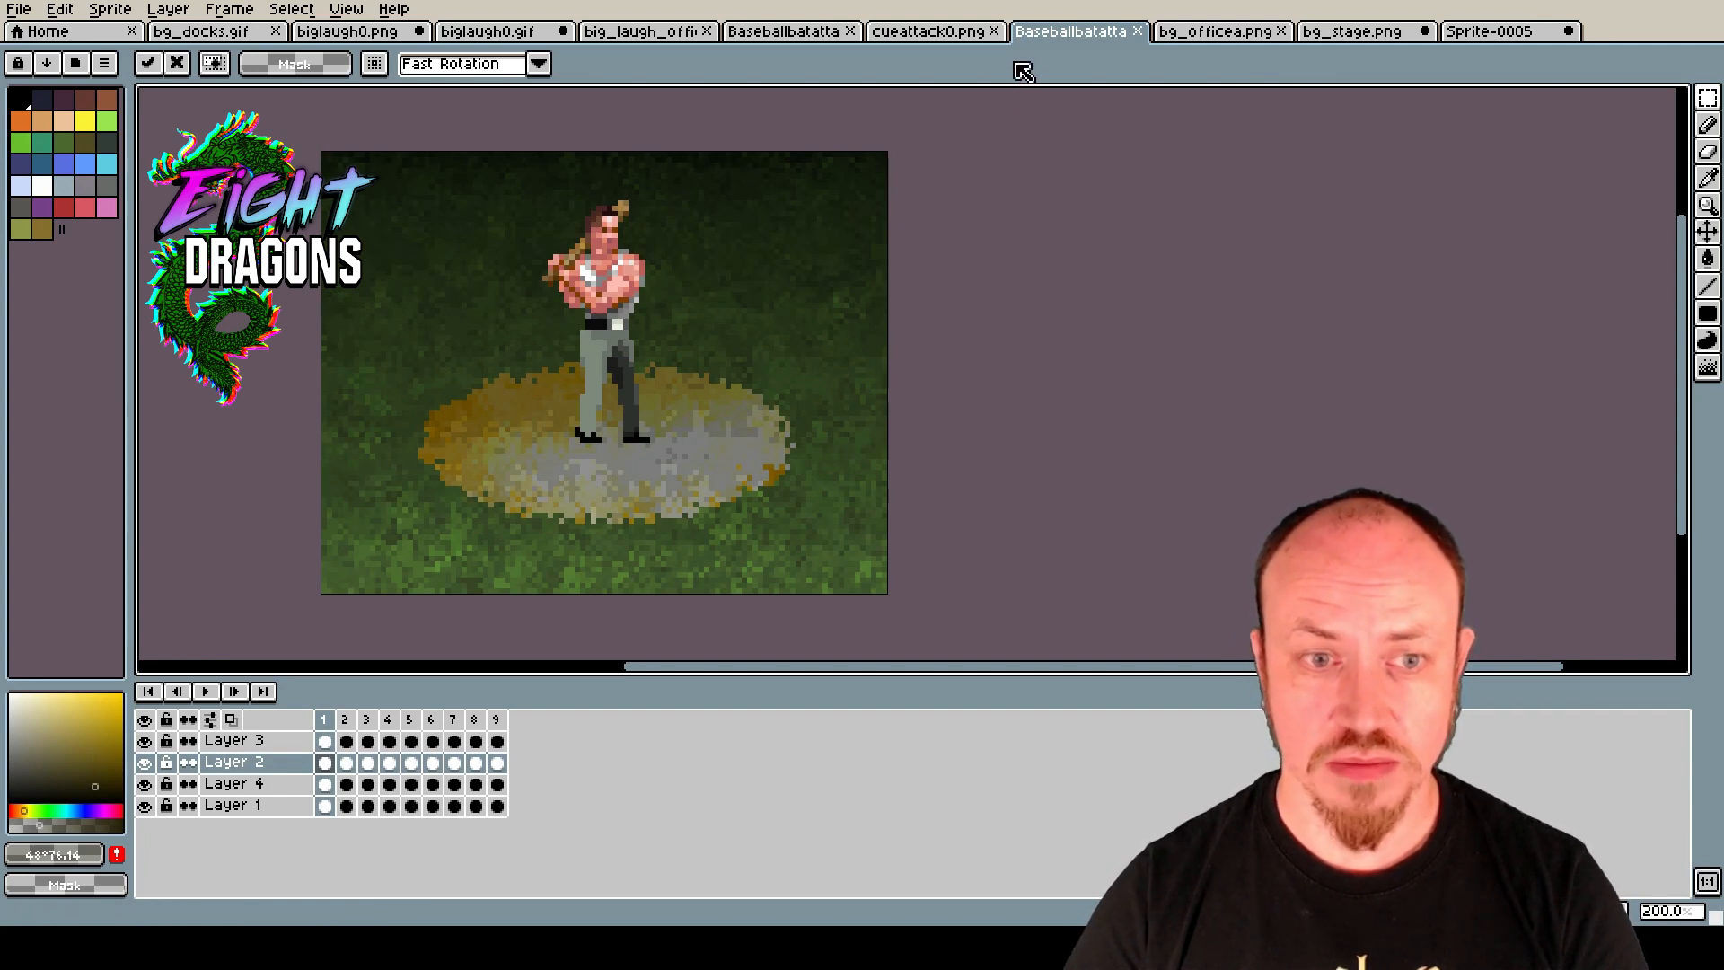
Play through the frames of the baseball bat attack animation to review the whole swing.
key(Return)
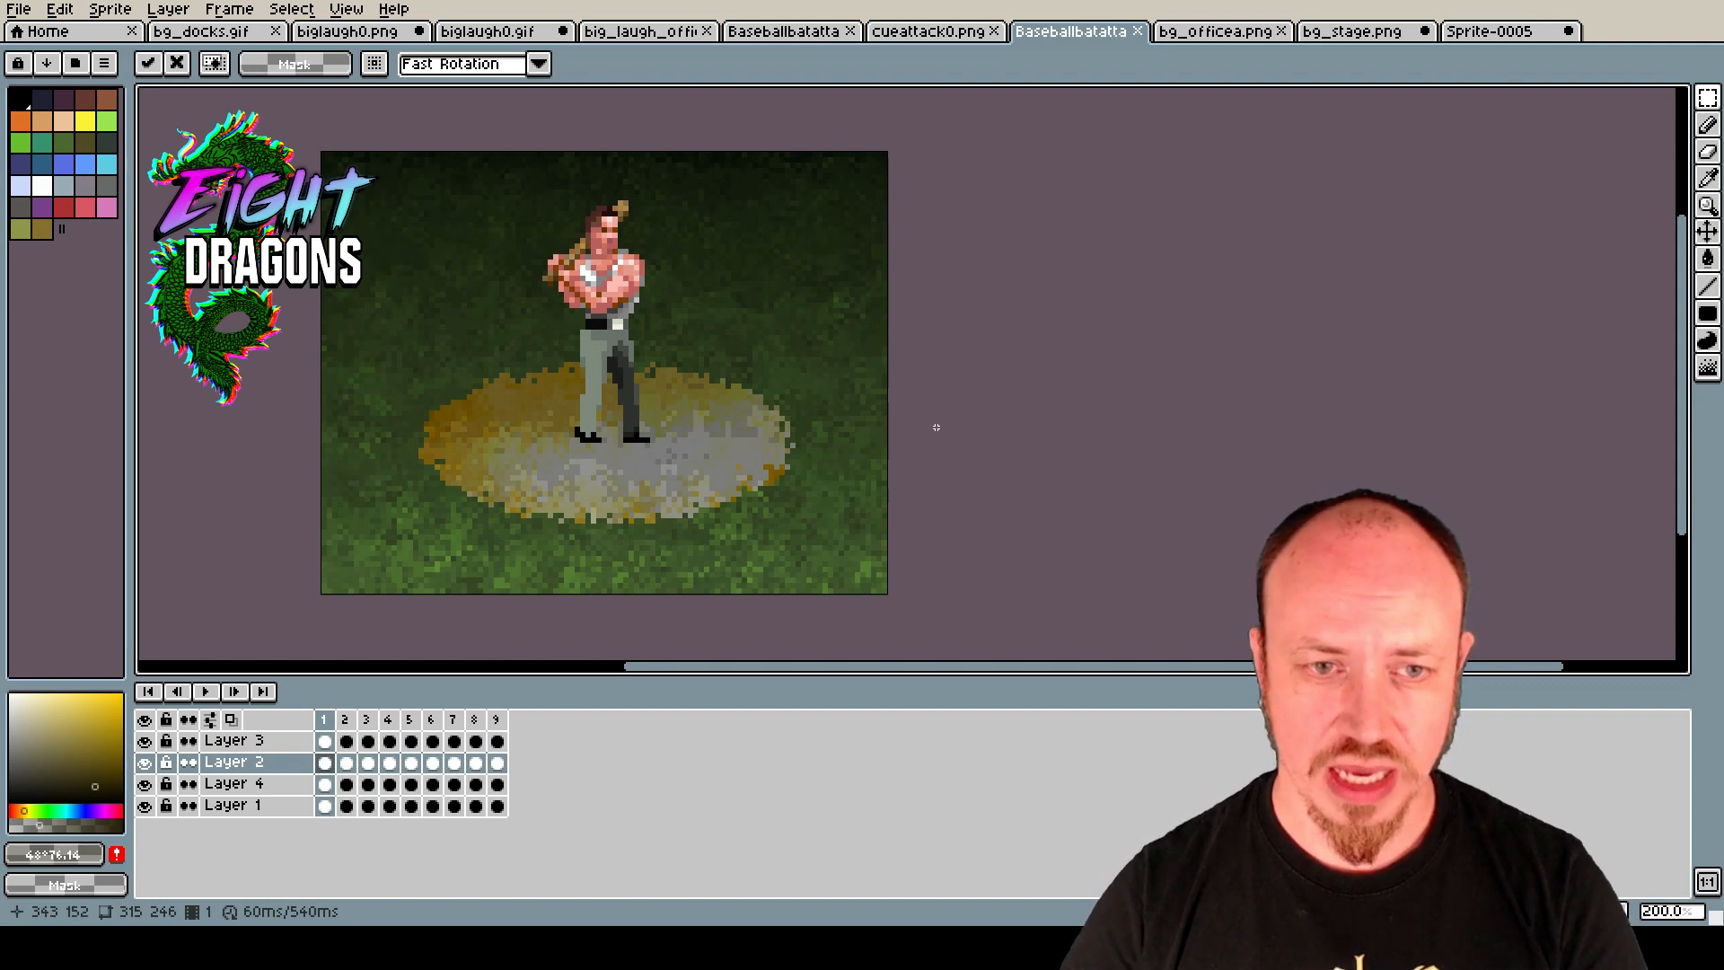
key(Right)
key(Right)
key(Right)
key(Right)
key(Right)
key(Right)
key(Right)
key(Right)
key(Right)
key(Right)
key(Right)
key(Right)
key(Right)
key(Right)
key(Right)
key(Right)
key(Right)
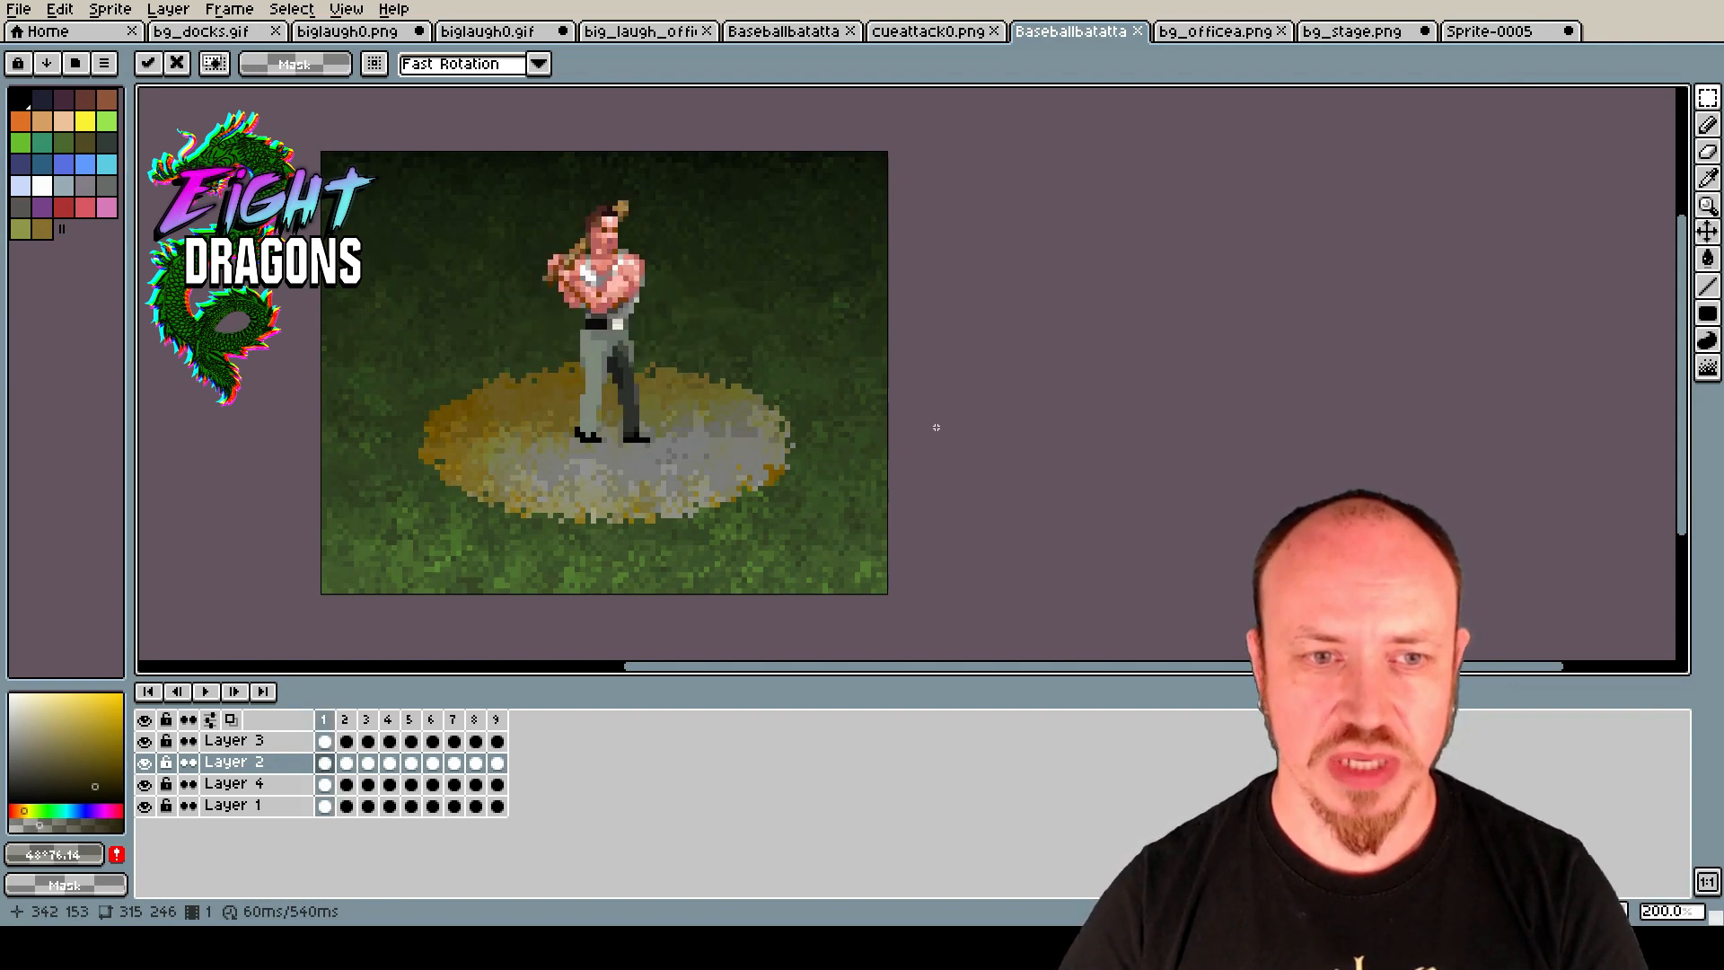
key(Right)
key(Right)
key(Right)
key(Right)
key(Right)
key(Right)
key(Right)
key(Right)
key(Right)
key(Right)
key(Right)
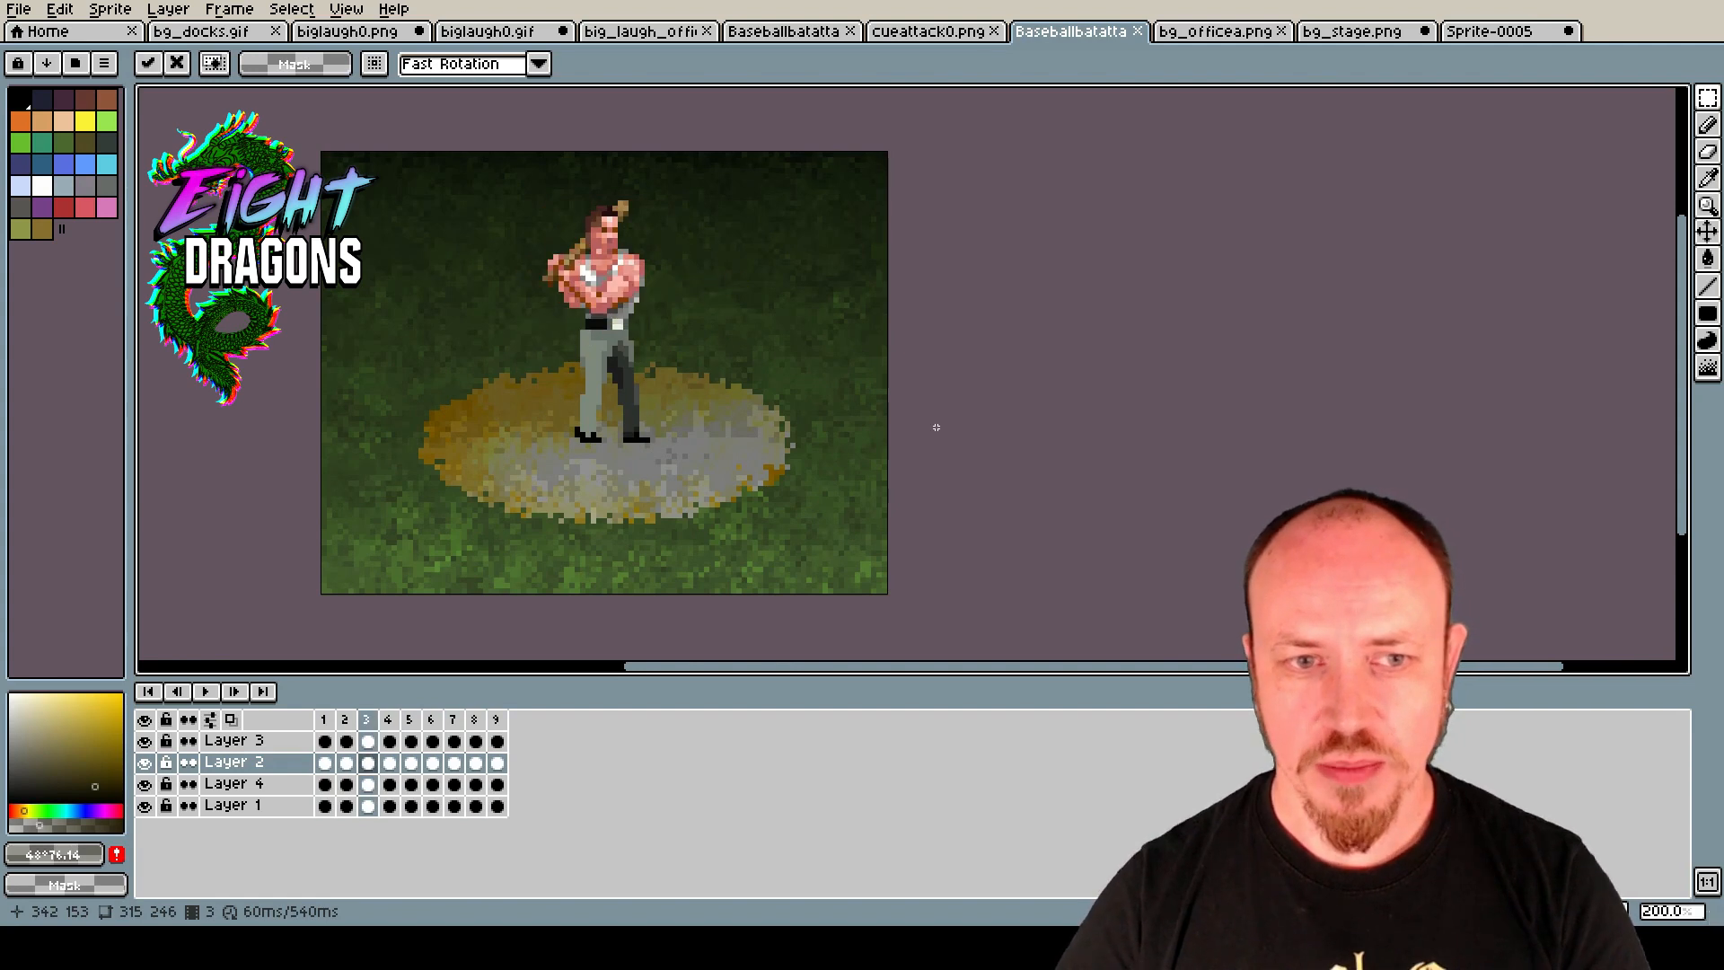
key(Right)
key(Right)
key(Right)
key(Right)
key(Right)
key(Right)
key(Right)
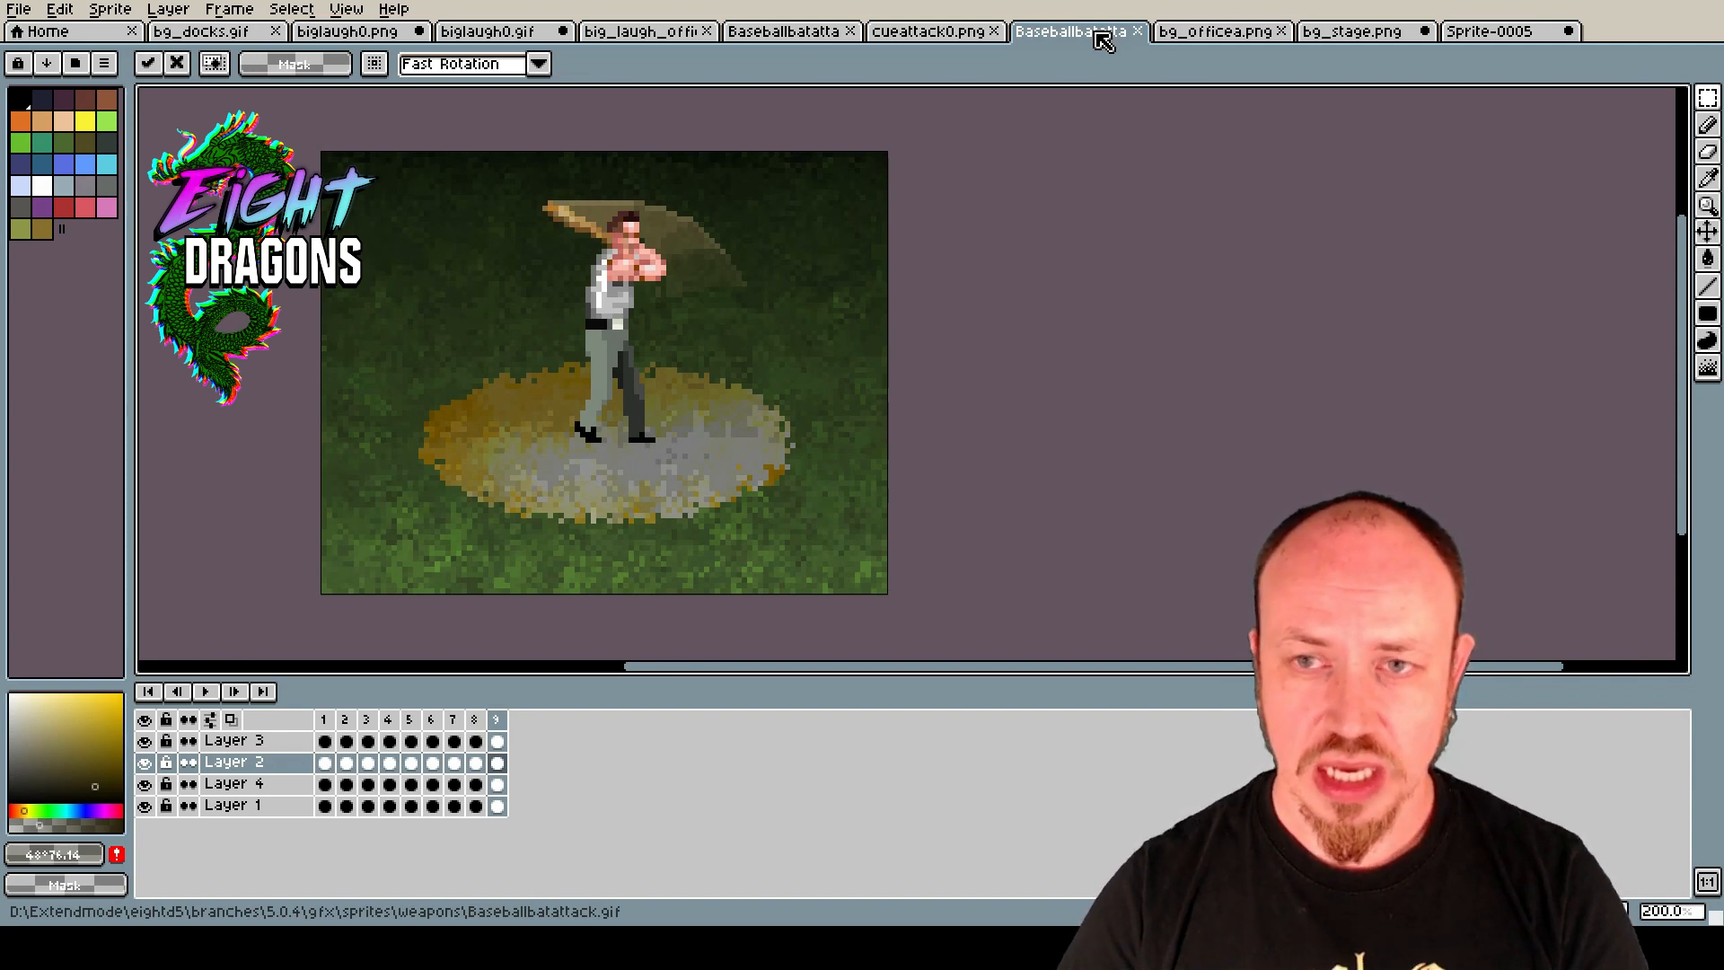
Look through the bg_officea and bg_stage backgrounds and bring up the Sprite-0005 lobby image.
key(ctrl+Tab)
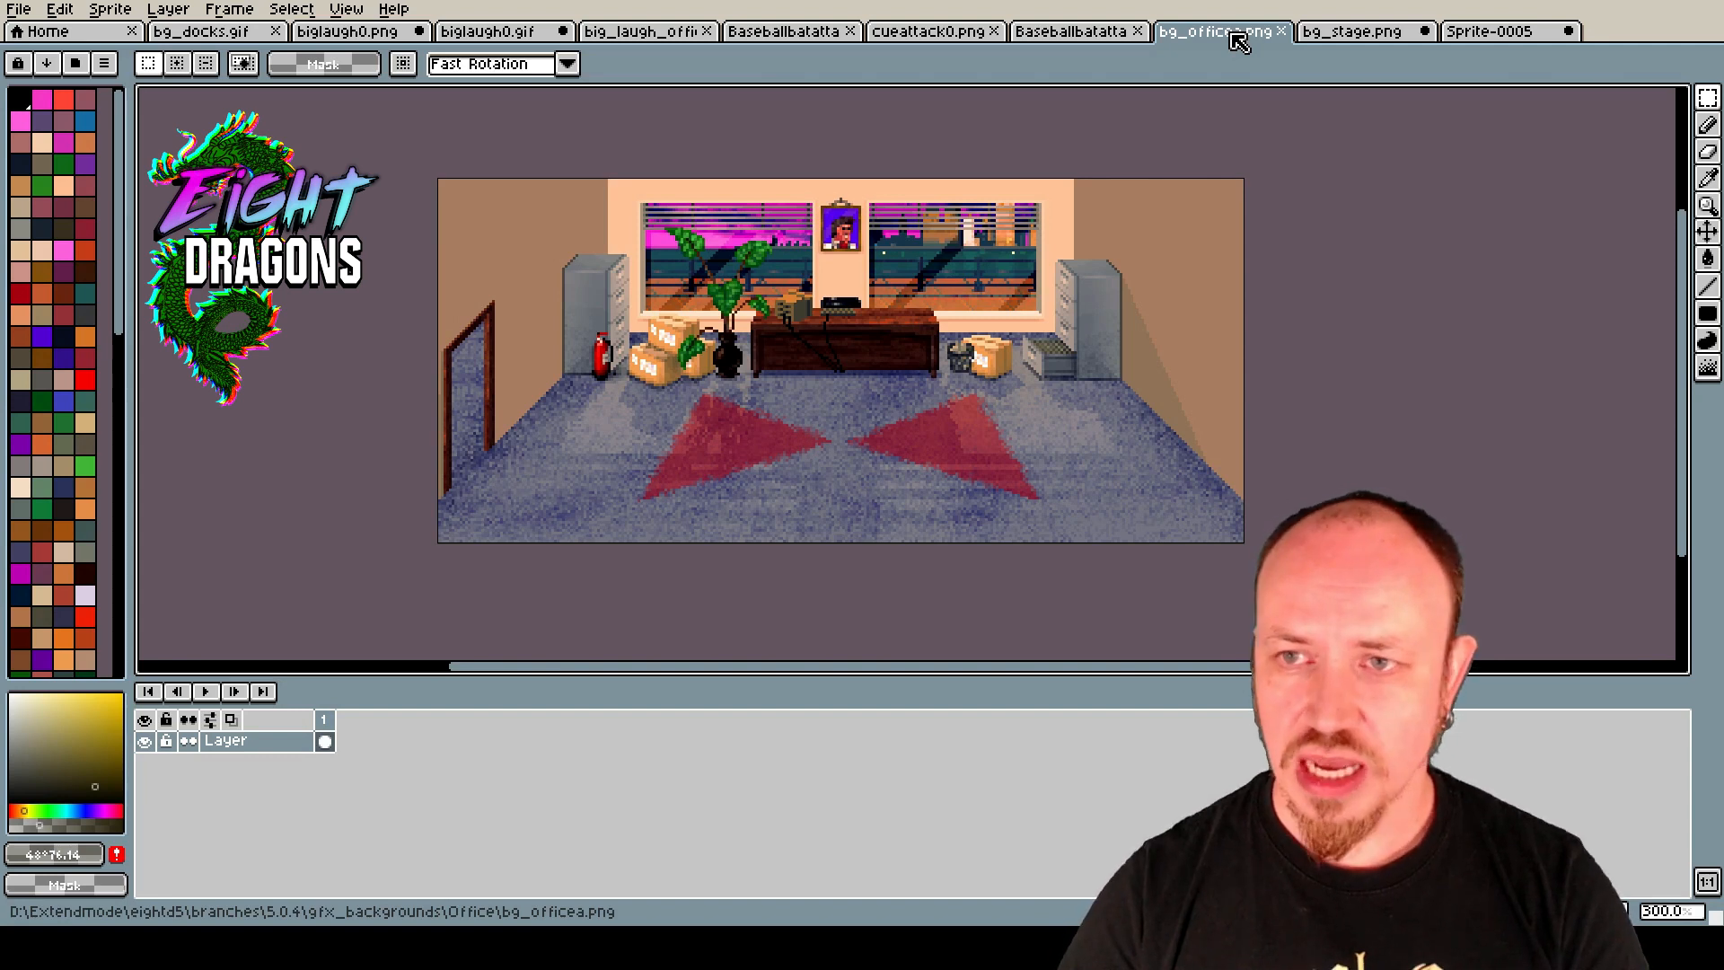
key(ctrl+Tab)
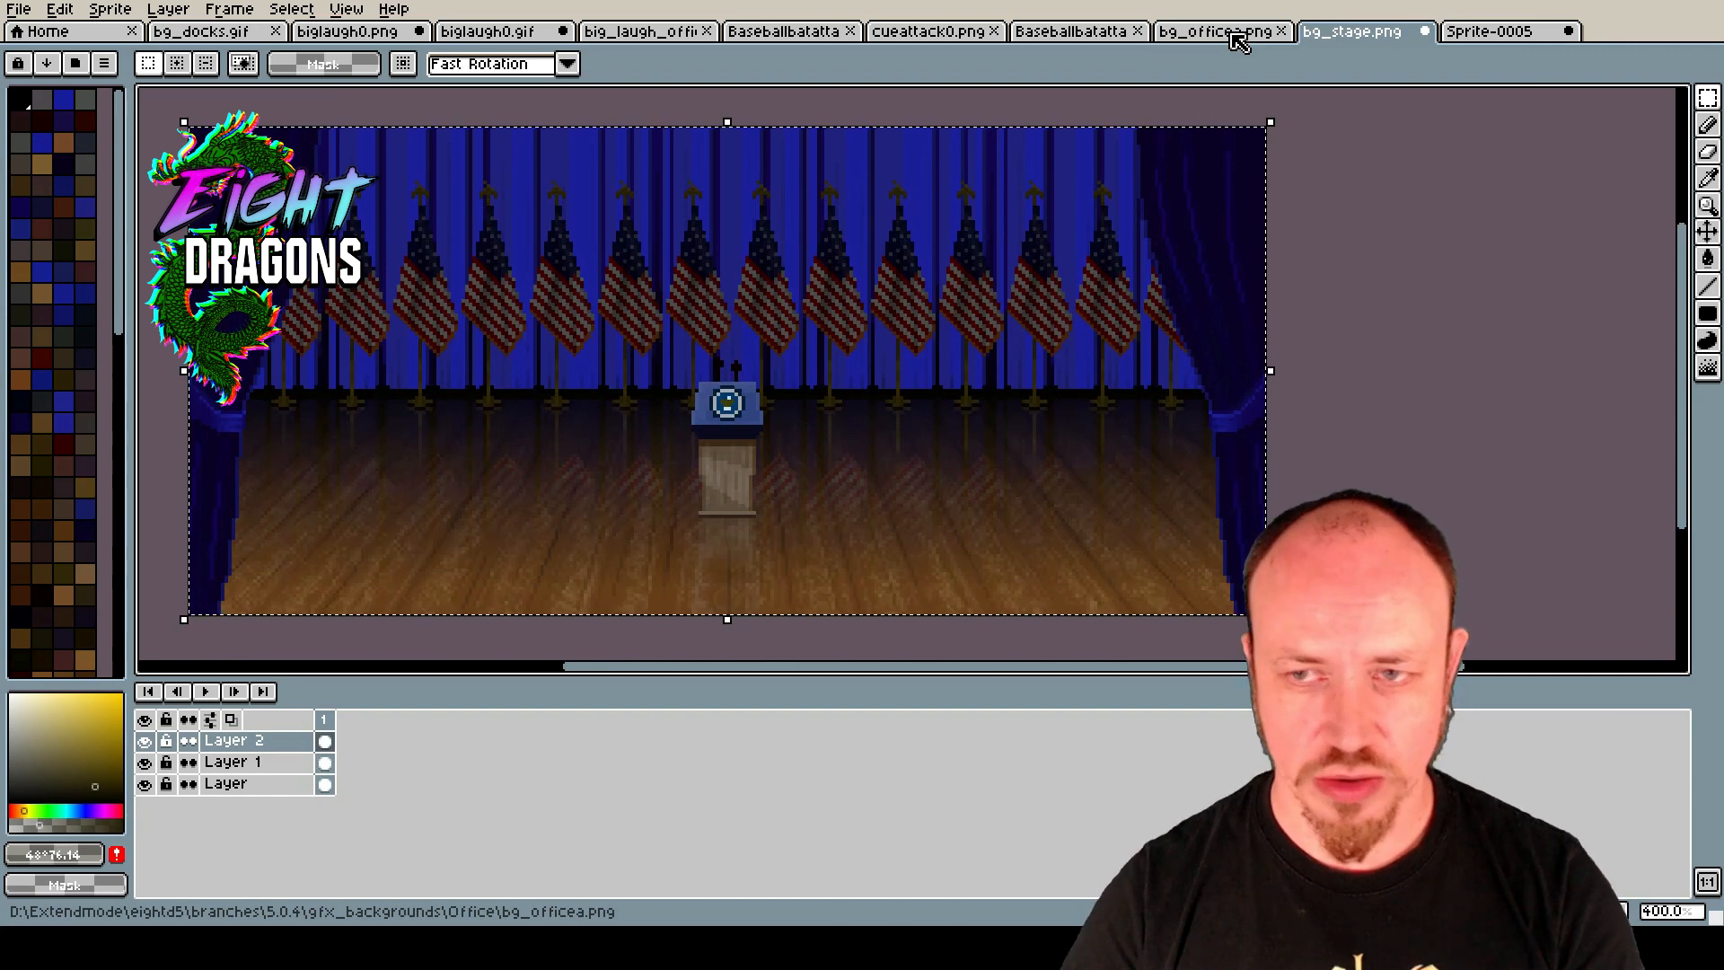
key(ctrl+Tab)
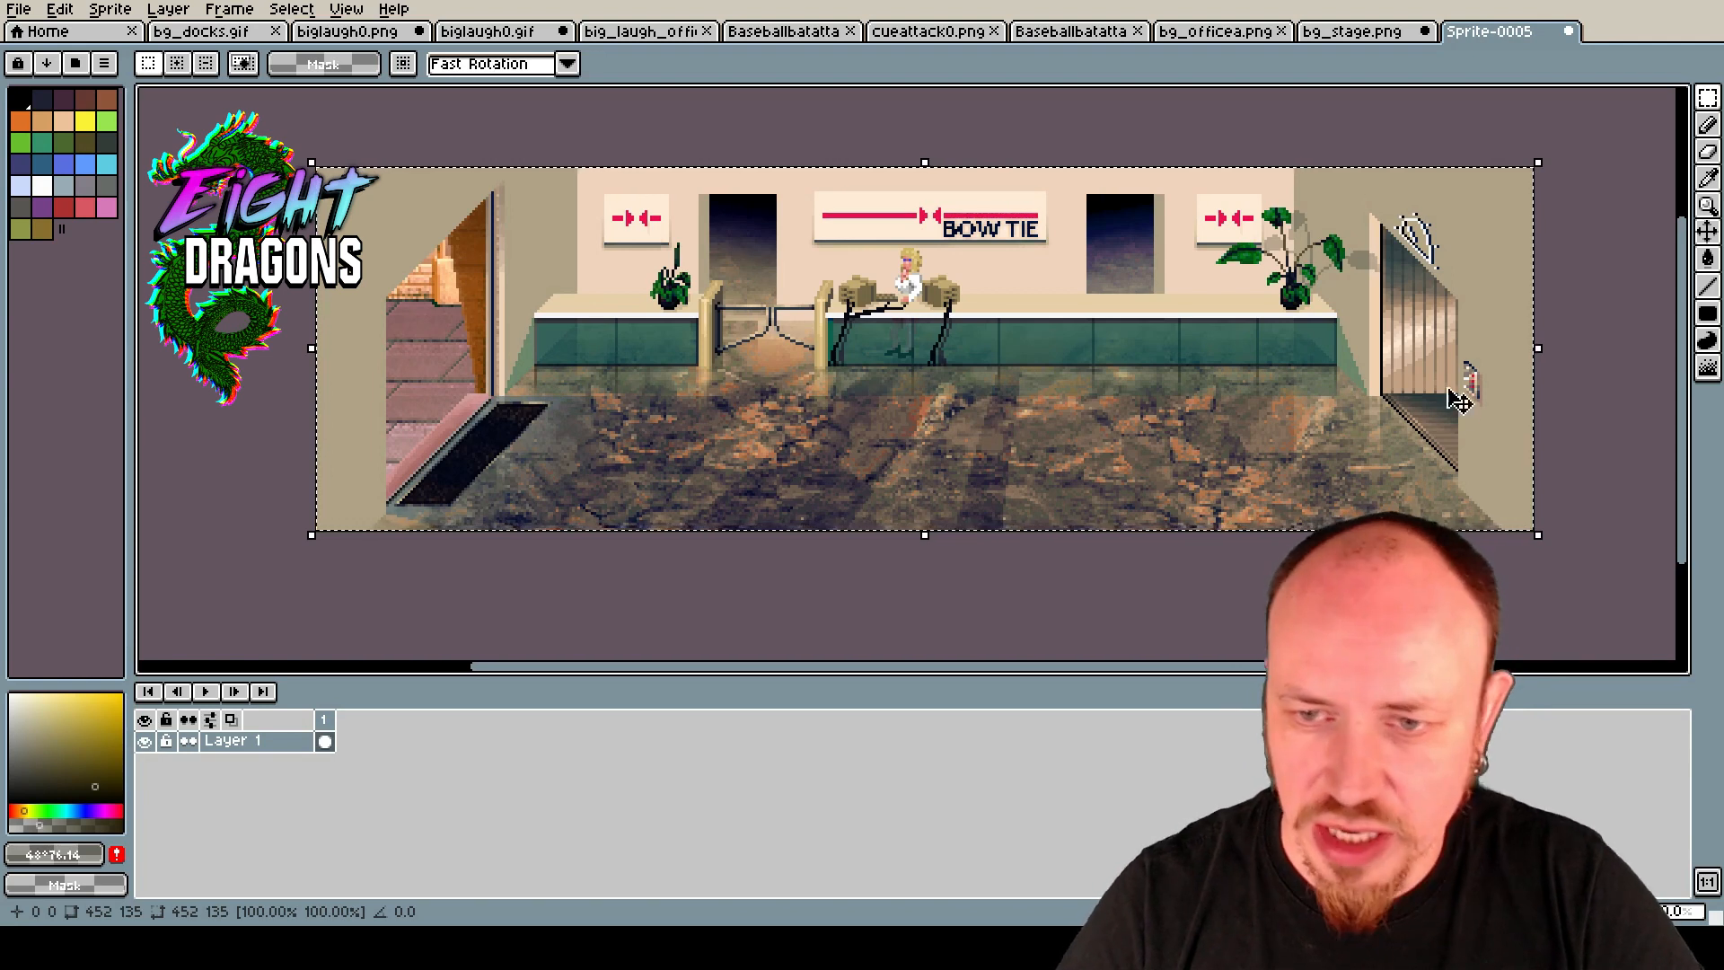
Add a new layer above the lobby artwork and set the foreground colour to a medium tan, HSV 37°, 66%, 76%.
right_click(235, 752)
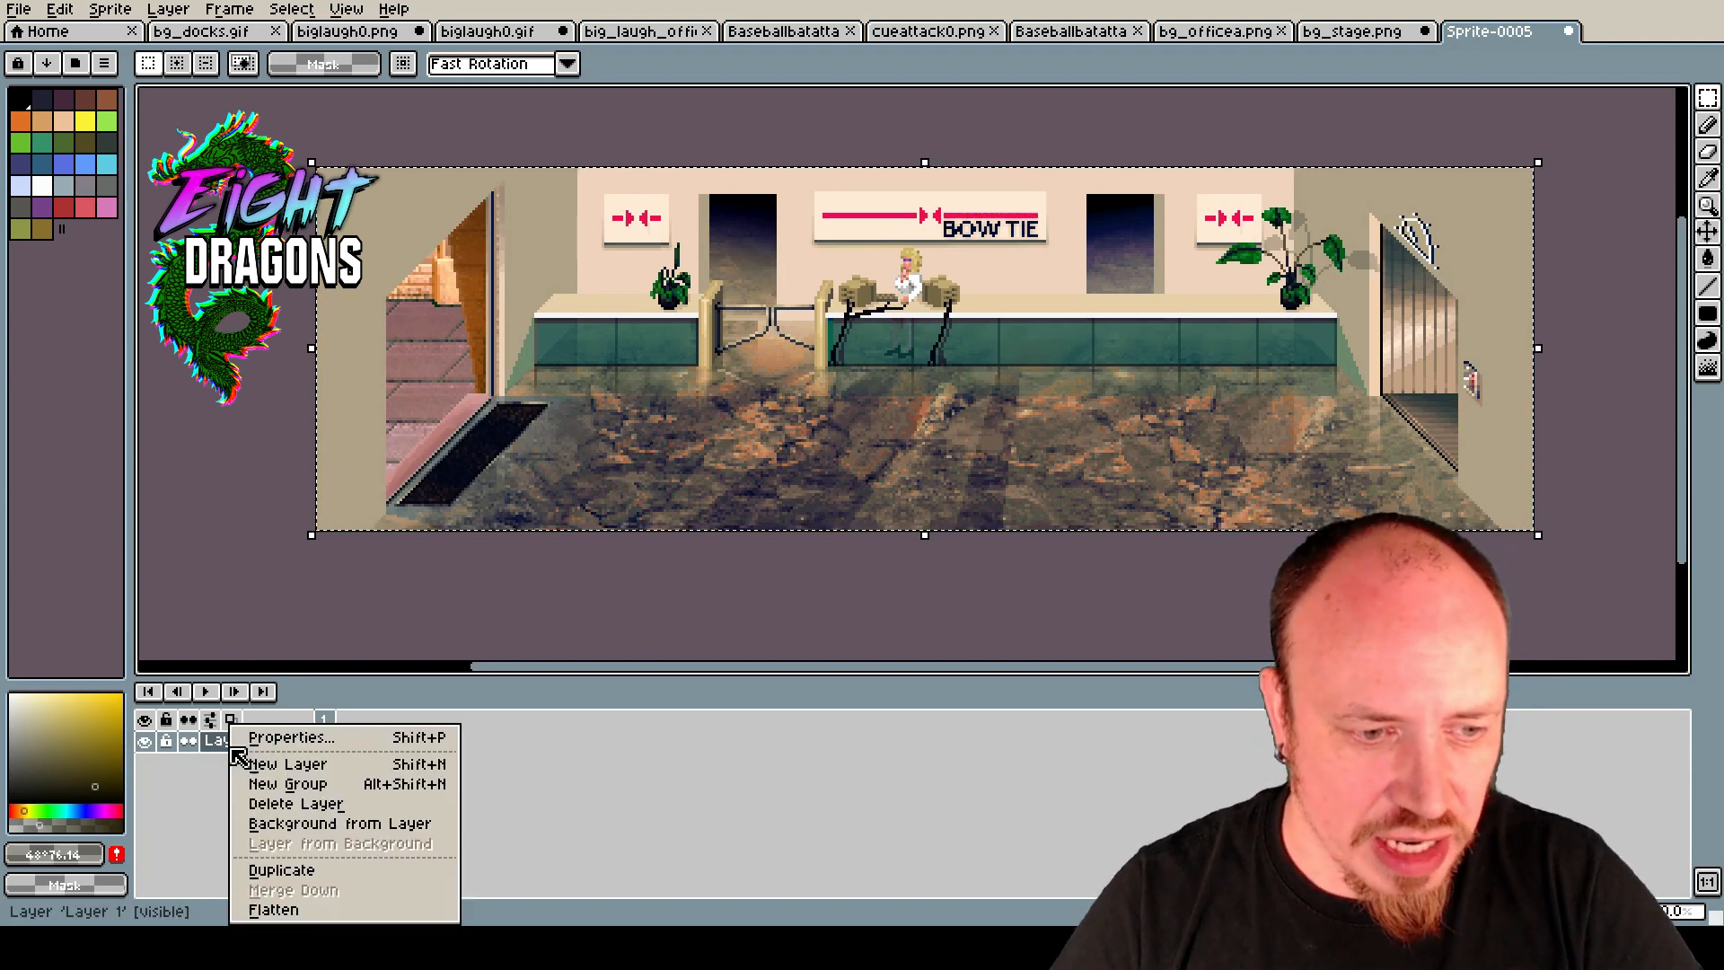
click(274, 764)
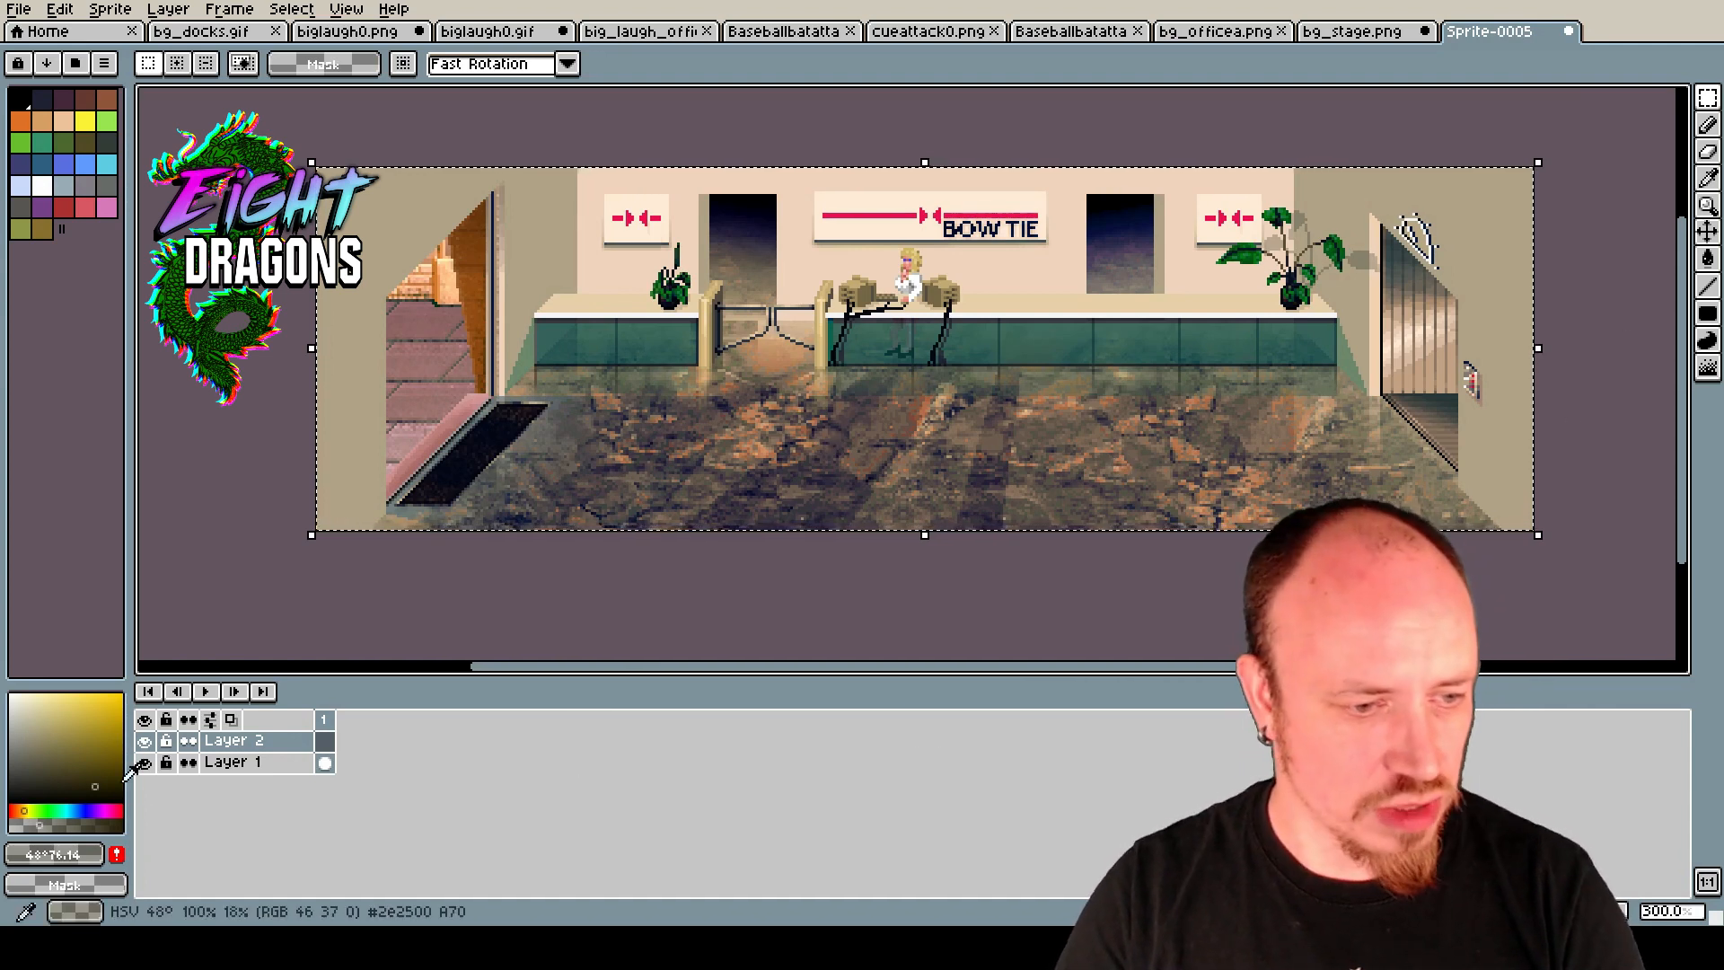
click(107, 742)
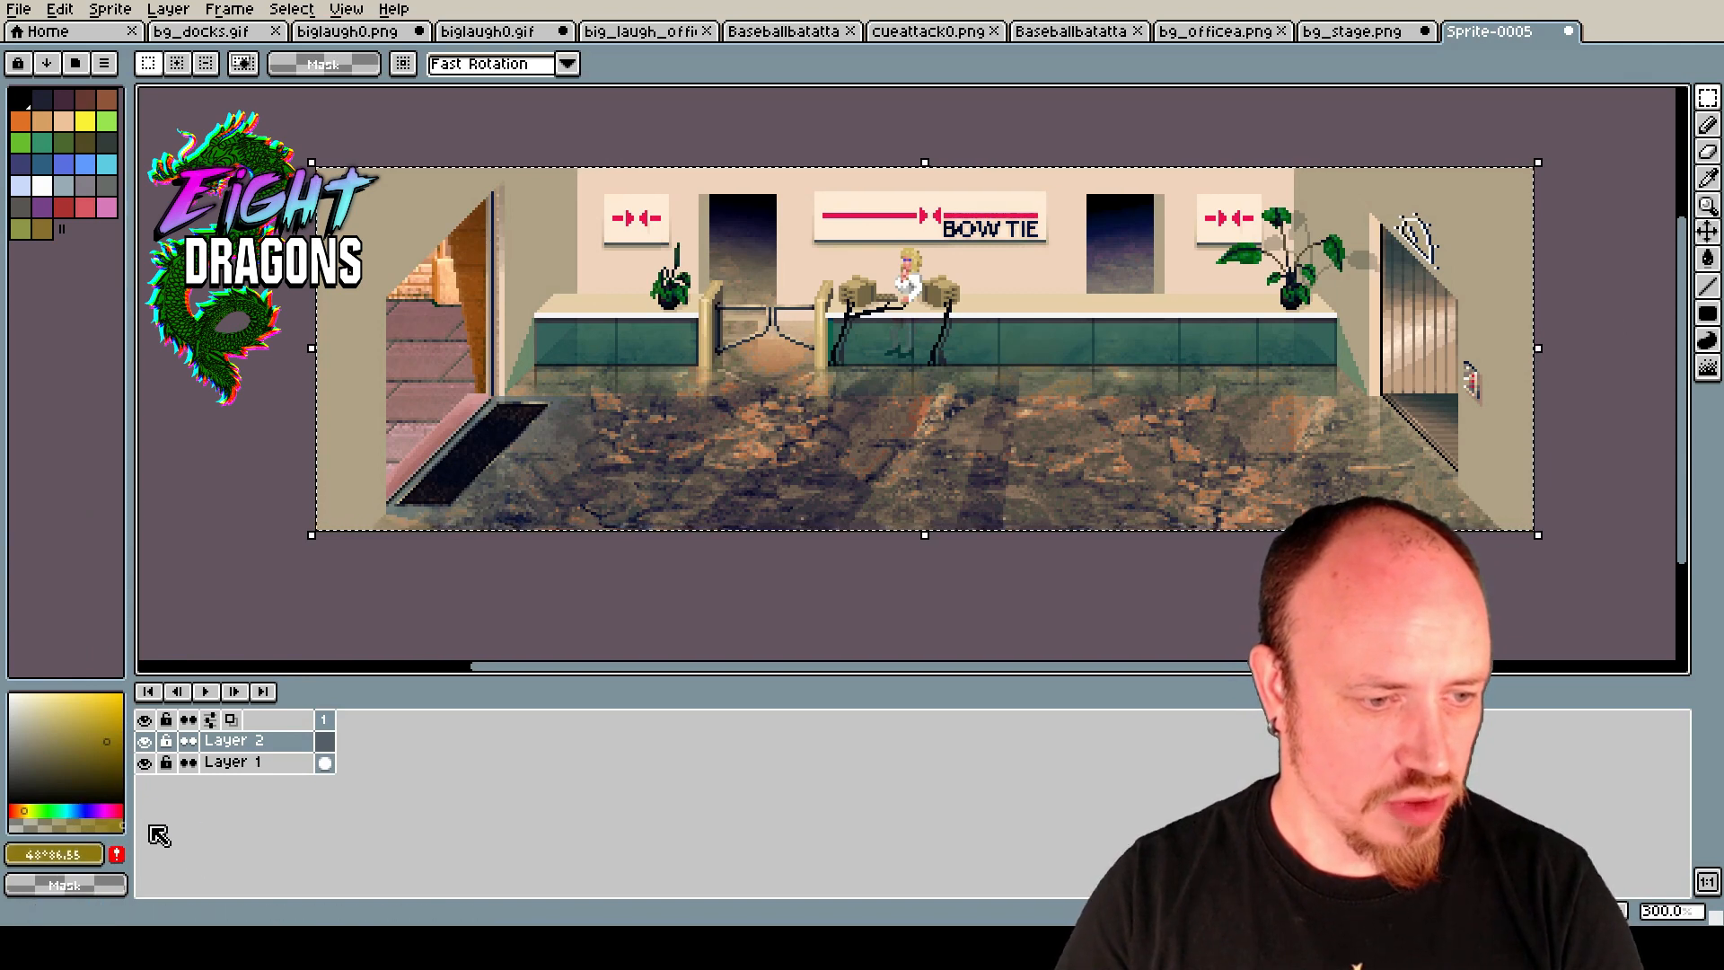
click(24, 811)
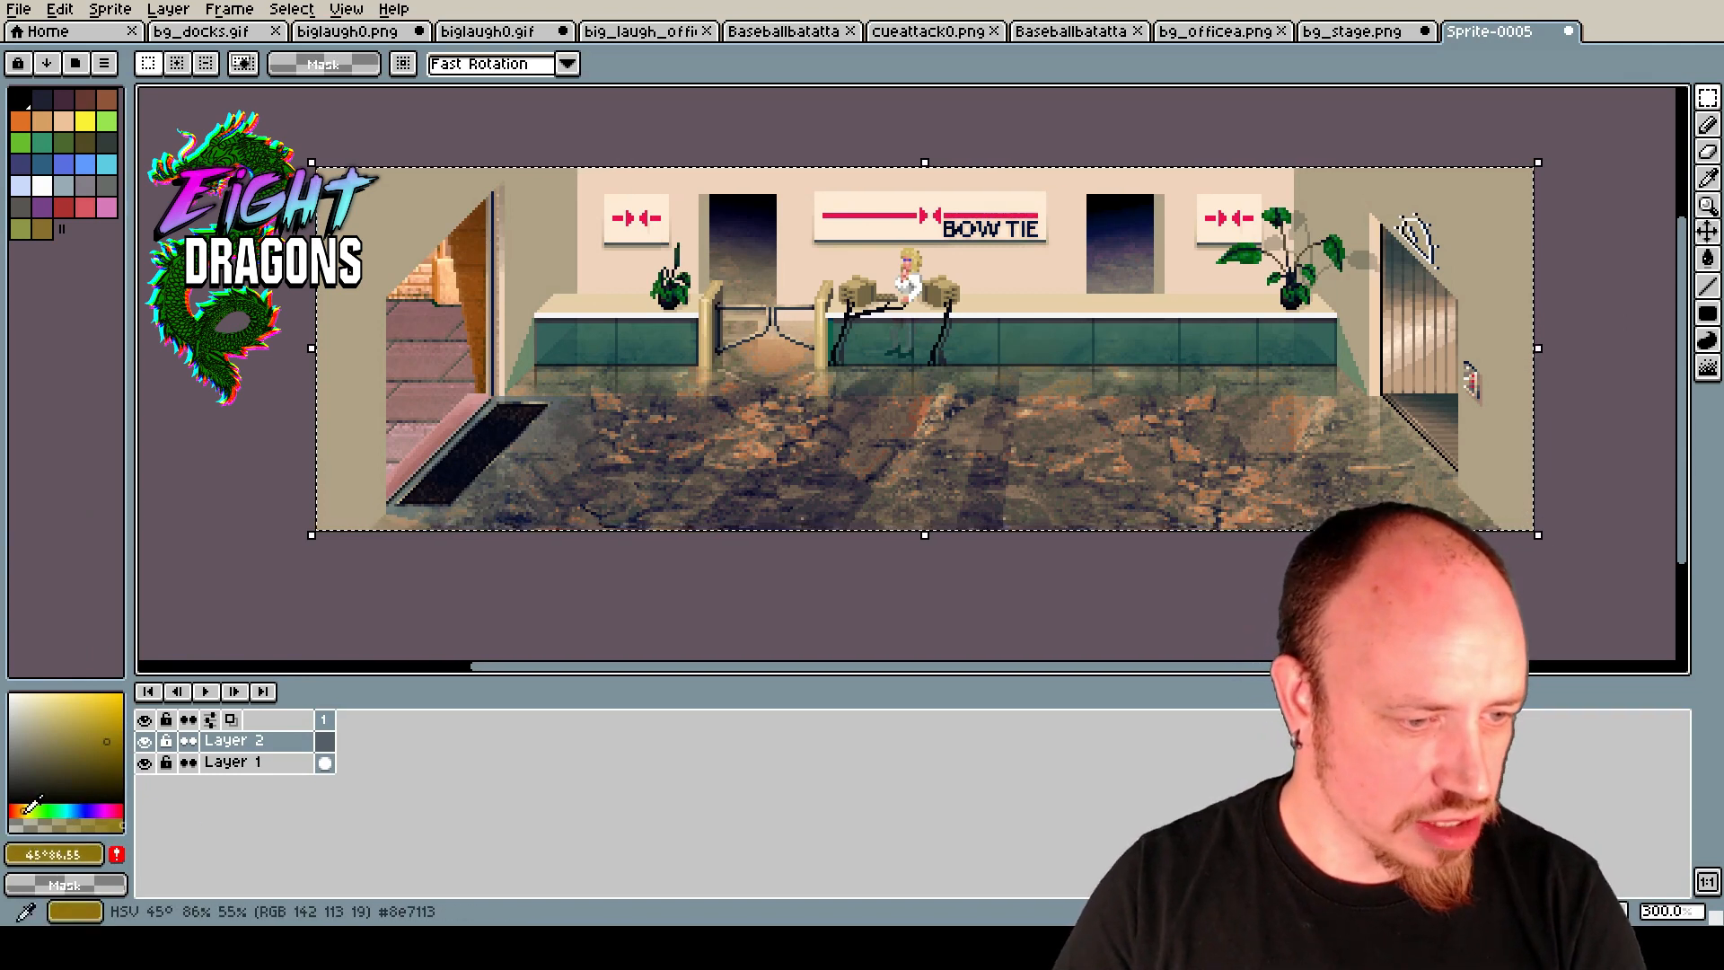
click(22, 811)
click(76, 702)
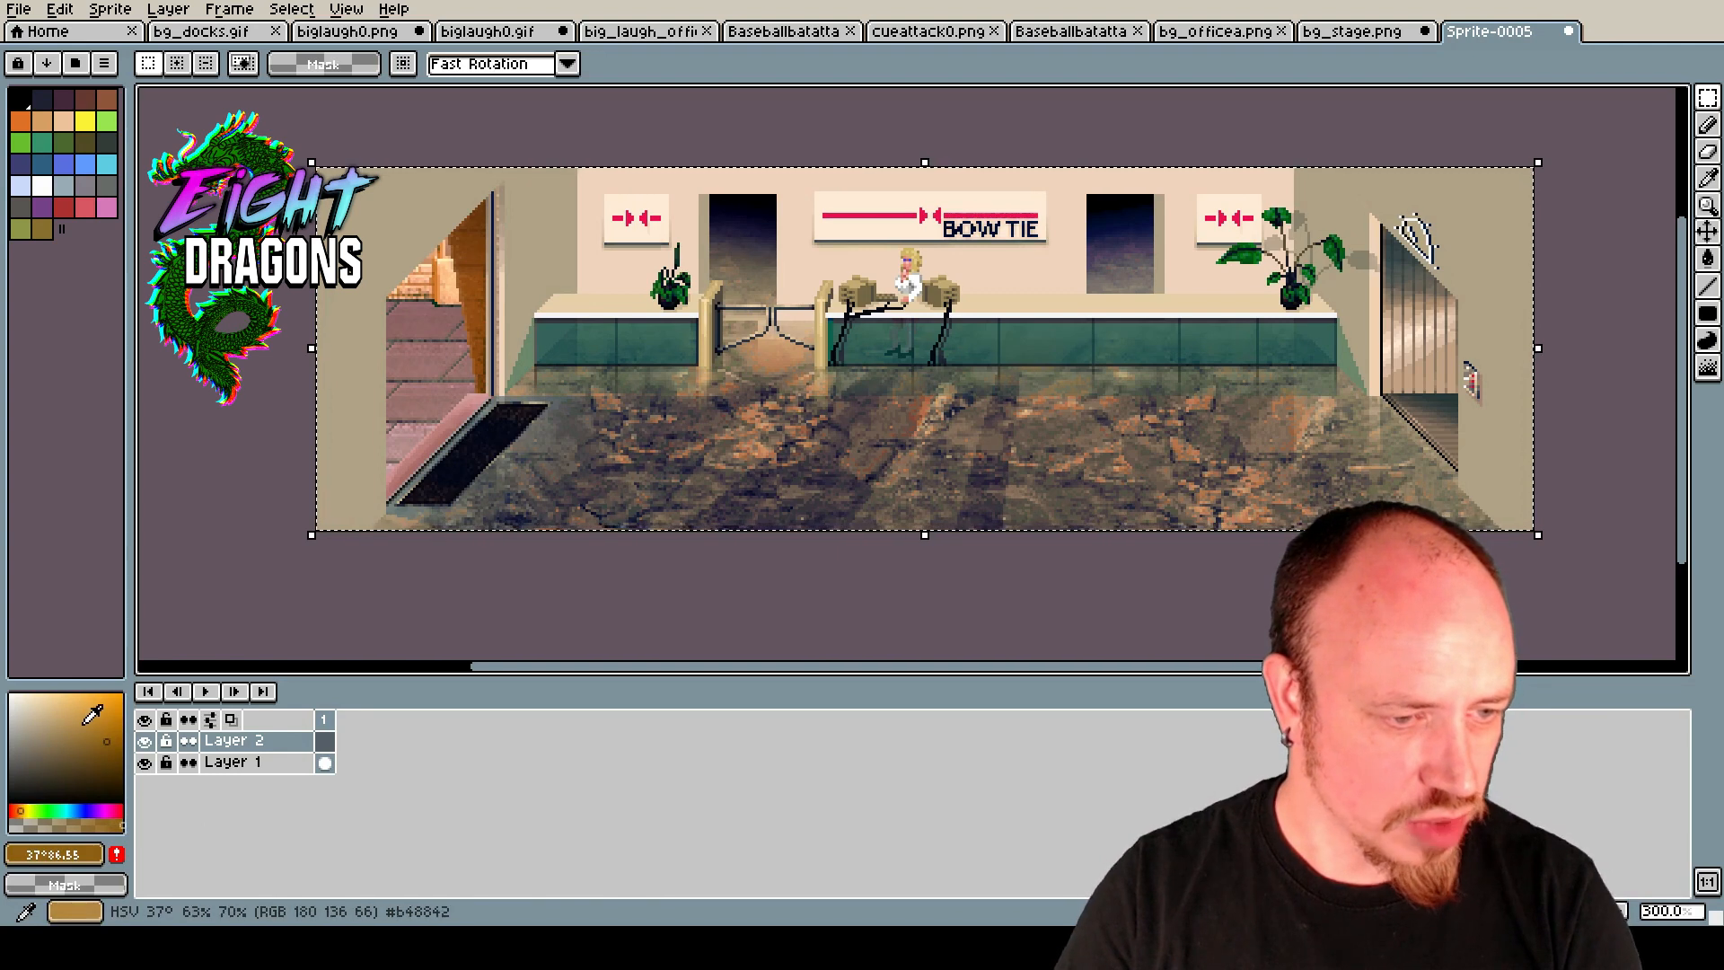
click(77, 702)
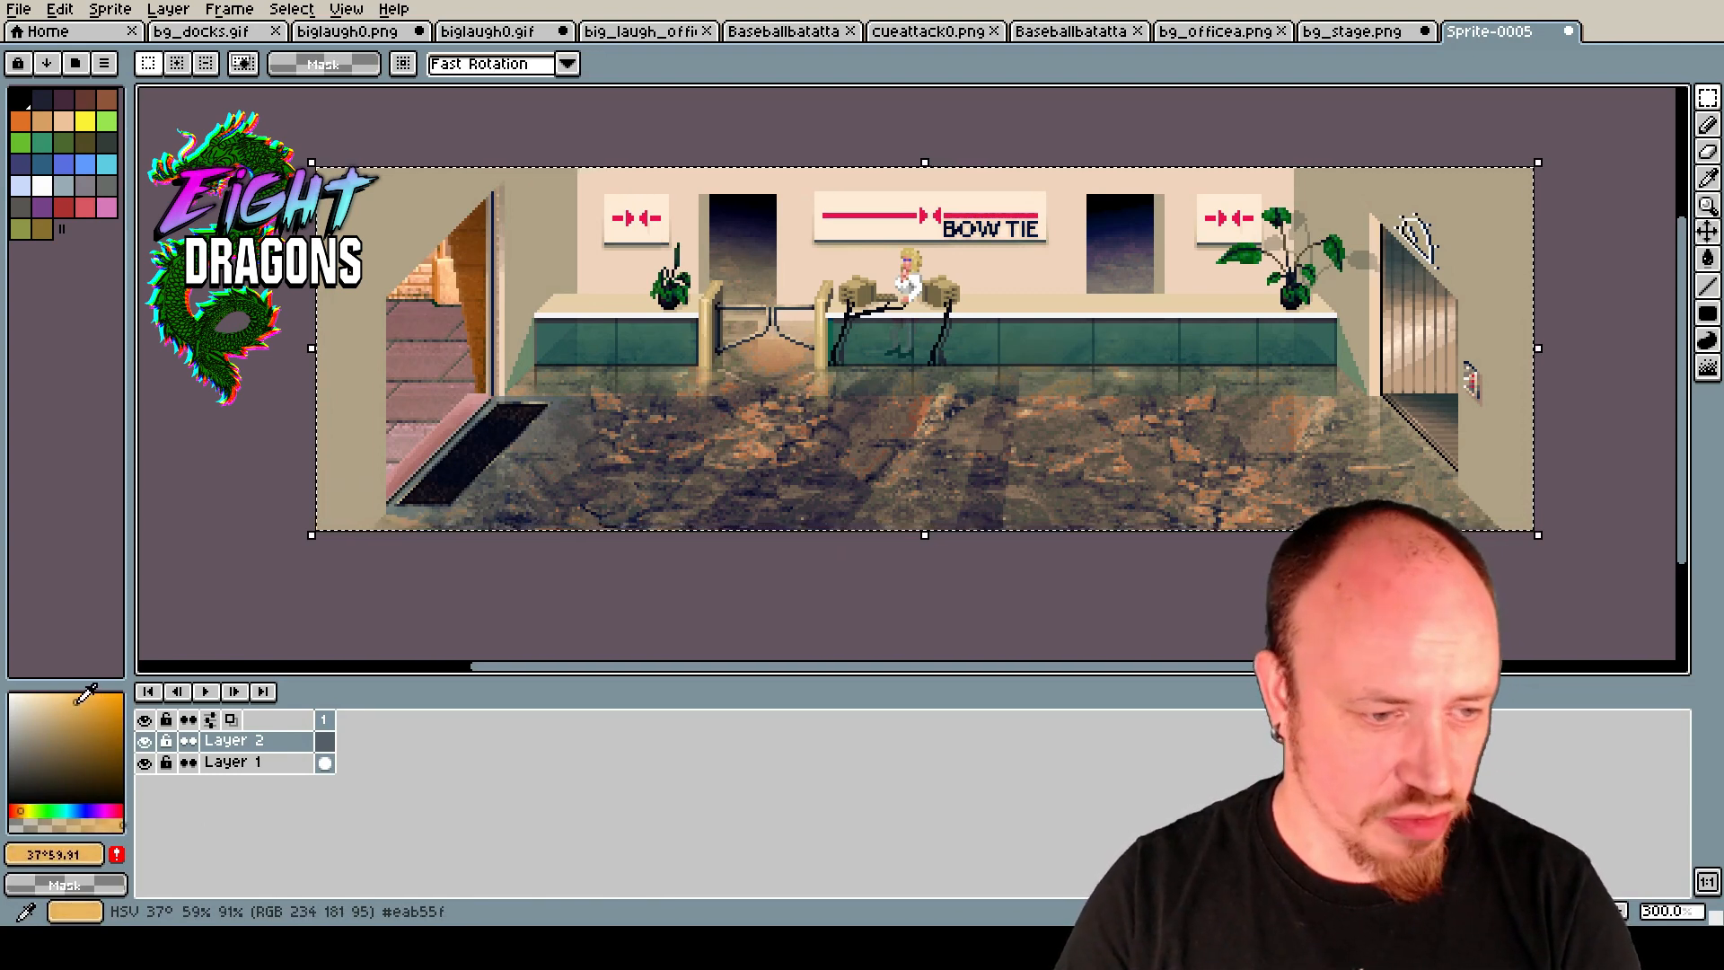
drag(77, 702, 87, 719)
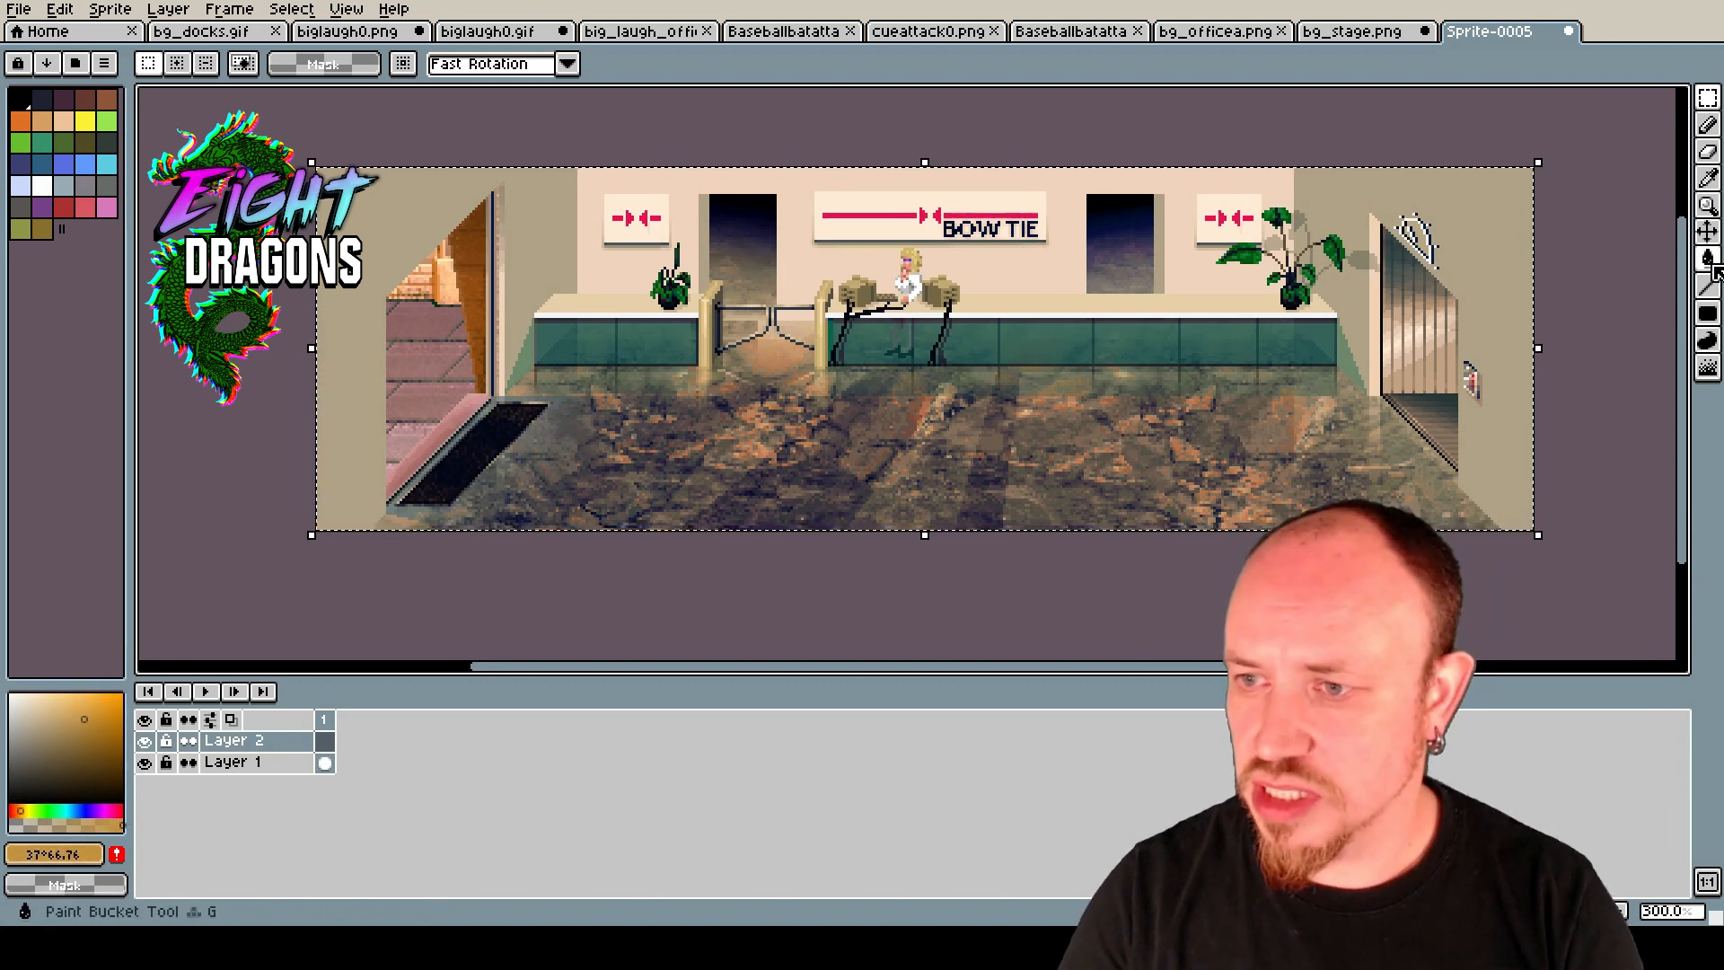
Clear the selection and draw a filled tan rectangle covering the back wall and counter down to the floor edge.
drag(1708, 313, 1596, 314)
key(ctrl+d)
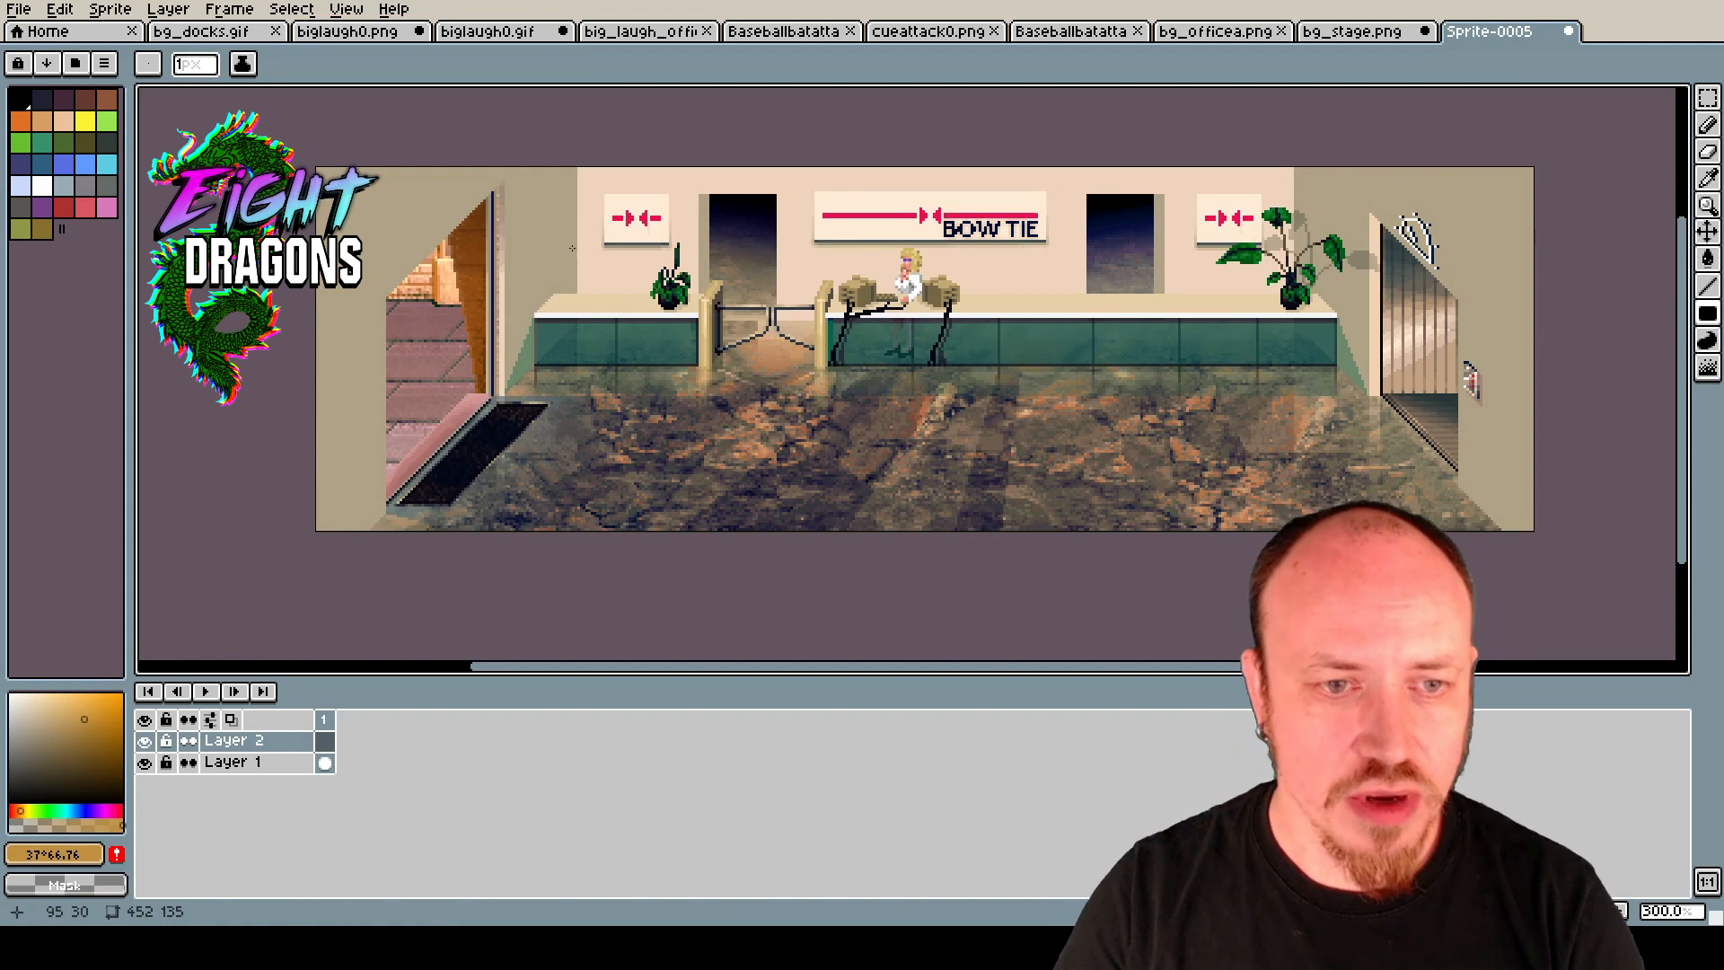
drag(536, 365, 1336, 126)
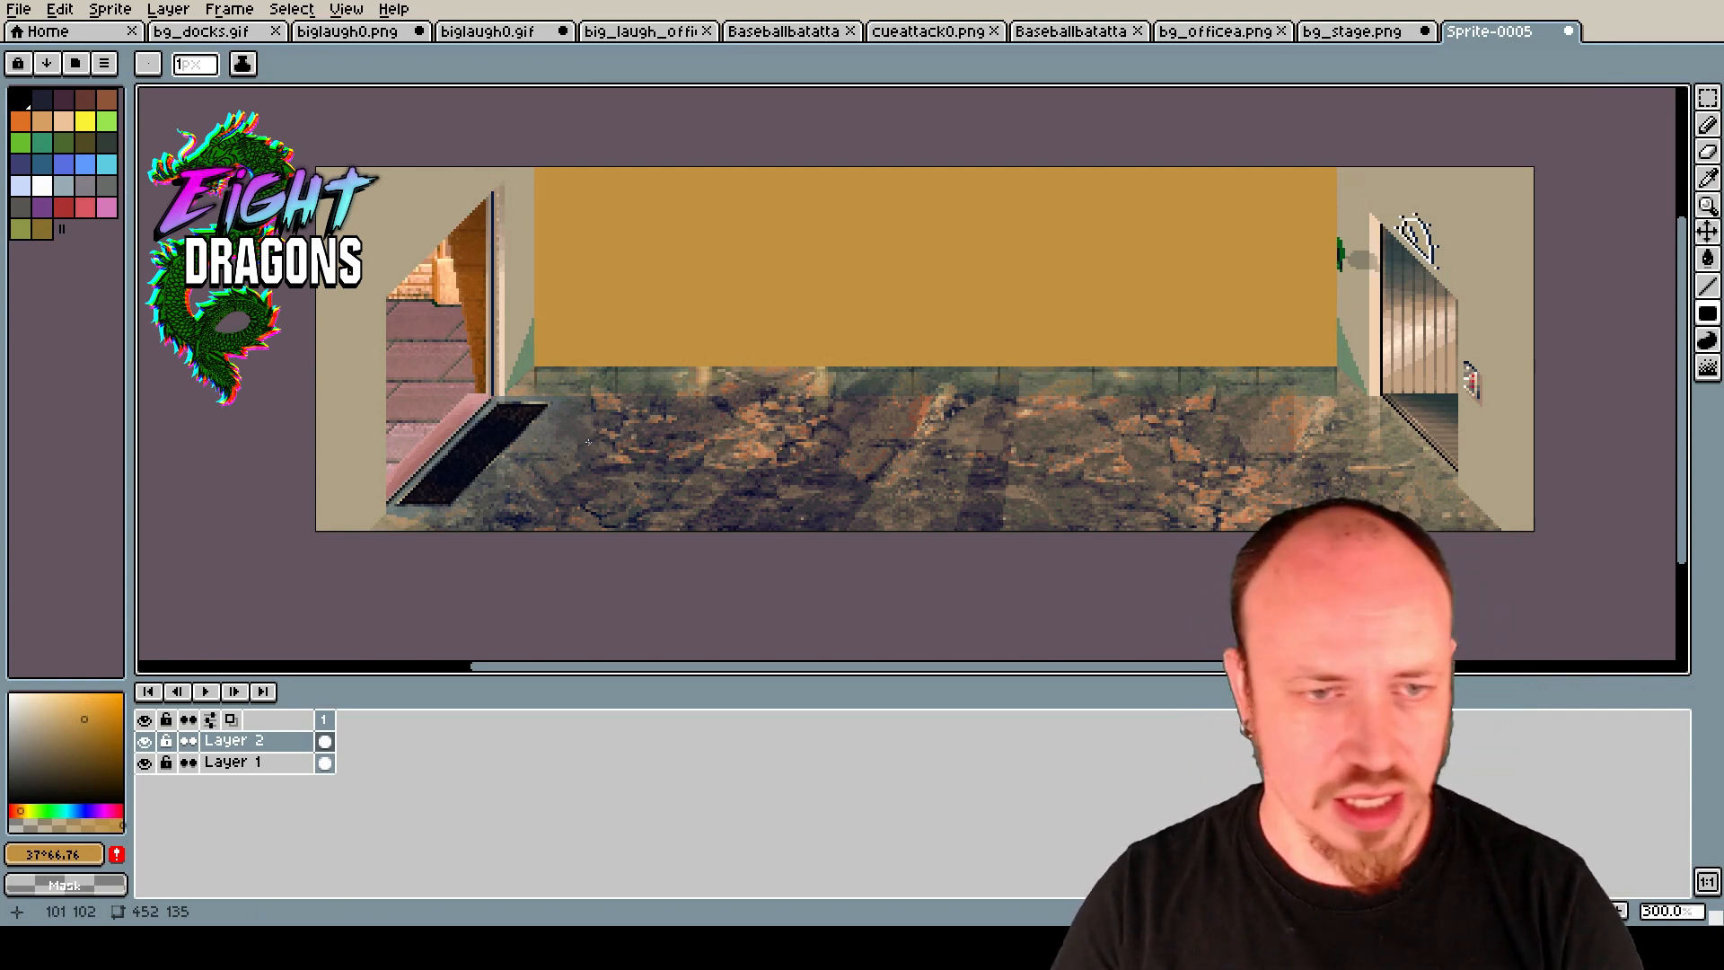
Draw diagonal lines in darker brown, HSV 37°, 77%, 66%, from the back wall's two lower corners out past the canvas's lower edge.
click(97, 729)
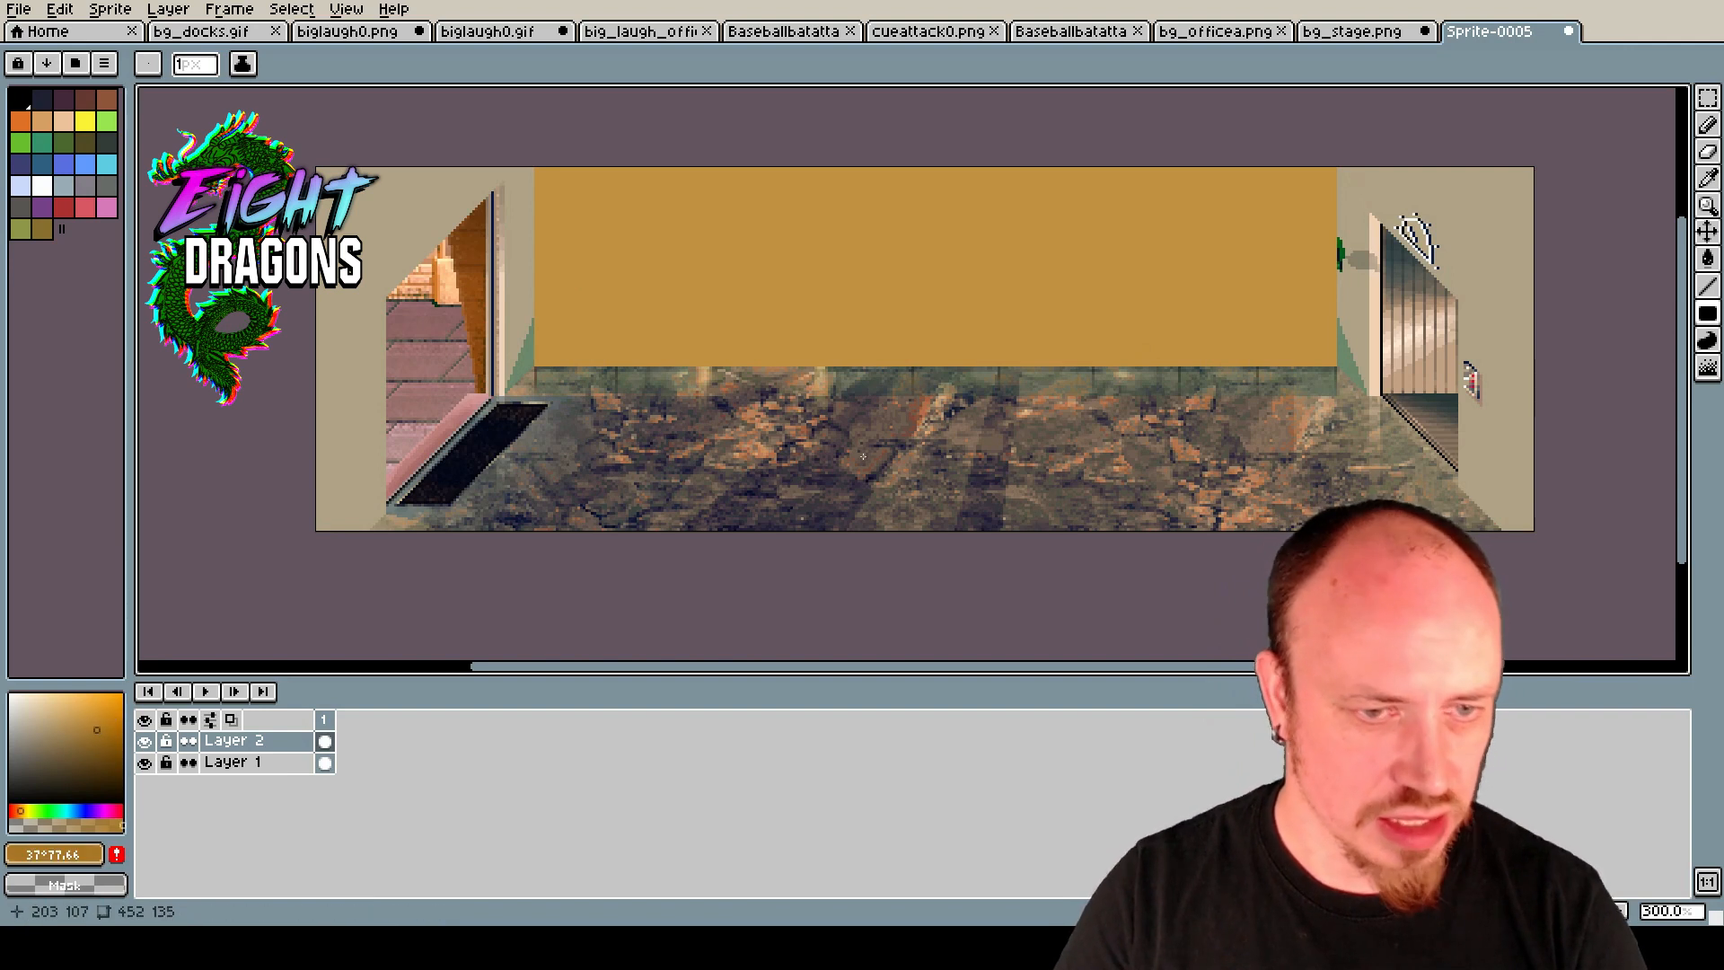
click(1707, 285)
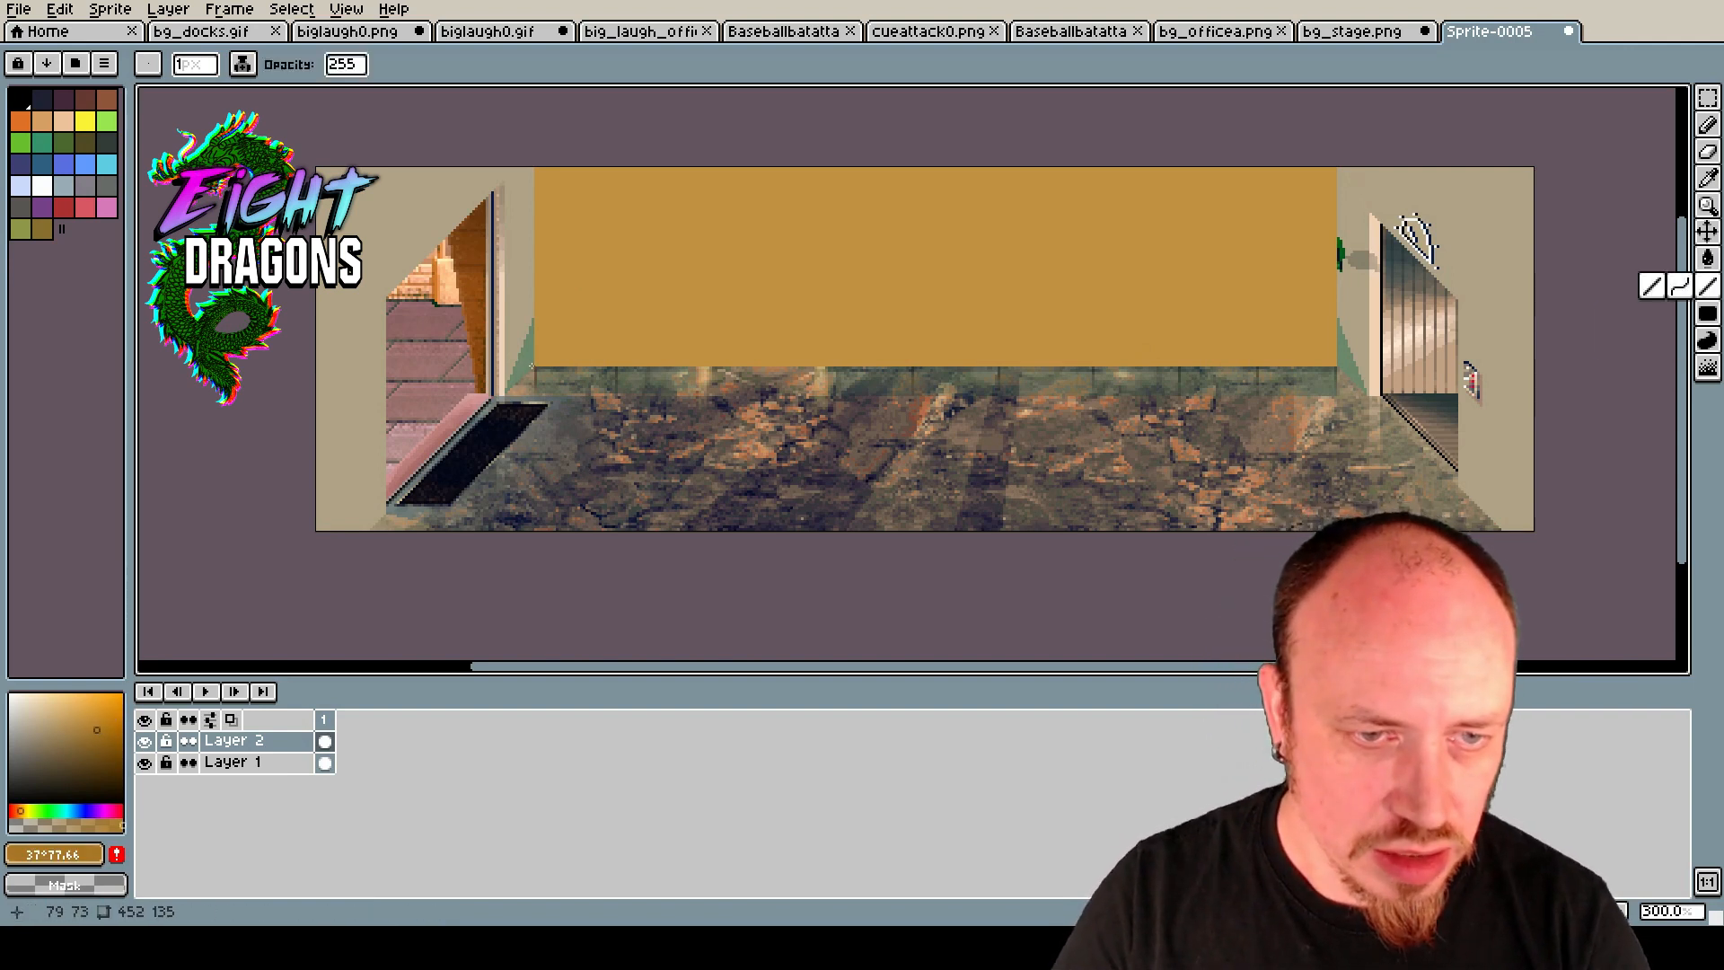
scroll(533, 368, up, 2)
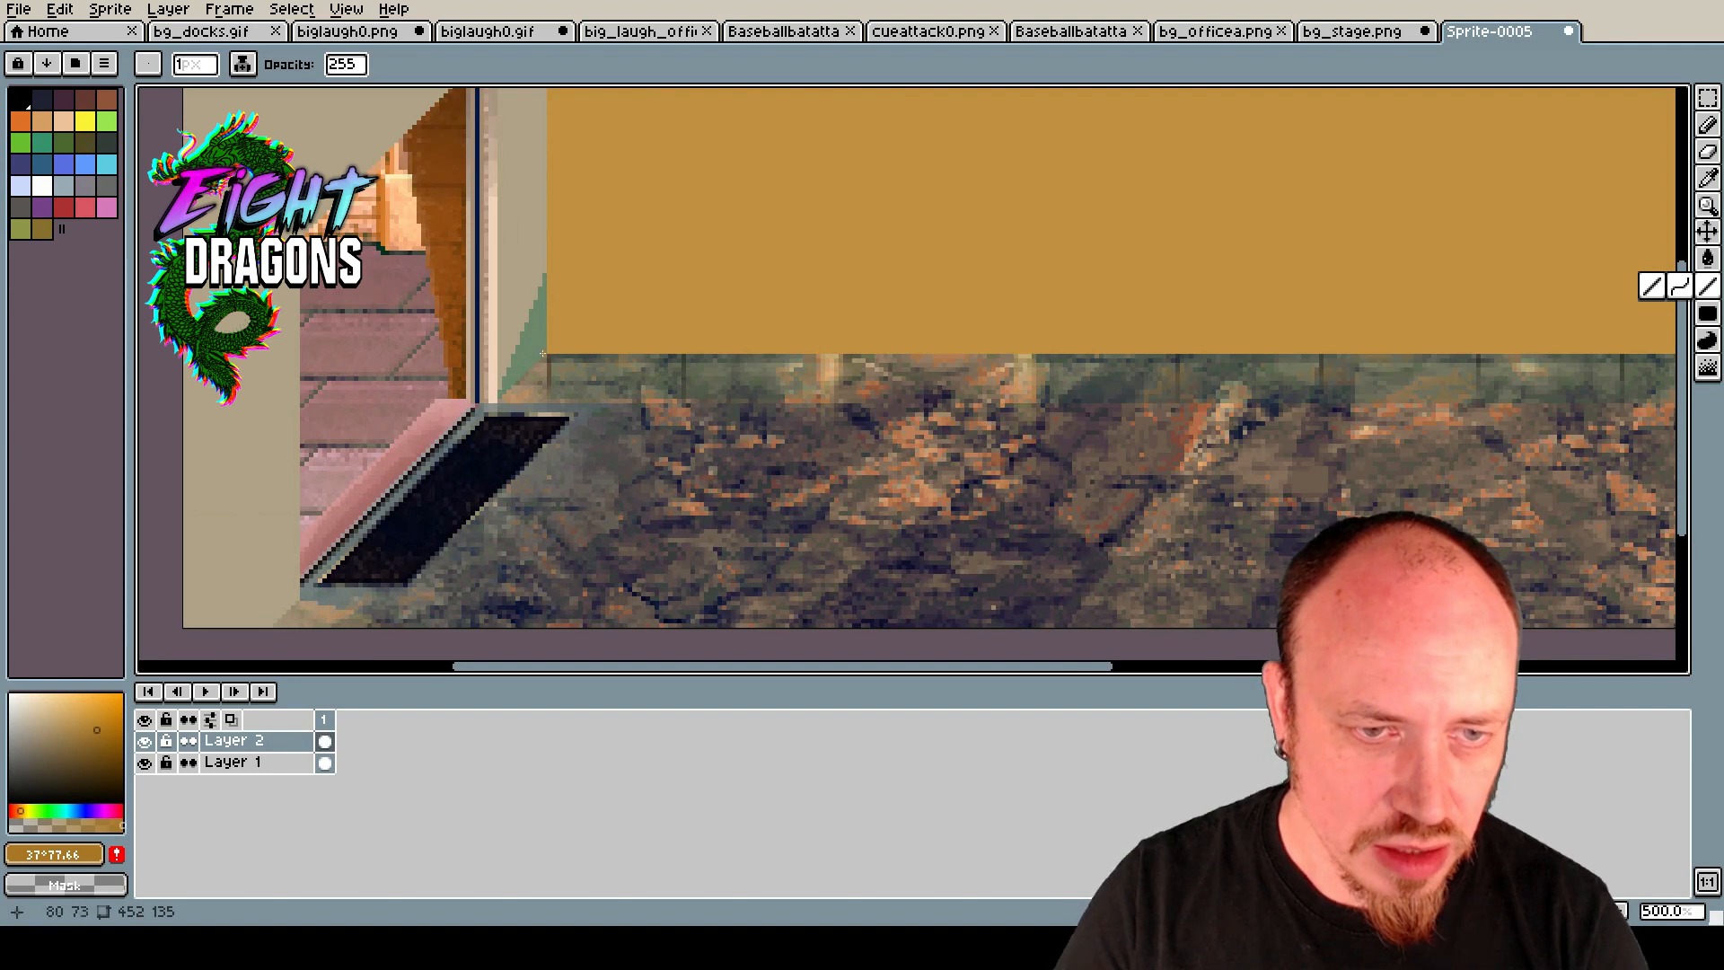
drag(542, 351, 259, 634)
scroll(1300, 421, down, 2)
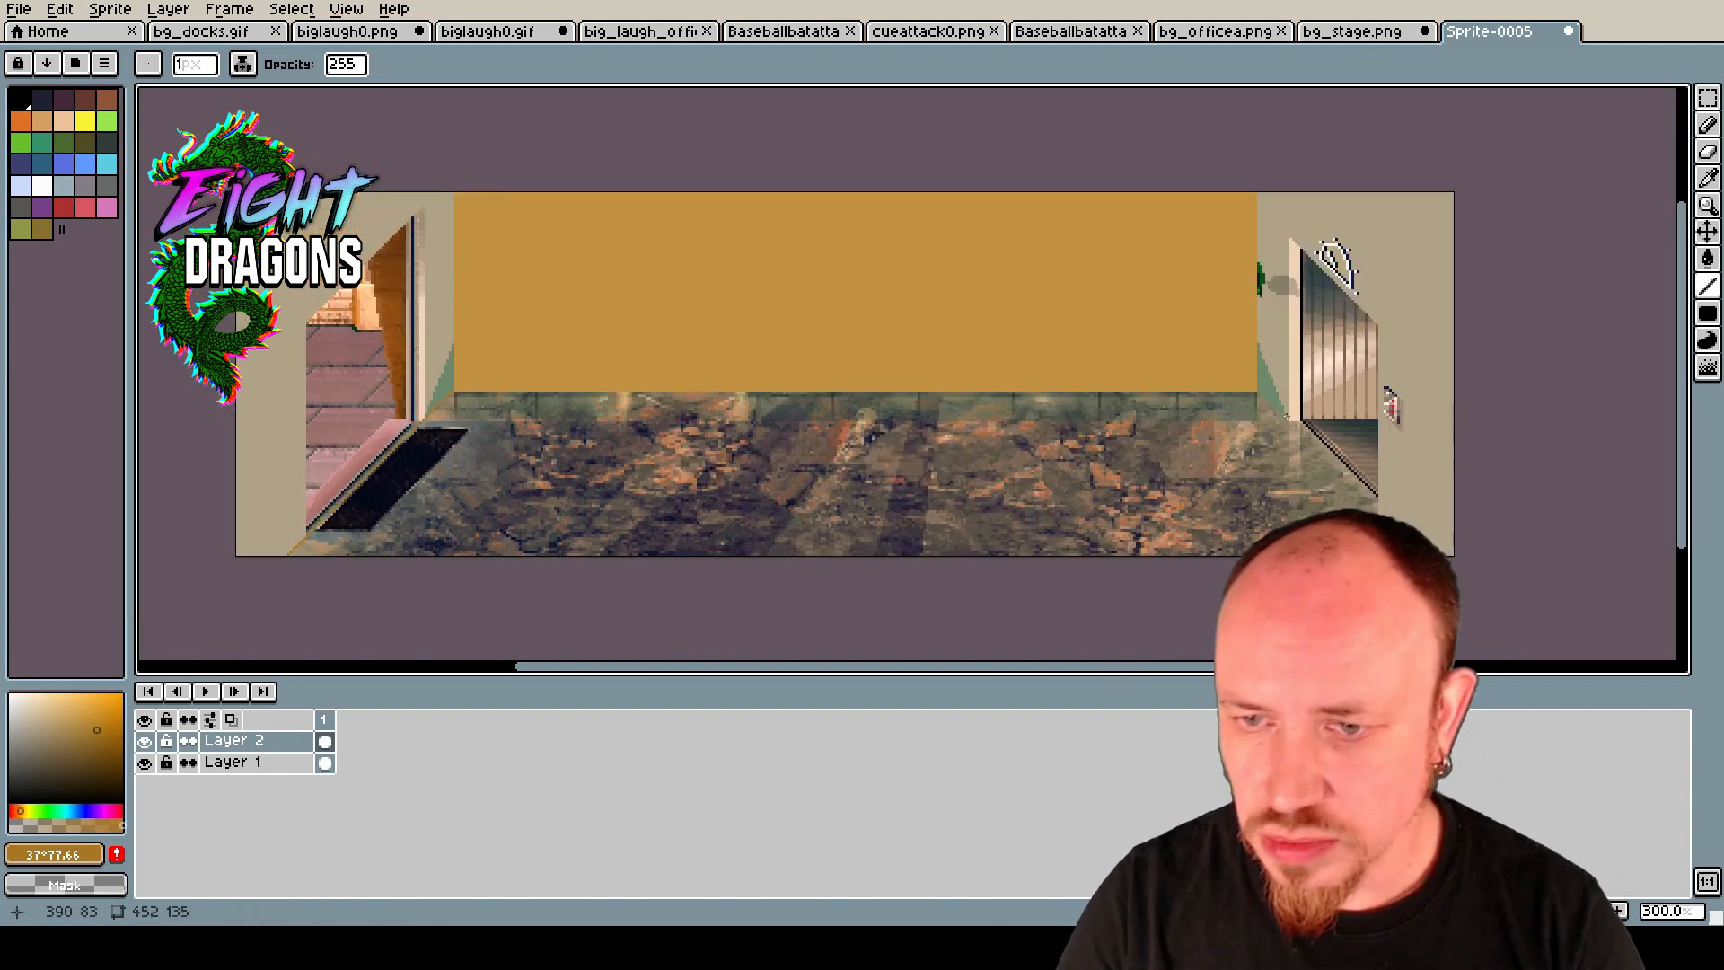
drag(1257, 389, 1440, 571)
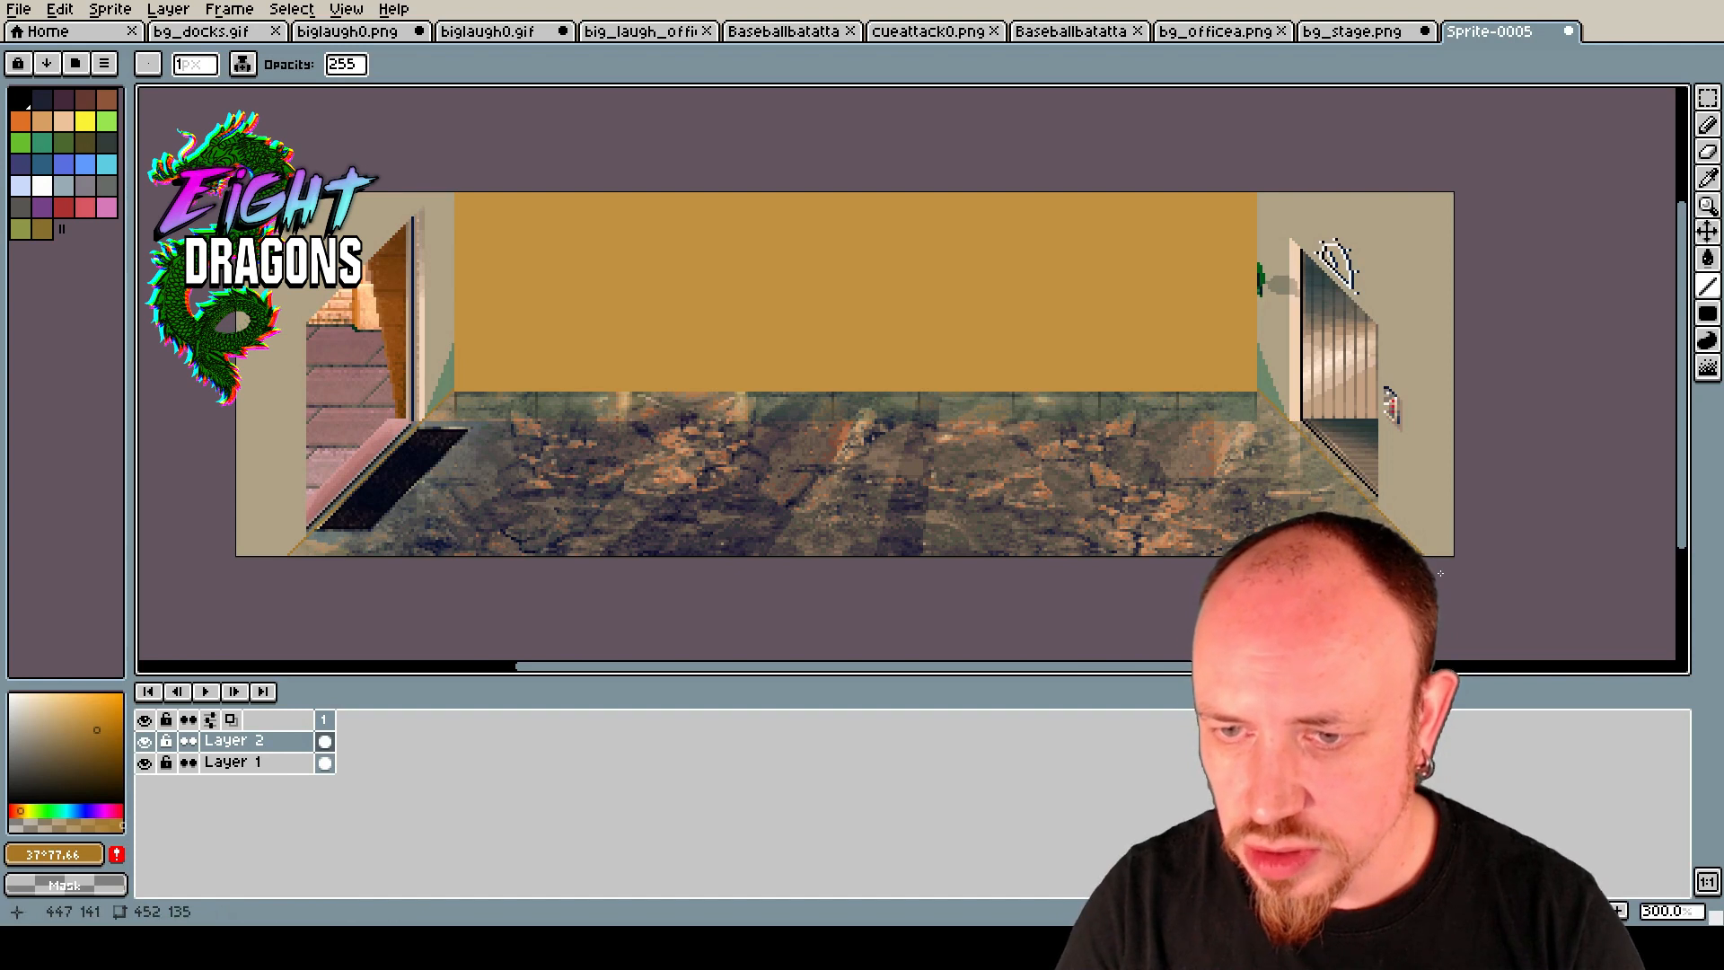
Fill the right and left side walls with the darker brown using the Paint Bucket.
key(g)
click(1385, 312)
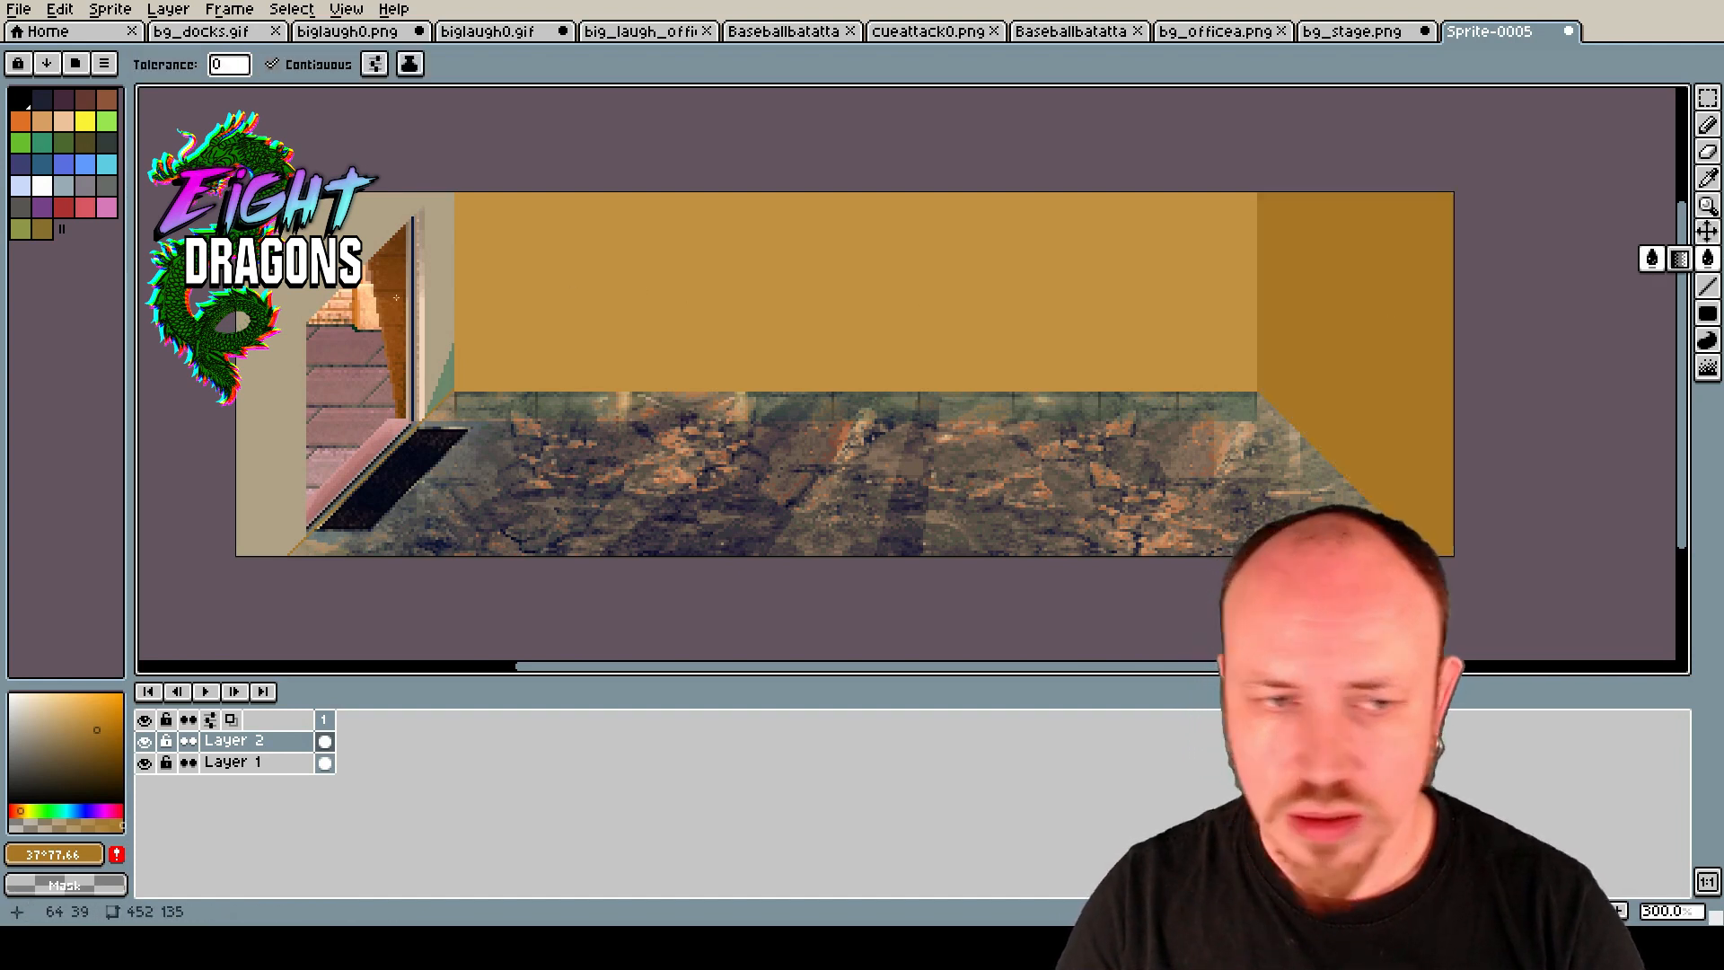
click(319, 303)
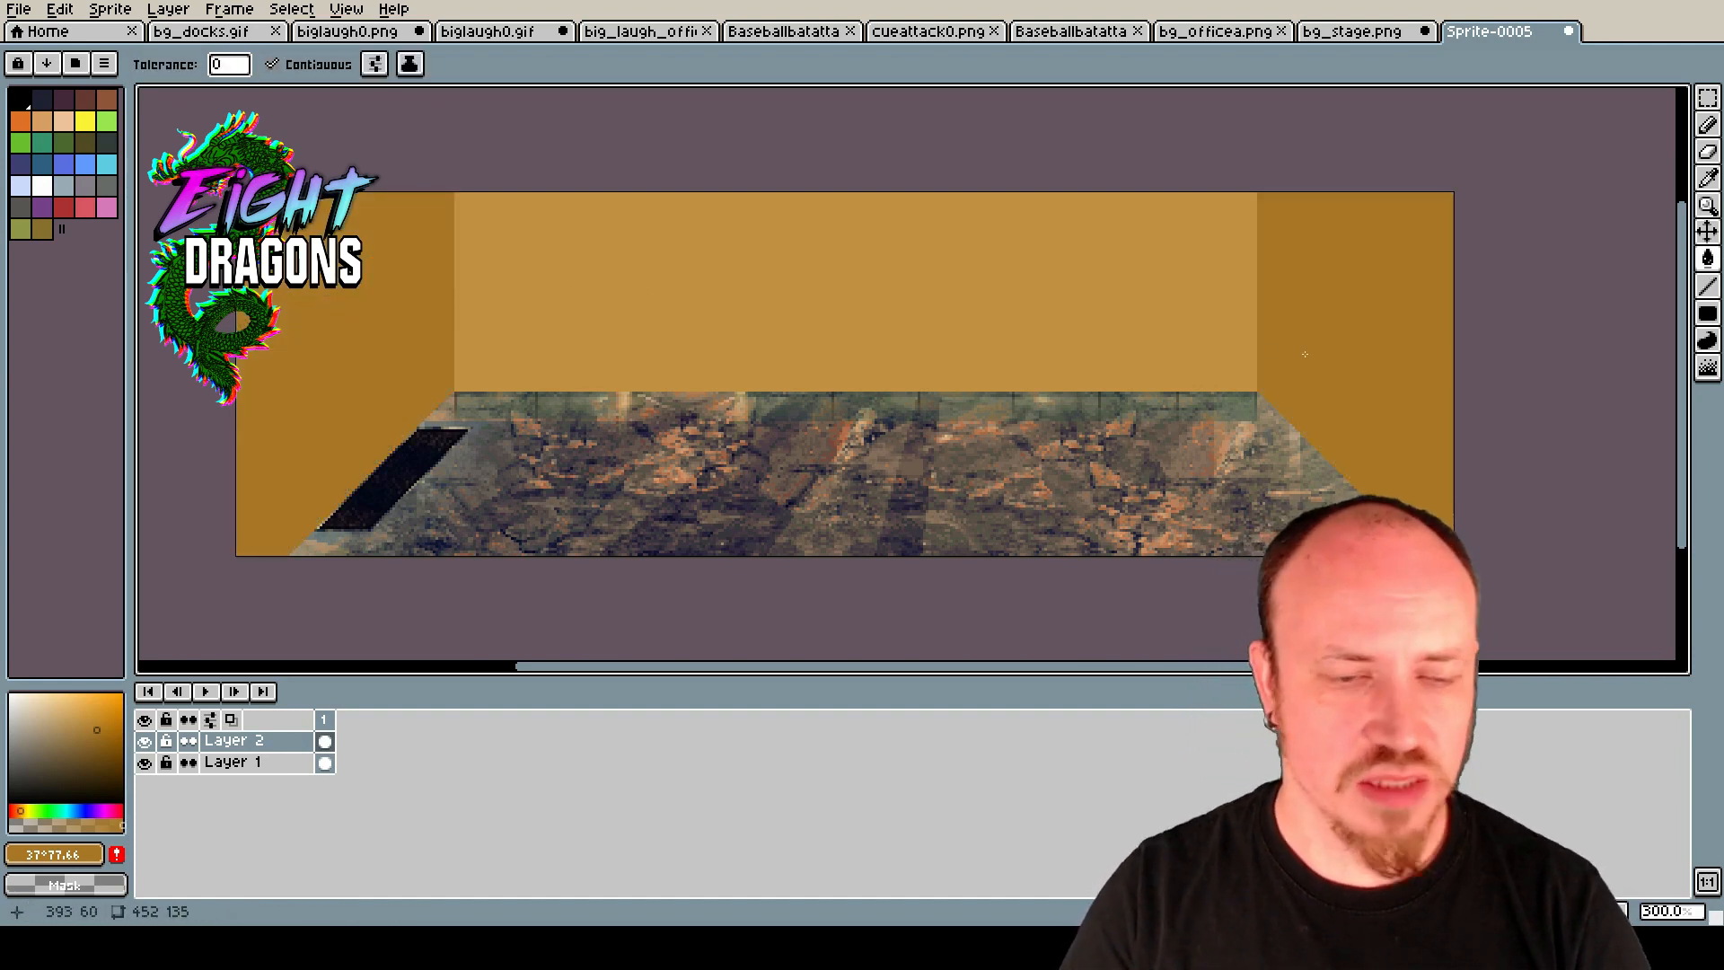
Fill the floor area with a light sandy colour, HSV 37°, 50%, 96%.
click(79, 698)
click(66, 697)
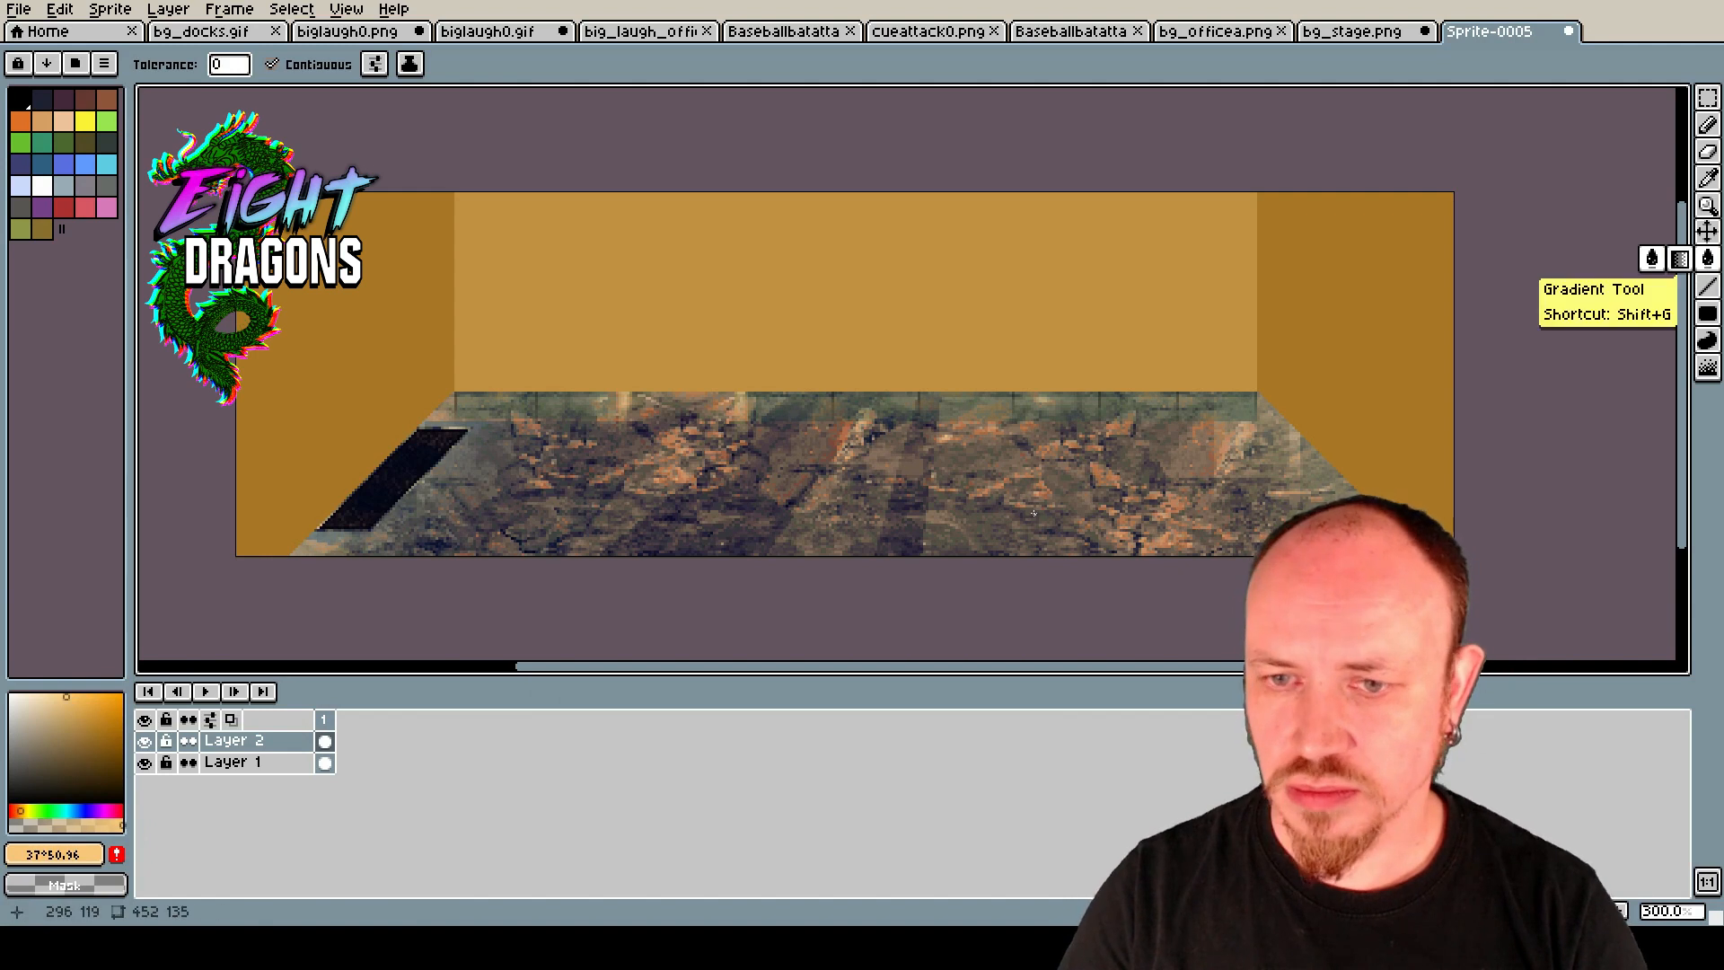
click(1049, 468)
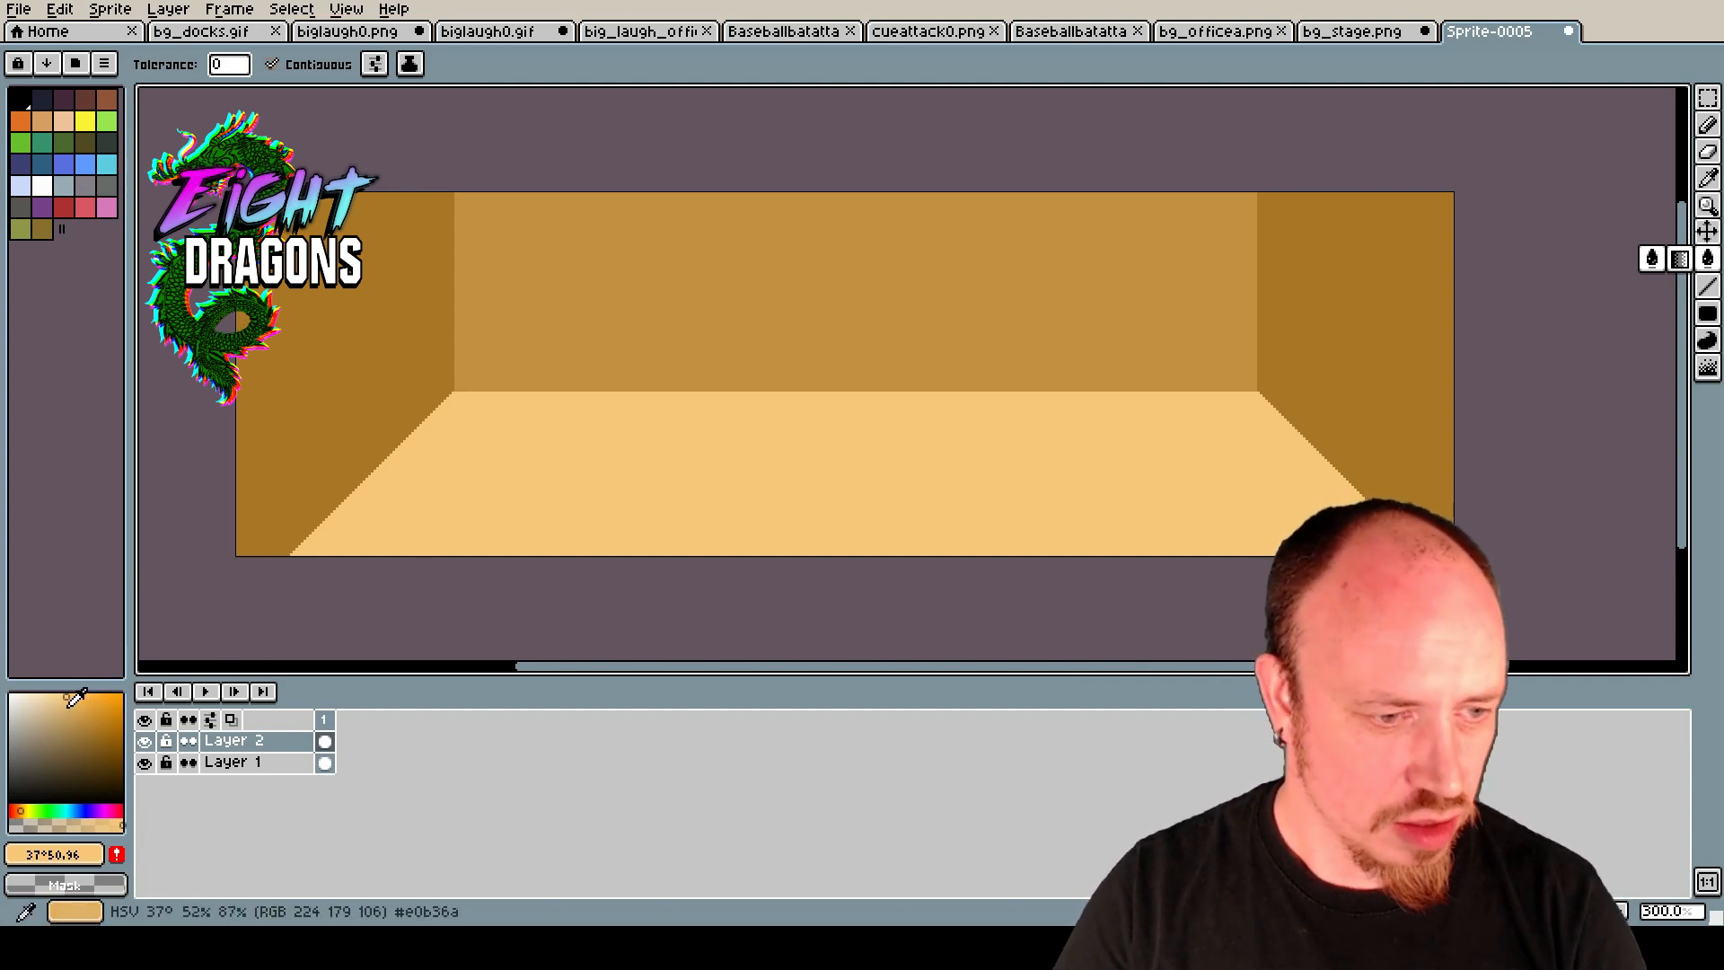
Set the foreground colour to a golden tan, HSV 40°, 69%, 80%.
click(23, 811)
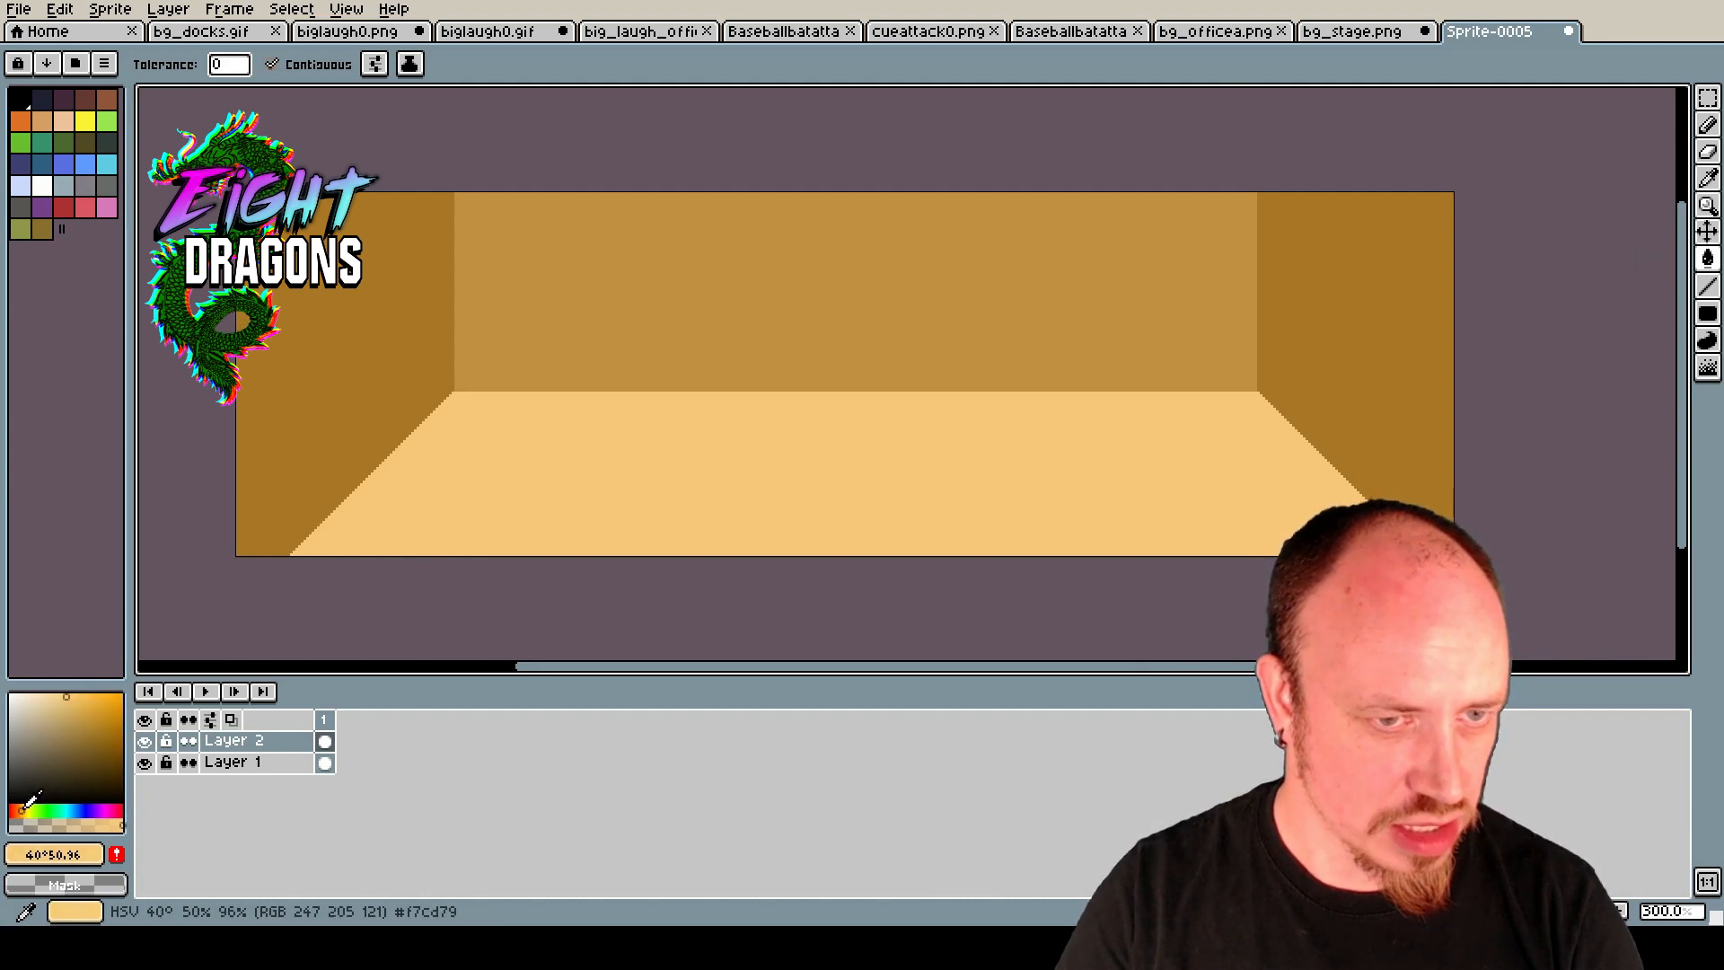
click(87, 715)
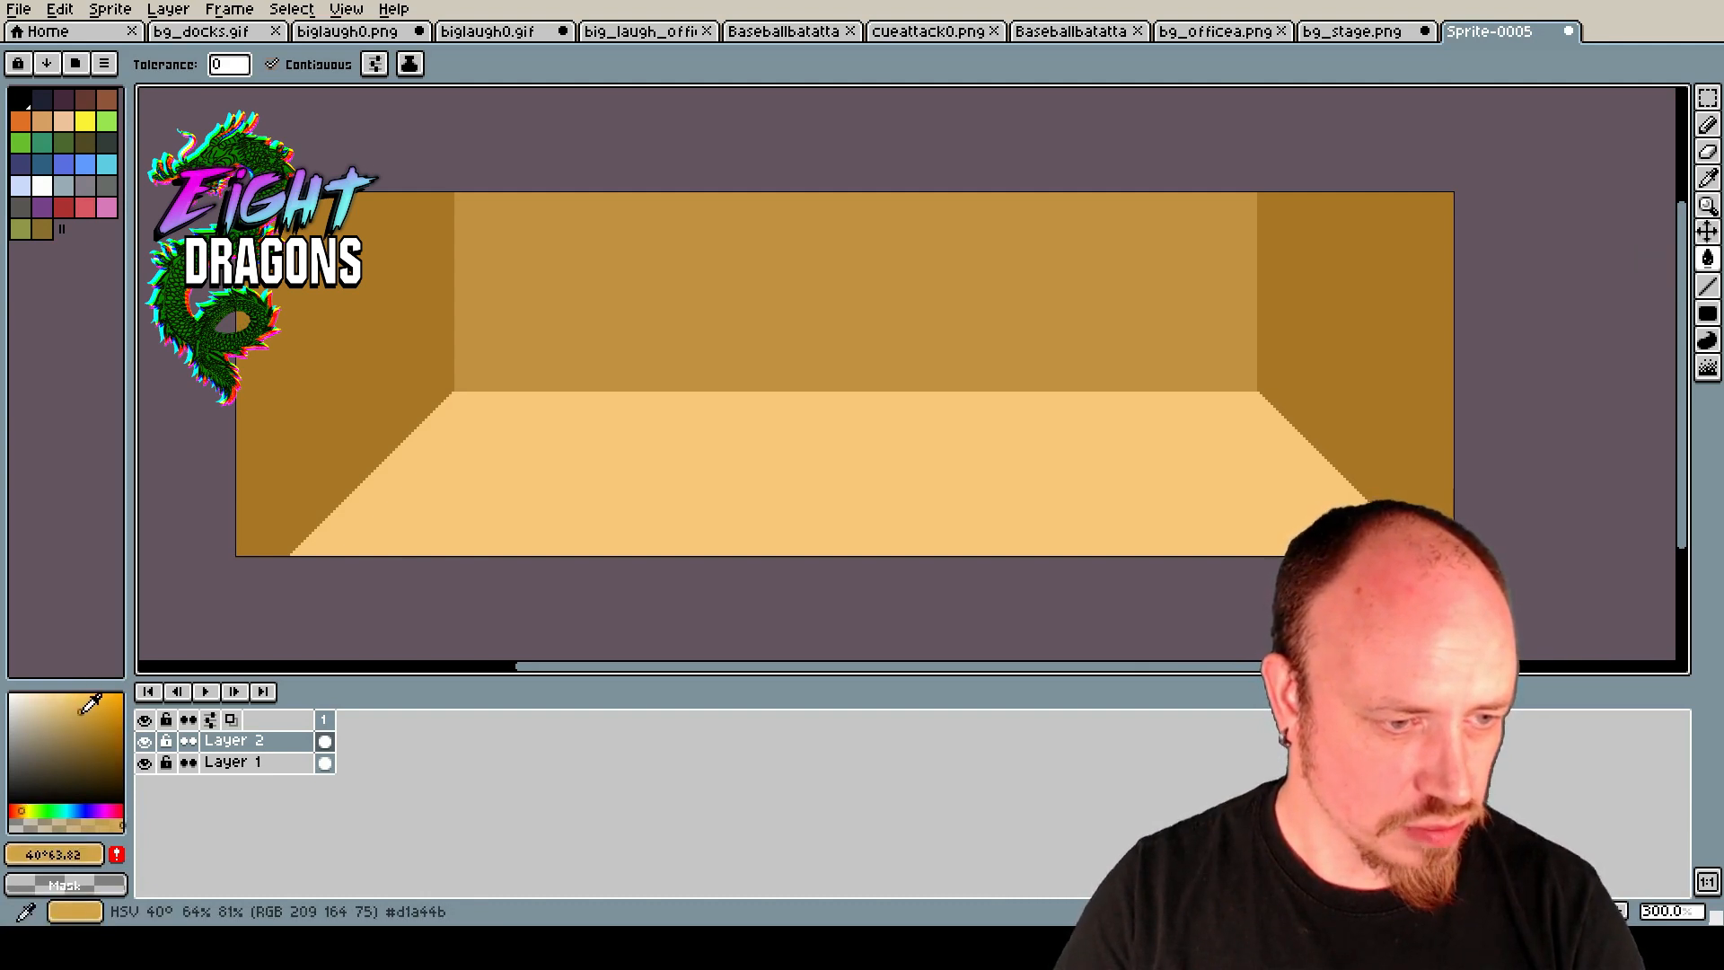
click(25, 811)
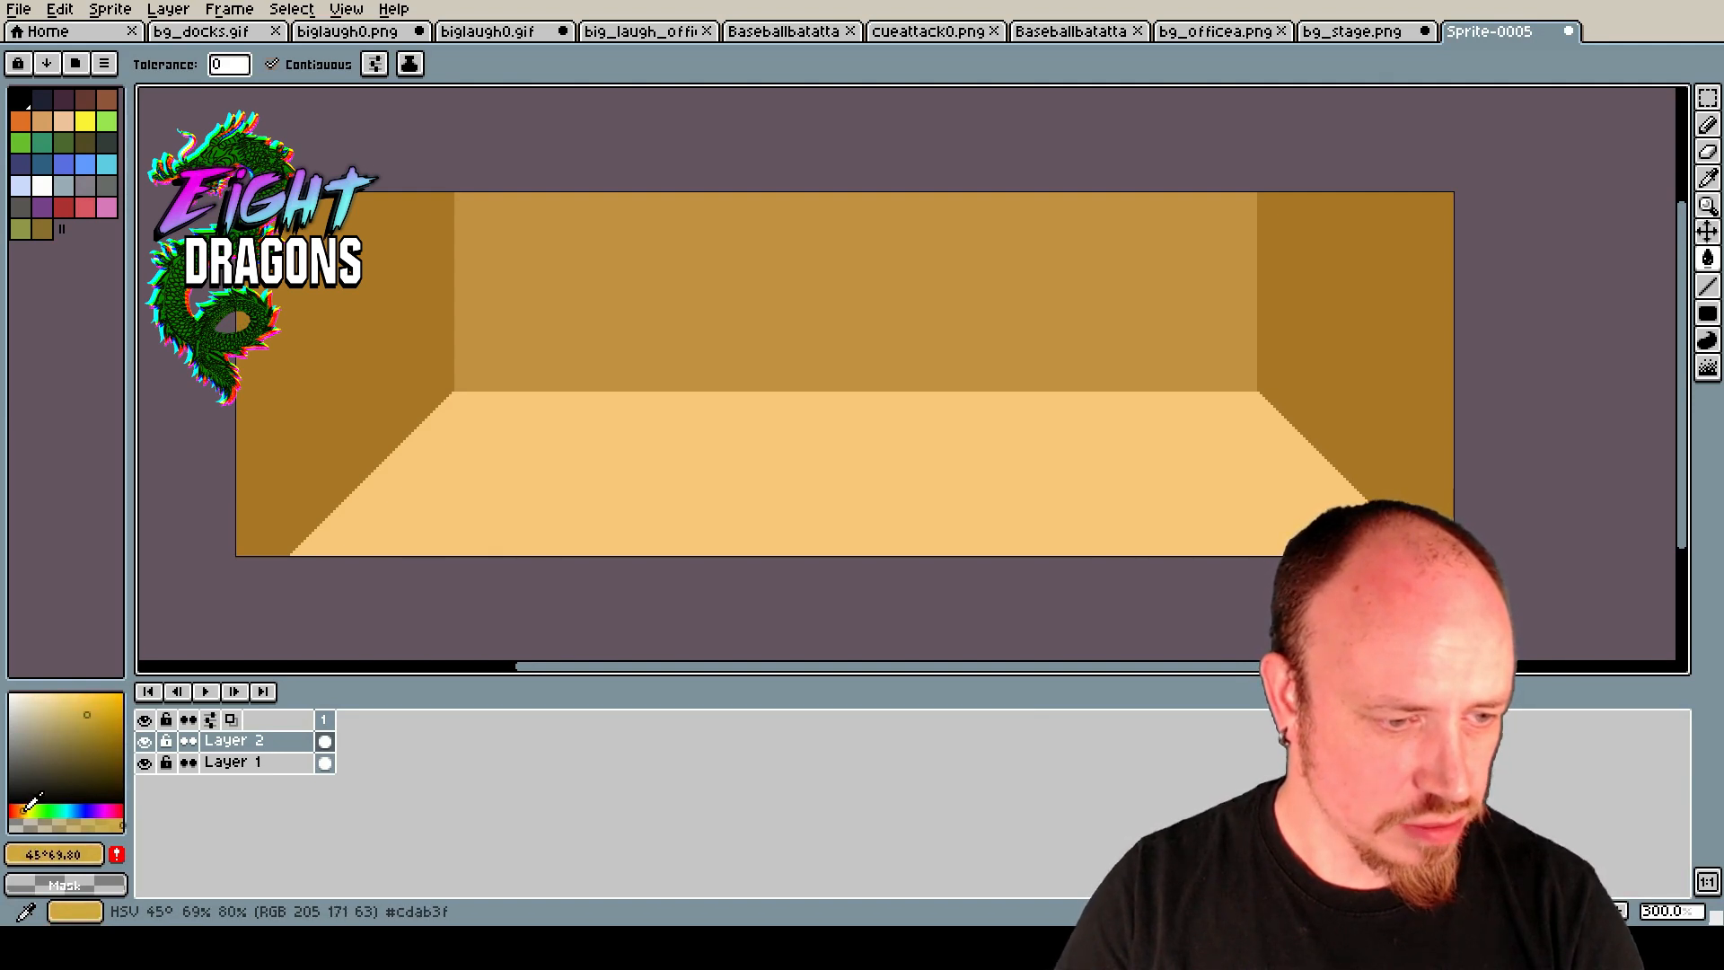
click(24, 811)
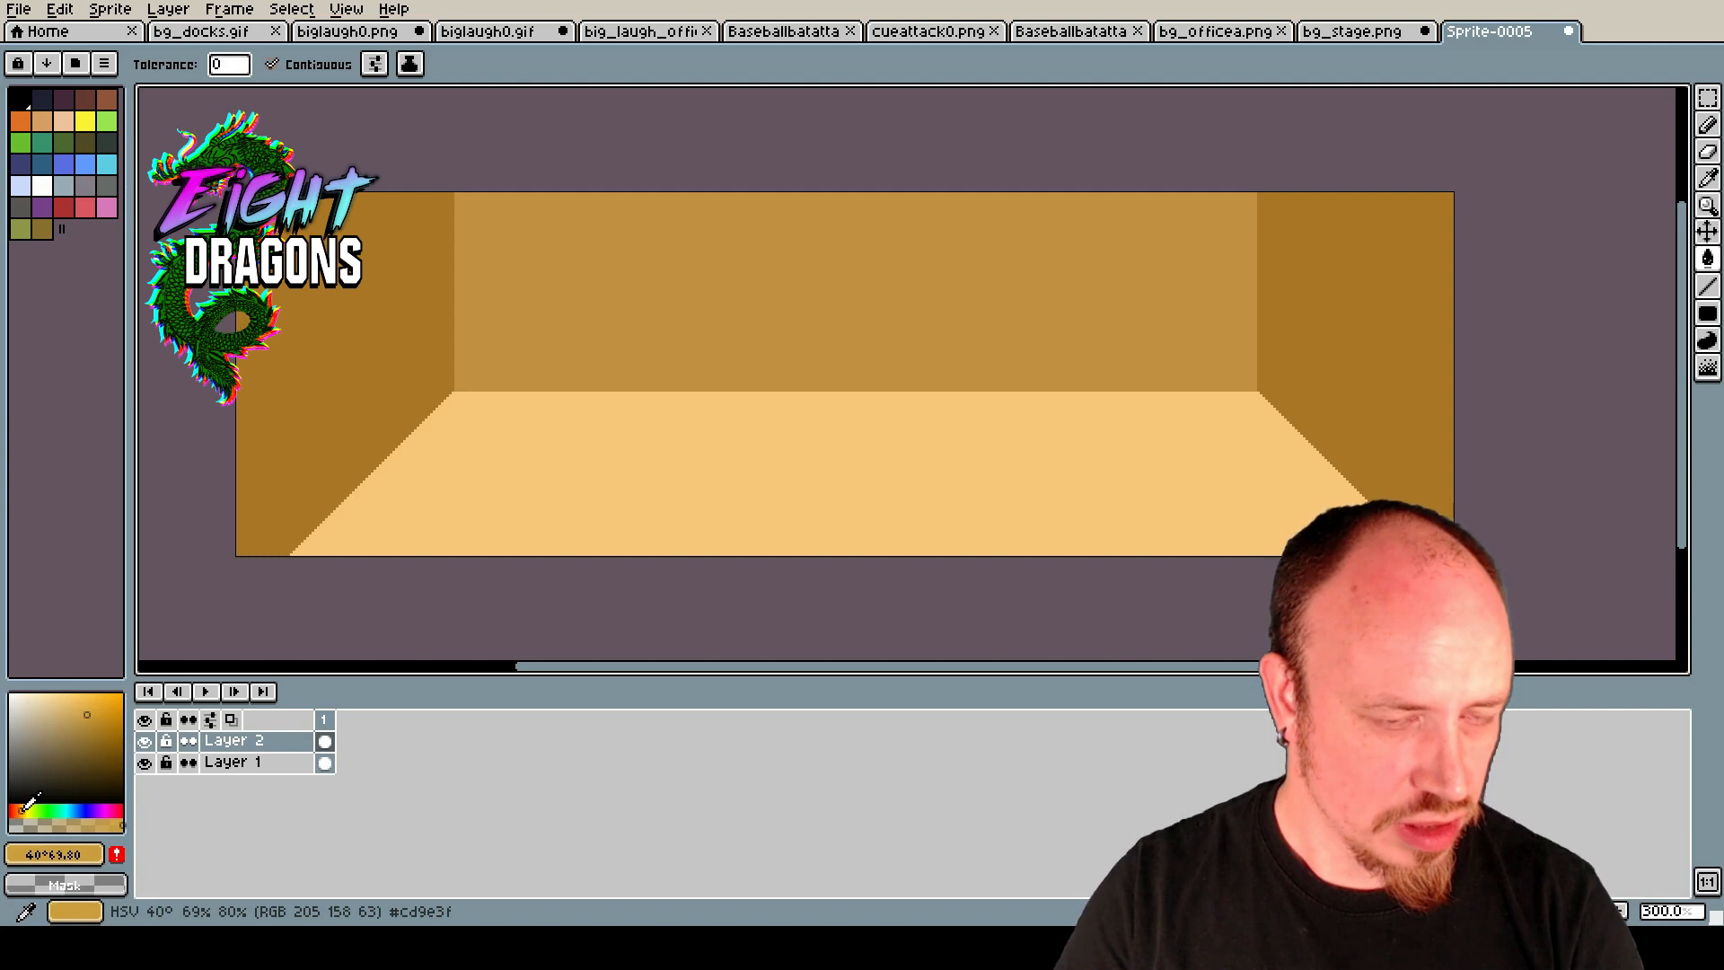
Examine bg_stage and bg_officea, marquee an area of about 58 by 6 pixels on the office desk's front, and return to Sprite-0005.
click(1336, 36)
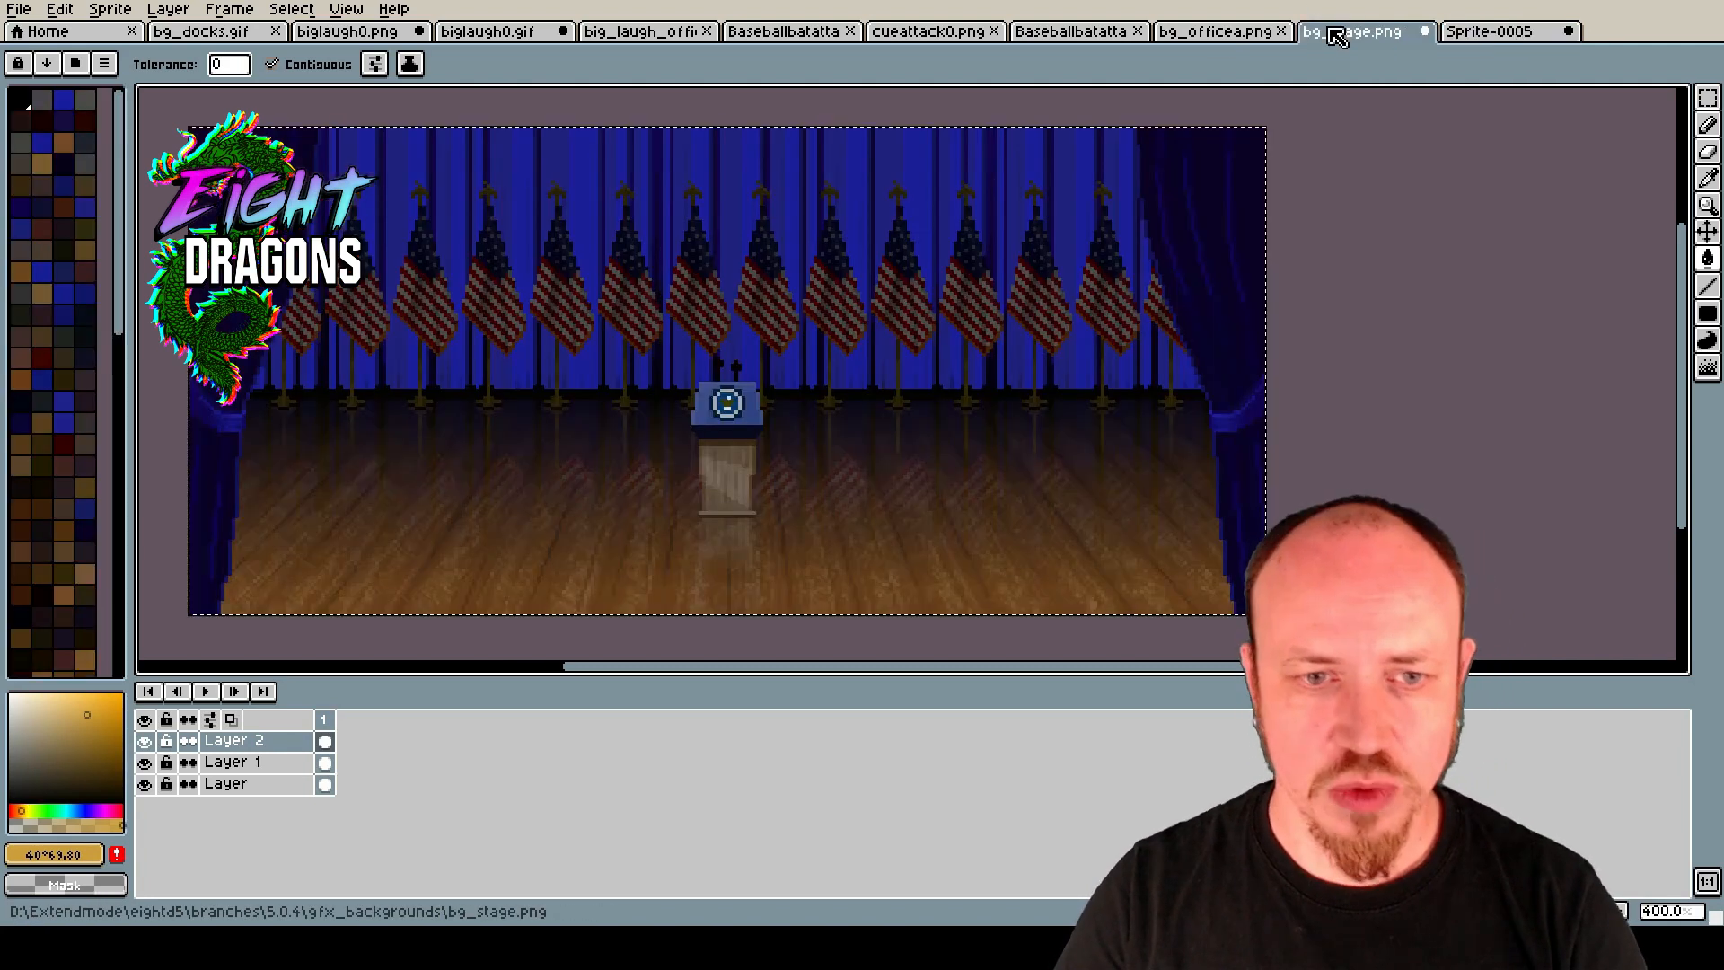
click(1223, 33)
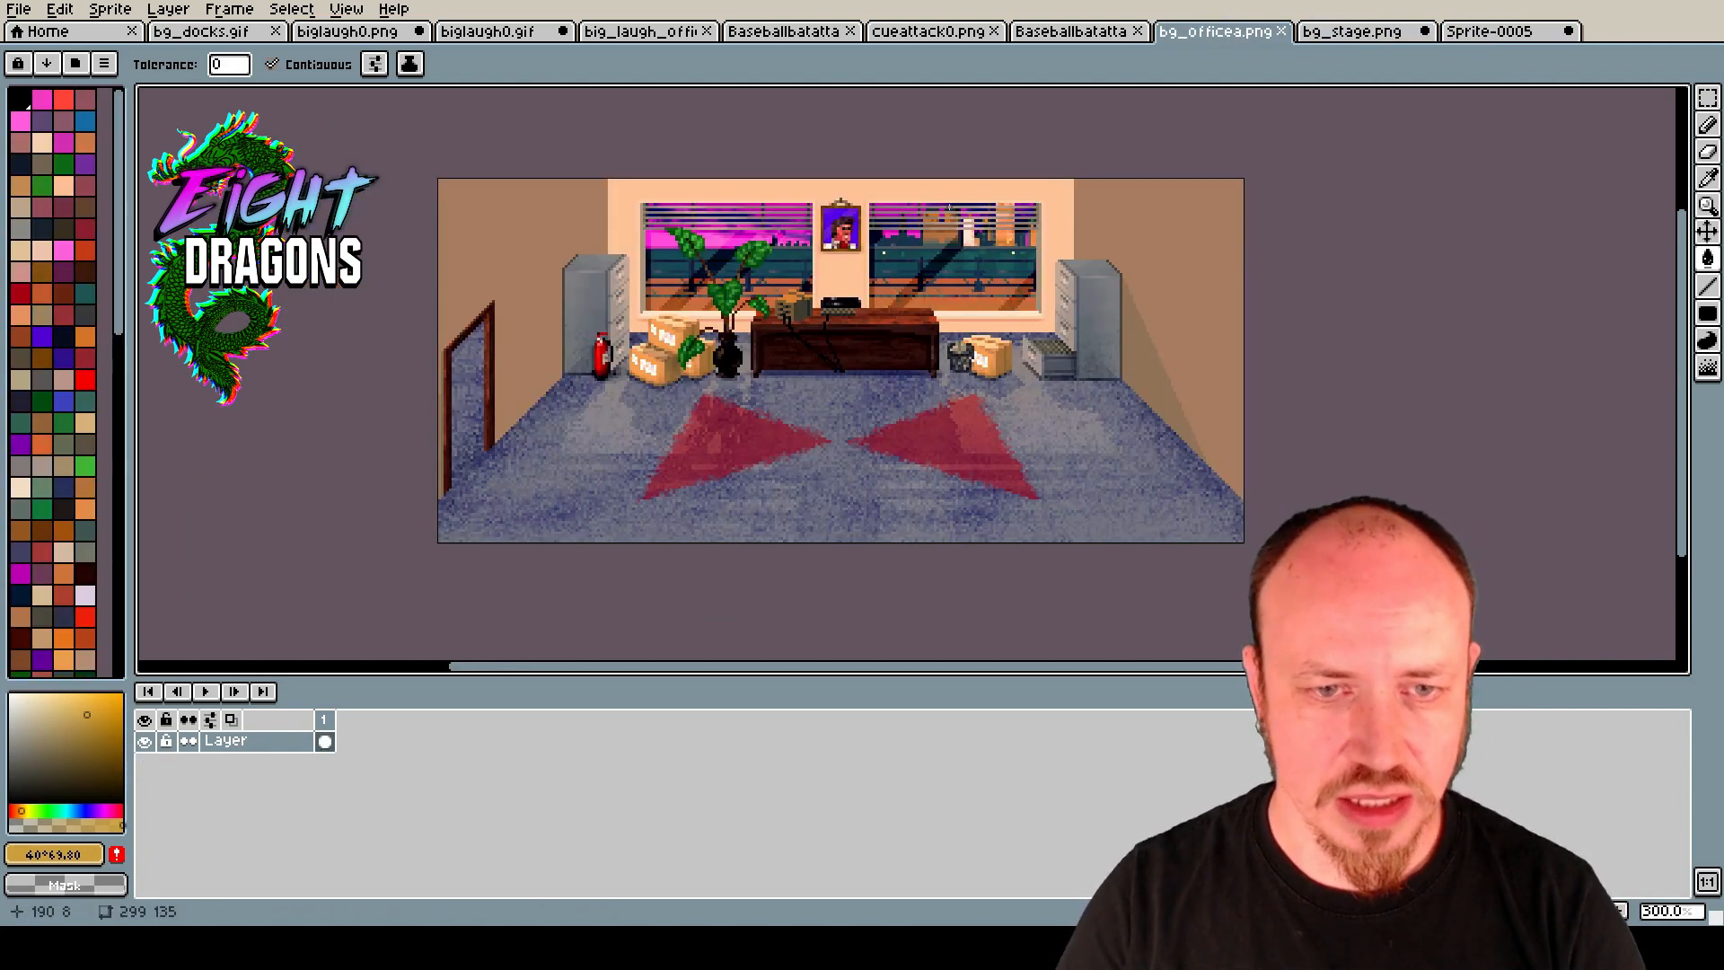
scroll(908, 306, up, 4)
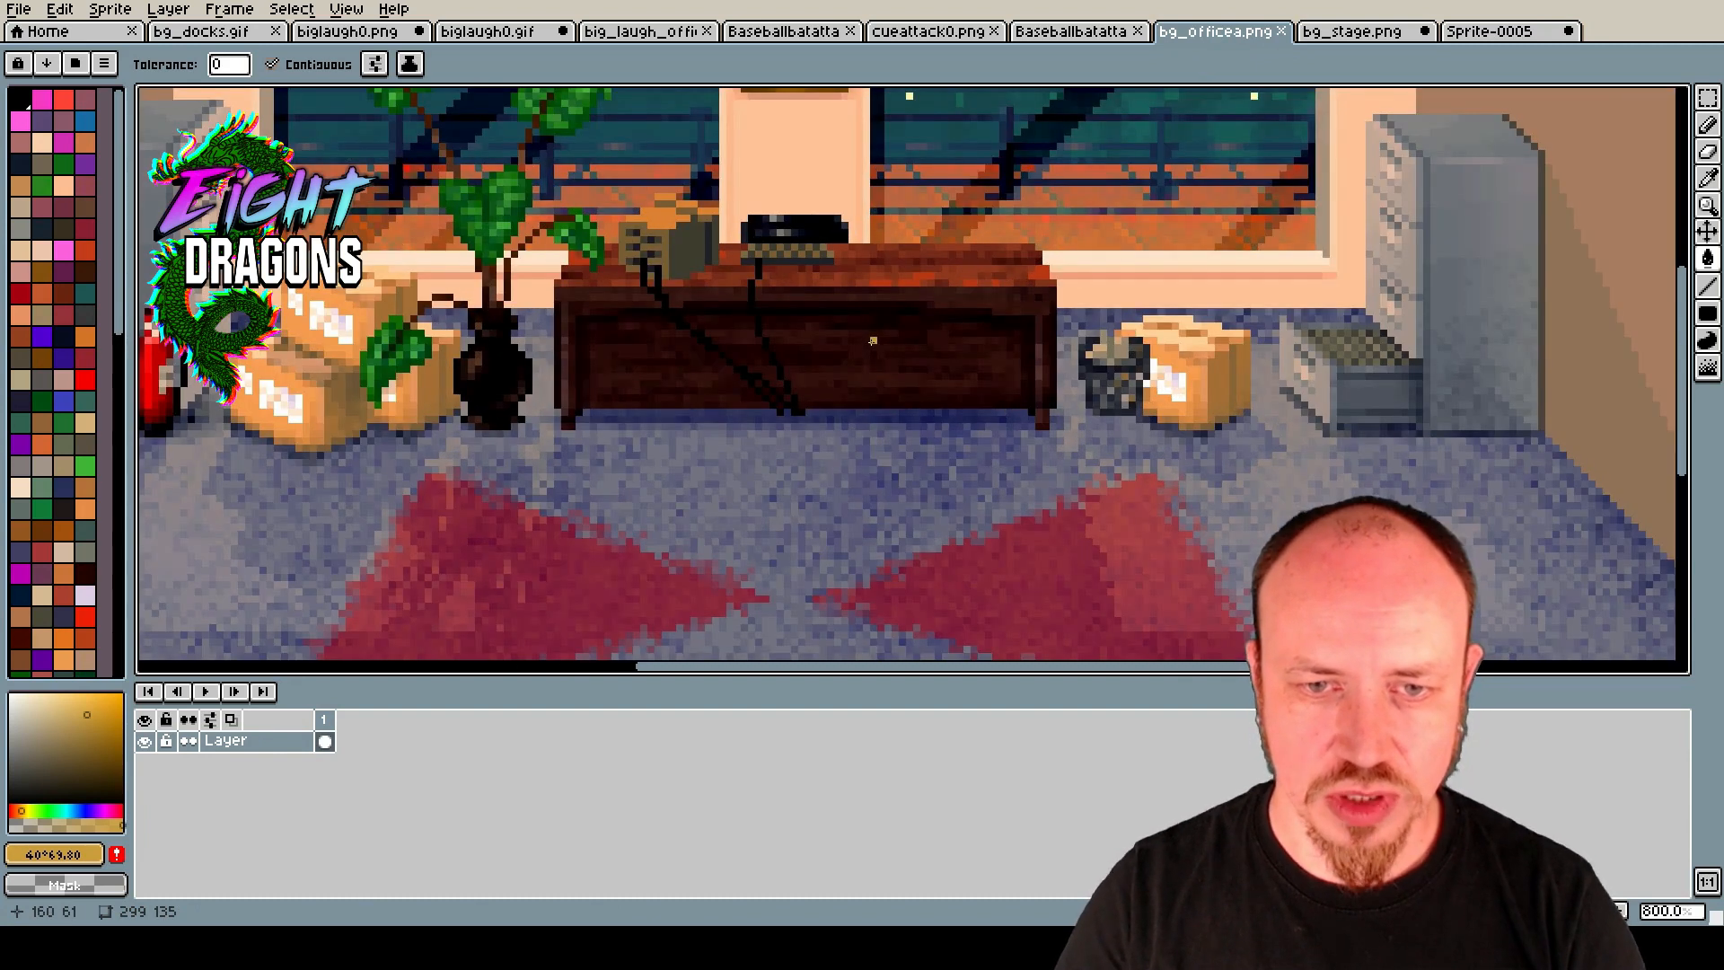
scroll(872, 340, down, 1)
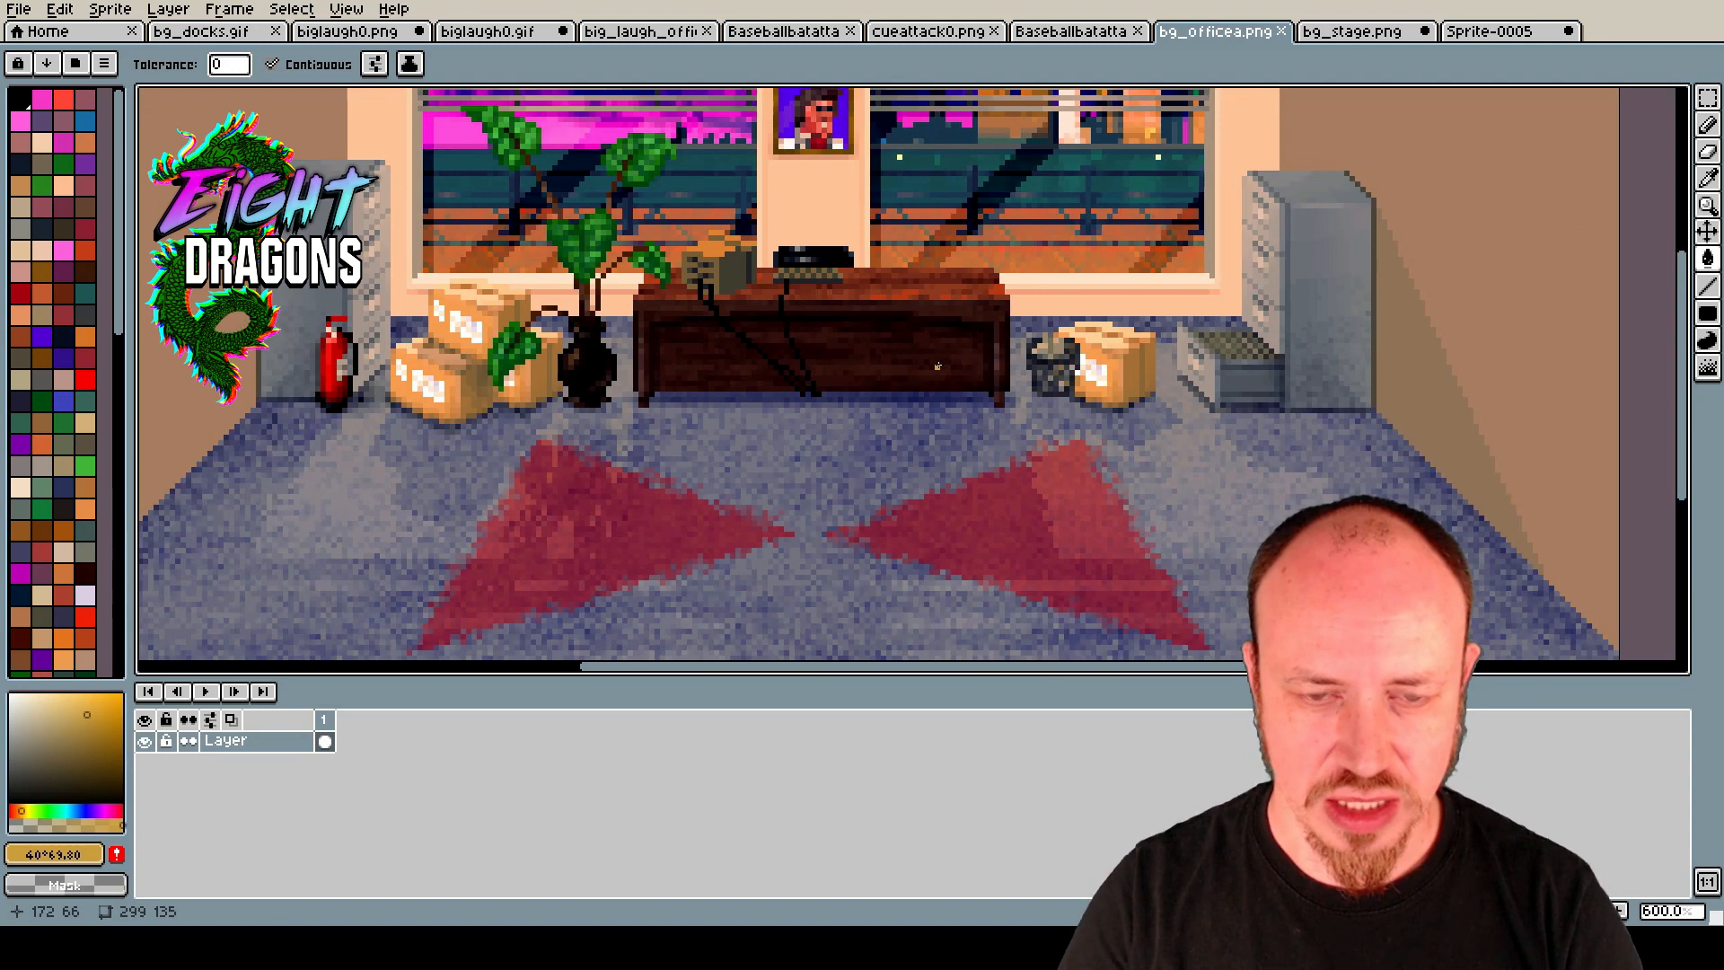
click(1708, 98)
drag(673, 345, 983, 377)
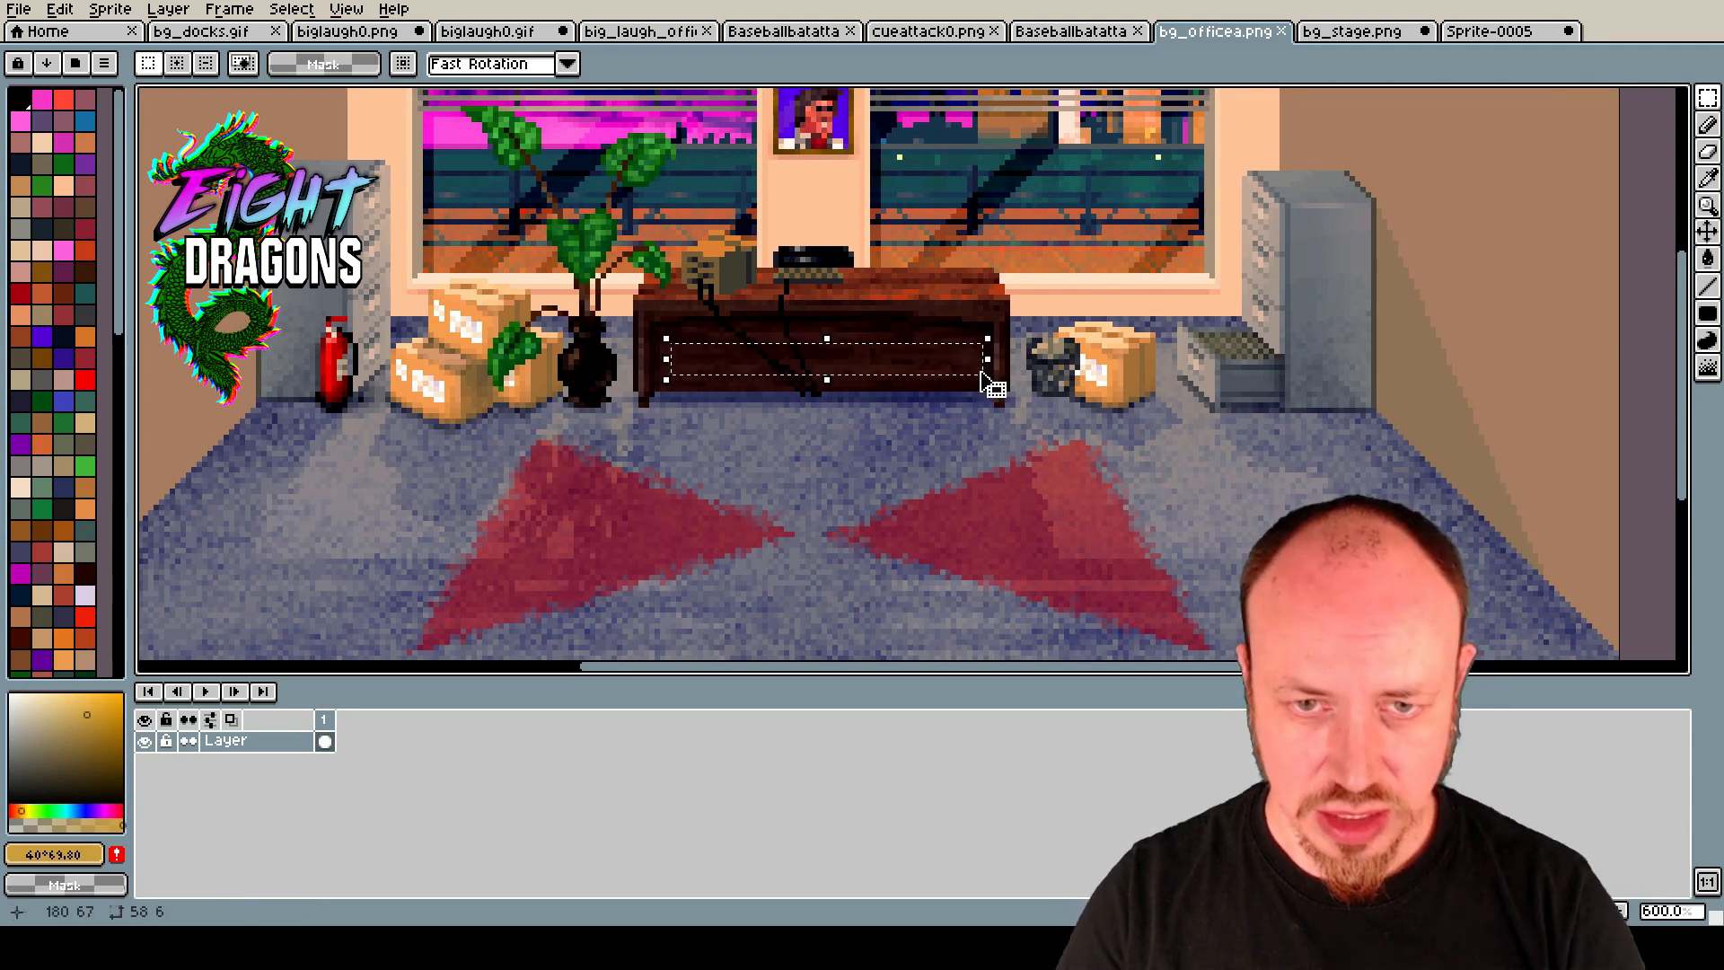
click(1493, 33)
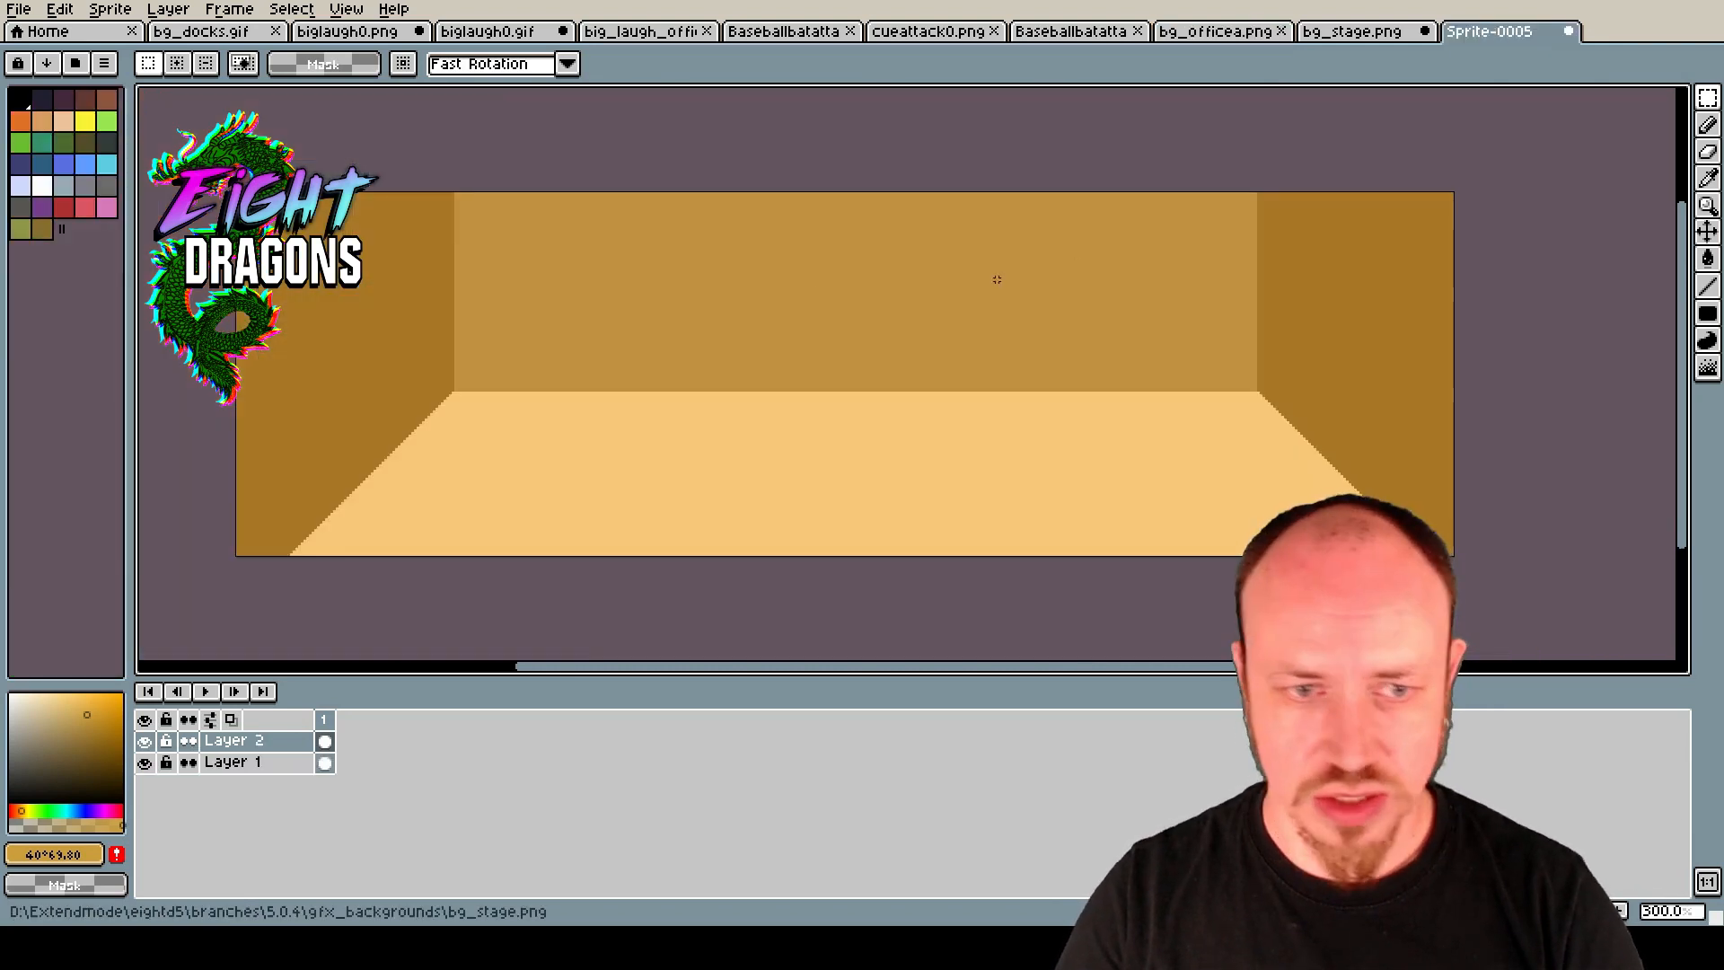
Paste the copied dark wood strip from the office desk into the room sprite and rotate it 90° clockwise.
key(ctrl+v)
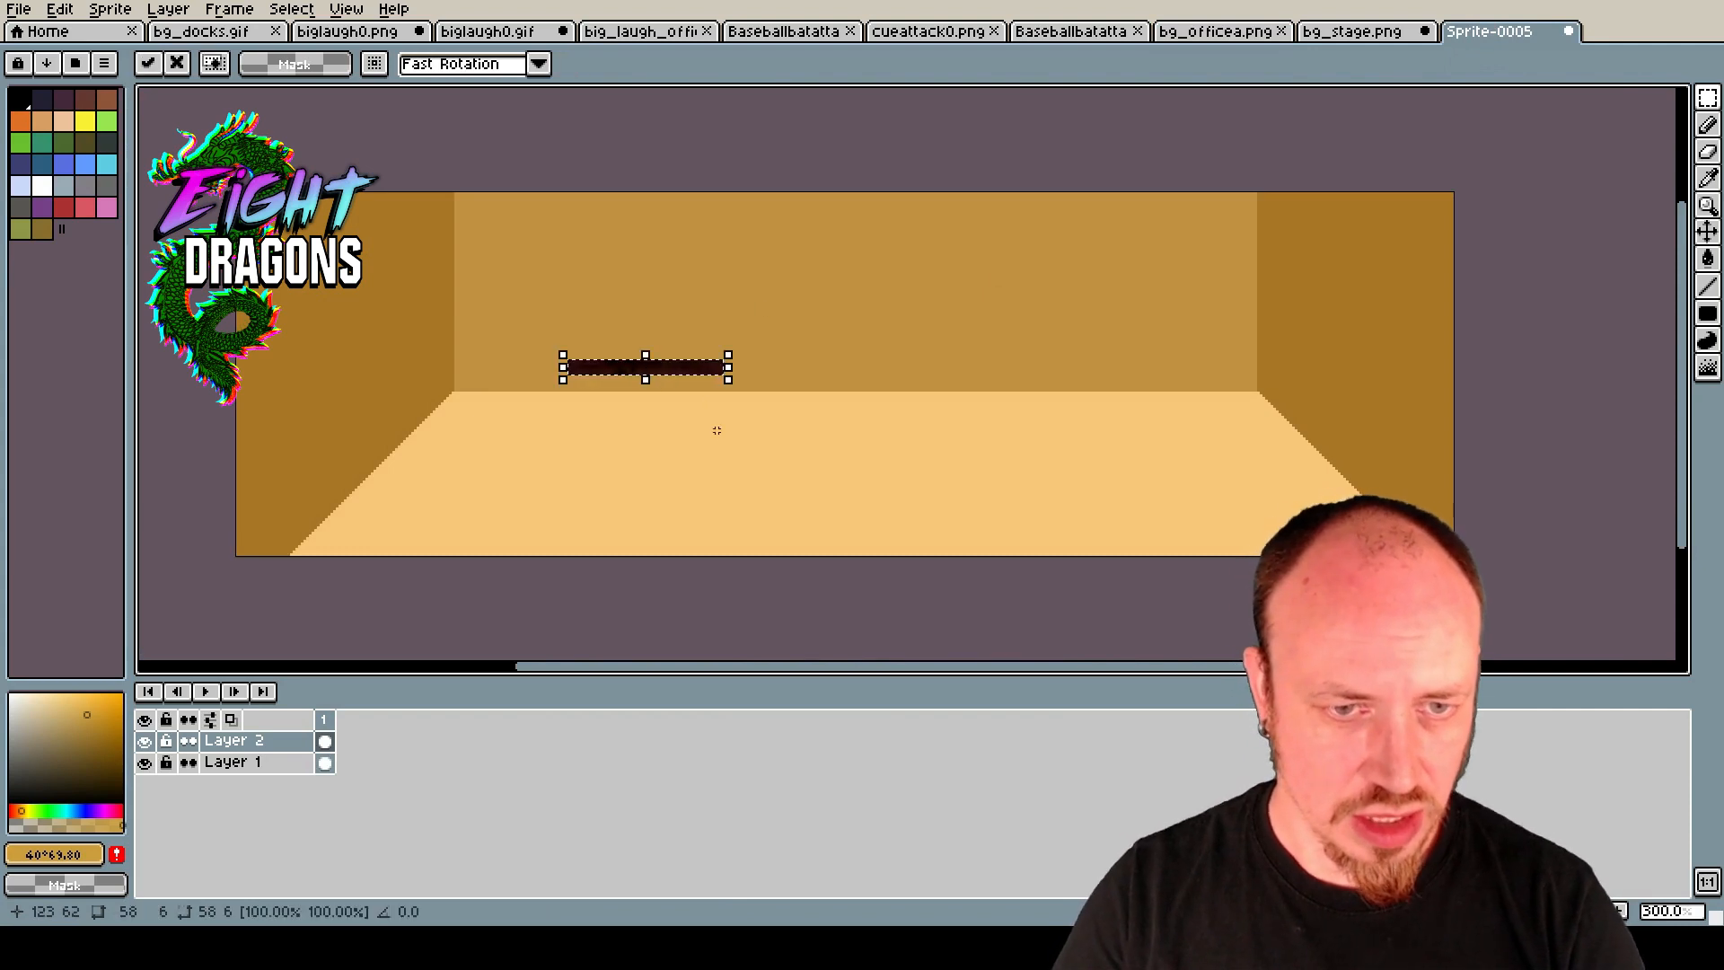
click(102, 11)
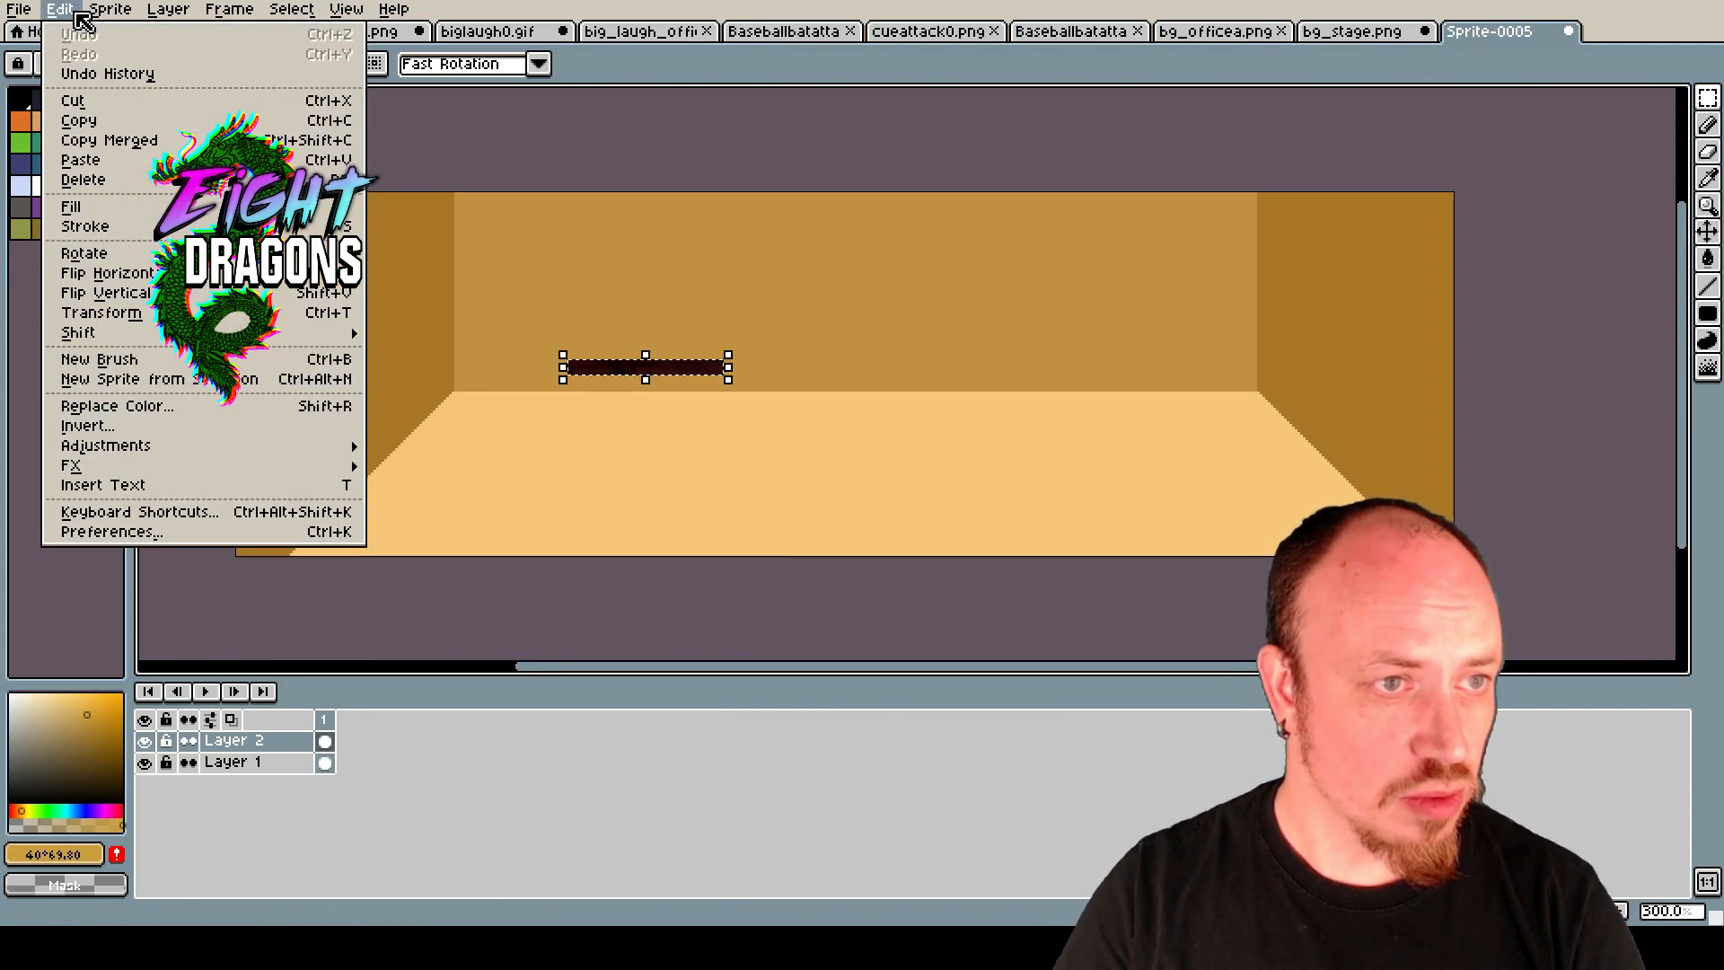
mouse_move(101, 259)
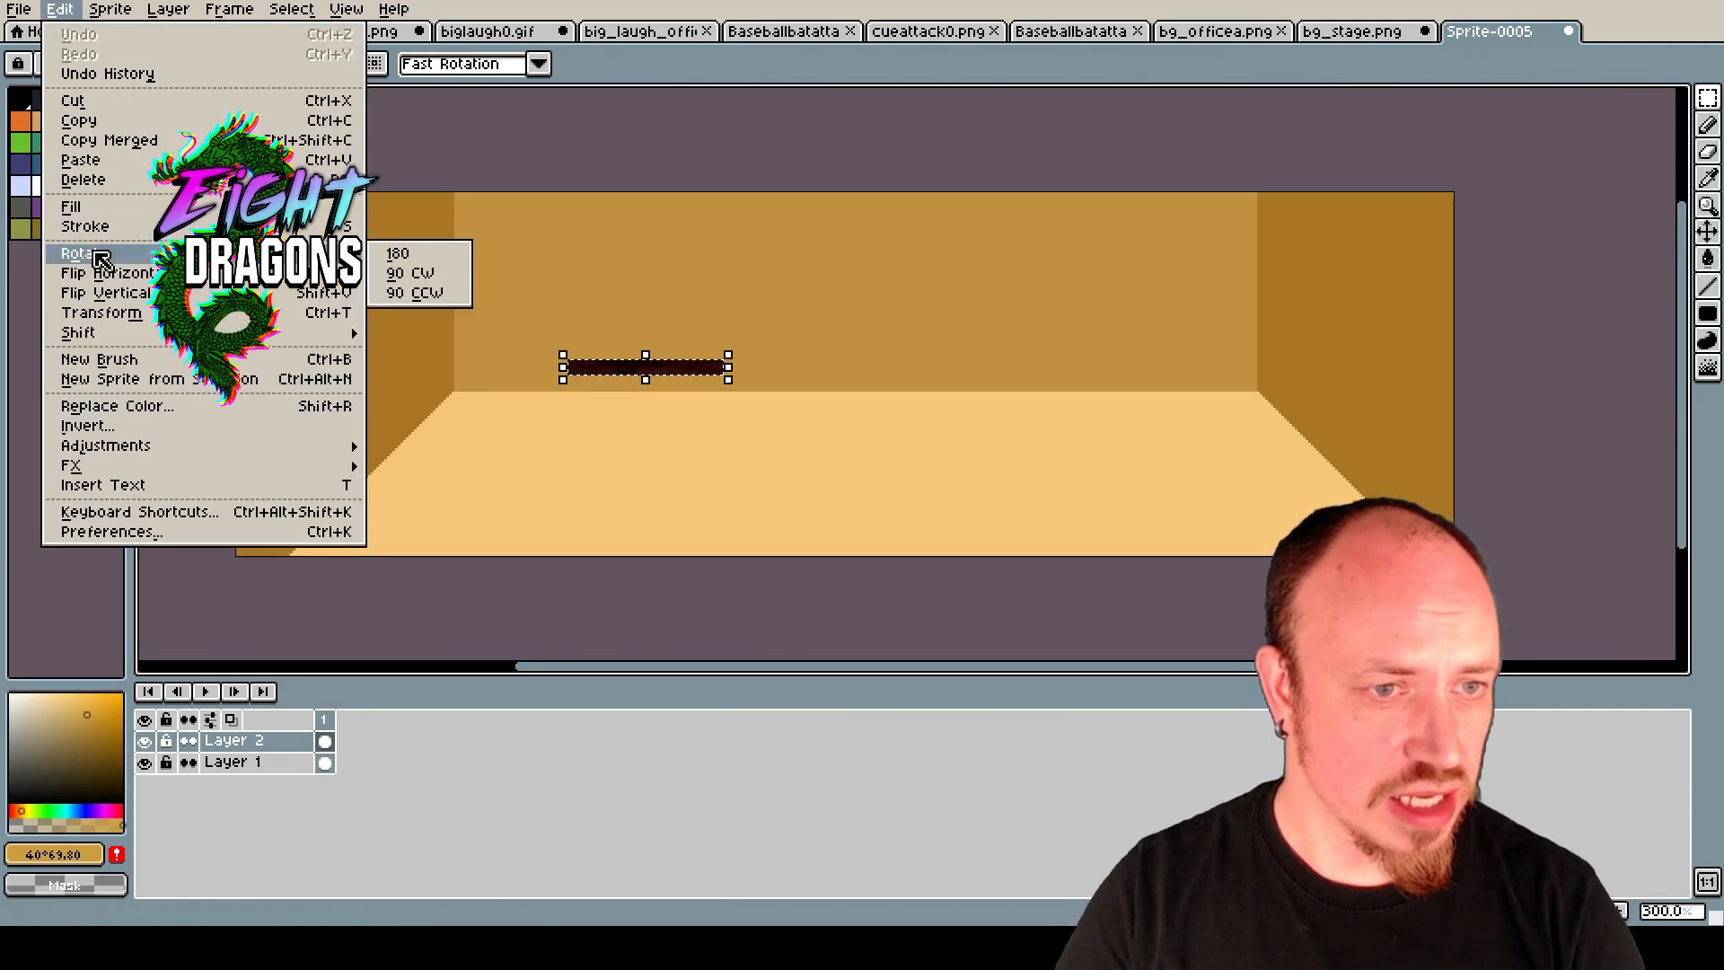
click(395, 273)
Place the upright strip on the left back corner of the room and stretch it up to the ceiling edge.
drag(654, 420, 468, 366)
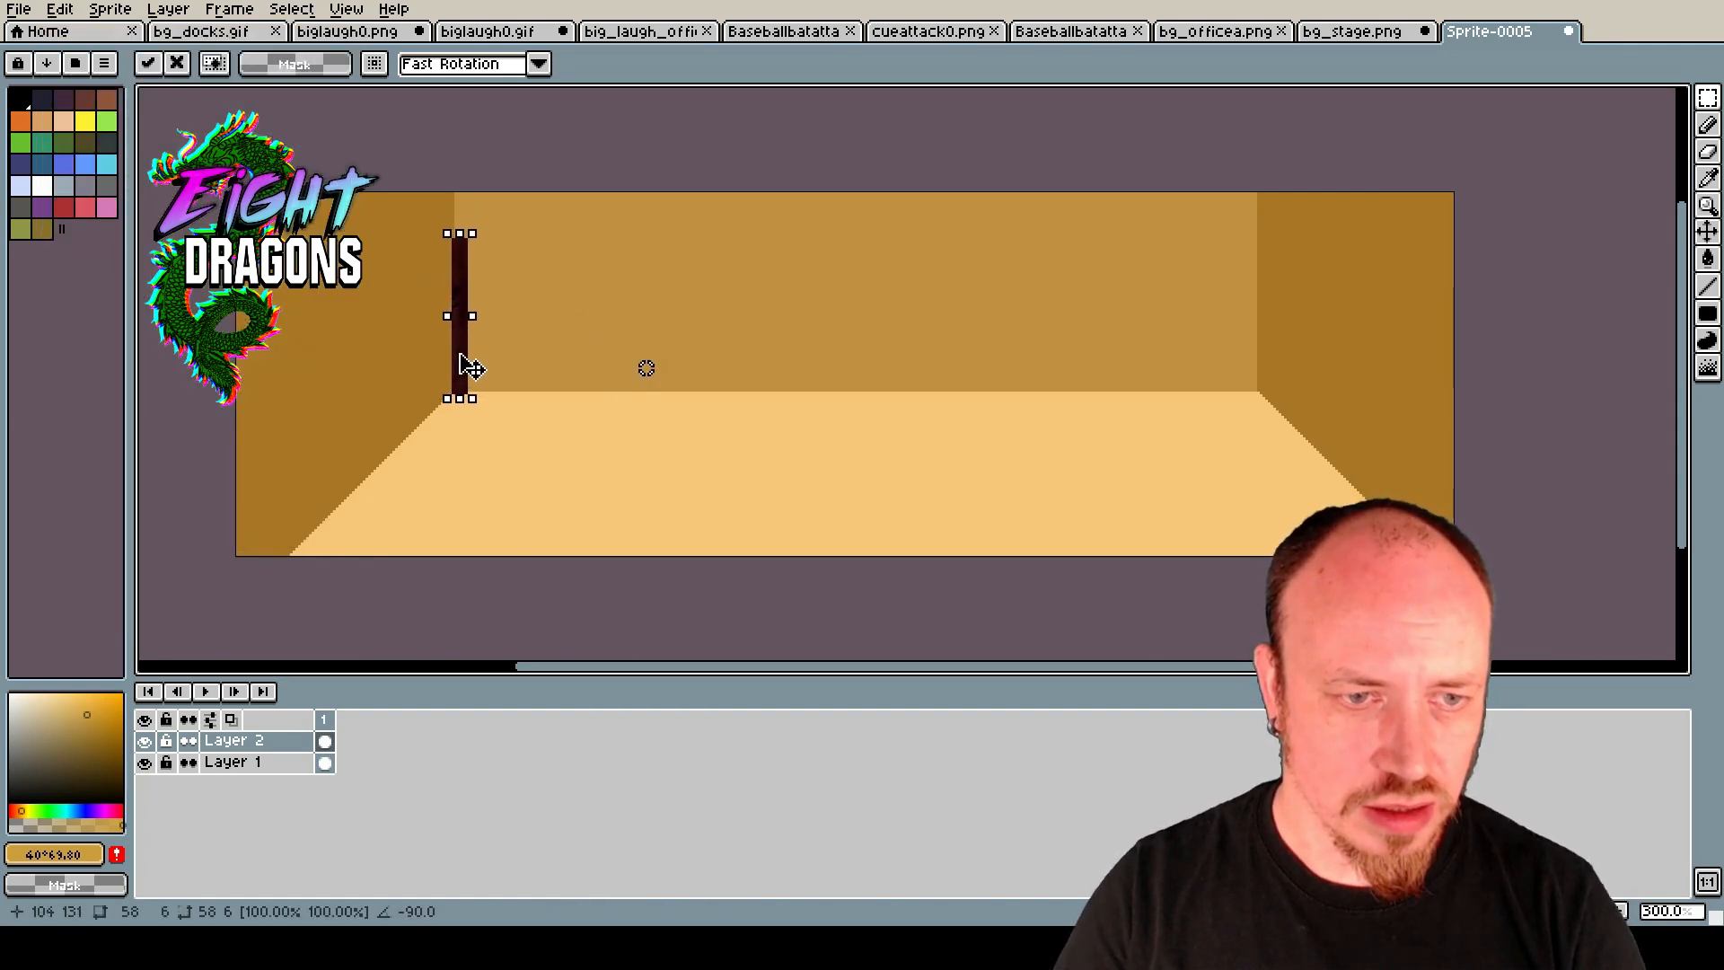
drag(467, 235, 468, 201)
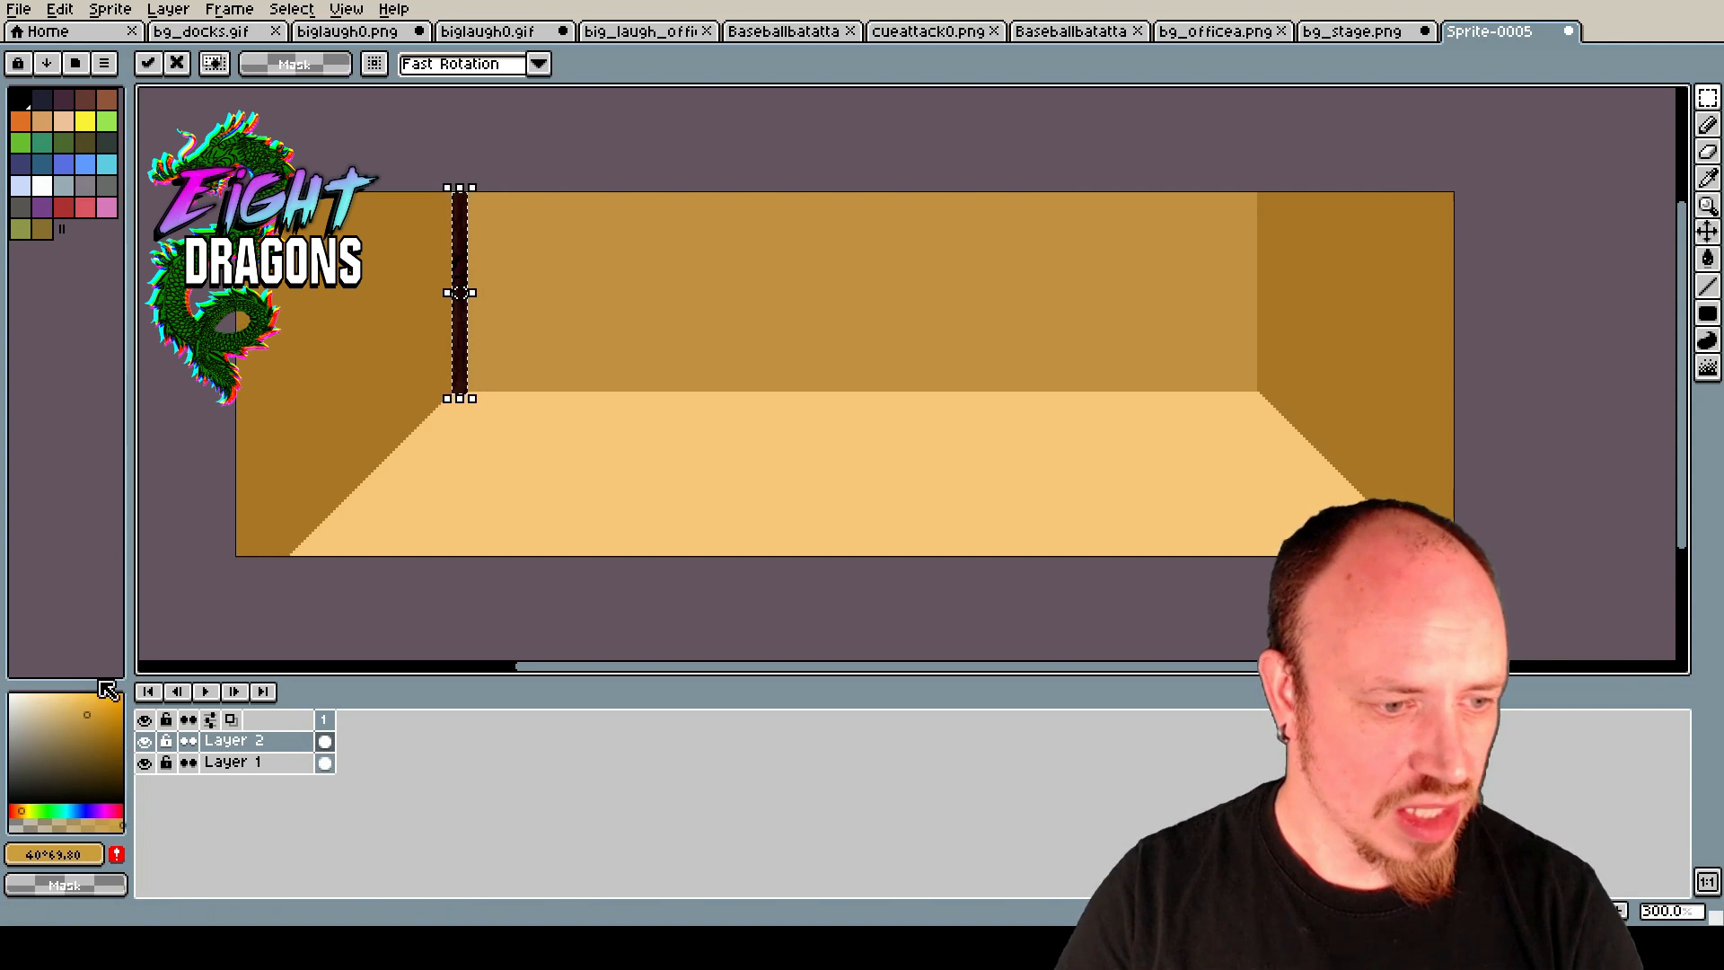
Recolour the corner post with a Hue/Saturation adjustment of hue 23, saturation 47 and lightness 88.
click(64, 20)
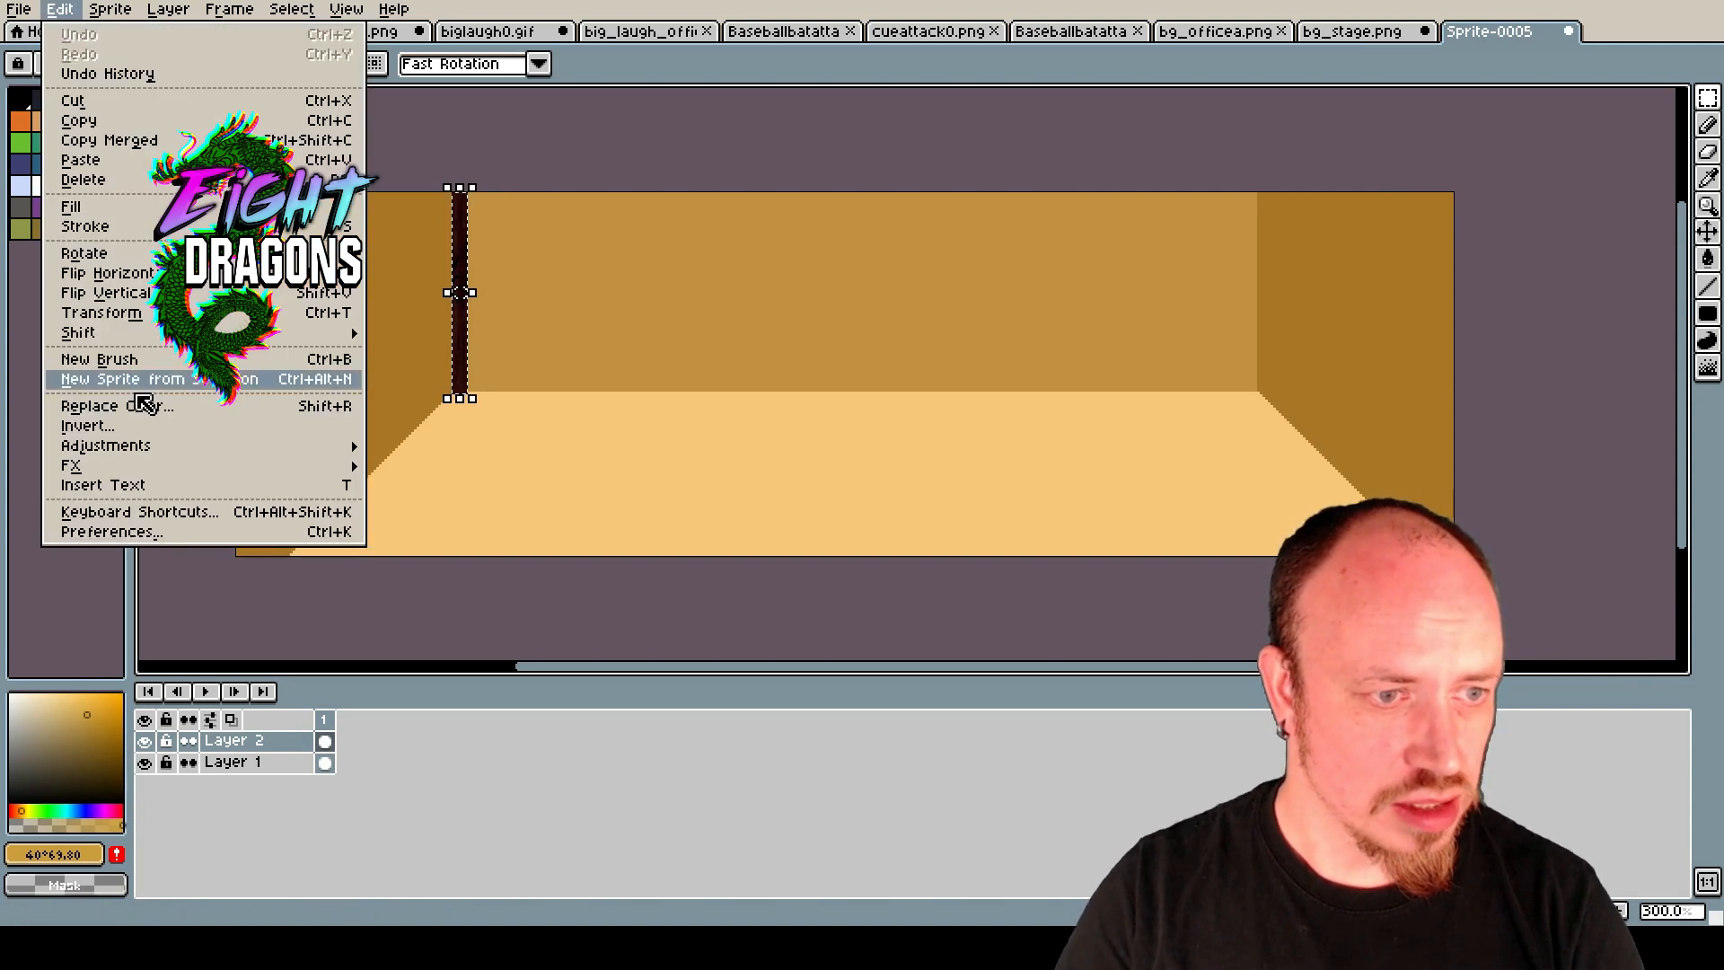
mouse_move(201, 446)
click(414, 468)
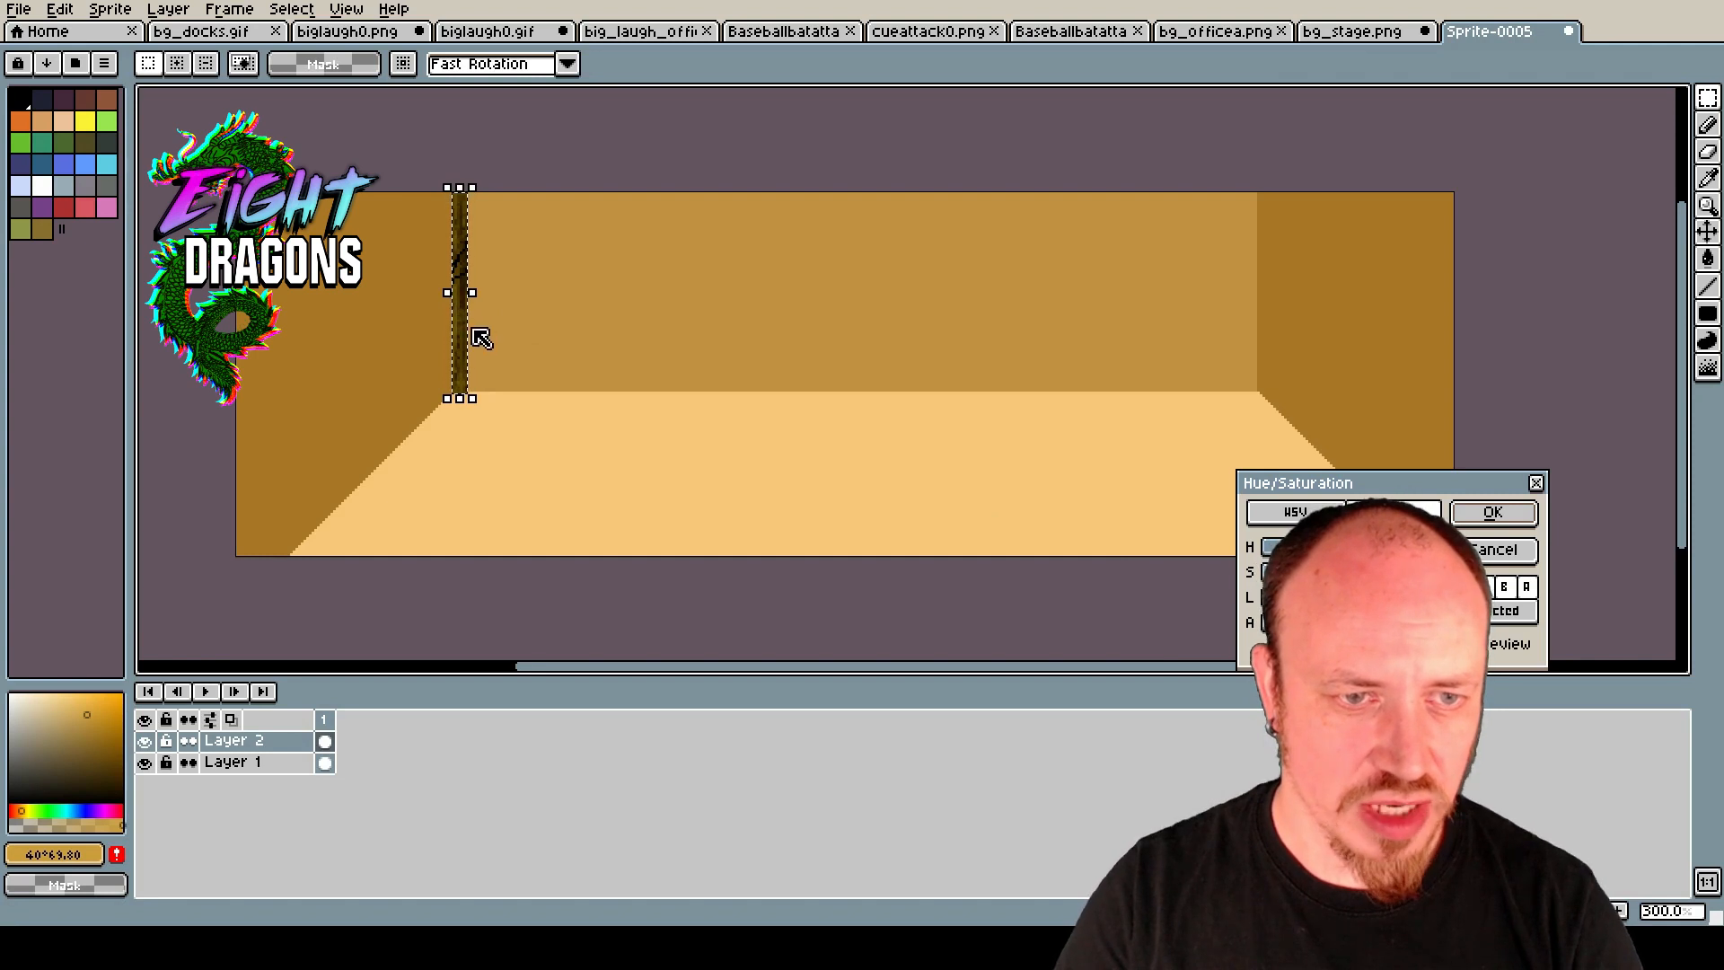
drag(1360, 487, 599, 367)
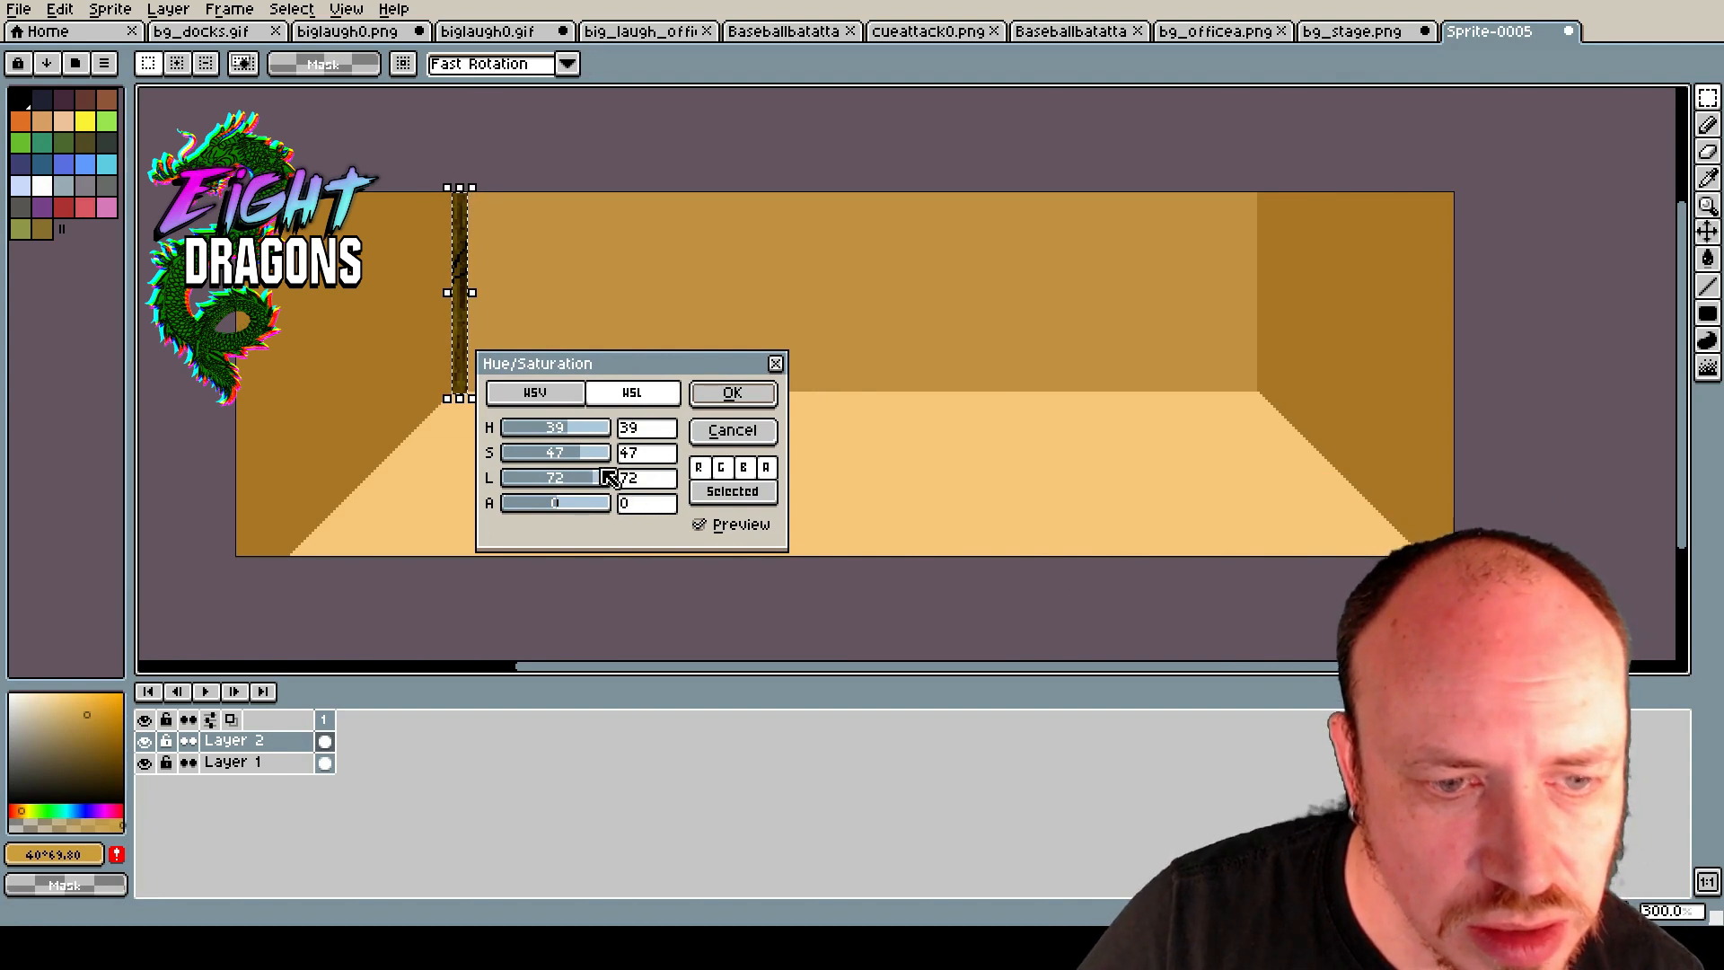
drag(596, 480, 602, 479)
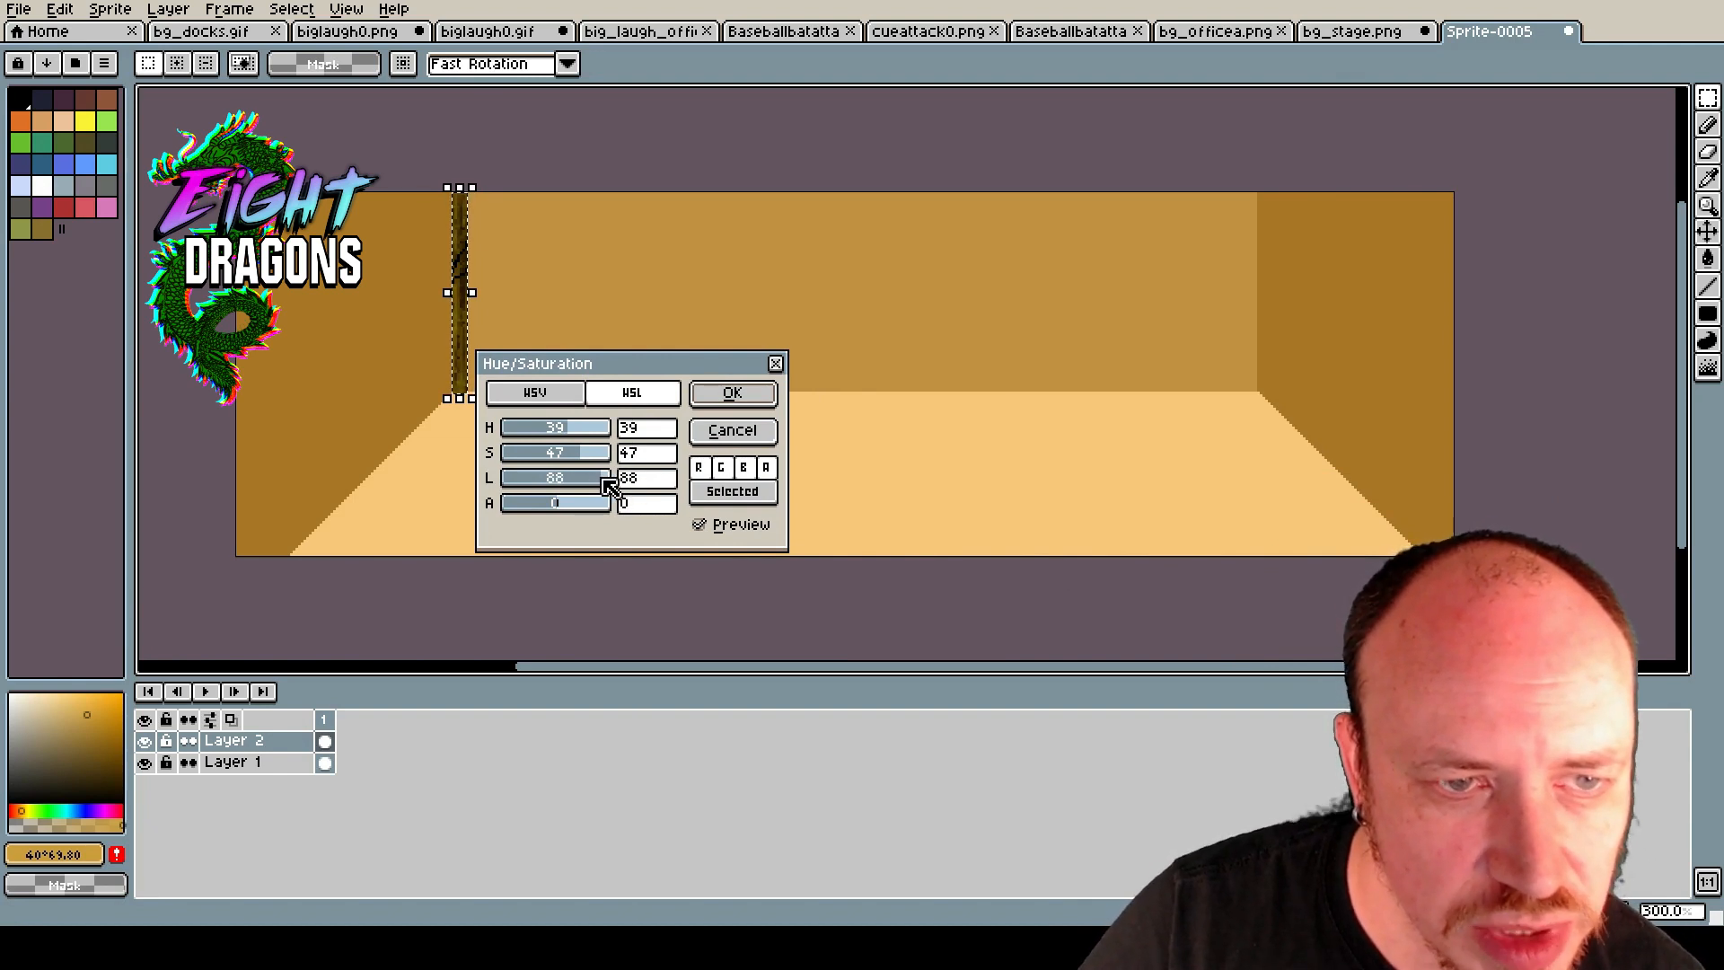
scroll(575, 430, down, 7)
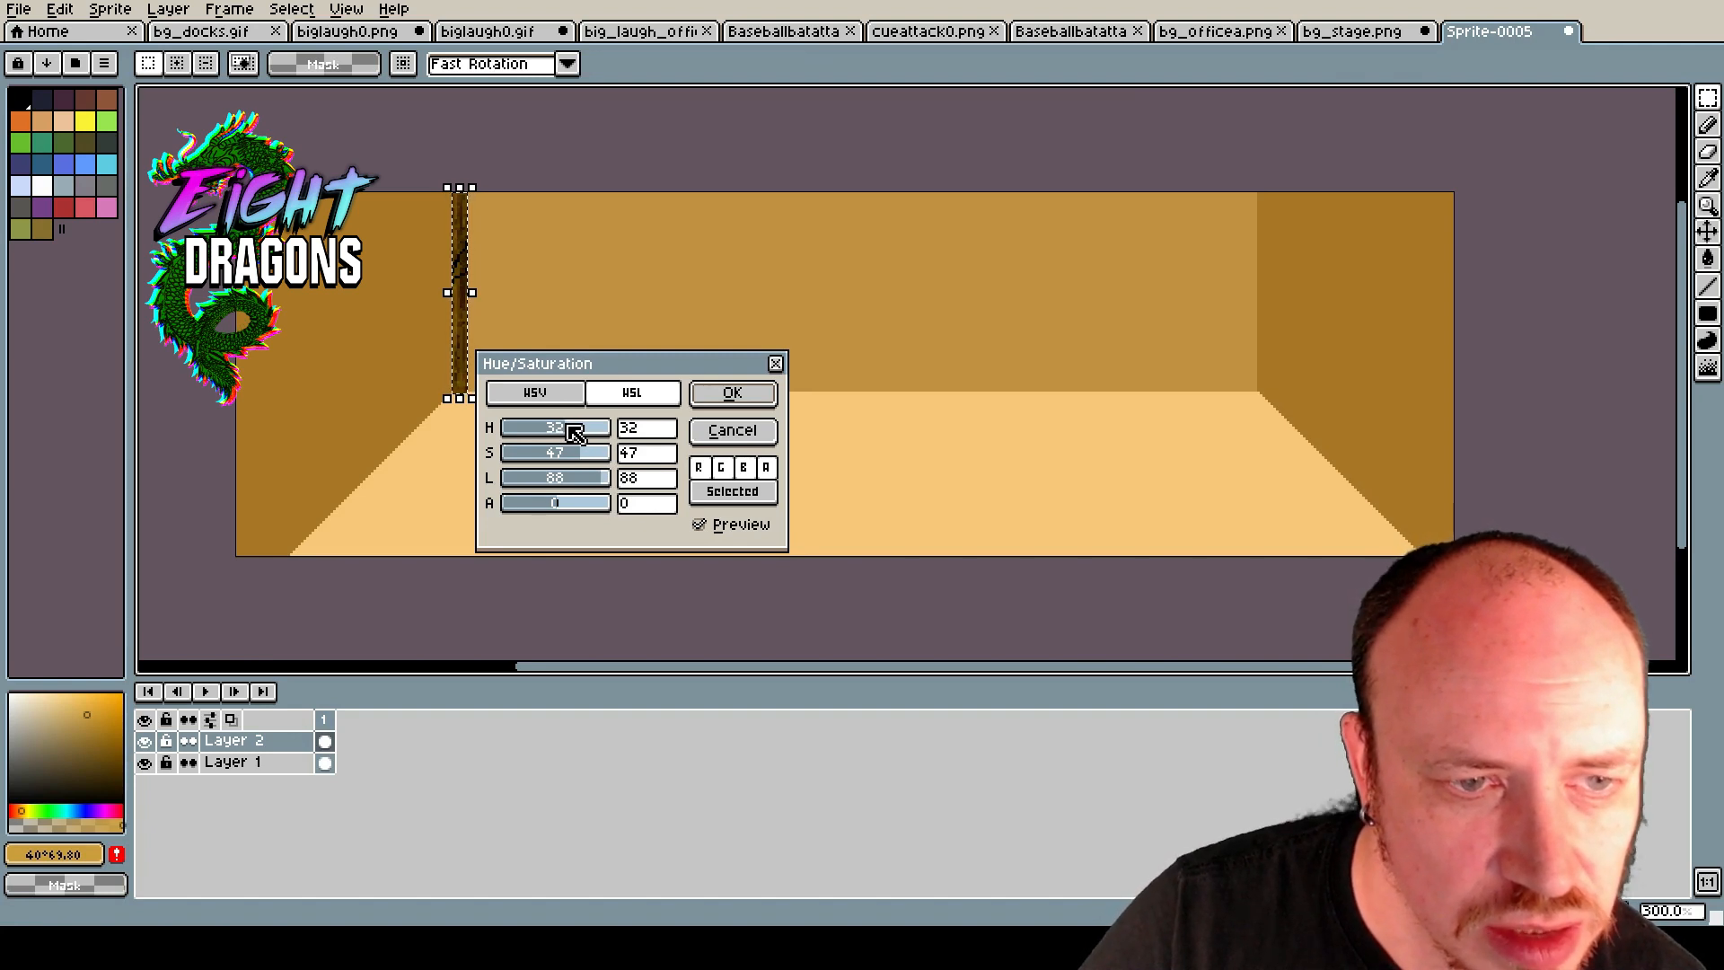
mouse_move(575, 431)
mouse_down()
mouse_move(549, 432)
mouse_move(596, 426)
mouse_move(573, 438)
mouse_up()
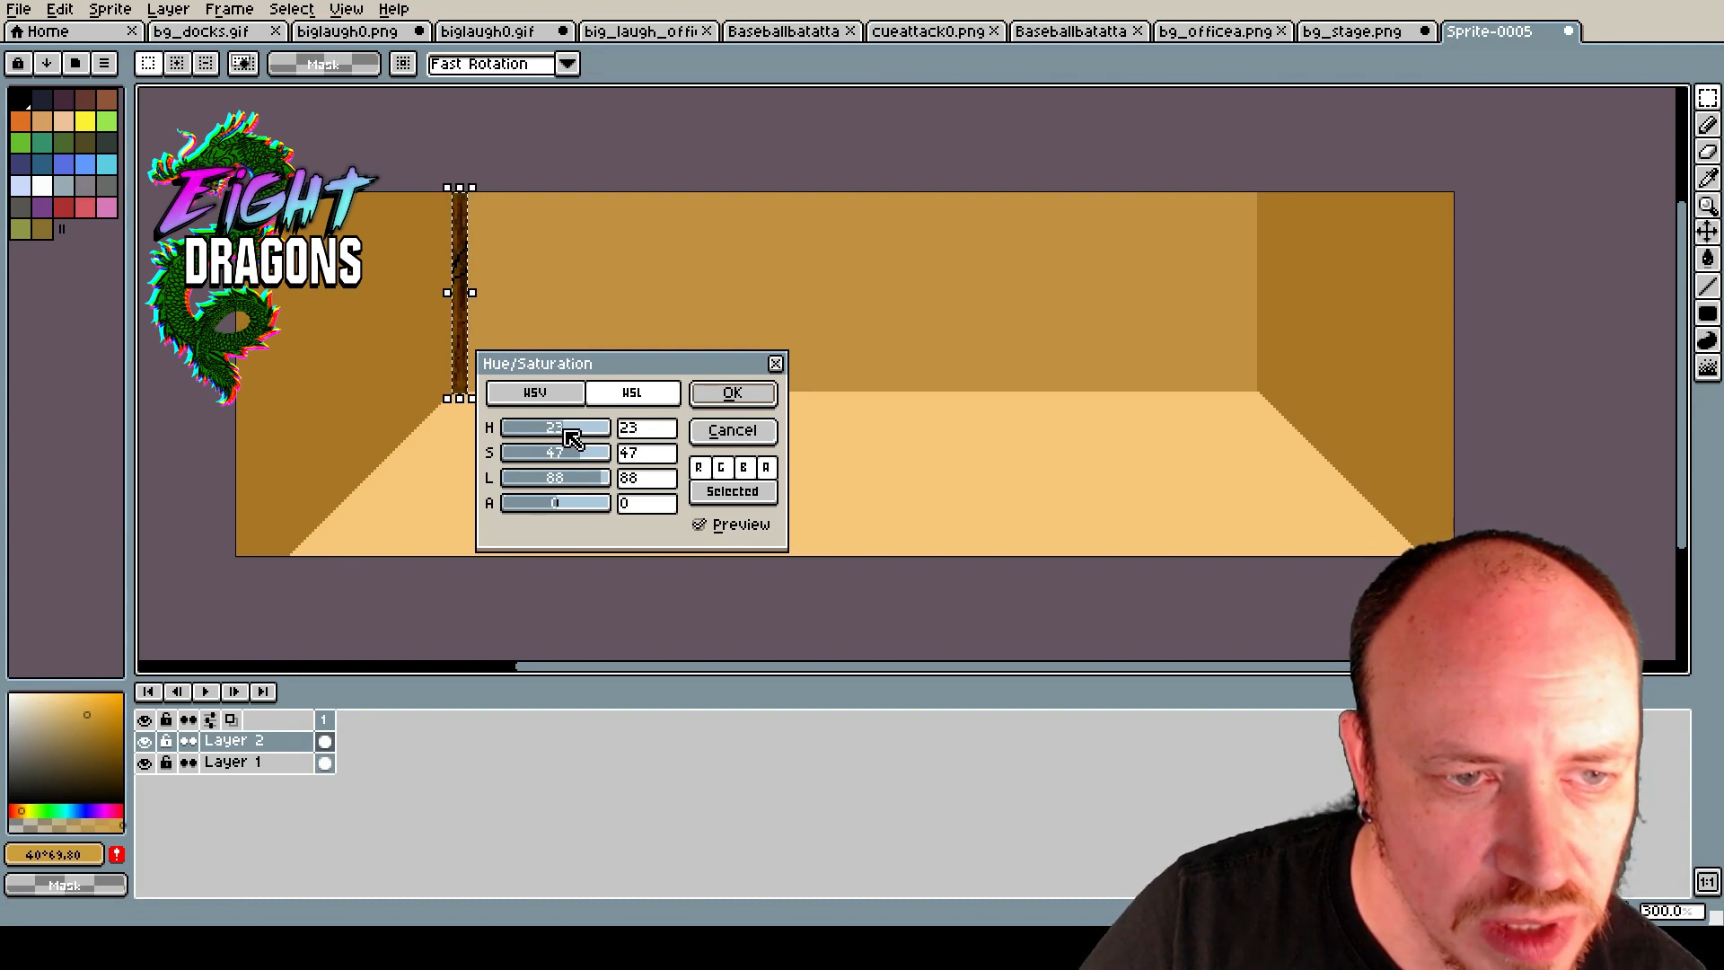
click(731, 392)
Paint over the upper black diagonal line across the post with a 1 px pencil, using browns sampled from the surrounding wood.
scroll(468, 285, up, 6)
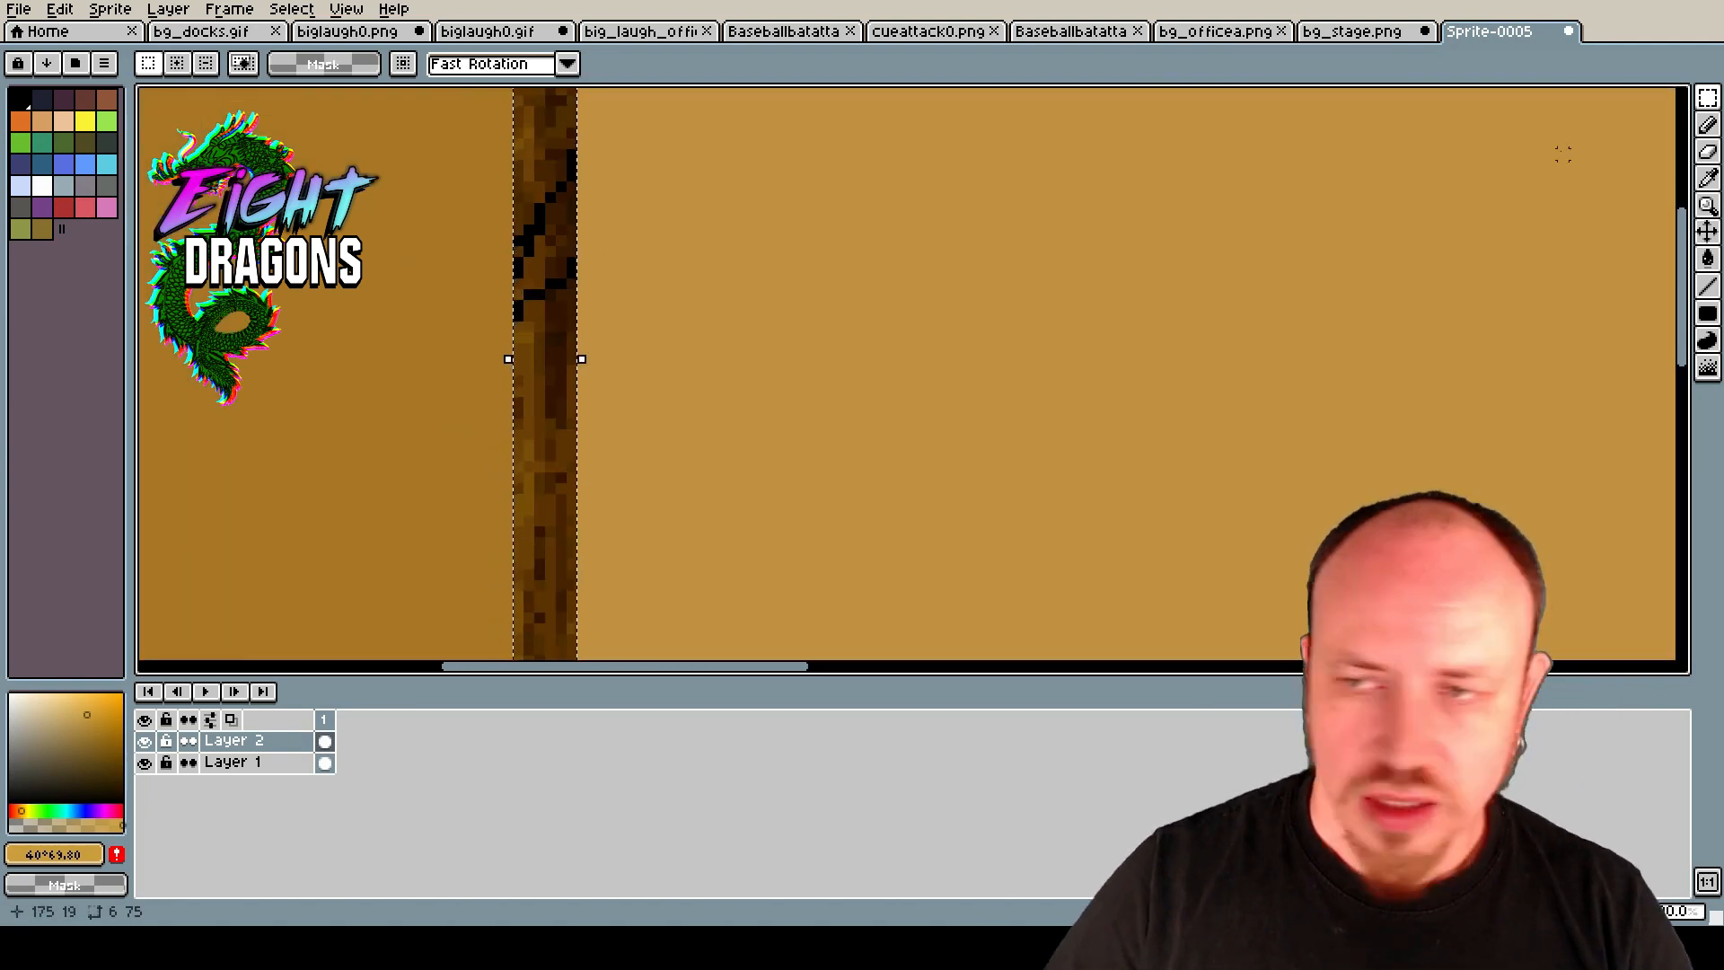
click(1708, 178)
click(1707, 124)
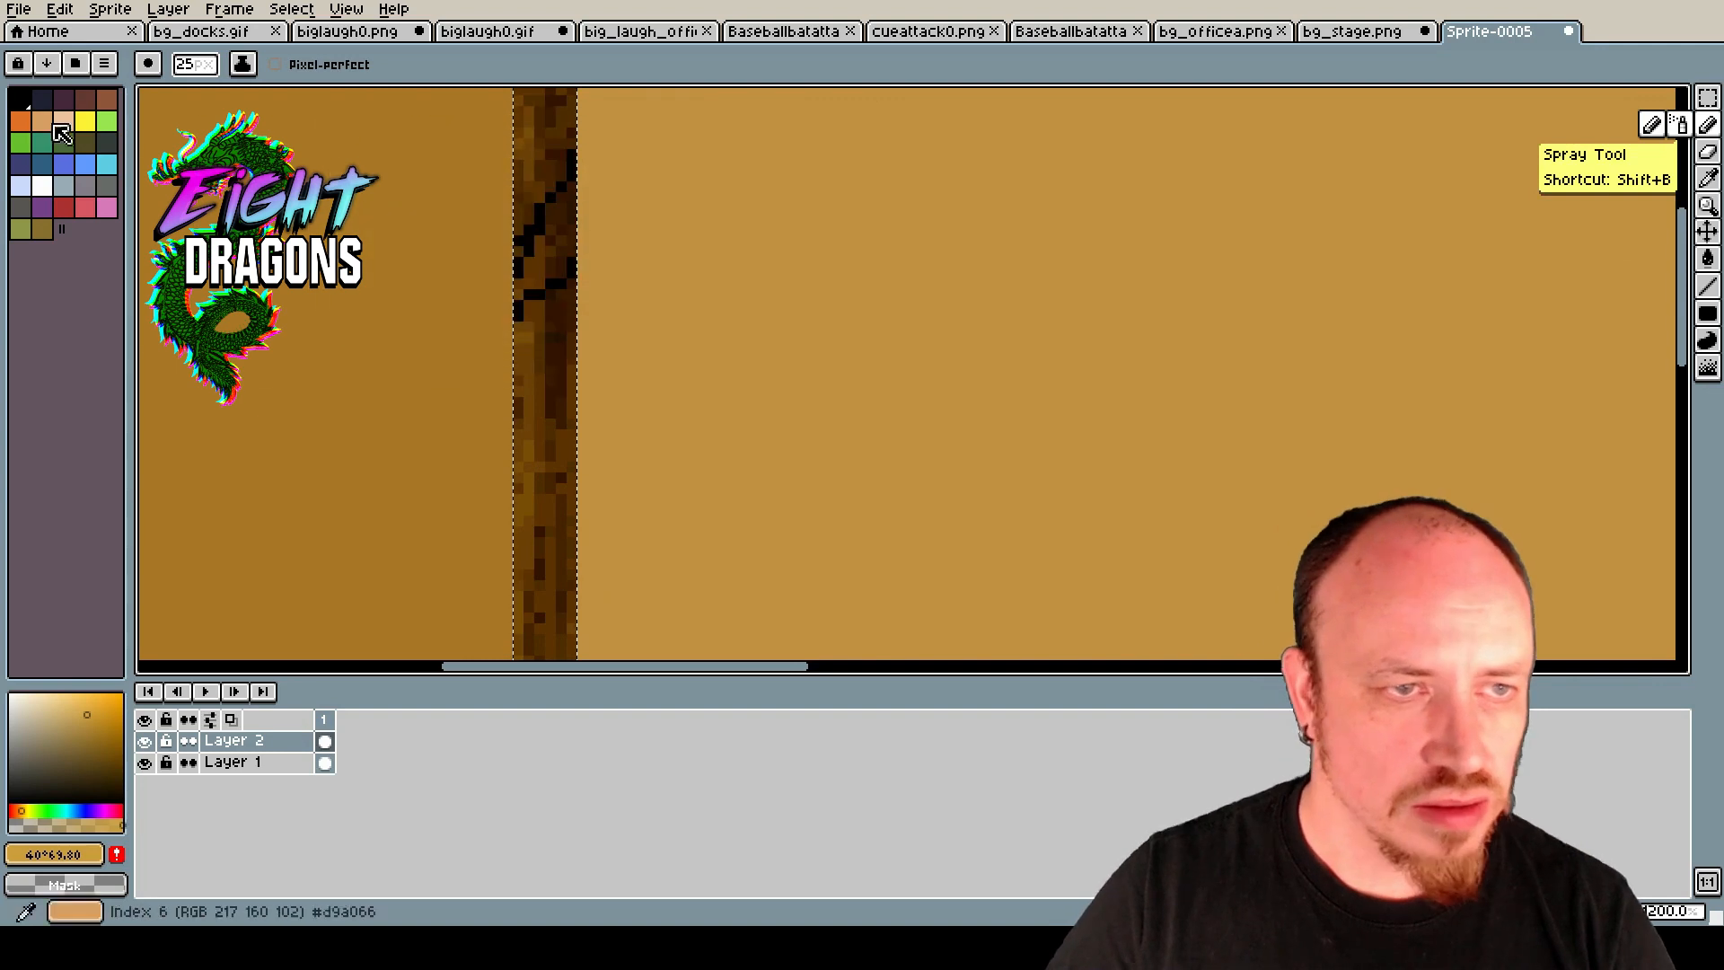
click(194, 63)
text(1)
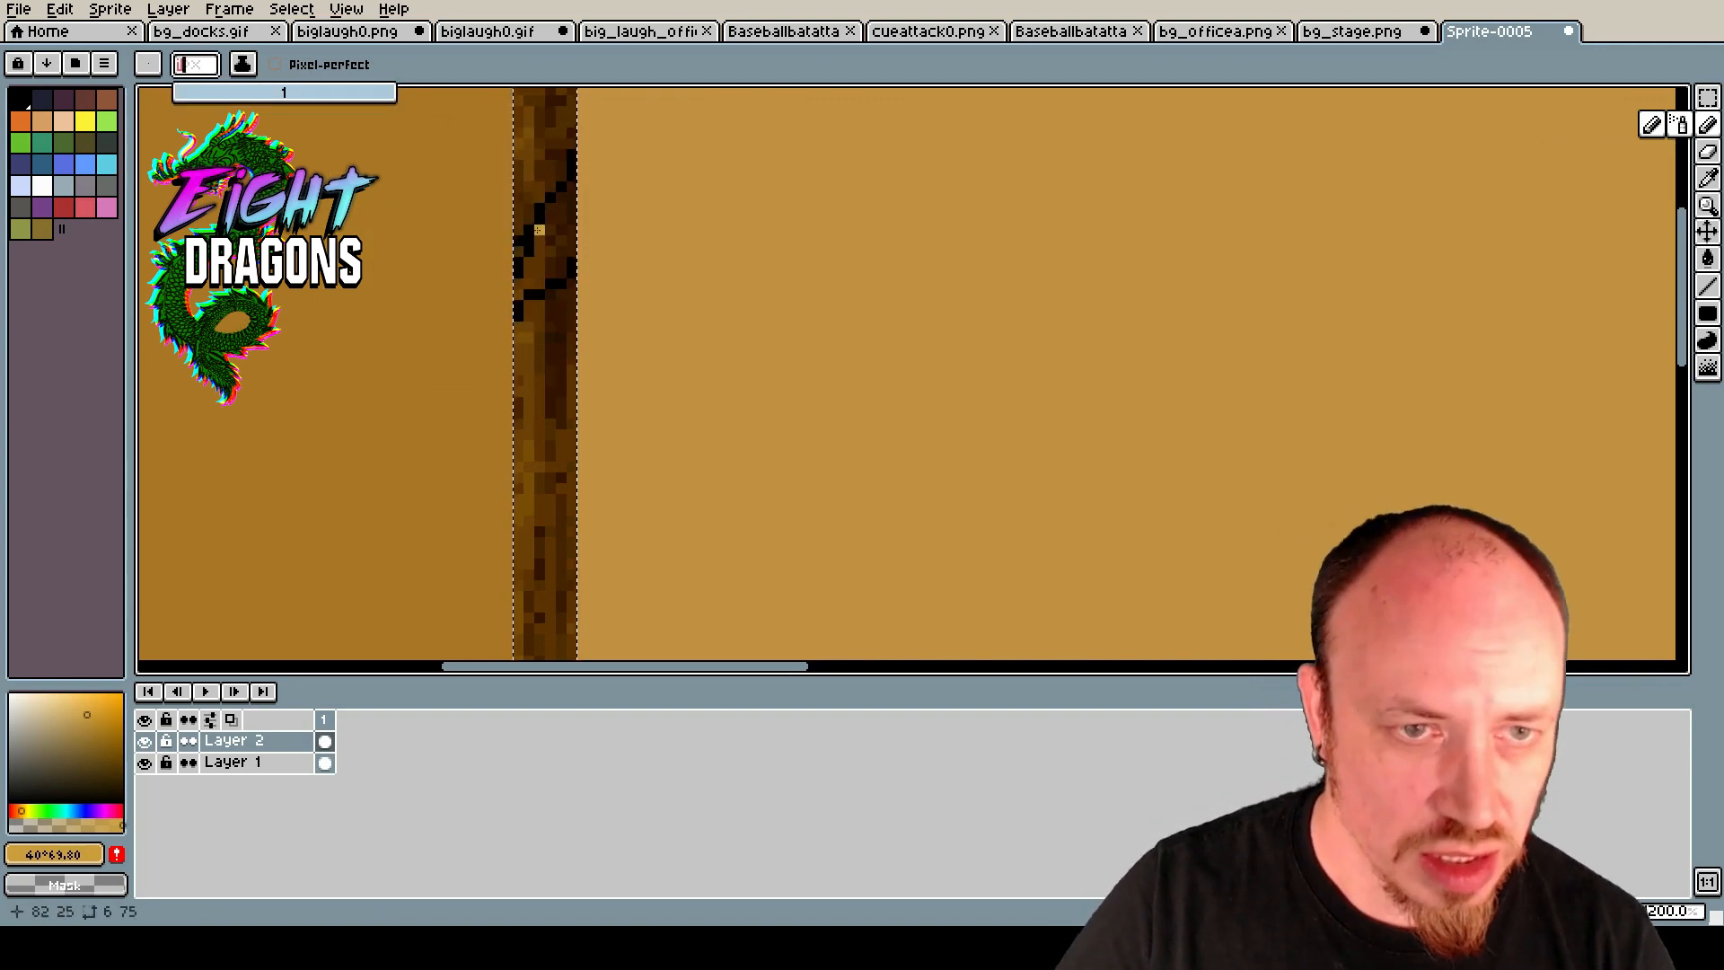
alt+click(529, 210)
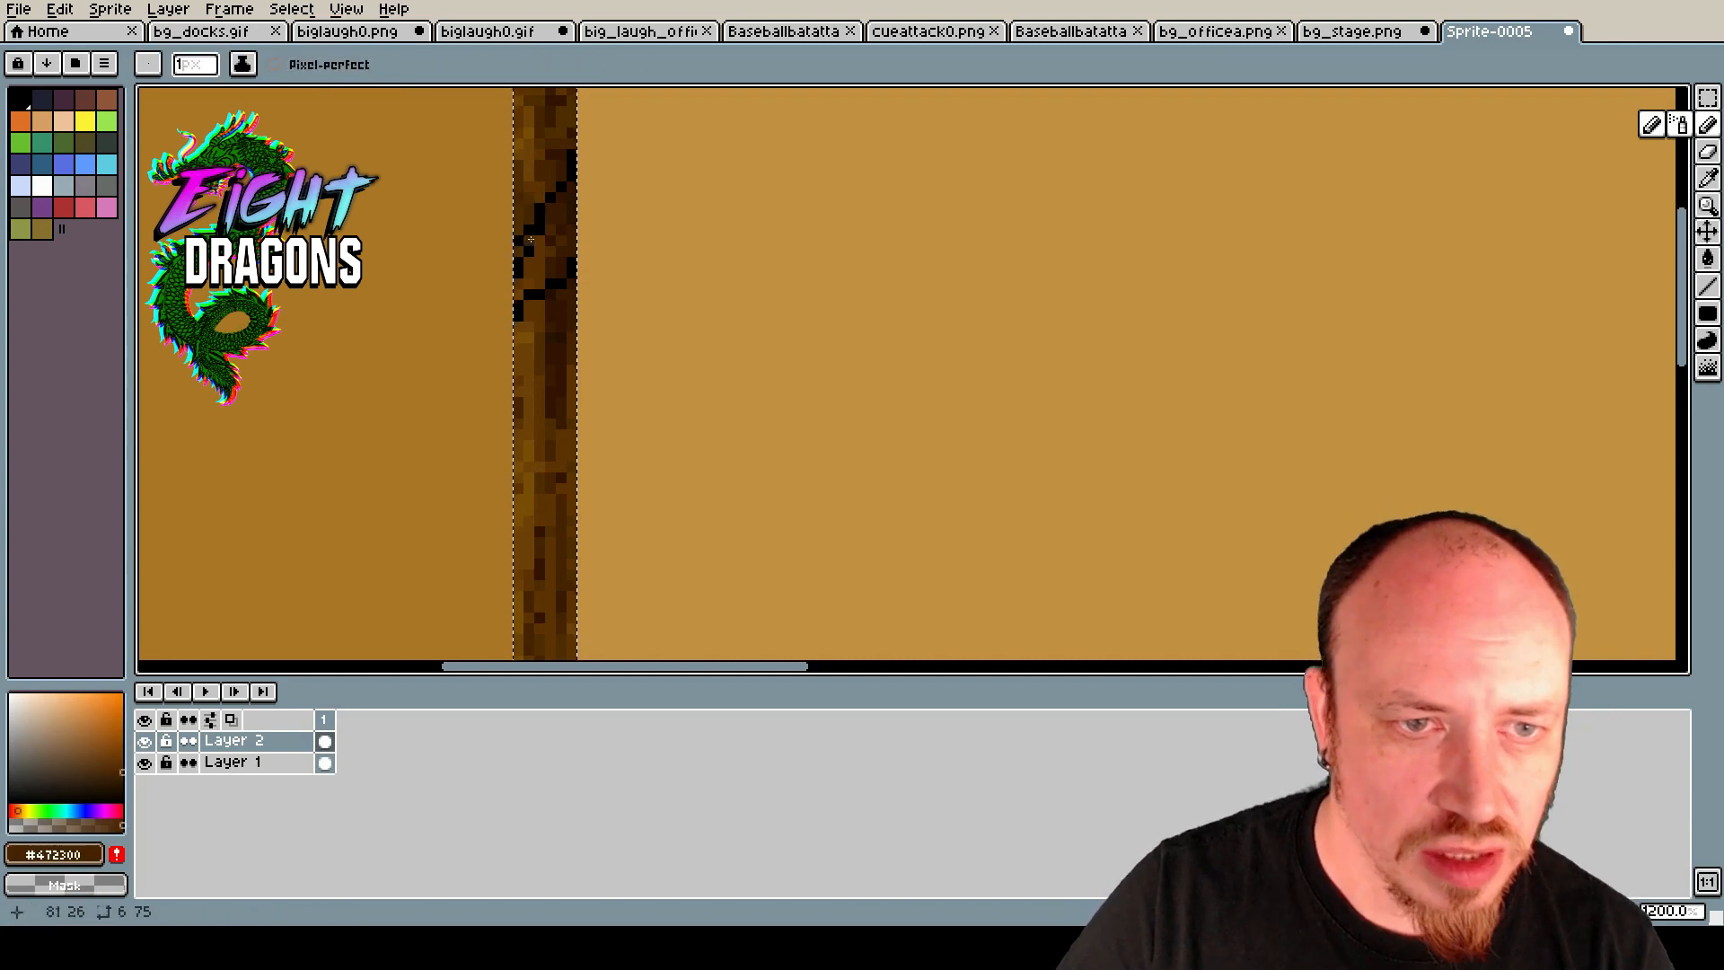
alt+click(537, 213)
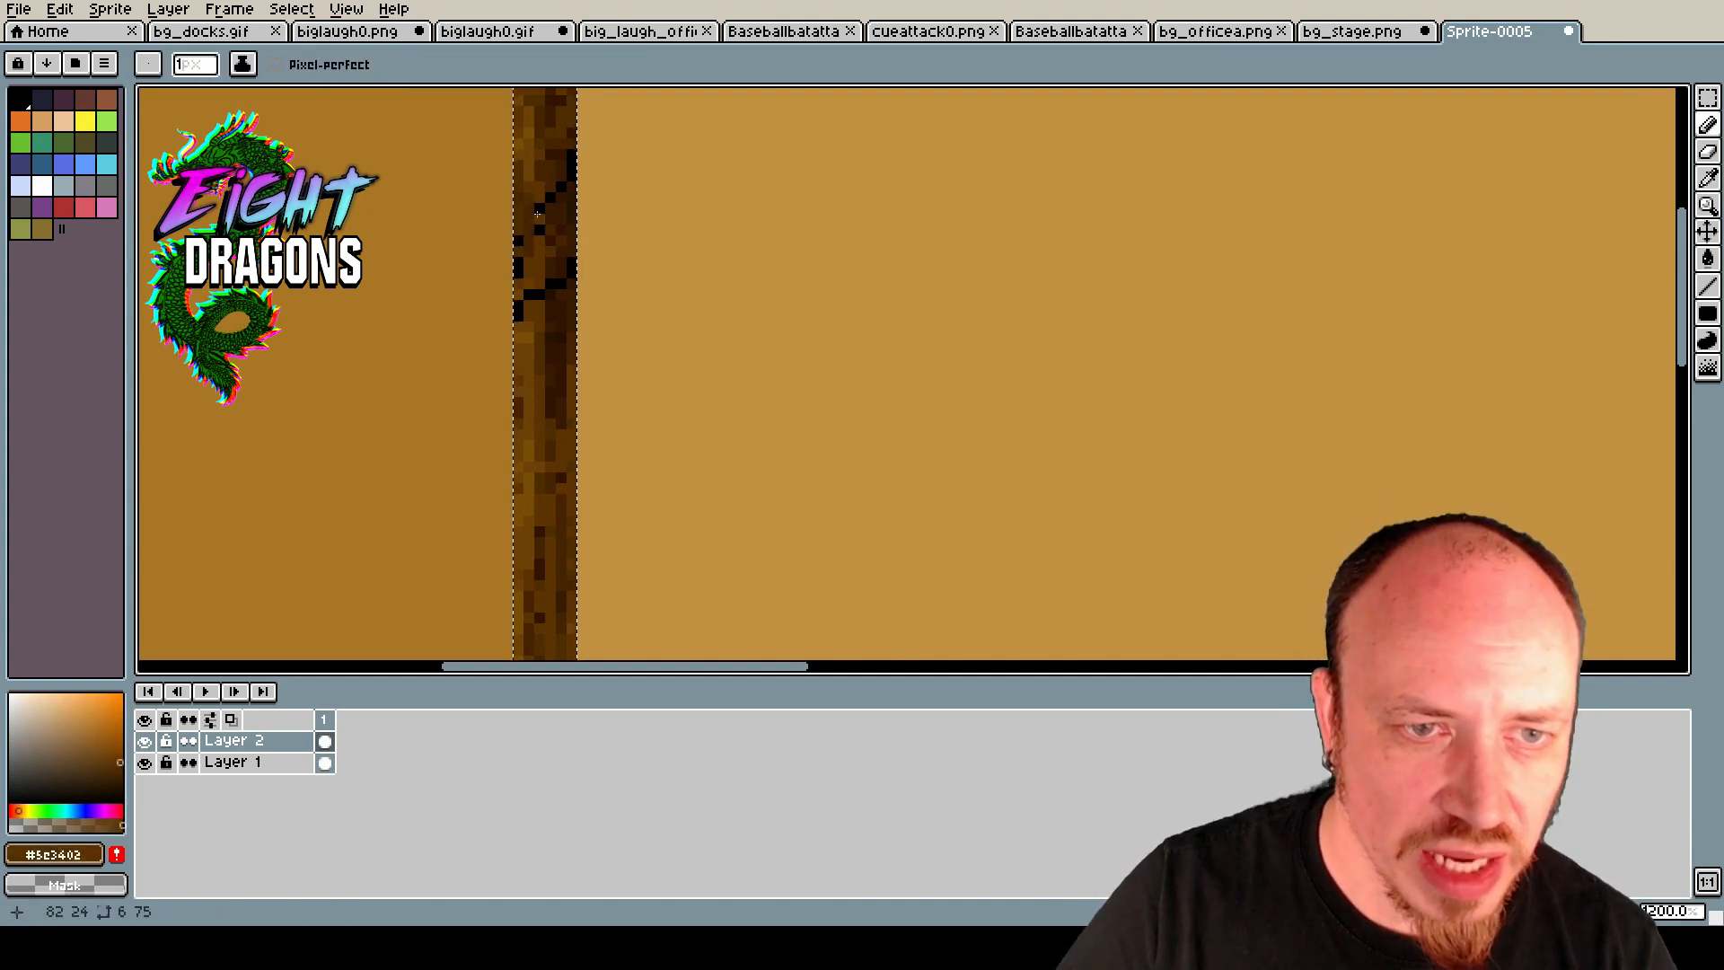
alt+click(567, 179)
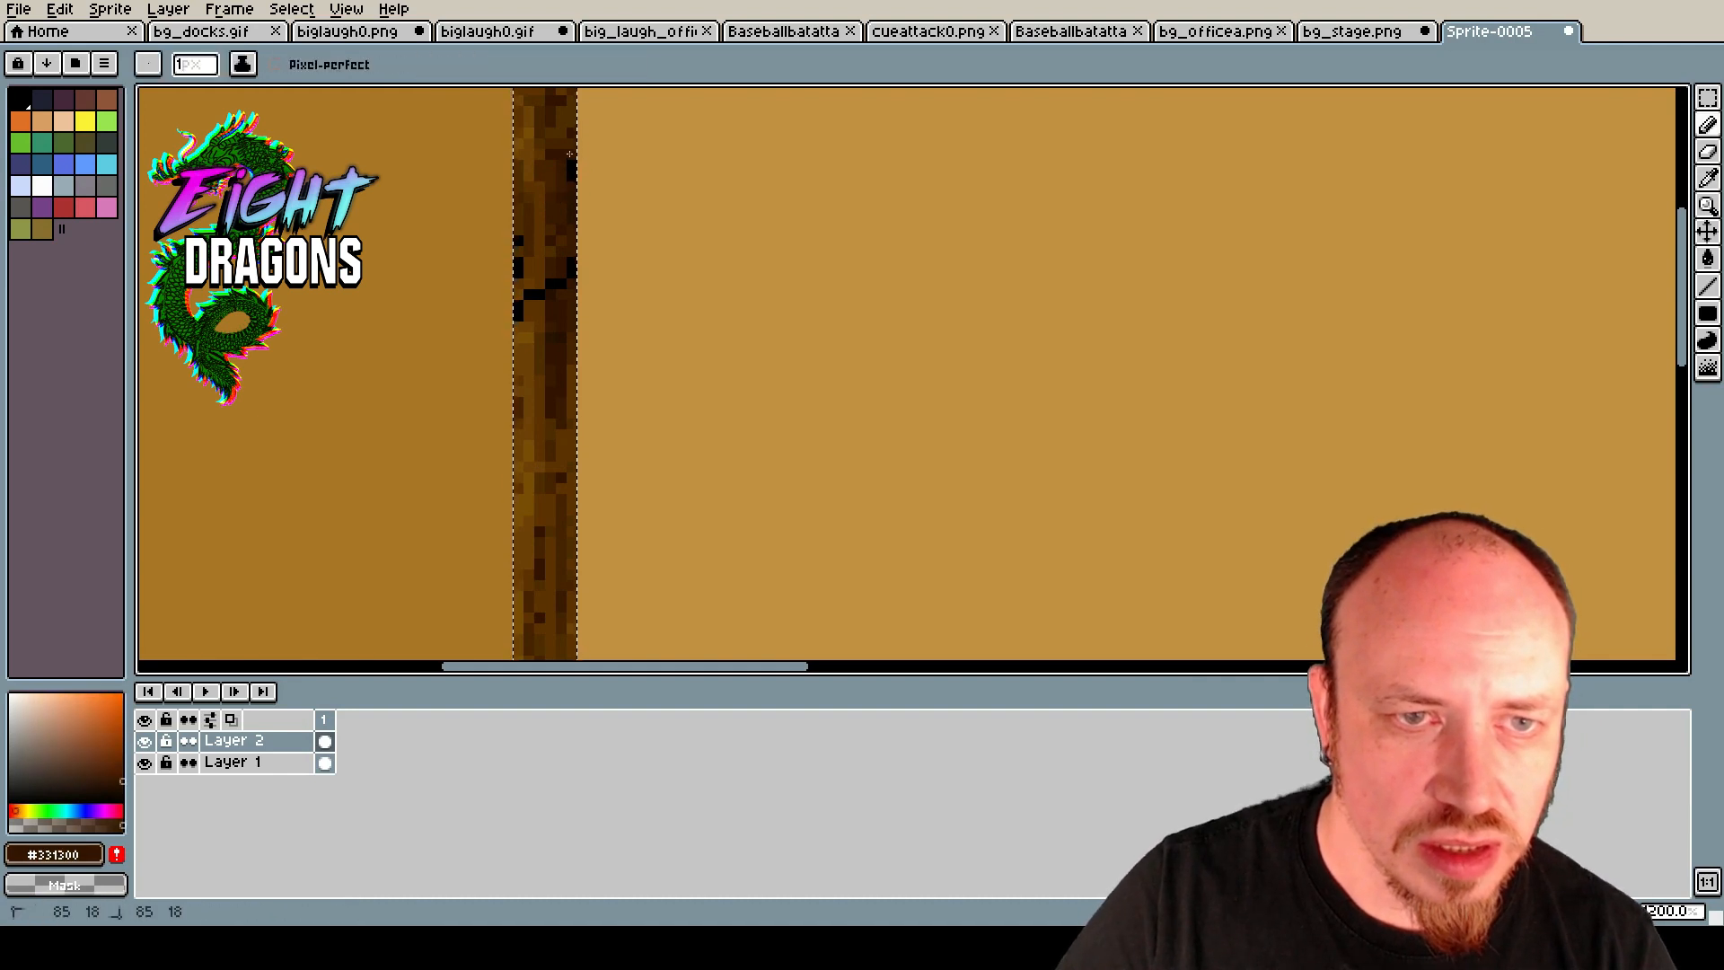
alt+click(527, 221)
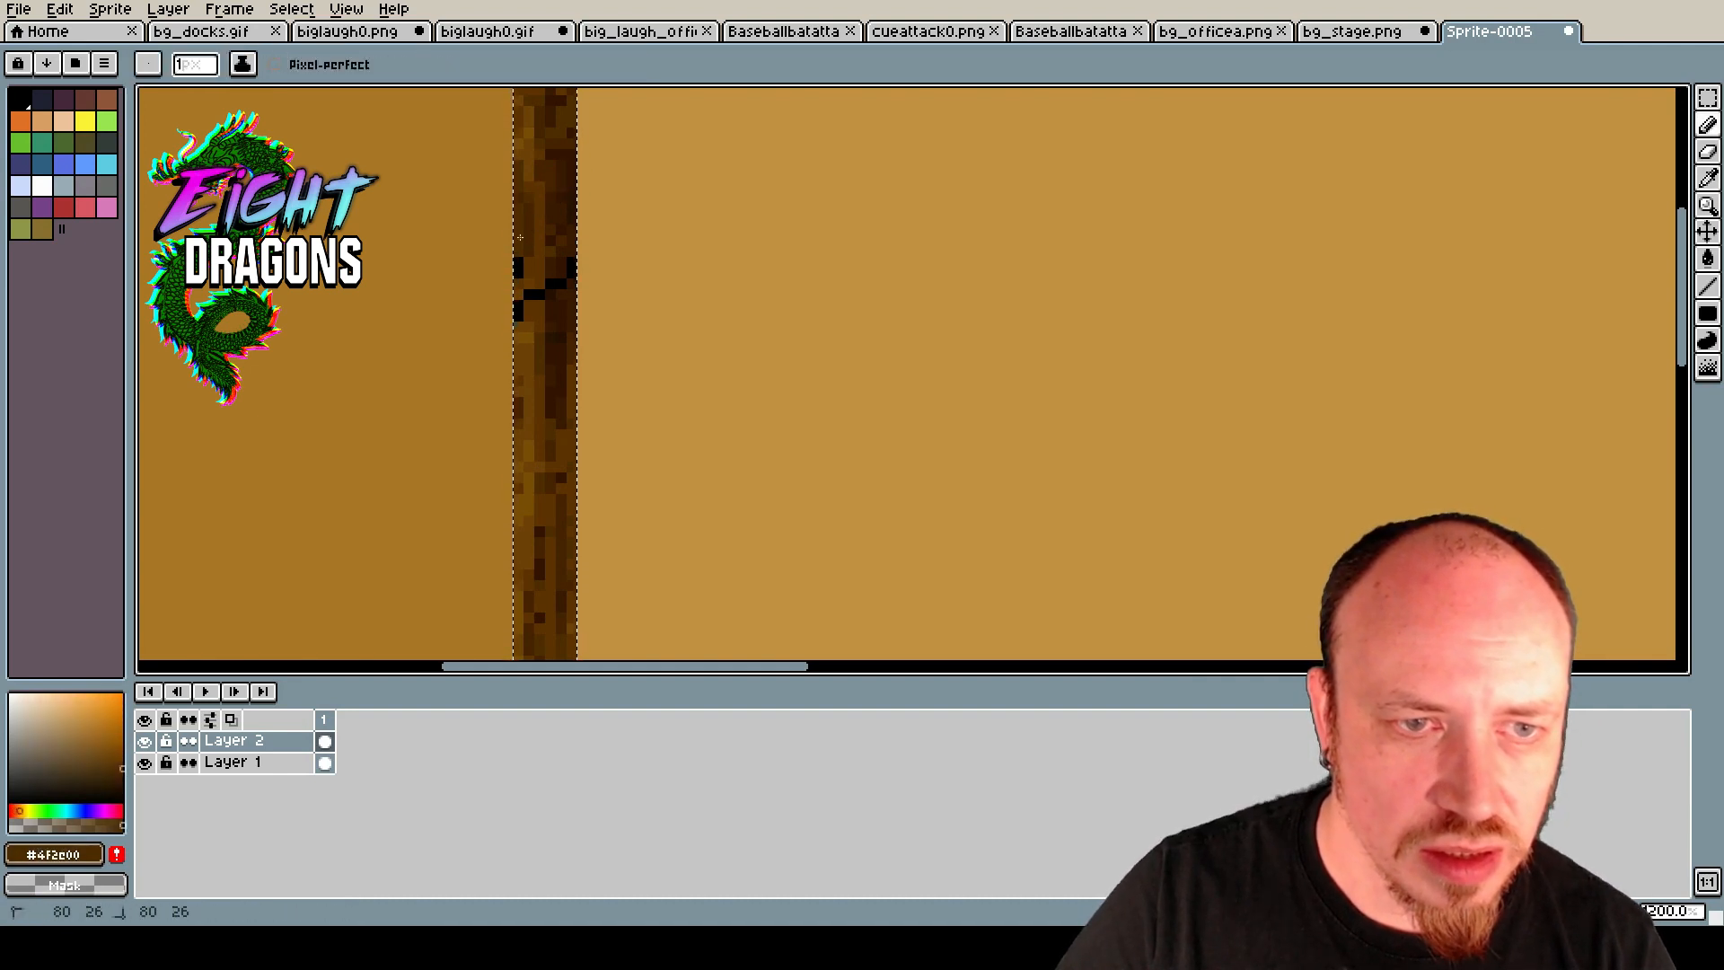
Cover the lower black diagonal line on the post with neighbouring wood browns.
click(528, 295)
alt+click(549, 284)
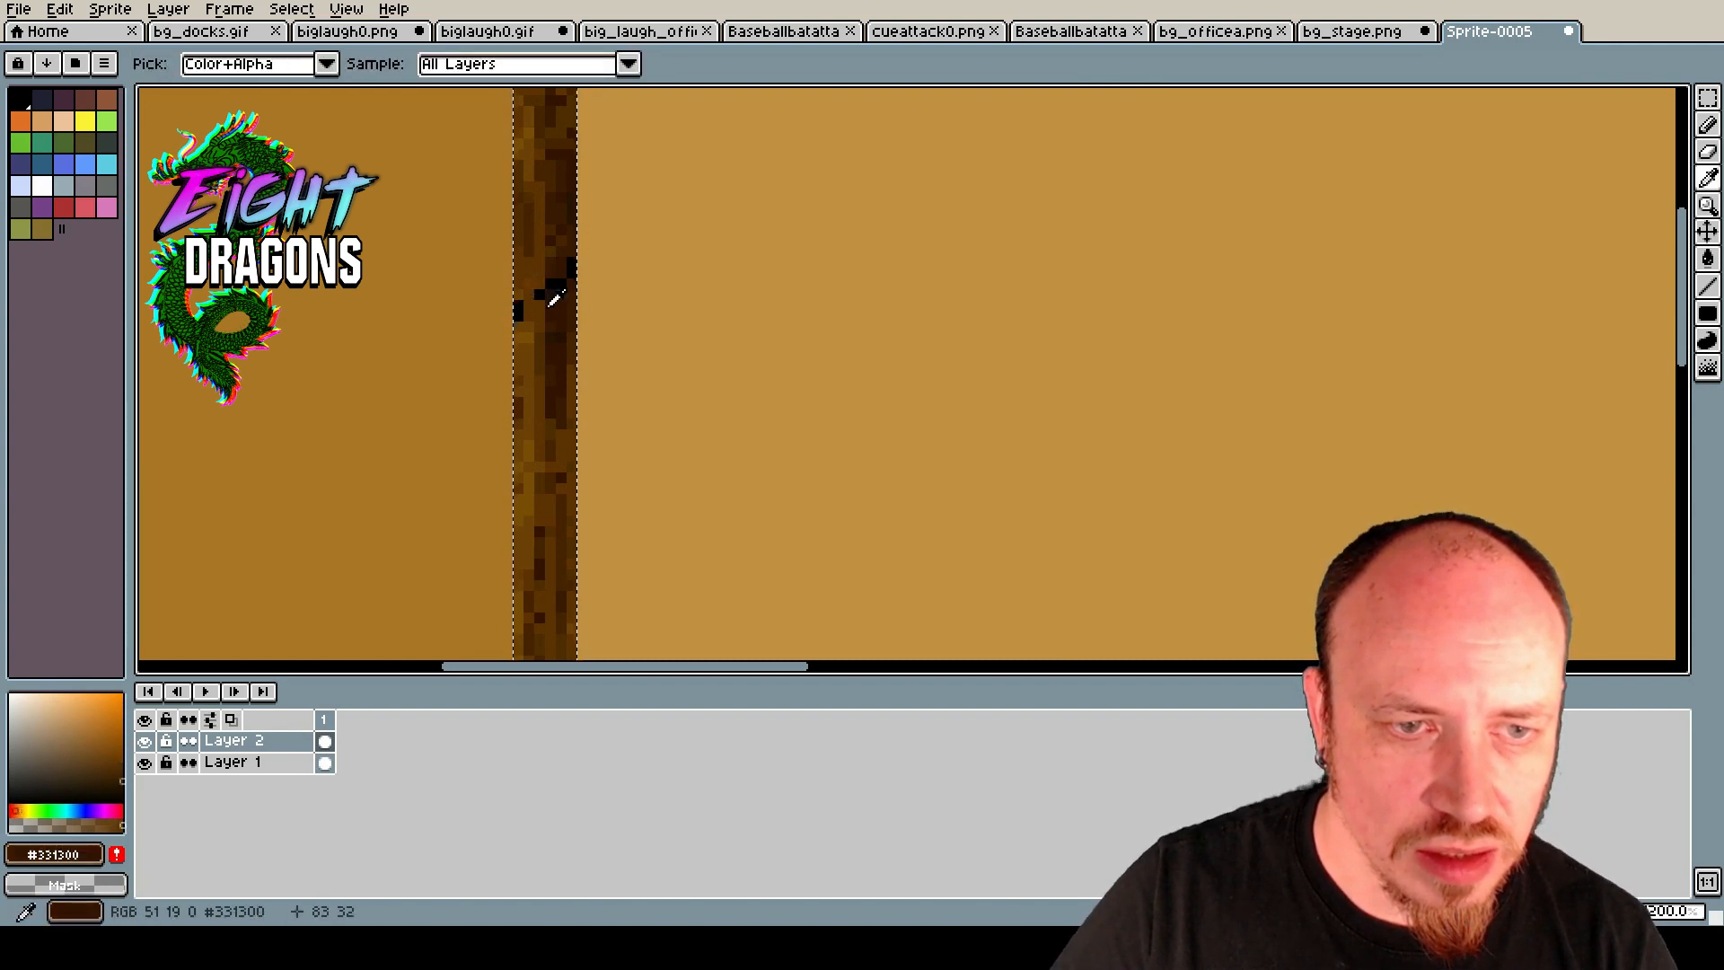
alt+click(523, 323)
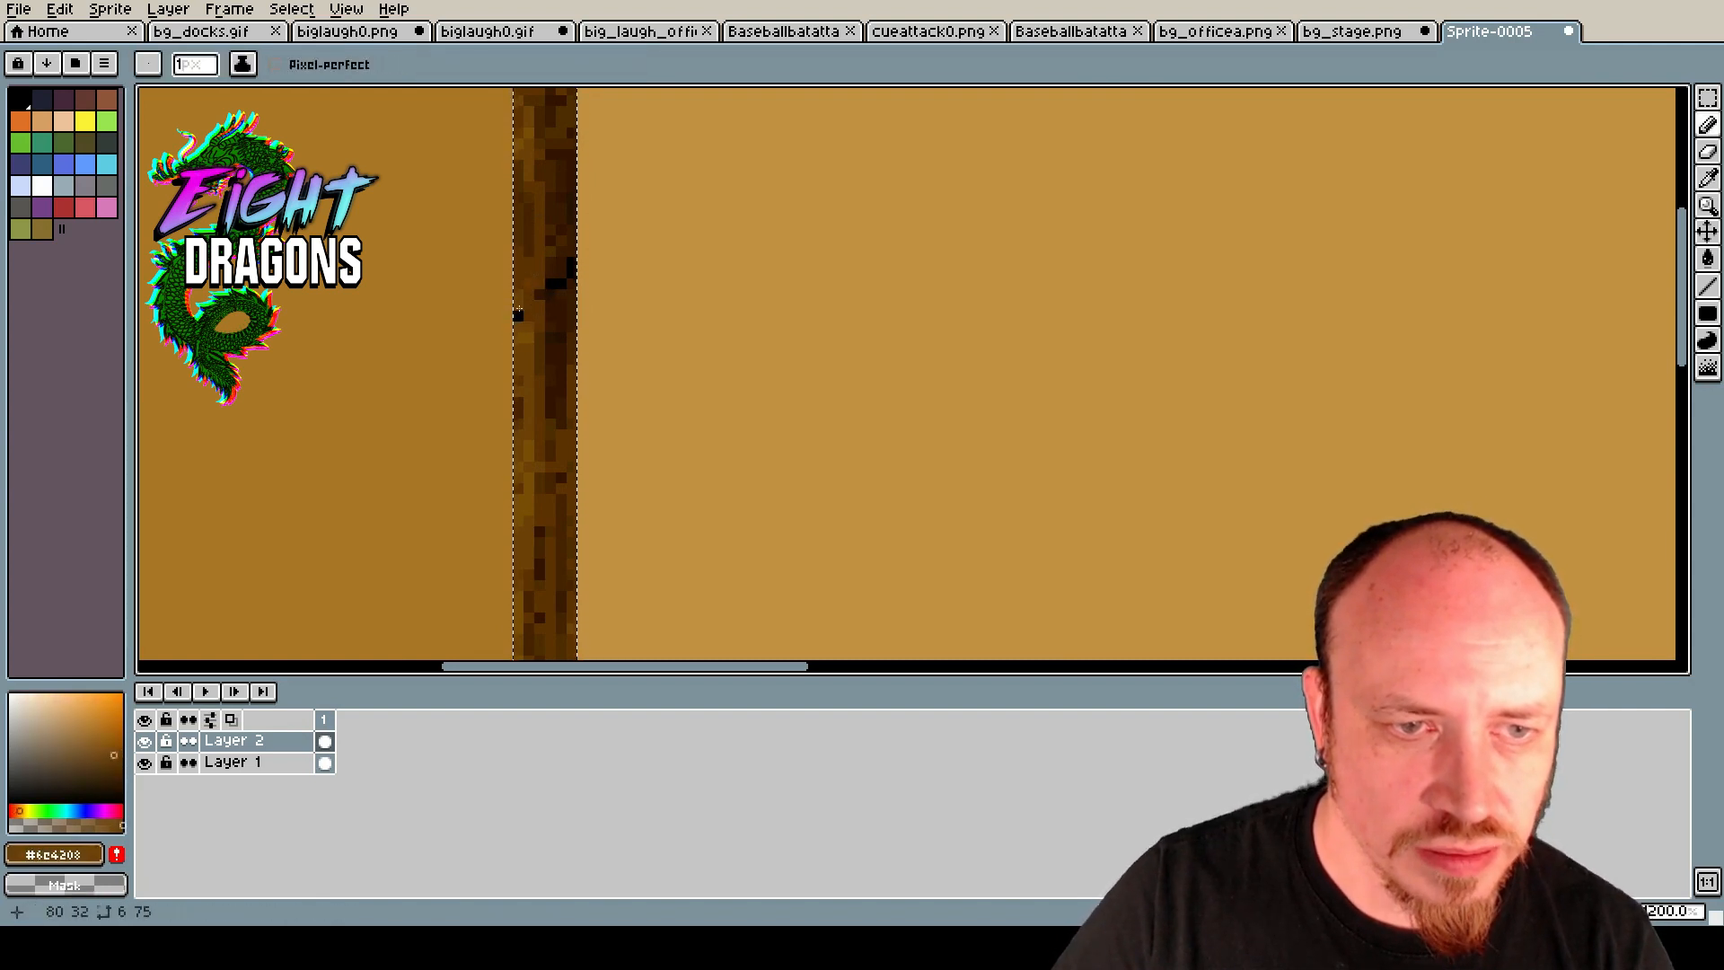
click(518, 312)
alt+click(566, 277)
click(555, 285)
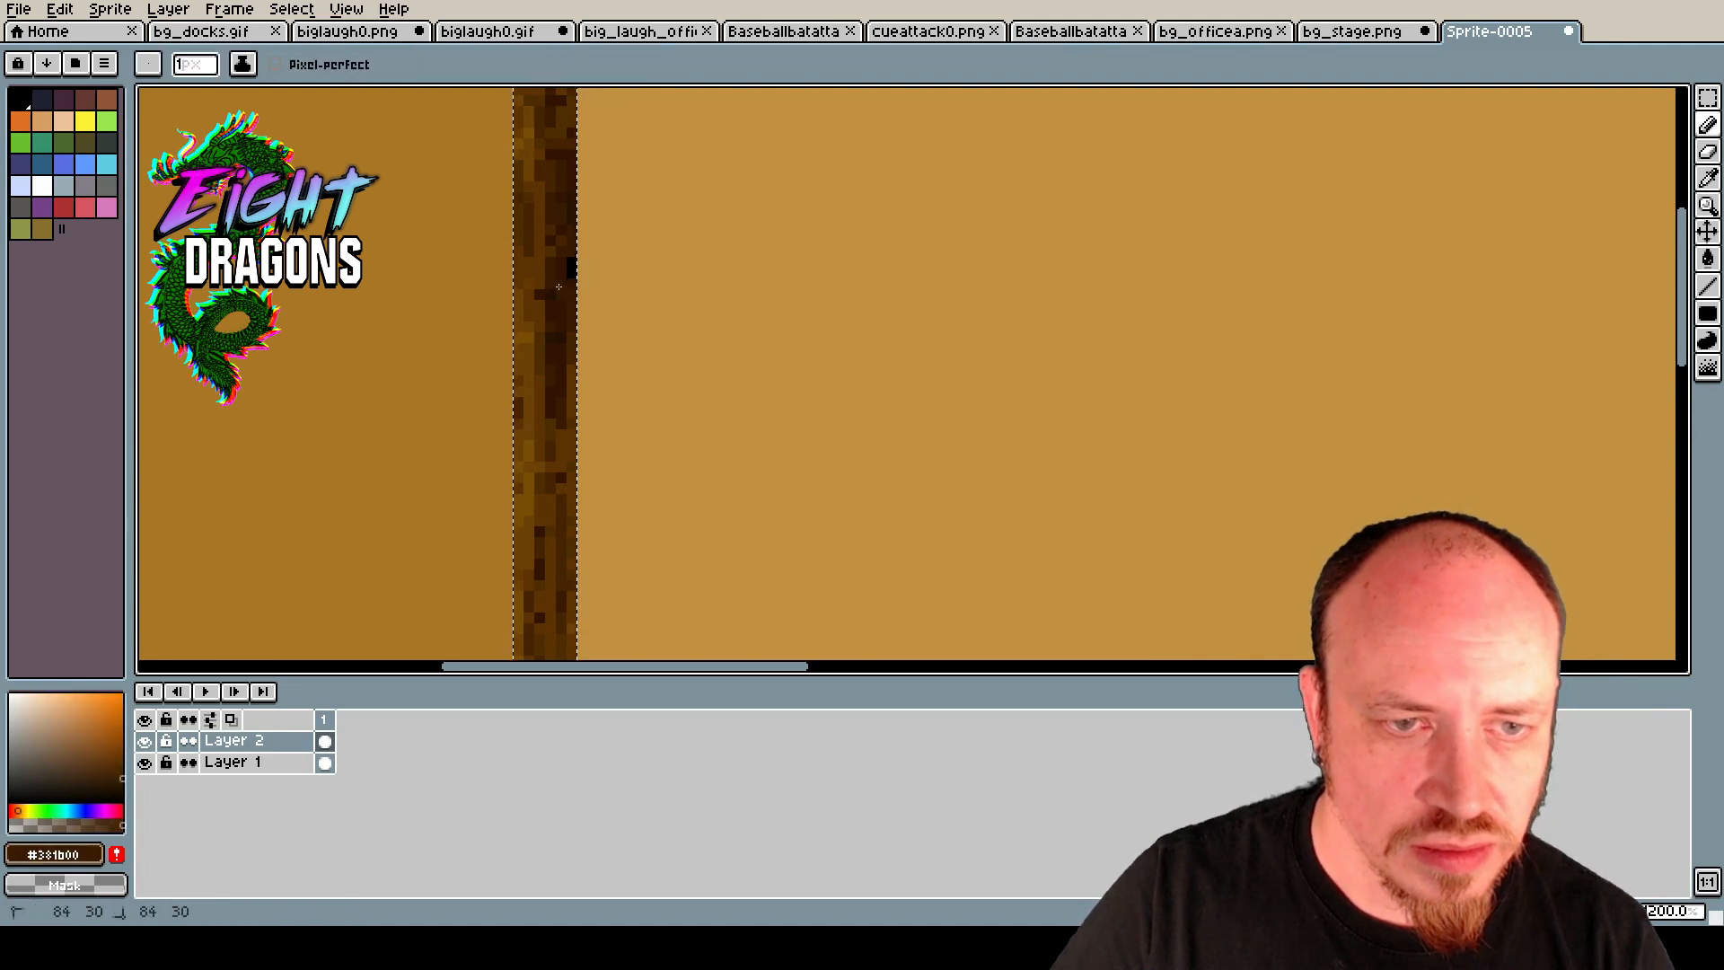
alt+click(569, 260)
Nudge the corner post up one pixel and widen it with two copies, each offset one pixel left and down.
scroll(561, 300, down, 3)
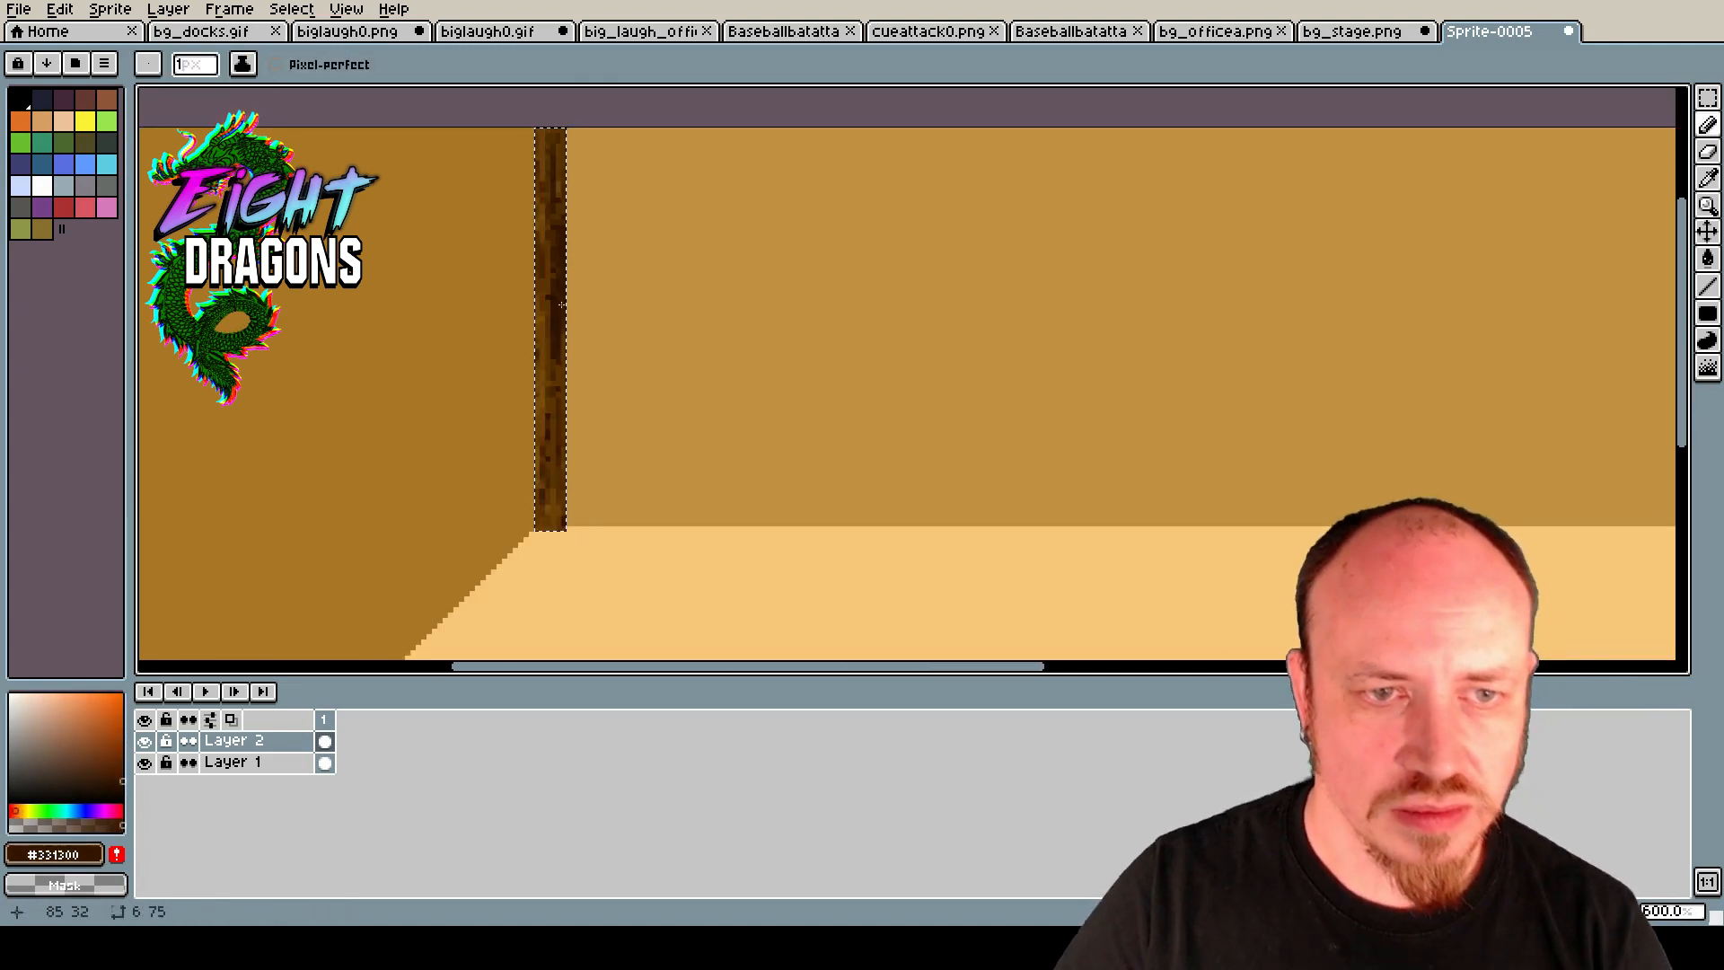
scroll(562, 304, down, 1)
scroll(563, 305, down, 1)
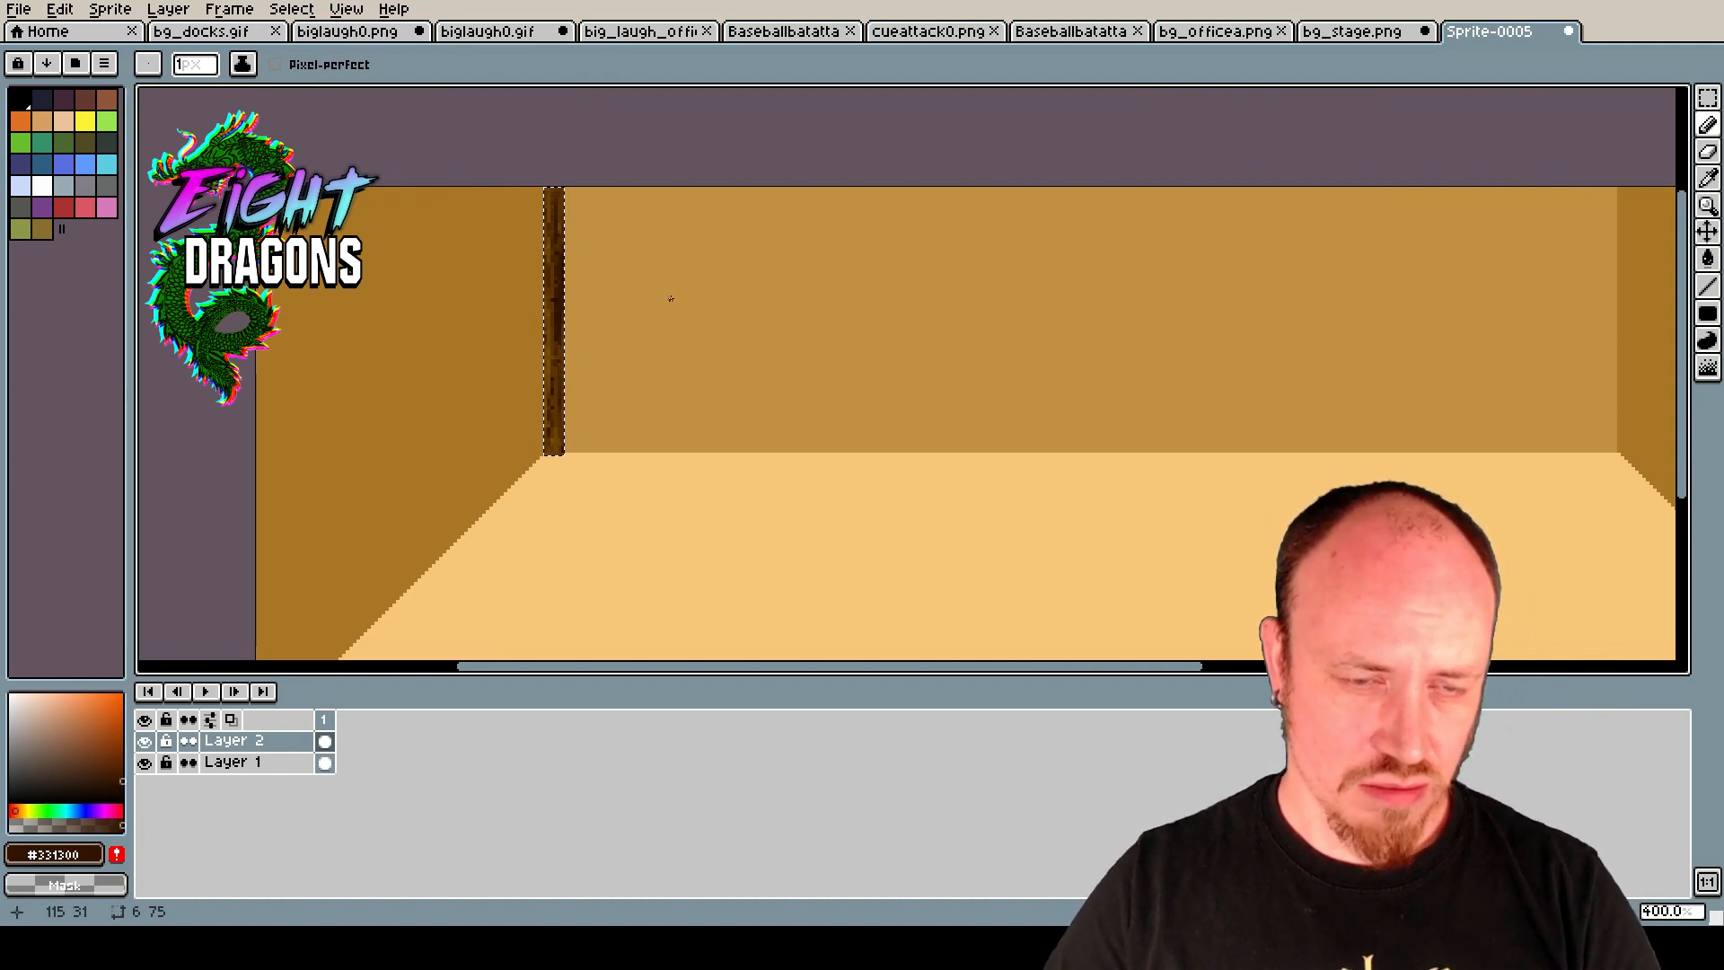
click(1706, 96)
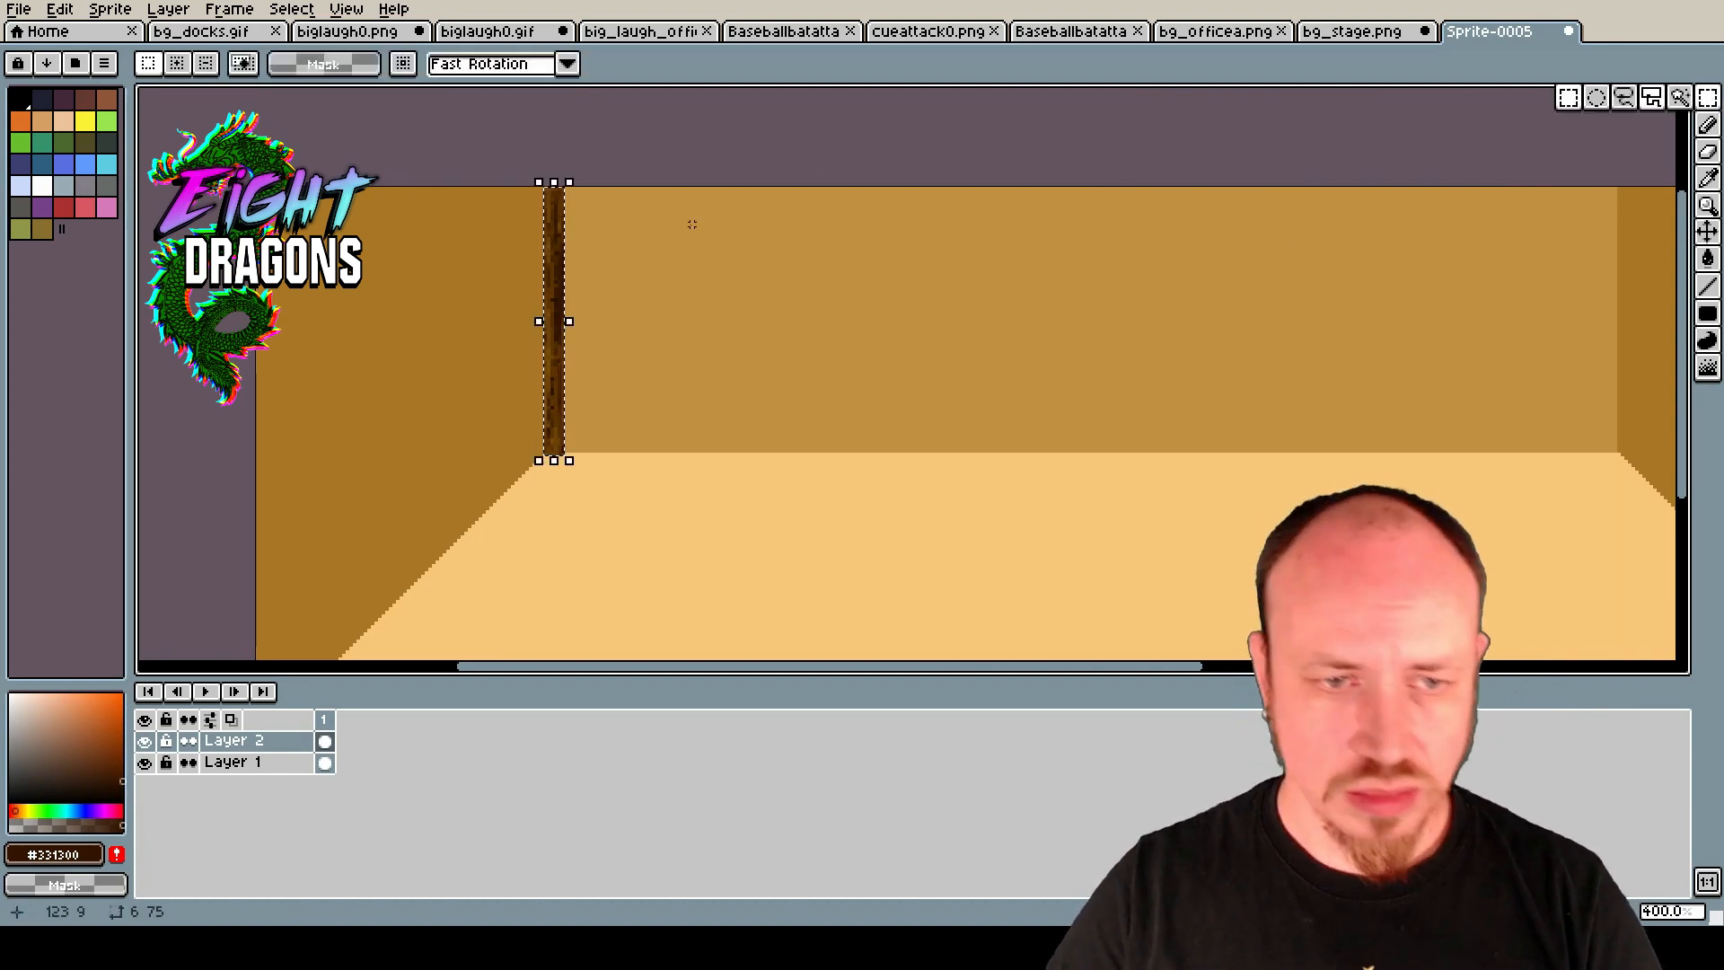
drag(560, 329, 566, 325)
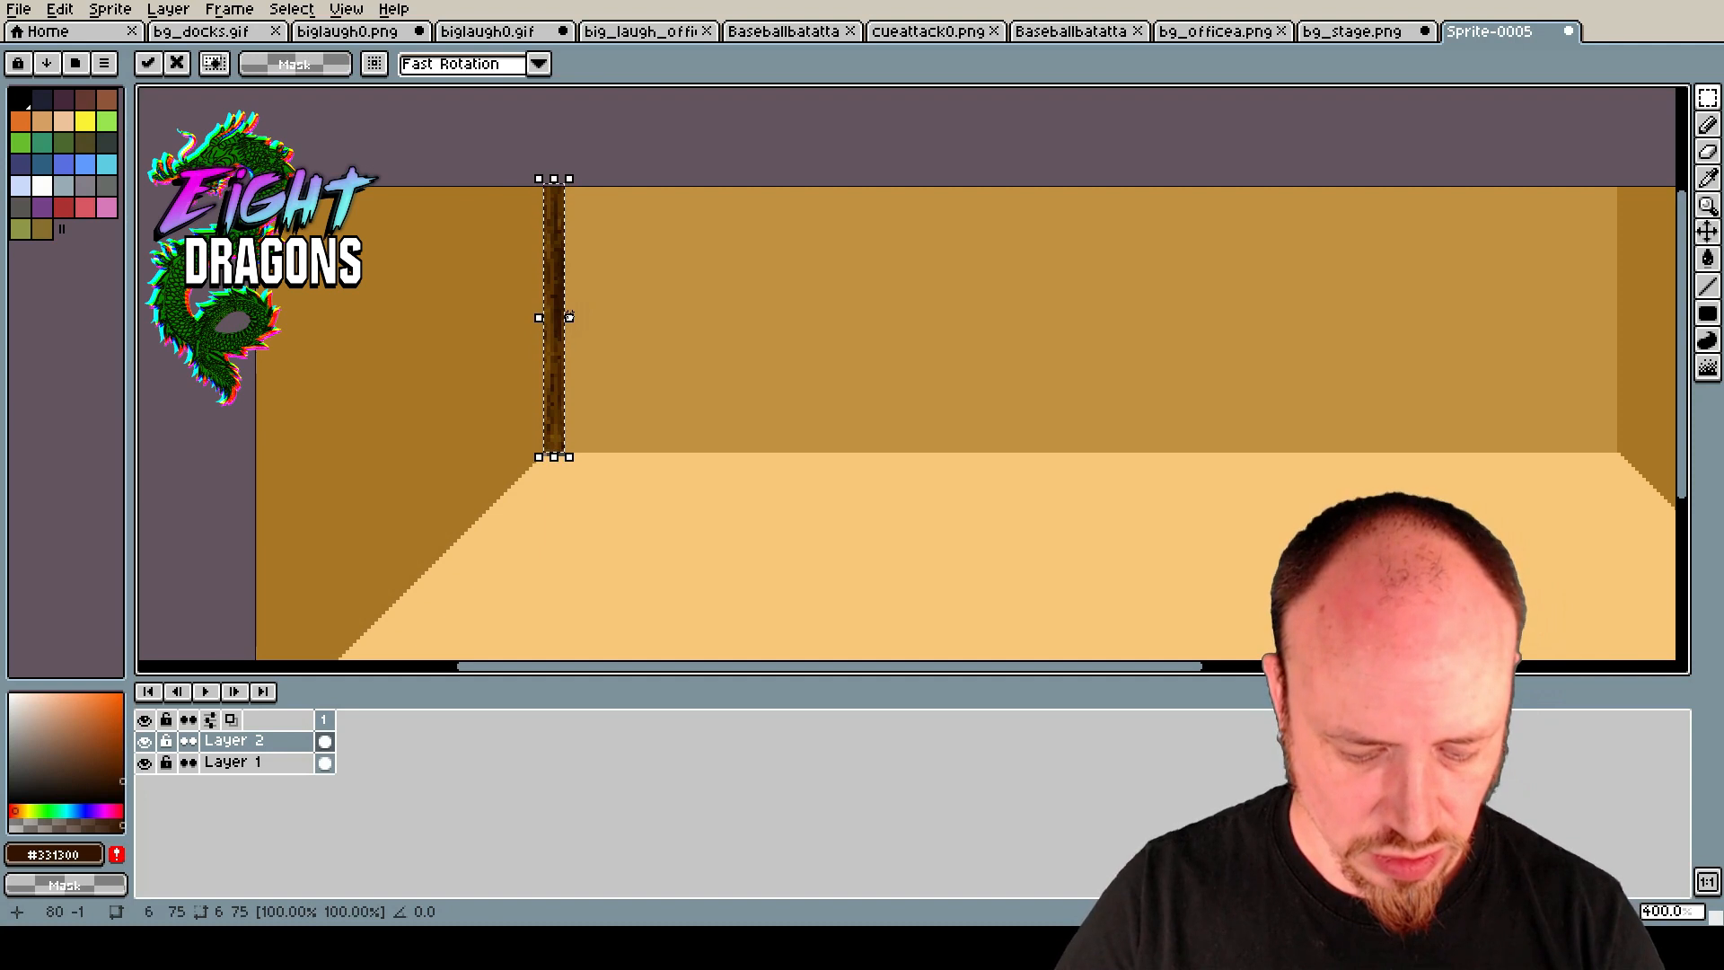
key(Return)
drag(563, 325, 559, 326)
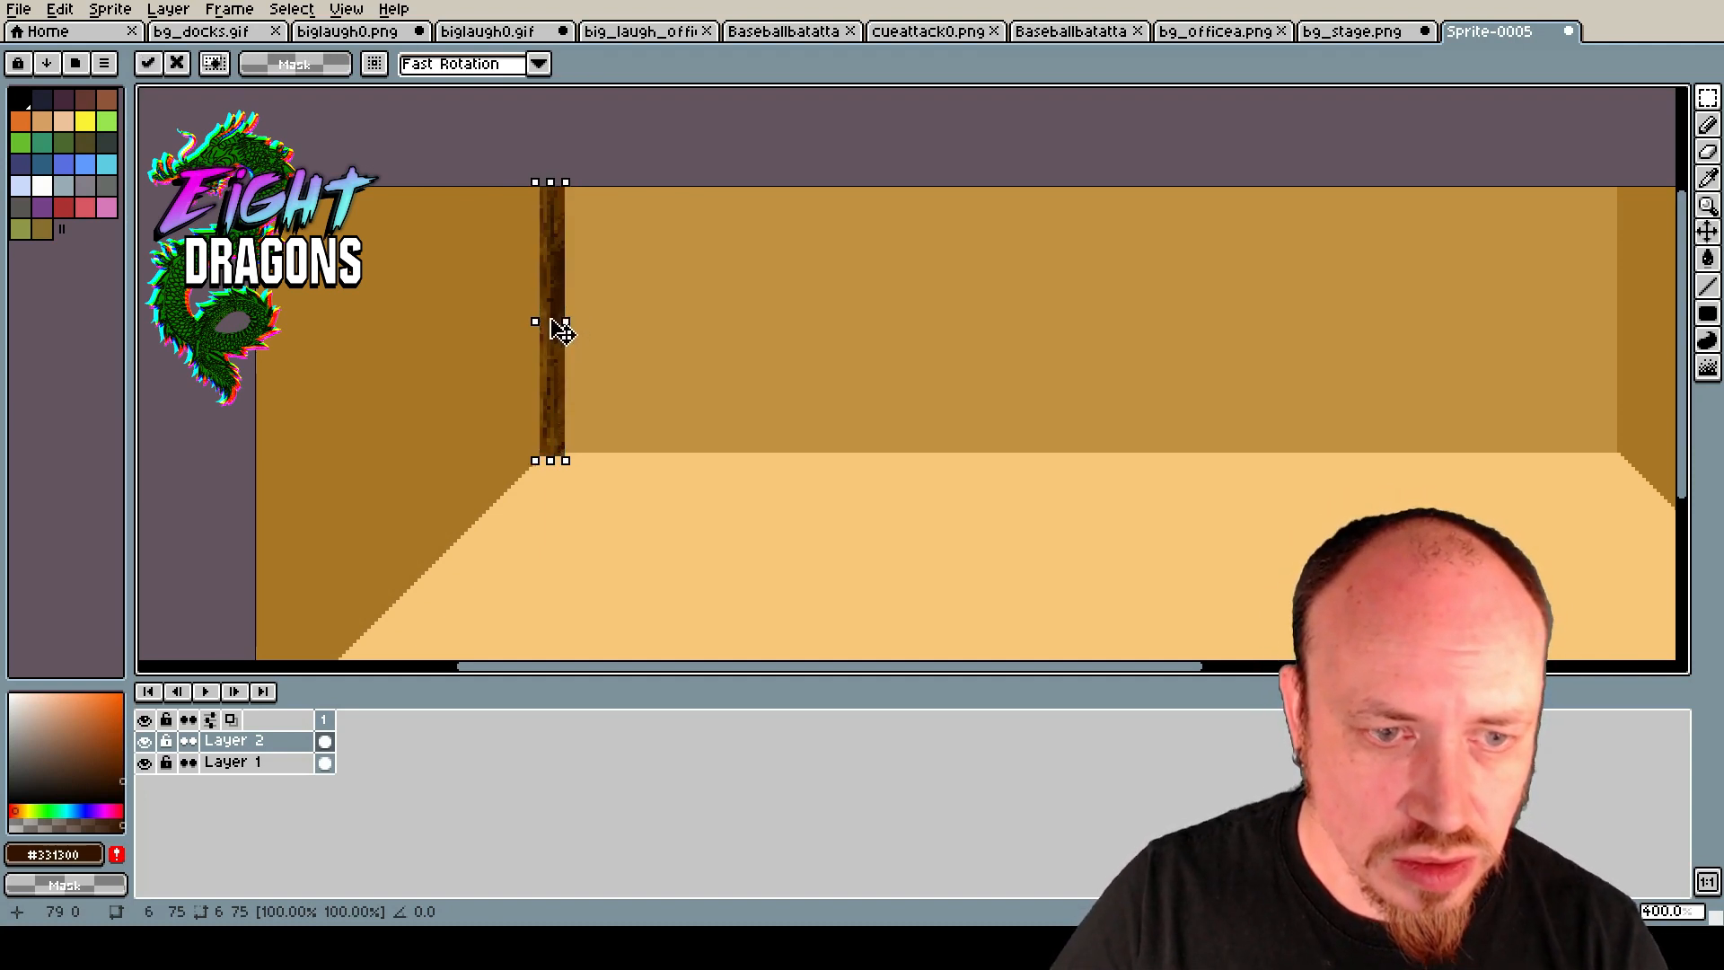
key(Return)
drag(553, 342, 557, 357)
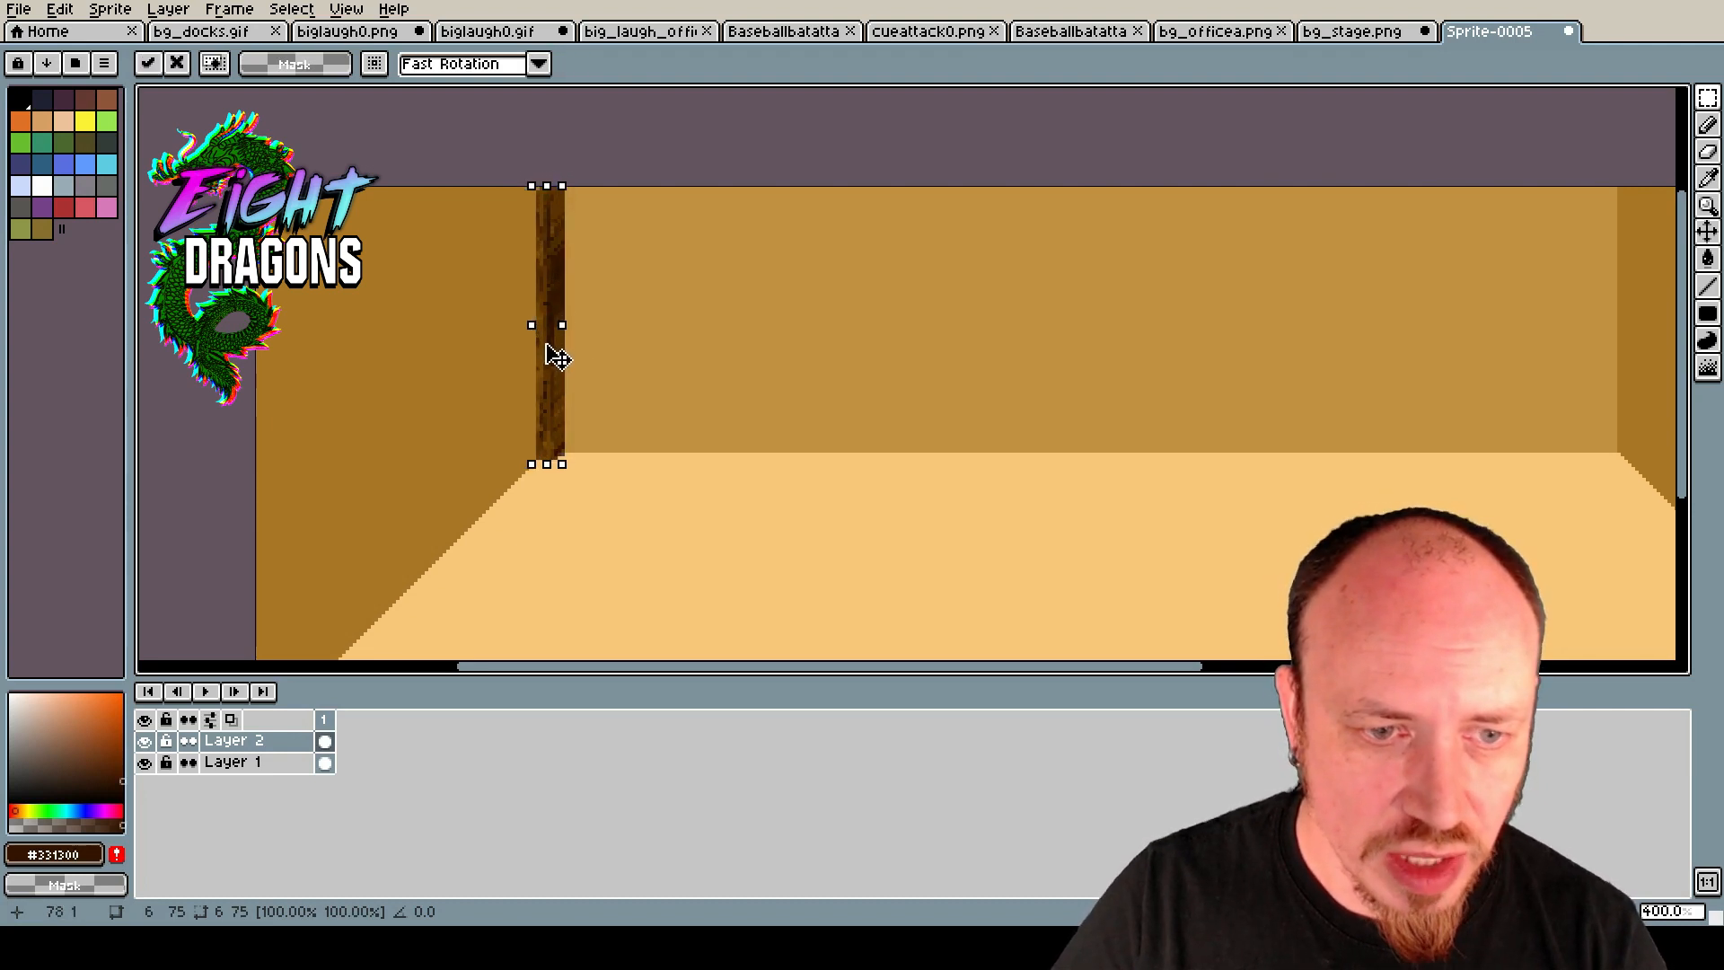
key(Return)
Break up the dark streak along the middle of the post's right edge with the 1 px pencil, using sampled brown #472300.
scroll(558, 281, up, 2)
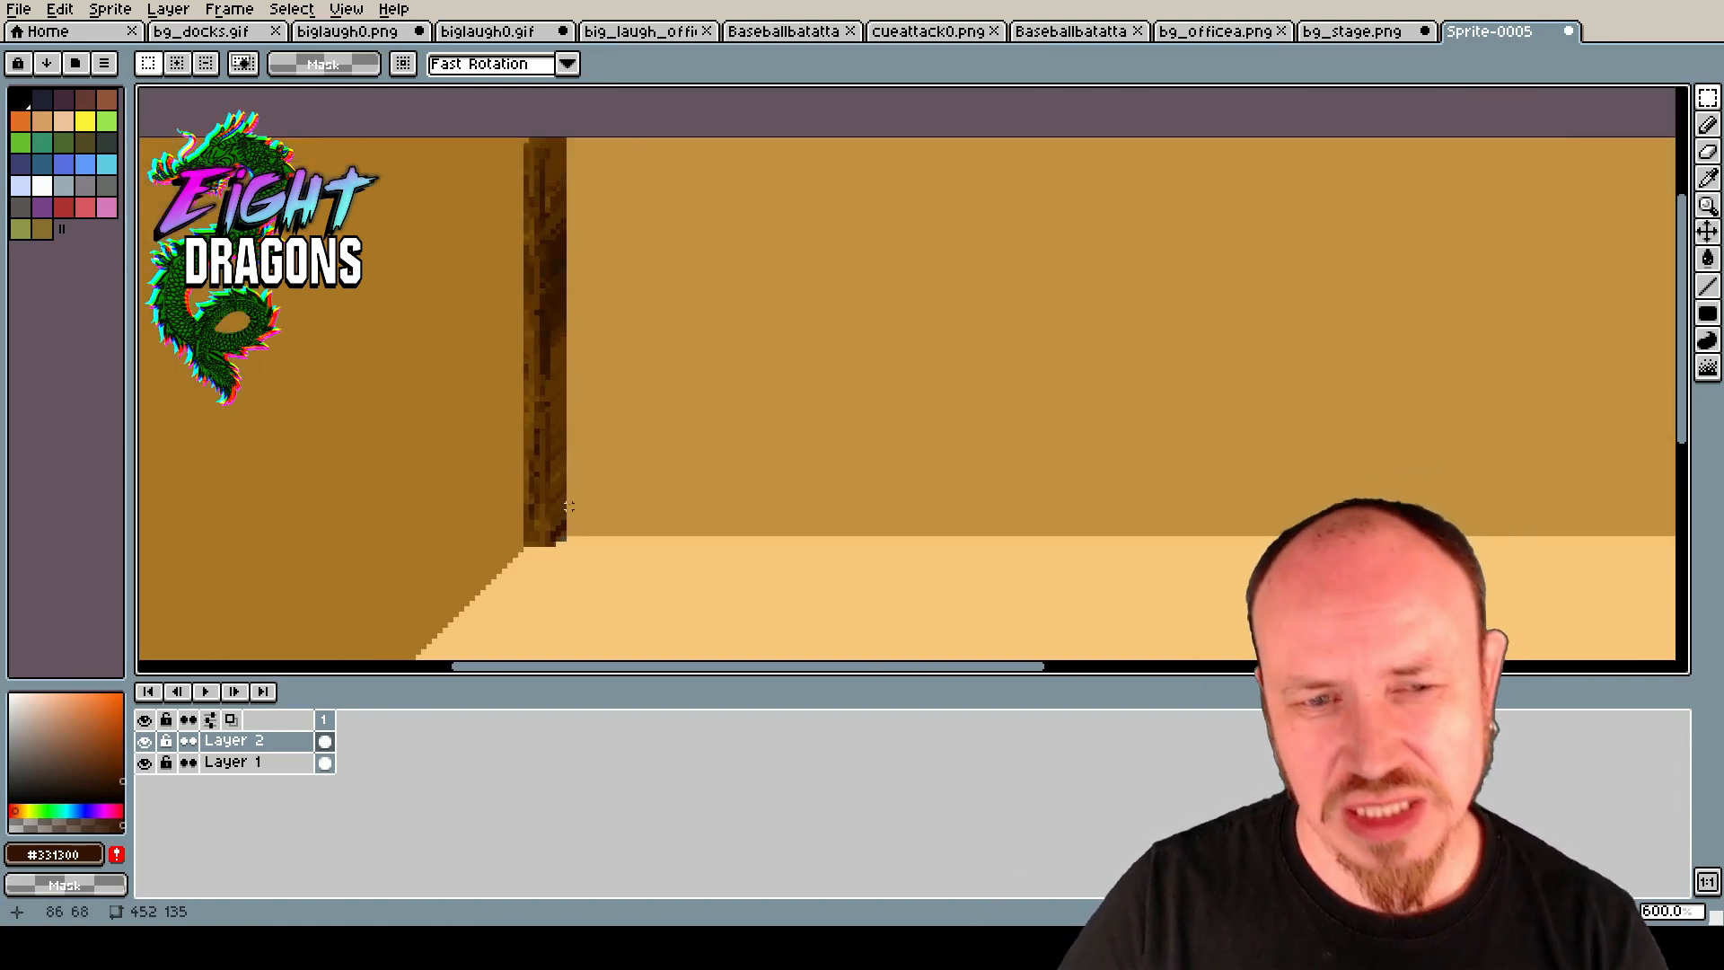
scroll(569, 508, down, 2)
scroll(569, 490, up, 2)
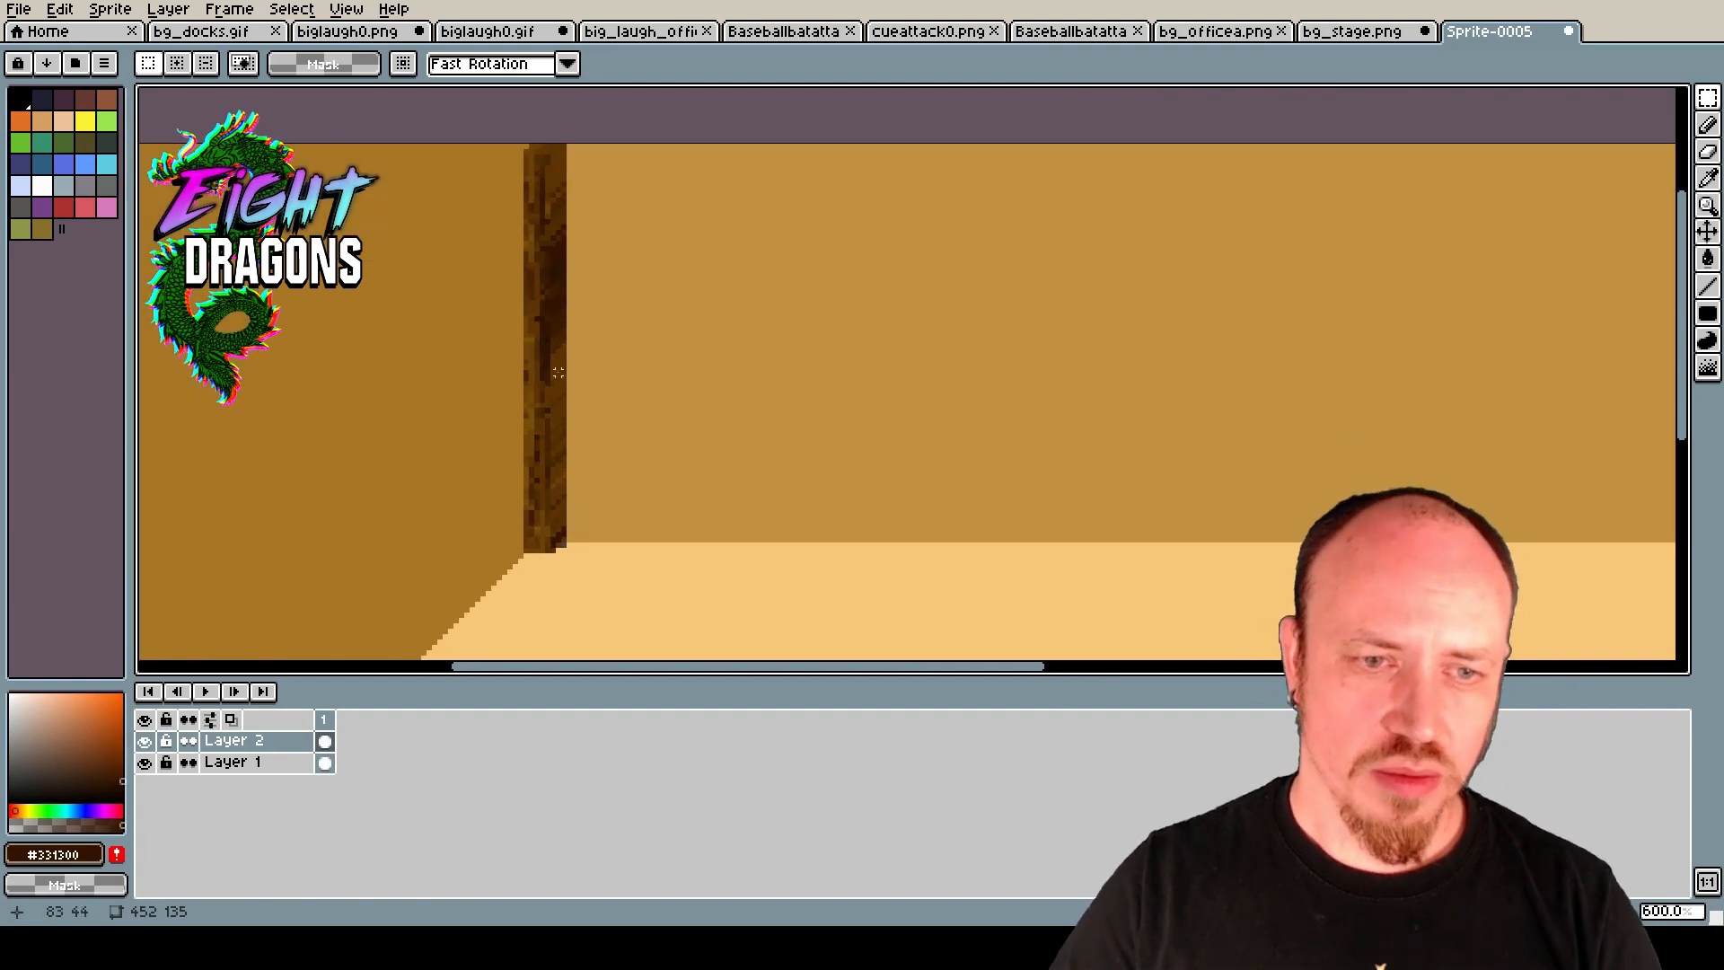
scroll(543, 348, up, 1)
scroll(747, 359, down, 1)
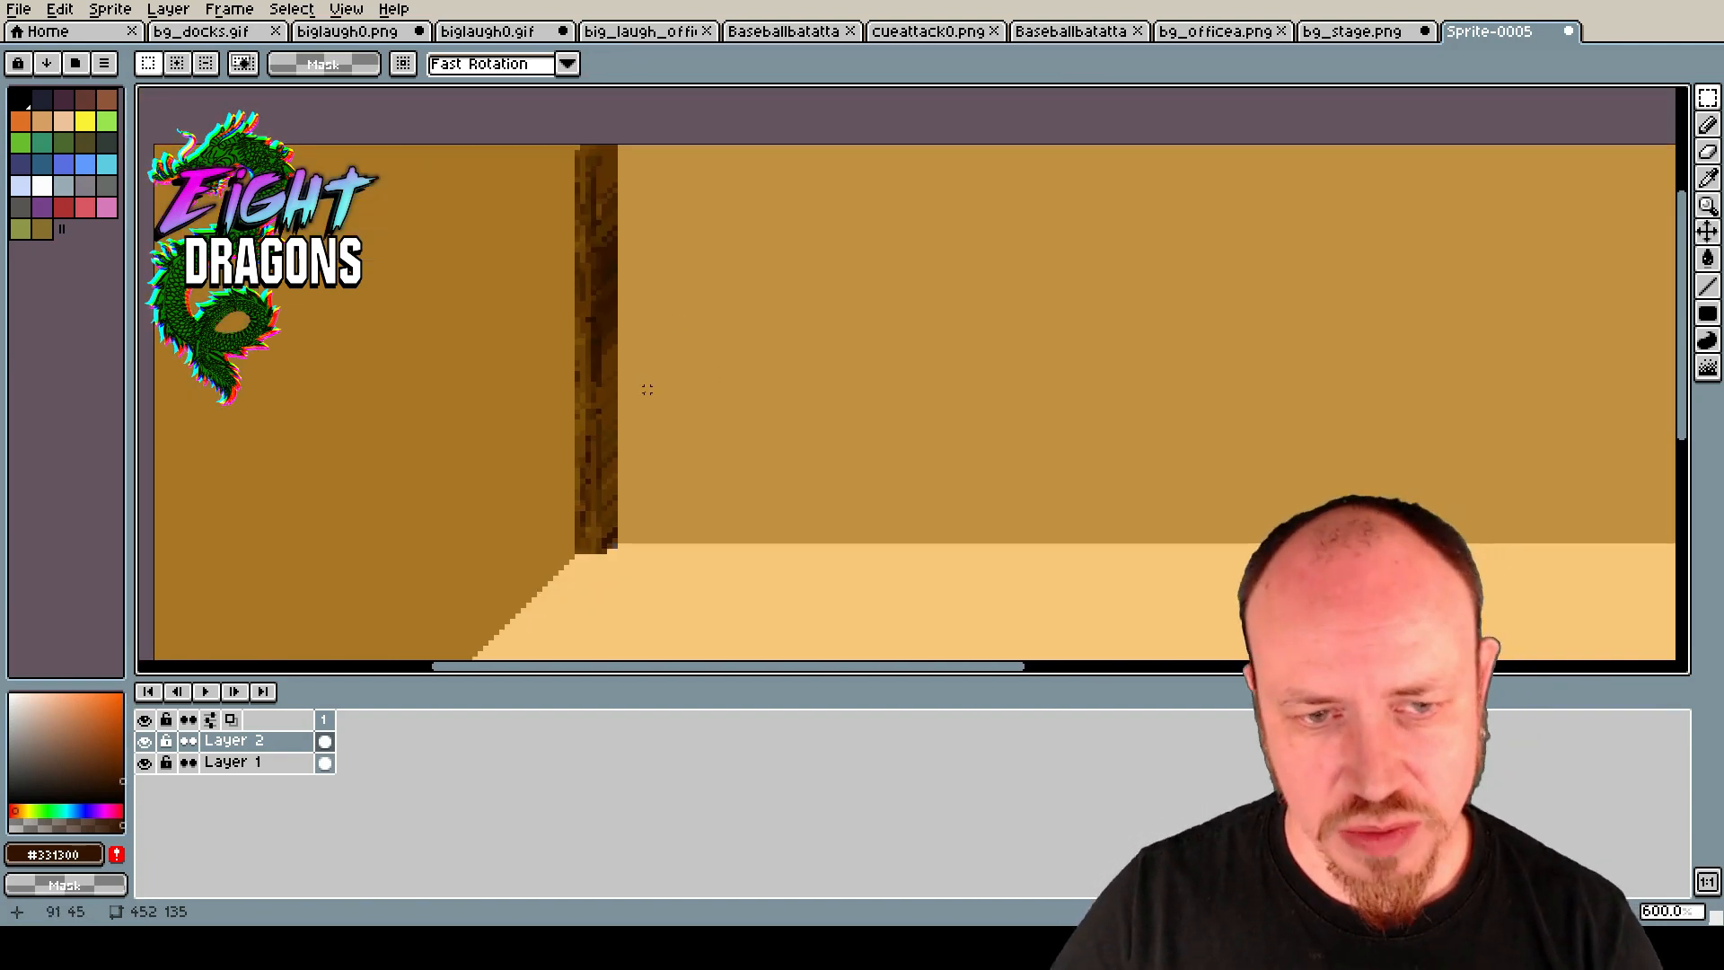
click(1708, 125)
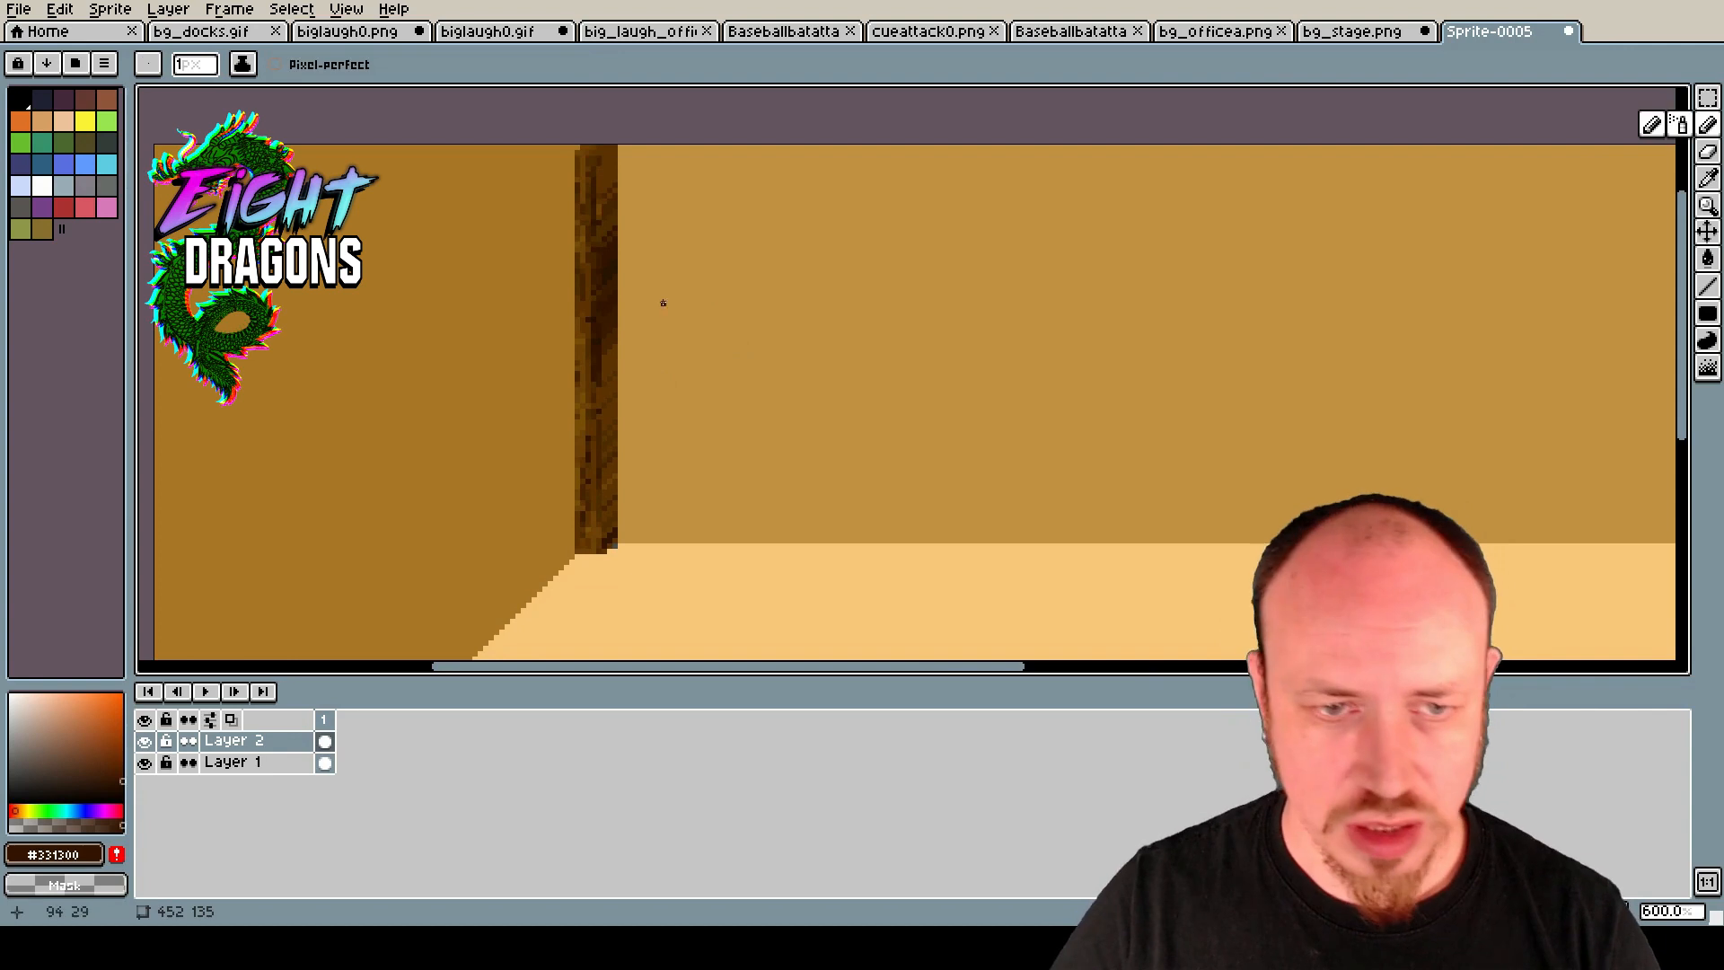
scroll(627, 323, up, 3)
alt+click(593, 331)
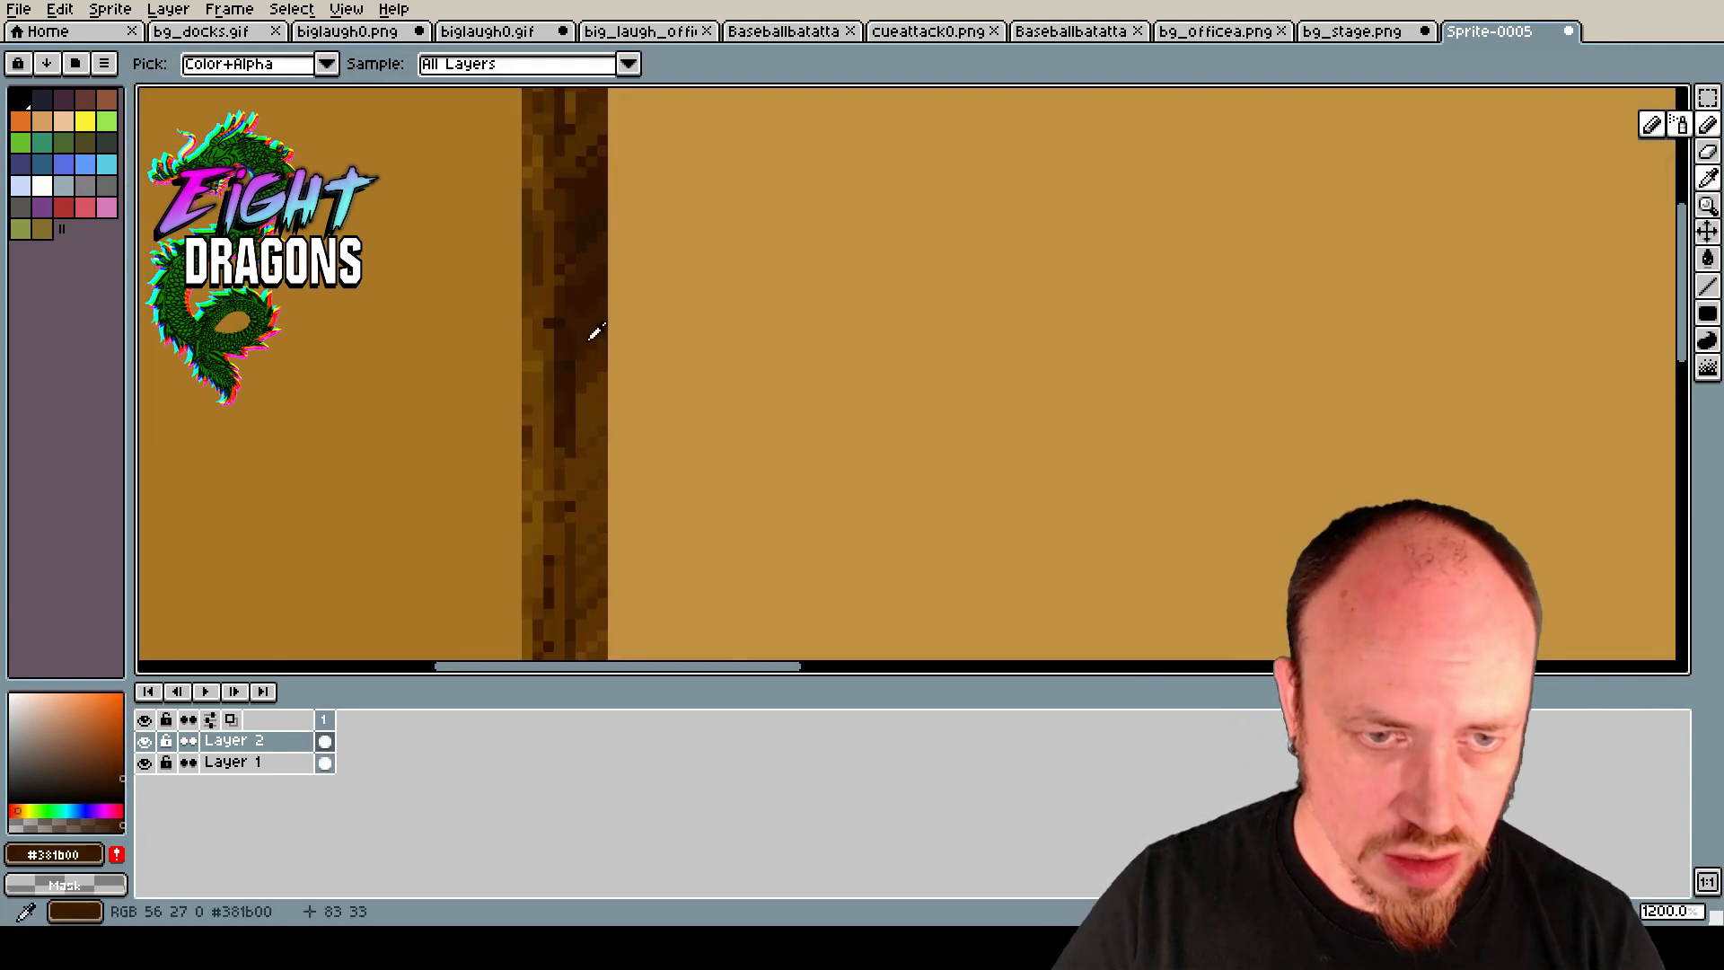
alt+click(581, 386)
click(591, 399)
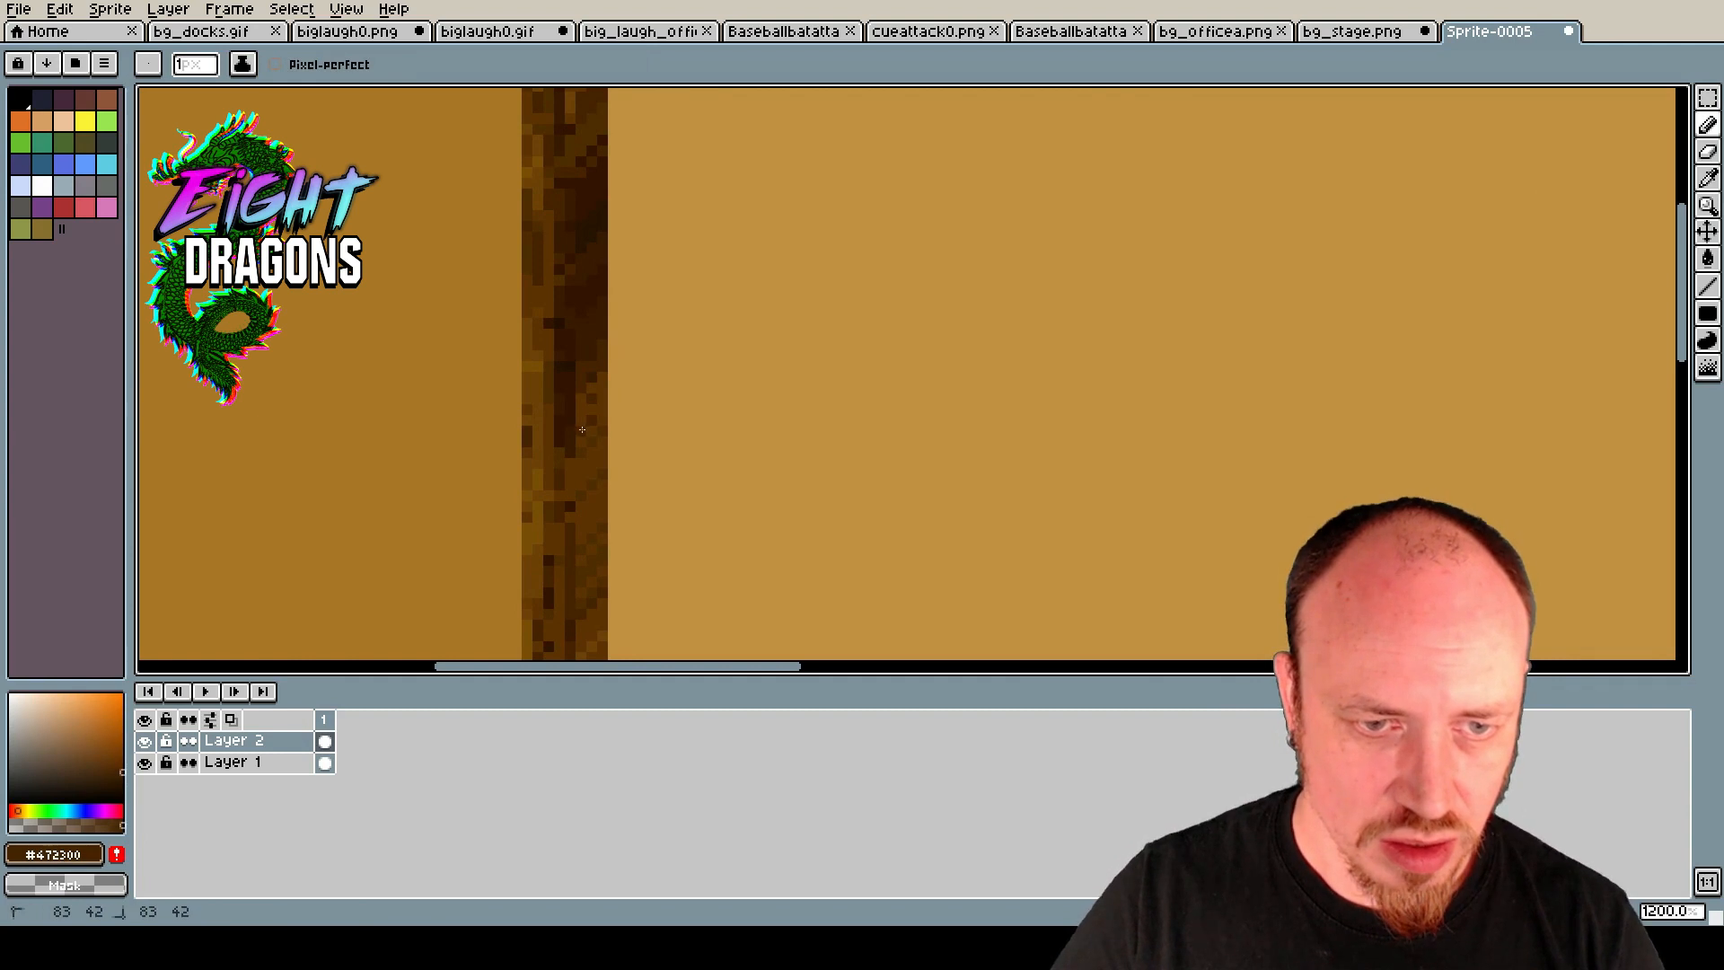
Scatter sampled browns #472300 and #5e3402 over the diagonal grain on the lower half of the post.
alt+click(590, 476)
alt+click(603, 474)
alt+click(600, 413)
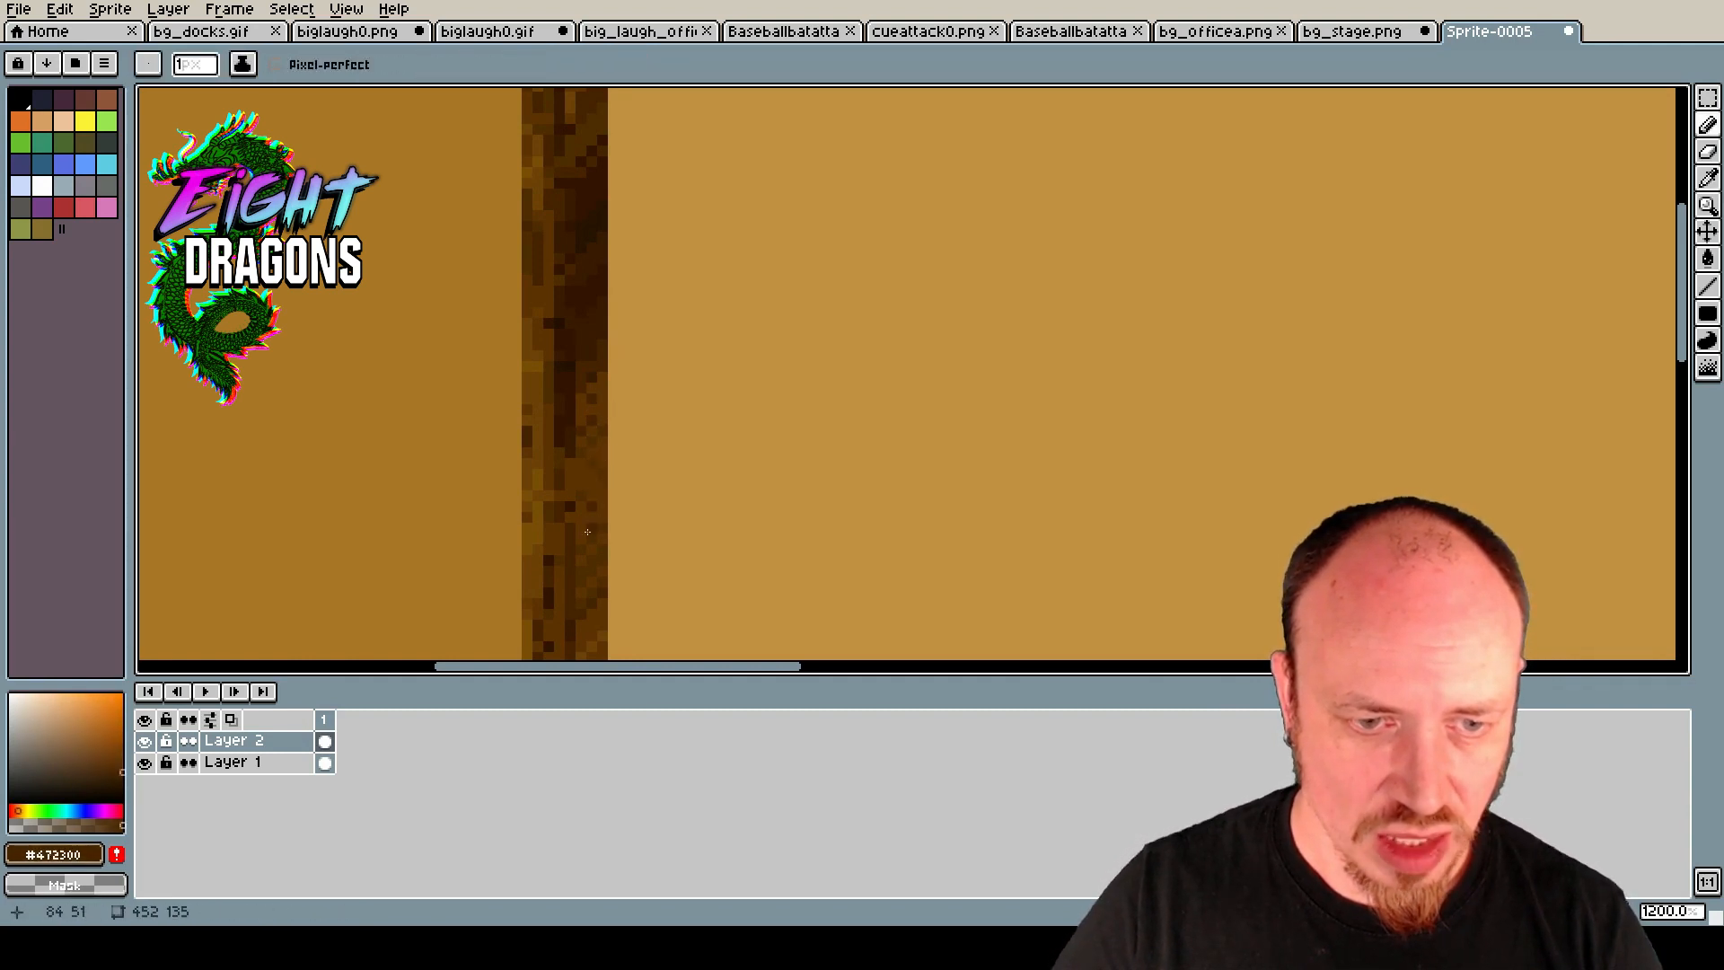
alt+click(568, 532)
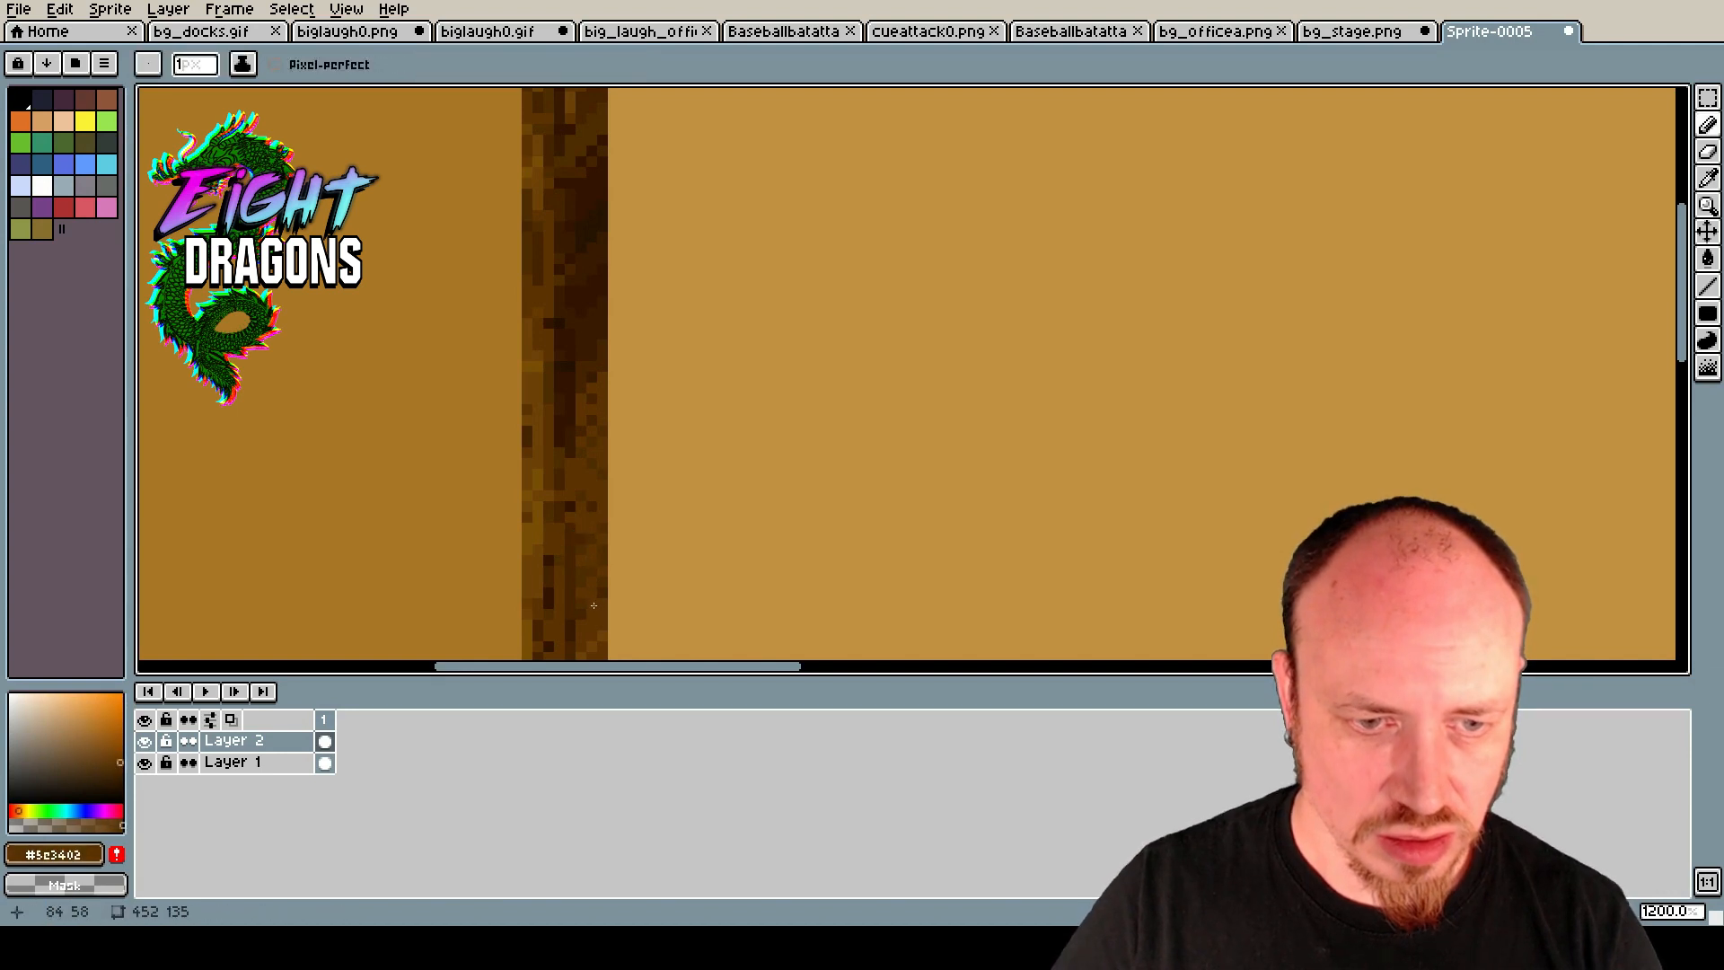
Retouch the diagonal dark streaks on the upper half of the post with browns sampled from the surrounding wood.
scroll(593, 605, down, 4)
scroll(579, 425, up, 5)
alt+click(598, 392)
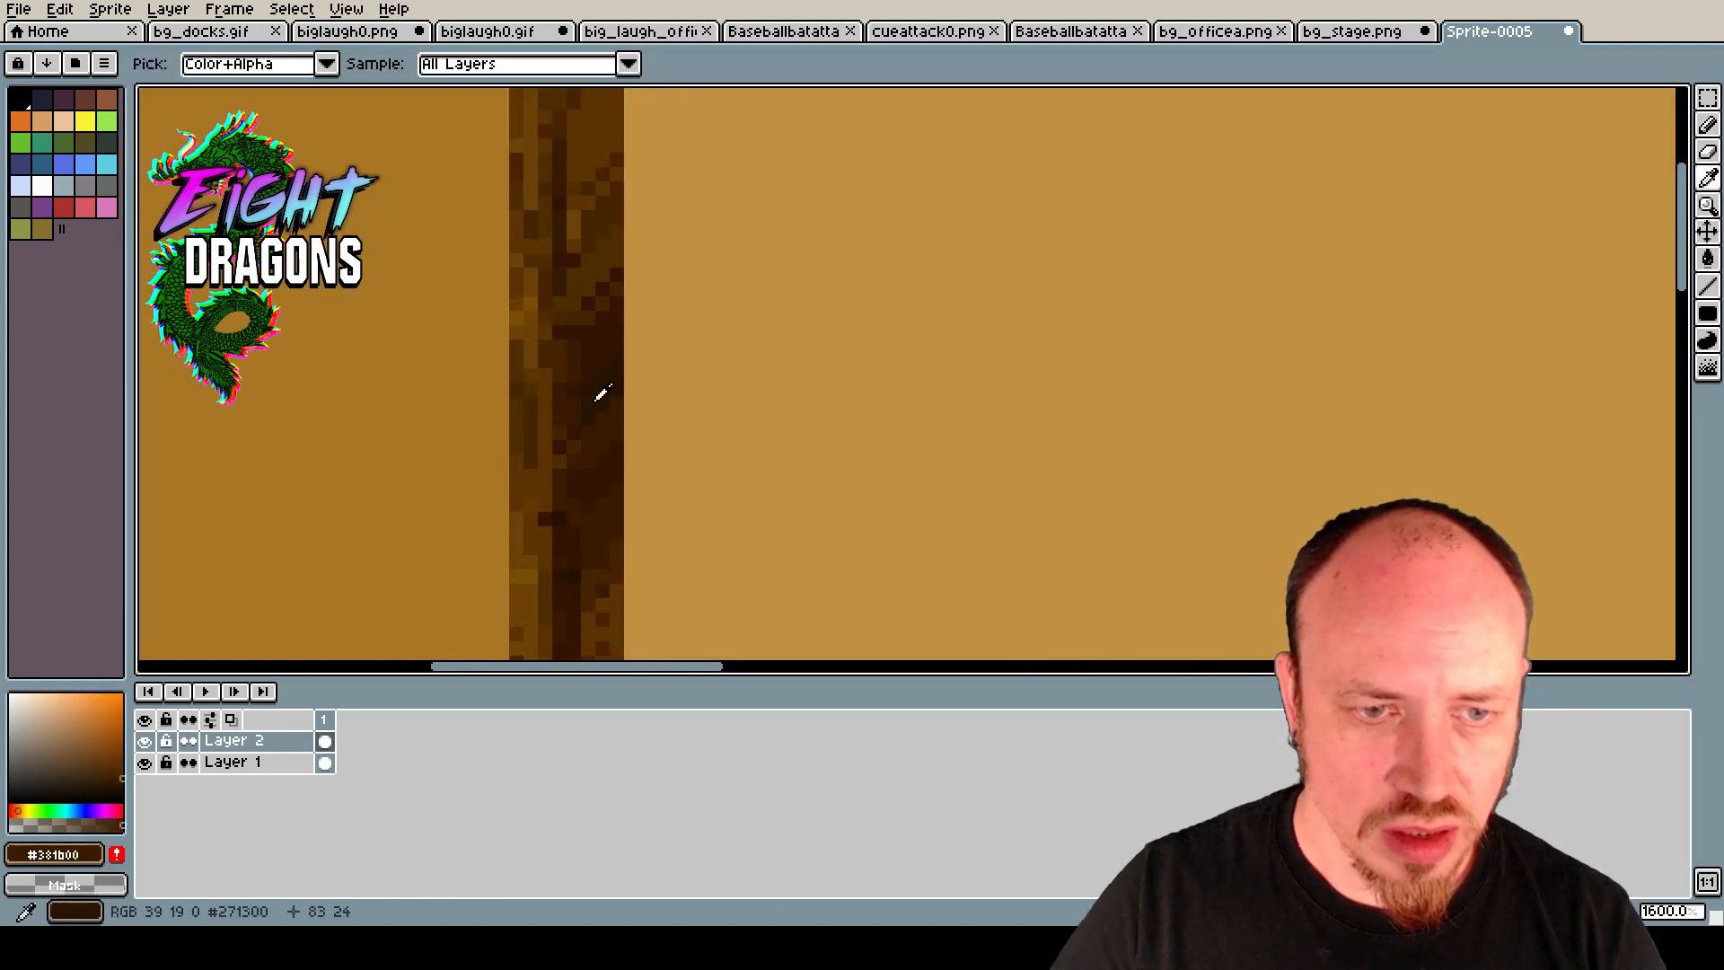
alt+click(611, 322)
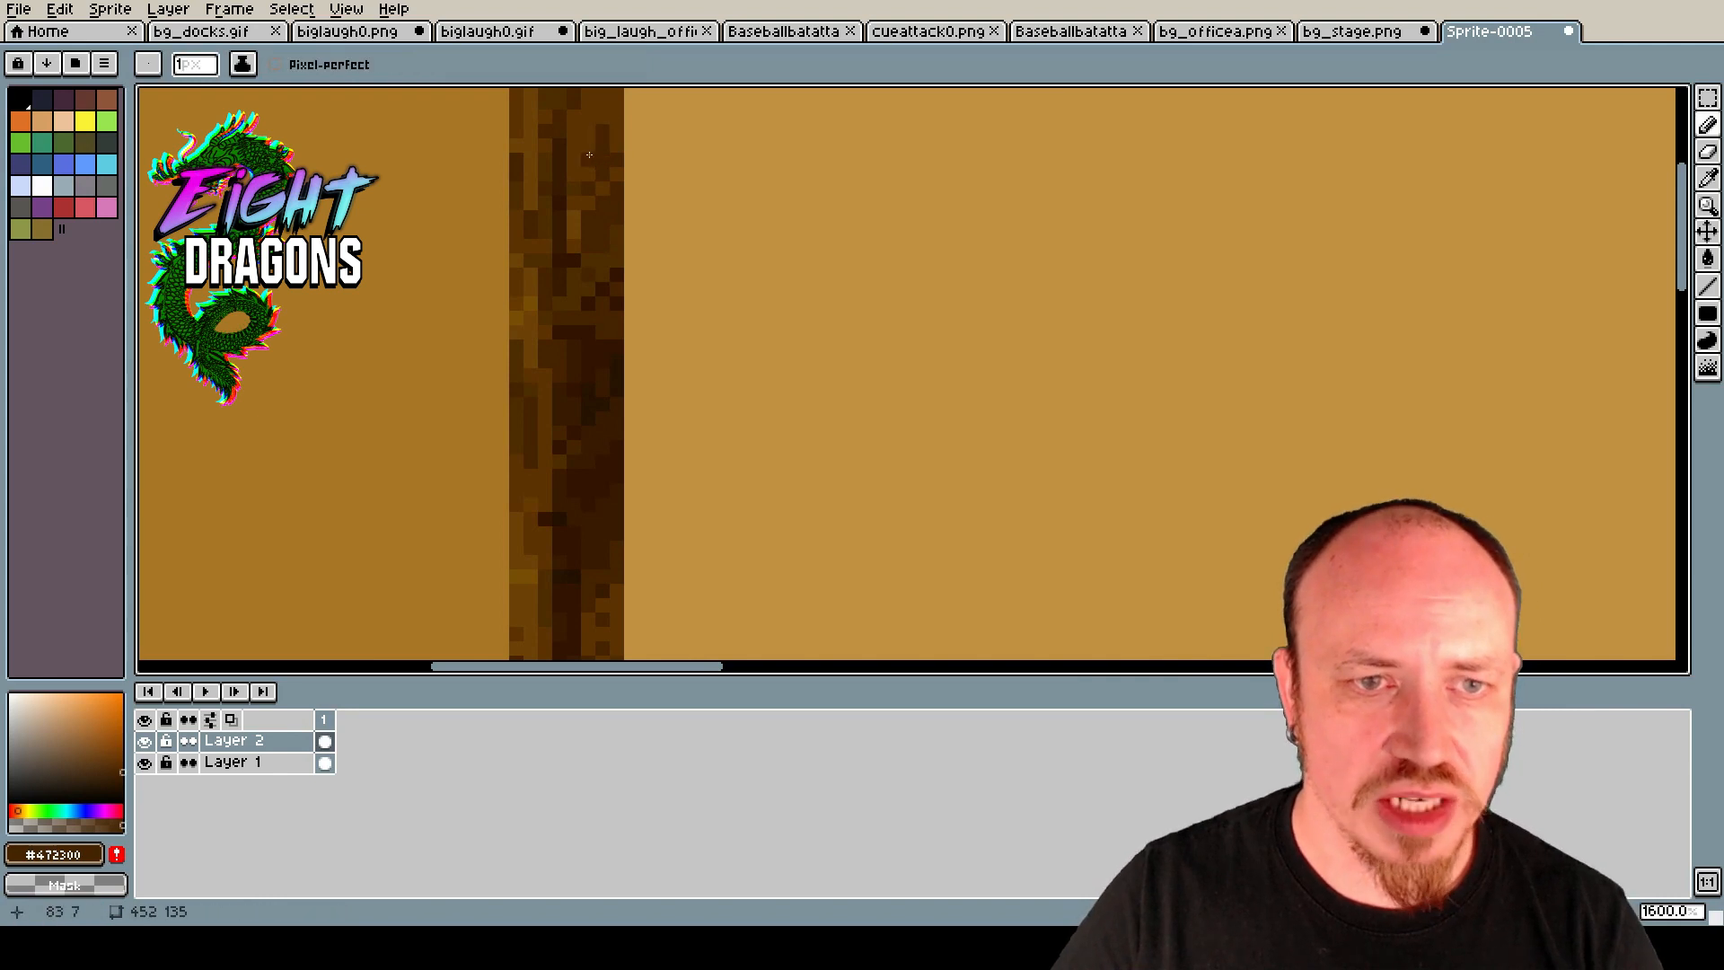
Retouch the very top of the post with single pixels in the sampled browns #472300 and #4f2e00.
scroll(608, 133, down, 2)
scroll(624, 103, up, 2)
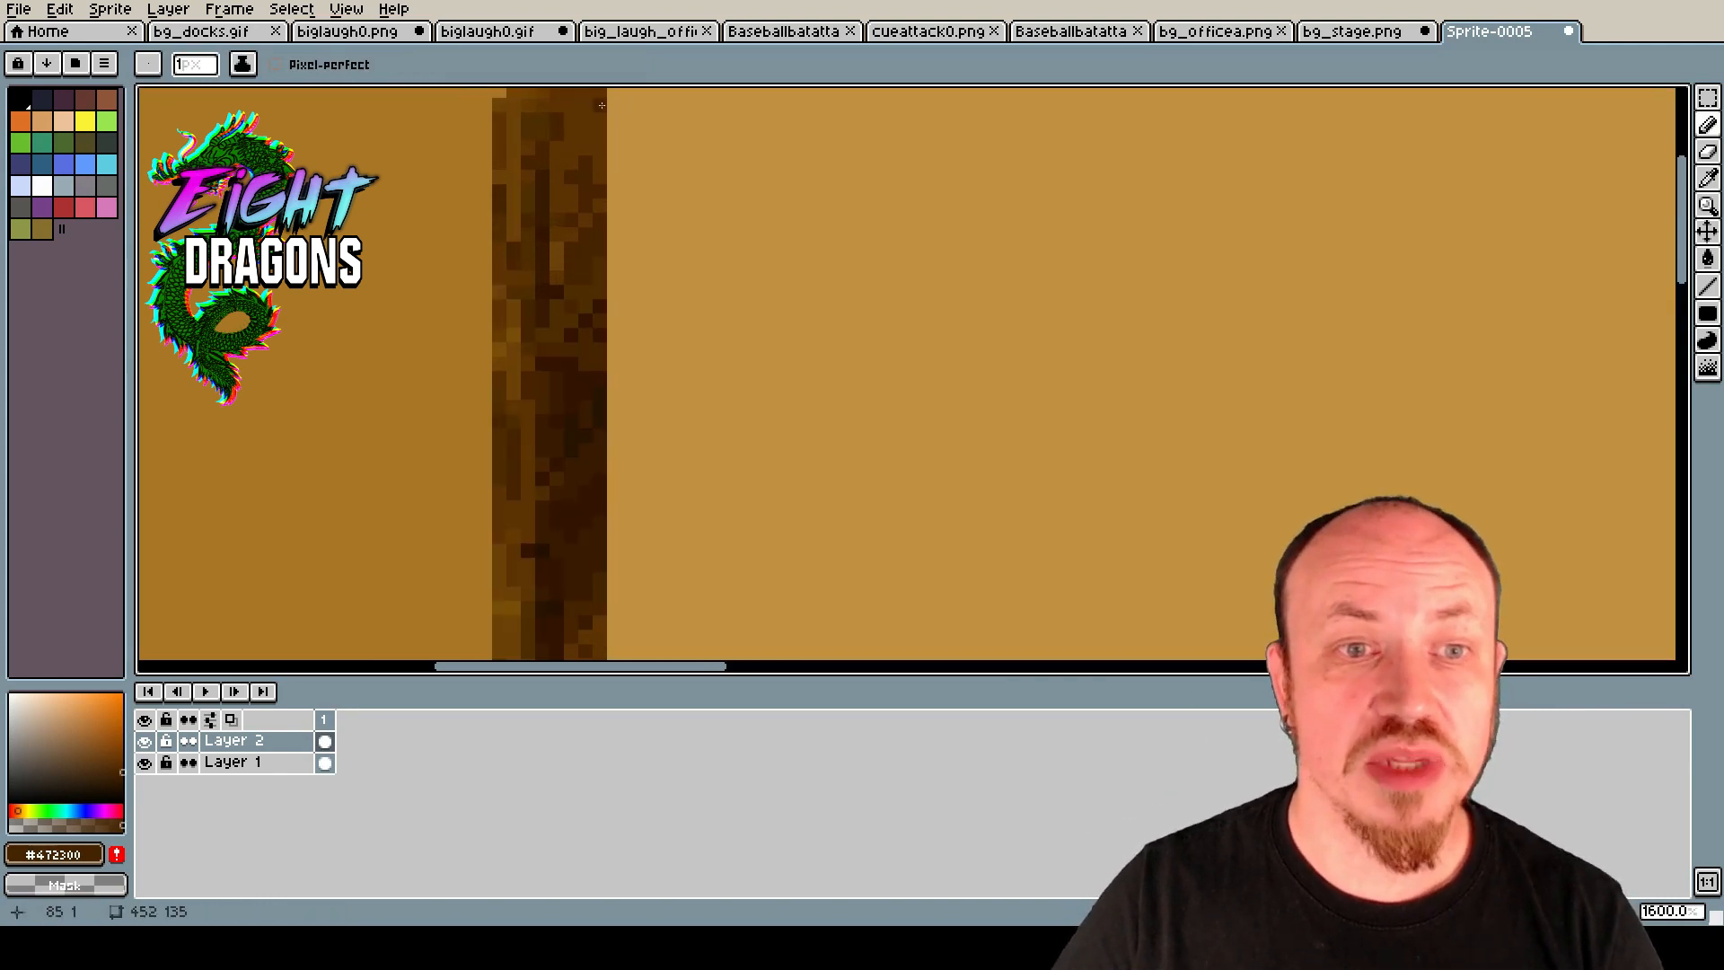
drag(1680, 270, 1687, 244)
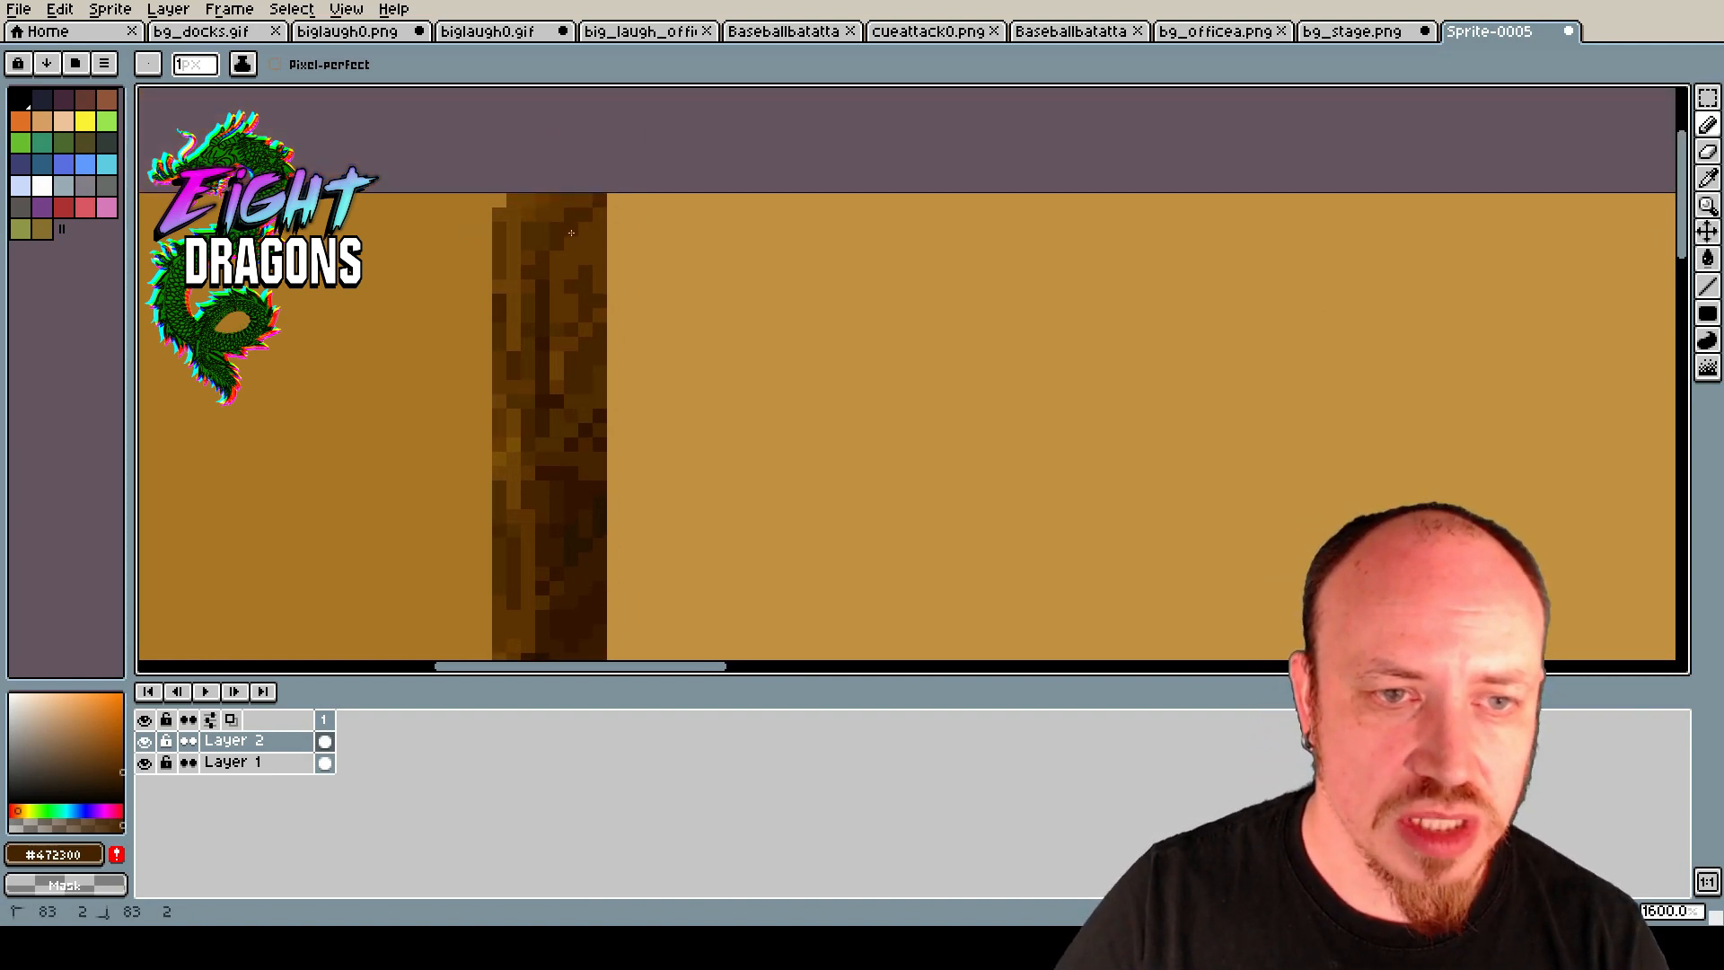
key(i)
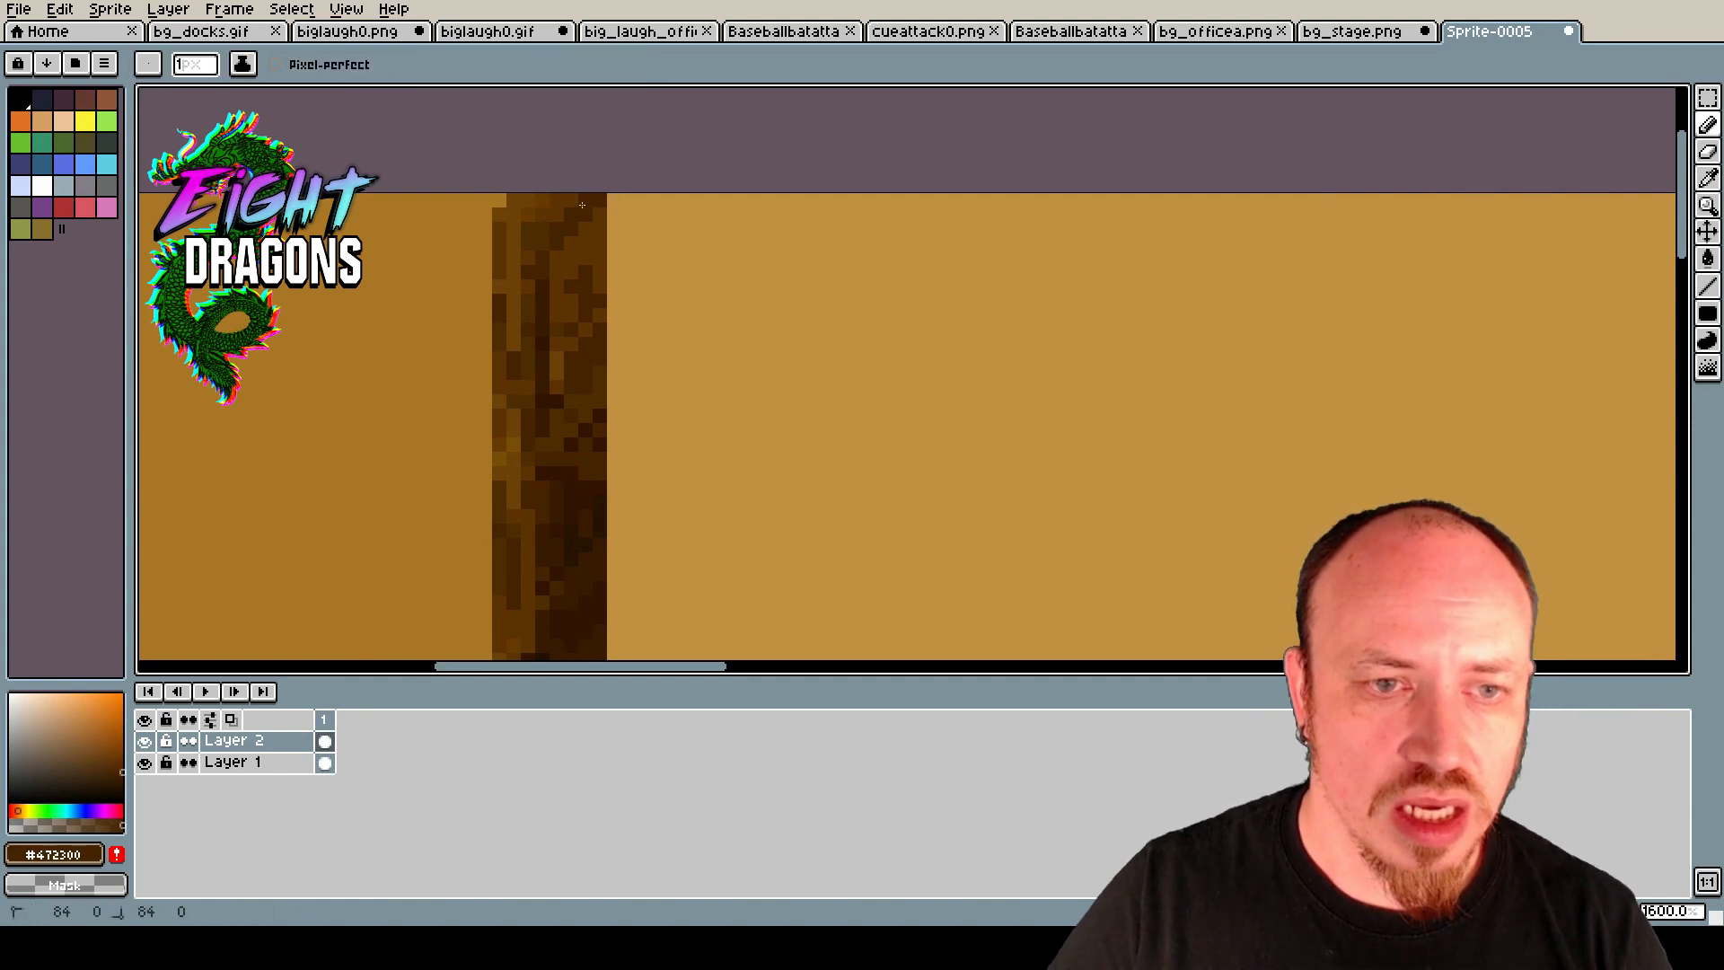
click(560, 335)
key(b)
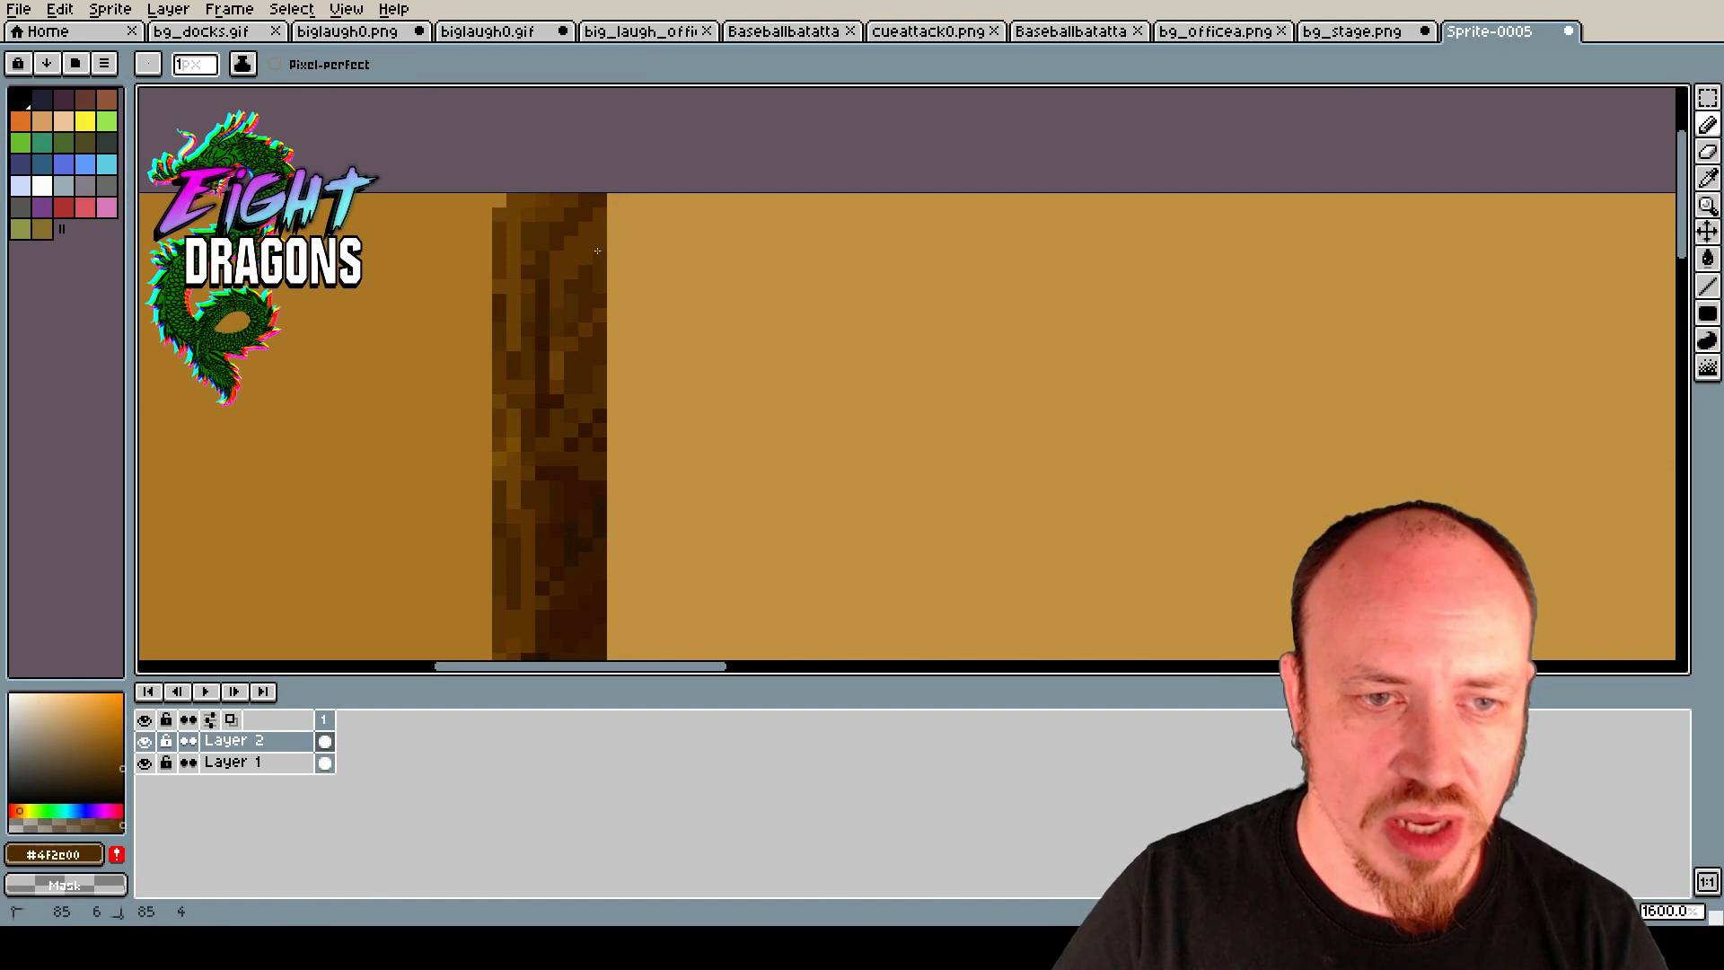
Trim the post's bottom-right corner with pixels in the sampled floor colour #f7c779.
scroll(601, 265, down, 4)
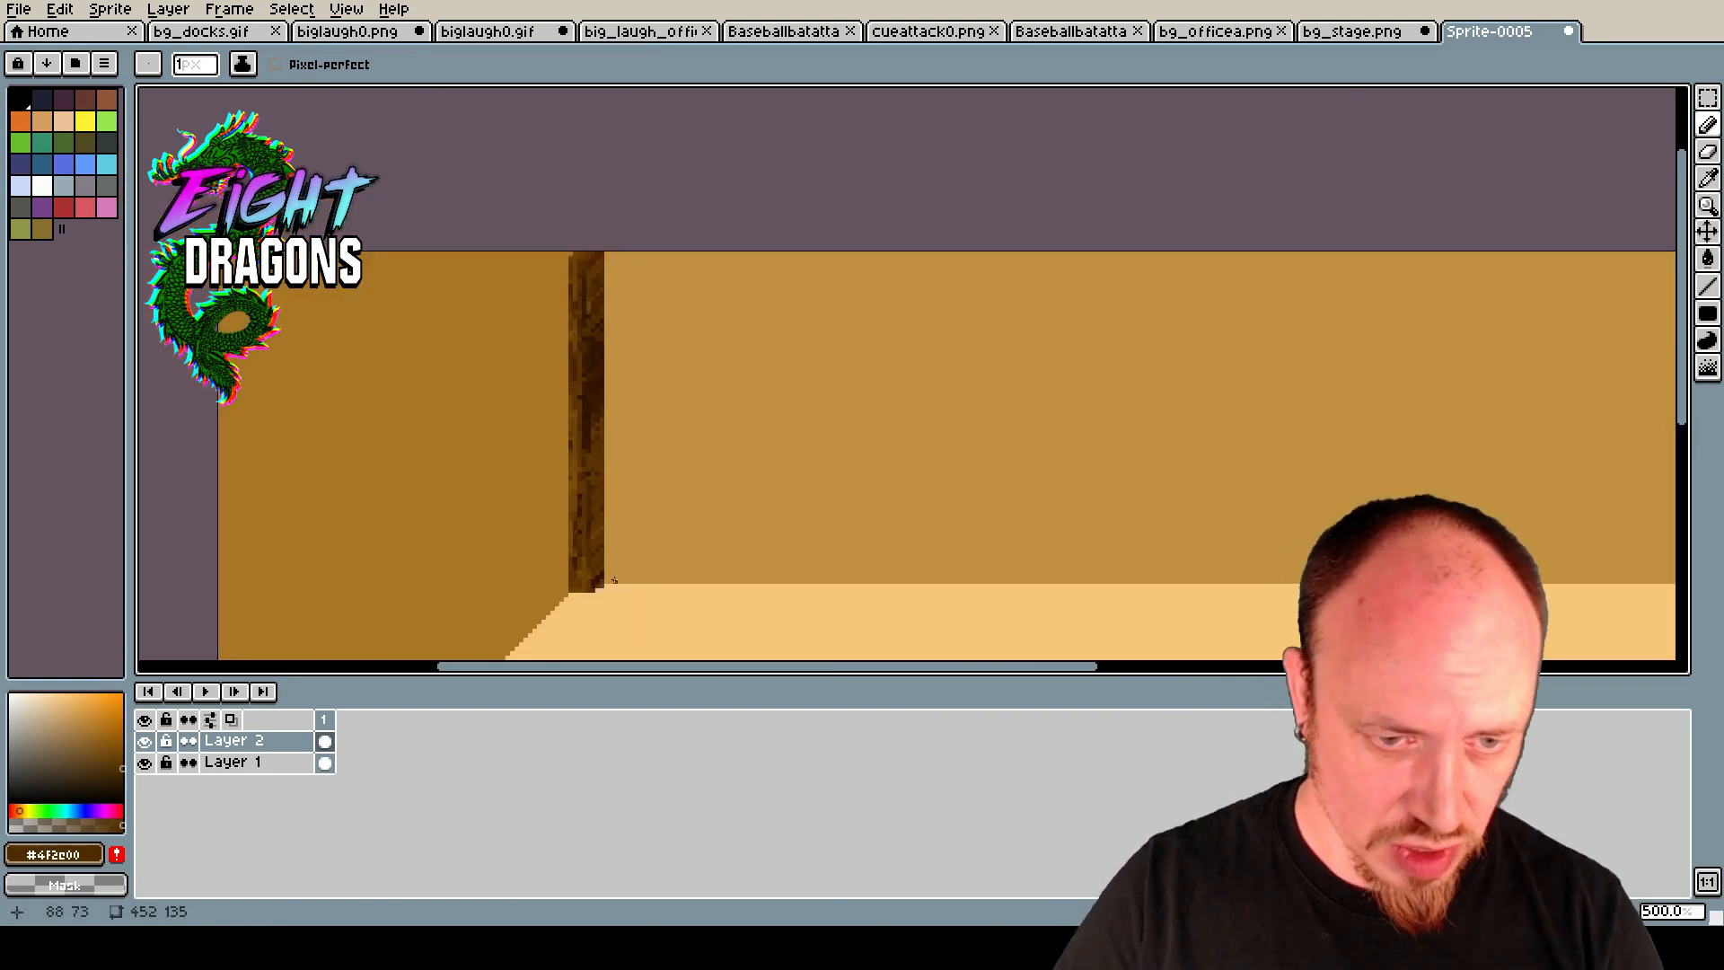
scroll(614, 584, up, 1)
key(i)
click(617, 597)
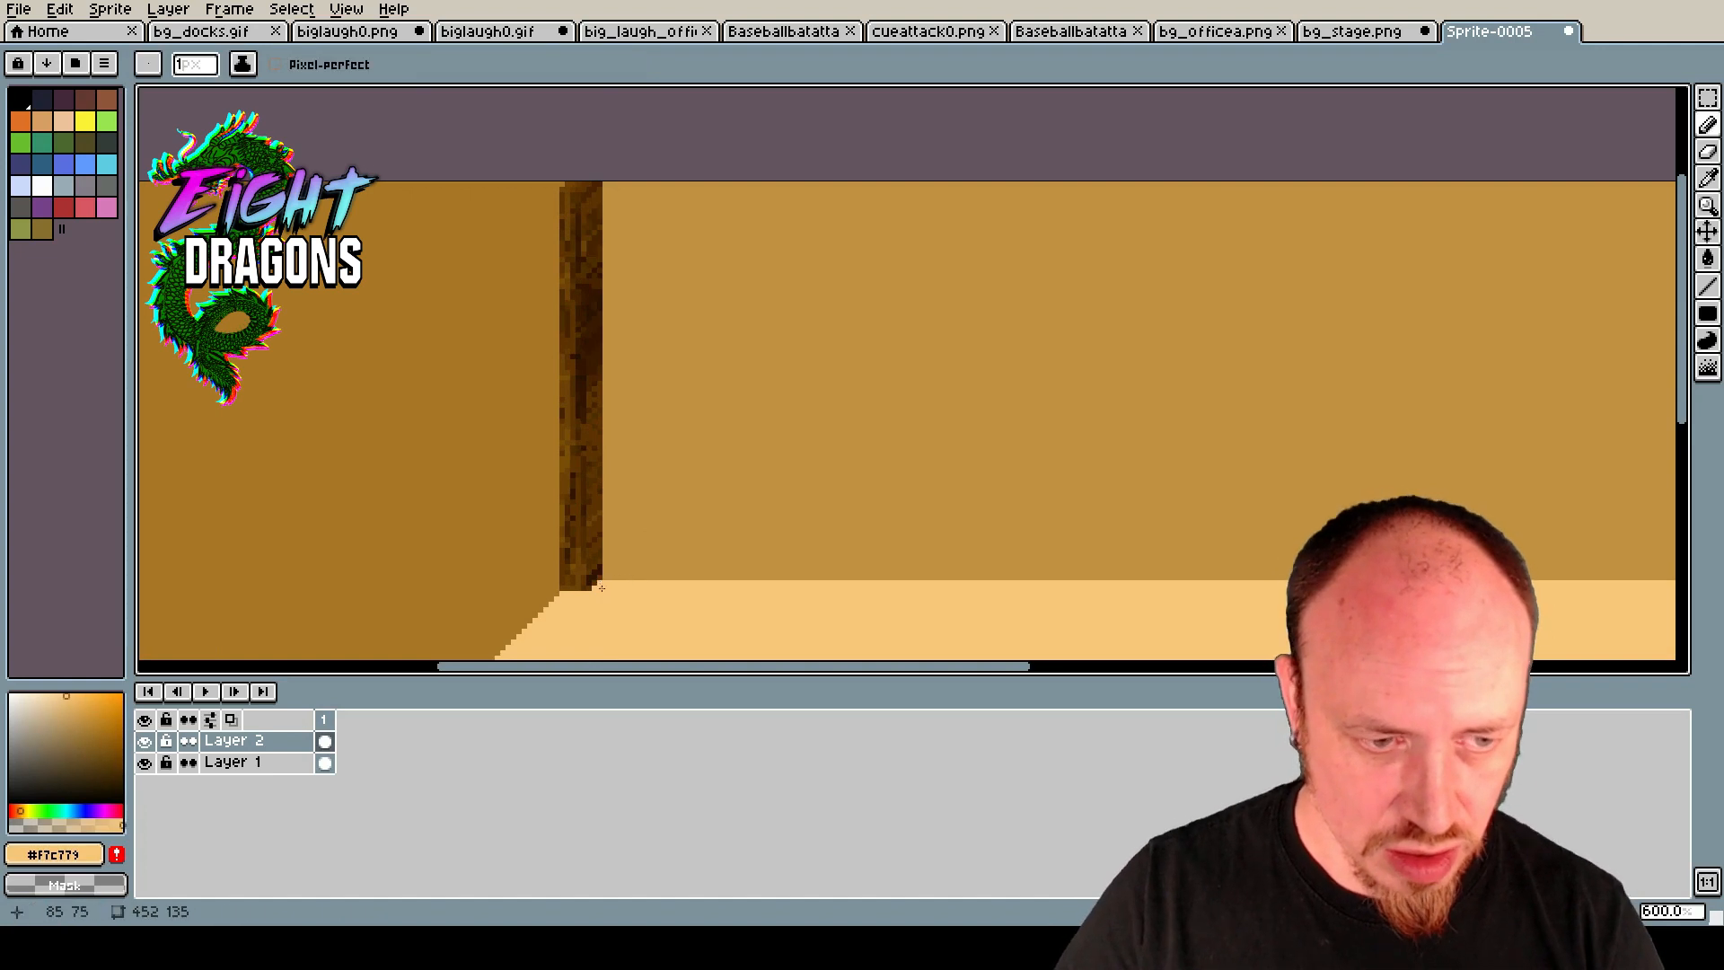
scroll(628, 600, down, 2)
scroll(676, 612, up, 1)
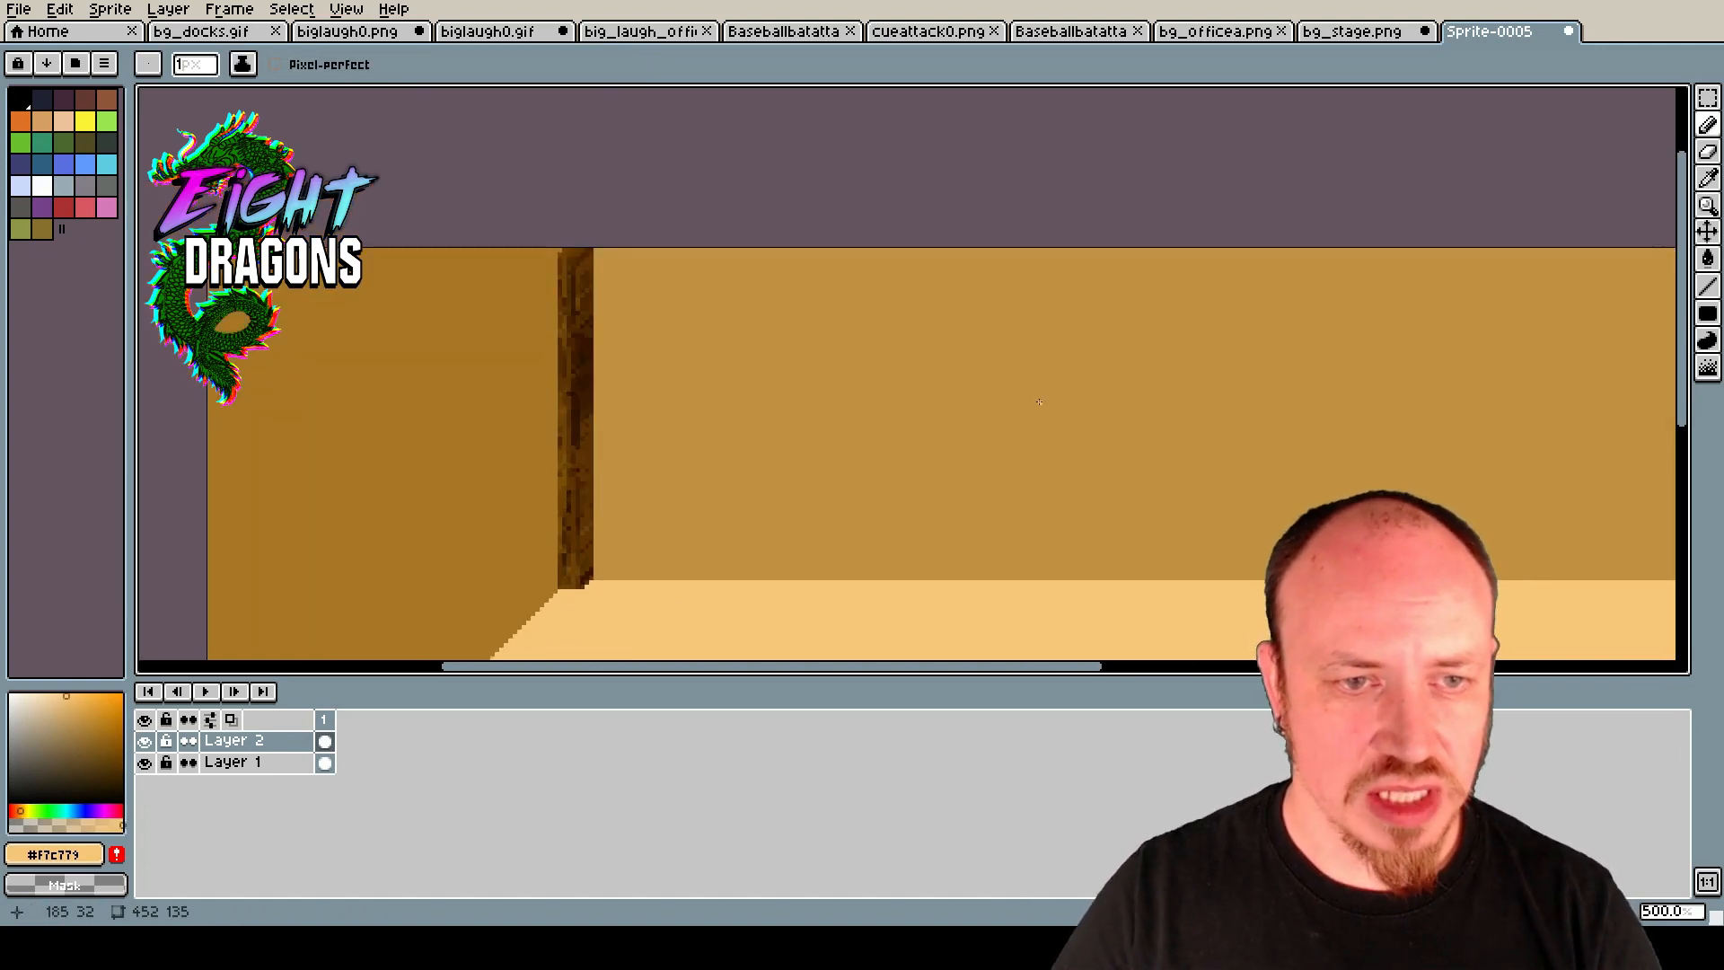
Outline the corner post with a polygonal selection that follows its slanted foot.
click(1707, 97)
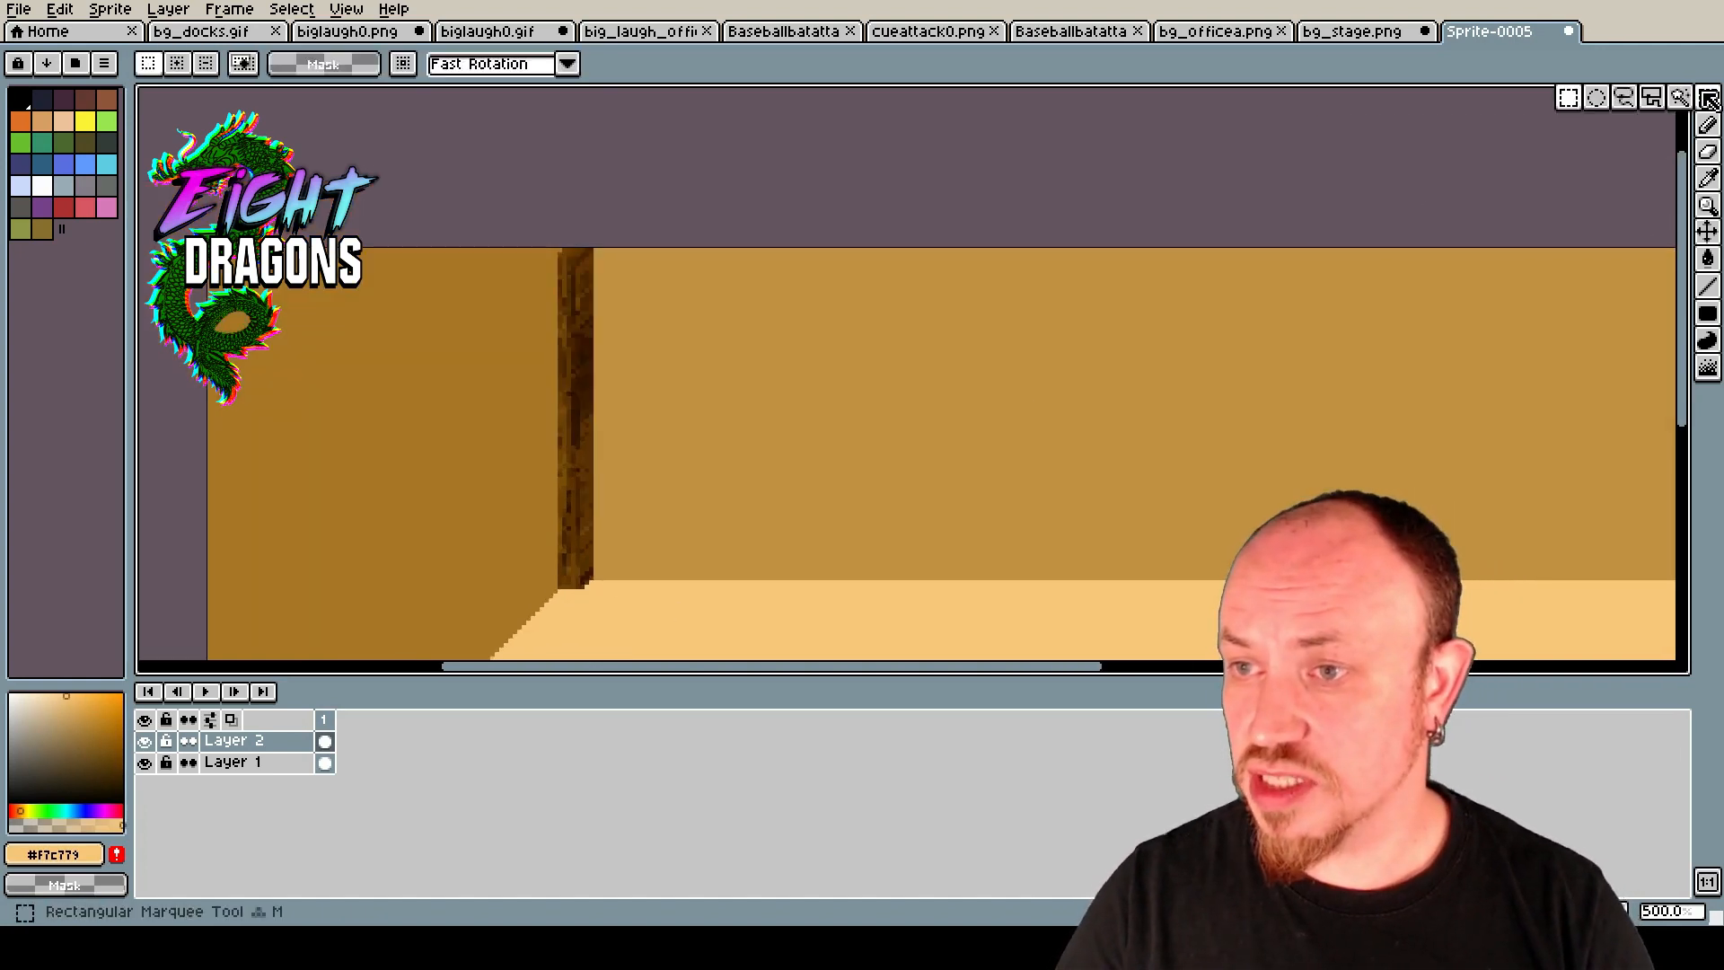
click(1654, 99)
click(559, 584)
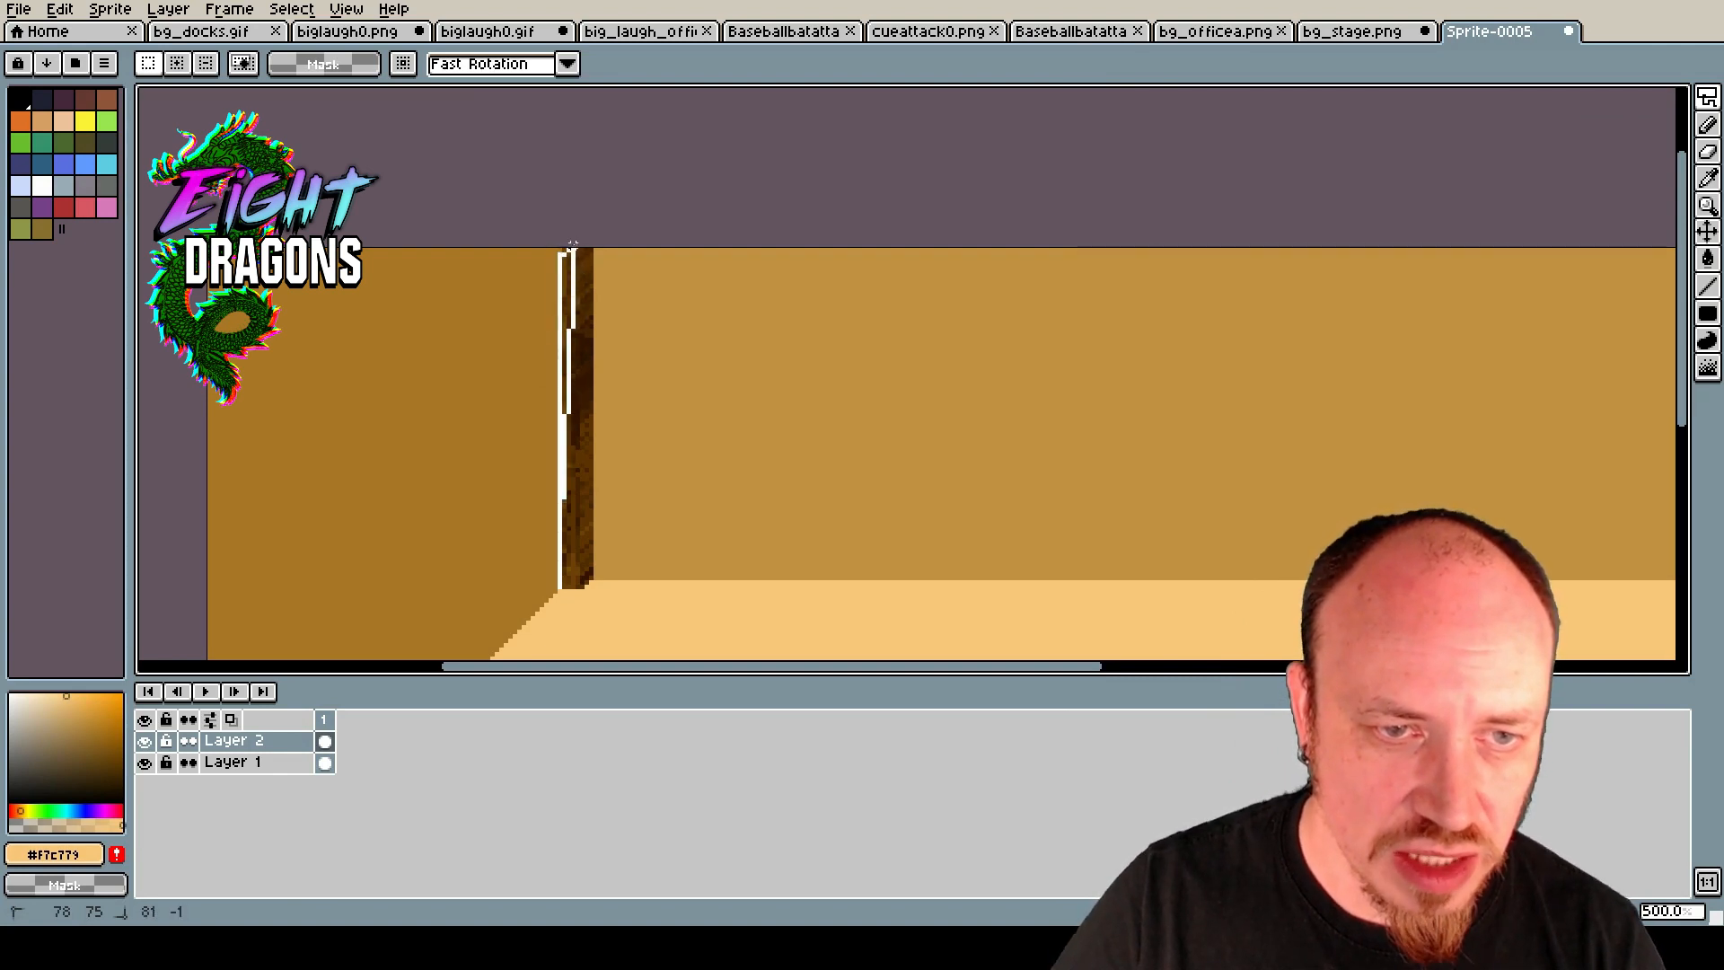
click(592, 240)
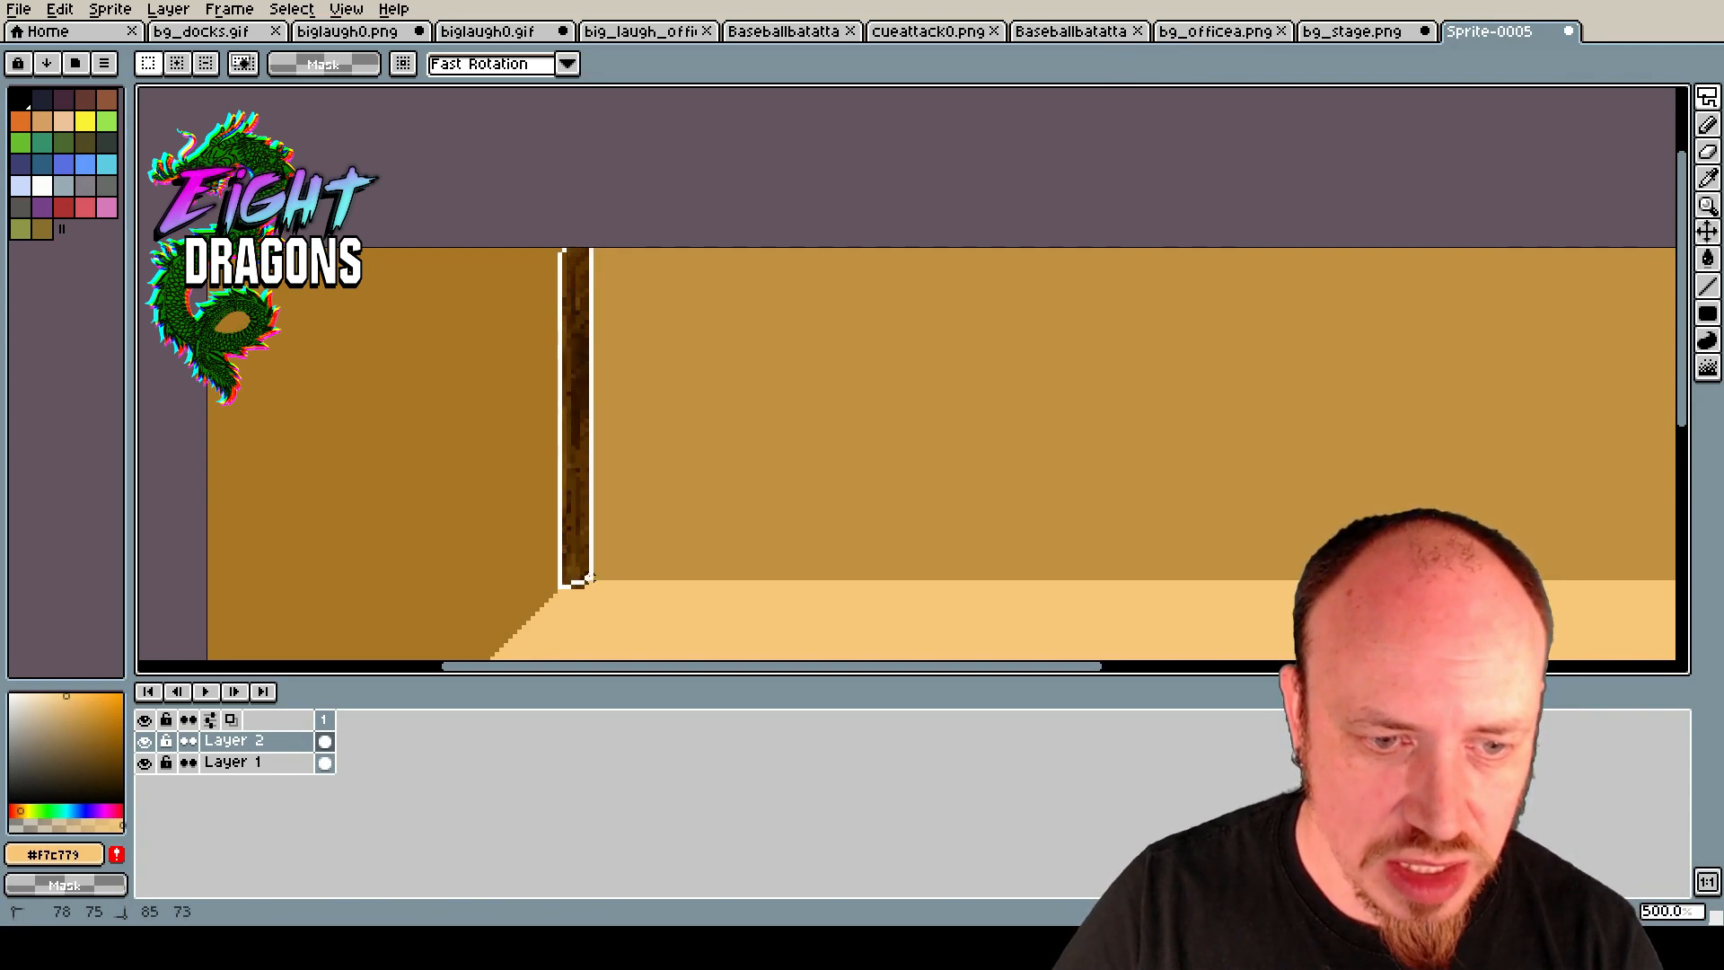
click(582, 584)
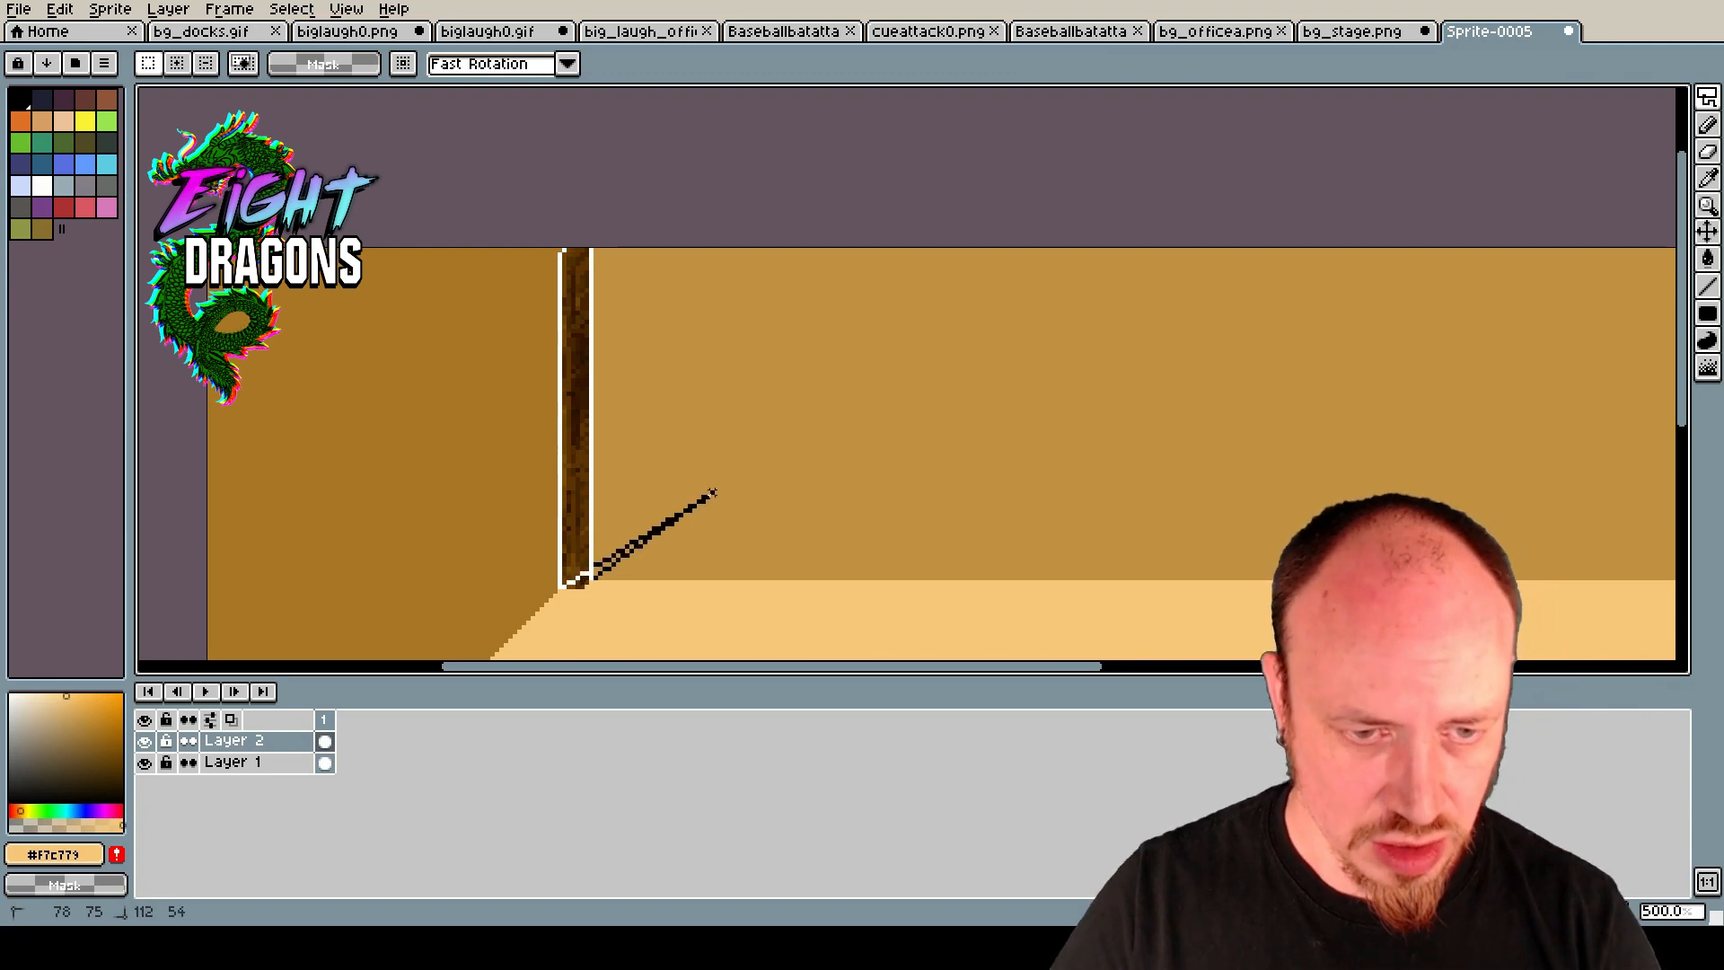
double_click(582, 585)
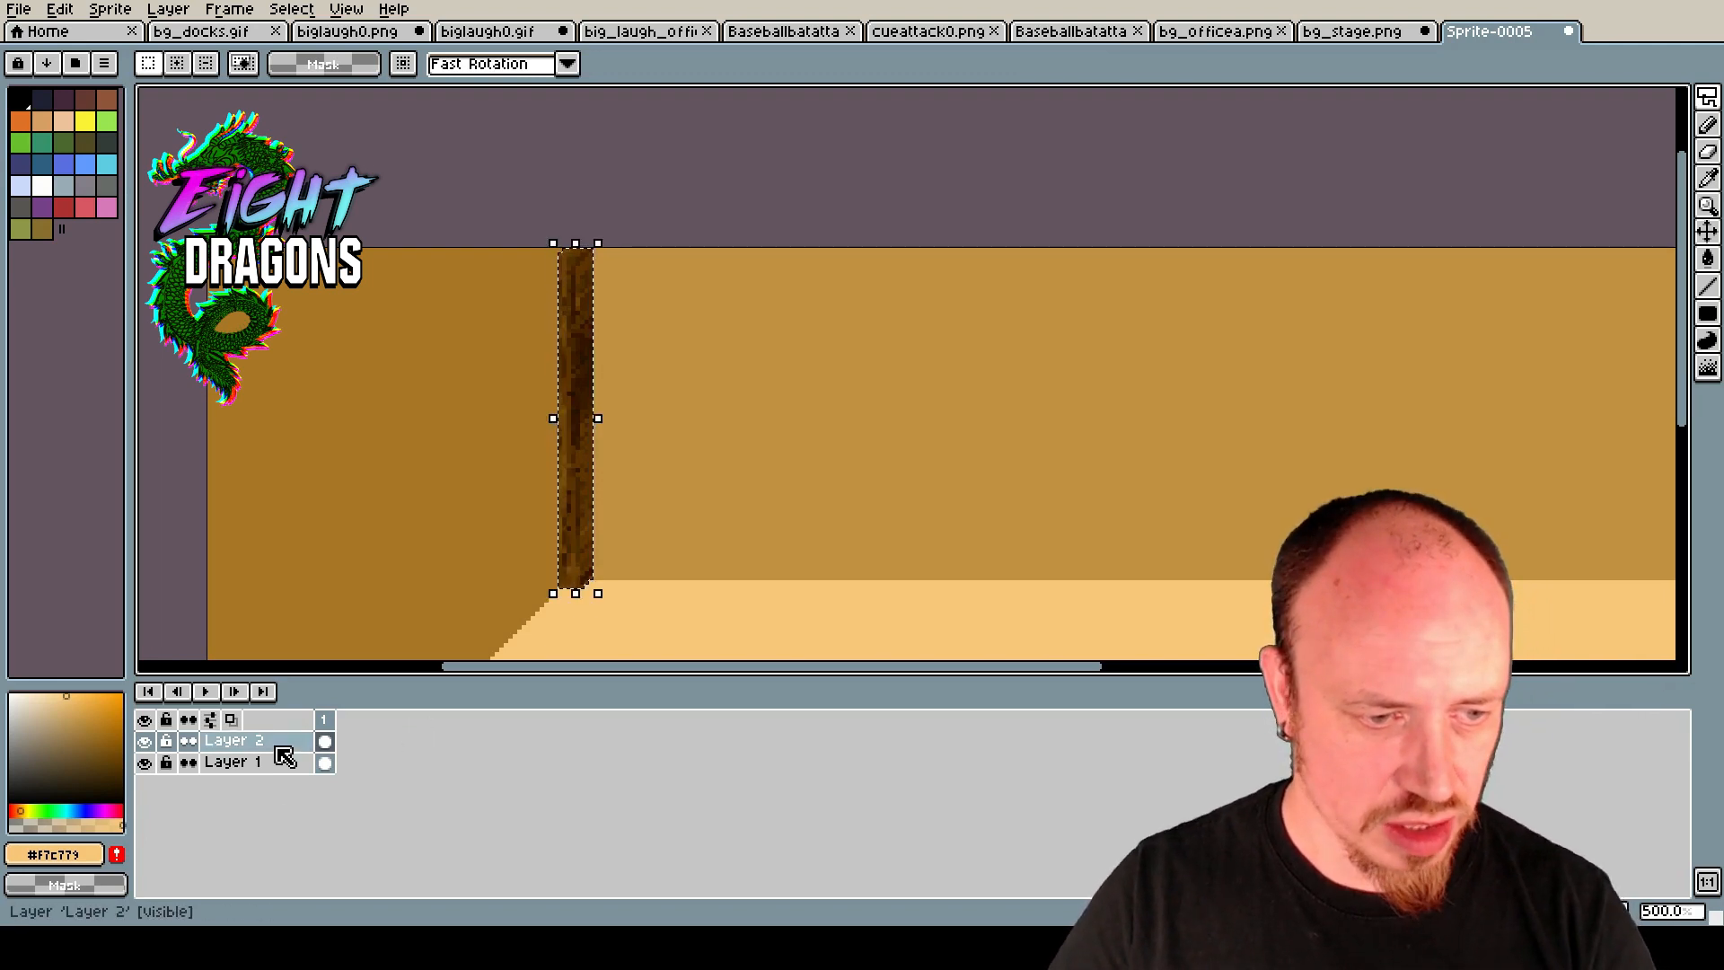
Add a new layer above Layer 2, paste a copy of the selected post onto it and deselect.
click(146, 742)
click(145, 741)
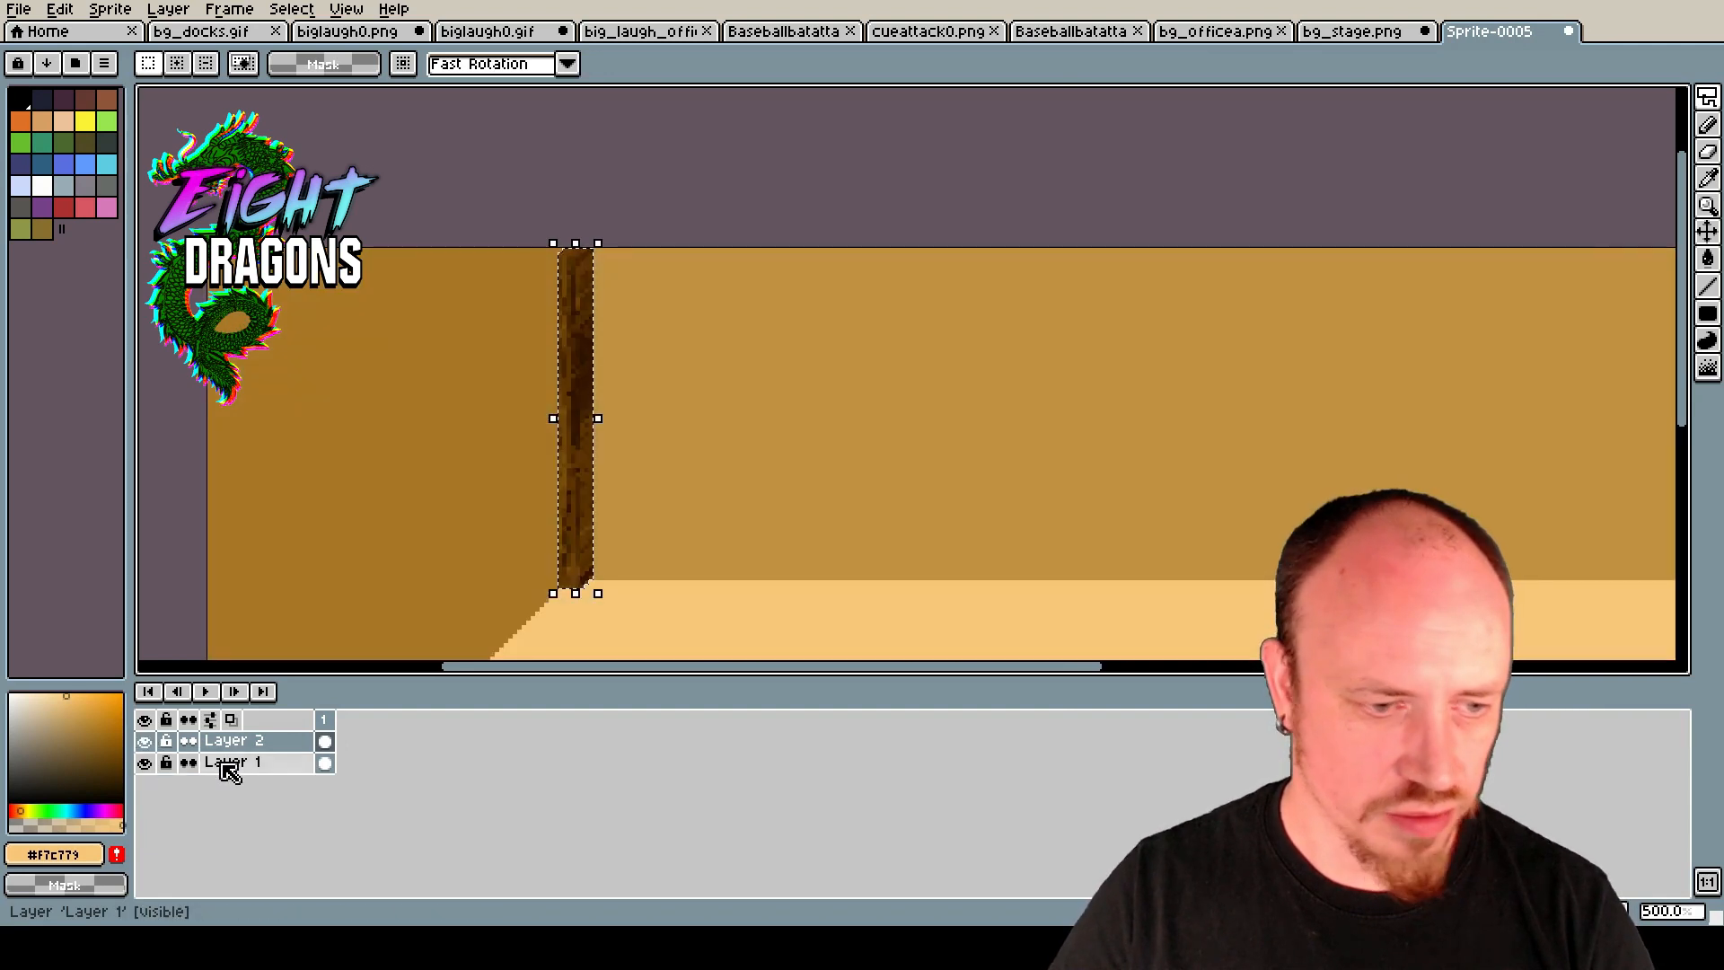
right_click(241, 737)
click(301, 764)
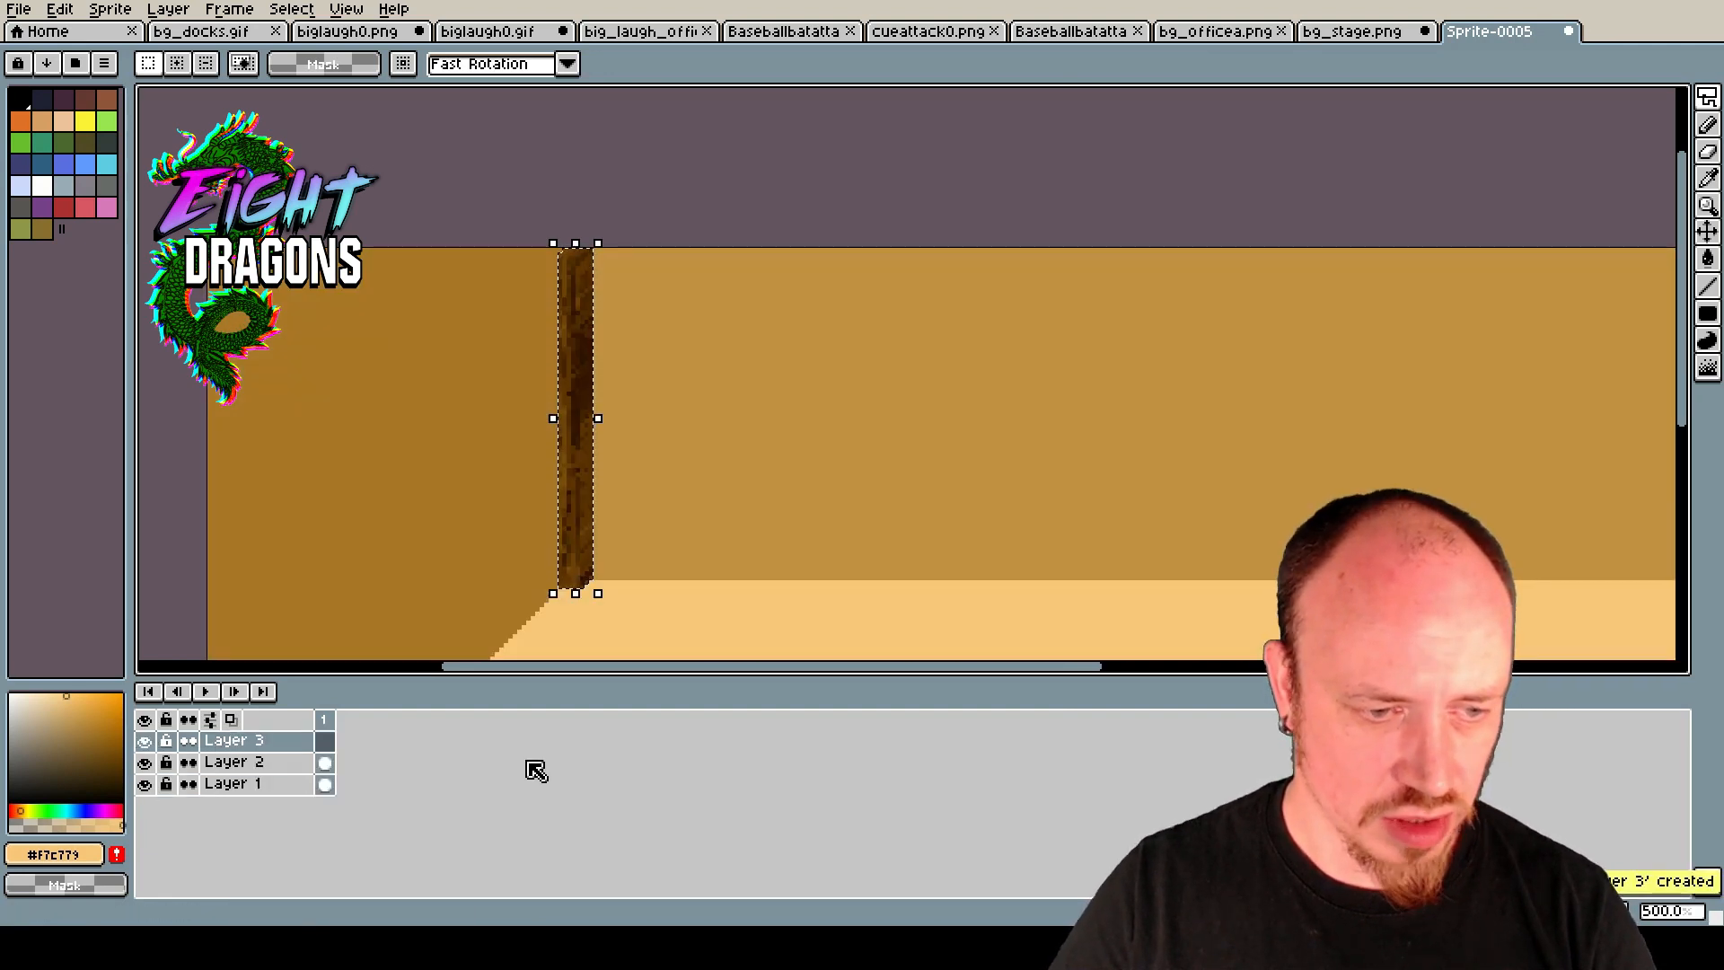
key(ctrl+v)
key(ctrl+d)
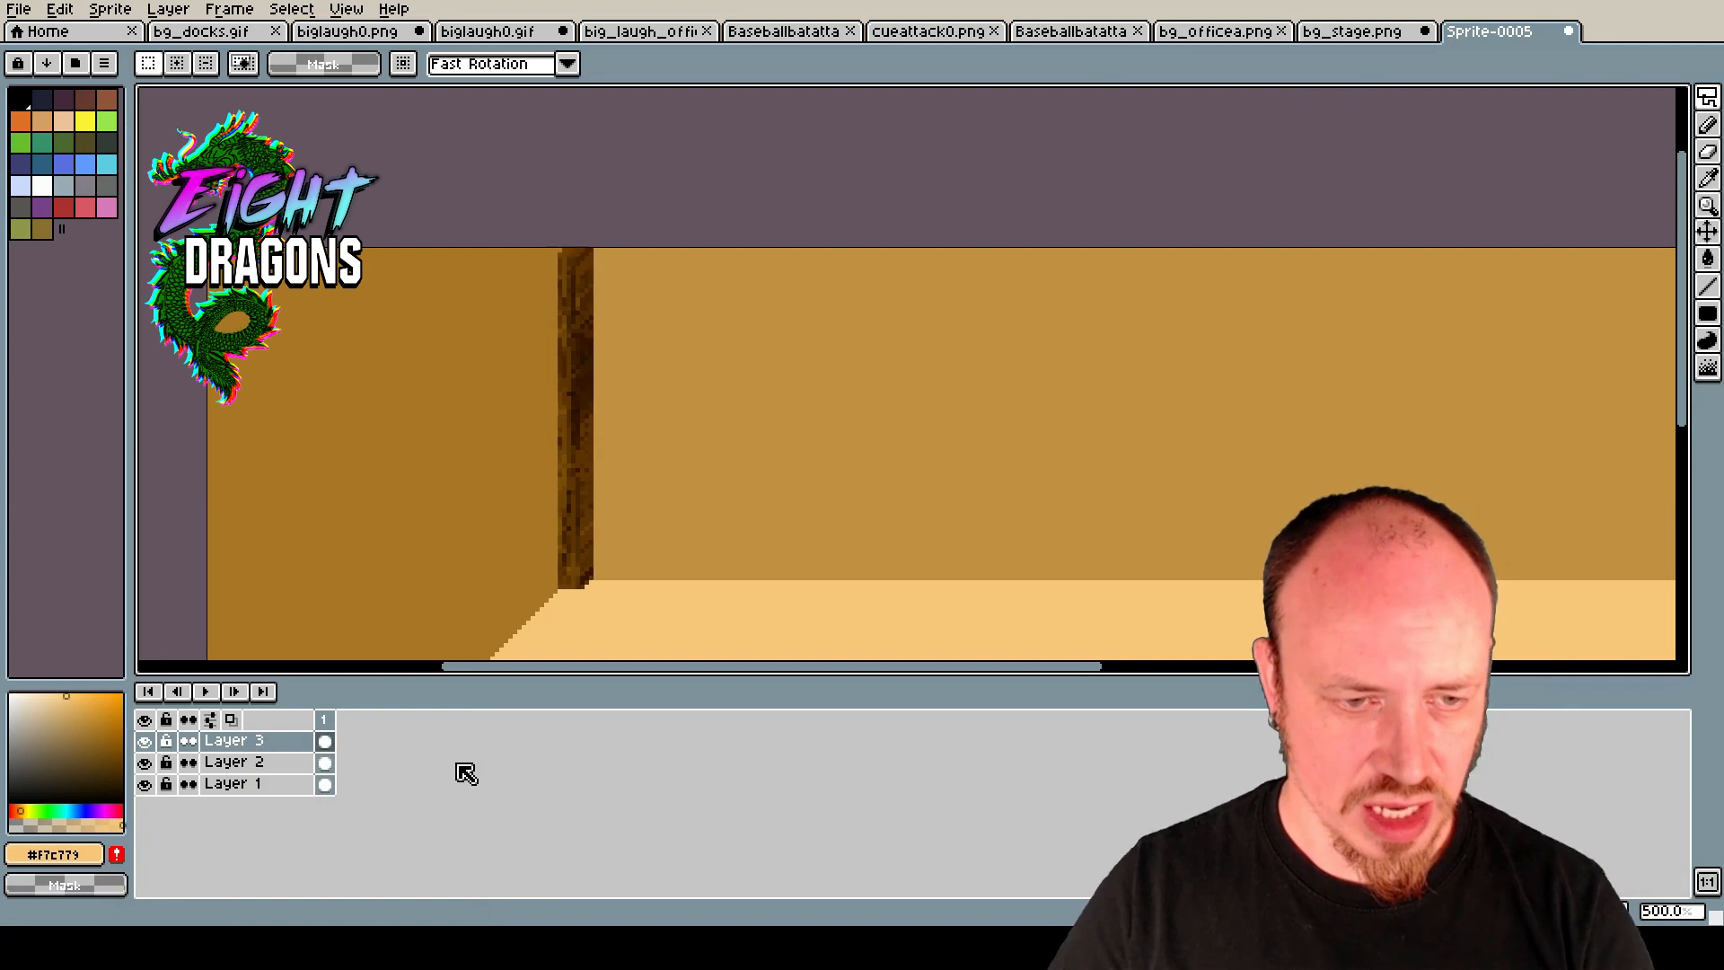
Hide Layer 3 and cover the back-wall side of the post on Layer 2 with a filled rectangle in #c29141.
click(224, 762)
click(148, 742)
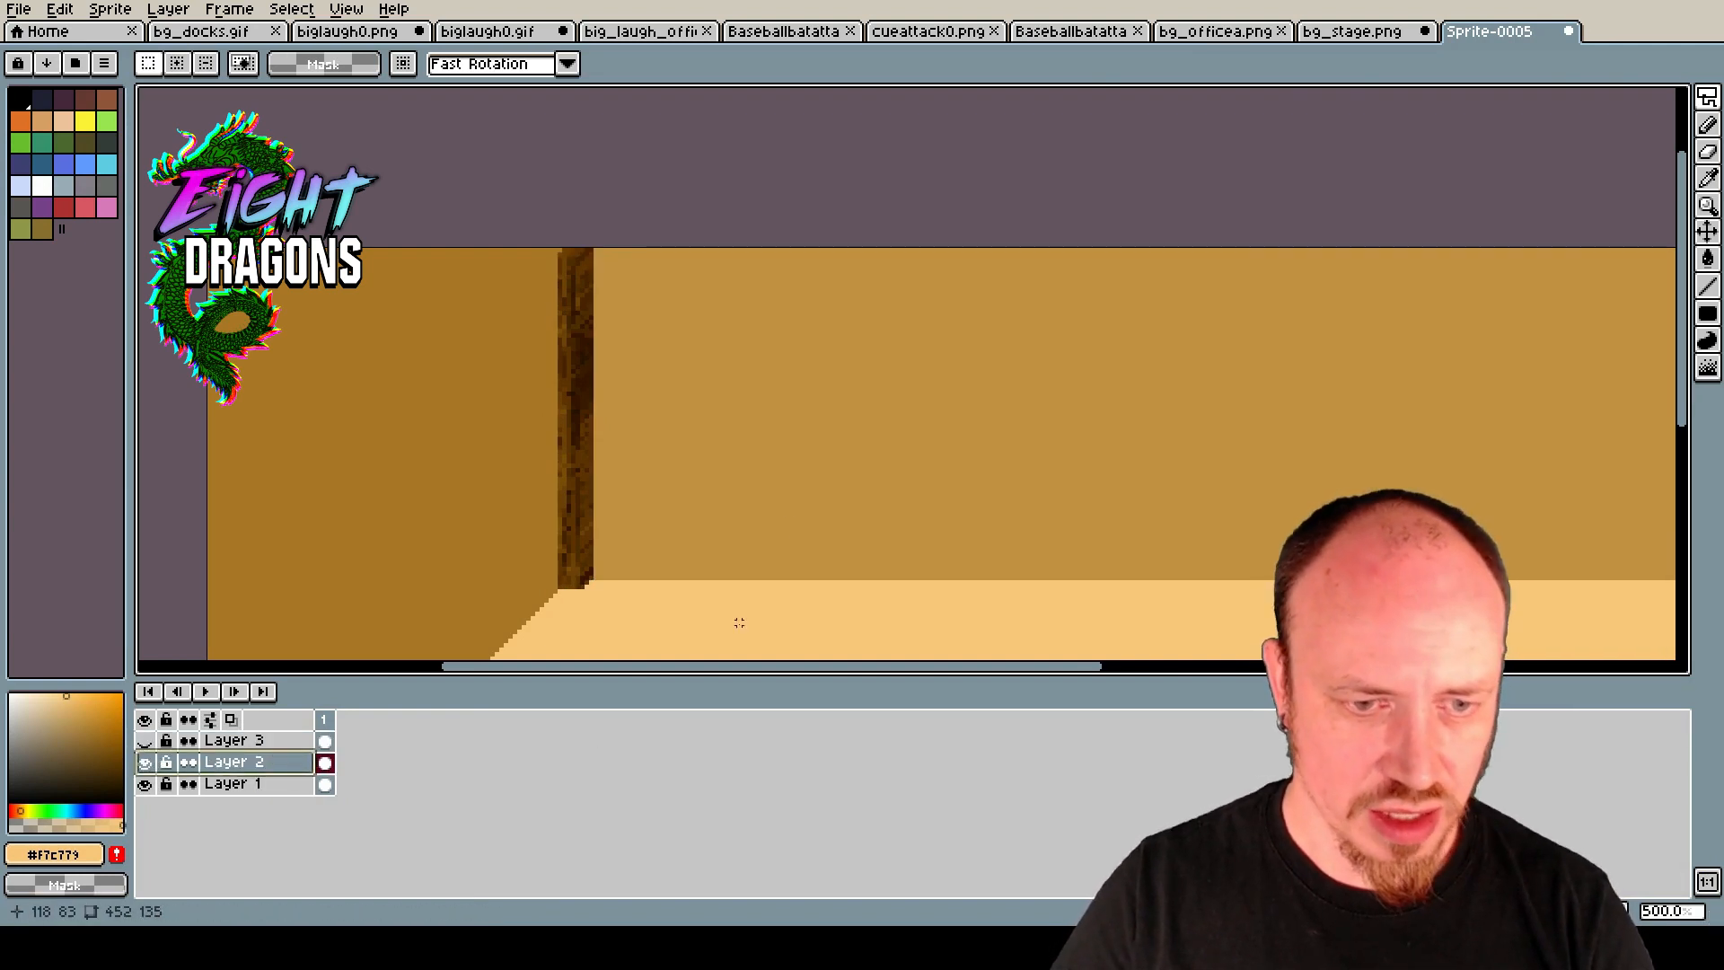
click(1709, 313)
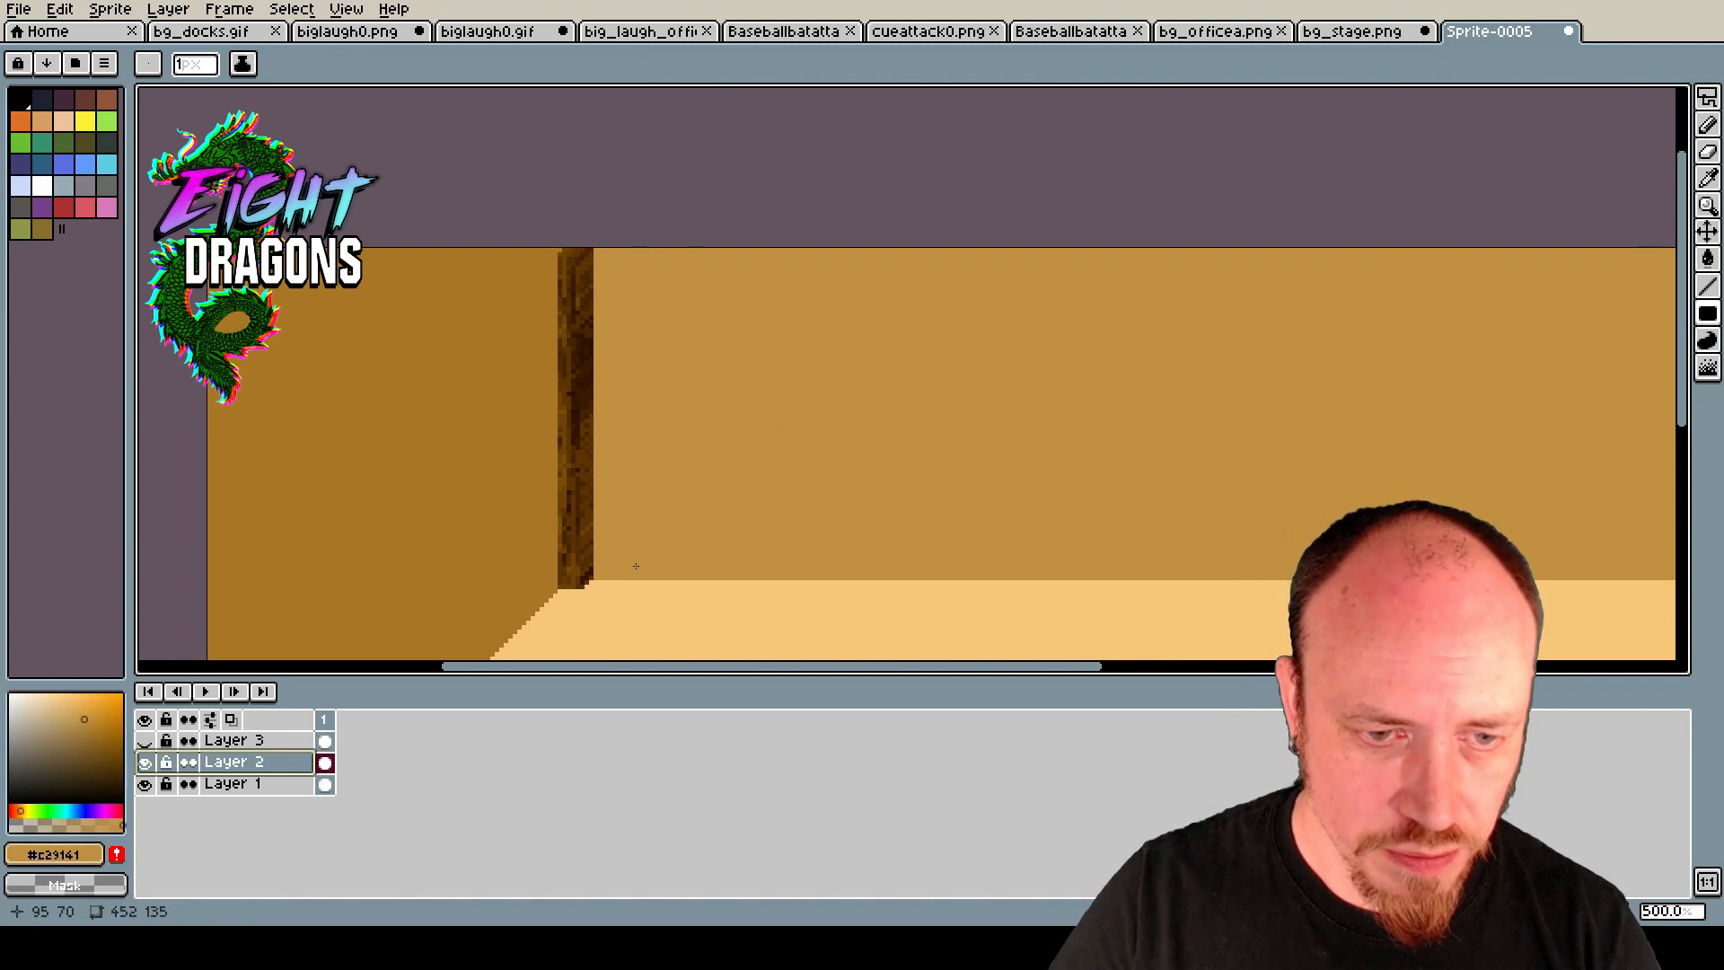
drag(613, 577, 574, 231)
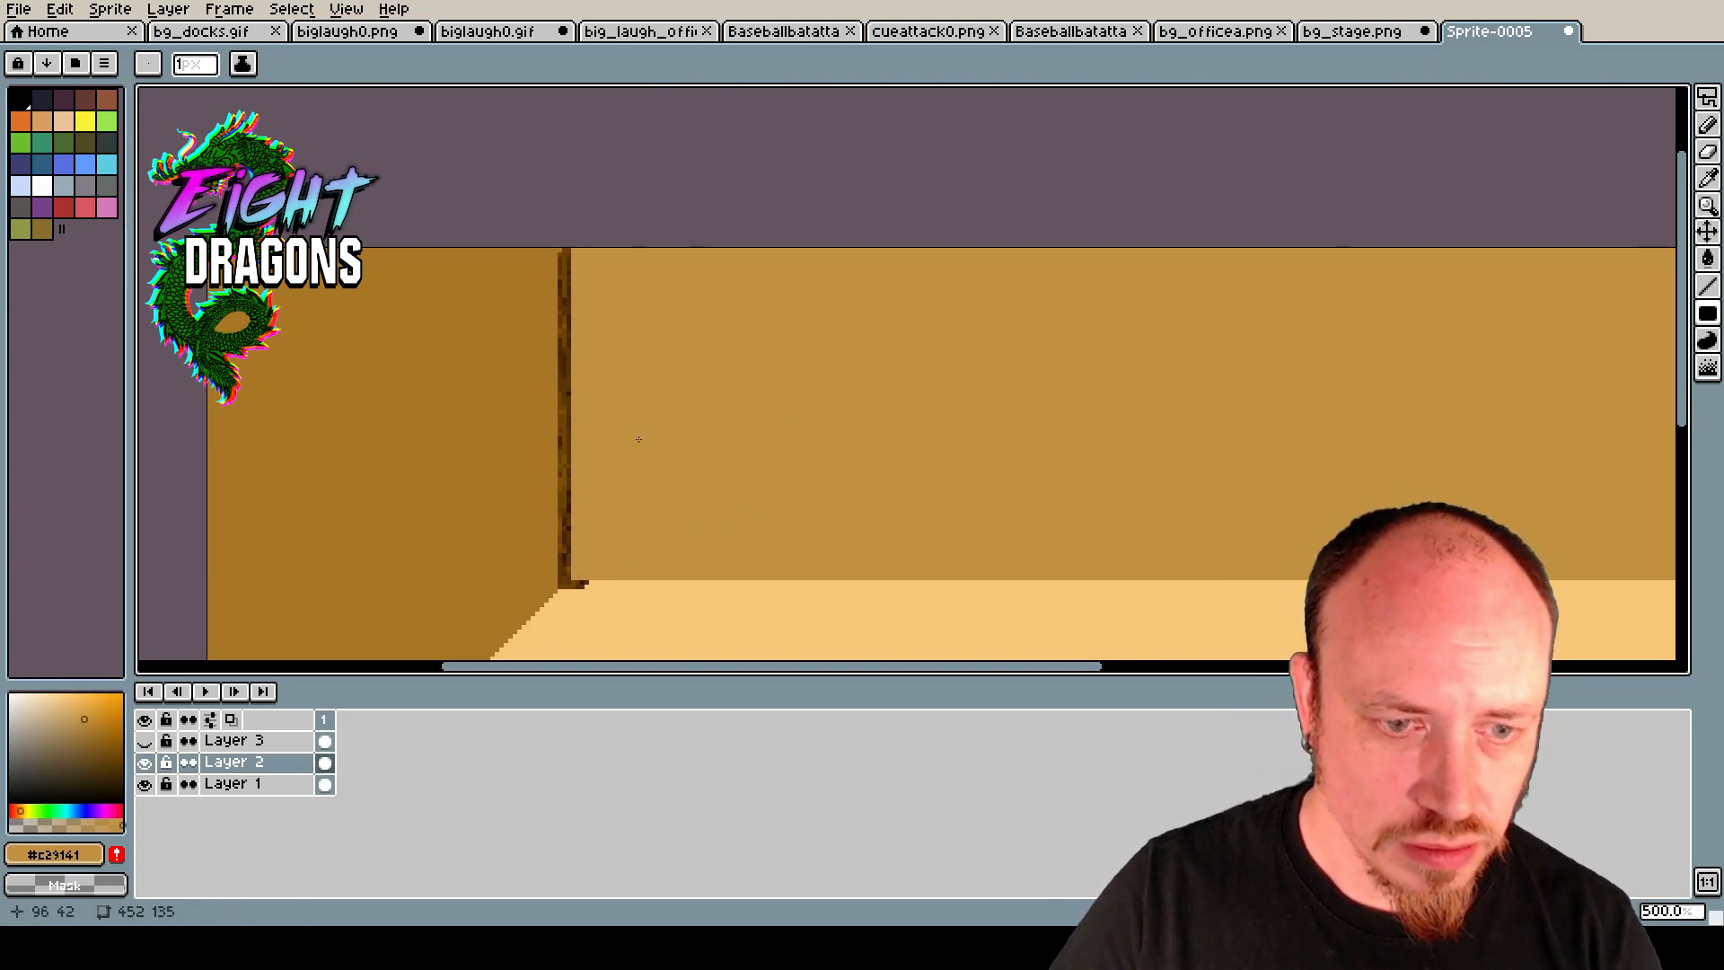
Cover the remaining foot of the post on Layer 2 with filled rectangles in floor colour #f7c779, matching the back wall's floor line.
alt+click(566, 593)
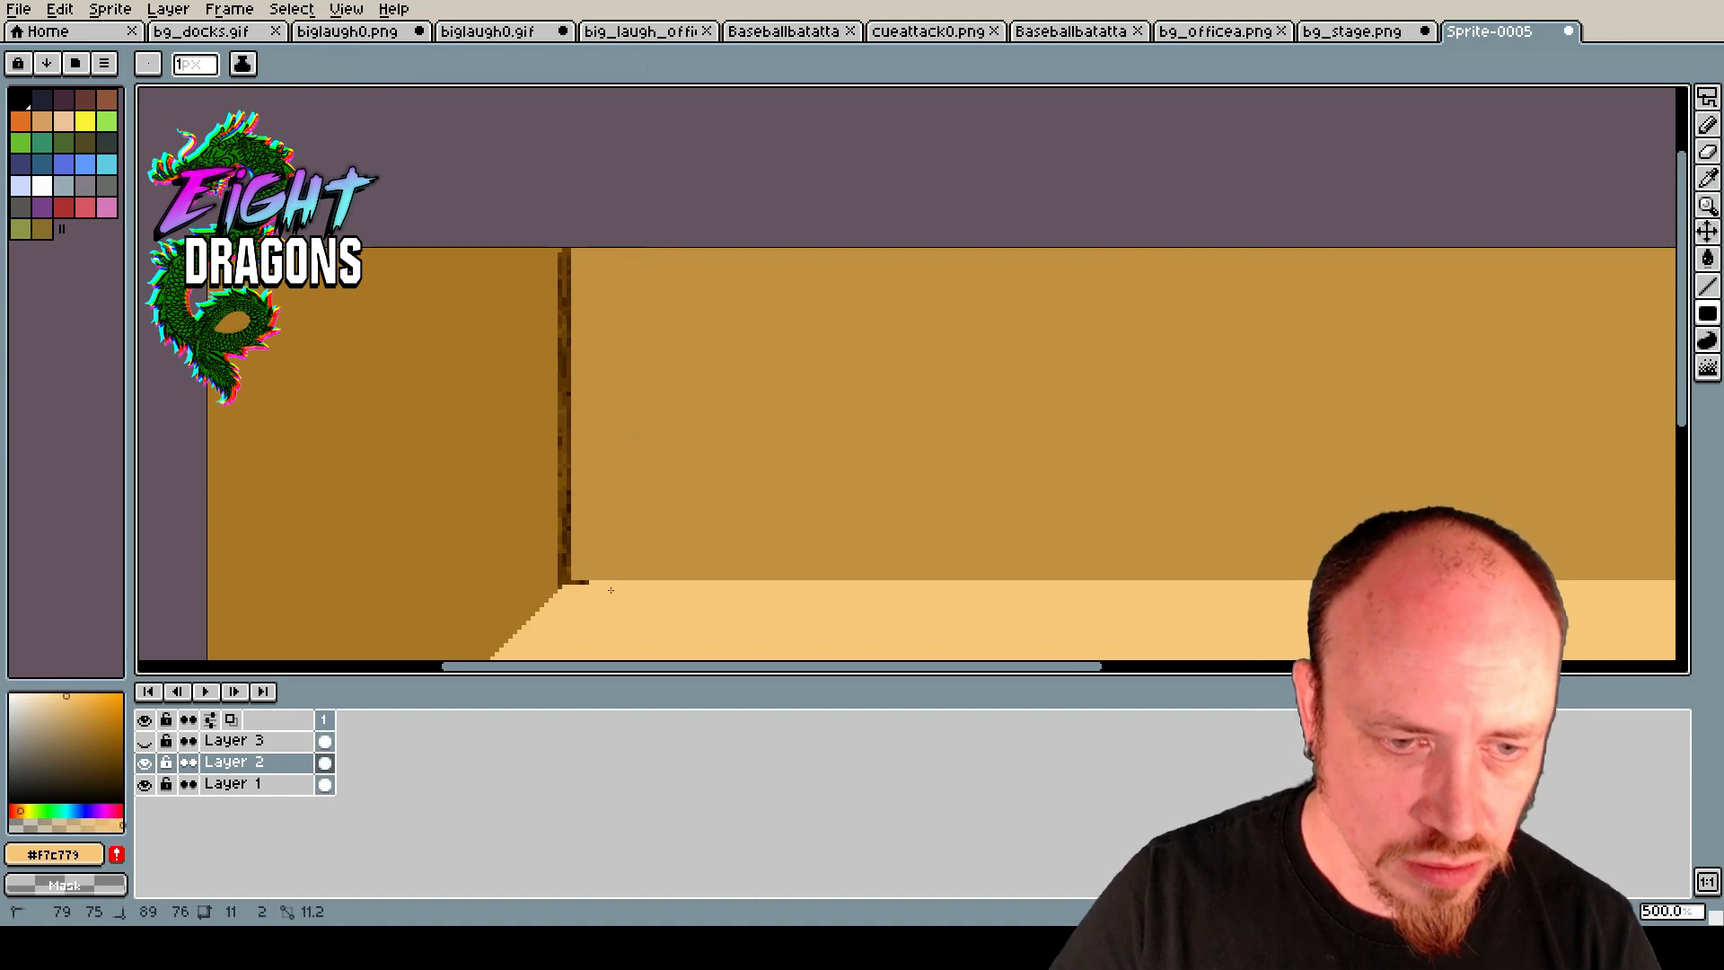
drag(572, 583, 613, 576)
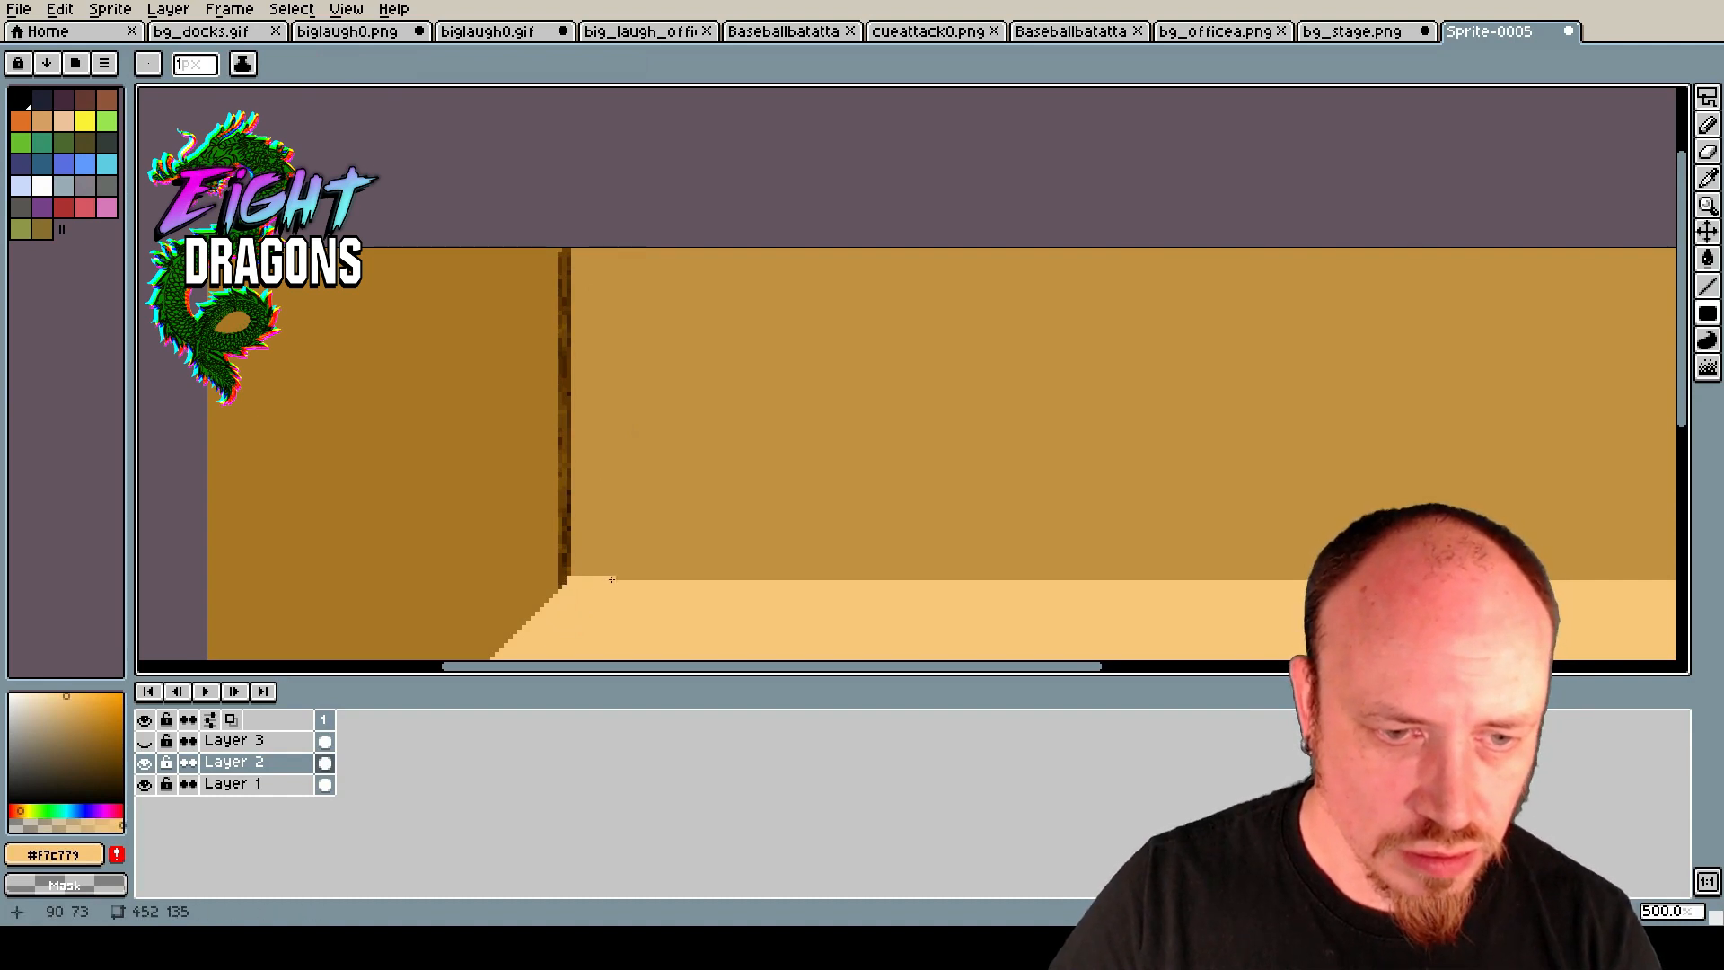
key(v)
key(u)
drag(567, 583, 612, 580)
Cover the rest of the post on Layer 2 with side-wall colour #a97726 and show Layer 3 again.
alt+click(559, 250)
drag(532, 227, 565, 577)
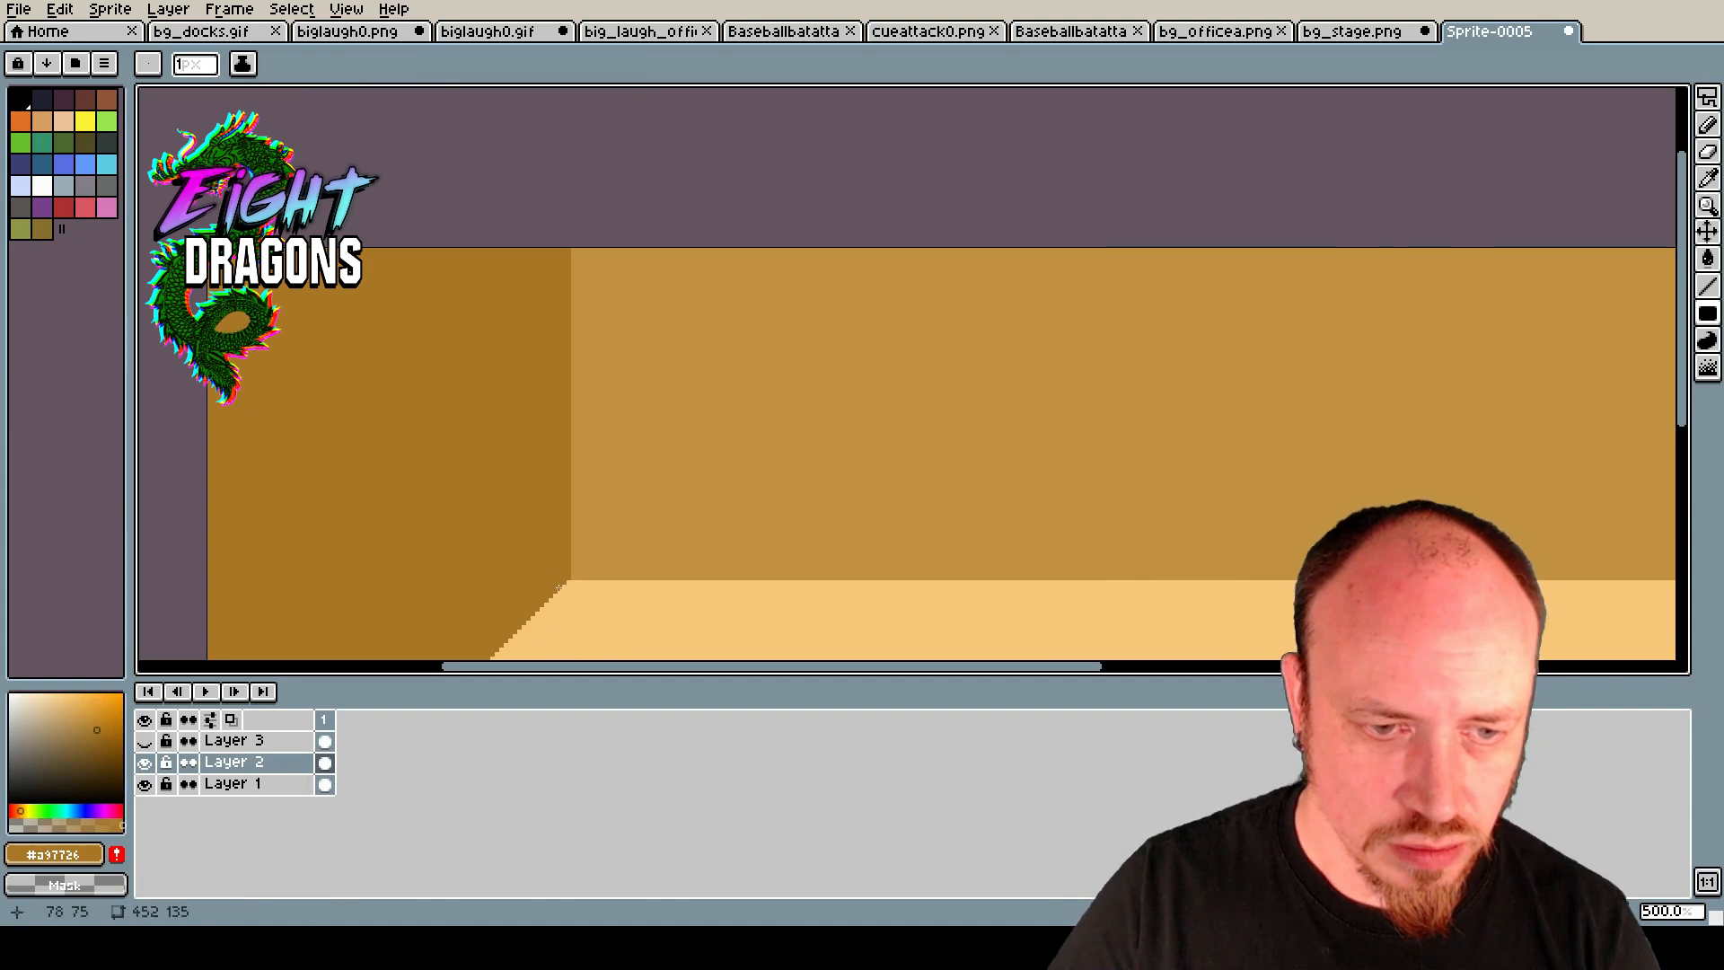
click(144, 740)
scroll(795, 481, down, 2)
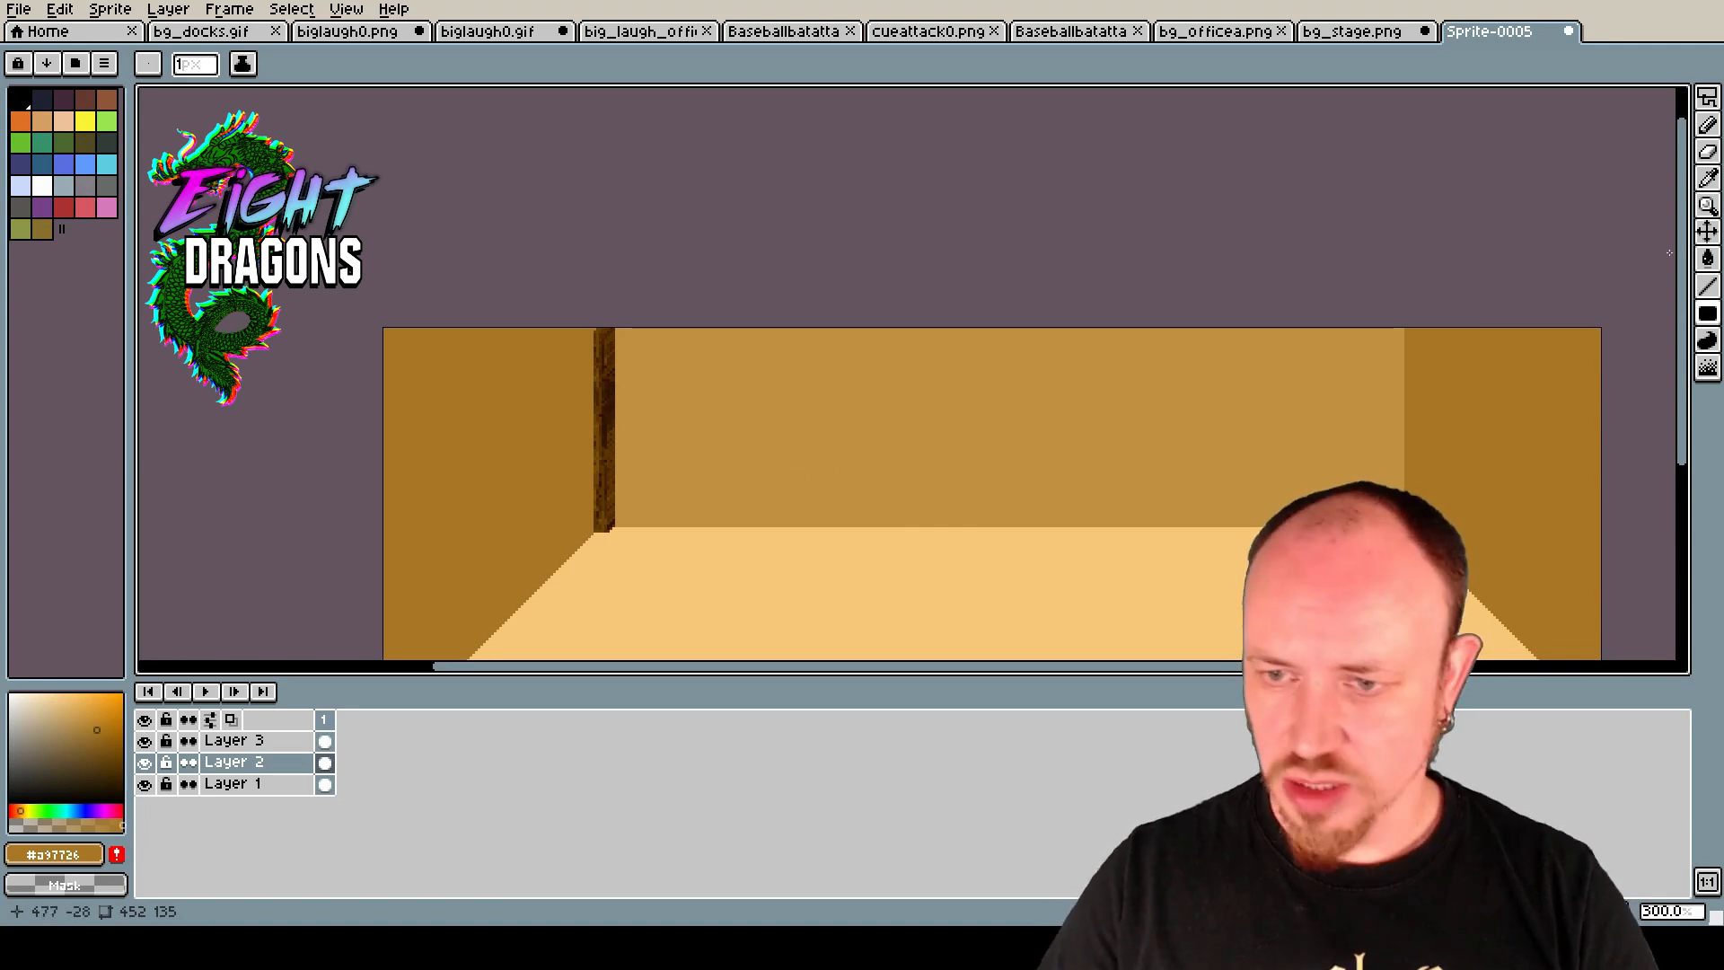
Select a rectangular area of about 36 × 83 px around the left corner post.
click(1707, 97)
drag(552, 327, 651, 552)
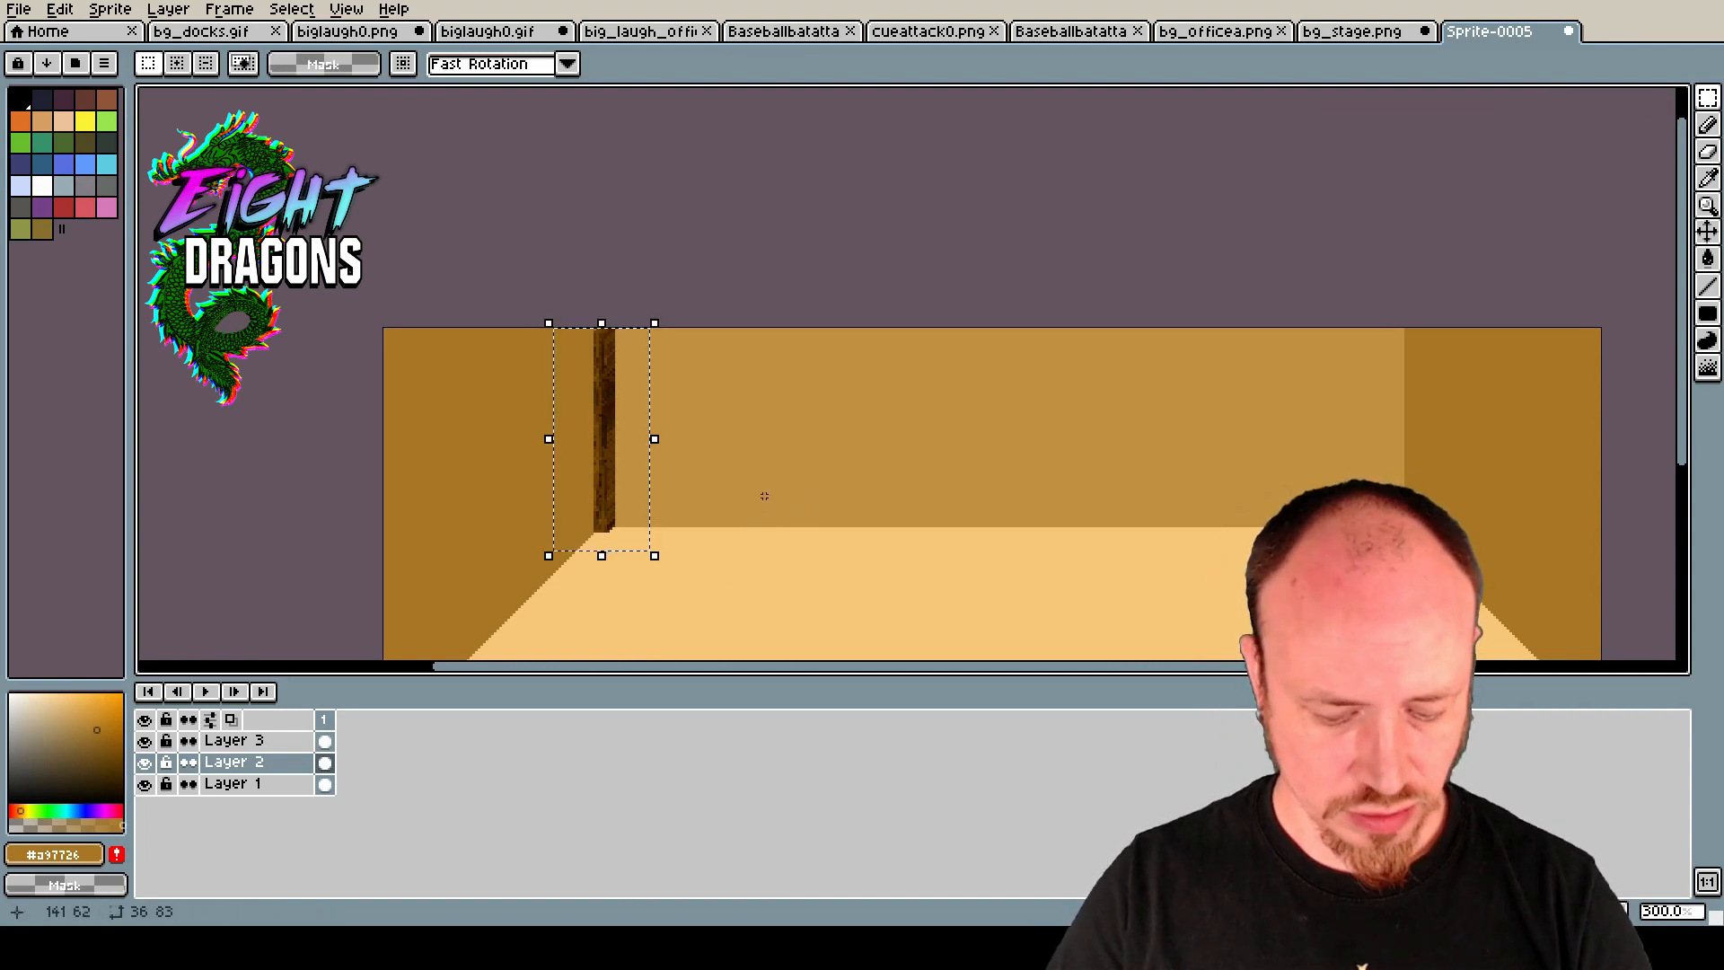
key(ctrl+c)
key(ctrl+v)
click(60, 9)
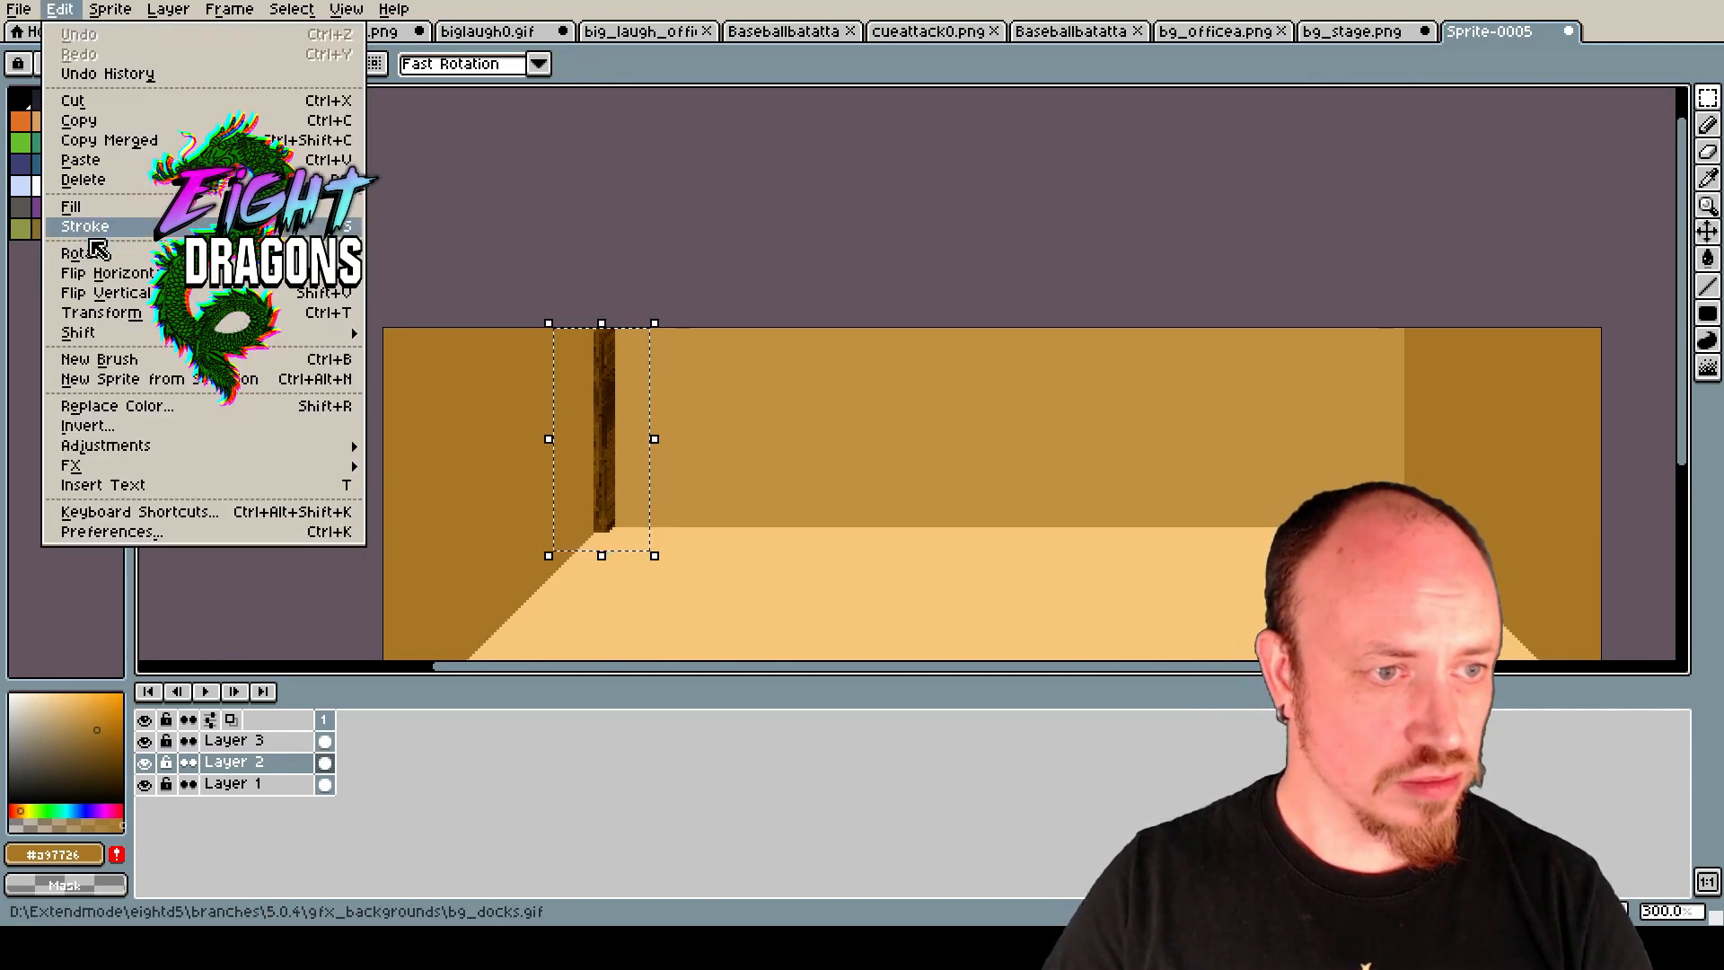
click(100, 275)
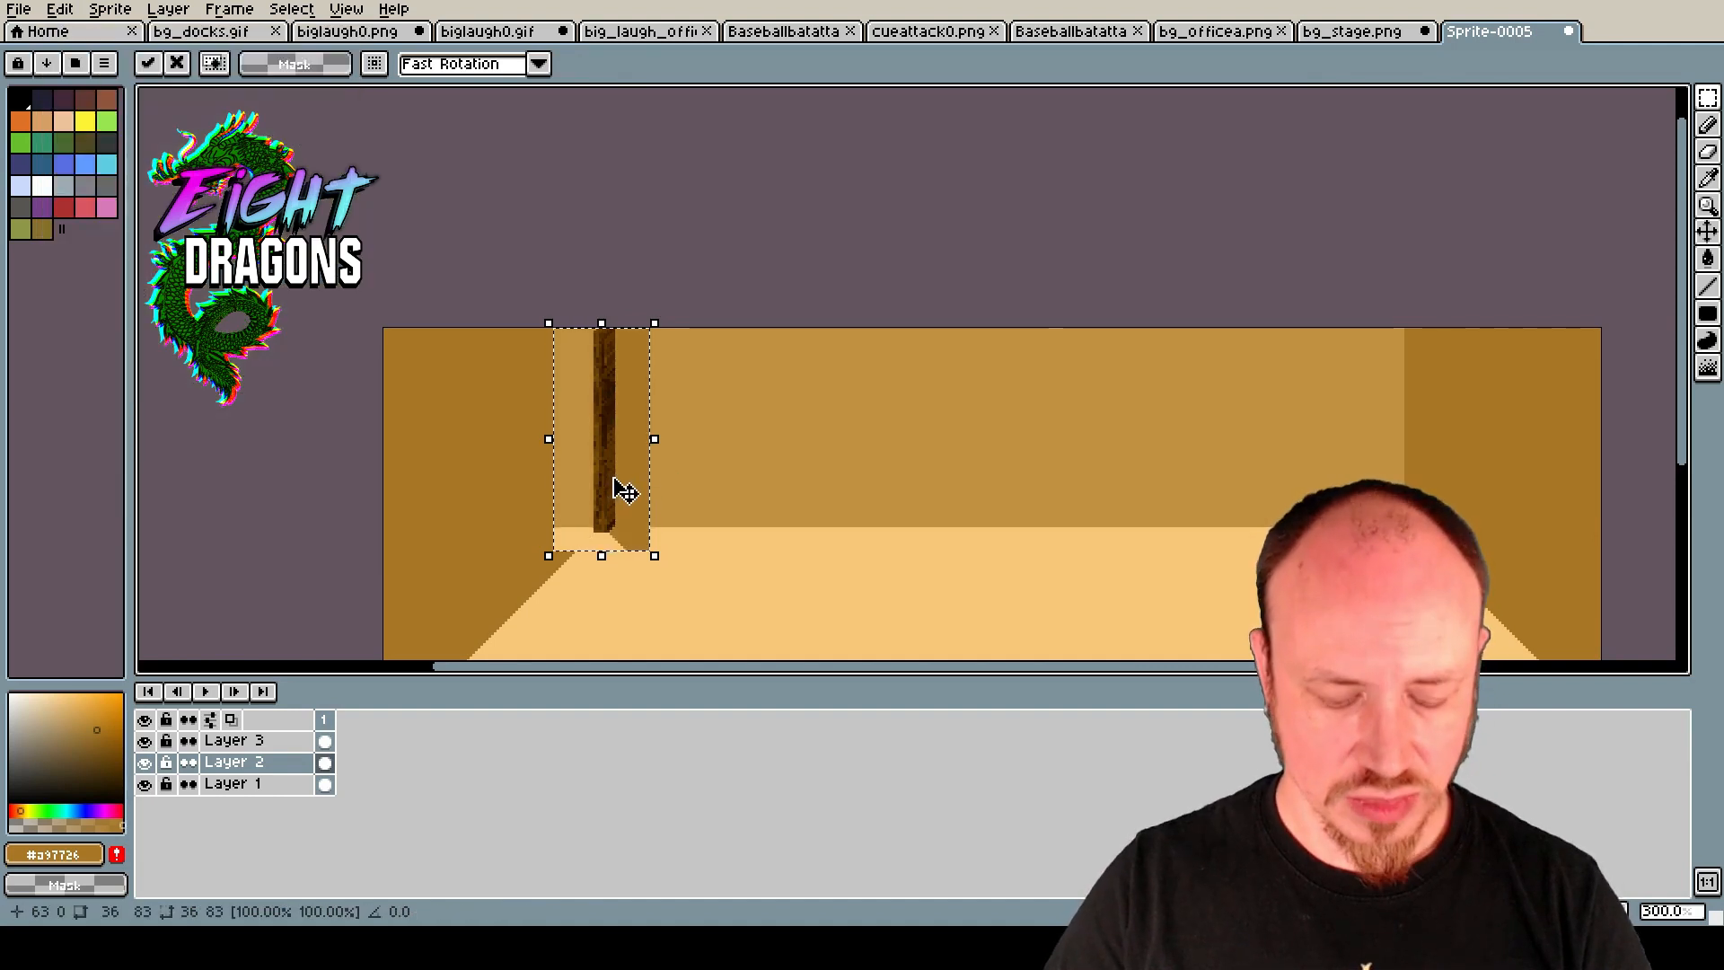
key(Return)
Duplicate Layer 3, flip the selected post horizontally on the duplicate and move it to the opposite back corner, deselecting it once placed.
click(300, 742)
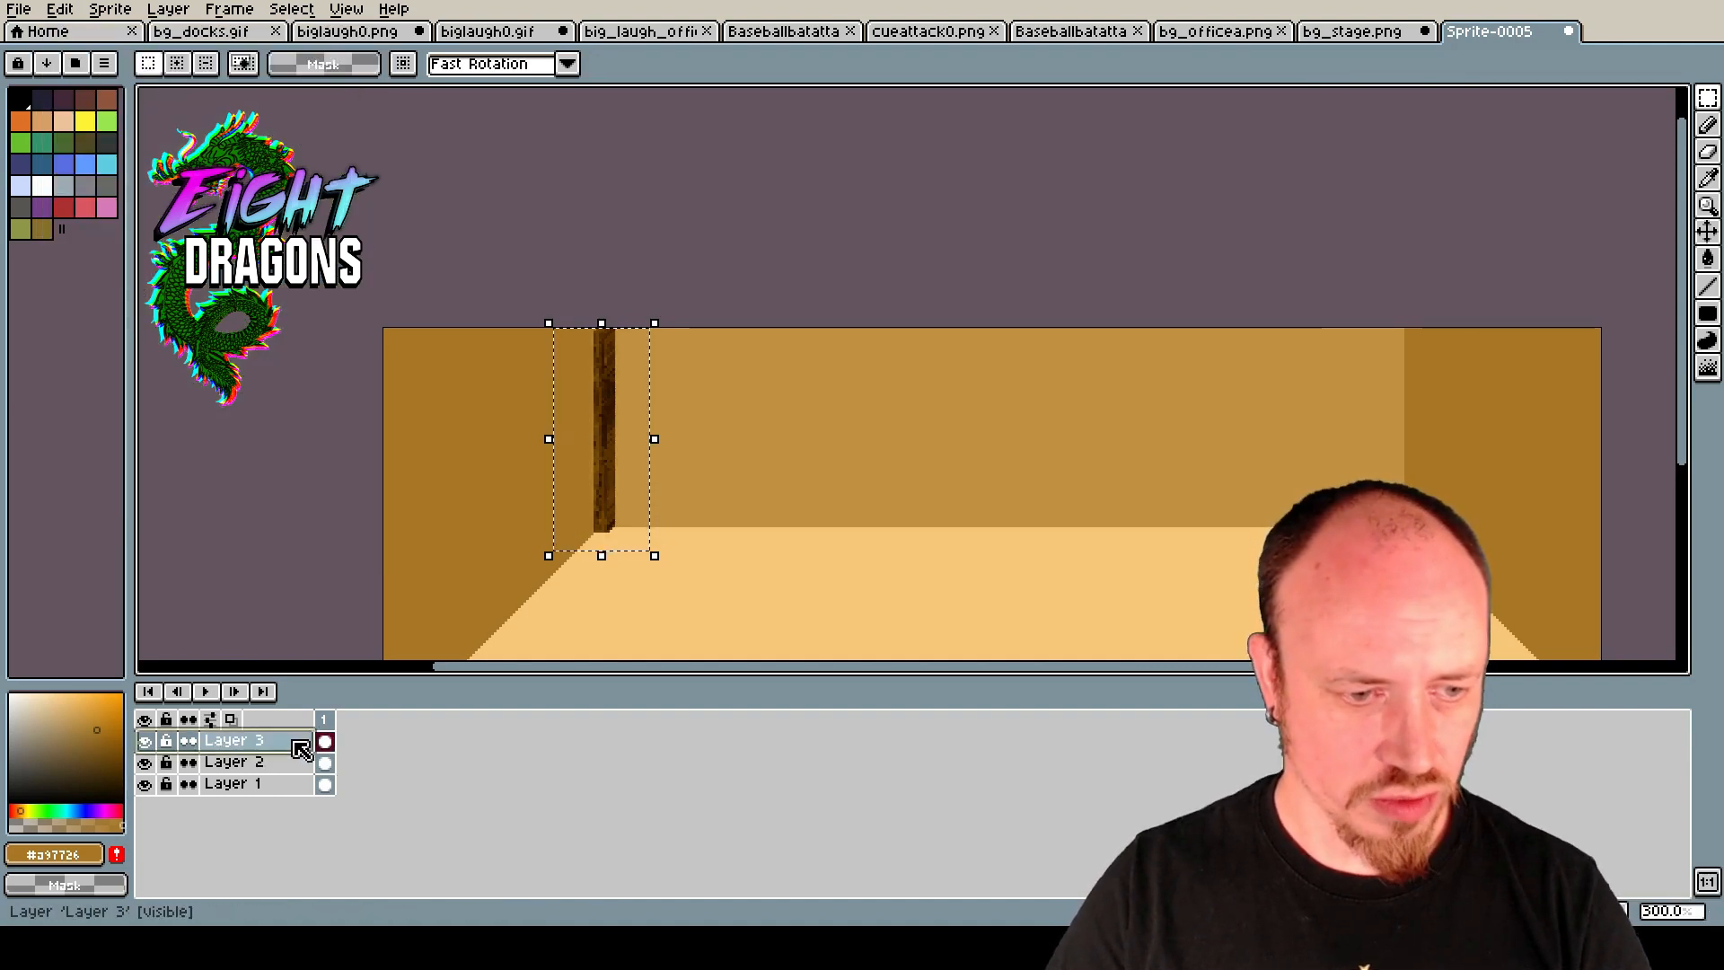
key(ctrl+j)
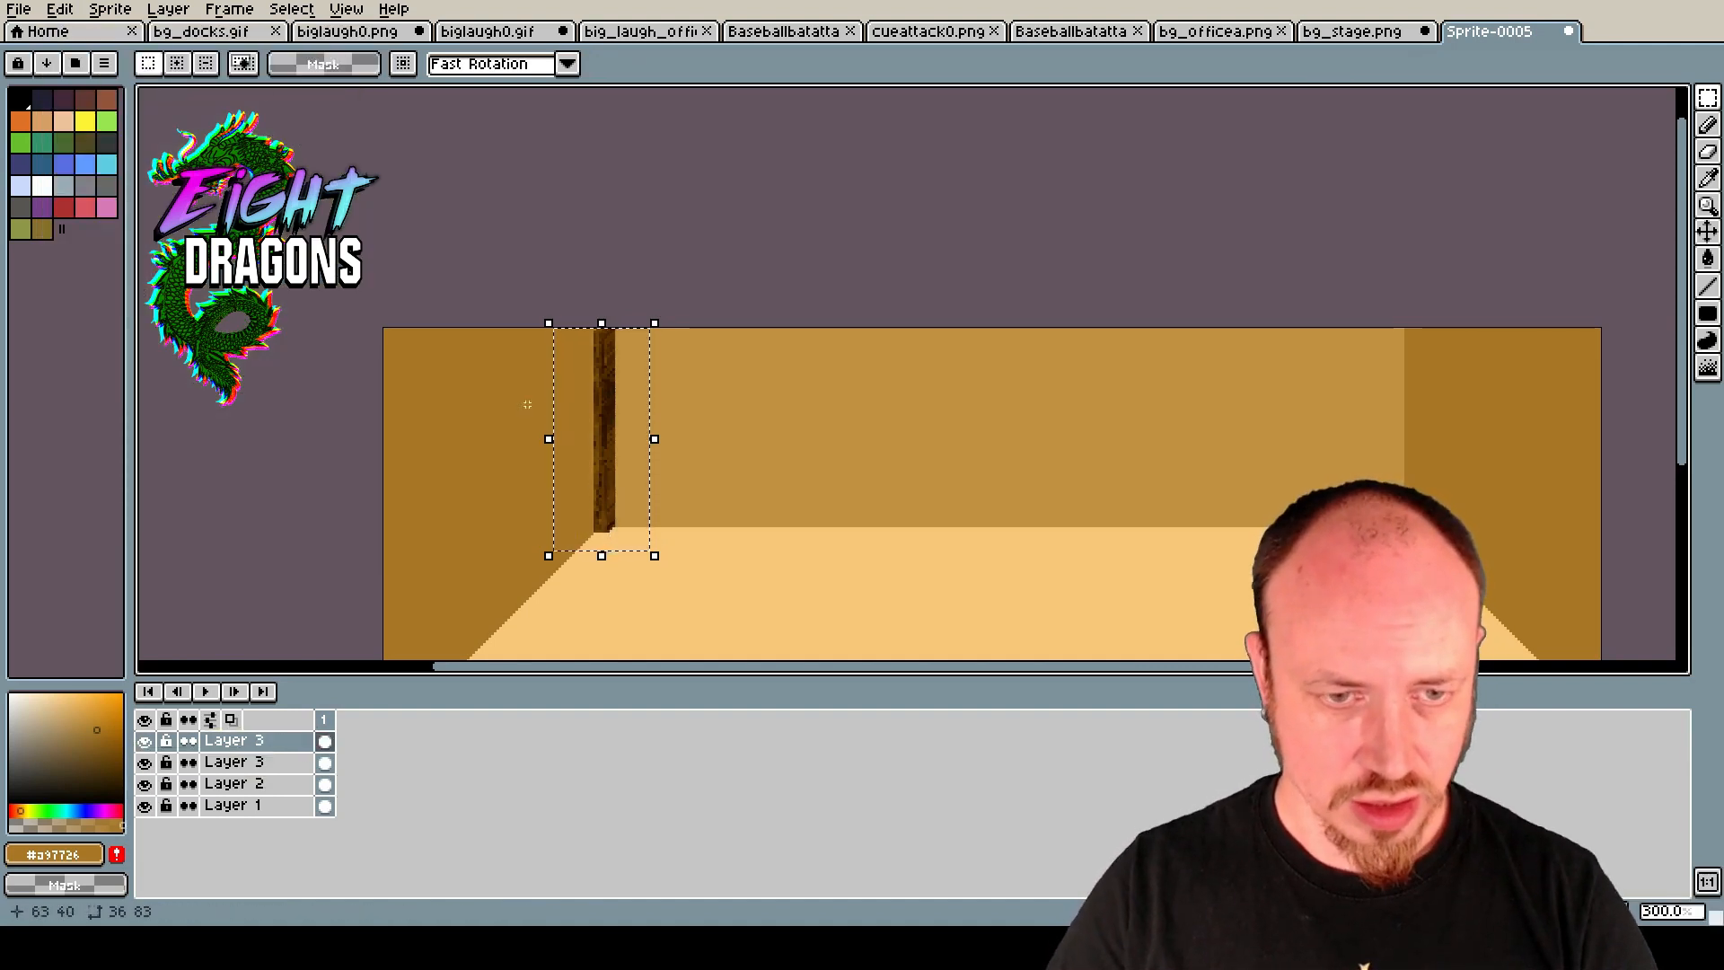
click(21, 9)
mouse_move(56, 11)
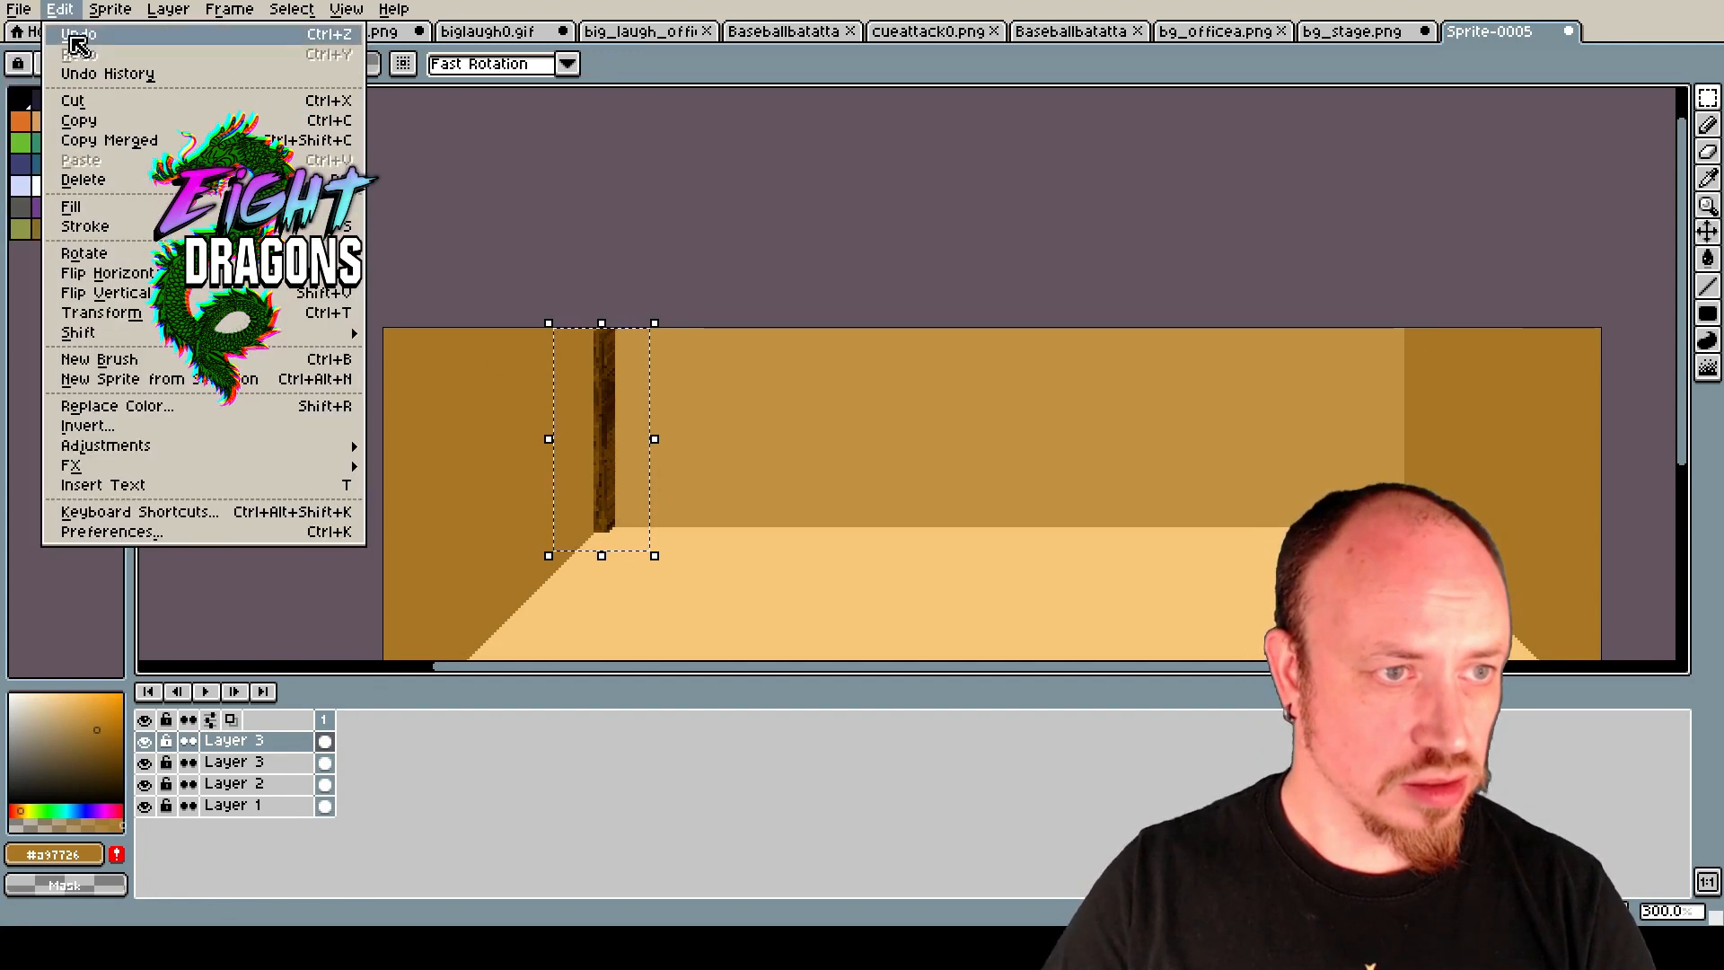
click(99, 275)
drag(616, 519, 1414, 501)
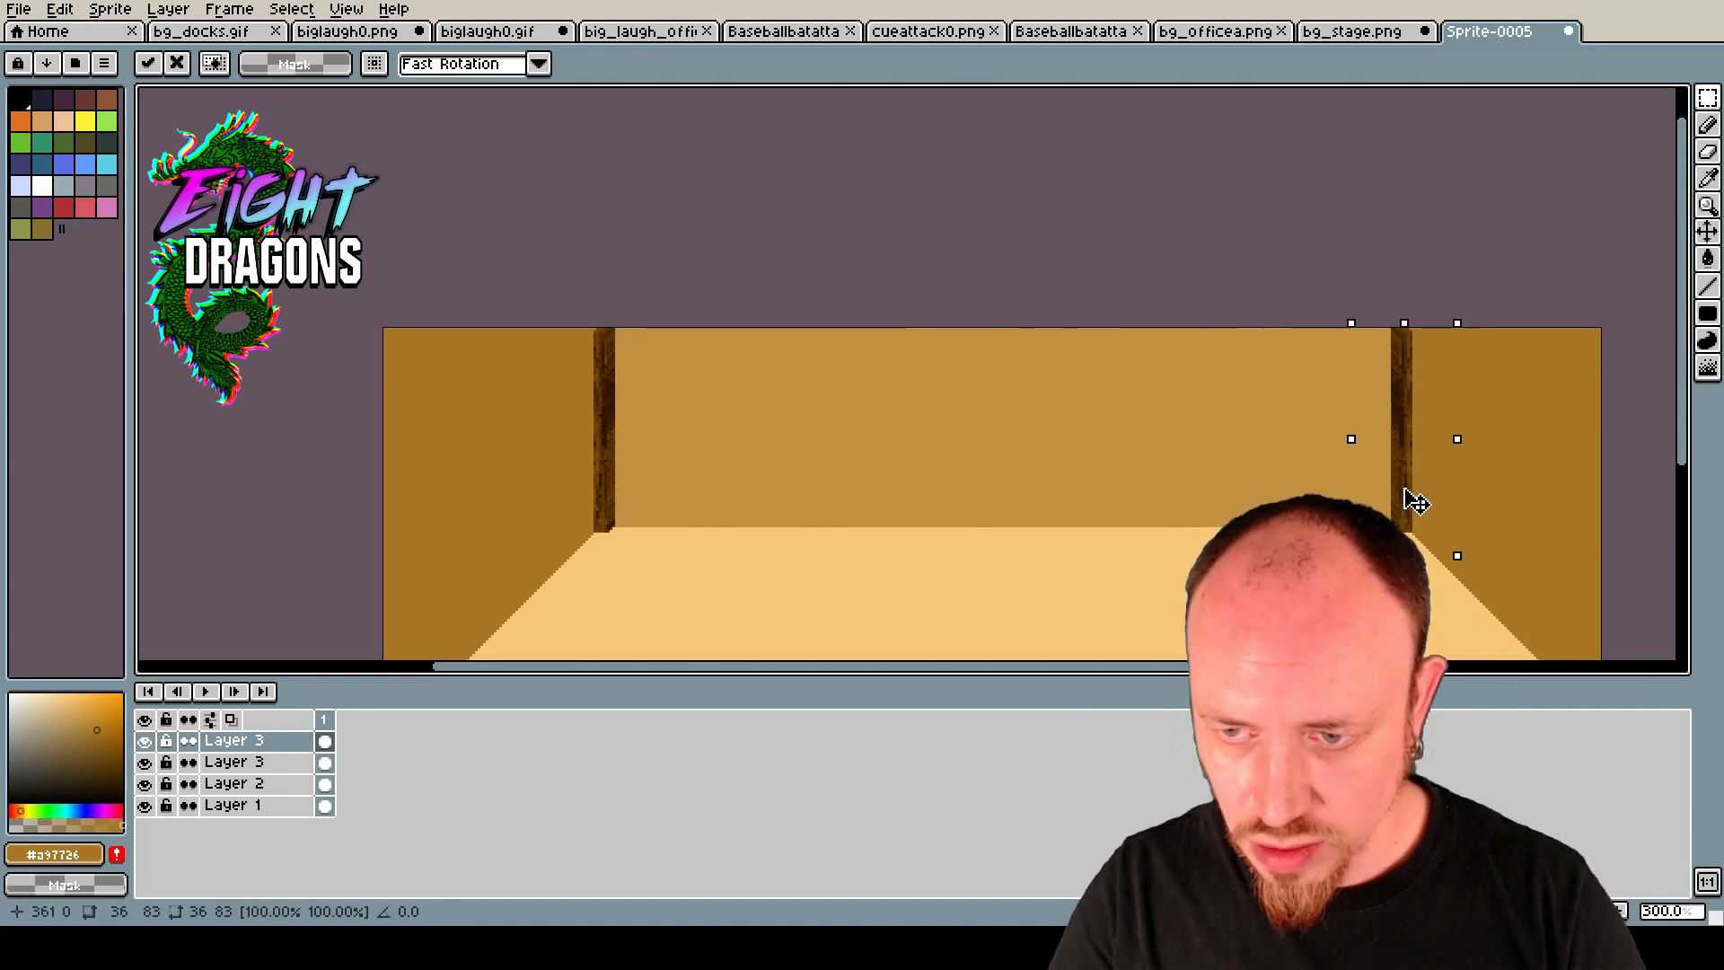
click(972, 431)
scroll(967, 422, down, 2)
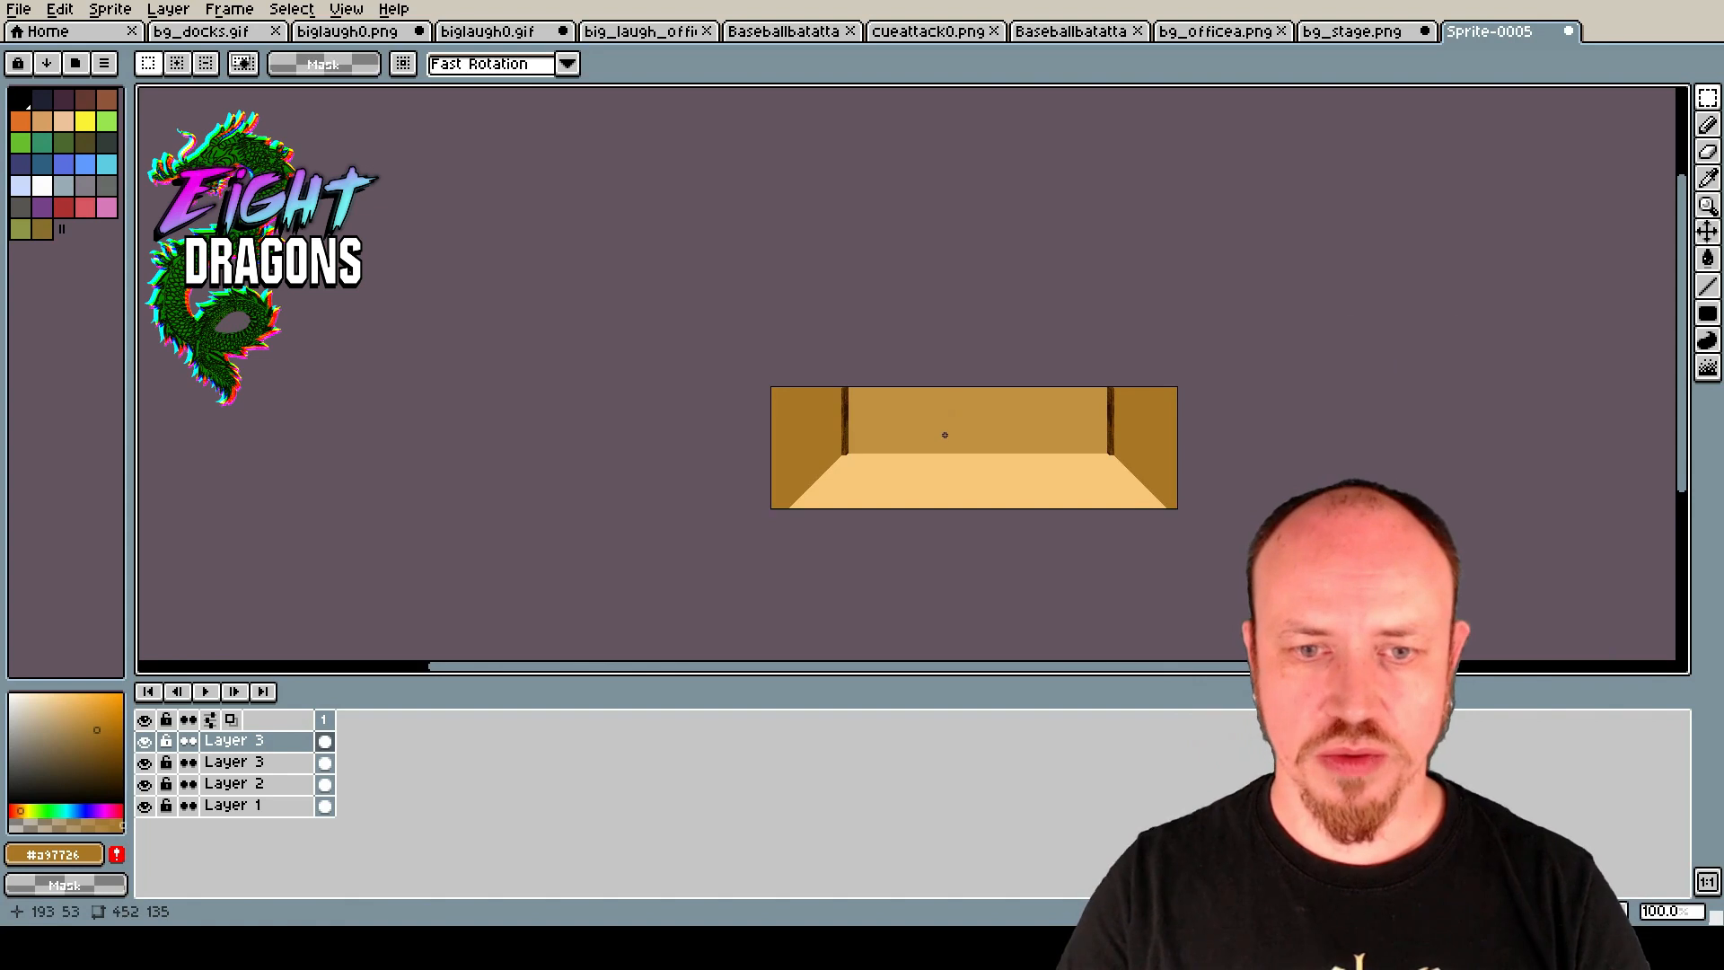
scroll(946, 436, up, 2)
scroll(961, 423, up, 1)
scroll(962, 423, down, 1)
drag(680, 679, 742, 670)
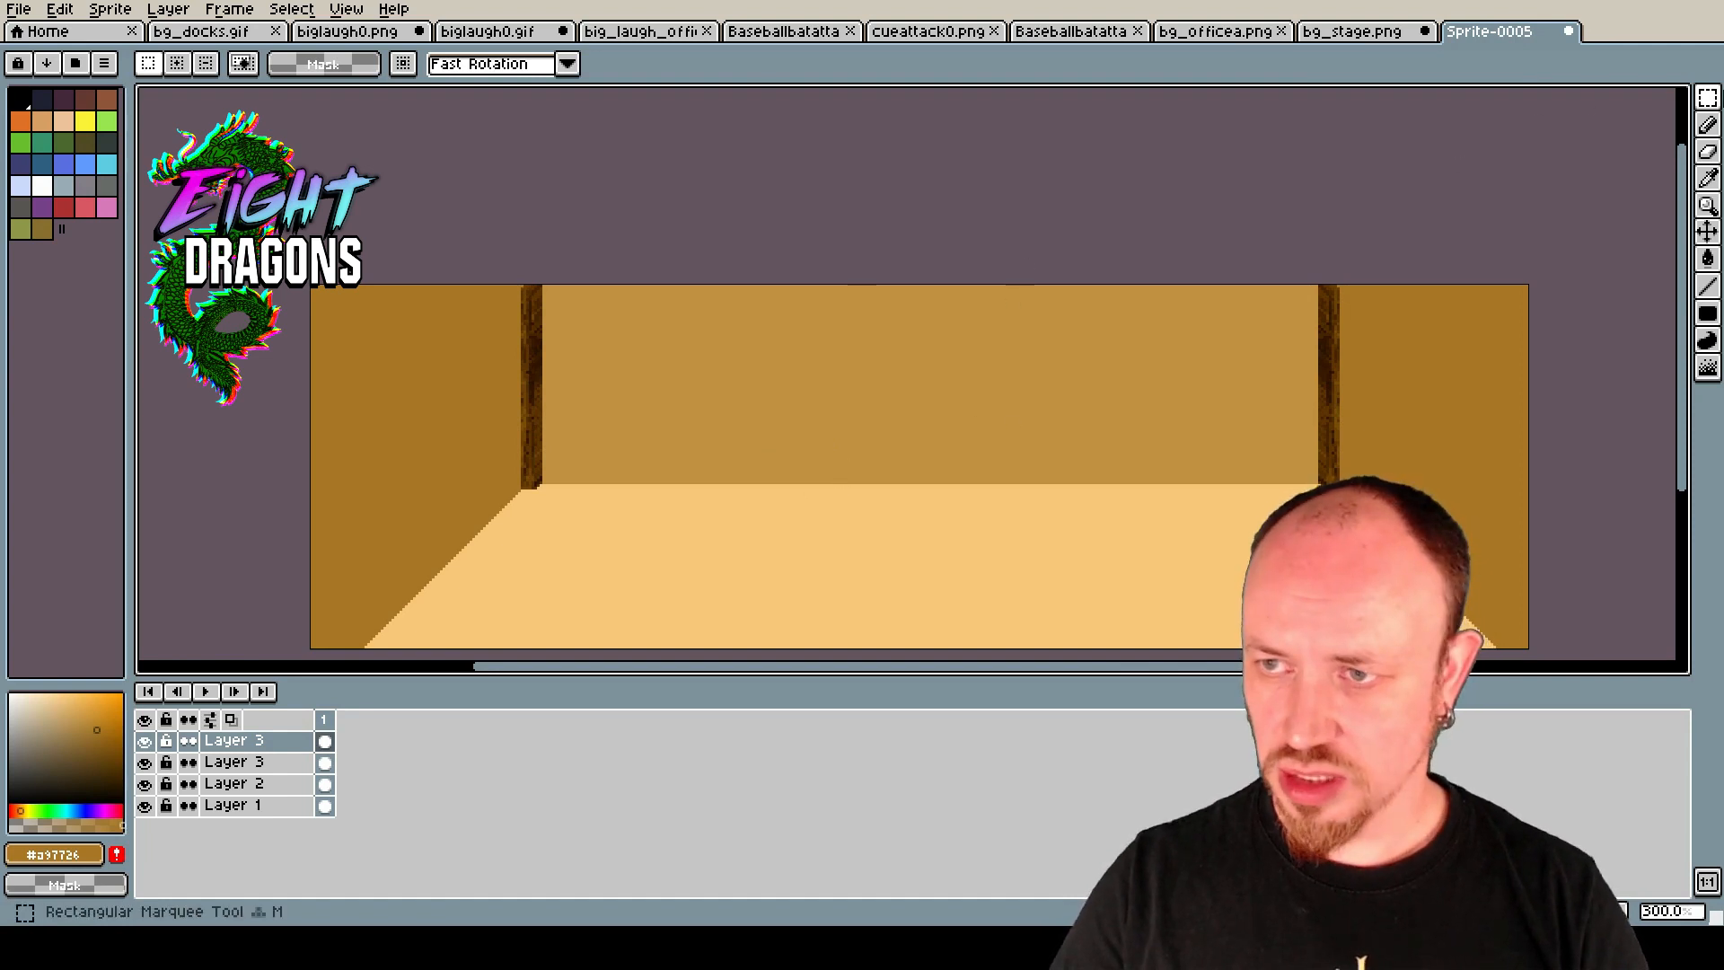
click(1709, 98)
drag(473, 282, 595, 520)
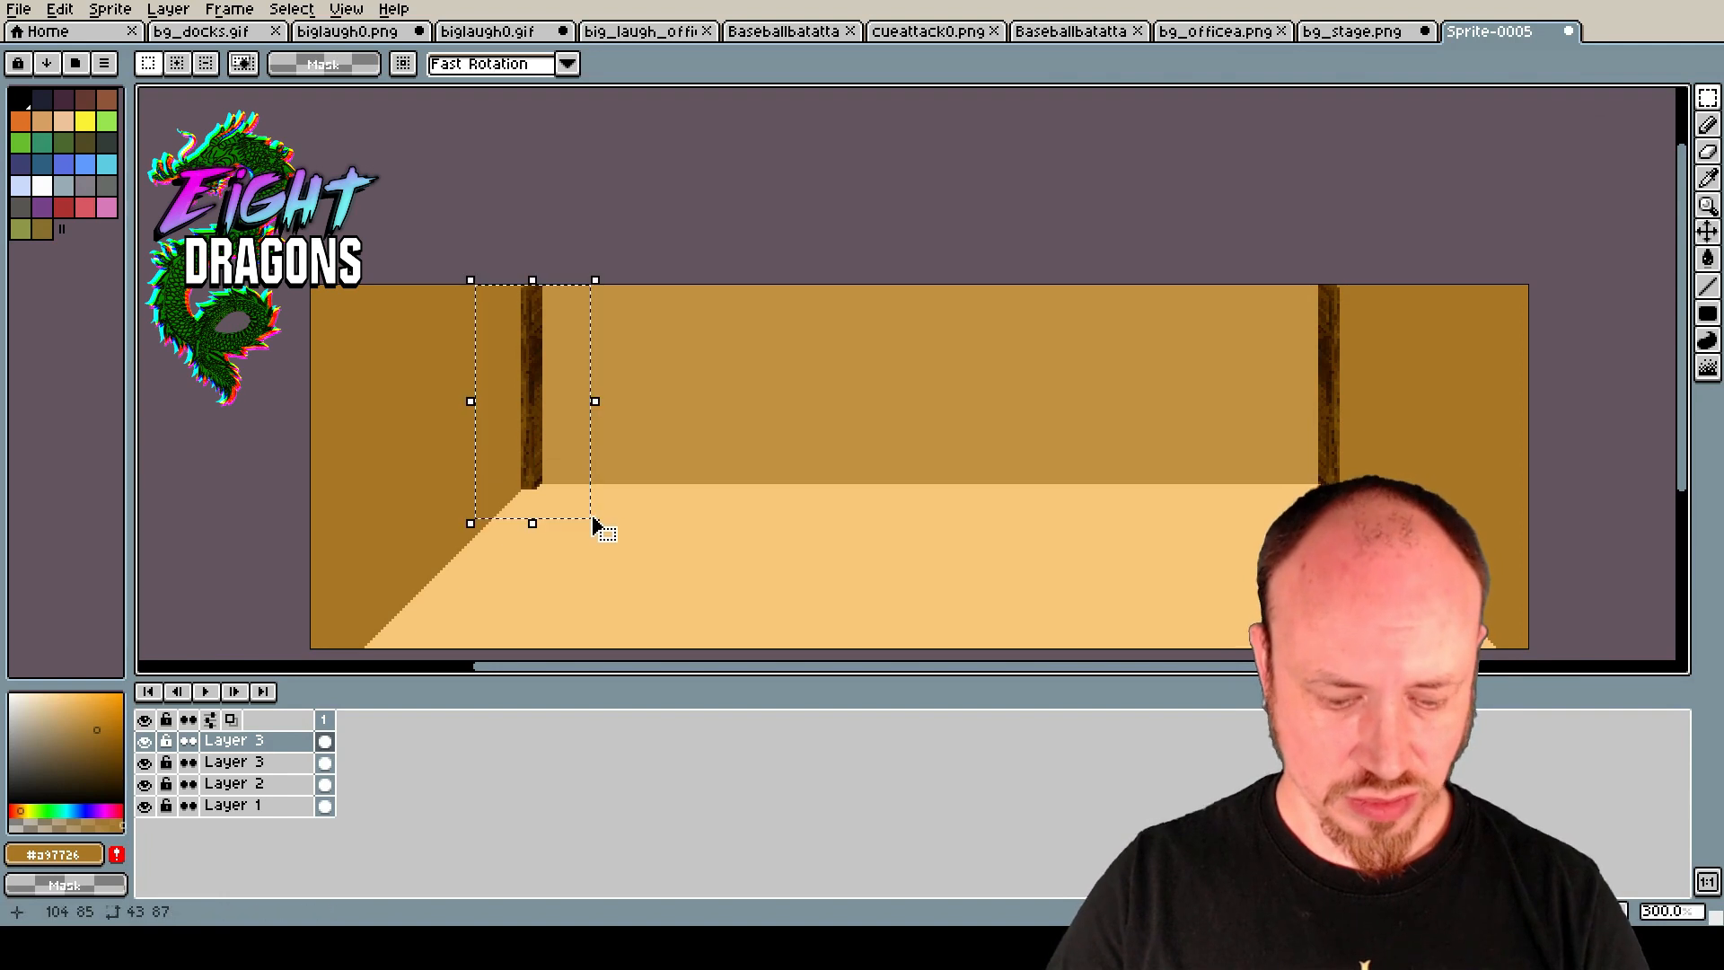
drag(530, 423, 828, 439)
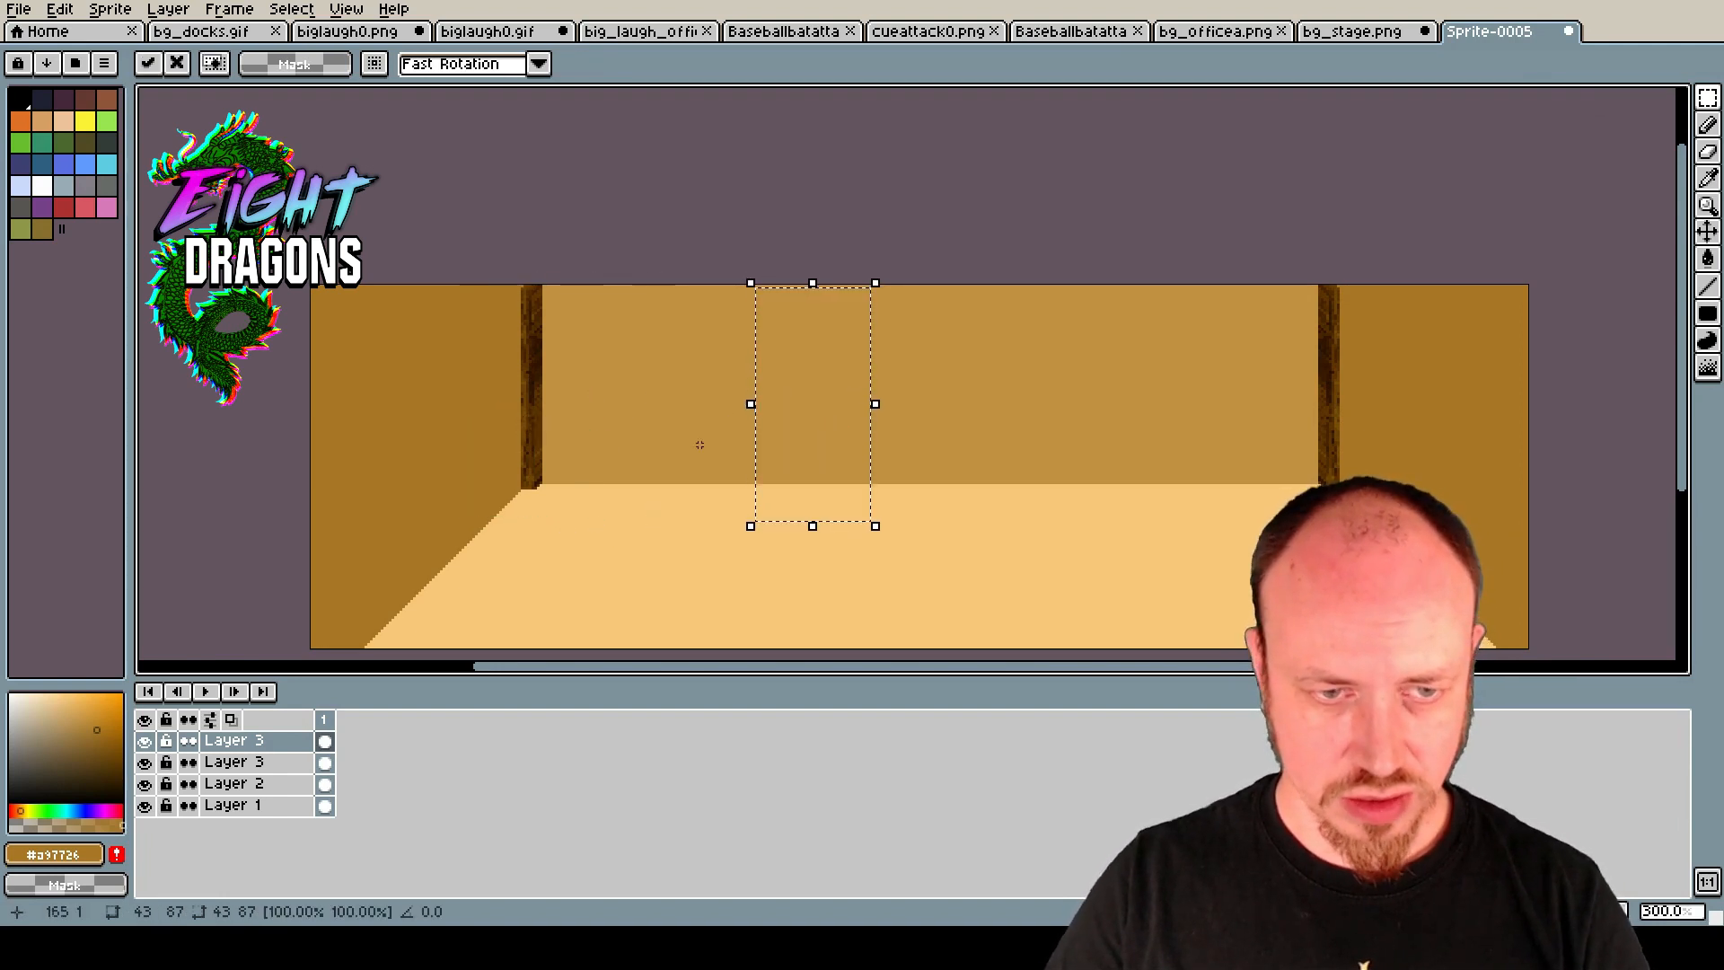
key(ctrl+z)
Merge the duplicated layer holding the mirrored post down into the original Layer 3.
click(295, 763)
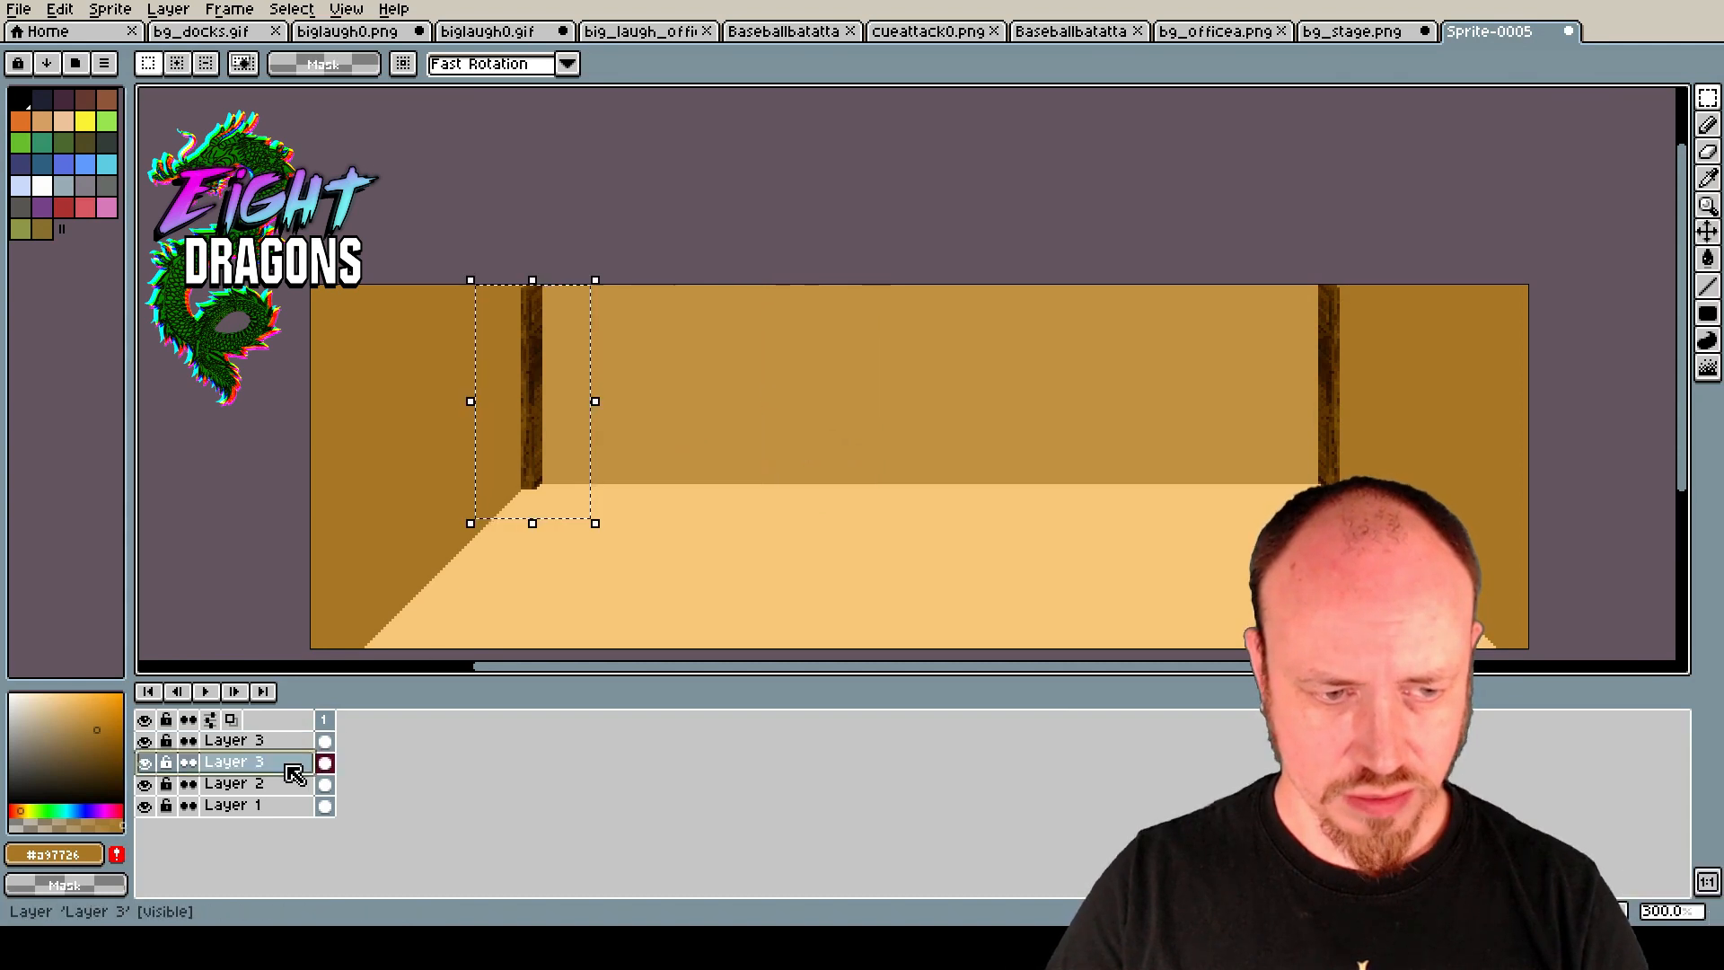
click(145, 743)
click(145, 744)
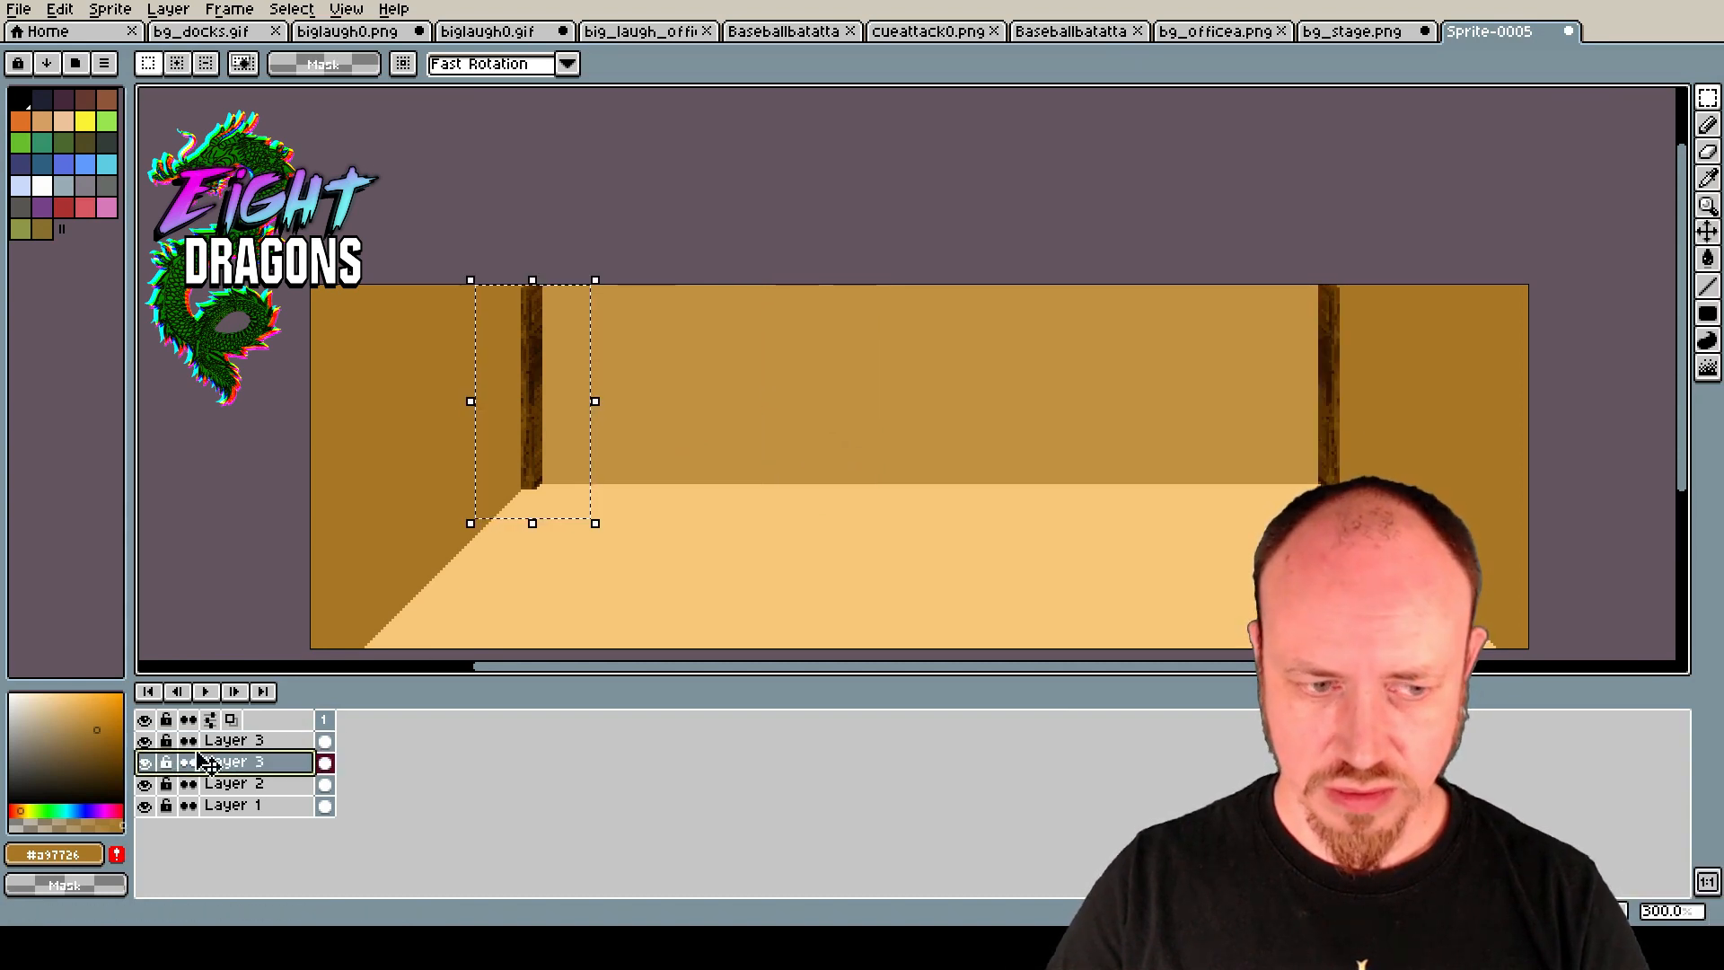
click(262, 740)
right_click(259, 740)
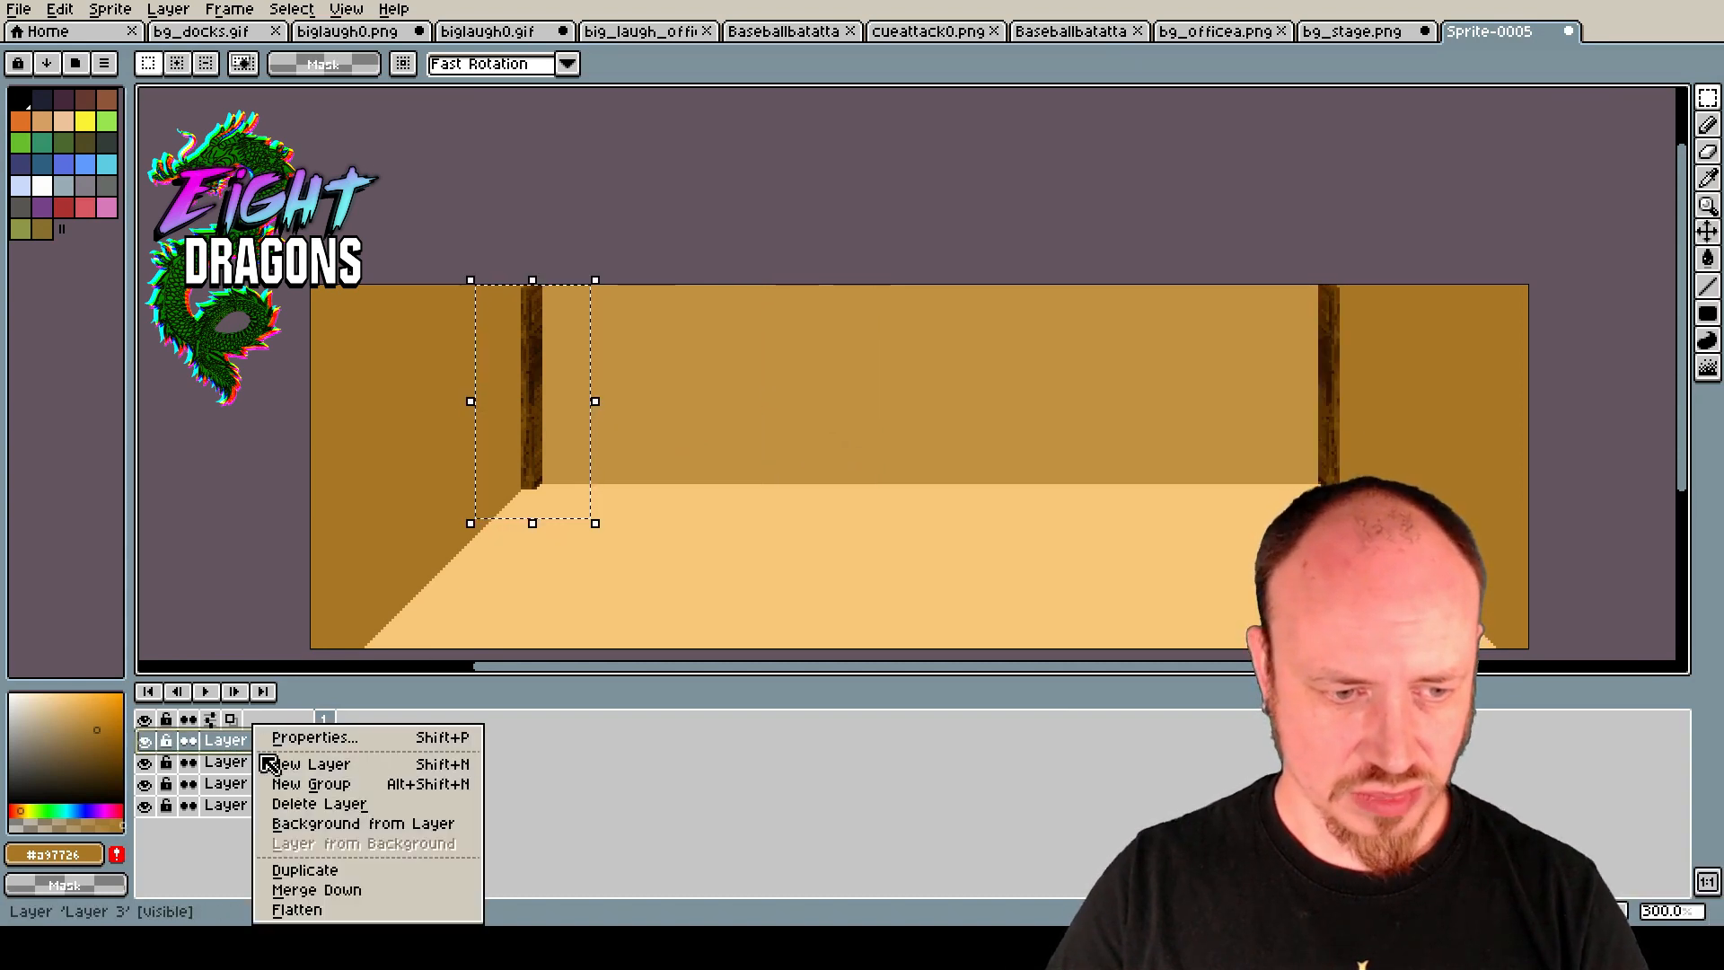
click(316, 890)
Select an area of about 43 × 91 px around the left corner post and place a copy of it partway along the back wall.
click(589, 528)
drag(470, 284, 590, 533)
drag(534, 467, 813, 429)
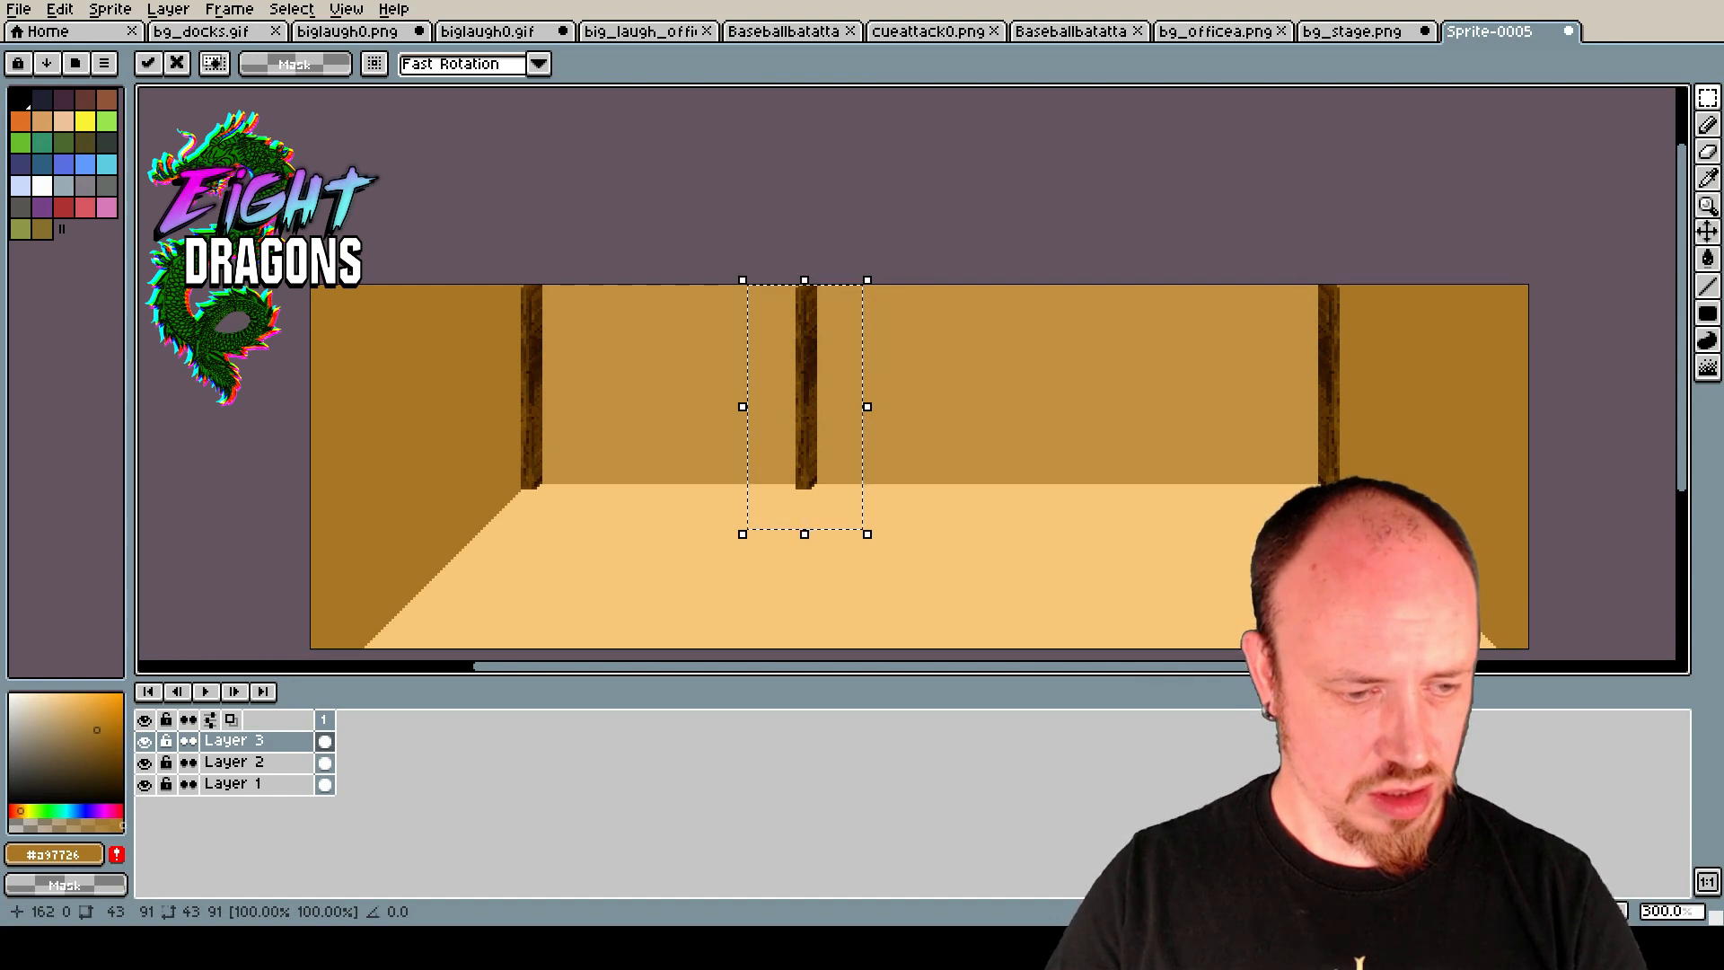
Check the sprite's canvas width in the canvas size settings without changing it.
click(109, 9)
click(134, 130)
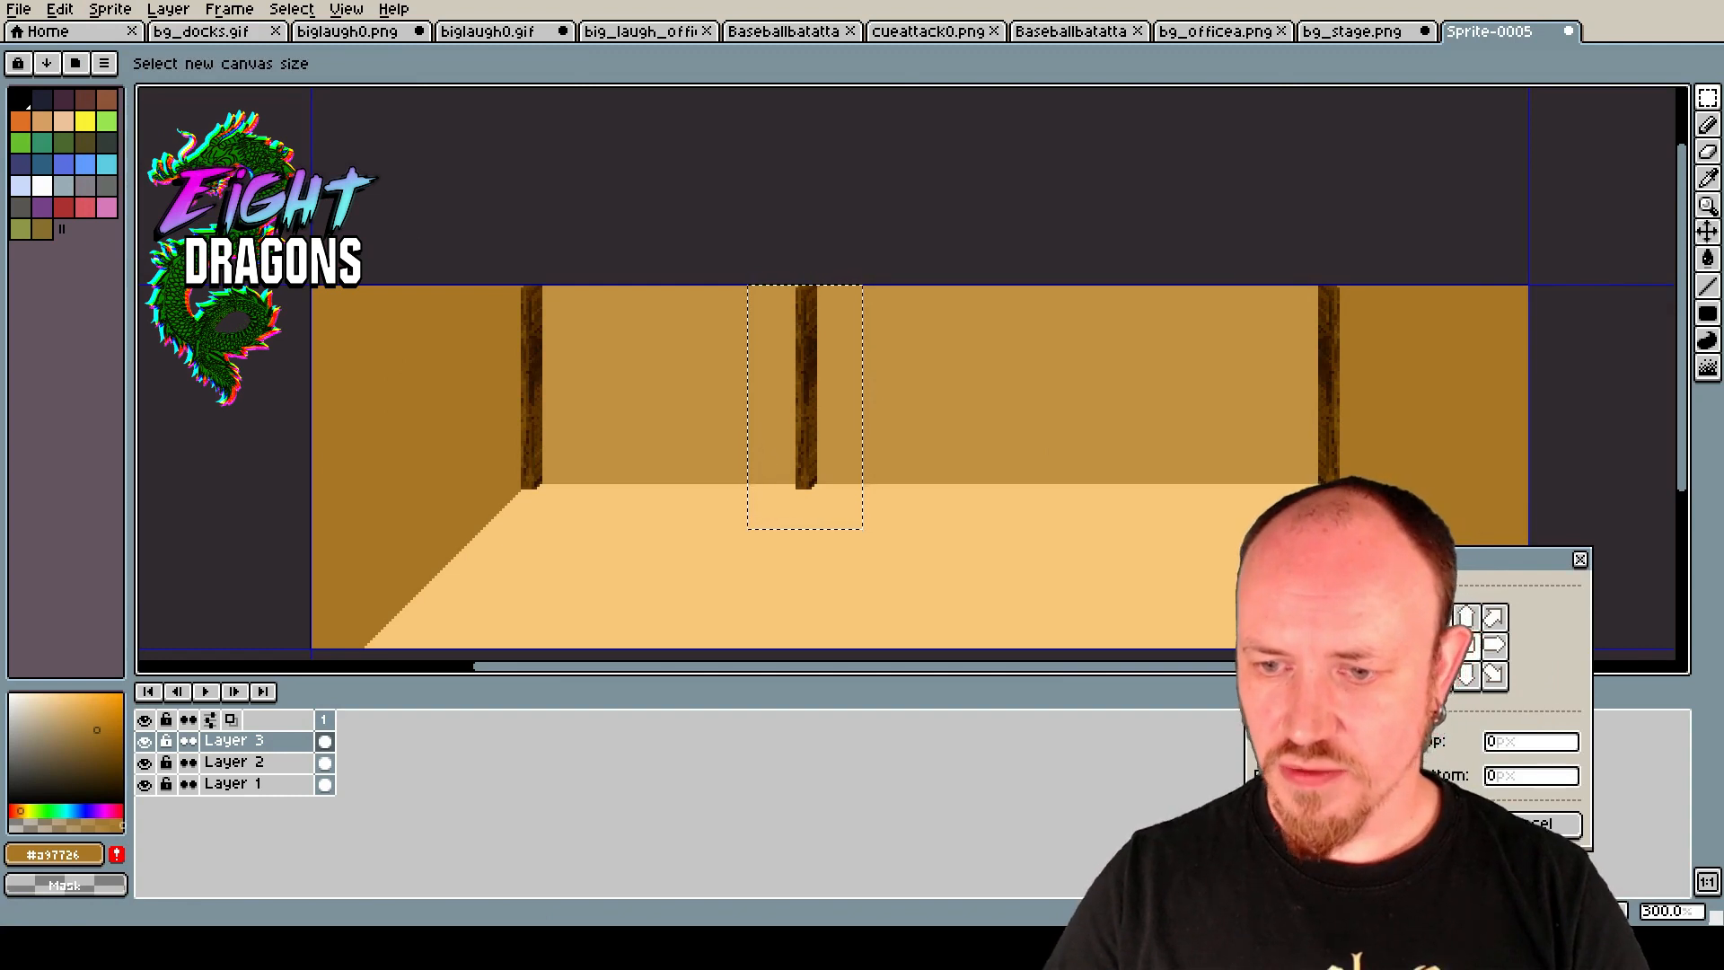
drag(1385, 583, 1266, 444)
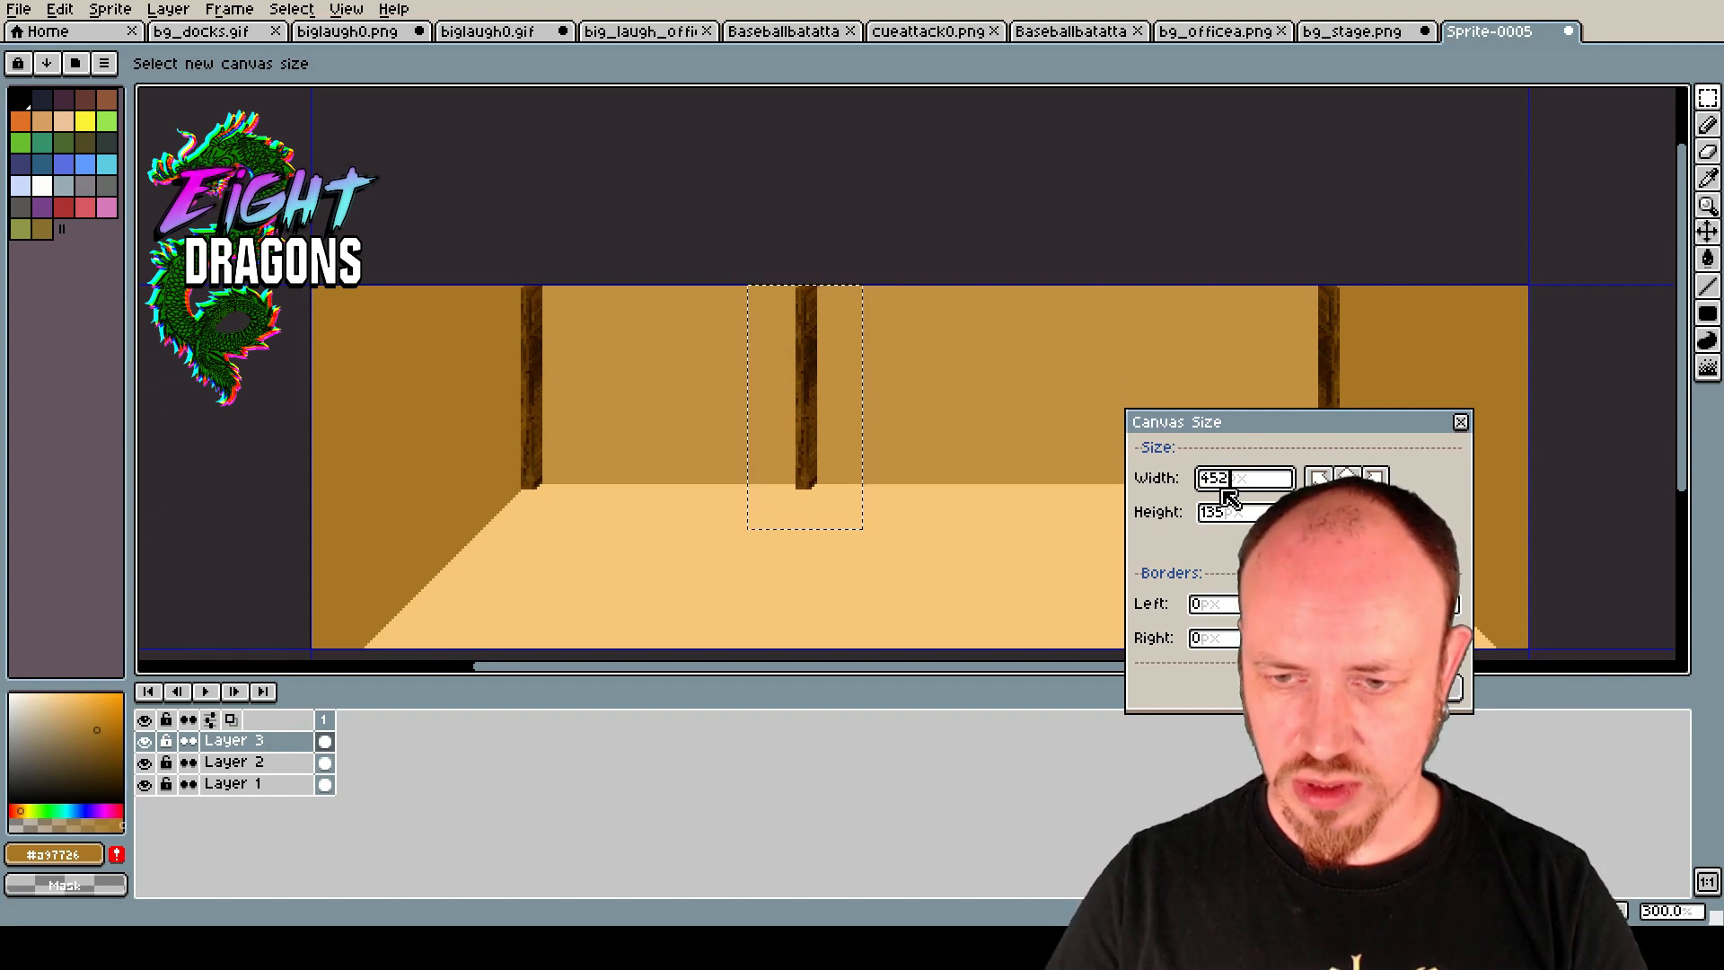
click(1461, 423)
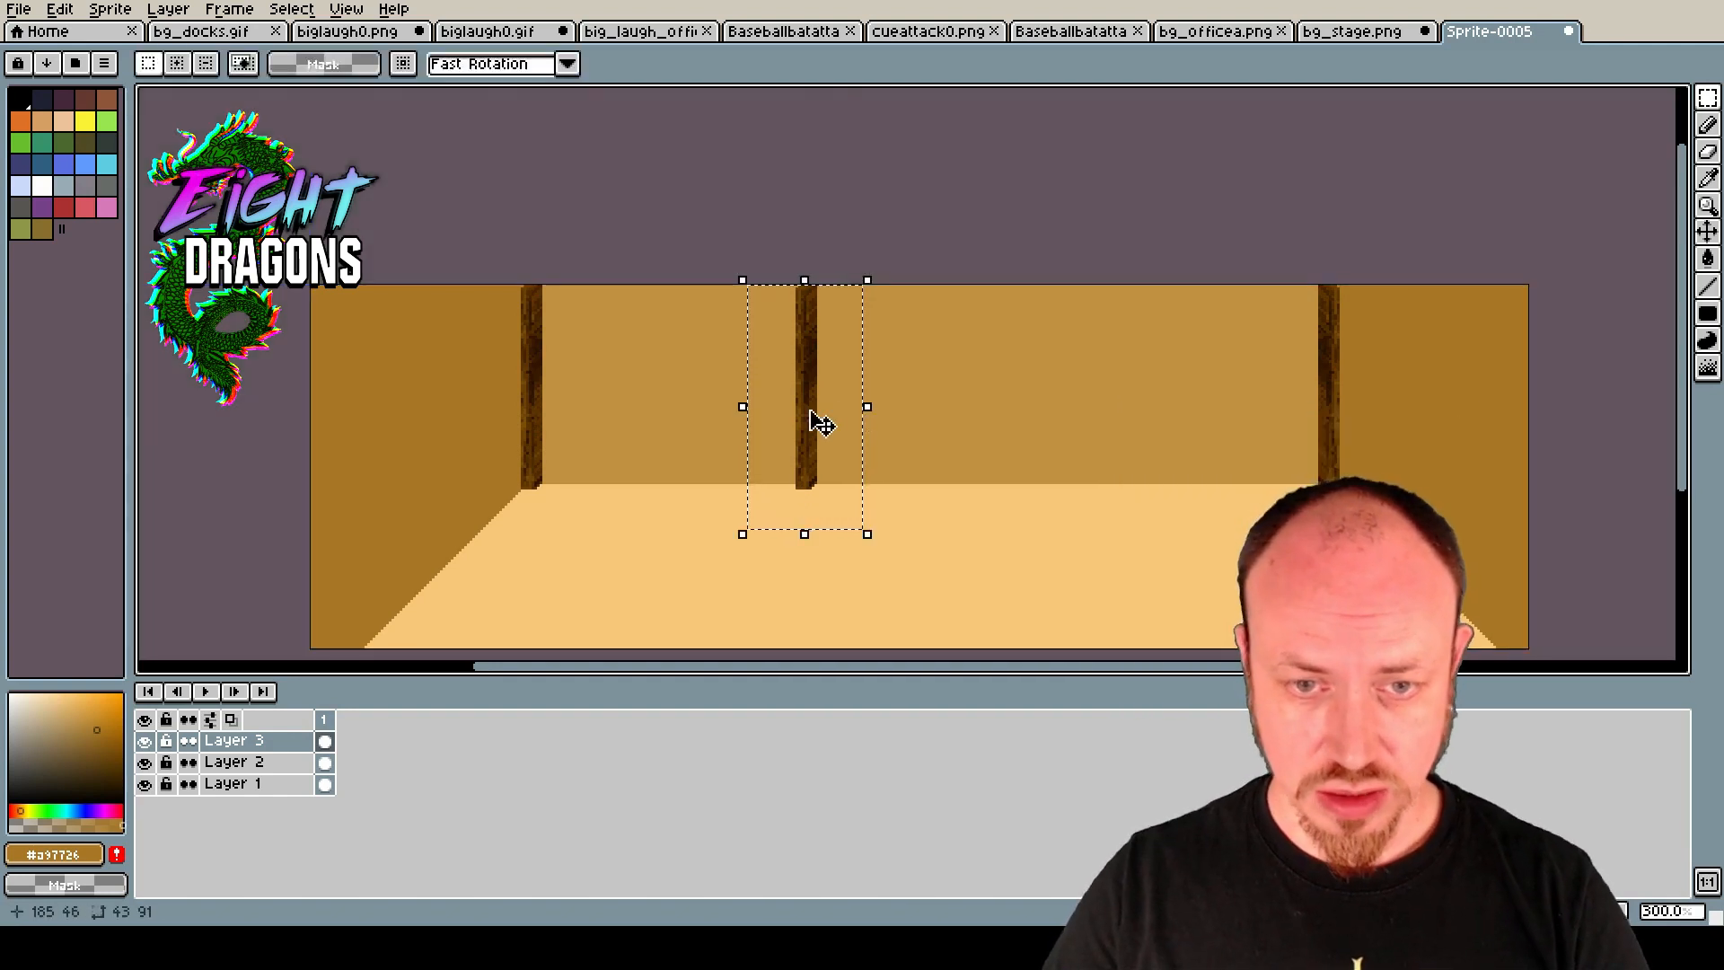
Add a new layer above Layer 3 and draw a two-pixel-wide green vertical guide line down the centre of the canvas.
right_click(268, 748)
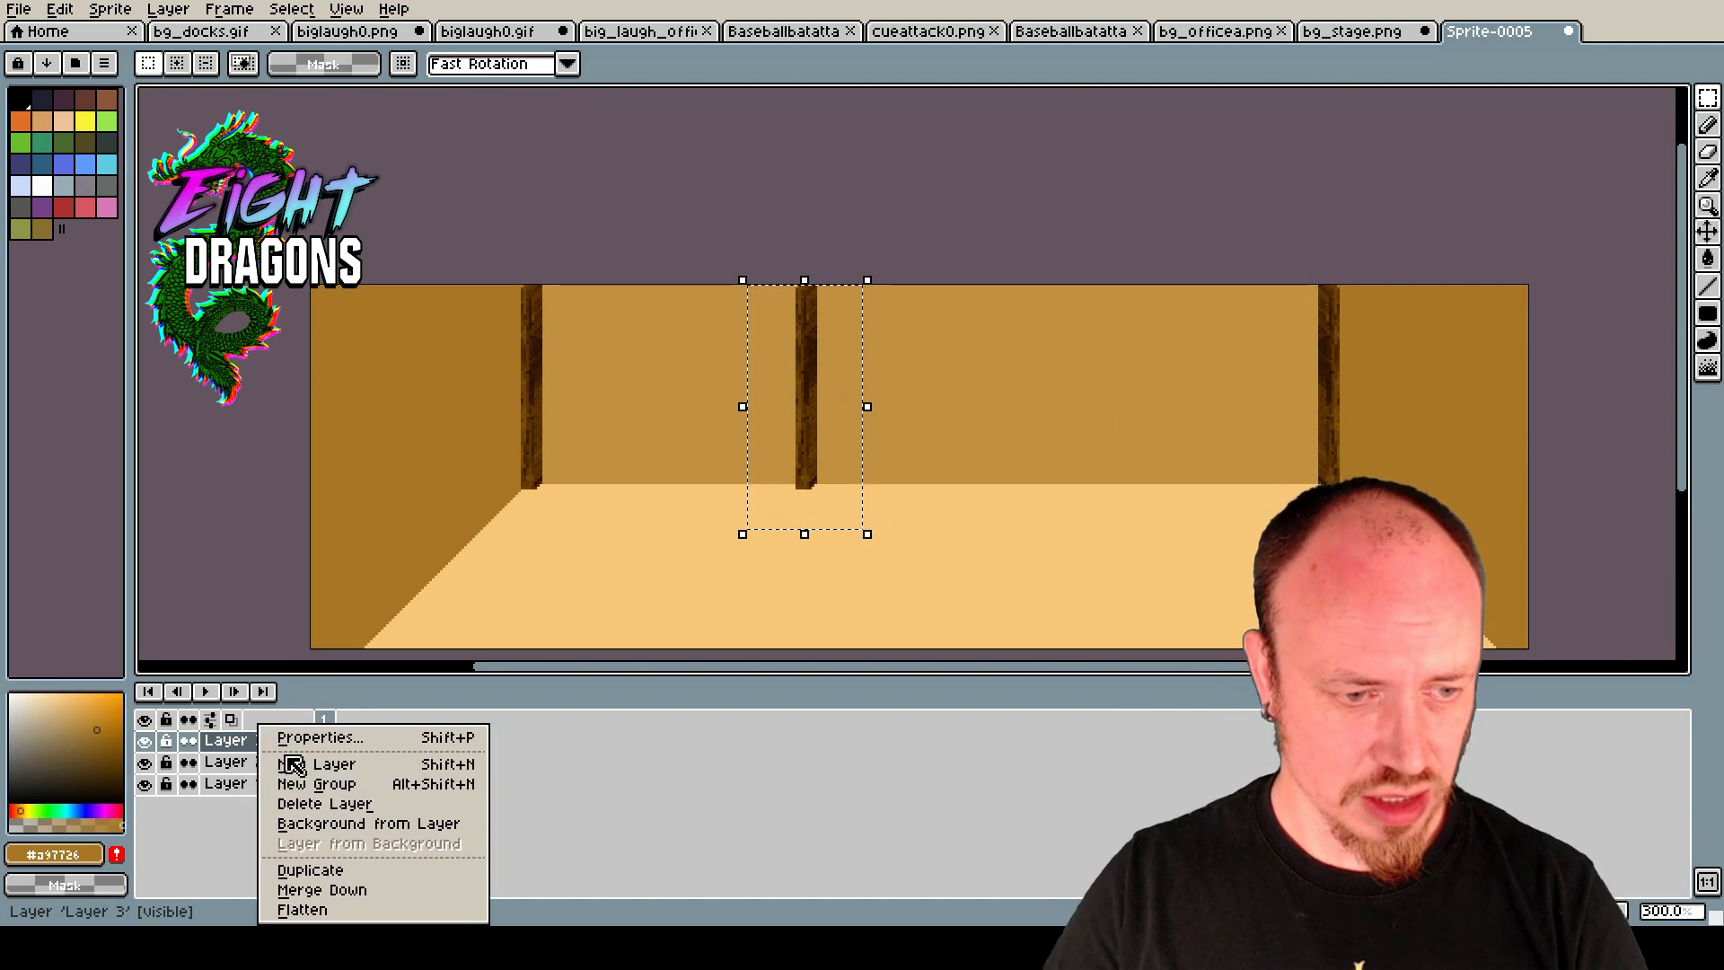
click(327, 763)
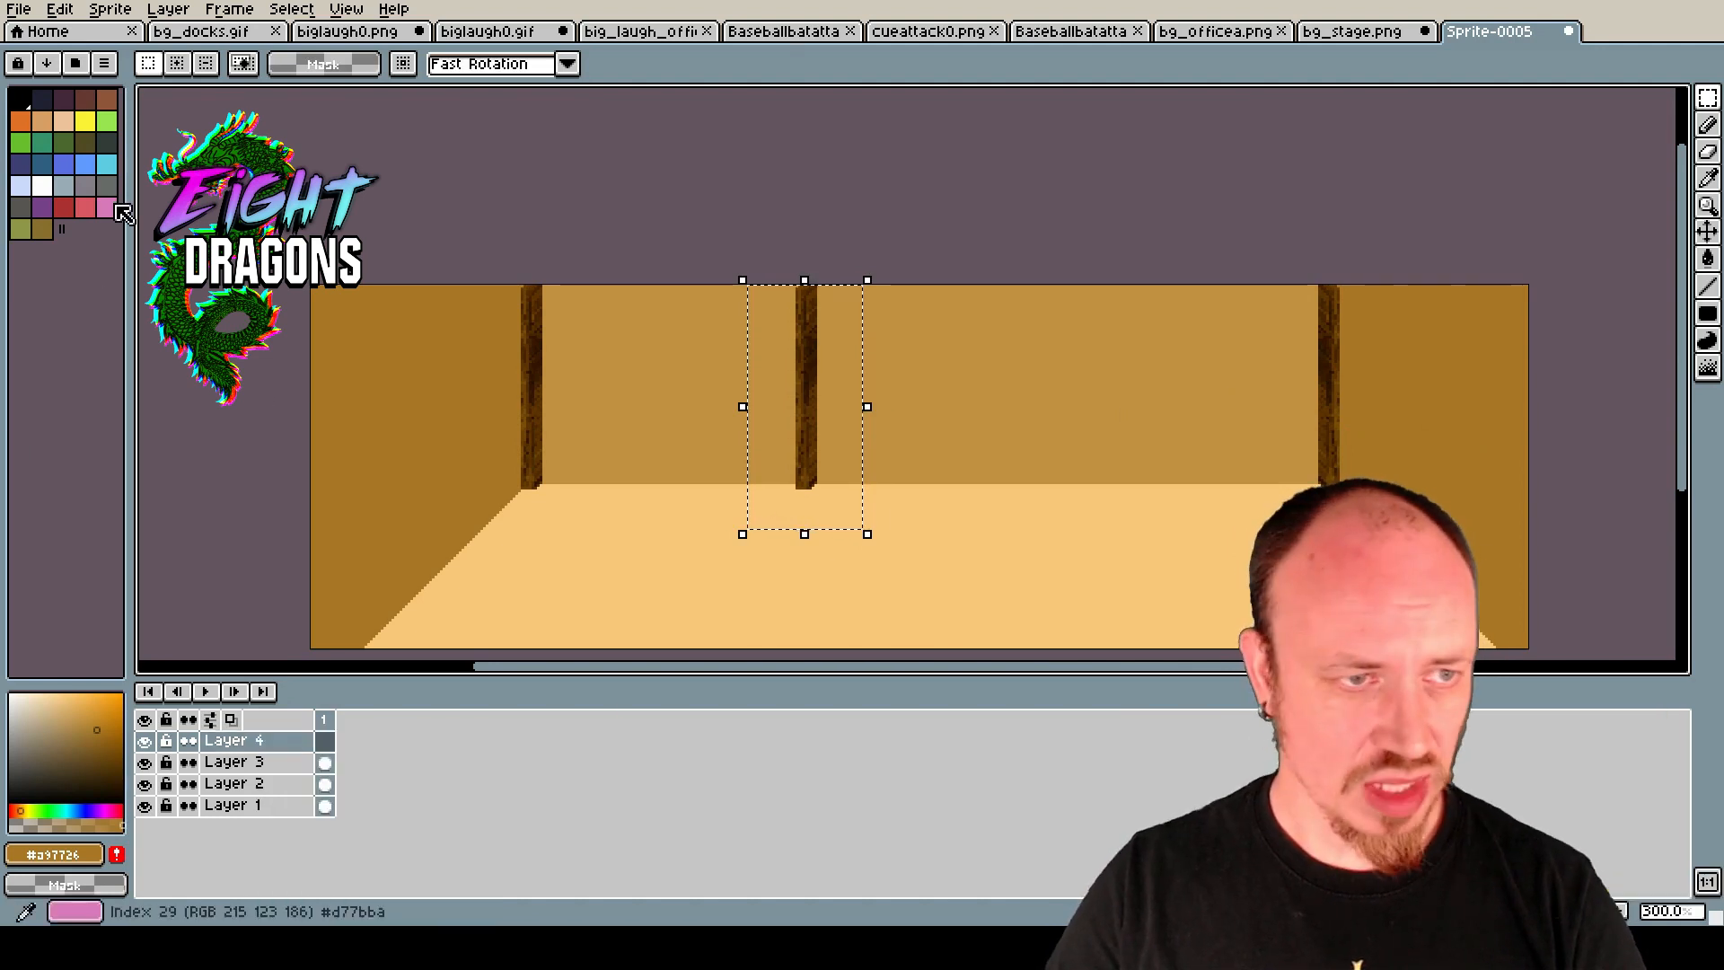
click(107, 120)
click(1708, 328)
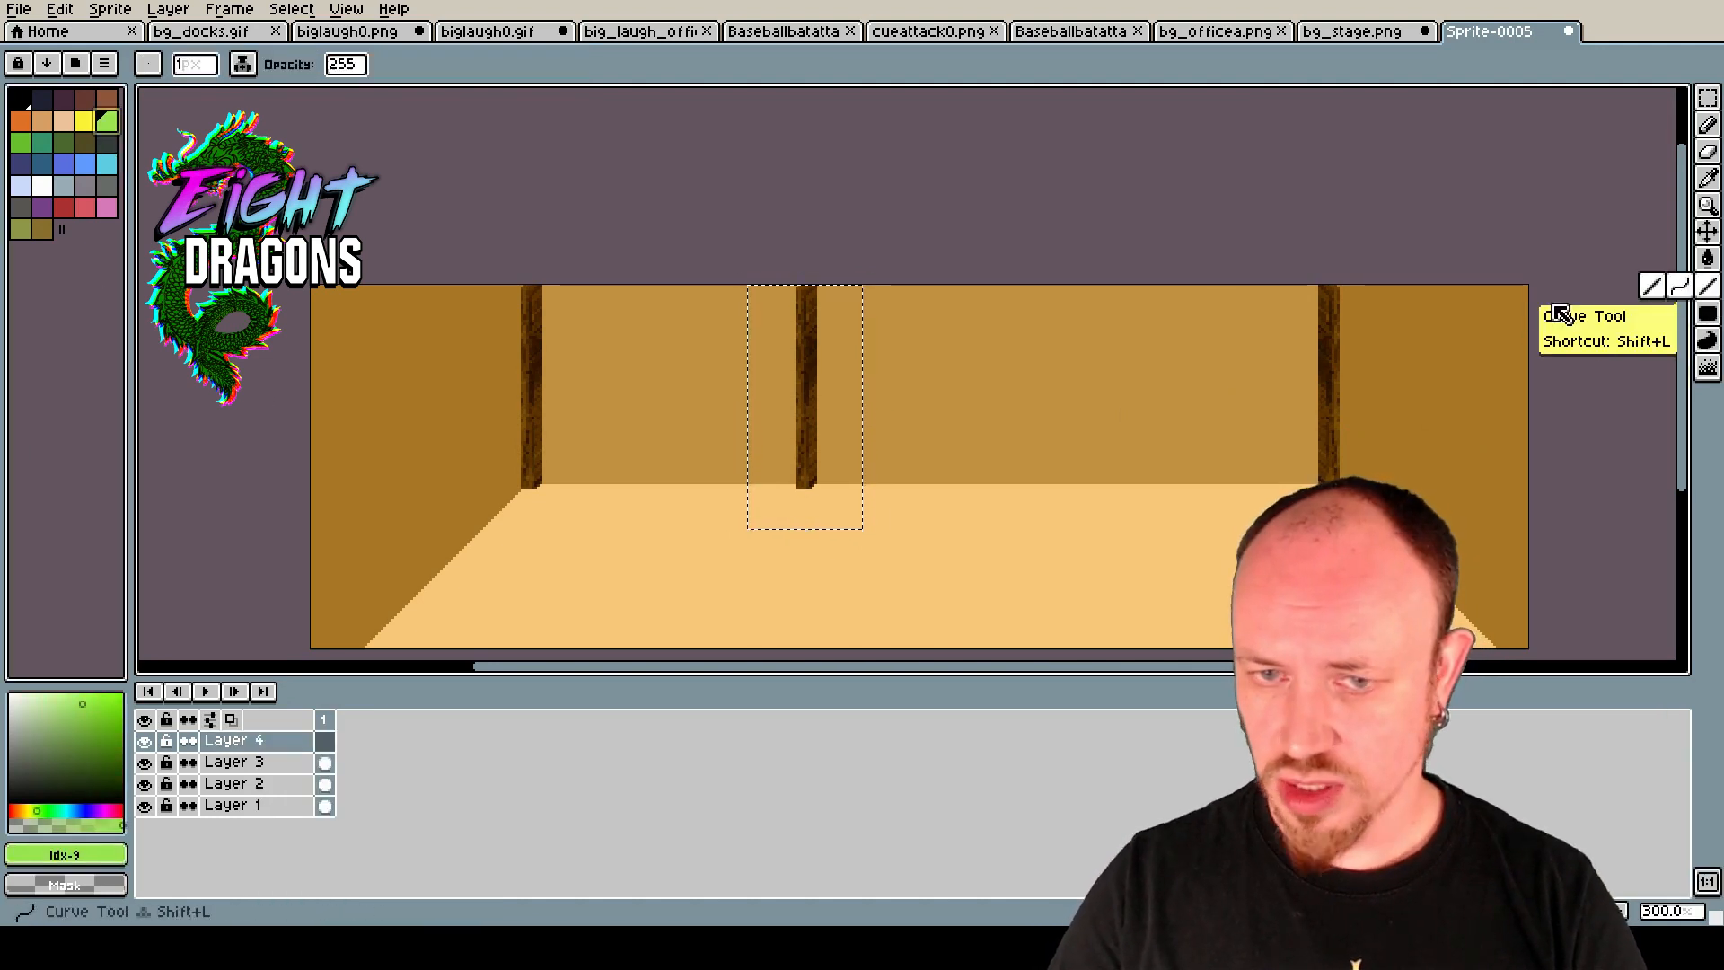
key(ctrl+d)
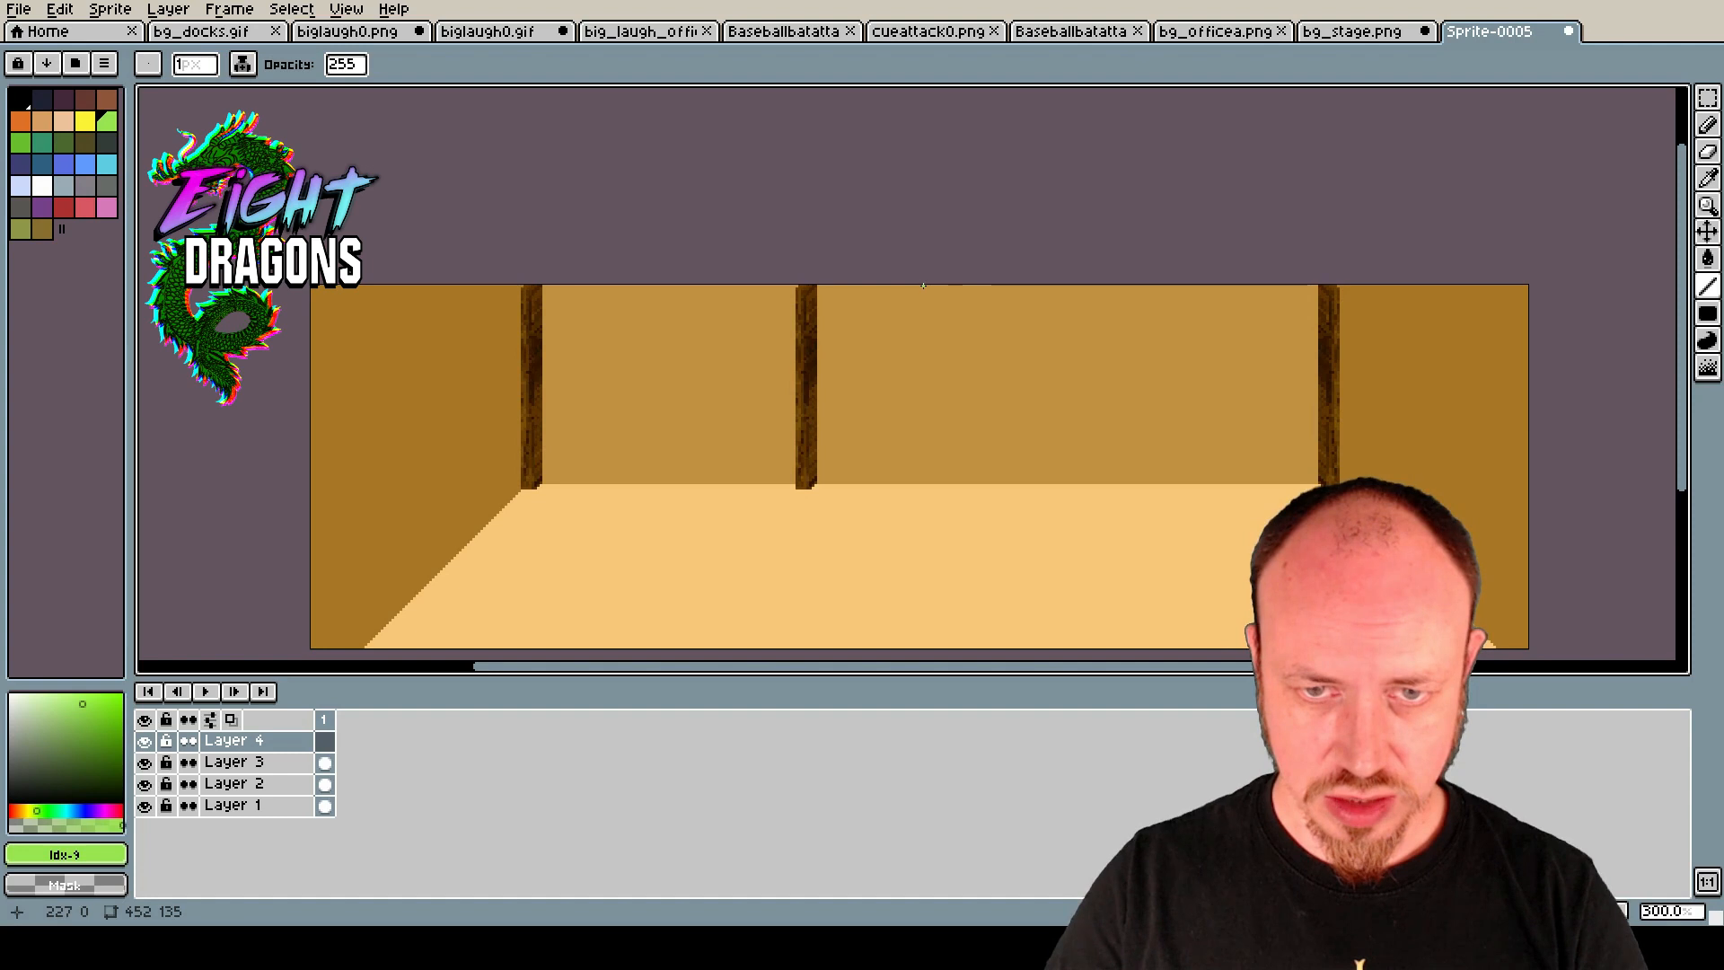
drag(921, 286, 920, 660)
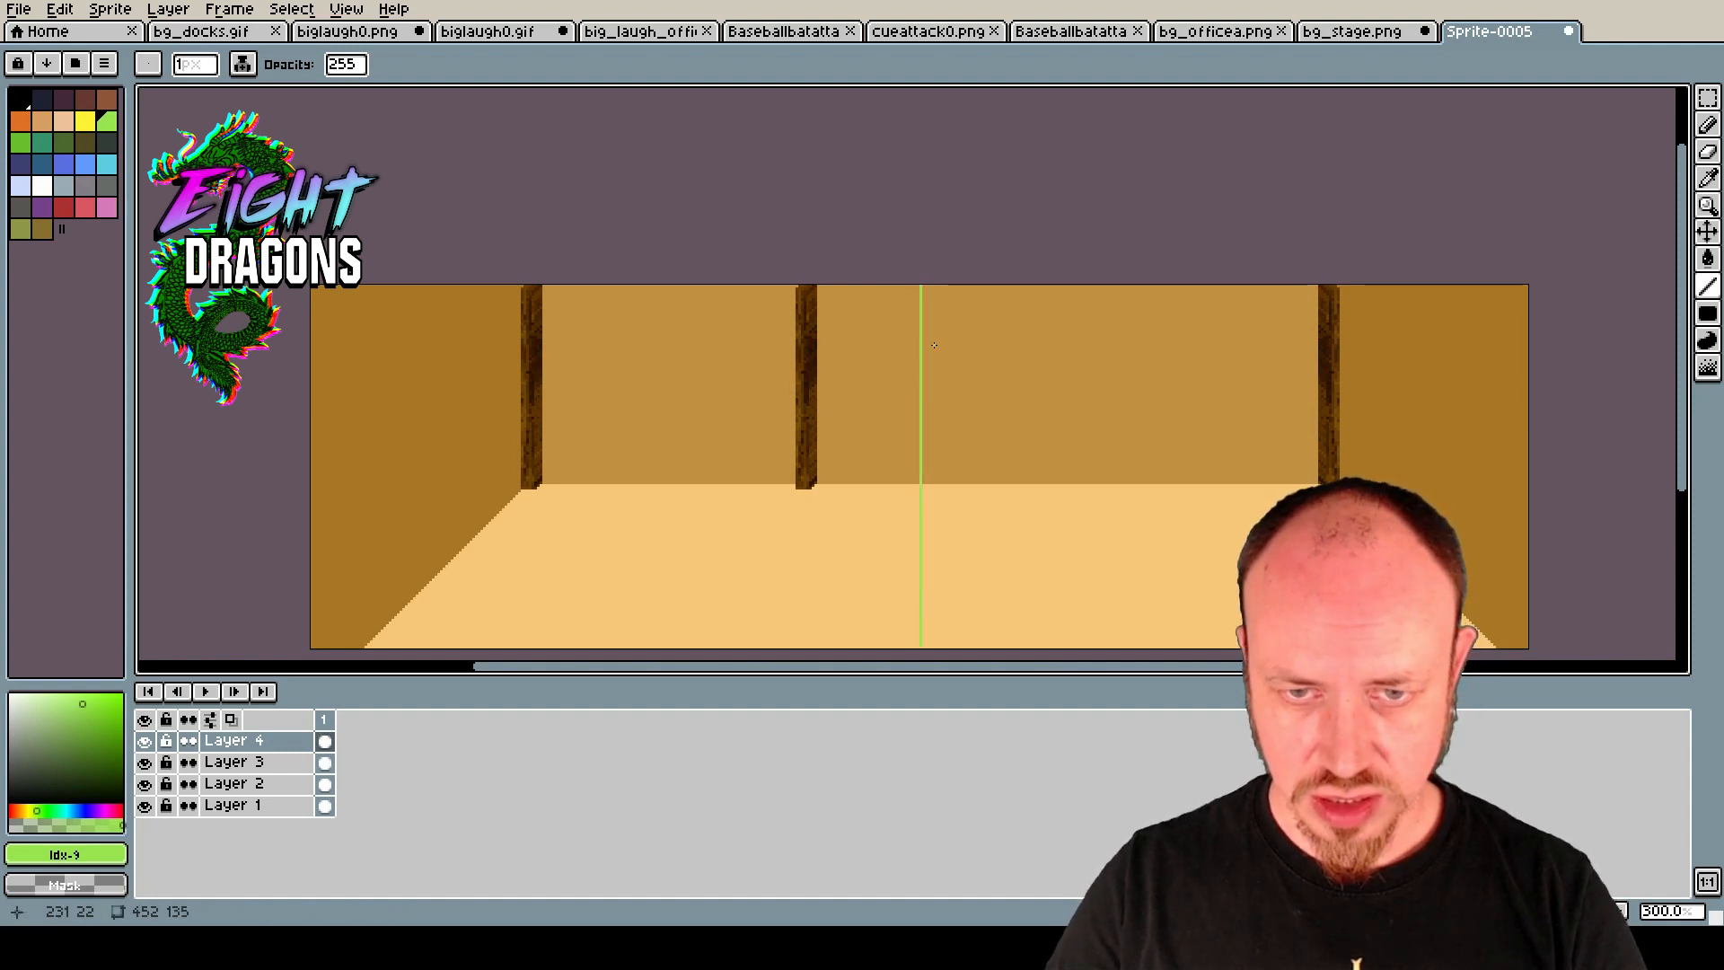
drag(922, 287, 922, 655)
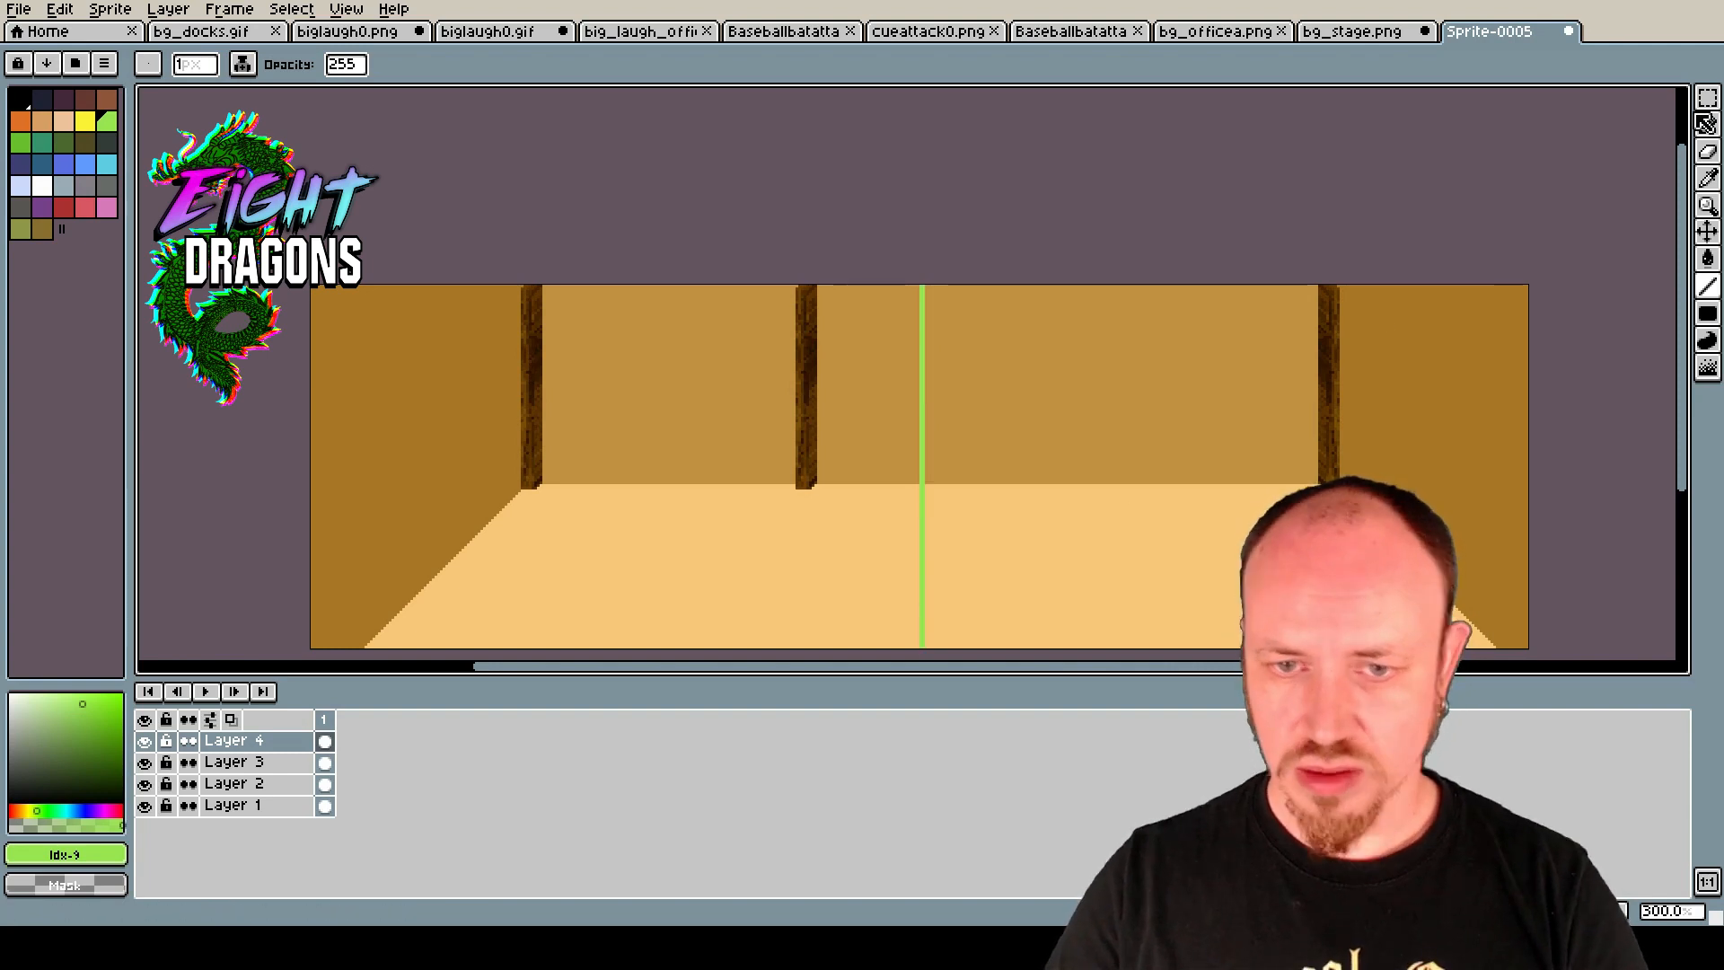
On Layer 3, copy the right corner post onto the back wall to the right of the green centre guide and deselect it.
click(1707, 96)
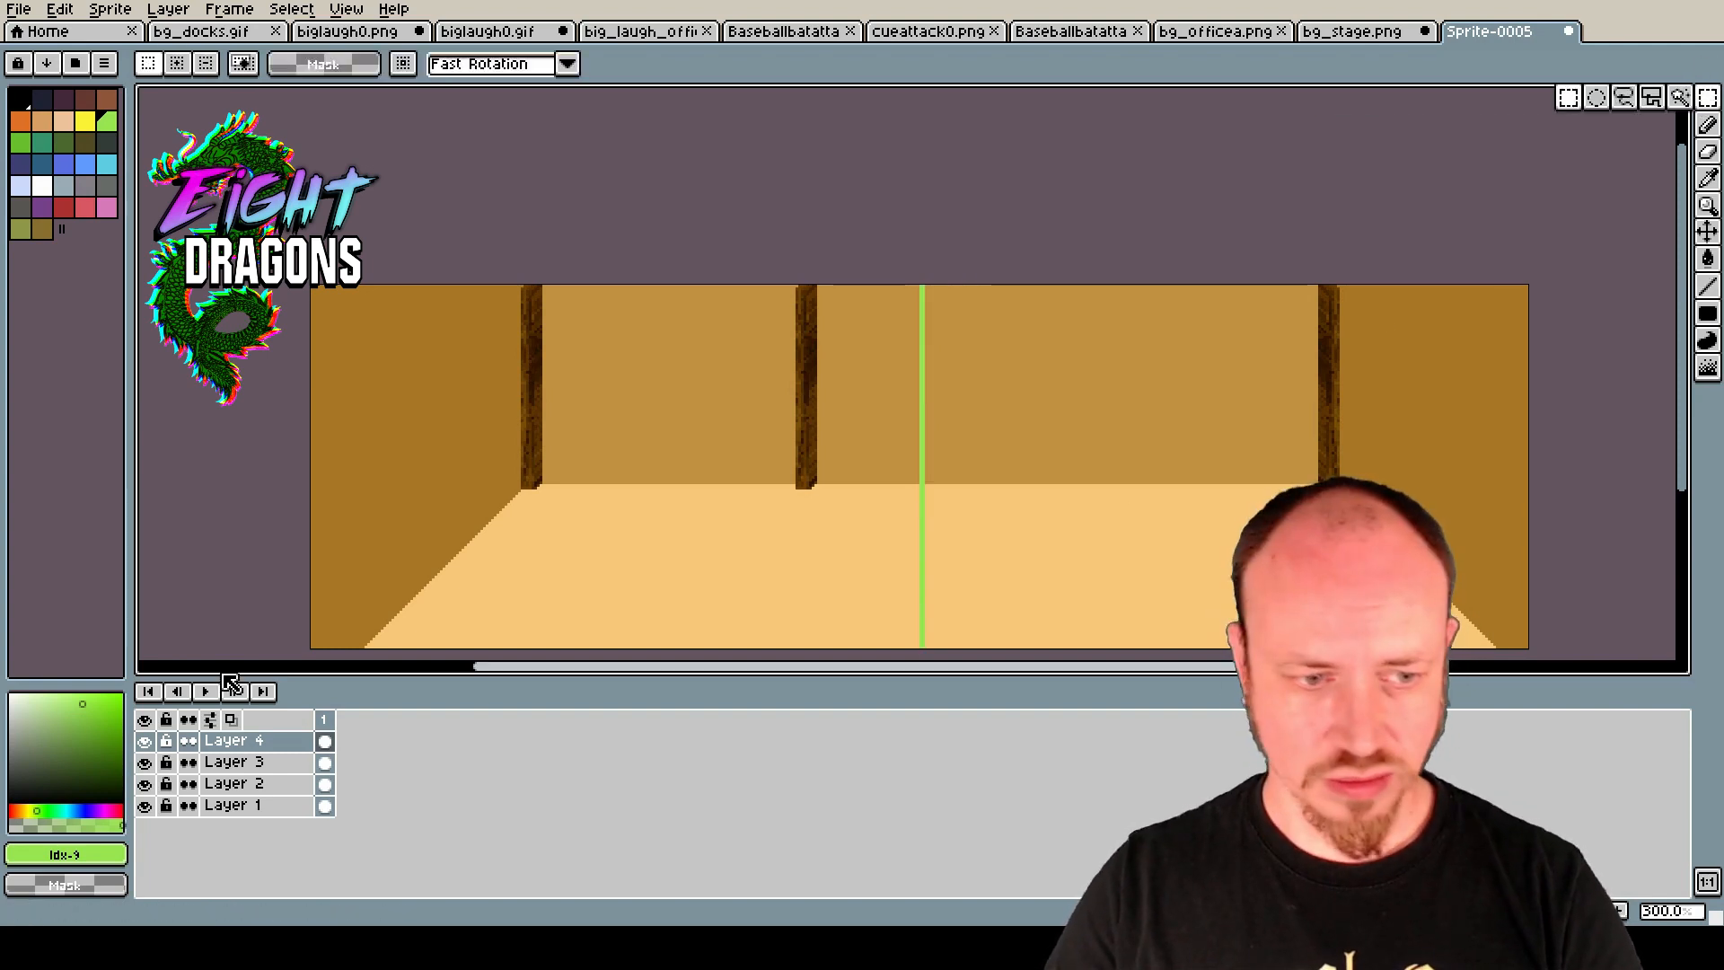
click(224, 762)
mouse_move(1281, 281)
mouse_down()
mouse_move(1403, 419)
mouse_move(1021, 440)
mouse_move(1050, 446)
mouse_up()
click(1344, 462)
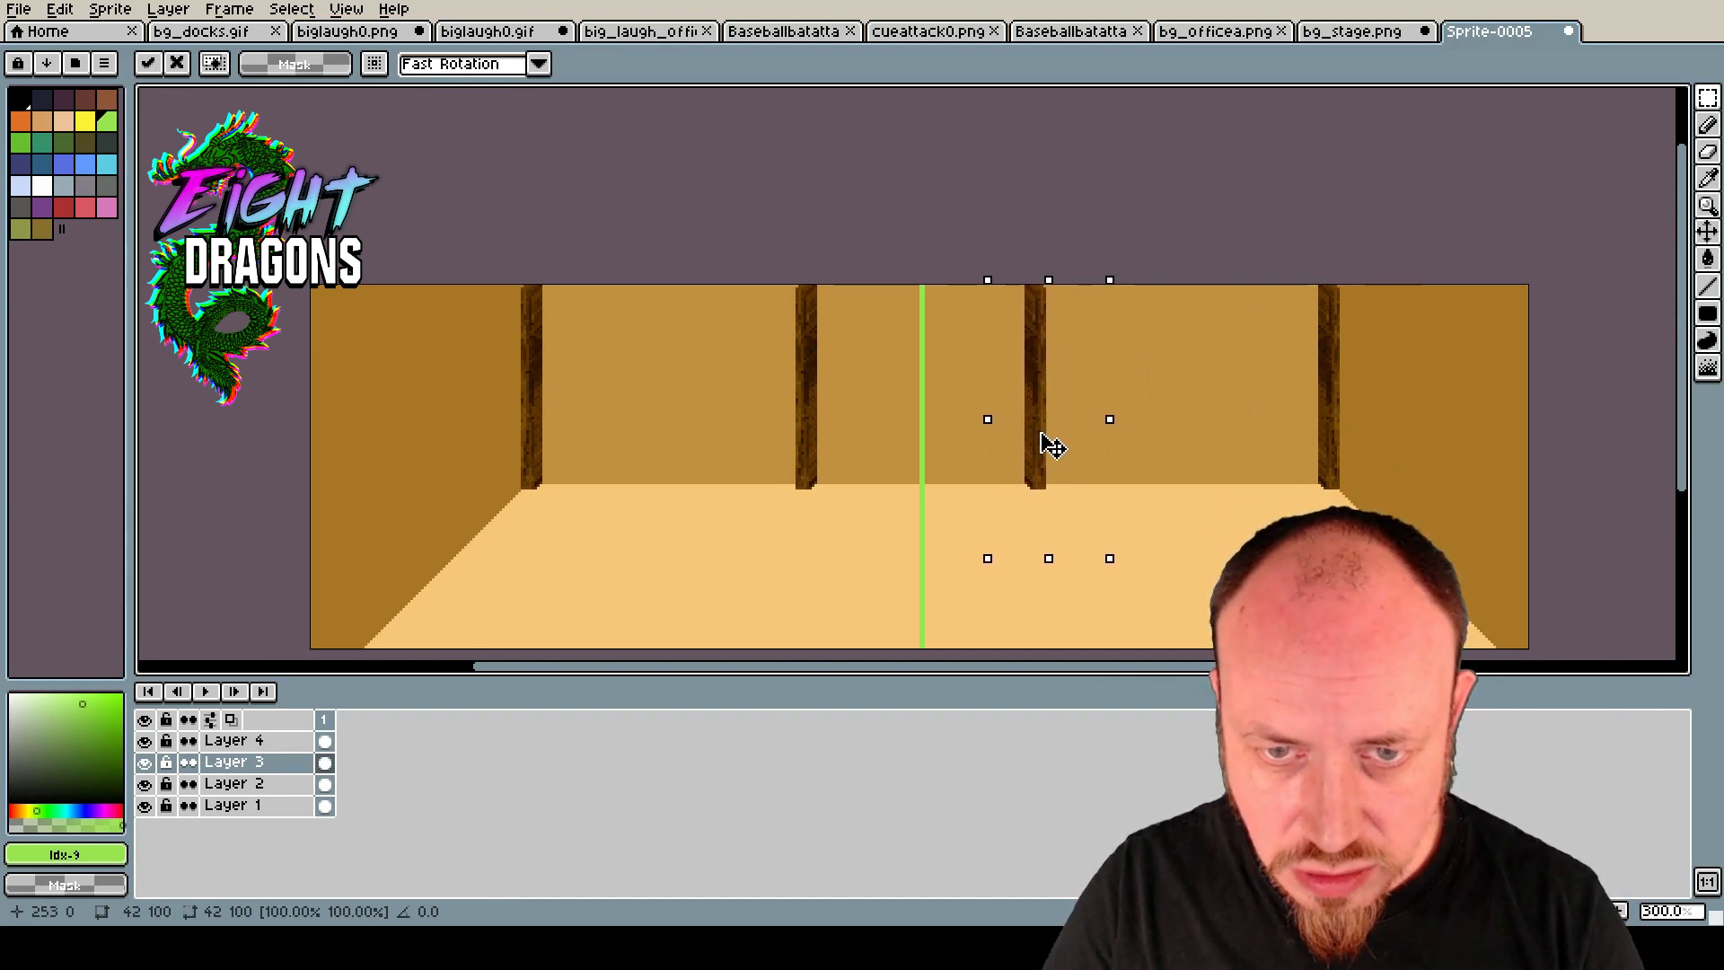
click(1164, 350)
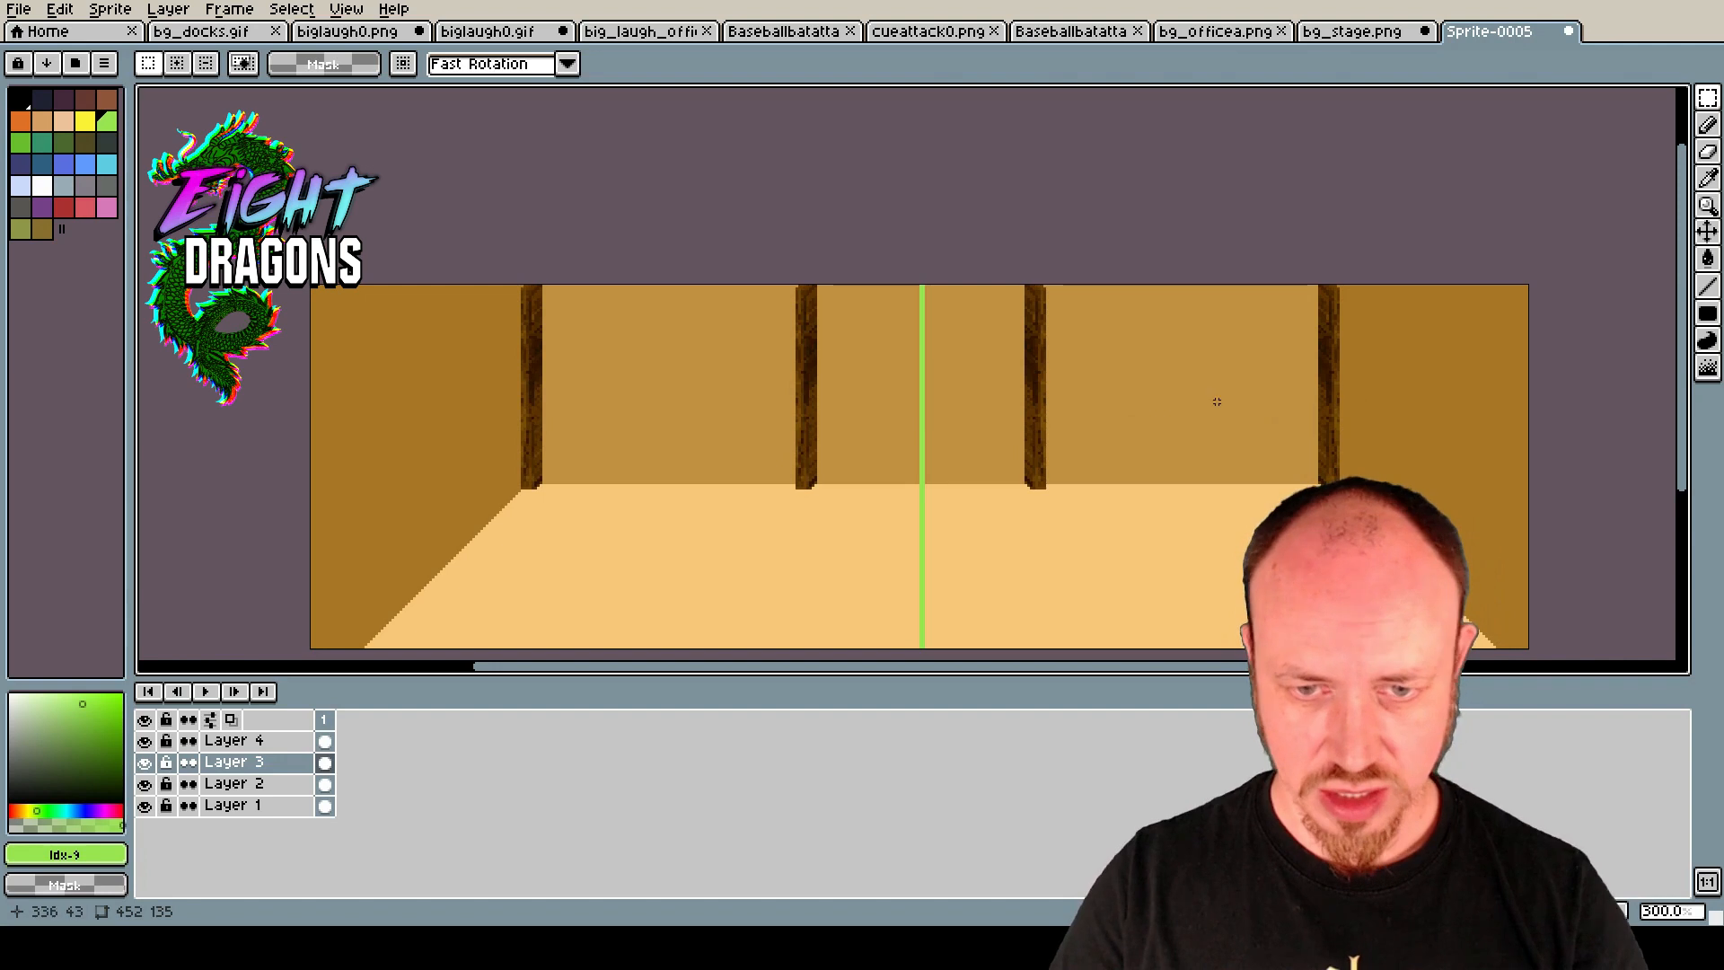
Copy a 4 × 74 px vertical strip of the left corner post from Layer 3 and paste it onto a new layer above.
click(258, 765)
scroll(566, 423, up, 2)
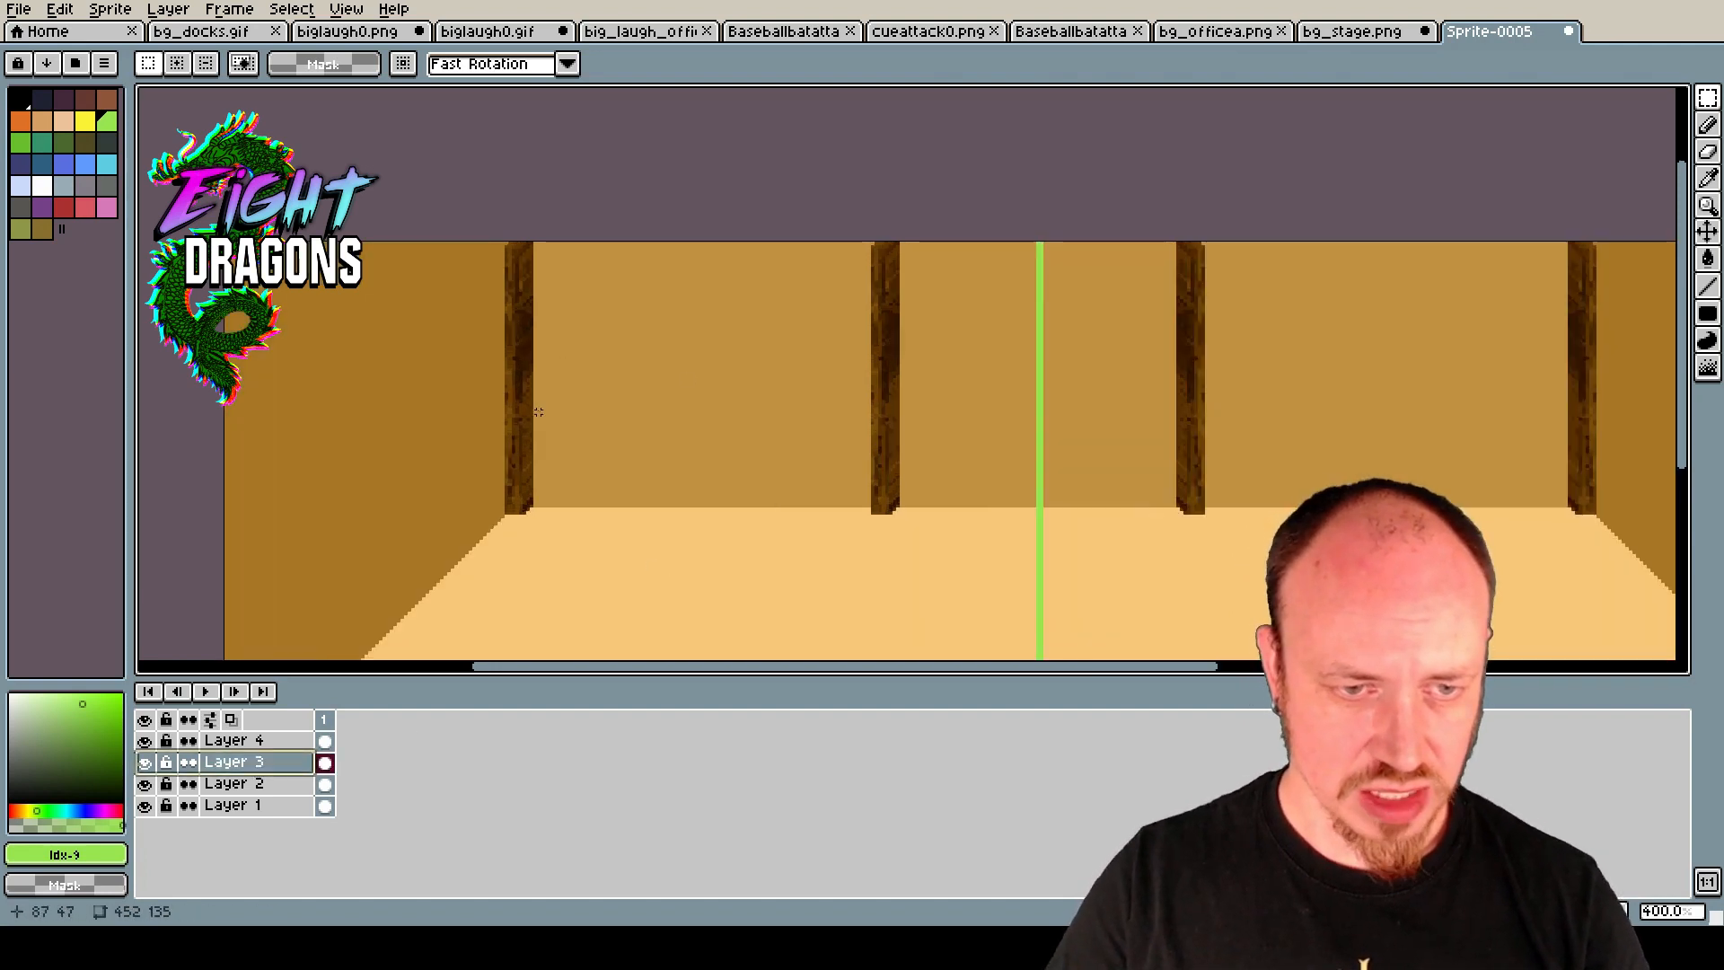
key(i)
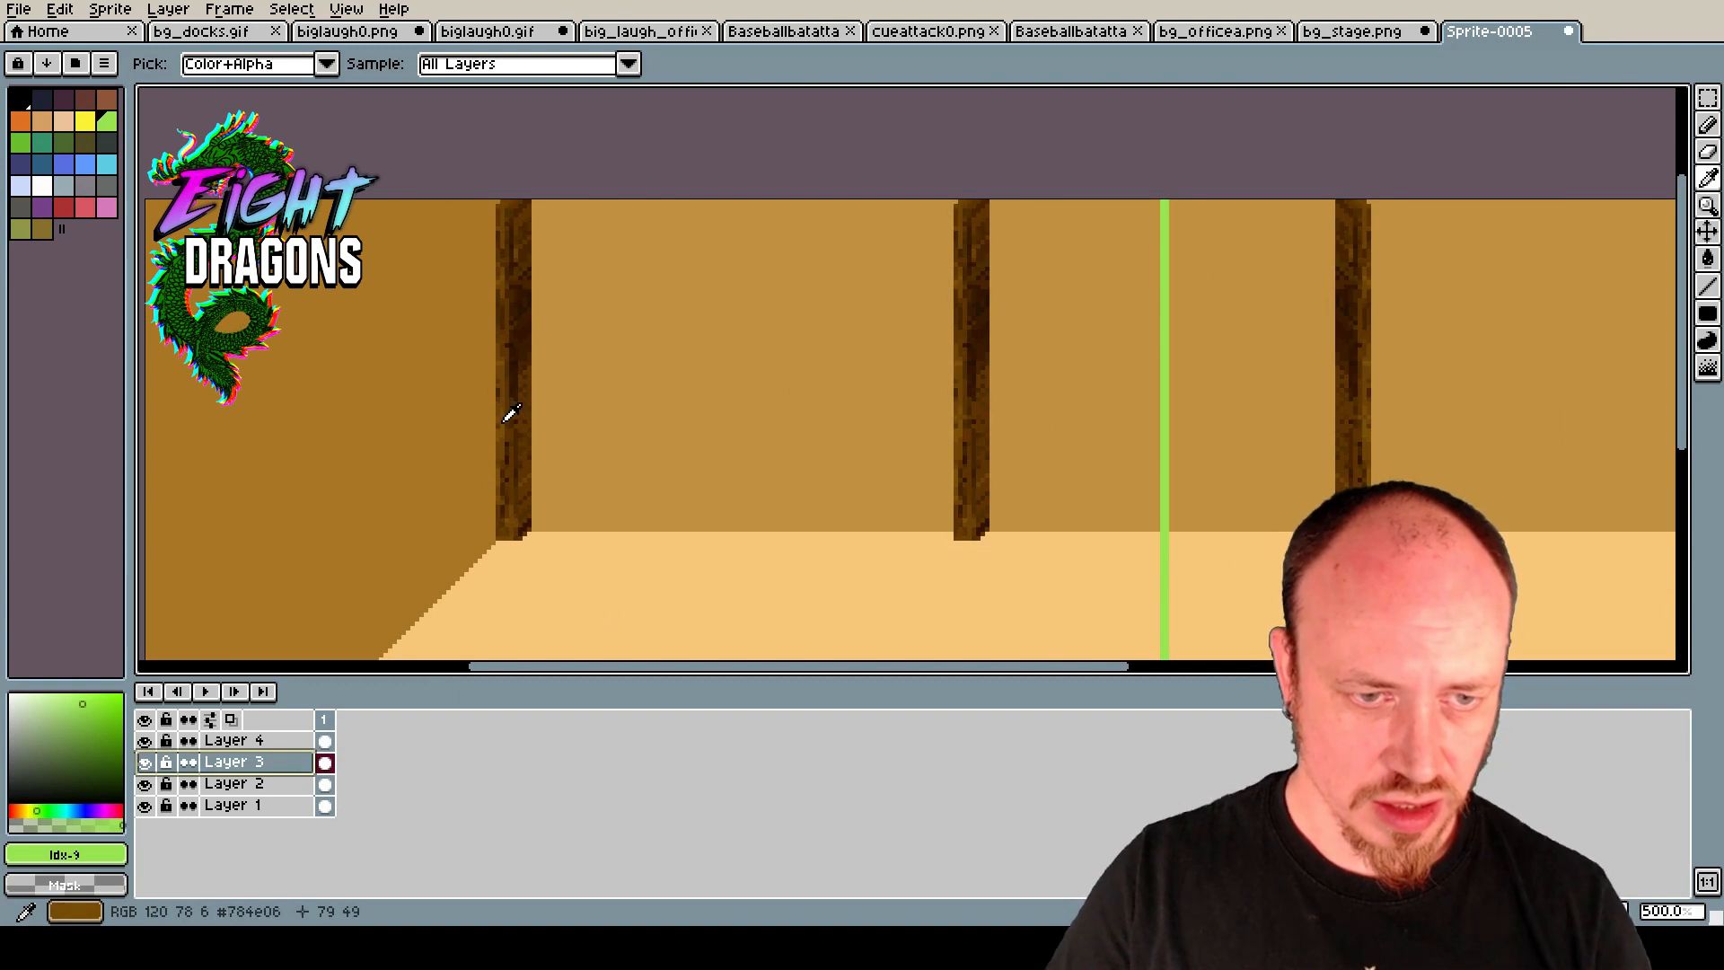
key(m)
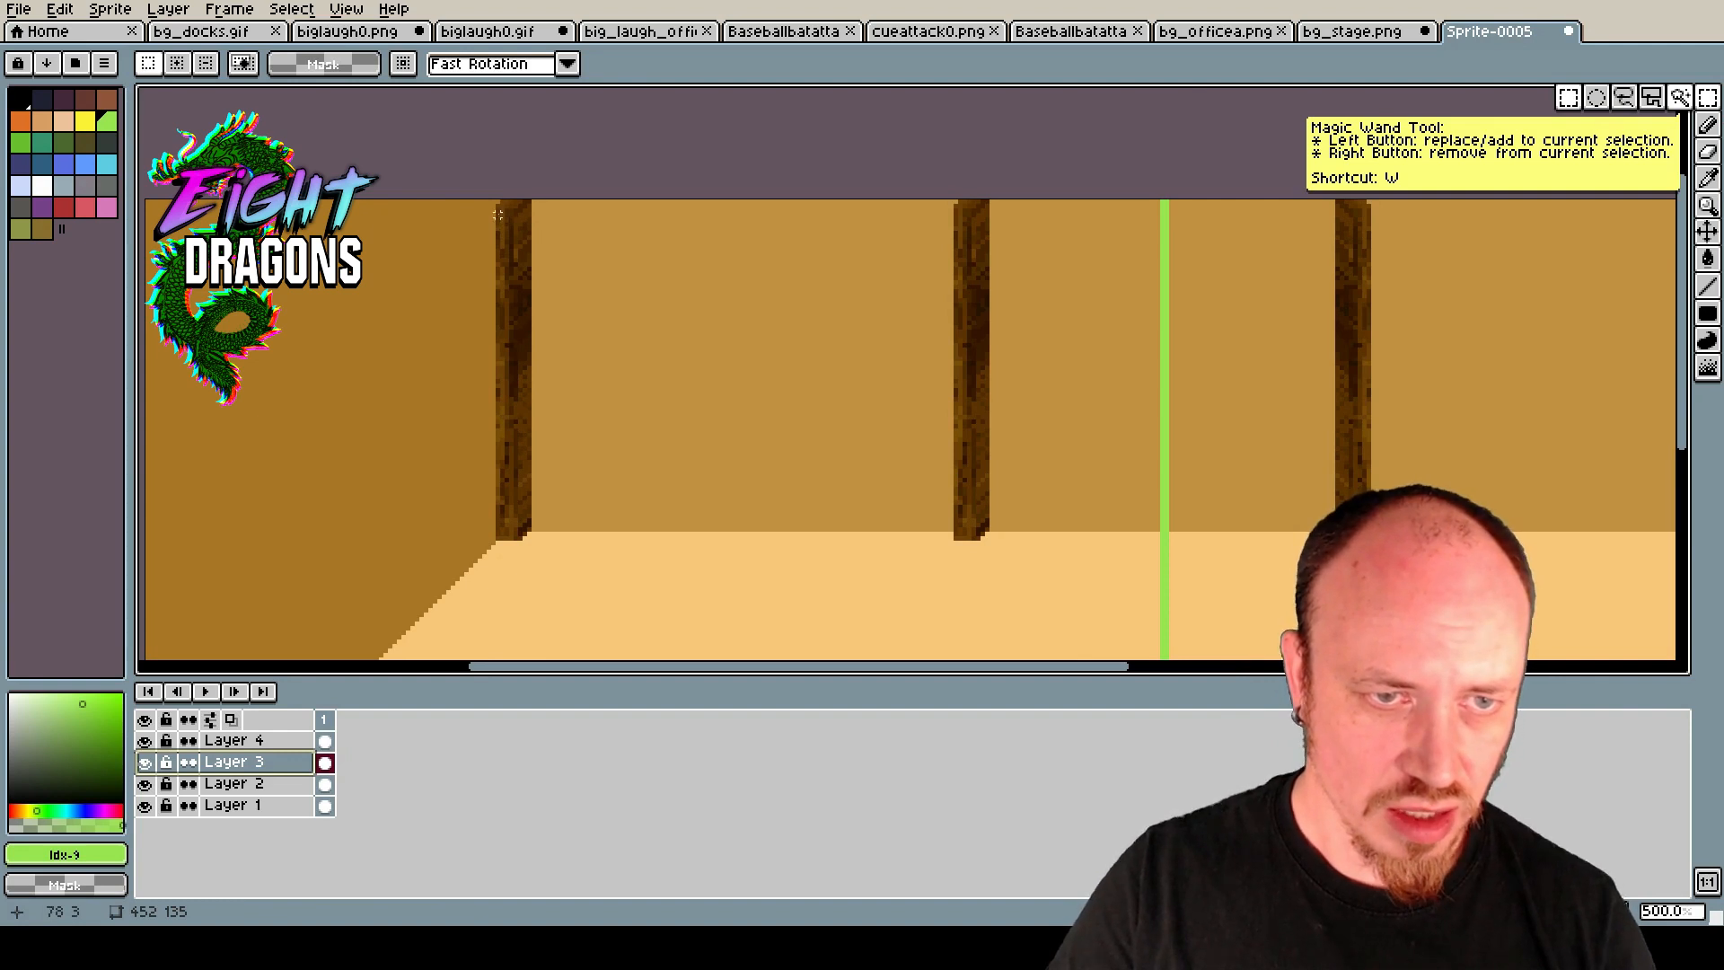
drag(497, 210, 515, 545)
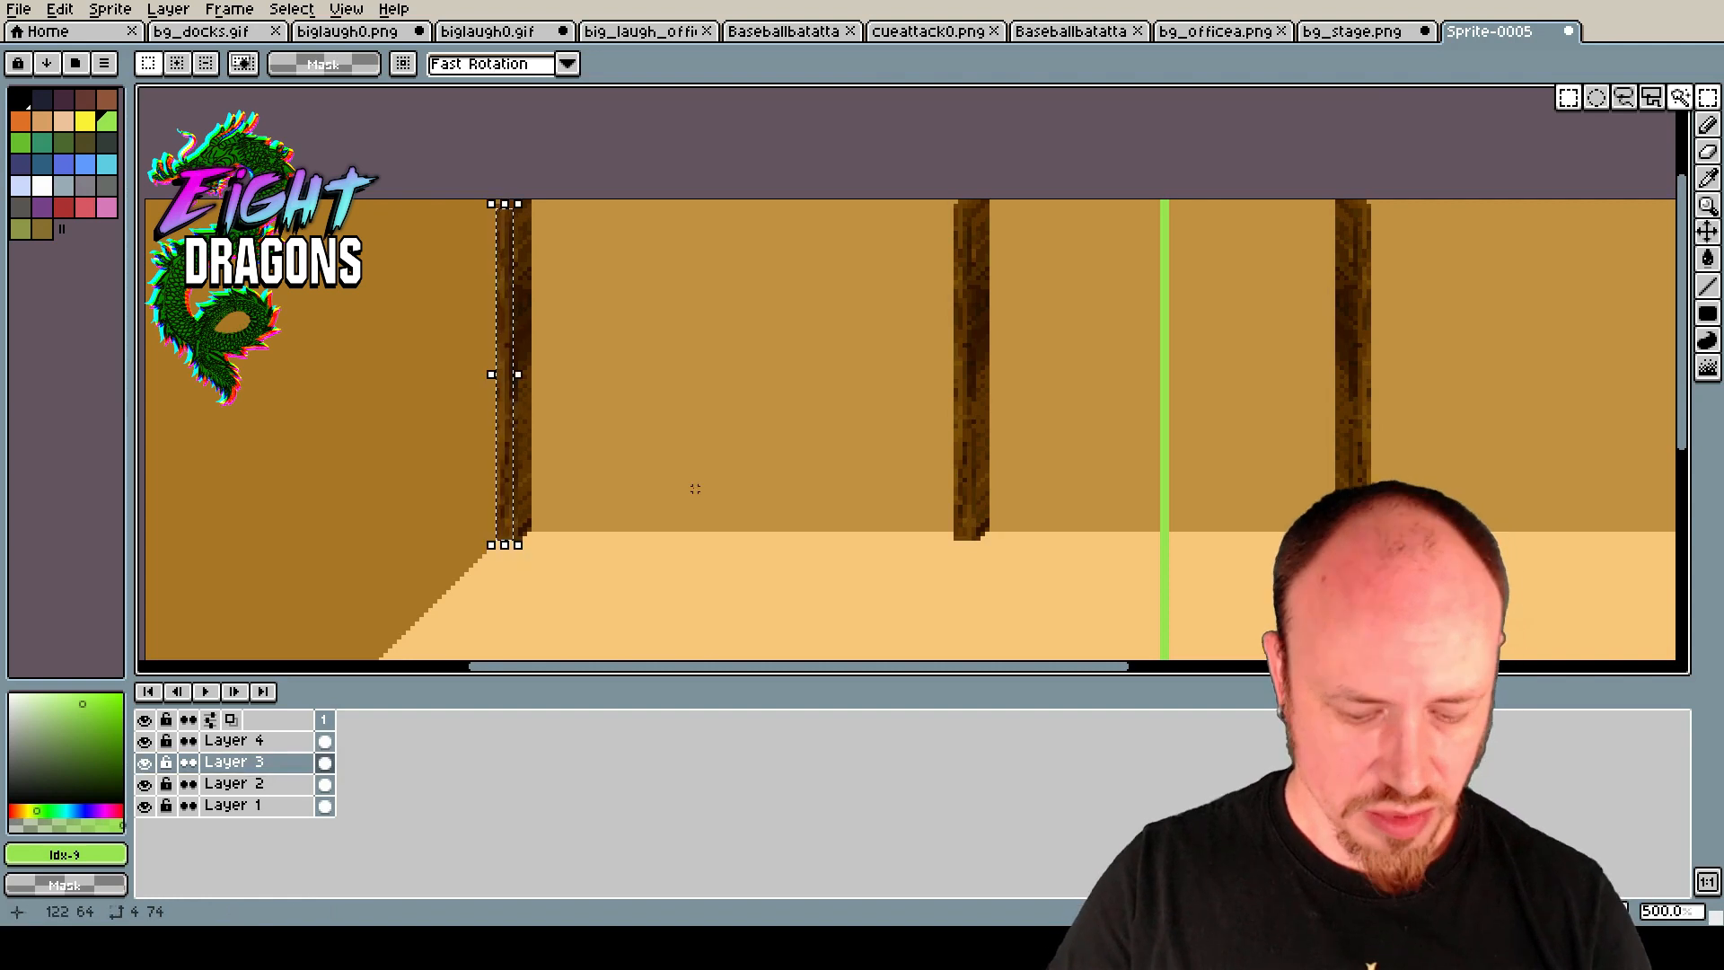
right_click(277, 774)
click(339, 773)
click(492, 447)
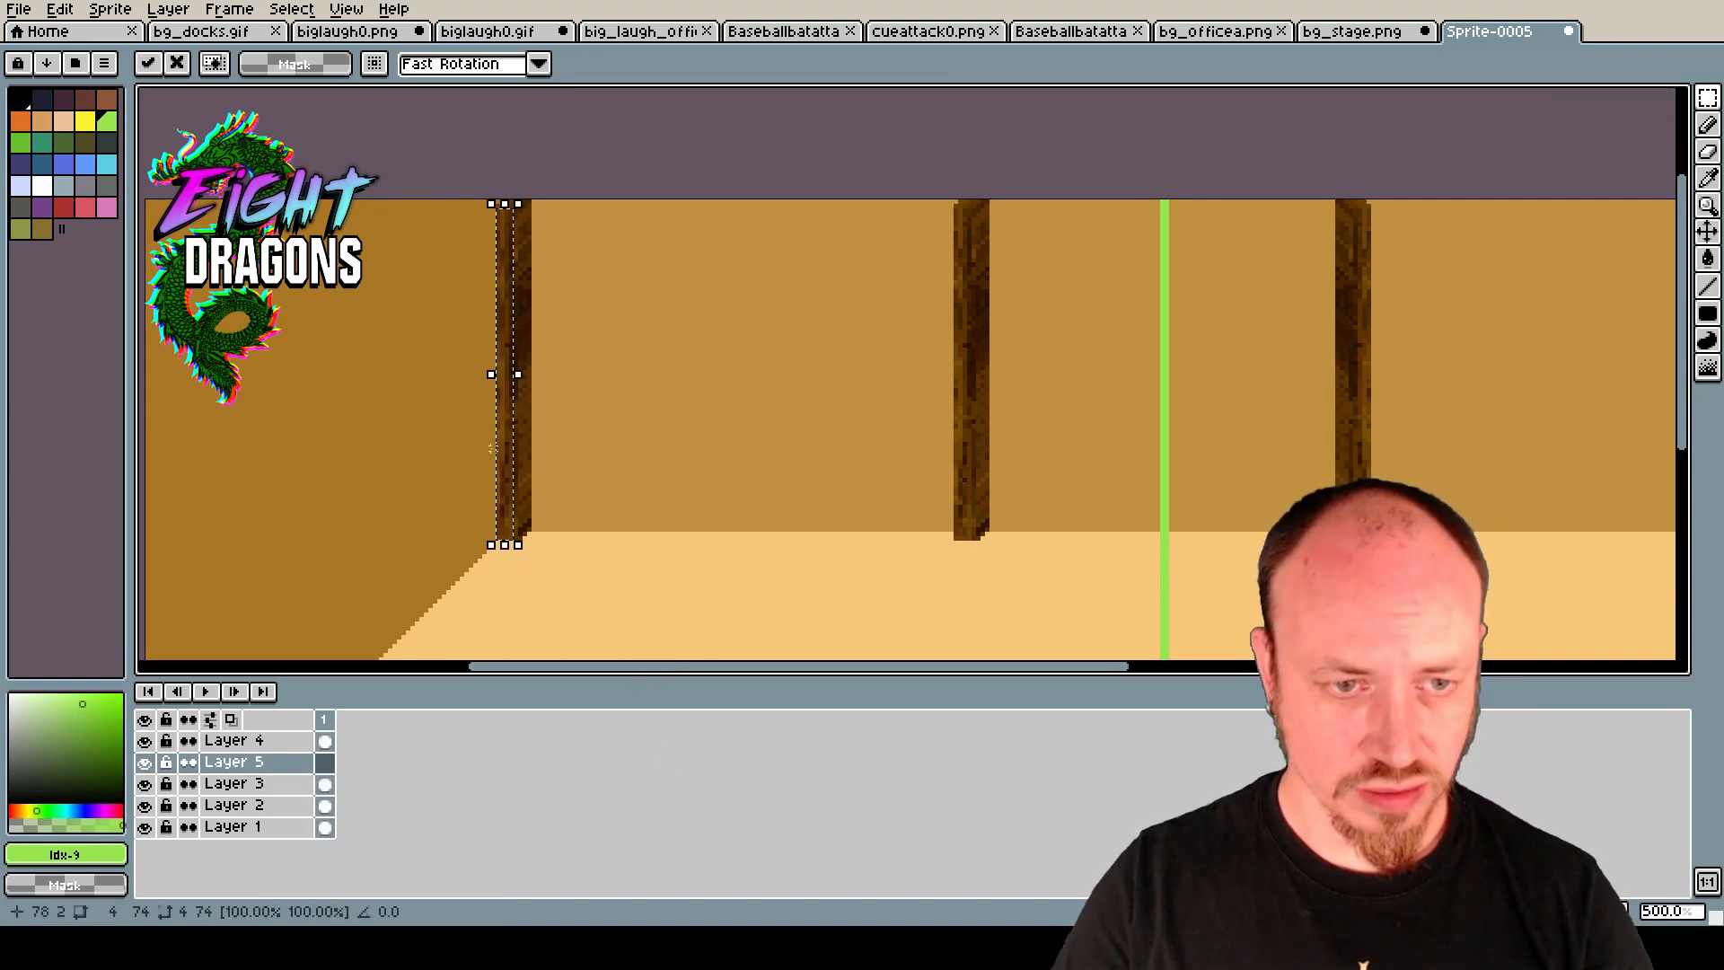
Rotate the pasted post strip 90° clockwise and place it horizontally across the back wall, starting at the left corner post.
click(59, 9)
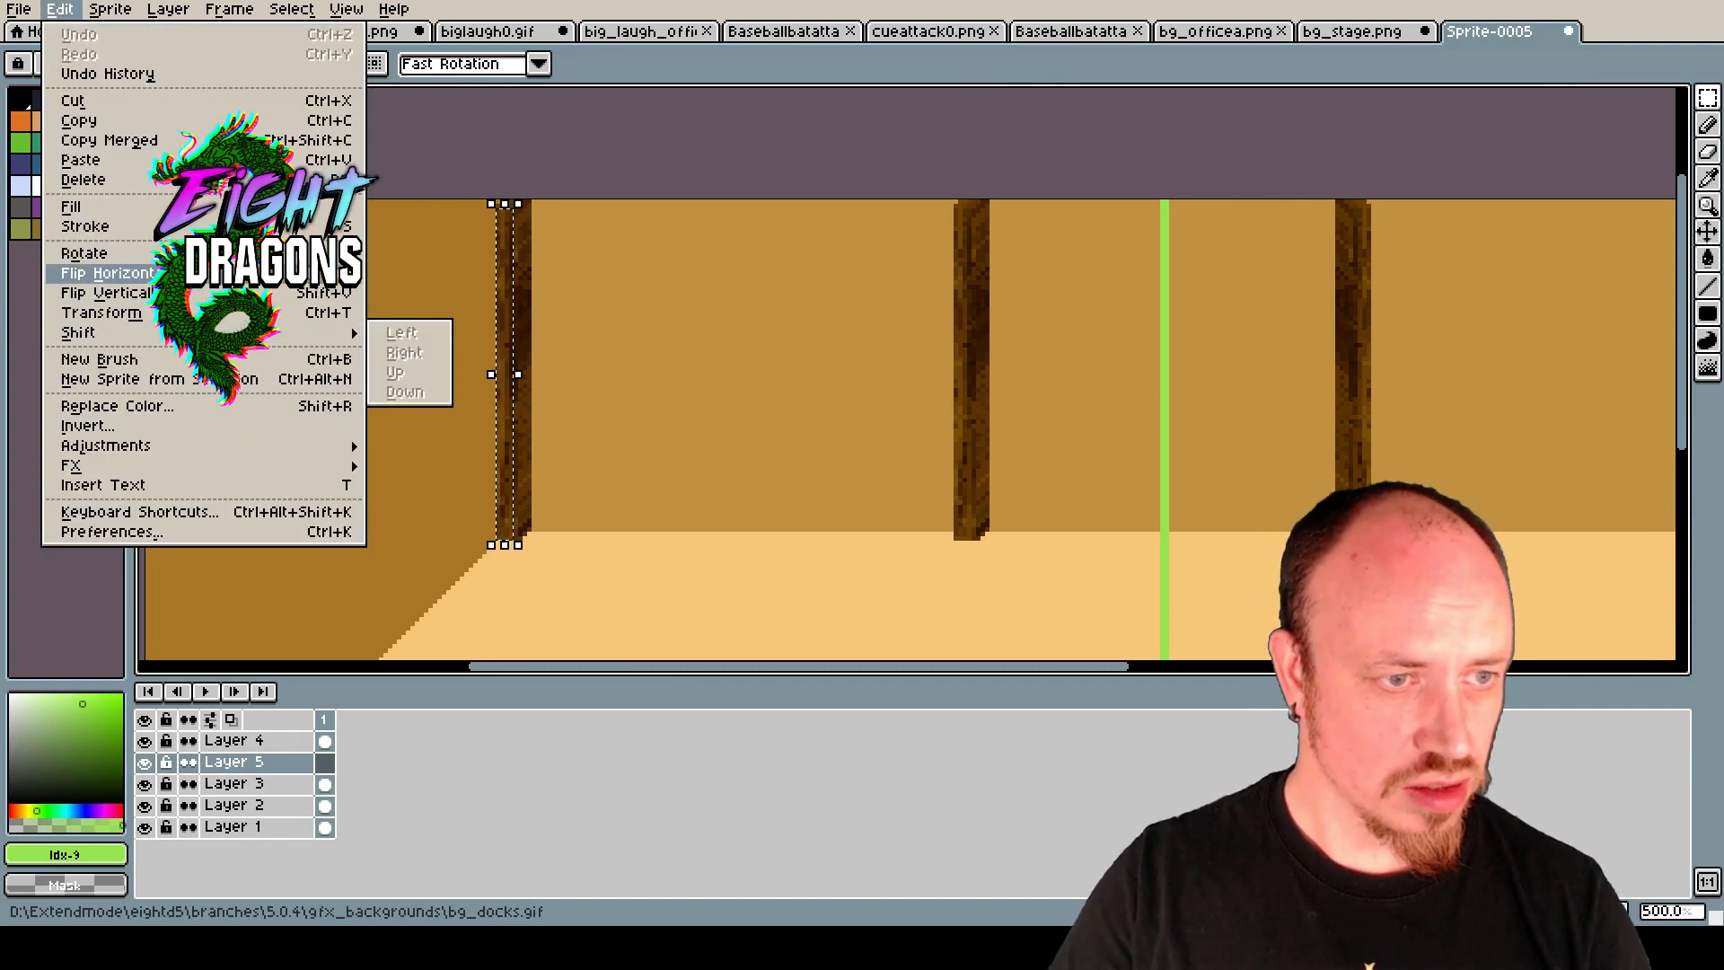
mouse_move(108, 253)
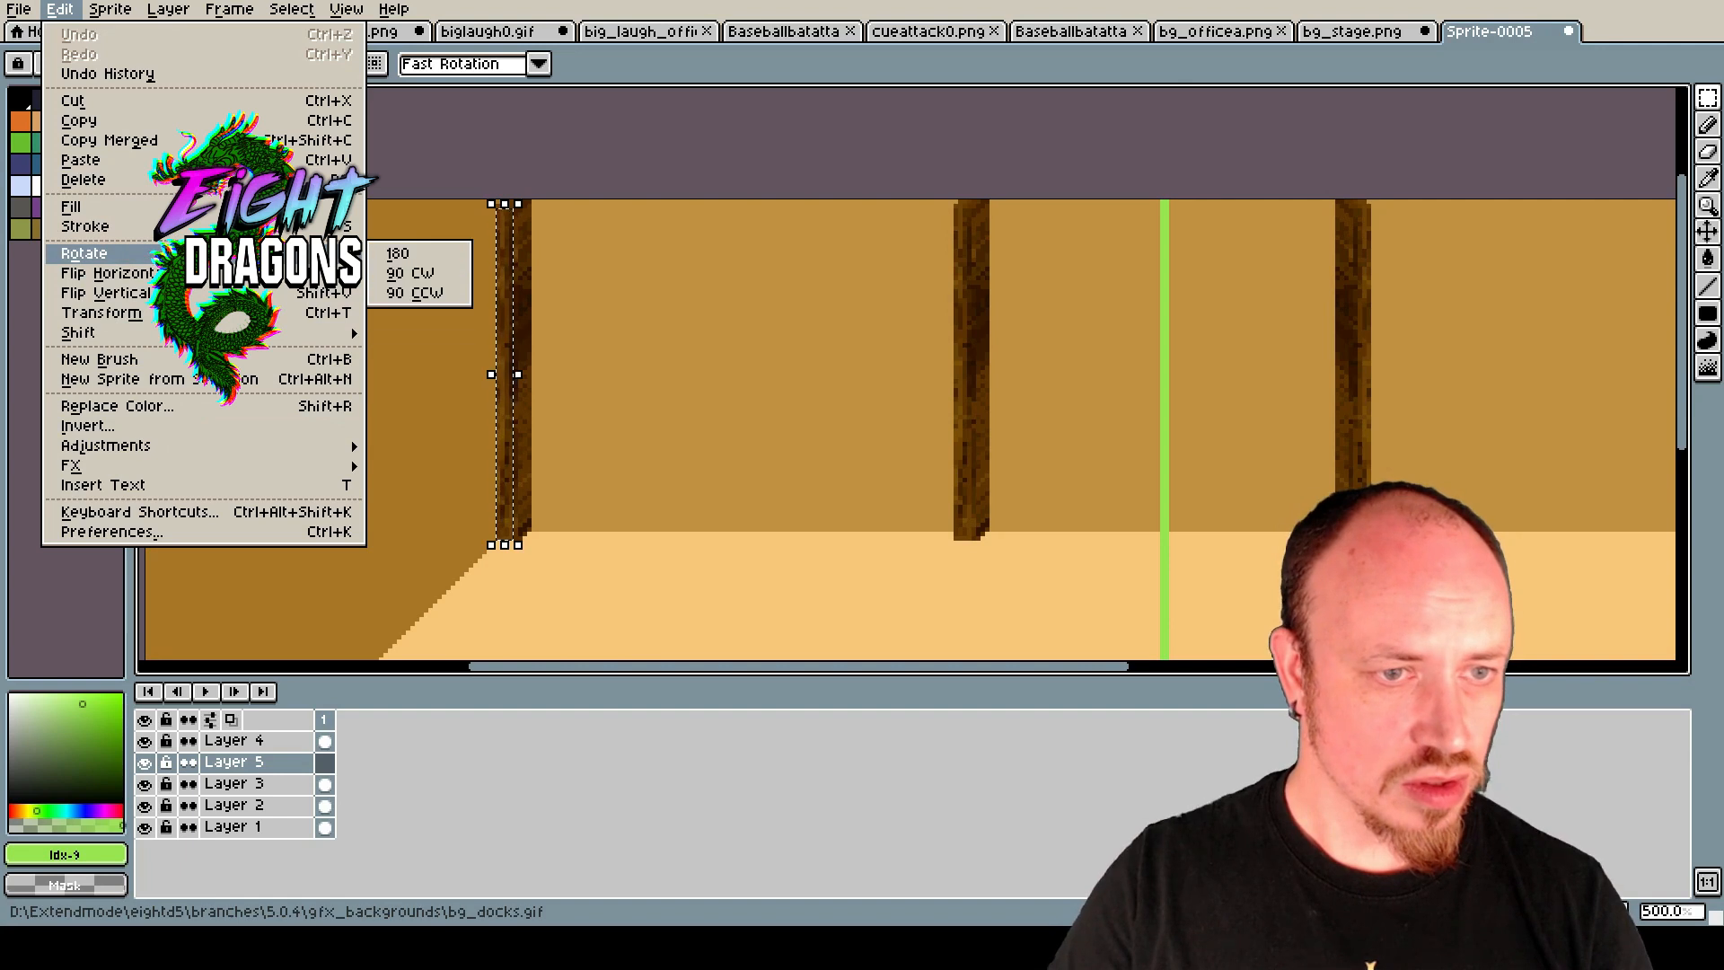
click(422, 271)
drag(588, 389, 693, 353)
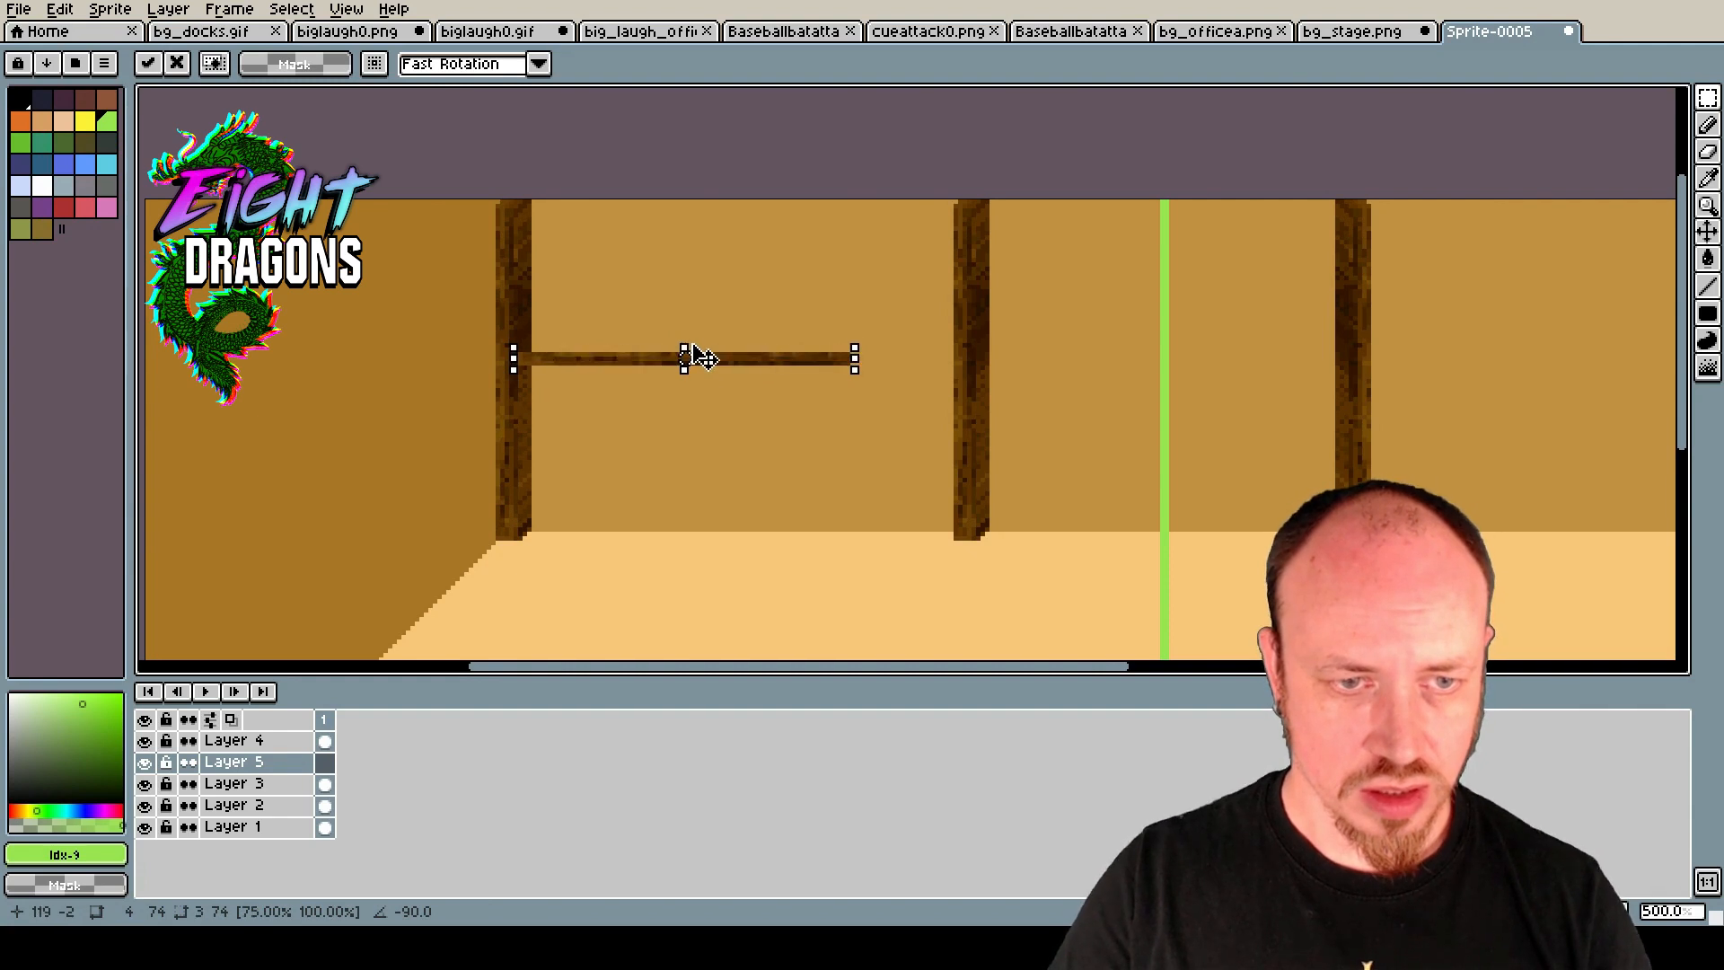
Brighten the horizontal beam with a Hue/Saturation adjustment of saturation 22 and lightness 23.
click(60, 9)
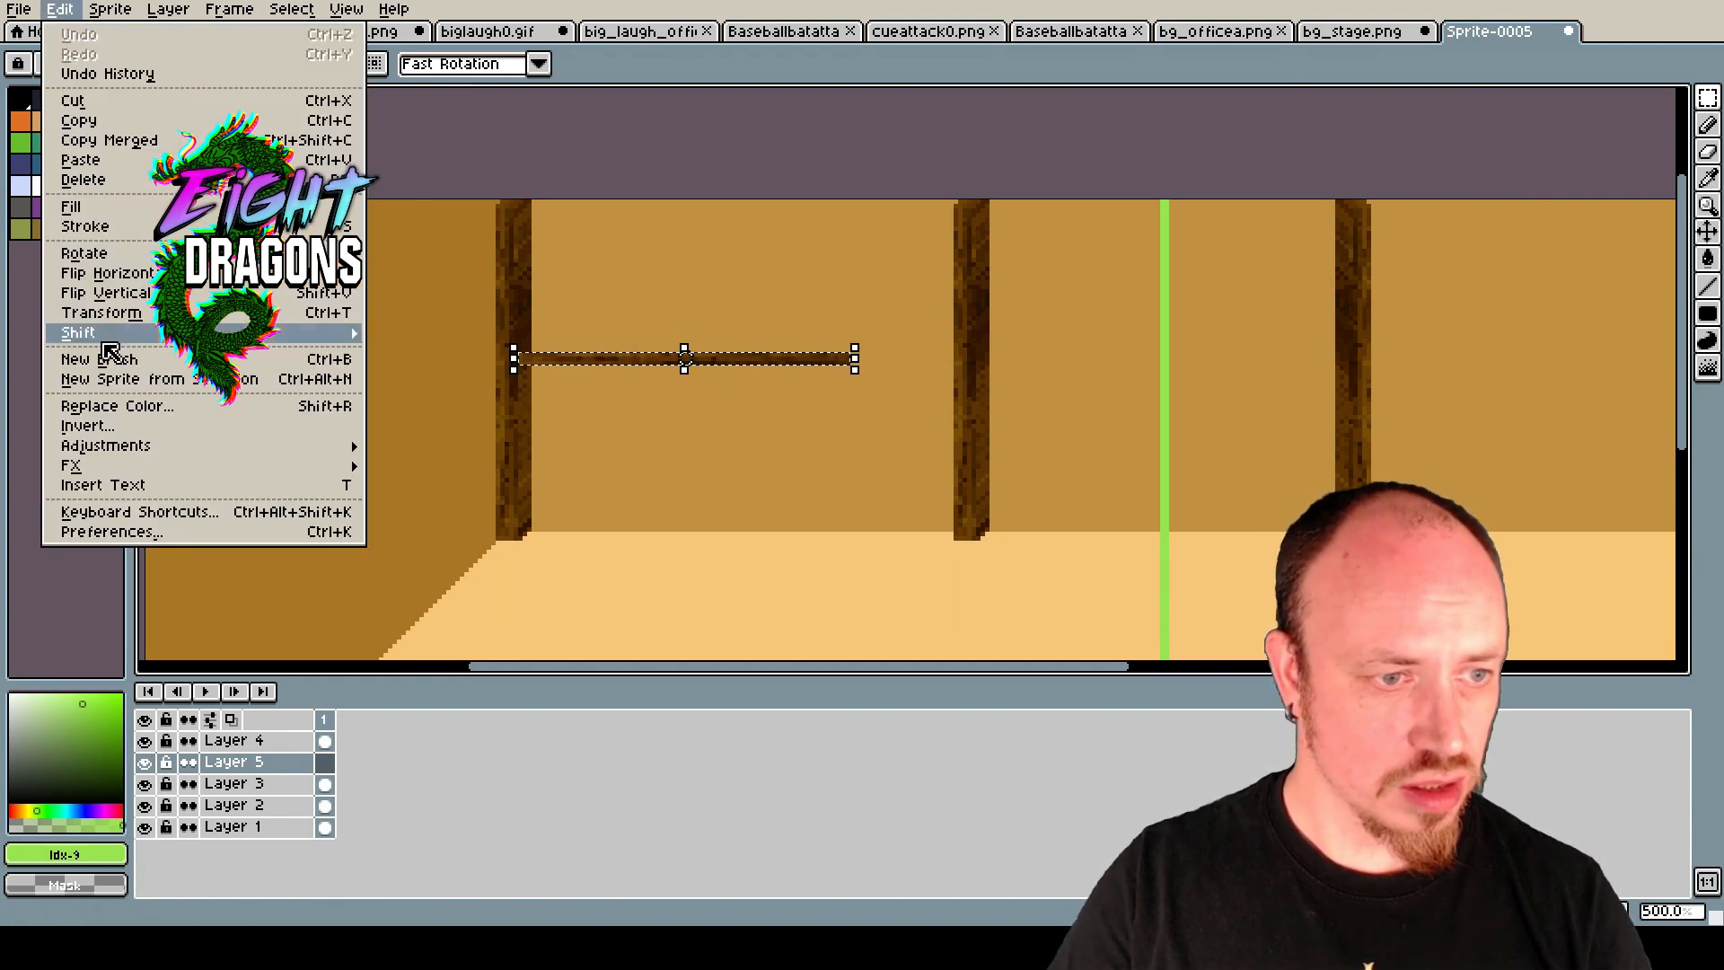
mouse_move(136, 458)
click(422, 465)
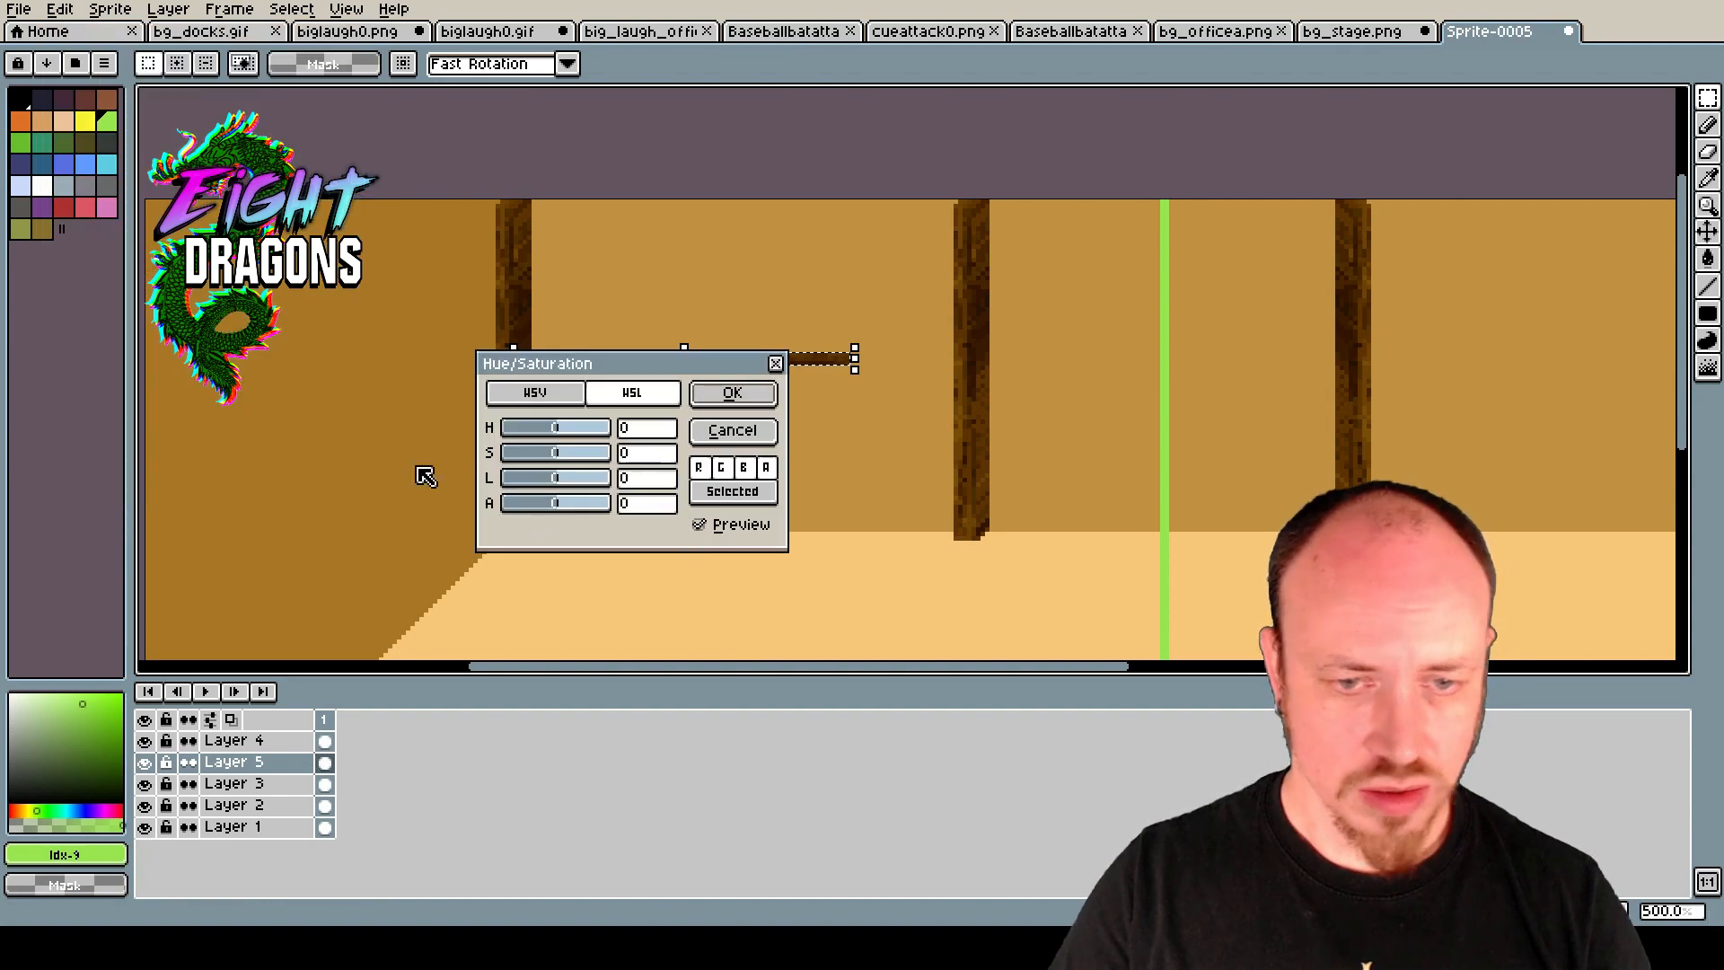
drag(585, 352, 822, 471)
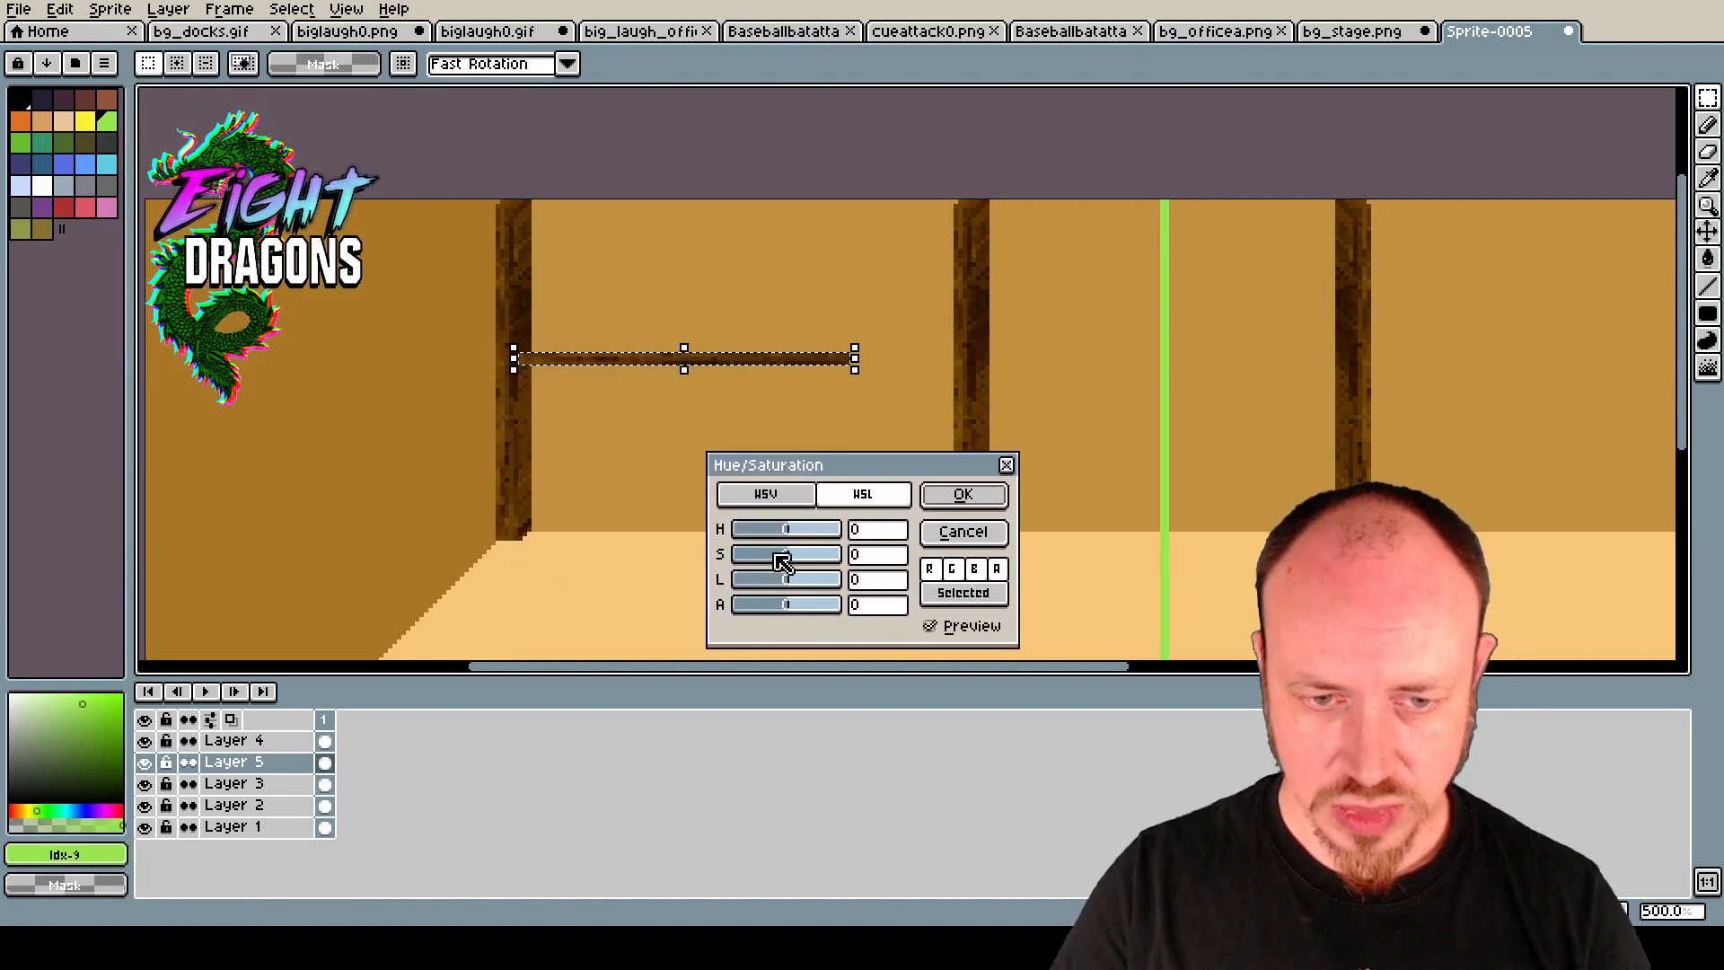
click(812, 582)
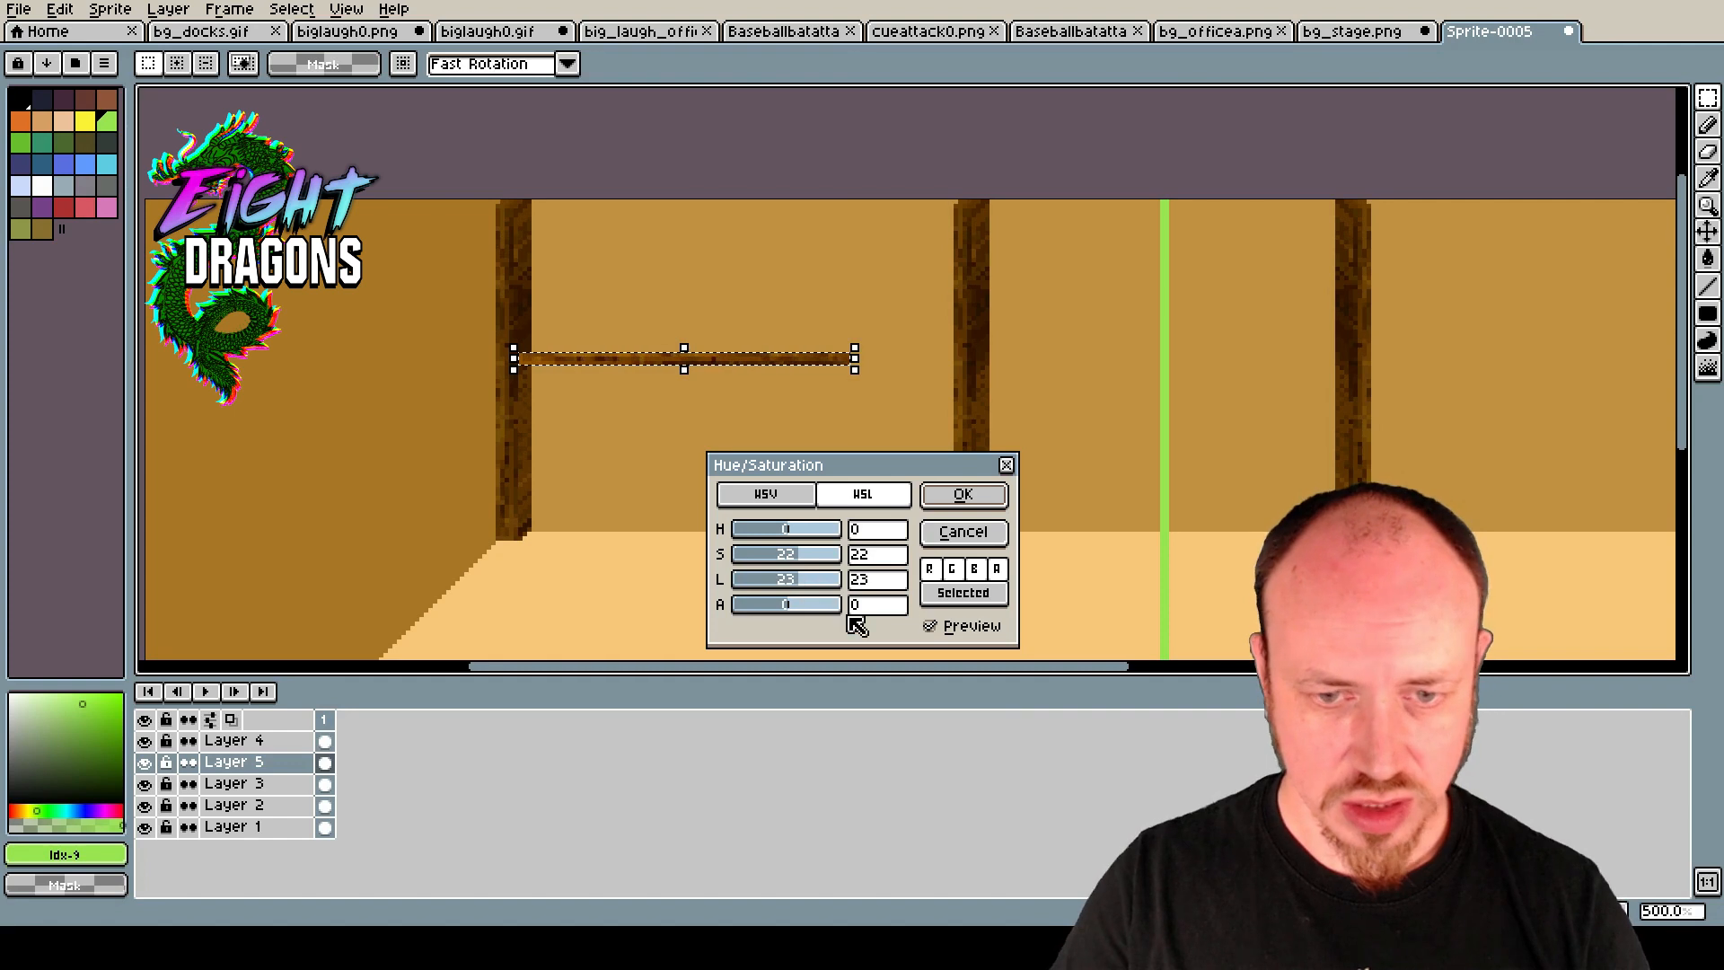
click(960, 497)
Stretch the beam to 97 px wide to reach the next post, and add a copy of its bottom pixel row along its top edge.
drag(860, 363, 967, 364)
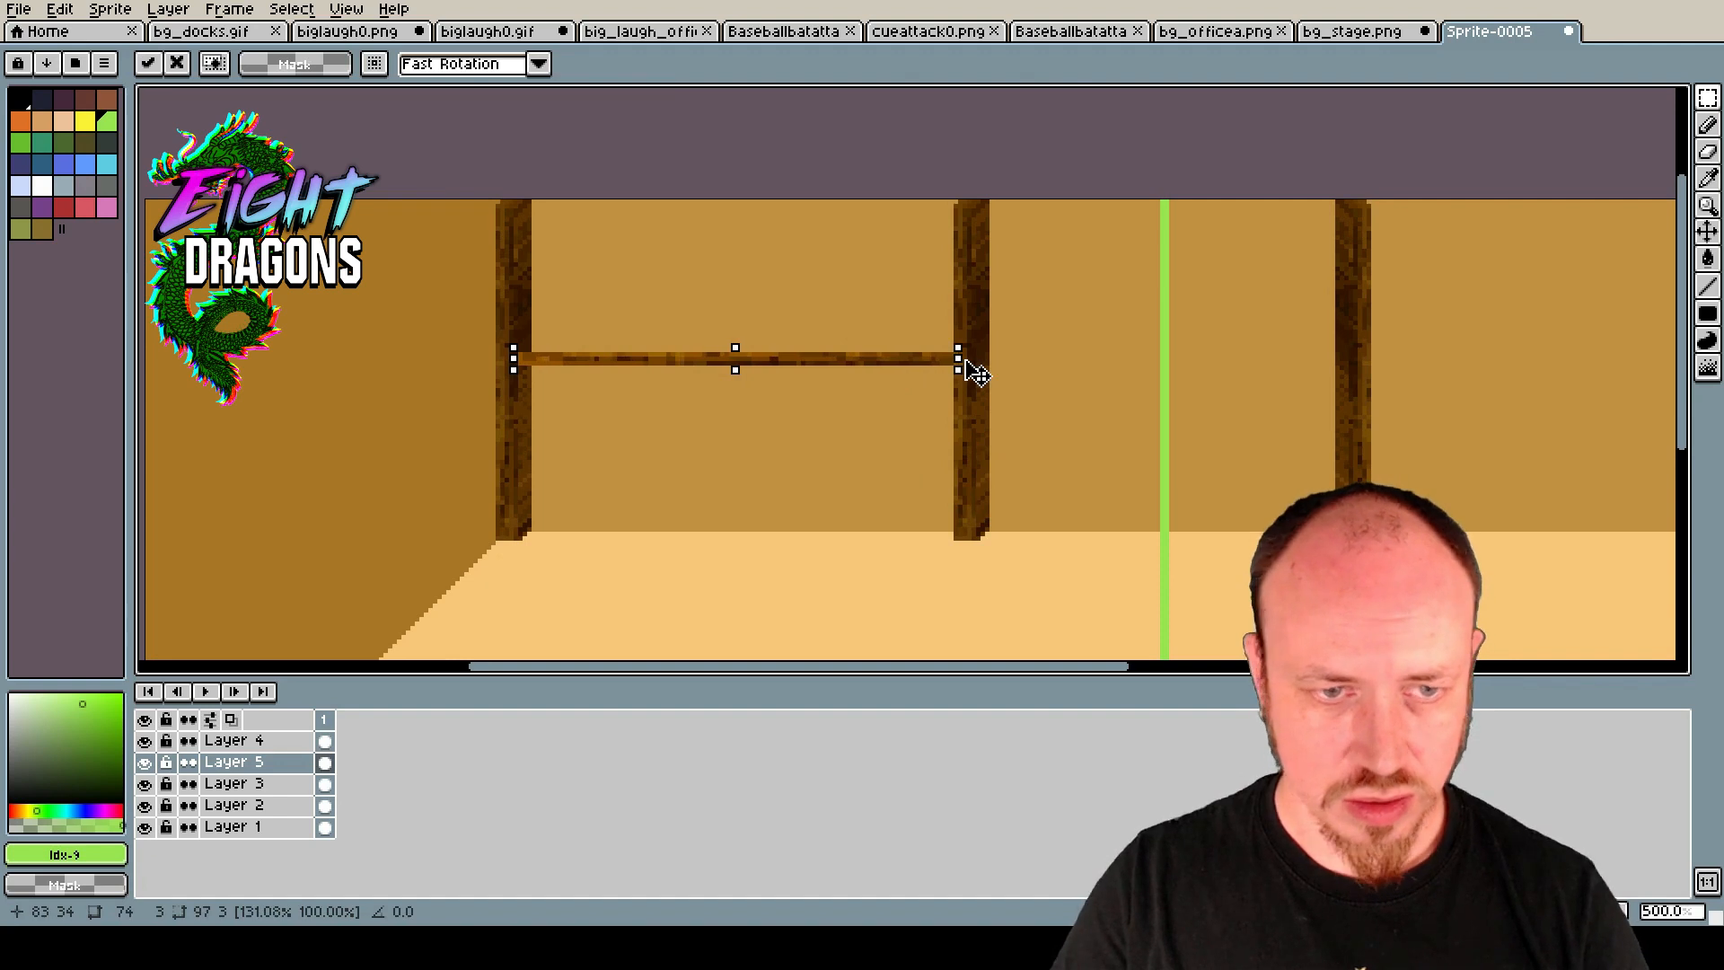
key(Return)
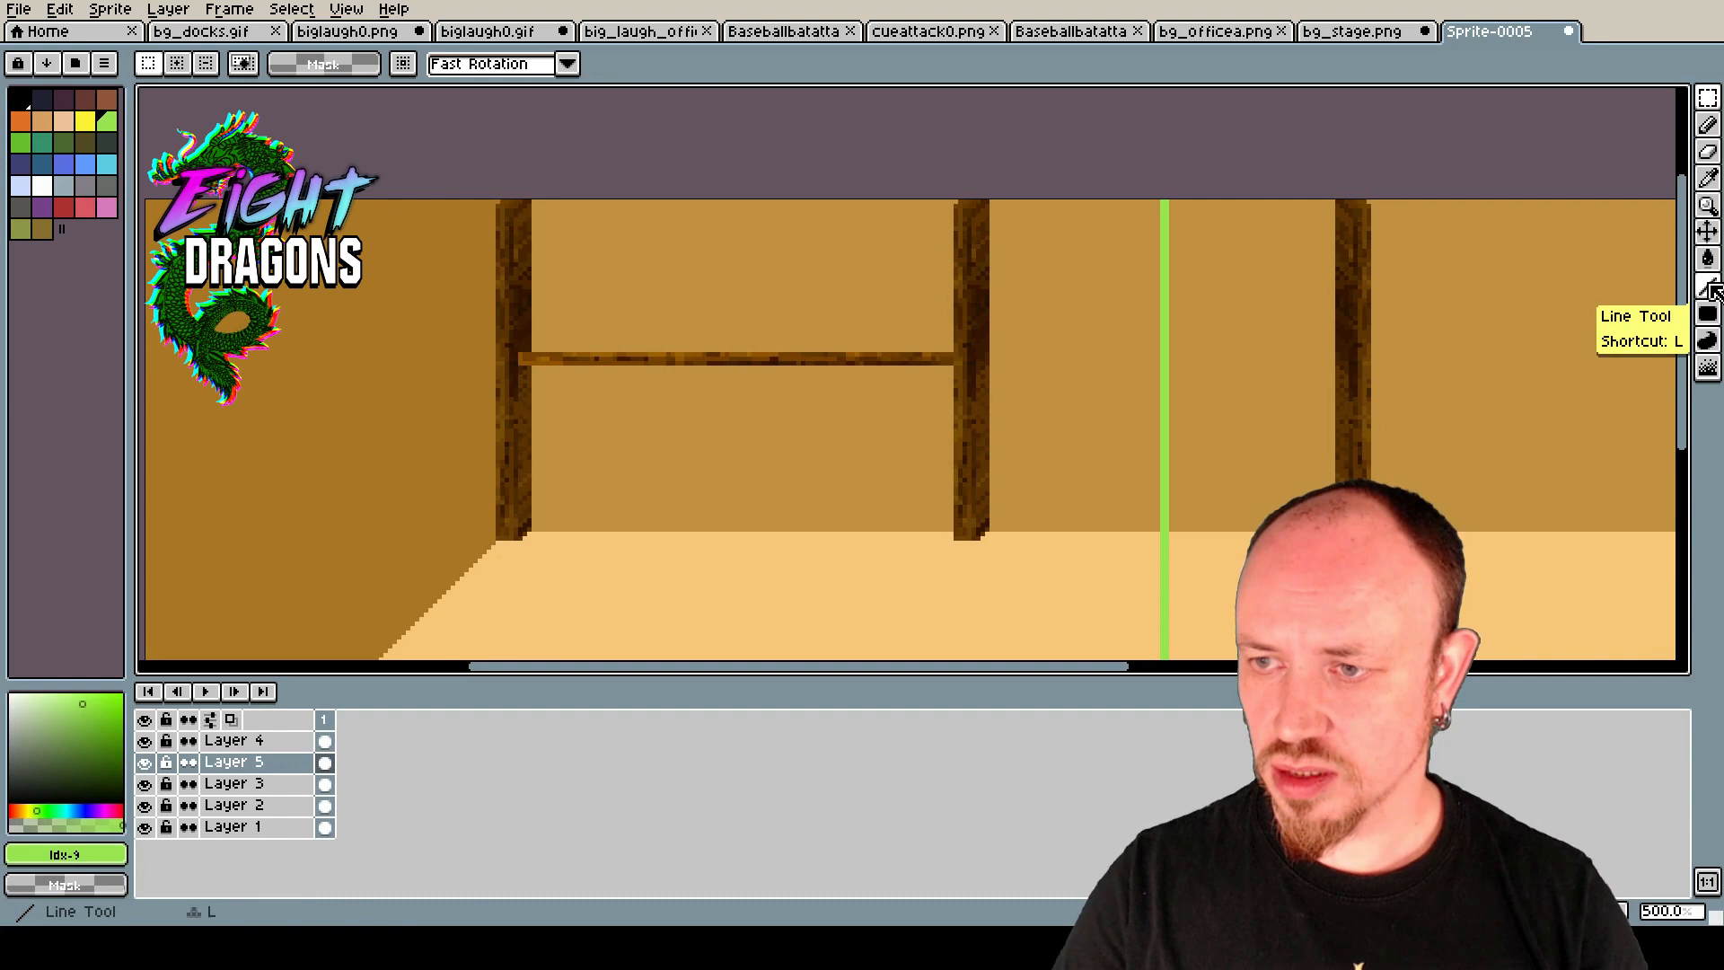
scroll(616, 362, up, 5)
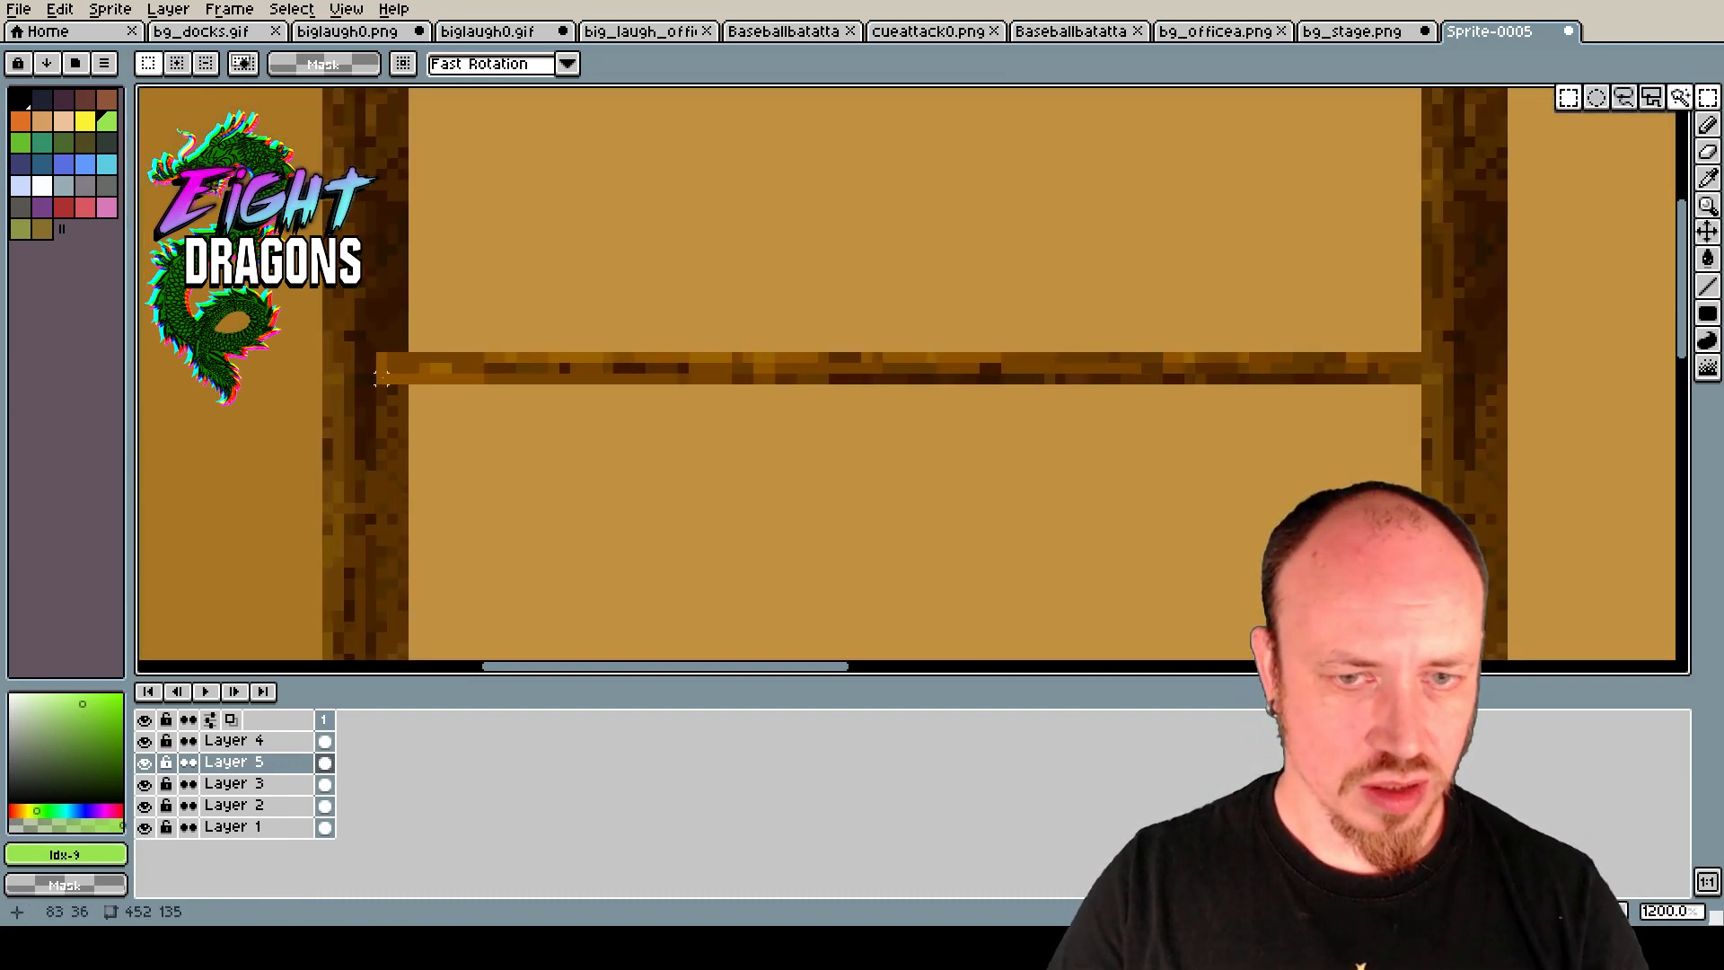
drag(381, 378, 1423, 379)
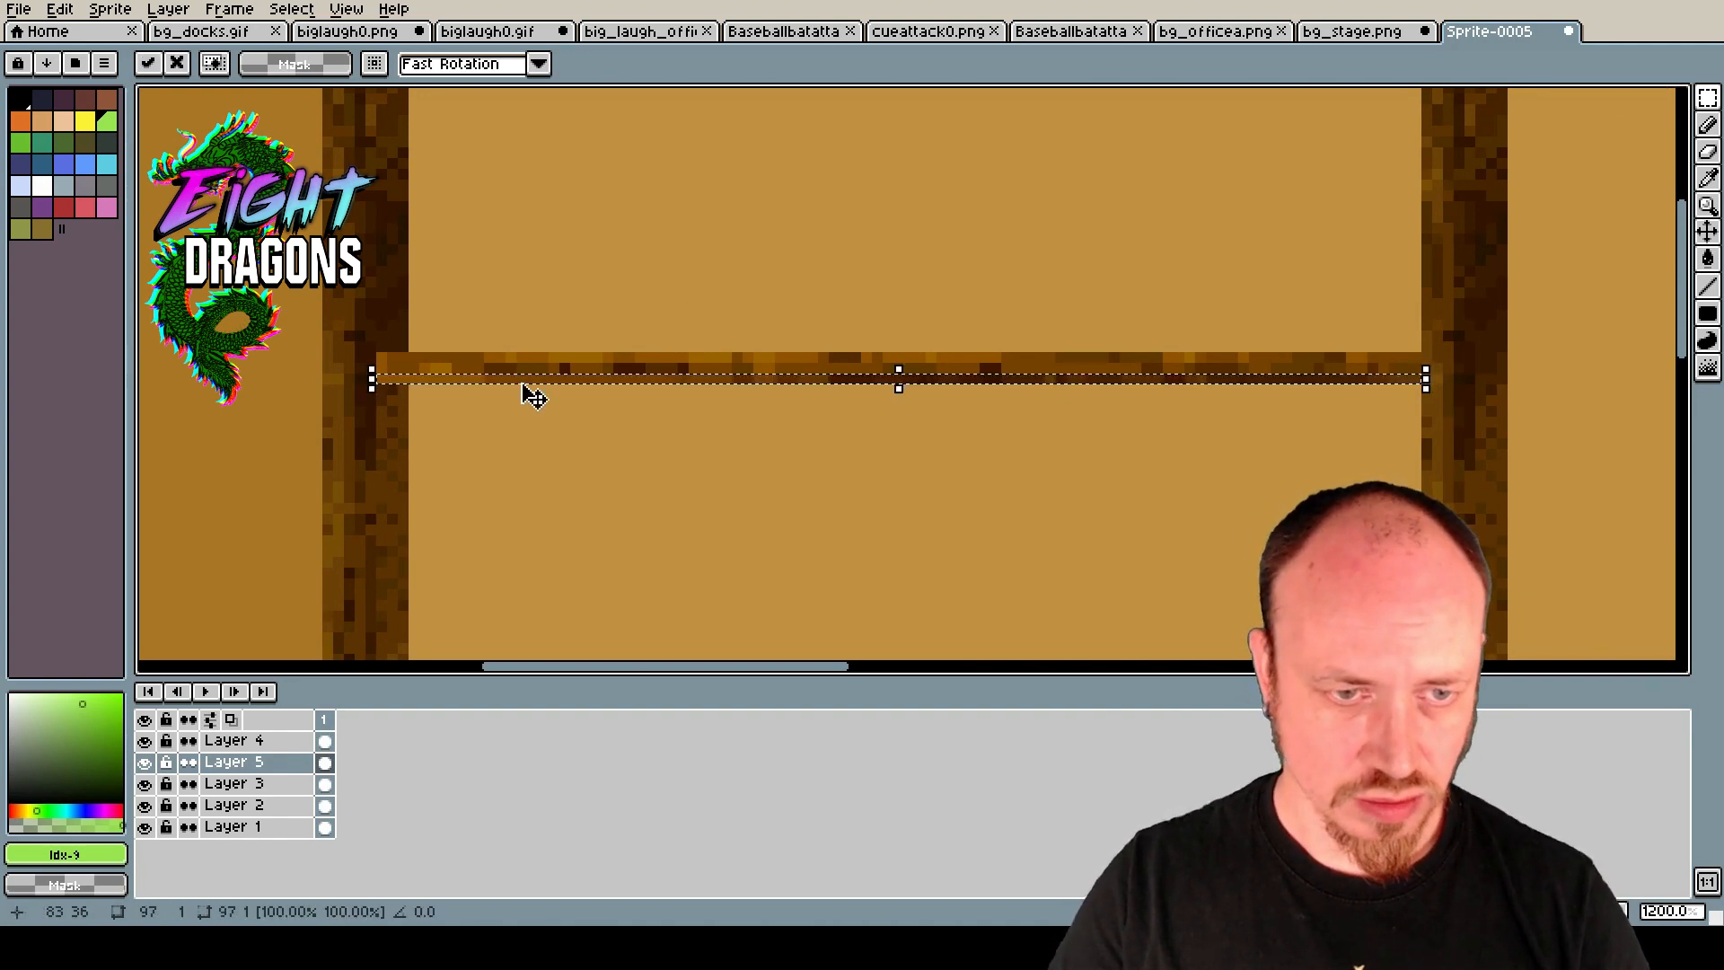
drag(531, 385, 559, 359)
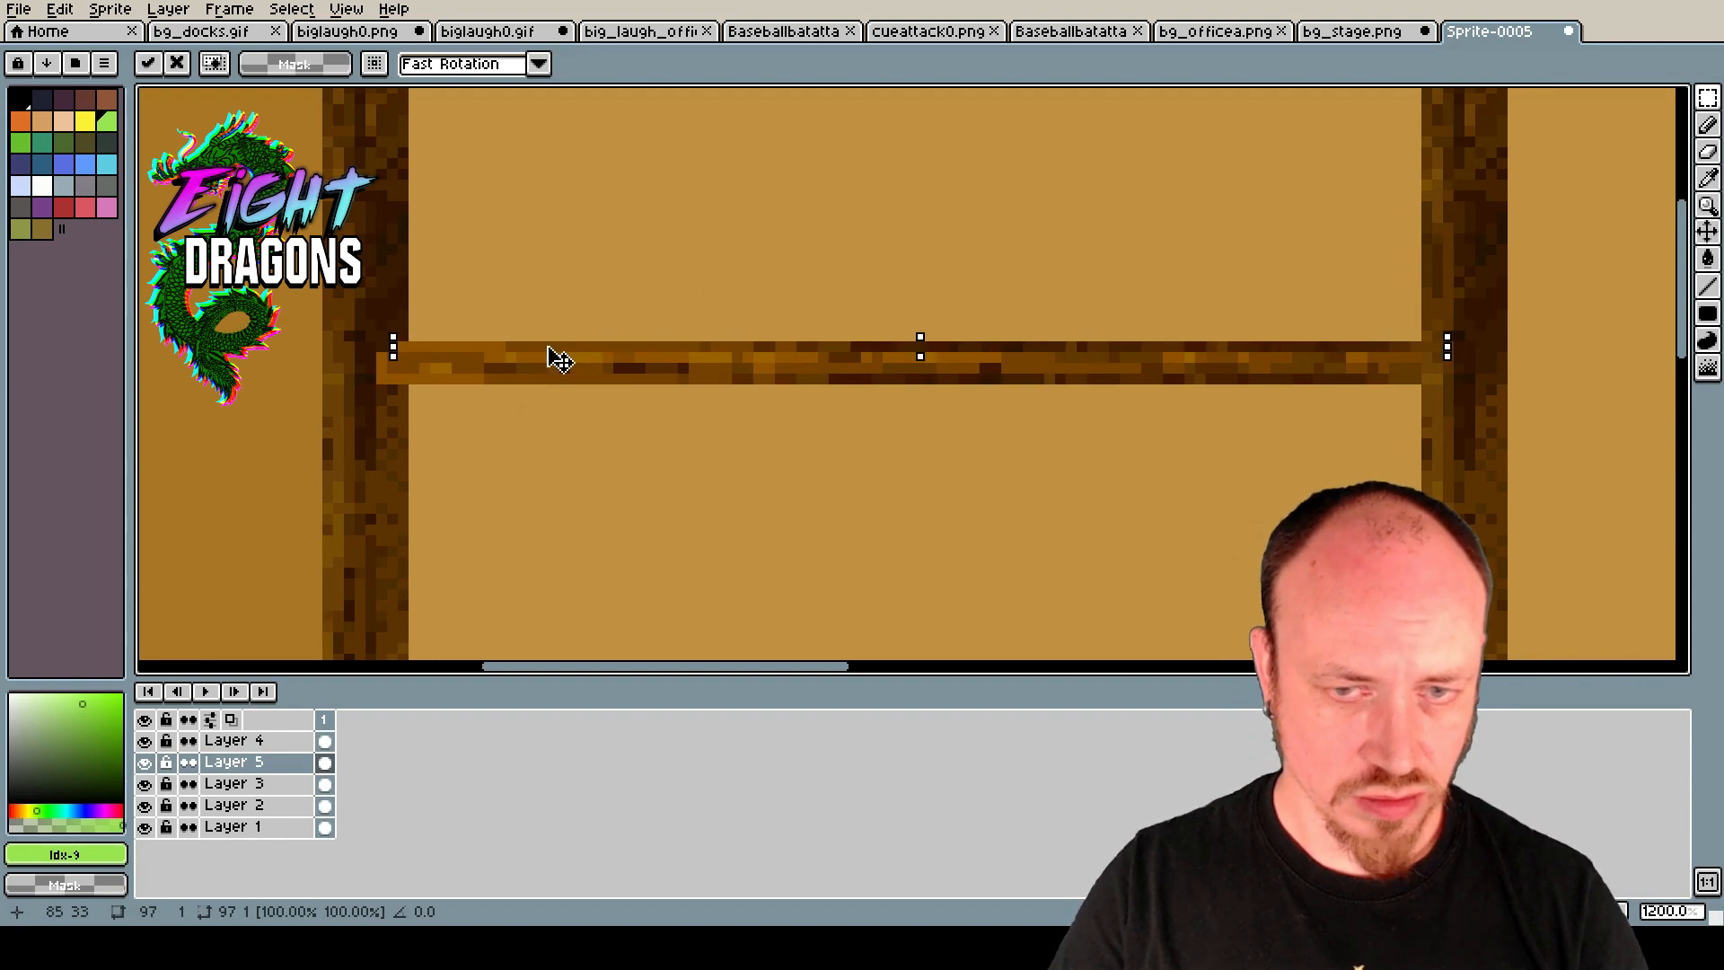
scroll(559, 359, down, 3)
key(Return)
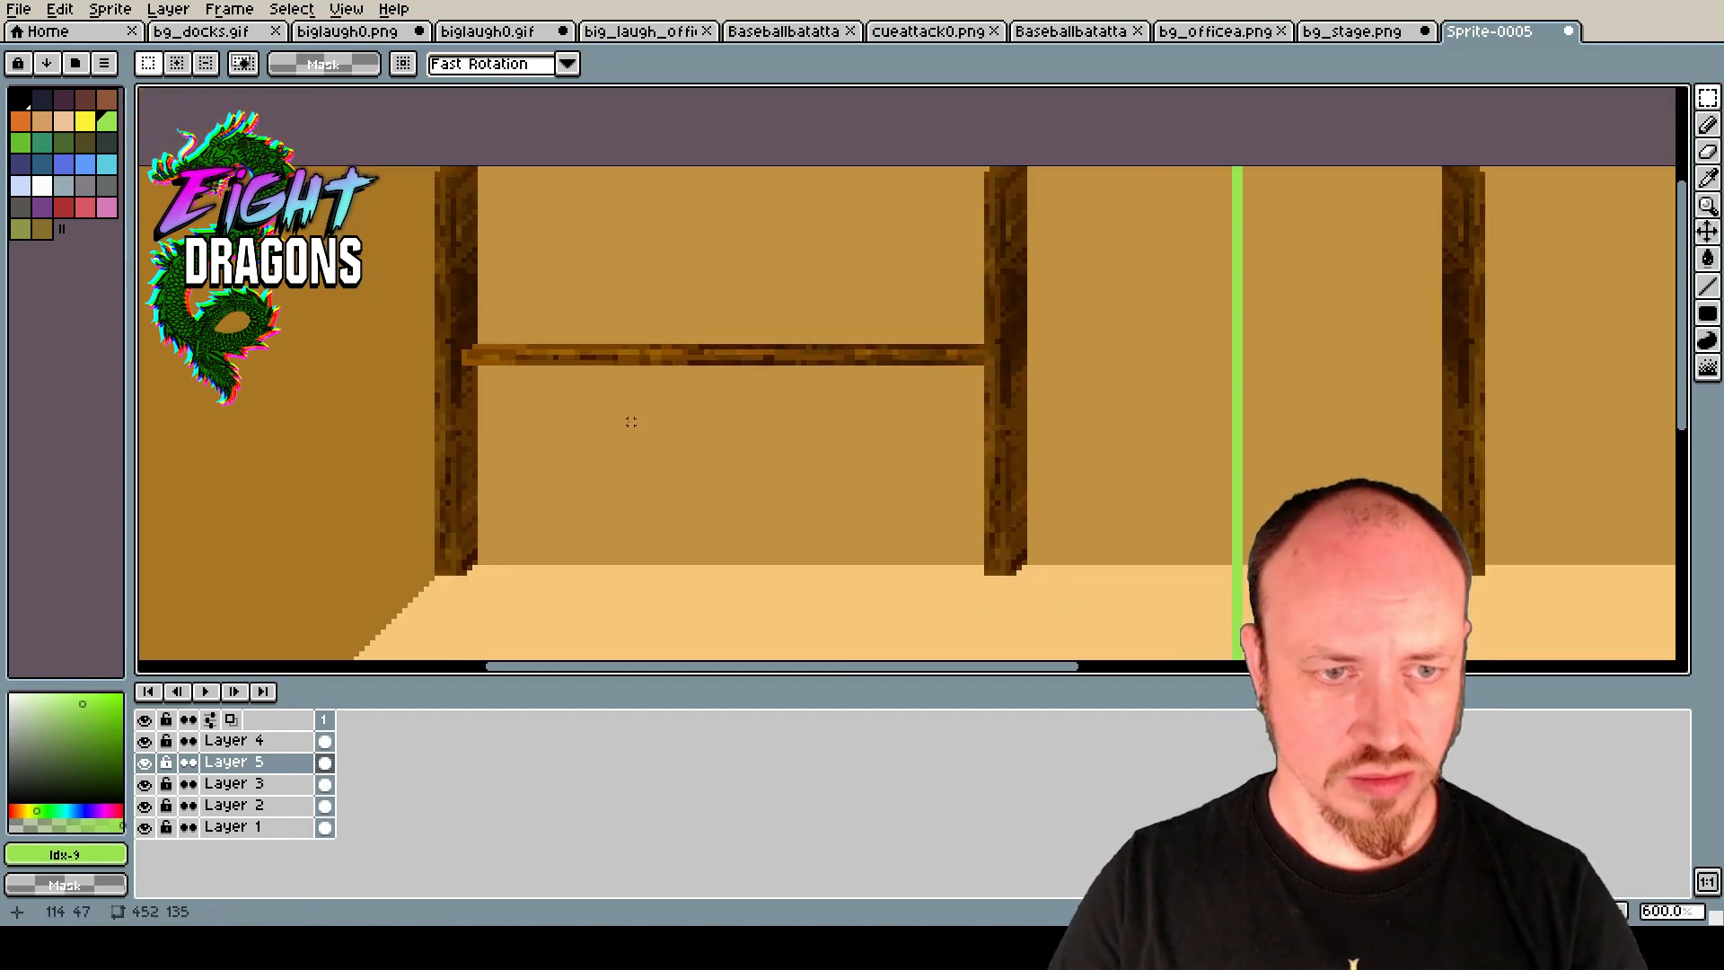
scroll(643, 440, down, 1)
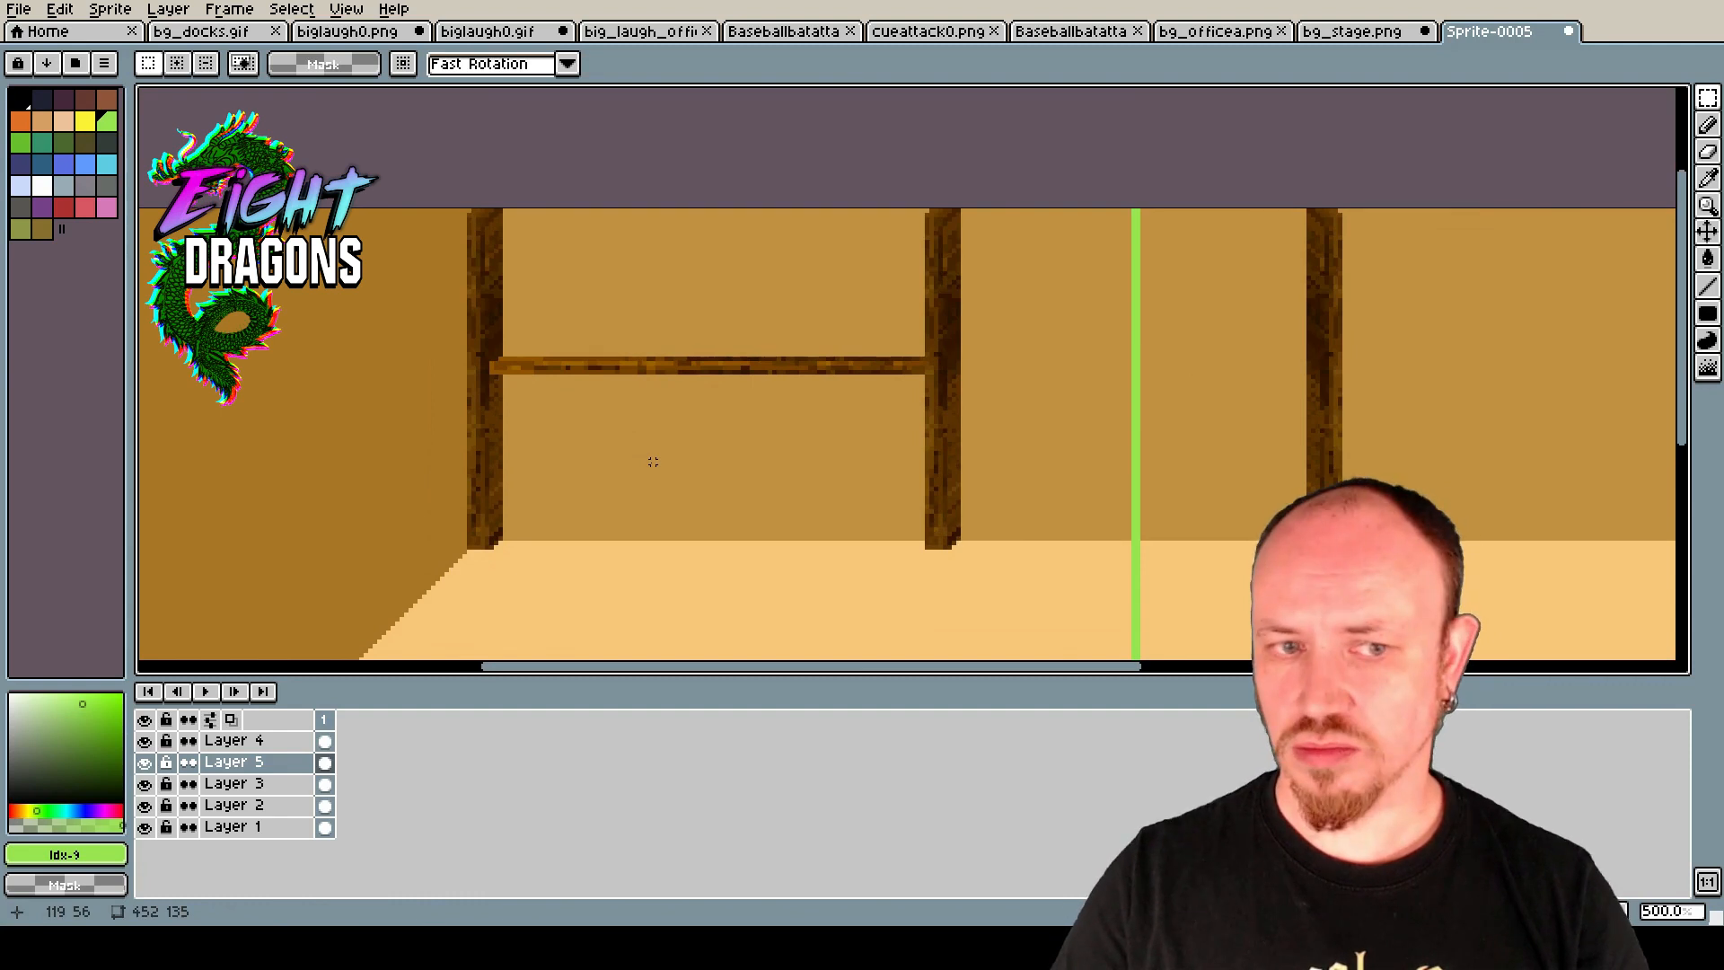
scroll(934, 405, up, 1)
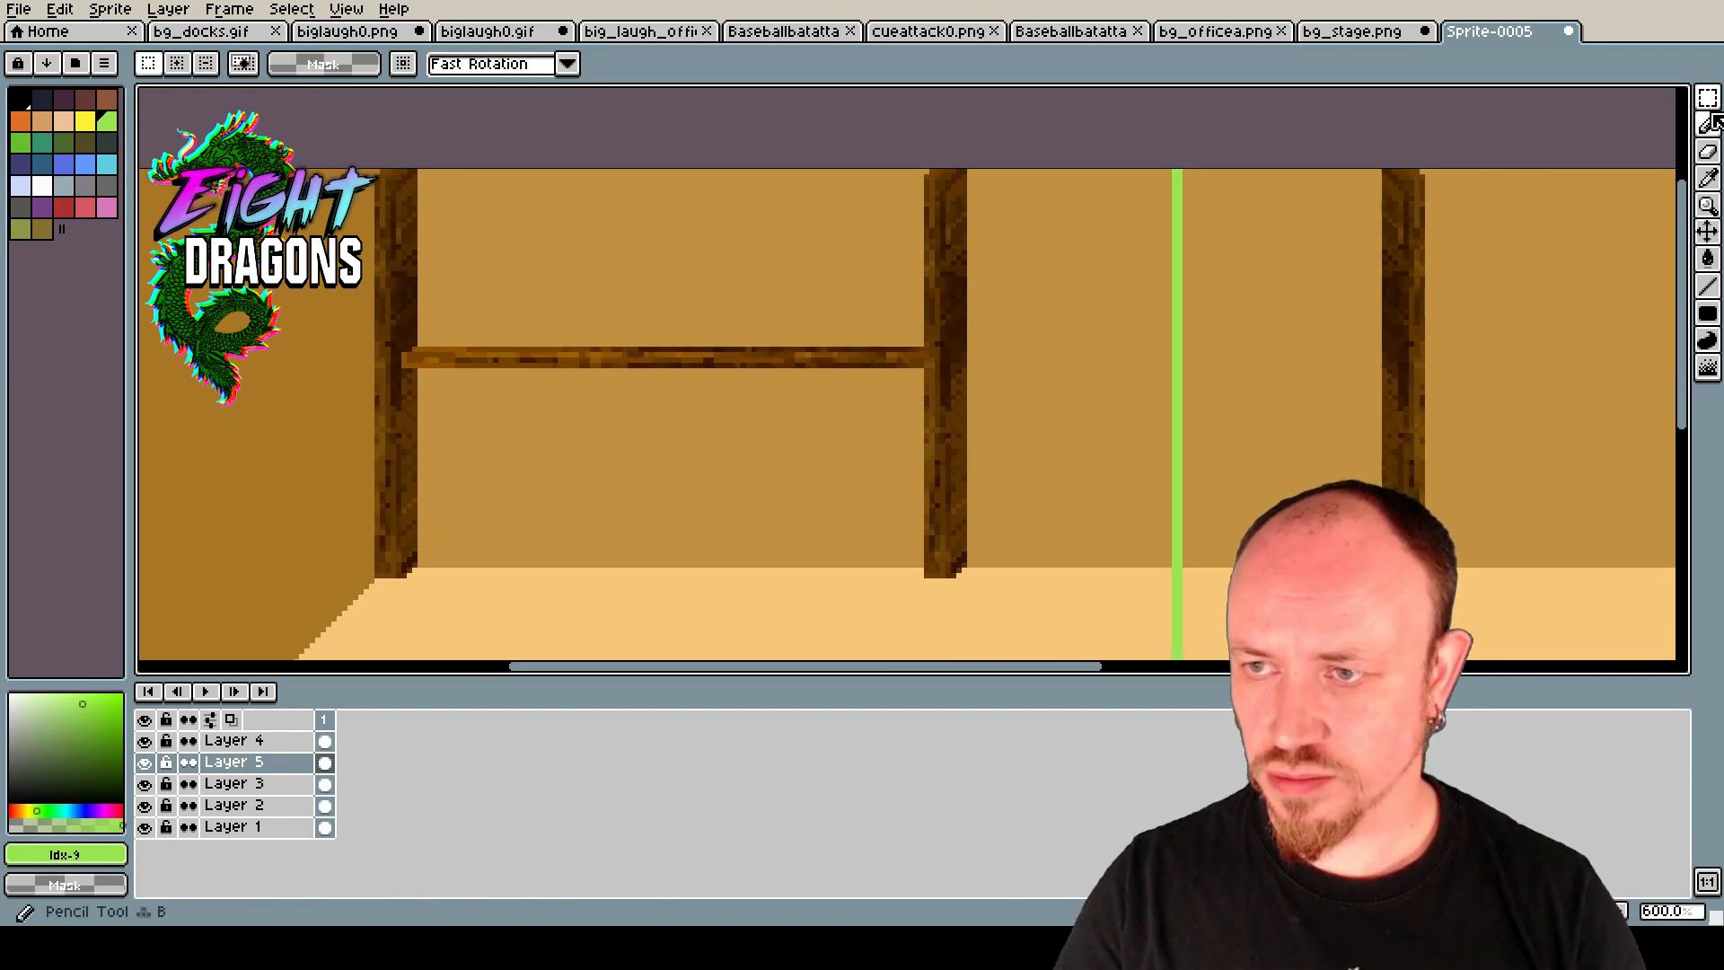
scroll(976, 305, up, 3)
drag(876, 382, 918, 489)
scroll(1059, 382, down, 4)
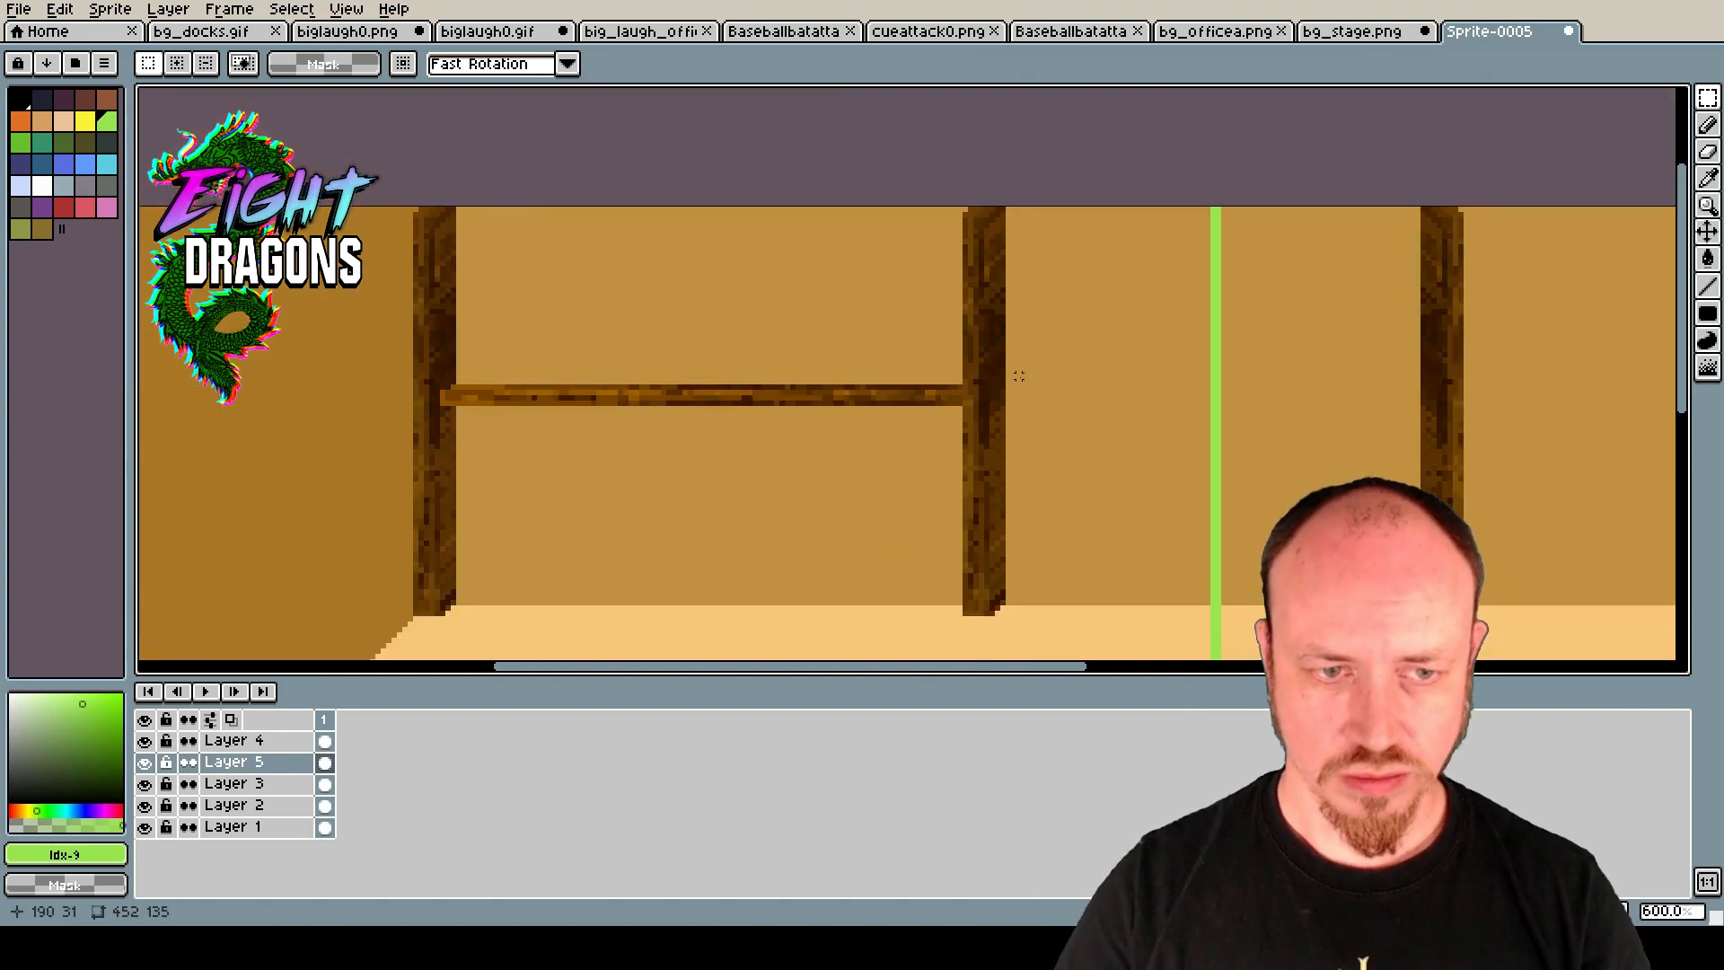
key(m)
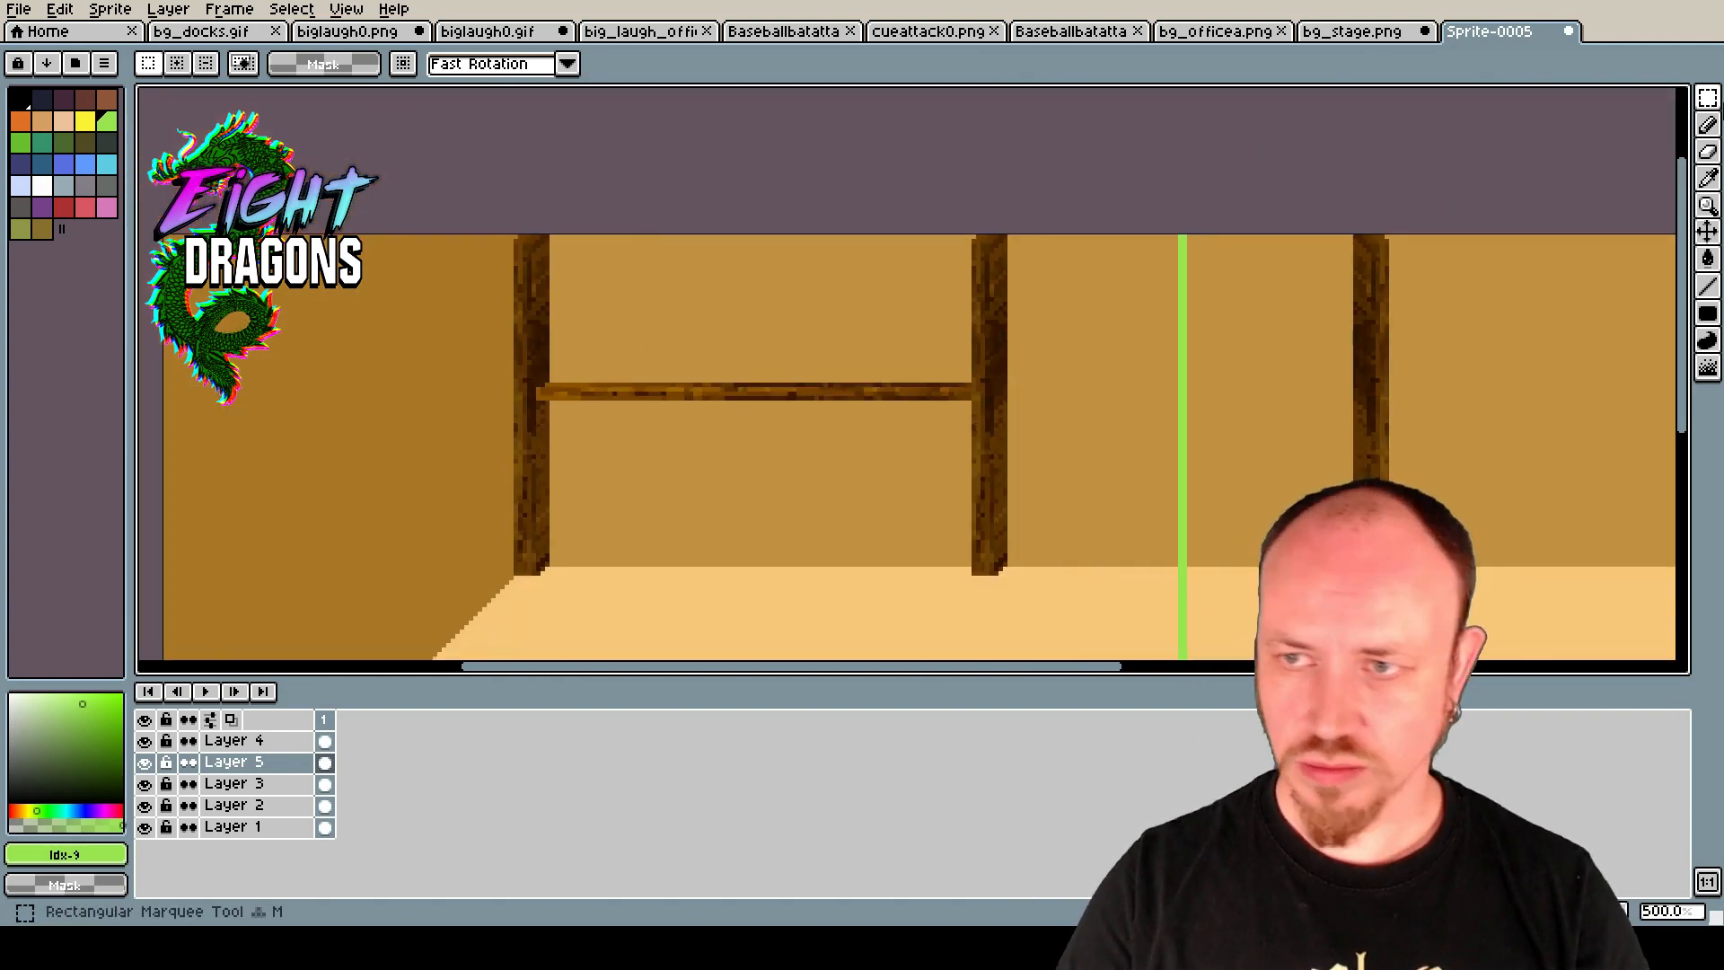
drag(464, 324, 1083, 454)
drag(745, 668, 827, 692)
click(519, 452)
scroll(395, 393, up, 1)
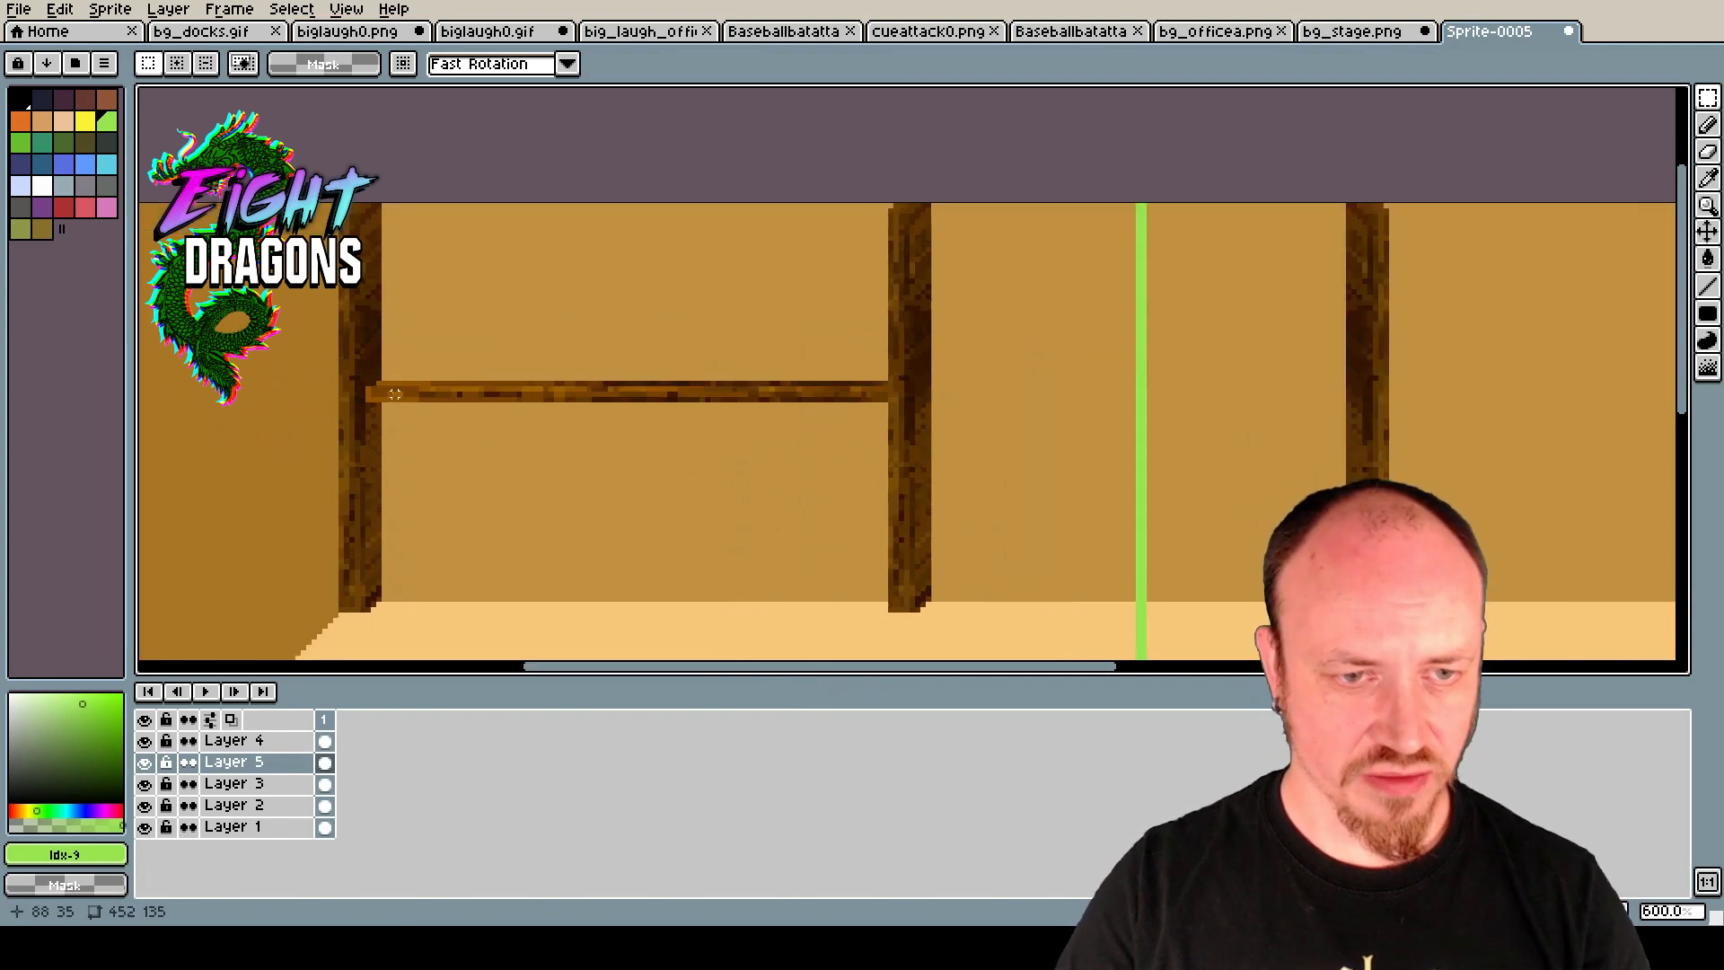
scroll(626, 317, up, 1)
scroll(625, 325, down, 1)
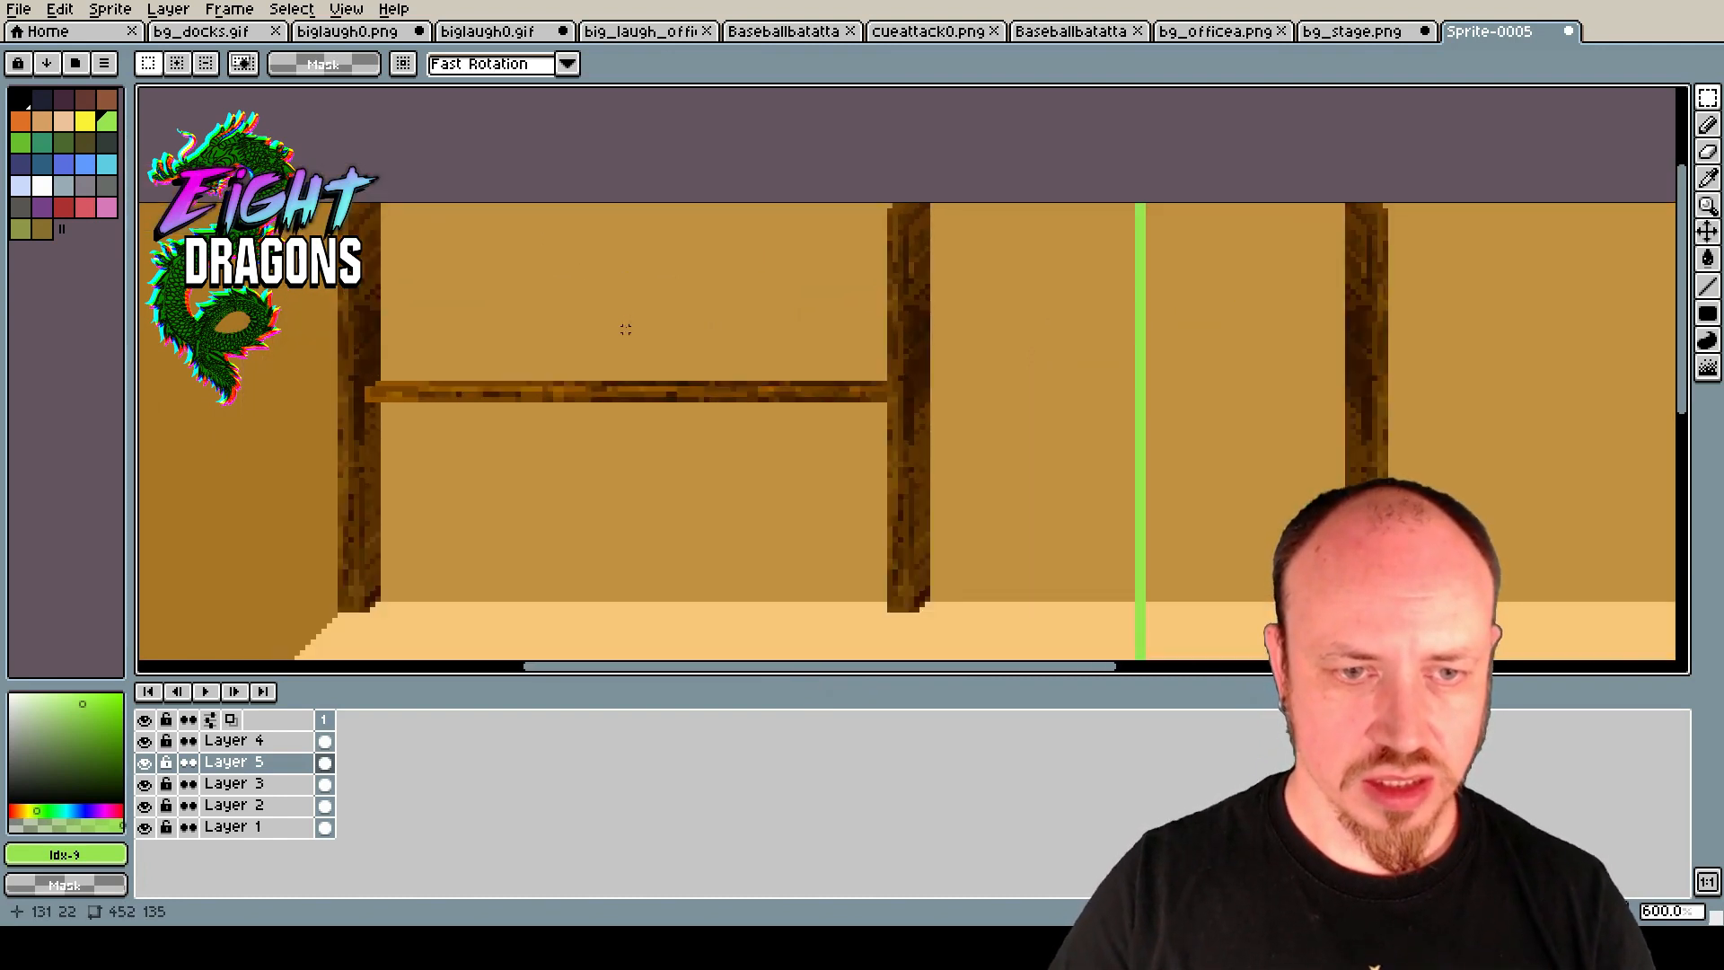
scroll(399, 405, up, 1)
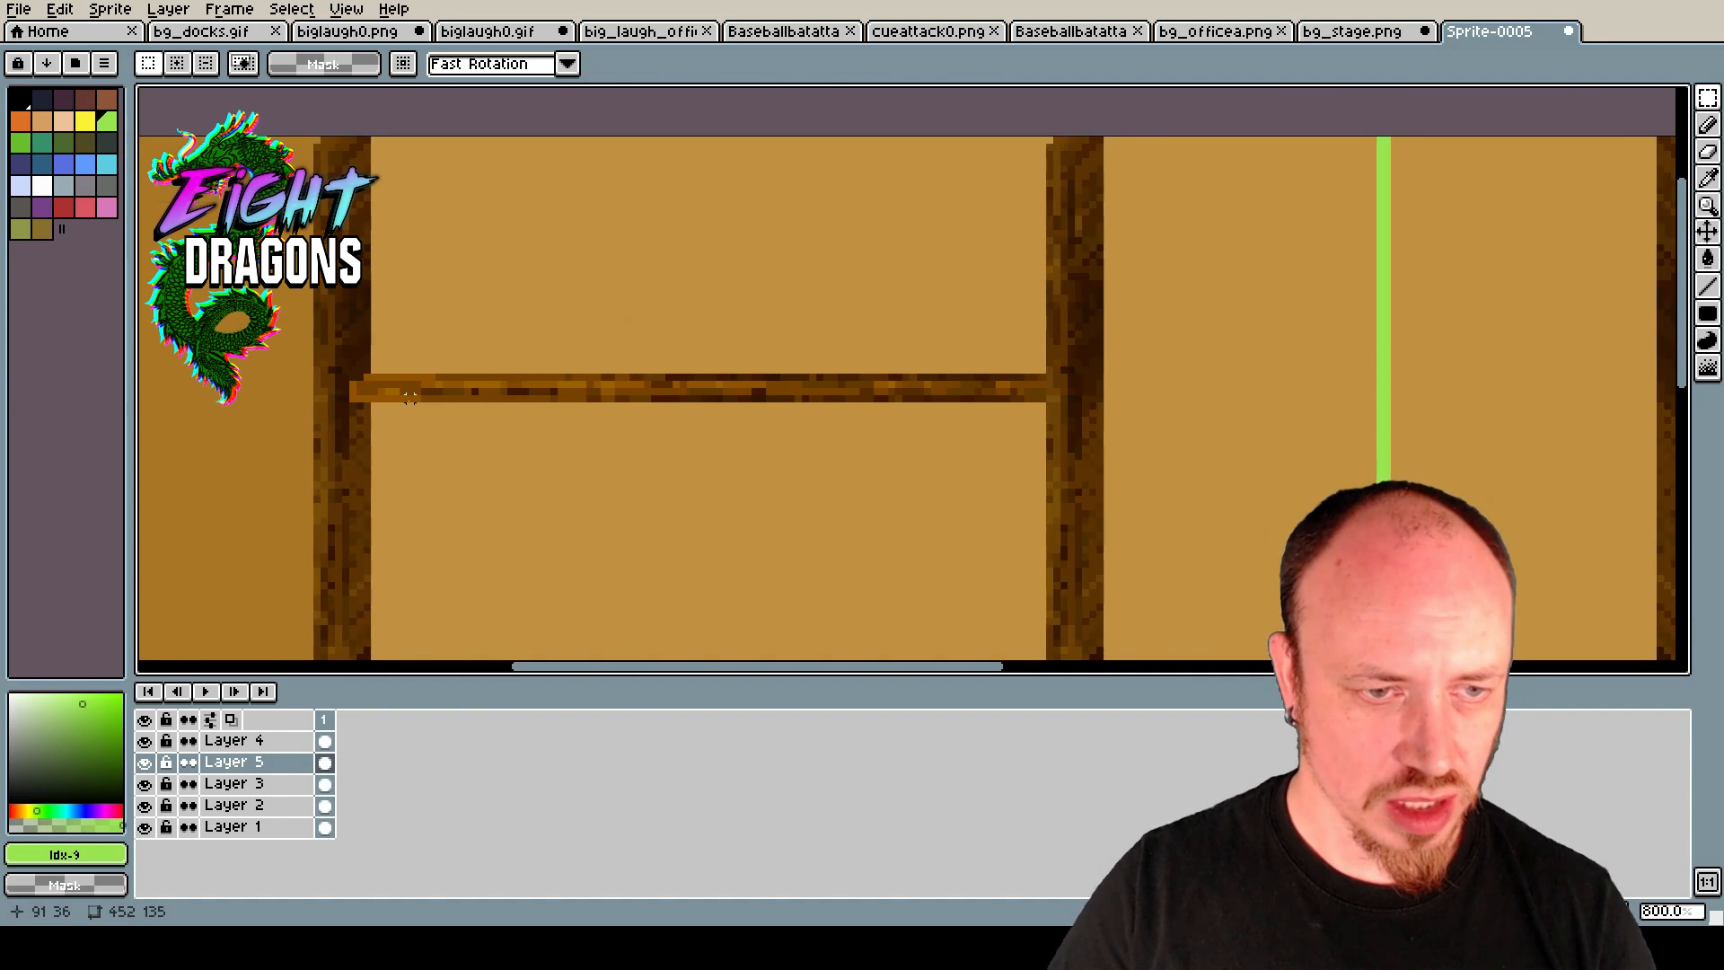
scroll(661, 362, down, 1)
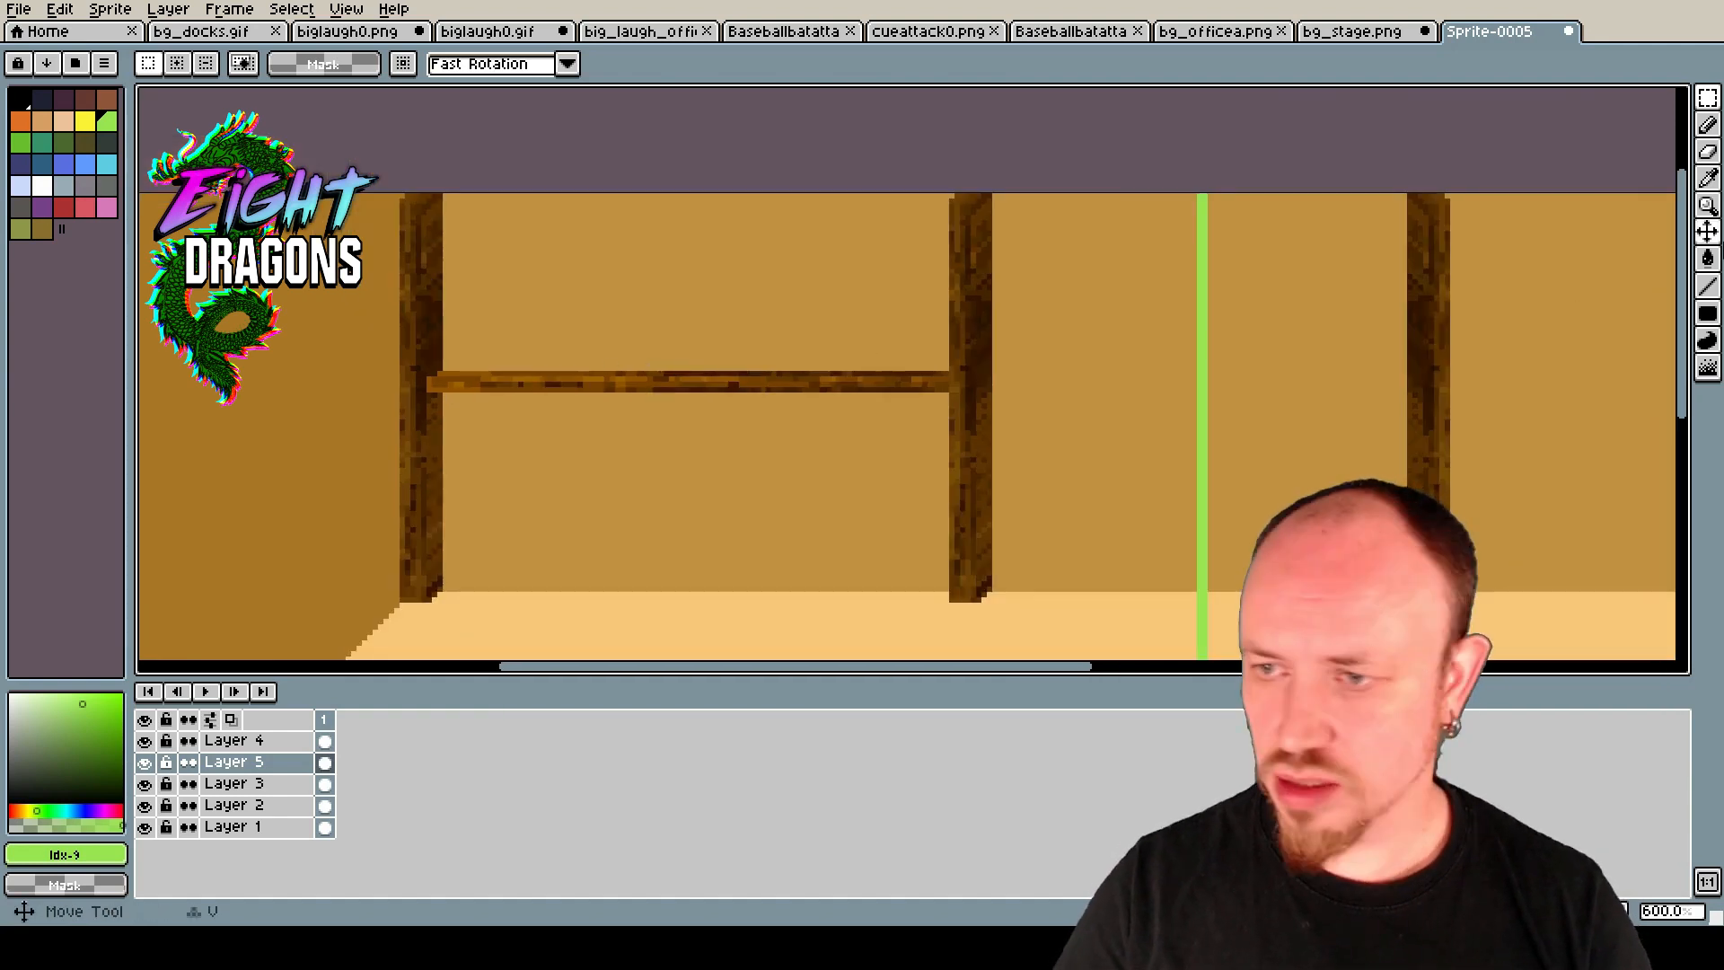
Draw two one-pixel highlight lines in semi-transparent white along the top of the horizontal beam with the Line tool.
click(1707, 285)
drag(69, 738, 4, 693)
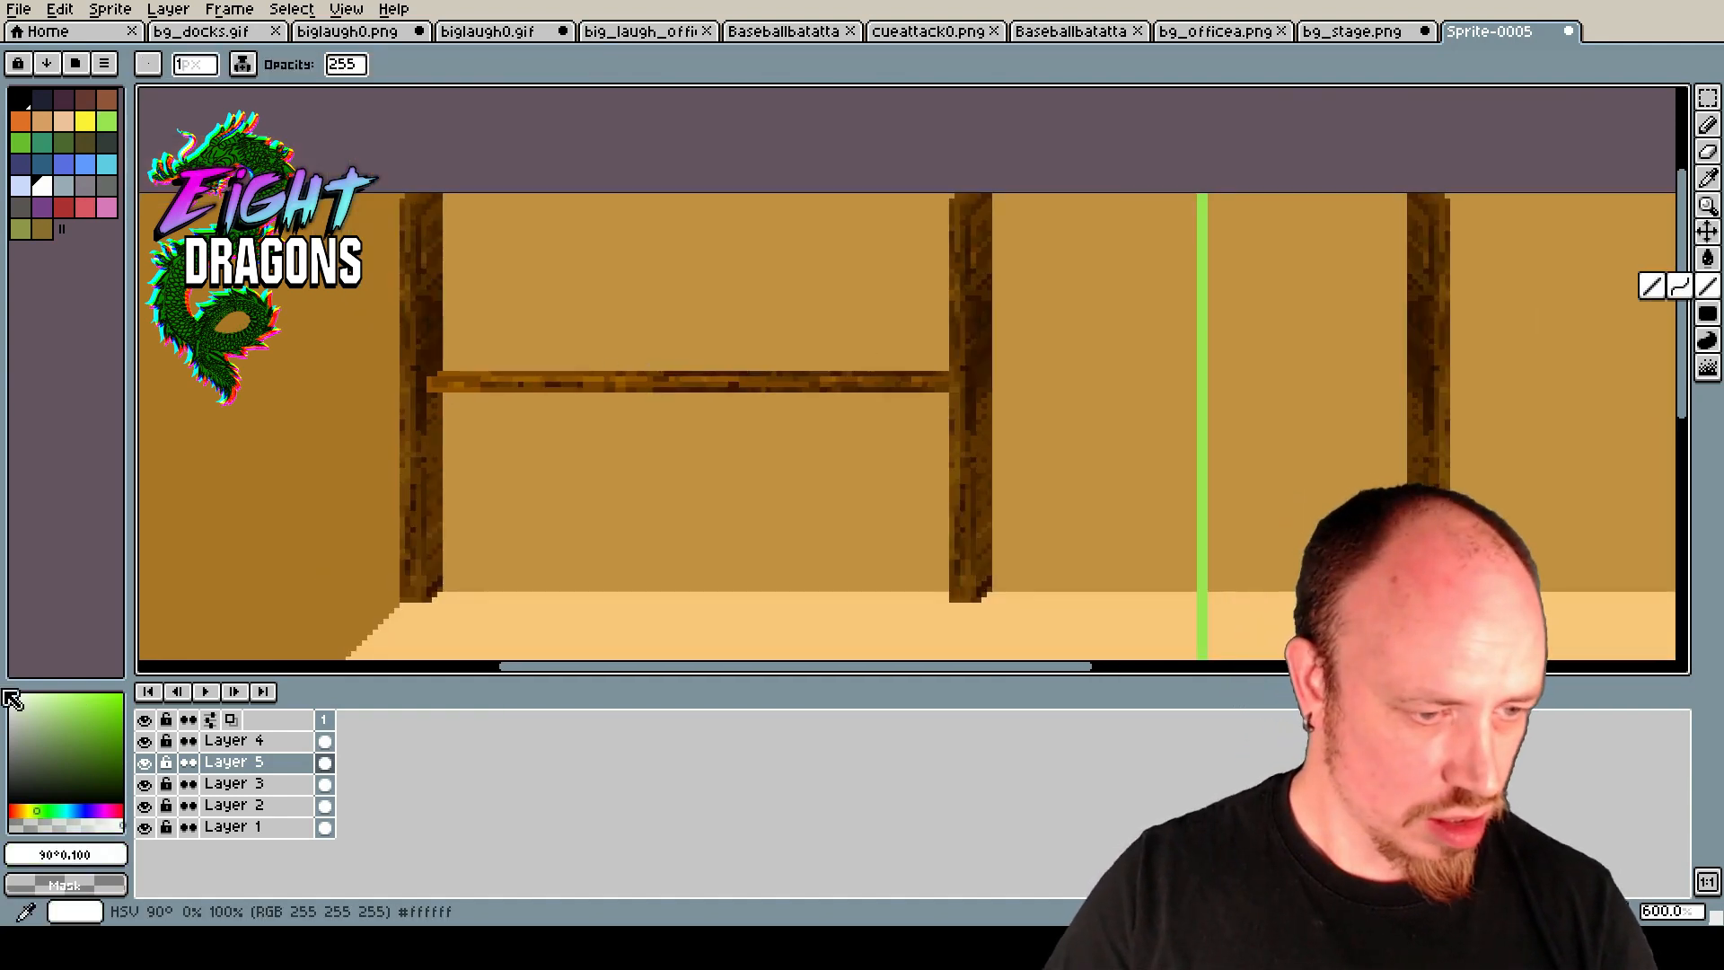
click(43, 824)
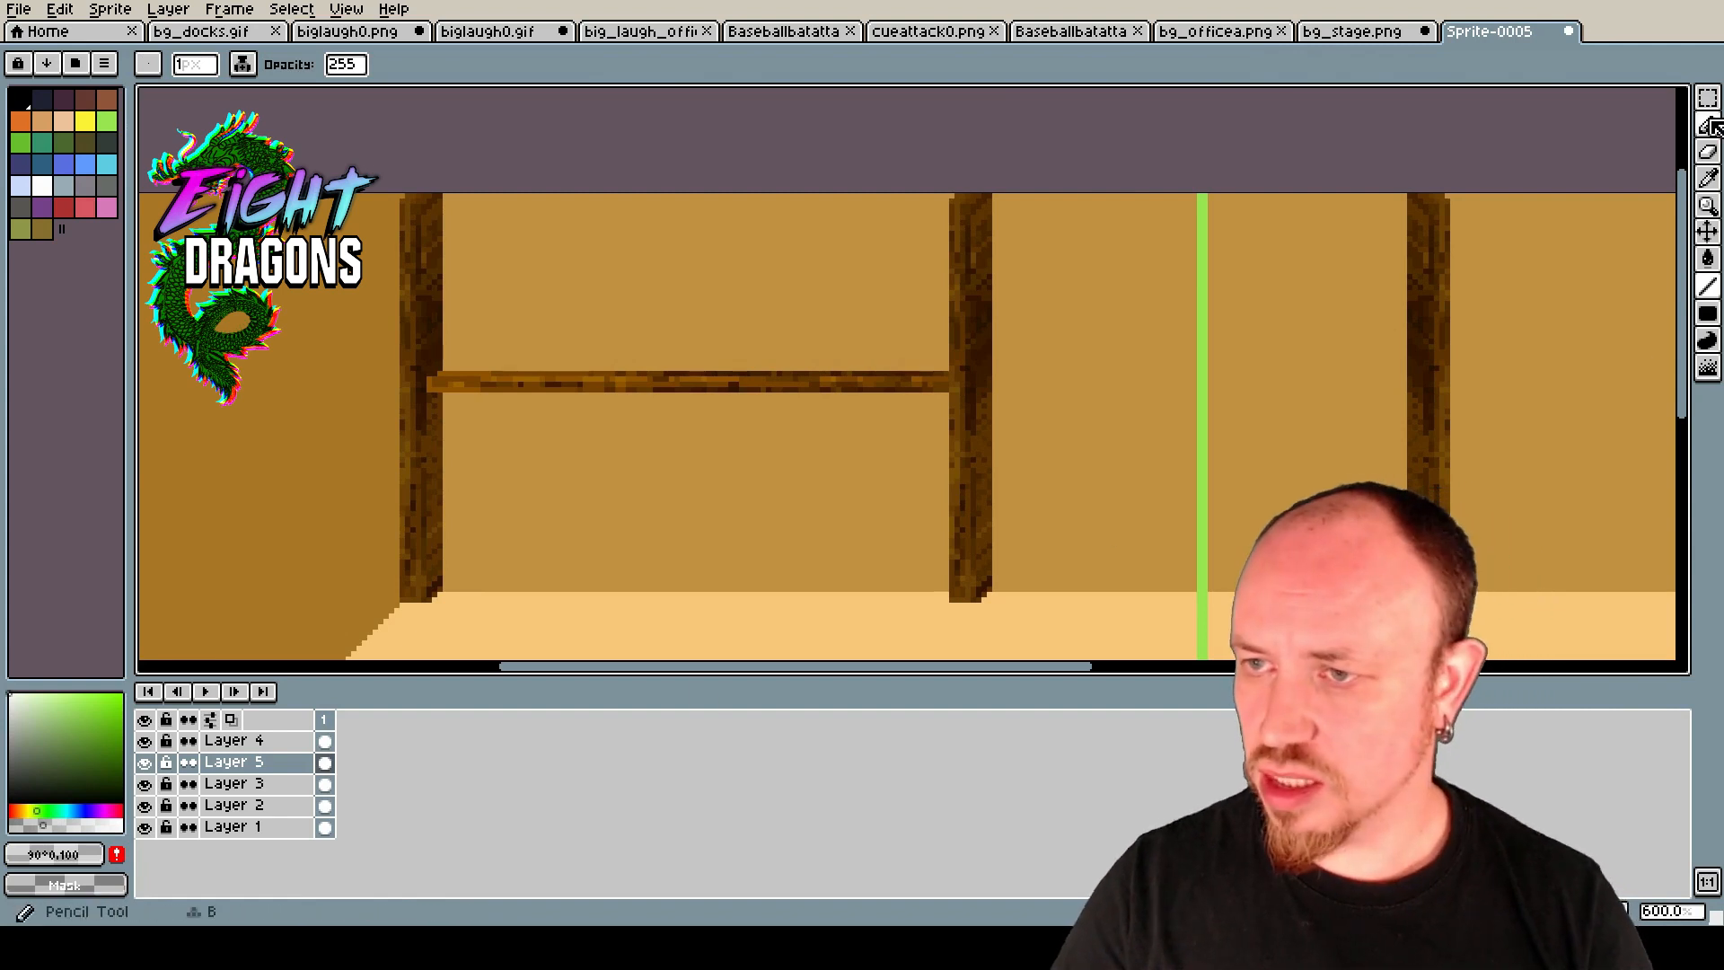
scroll(499, 362, up, 1)
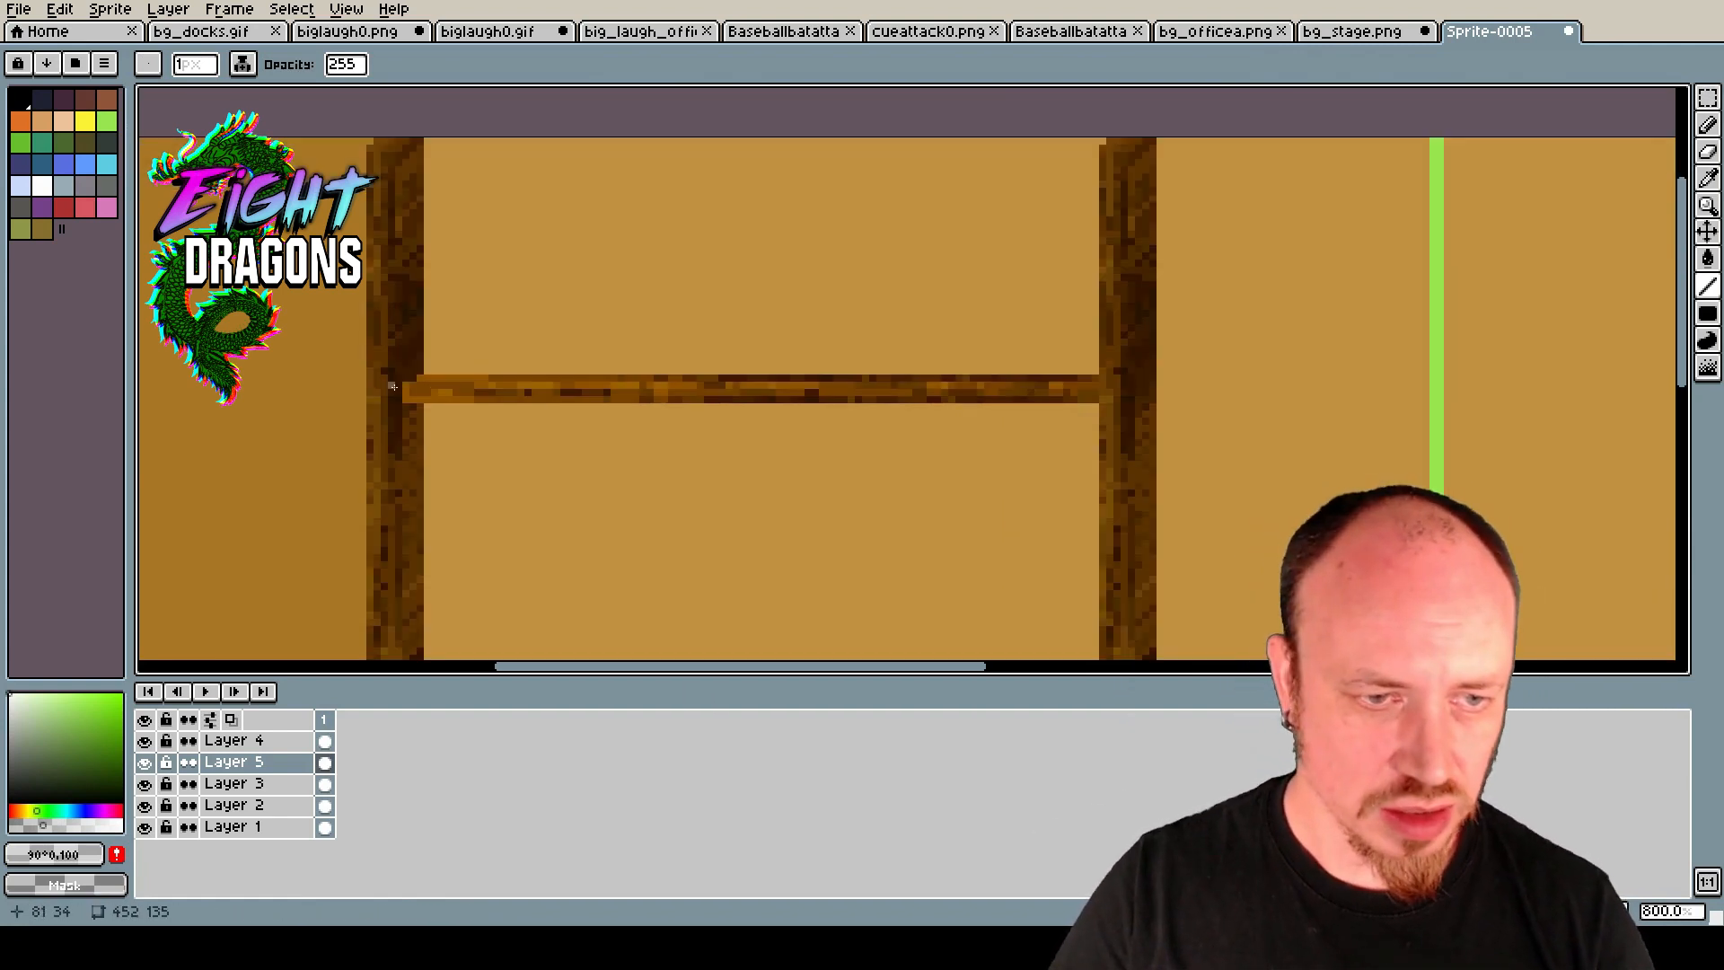
drag(420, 377, 1093, 378)
drag(406, 385, 1093, 383)
scroll(746, 441, down, 2)
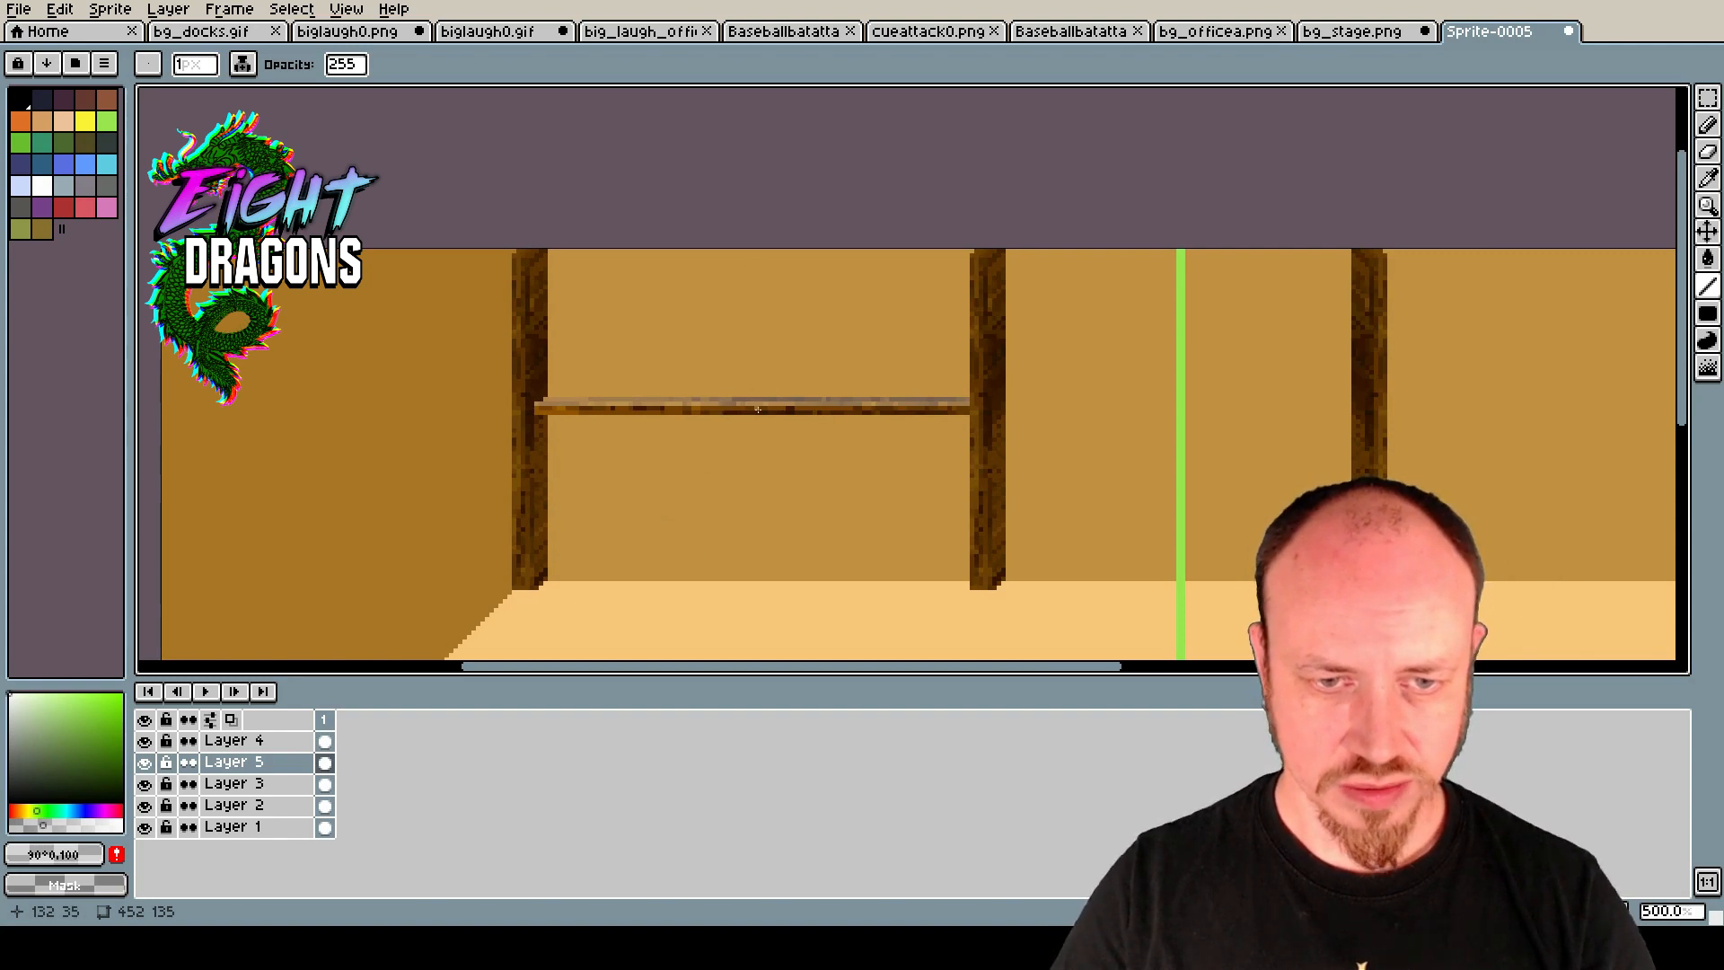
scroll(757, 409, up, 2)
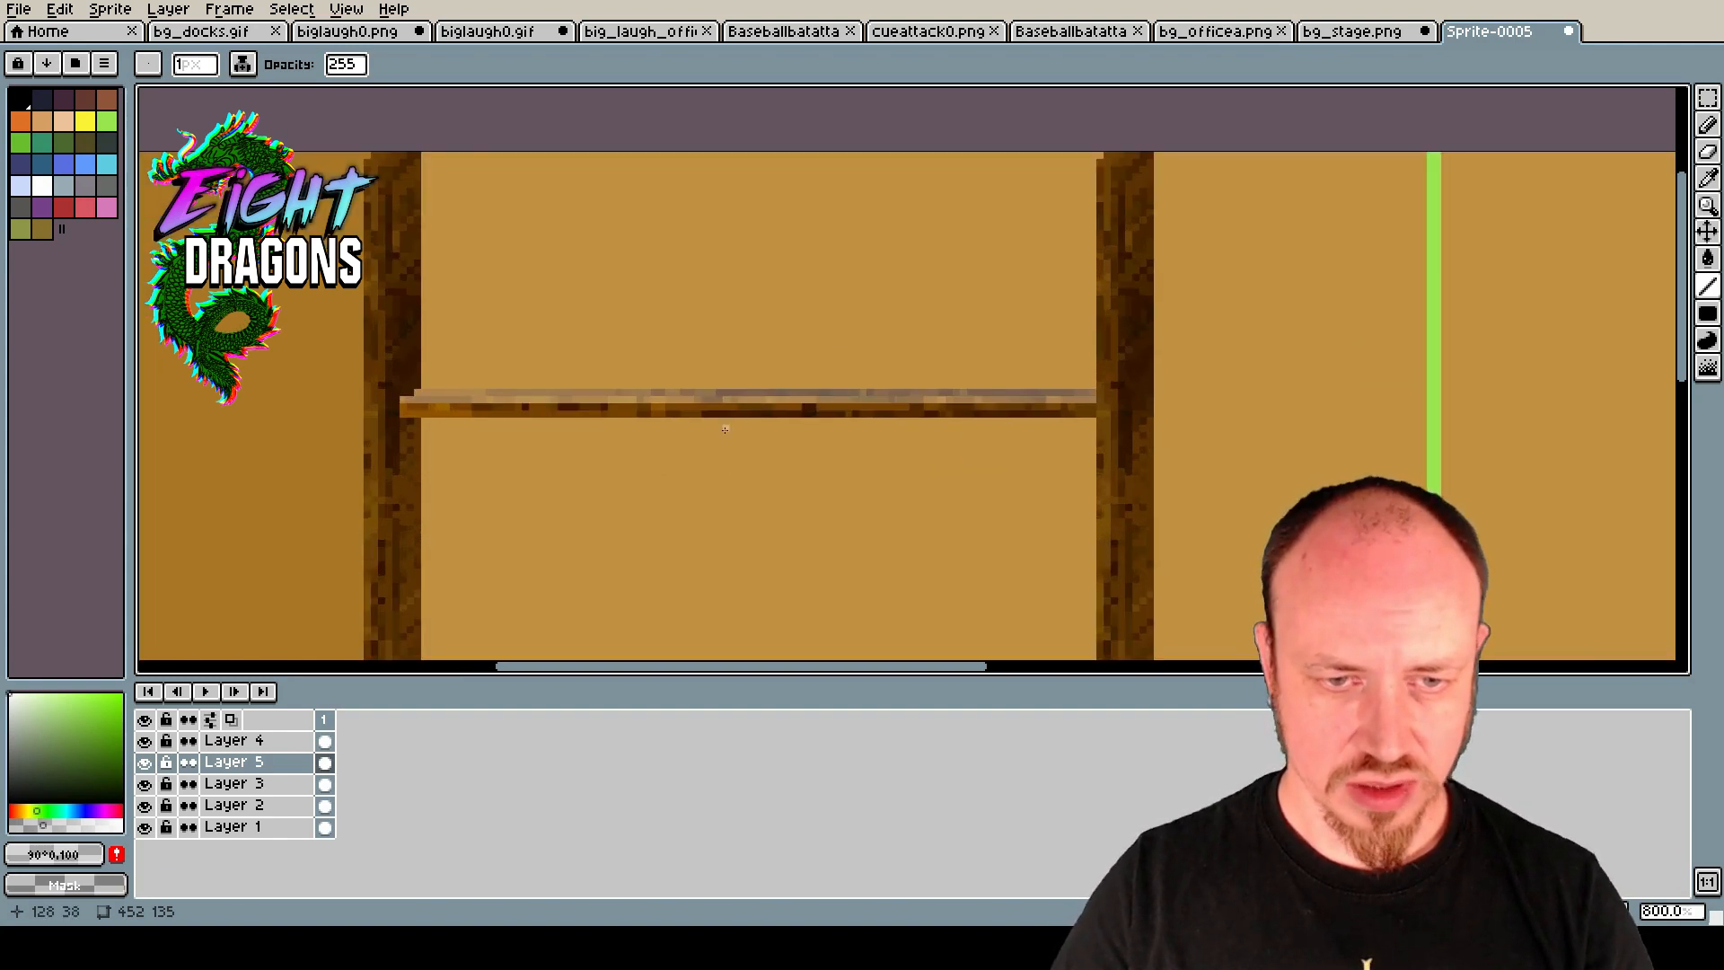
Copy a 63 × 2 px strip of the beam, rotate it 90° clockwise and place it upright from the beam's middle to the wall's top.
click(1708, 97)
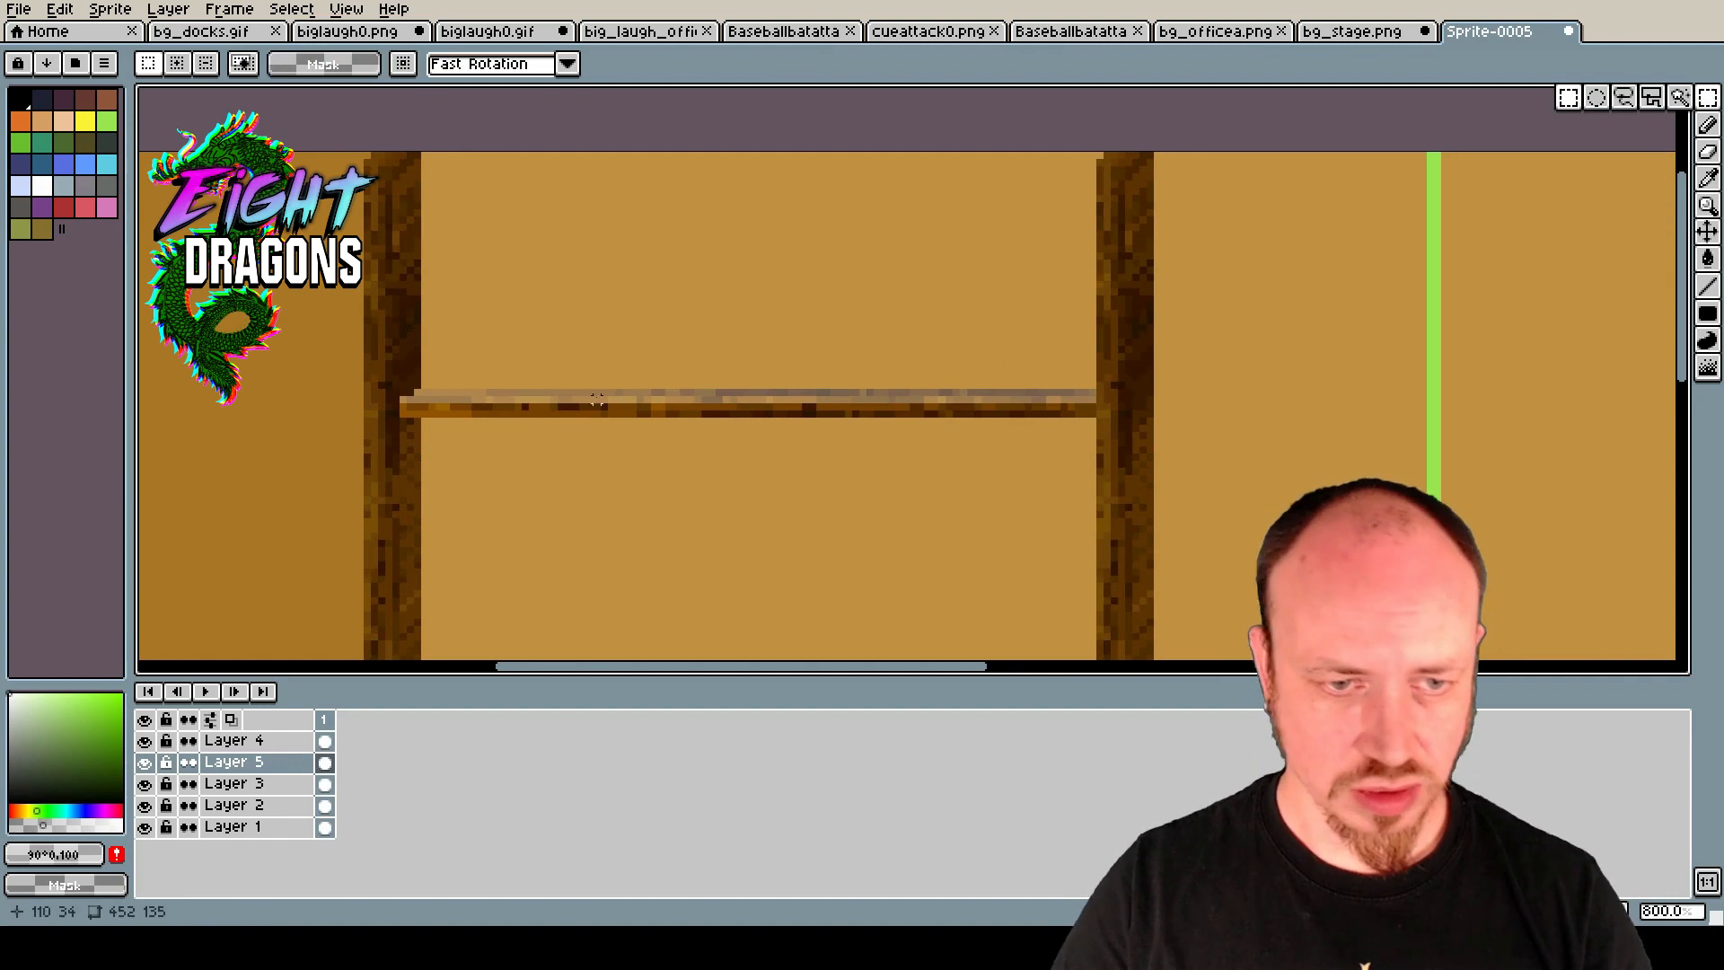
drag(519, 400, 977, 422)
key(ctrl+c)
key(ctrl+v)
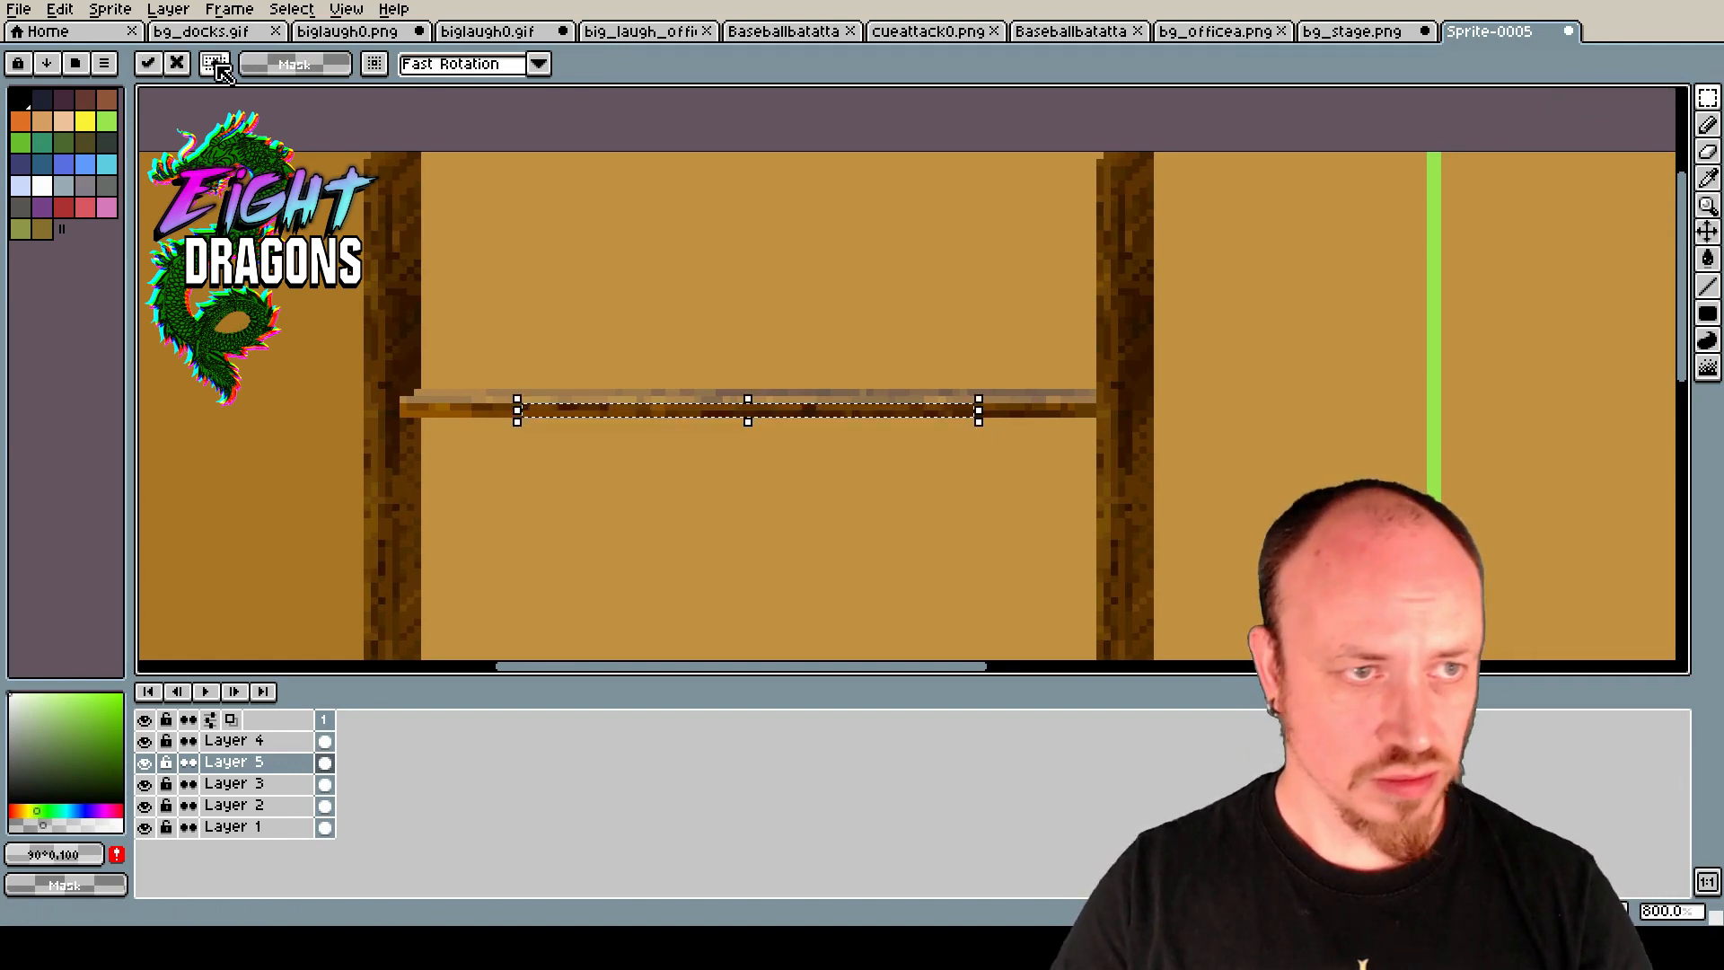
click(72, 12)
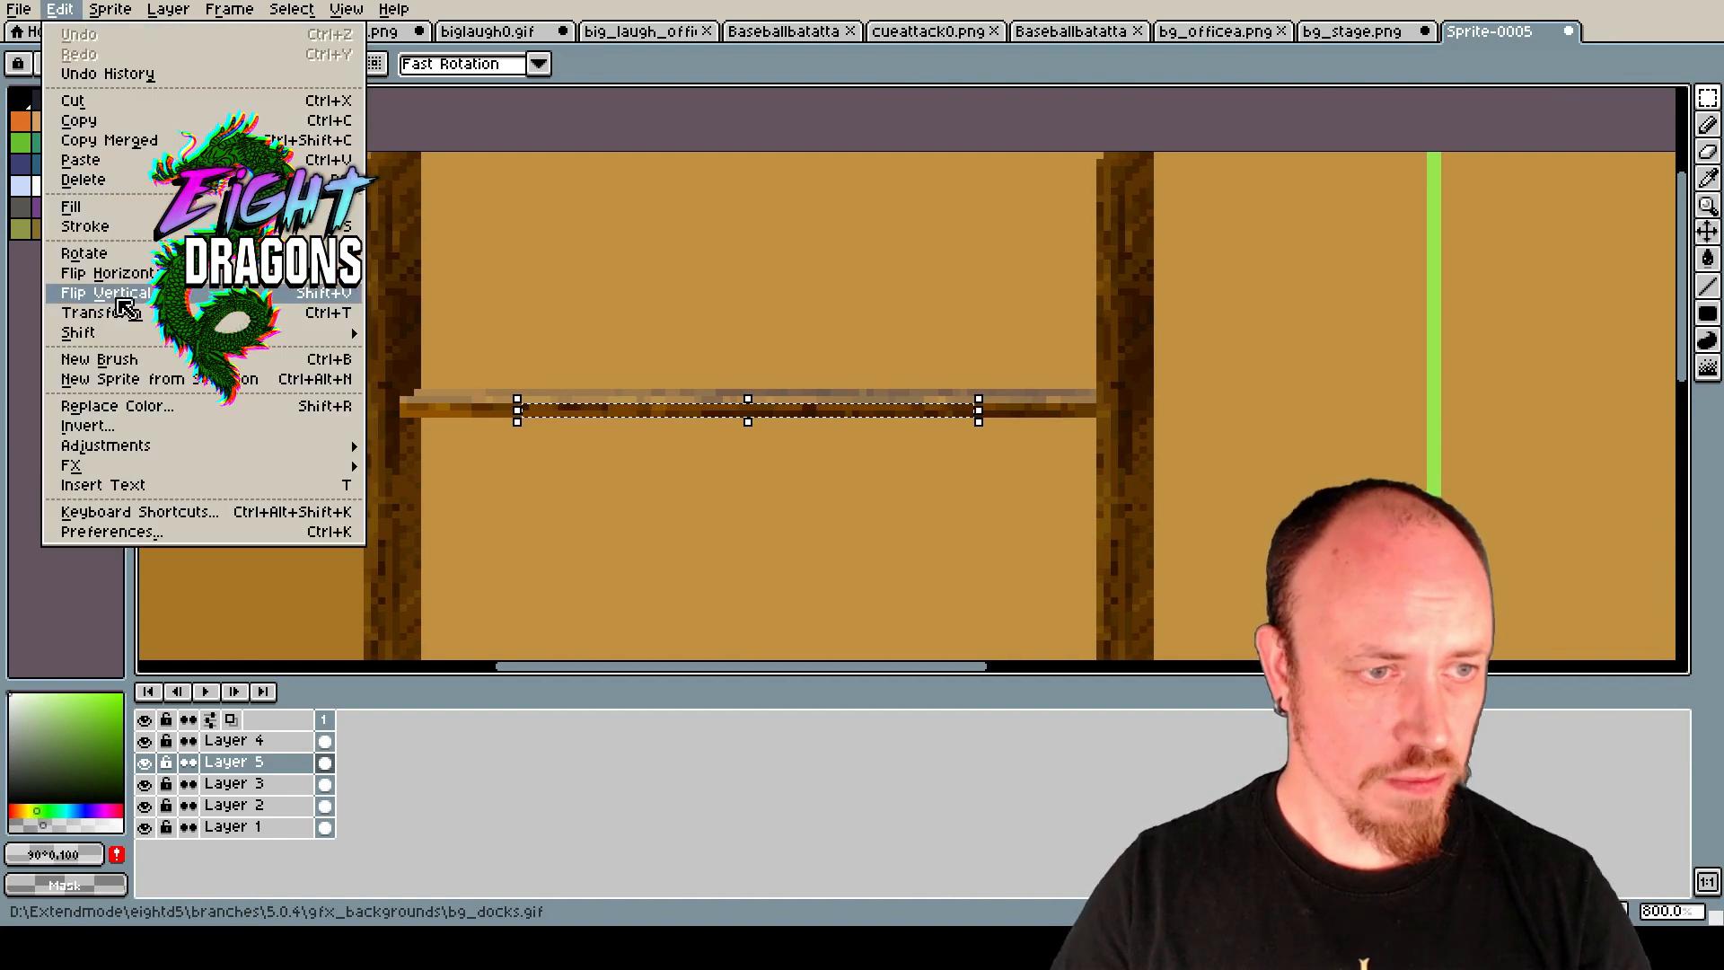
mouse_move(133, 260)
click(413, 284)
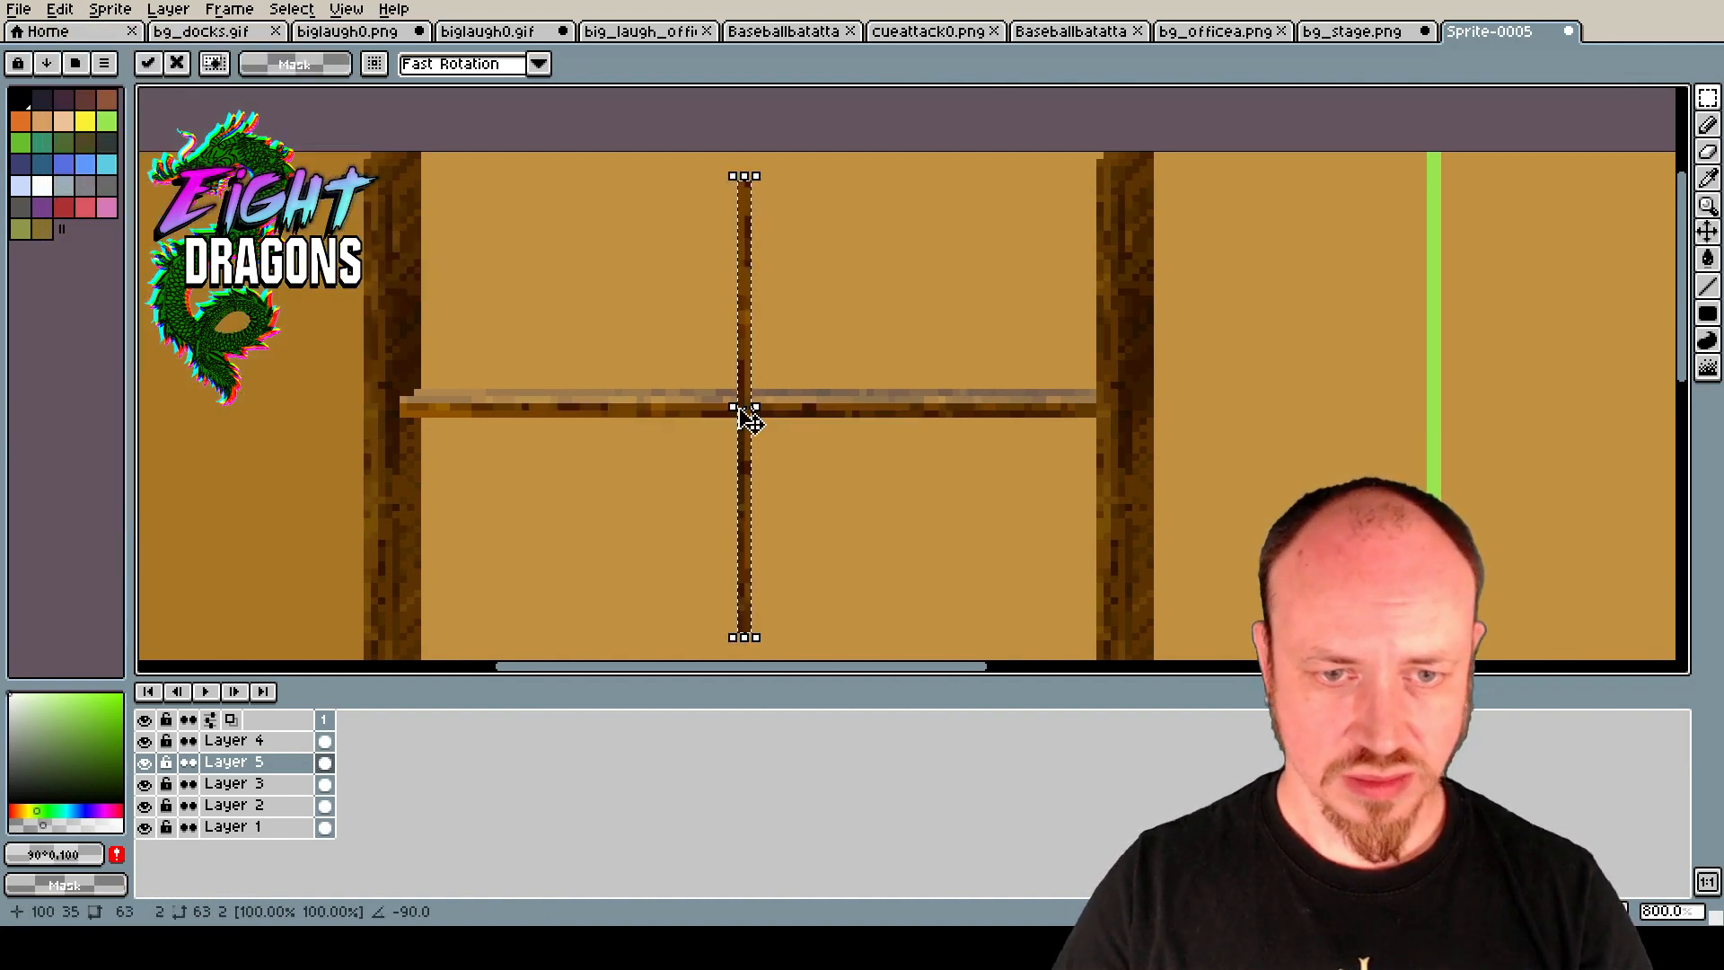
drag(752, 469, 752, 288)
scroll(738, 235, down, 1)
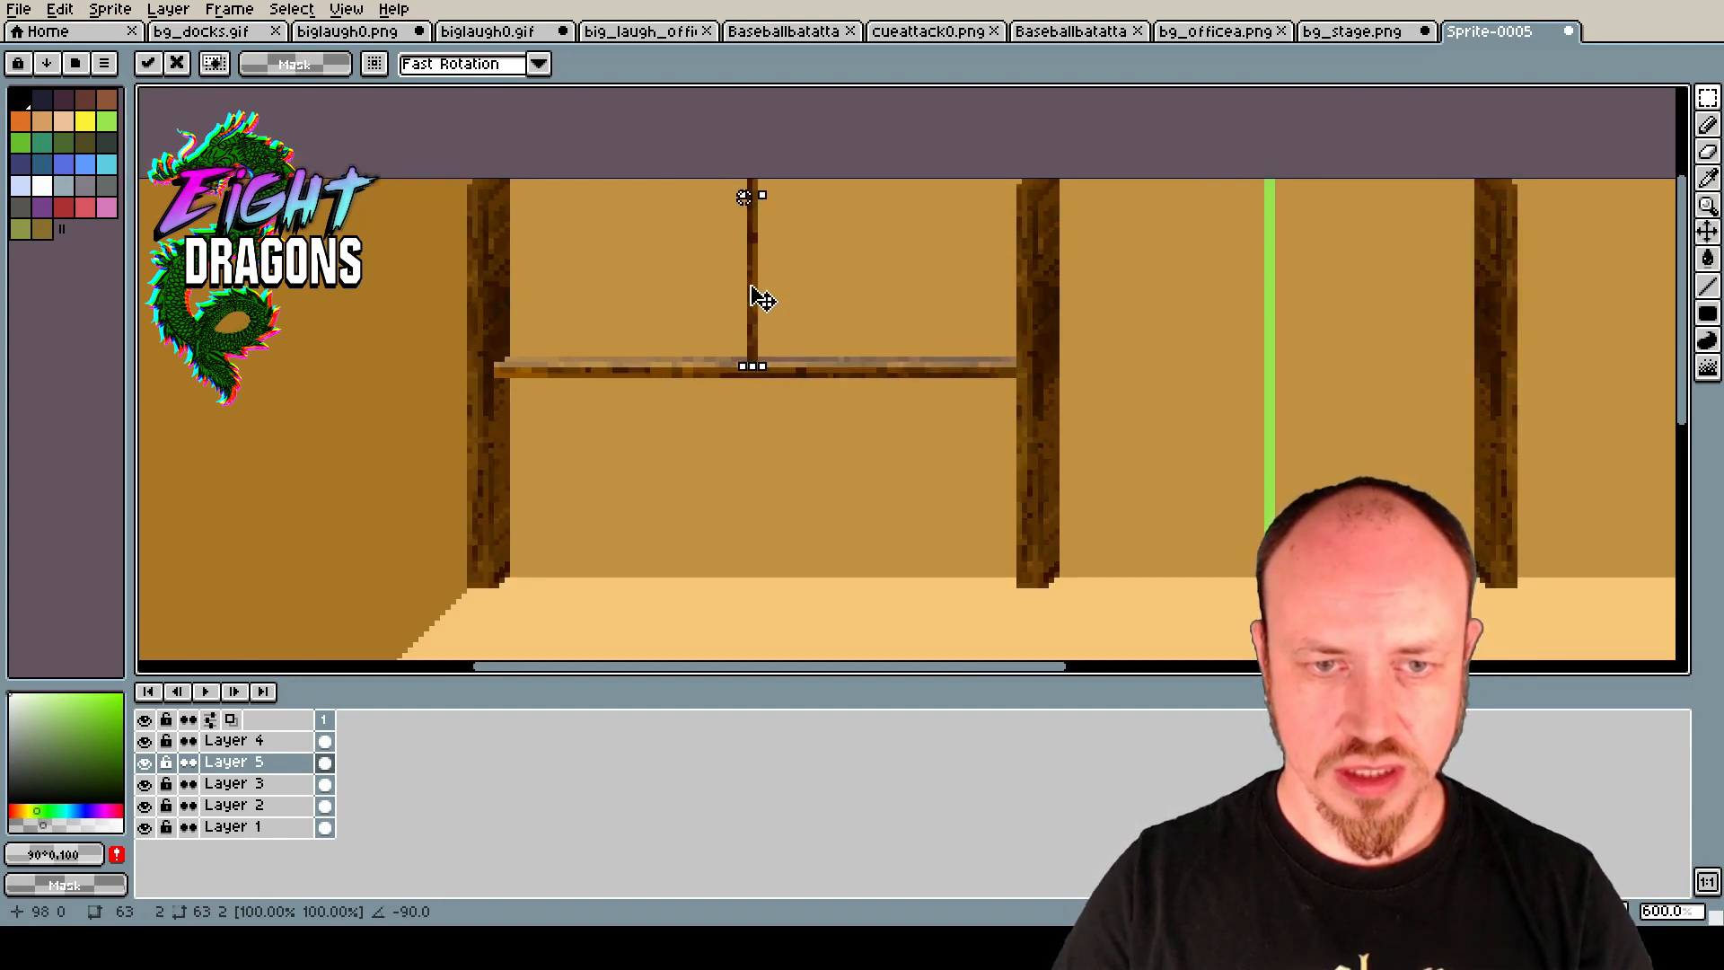
key(Return)
Draw a one-pixel line in fainter semi-transparent white down the left edge of the thin vertical divider above the beam.
scroll(792, 289, up, 1)
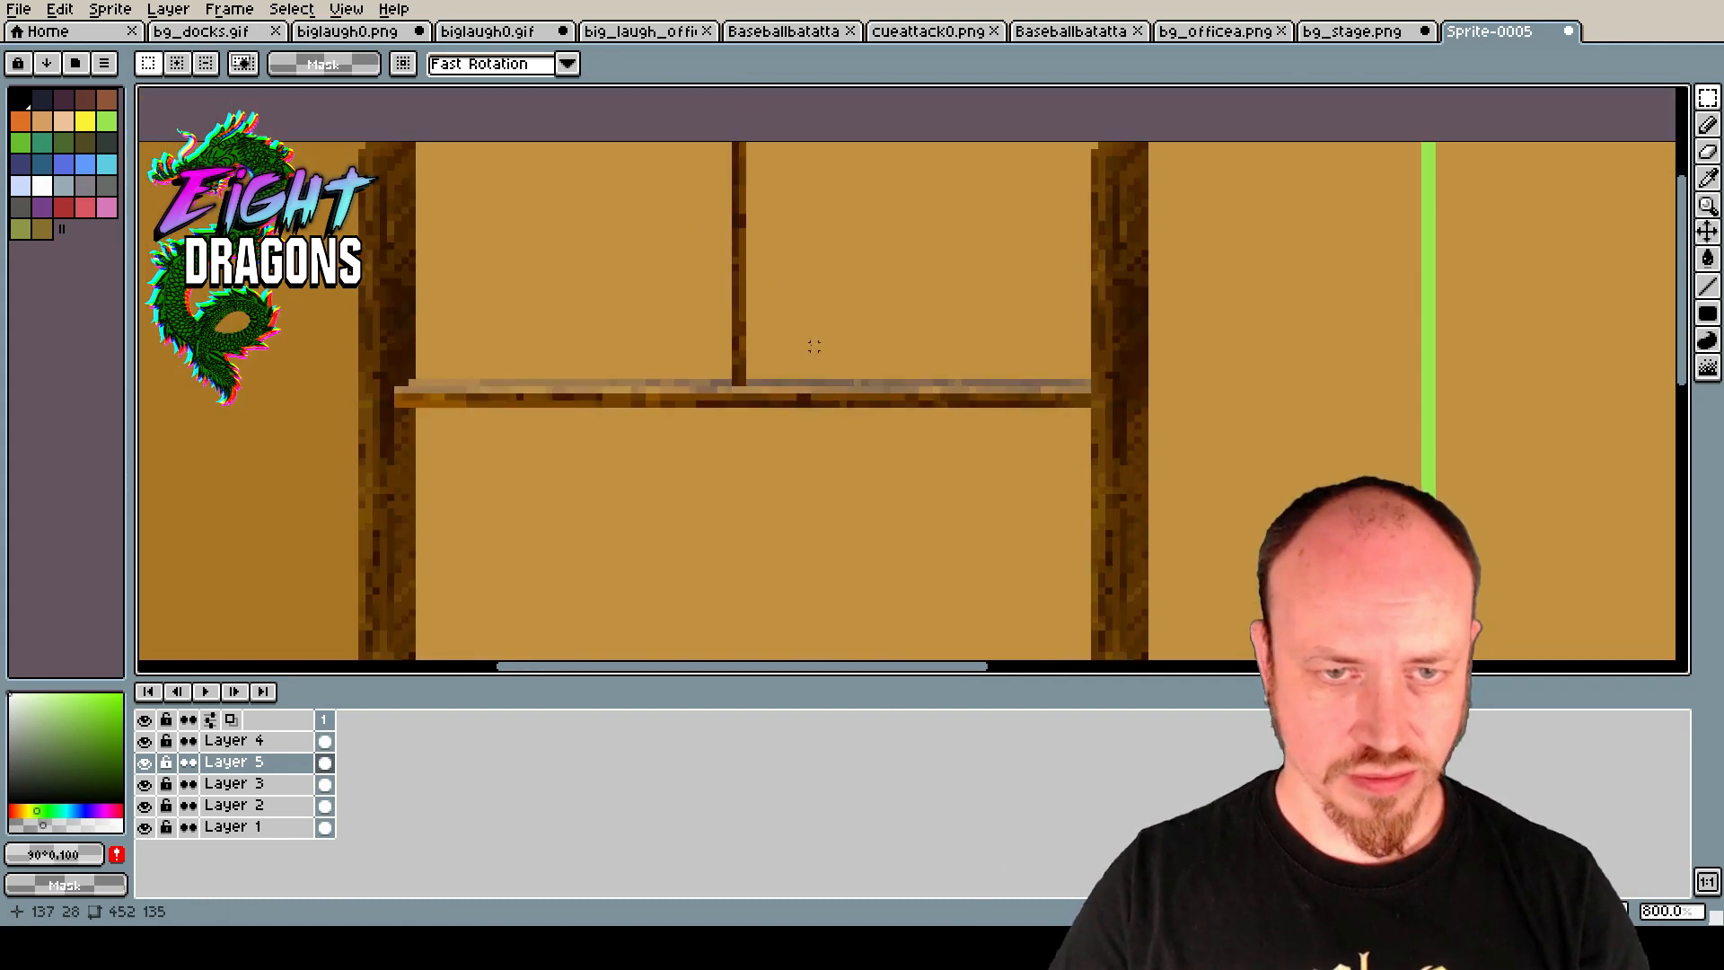
click(1707, 286)
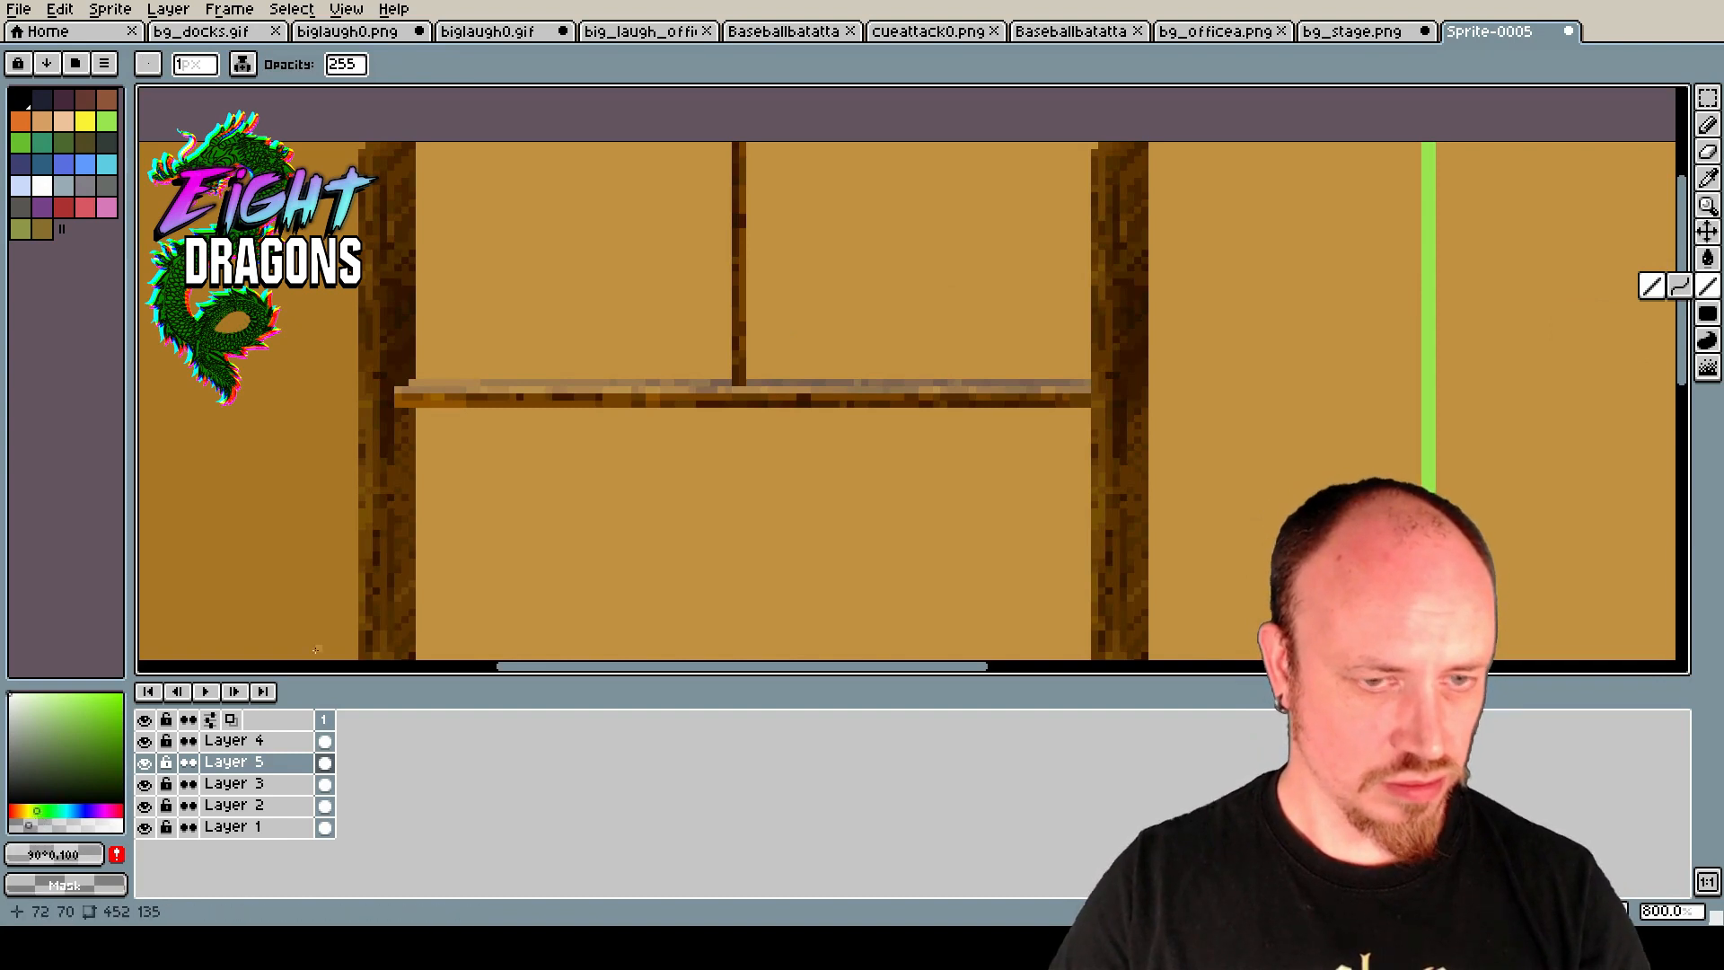
drag(733, 144, 733, 383)
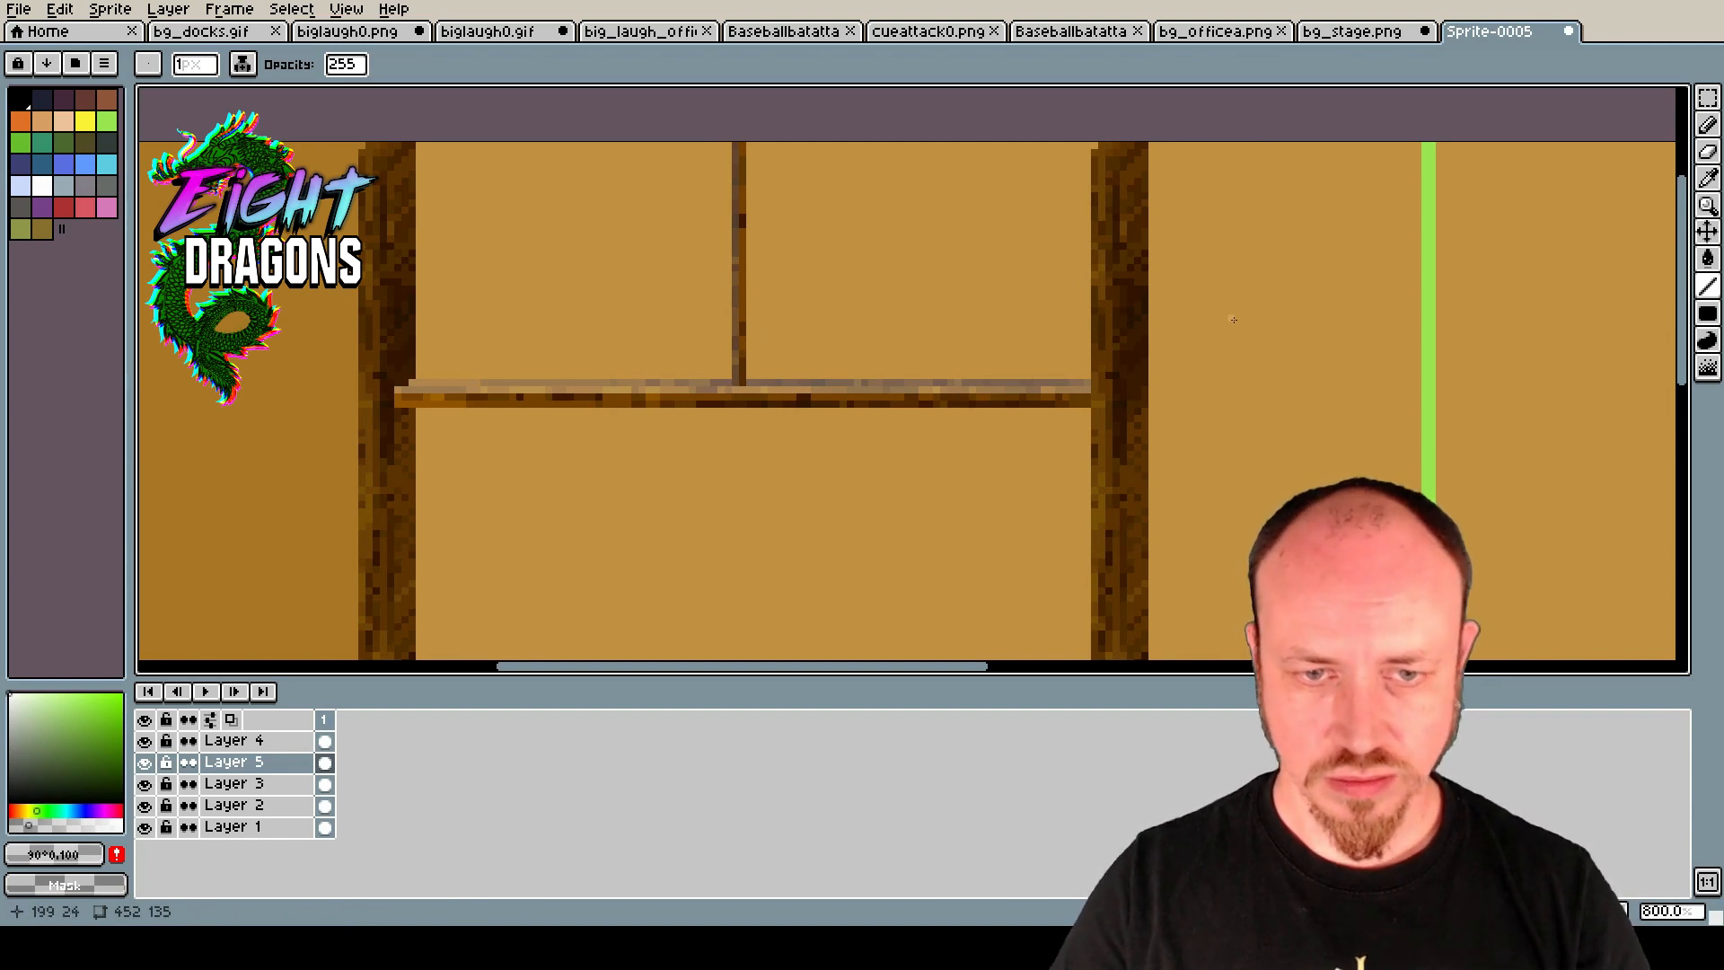
key(ctrl)
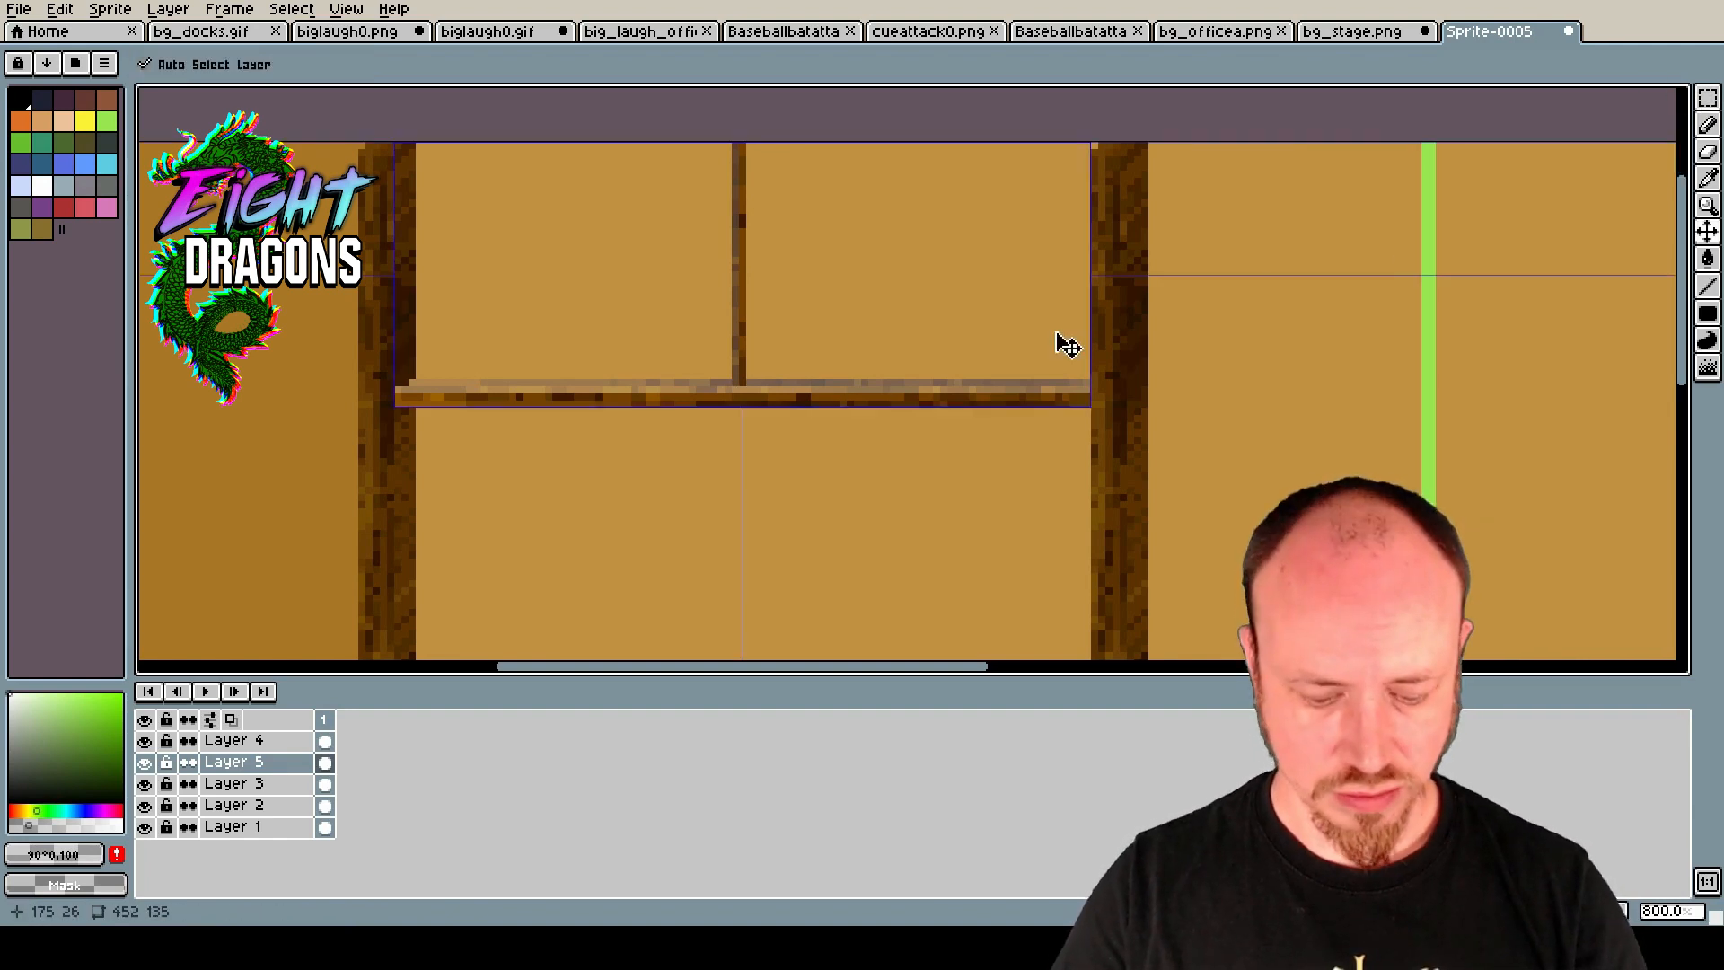
key(ctrl+v)
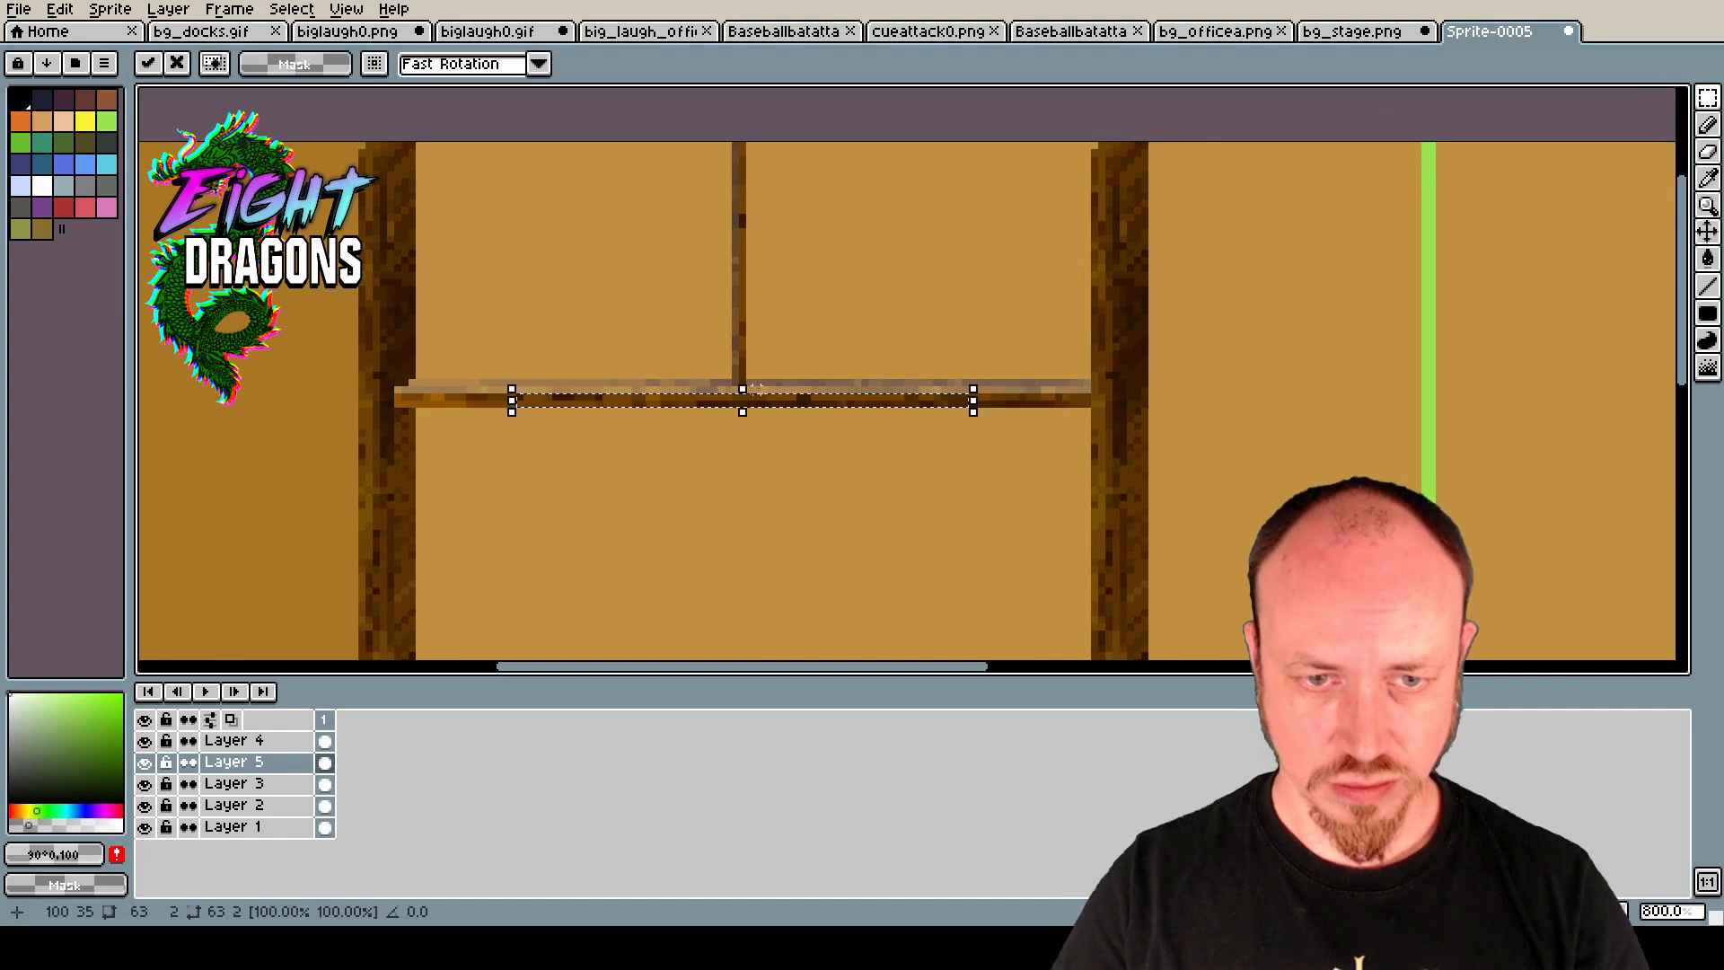
click(110, 9)
mouse_move(144, 147)
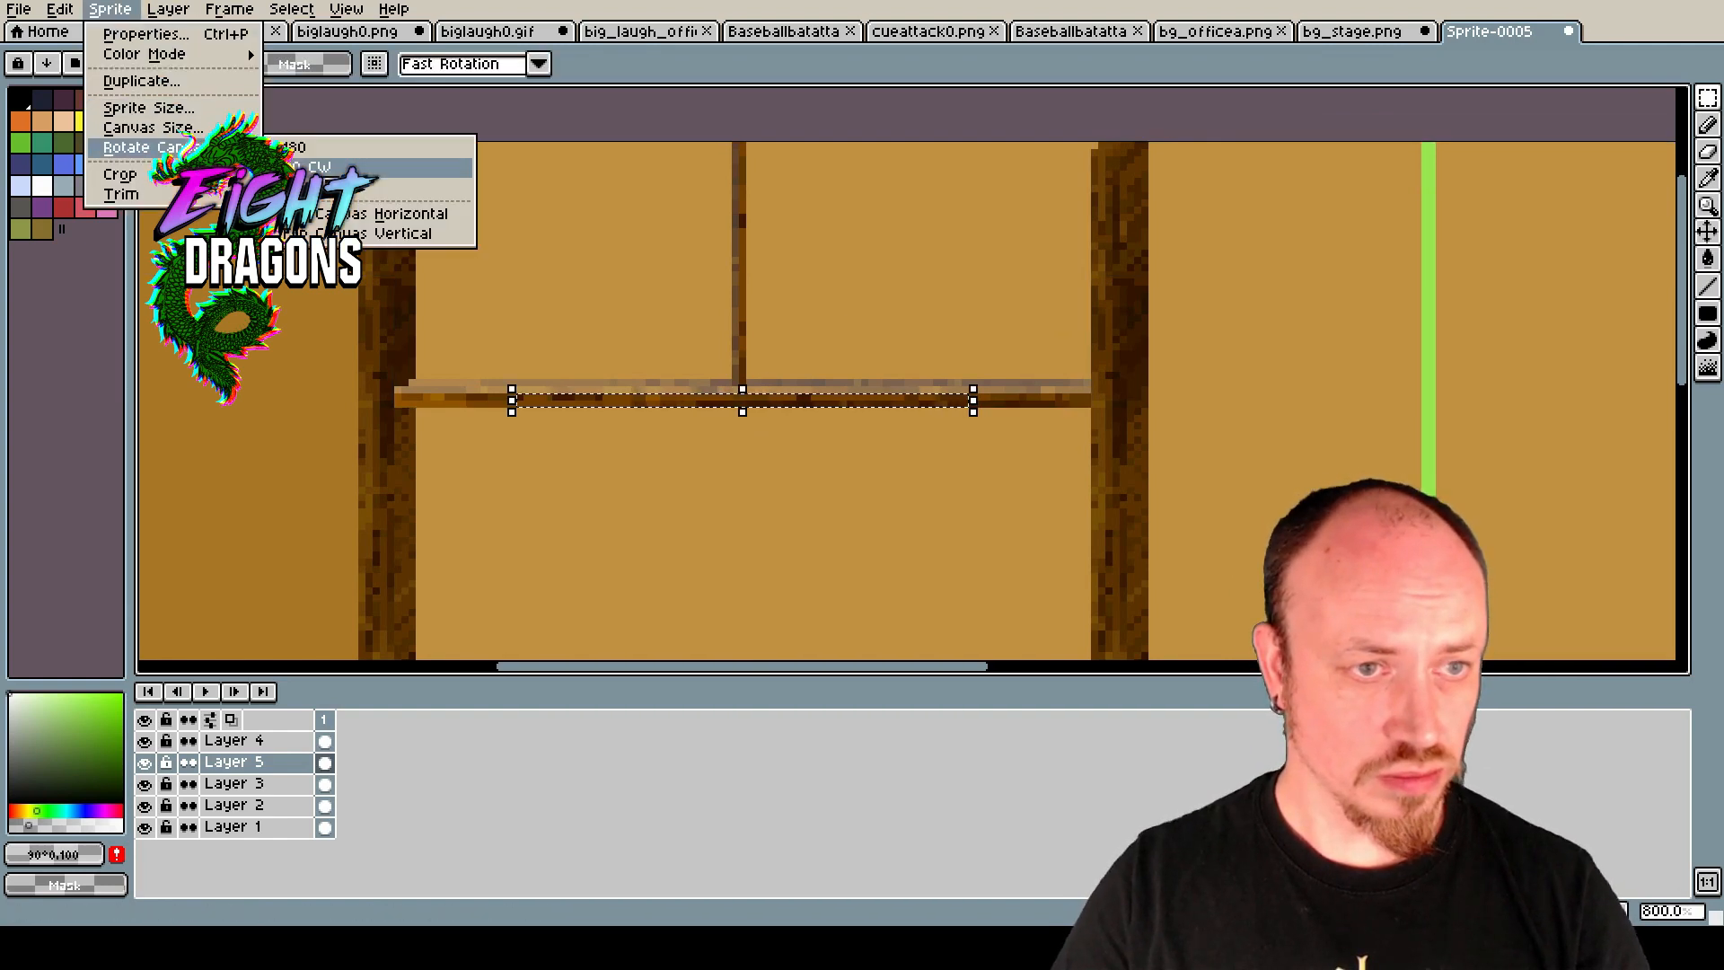
click(377, 187)
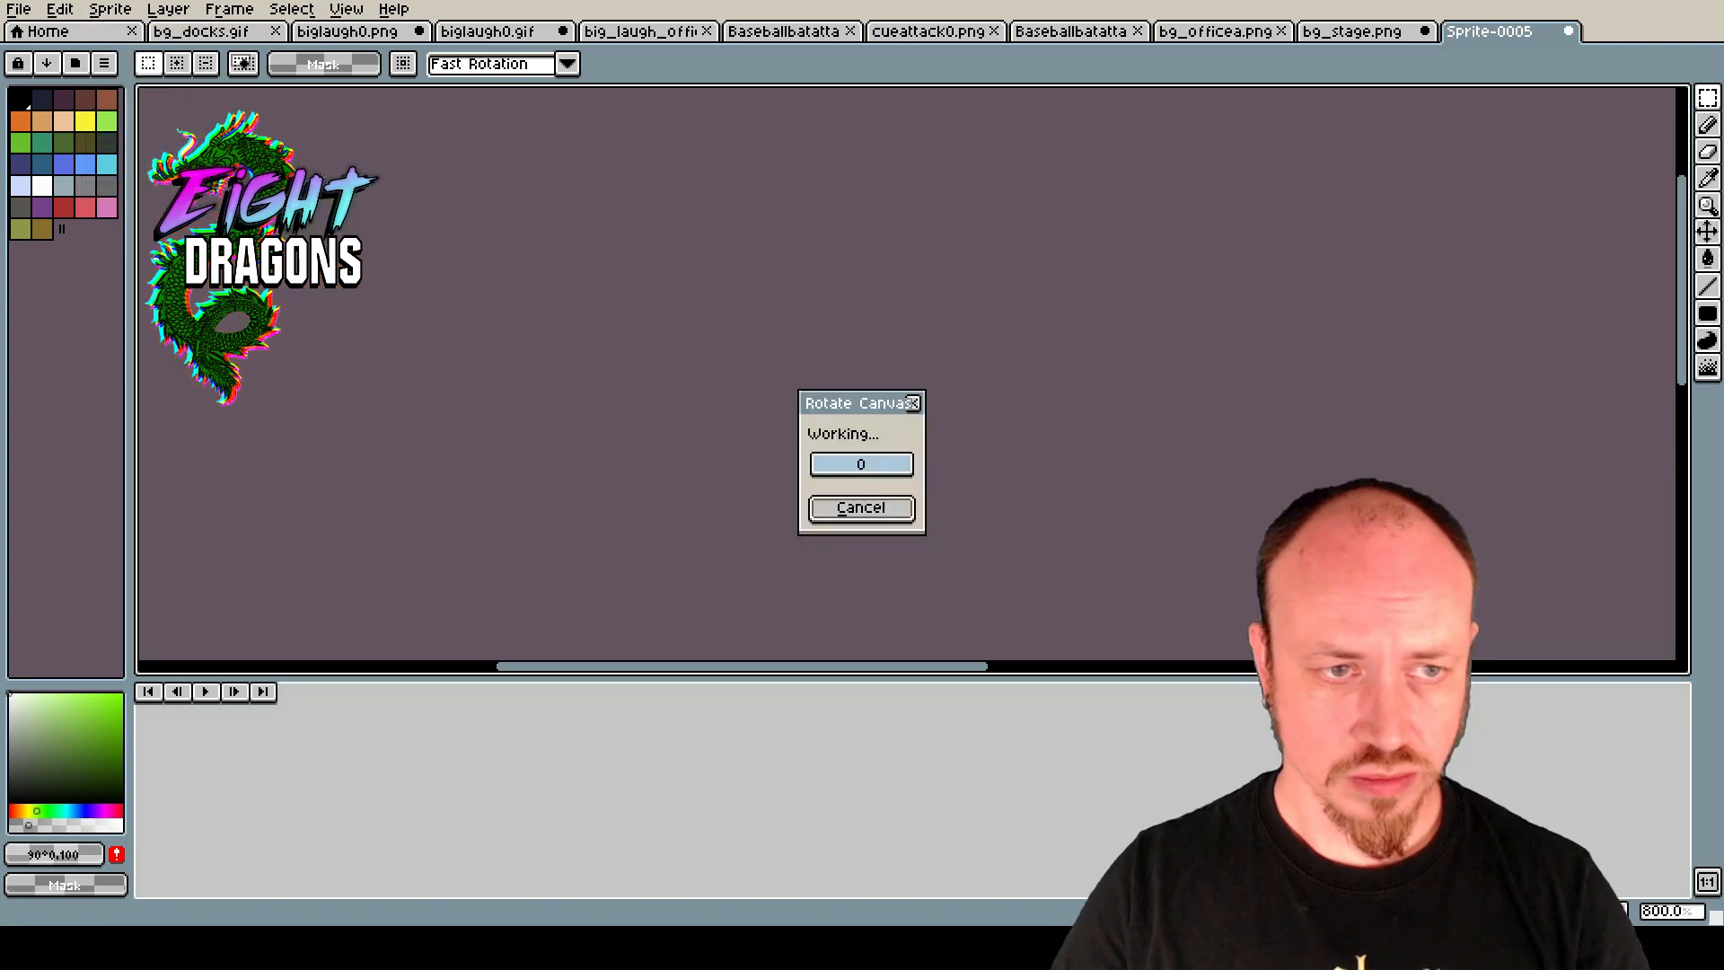
scroll(996, 360, down, 5)
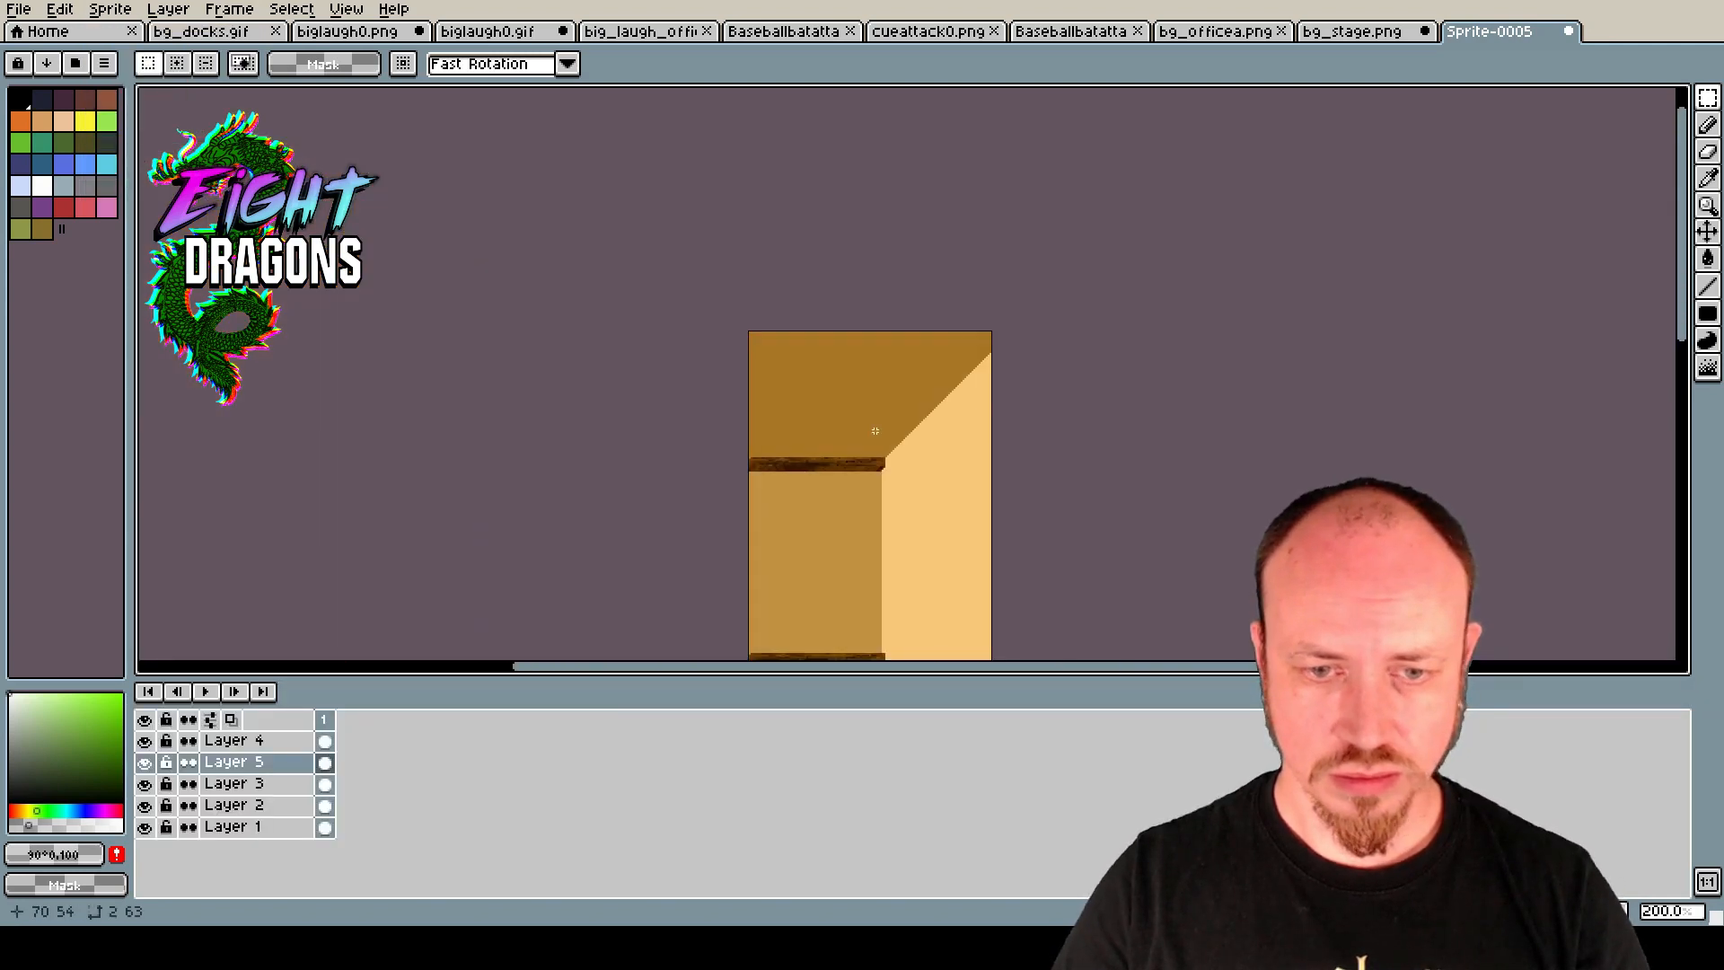
key(ctrl+z)
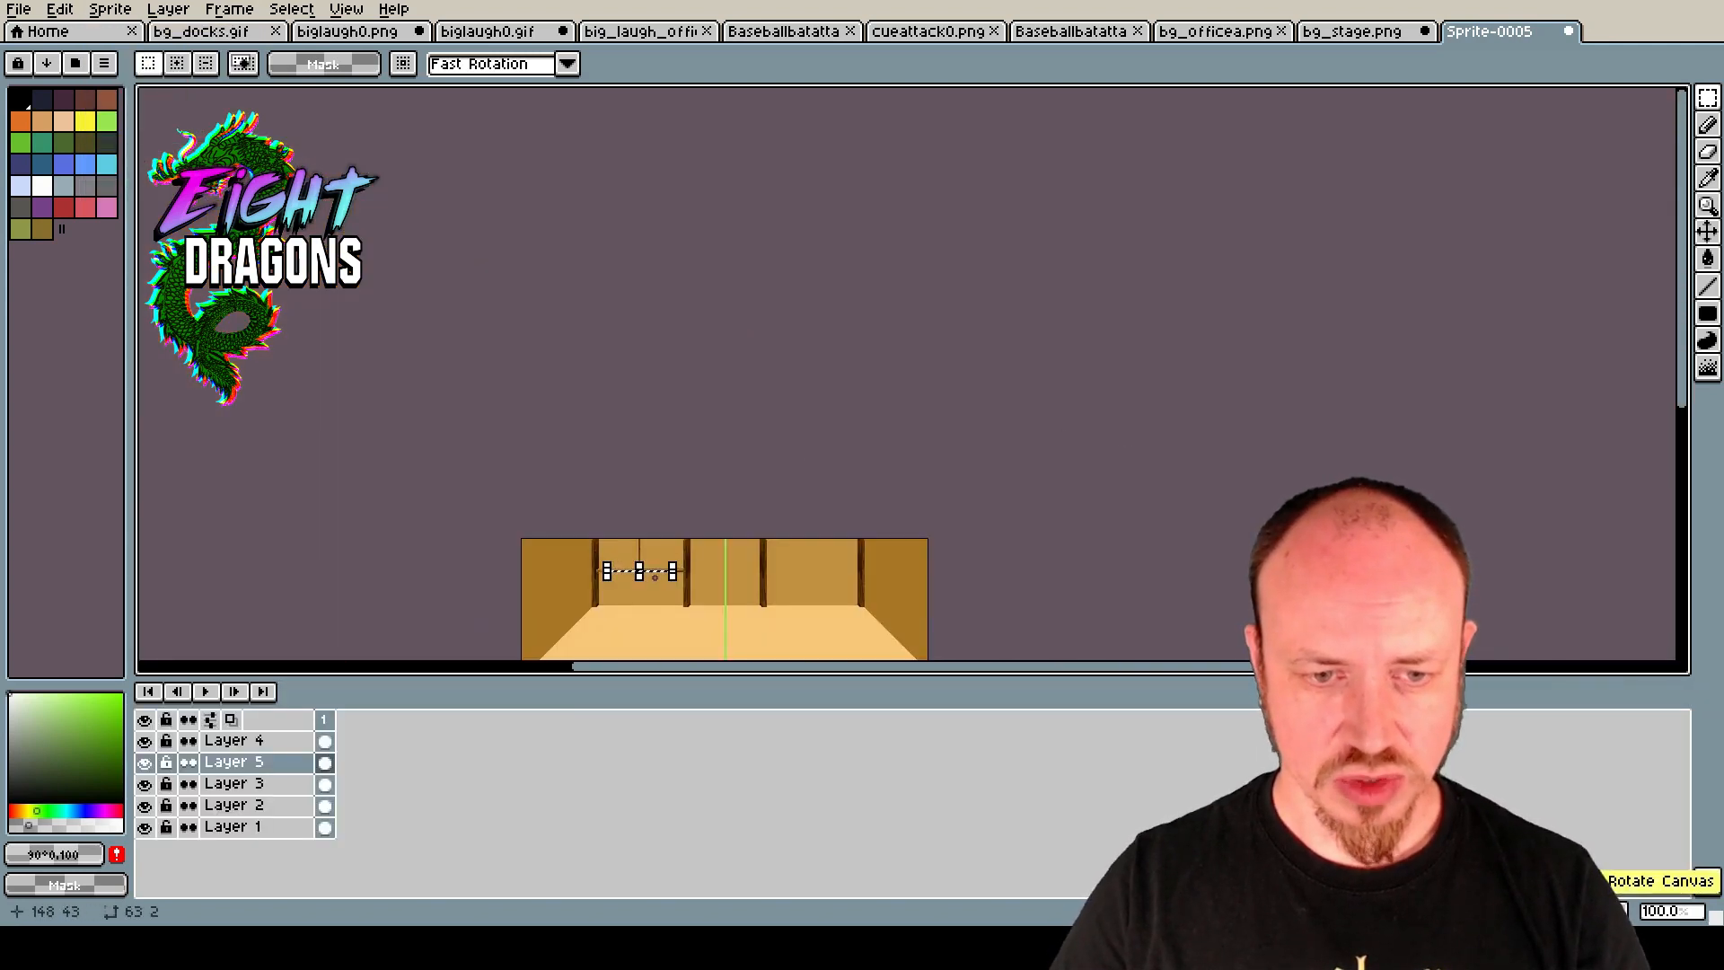
scroll(655, 576, up, 4)
scroll(547, 345, up, 1)
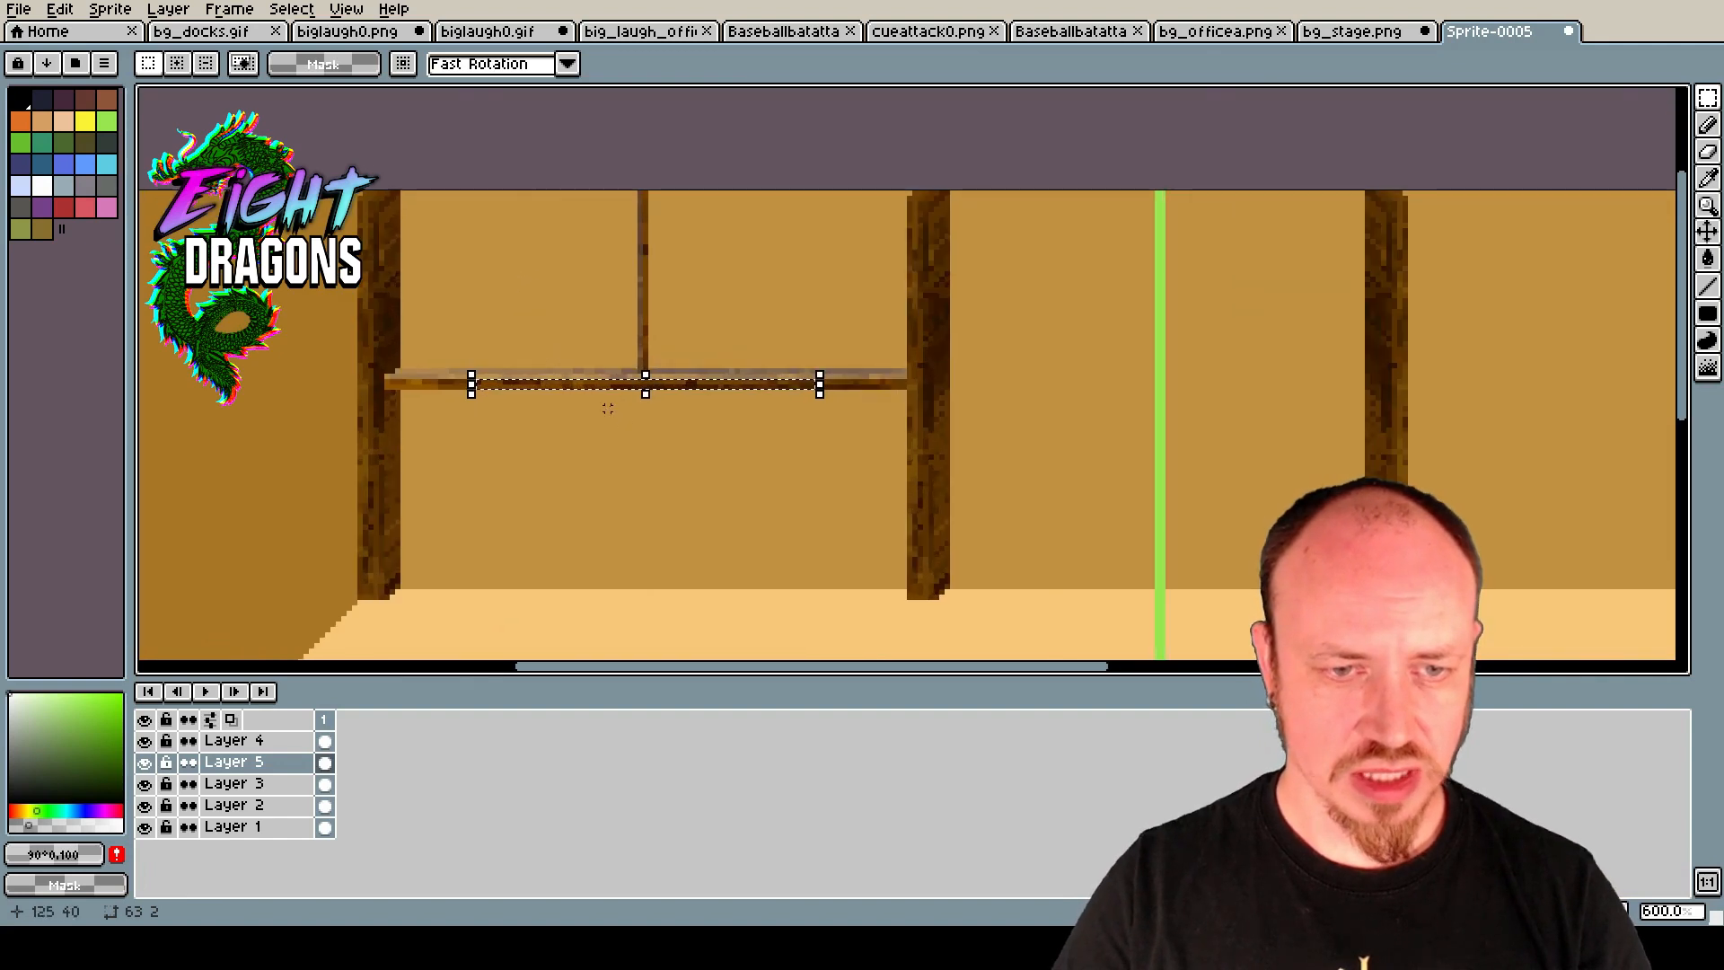
click(112, 9)
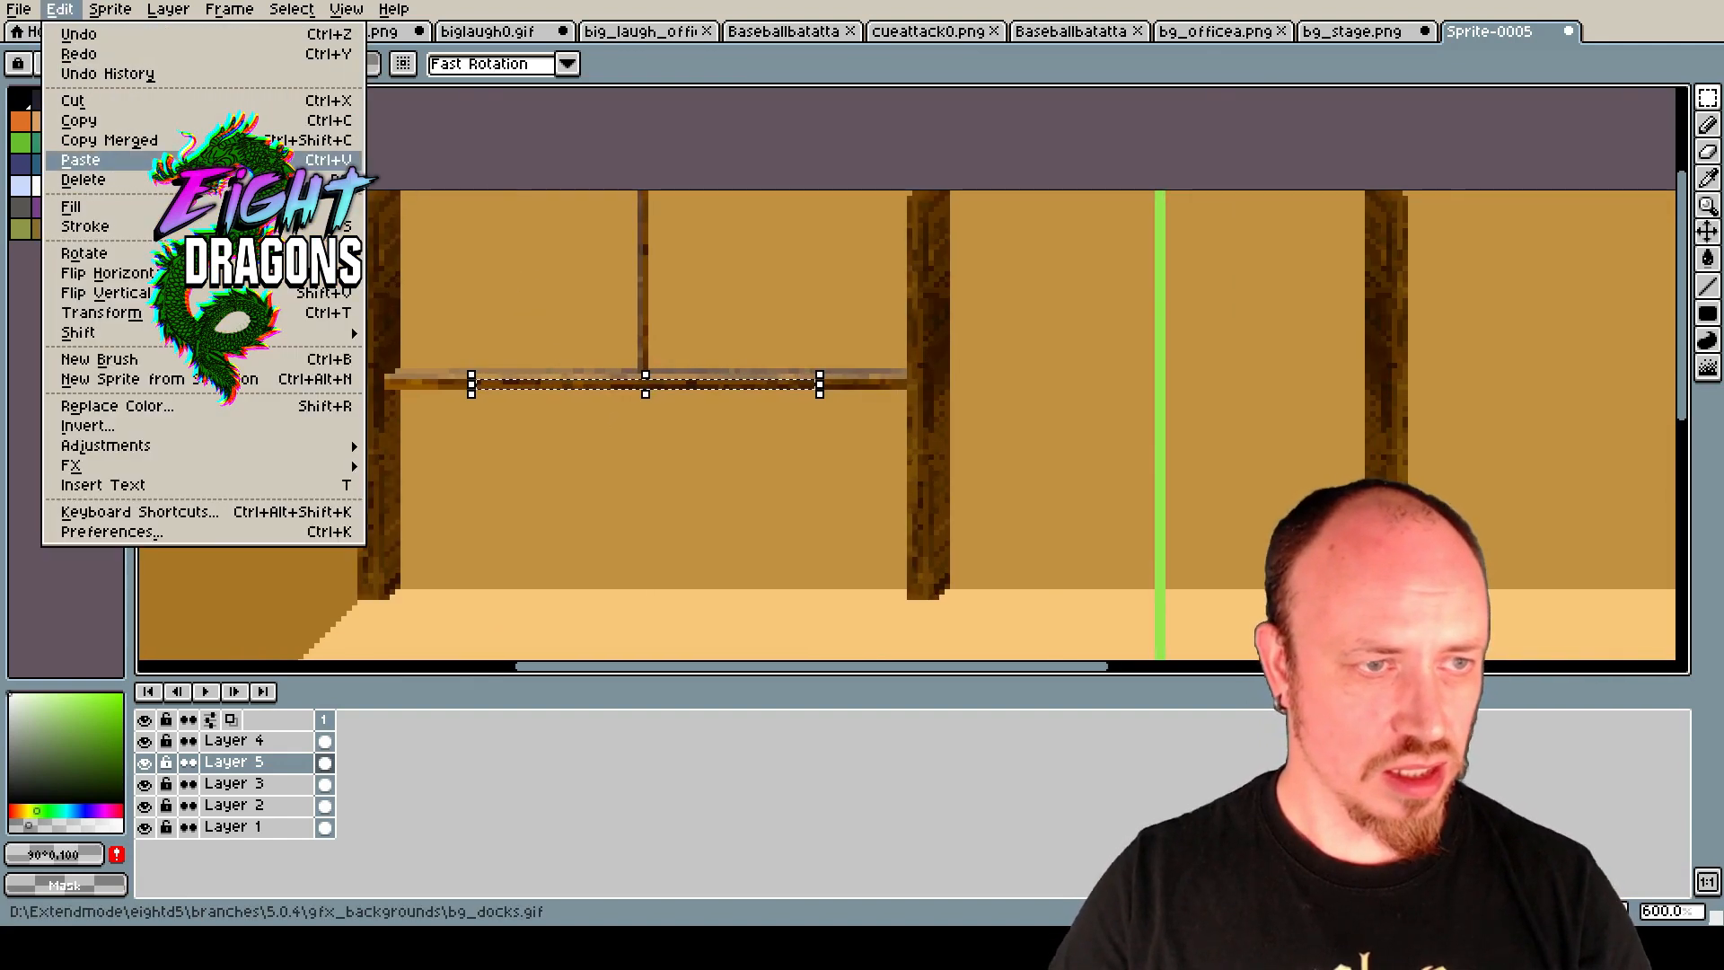
mouse_move(99, 253)
click(418, 294)
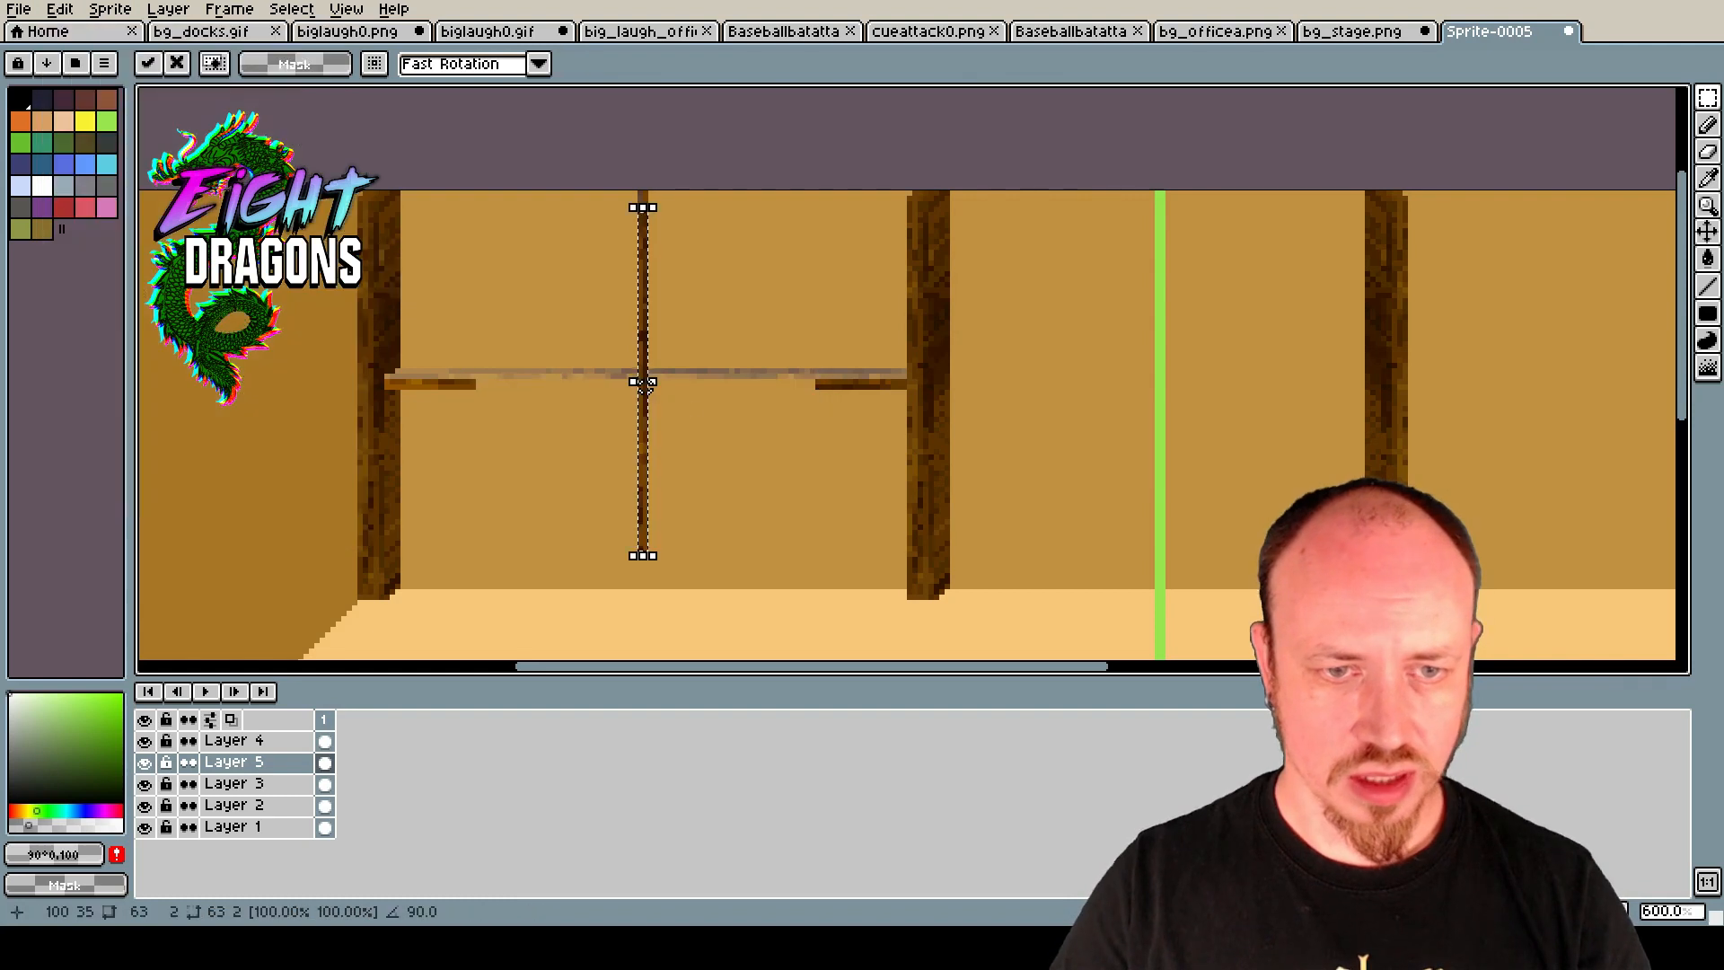
key(Escape)
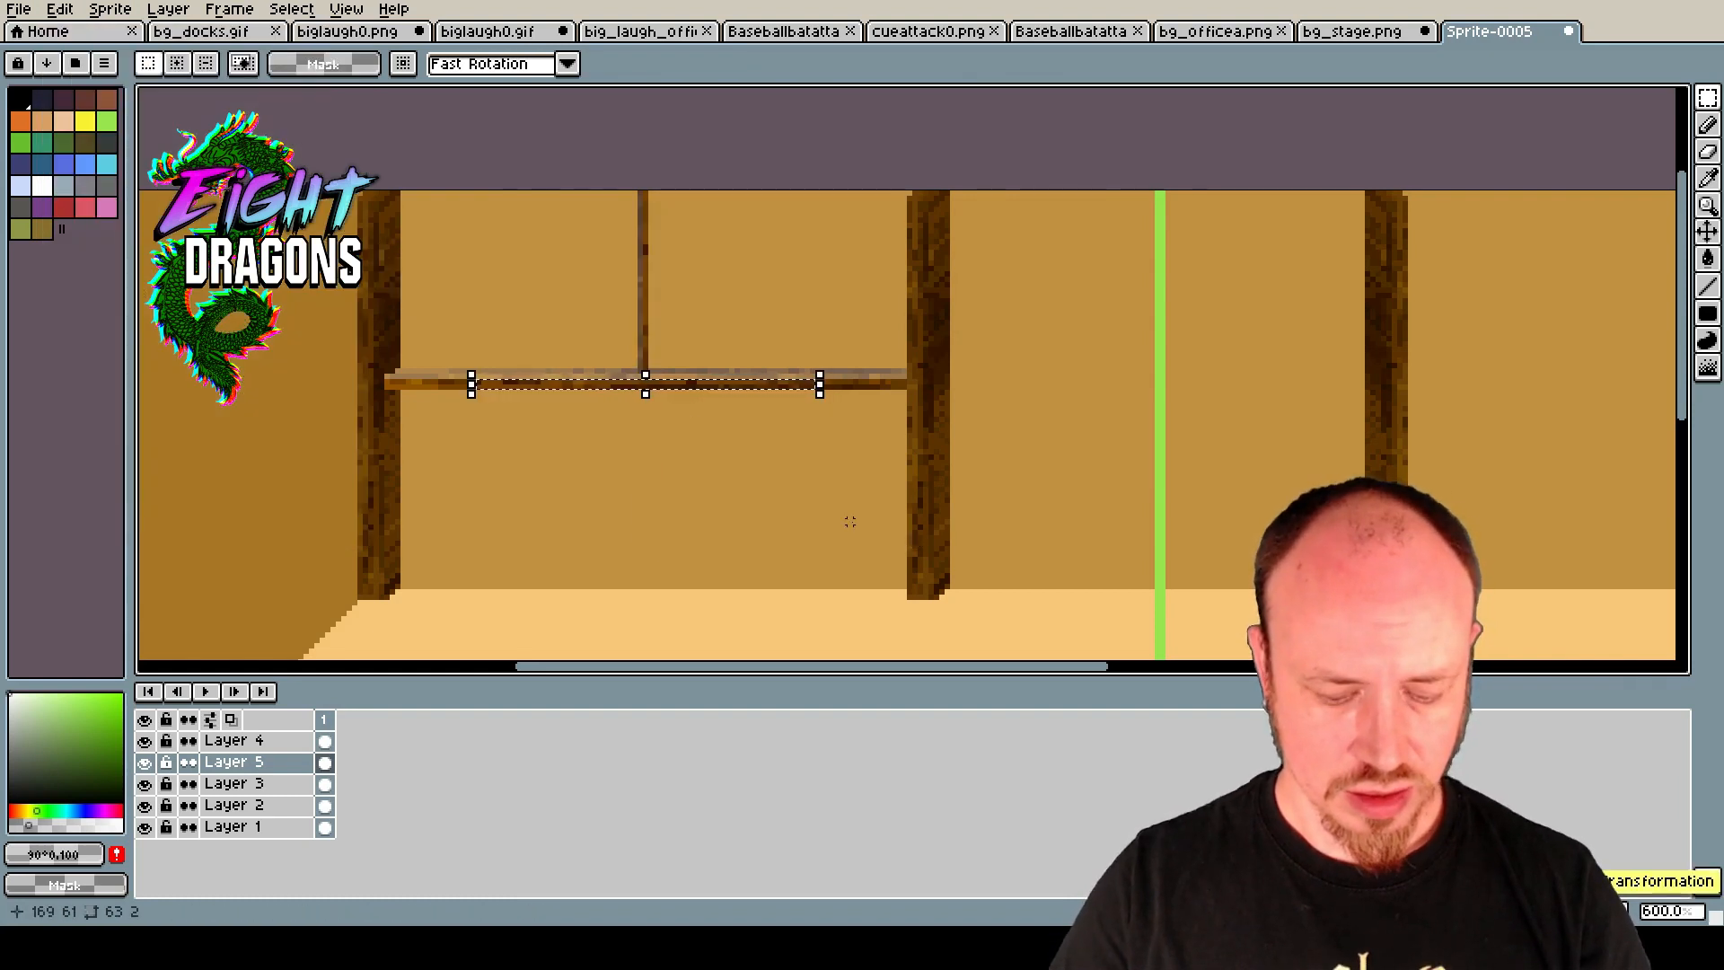
Widen the thin vertical divider with a copy of the beam strip rotated 90° counter-clockwise, and trim off the excess outer pixel column.
key(ctrl+t)
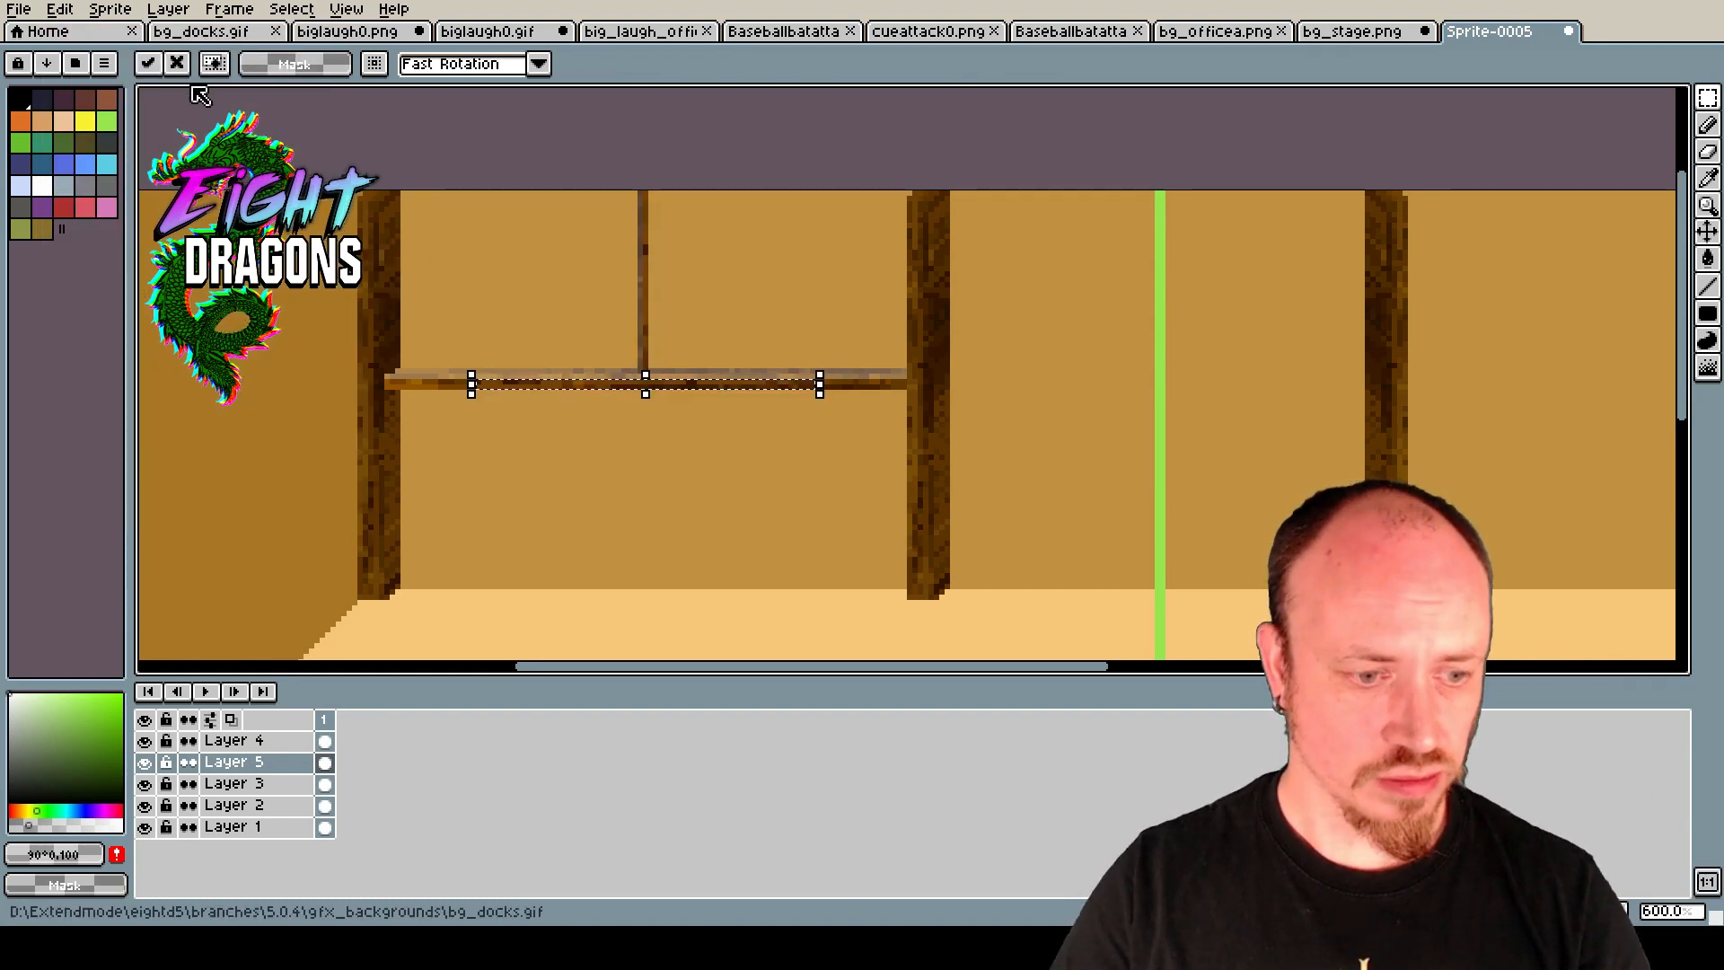
click(61, 10)
mouse_move(99, 253)
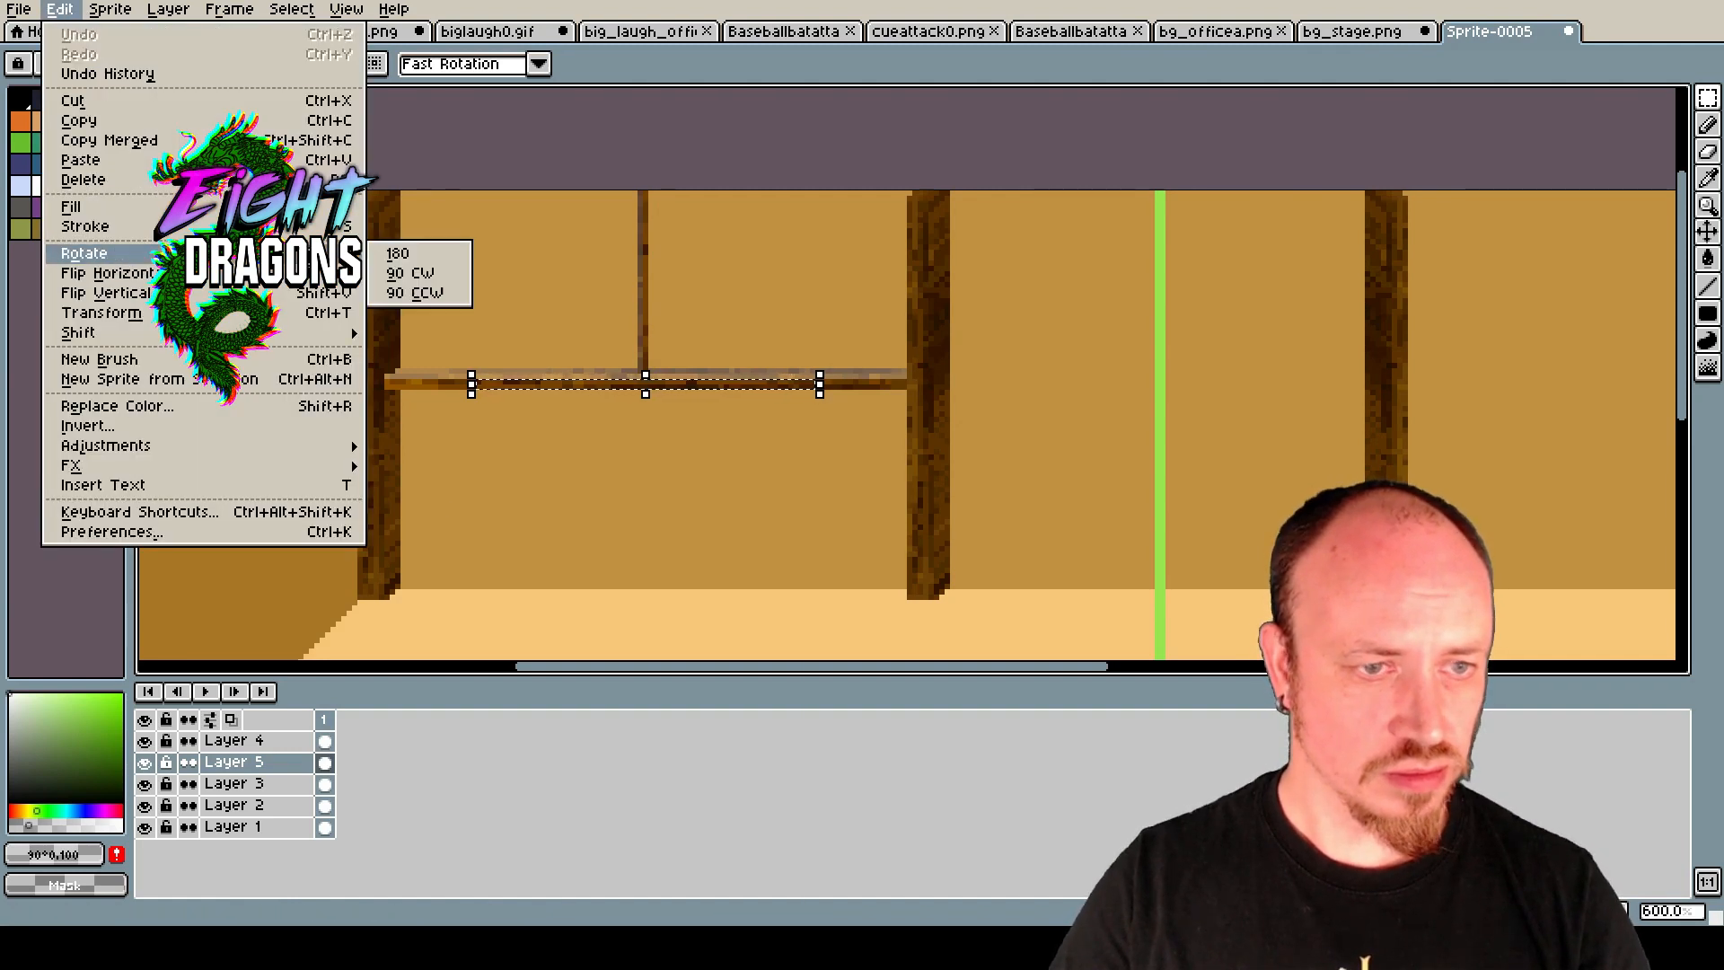
click(422, 295)
drag(651, 489, 664, 302)
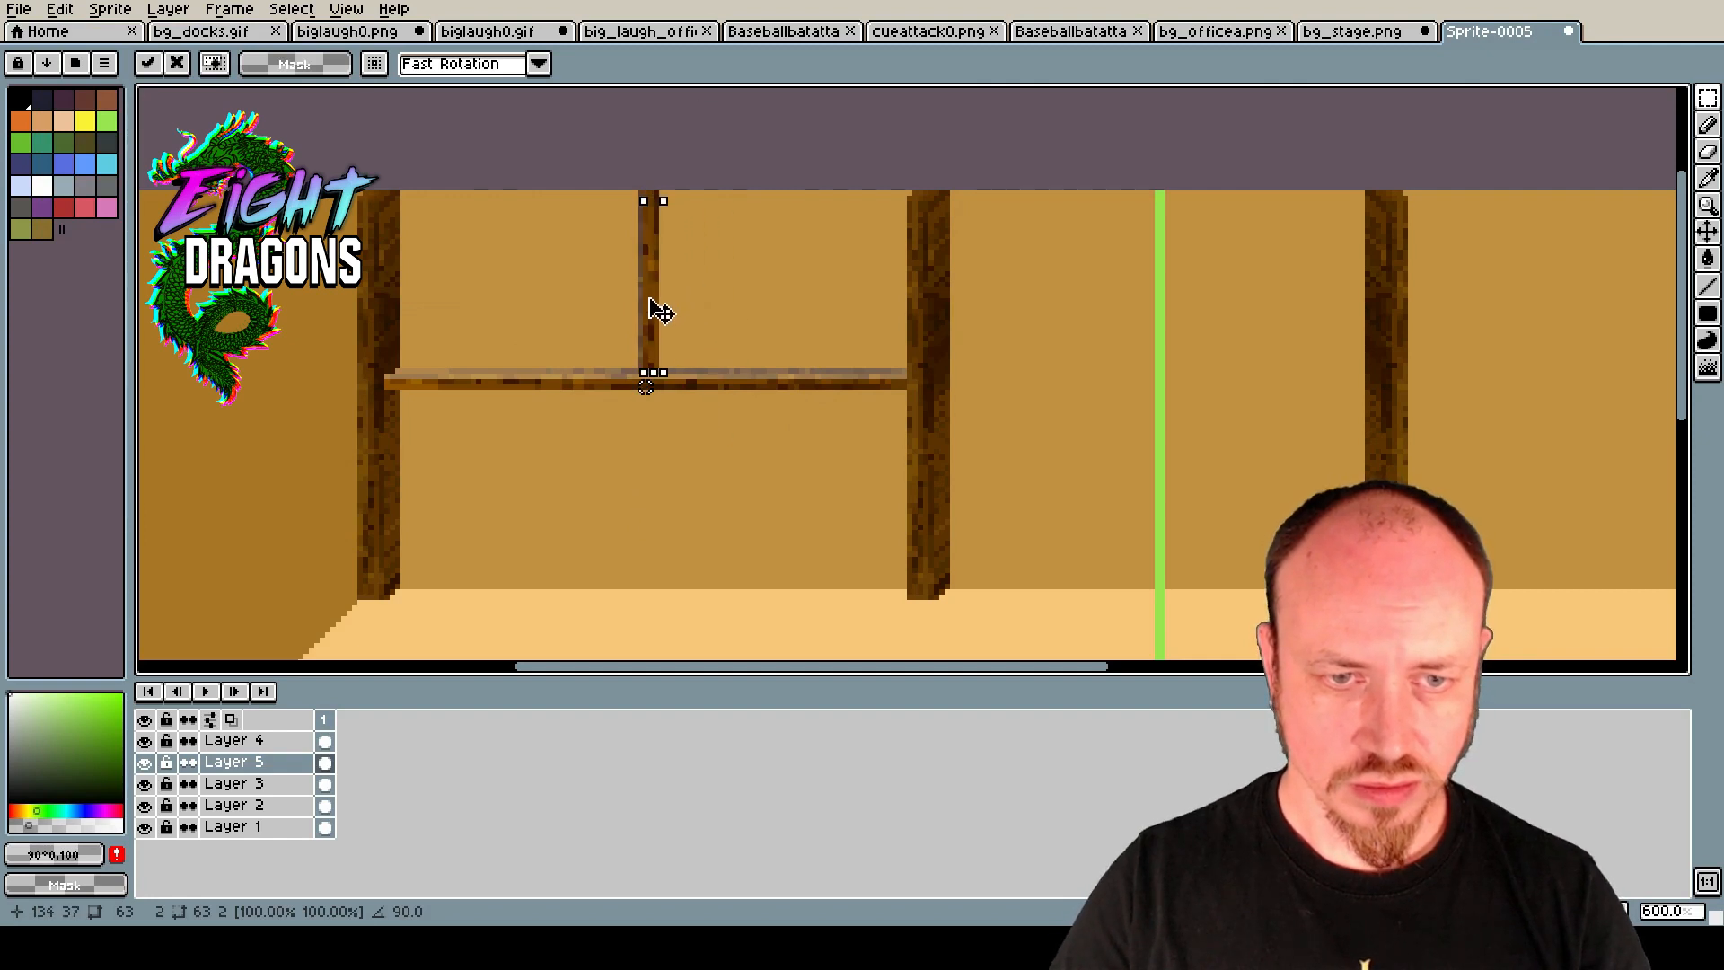
scroll(662, 310, up, 6)
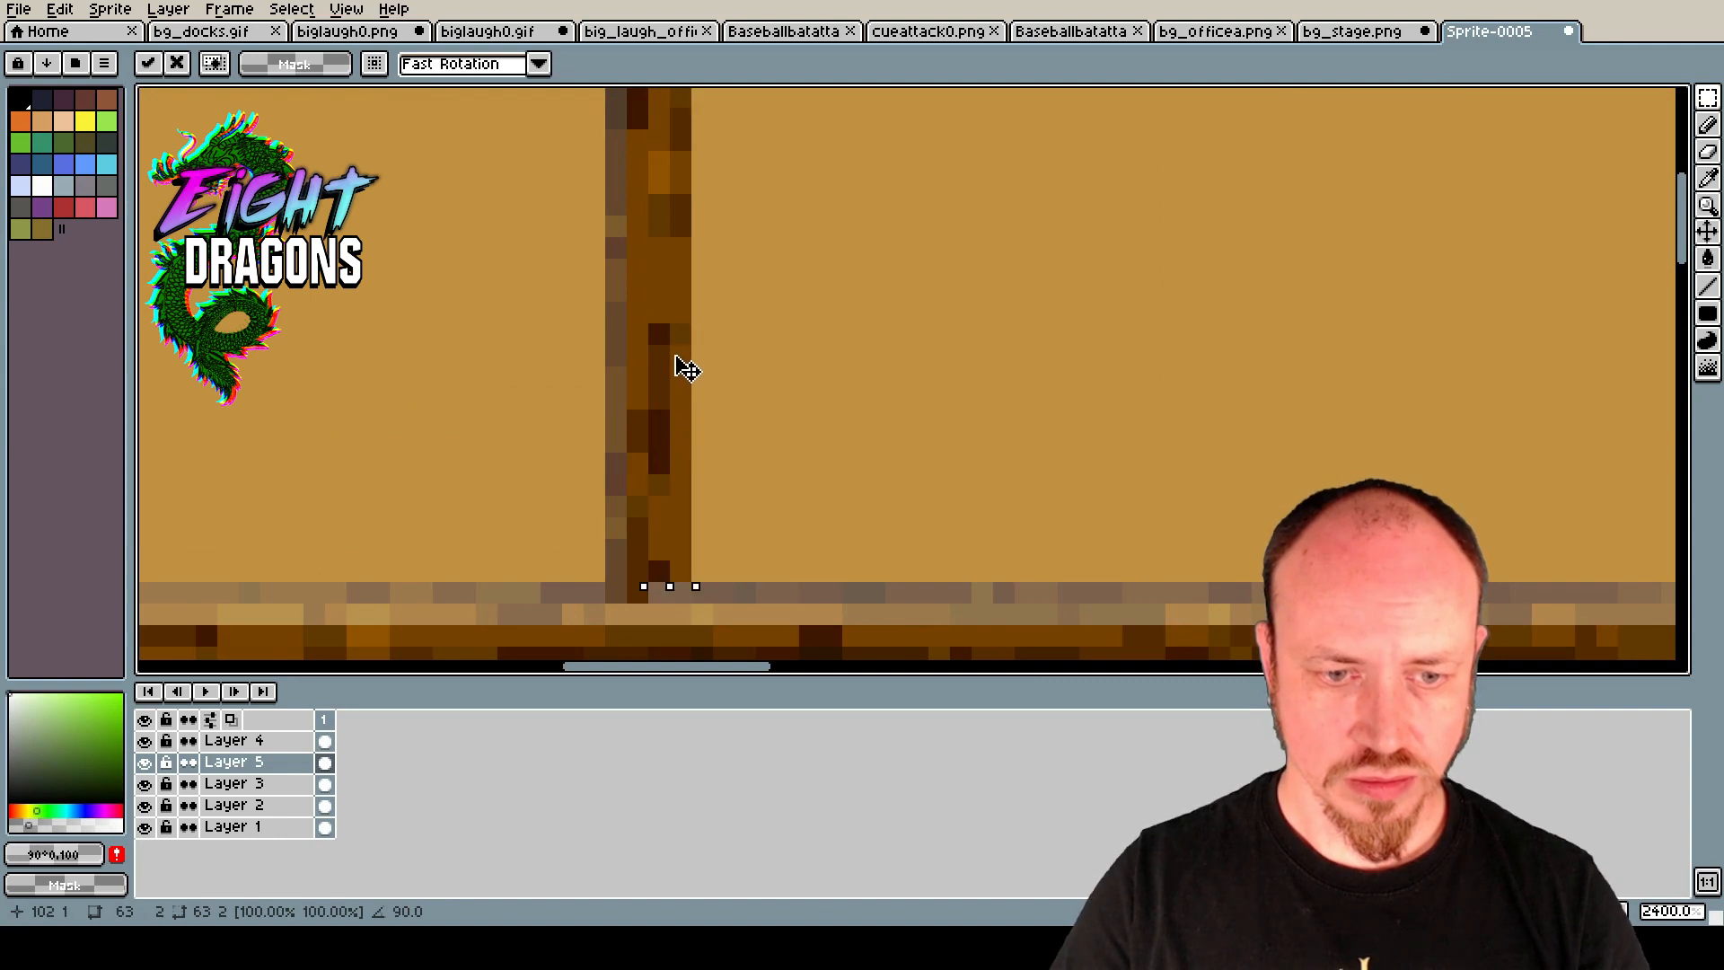
scroll(682, 367, down, 3)
key(ctrl+d)
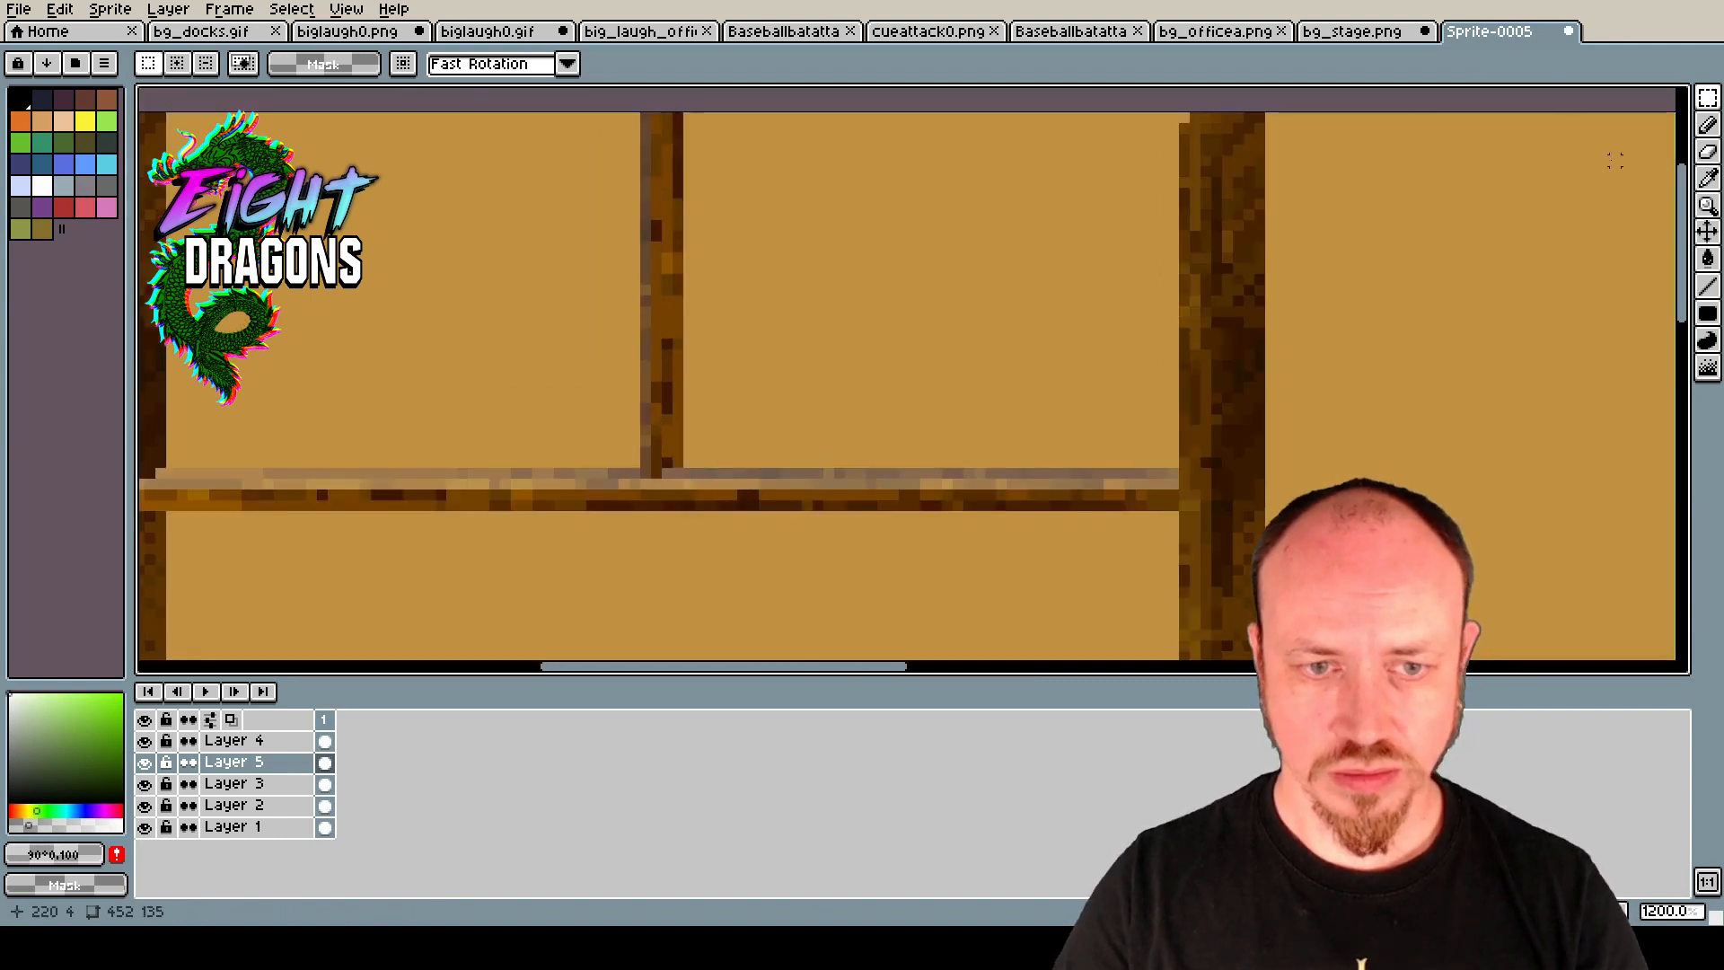
click(1707, 97)
drag(673, 462, 757, 131)
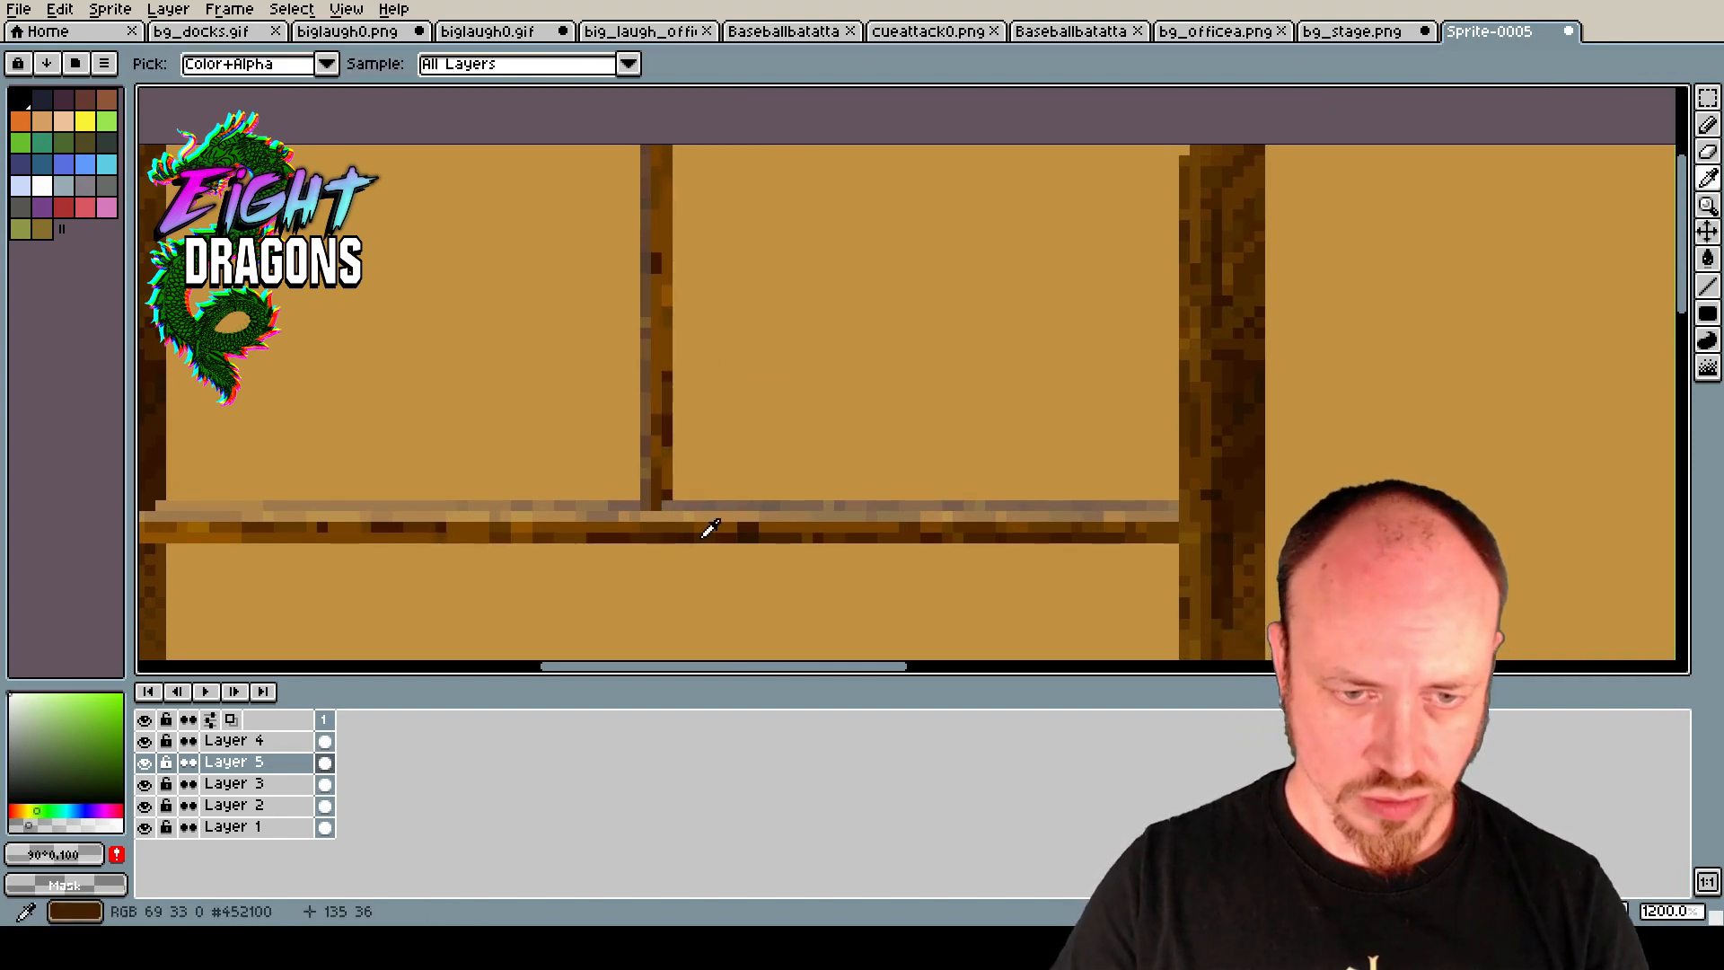
Sample the dark brown #2c1500 from the beam and draw a one-pixel shadow line down the divider's right edge.
alt+click(758, 529)
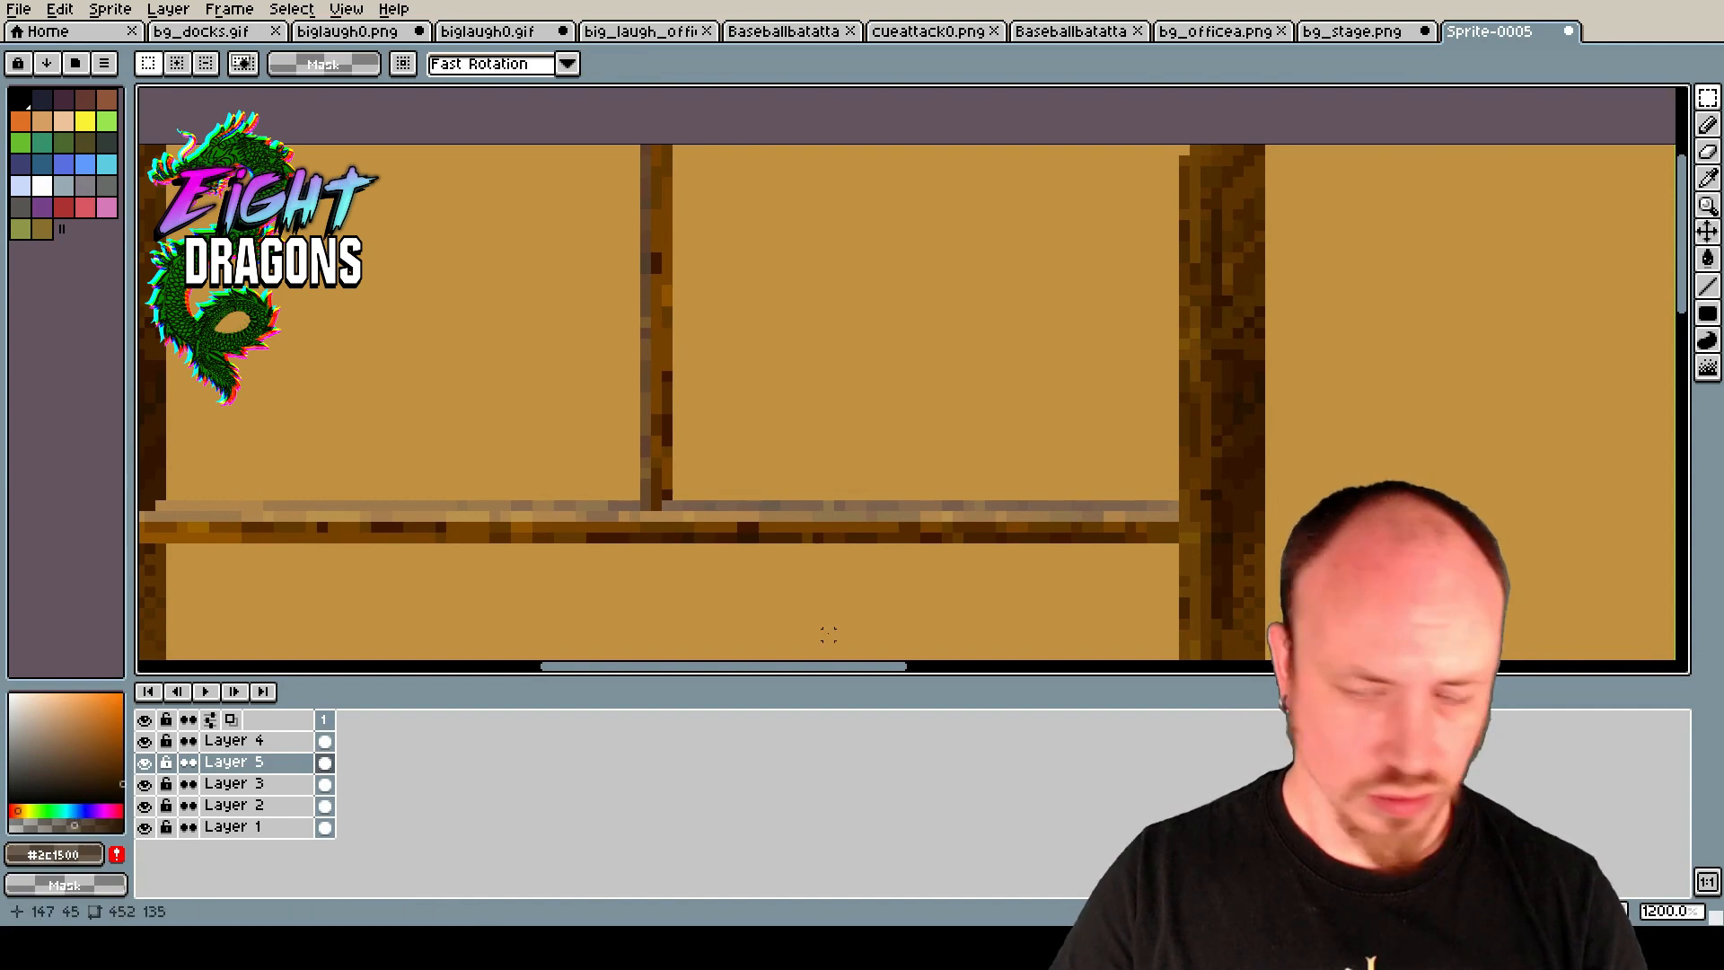
click(1708, 286)
drag(667, 493, 669, 144)
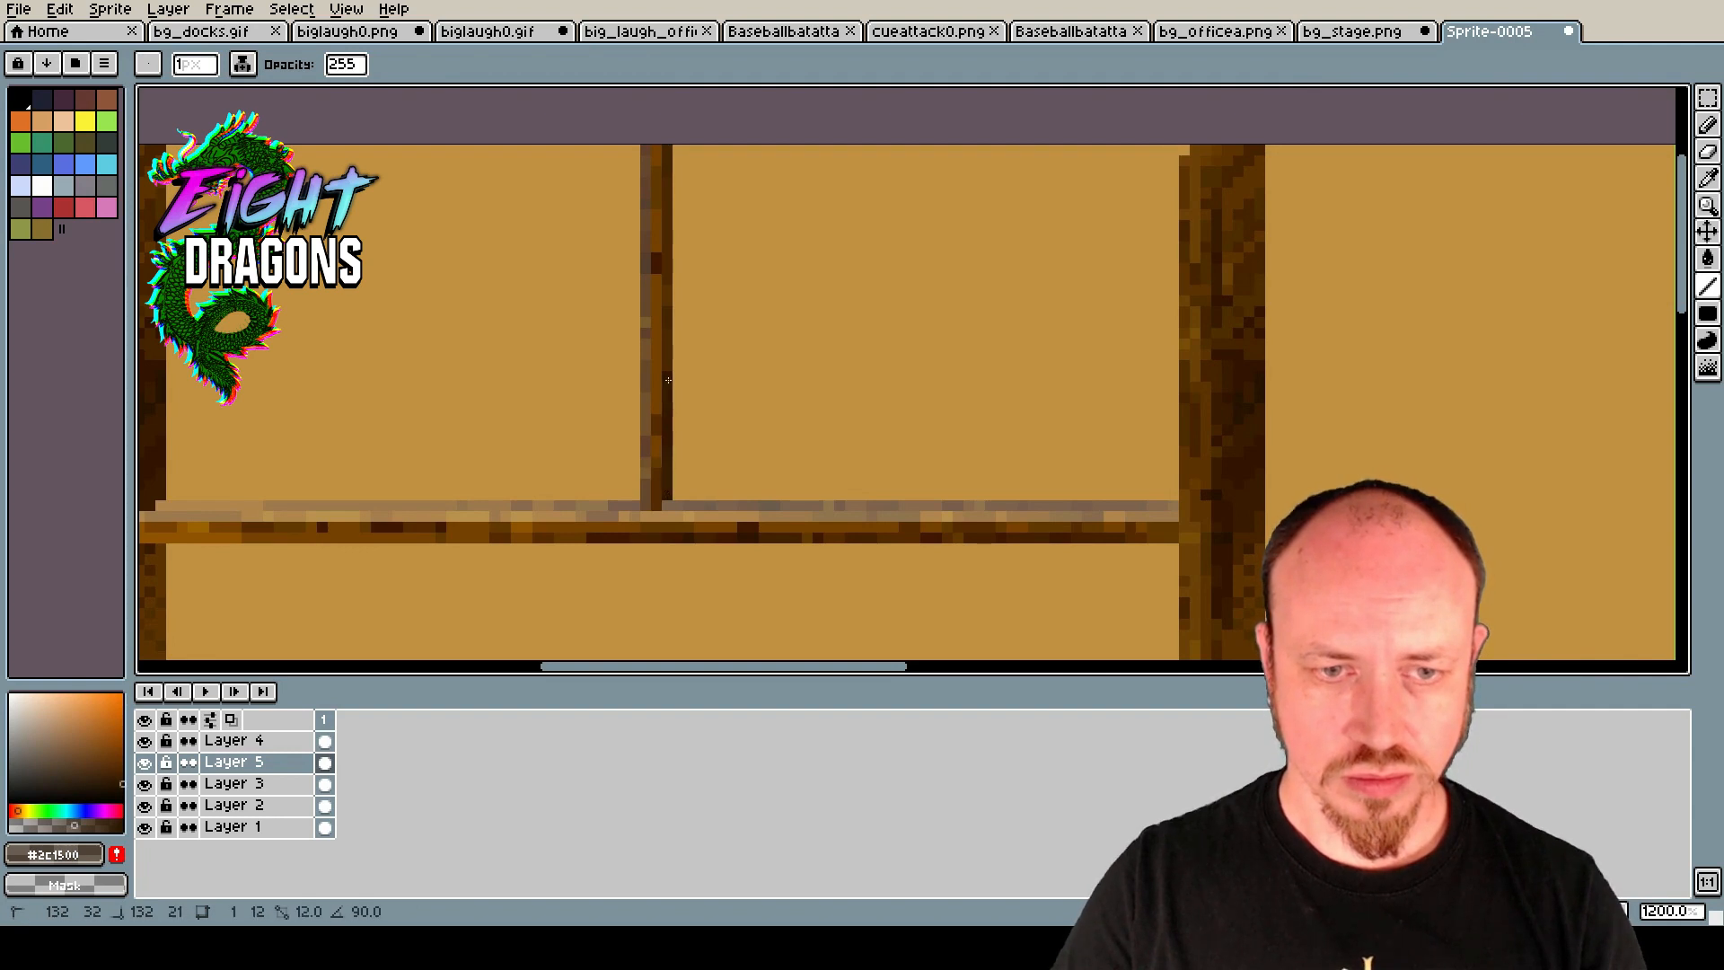
scroll(668, 380, down, 4)
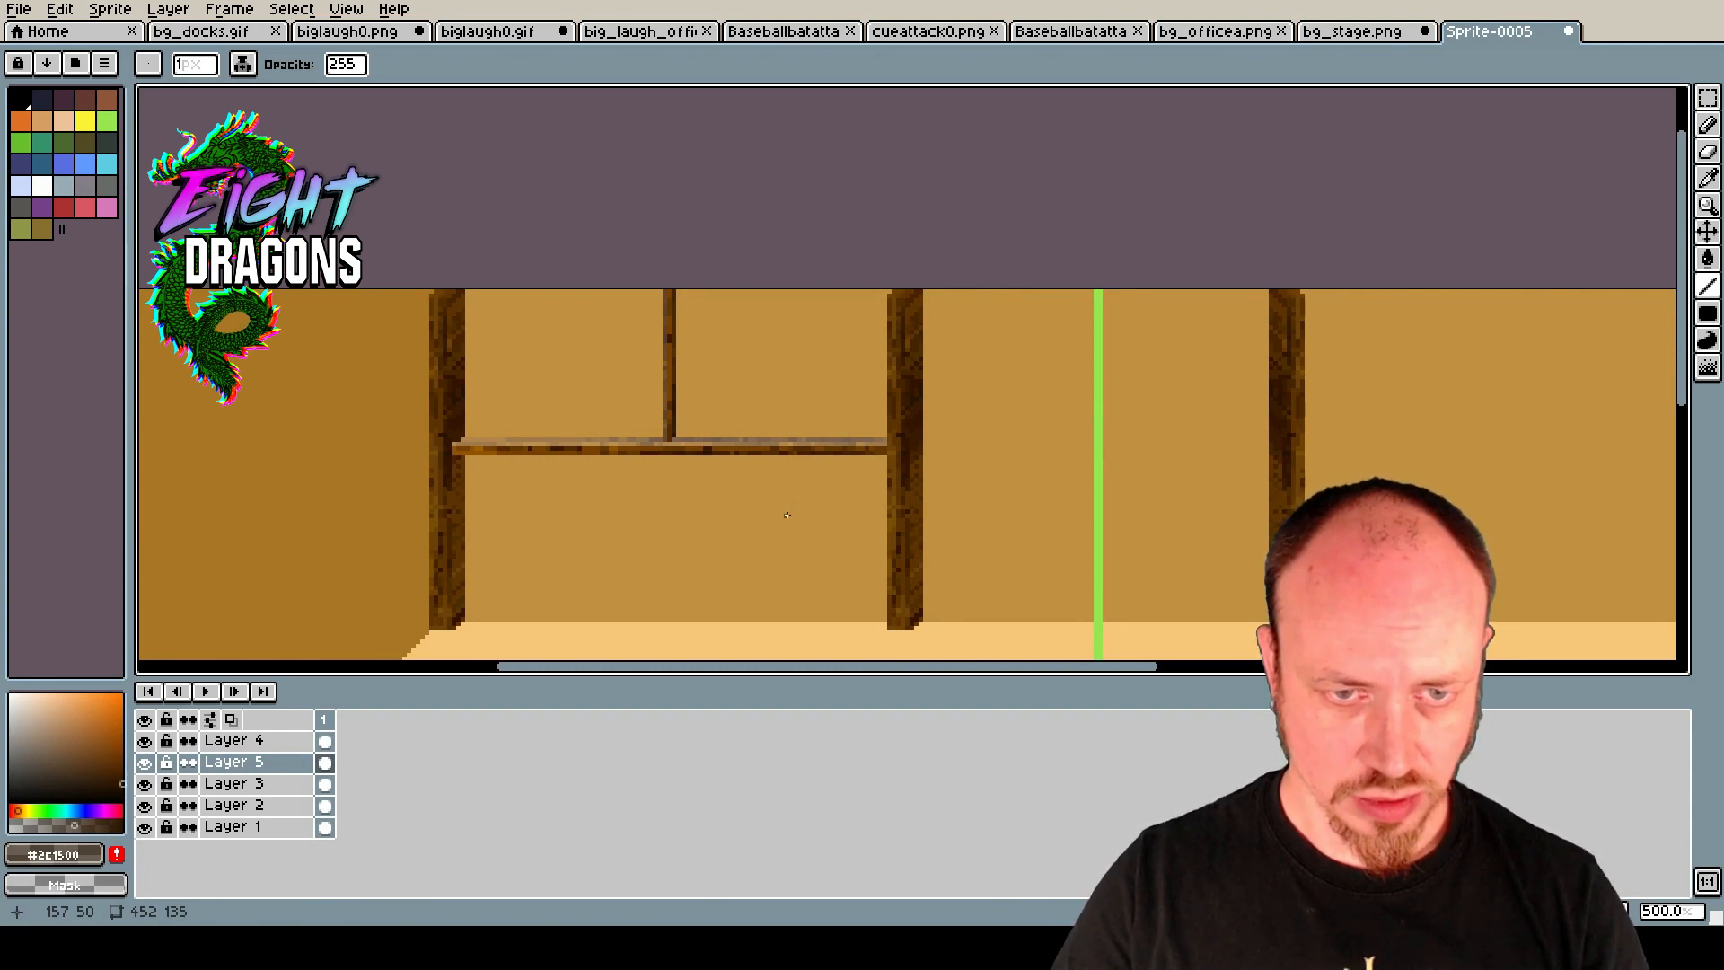
scroll(1119, 333, down, 2)
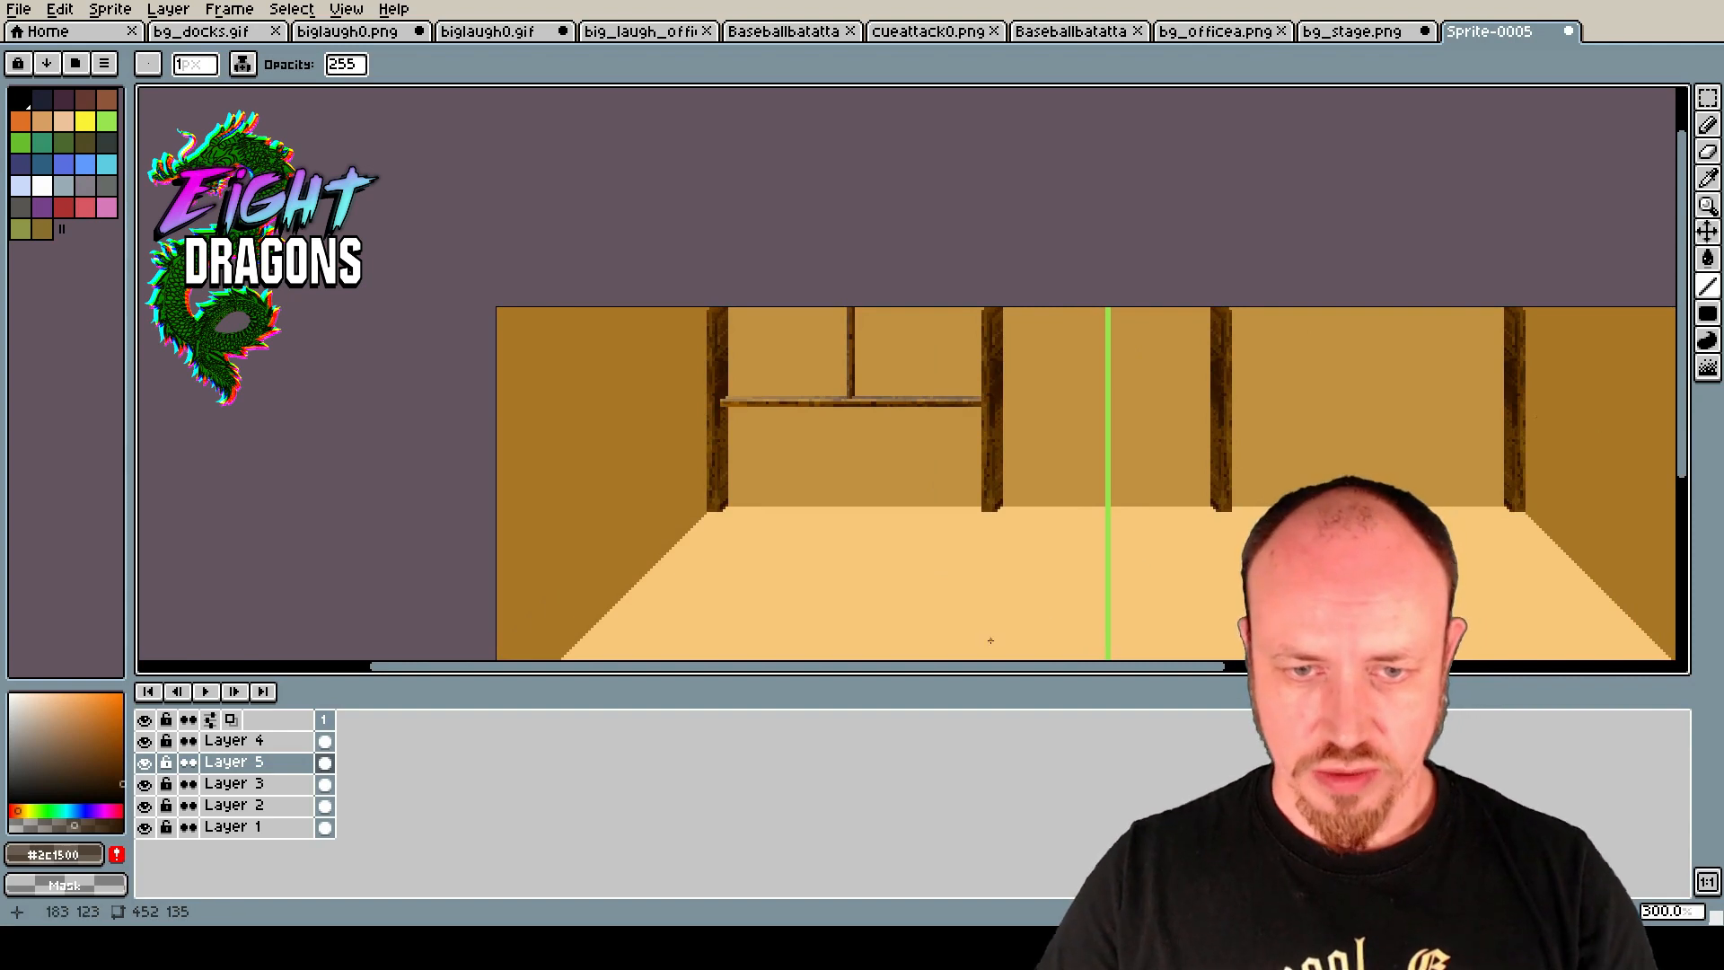
drag(995, 668, 1075, 672)
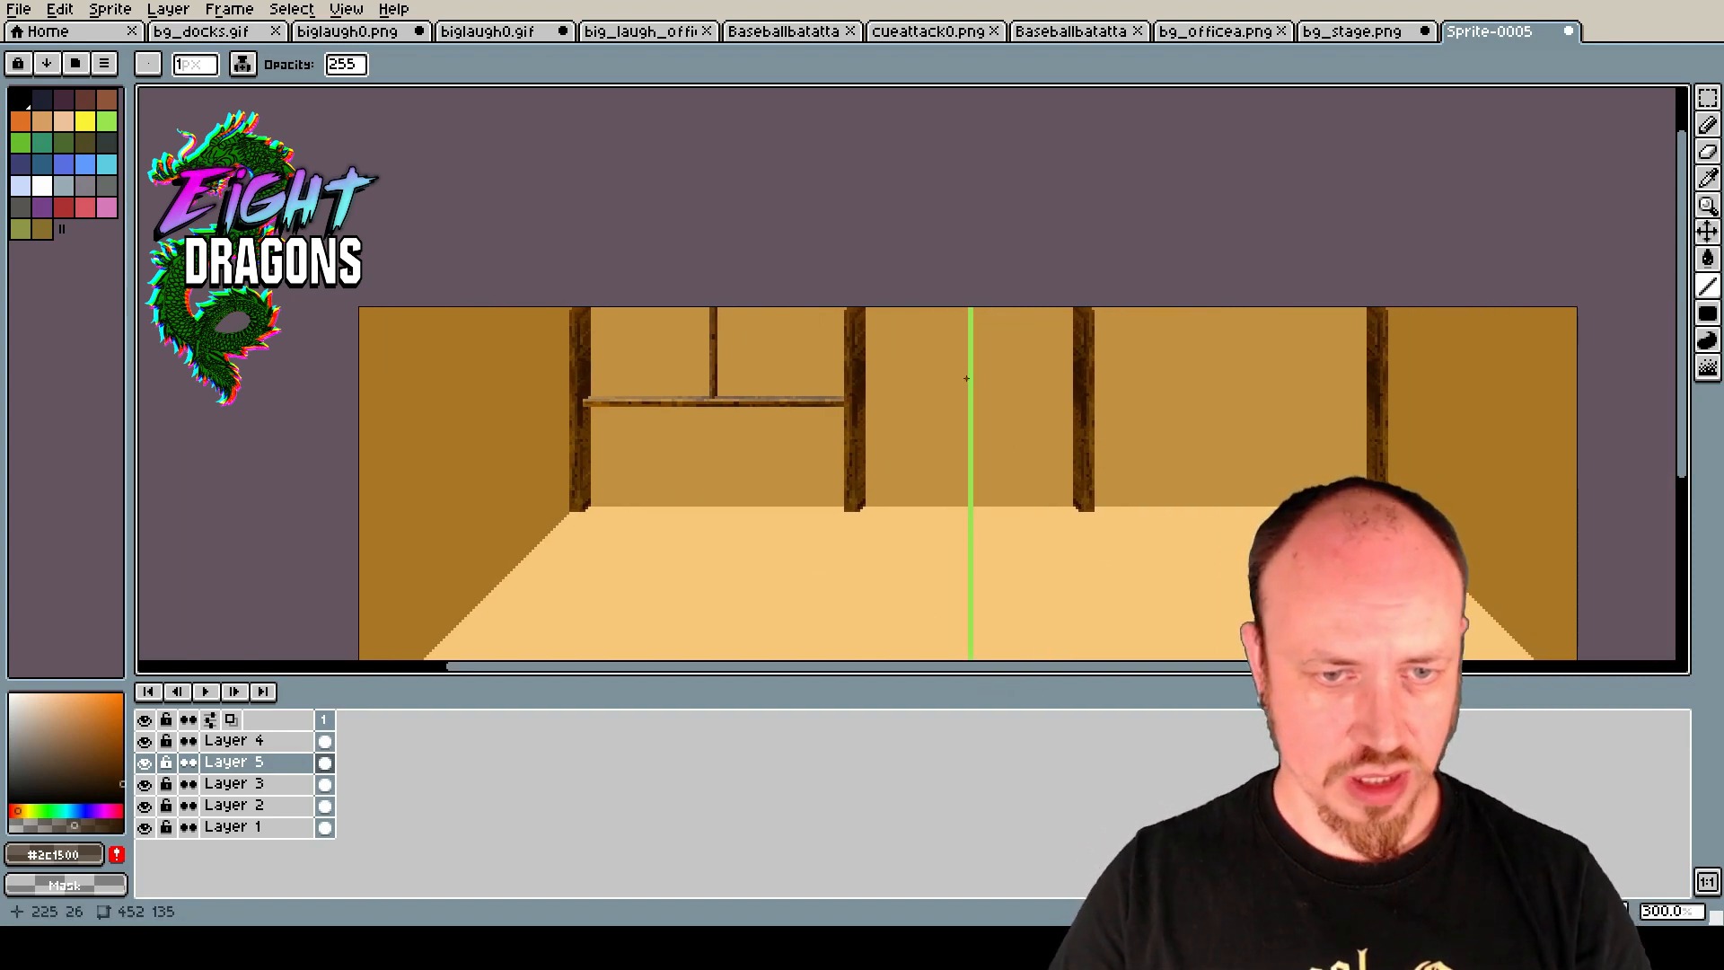
Select the 3 × 34 px vertical divider and place a copy of it directly beneath the beam, near the left post.
scroll(733, 318, up, 3)
key(m)
drag(610, 236, 715, 482)
click(831, 367)
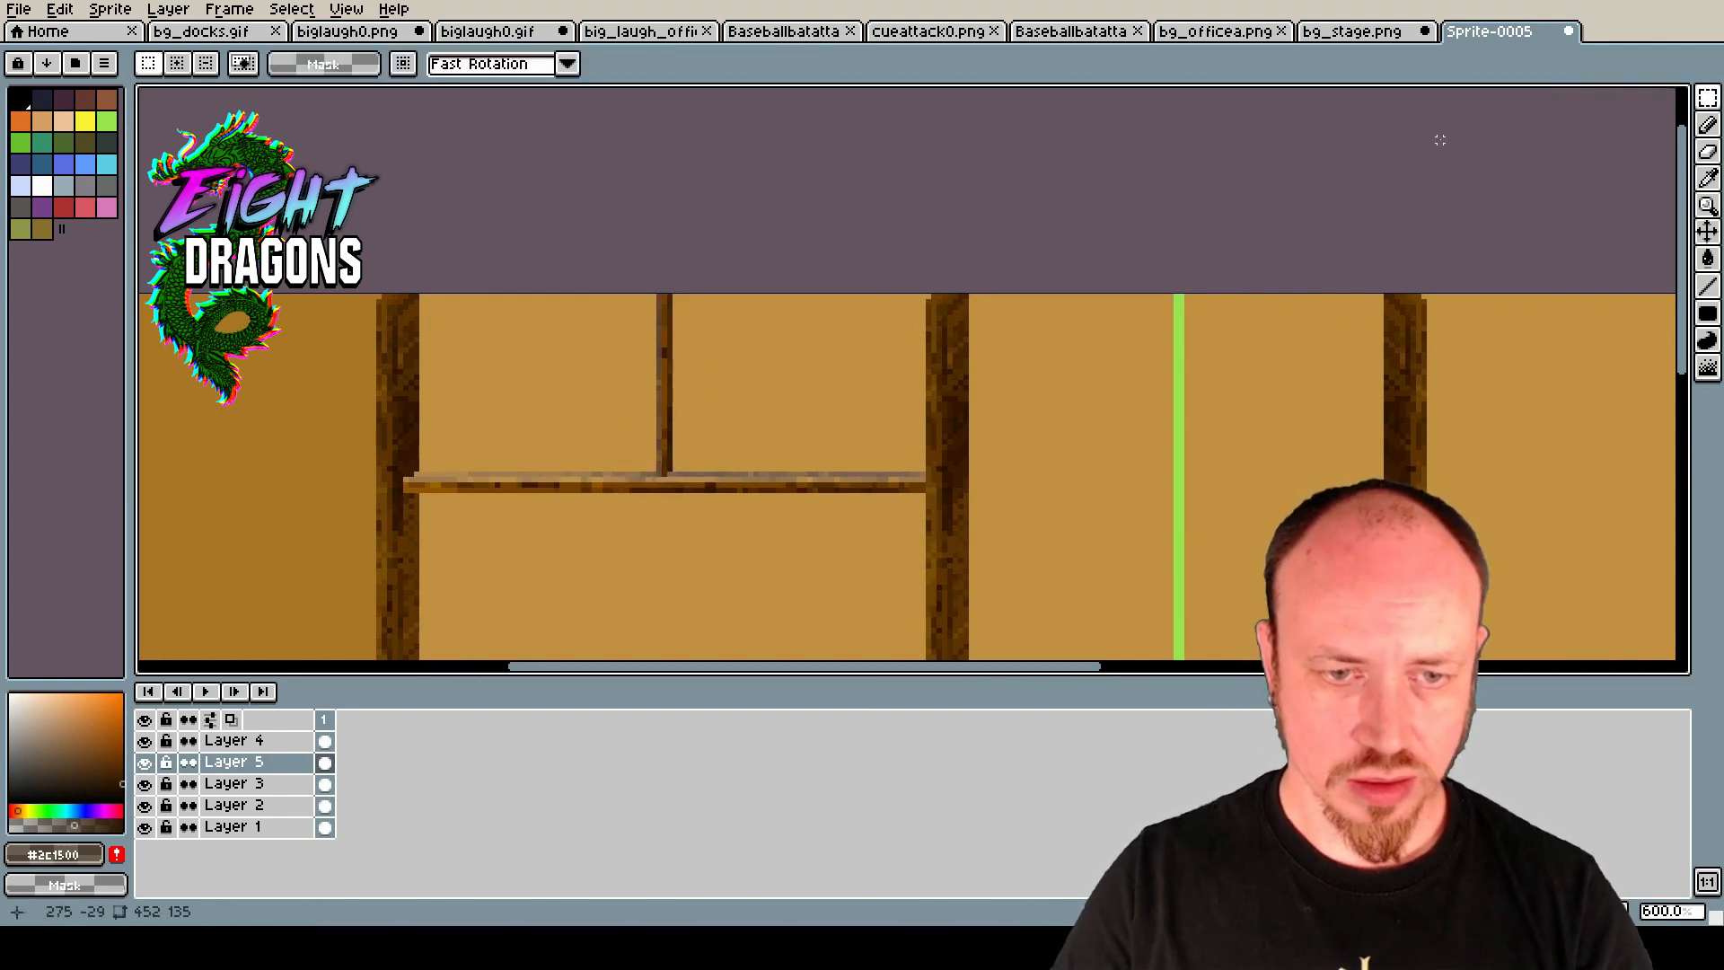
mouse_move(1705, 98)
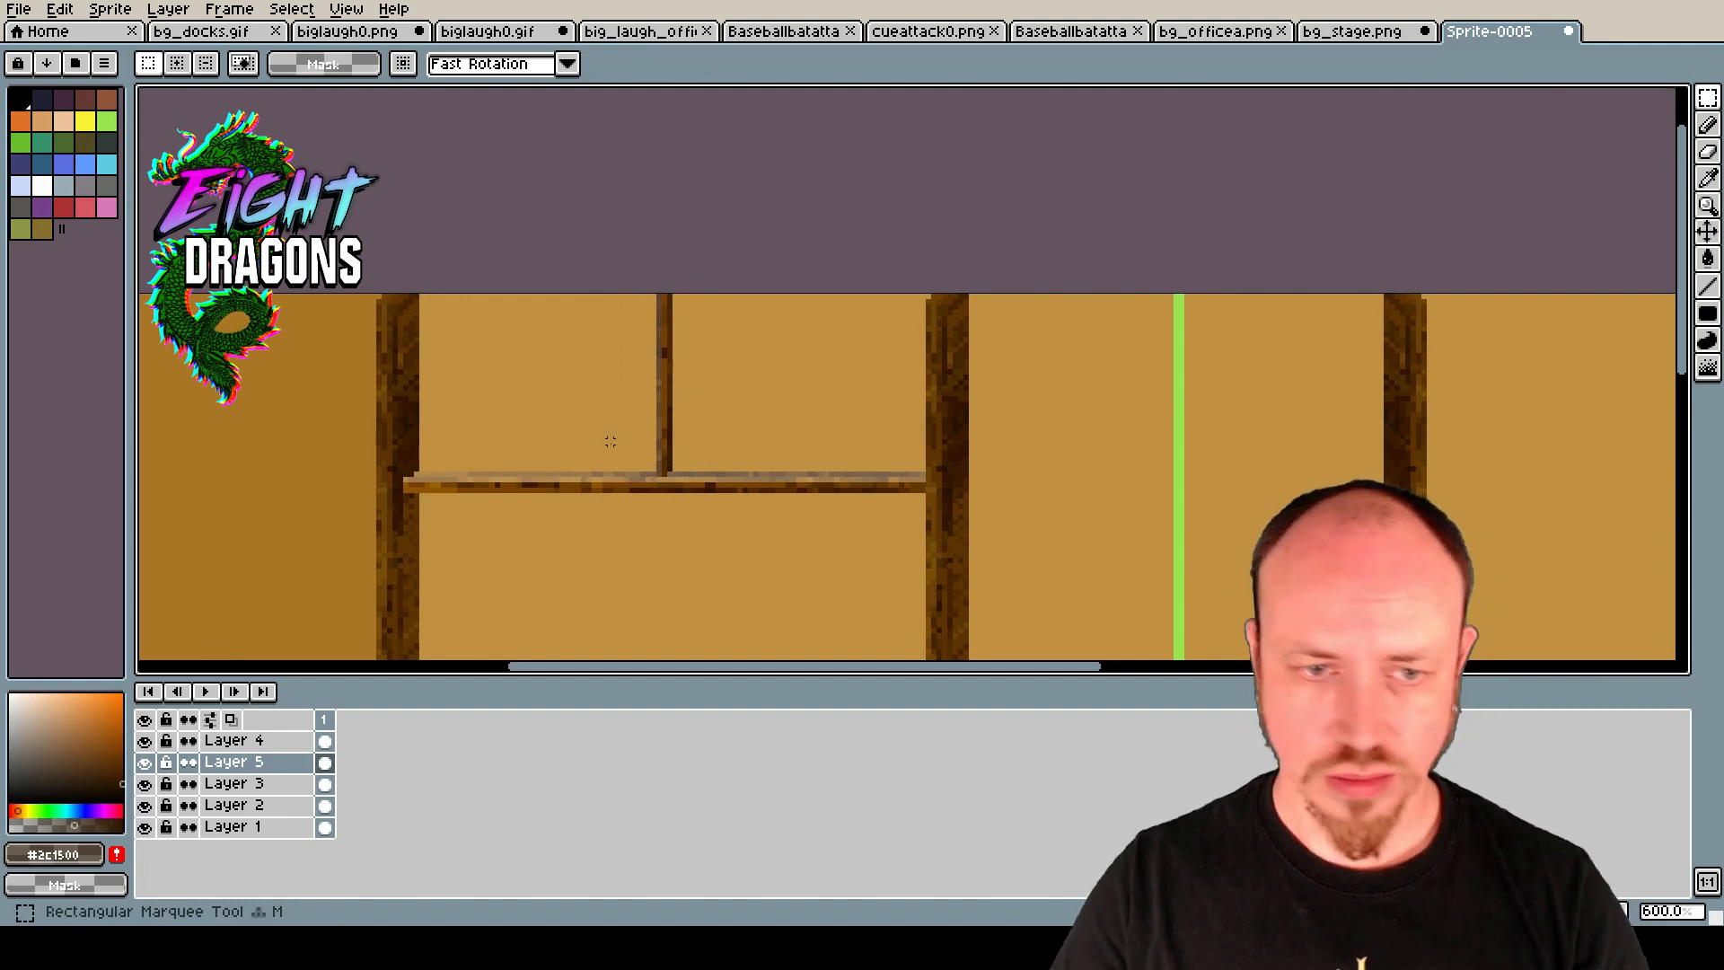
scroll(612, 444, up, 3)
drag(707, 149, 712, 513)
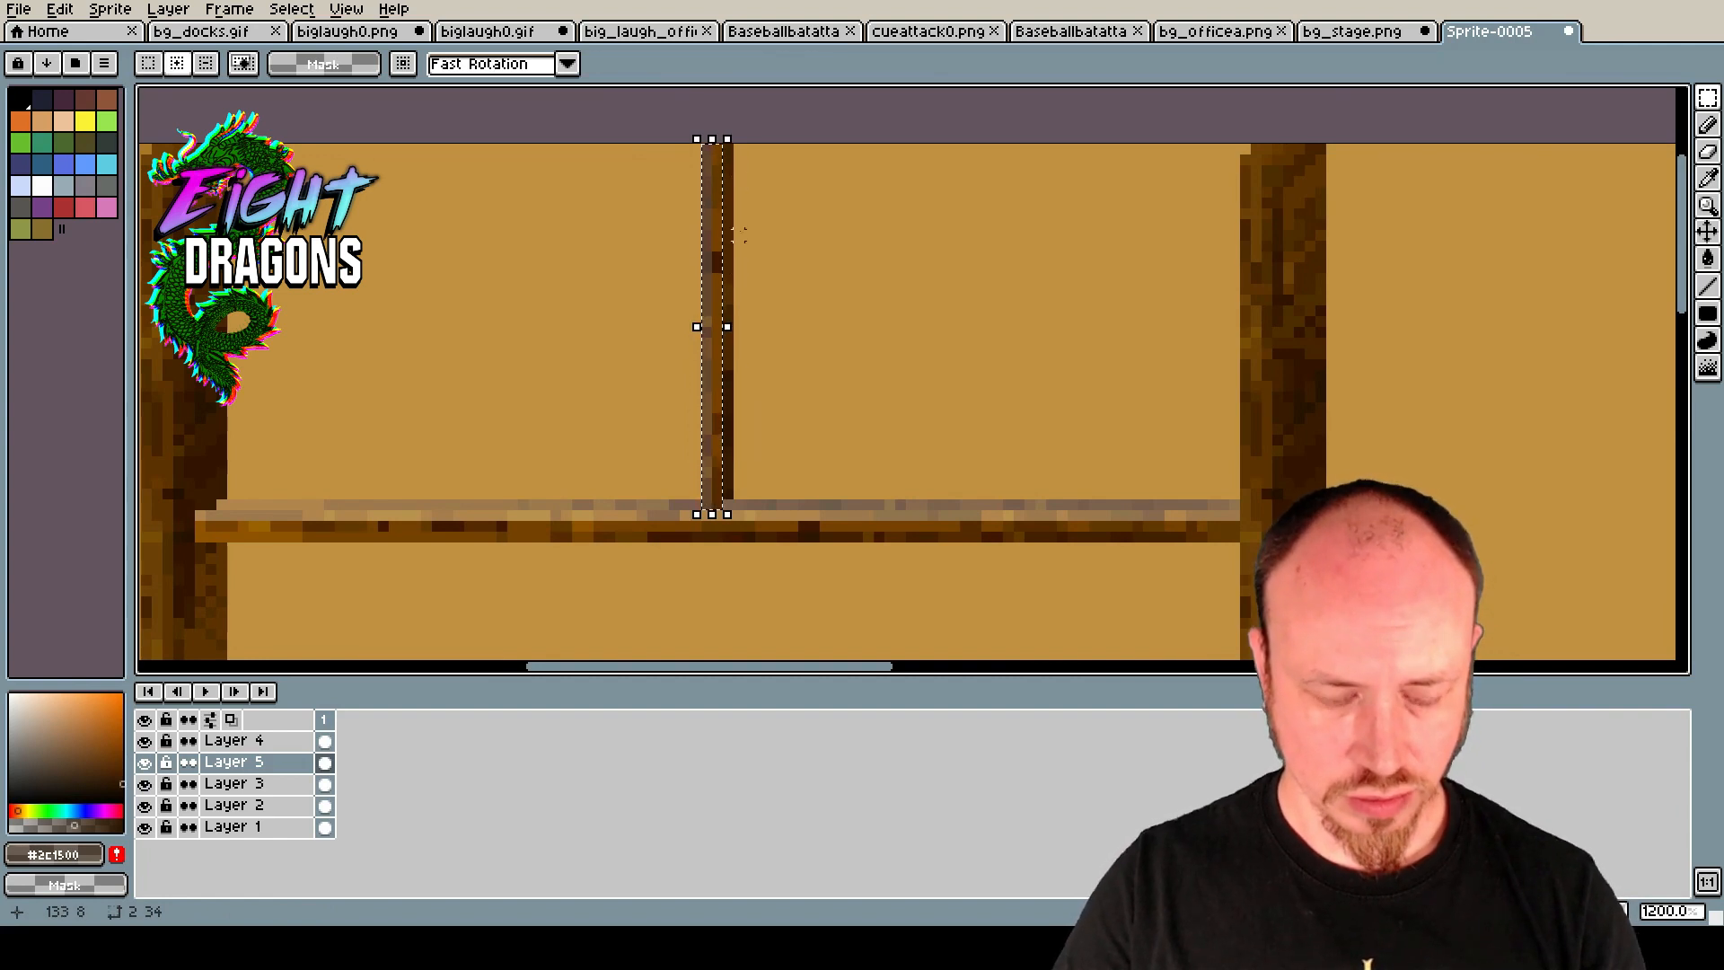
drag(728, 503, 729, 142)
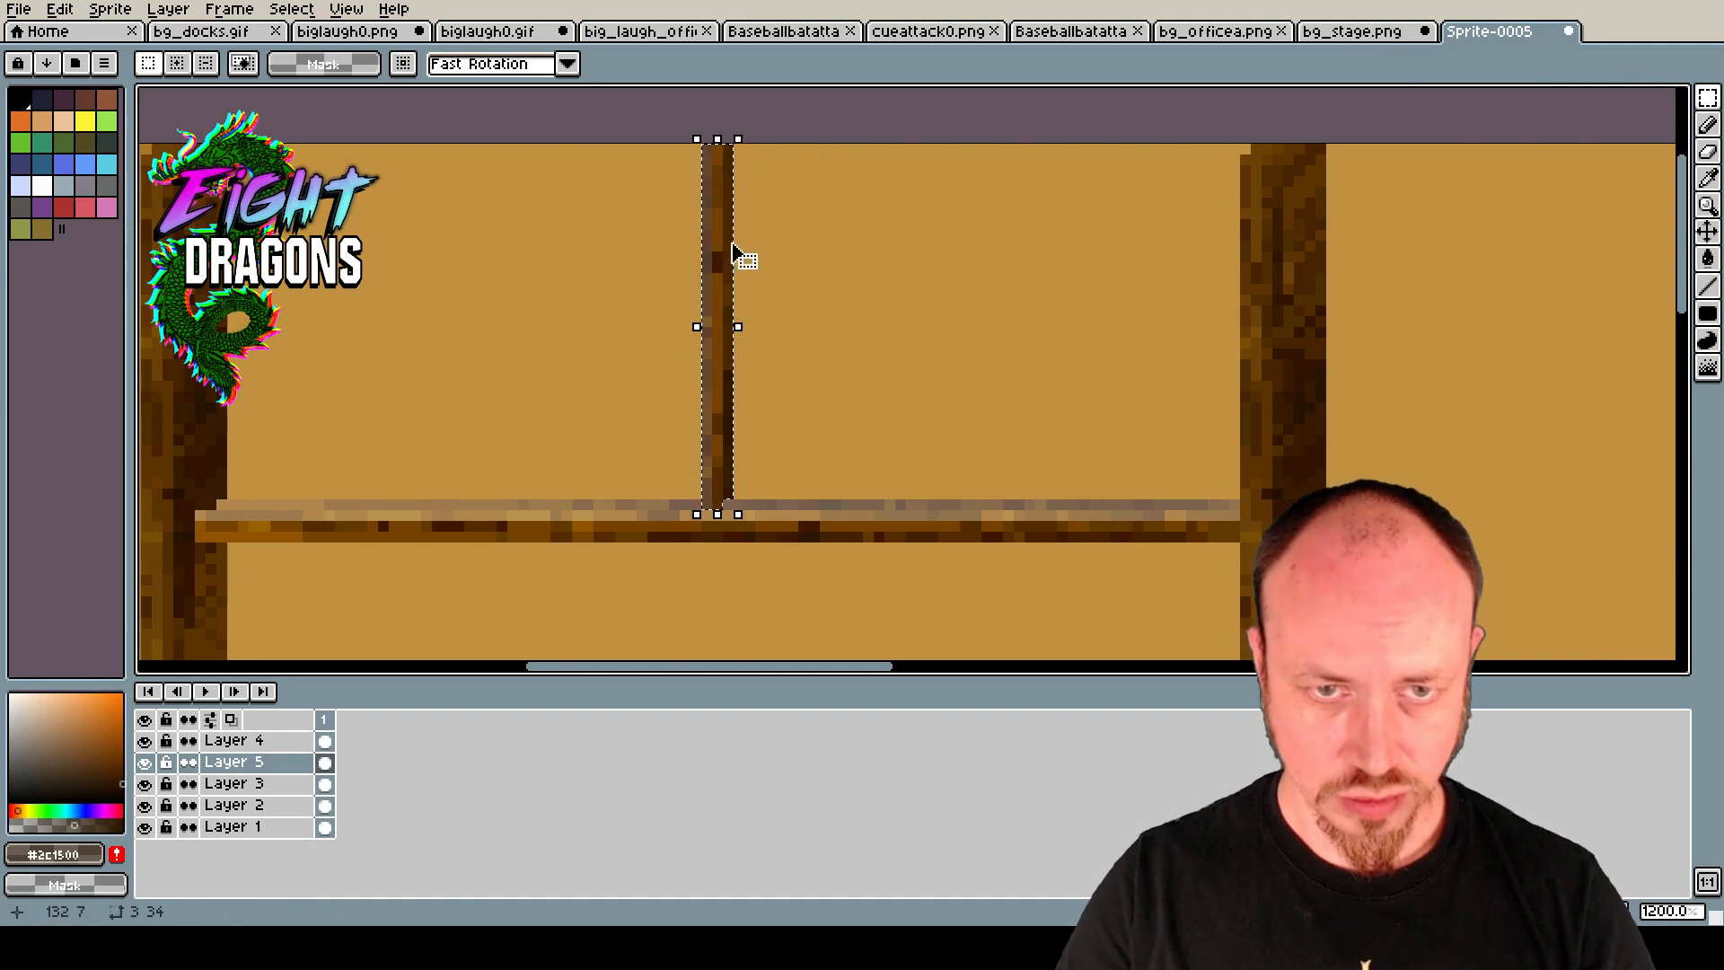
scroll(731, 269, down, 4)
drag(712, 339, 557, 518)
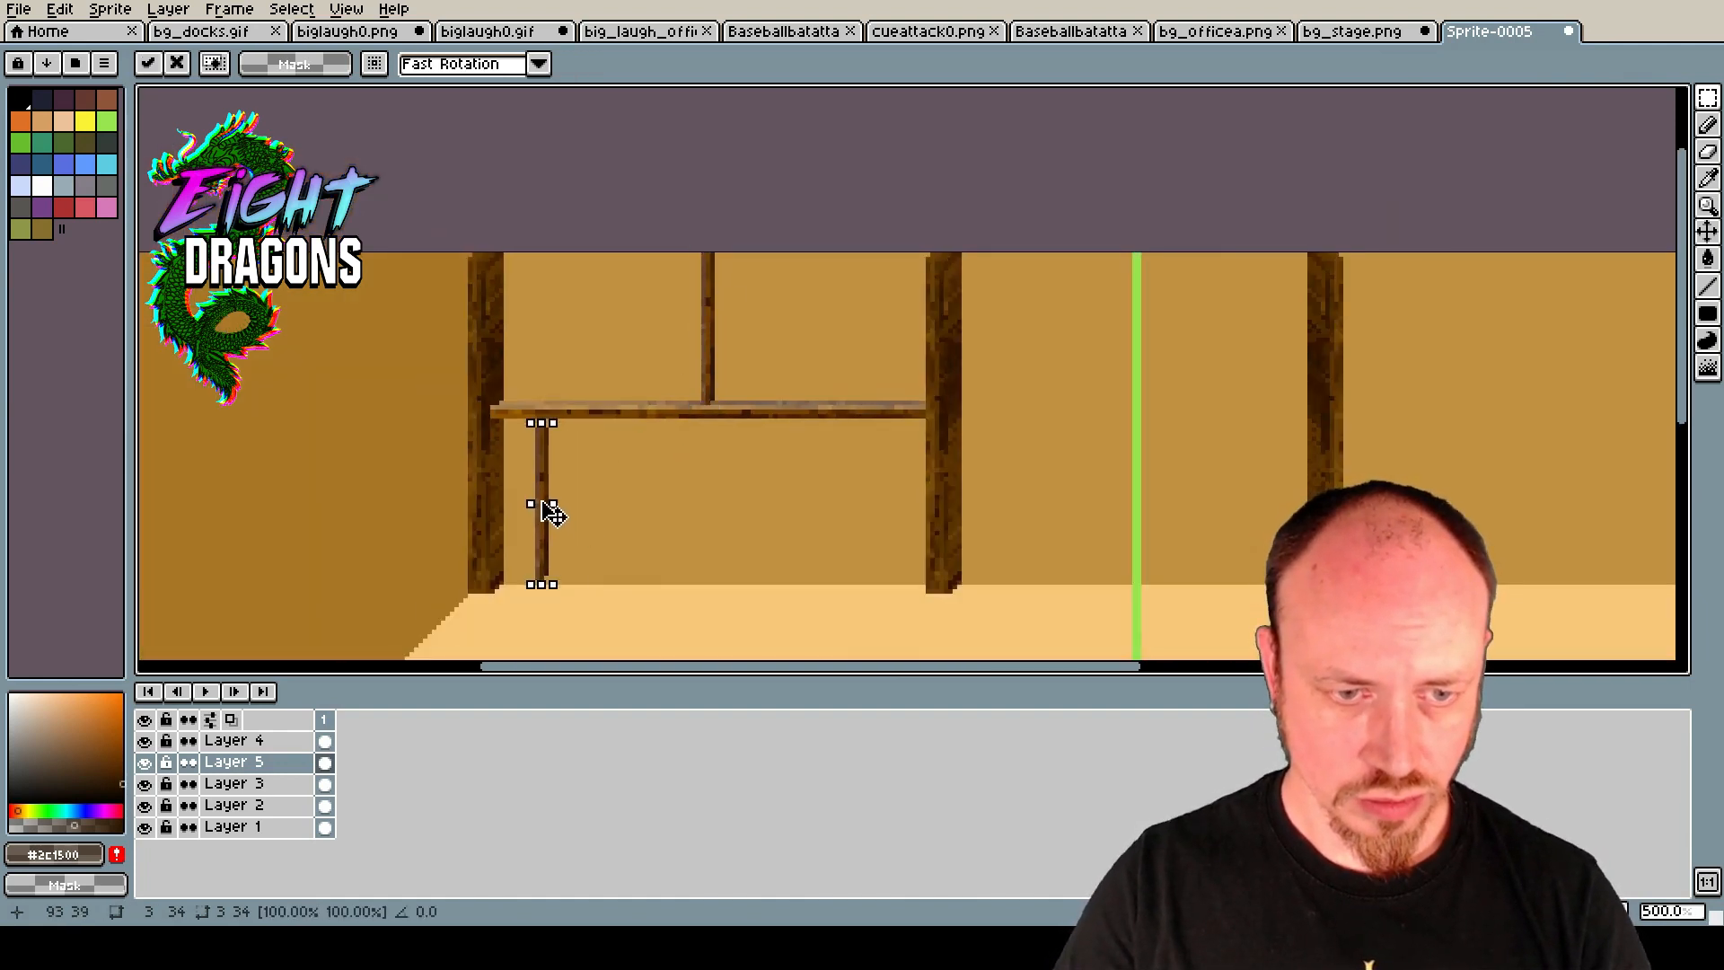
scroll(554, 512, up, 2)
scroll(552, 509, up, 3)
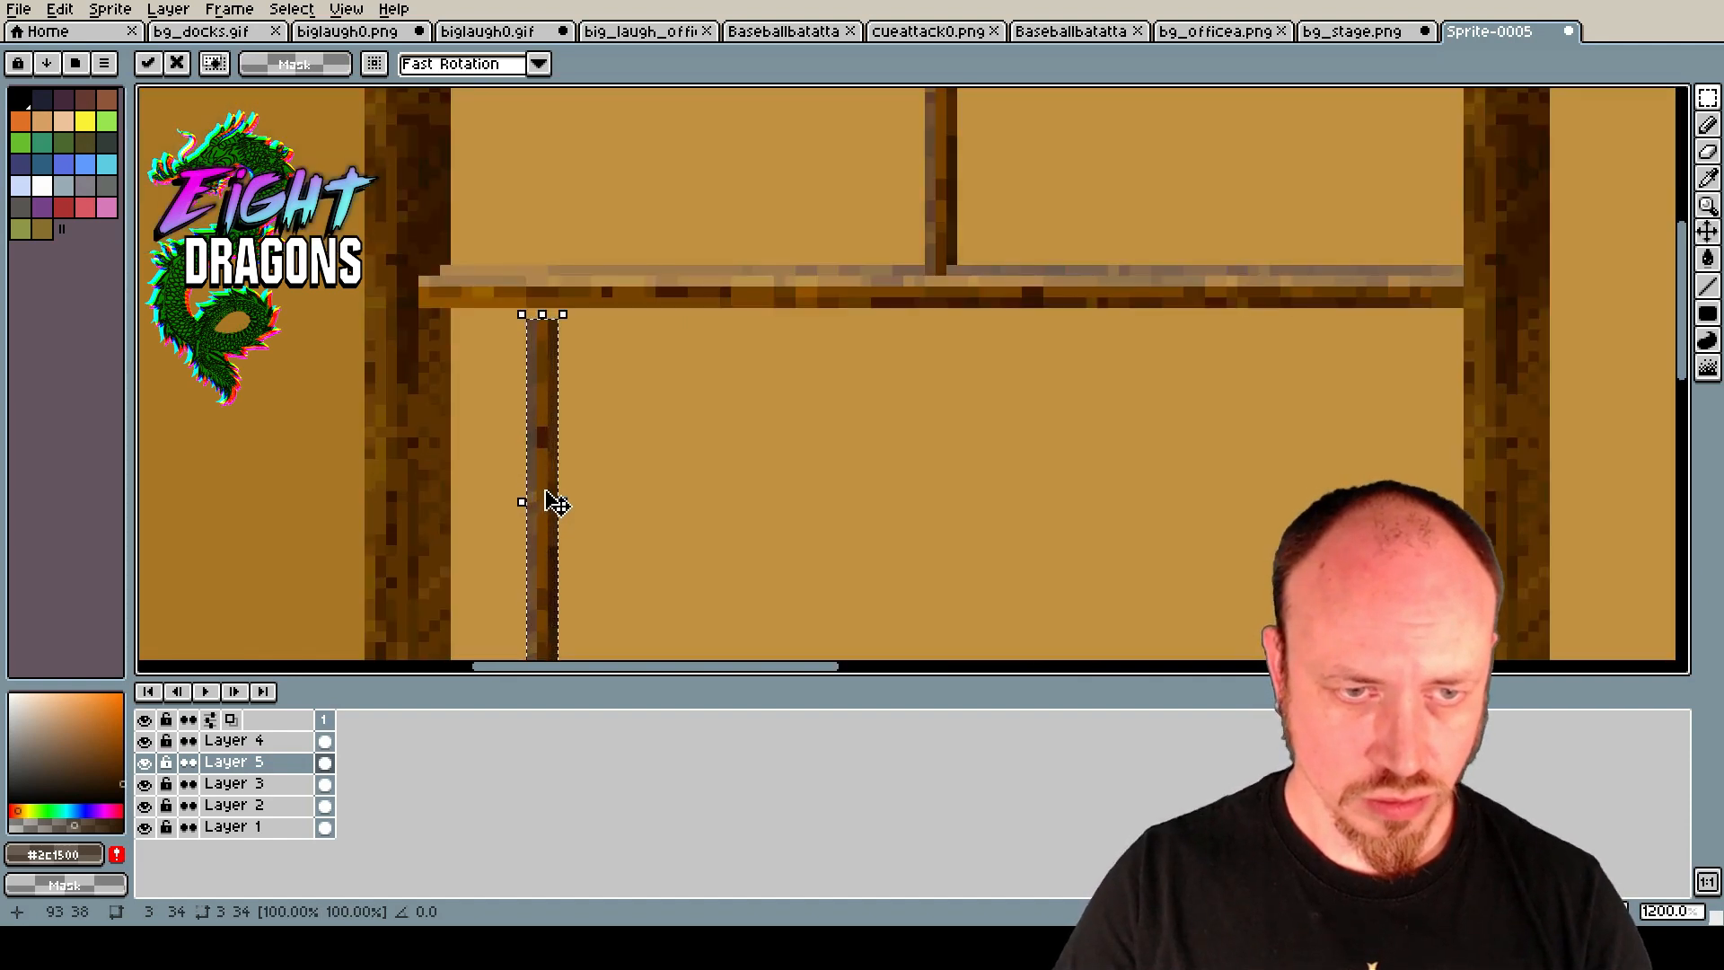
scroll(593, 489, down, 2)
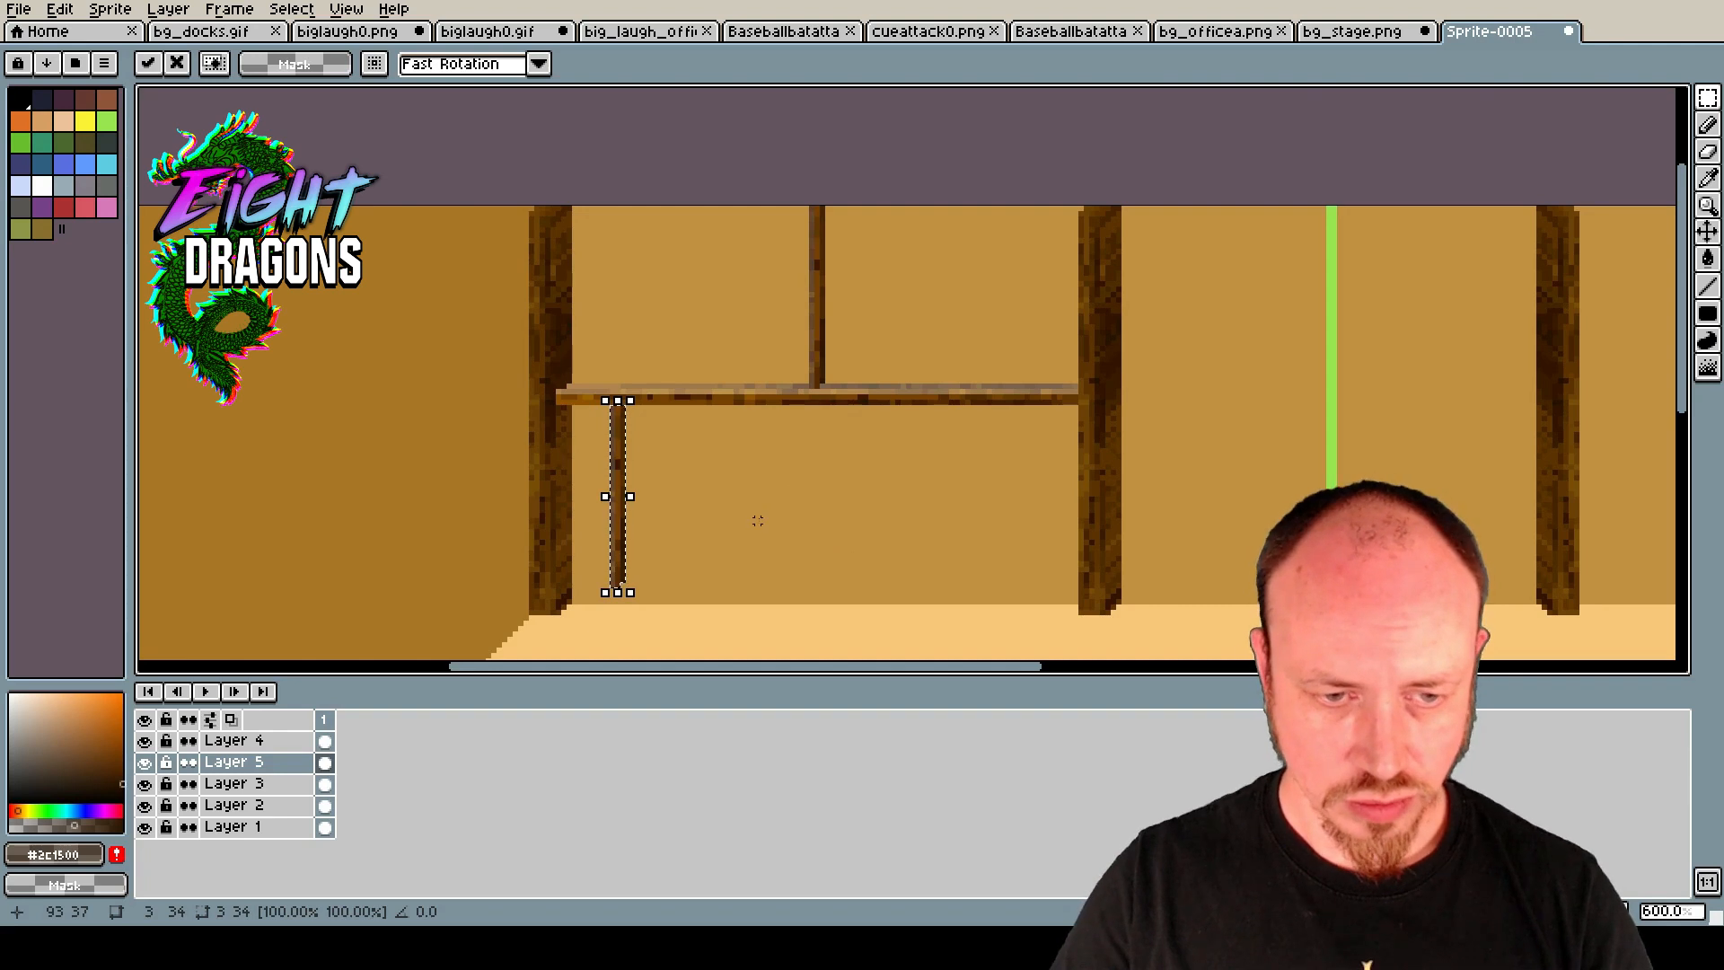
scroll(746, 525, up, 1)
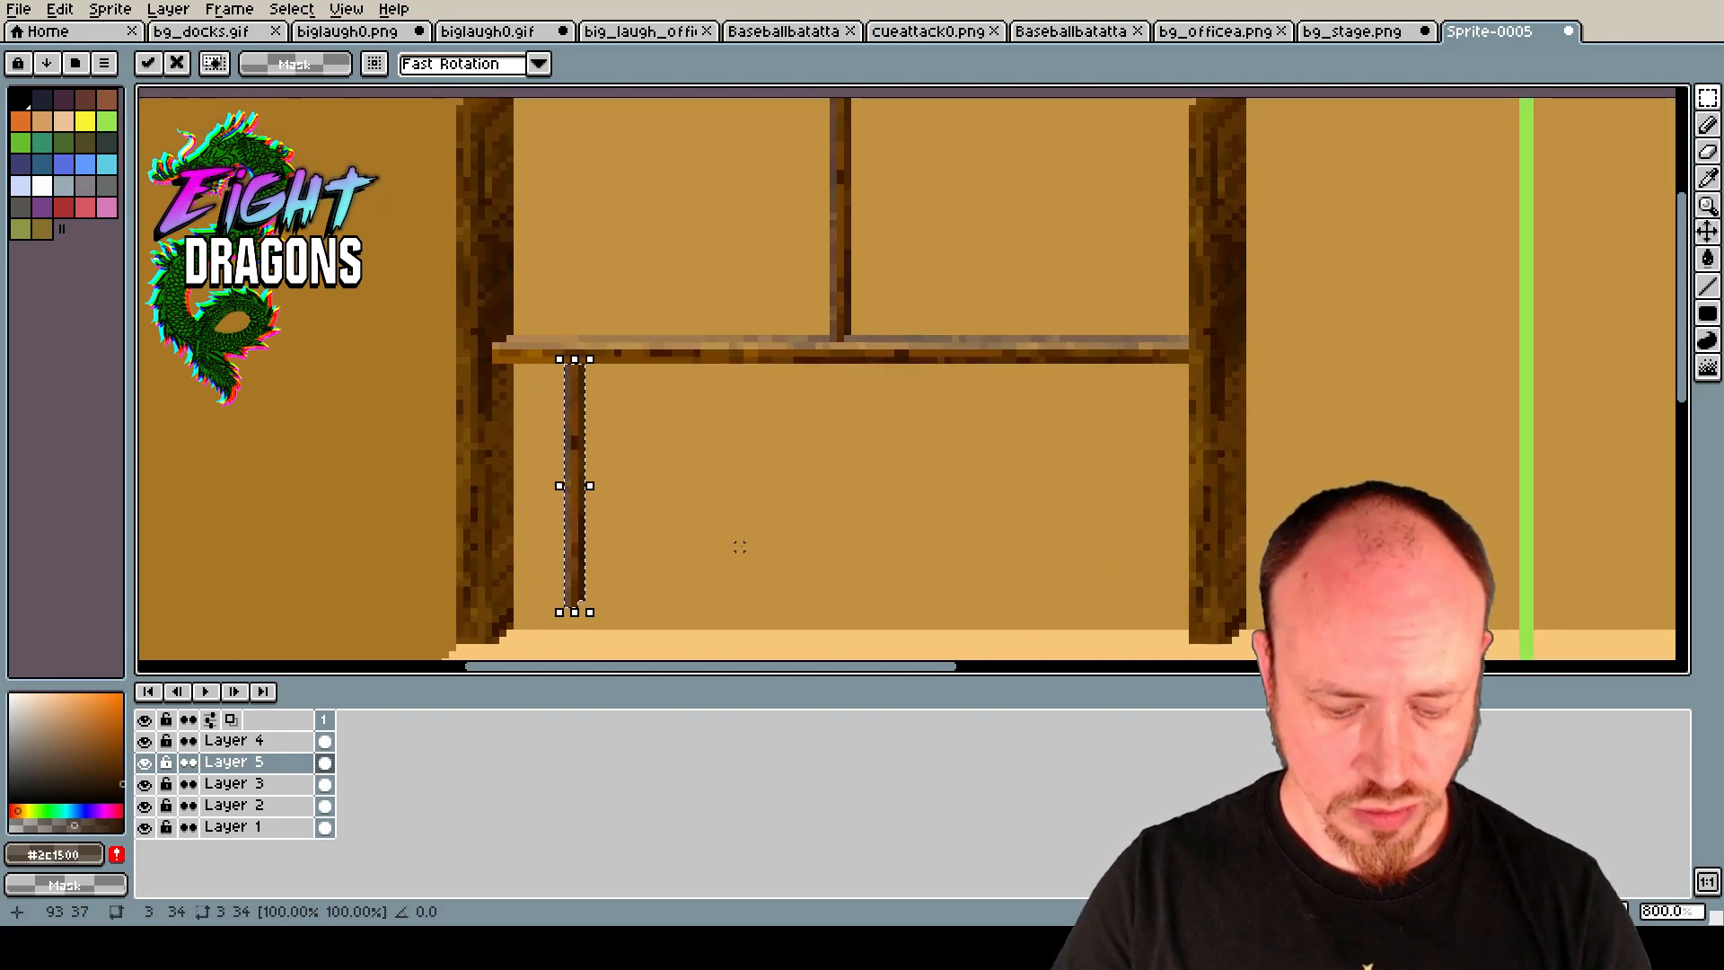
Place eight more copies of the 3 × 34 px divider beneath the beam, spaced 10 px apart toward the right-hand post.
key(ctrl+v)
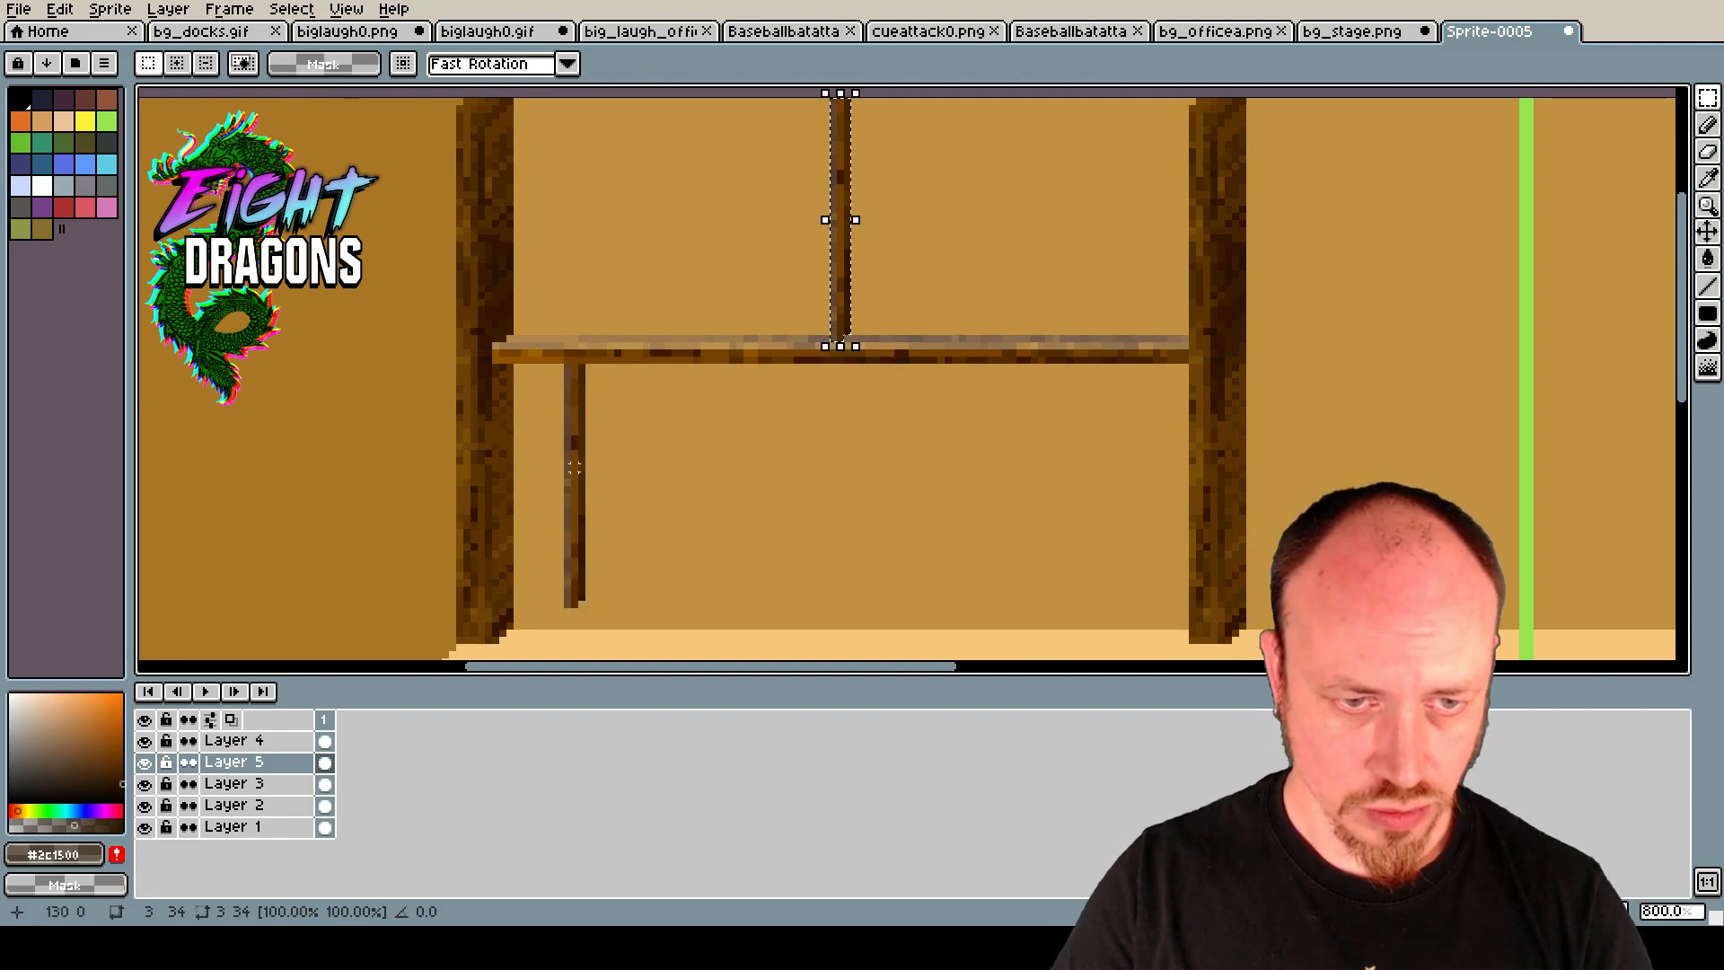
drag(848, 229, 658, 496)
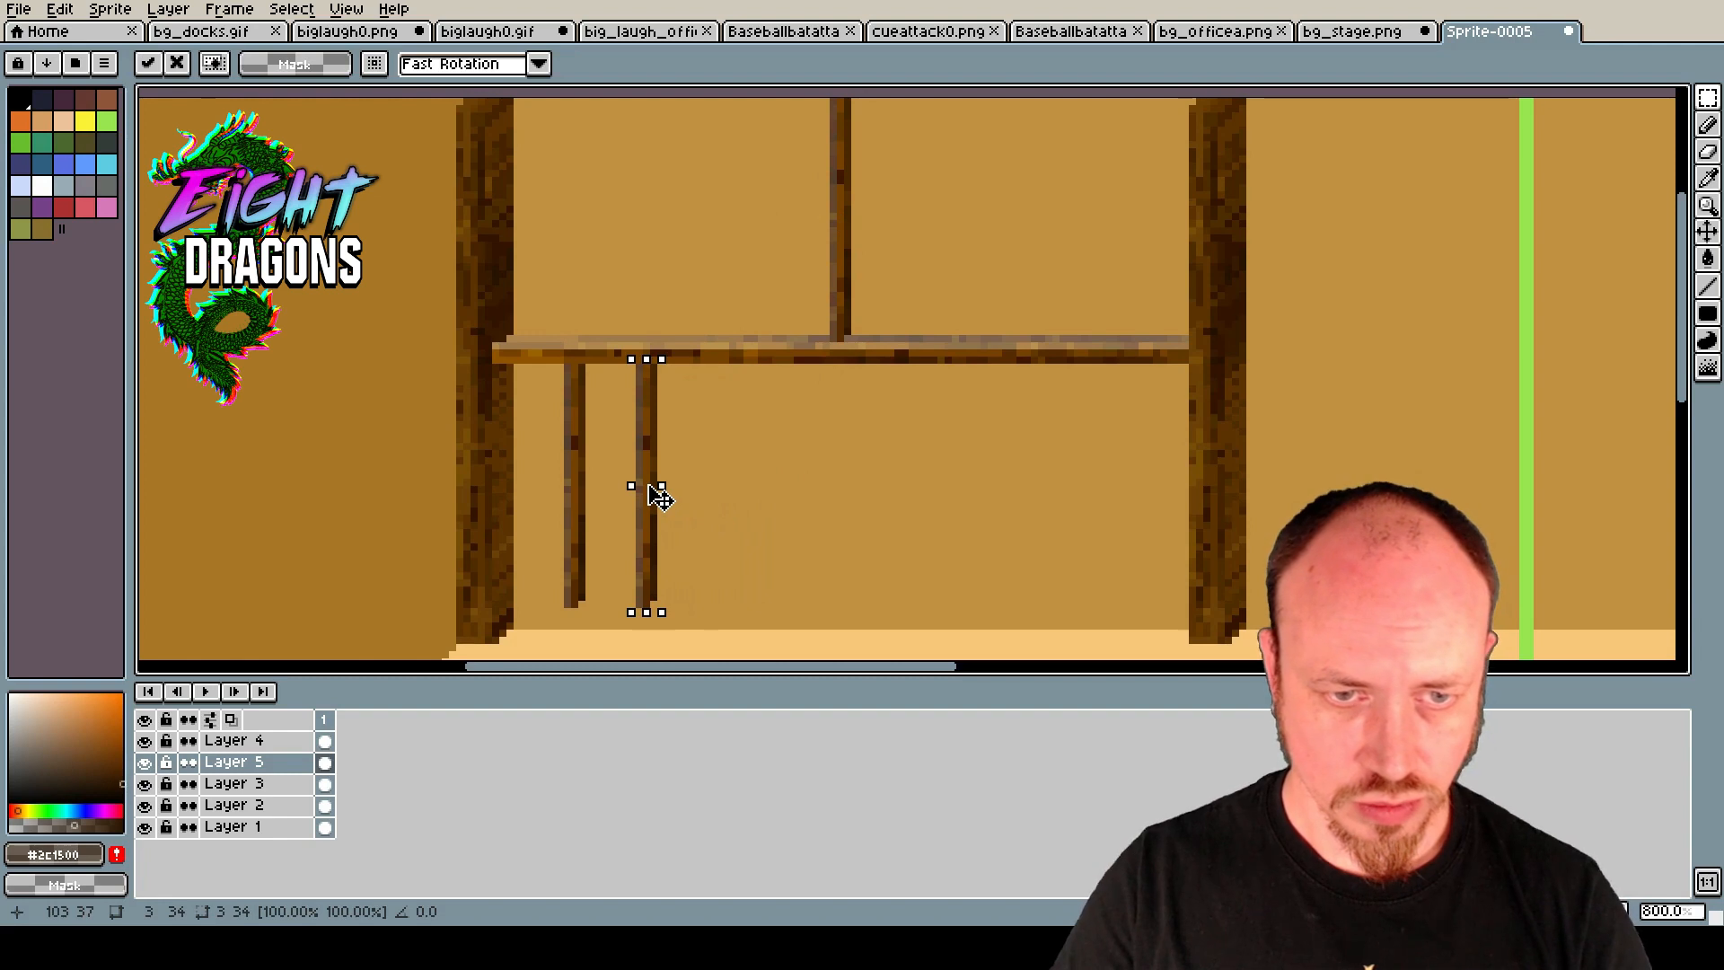
key(ctrl+v)
drag(843, 231, 728, 499)
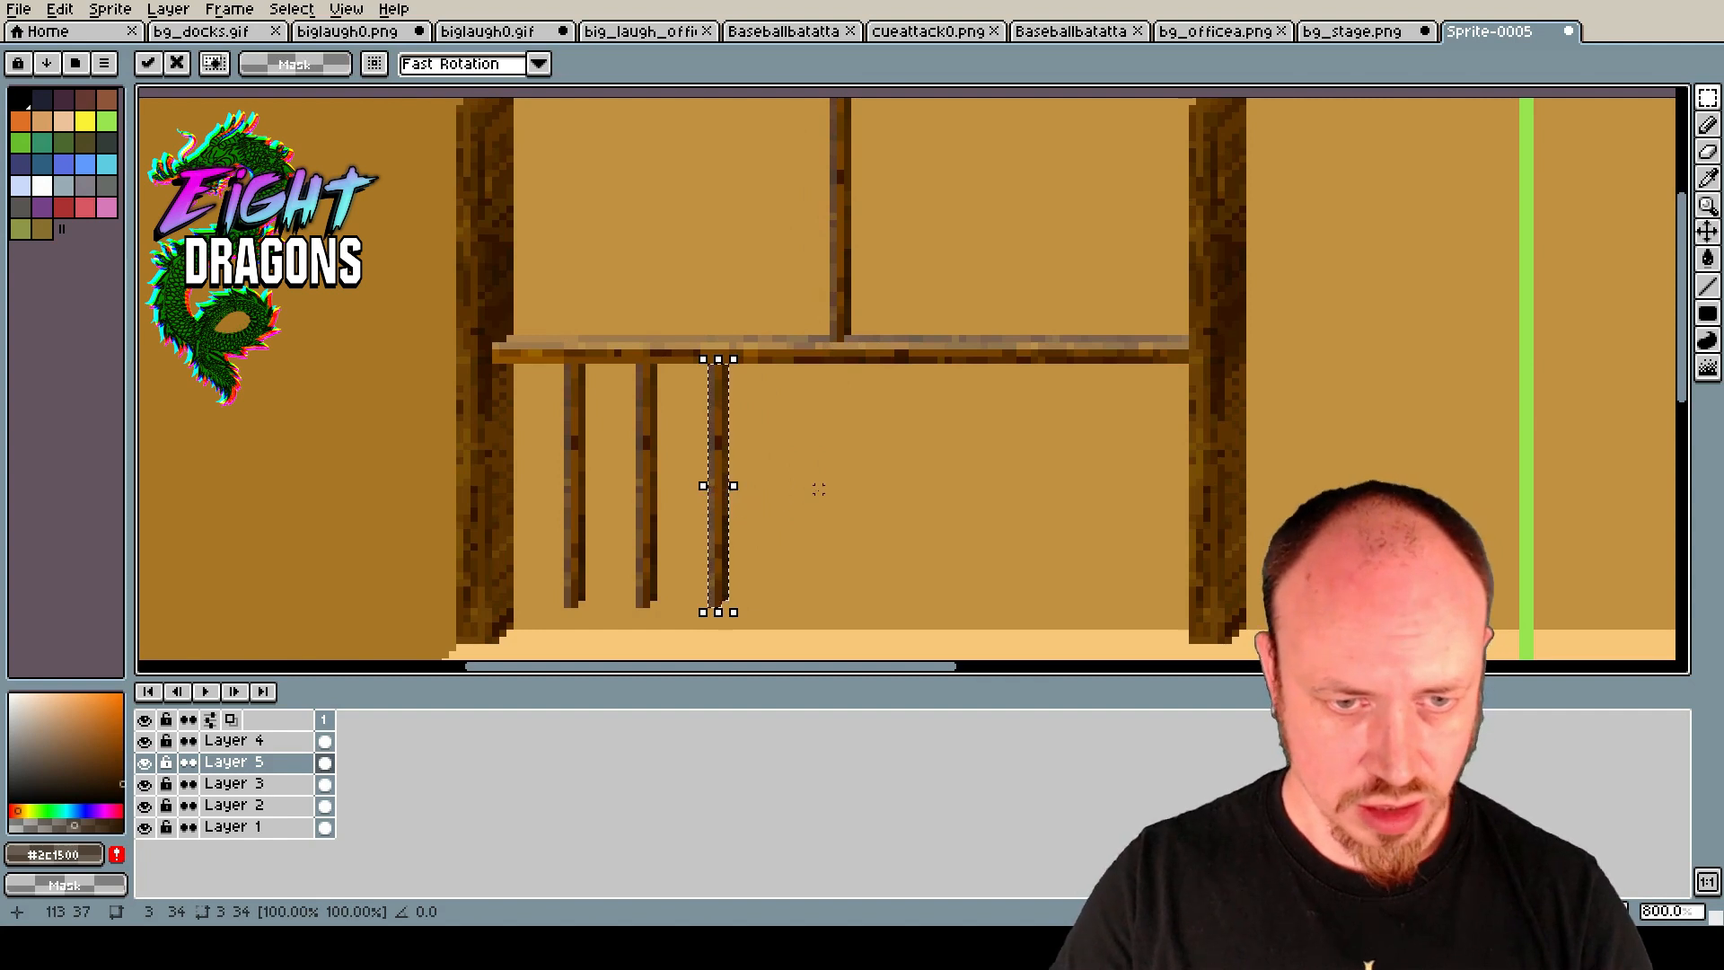
key(ctrl+v)
drag(847, 242, 789, 477)
key(ctrl+v)
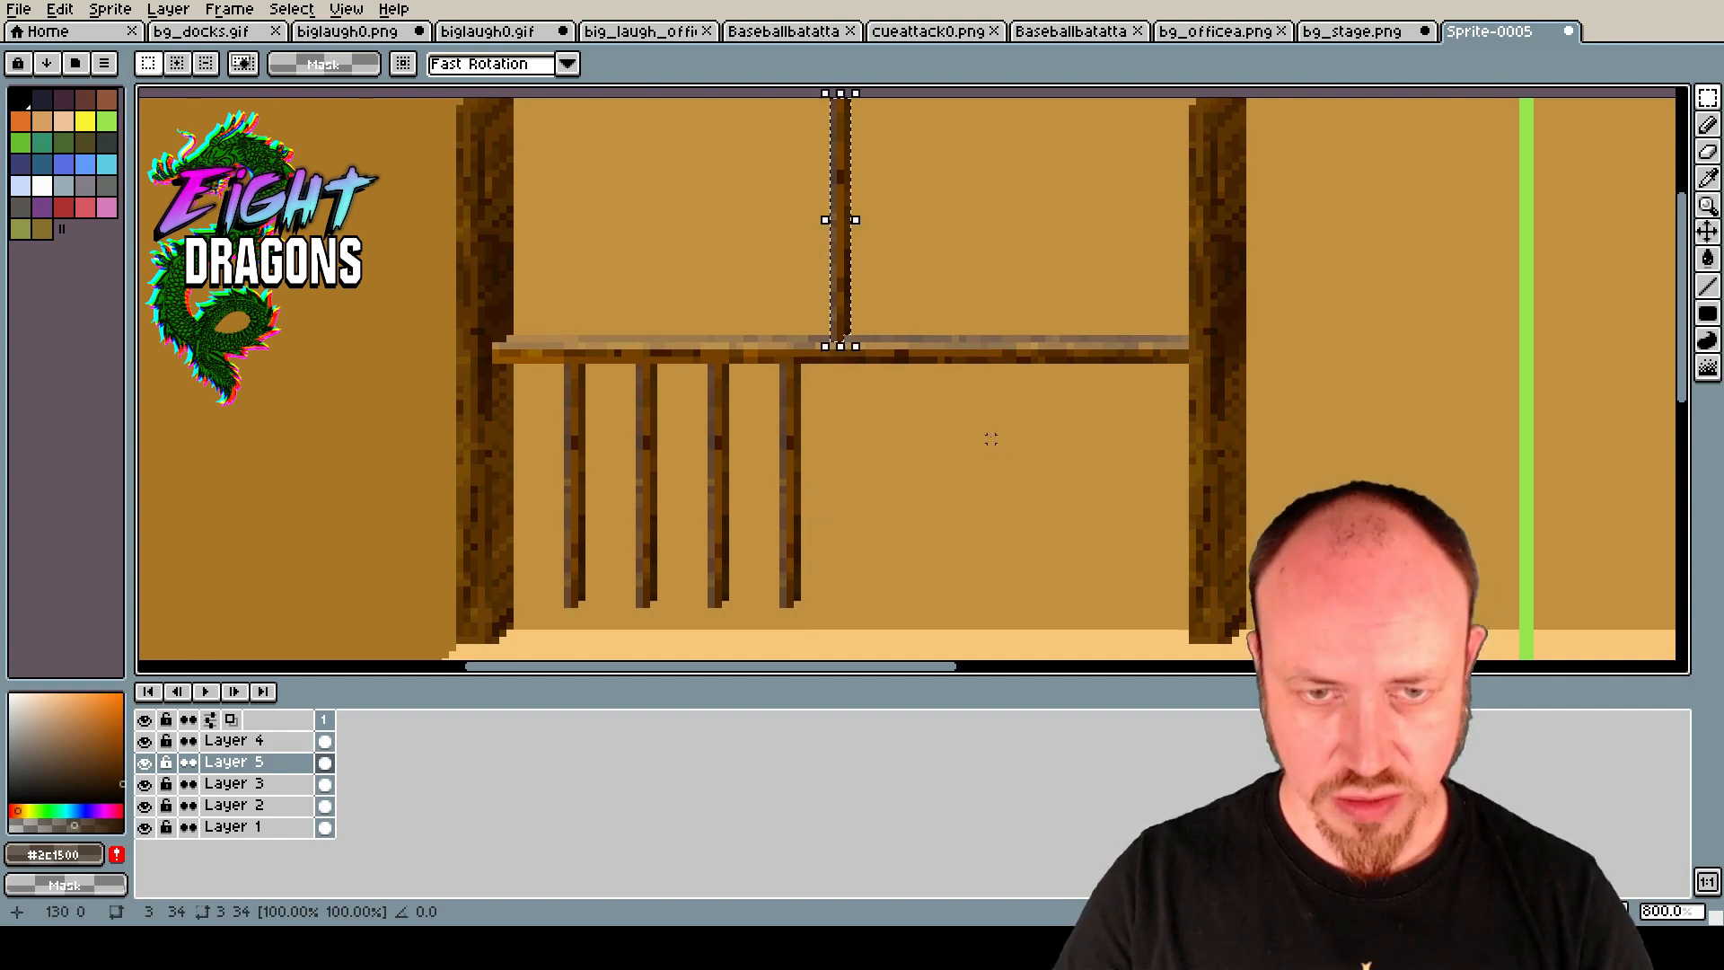
key(ctrl+v)
drag(847, 219, 873, 488)
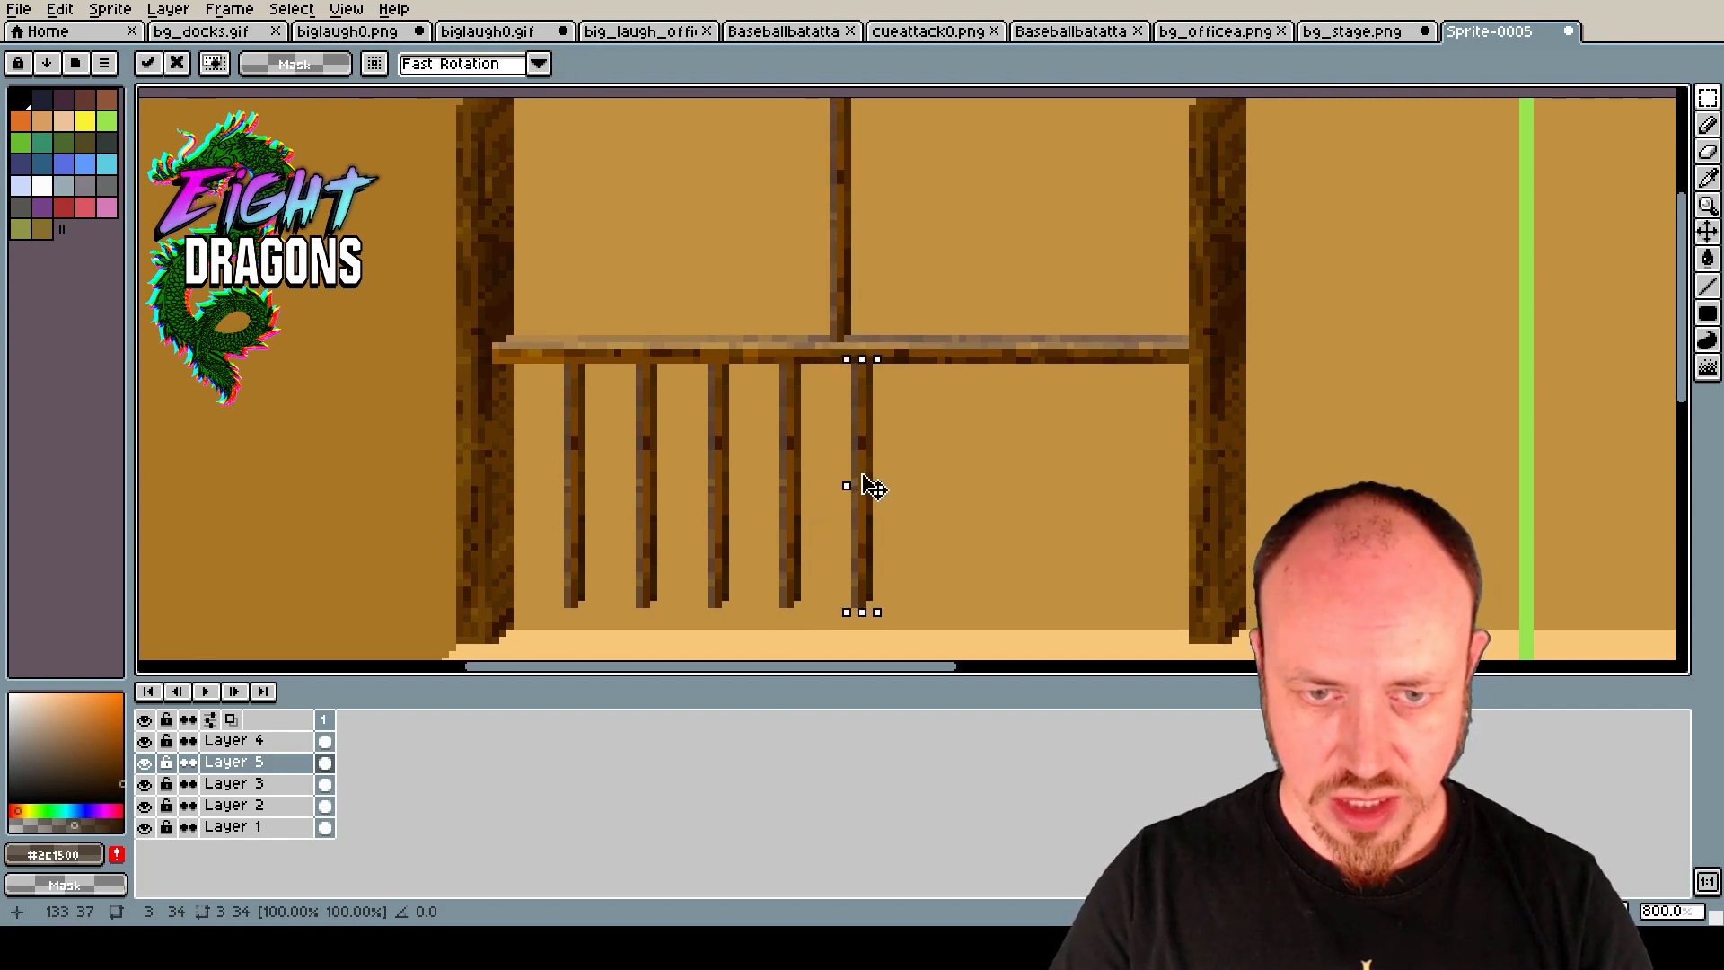
key(ctrl+v)
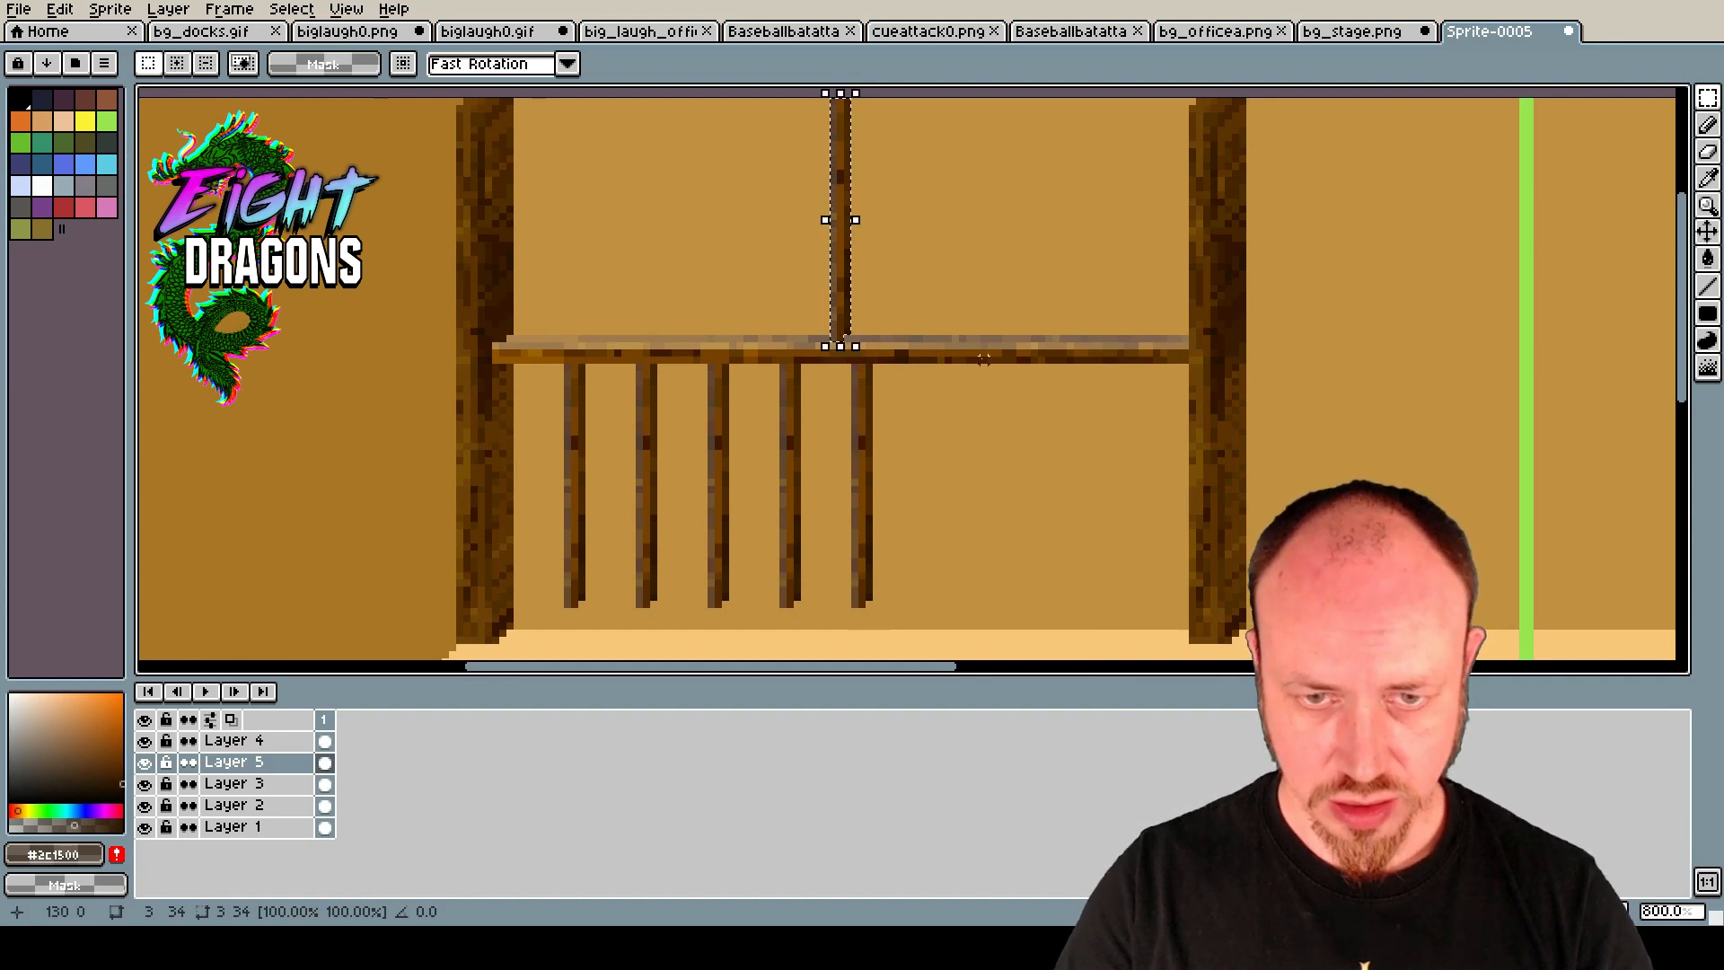
drag(854, 219, 938, 485)
key(ctrl+v)
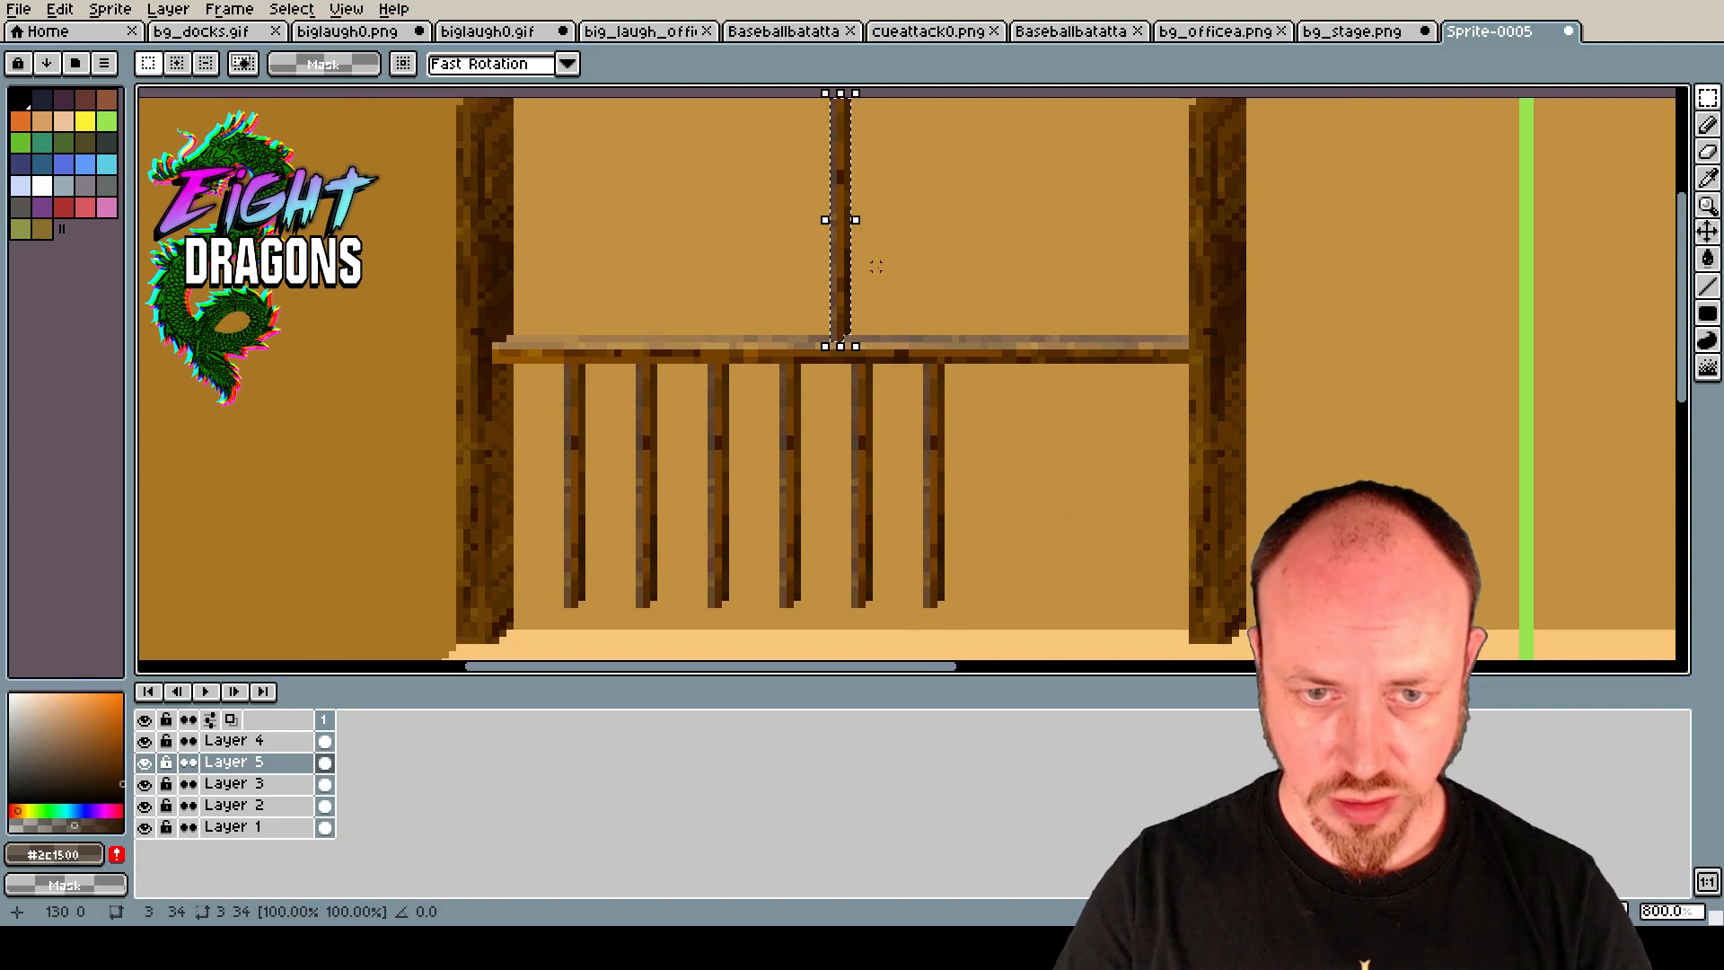
drag(849, 231, 1000, 493)
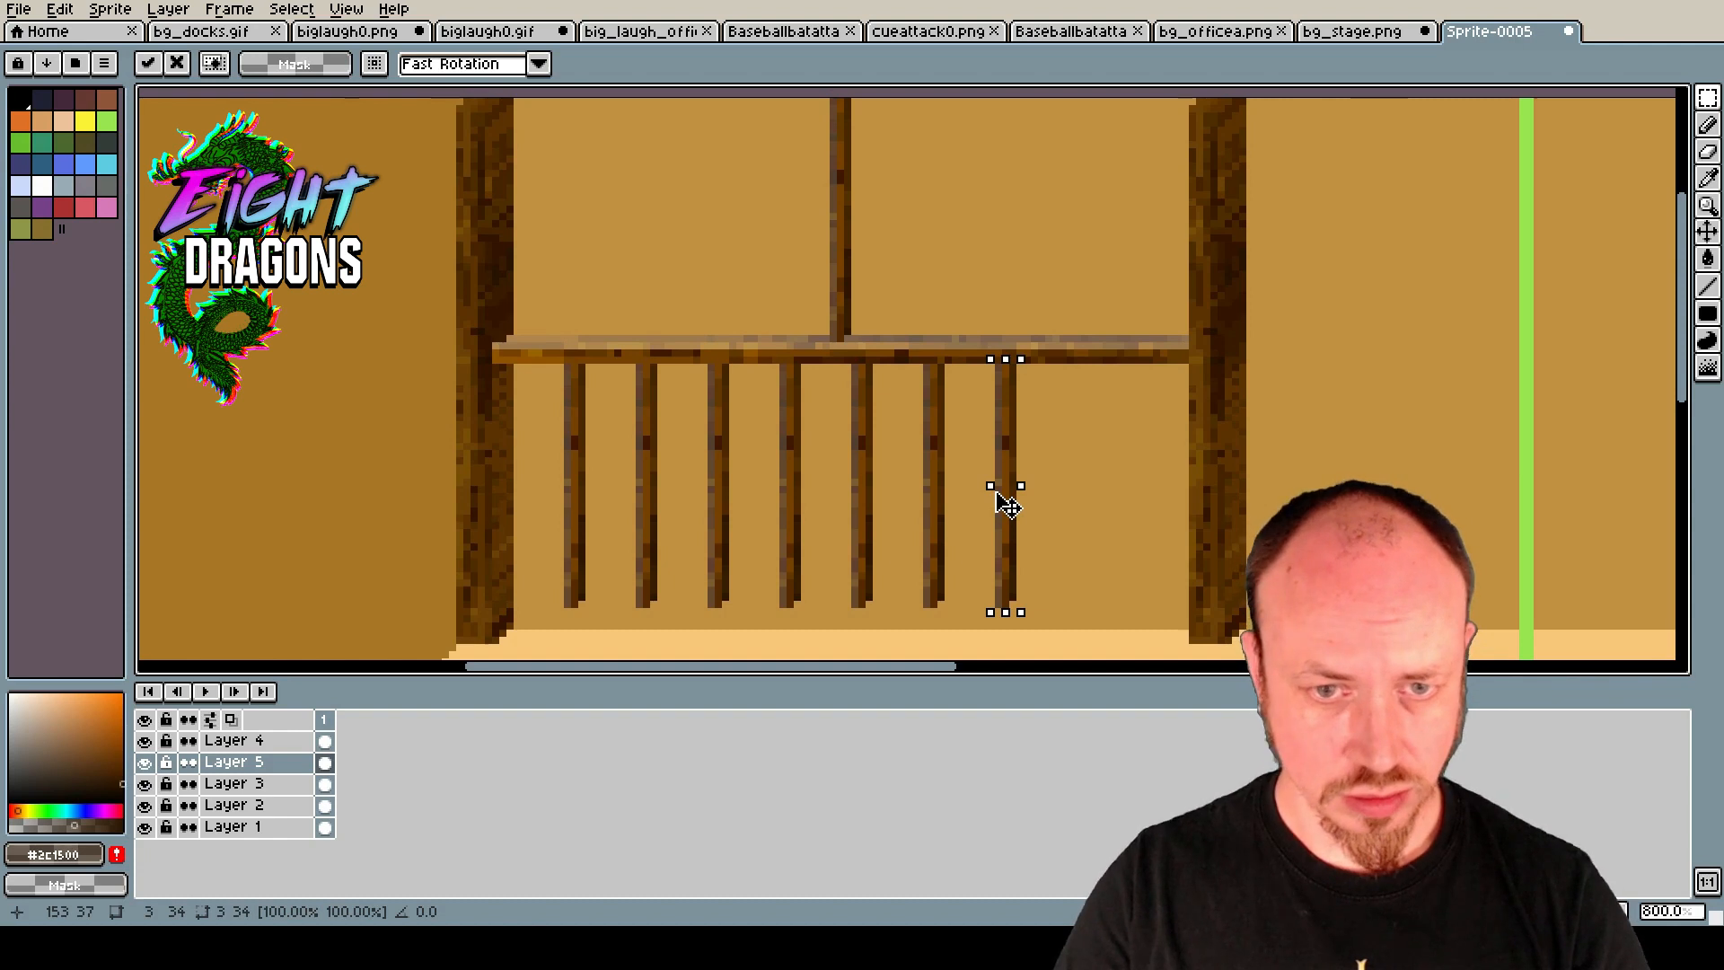
key(ctrl+v)
drag(848, 231, 1078, 486)
key(ctrl+v)
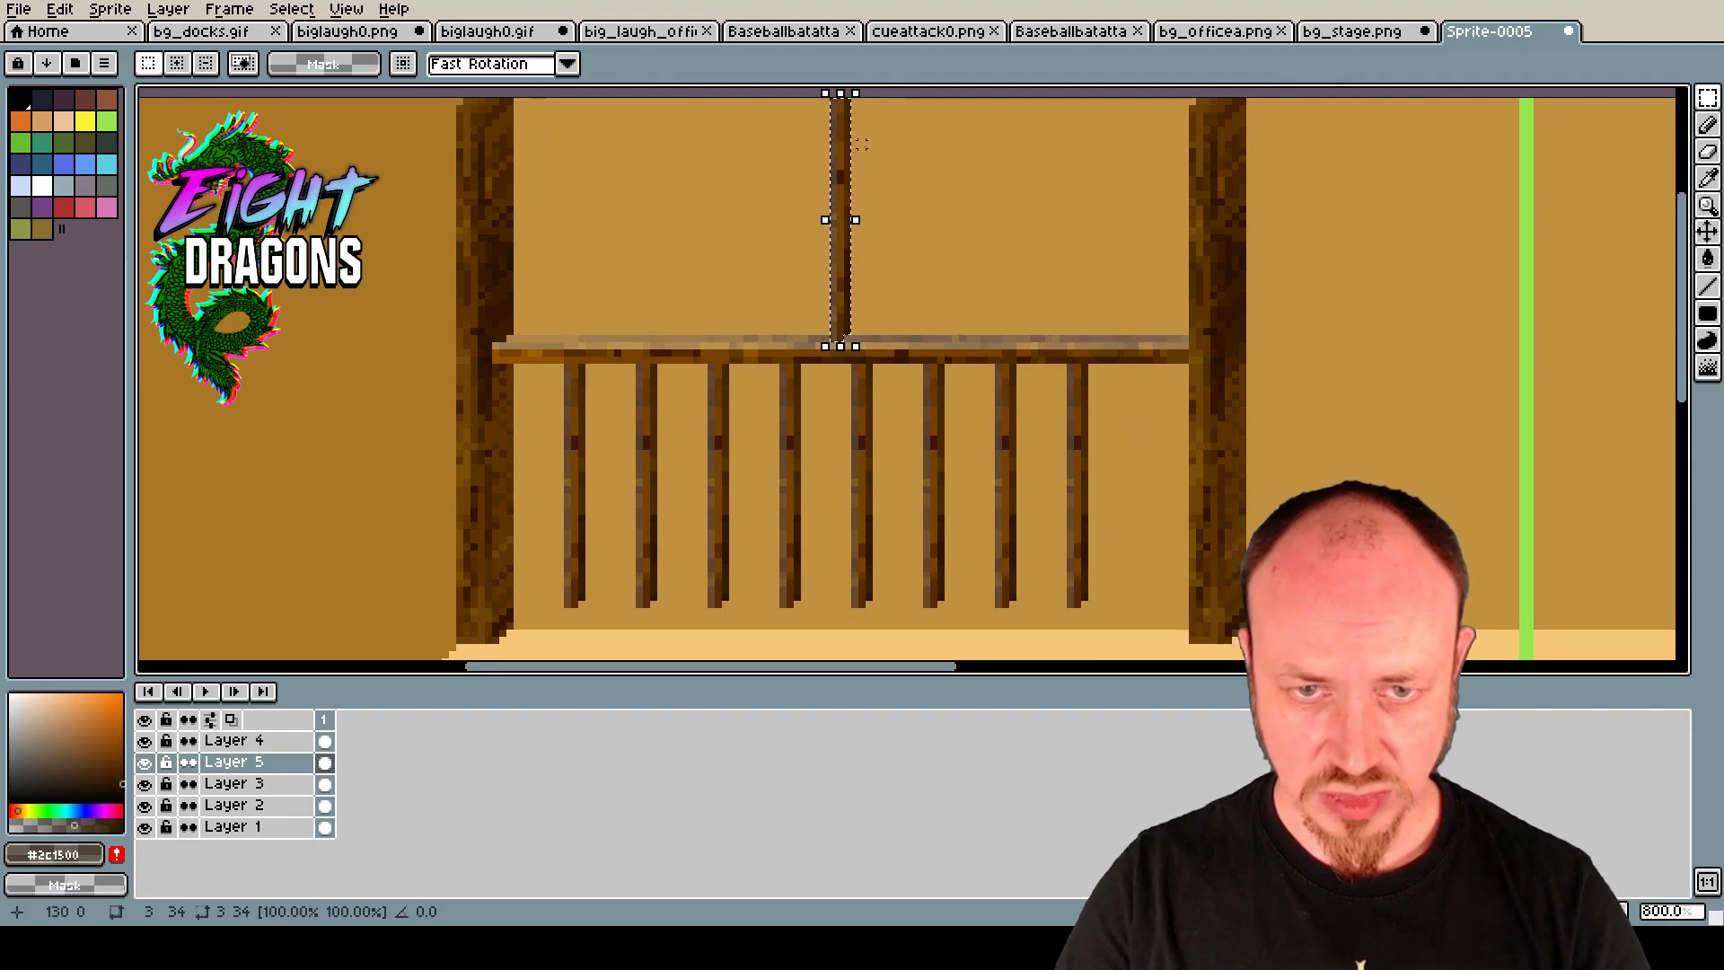
drag(854, 177, 1167, 449)
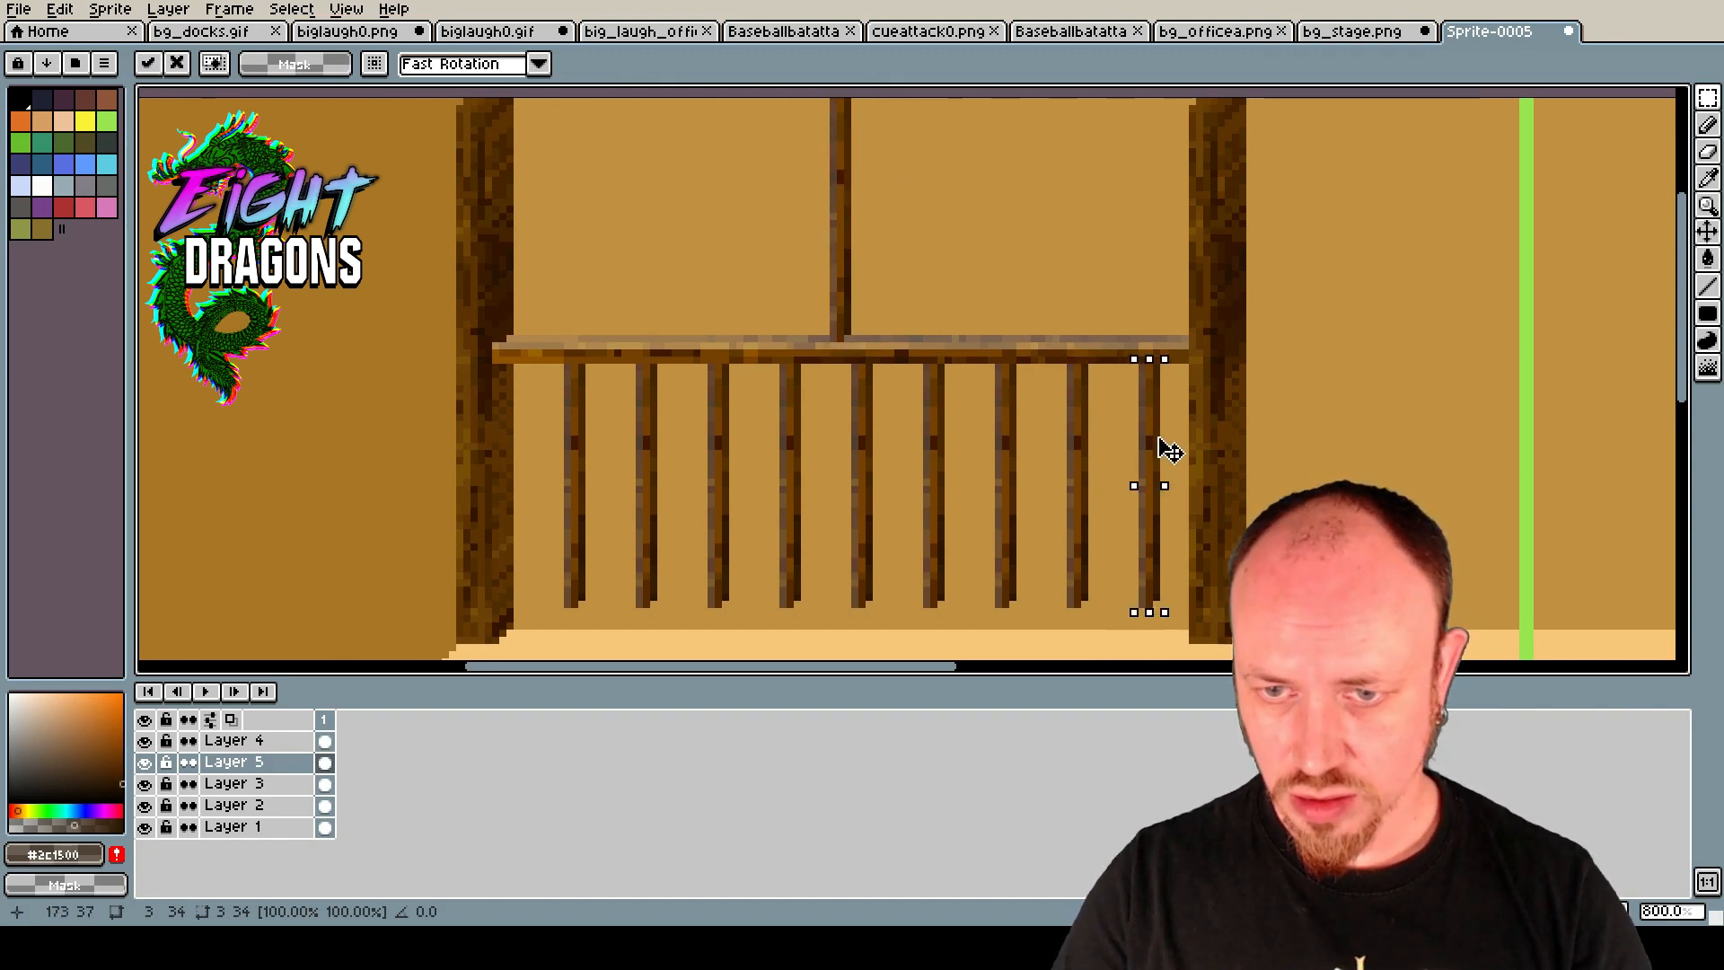
Select the whole row of nine dividers beneath the beam and shift it one pixel to the left.
click(1177, 625)
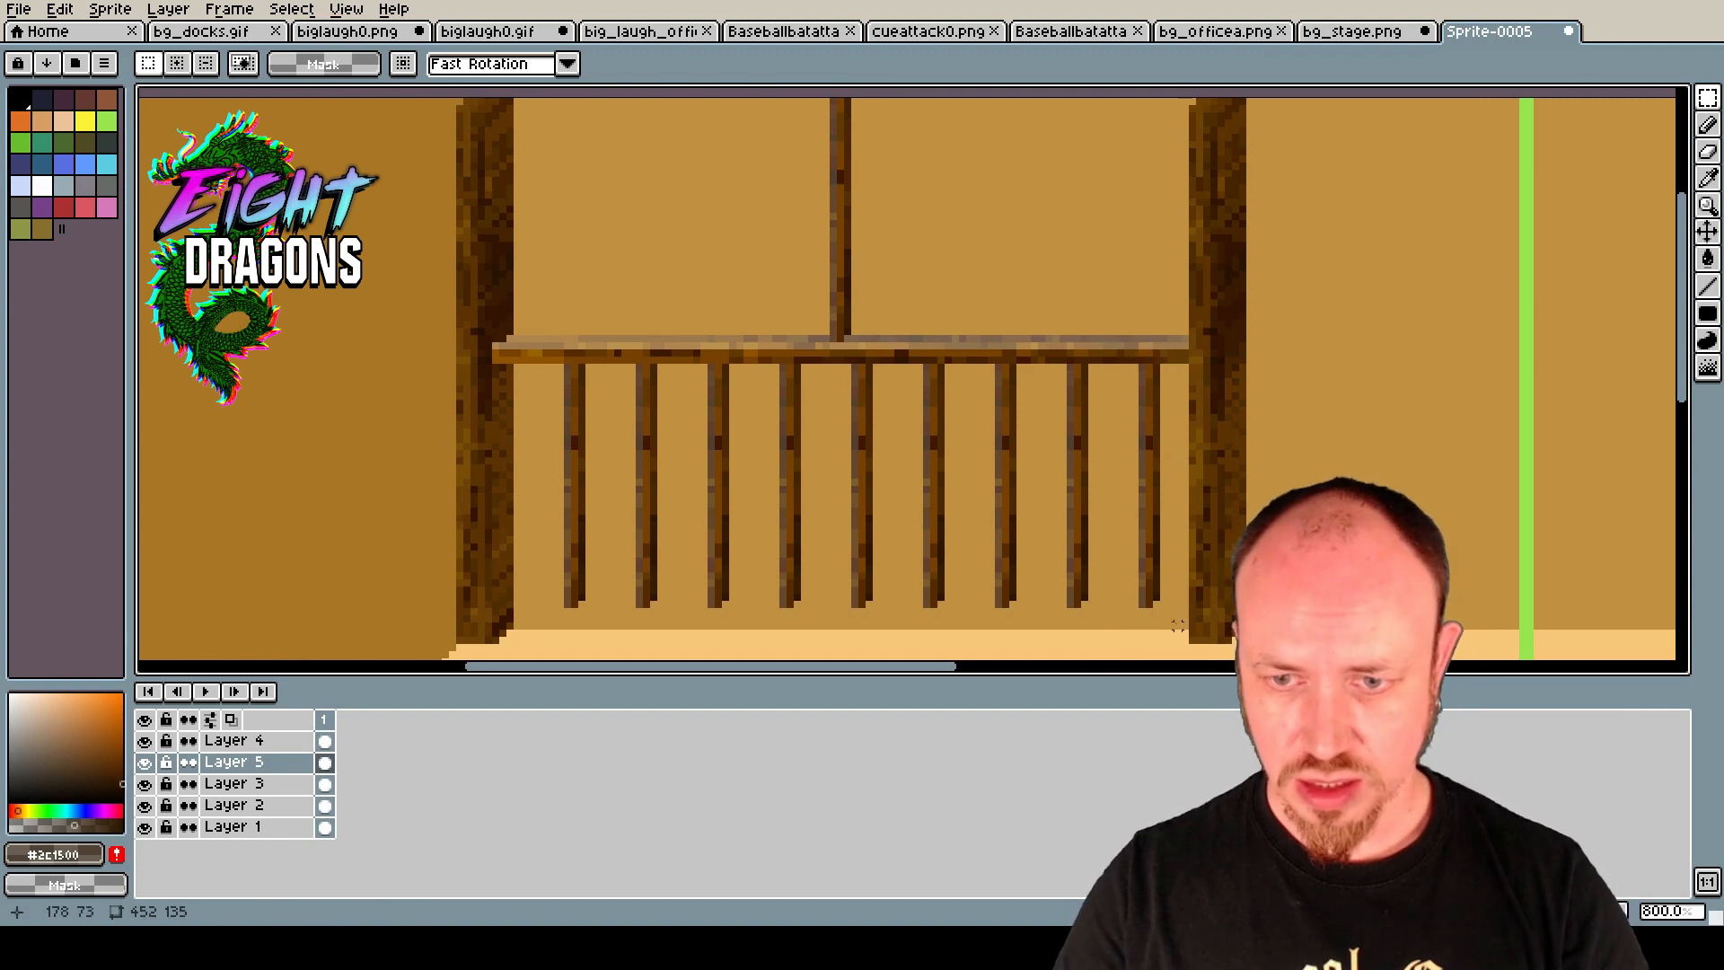
drag(1177, 625, 569, 411)
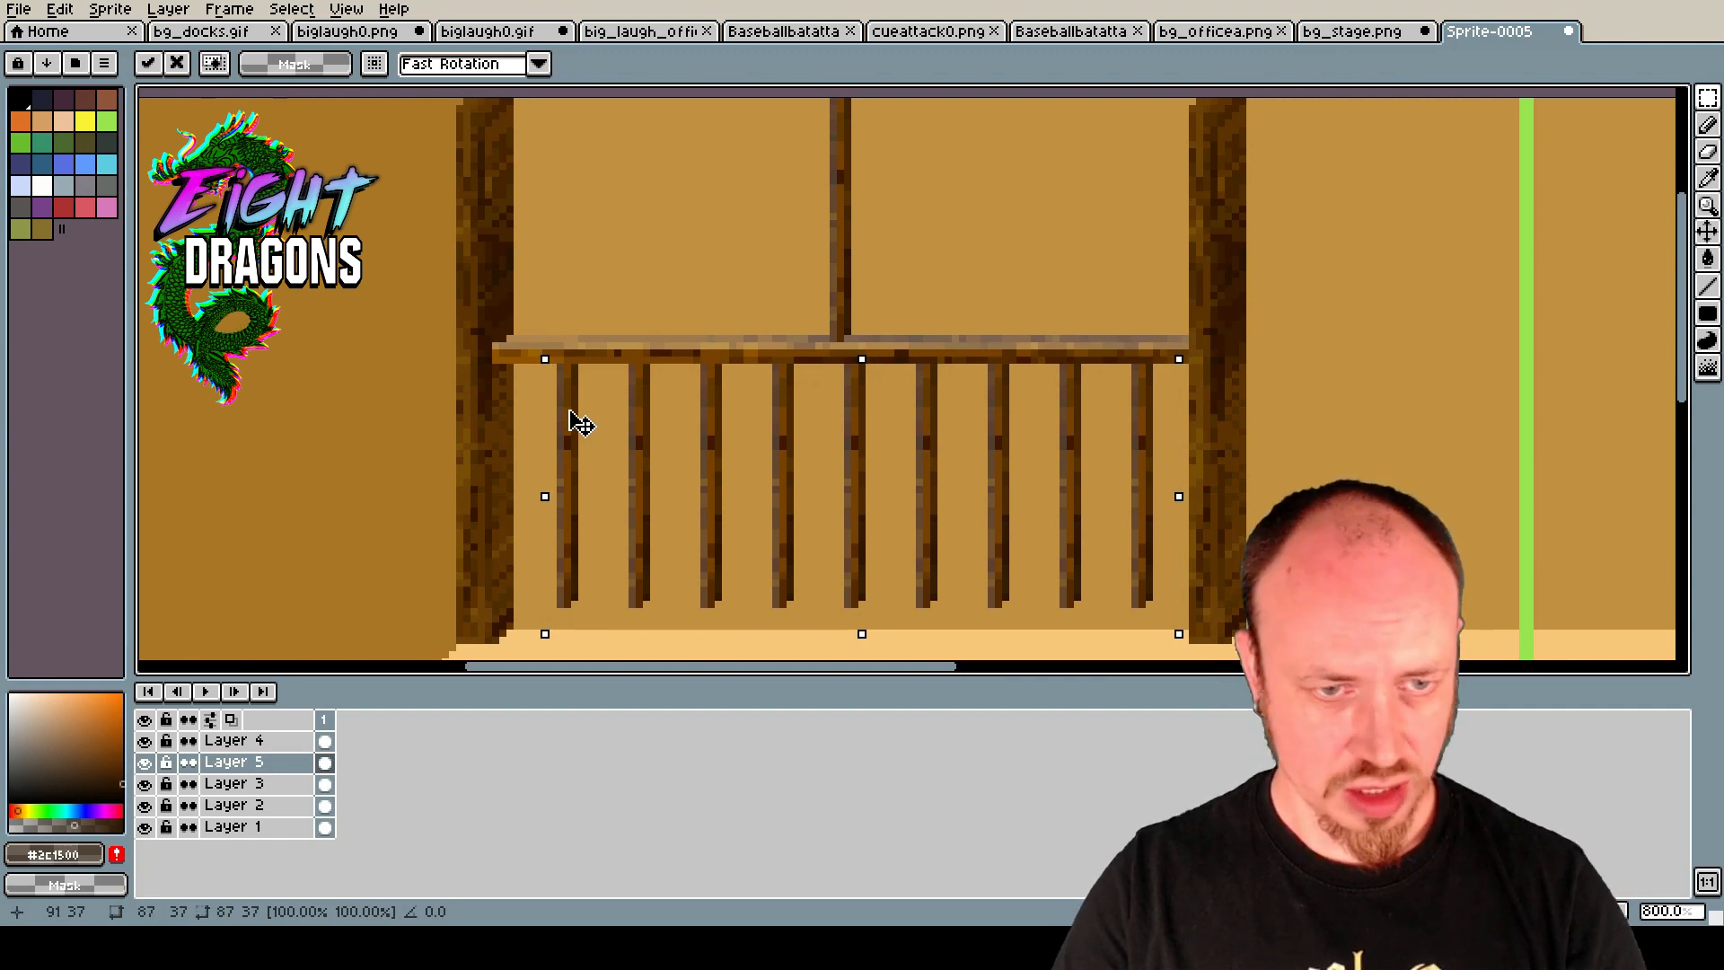
key(Return)
Select the 98 × 4 px horizontal beam above the row of dividers and copy it.
scroll(628, 400, down, 1)
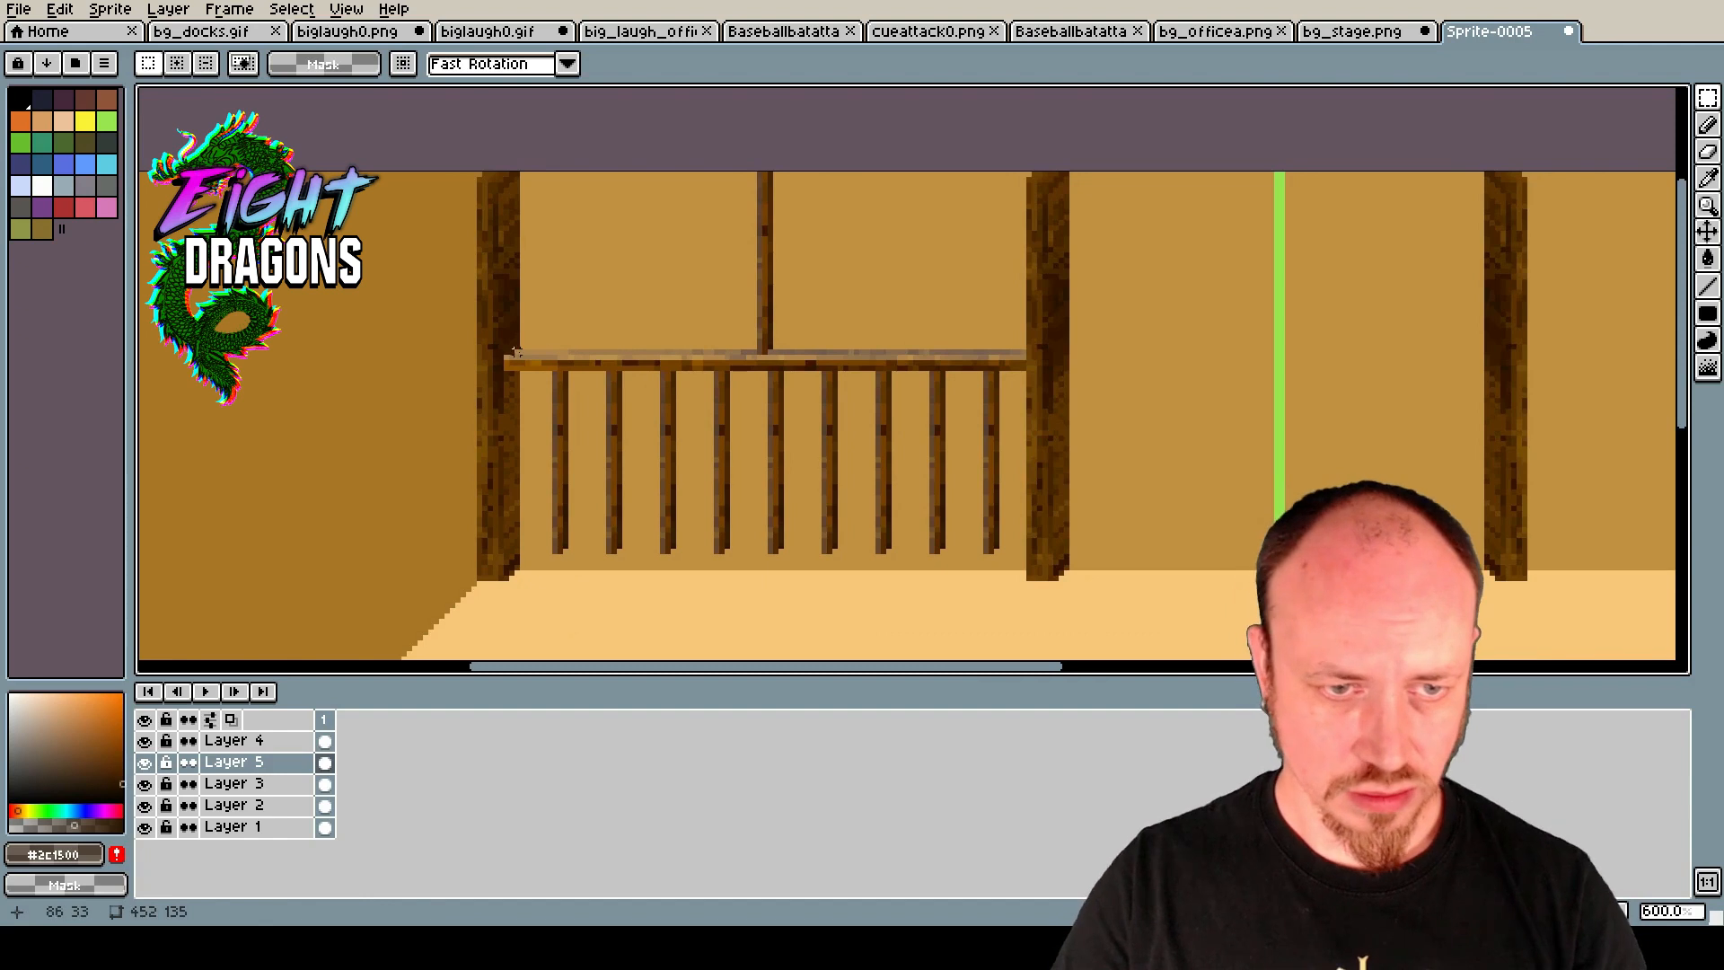
drag(506, 351, 1030, 366)
click(729, 380)
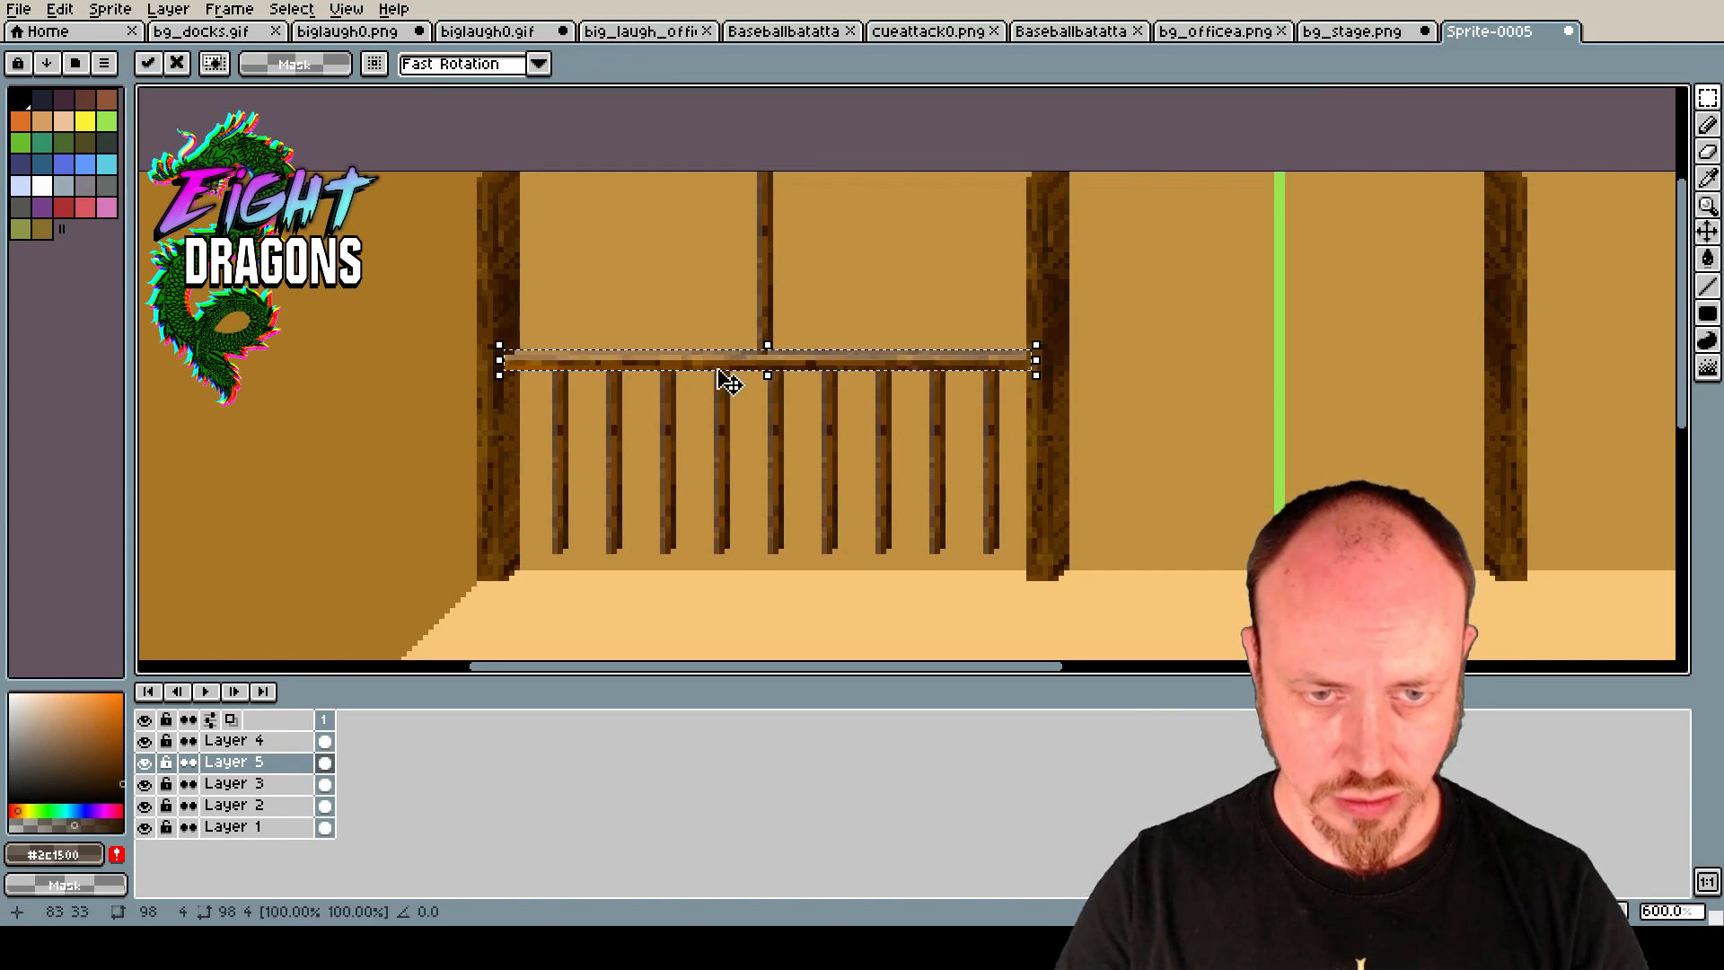
drag(729, 381, 743, 574)
key(ctrl+x)
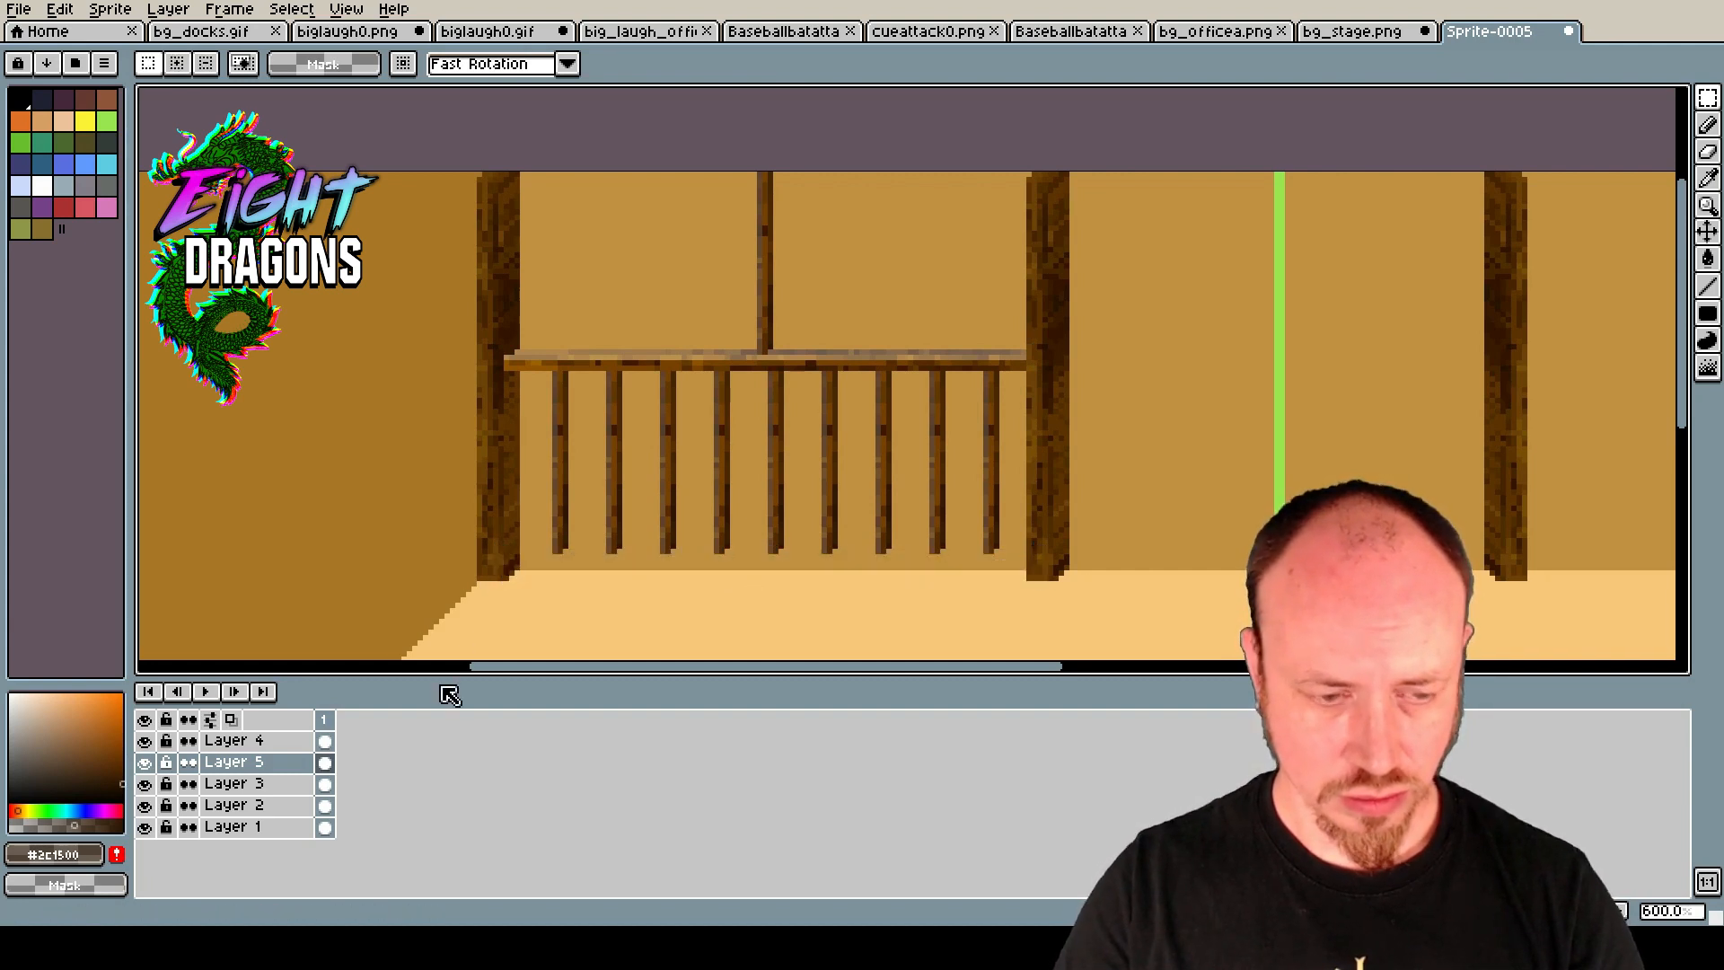
Add a new layer beneath Layer 5 and place the copied beam on it along the dividers' feet, aligned with the upper beam.
right_click(235, 784)
click(292, 763)
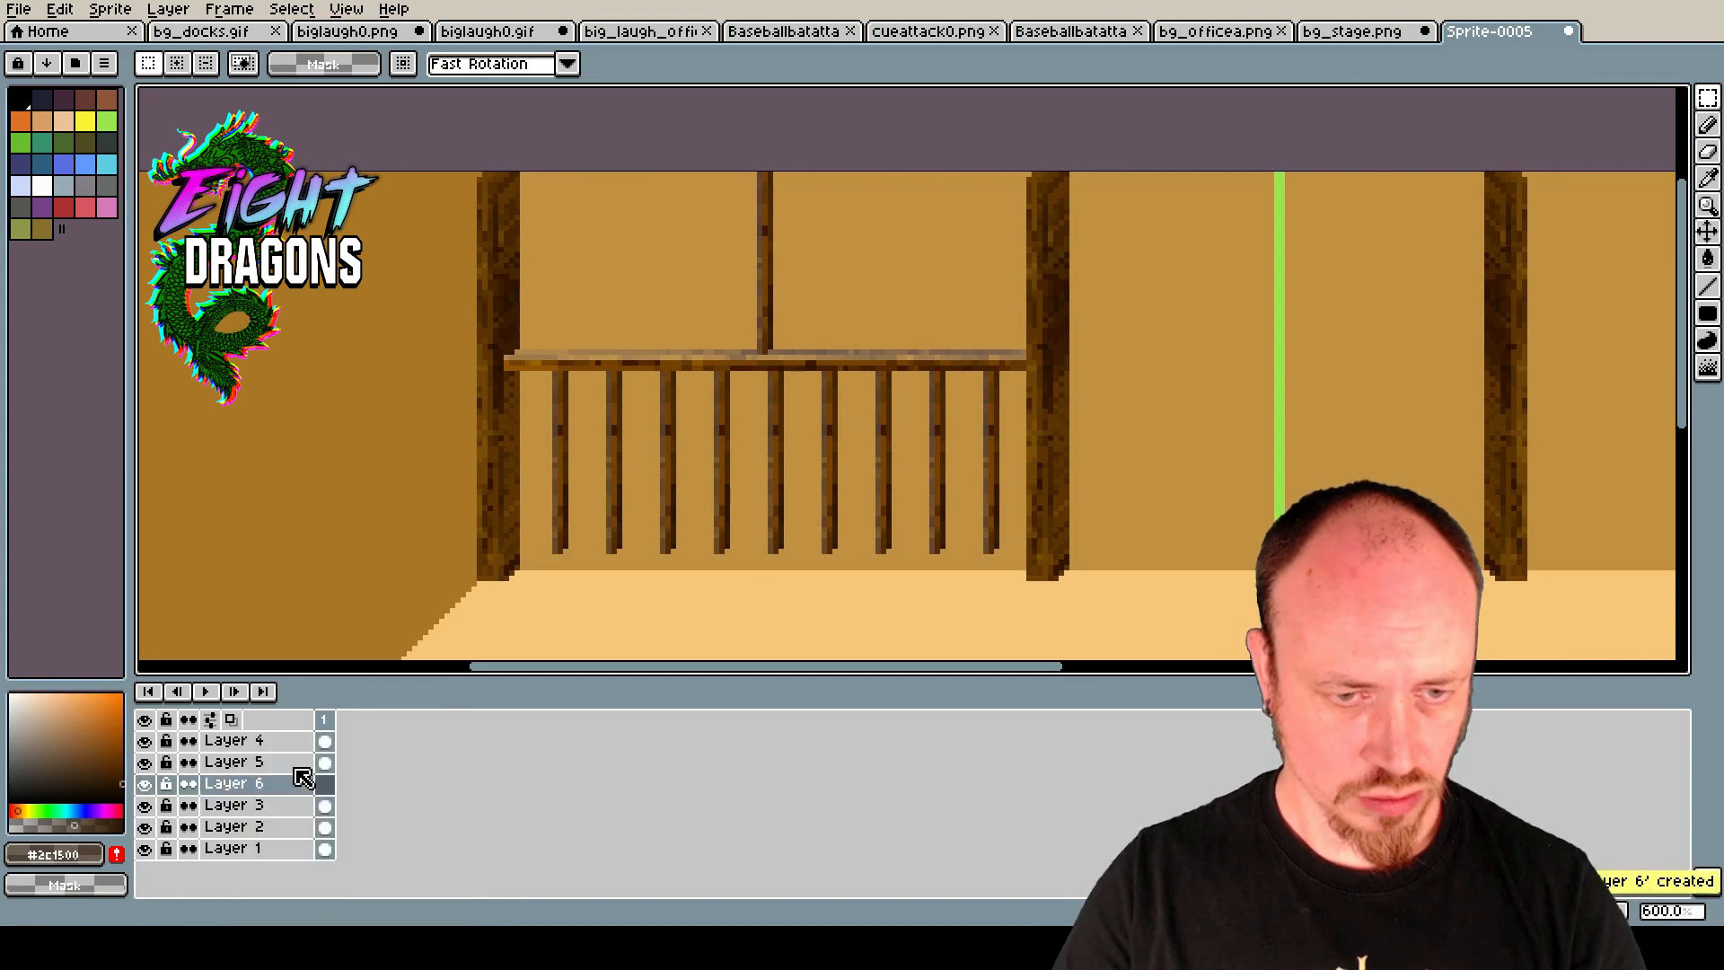
key(ctrl+v)
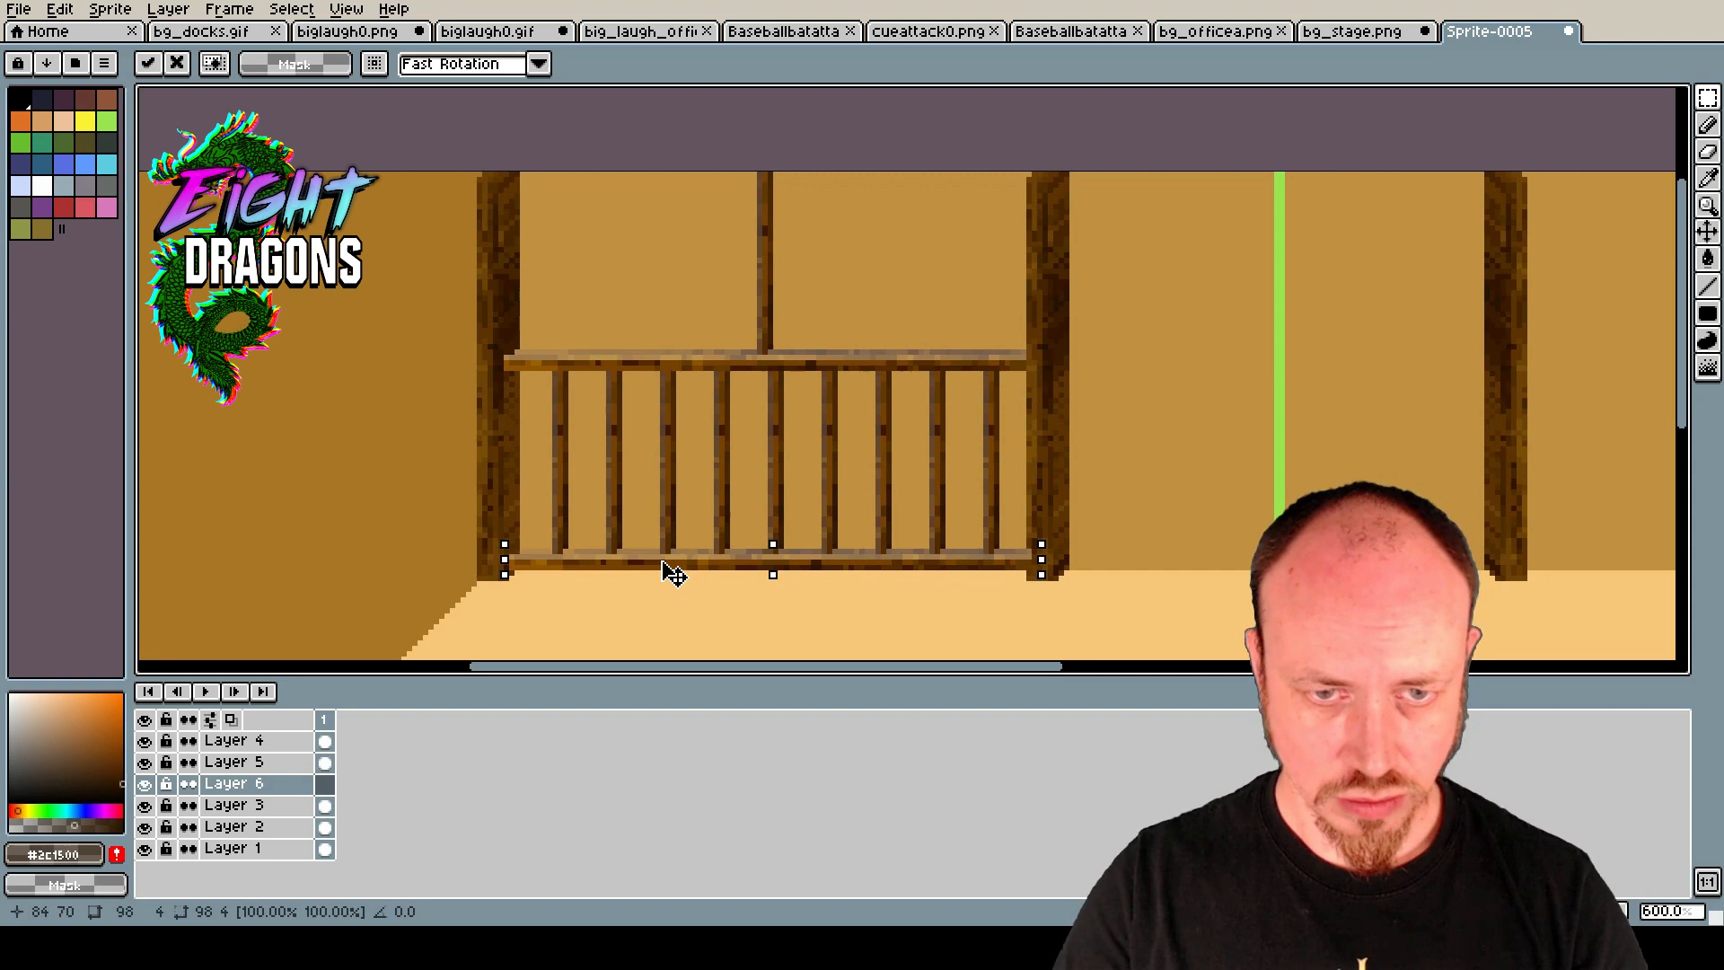
drag(664, 562, 658, 563)
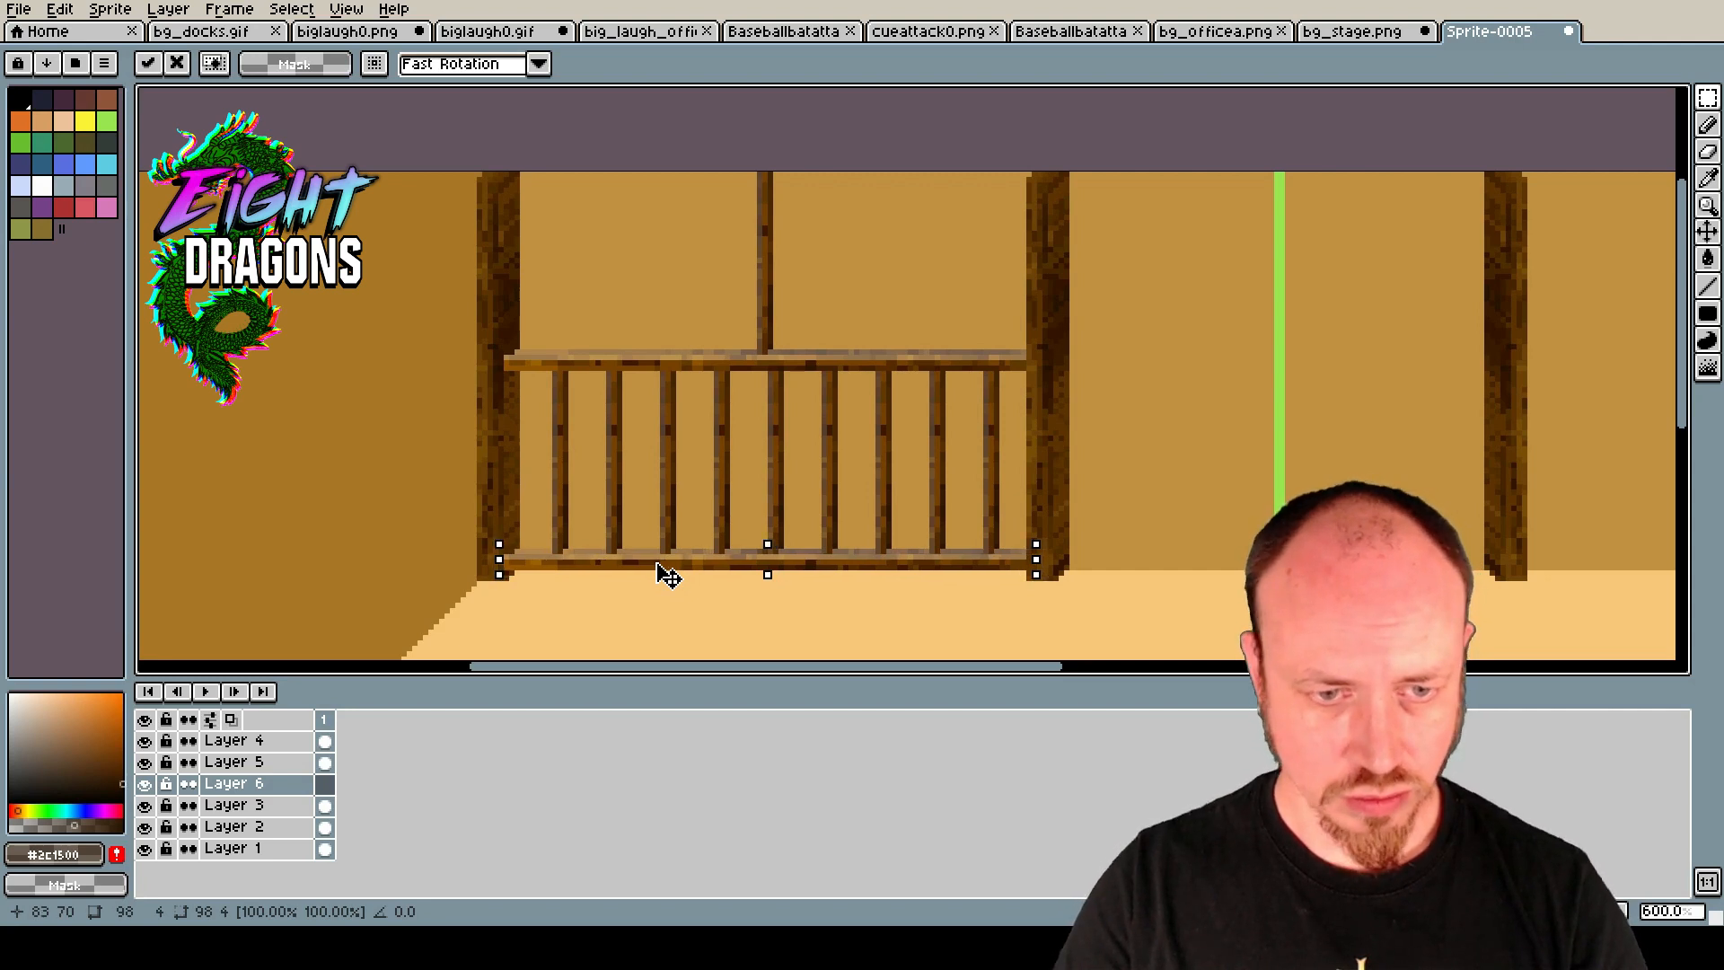
drag(658, 561, 661, 563)
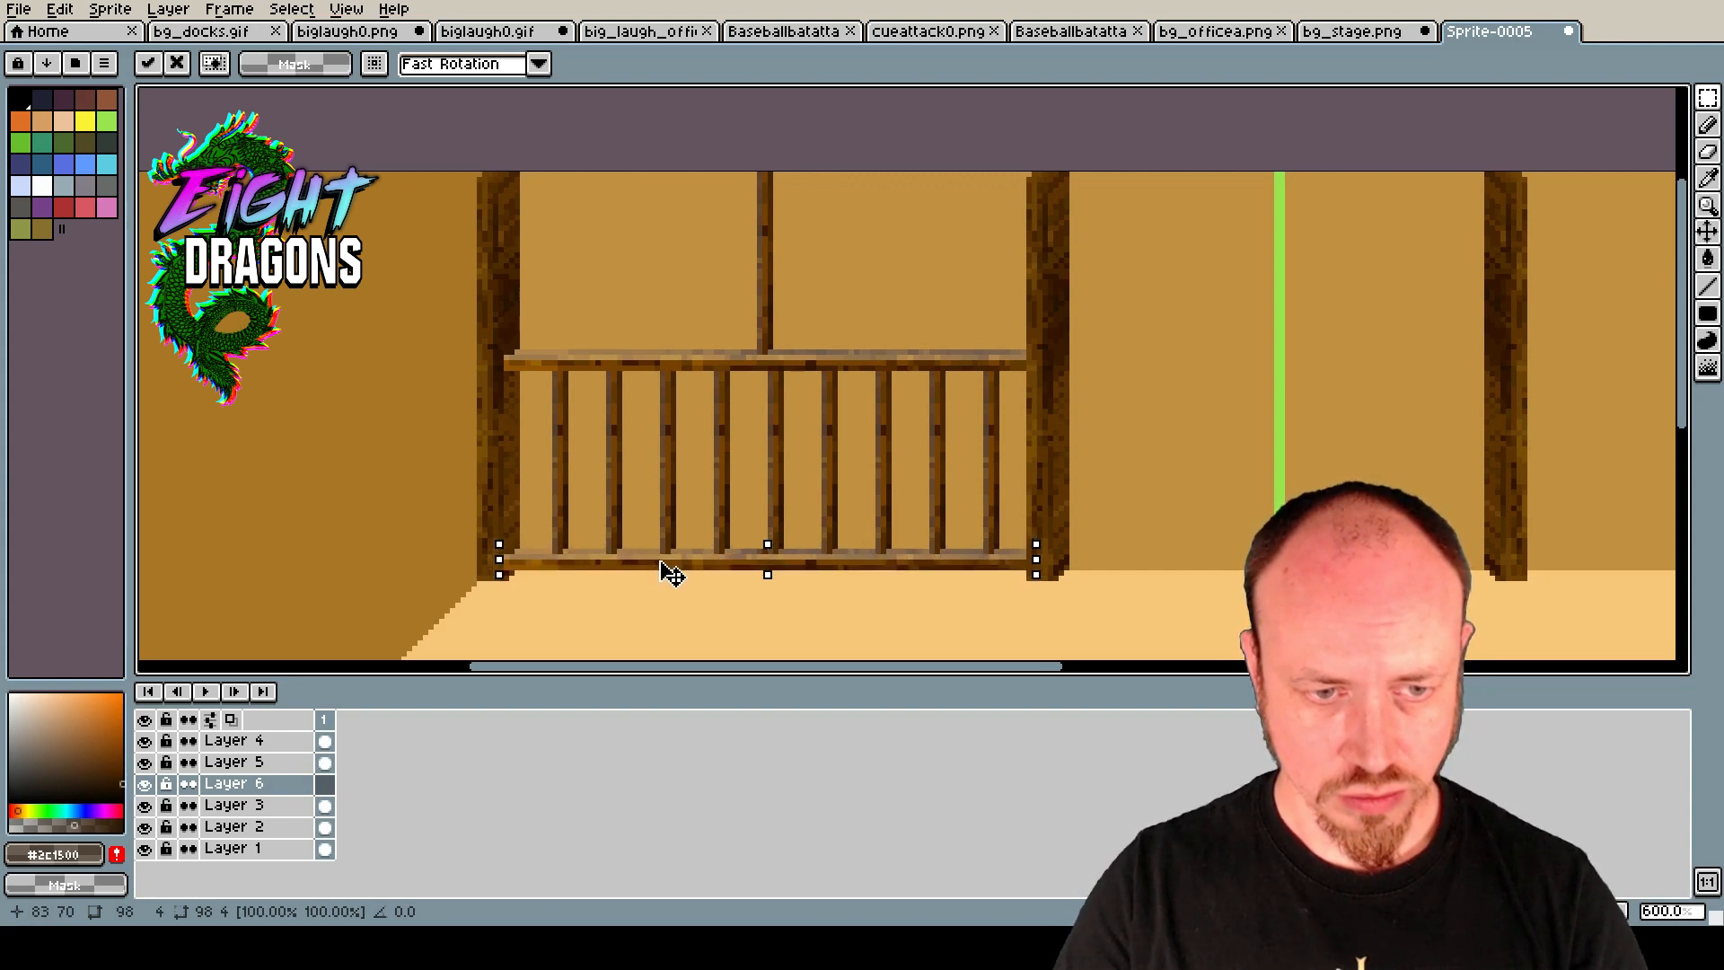
click(776, 645)
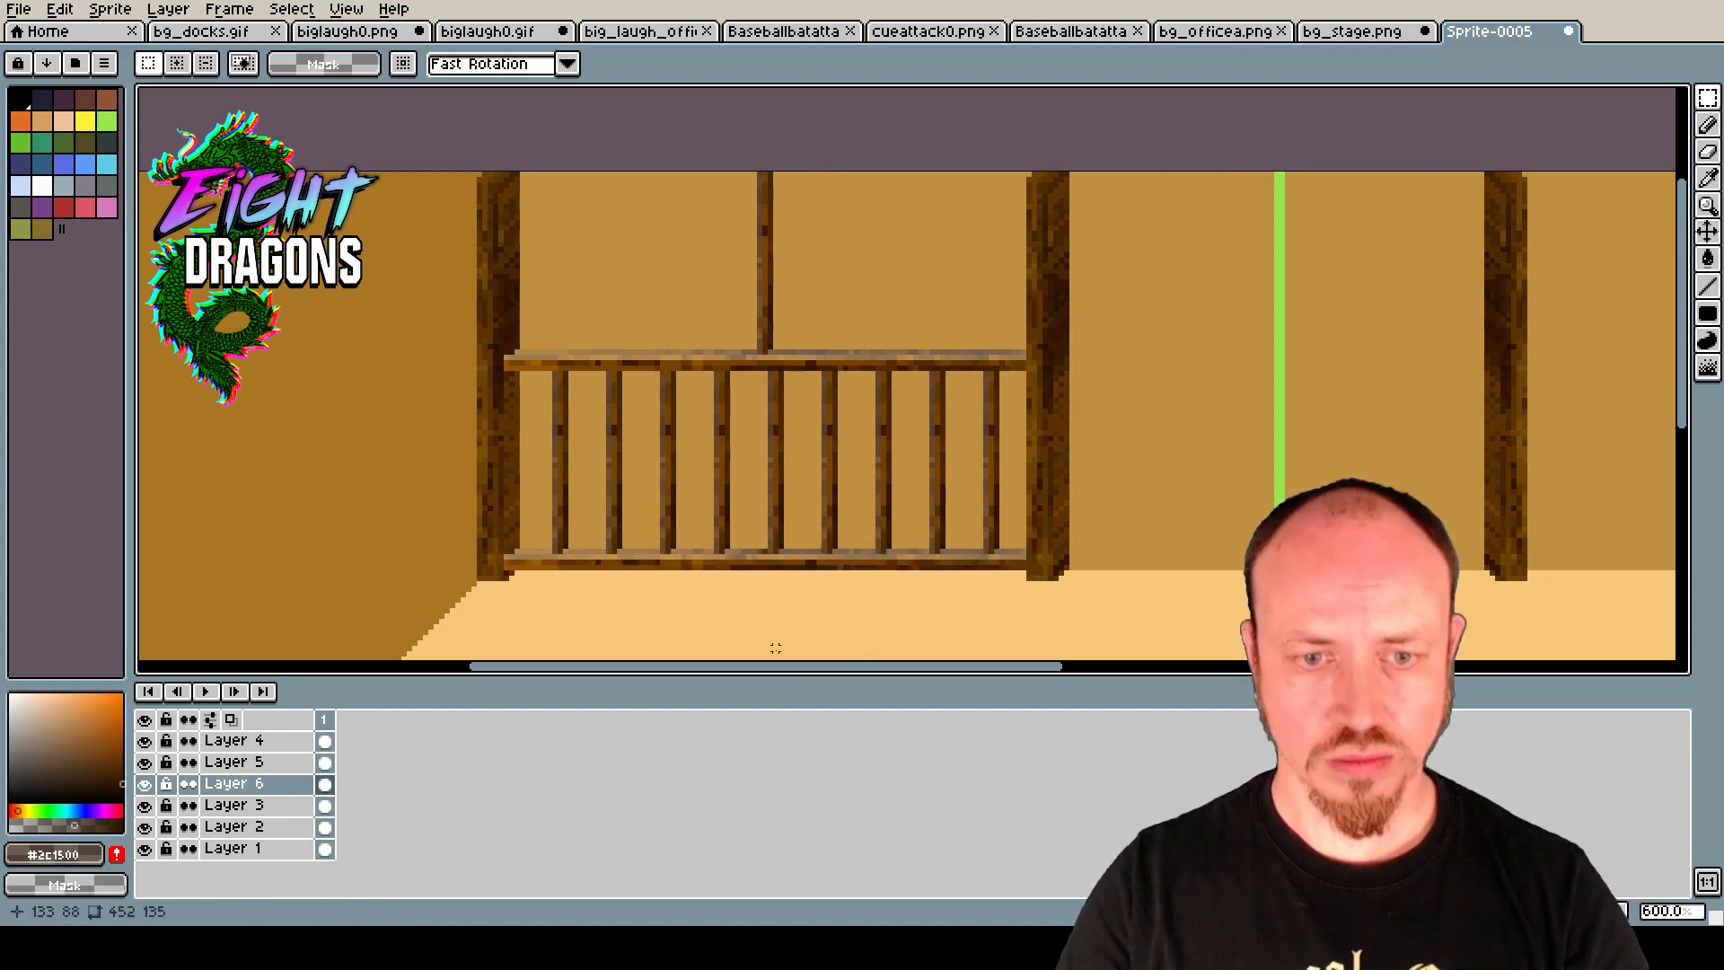
scroll(778, 523, down, 2)
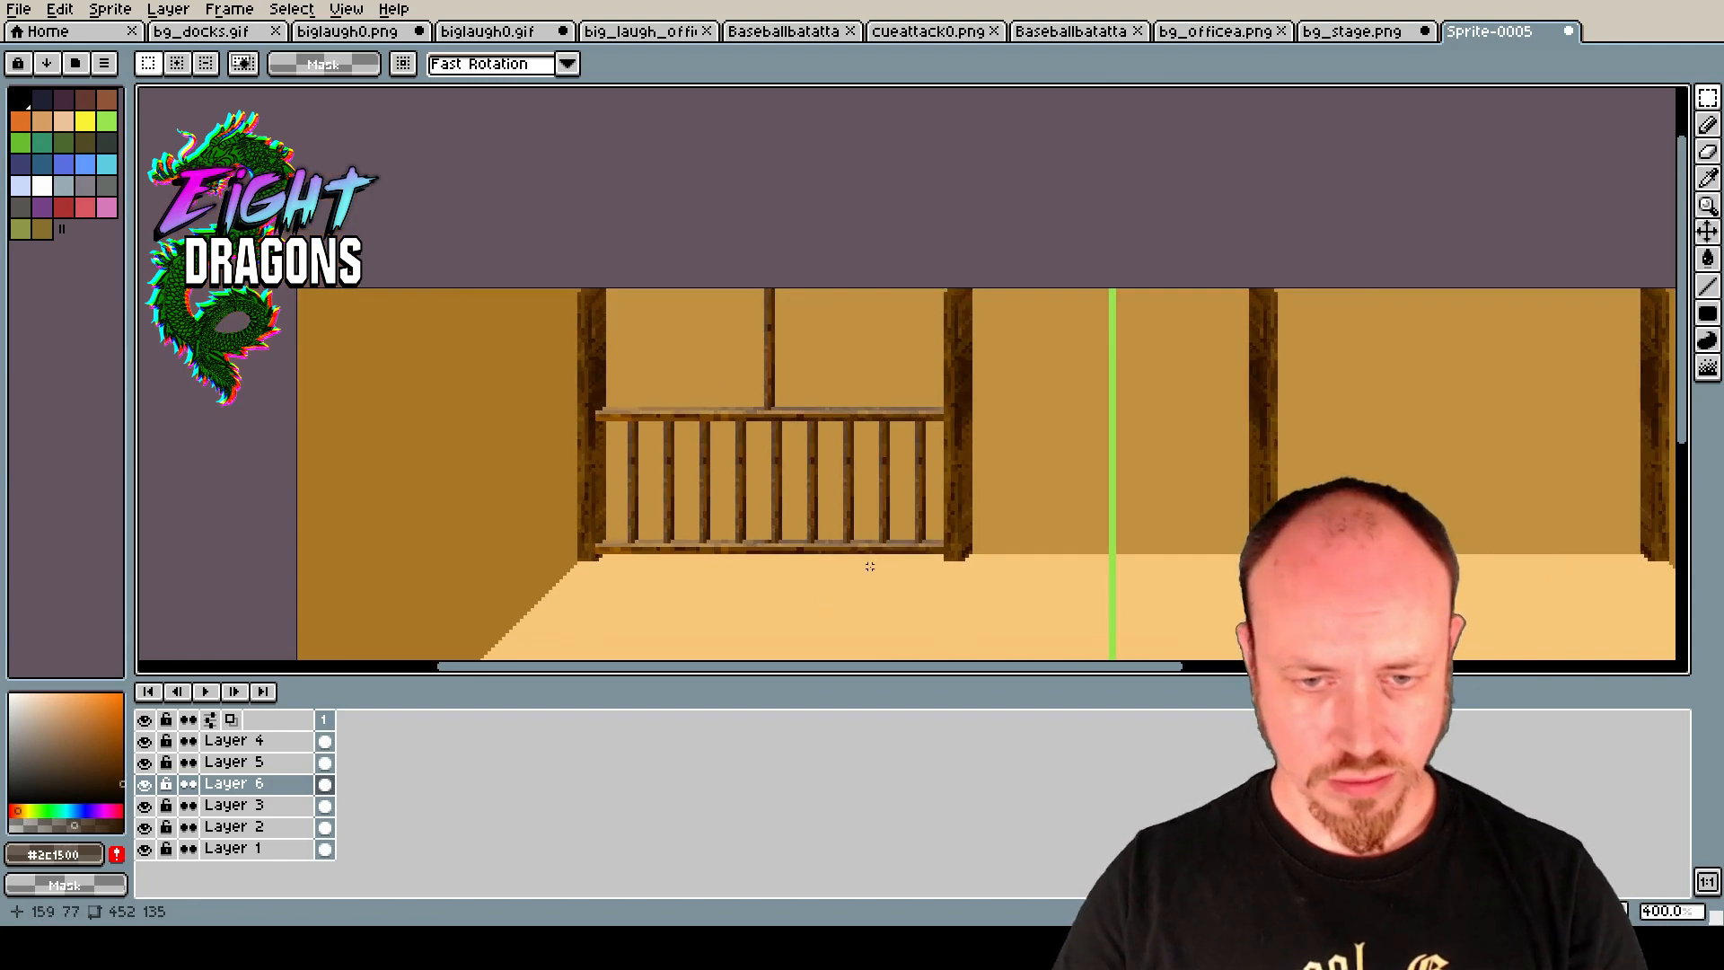
scroll(864, 567, up, 2)
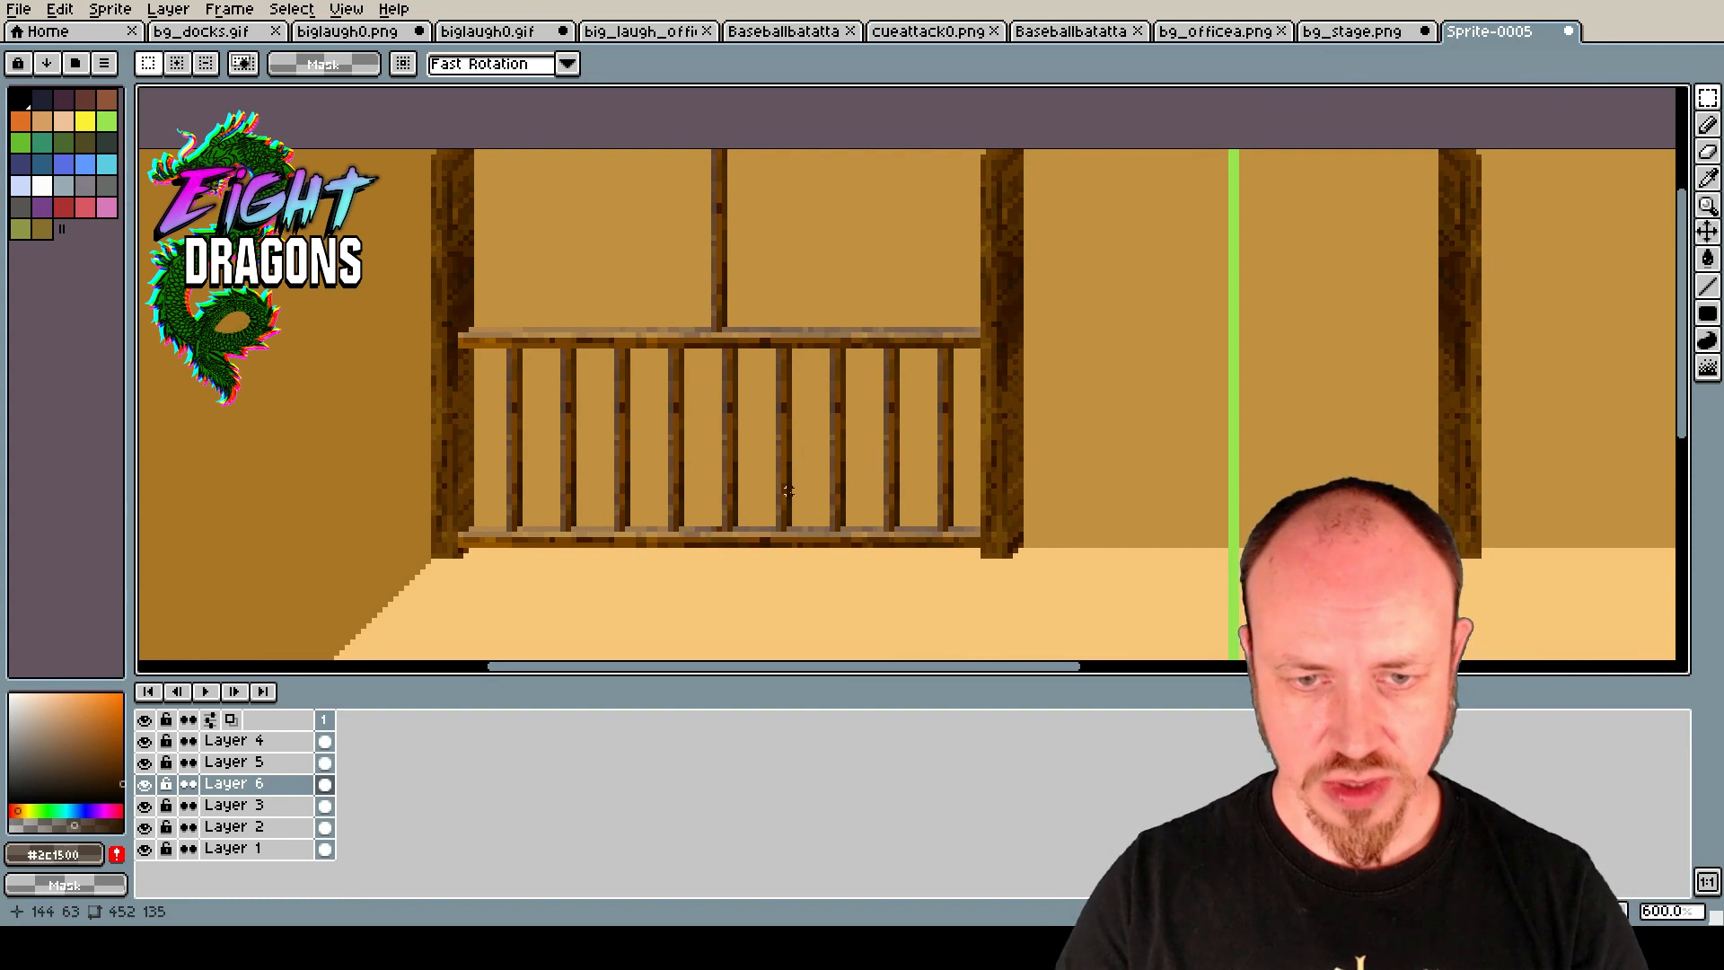
scroll(762, 405, down, 1)
scroll(749, 402, up, 1)
scroll(734, 400, down, 1)
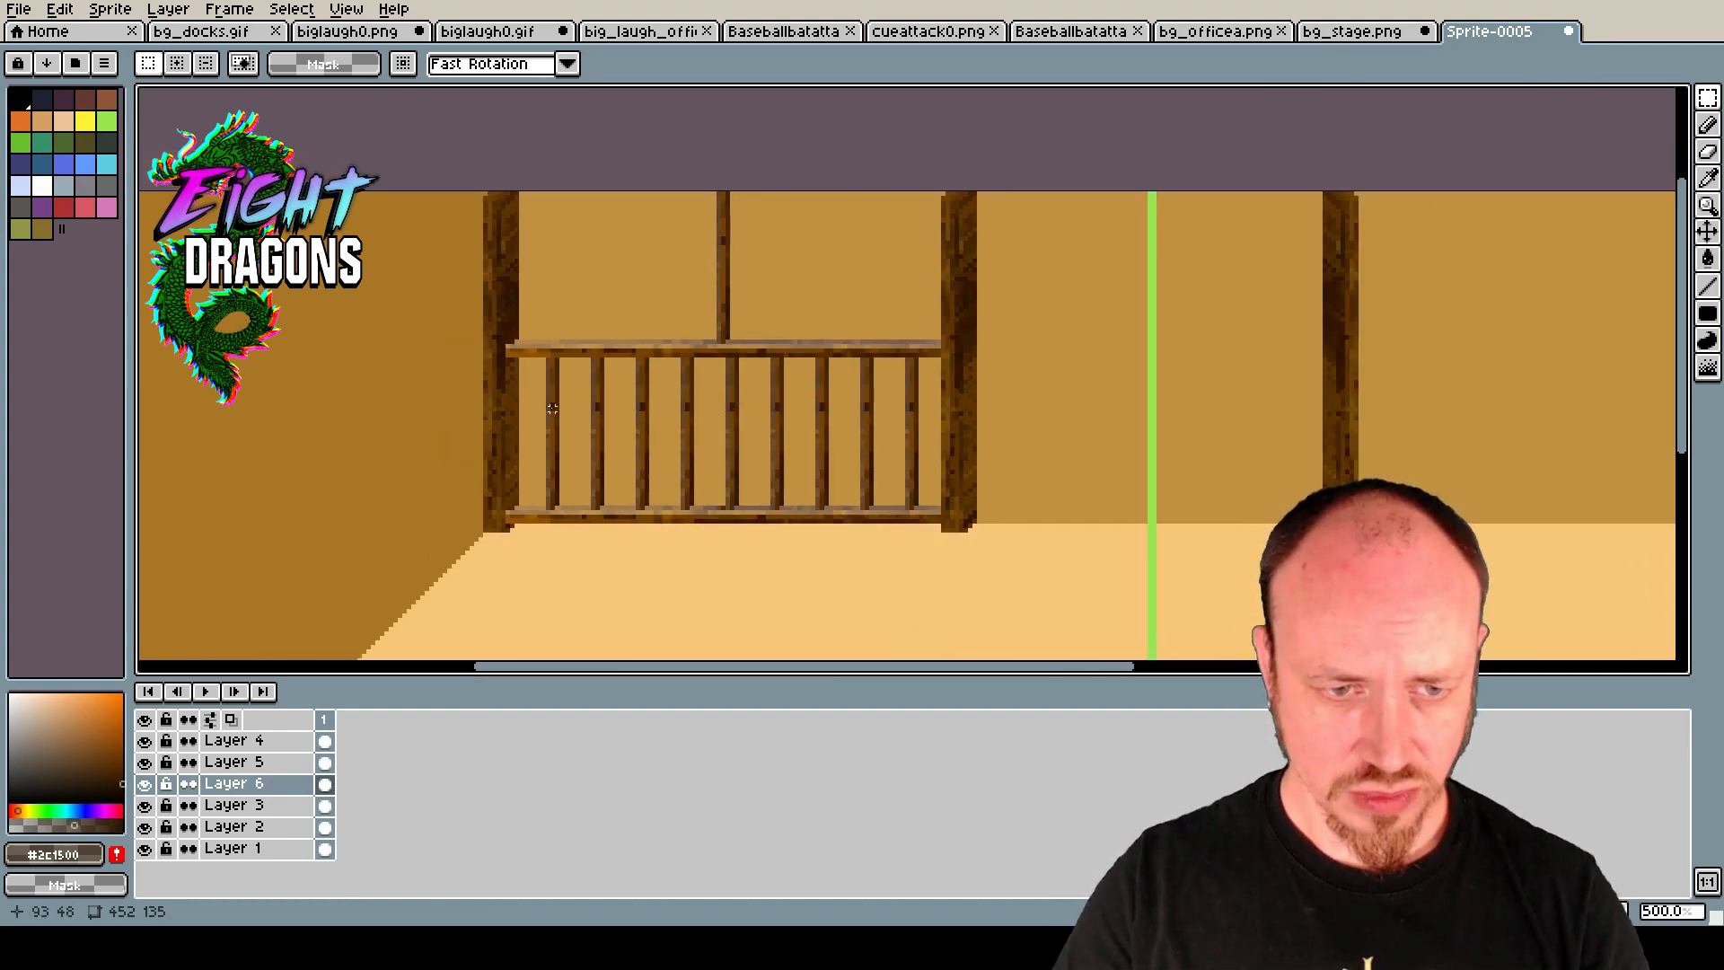
On Layer 5, copy a 9 × 2 px strip of the beam and place it about midway down between the left post and first divider.
scroll(542, 399, up, 2)
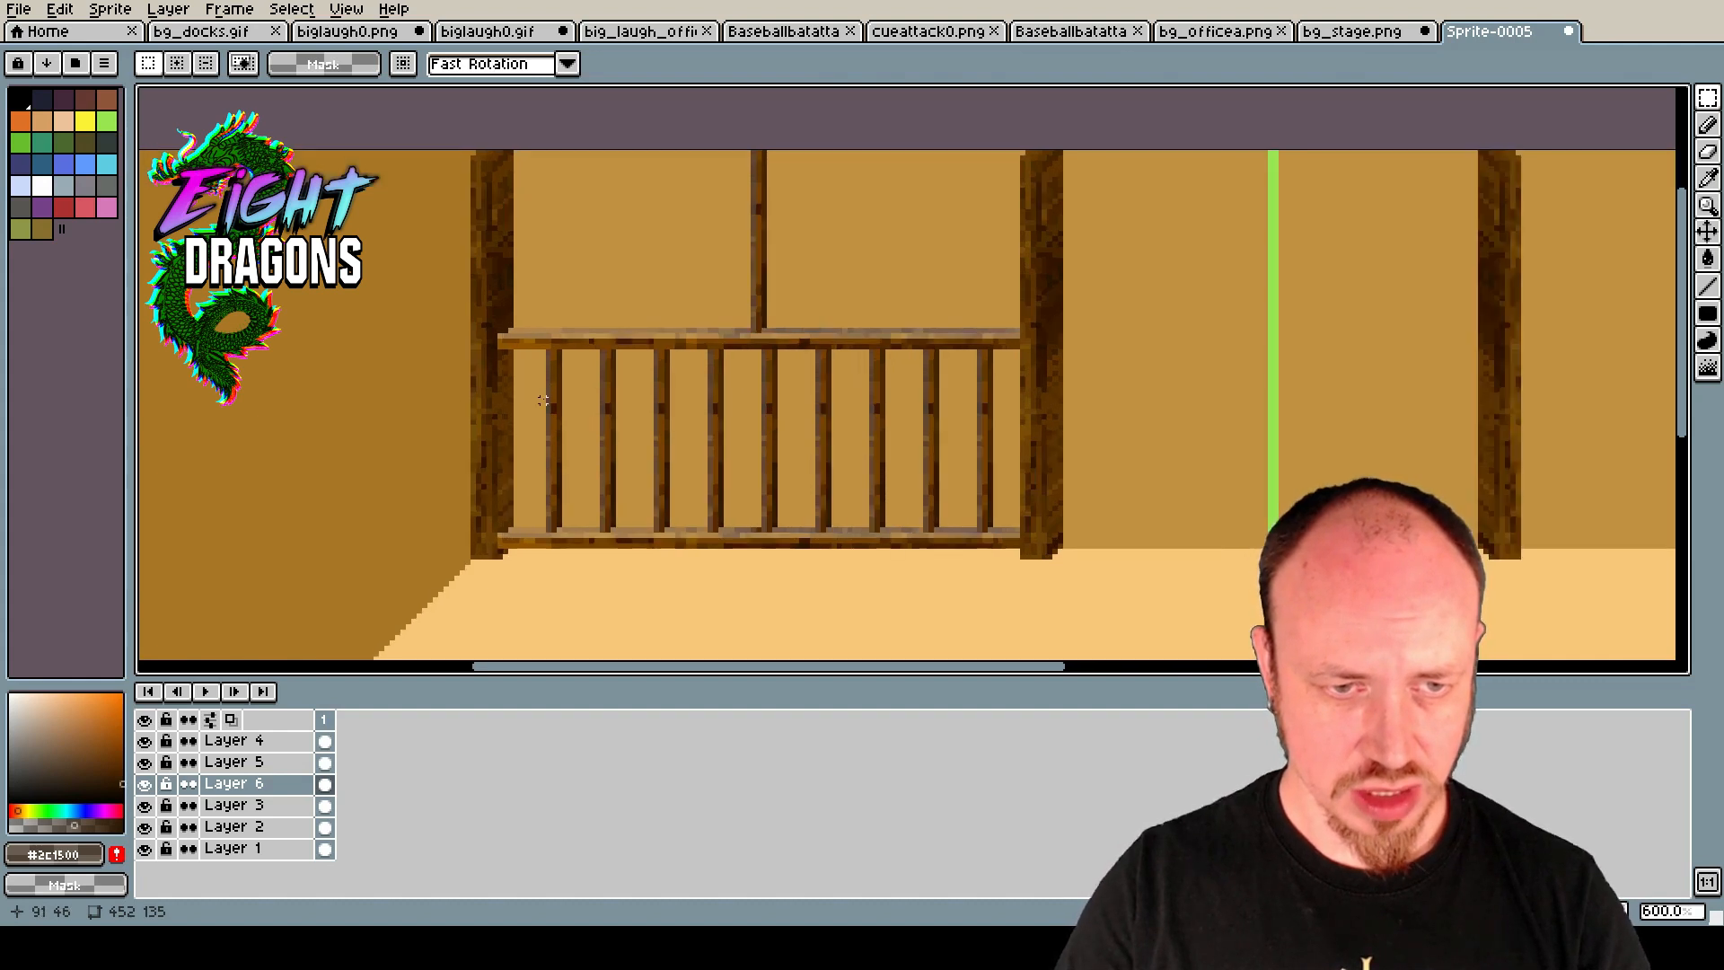
scroll(542, 400, up, 1)
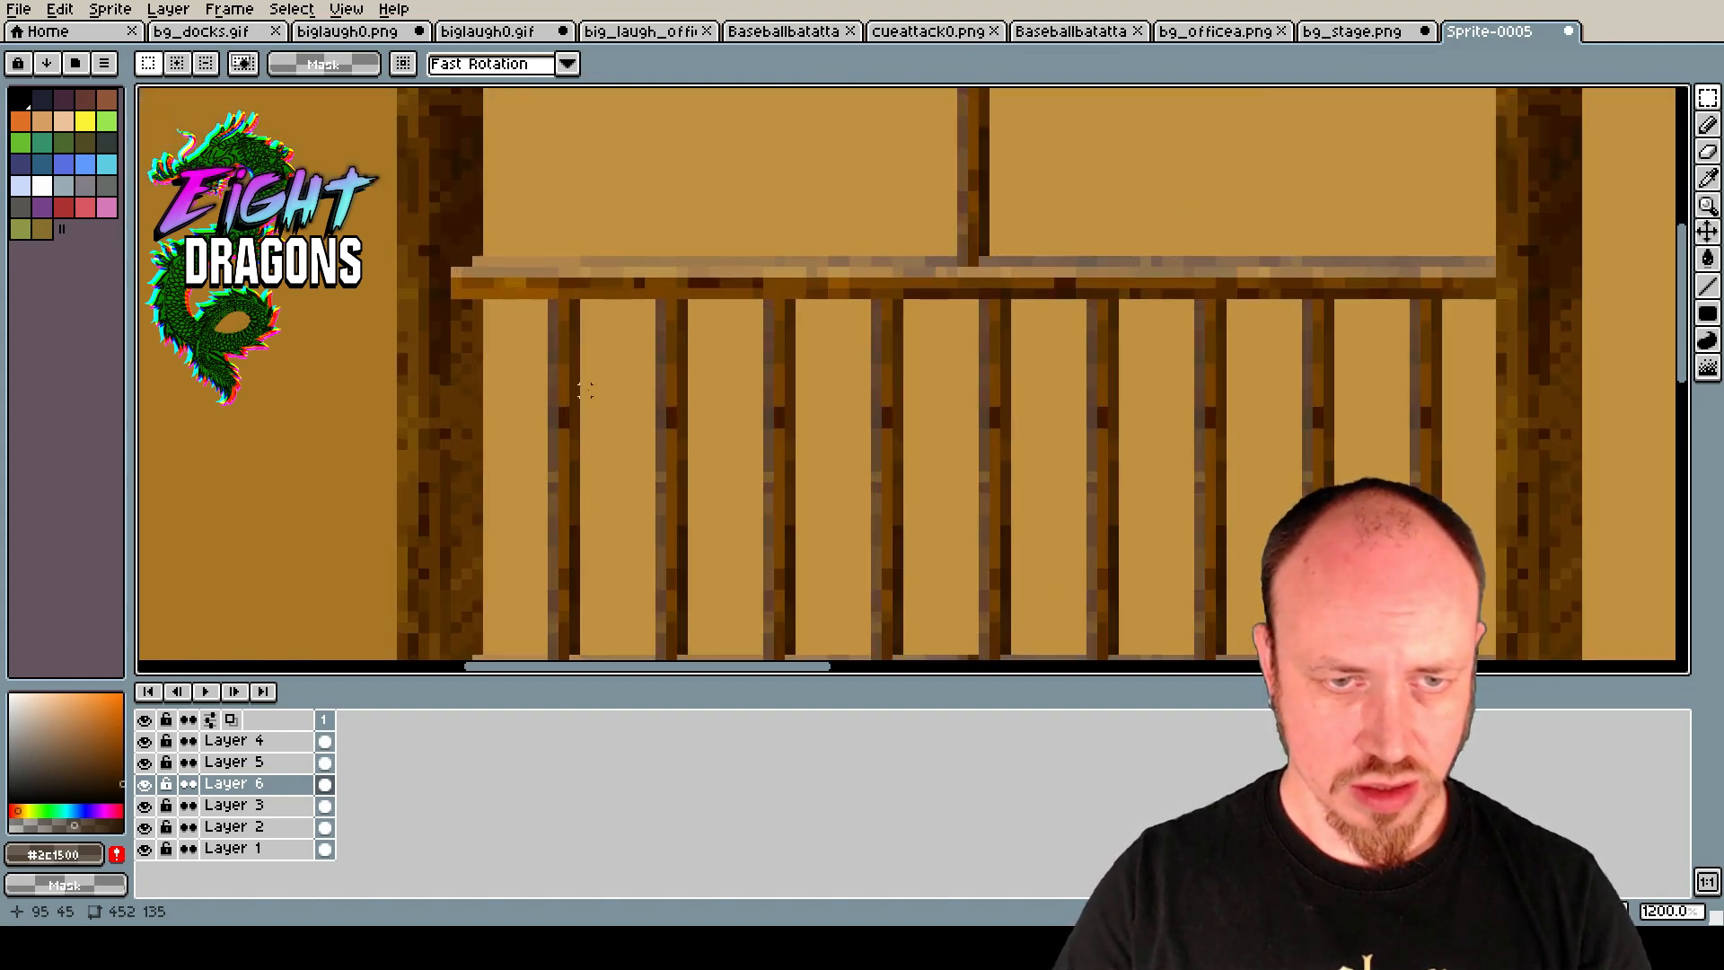
key(w)
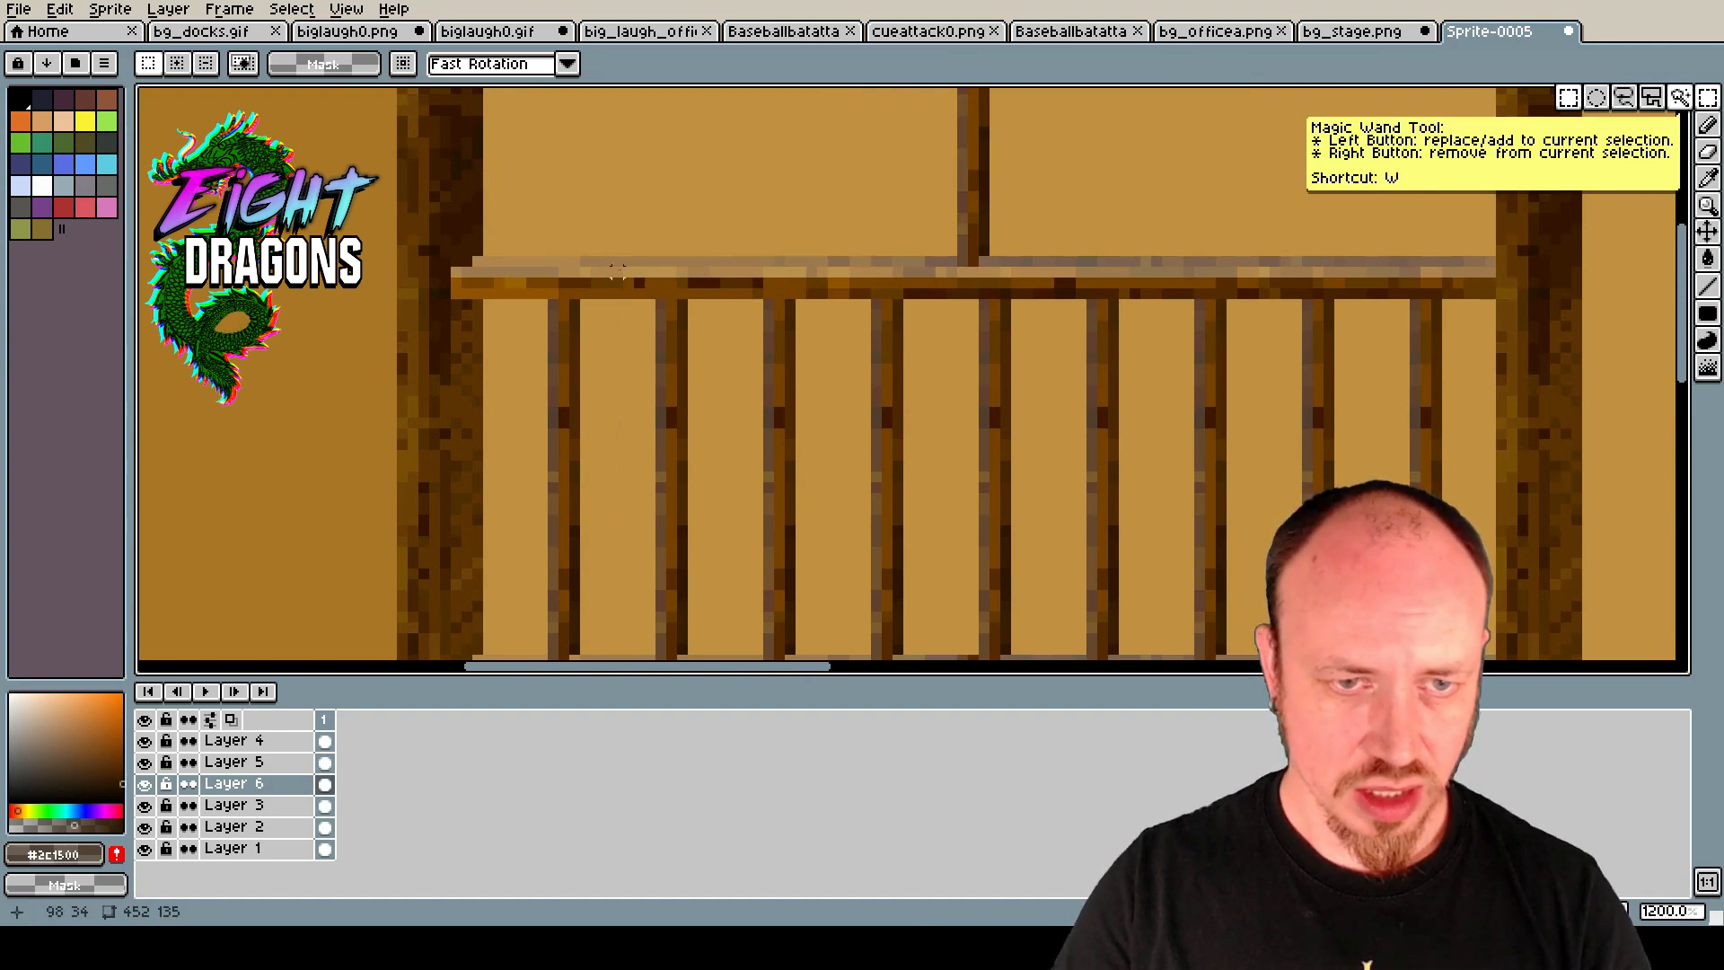
drag(618, 271, 697, 273)
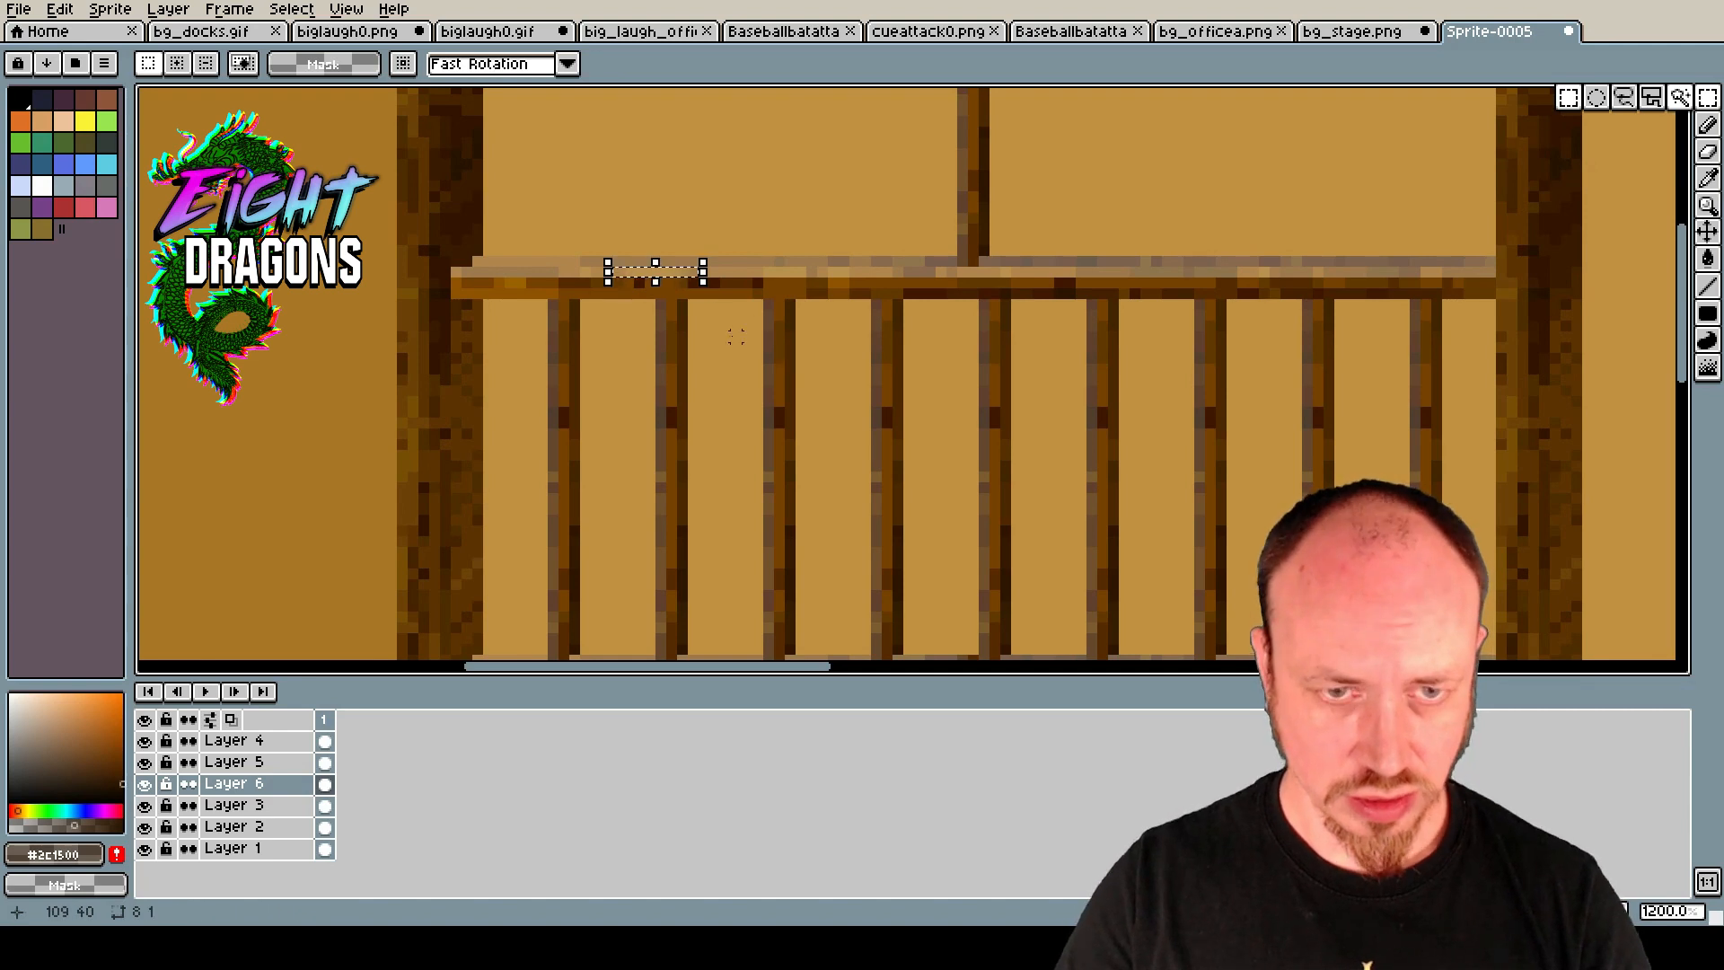
click(662, 292)
drag(702, 273, 782, 283)
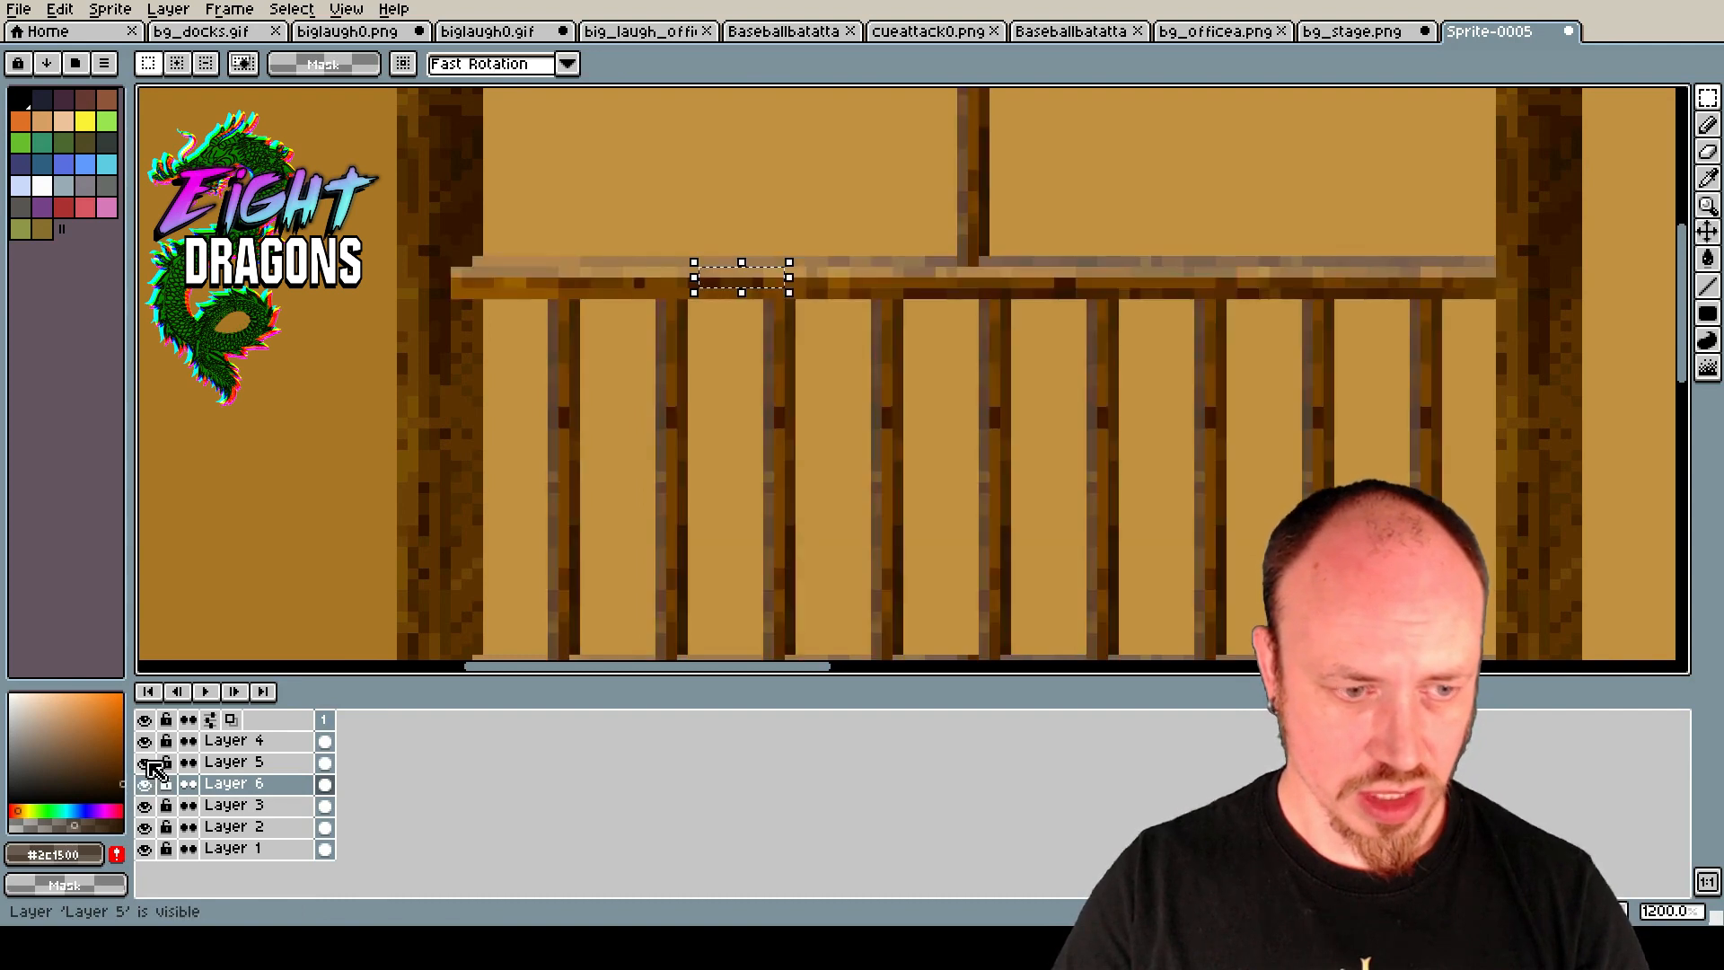
click(220, 762)
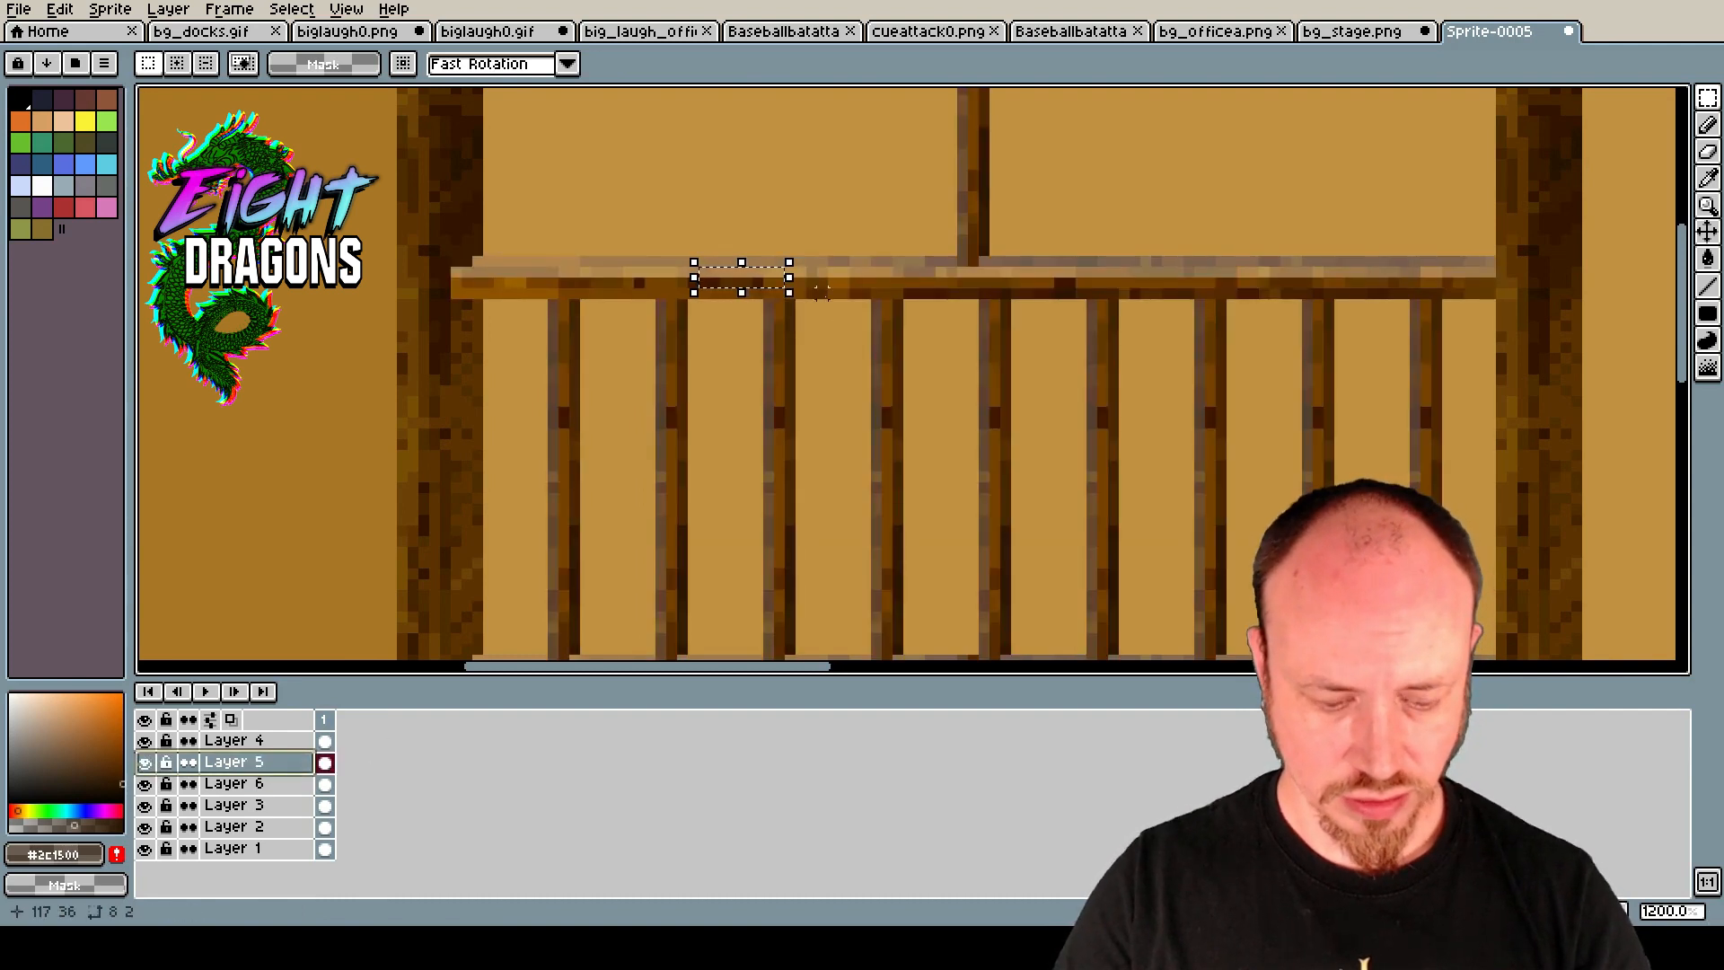
drag(700, 269, 794, 286)
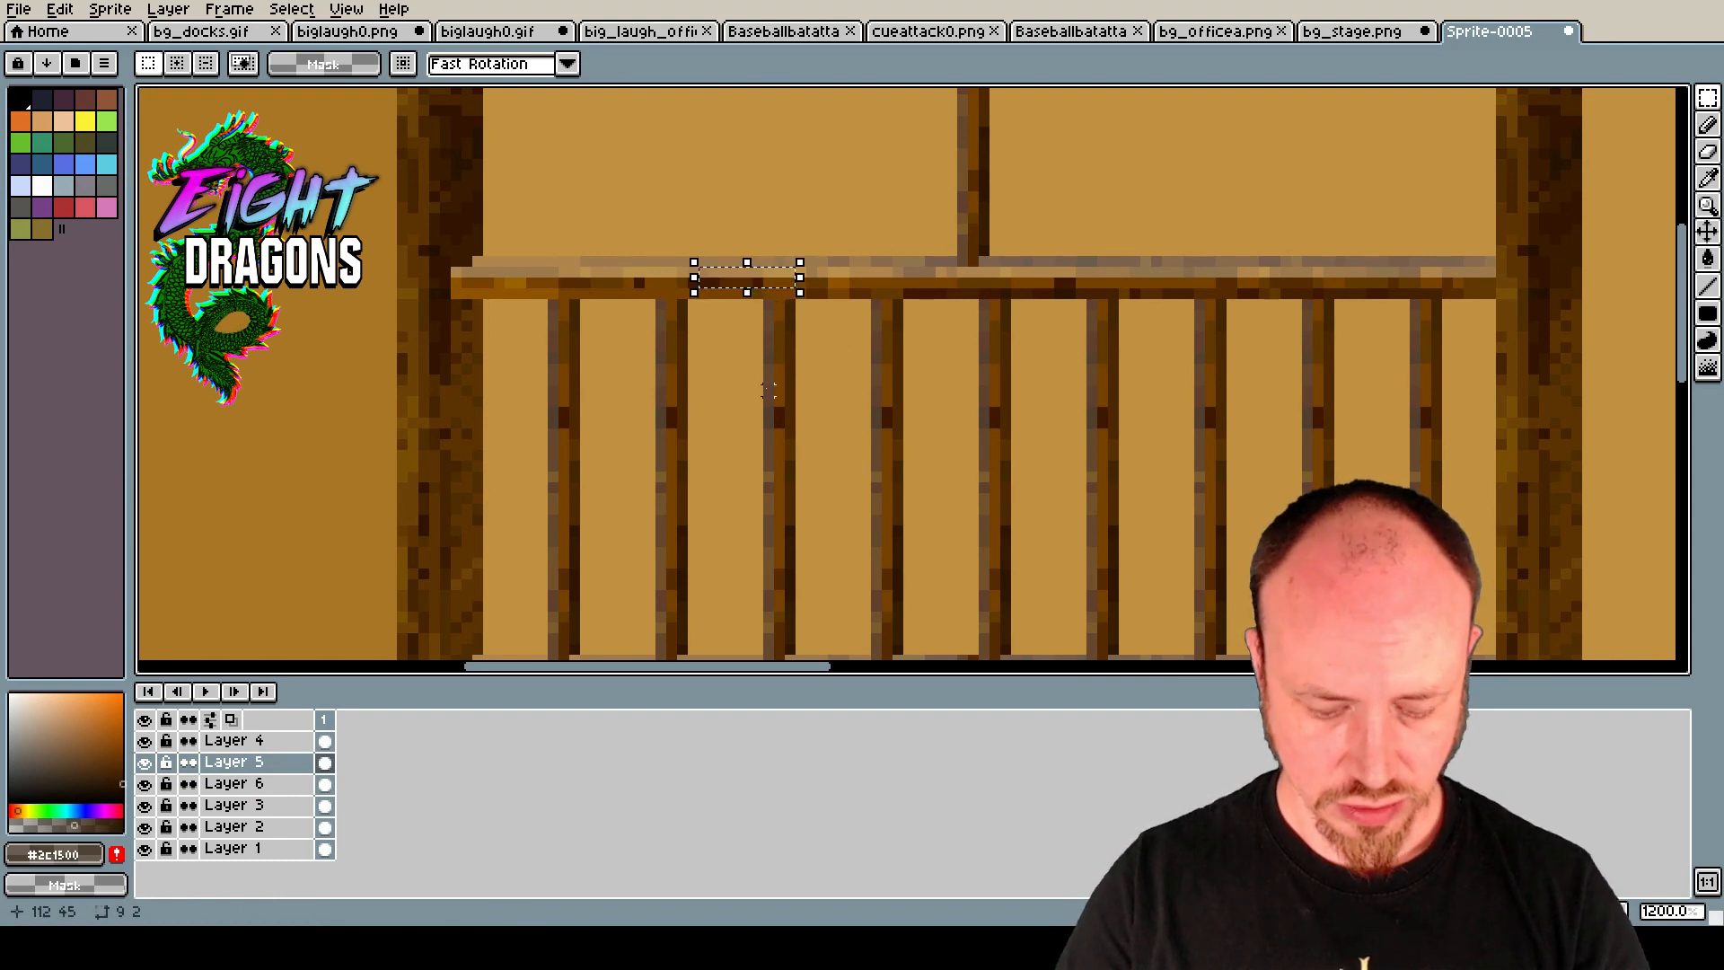
key(ctrl+v)
drag(751, 281, 500, 470)
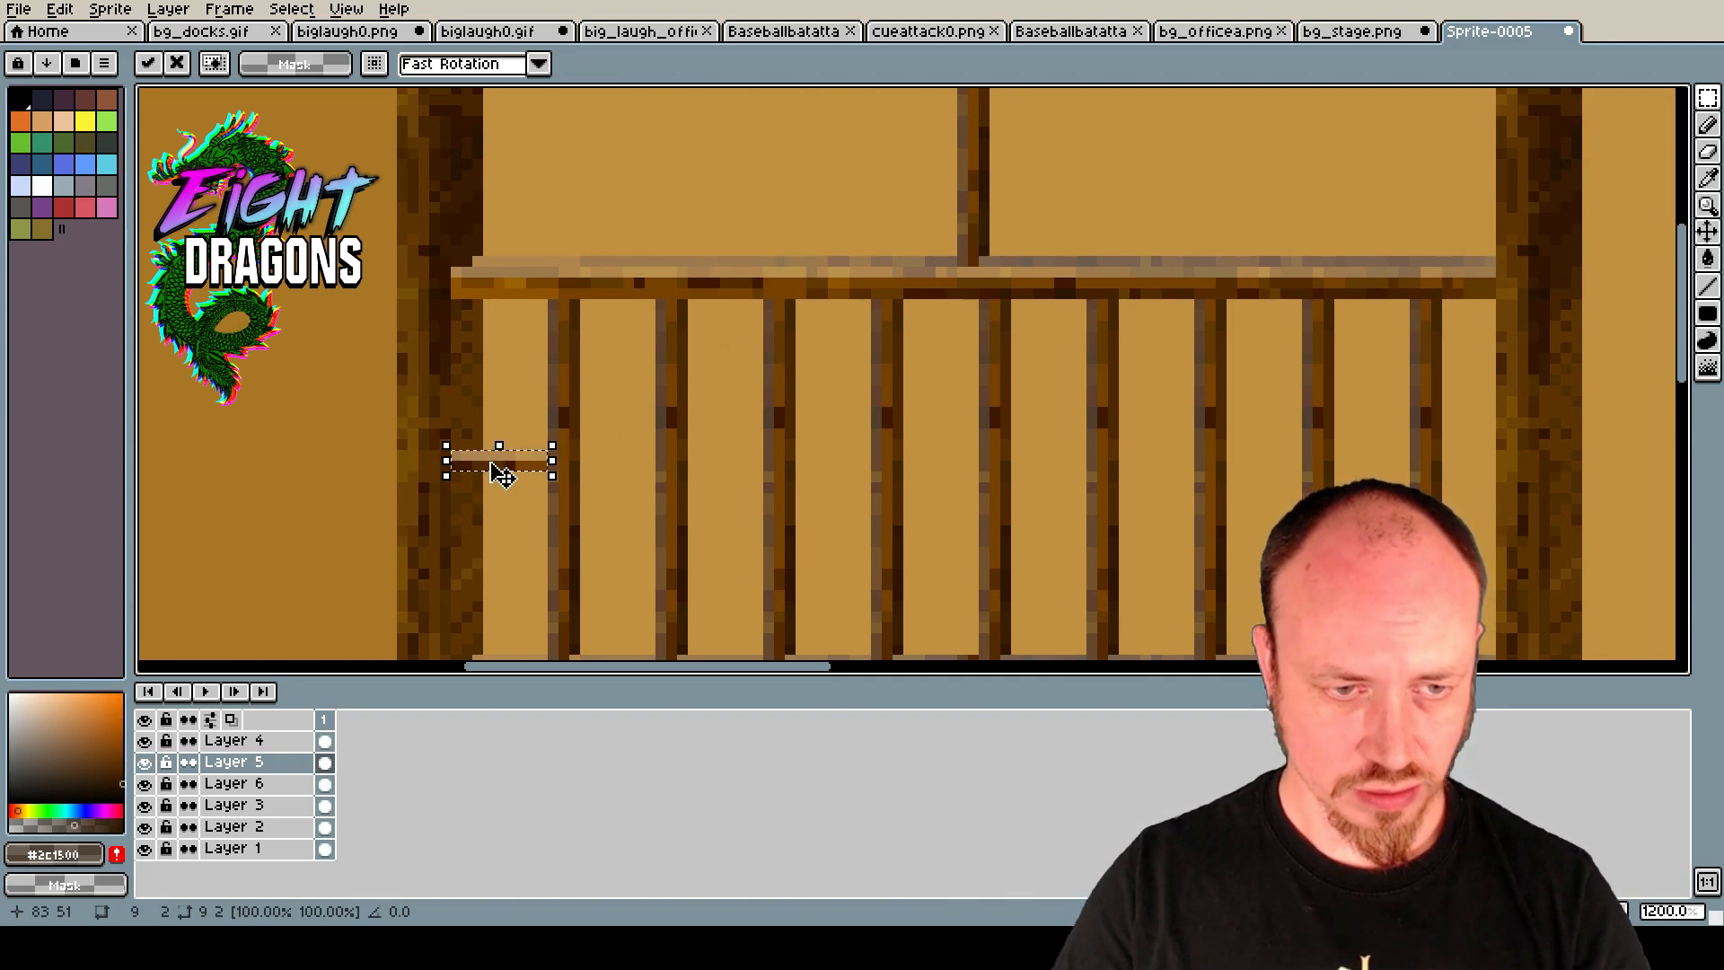
click(606, 465)
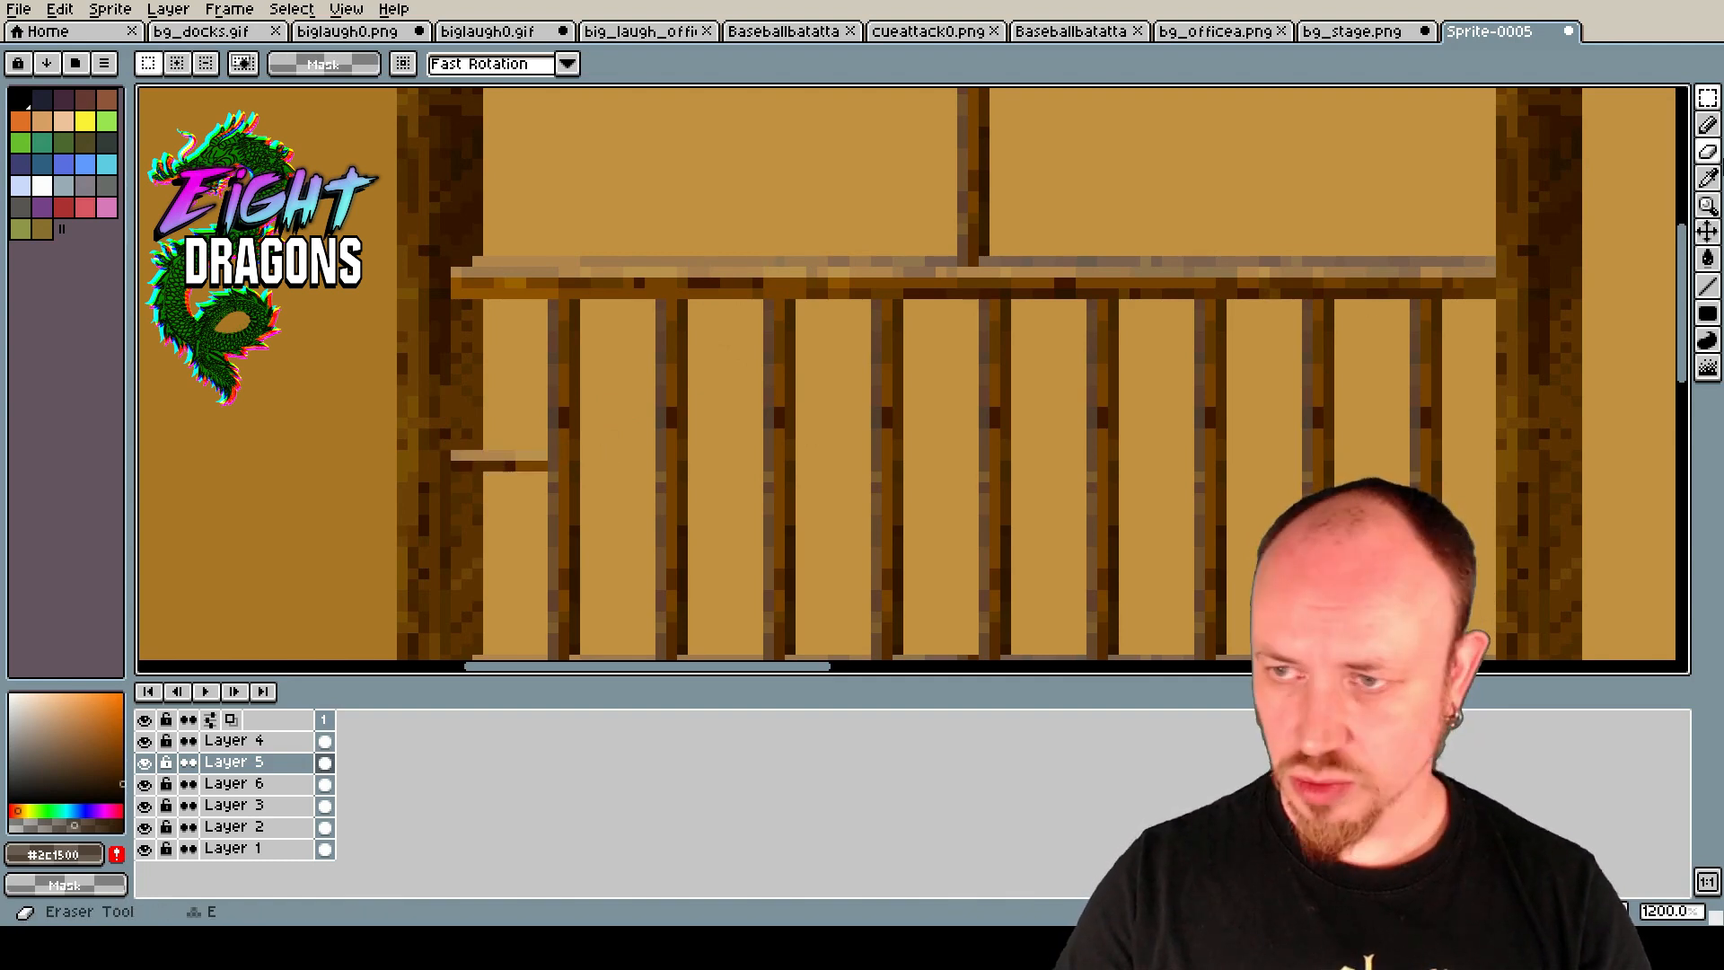
Erase the left end of the short crossbar where it overlaps the left post.
click(1711, 154)
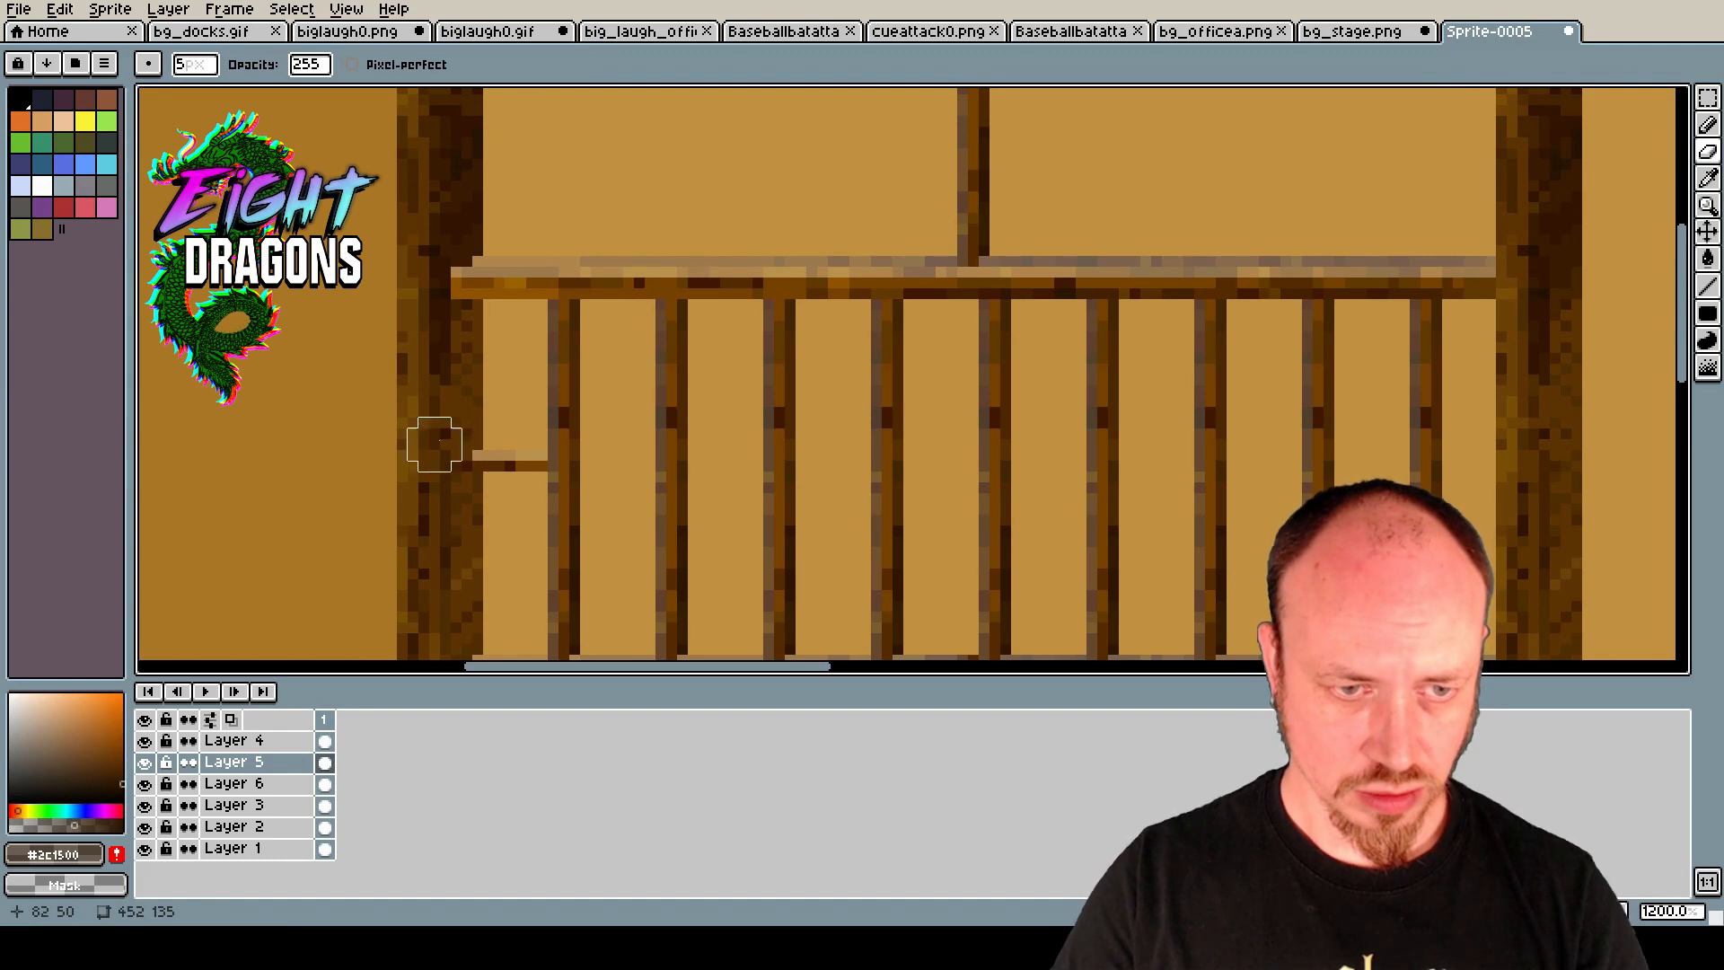
scroll(539, 453, down, 1)
scroll(610, 521, up, 1)
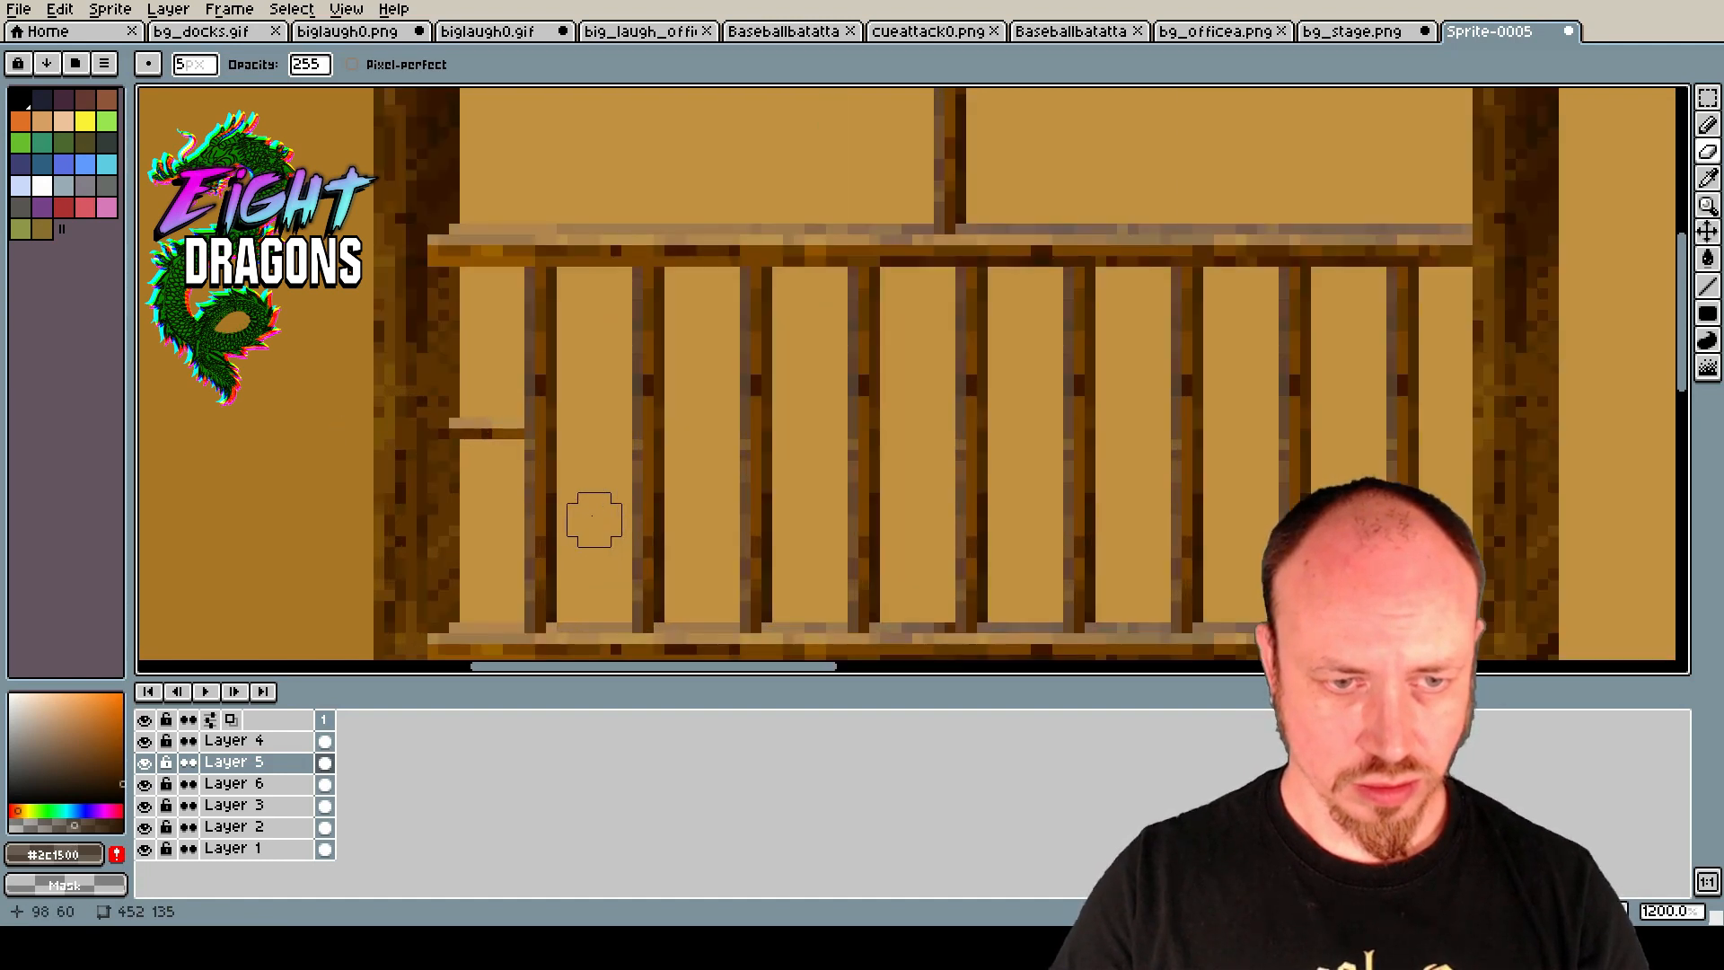
Copy the short crossbar in a 9 × 4 px selection and place three copies, making four crossbars between the left post and first divider.
click(1707, 124)
alt+click(489, 431)
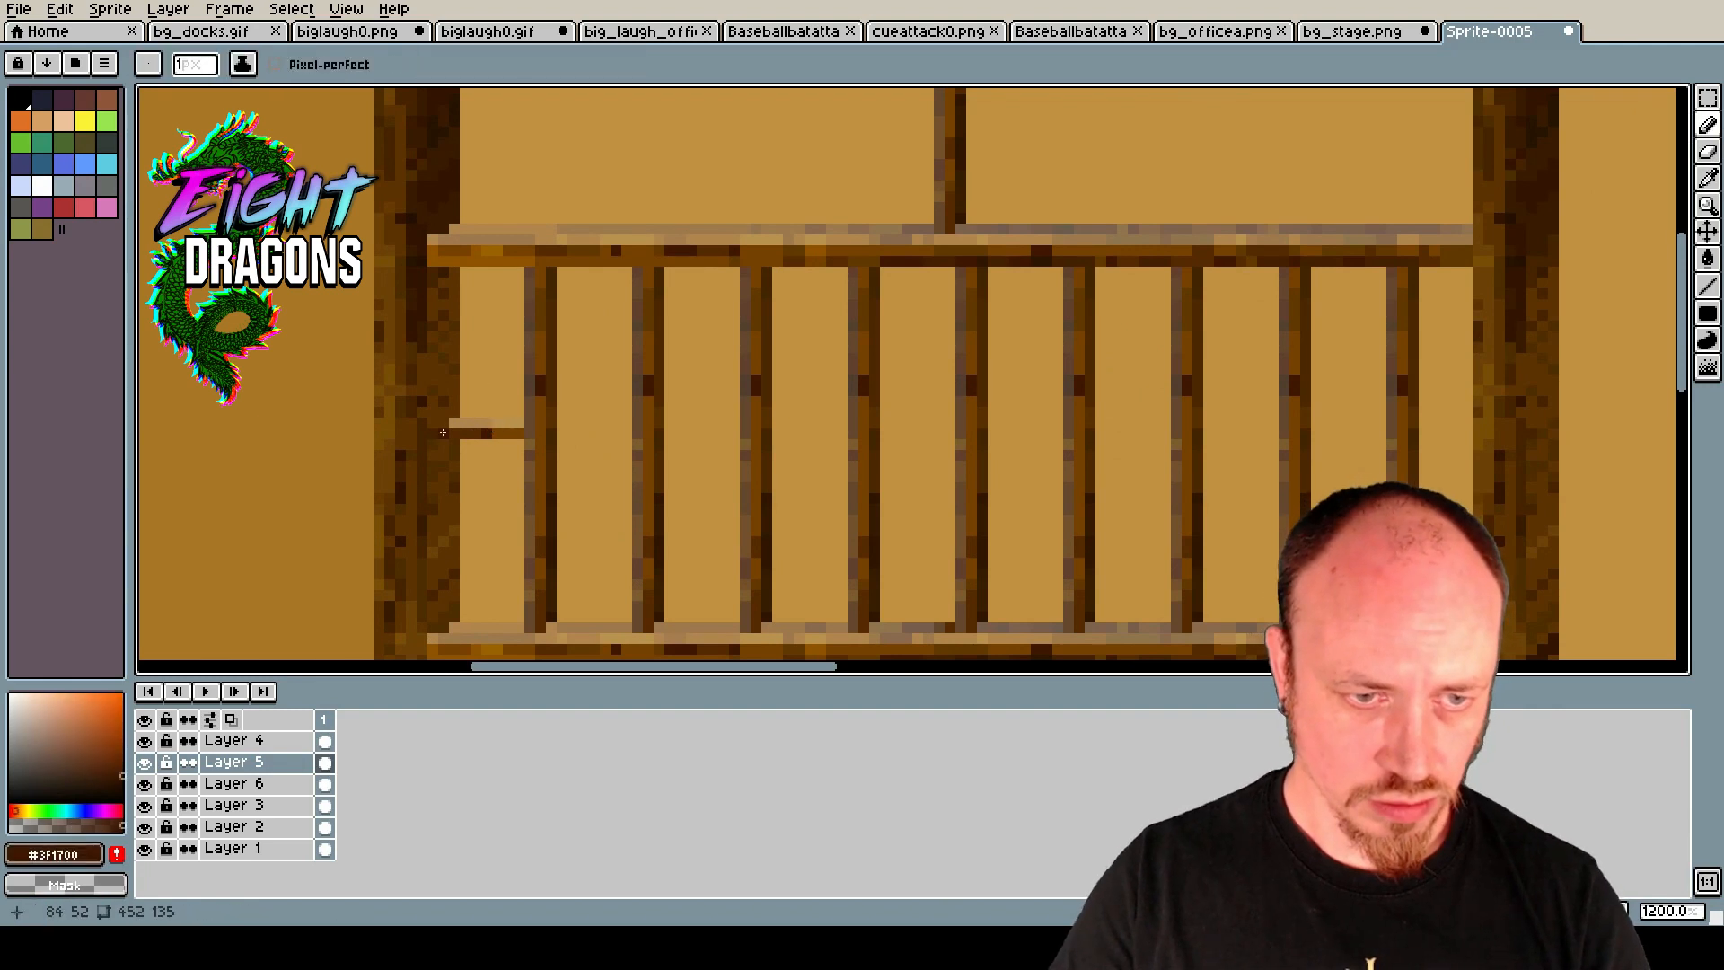
click(1707, 97)
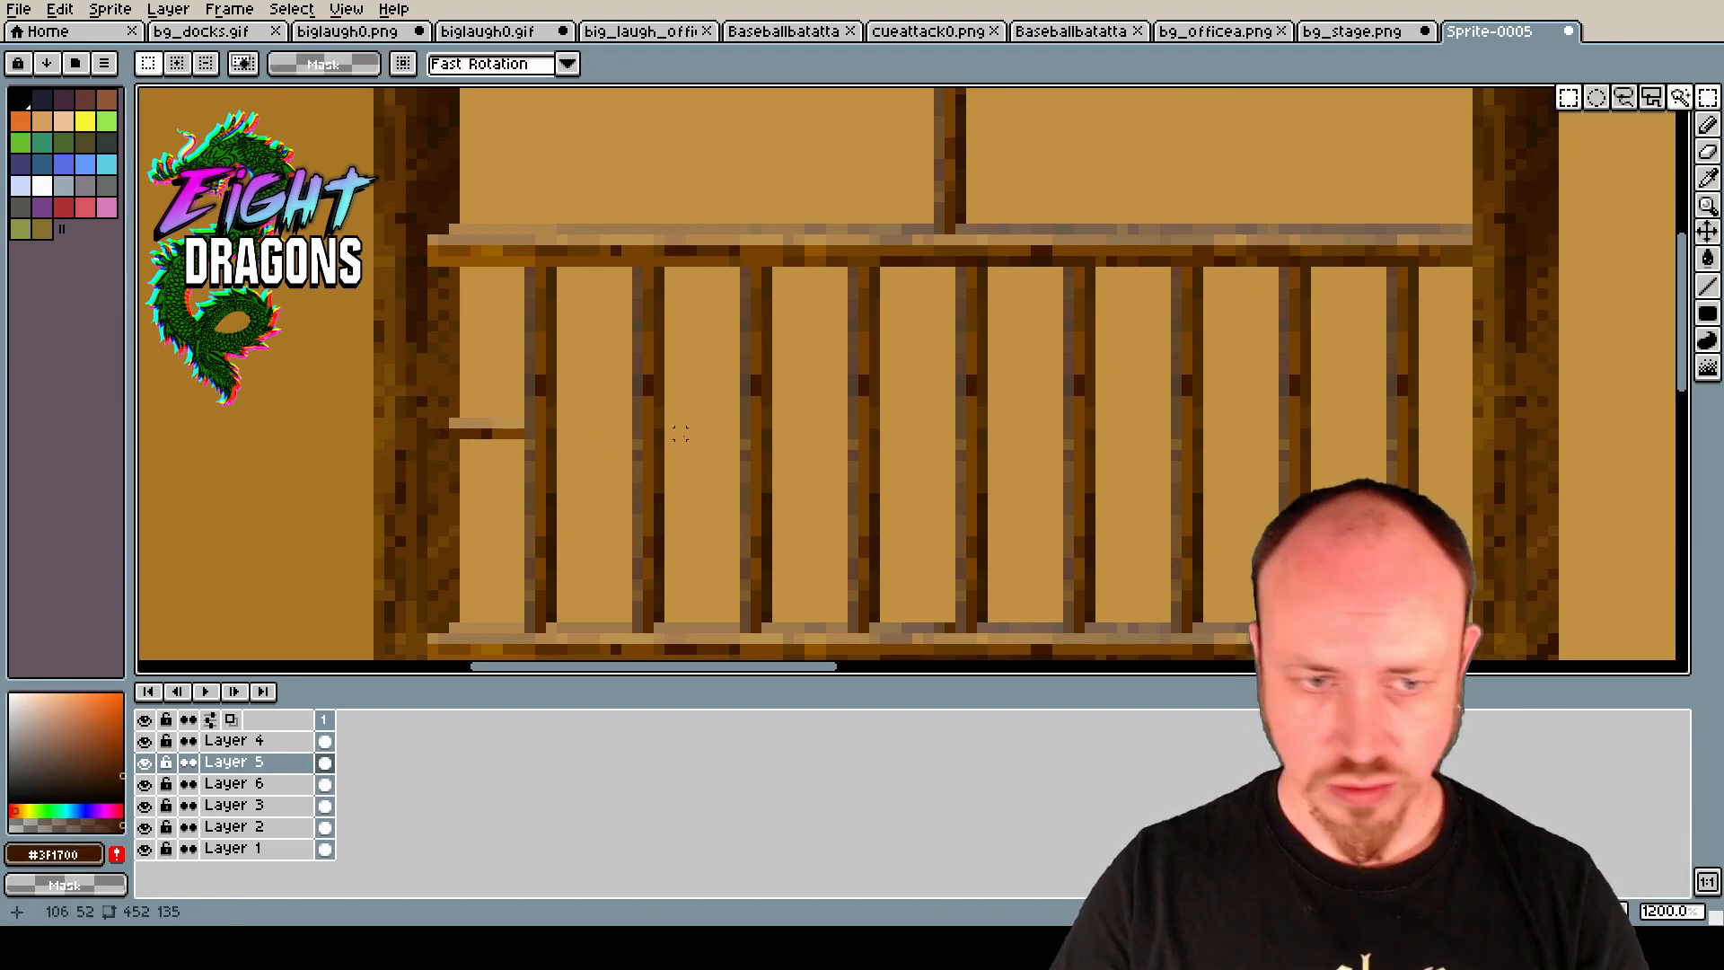
drag(429, 409, 495, 352)
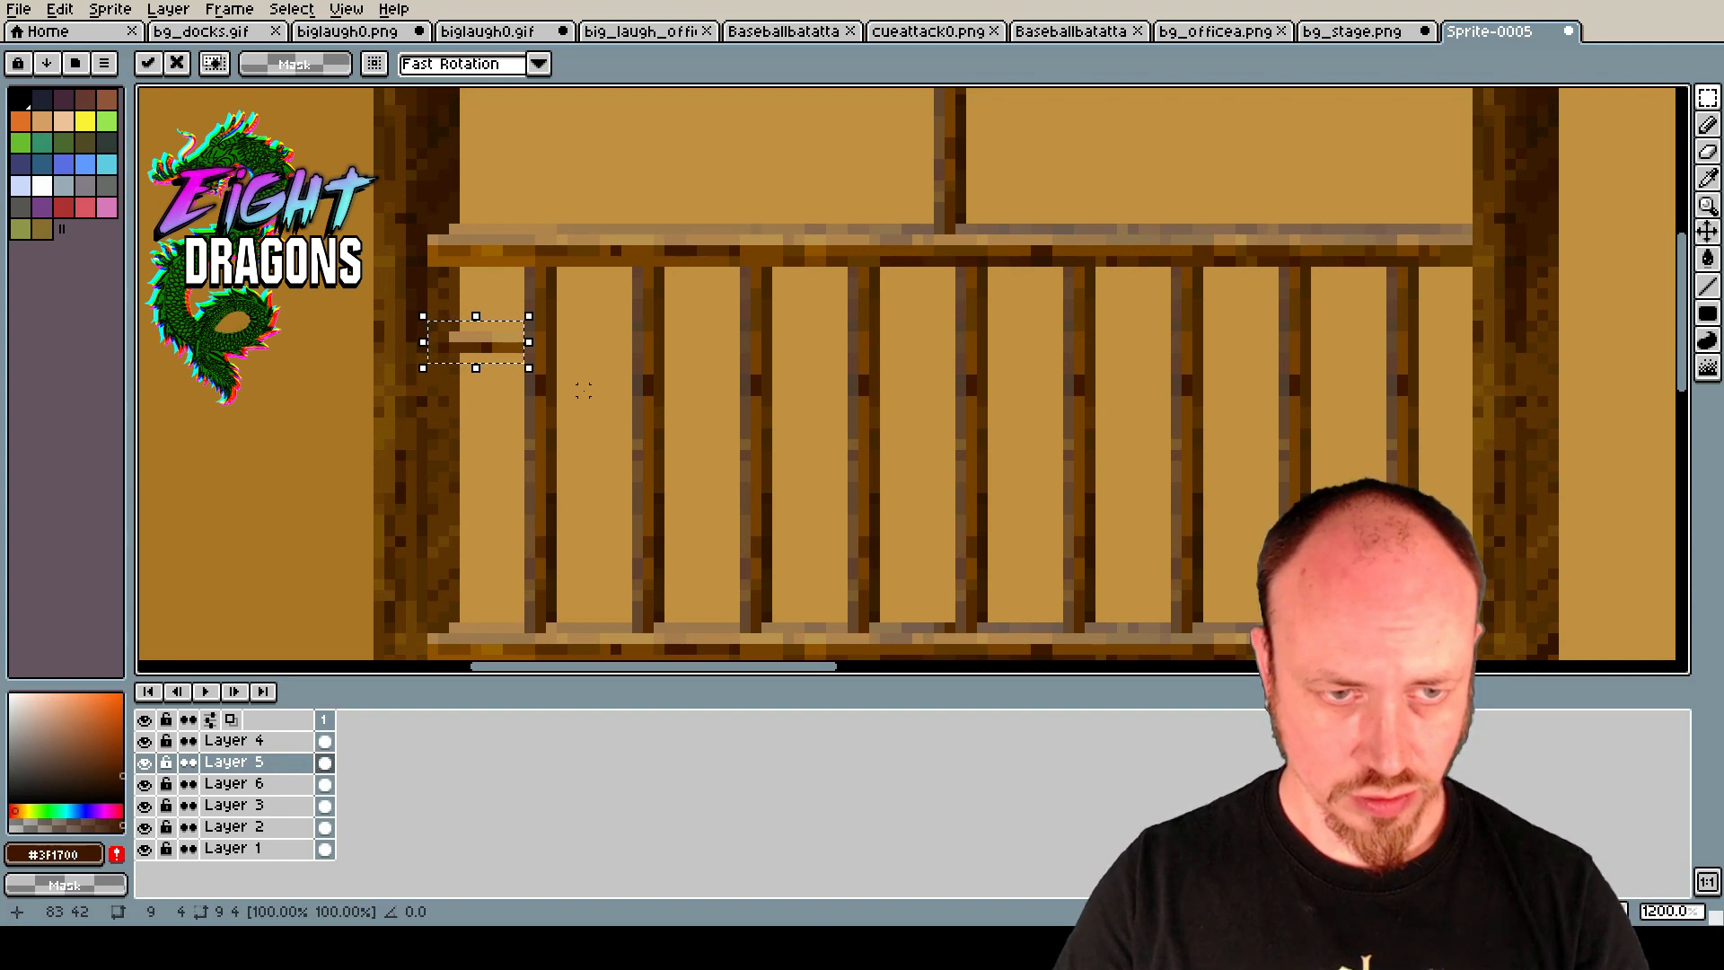
drag(466, 342, 474, 426)
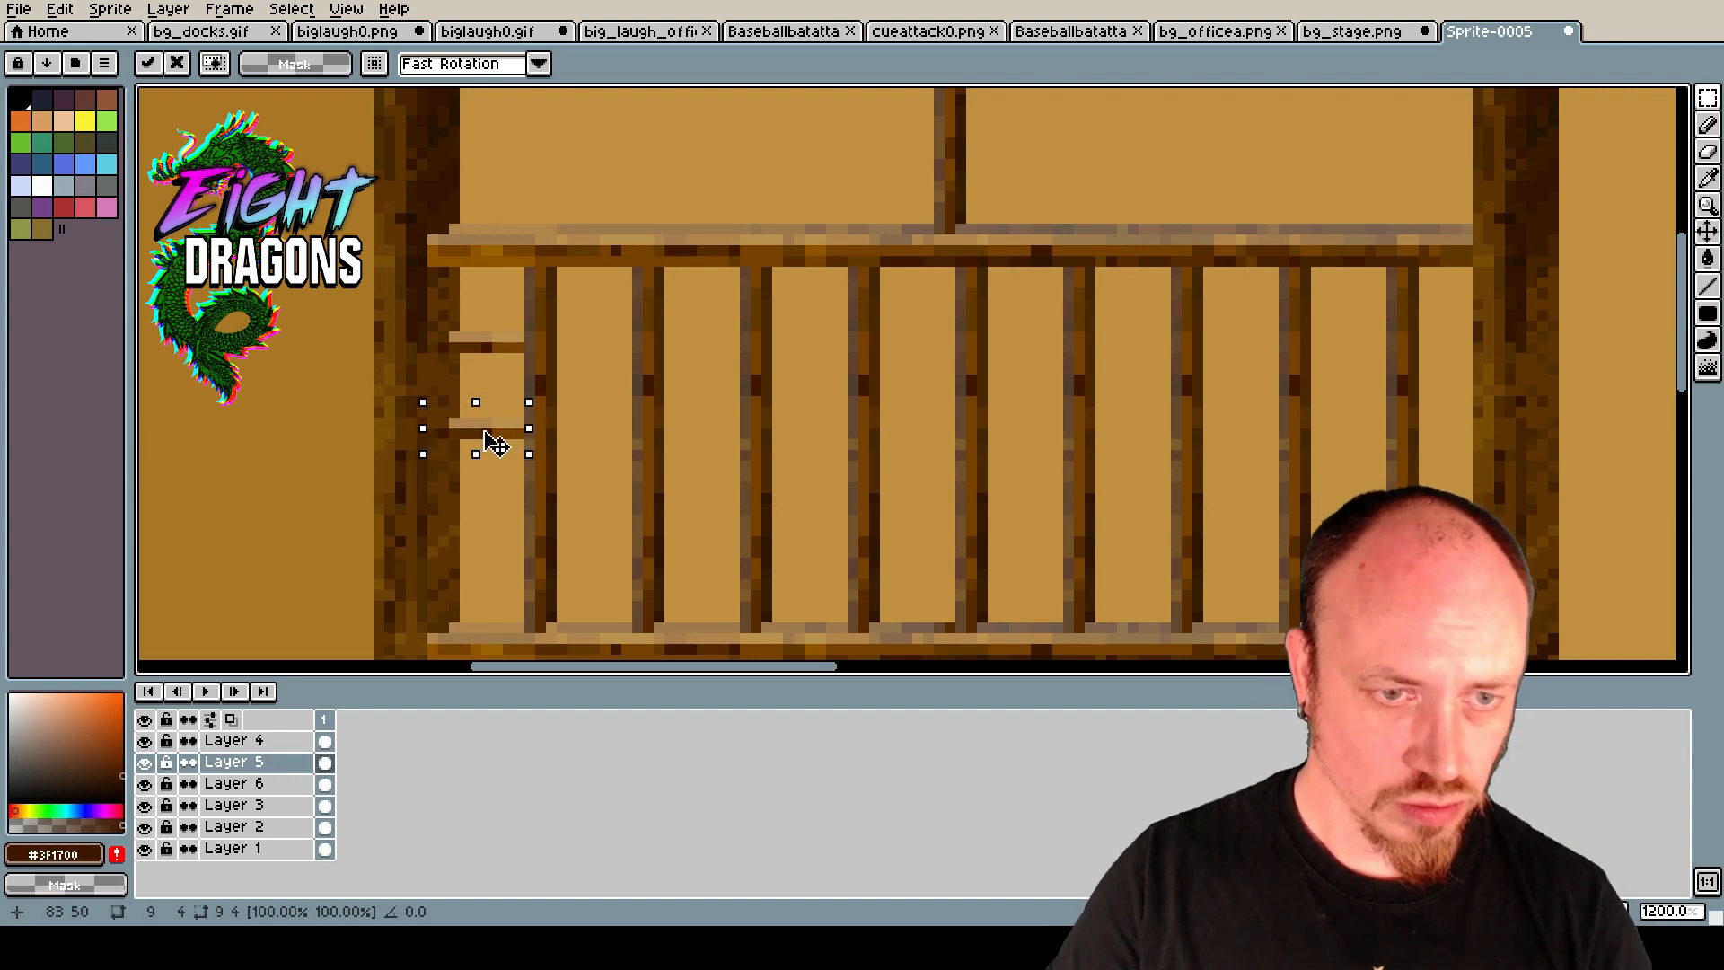
drag(476, 417, 473, 512)
key(ctrl+v)
drag(490, 372, 505, 609)
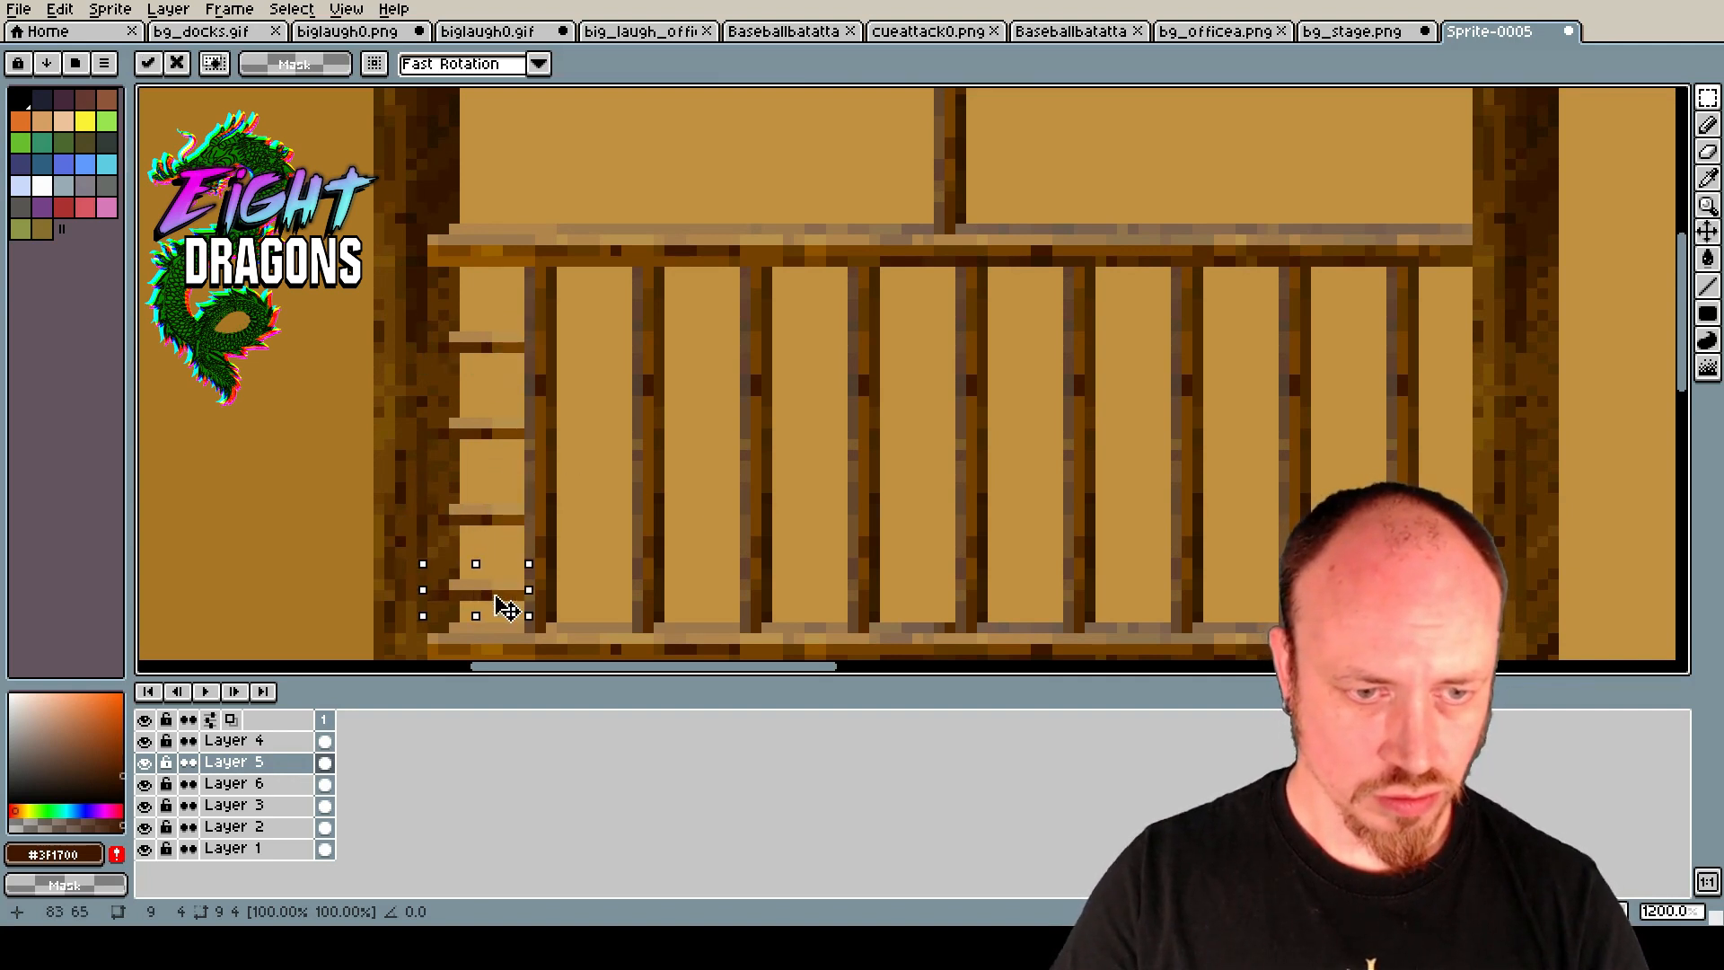
Shift the crossbars between the left post and first divider vertically until all four are evenly spaced.
drag(422, 391, 519, 456)
mouse_move(401, 316)
mouse_down()
mouse_move(508, 446)
mouse_move(552, 466)
mouse_move(497, 418)
mouse_up()
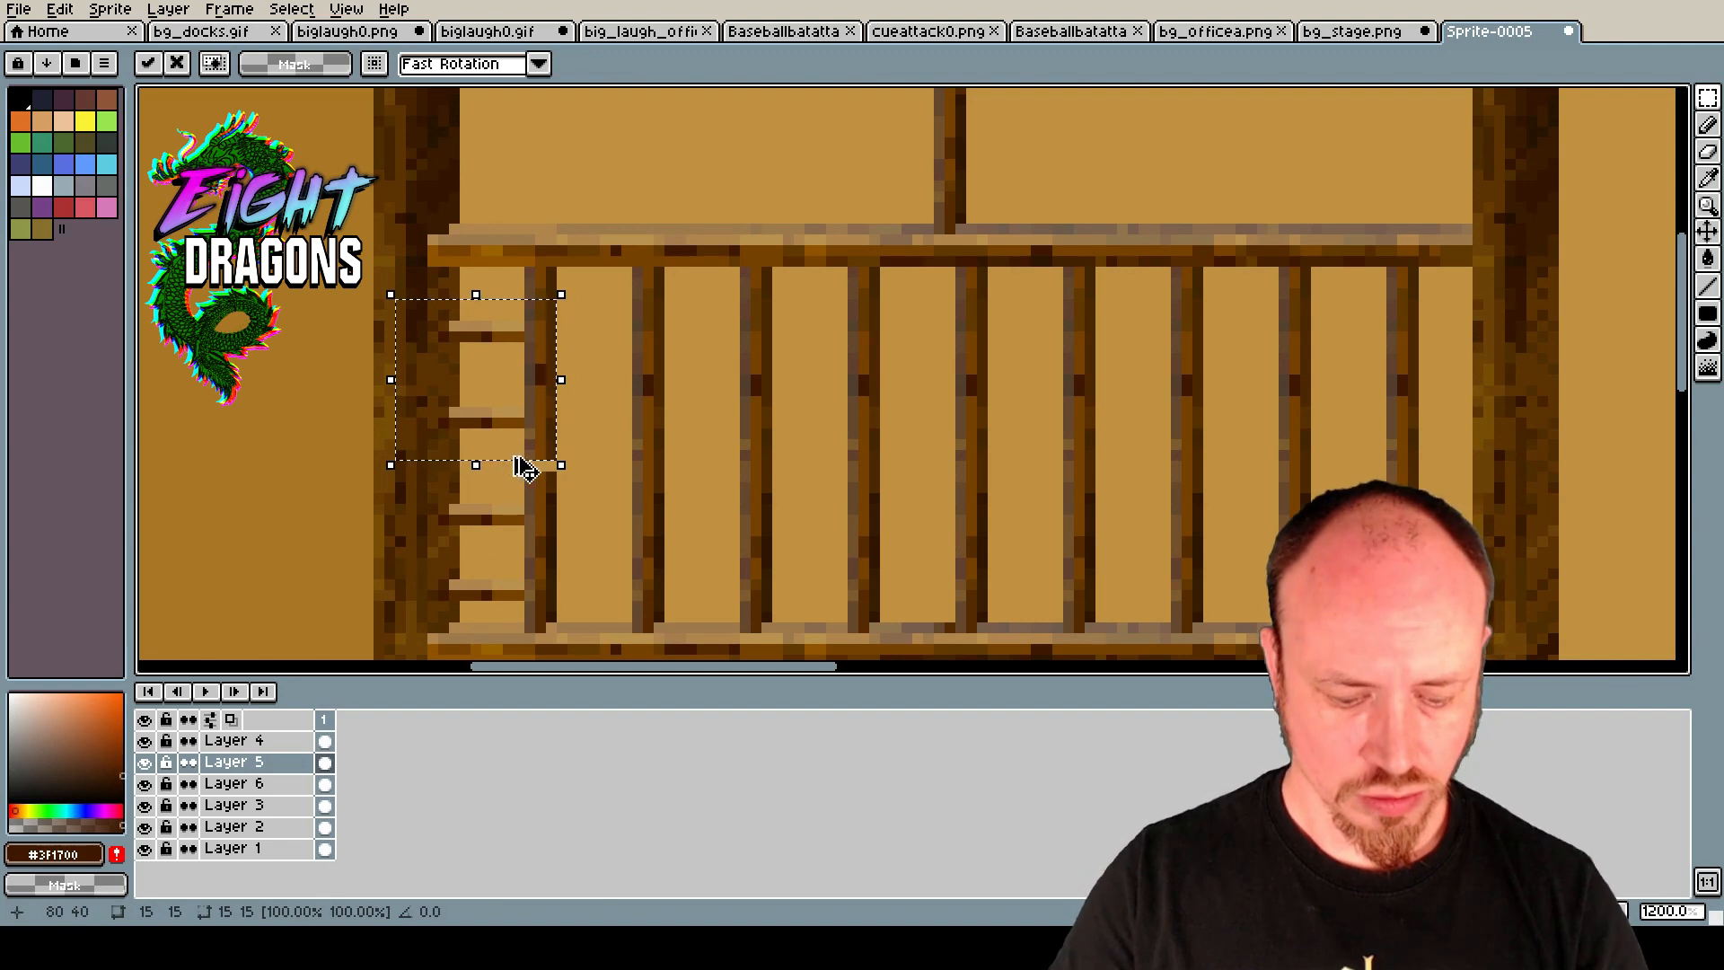
key(ctrl+z)
click(411, 305)
mouse_move(412, 304)
mouse_down()
mouse_move(519, 454)
mouse_move(505, 428)
mouse_move(497, 443)
mouse_move(519, 444)
mouse_move(504, 417)
mouse_up()
click(395, 404)
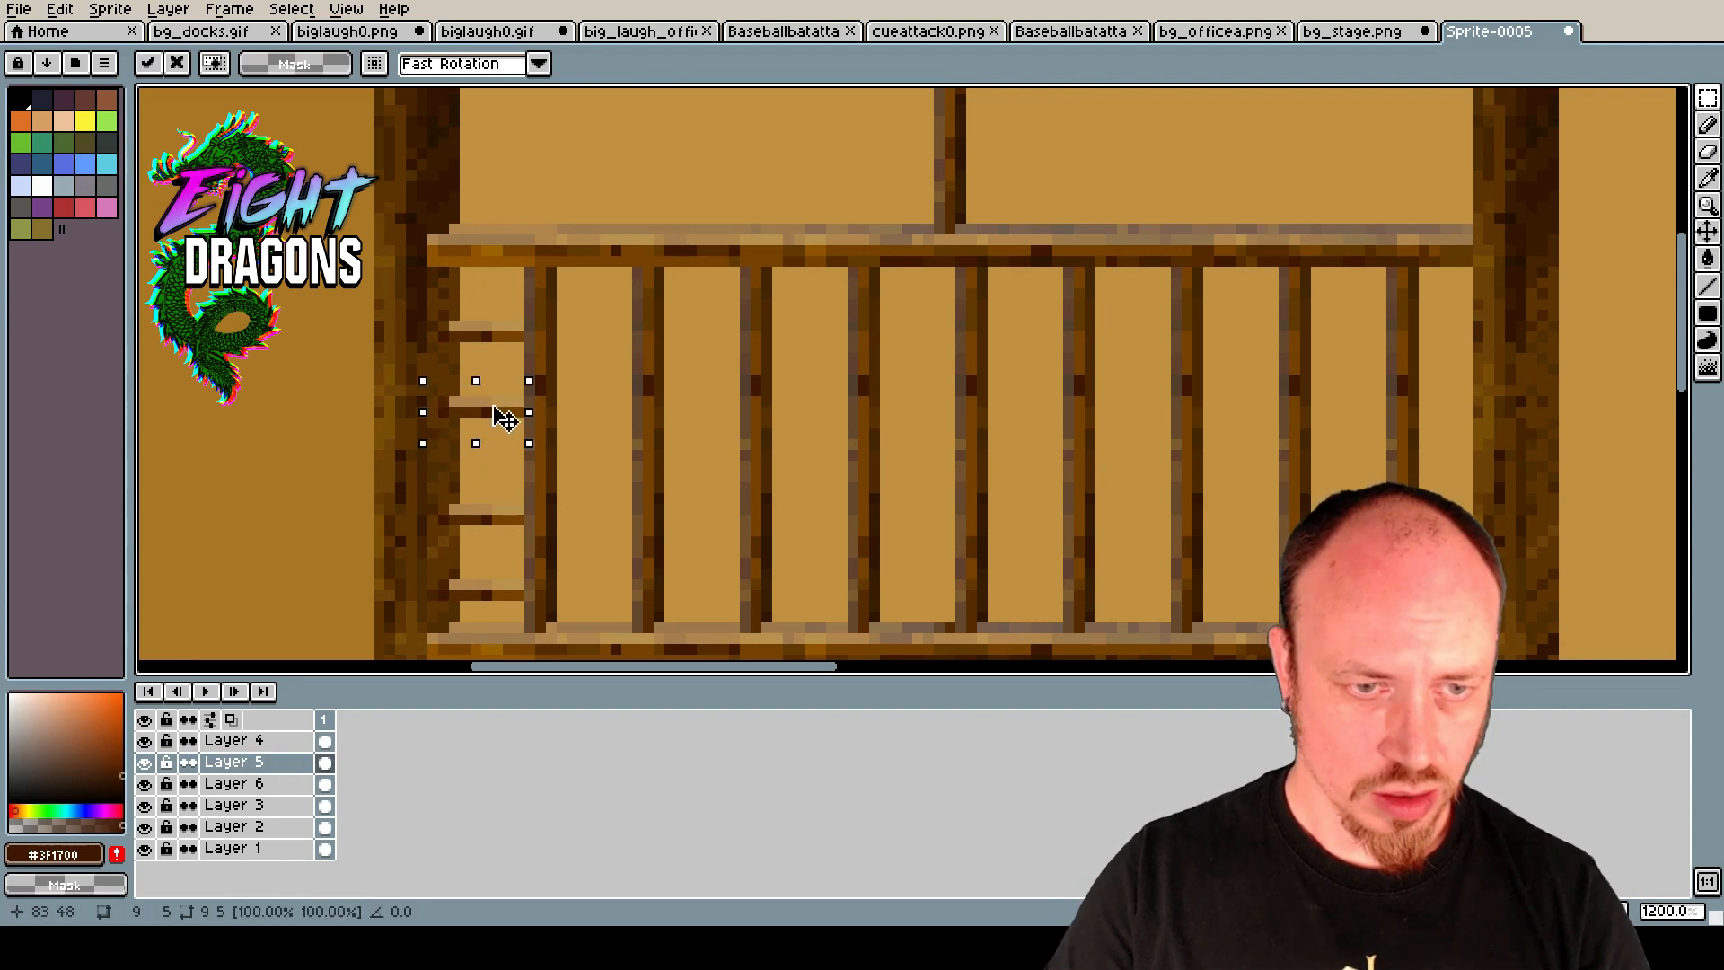
key(Return)
drag(419, 485, 512, 555)
key(Return)
Copy the column of four crossbars in an 11 × 27 px selection and place the copy between the first and second dividers.
scroll(593, 483, down, 3)
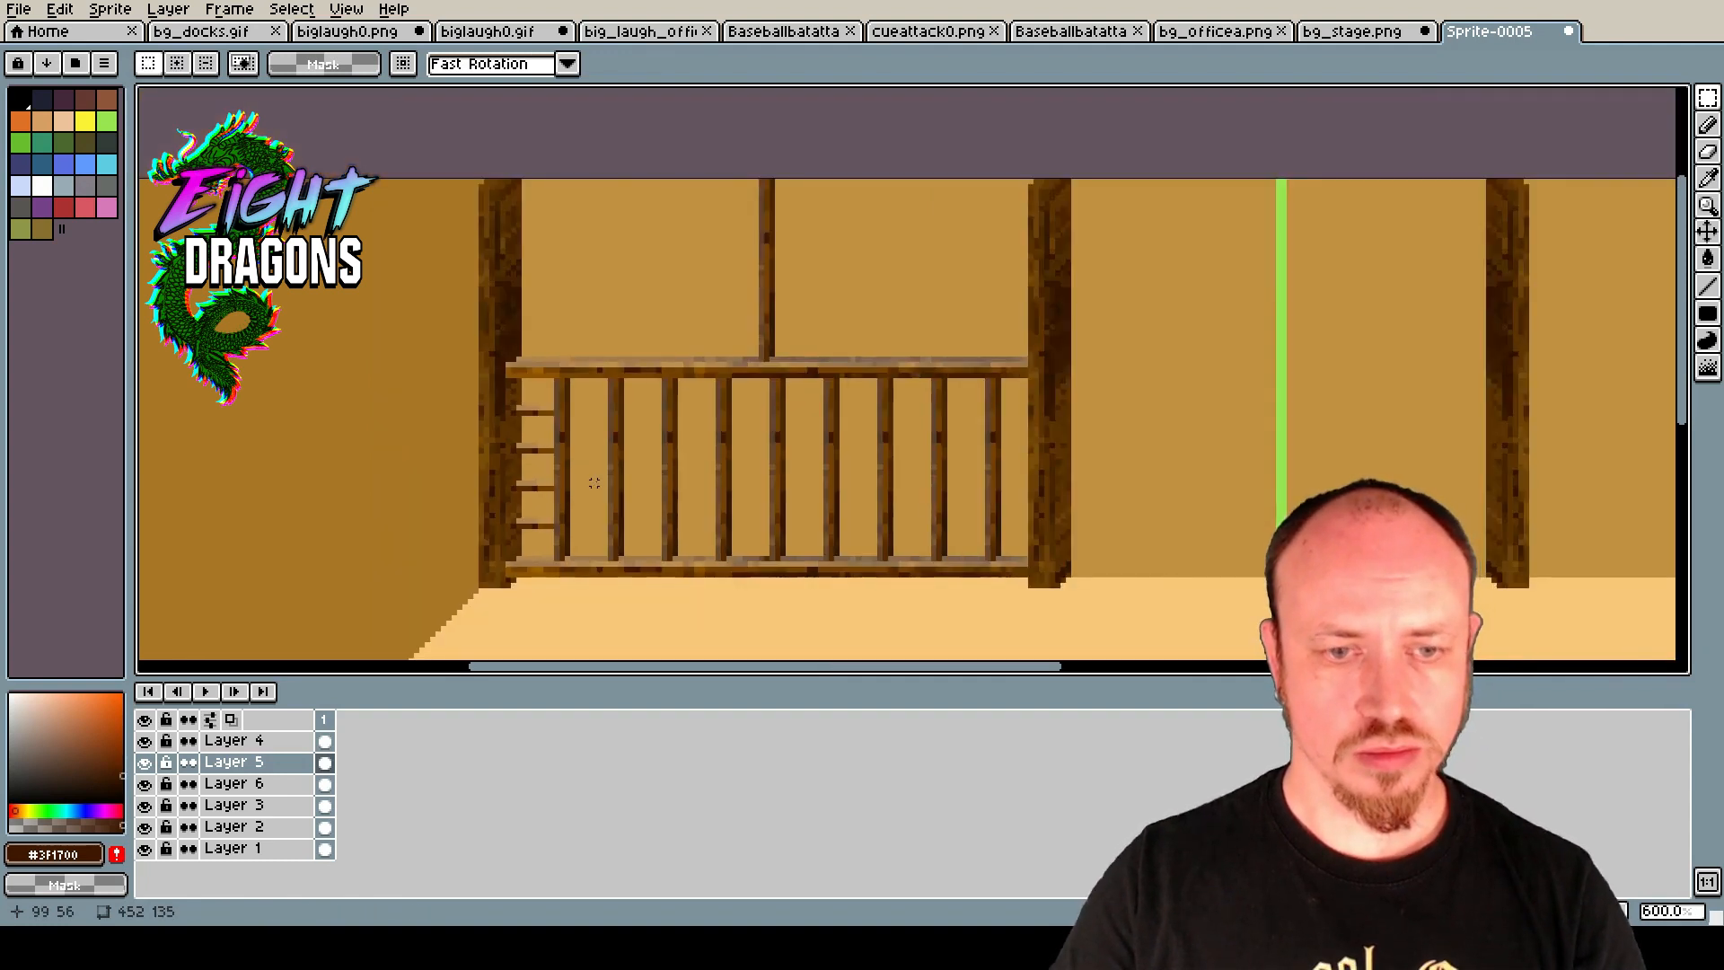
scroll(549, 477, up, 3)
drag(439, 309, 563, 604)
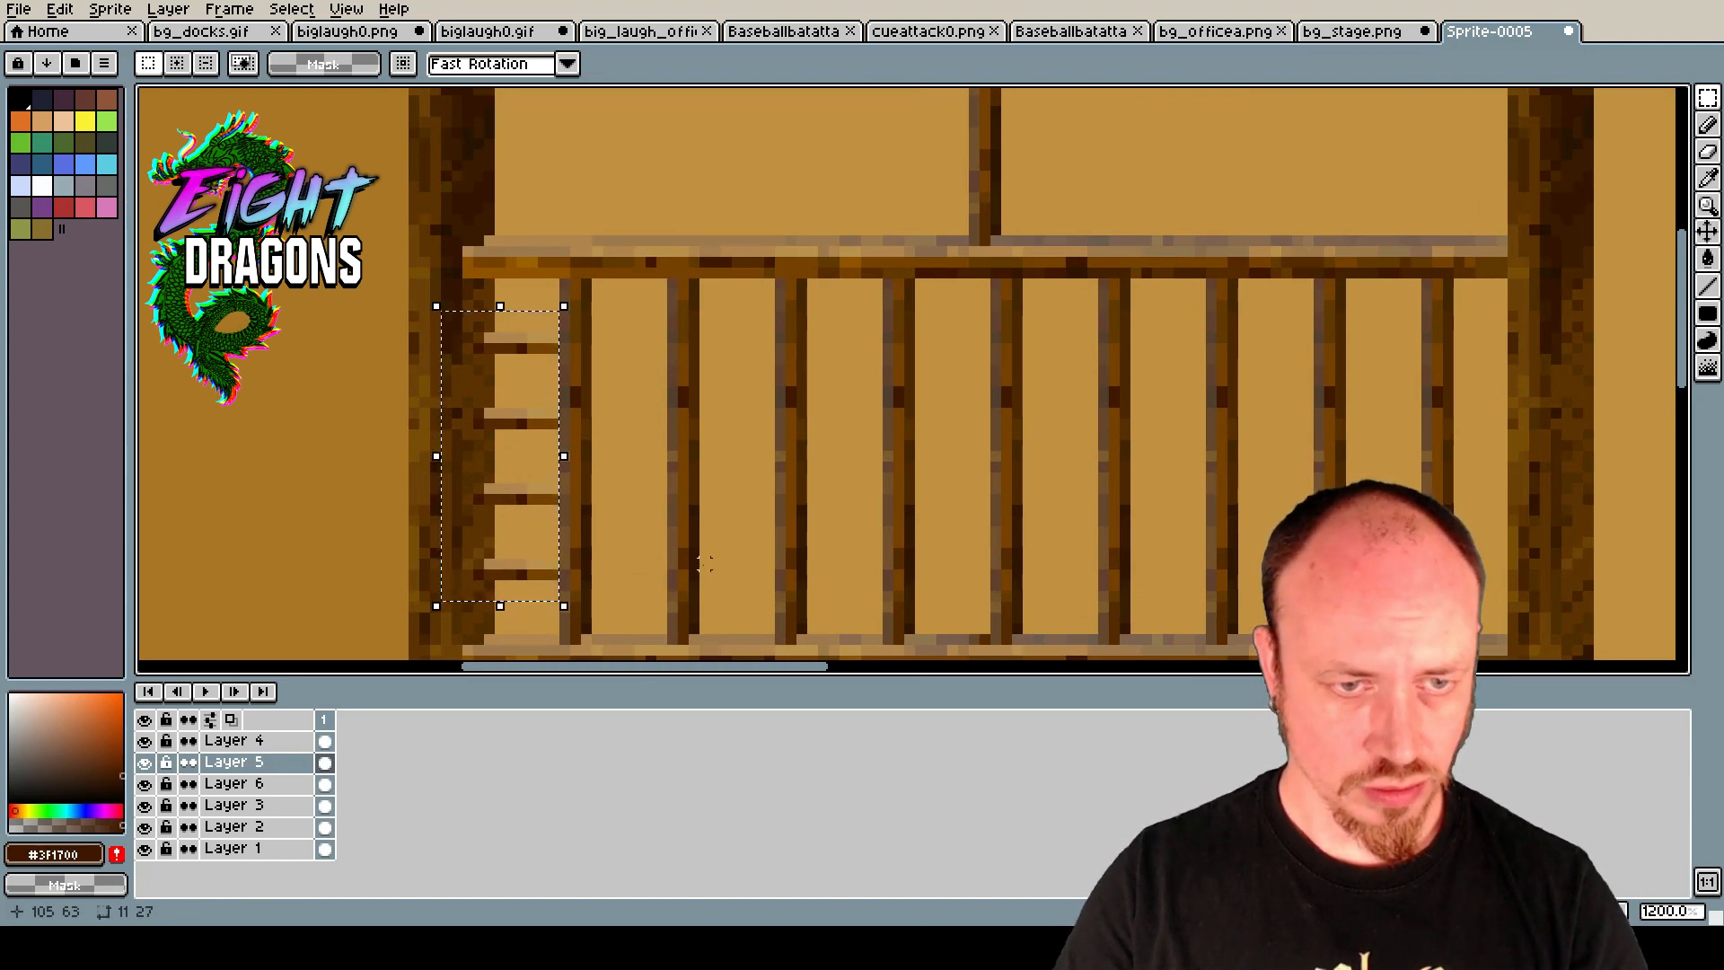
key(ctrl+v)
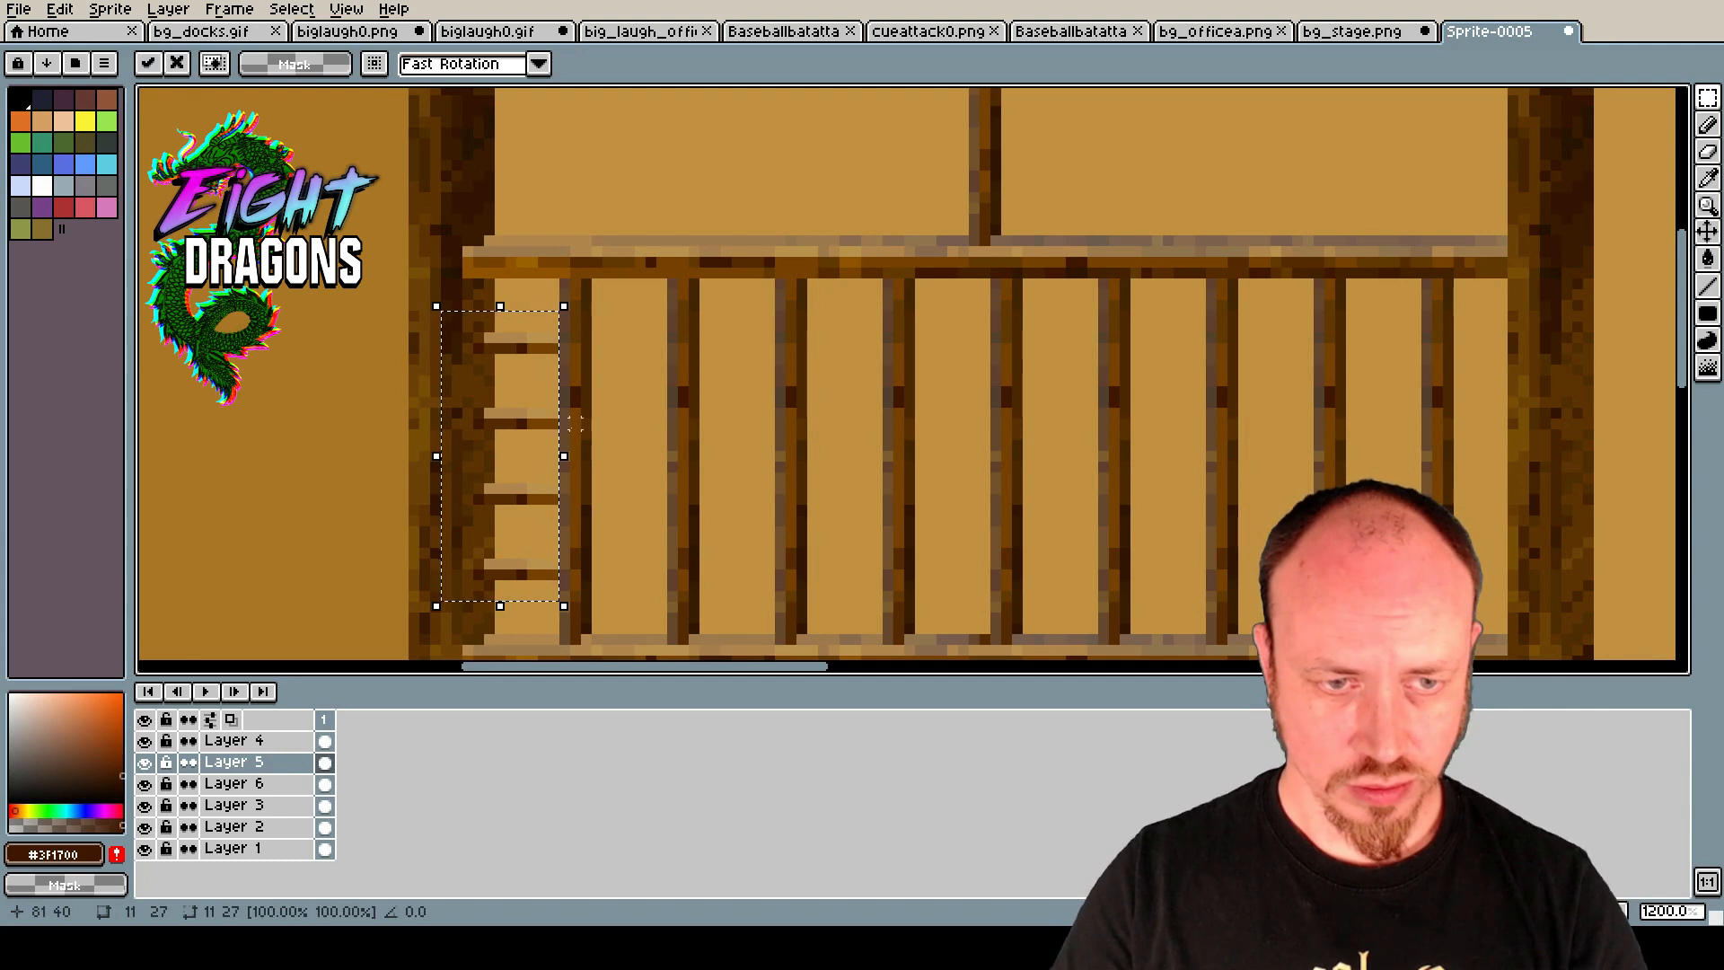
drag(520, 431, 627, 421)
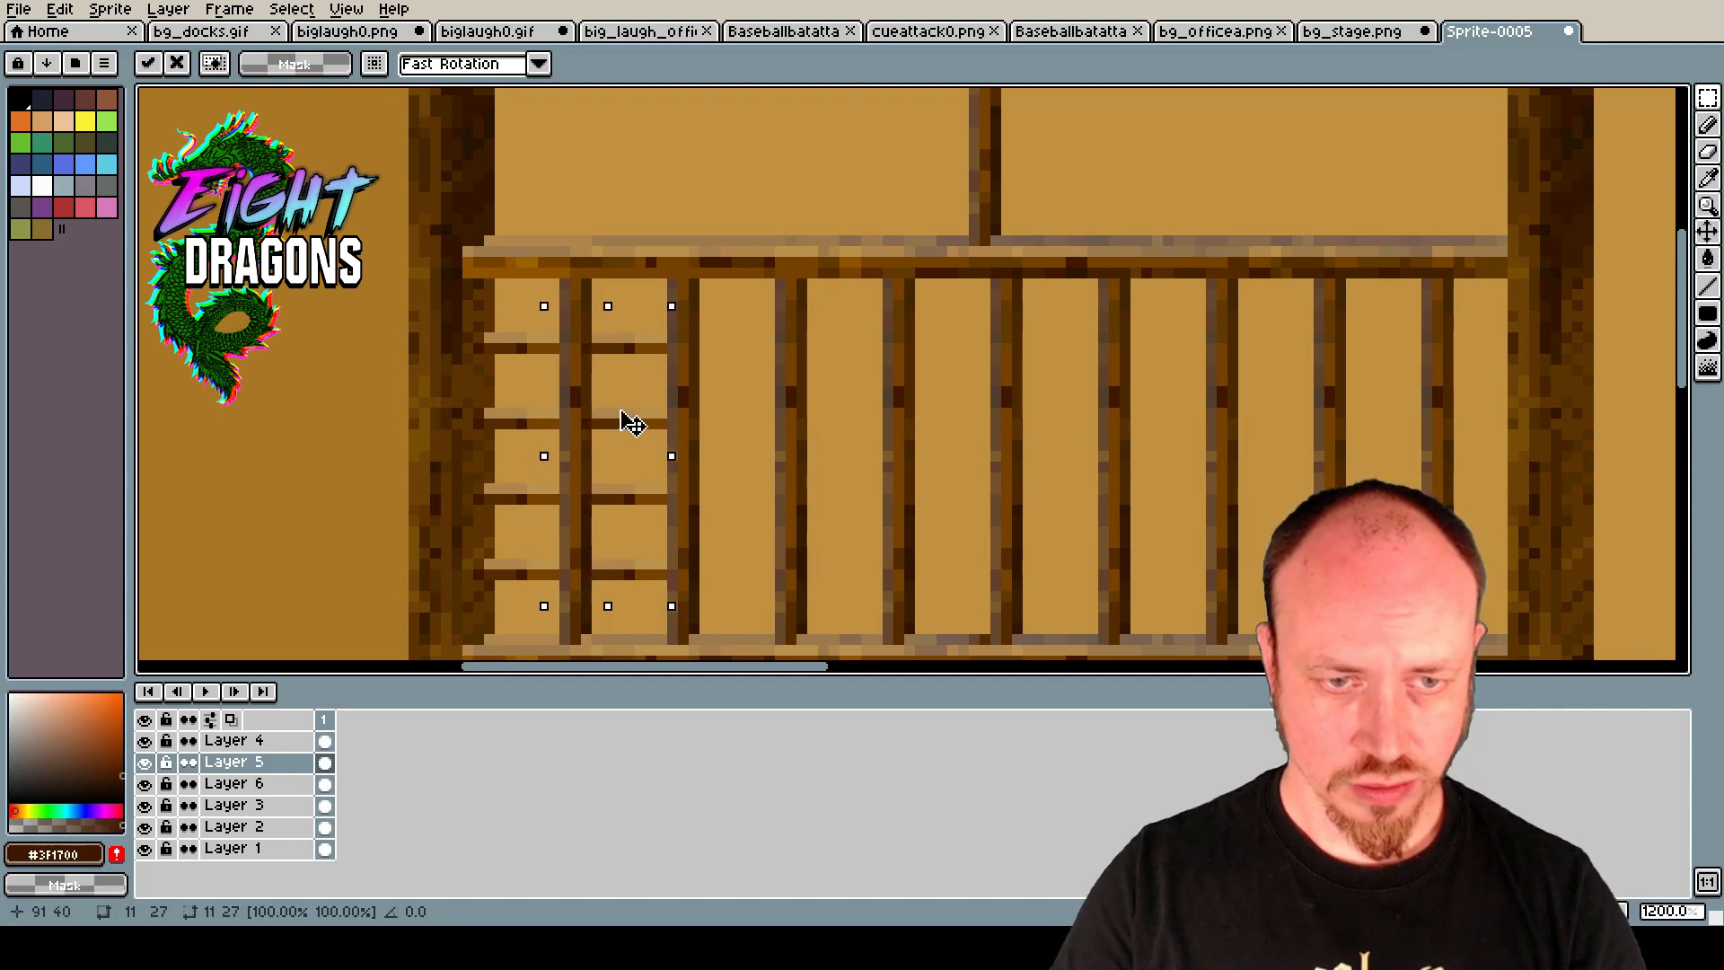
key(Return)
Place copies of the four-crossbar column in the eight remaining gaps, level with the first column, through to the right post.
drag(539, 429, 751, 430)
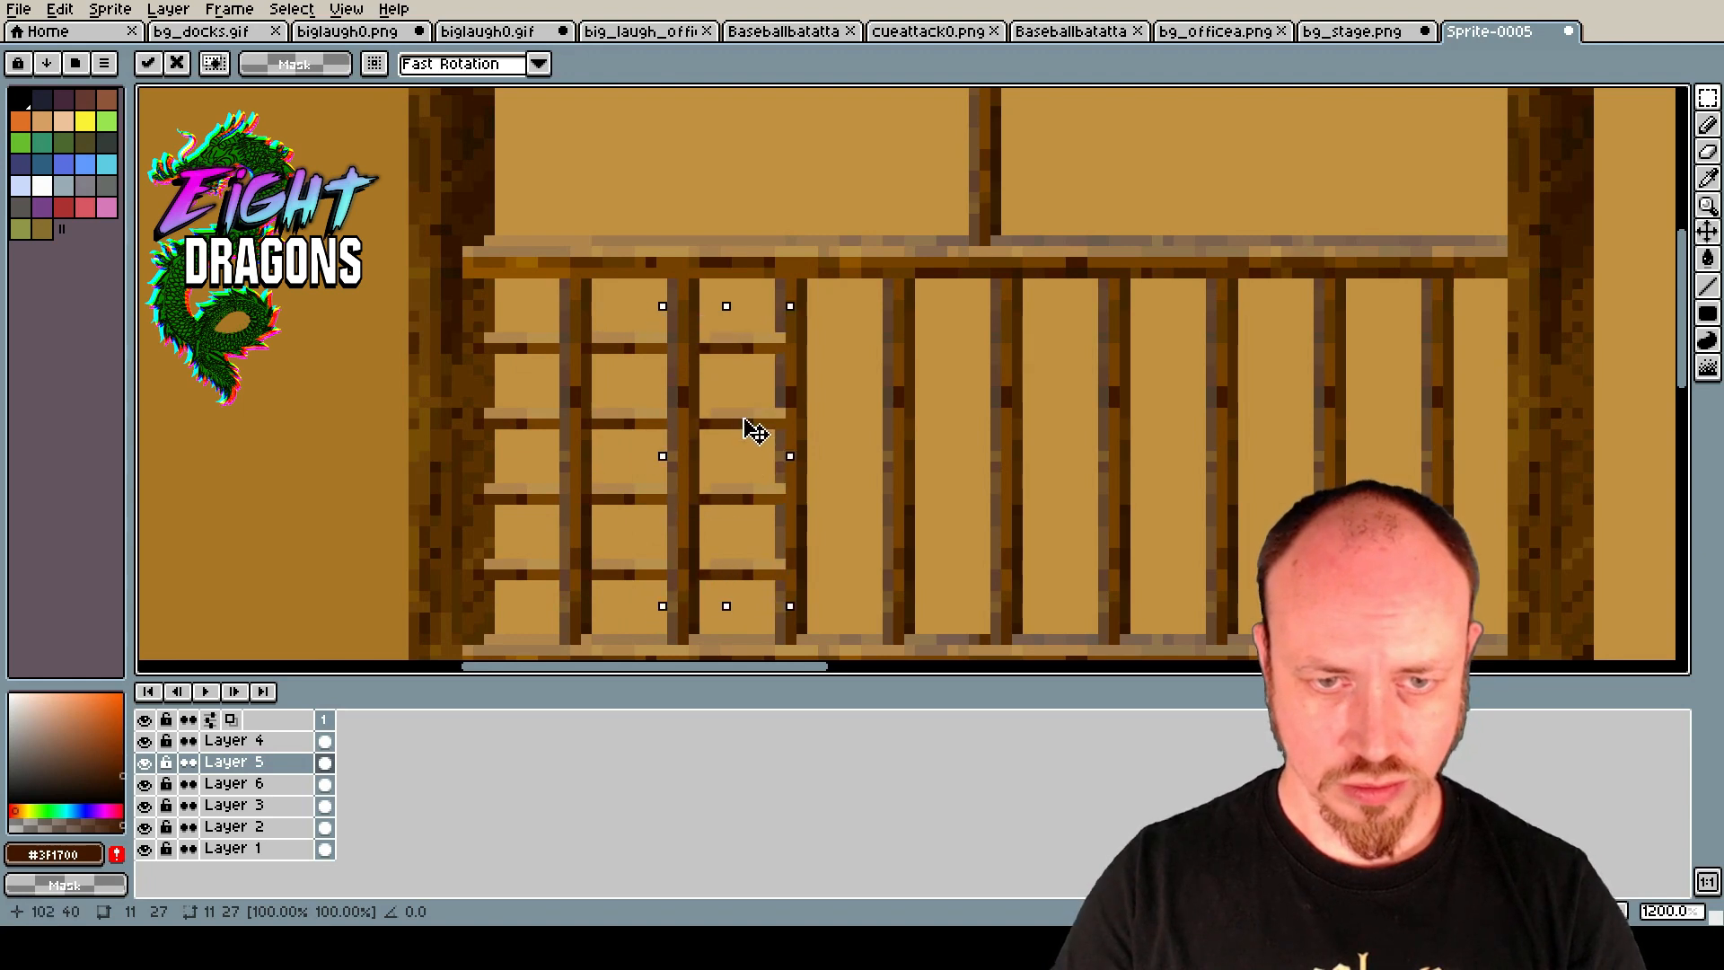
key(Escape)
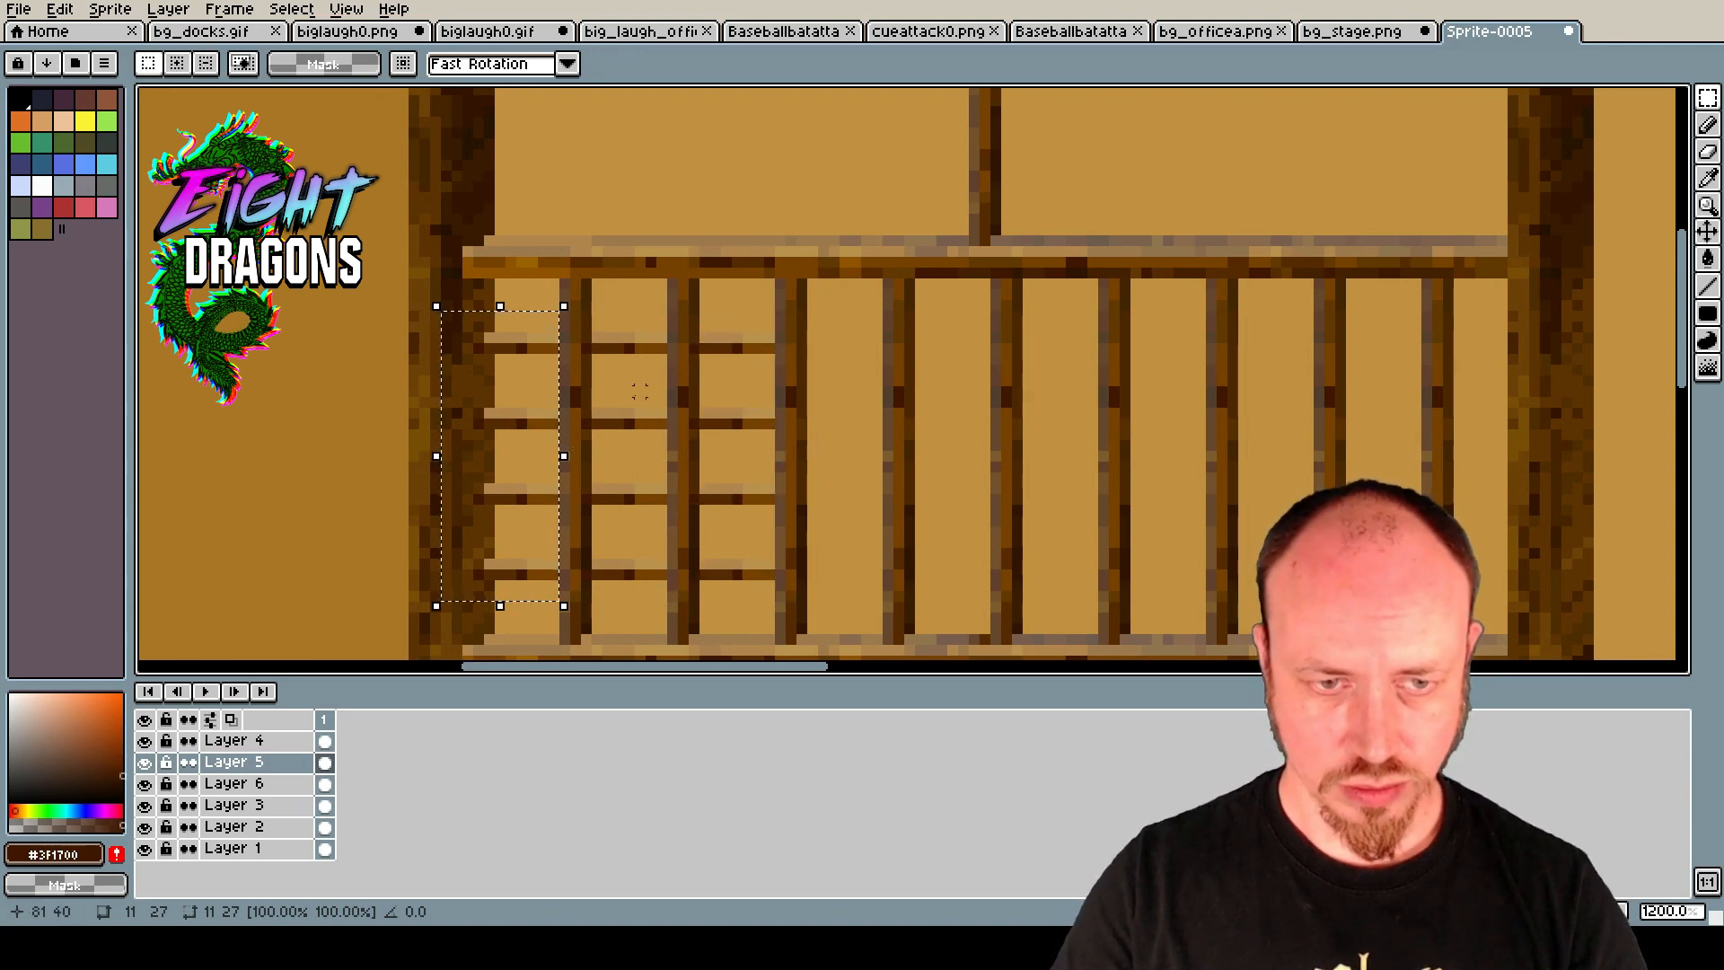
drag(525, 359, 847, 359)
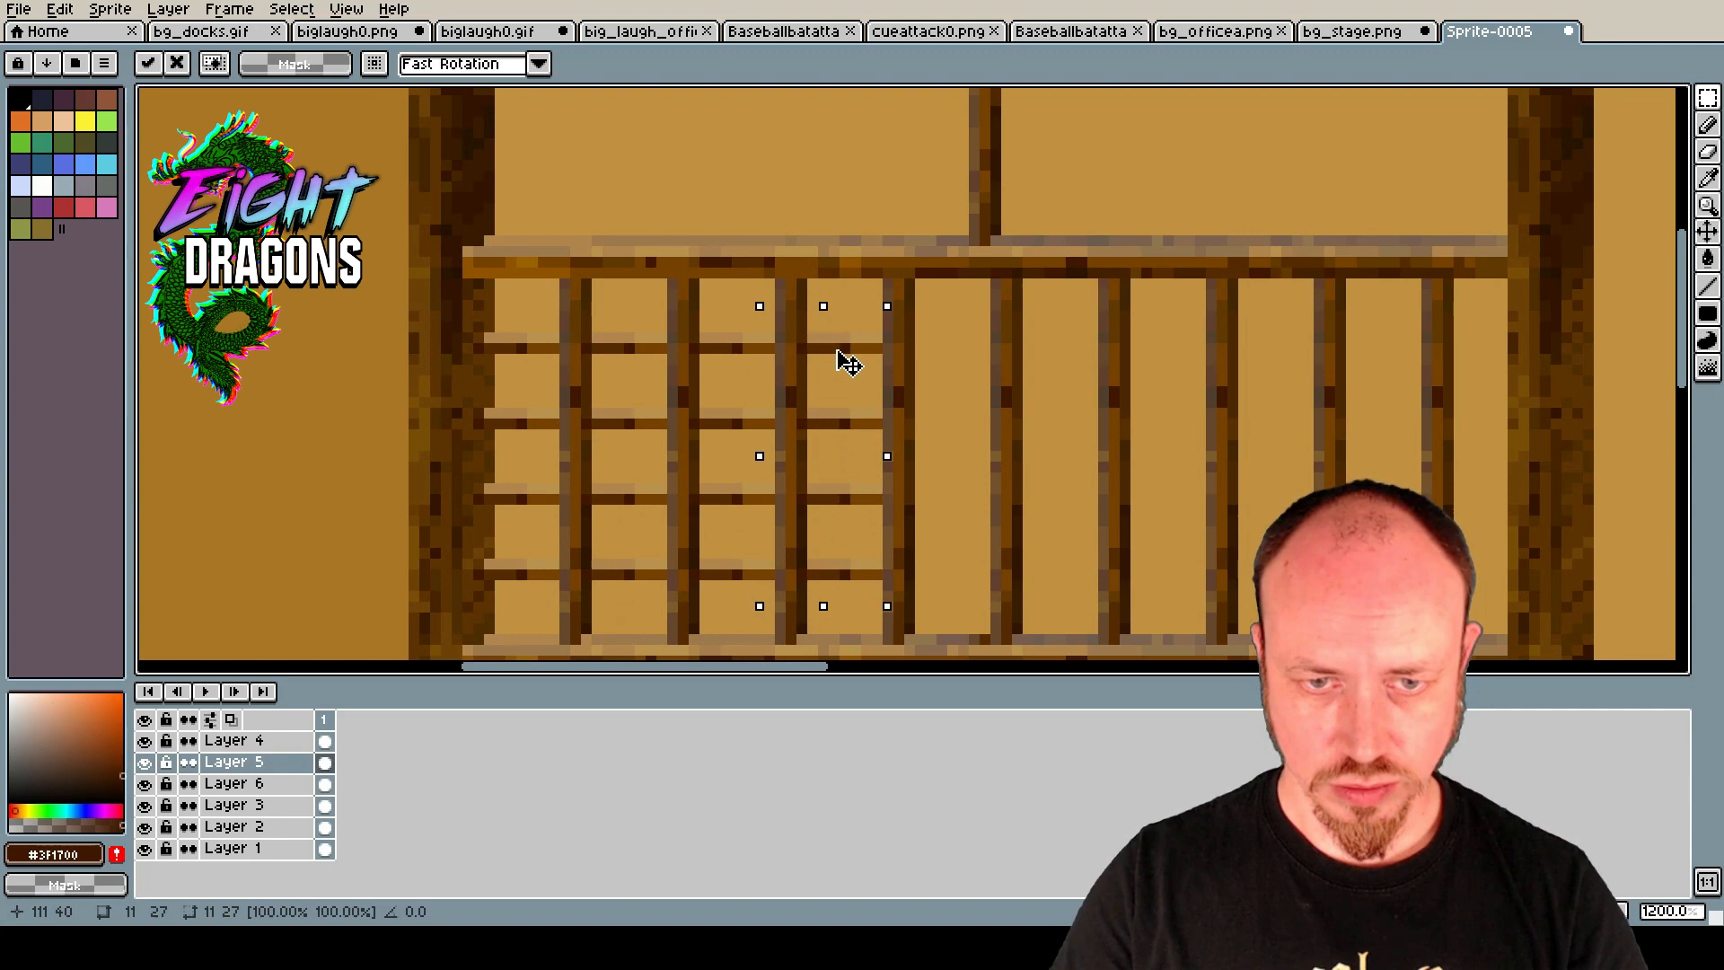
key(Escape)
drag(531, 357, 966, 353)
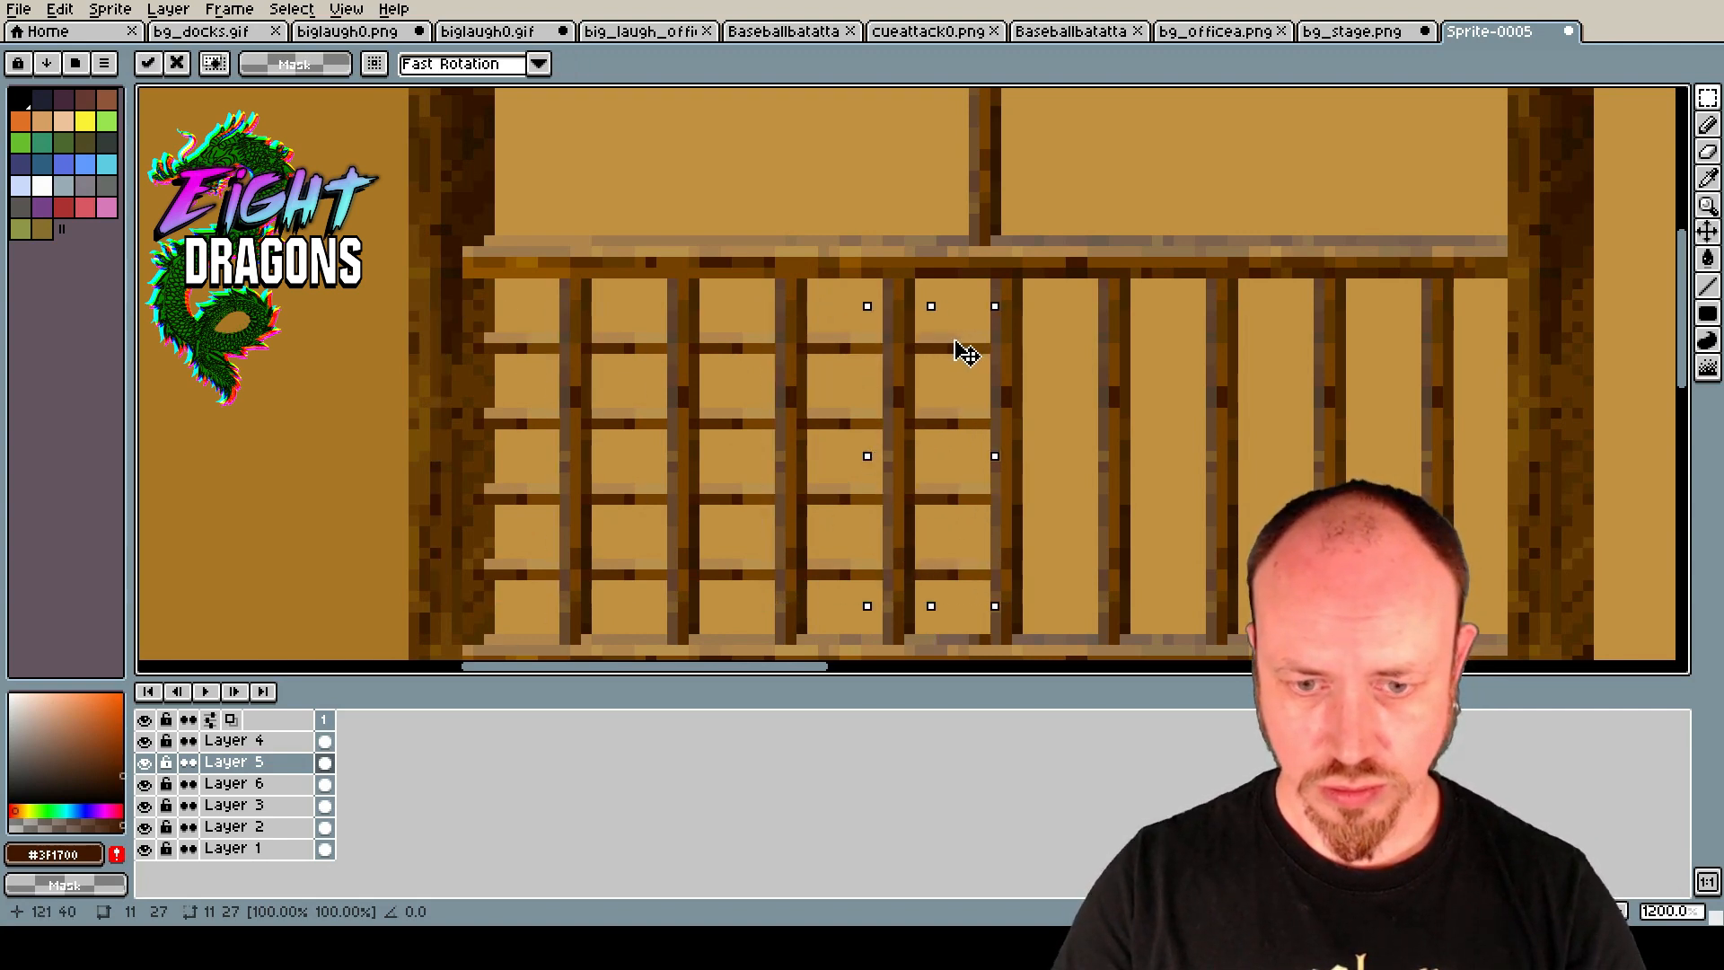
key(Escape)
drag(531, 359, 1070, 359)
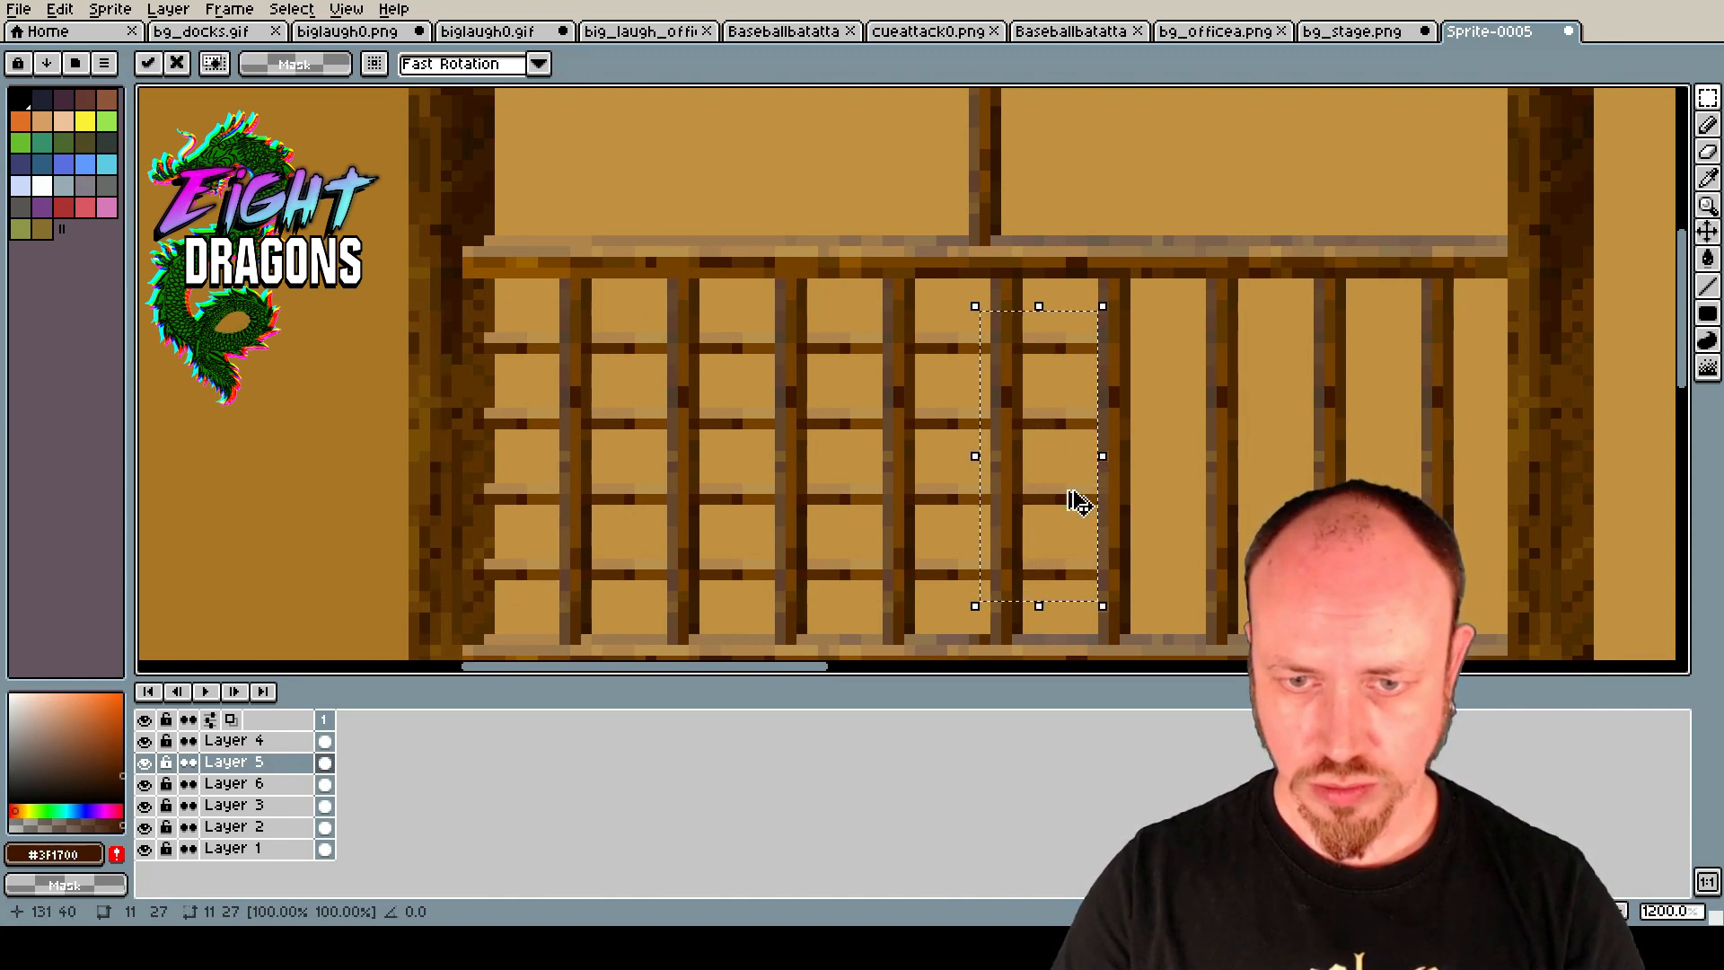
key(Escape)
drag(523, 347, 1181, 349)
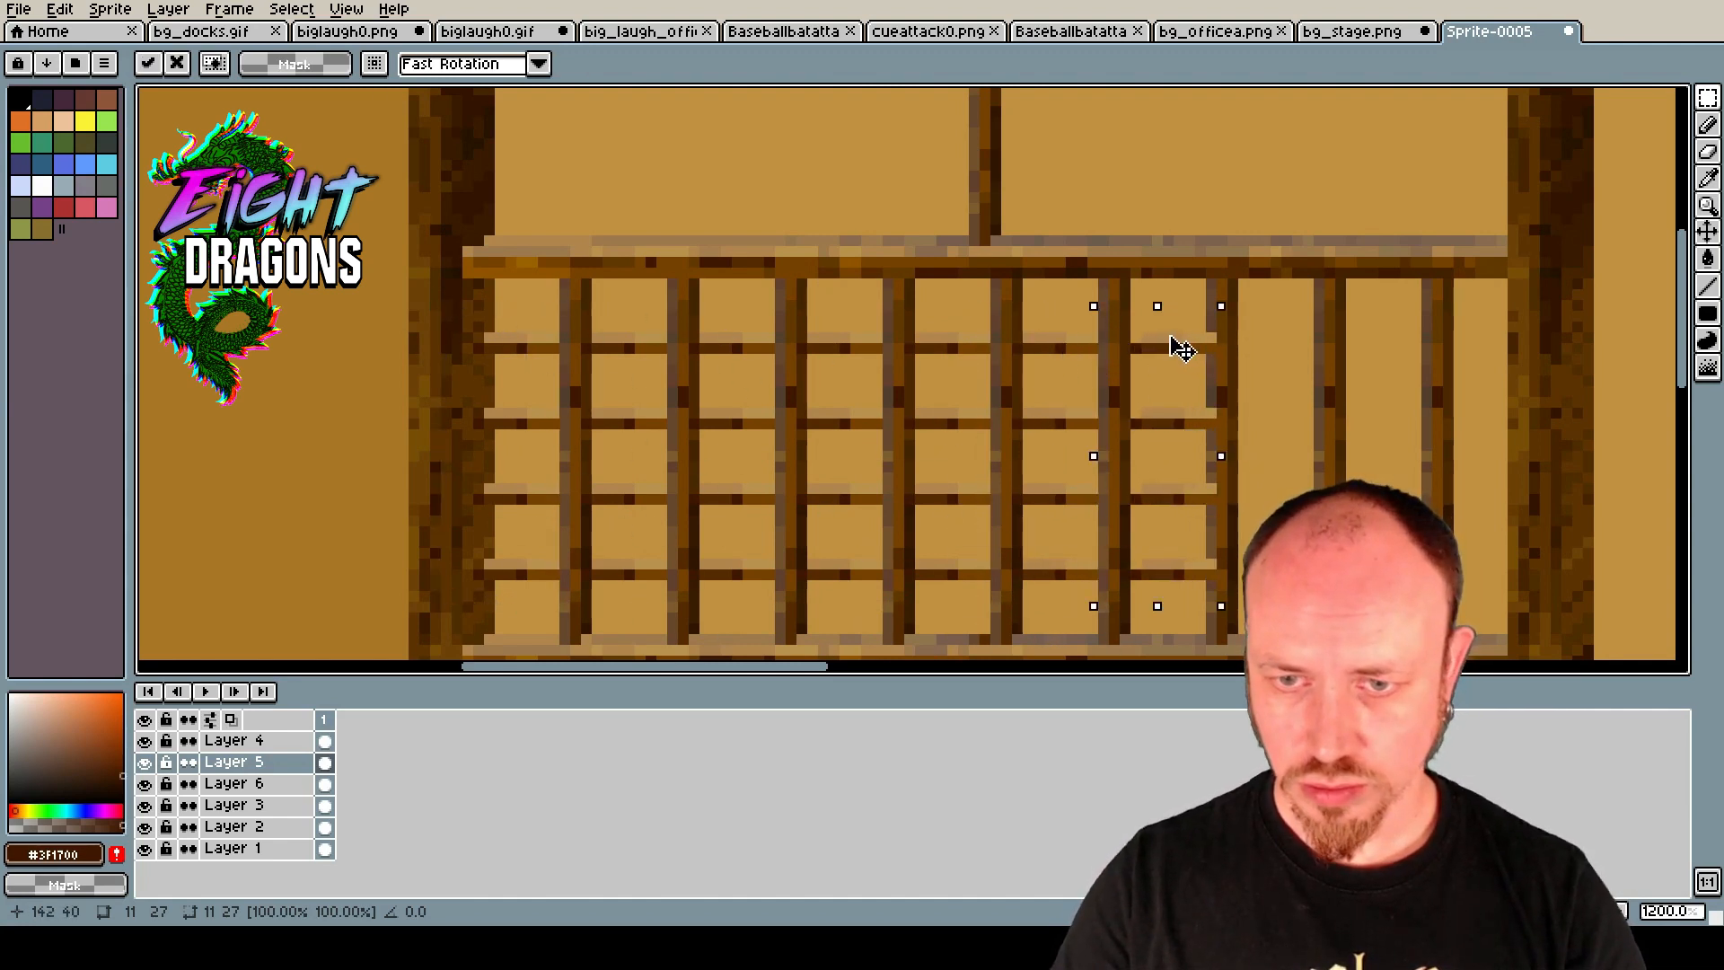
key(Escape)
drag(535, 354, 1266, 355)
key(Escape)
drag(550, 358, 1412, 363)
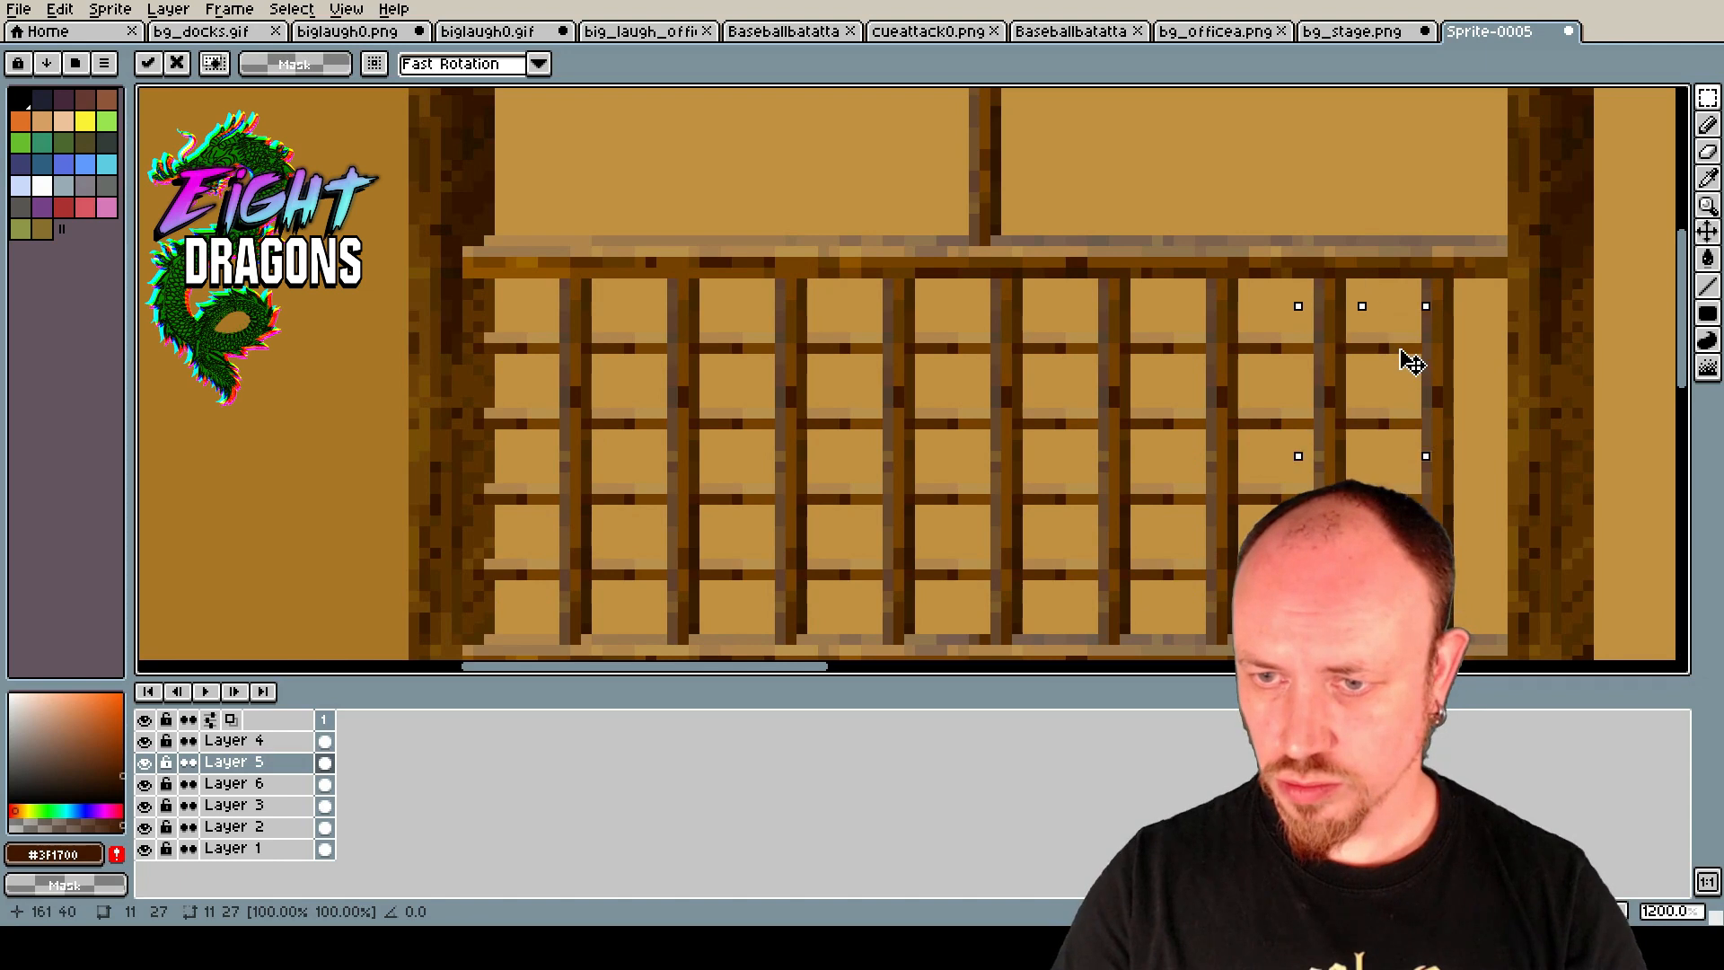
key(Escape)
drag(562, 369, 1519, 353)
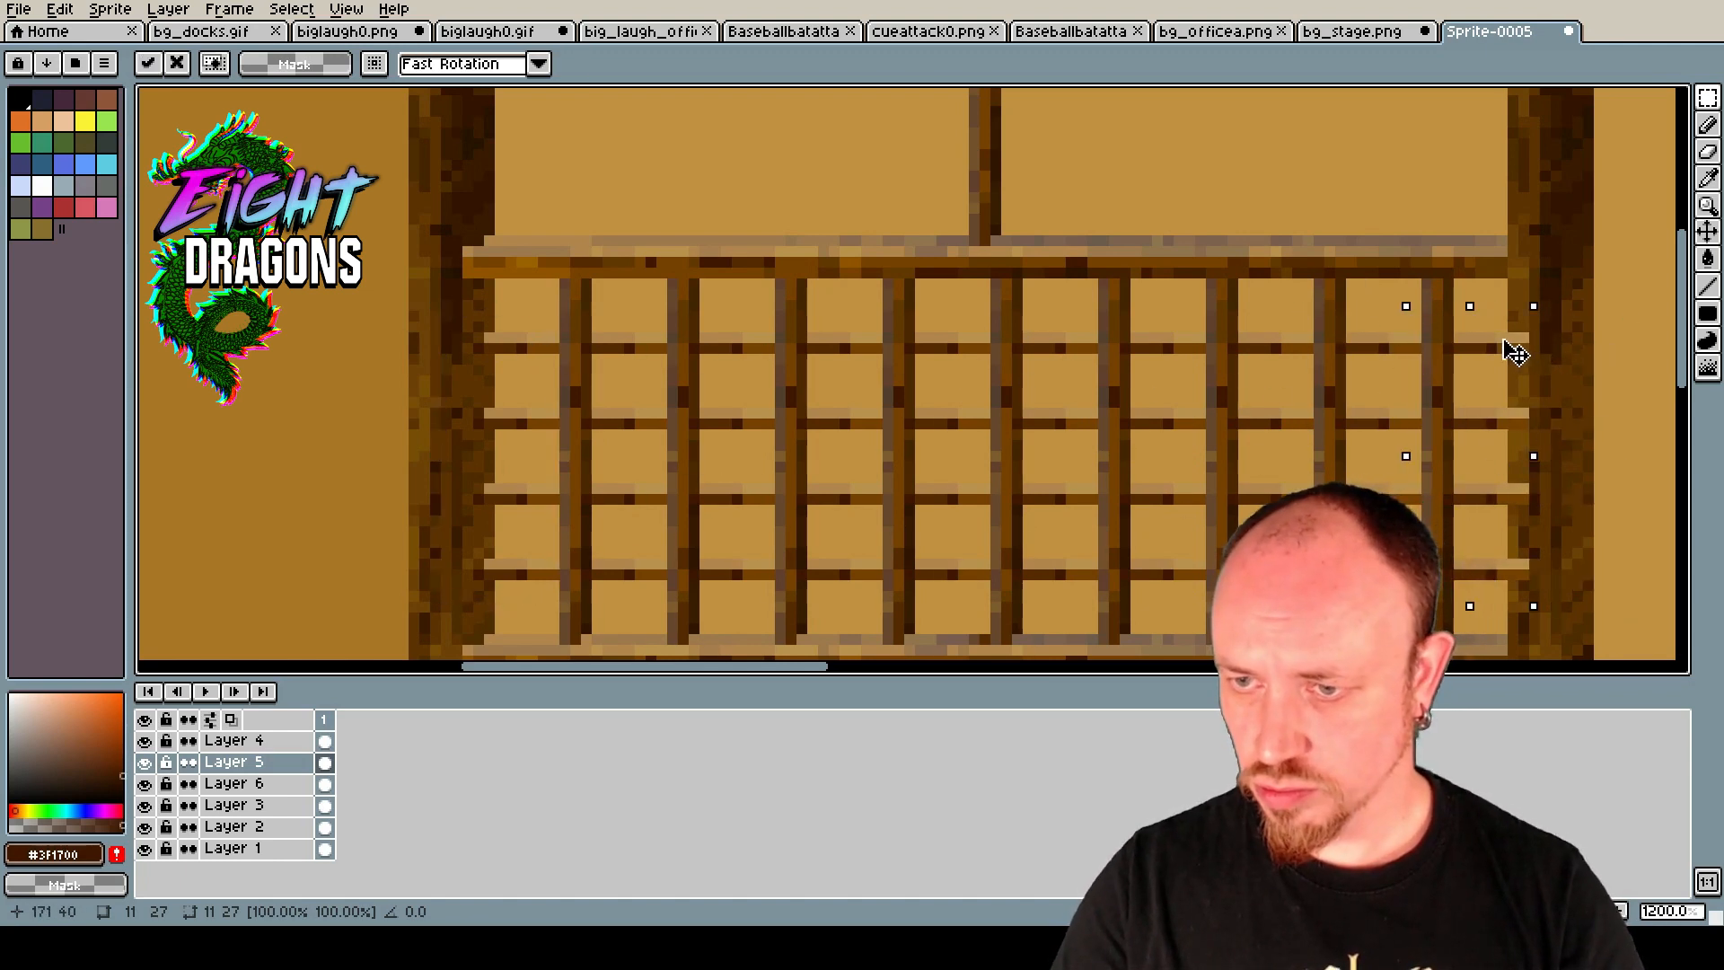
Delete the crossbar ends overlapping the right post using a 7 × 30 px selection.
key(m)
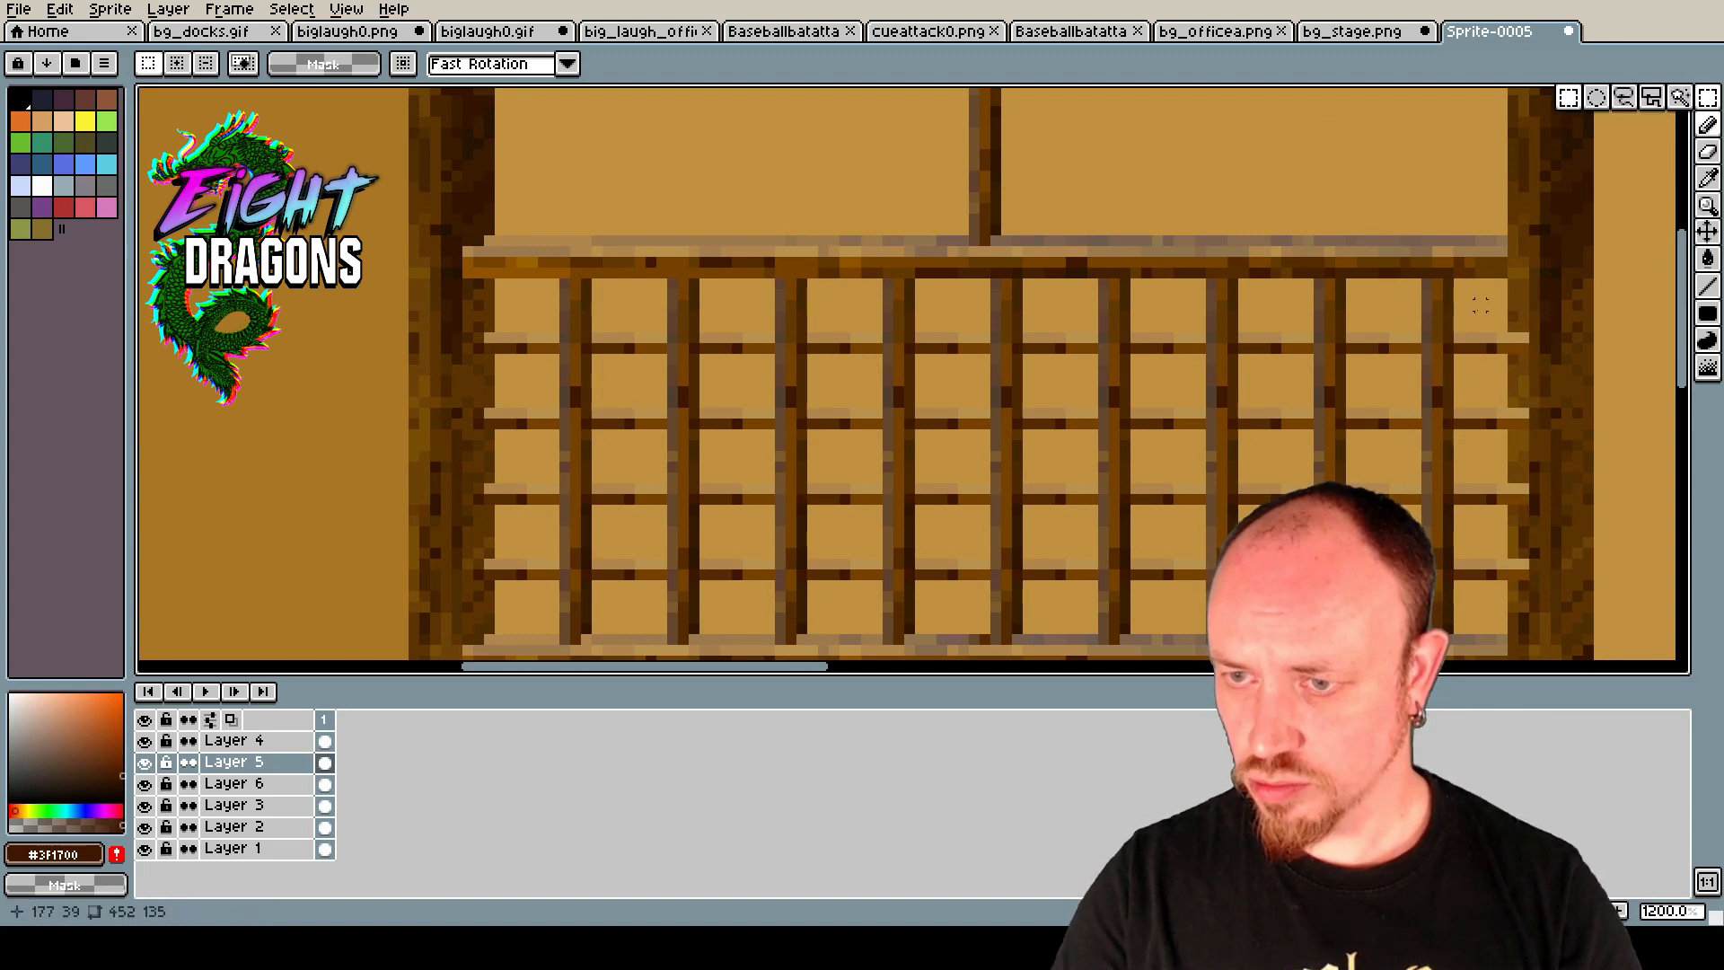
drag(1513, 325, 1588, 655)
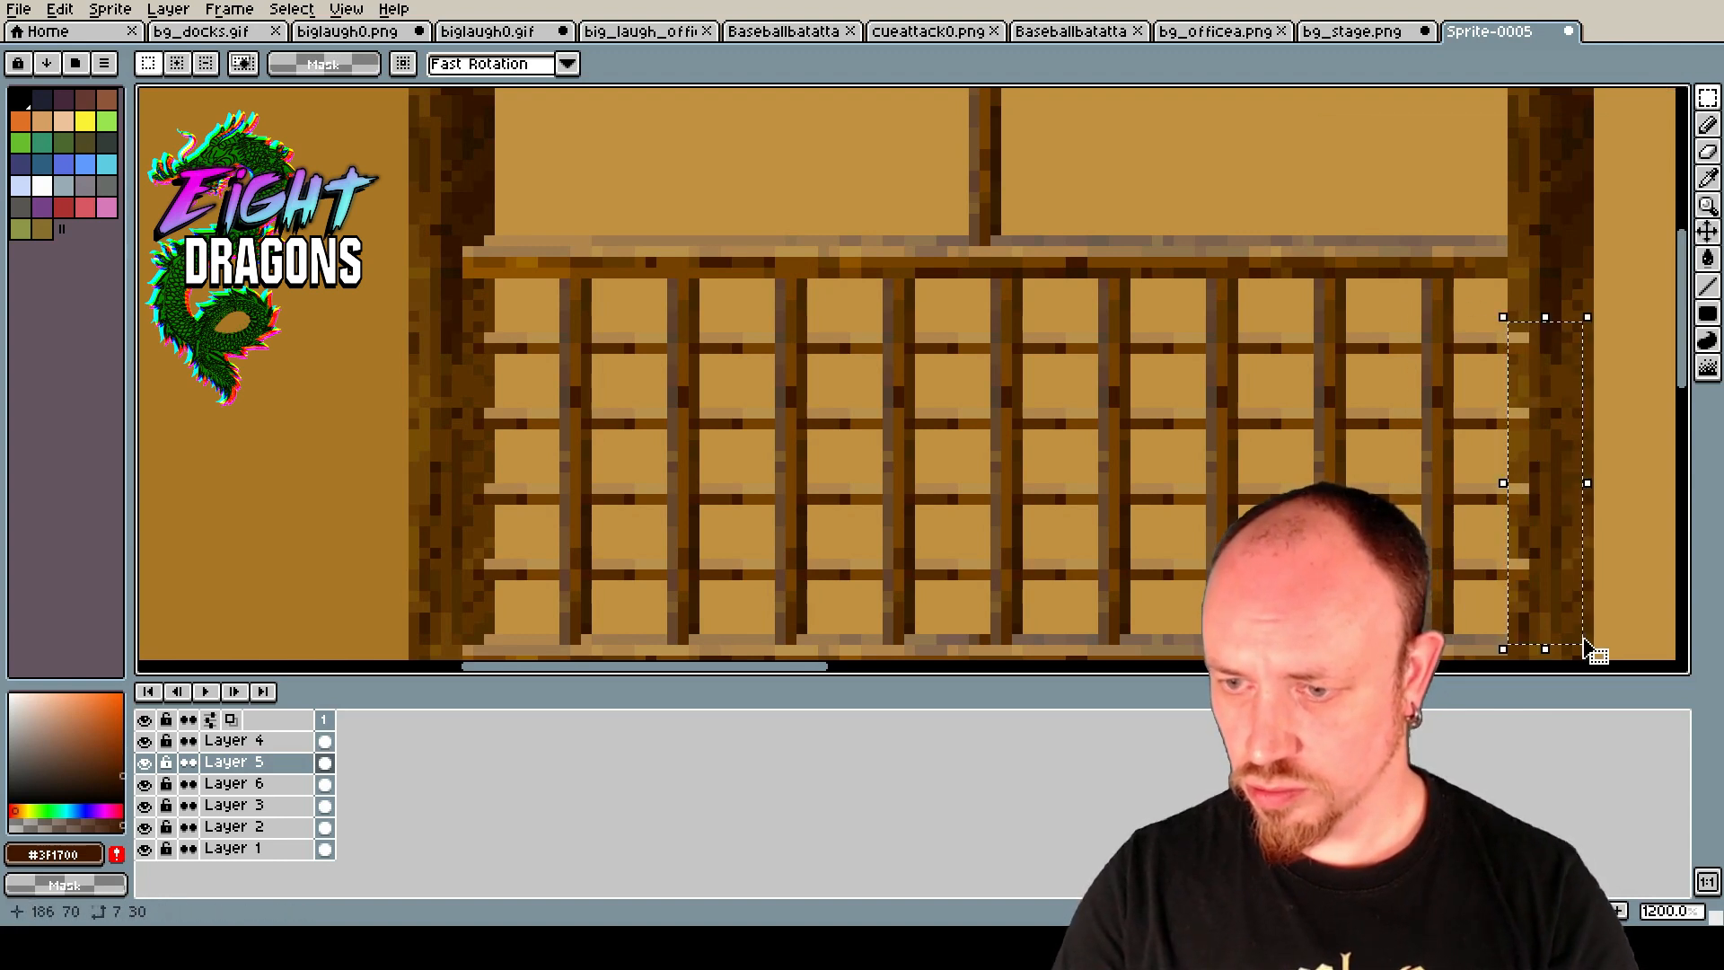
scroll(1490, 585, down, 3)
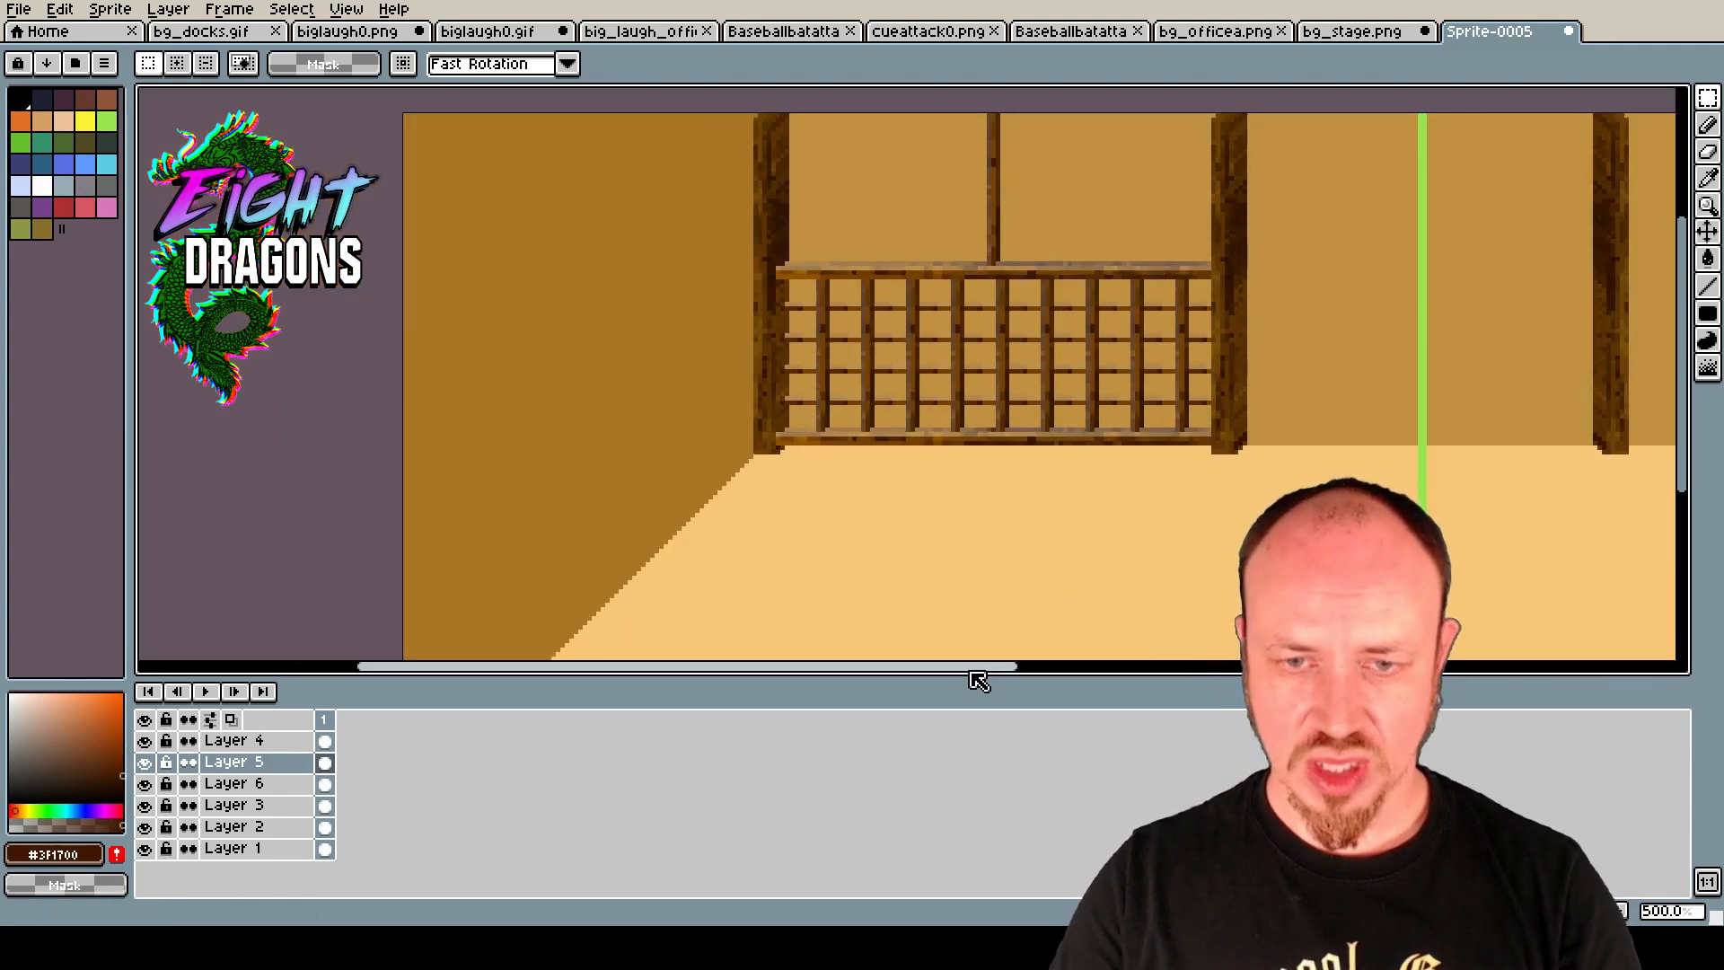
Add a new layer directly above Layer 2 and name it Paper-walls.
drag(975, 667, 1091, 669)
mouse_move(1681, 485)
mouse_down()
mouse_move(1680, 446)
mouse_move(1681, 461)
mouse_up()
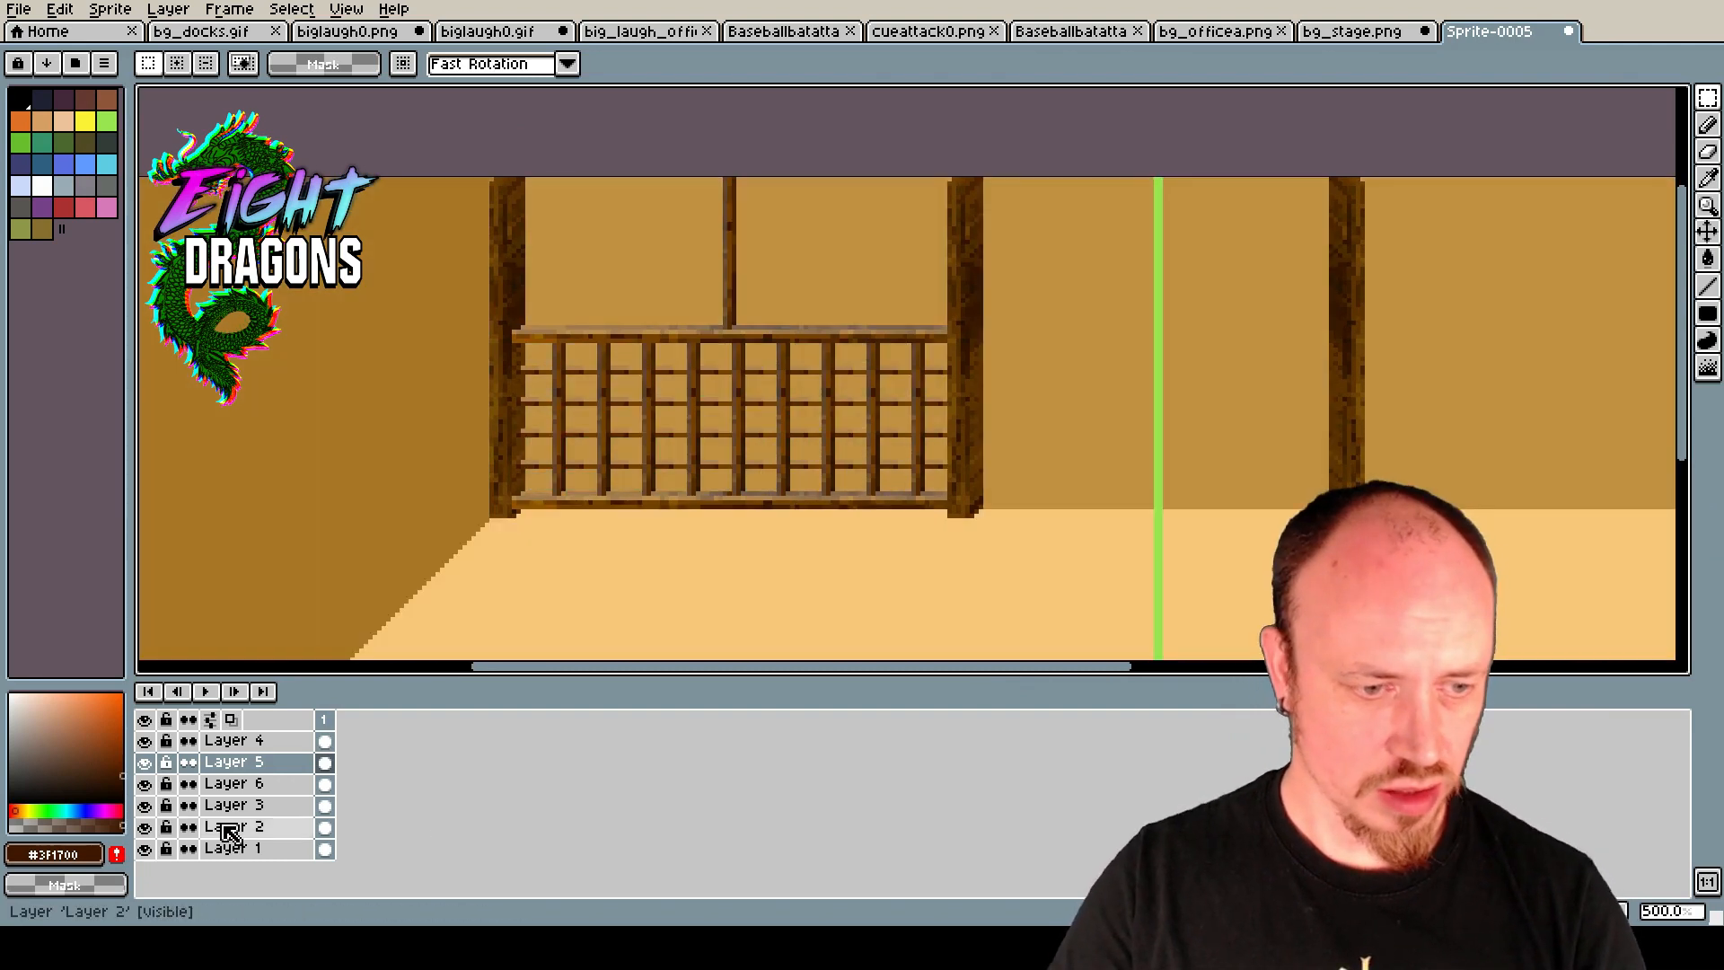
right_click(220, 826)
click(314, 764)
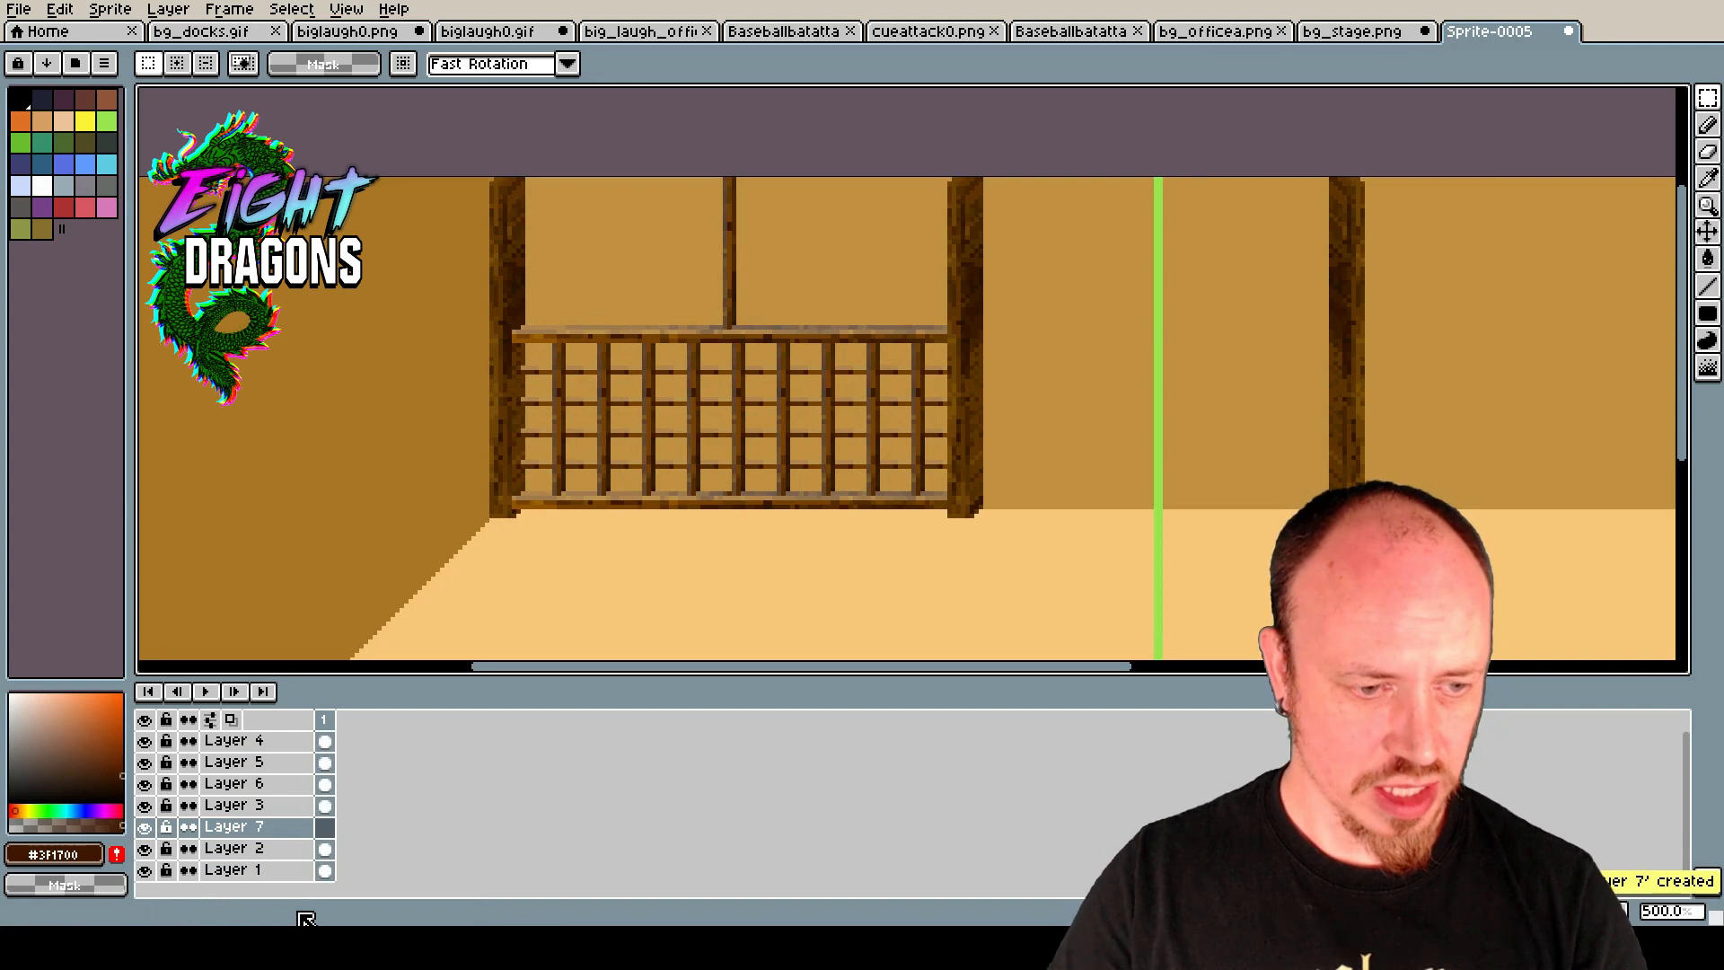
double_click(269, 827)
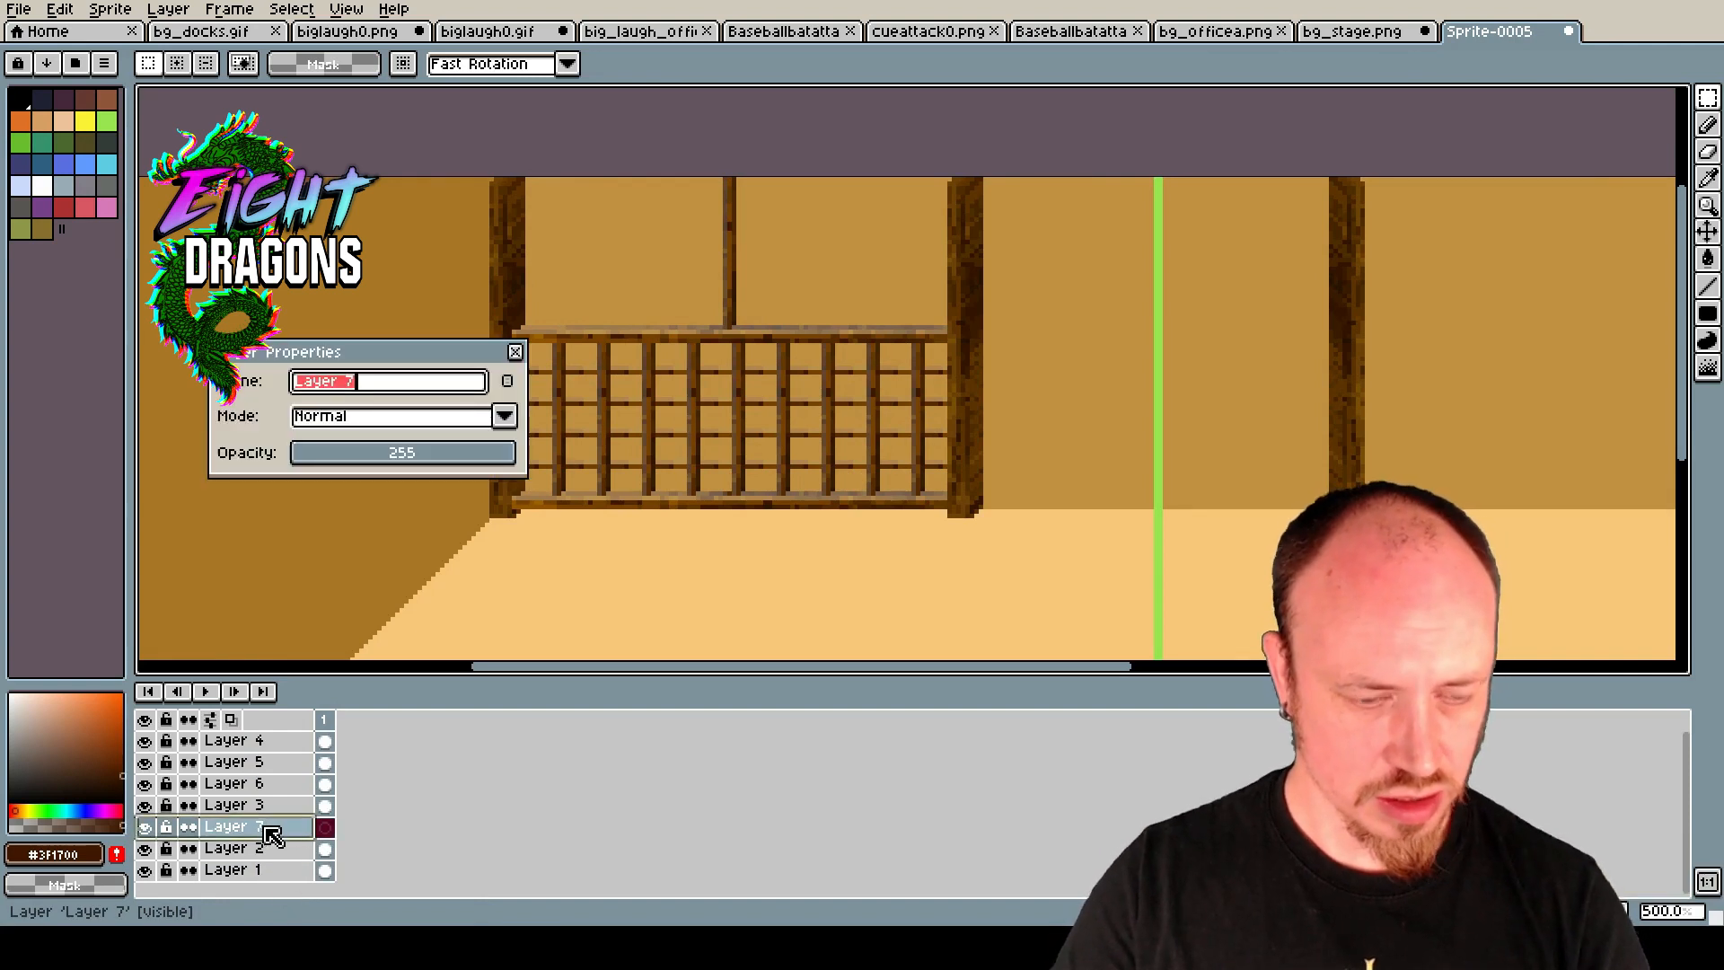
text(Paper-wa)
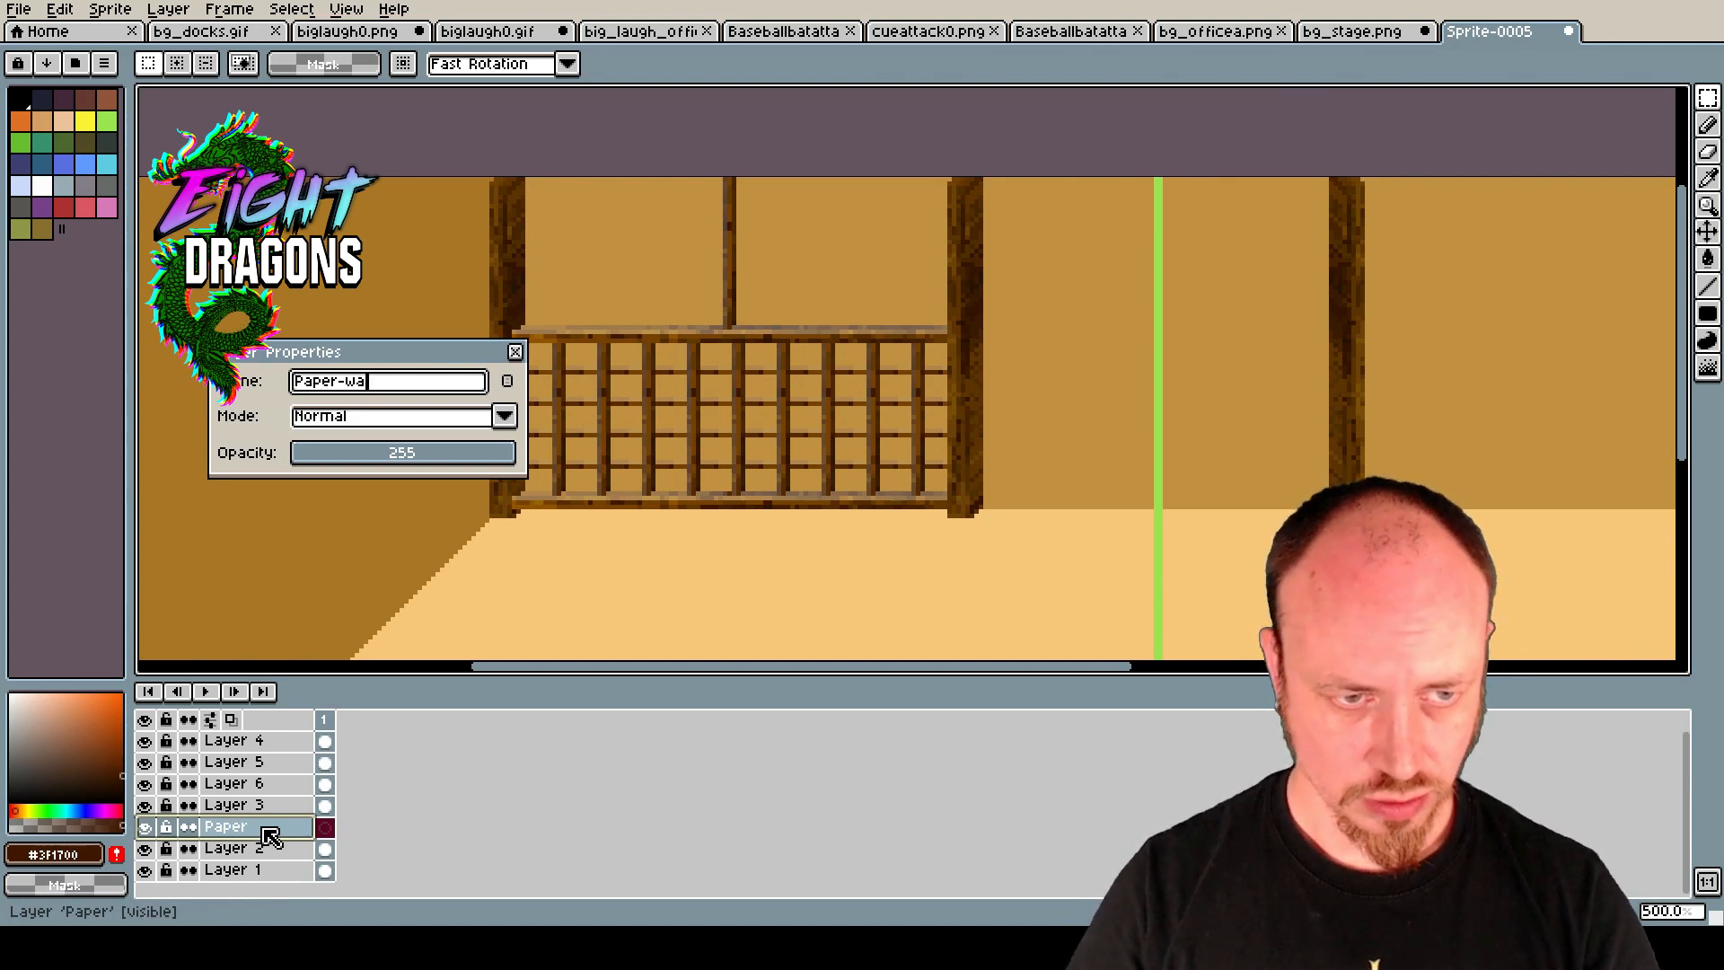
text(lls)
key(Return)
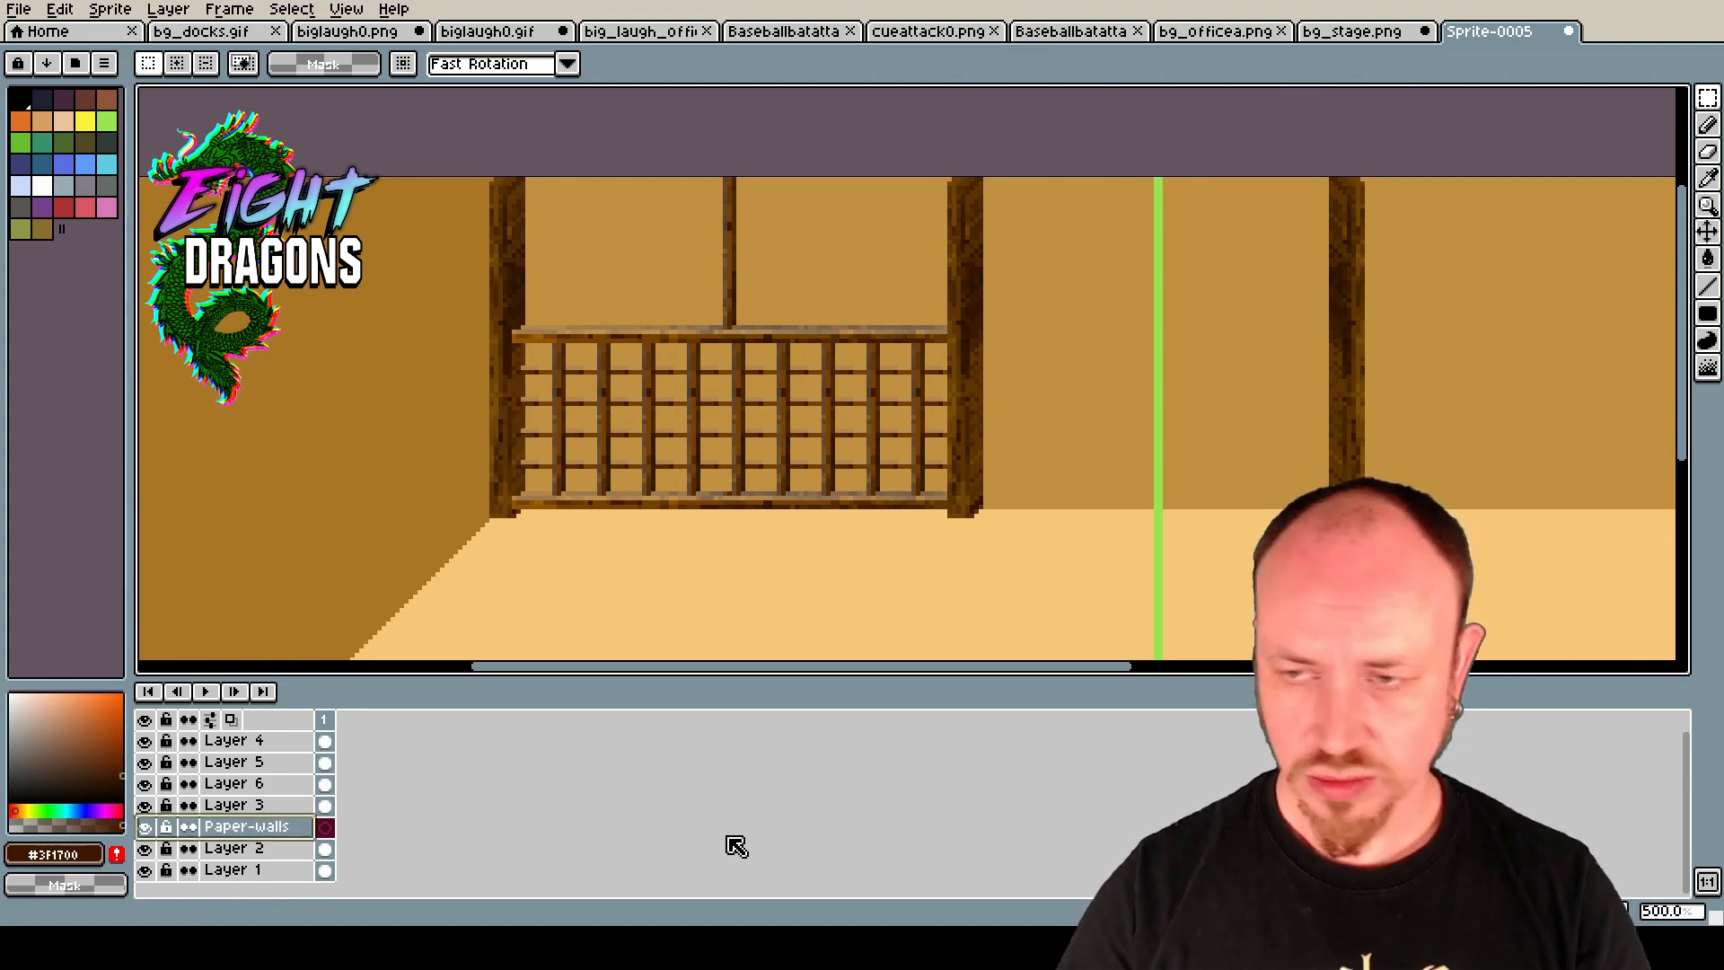
Fill a rectangle of pale pink-beige #ecd0bf behind the lattice between the two posts on the Paper-walls layer.
drag(83, 708, 42, 695)
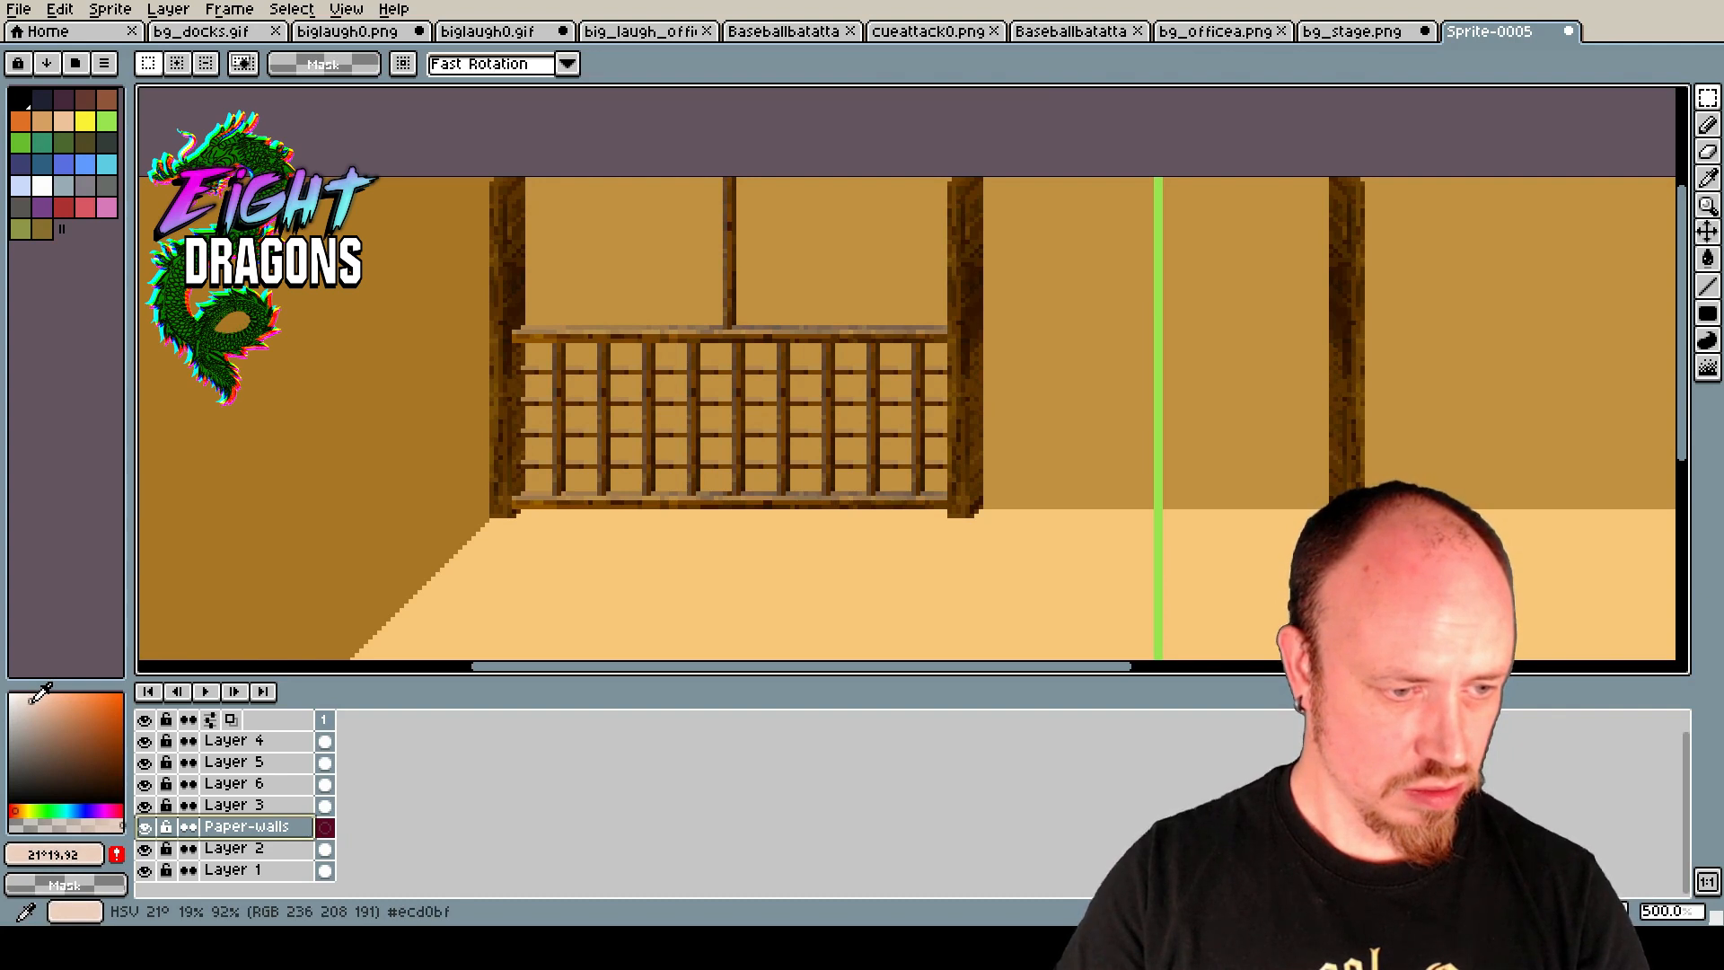
click(1707, 313)
drag(514, 336, 937, 527)
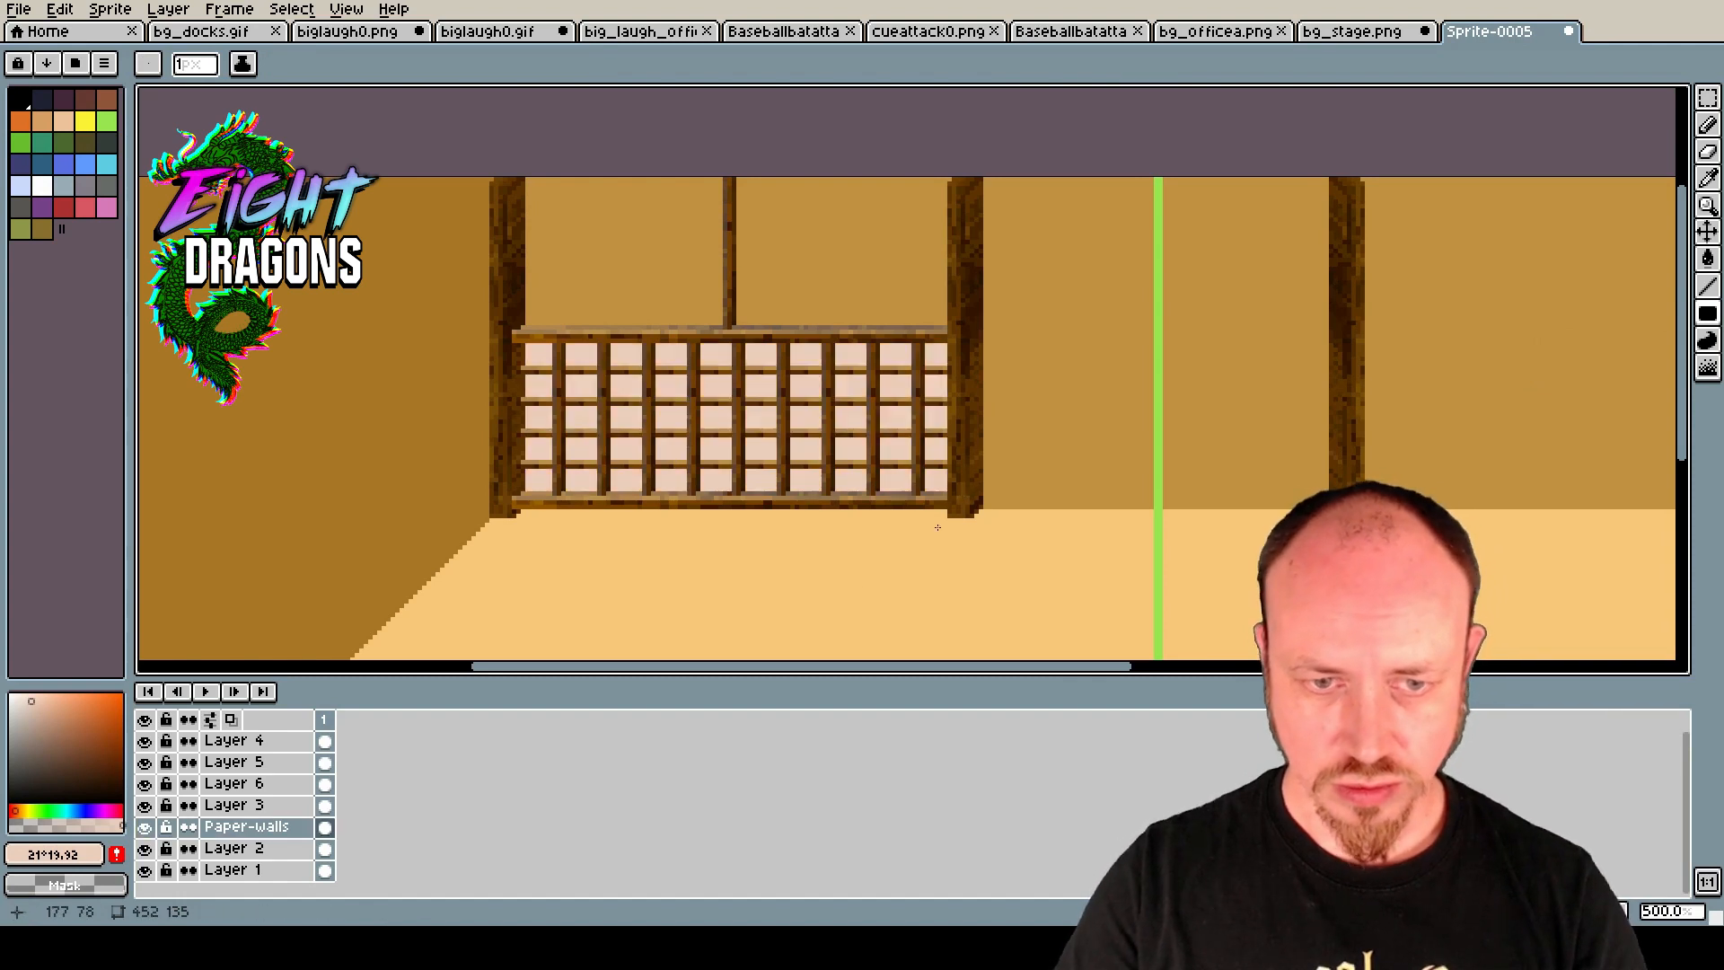
Examine the paper-backed lattice up close and in the context of the whole room.
scroll(581, 436, down, 1)
scroll(768, 466, down, 1)
scroll(1113, 493, up, 1)
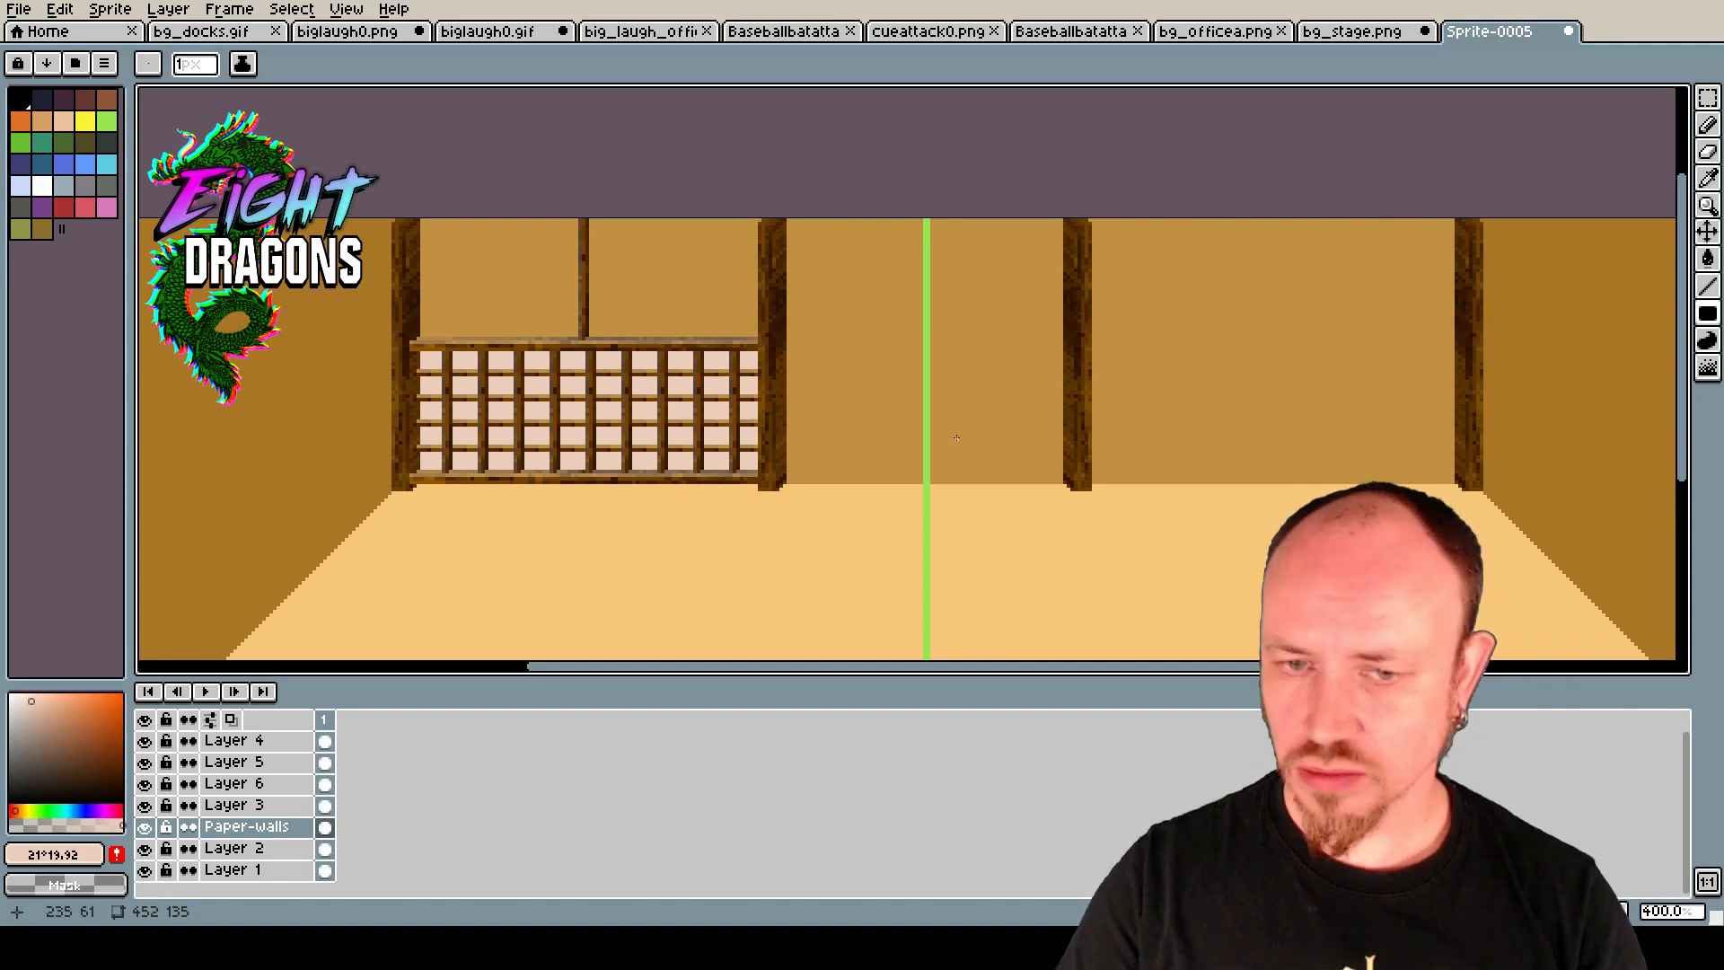
scroll(866, 410, down, 1)
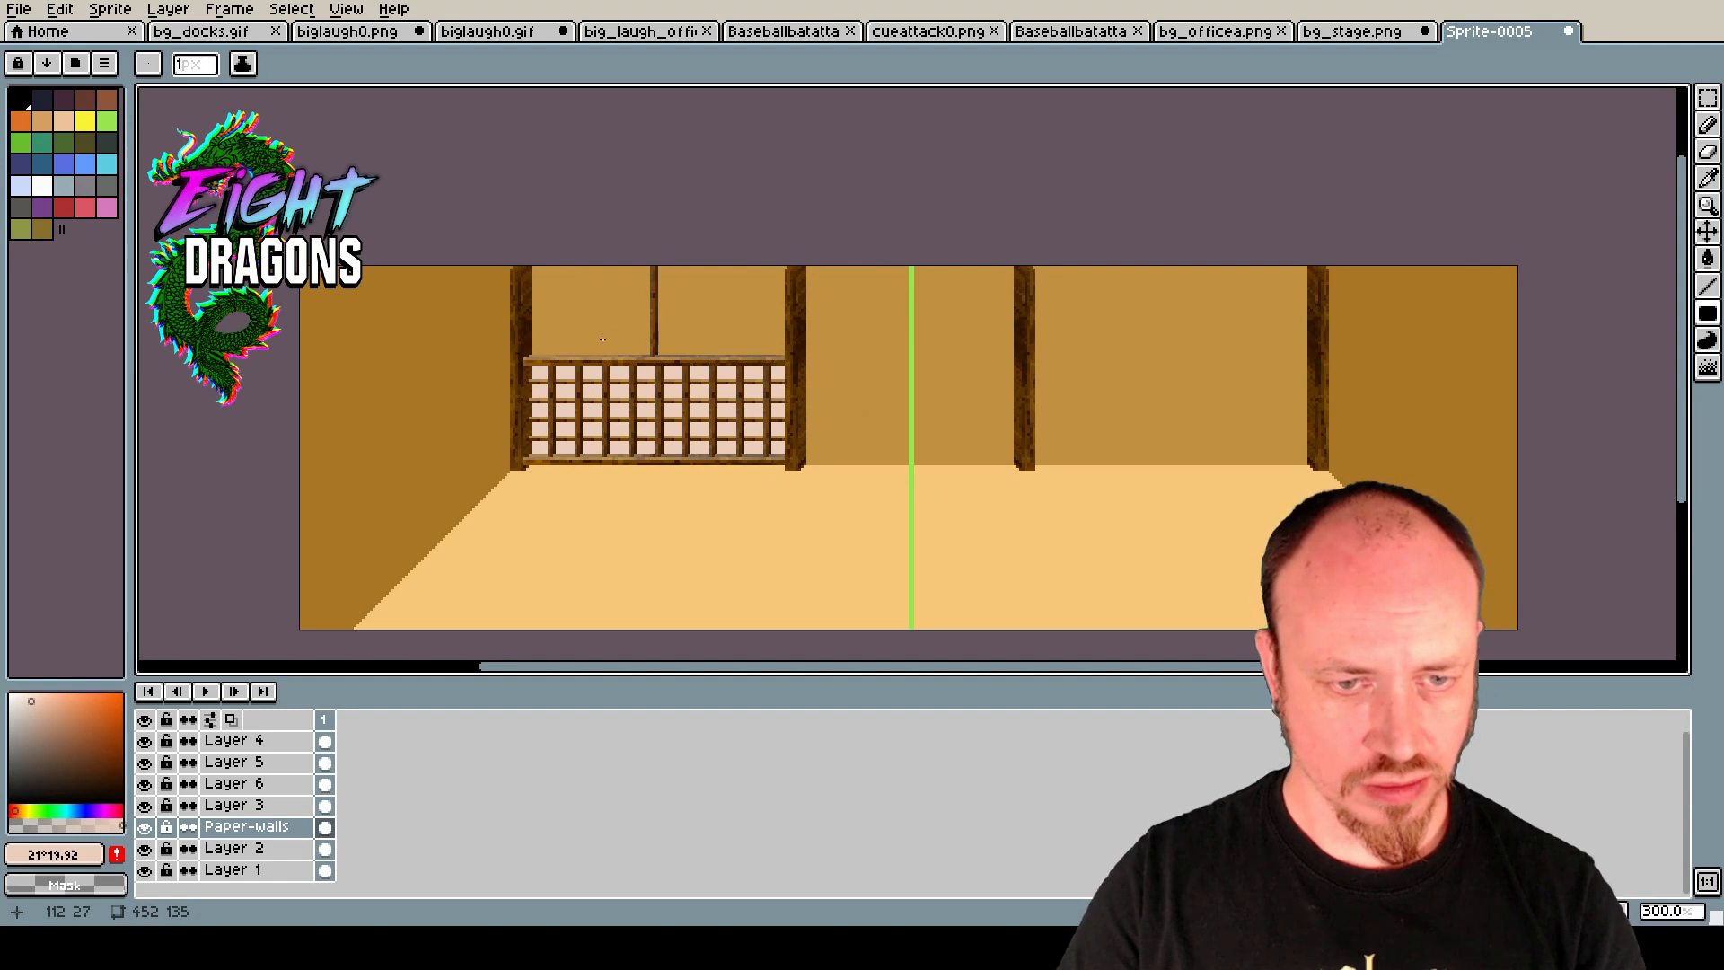
scroll(602, 340, up, 2)
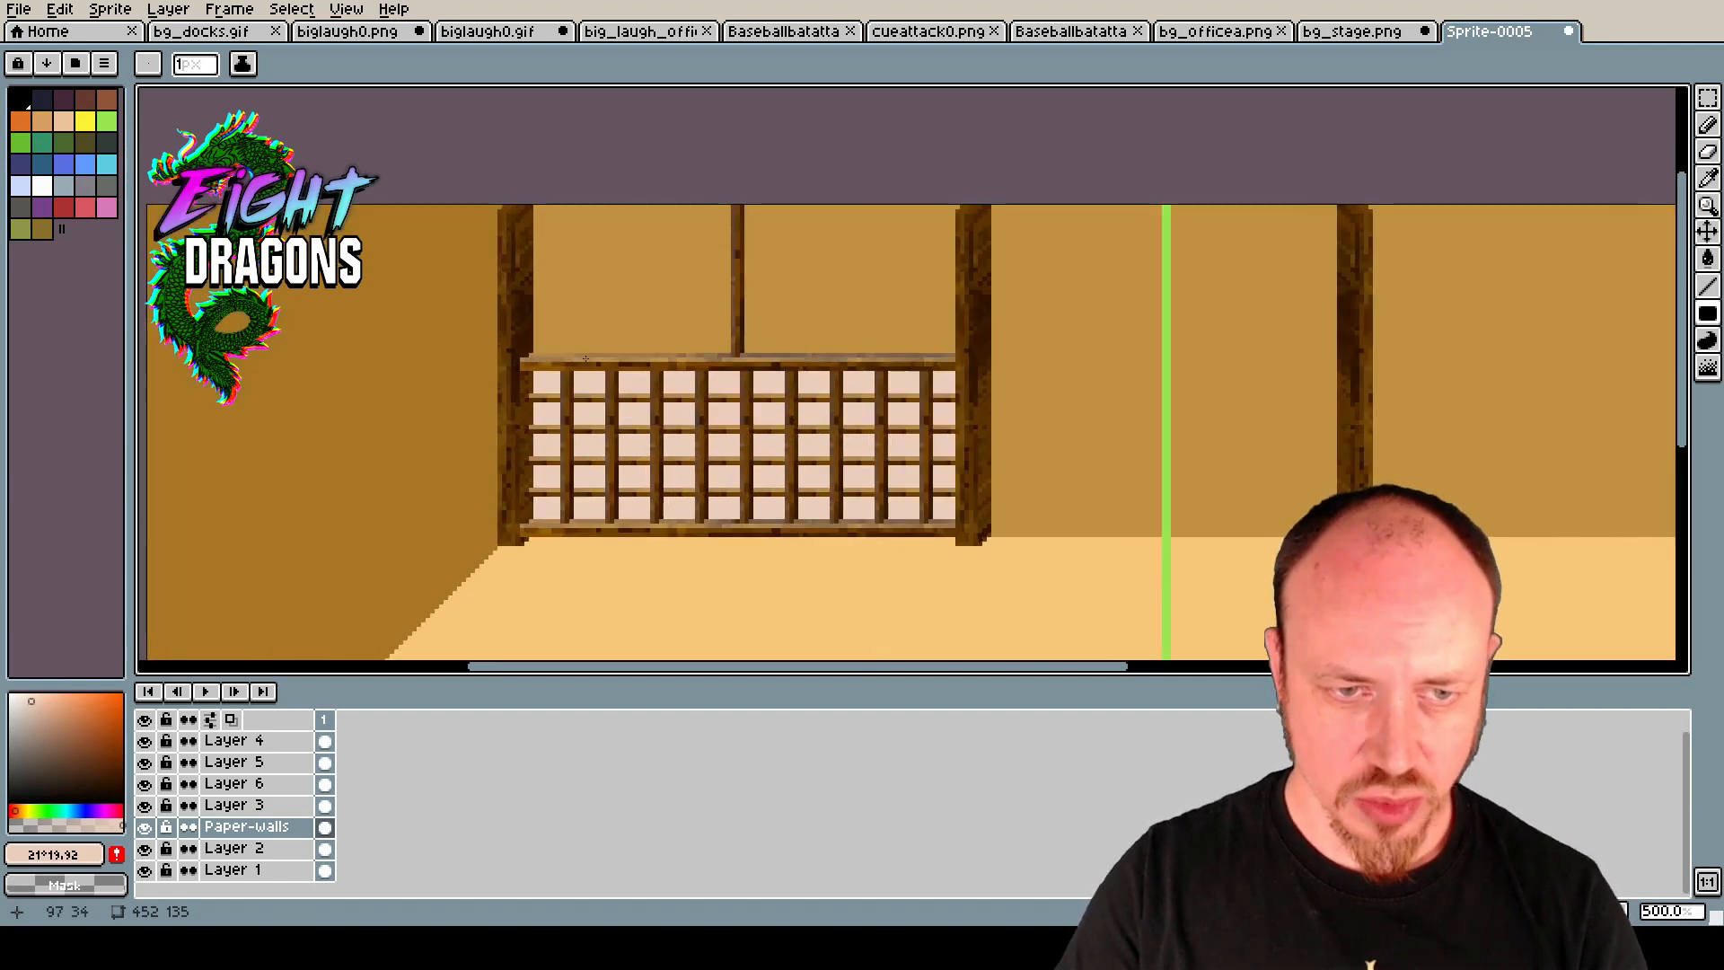
scroll(611, 392, up, 1)
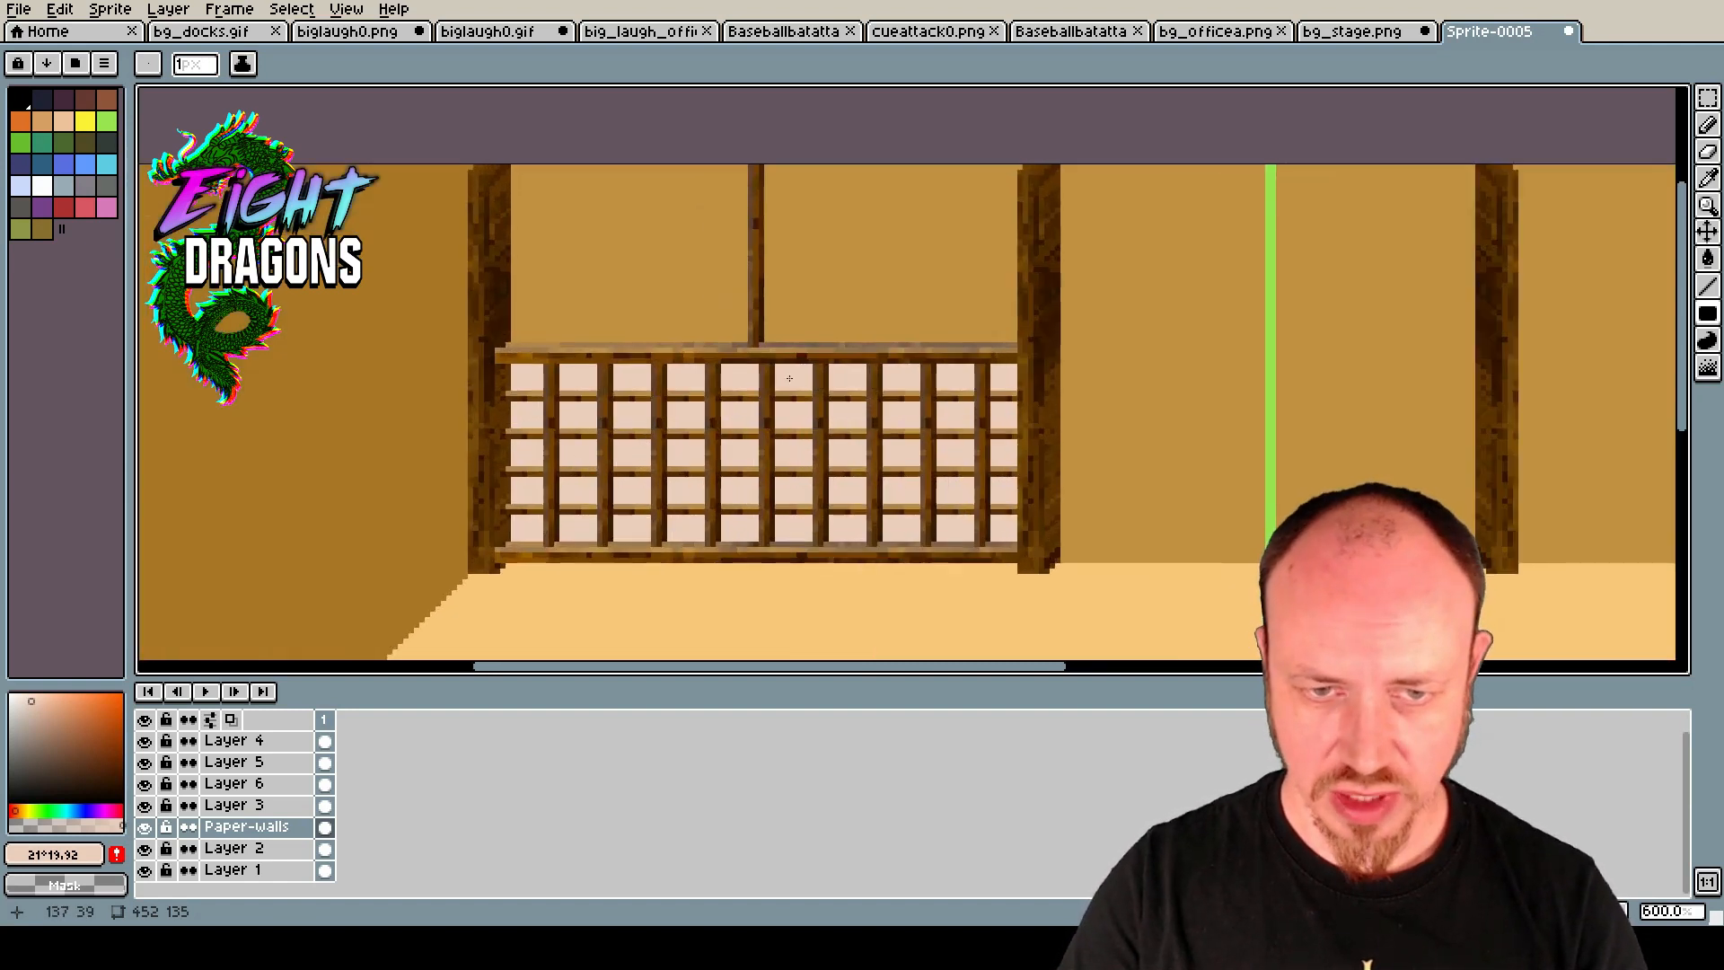
scroll(703, 368, down, 2)
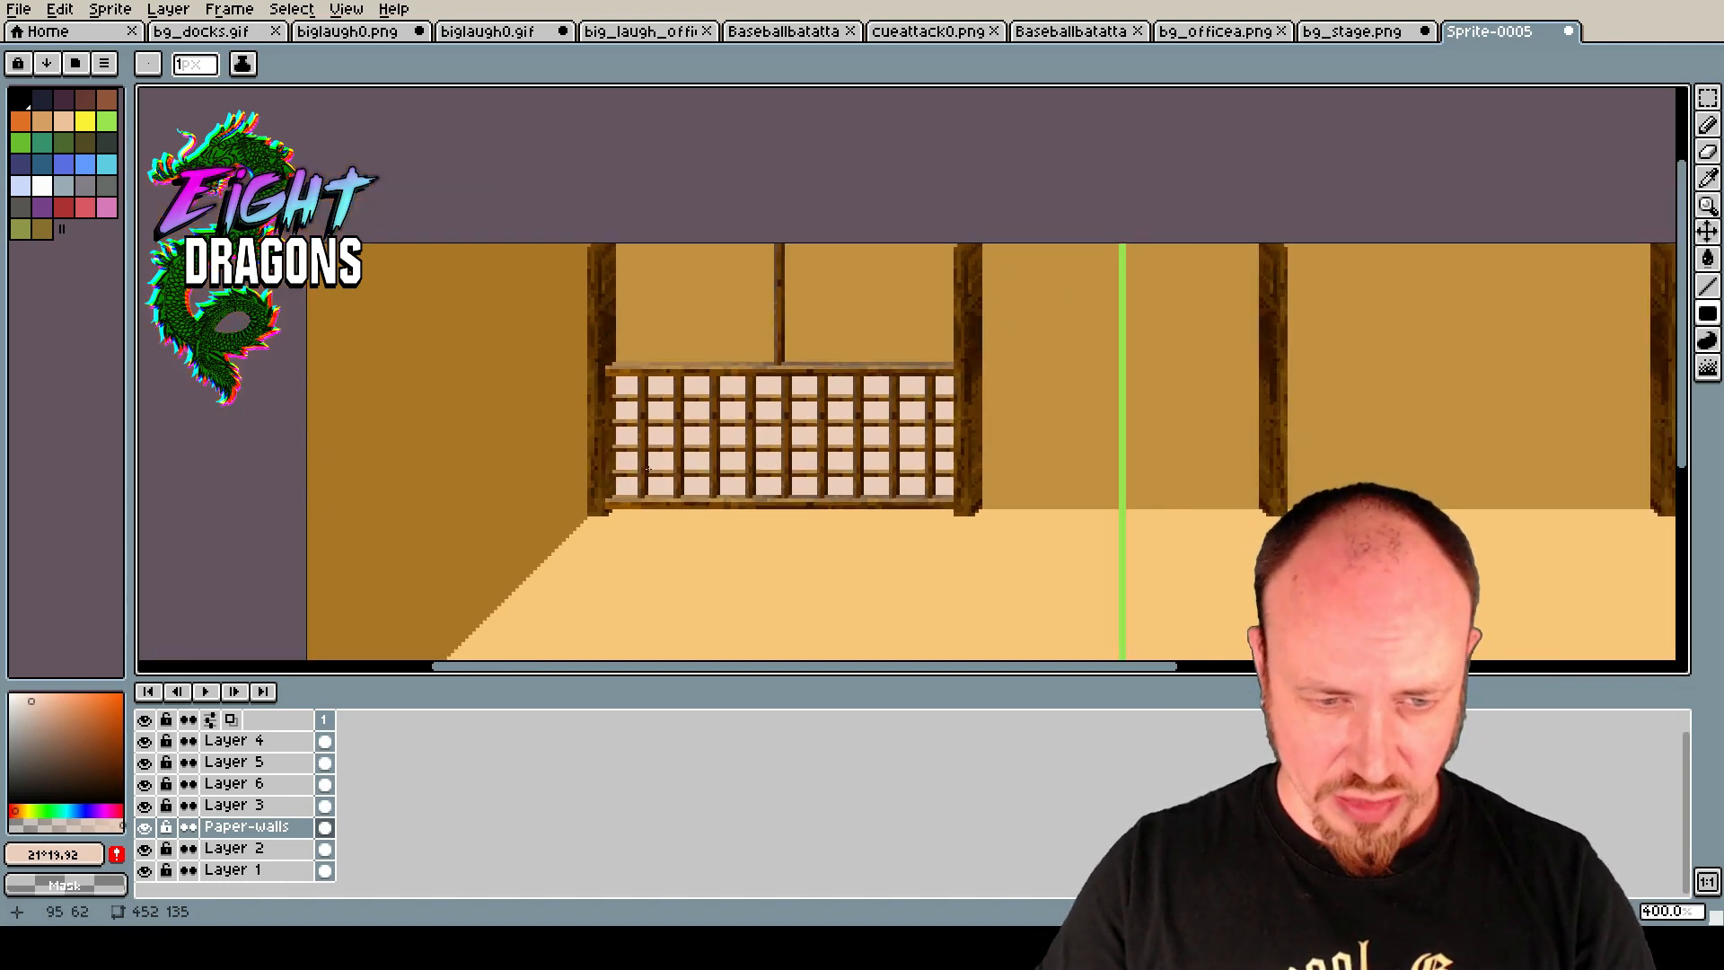
scroll(646, 468, down, 1)
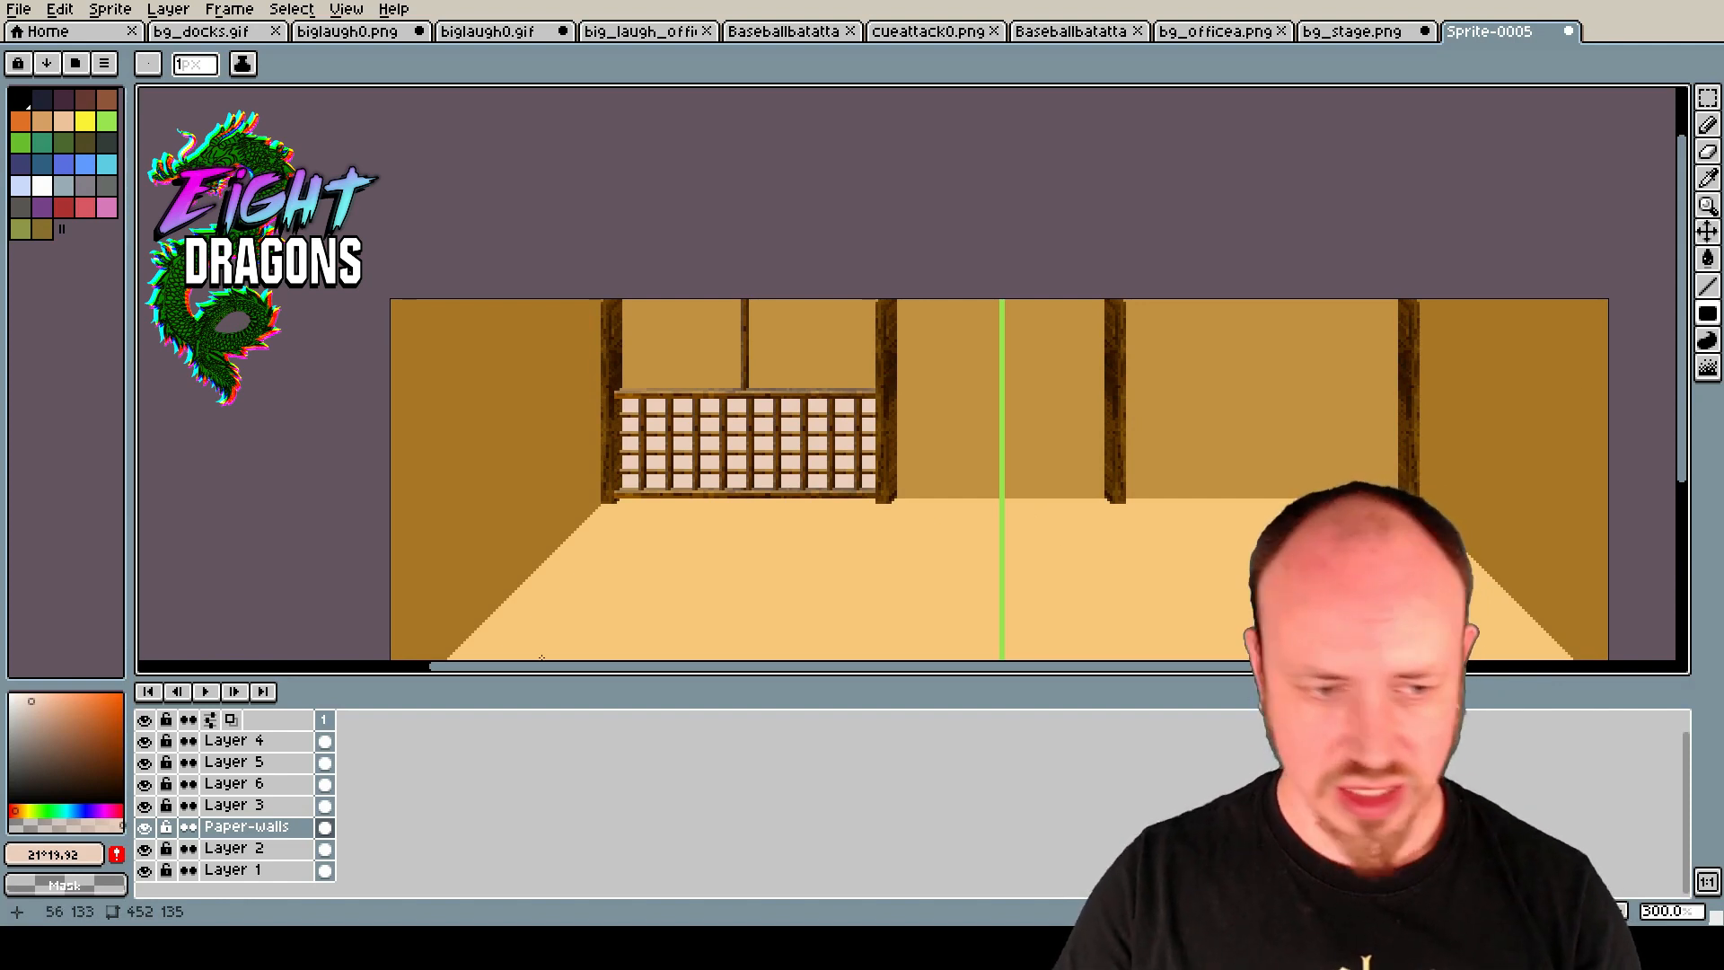
On Layer 3, copy the leftmost back-wall post and place the copy lower and farther forward along the left side wall.
click(145, 805)
click(145, 805)
click(241, 805)
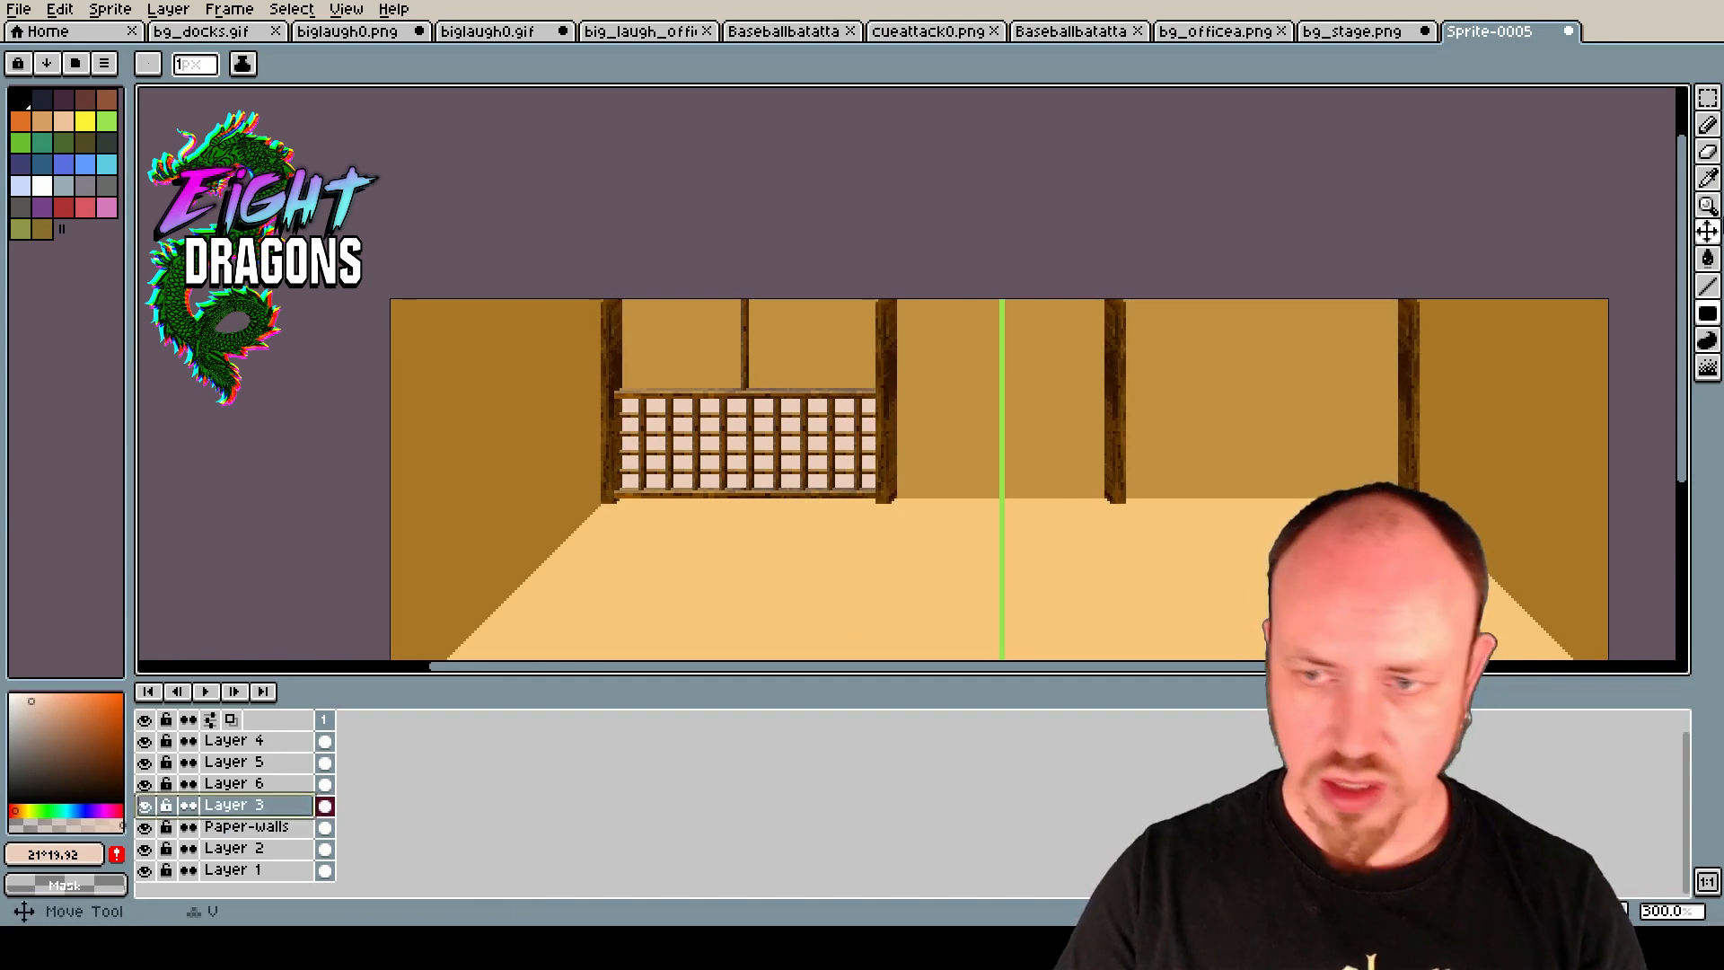
click(1707, 97)
drag(559, 251, 651, 537)
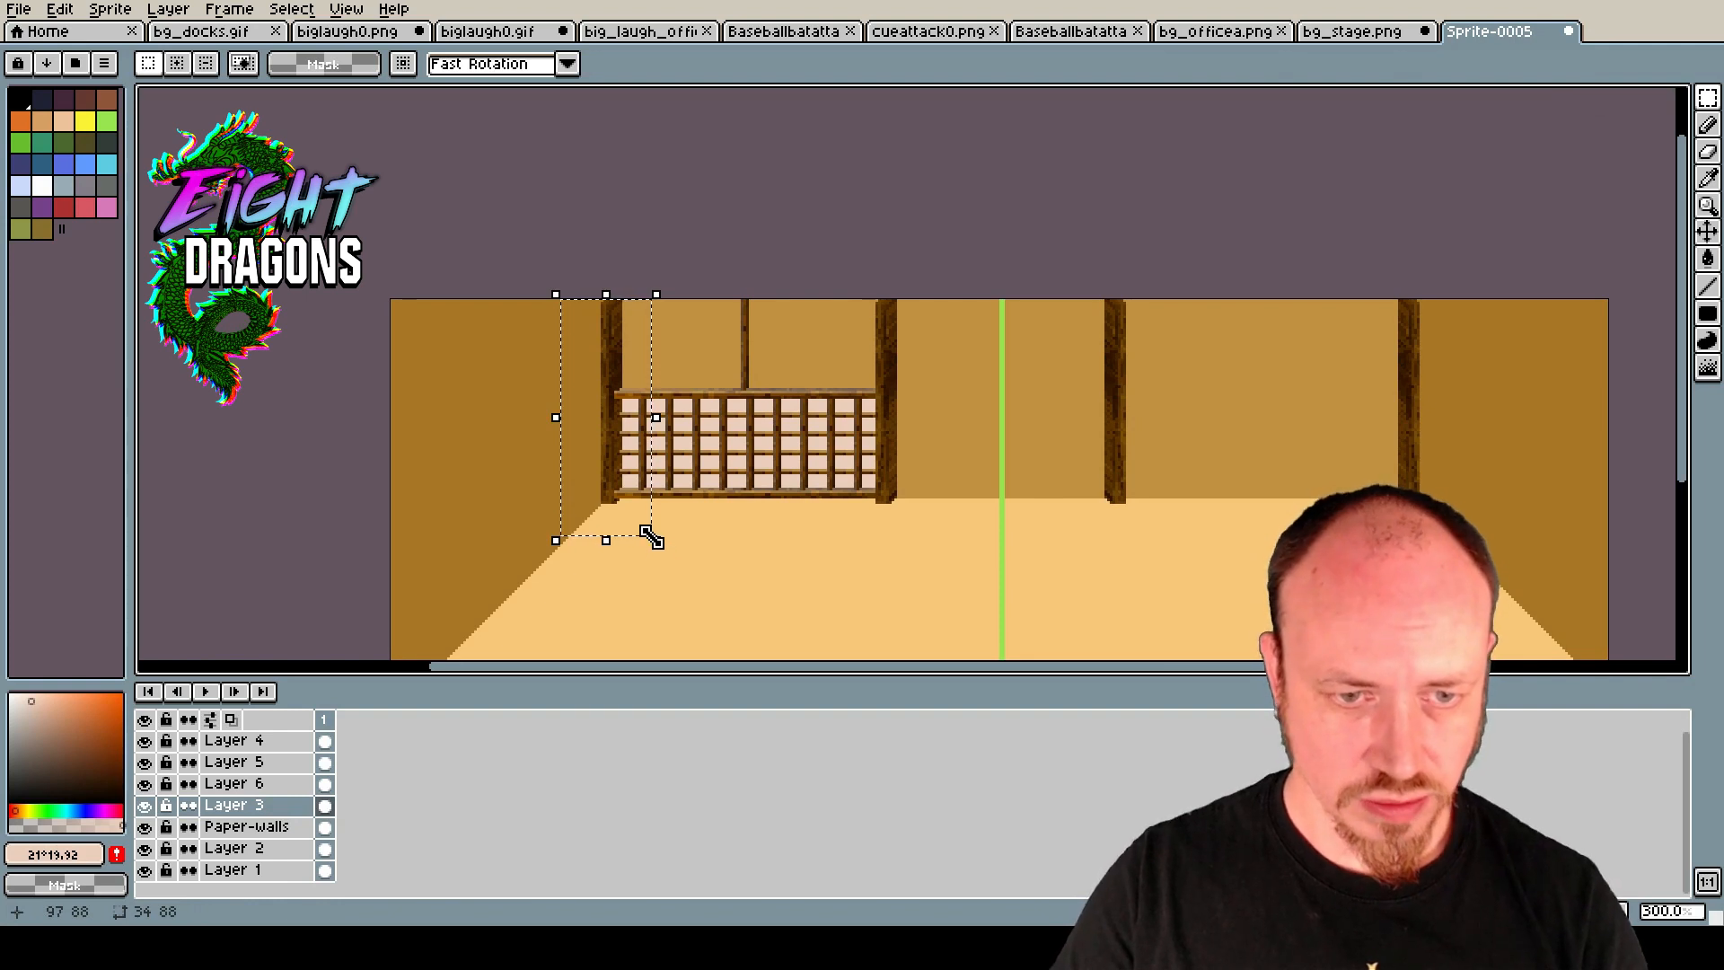
click(625, 391)
drag(626, 391, 562, 434)
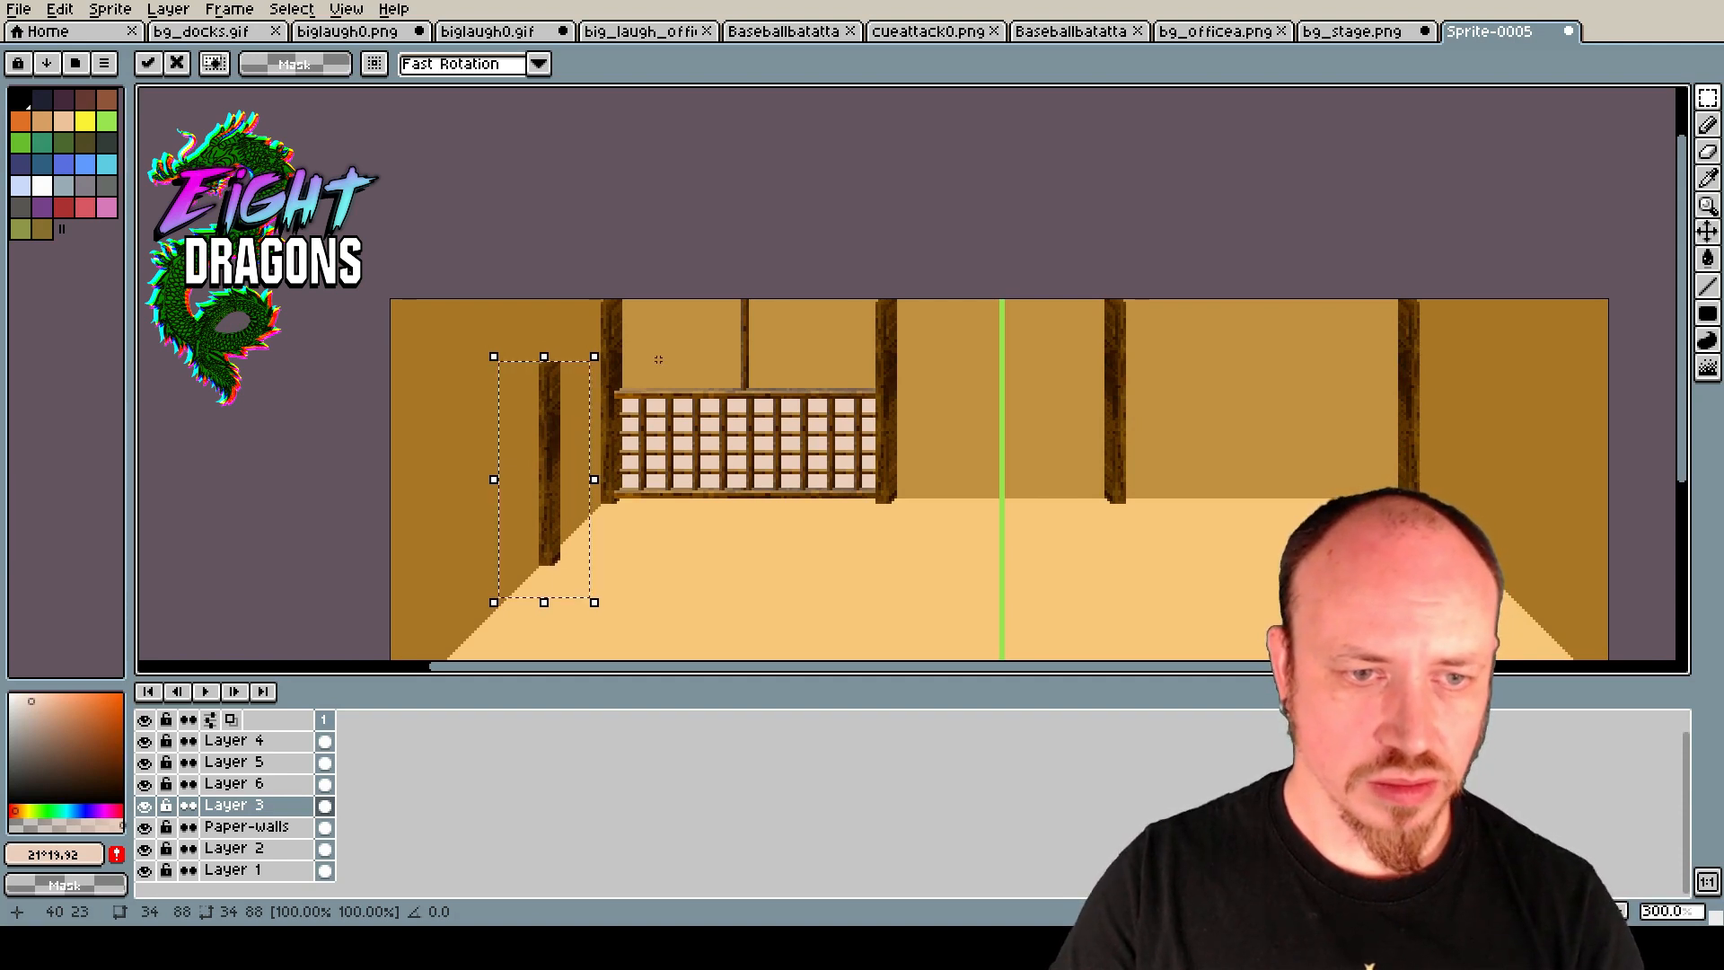
key(Return)
scroll(547, 355, up, 1)
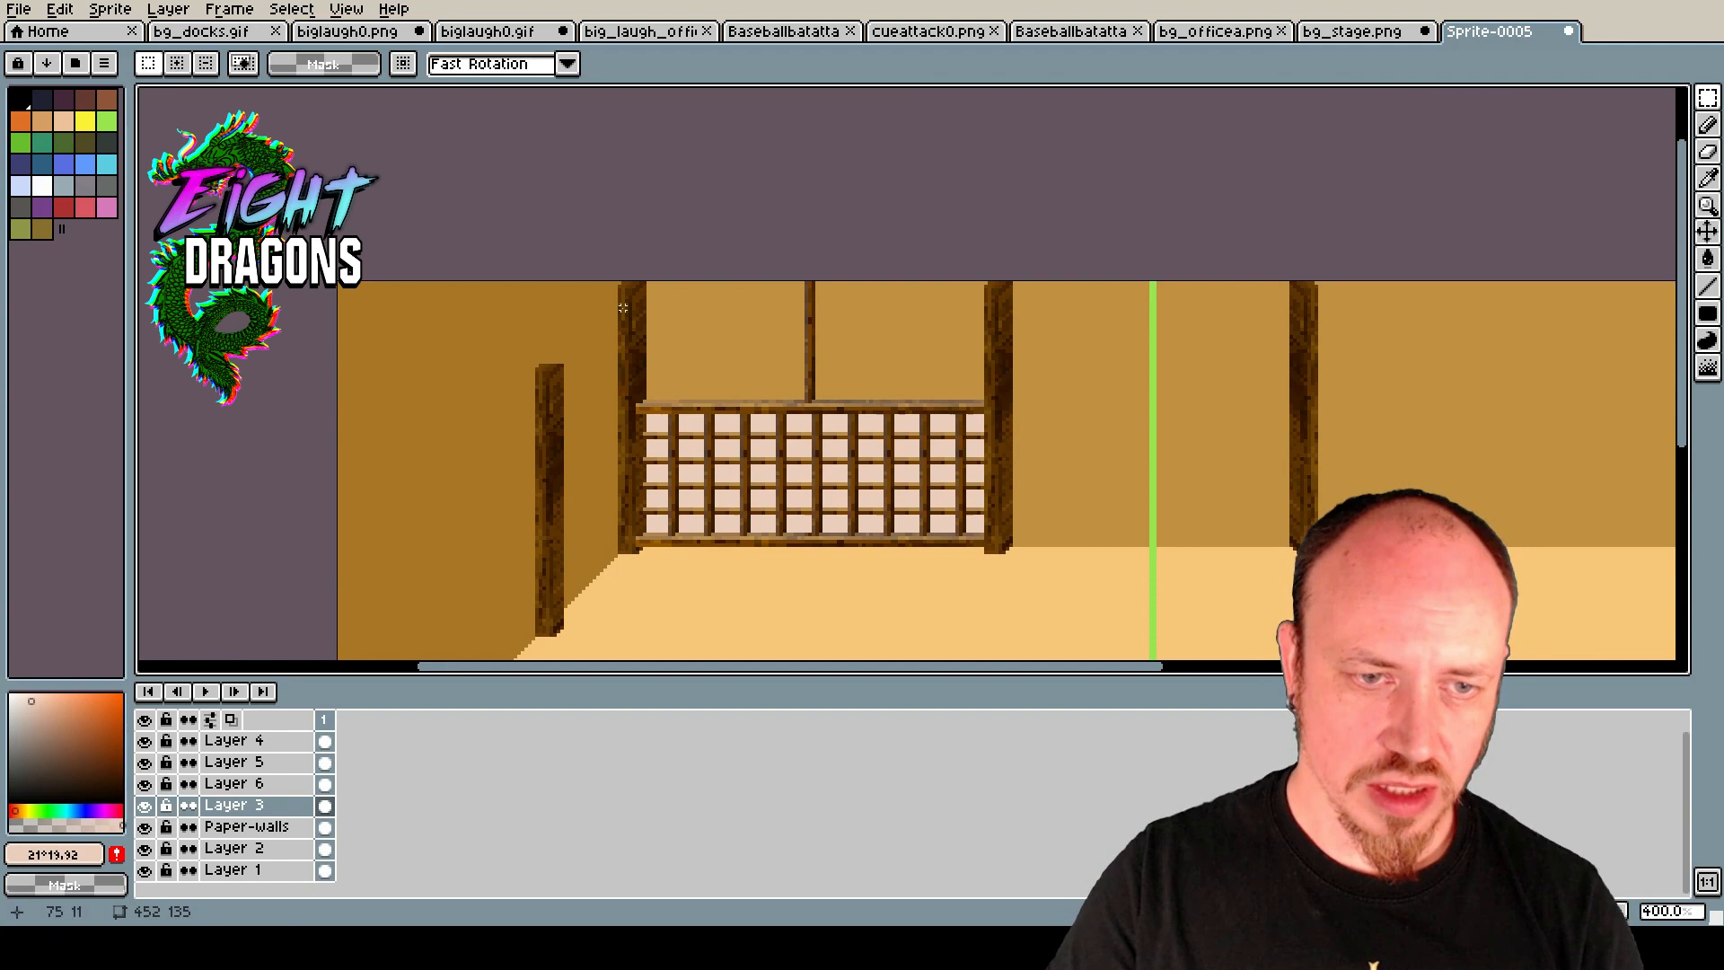
scroll(575, 333, down, 1)
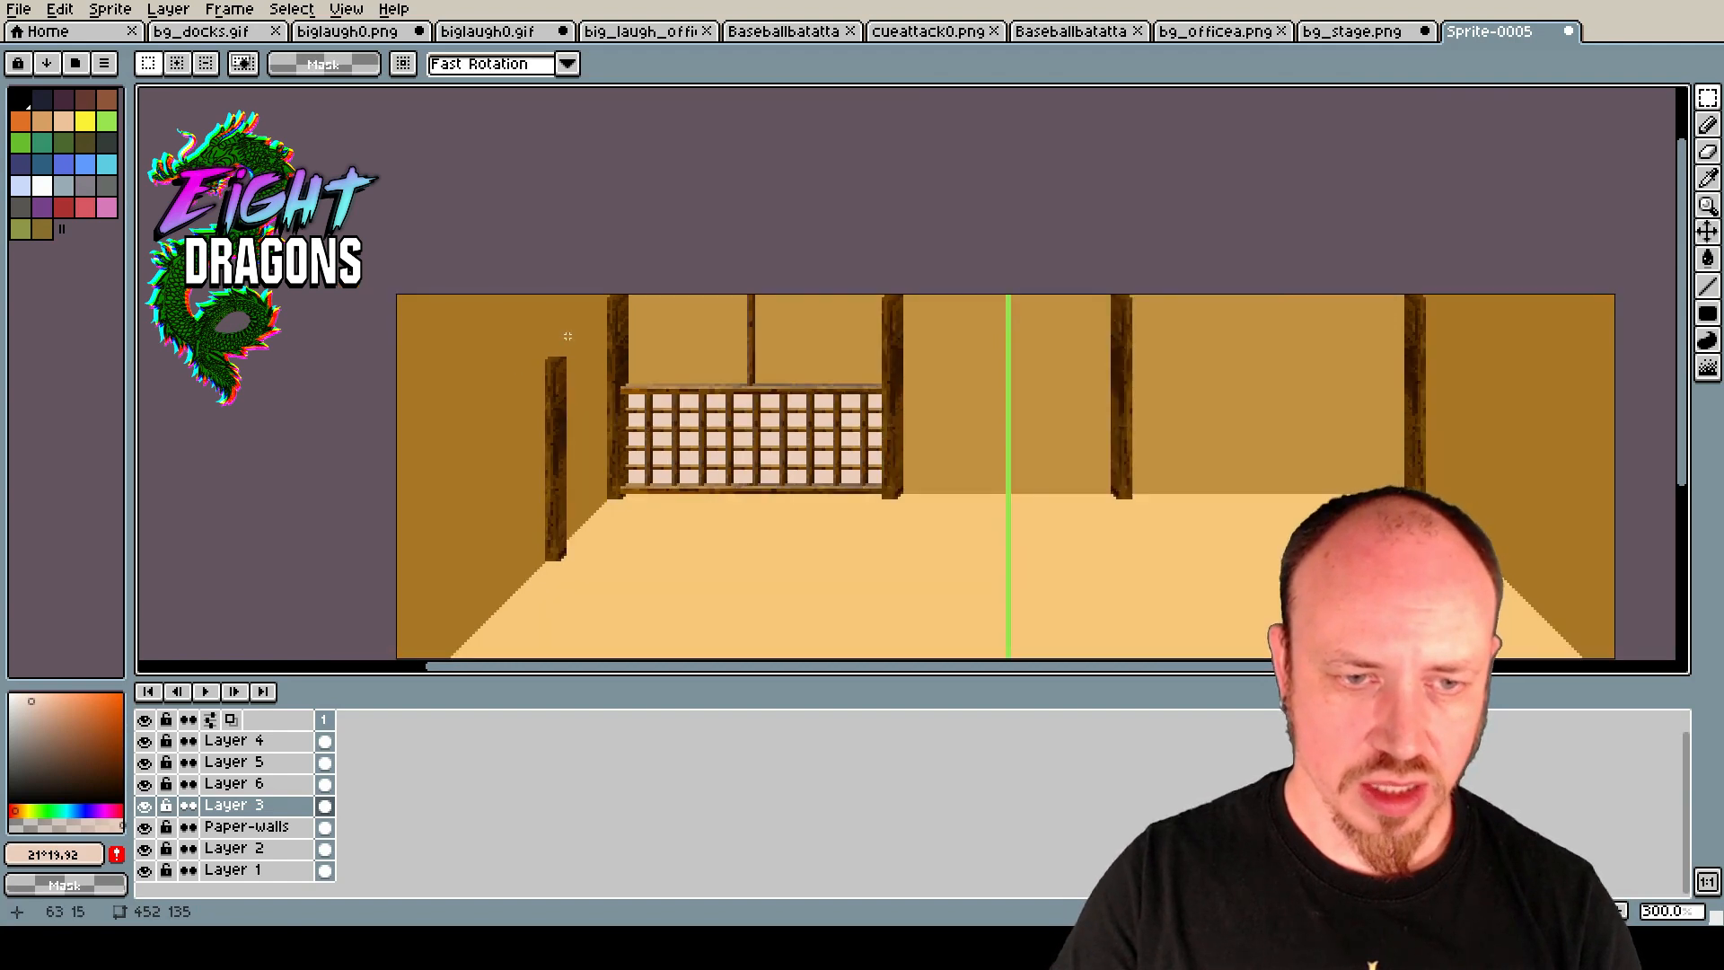
scroll(527, 436, down, 1)
scroll(523, 409, up, 1)
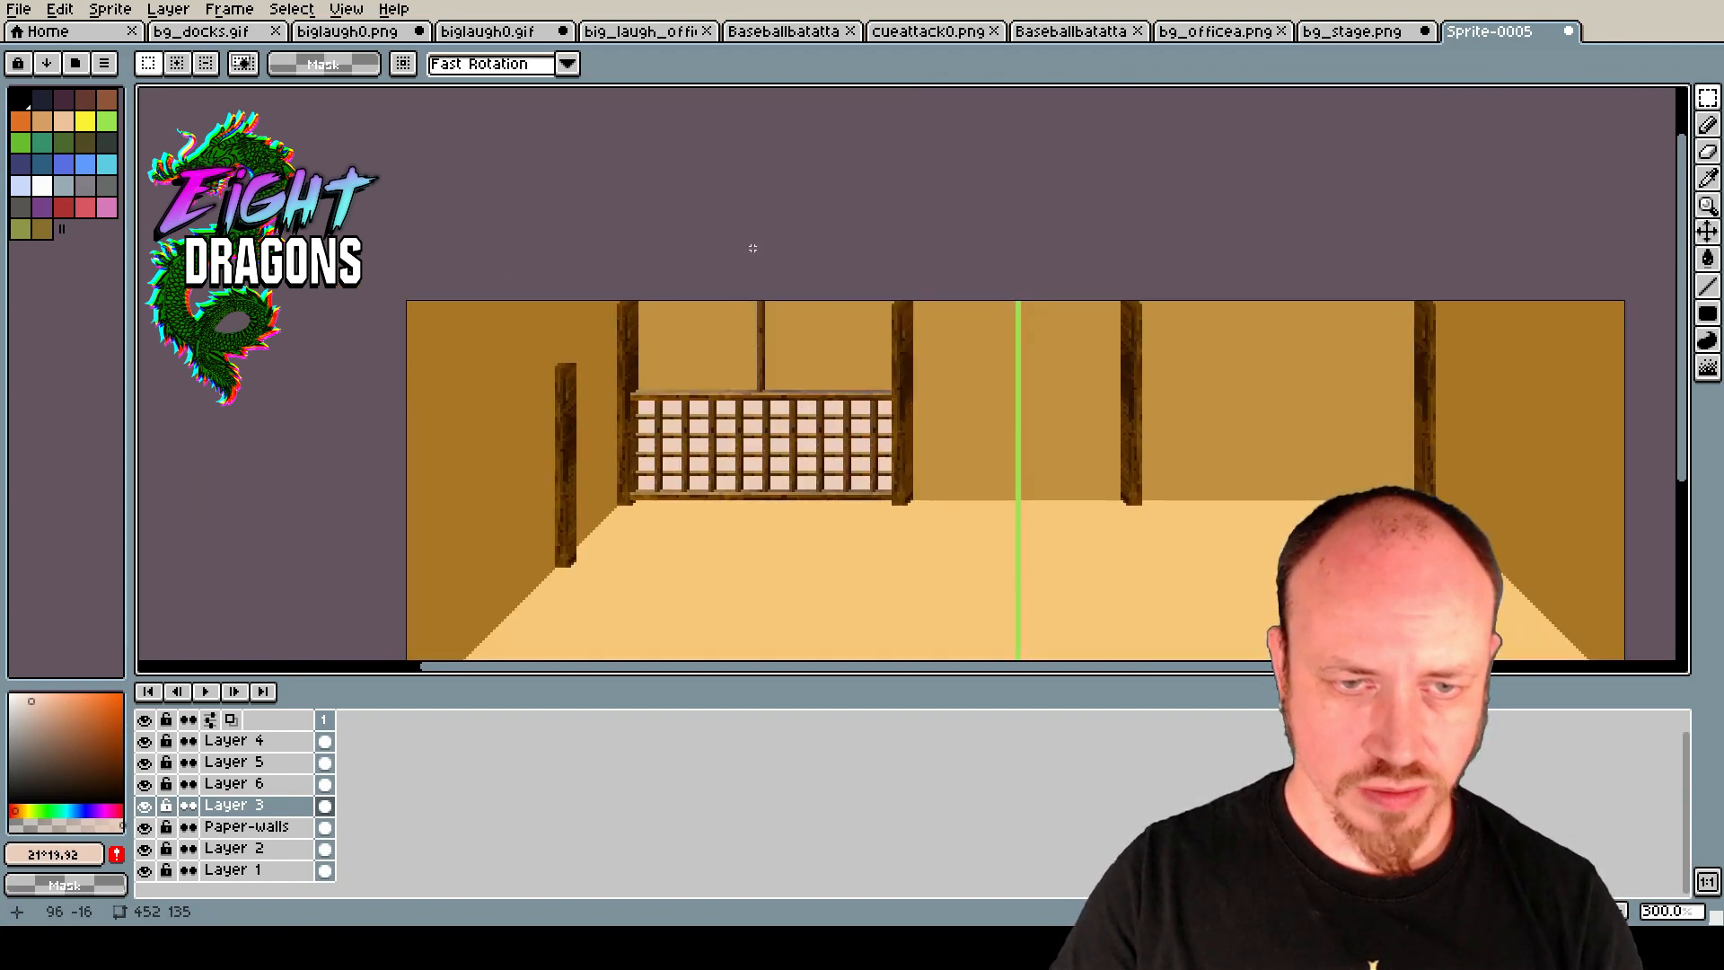
Duplicate the two leftmost posts with a 54 × 105 px selection, offset diagonally to add a third post along the left wall.
click(1707, 97)
drag(509, 258, 659, 587)
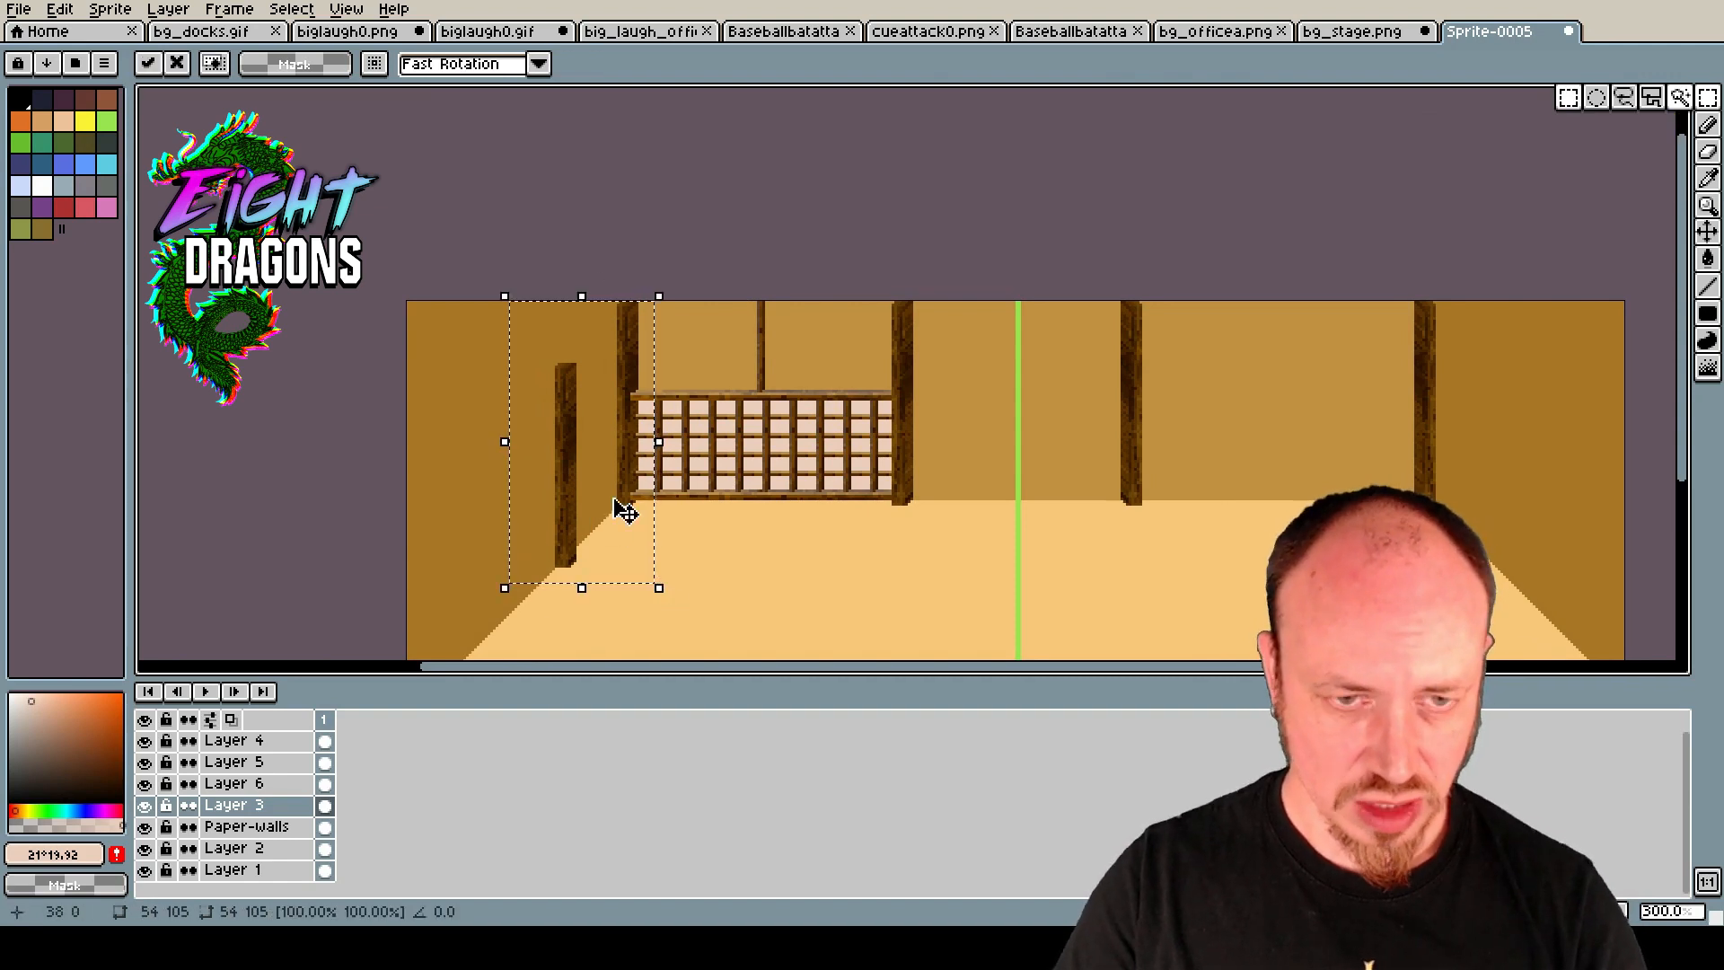
drag(571, 458, 511, 523)
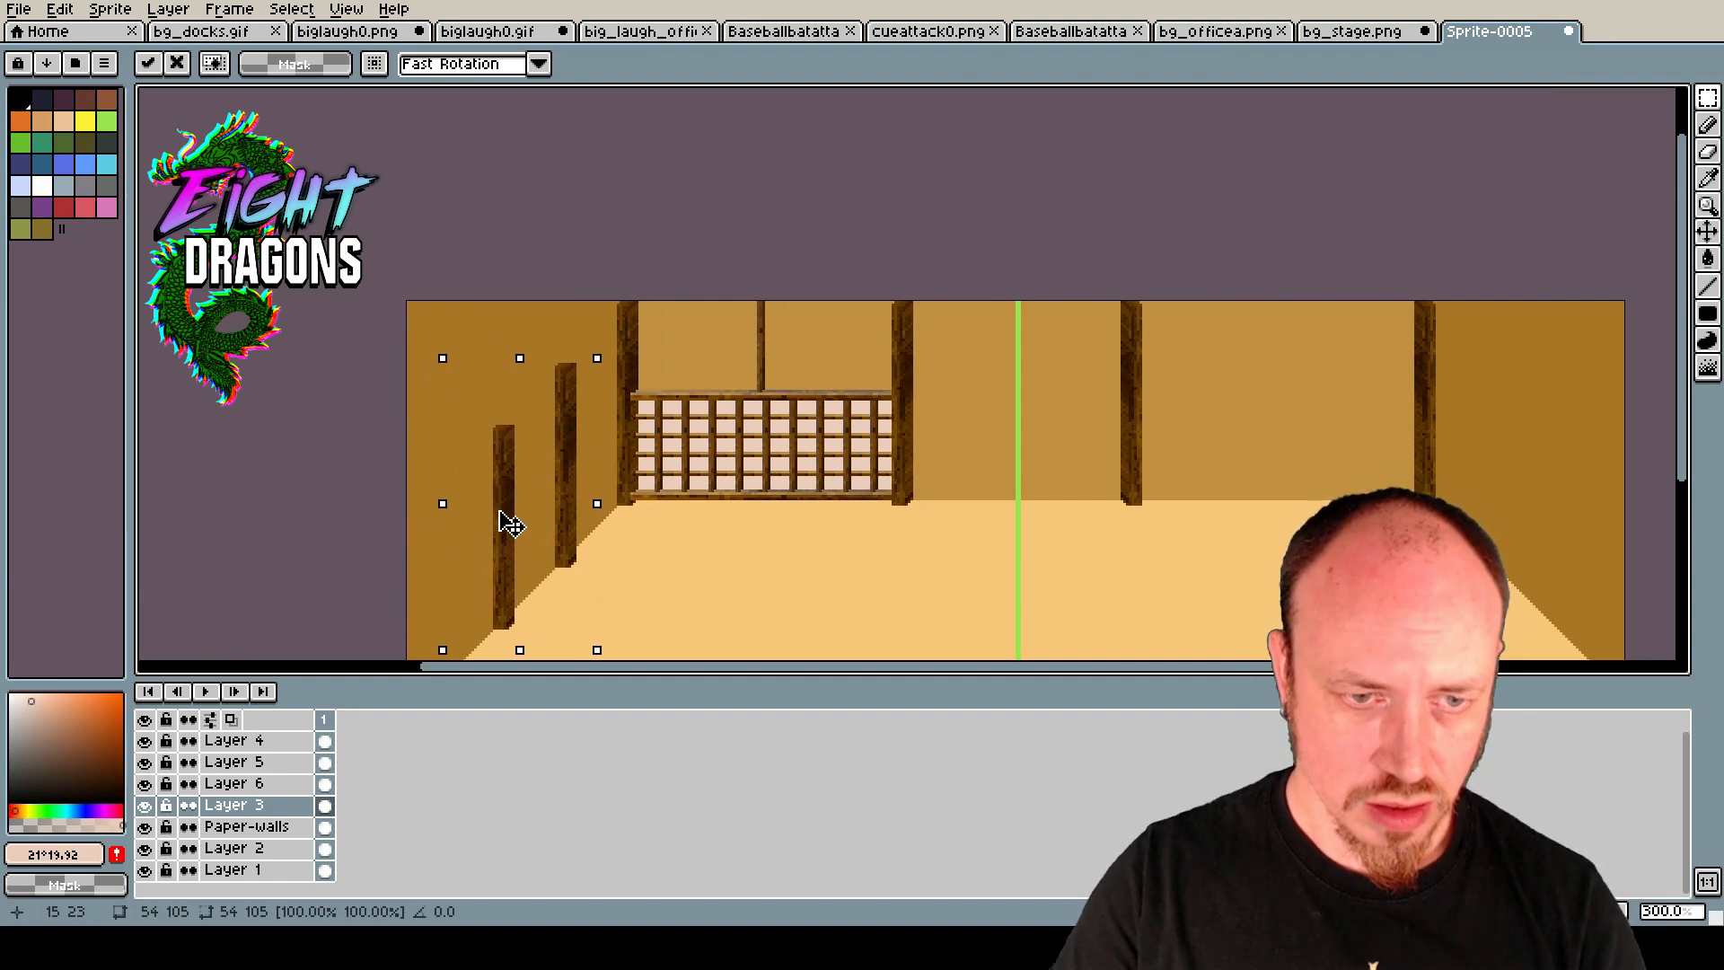
drag(1683, 429, 1685, 503)
click(674, 406)
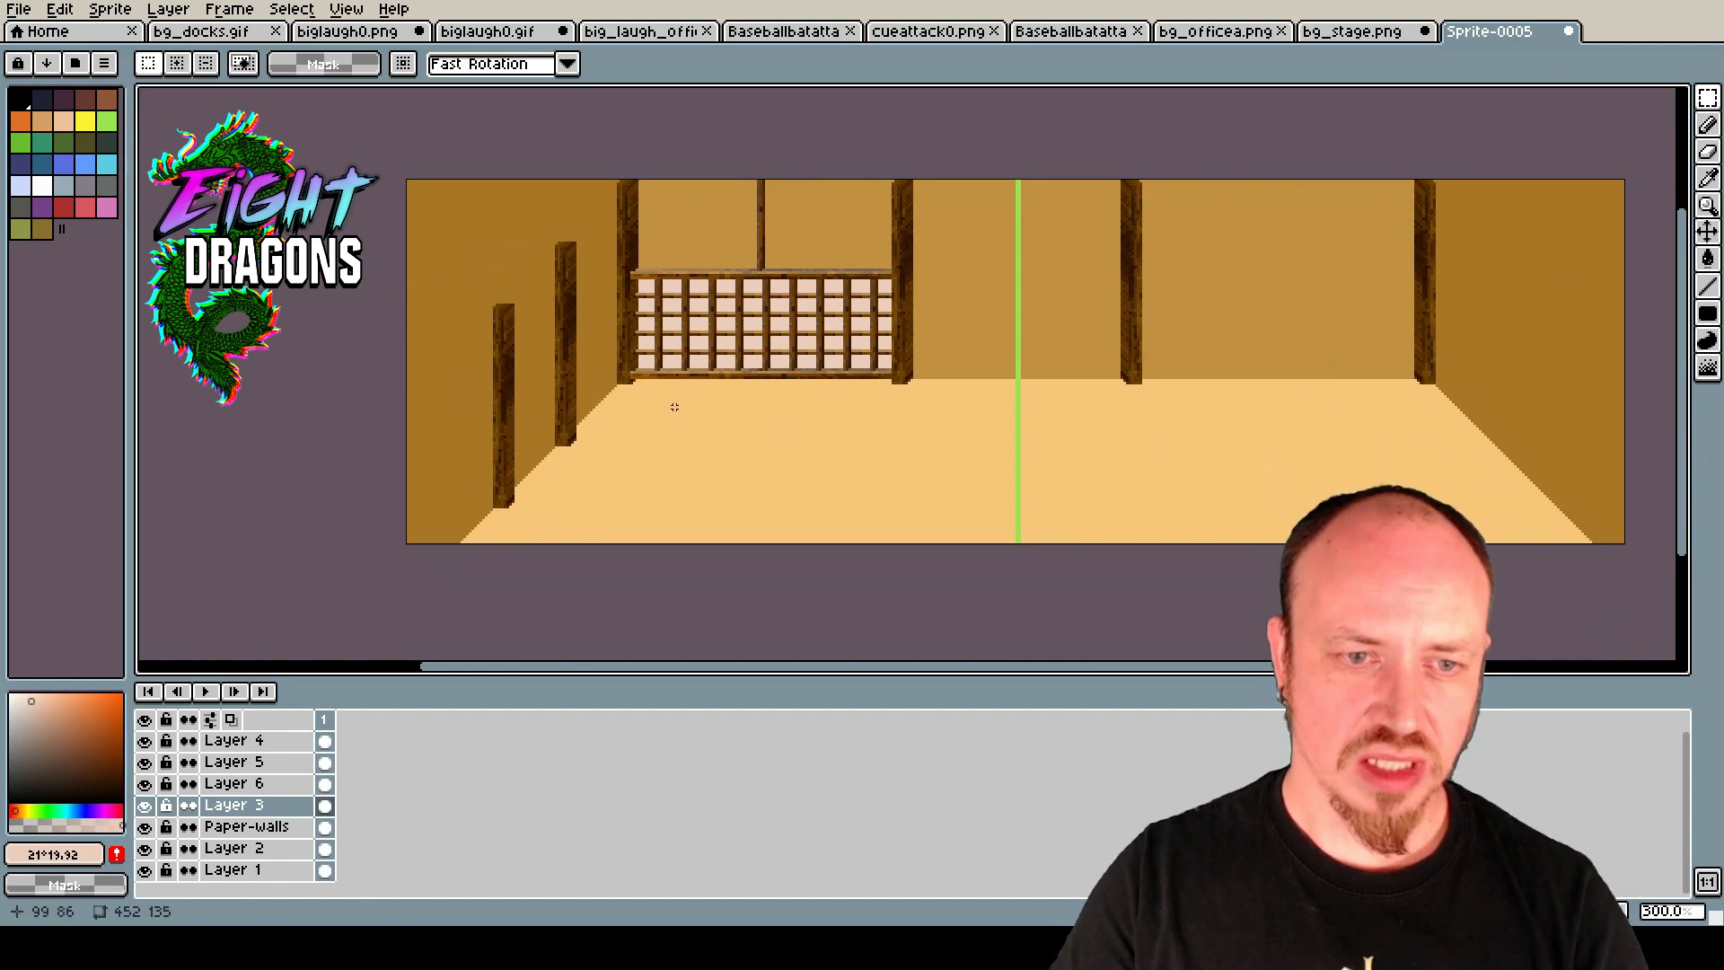
Select the frontmost left-wall post and shift it slightly farther forward along the floor edge to widen the perspective spacing.
click(1707, 99)
drag(461, 286, 527, 546)
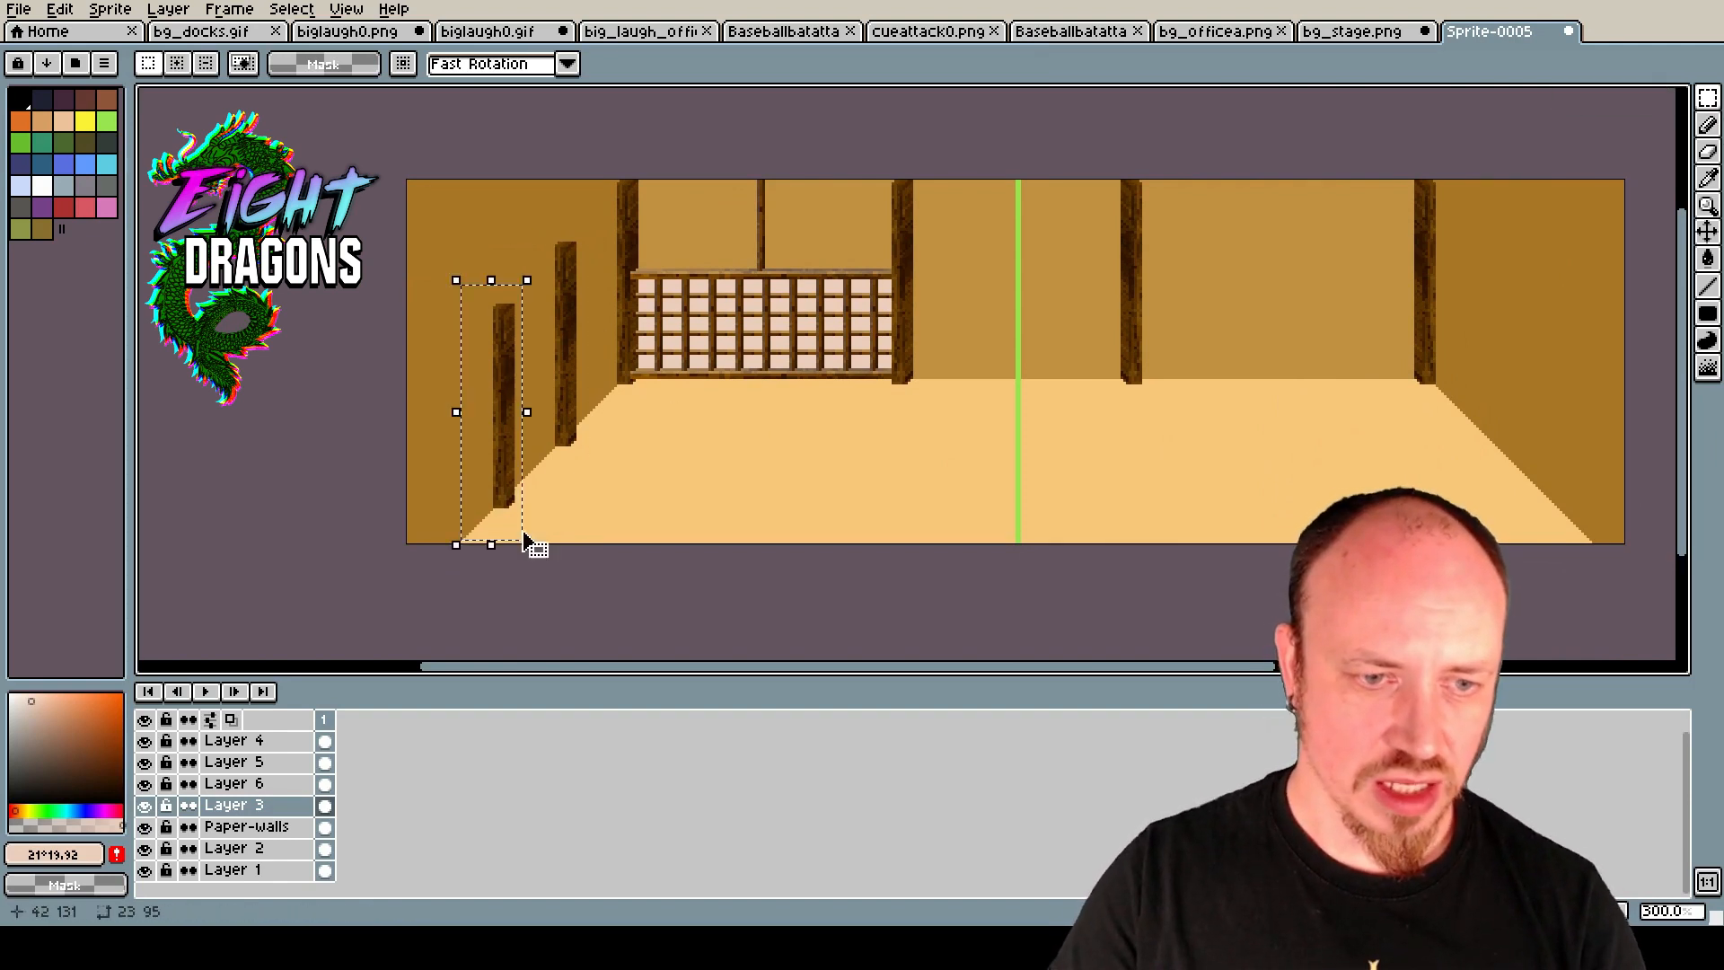
drag(497, 454, 499, 486)
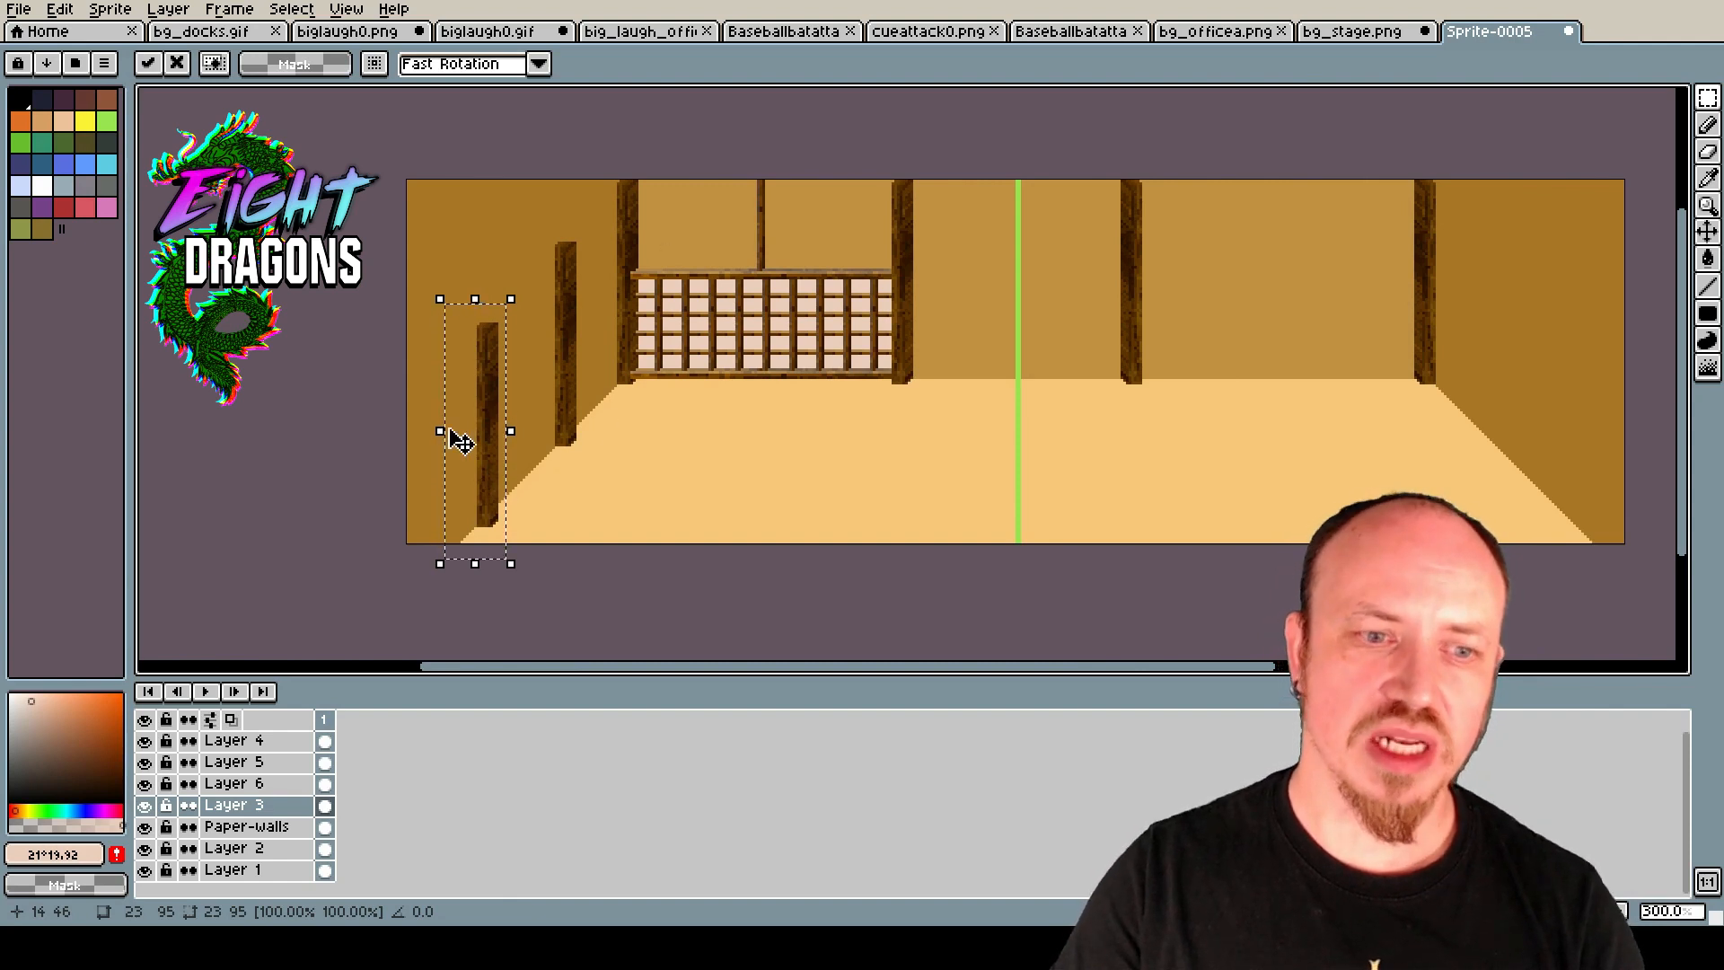
click(631, 290)
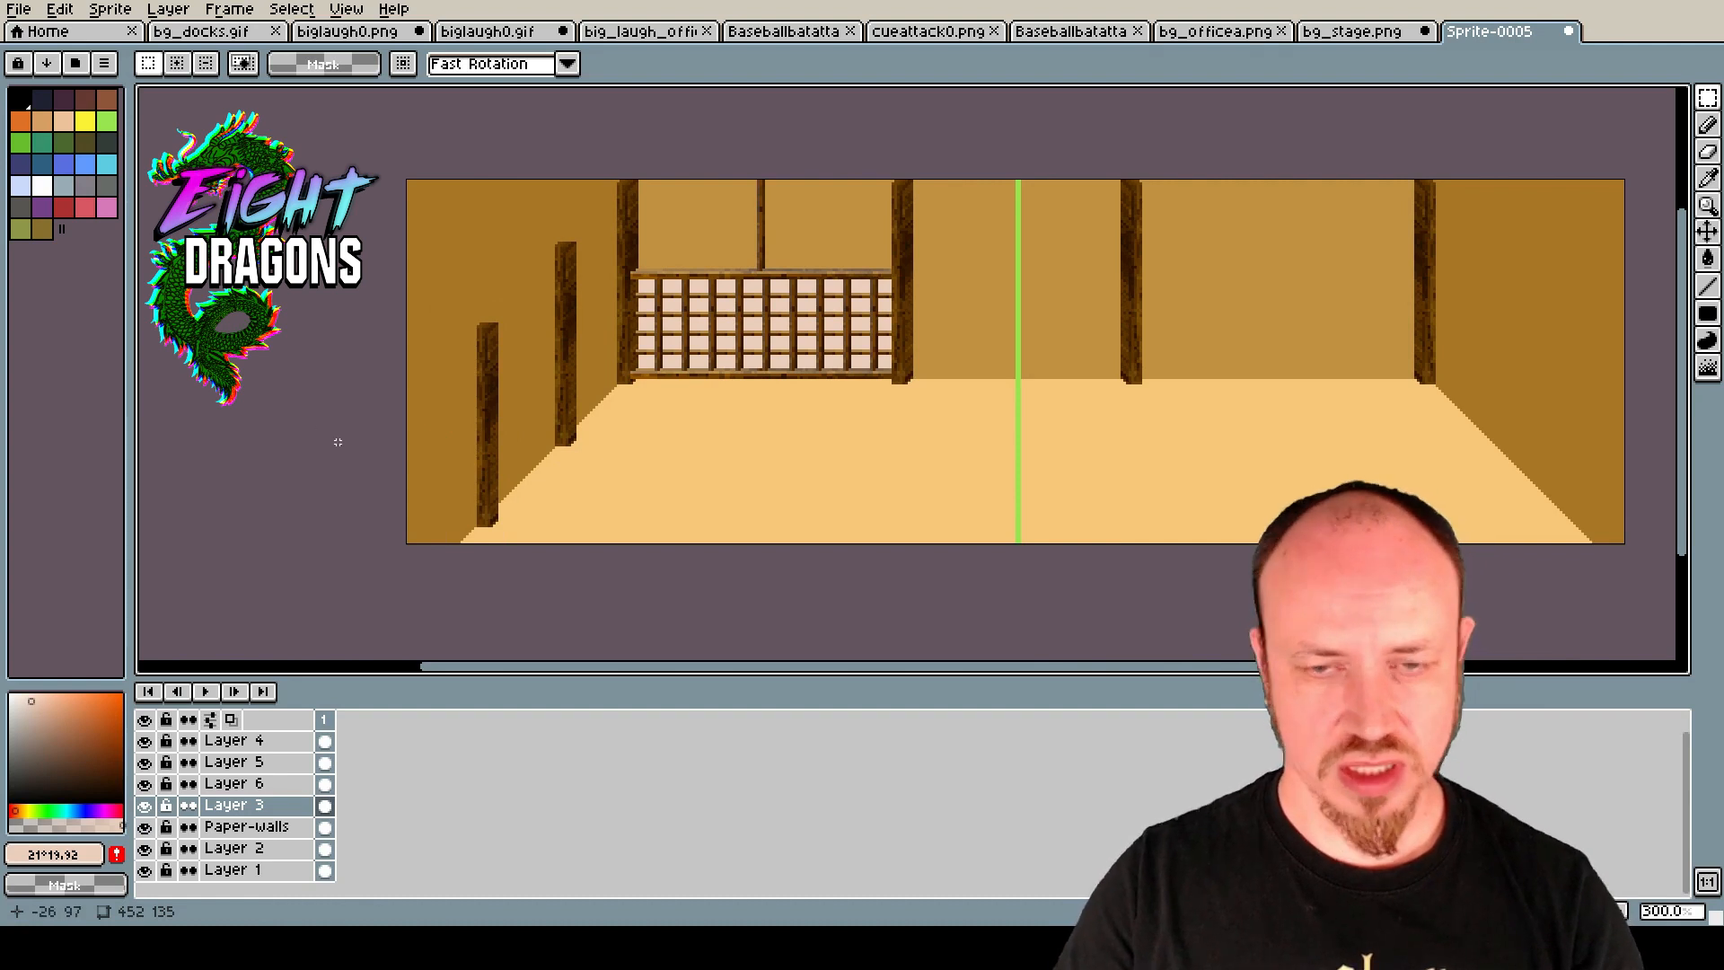
Copy the left-wall posts with a 91 × 134 px selection, flip the copy horizontally, and place it at the matching position on the right wall.
drag(814, 666, 855, 676)
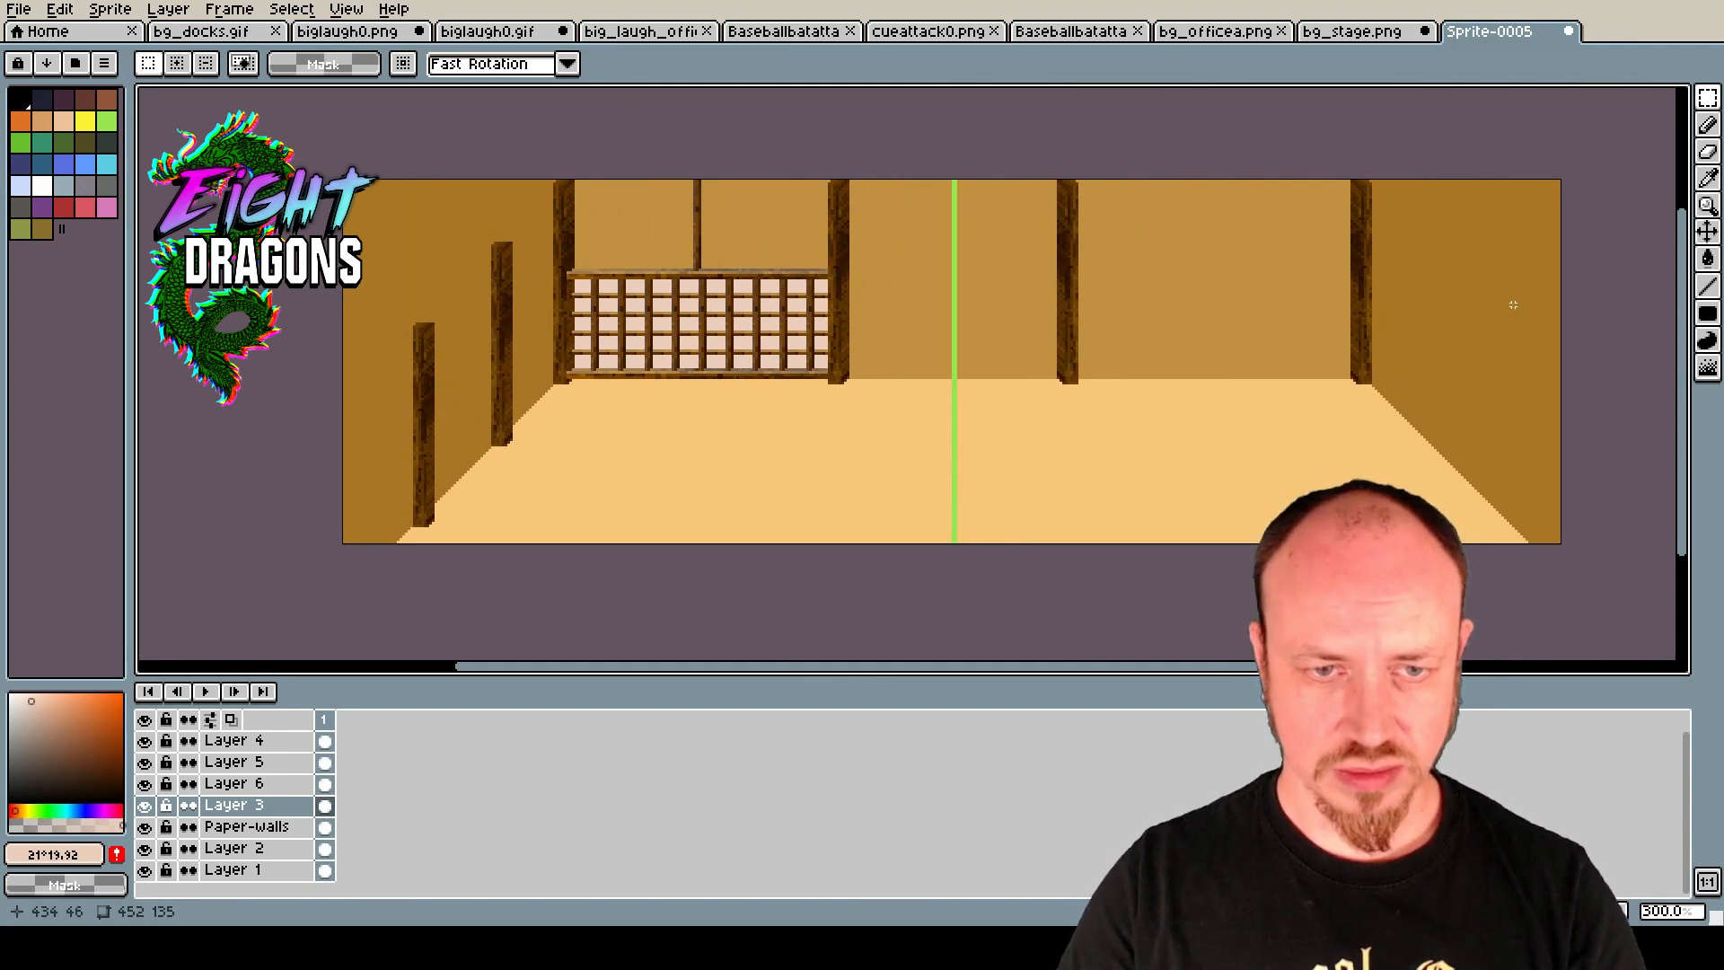
click(1708, 98)
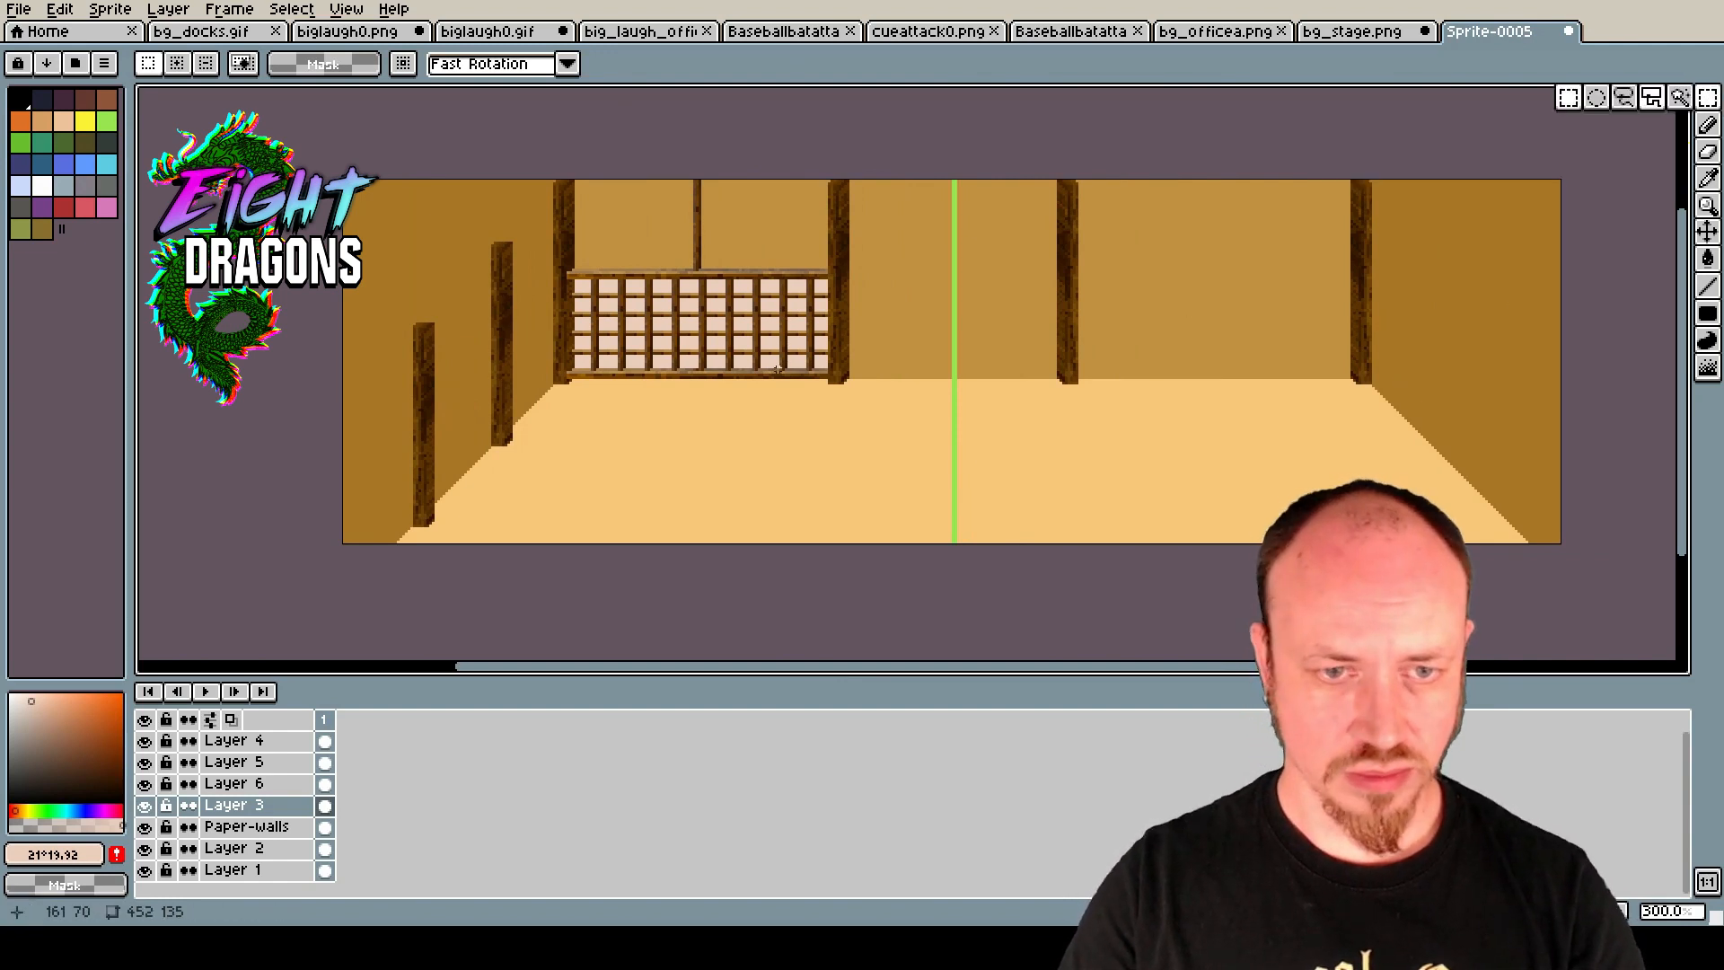
drag(311, 137, 589, 541)
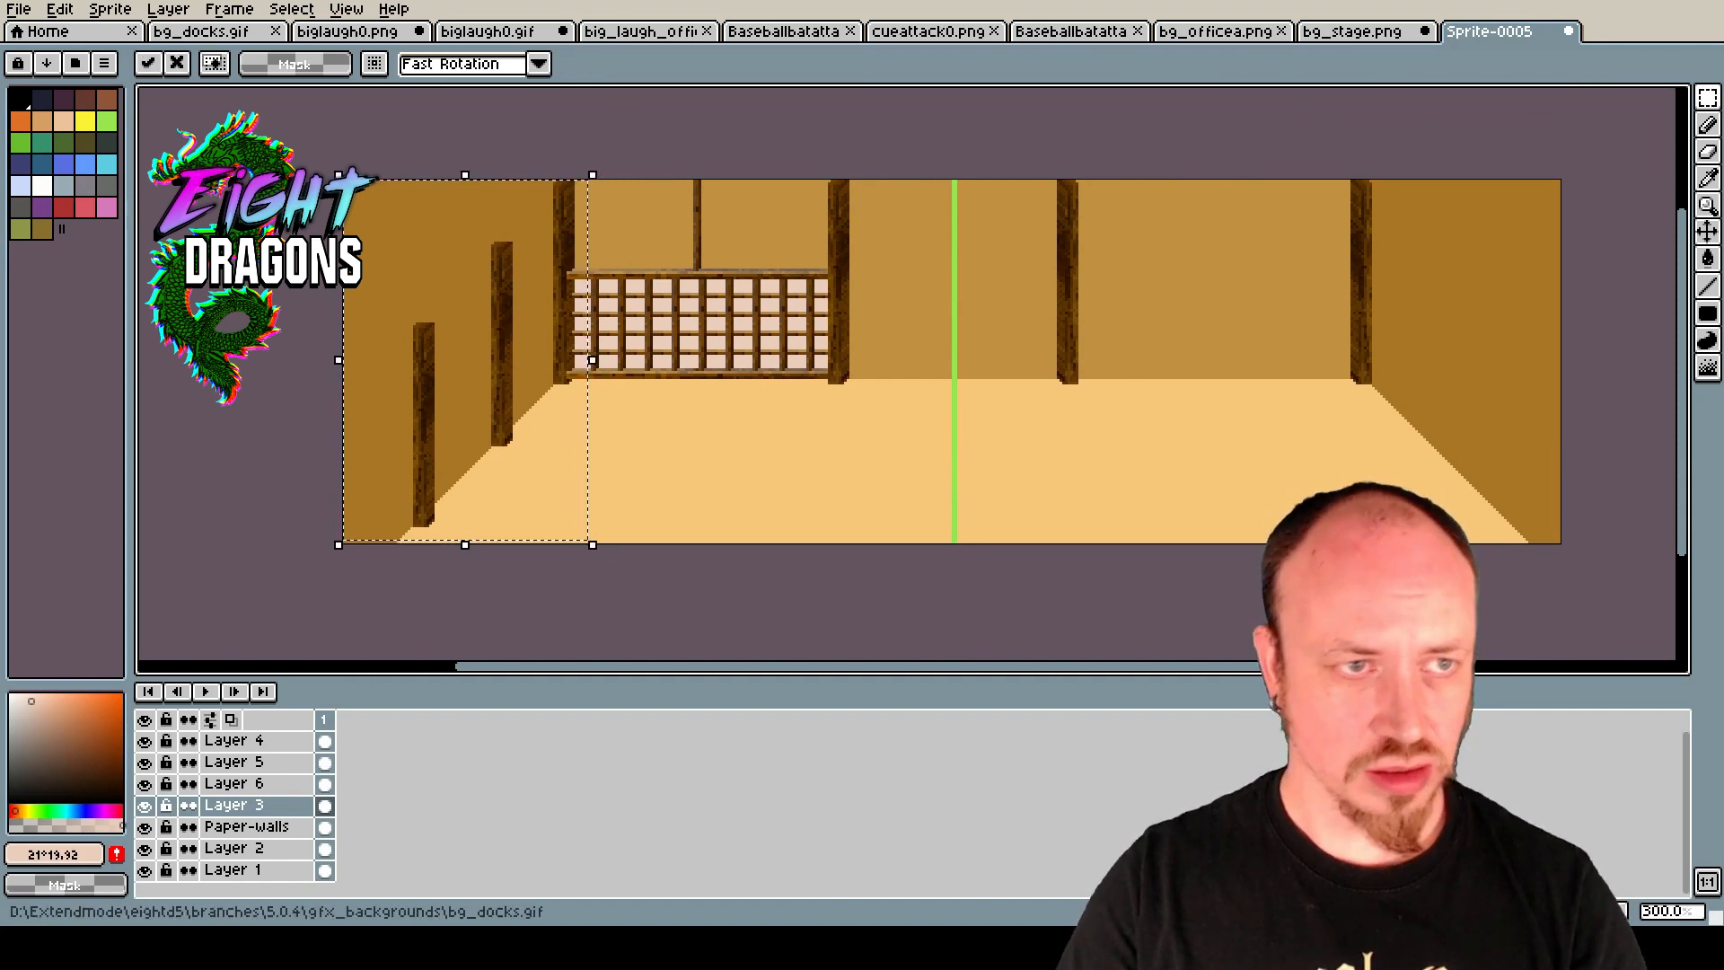
click(59, 9)
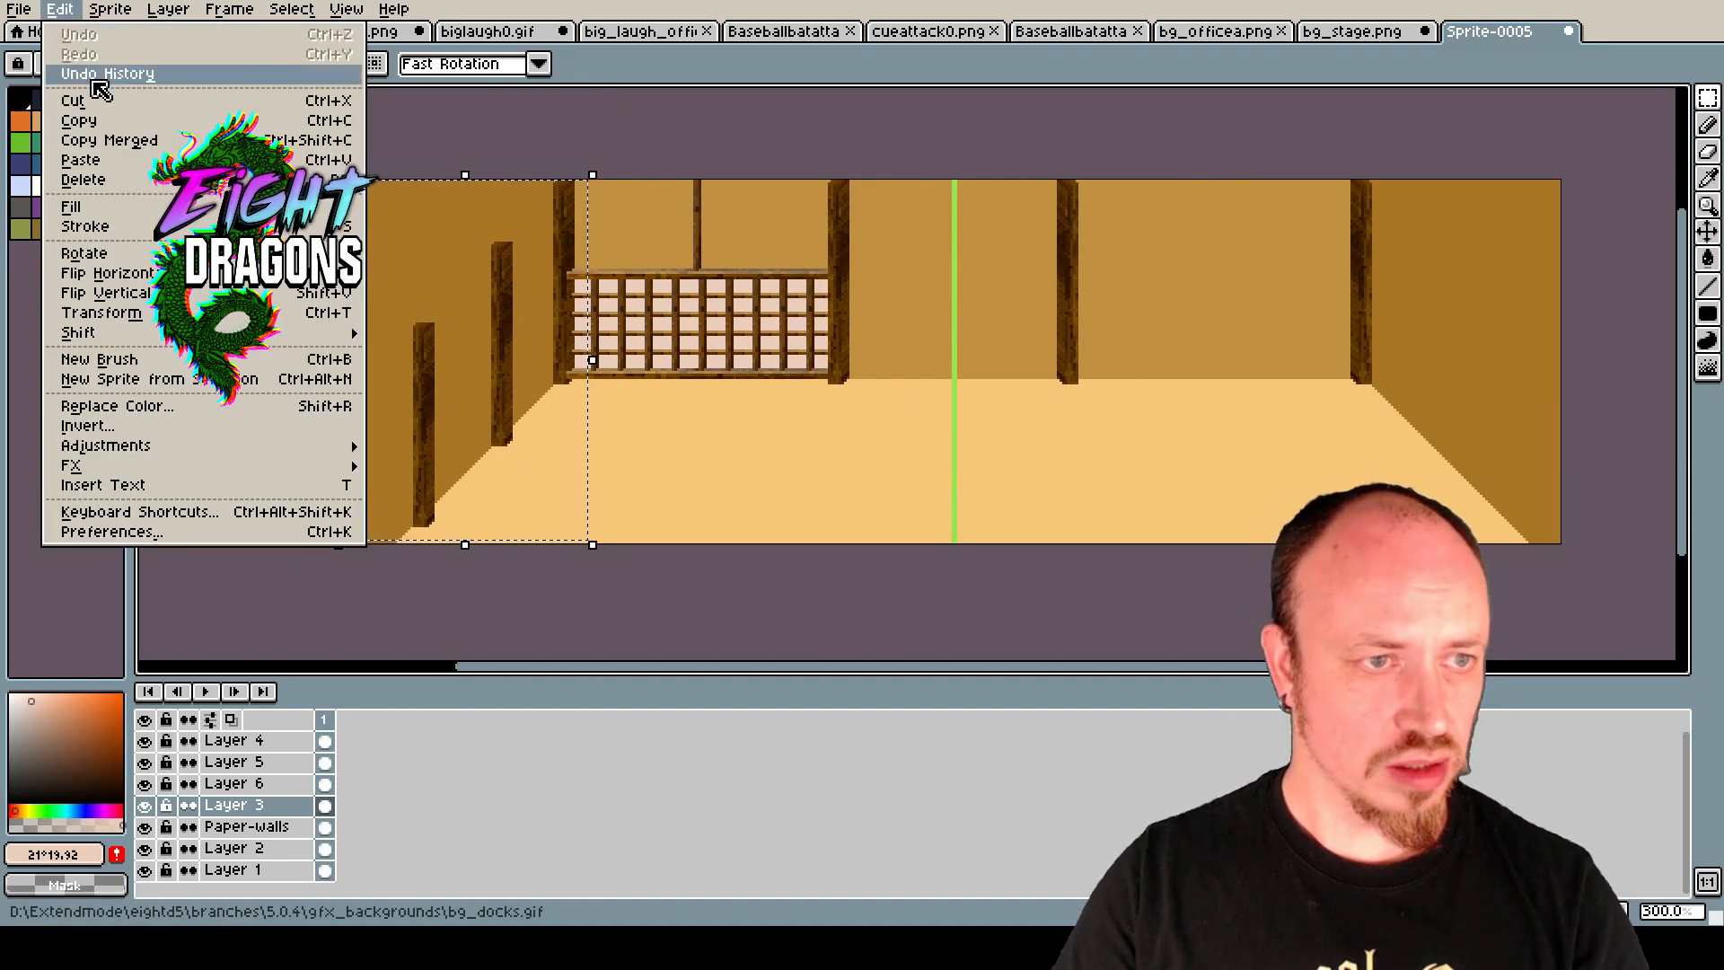
click(133, 277)
drag(500, 392, 1508, 404)
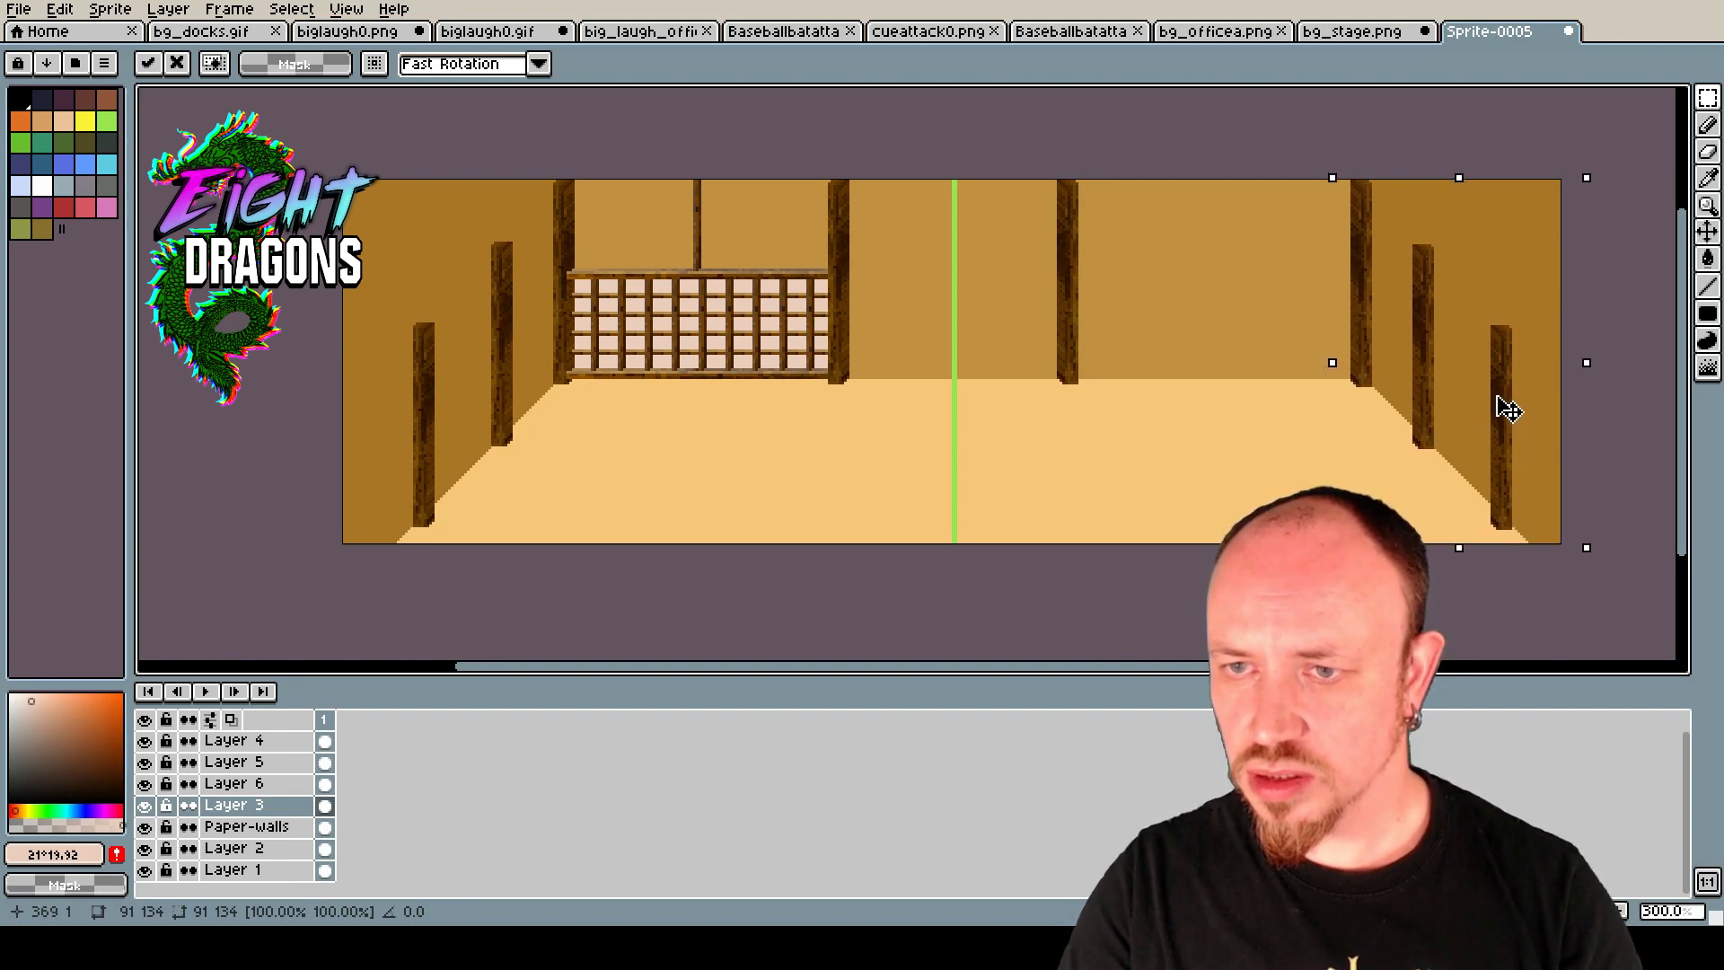
key(Return)
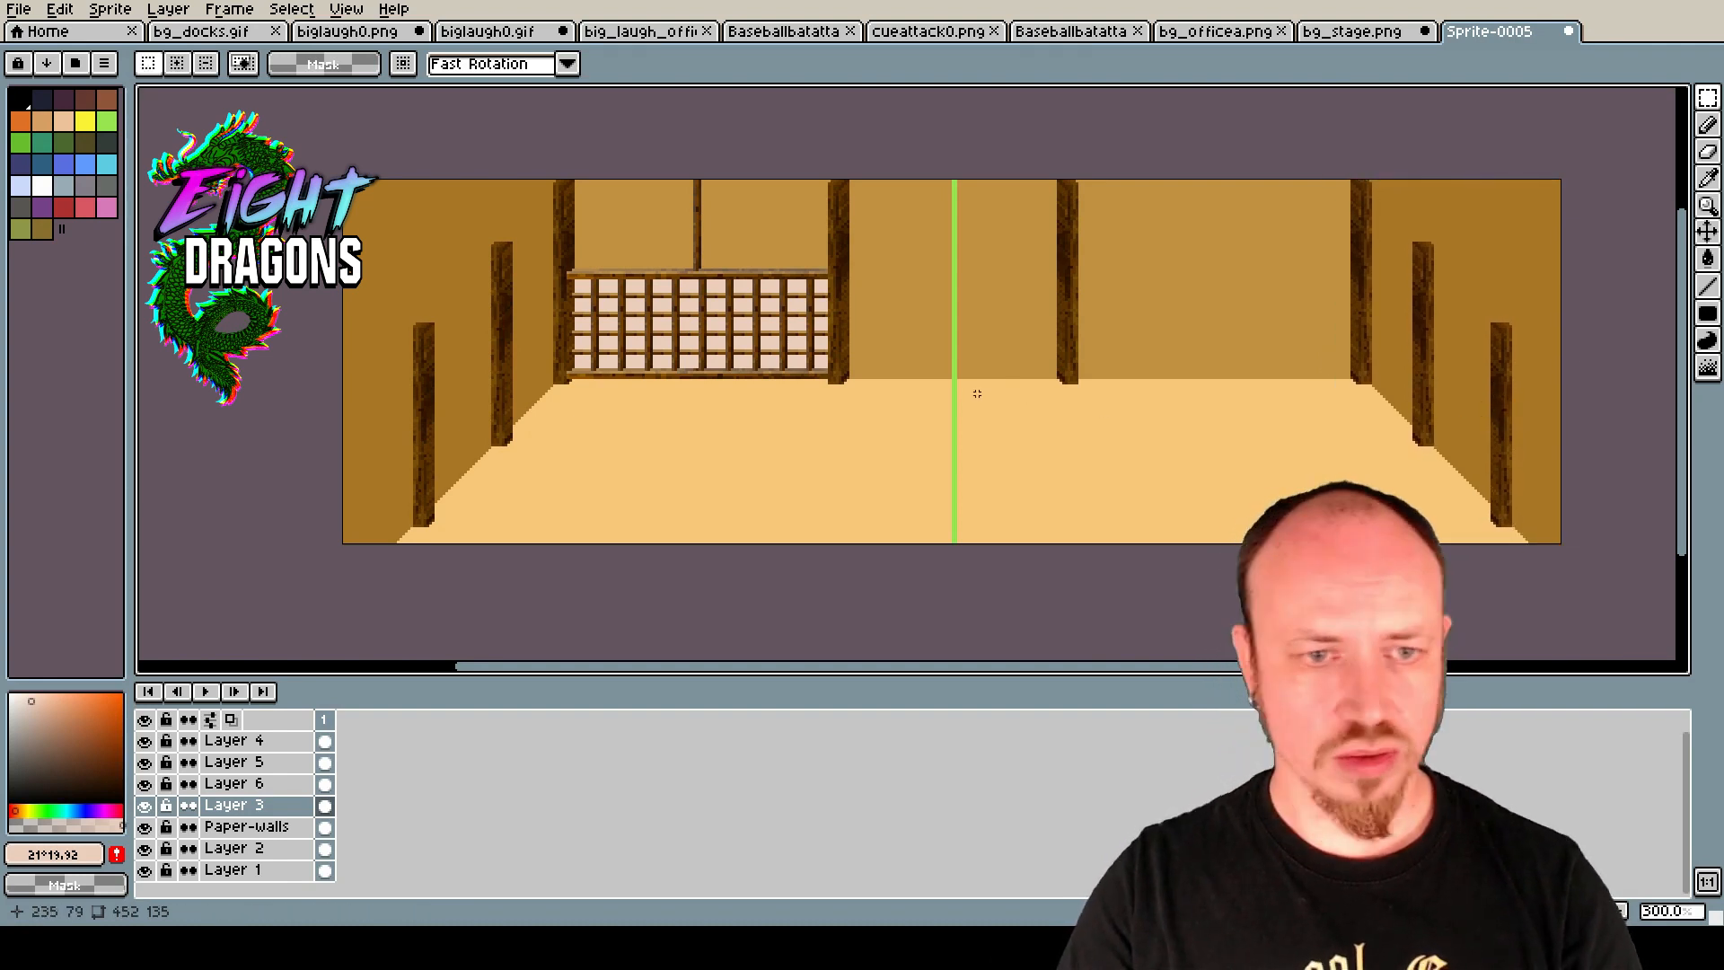
scroll(969, 393, down, 1)
scroll(1069, 396, up, 1)
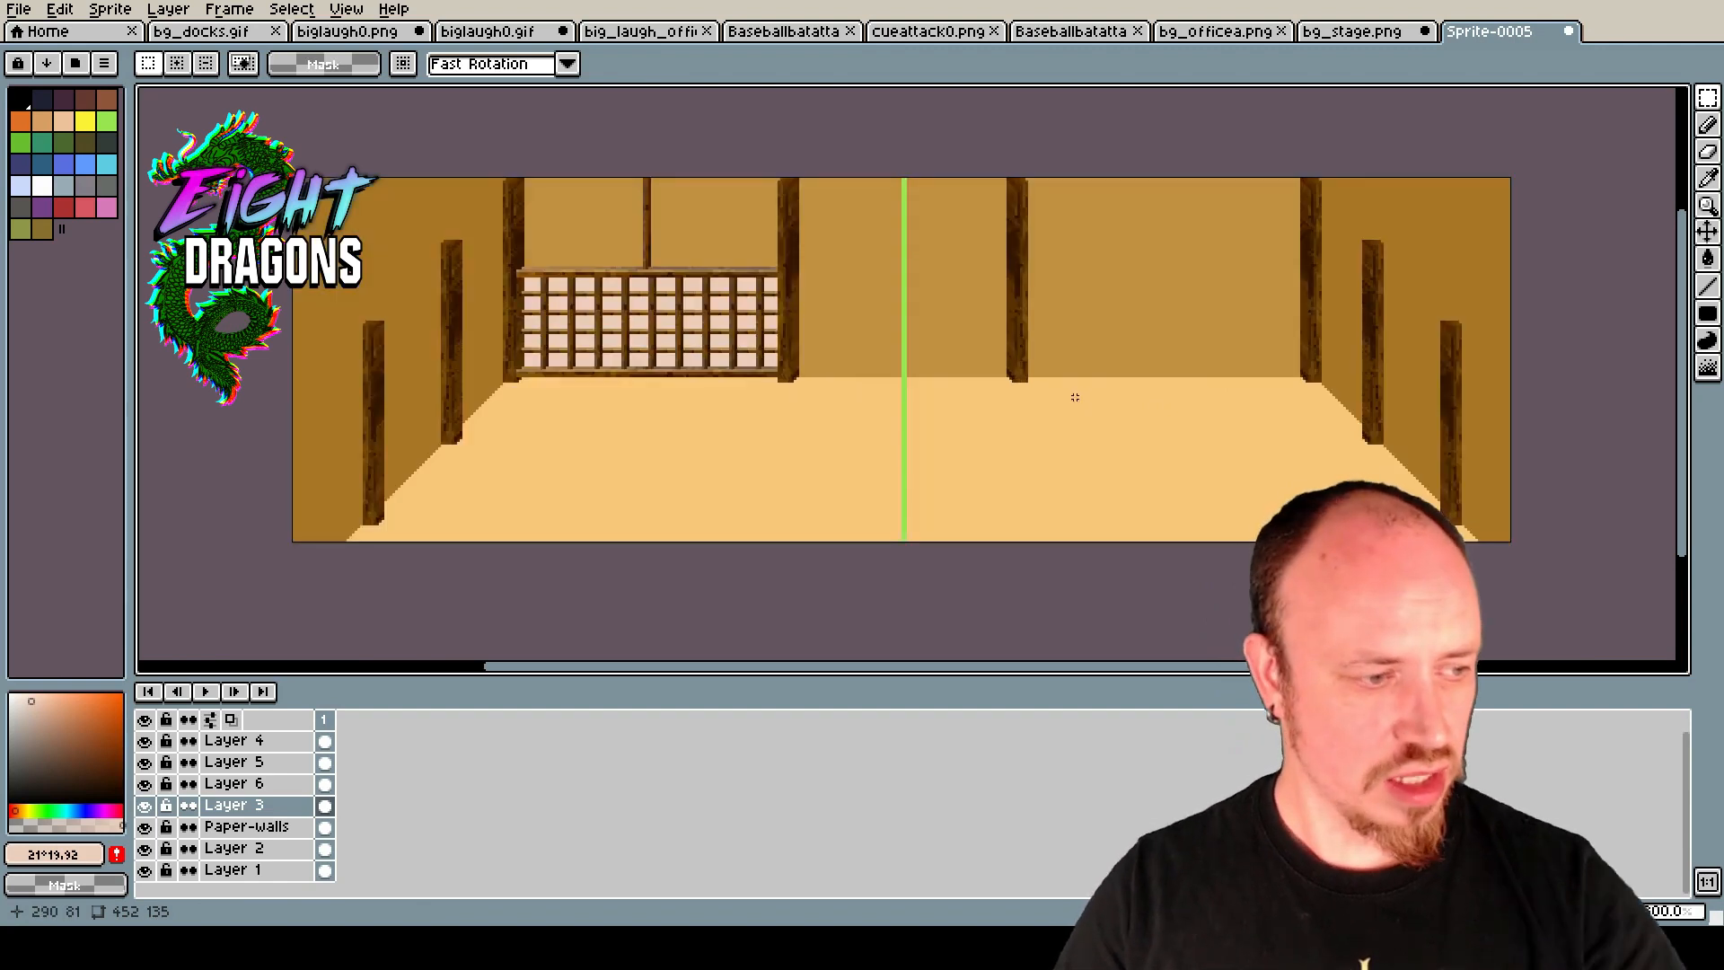
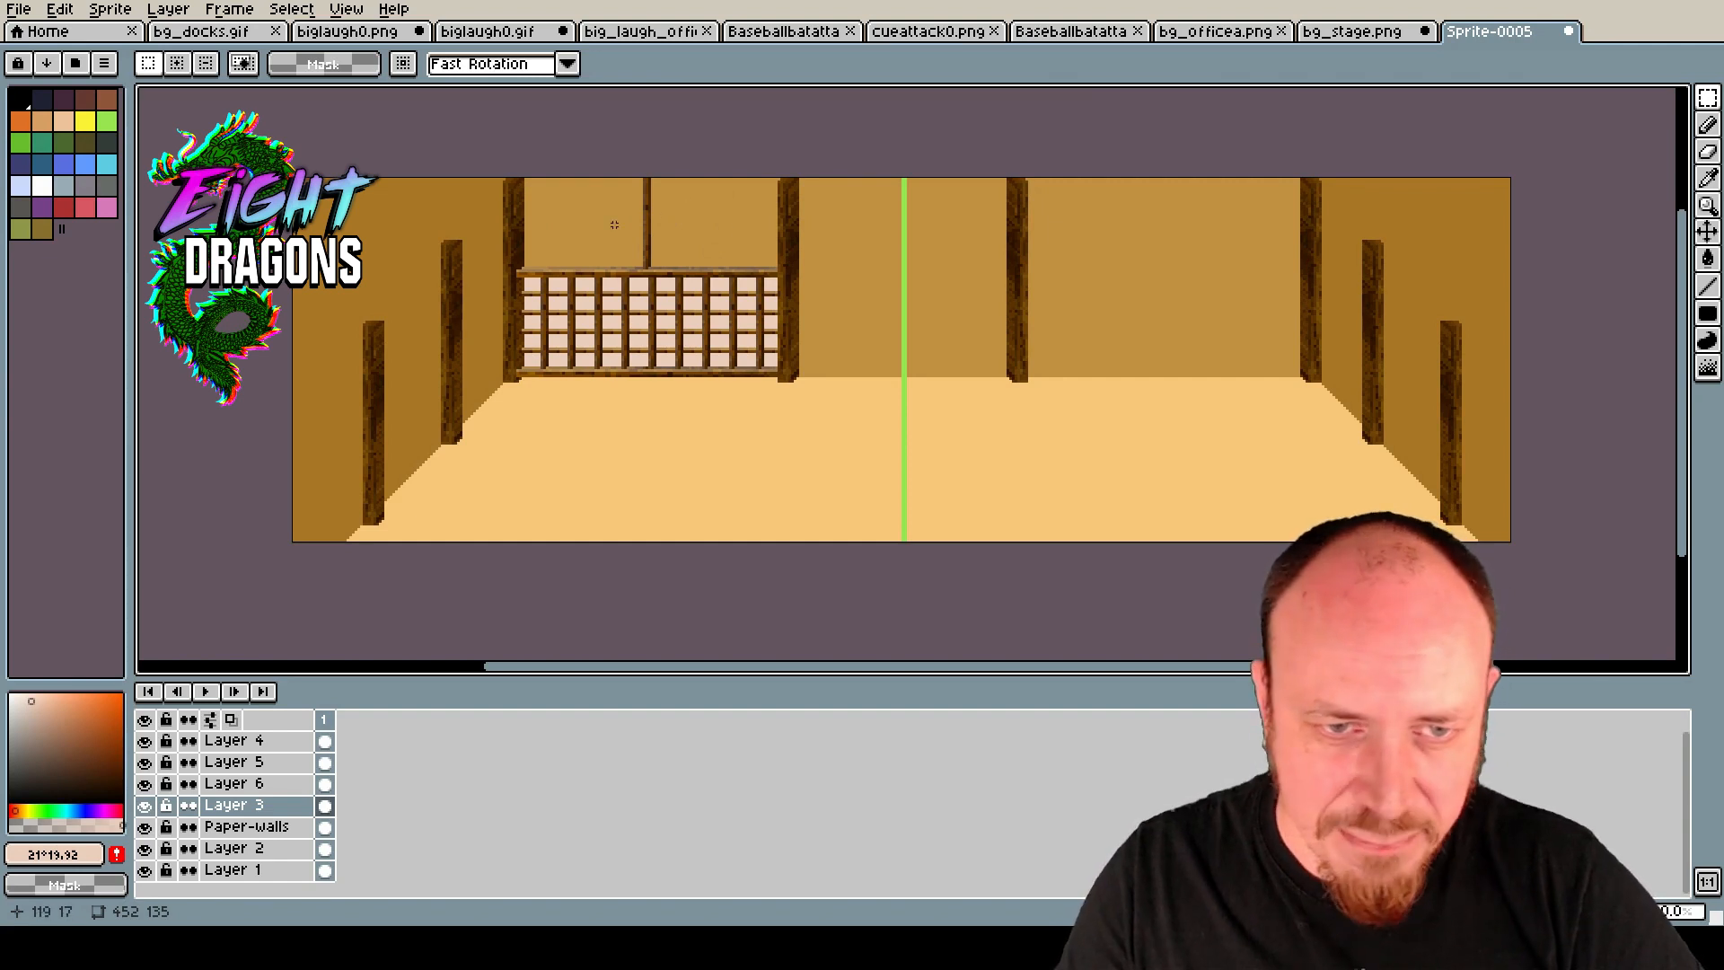
On the Paper-walls layer, fill the two panels above the lattice with a rectangle in the lattice paper colour #eccebd.
scroll(609, 175, up, 1)
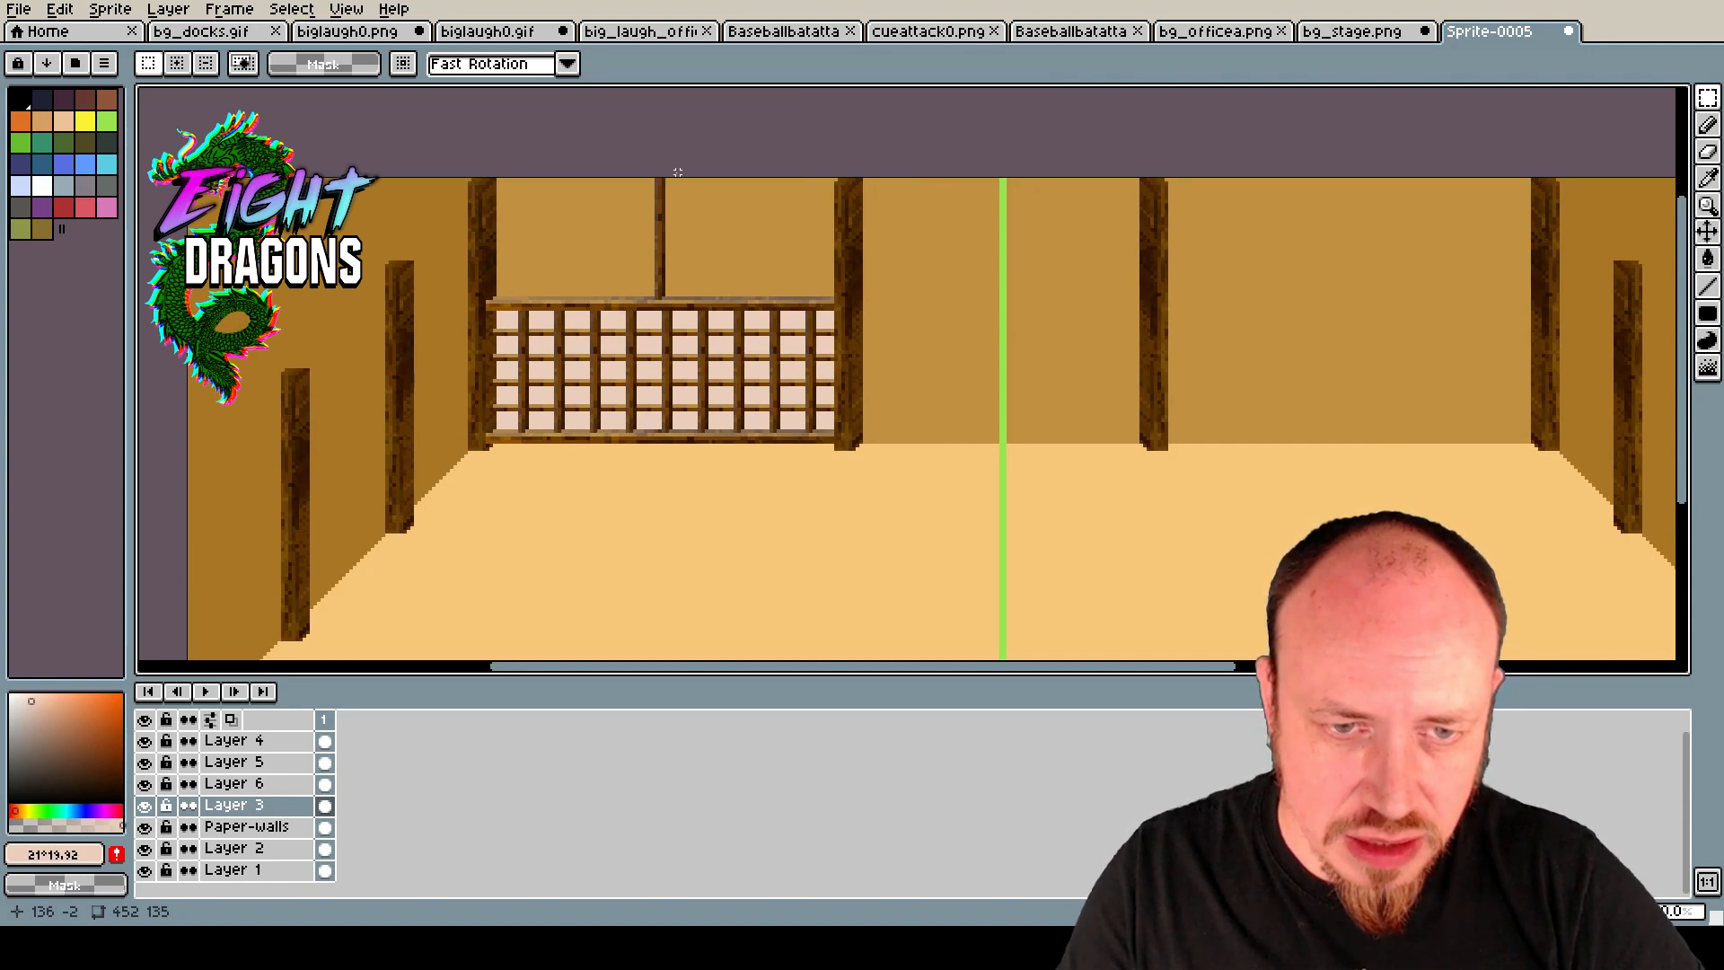
scroll(677, 172, down, 1)
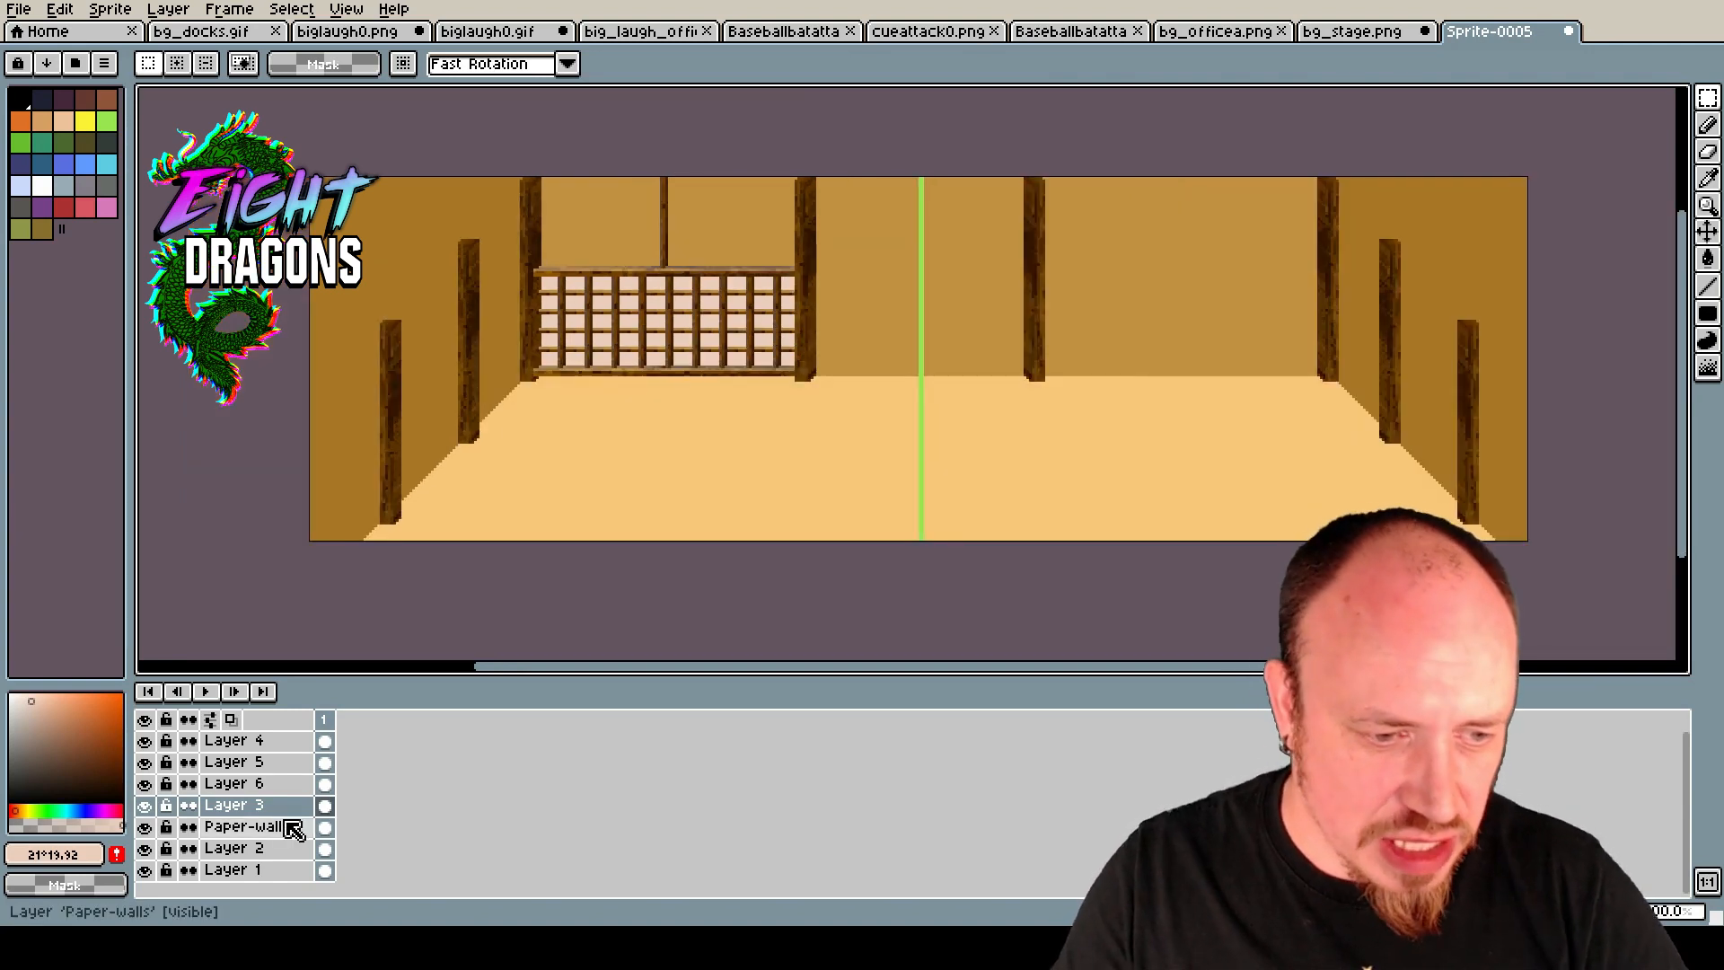
click(256, 826)
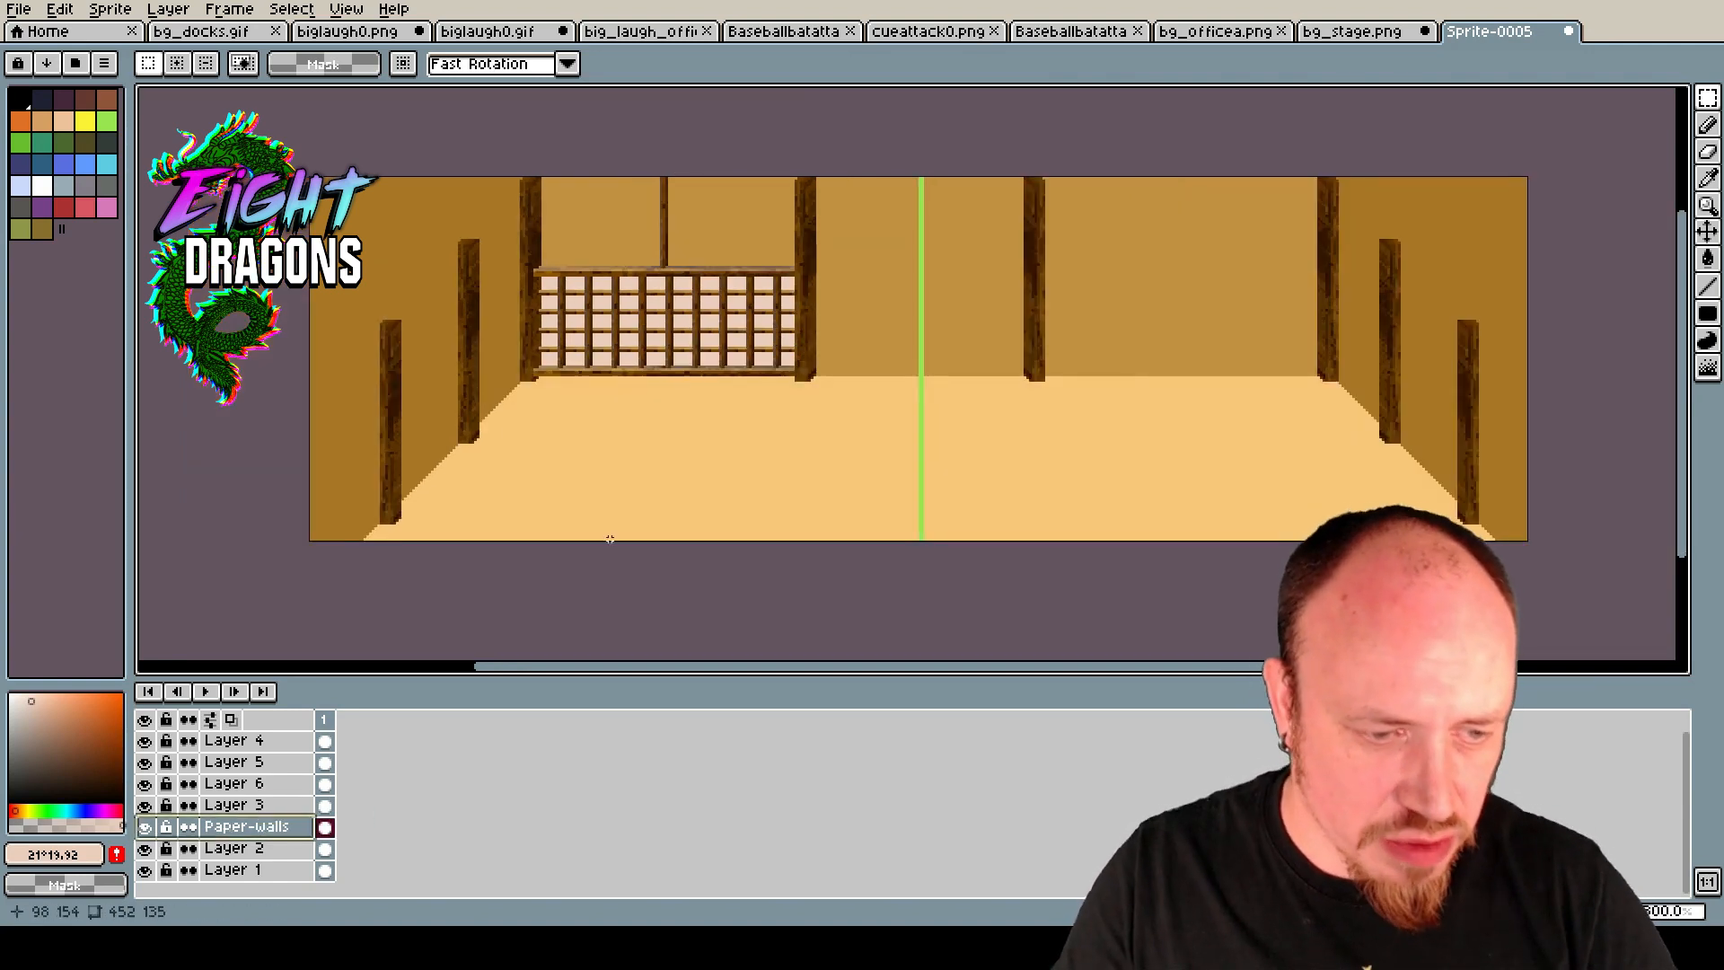
alt+click(651, 323)
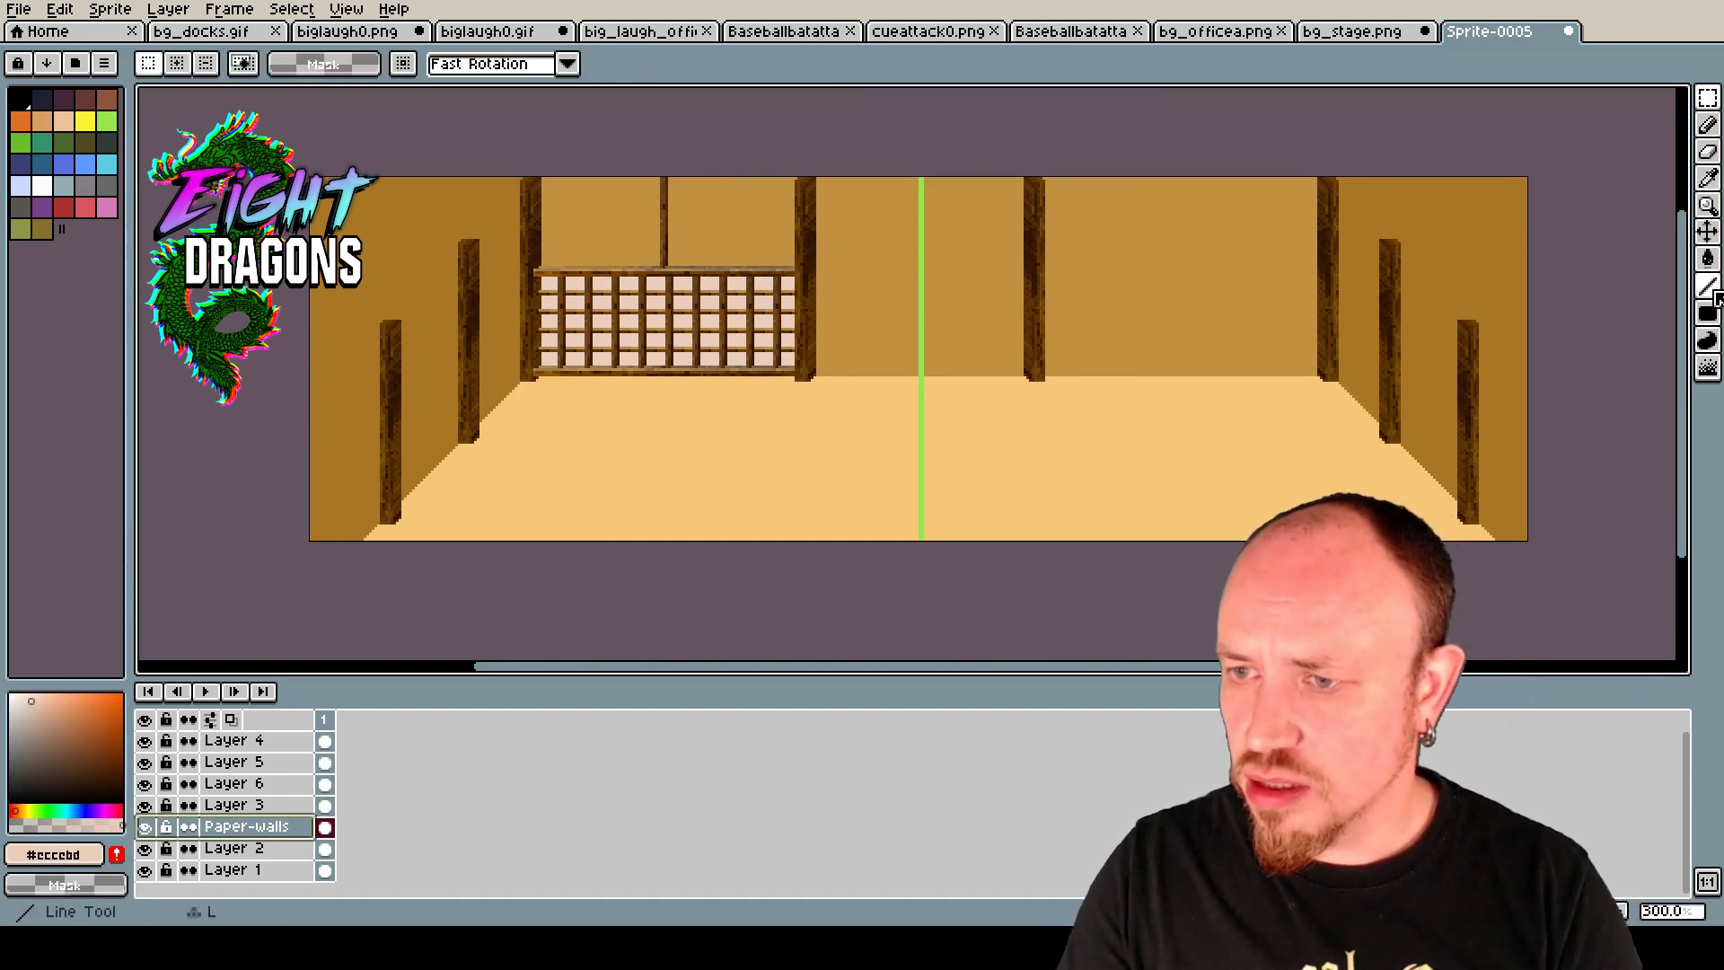
click(1707, 312)
scroll(730, 179, up, 1)
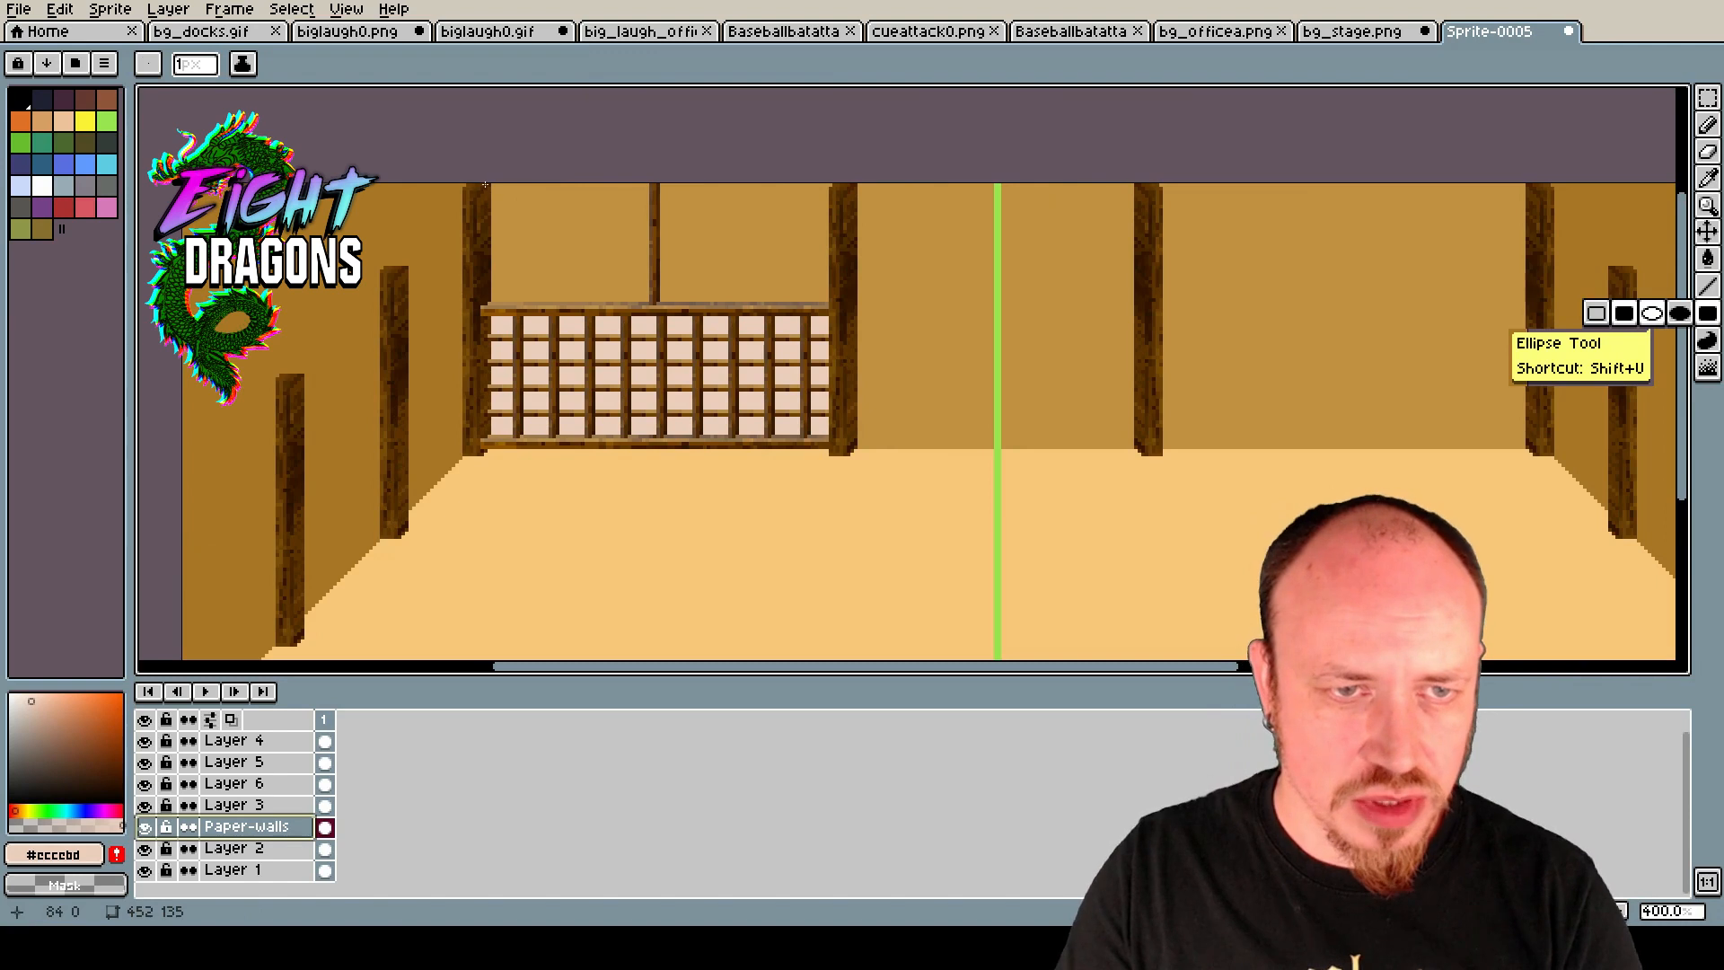
drag(482, 174, 841, 306)
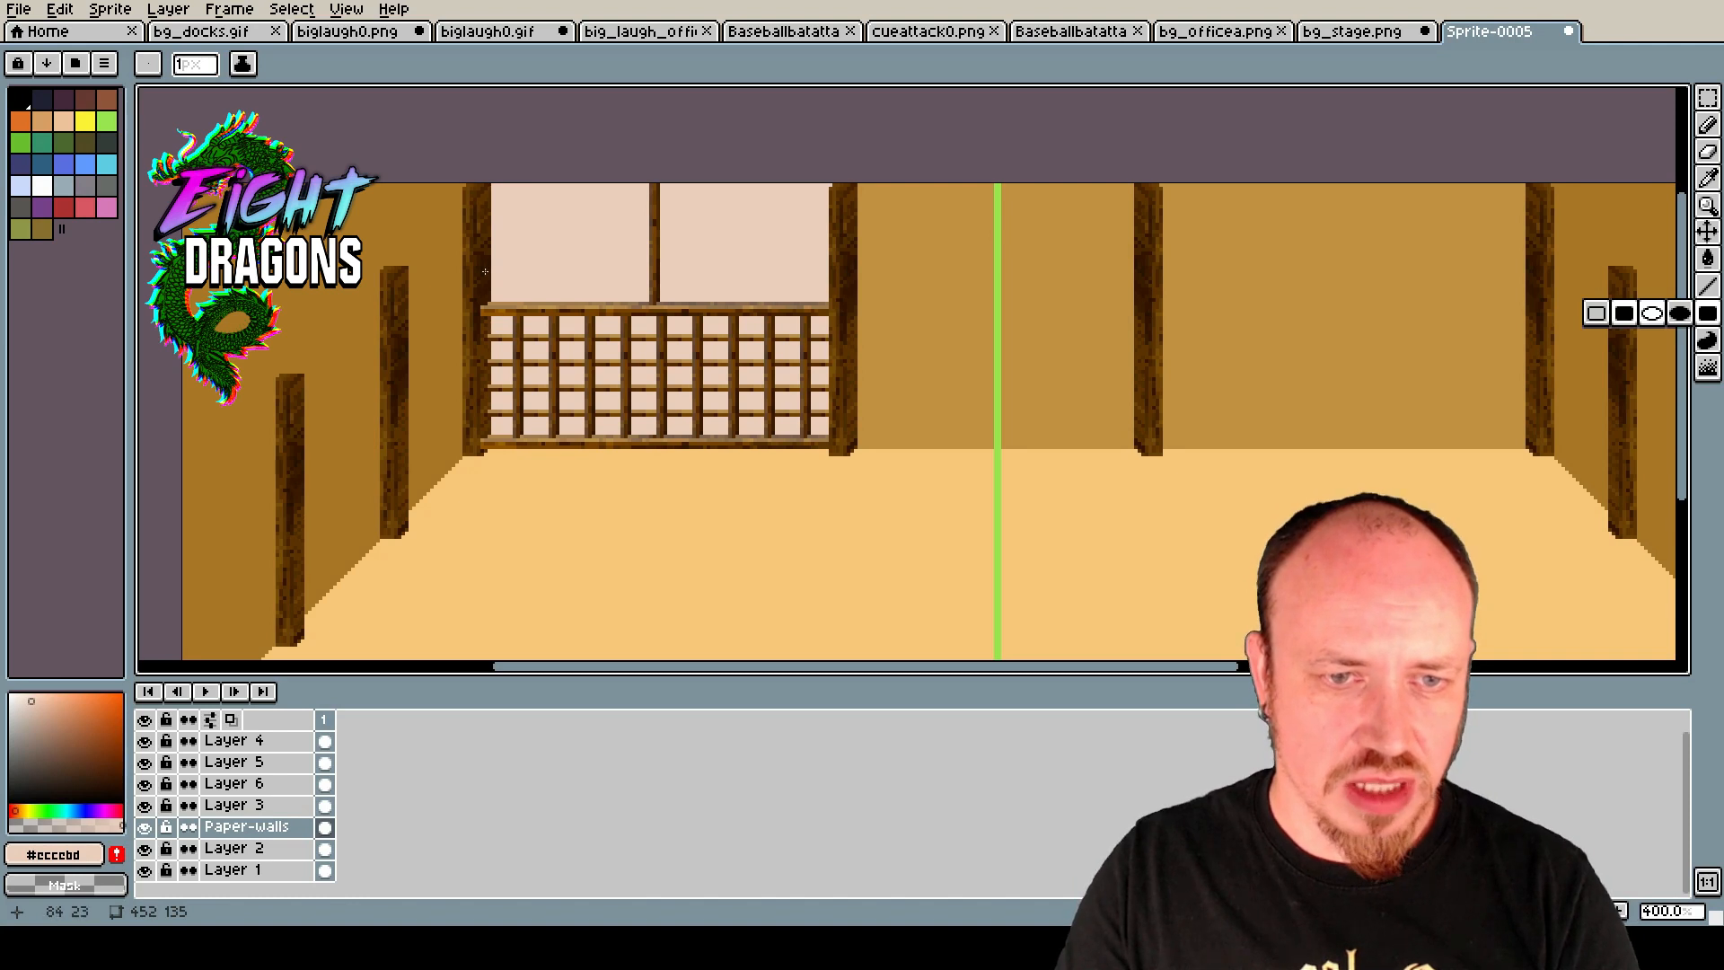
scroll(485, 271, down, 1)
scroll(525, 247, up, 1)
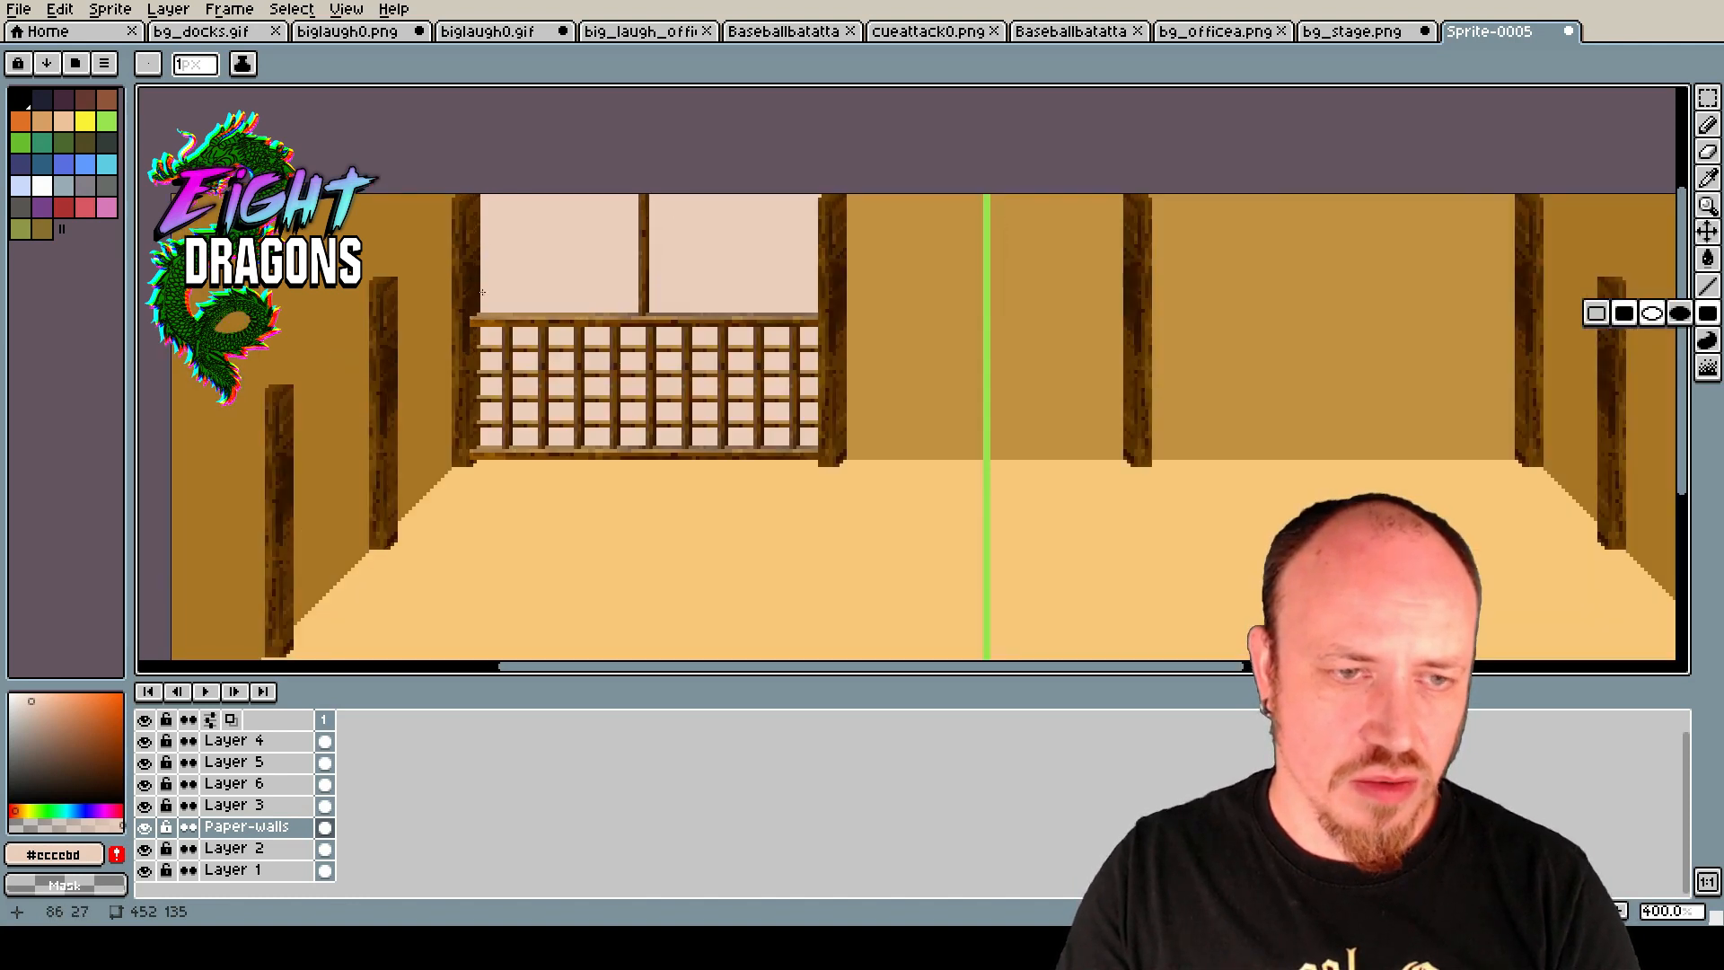
On Layer 3, delete a strip about 2 px wide from the right edge of the lattice's left post, above the lattice.
scroll(482, 292, up, 1)
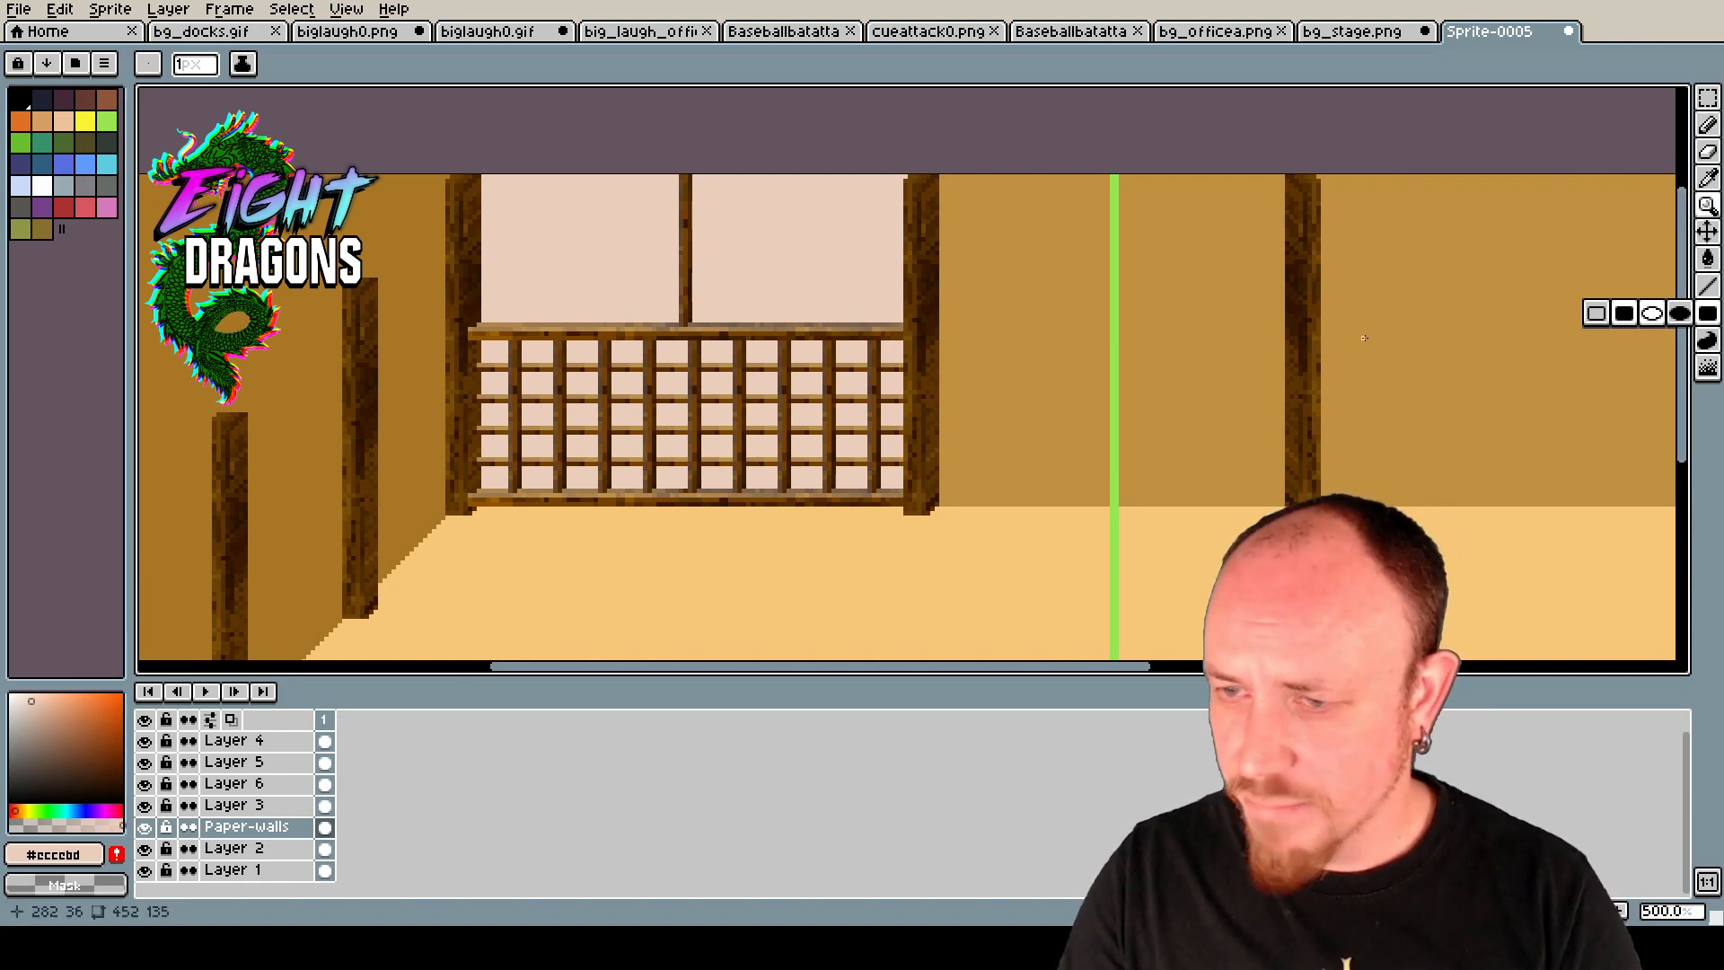
click(222, 807)
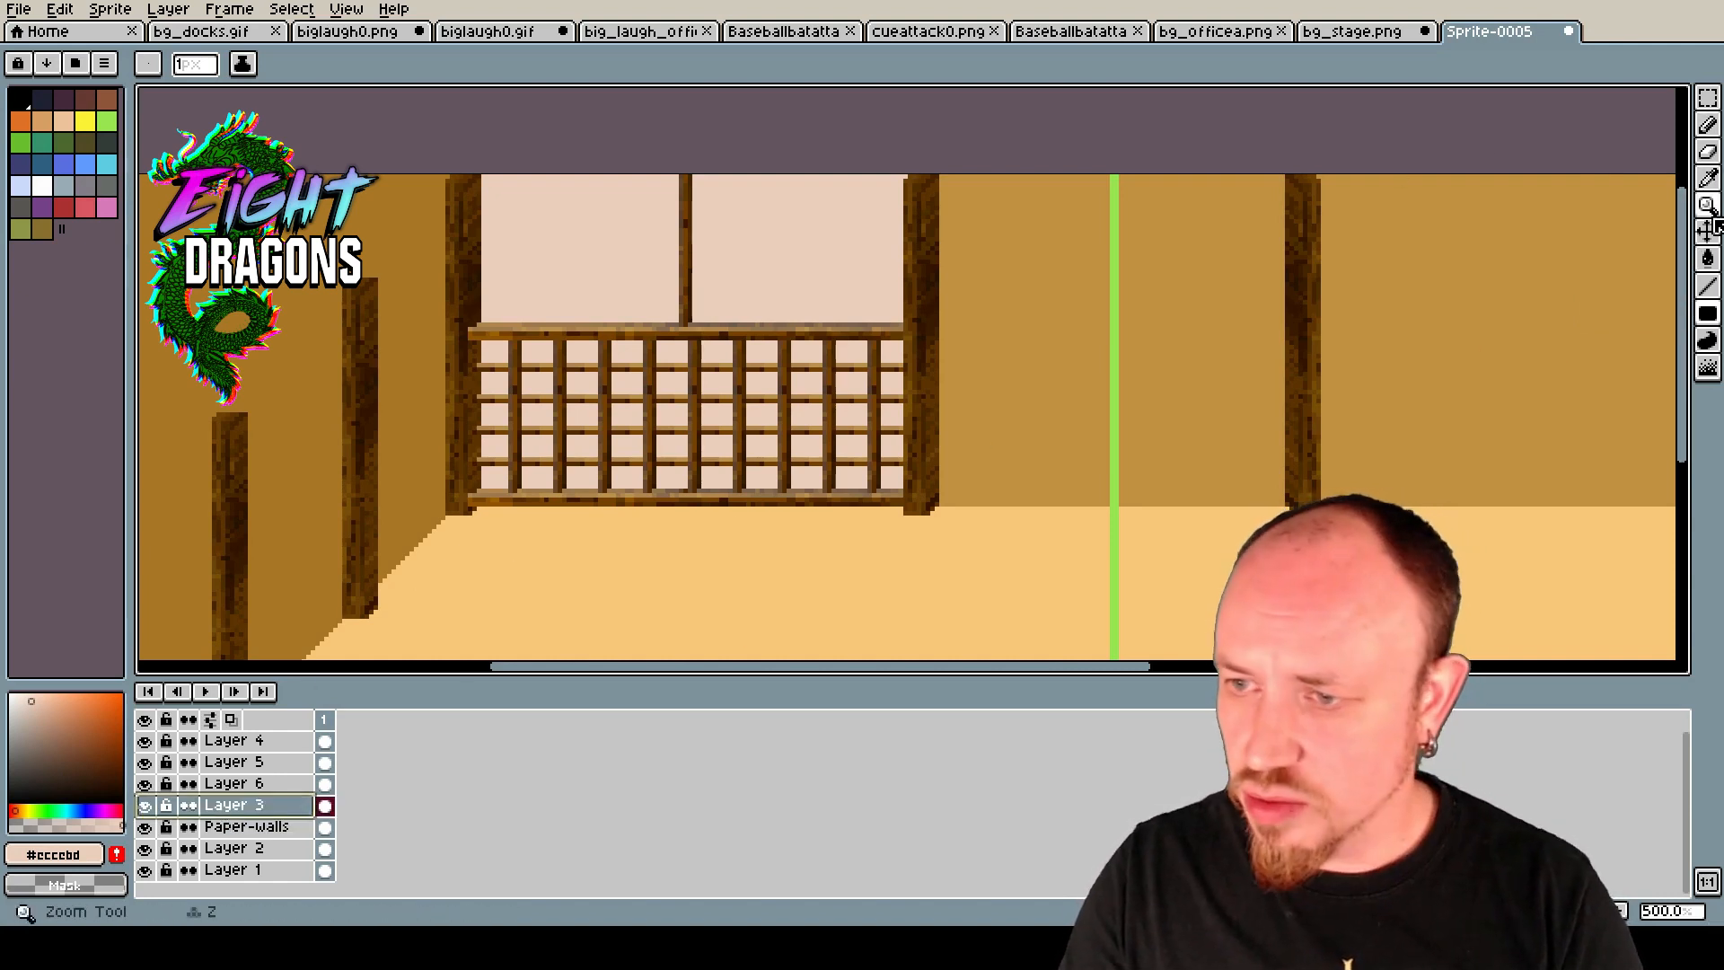
click(1707, 97)
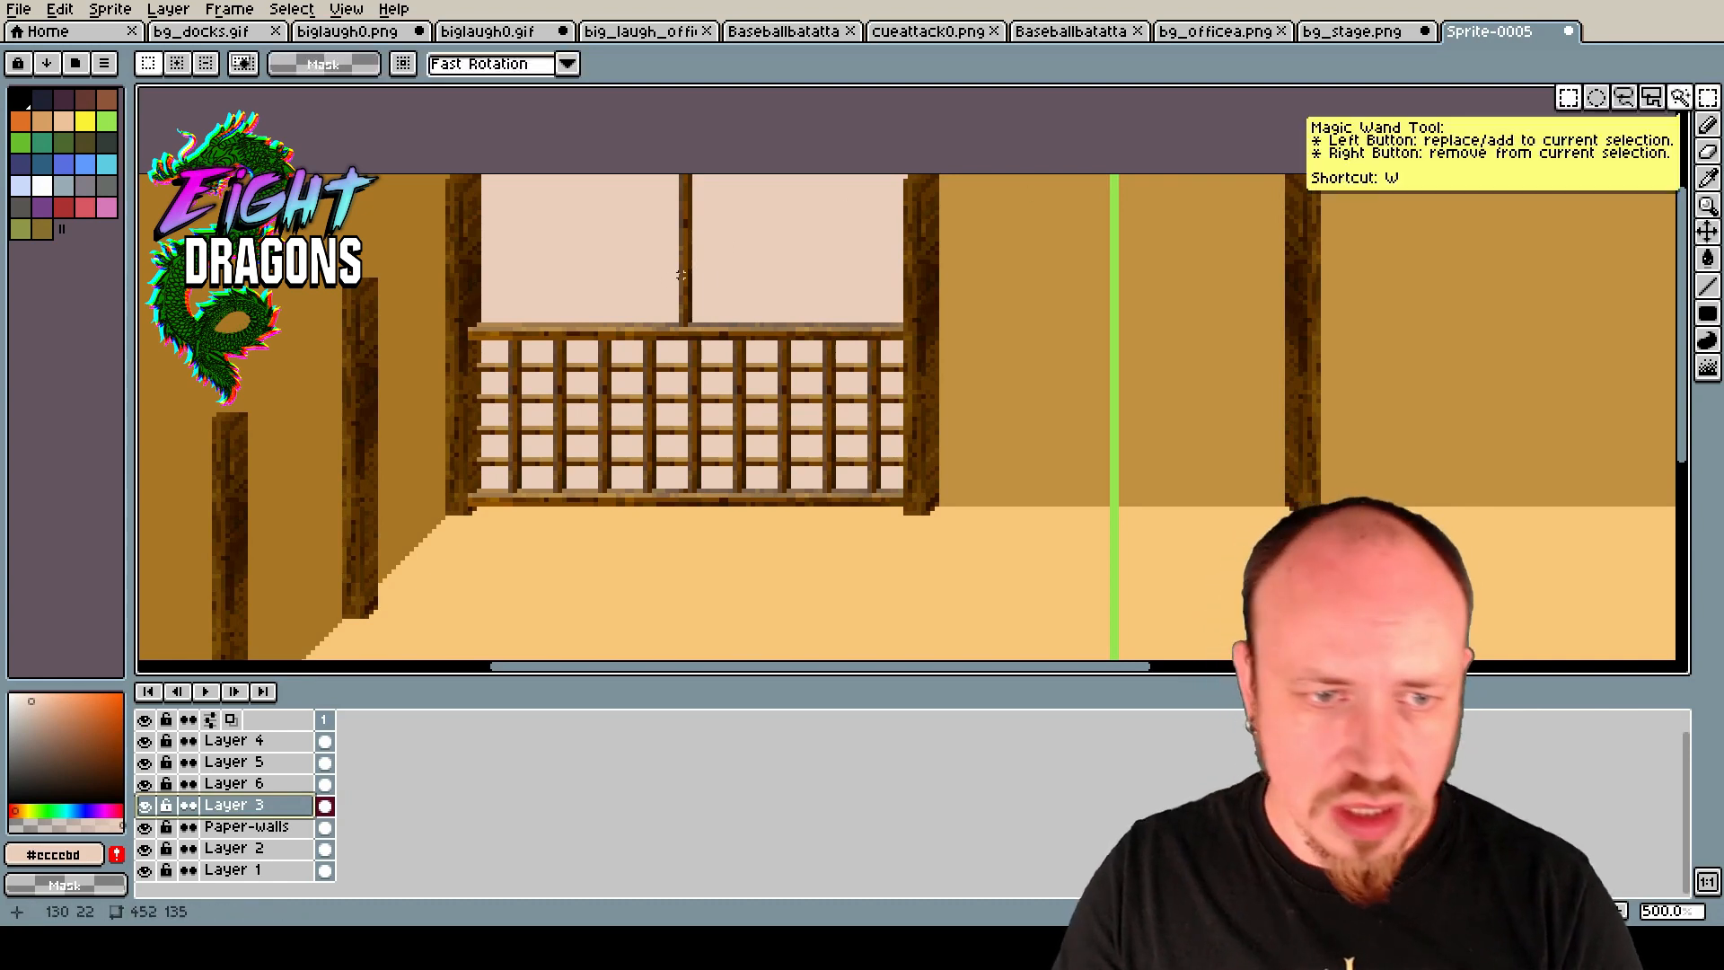
drag(478, 321, 500, 155)
key(Delete)
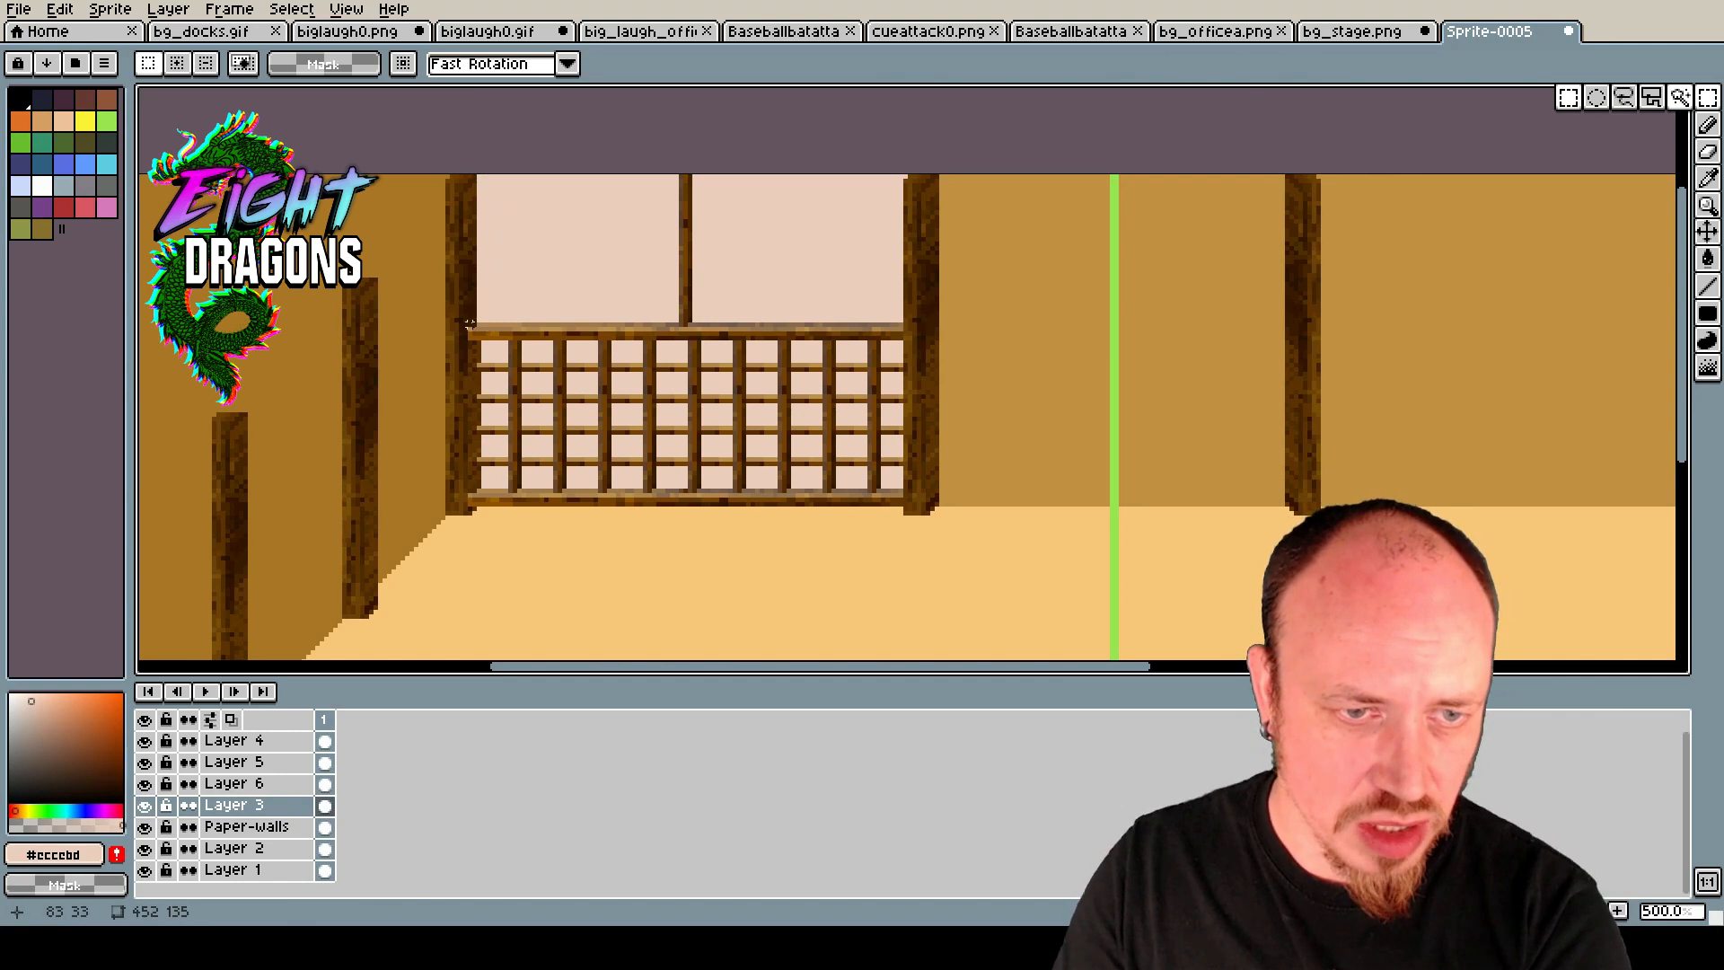
drag(474, 324, 477, 185)
key(Delete)
drag(473, 320, 477, 154)
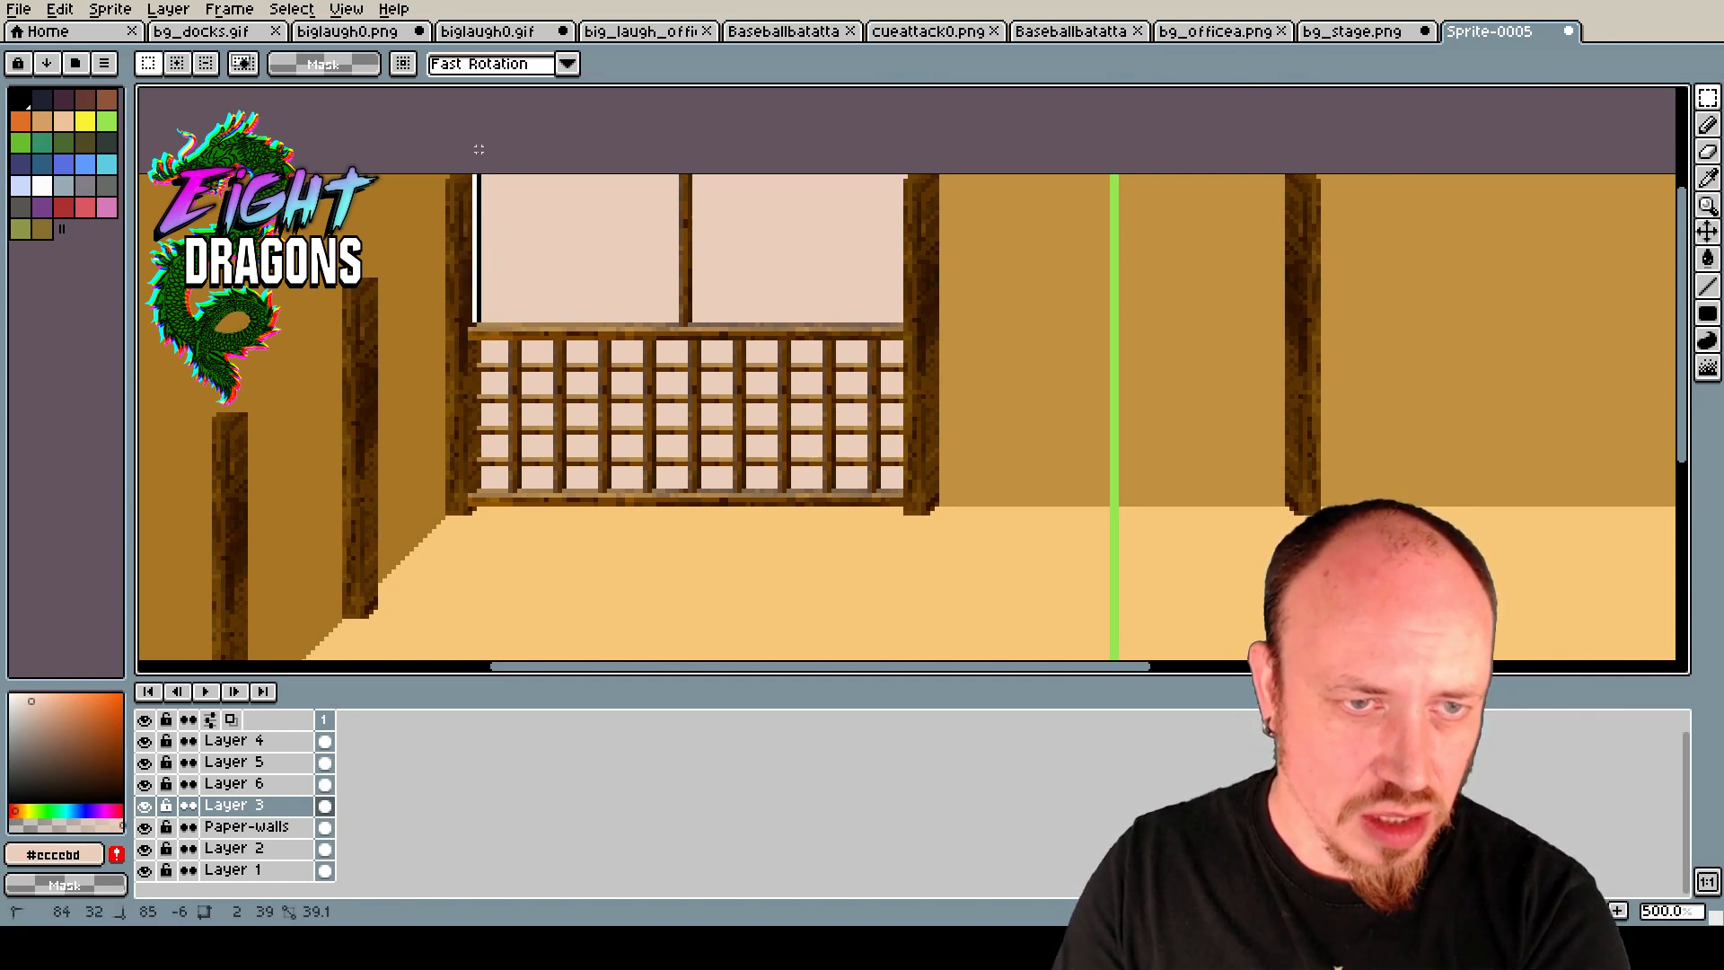
key(Delete)
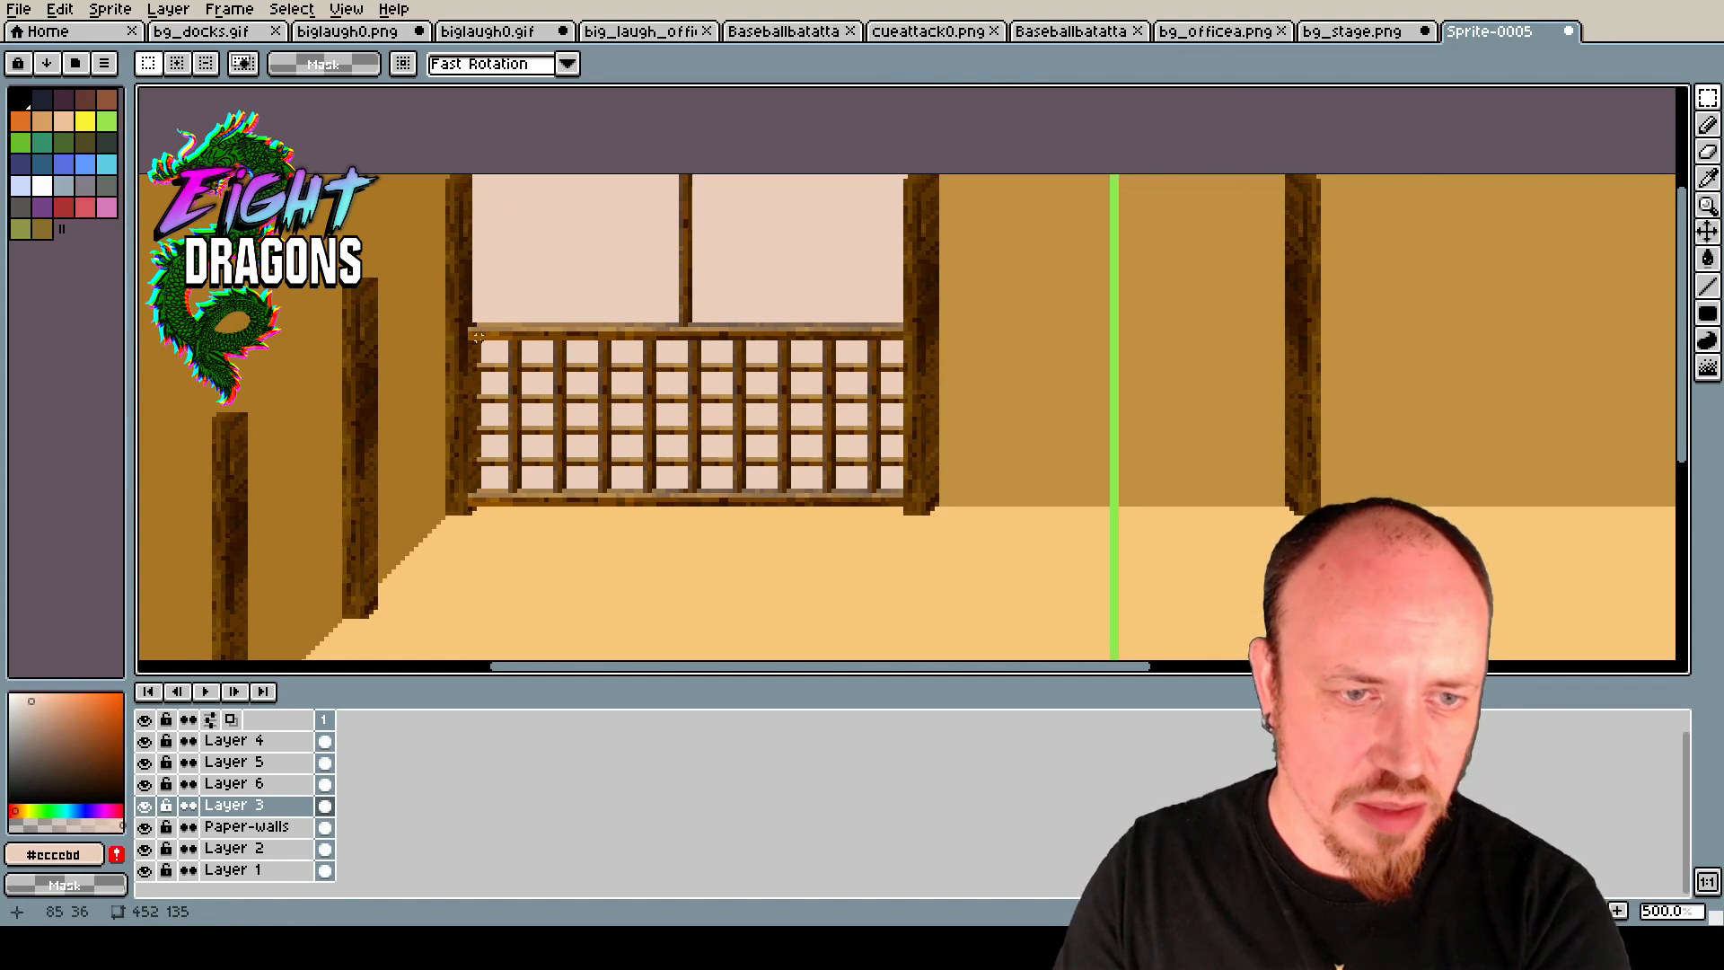
Sample the light wood colour #b2874e from the lattice's upper rail and switch to the Pencil tool.
scroll(479, 336, up, 3)
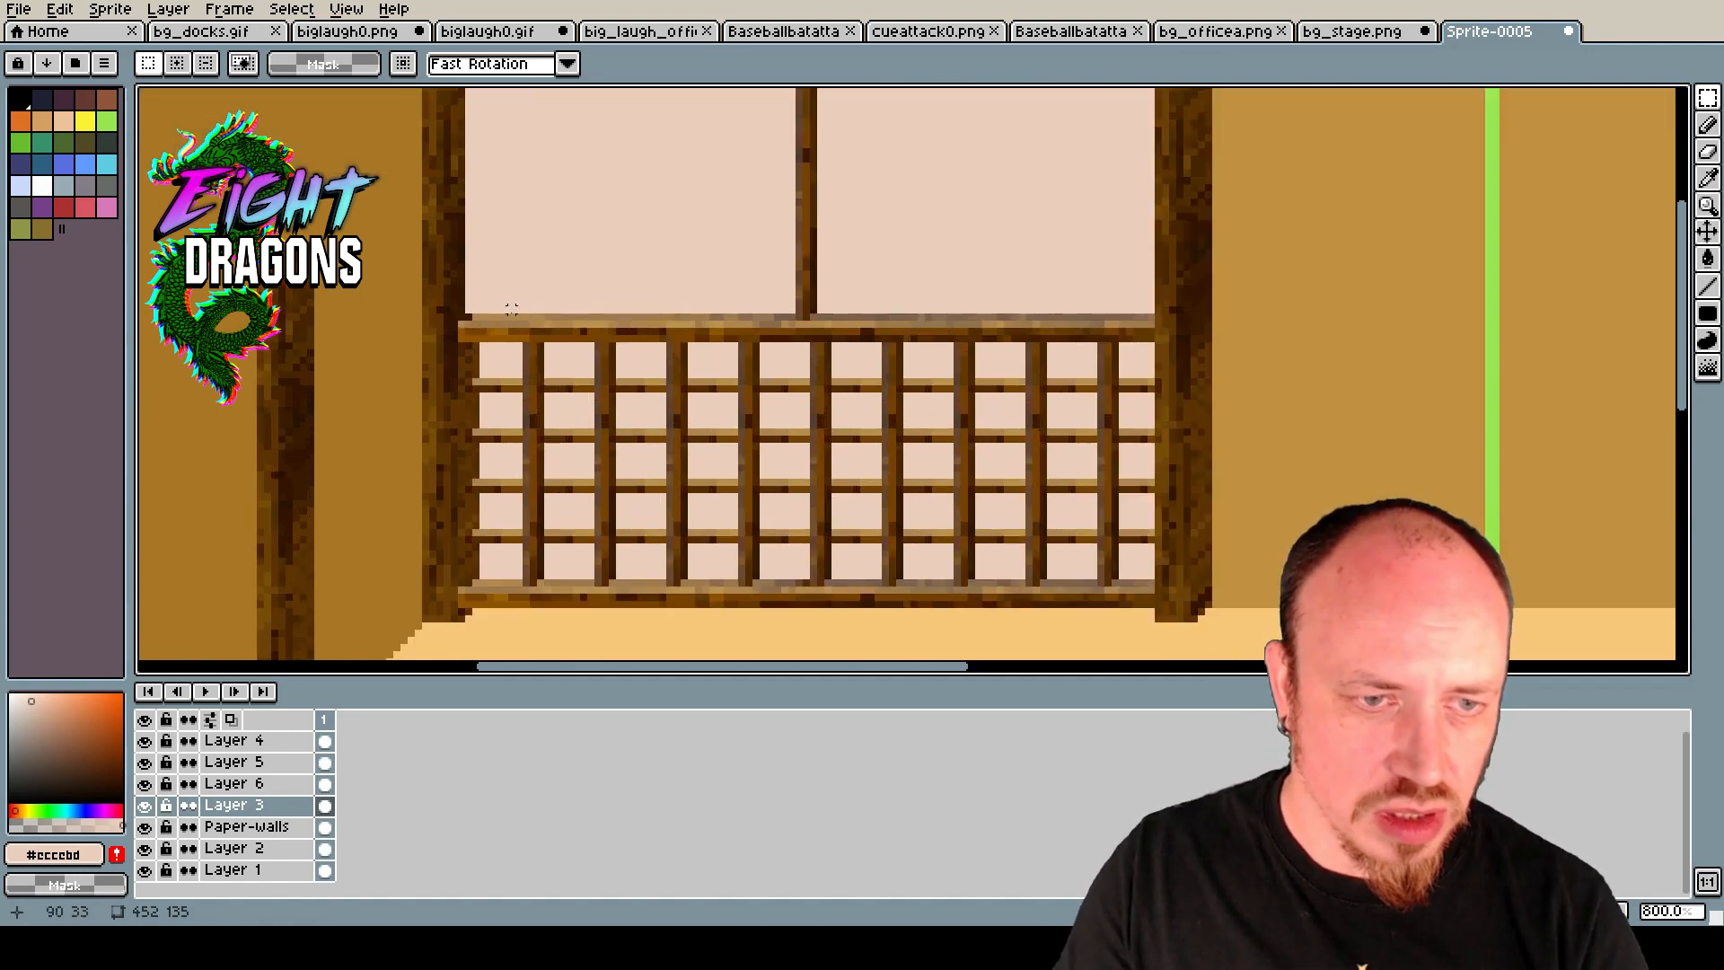
click(1707, 179)
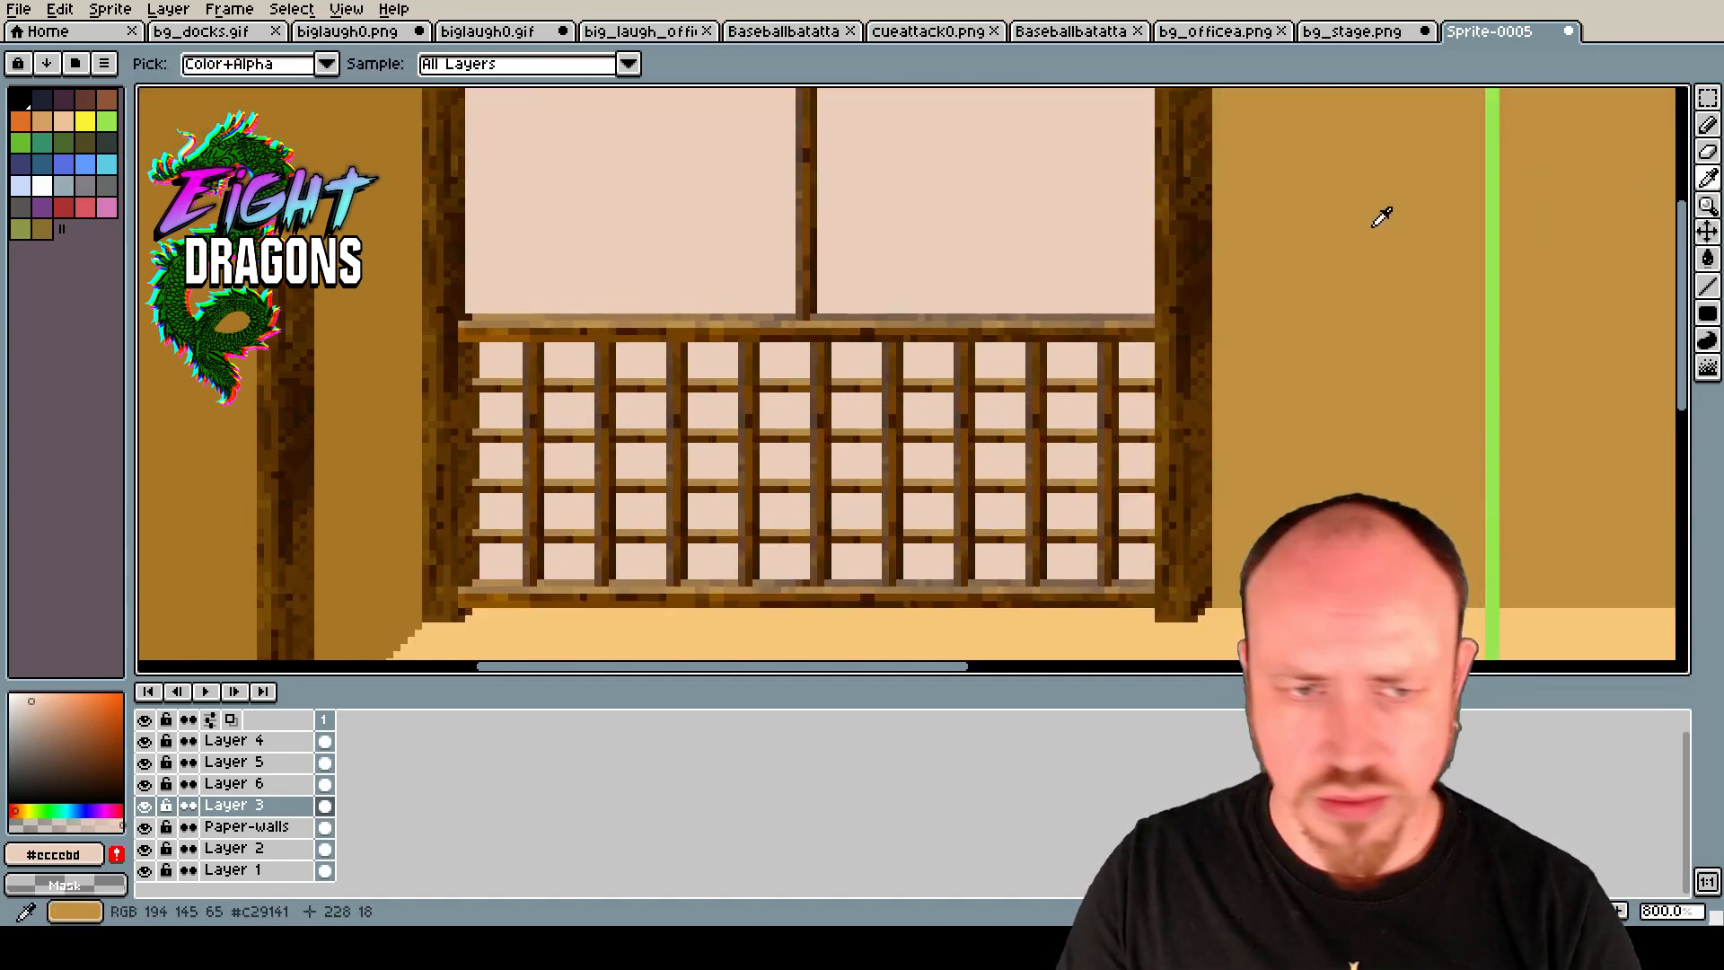
click(494, 309)
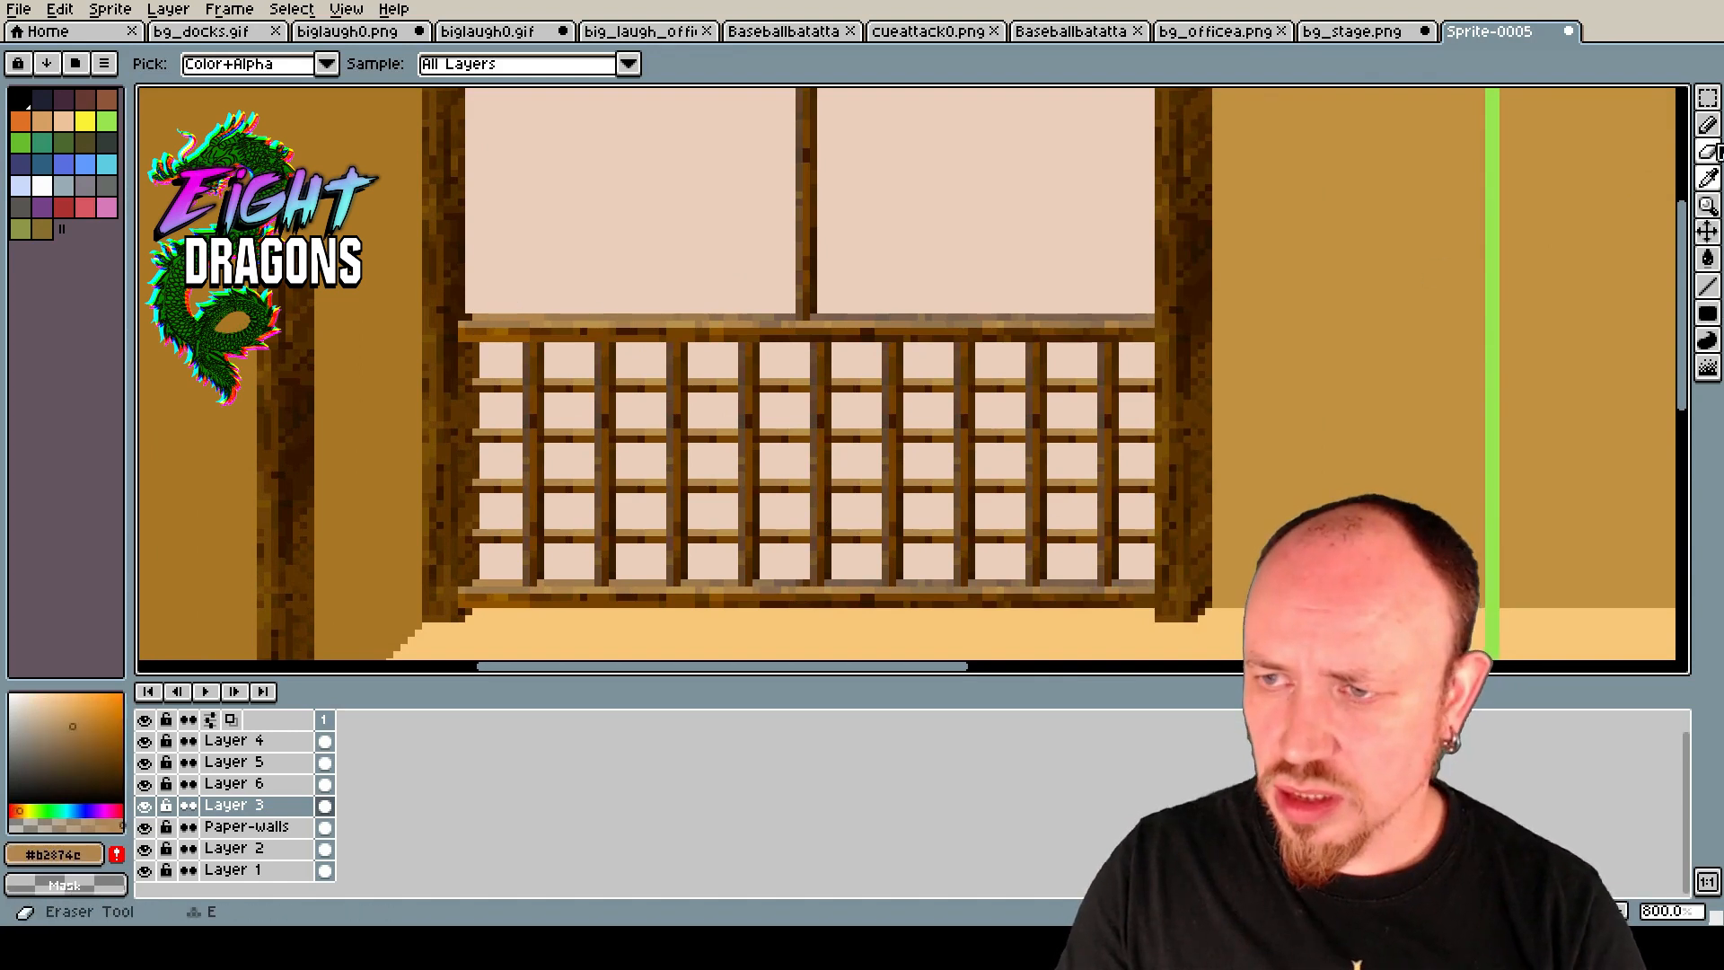
click(1708, 125)
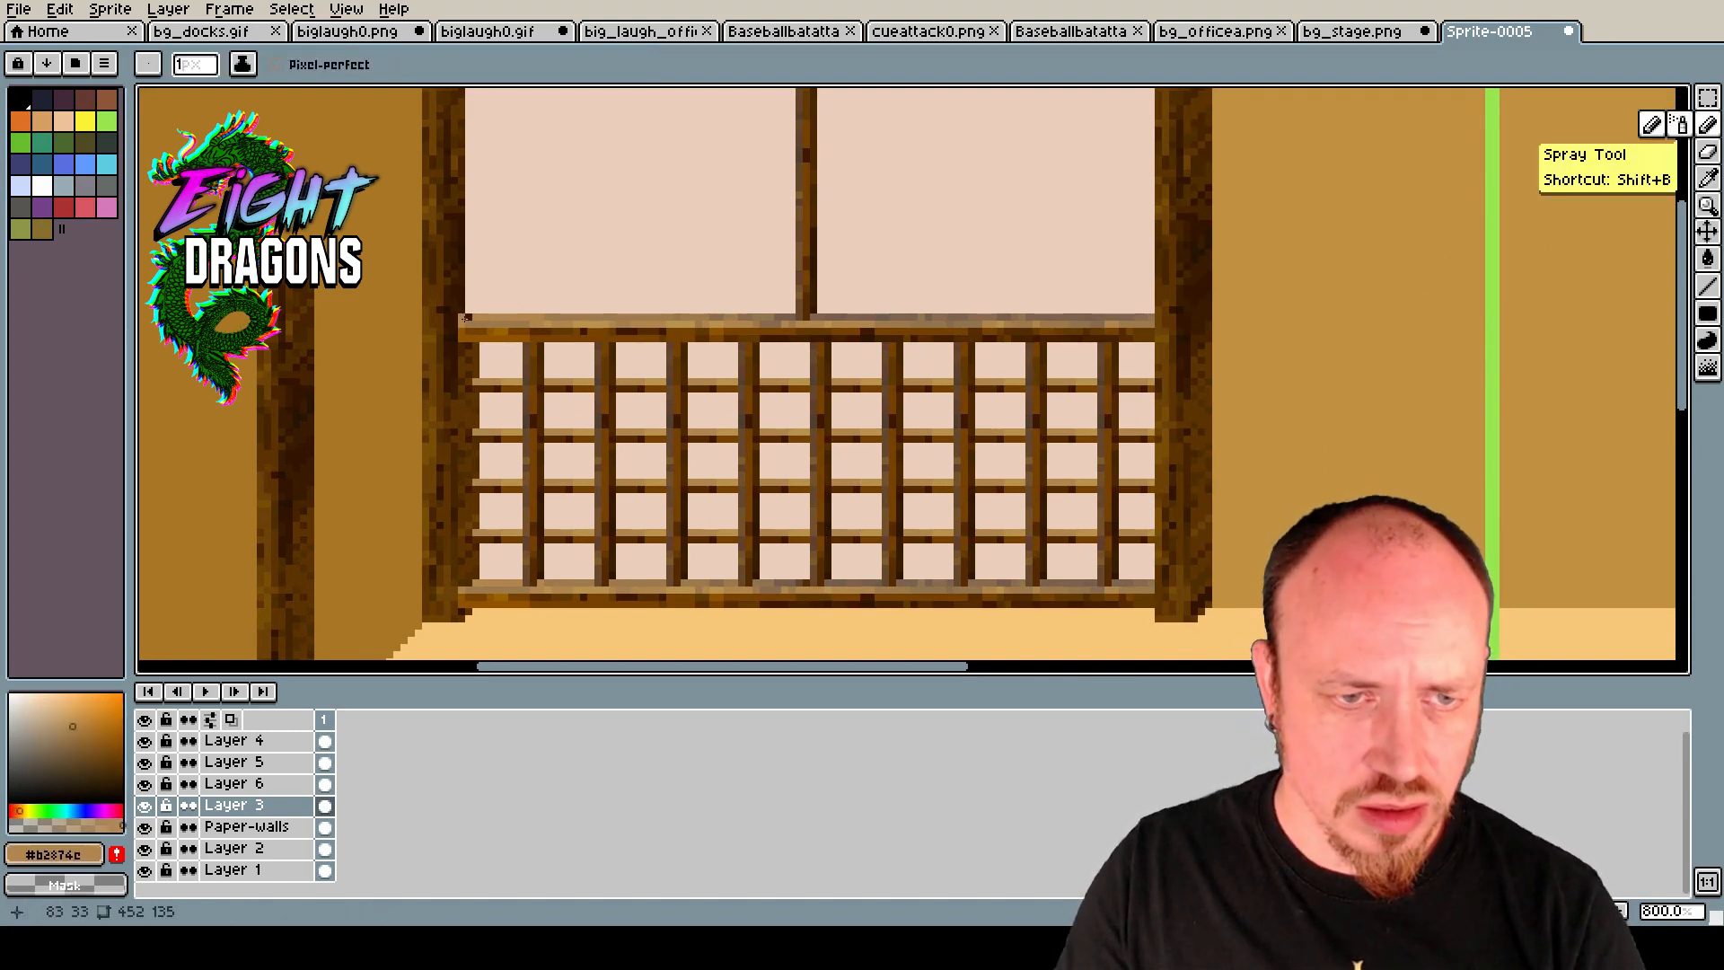
scroll(631, 395, down, 4)
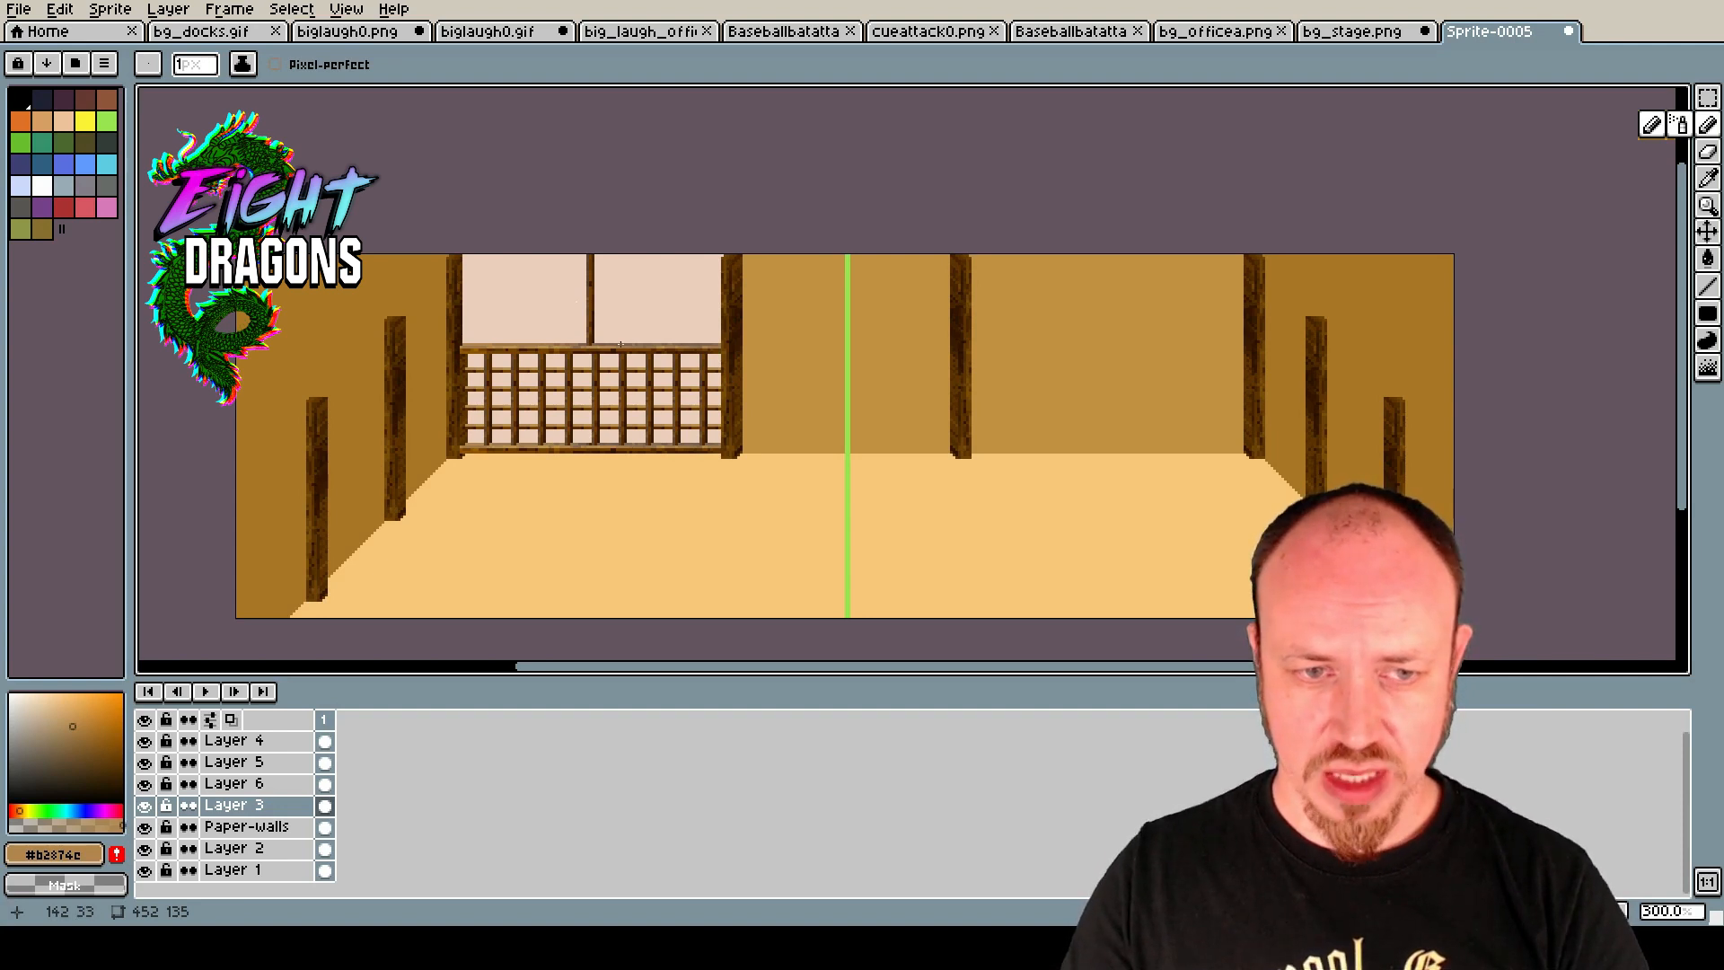
Toggle the visibility of Layers 3, 6 and 5 to identify their contents, and merge Layer 5 down into Layer 6.
scroll(573, 300, up, 1)
click(147, 805)
click(146, 805)
click(146, 783)
click(146, 783)
click(147, 762)
click(146, 762)
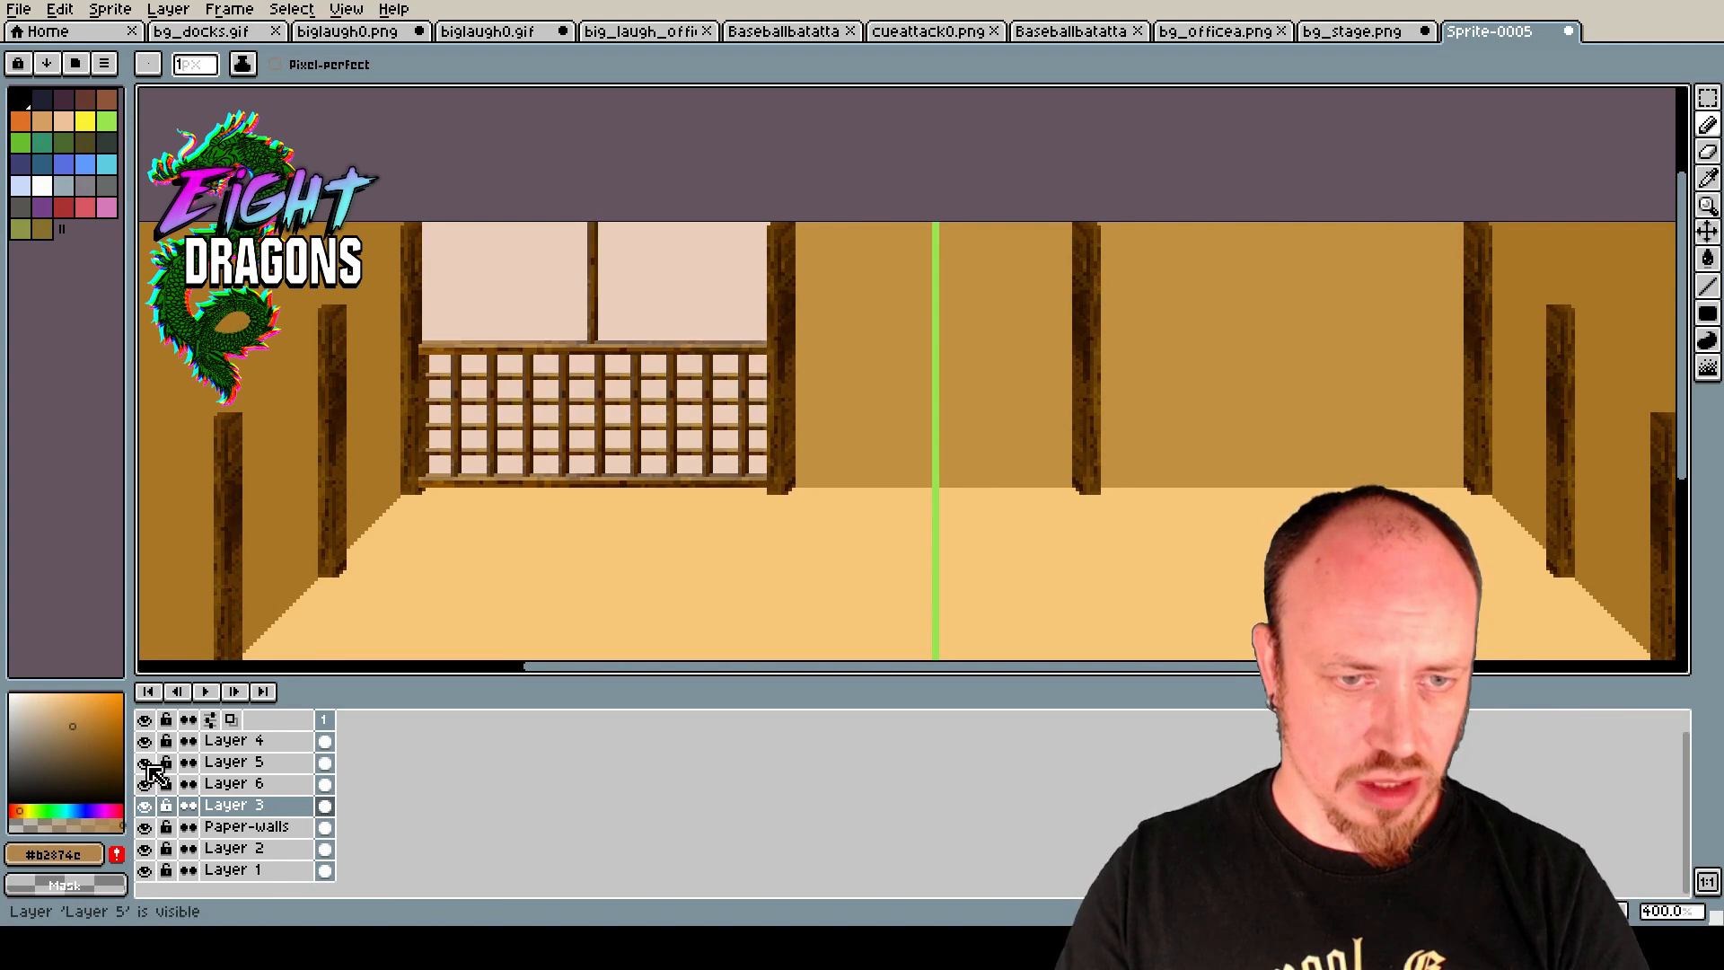
click(229, 762)
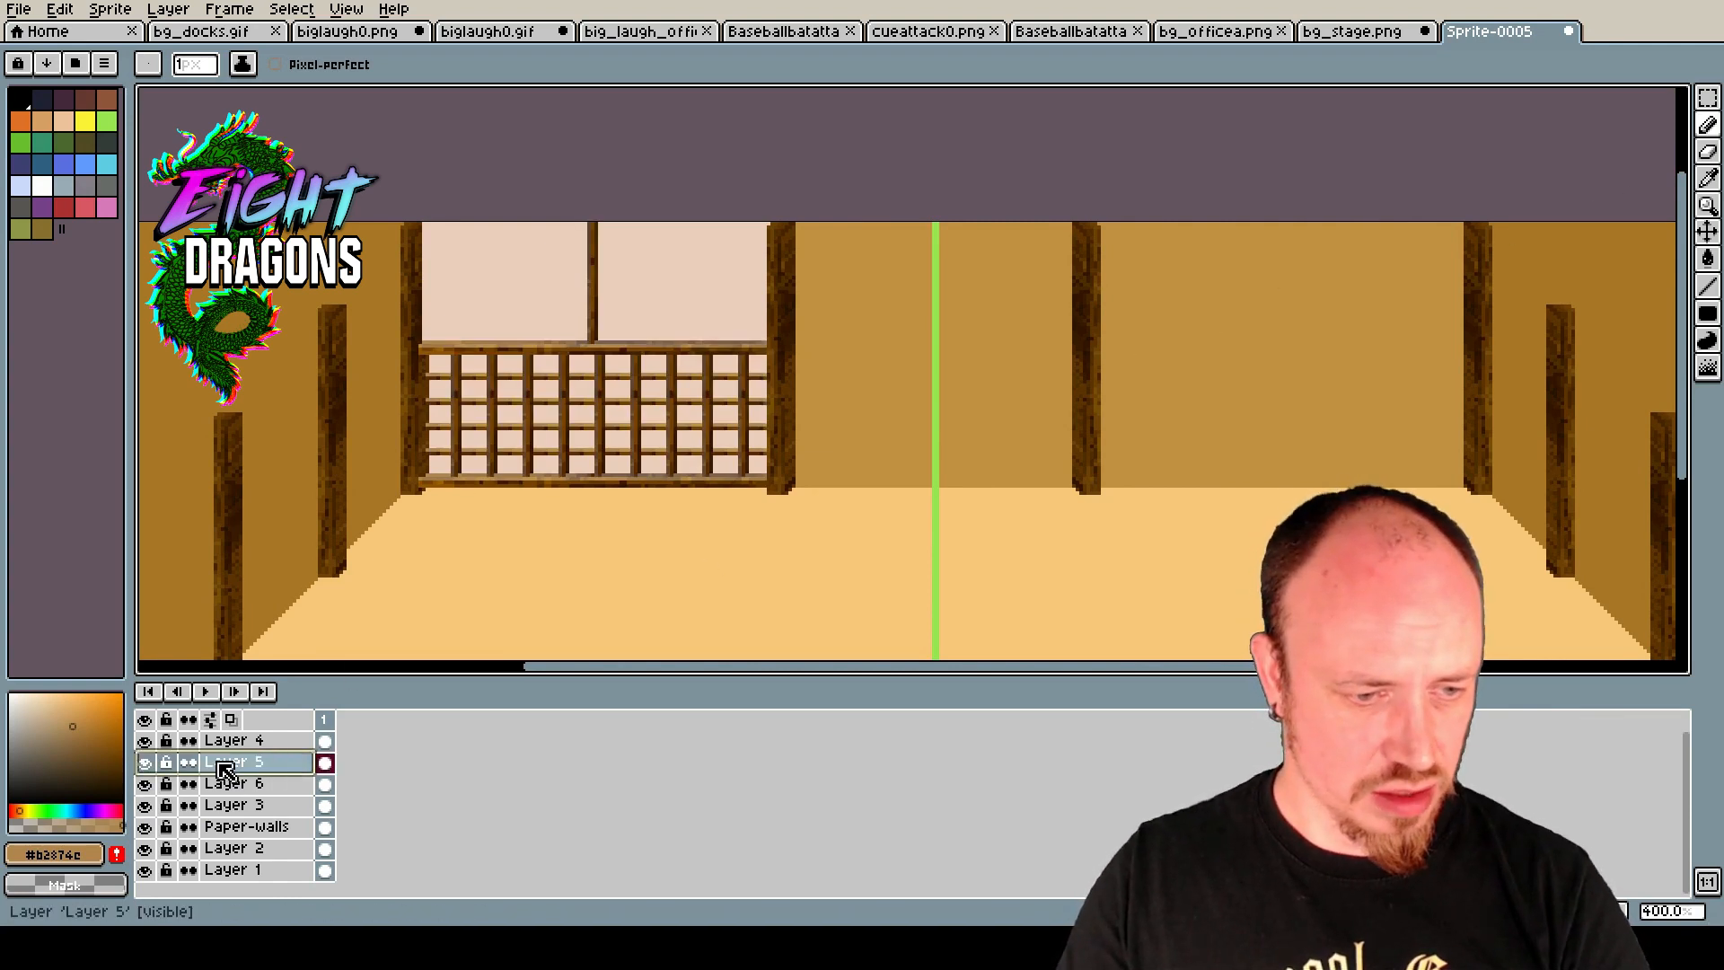
click(149, 785)
click(148, 785)
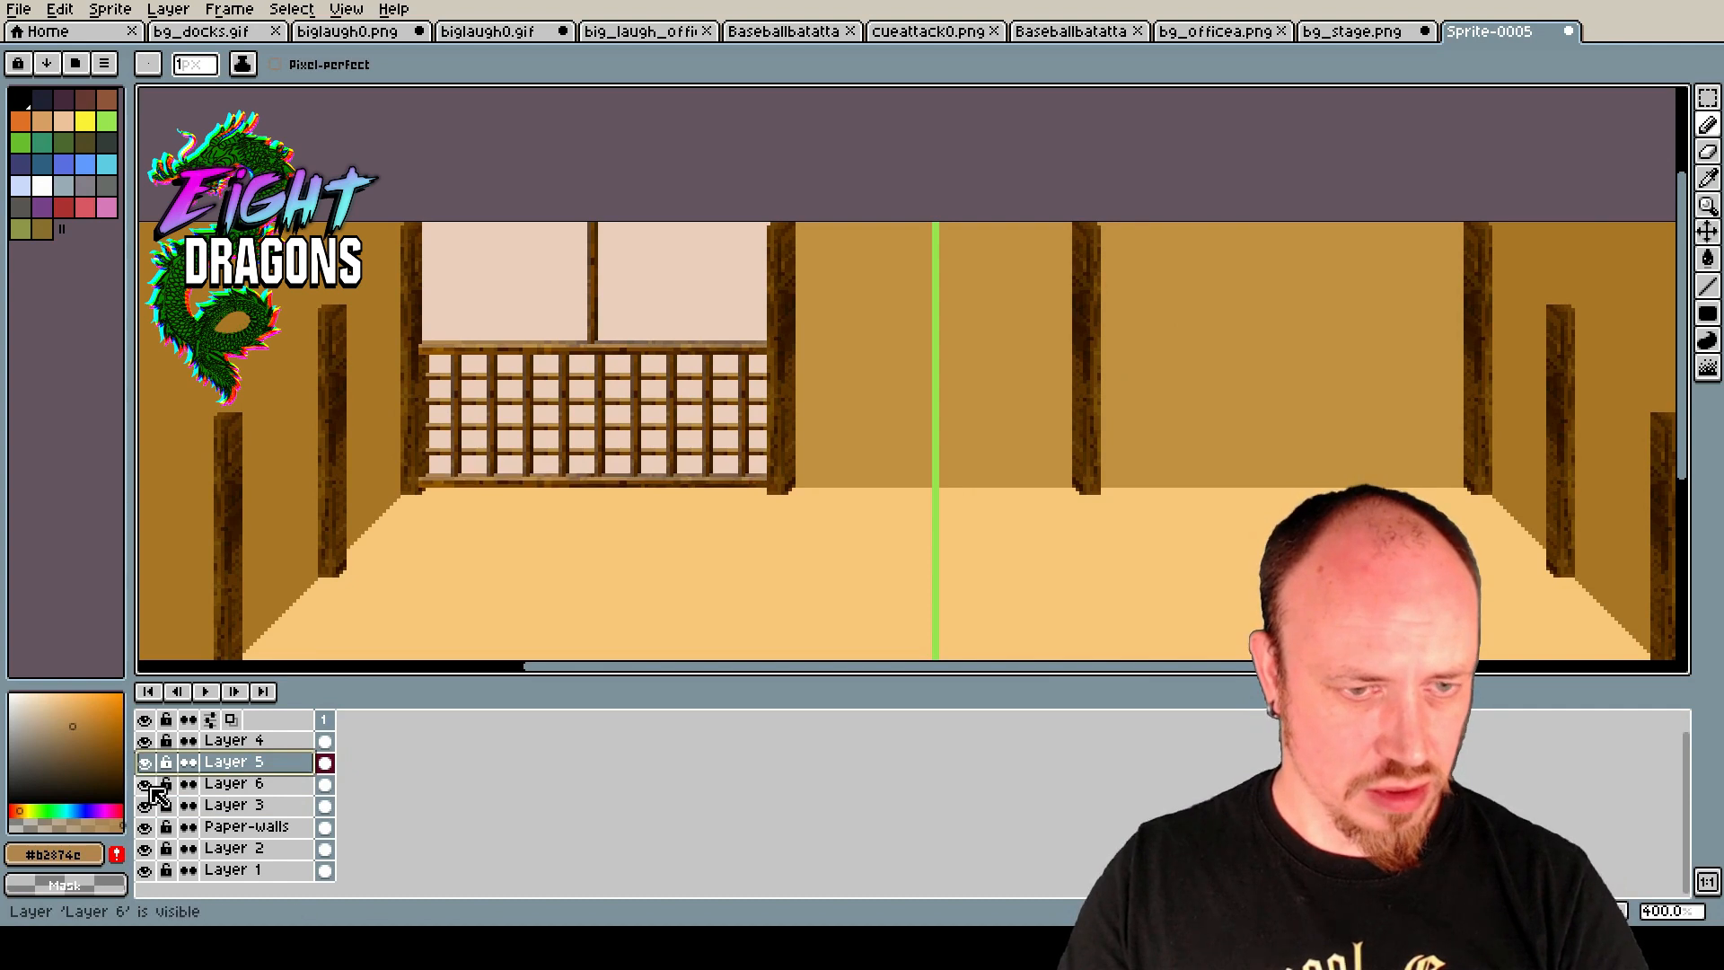
right_click(260, 762)
click(356, 891)
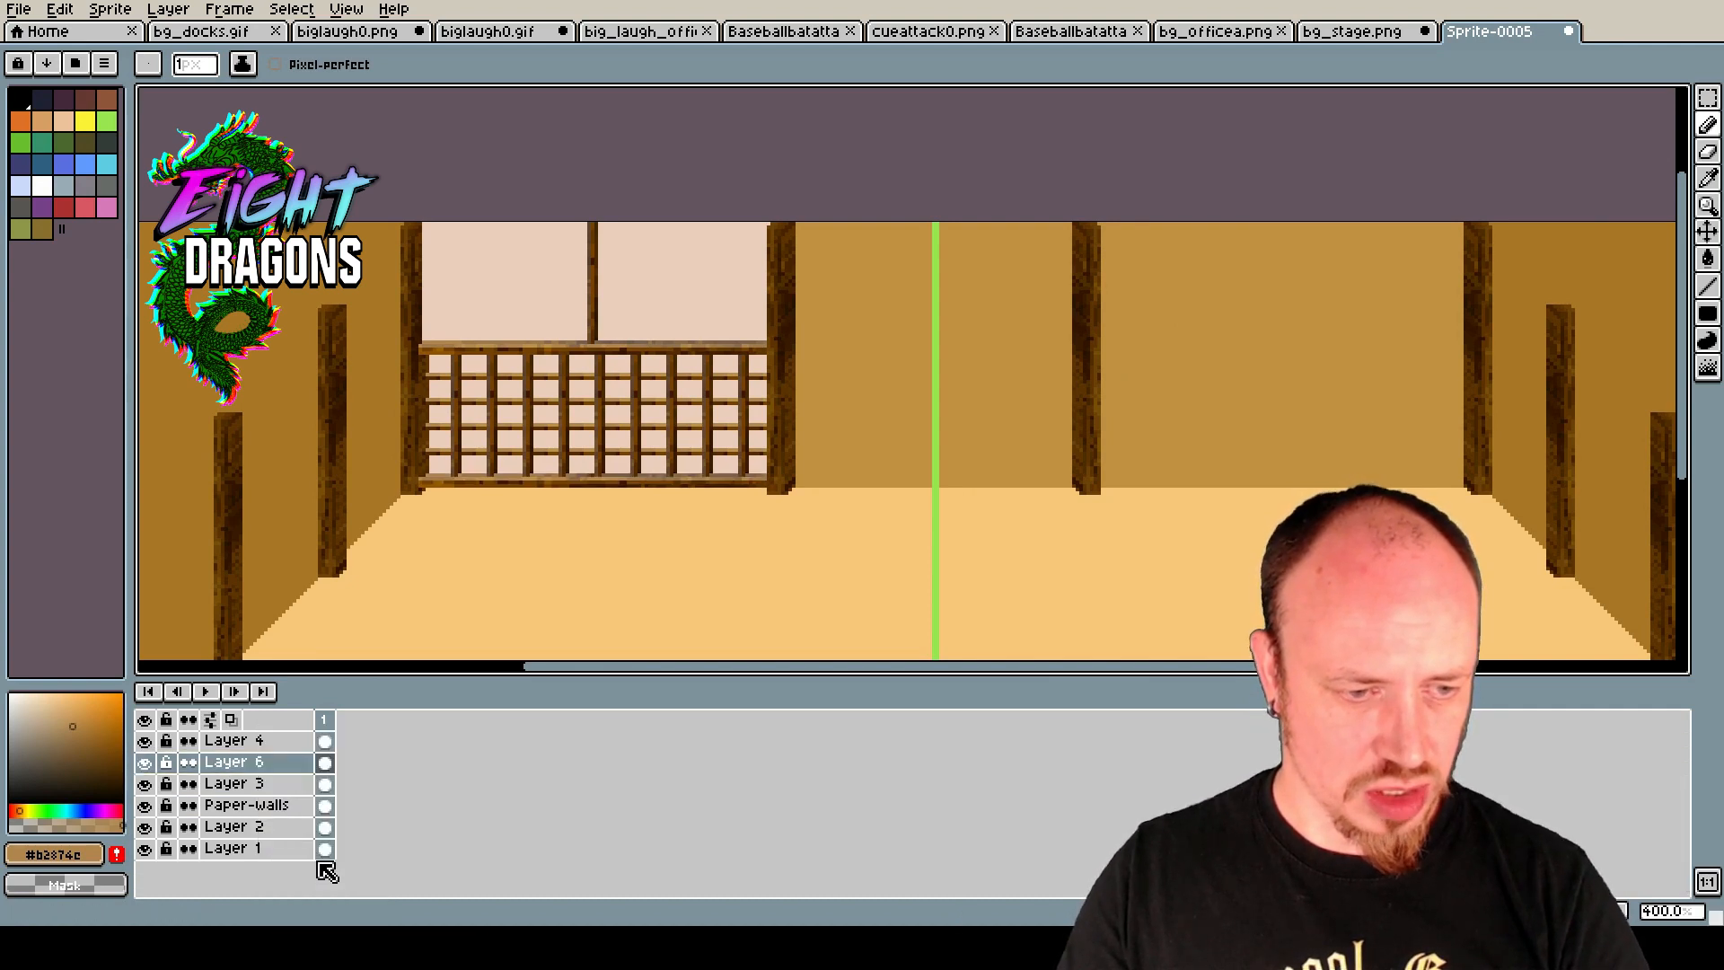
Rename the merged Layer 6 as Fine Beams.
double_click(249, 764)
text(B)
key(BackSpace)
text(Fine Beams)
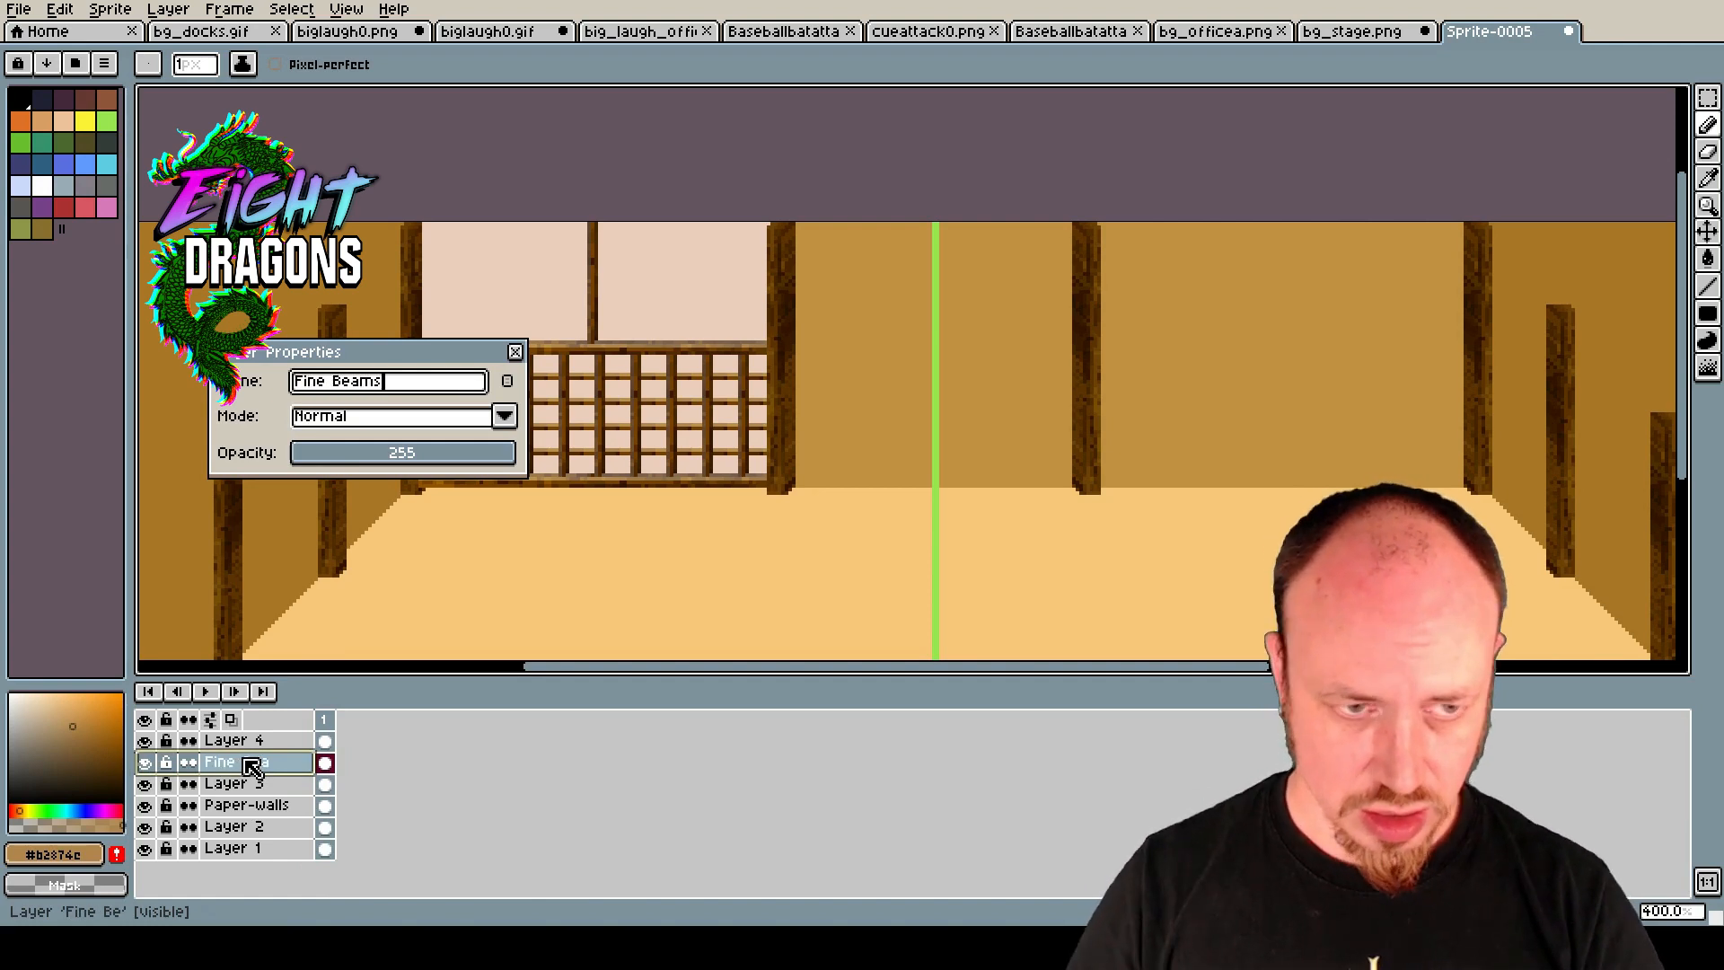
key(Return)
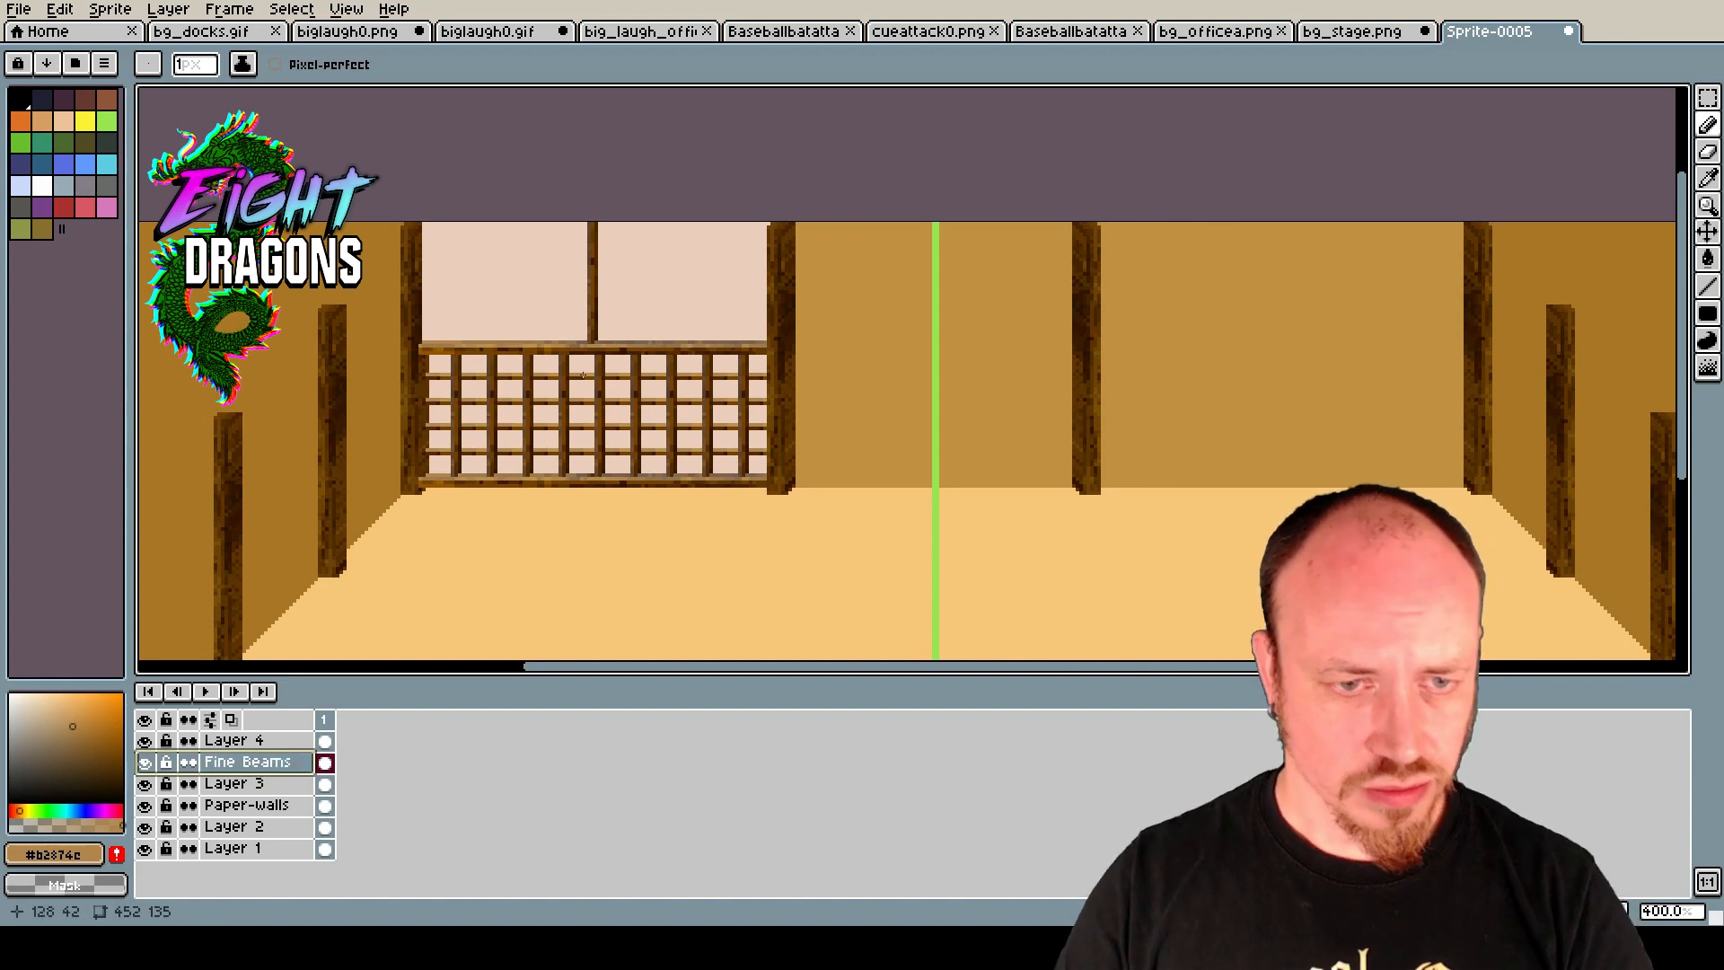
Copy an 83 × 4 px piece of the lattice's upper rail and place it high between the two middle back-wall posts.
click(1707, 97)
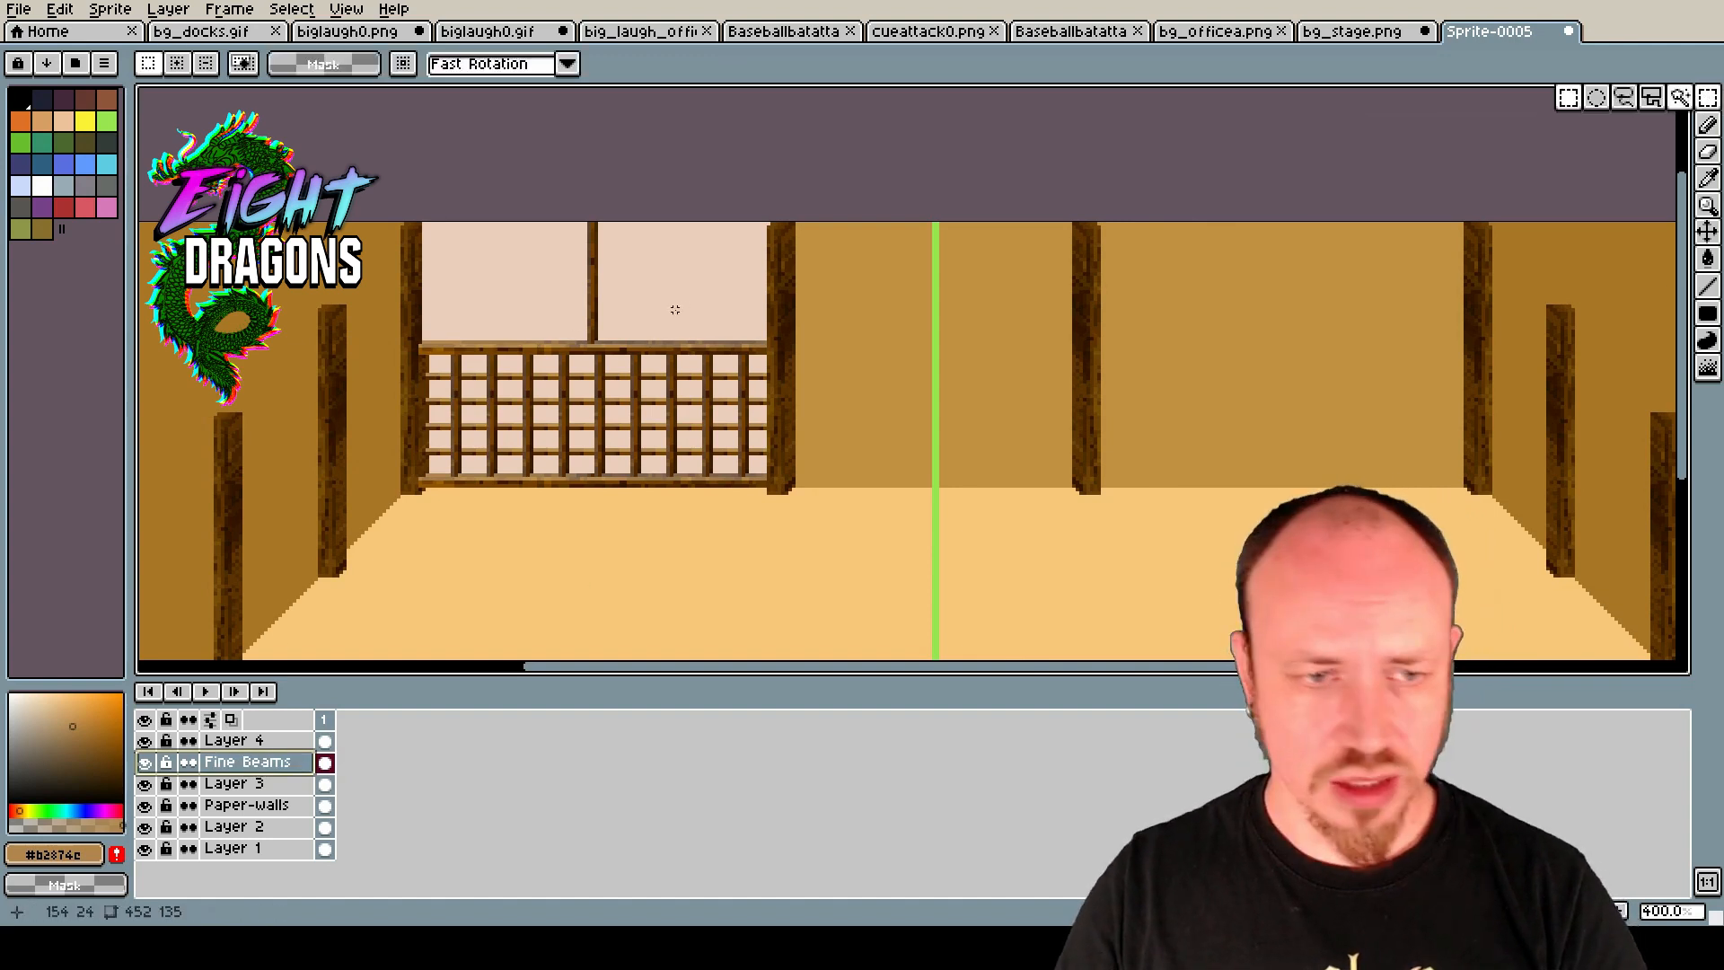
scroll(672, 316, up, 1)
drag(358, 350, 732, 360)
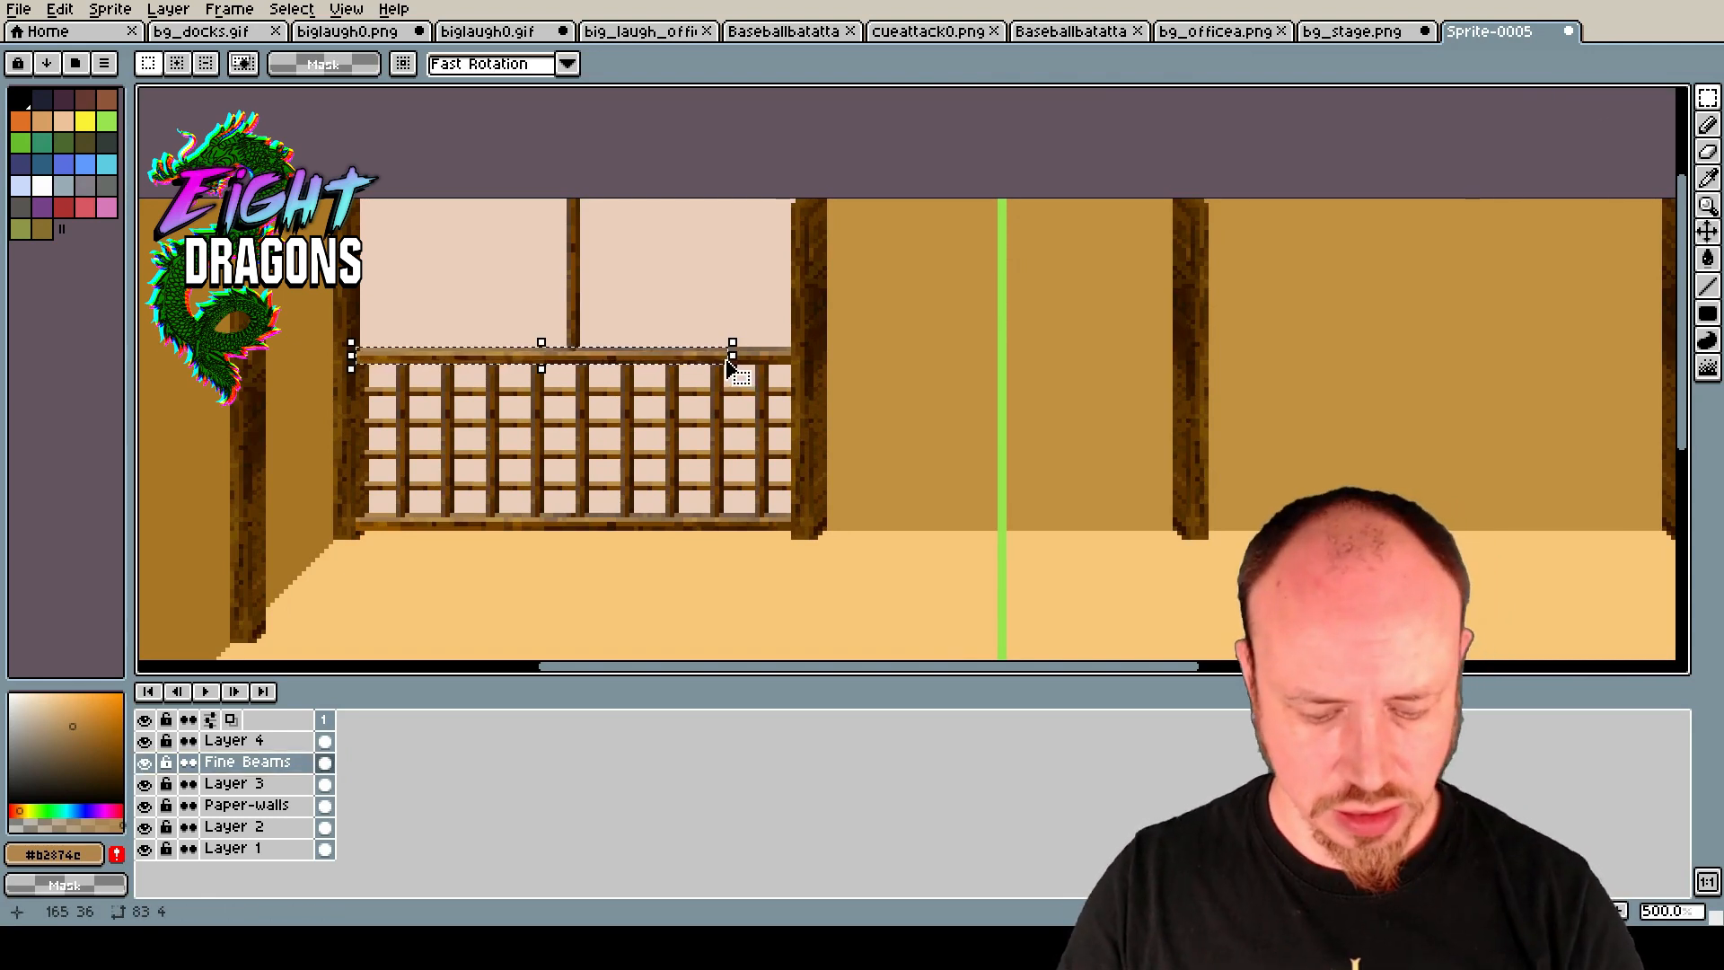
click(734, 348)
drag(682, 368, 1136, 276)
key(Return)
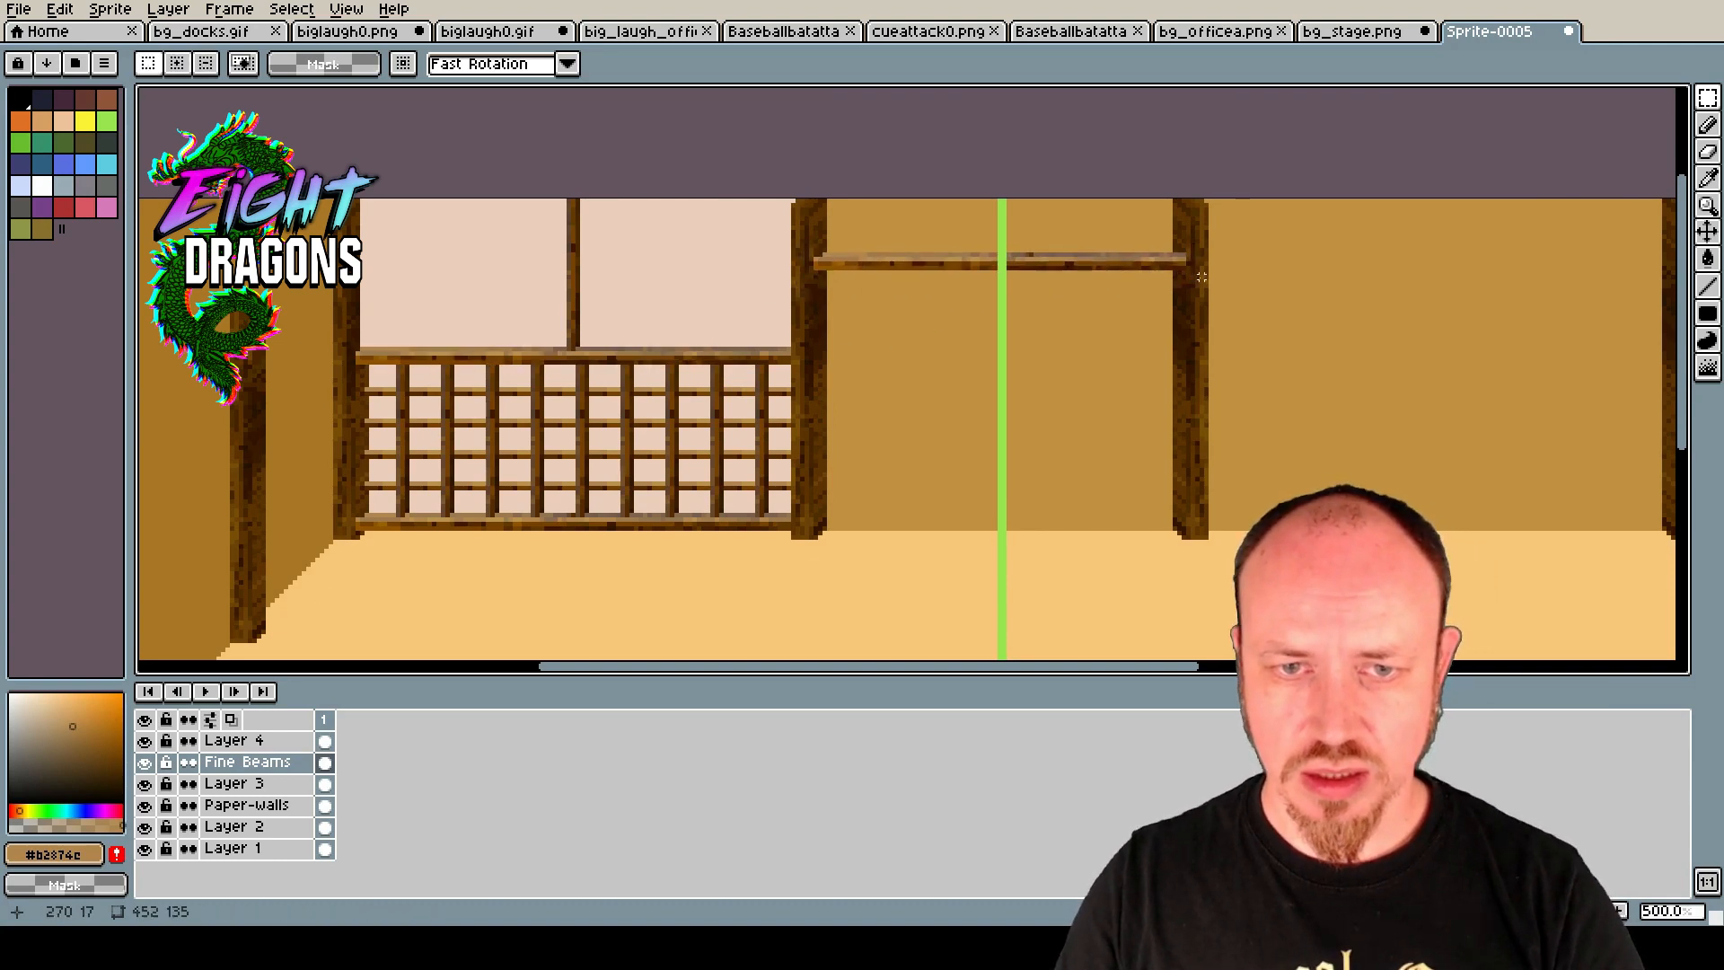
Try to trim the new beam's right end where it overlaps the post, using a 5 px eraser.
scroll(1176, 278, up, 2)
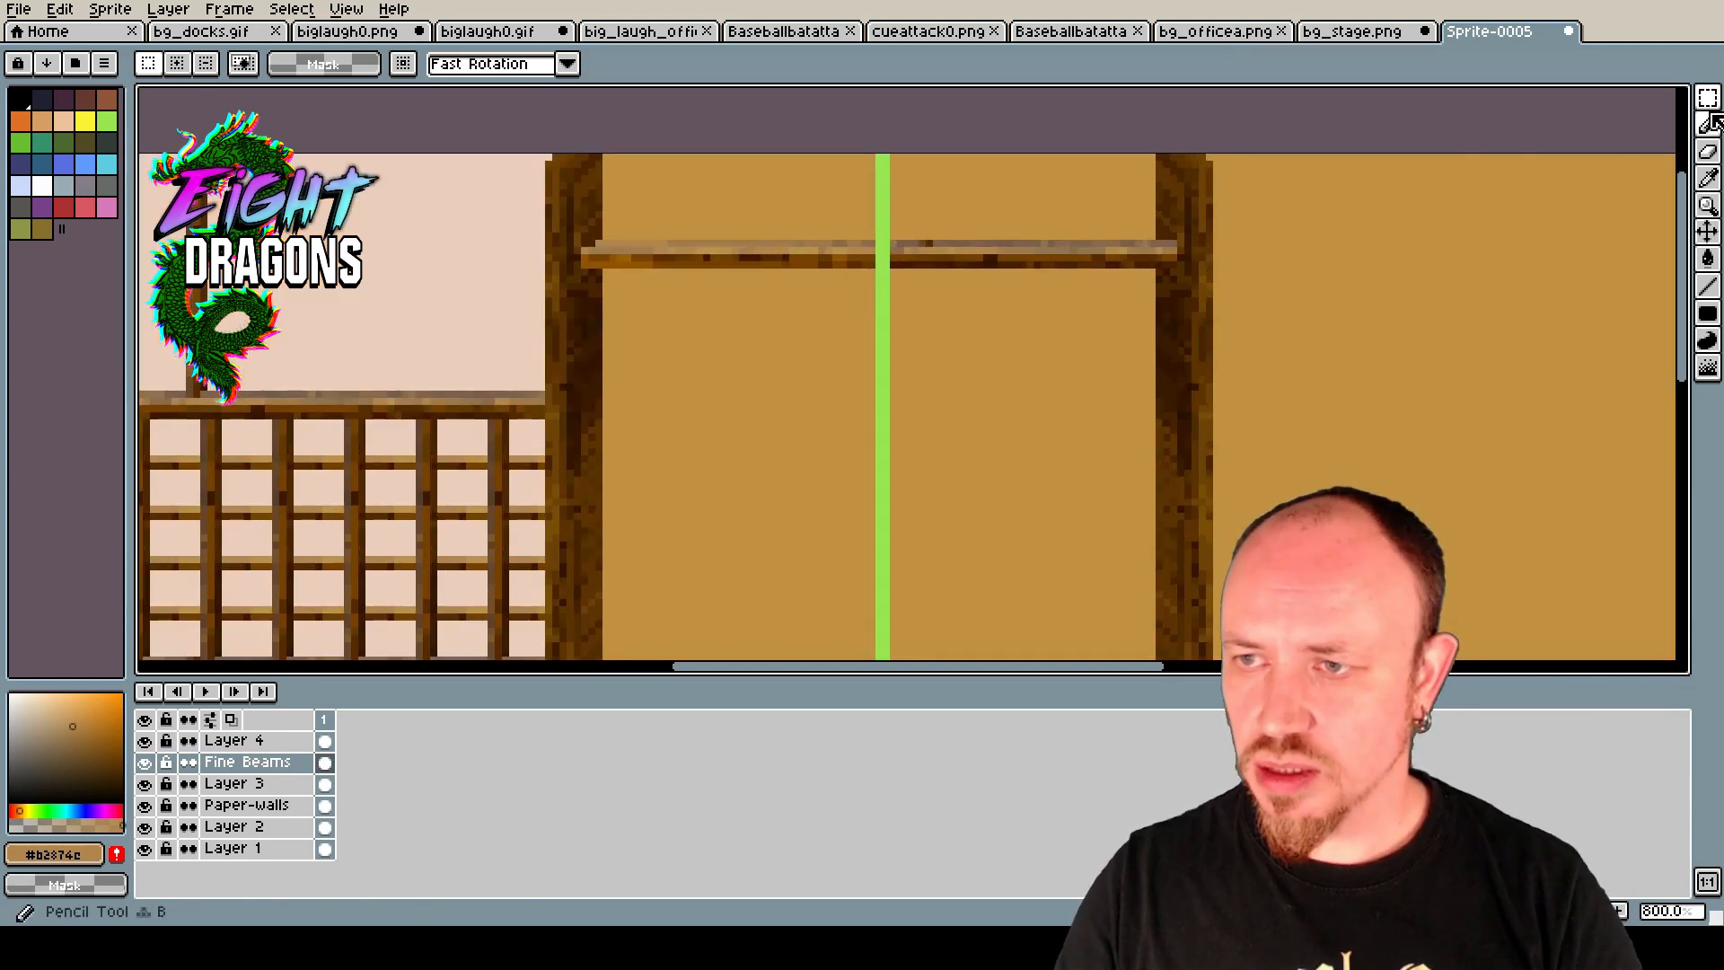
click(1706, 151)
scroll(1245, 185, up, 2)
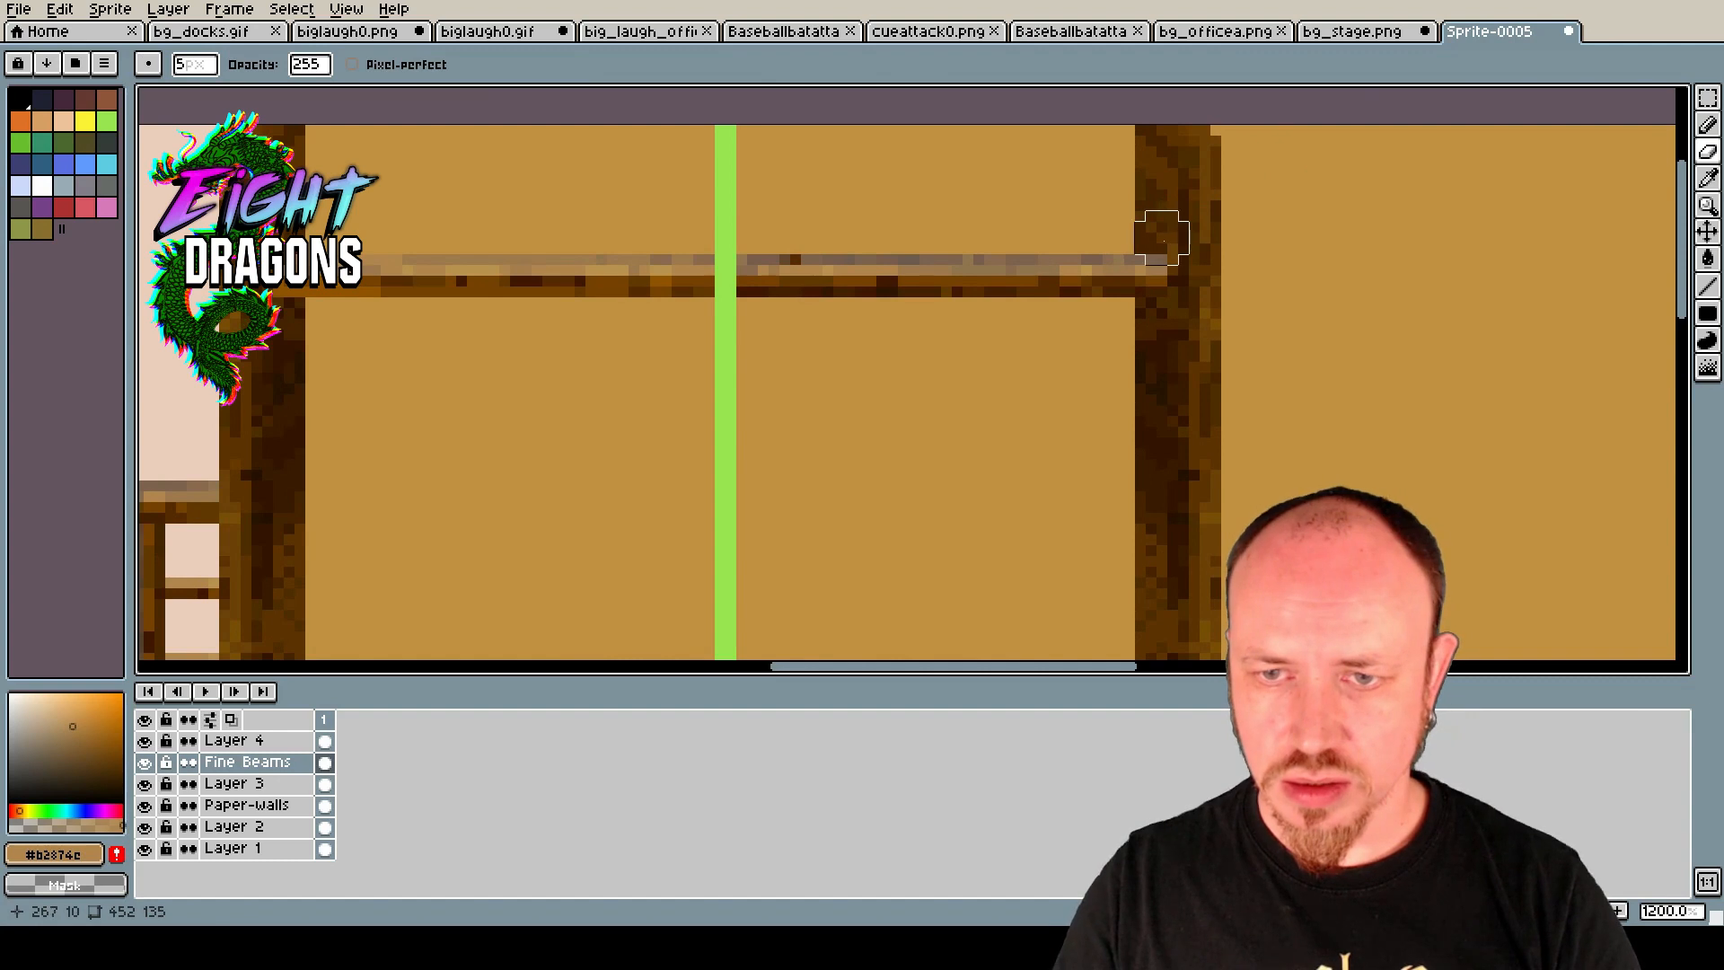
click(1163, 240)
scroll(1139, 335, down, 3)
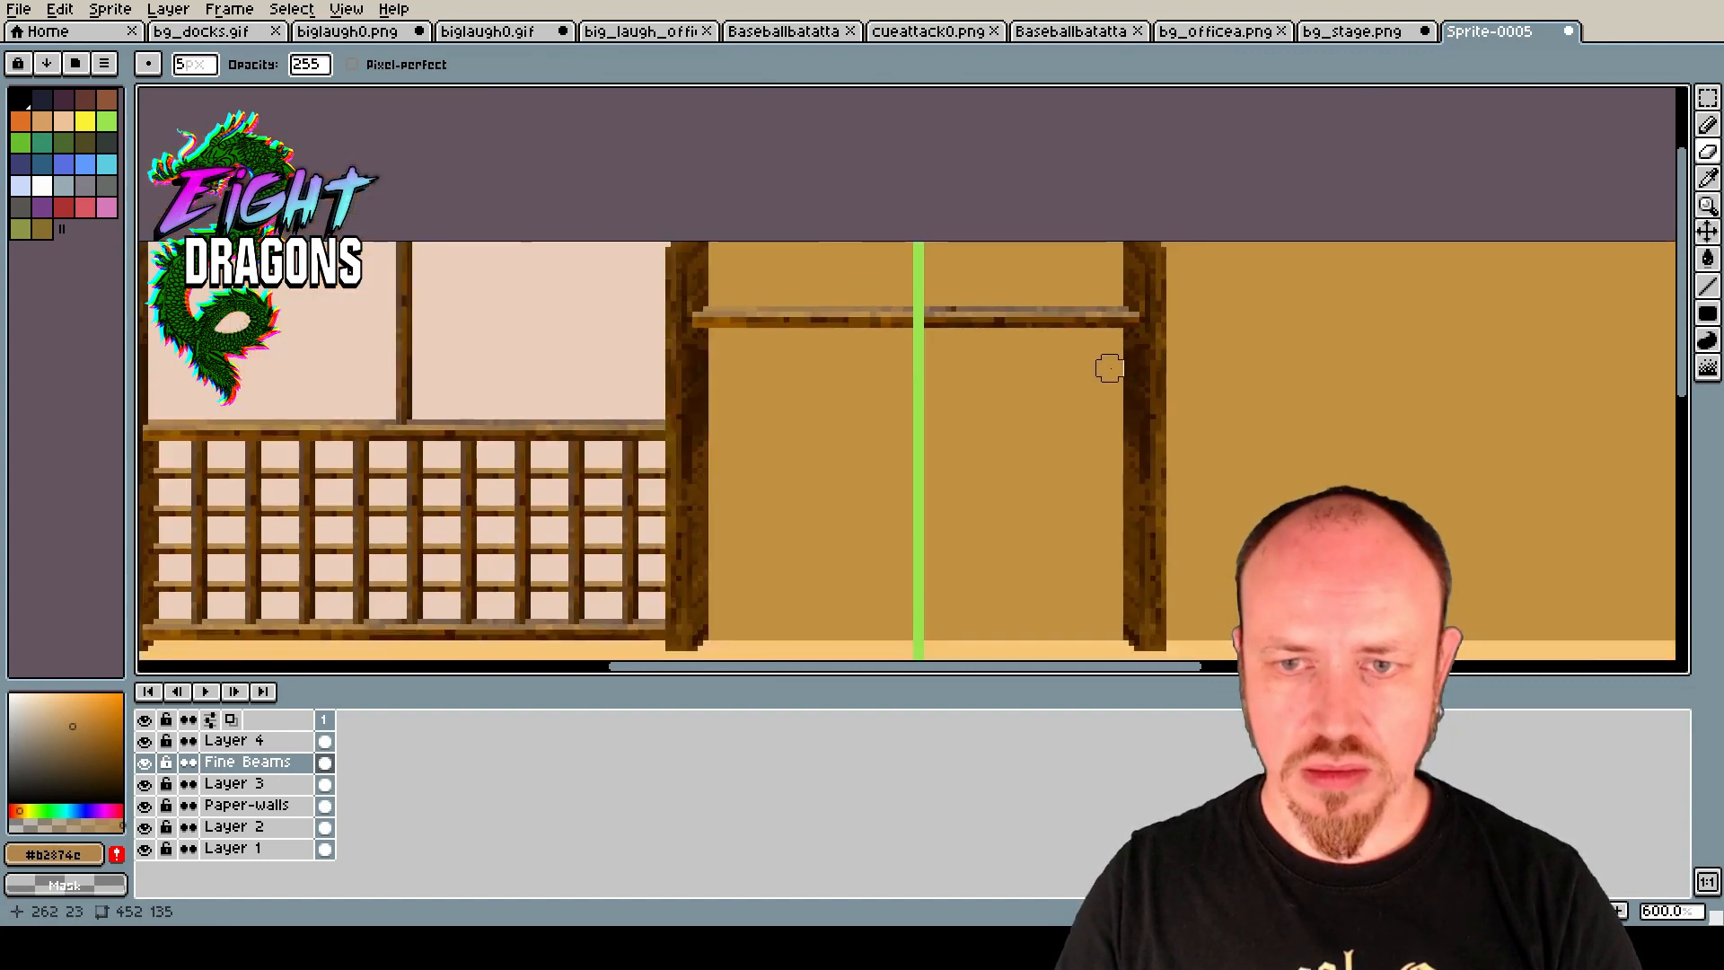
Hide the green guide line on Layer 4, and duplicate the beam with an 87 × 16 px selection lower between the same posts, near the floor.
click(1705, 108)
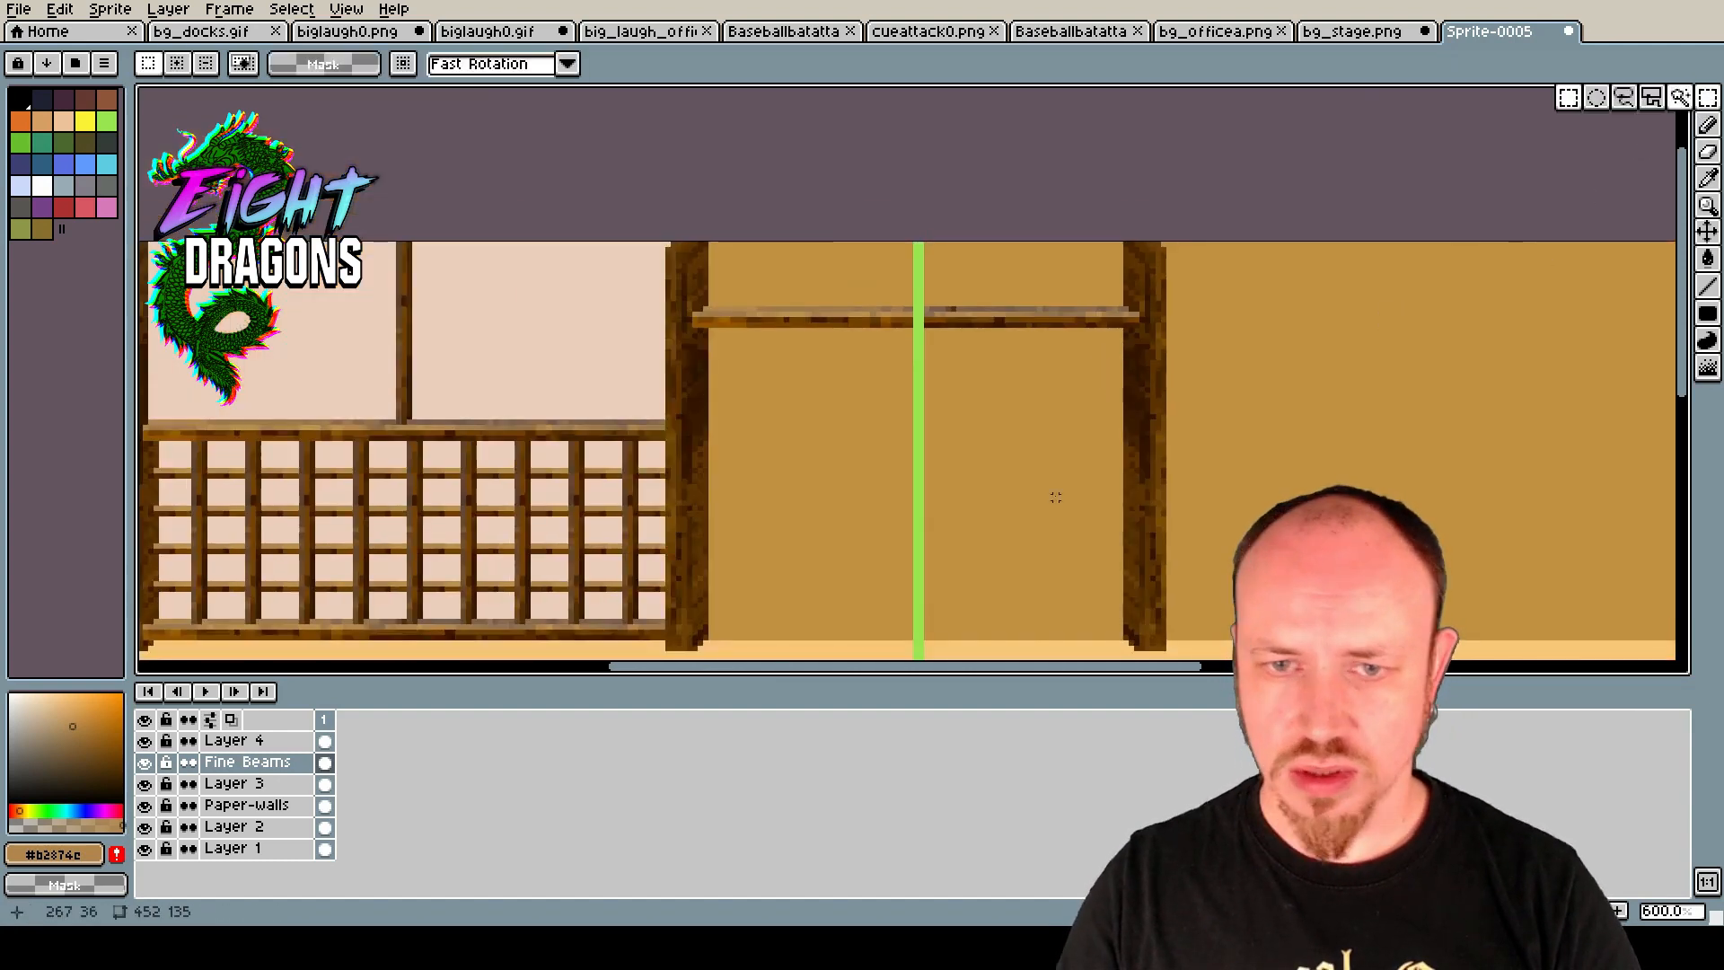
click(145, 739)
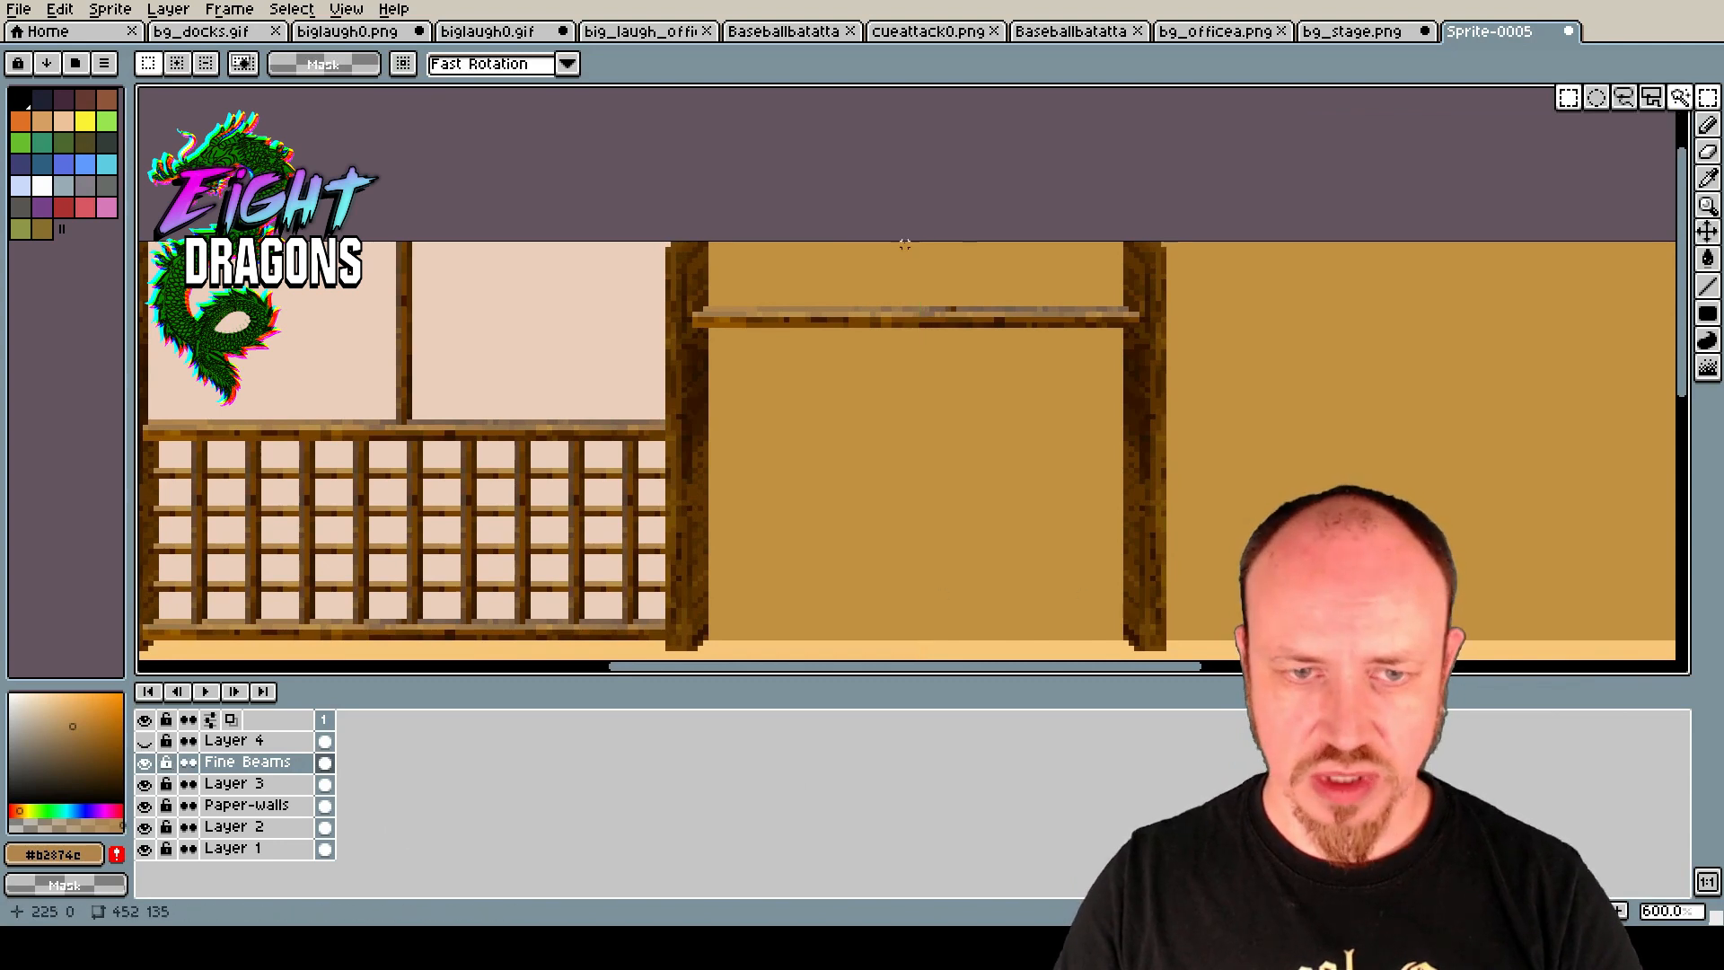
drag(683, 287, 1146, 368)
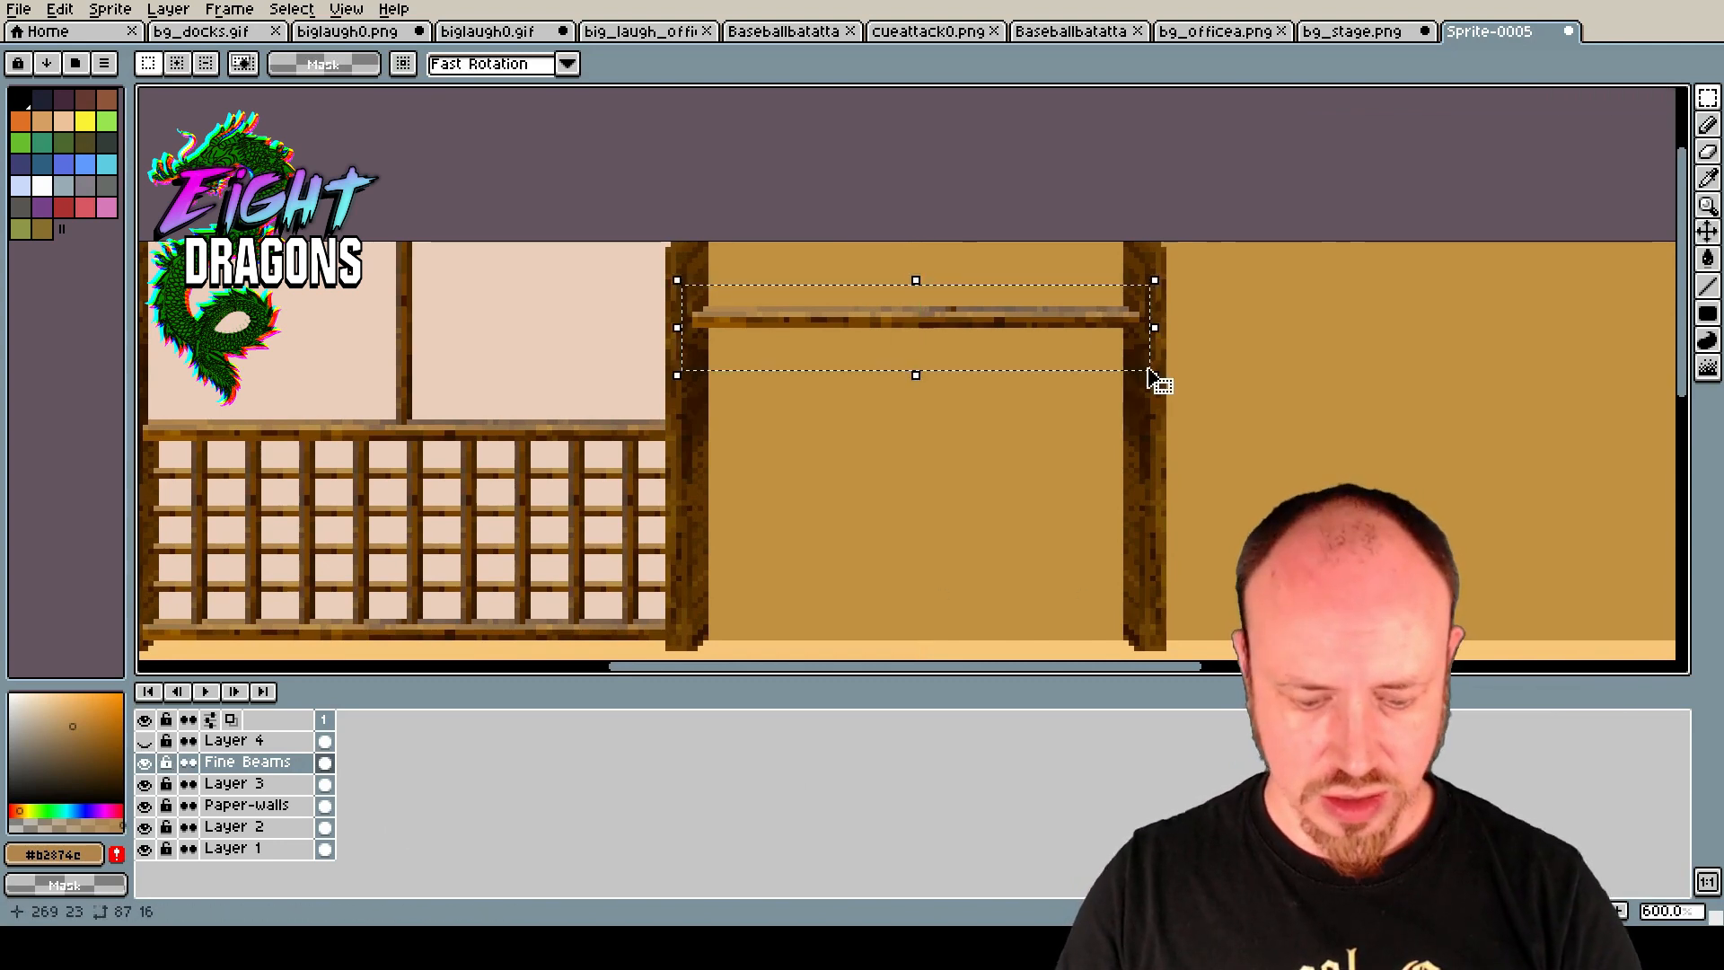
key(ctrl+c)
key(ctrl+v)
drag(947, 337, 928, 582)
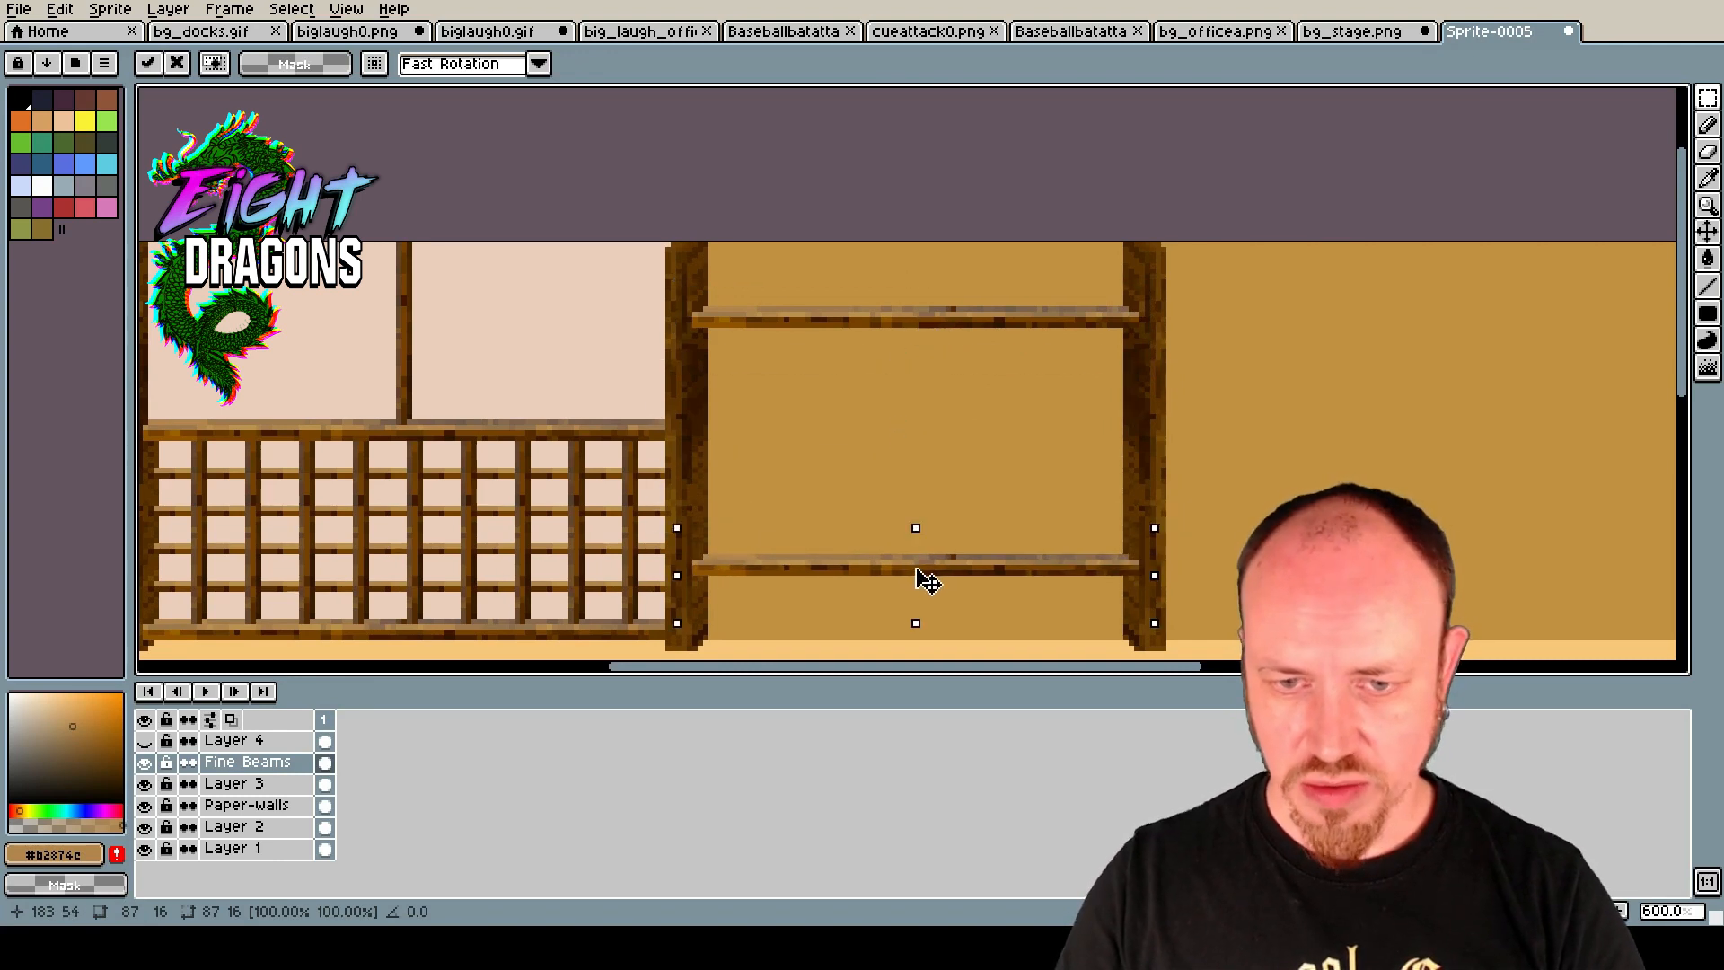
key(ctrl+d)
scroll(924, 574, down, 1)
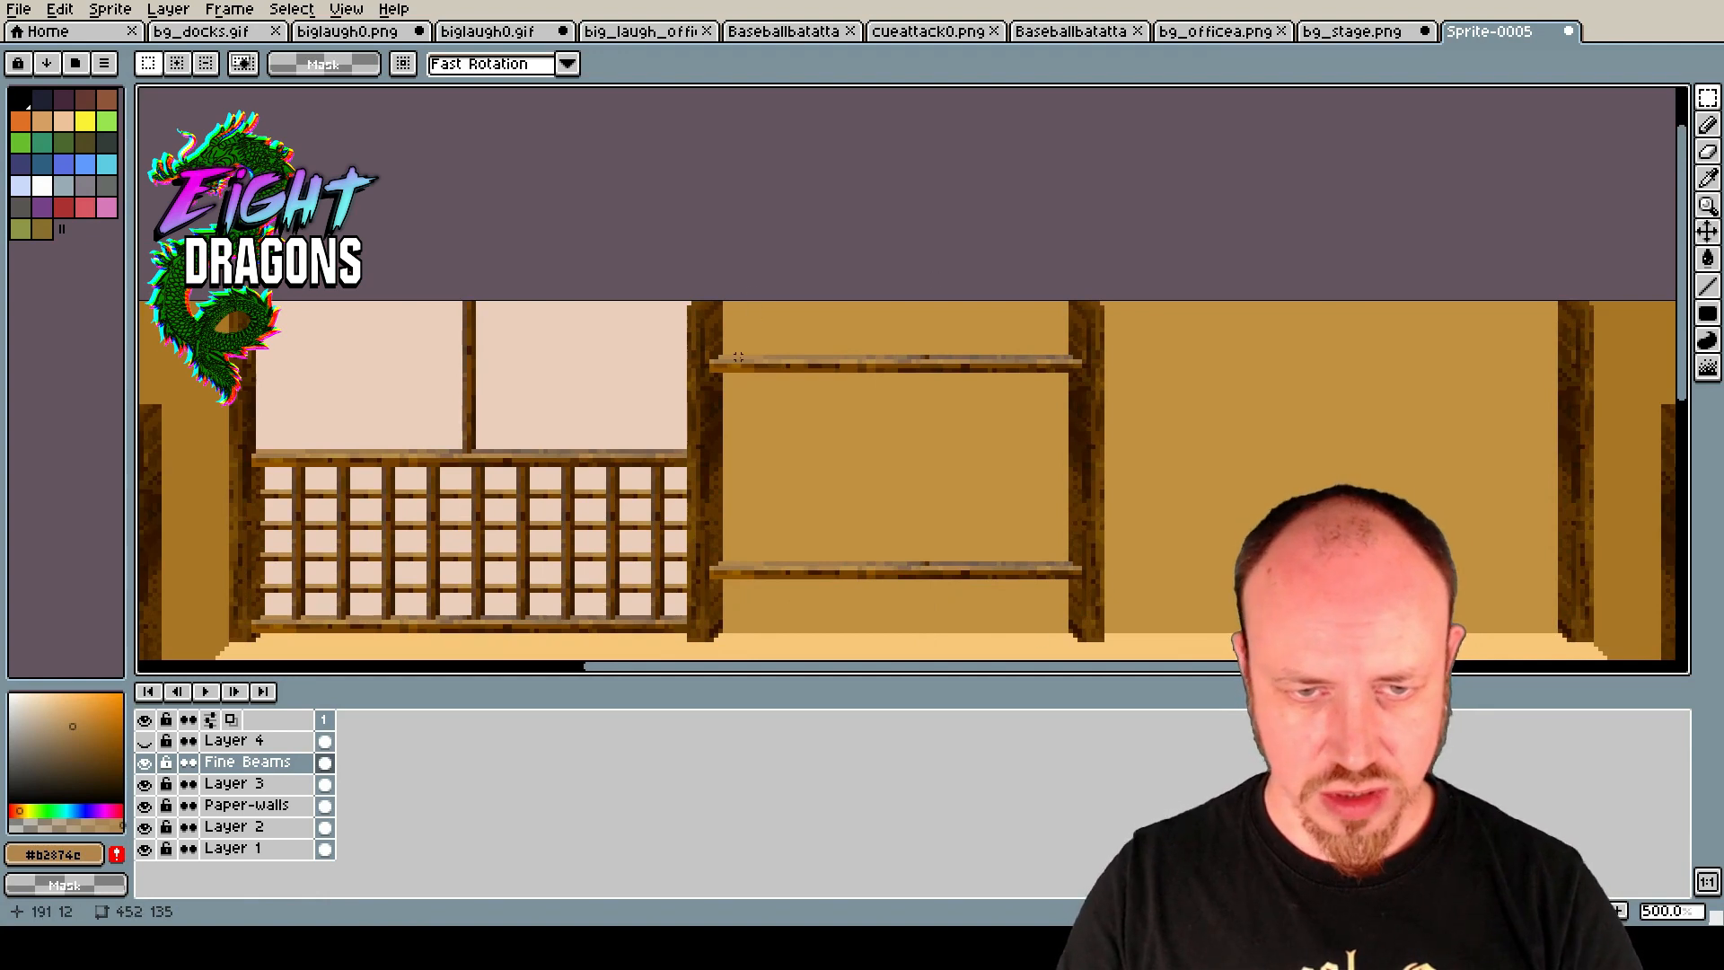
drag(1683, 305, 1682, 358)
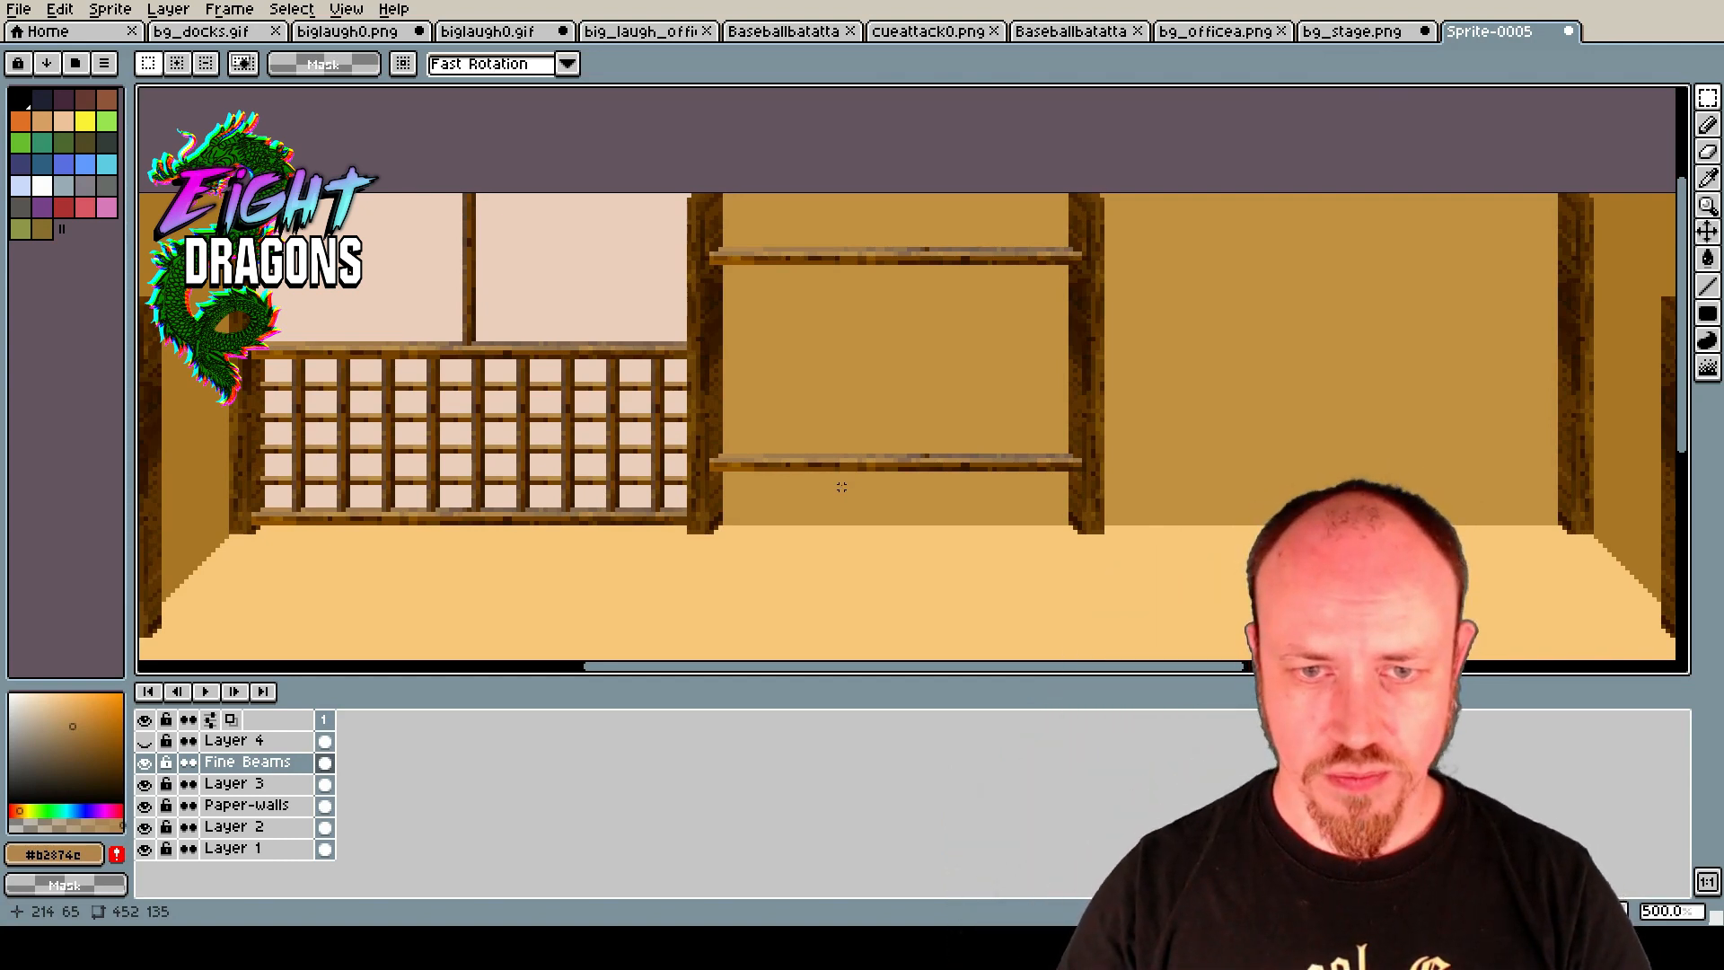
scroll(841, 486, down, 1)
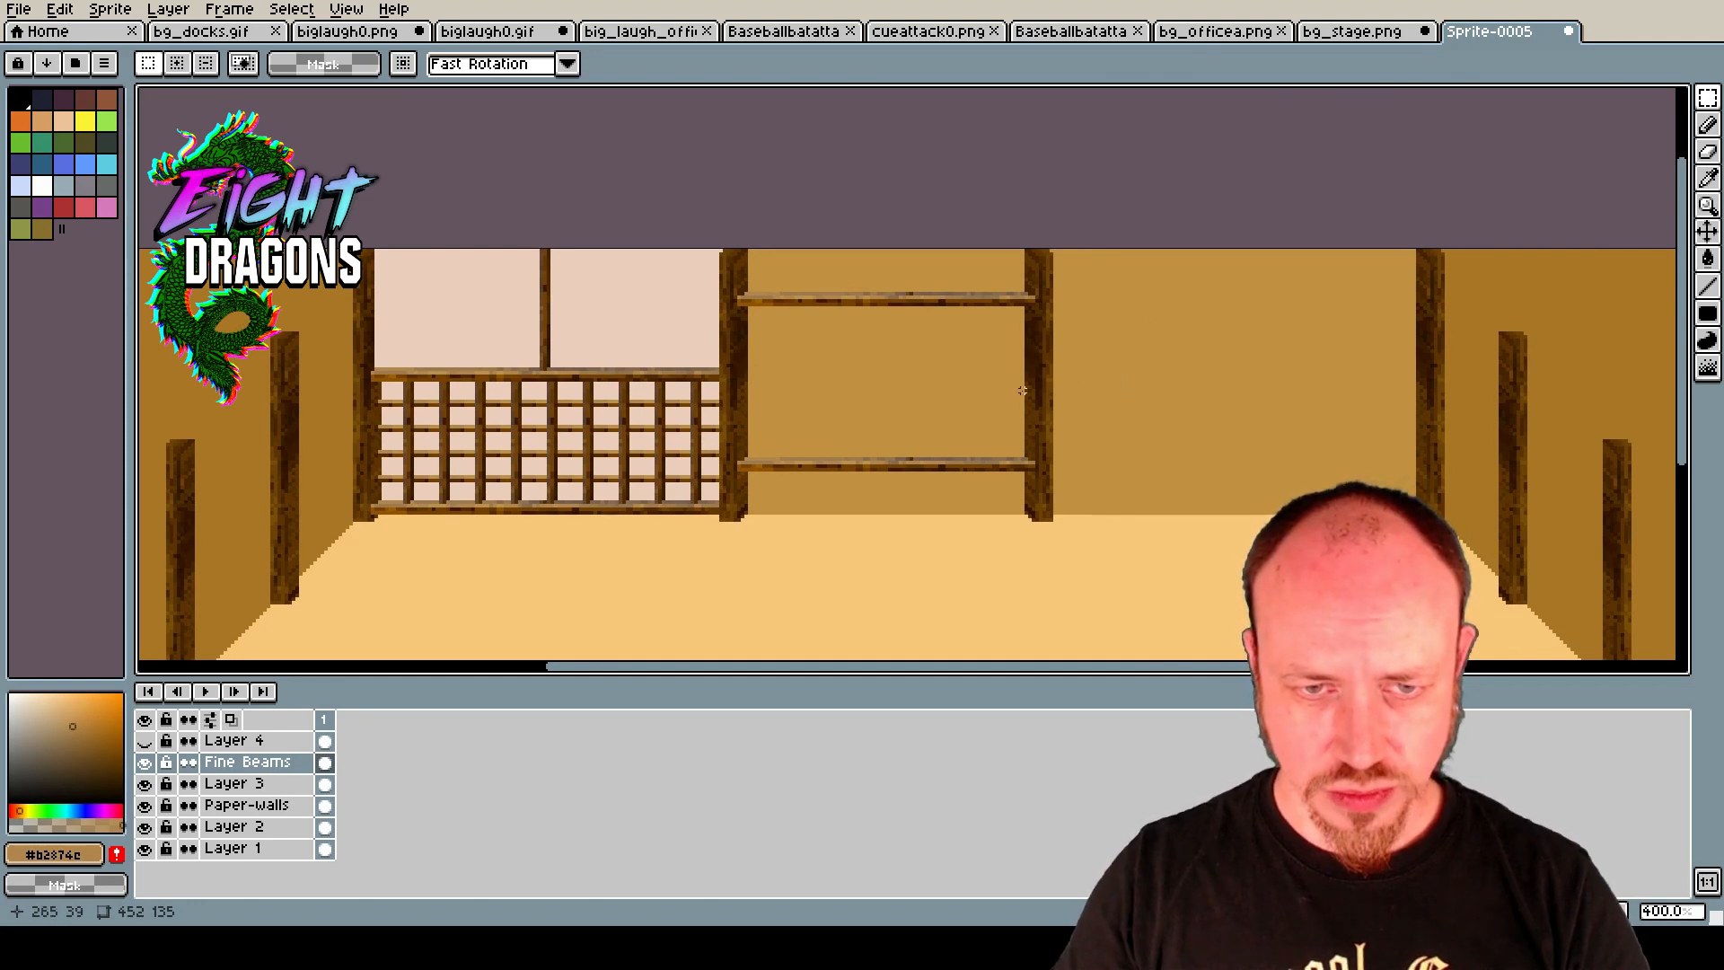
scroll(909, 356, up, 1)
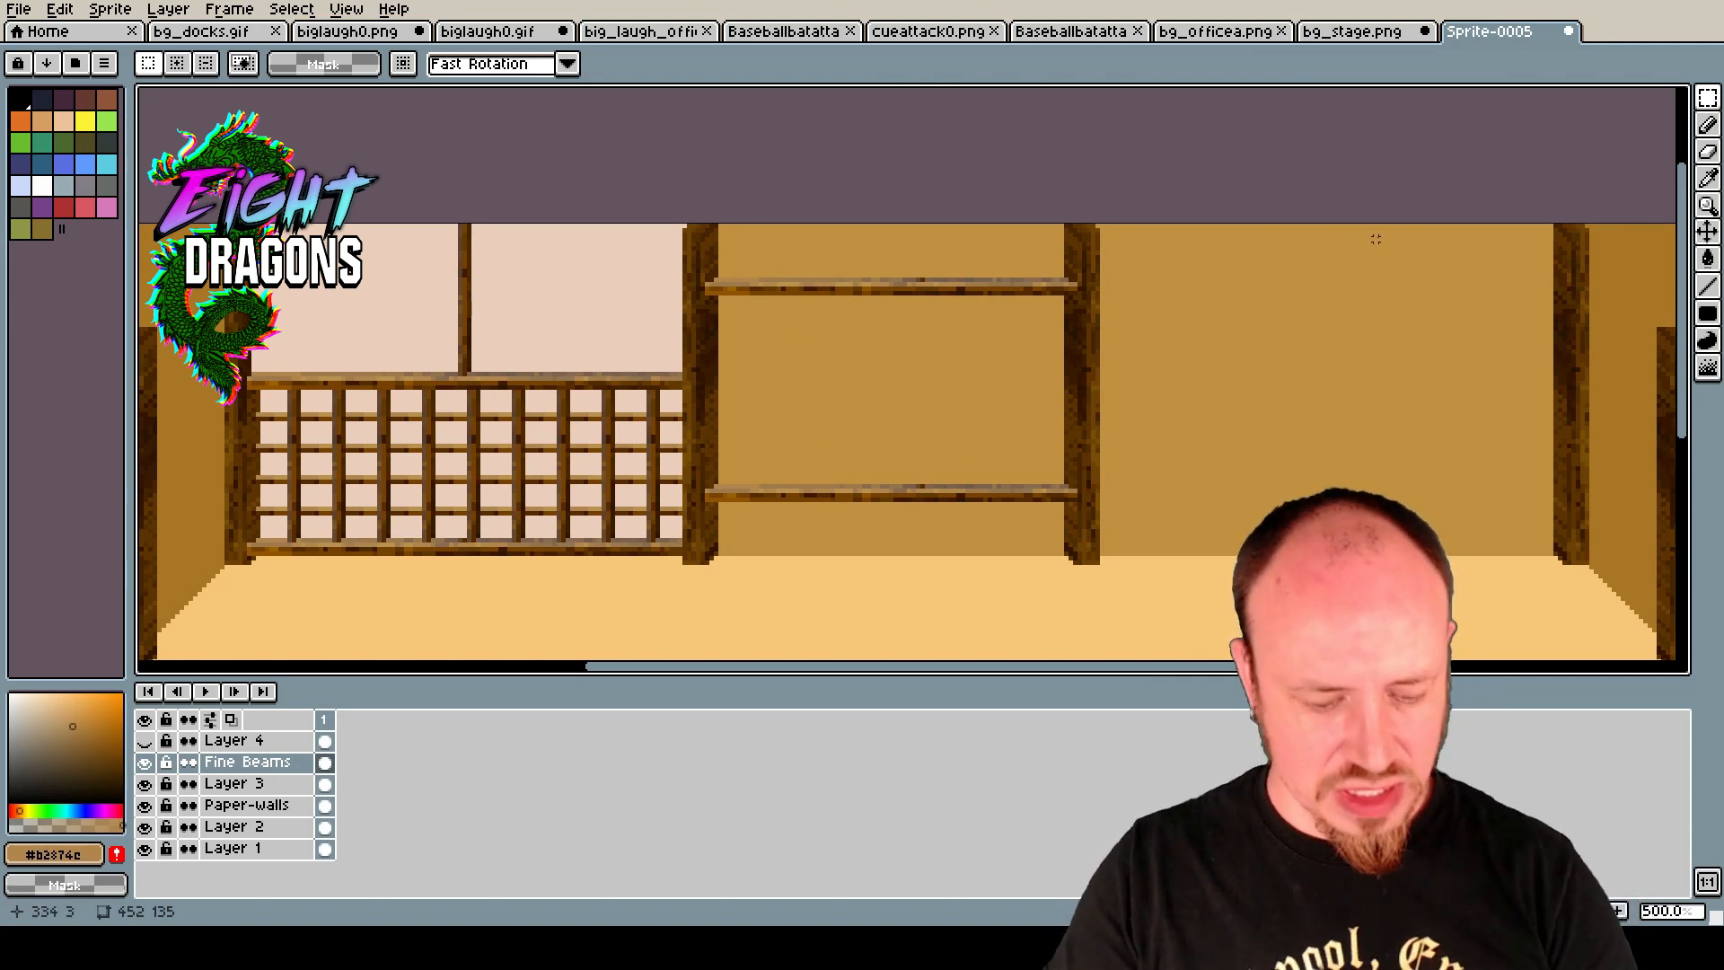
key(i)
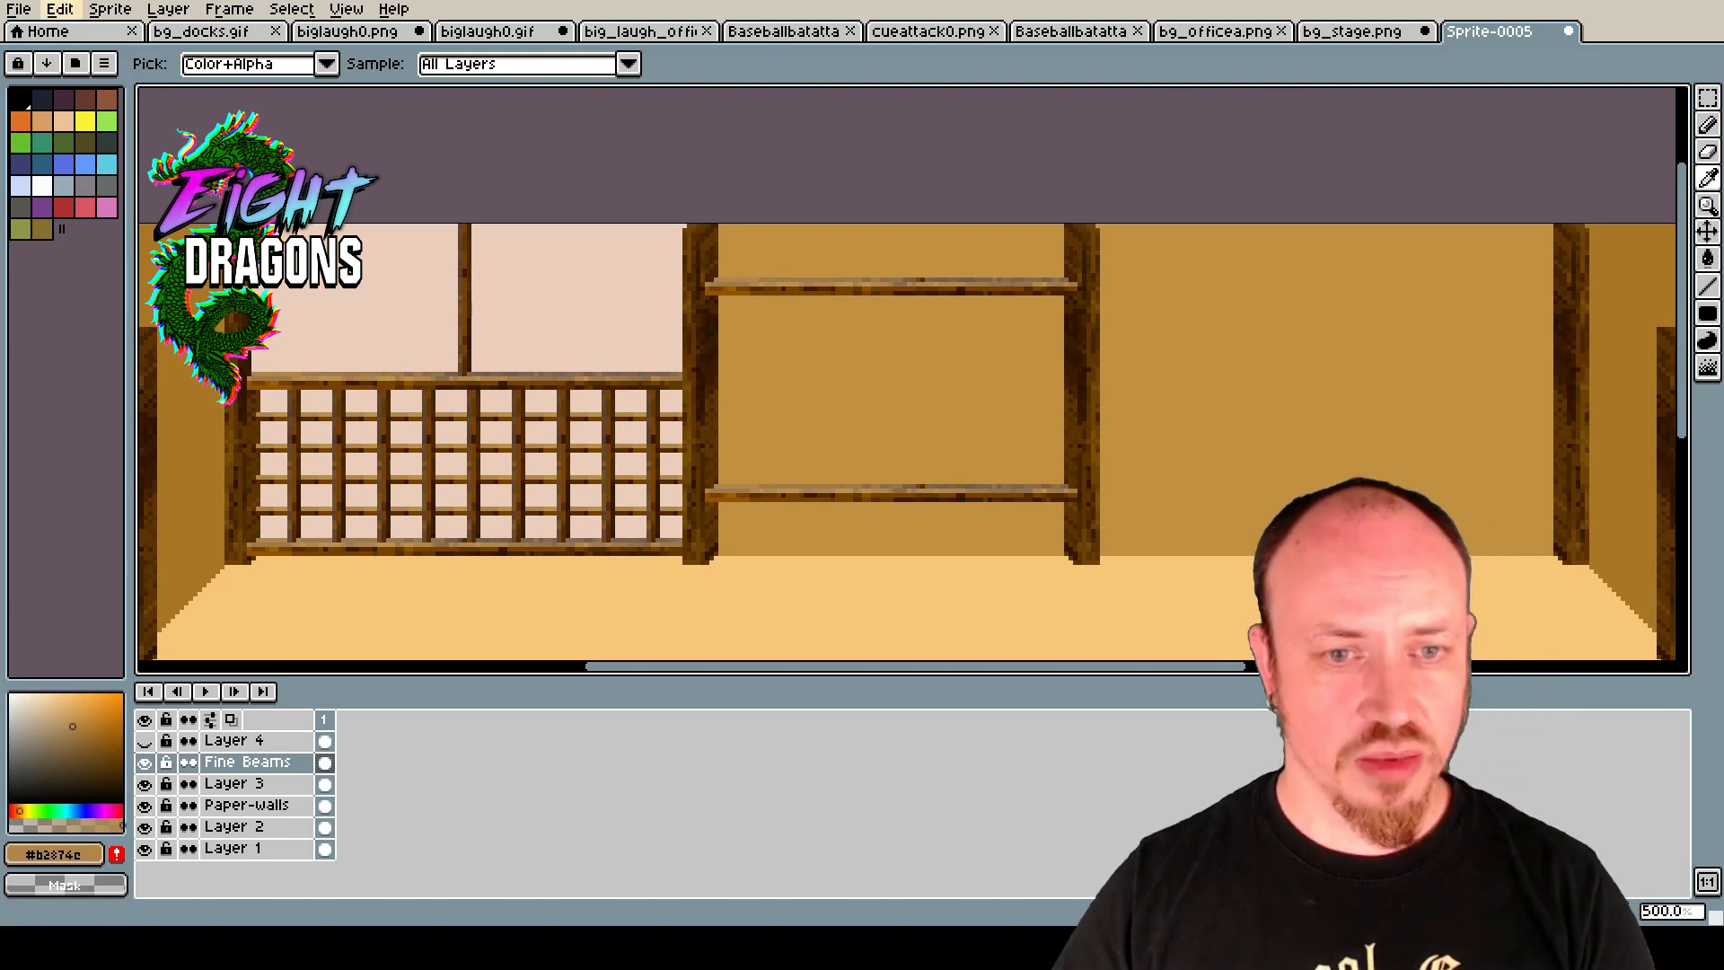
Examine the lattice panel, main beams and shelves along the back wall.
key(m)
scroll(1107, 464, down, 1)
scroll(1107, 465, down, 2)
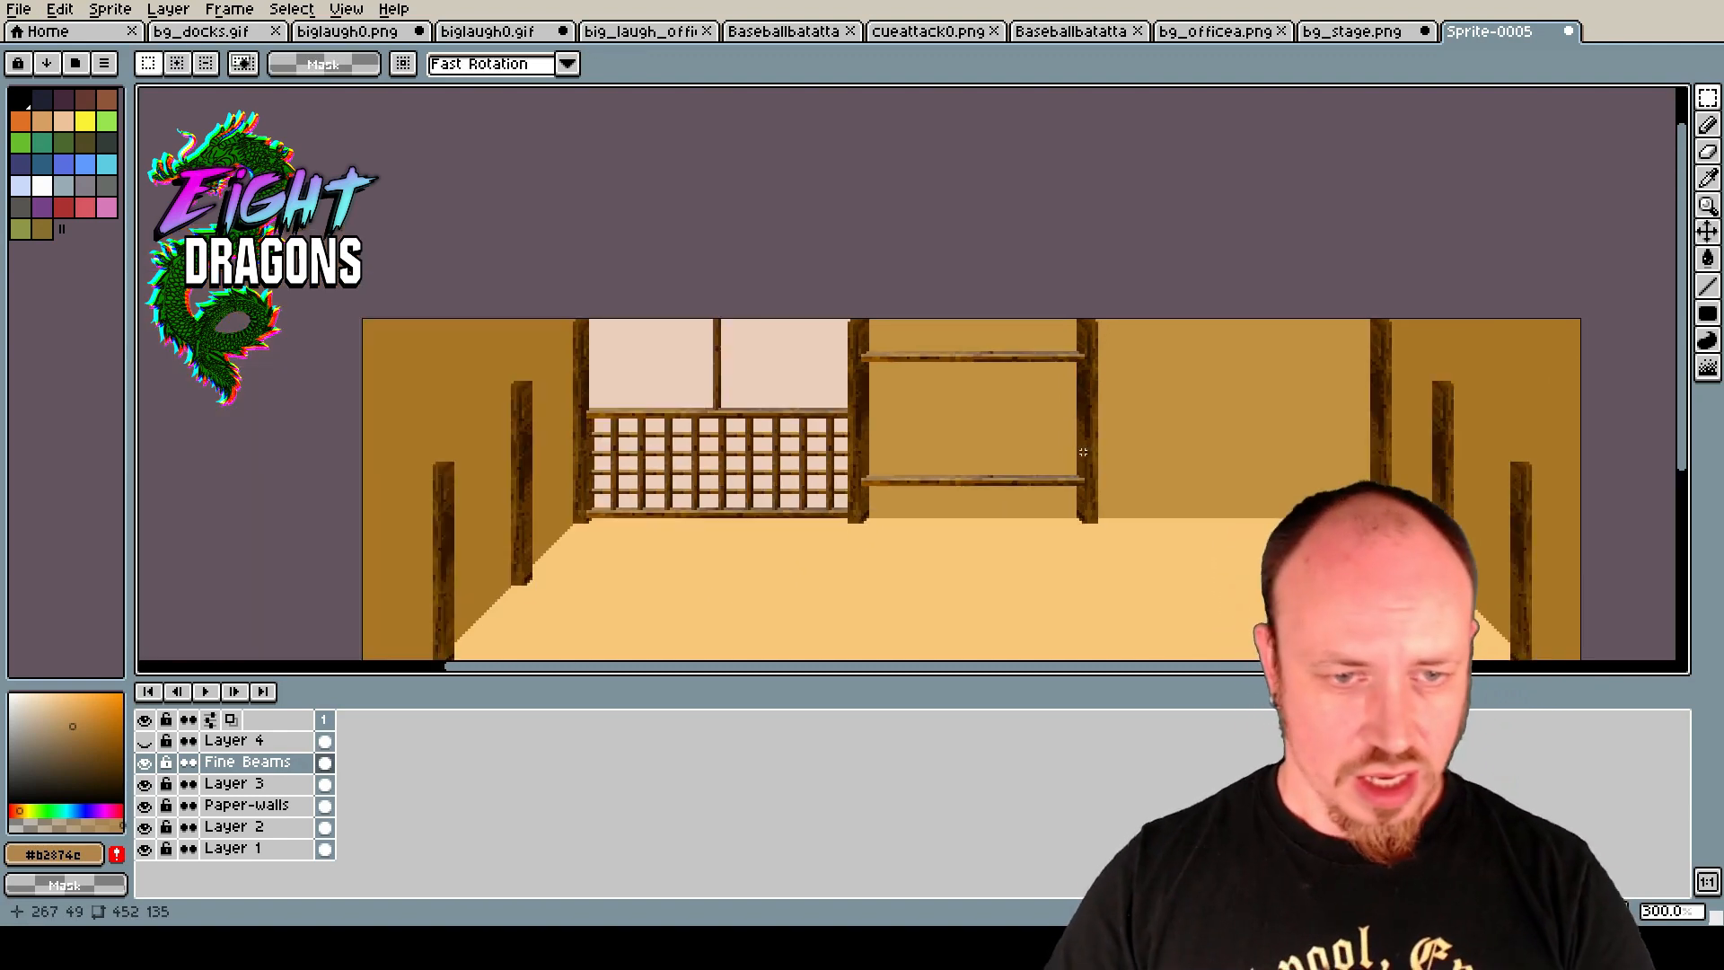
scroll(1204, 536, up, 1)
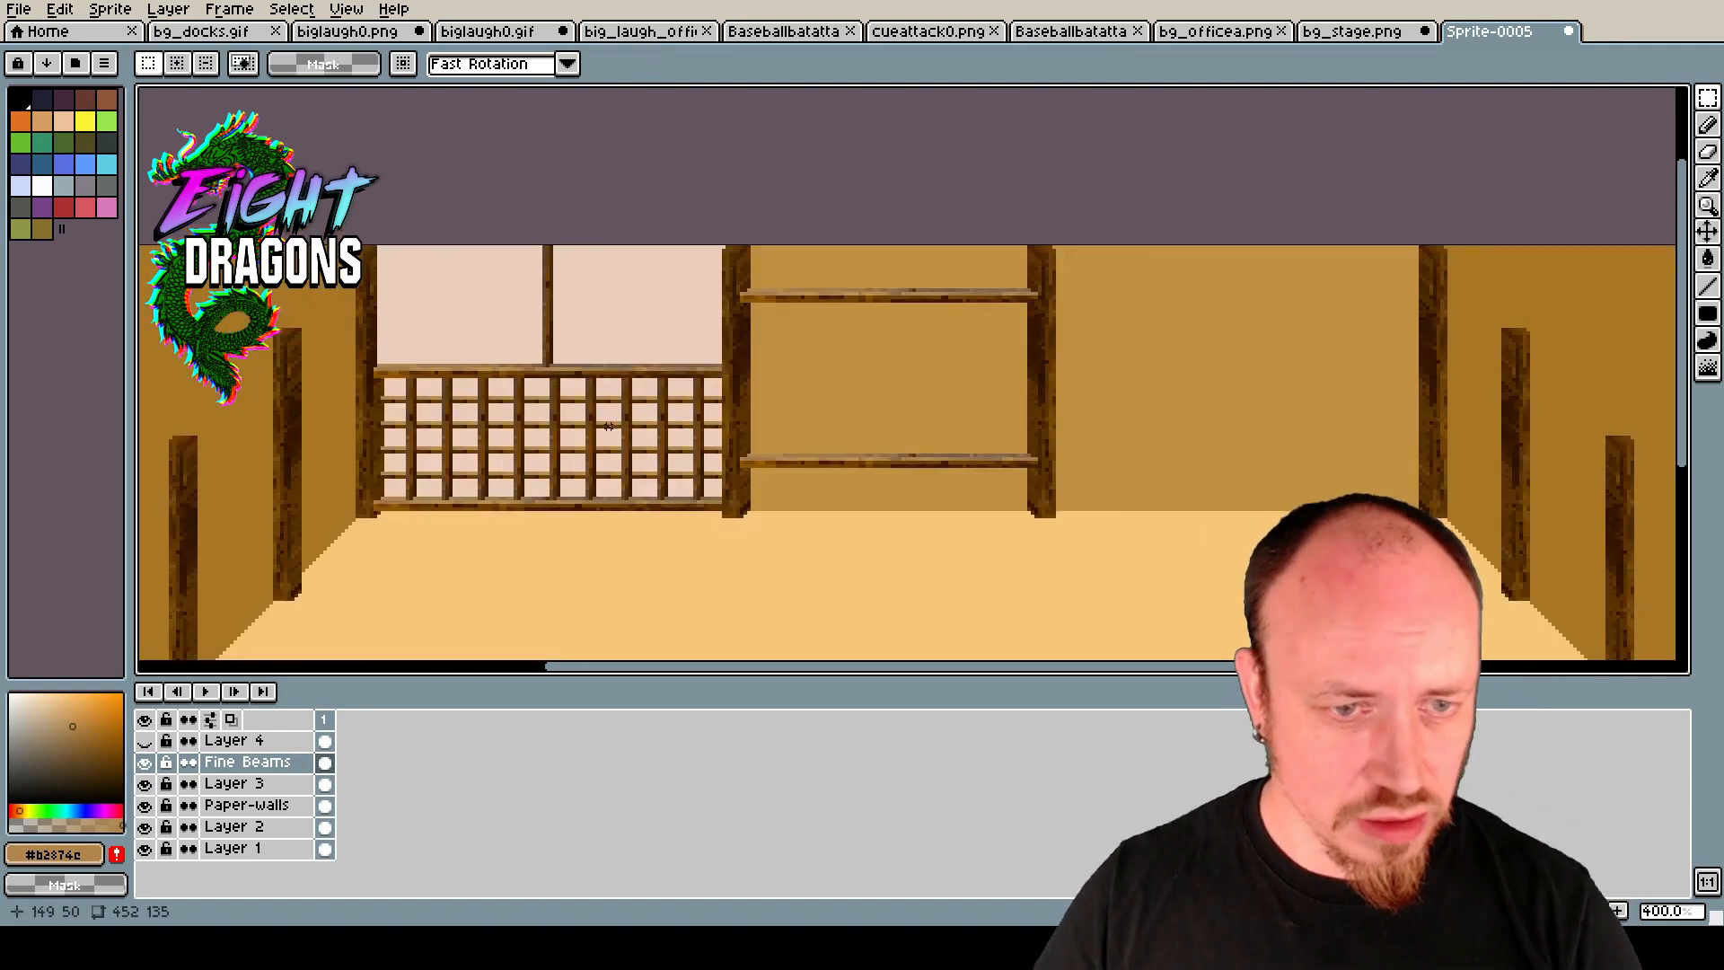
scroll(463, 406, up, 1)
scroll(463, 406, up, 1)
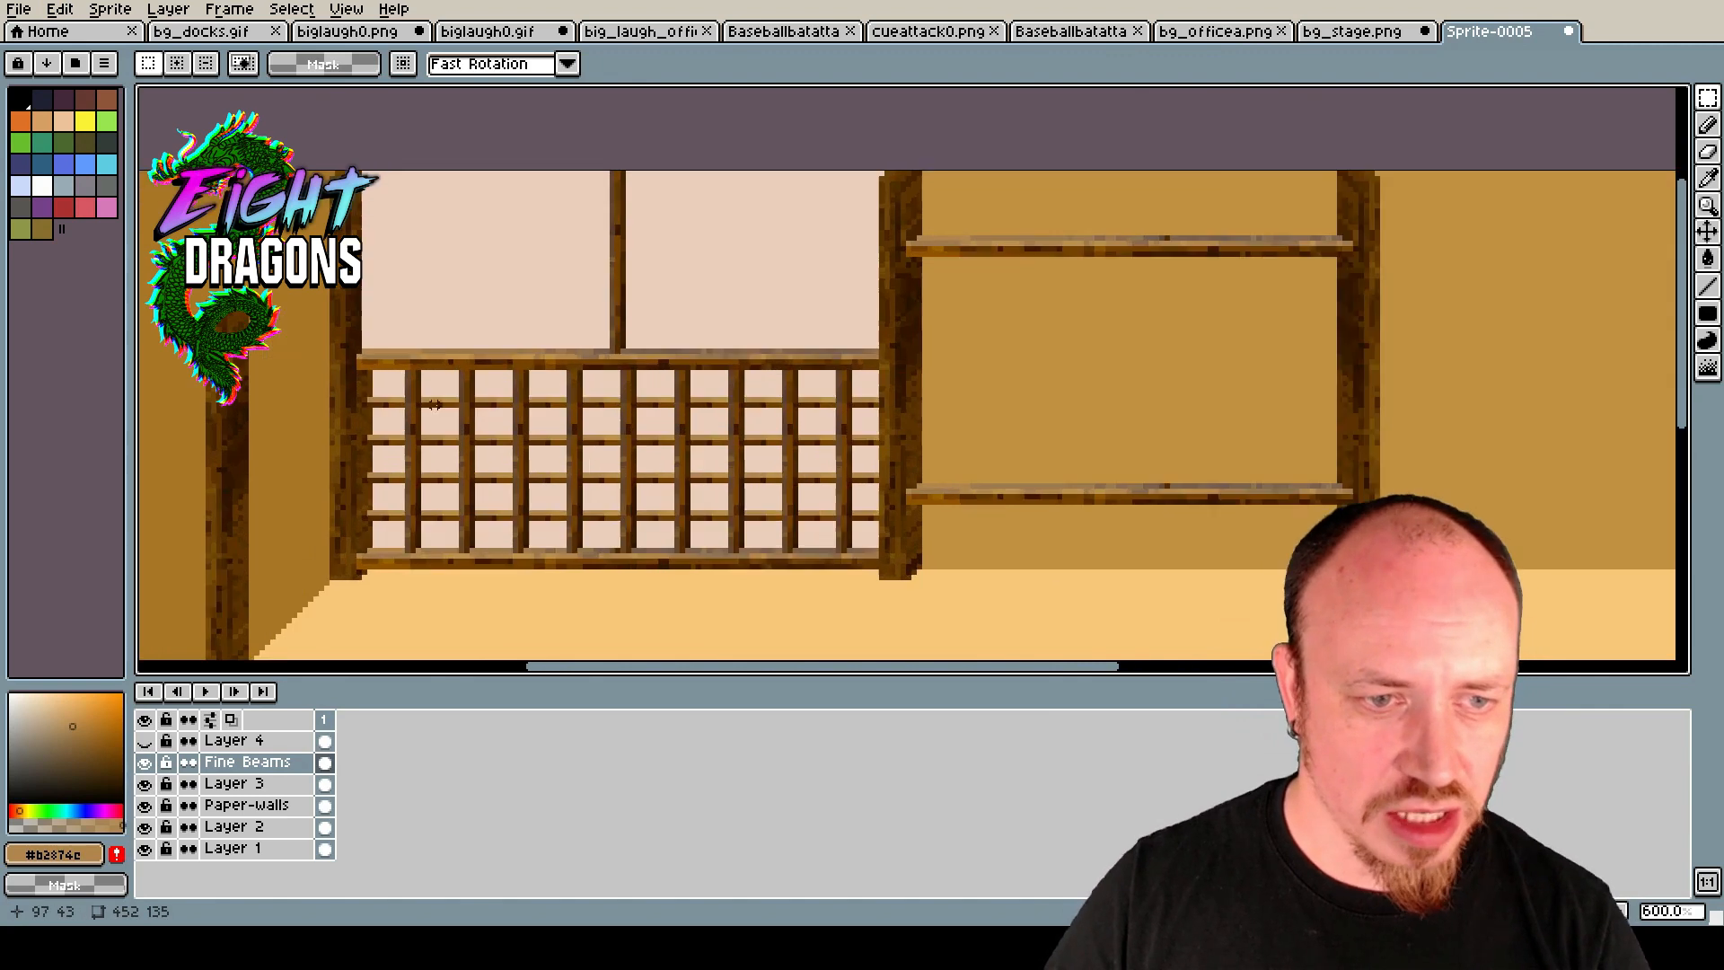
scroll(1039, 341, down, 1)
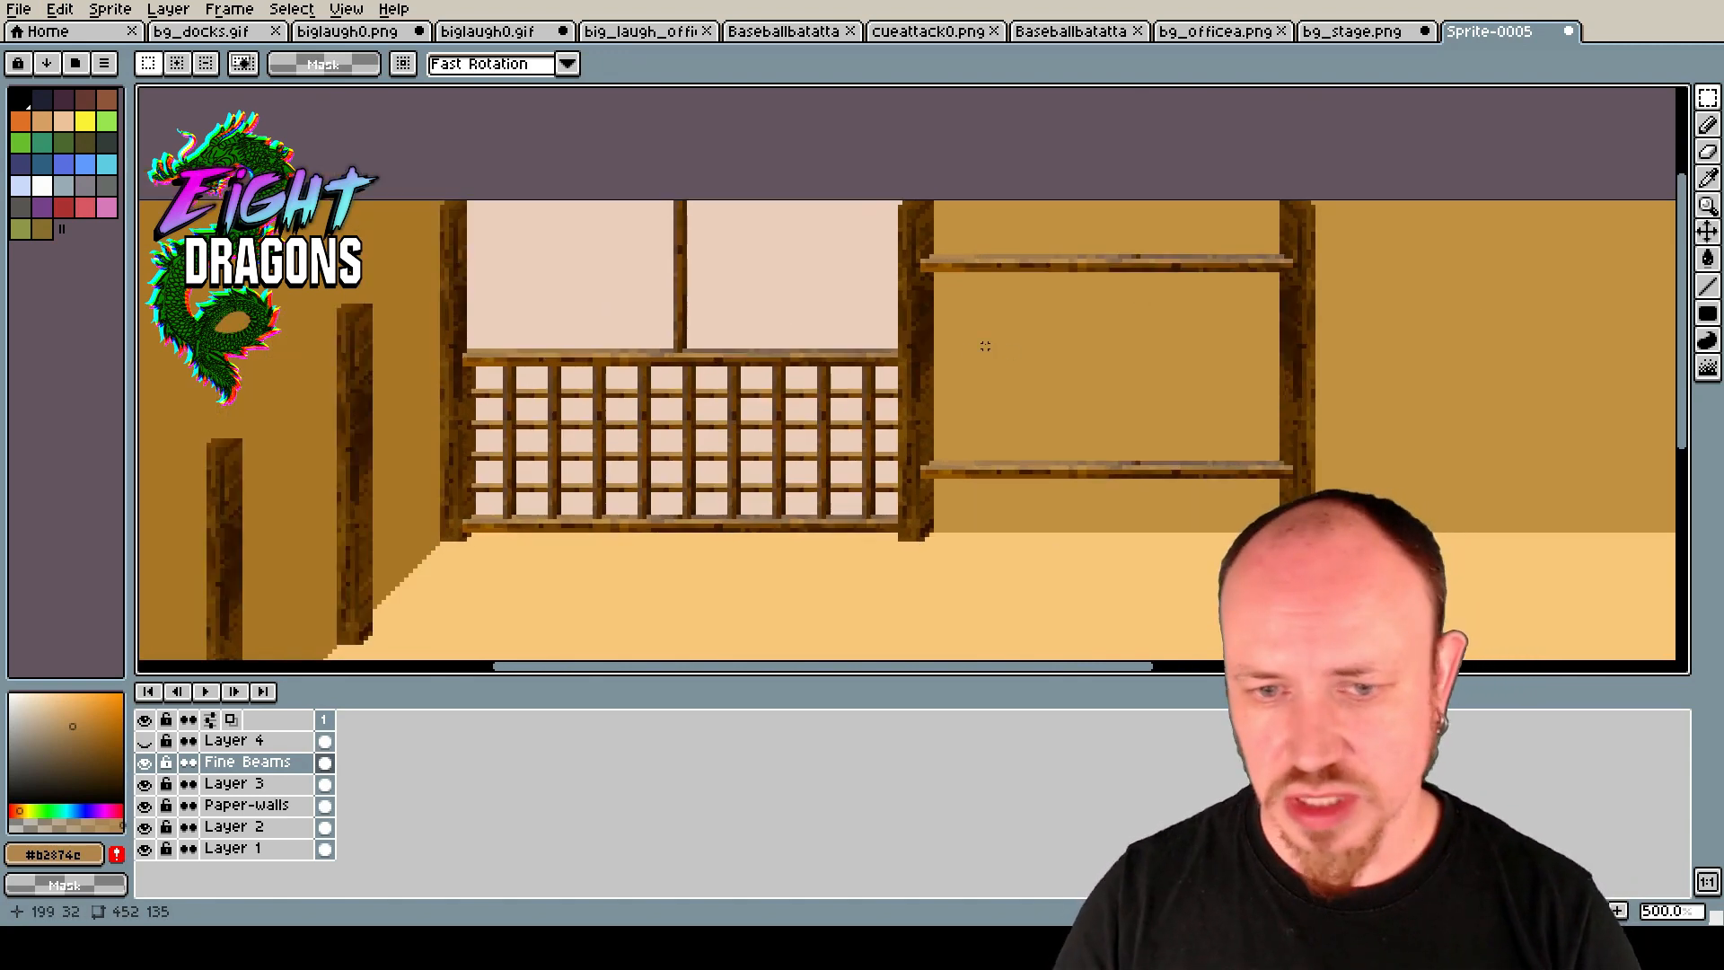
scroll(599, 368, up, 2)
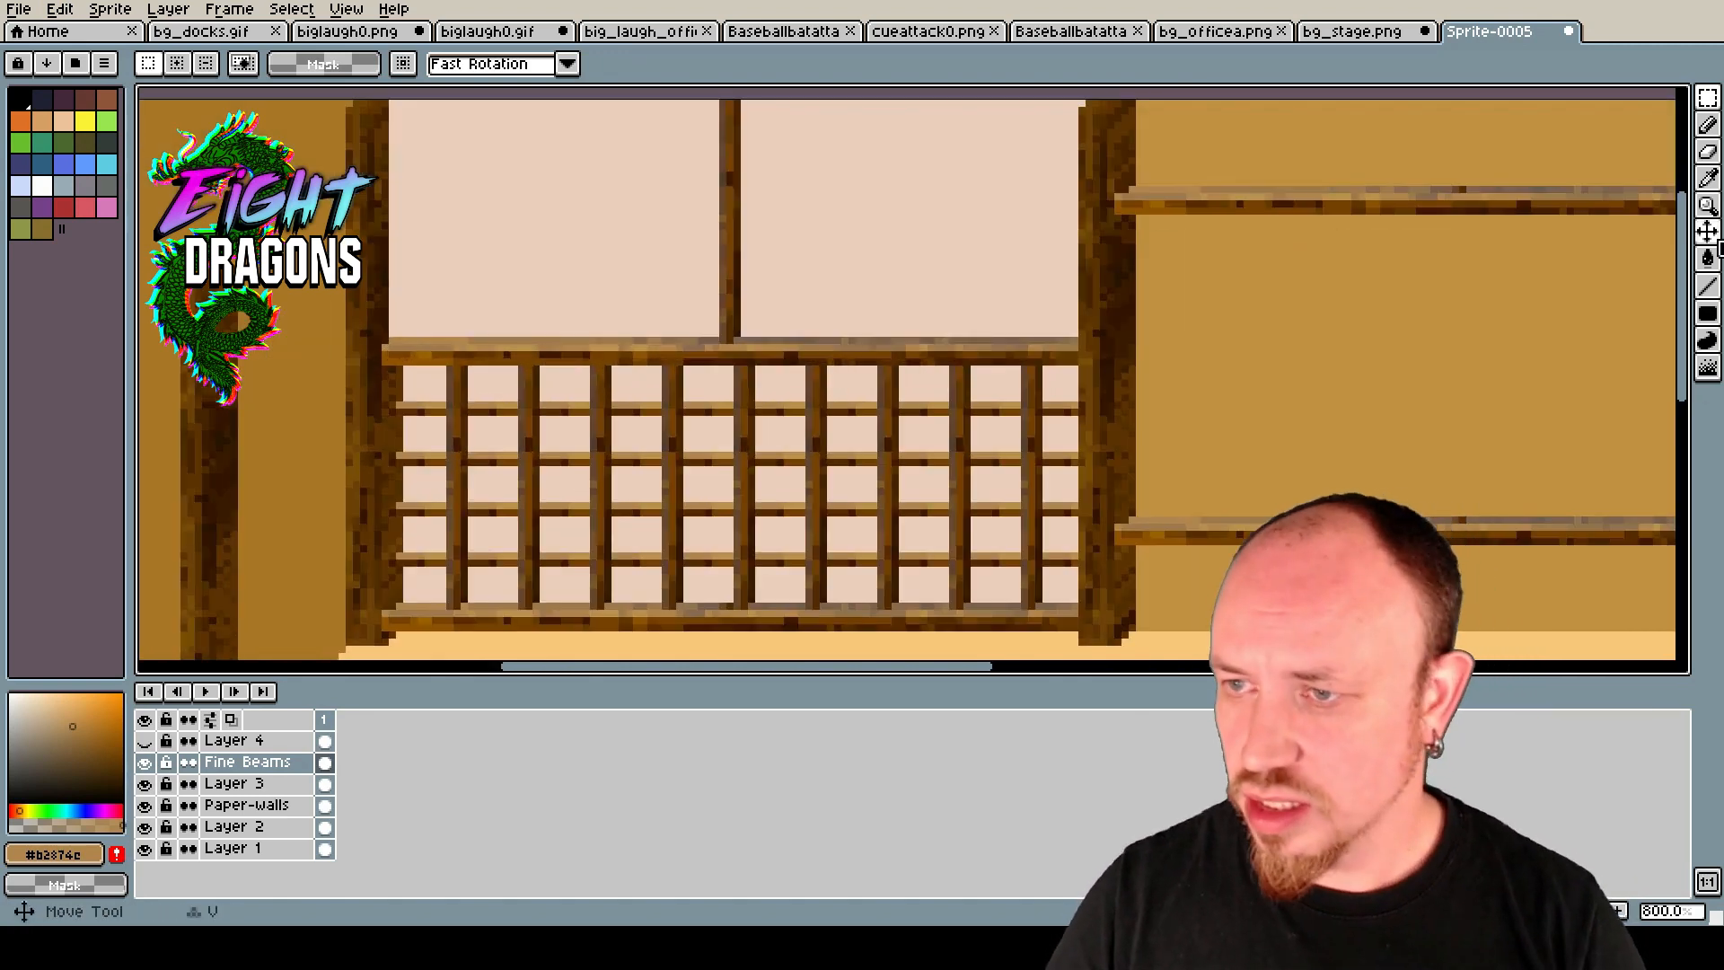
Create a new layer directly above Fine Beams and name it "beam shadows".
click(1706, 313)
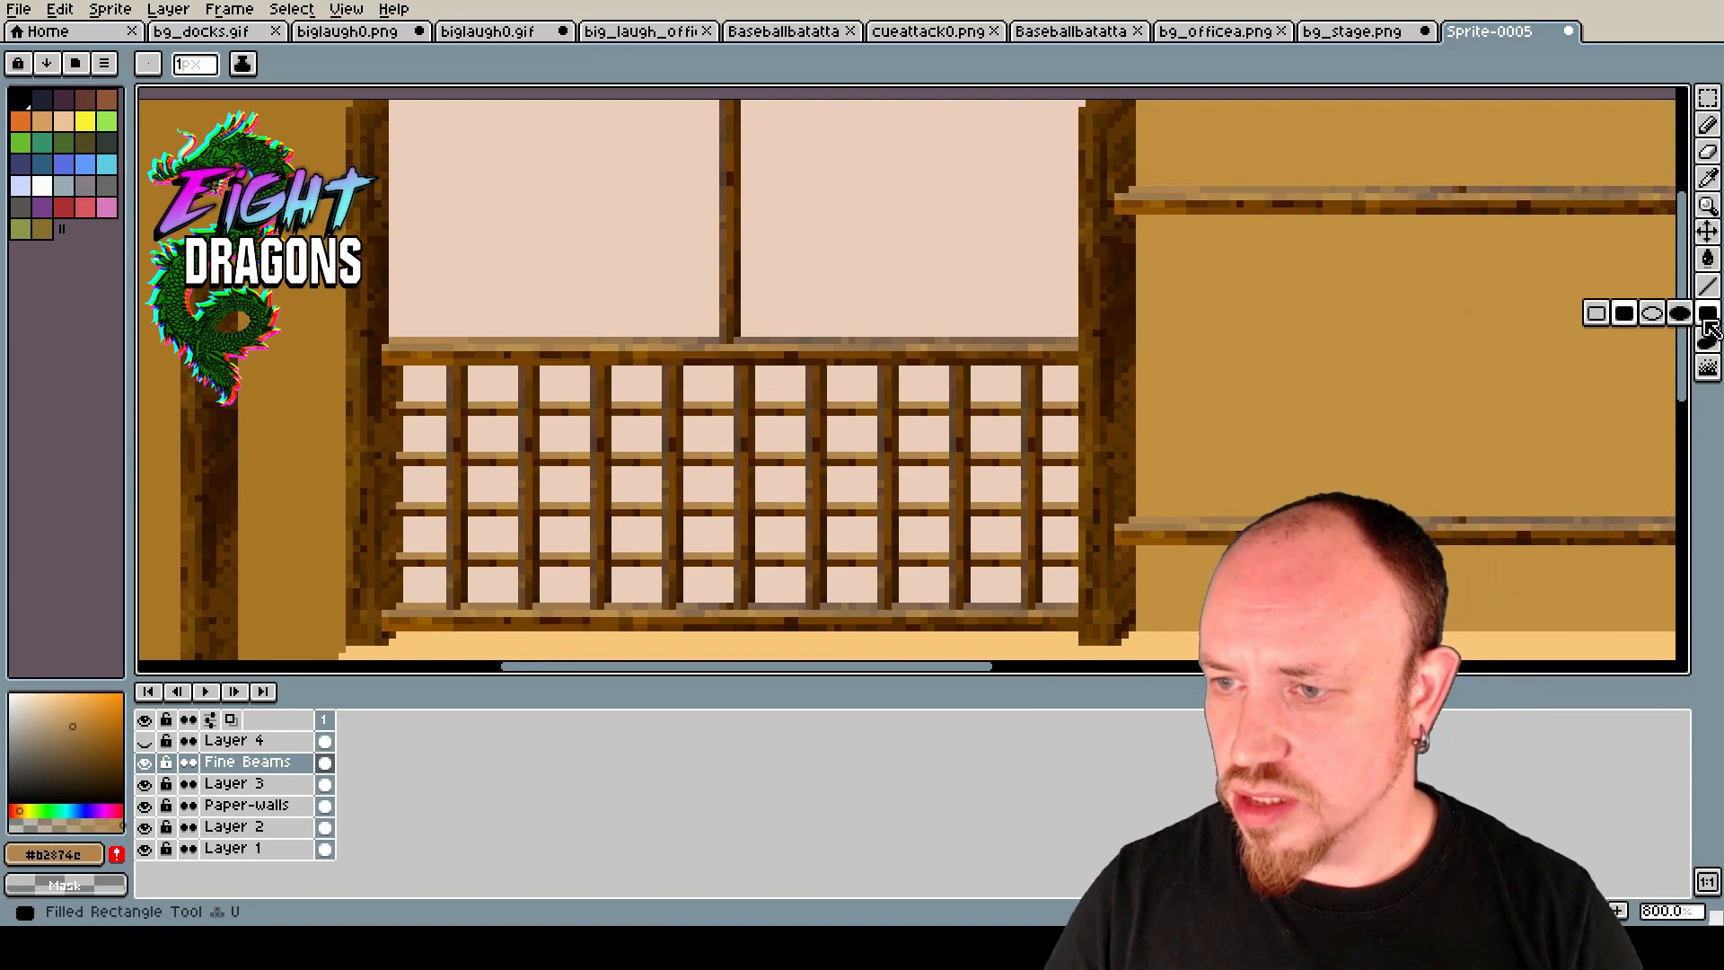
click(242, 764)
right_click(247, 771)
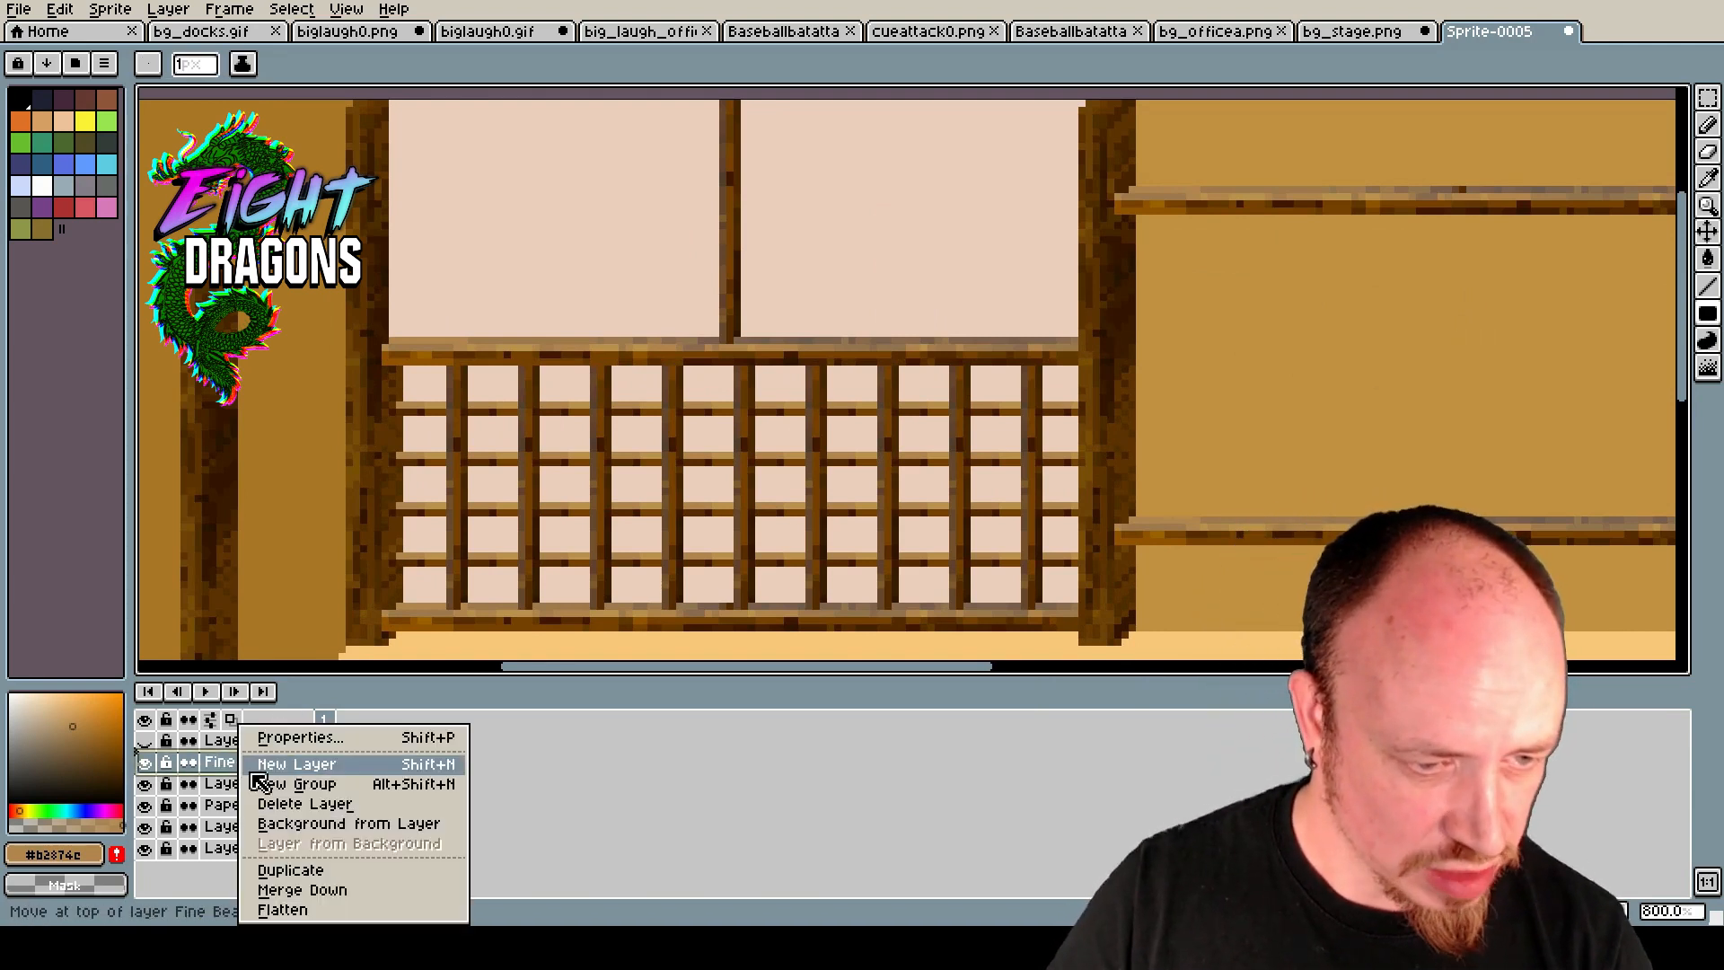
click(258, 763)
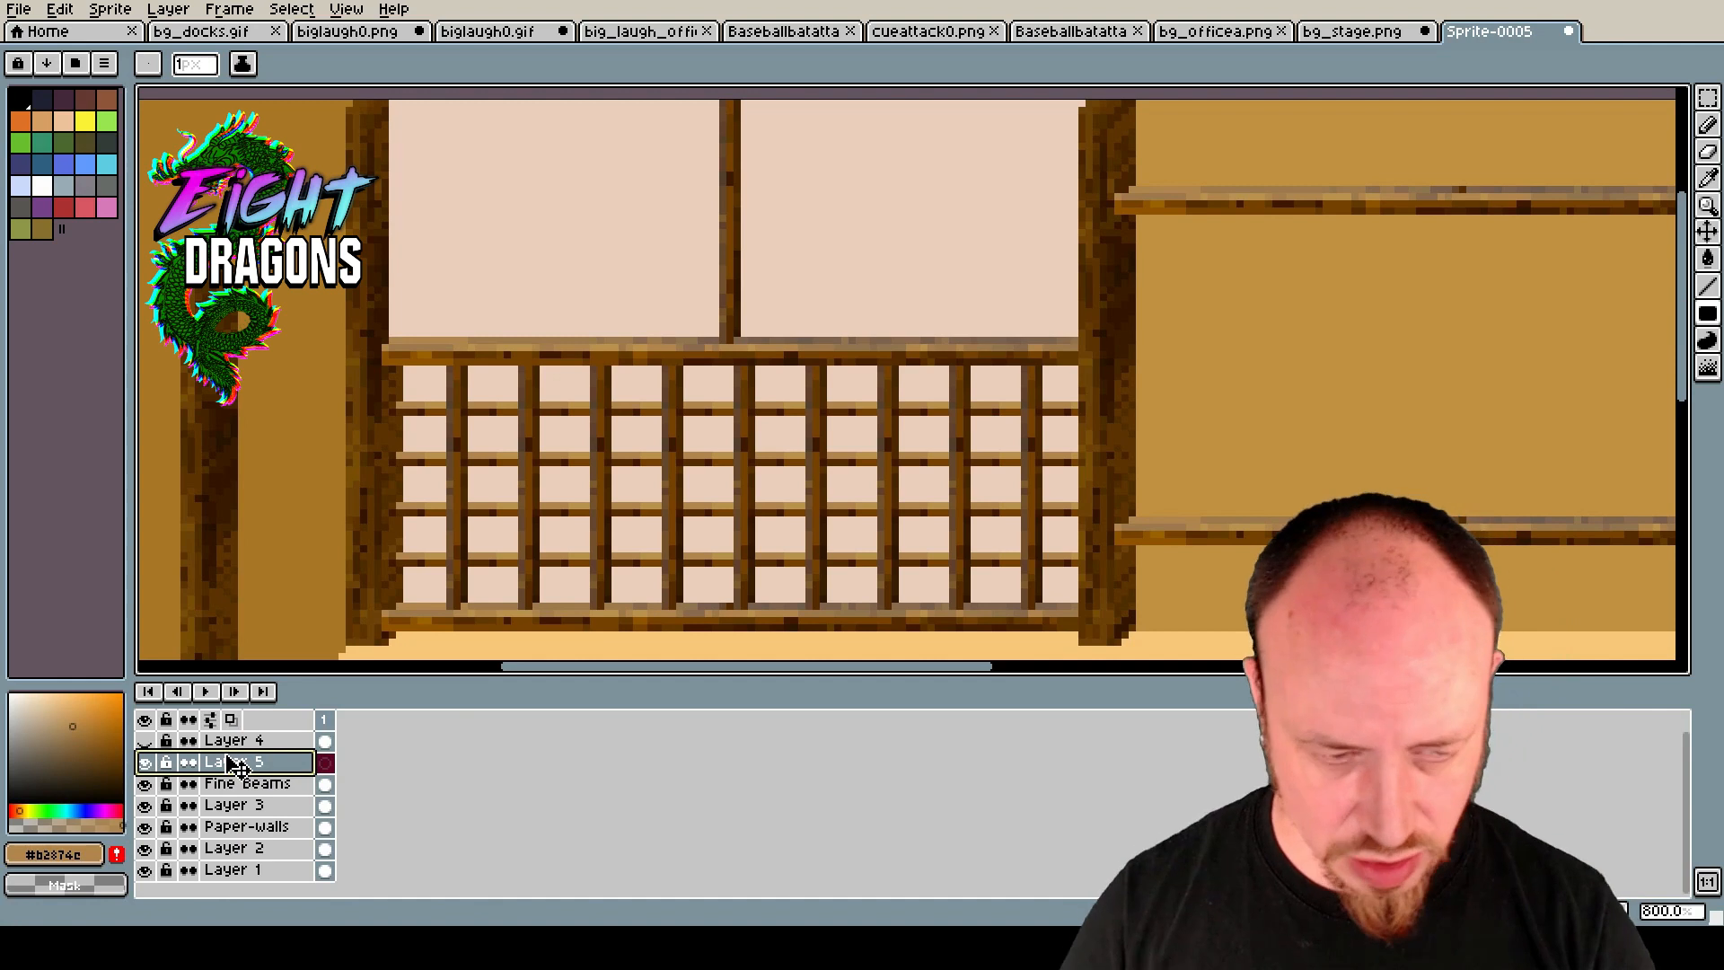
double_click(275, 771)
text(beam s)
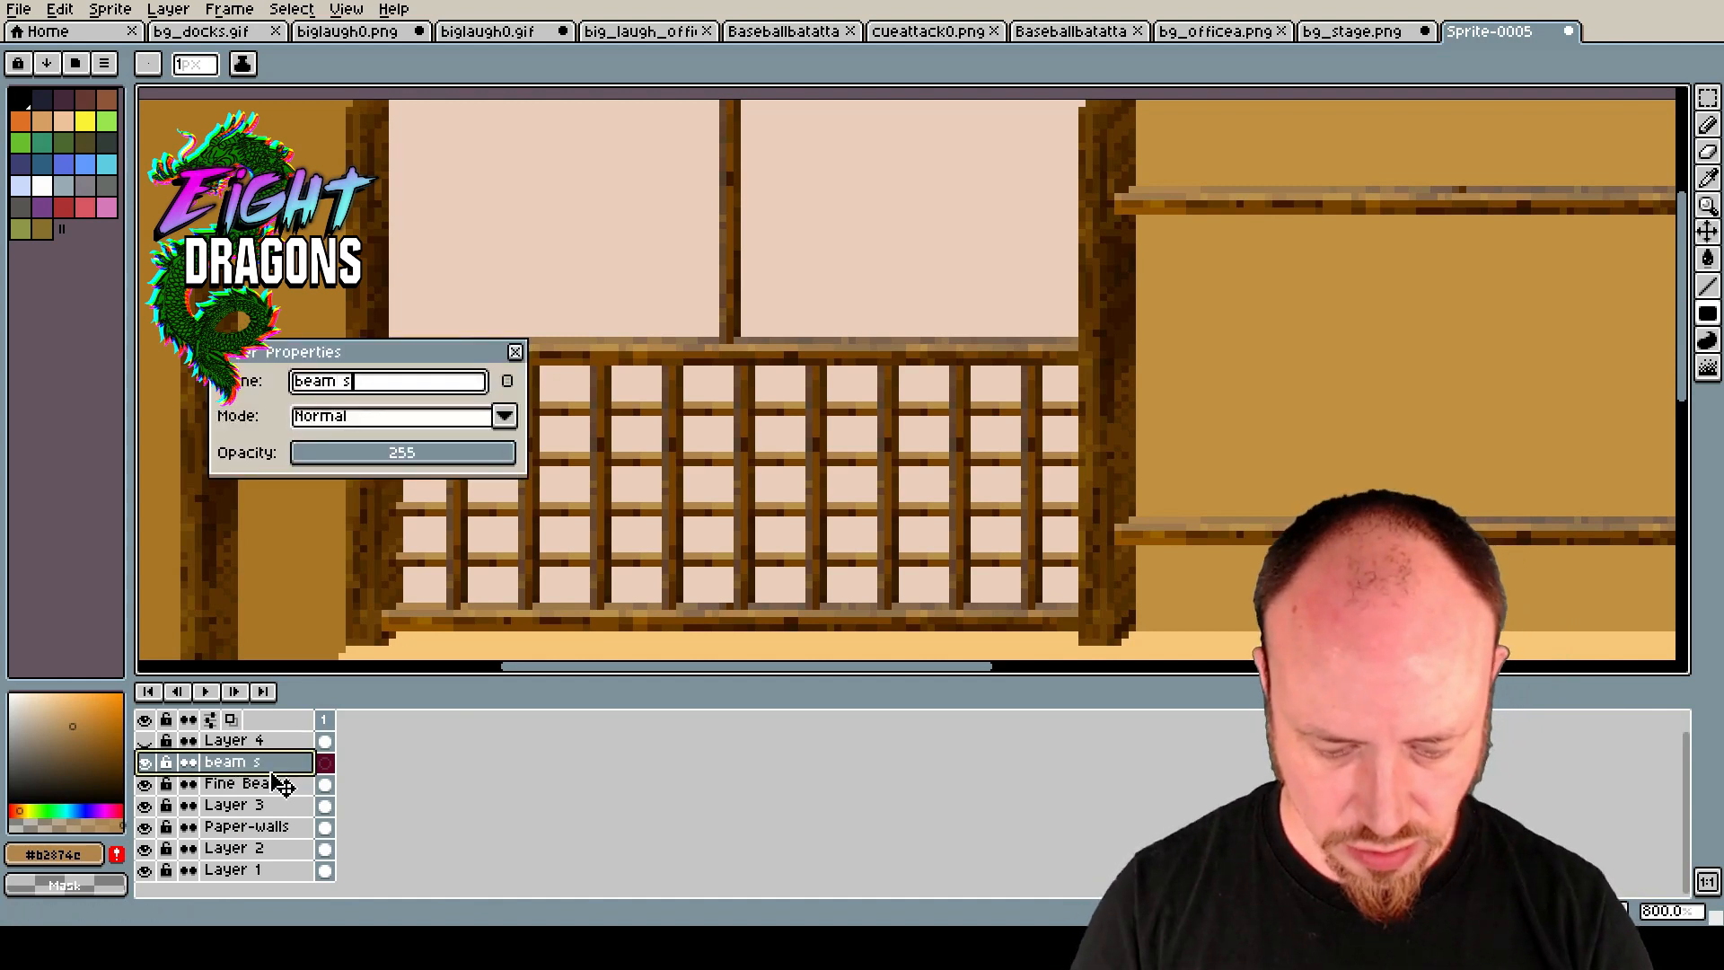
text(hadows)
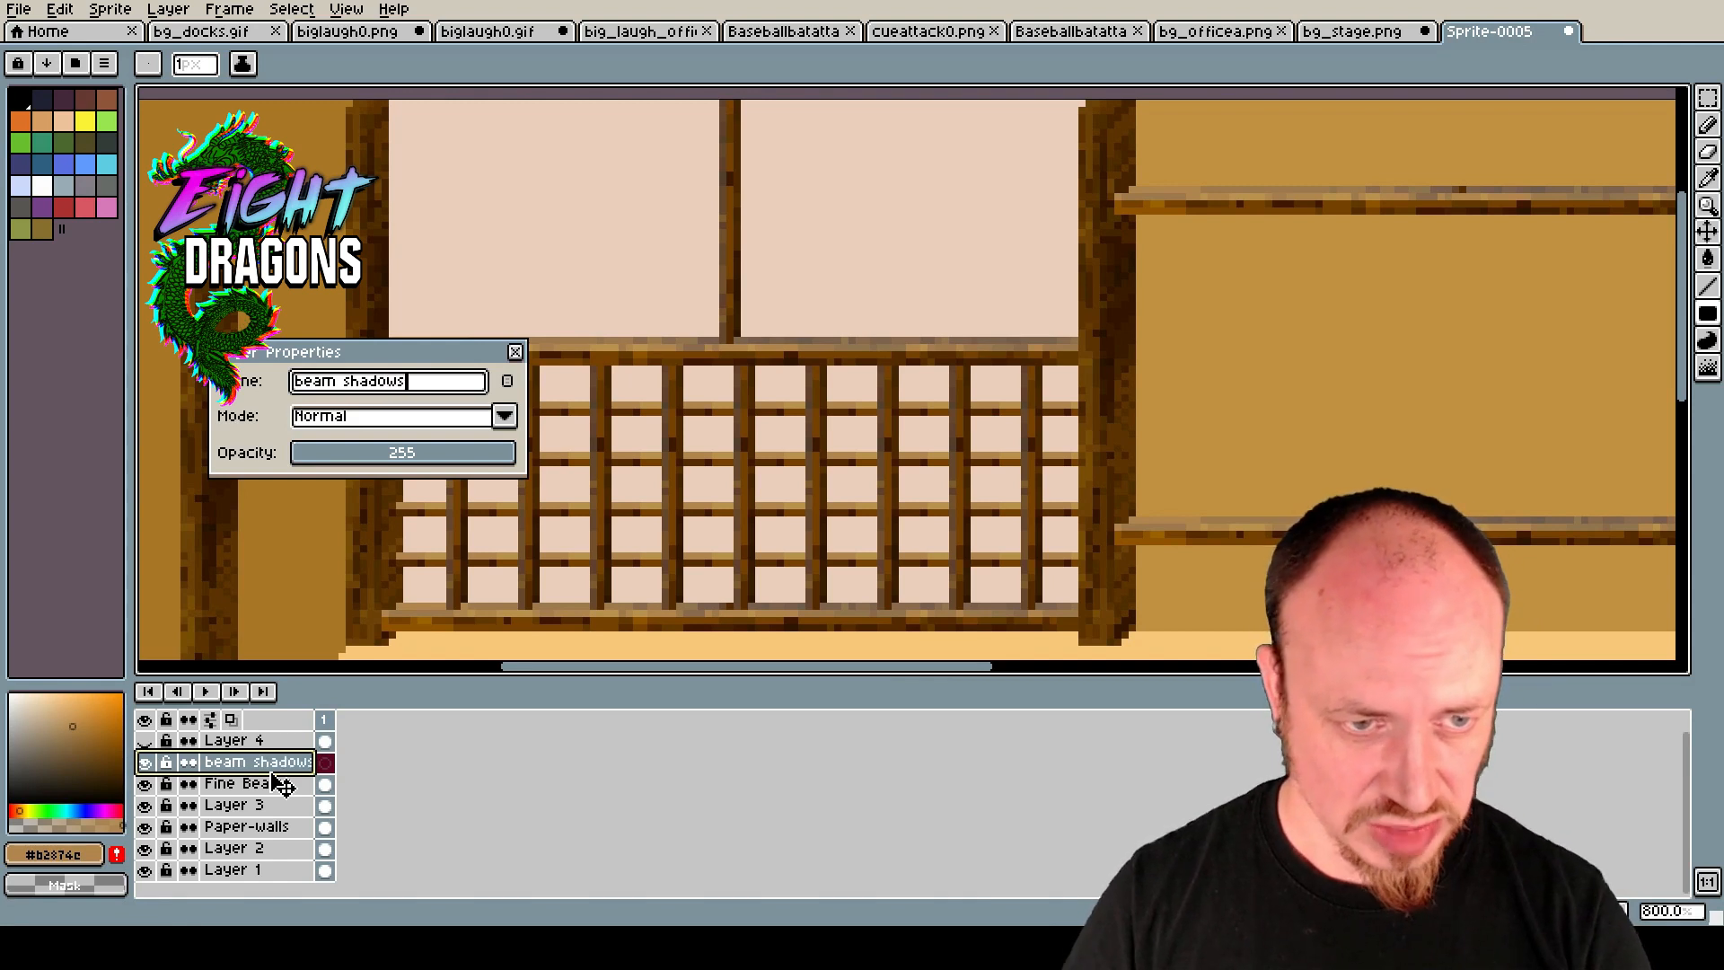
key(Return)
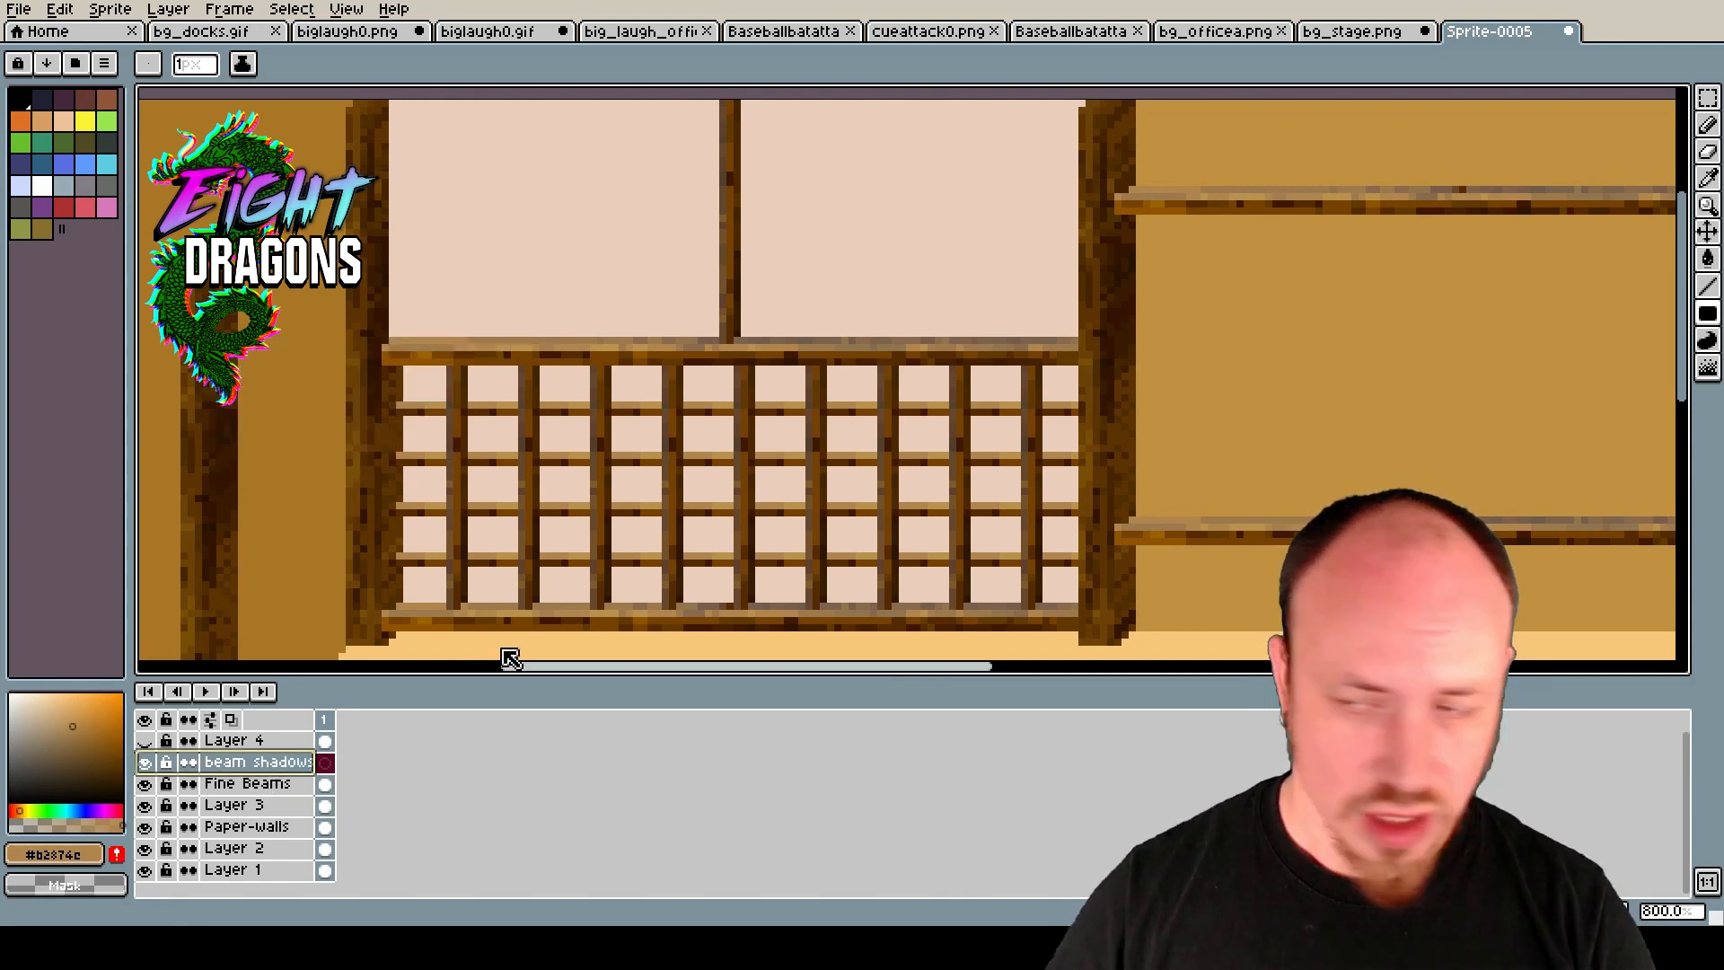
Shade the tops of the first two vertical lattice bars with translucent black filled rectangles, just under the horizontal rail.
click(1706, 325)
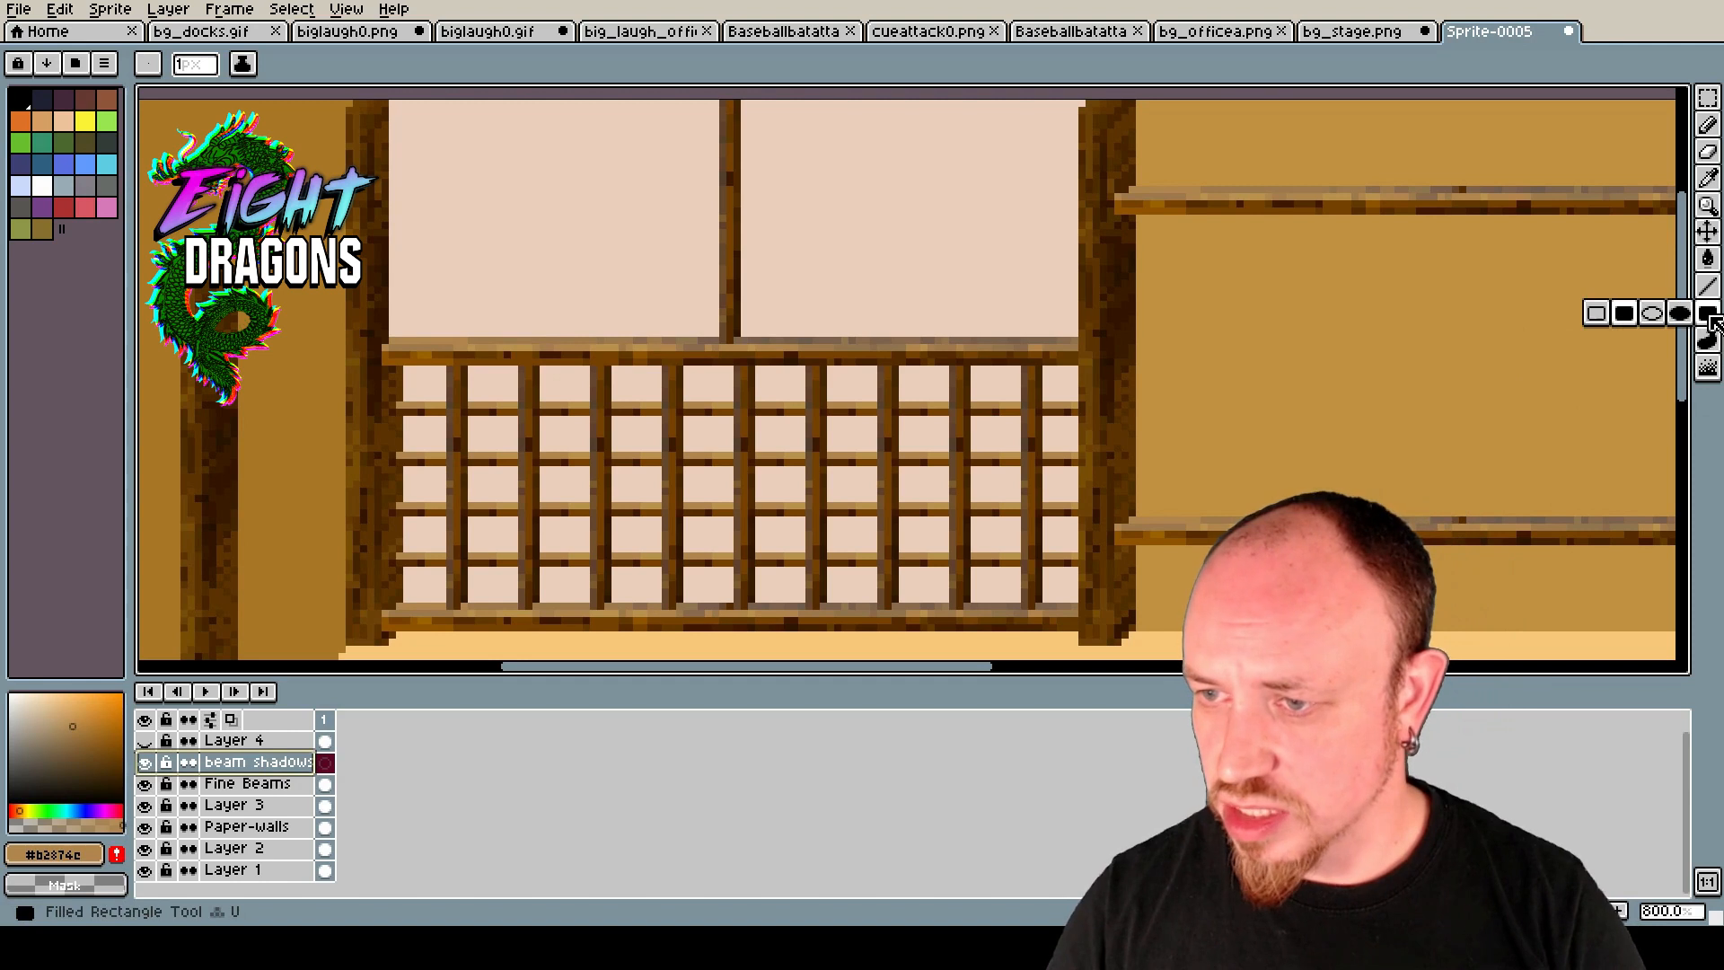
click(86, 768)
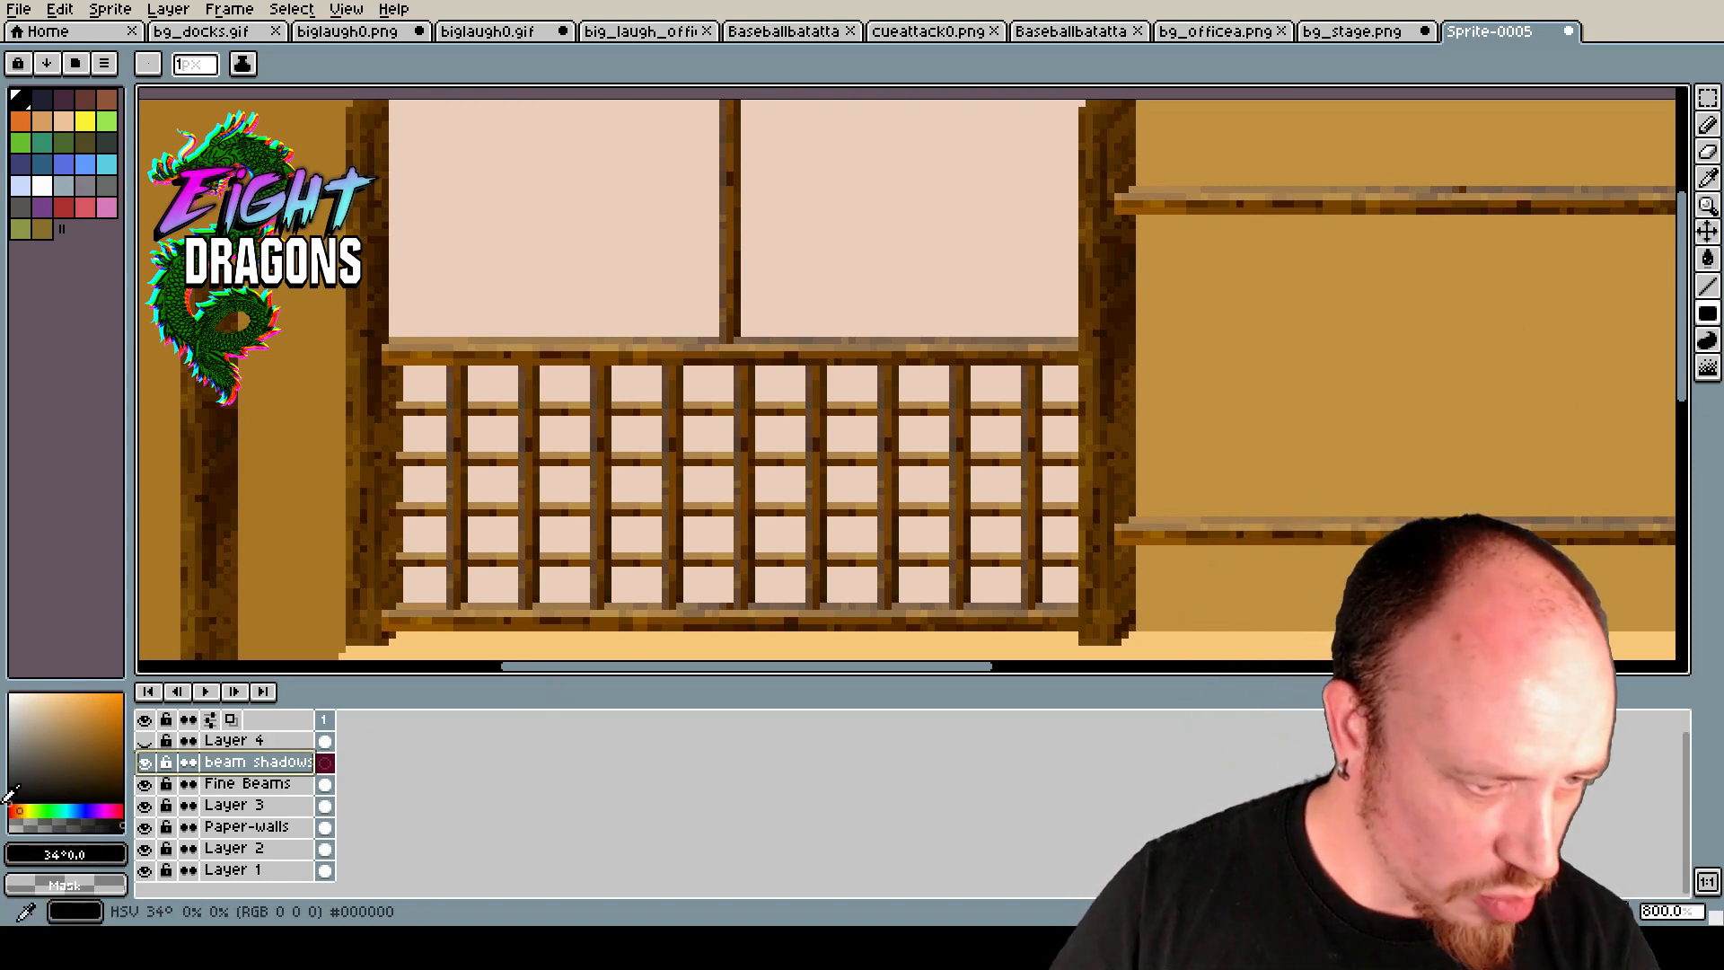
scroll(392, 463, up, 3)
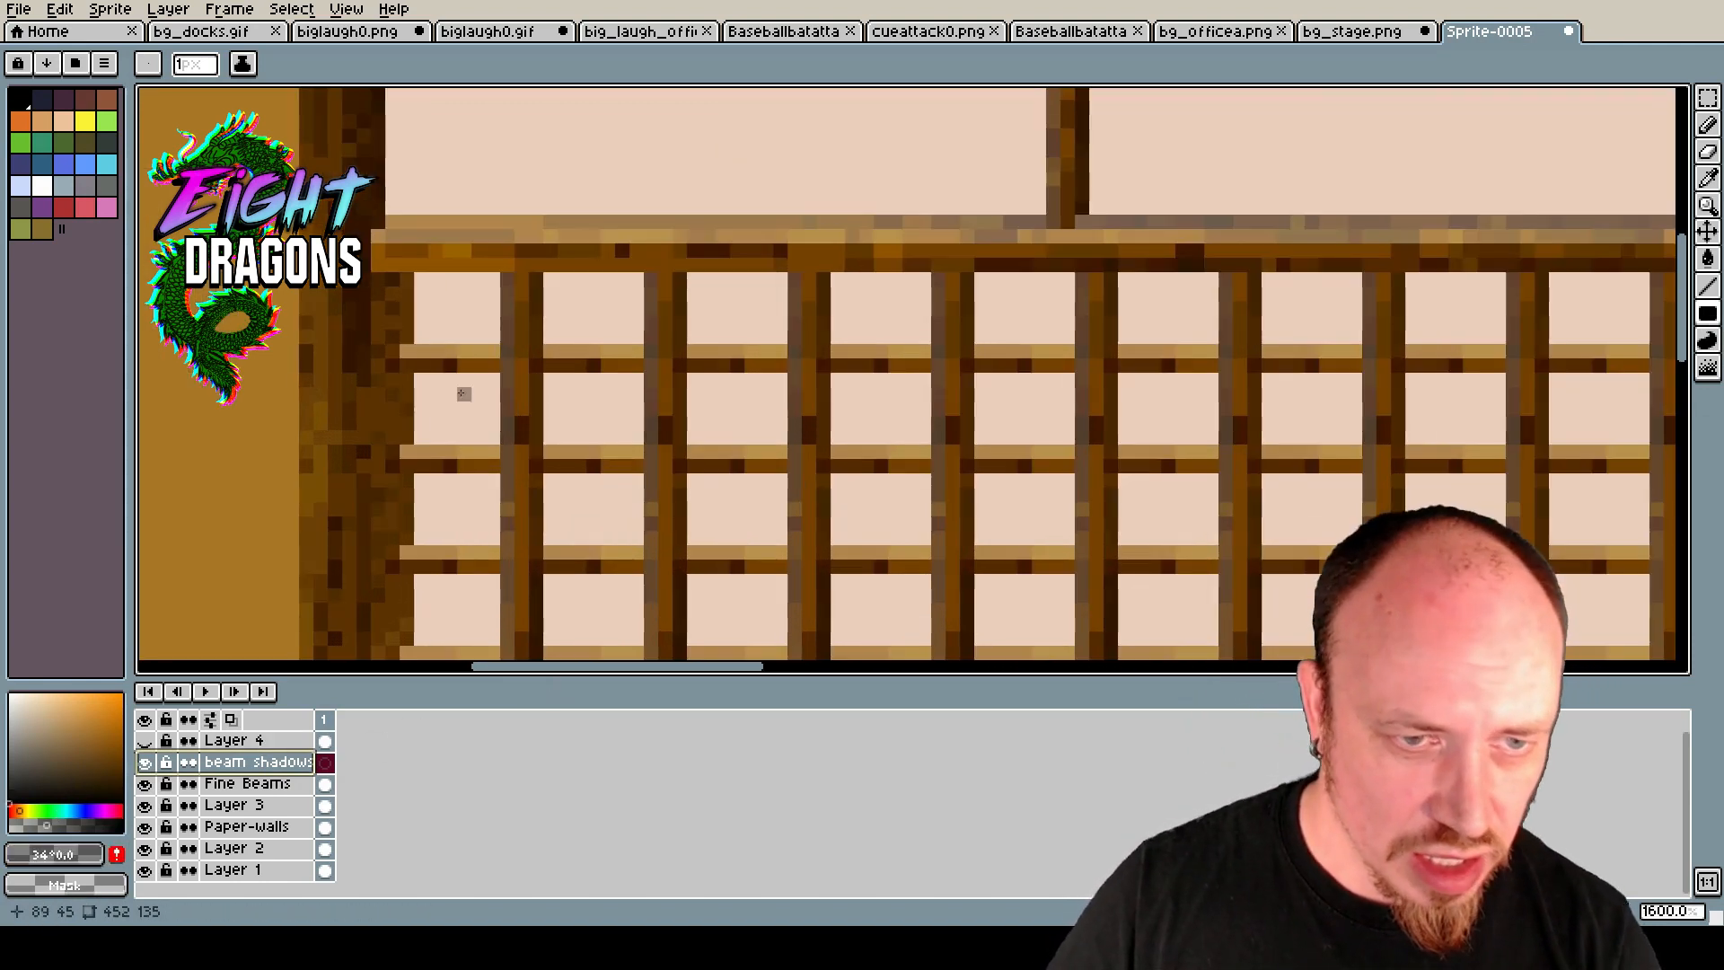
mouse_move(523, 327)
mouse_down()
mouse_move(534, 315)
mouse_move(510, 319)
mouse_up()
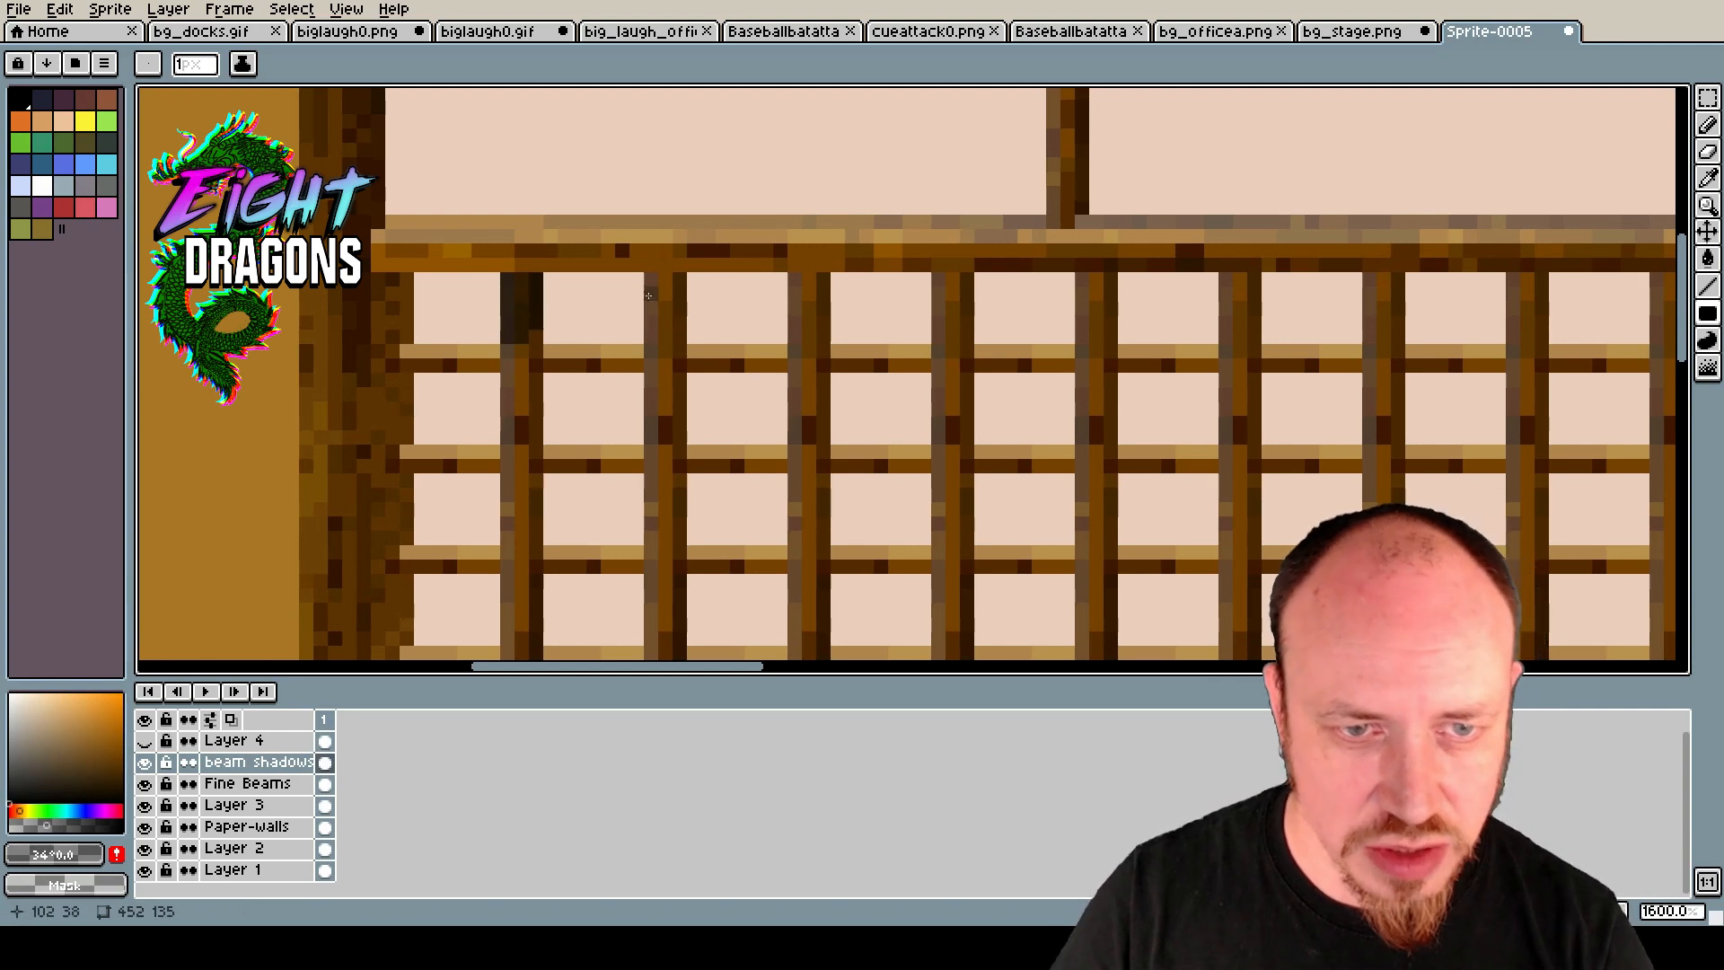
drag(651, 278, 669, 341)
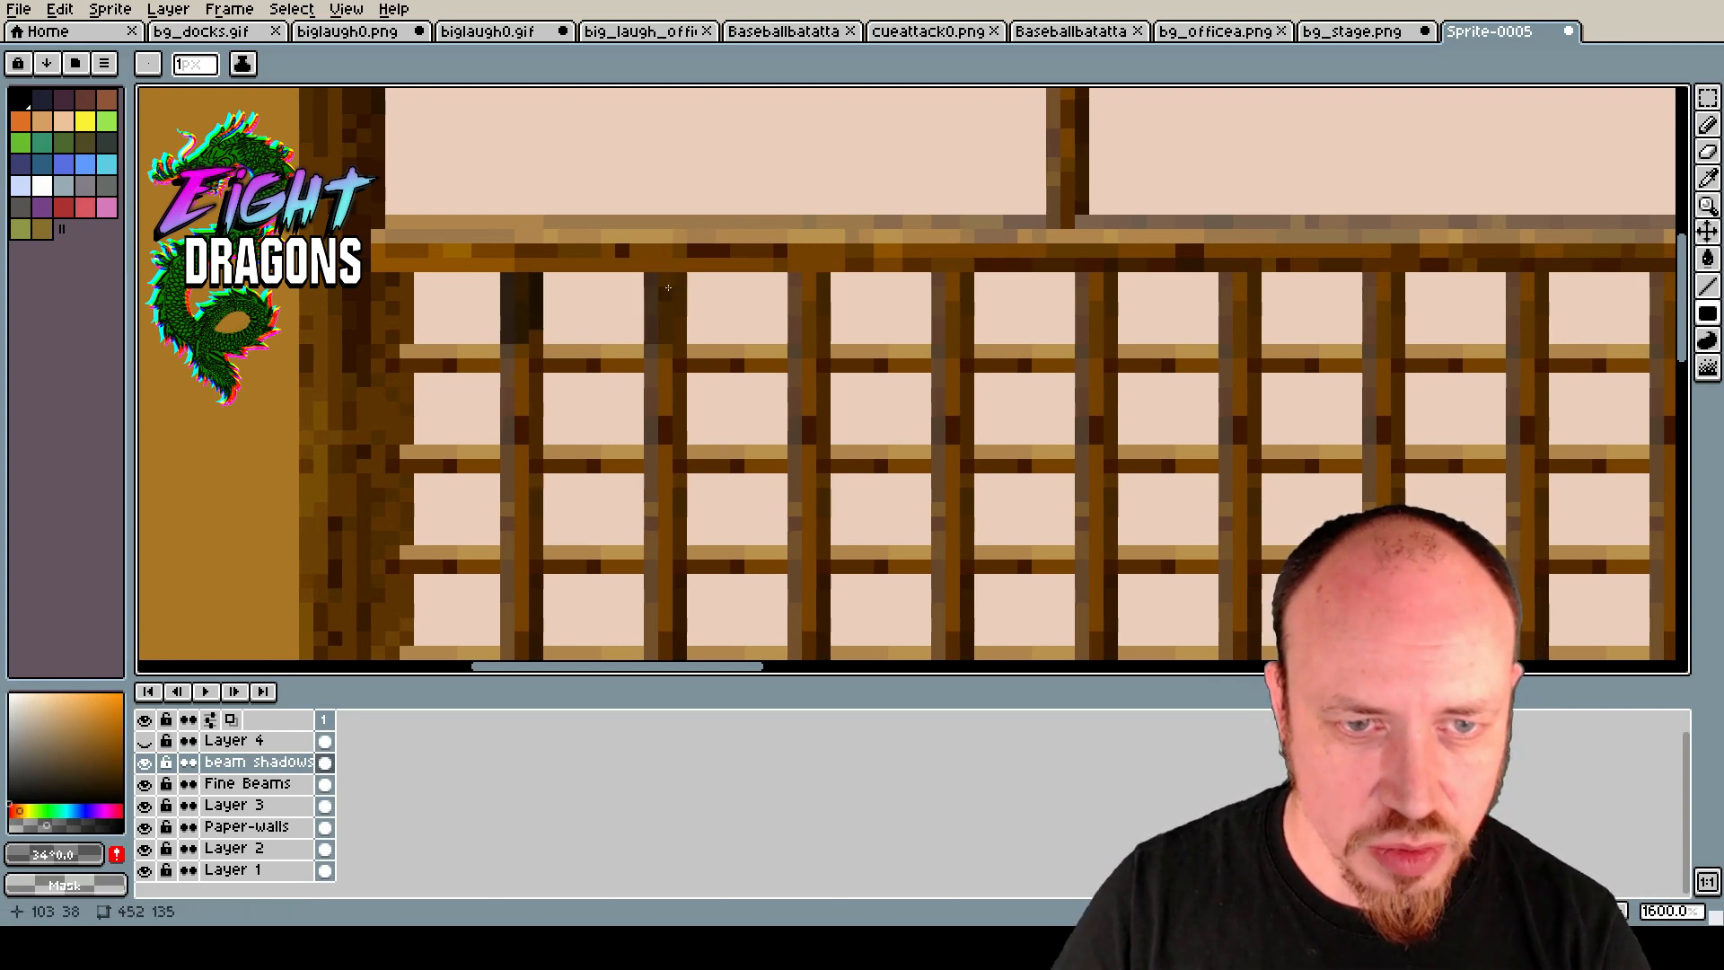
drag(679, 280, 682, 325)
scroll(591, 374, down, 3)
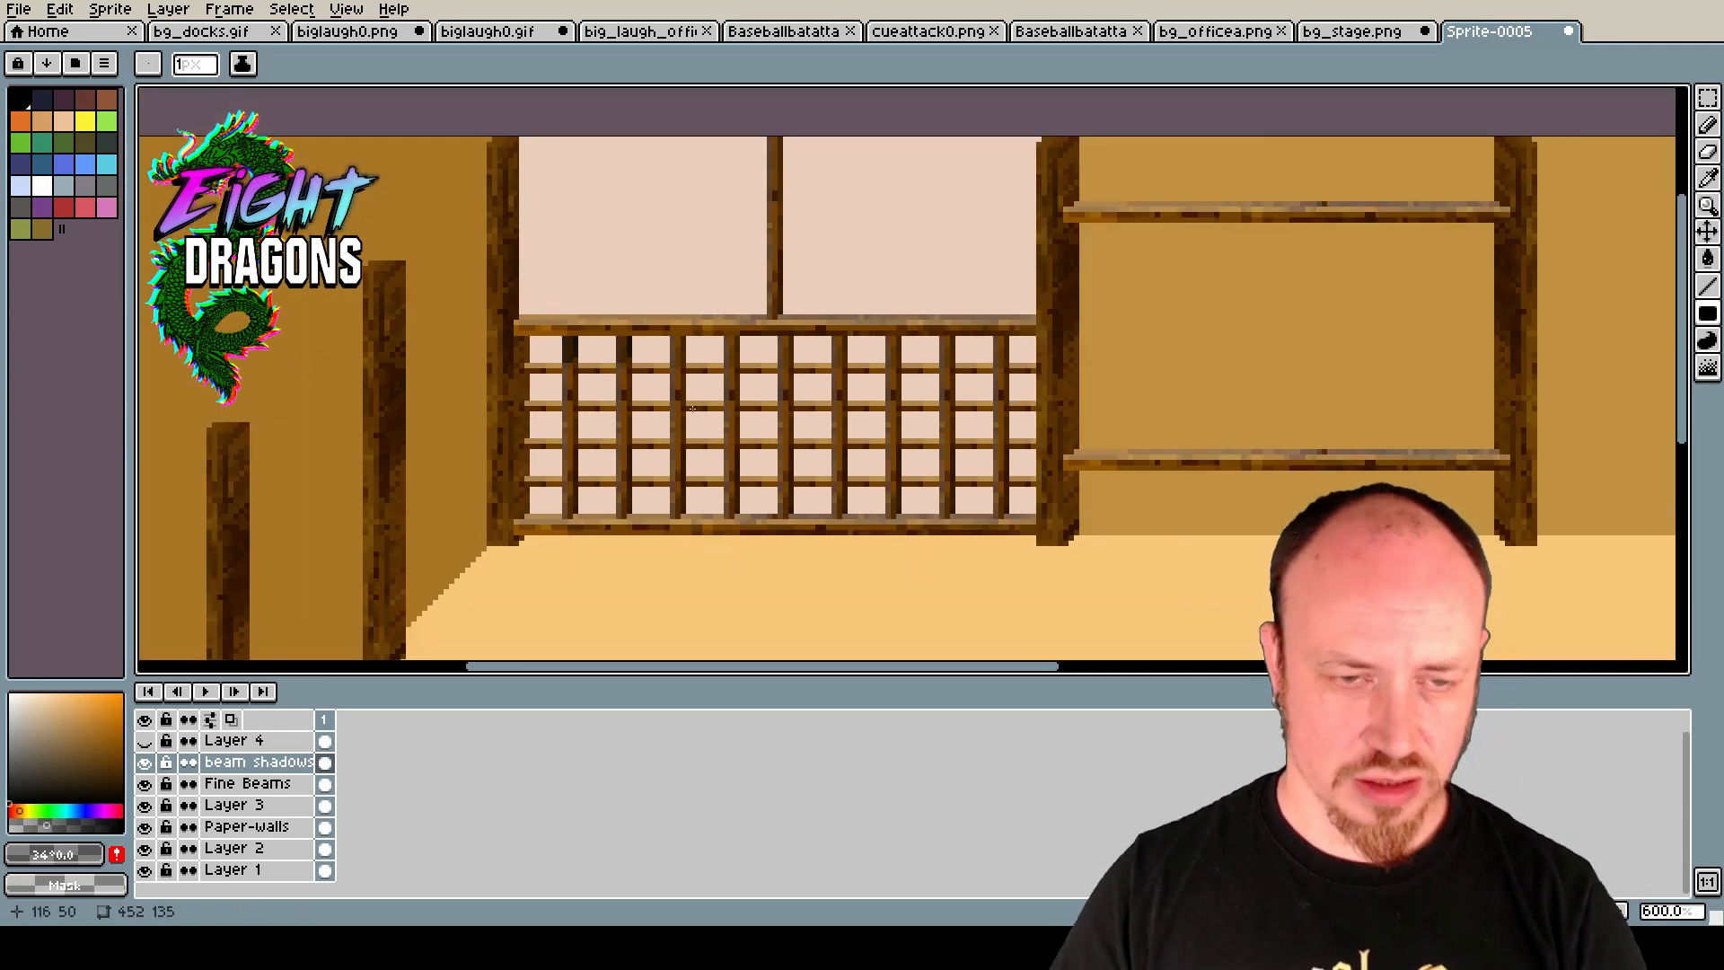
Add a second pass of translucent black to the uppermost pixels of the first two lattice bars' shadows.
scroll(653, 368, up, 3)
drag(413, 303, 431, 303)
drag(561, 302, 592, 301)
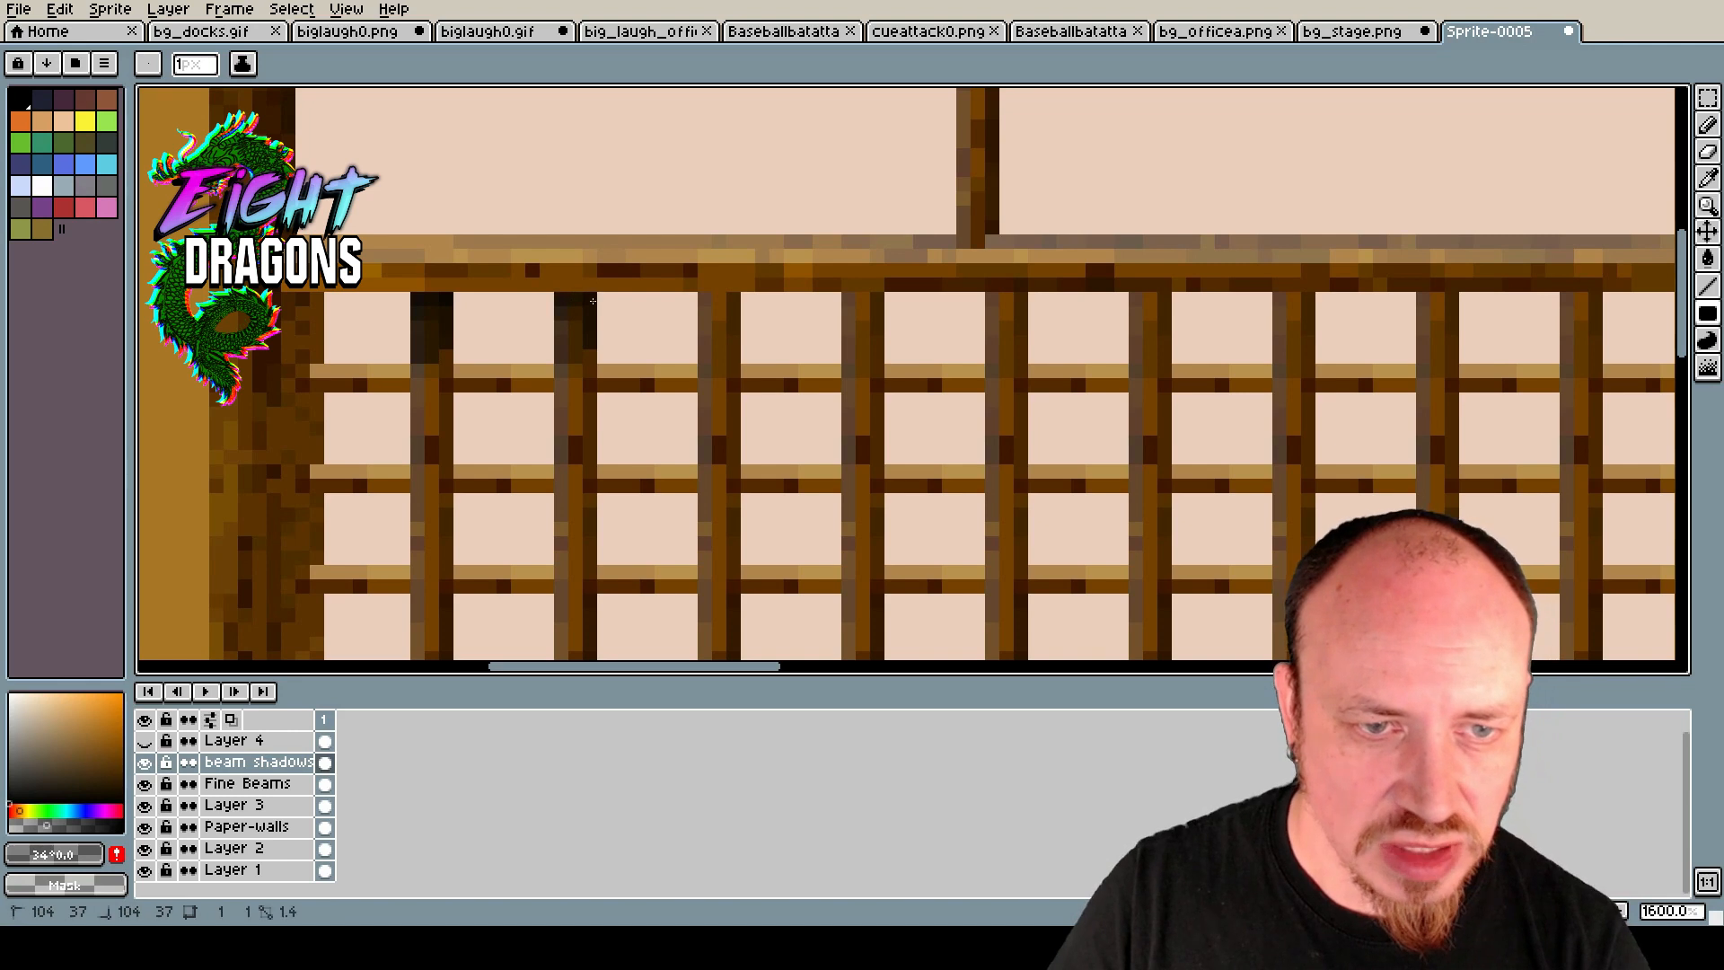
scroll(584, 352, down, 5)
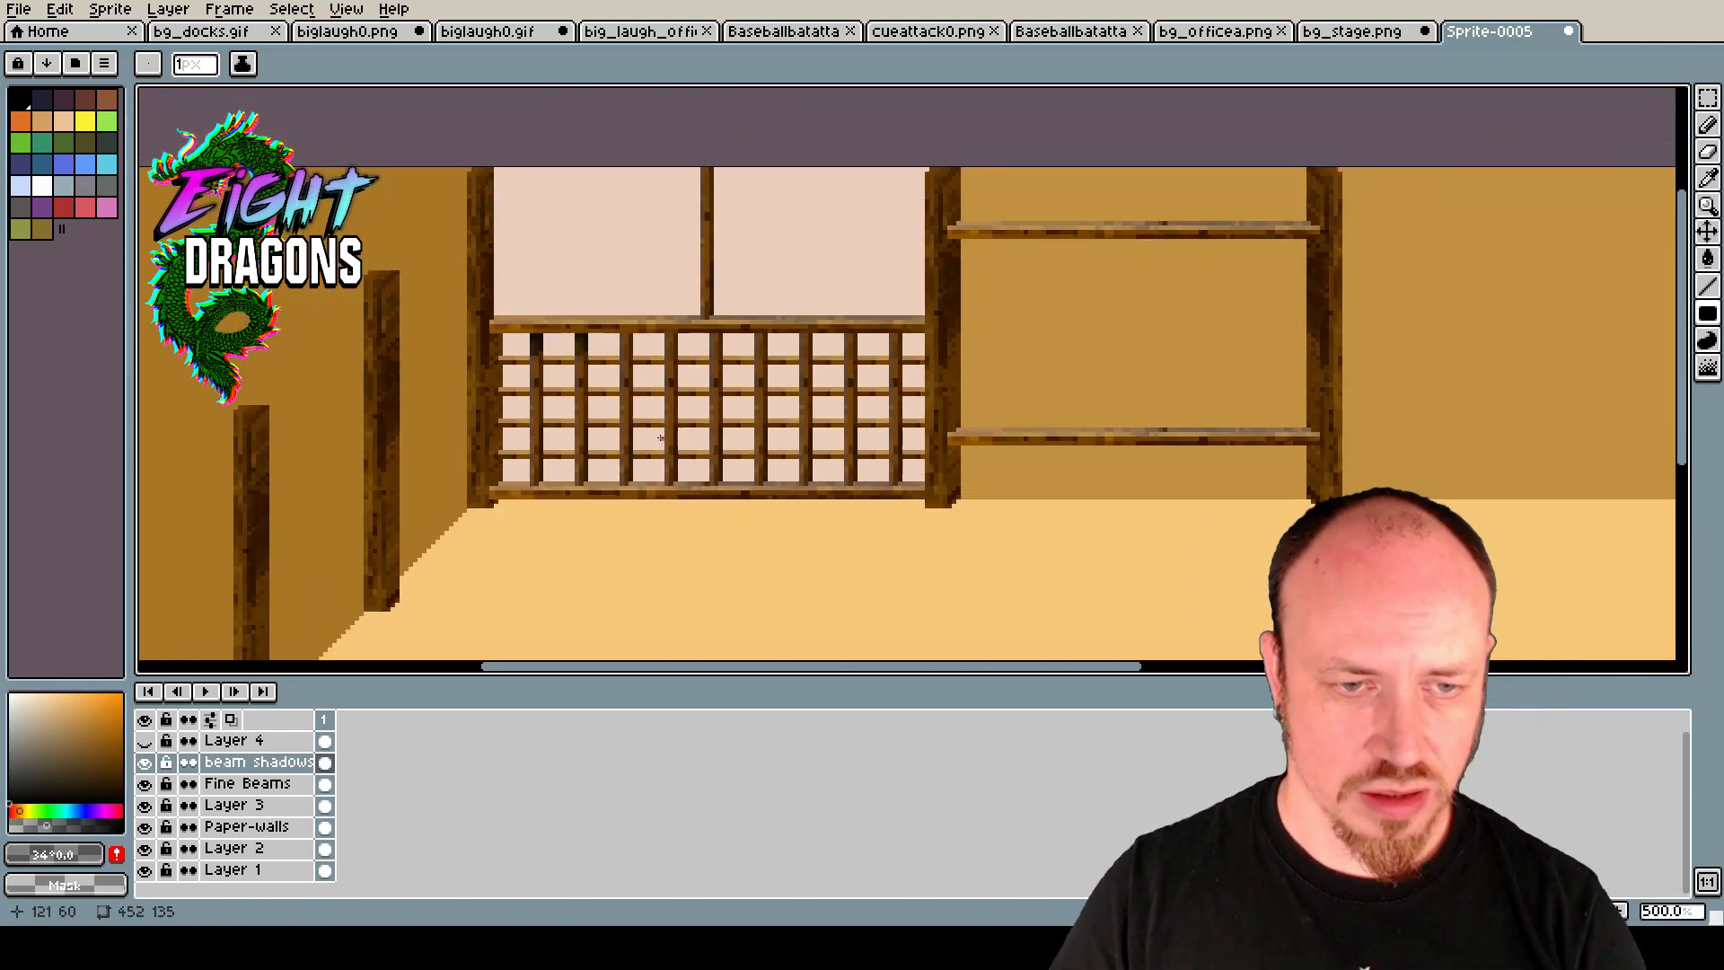
scroll(660, 437, up, 4)
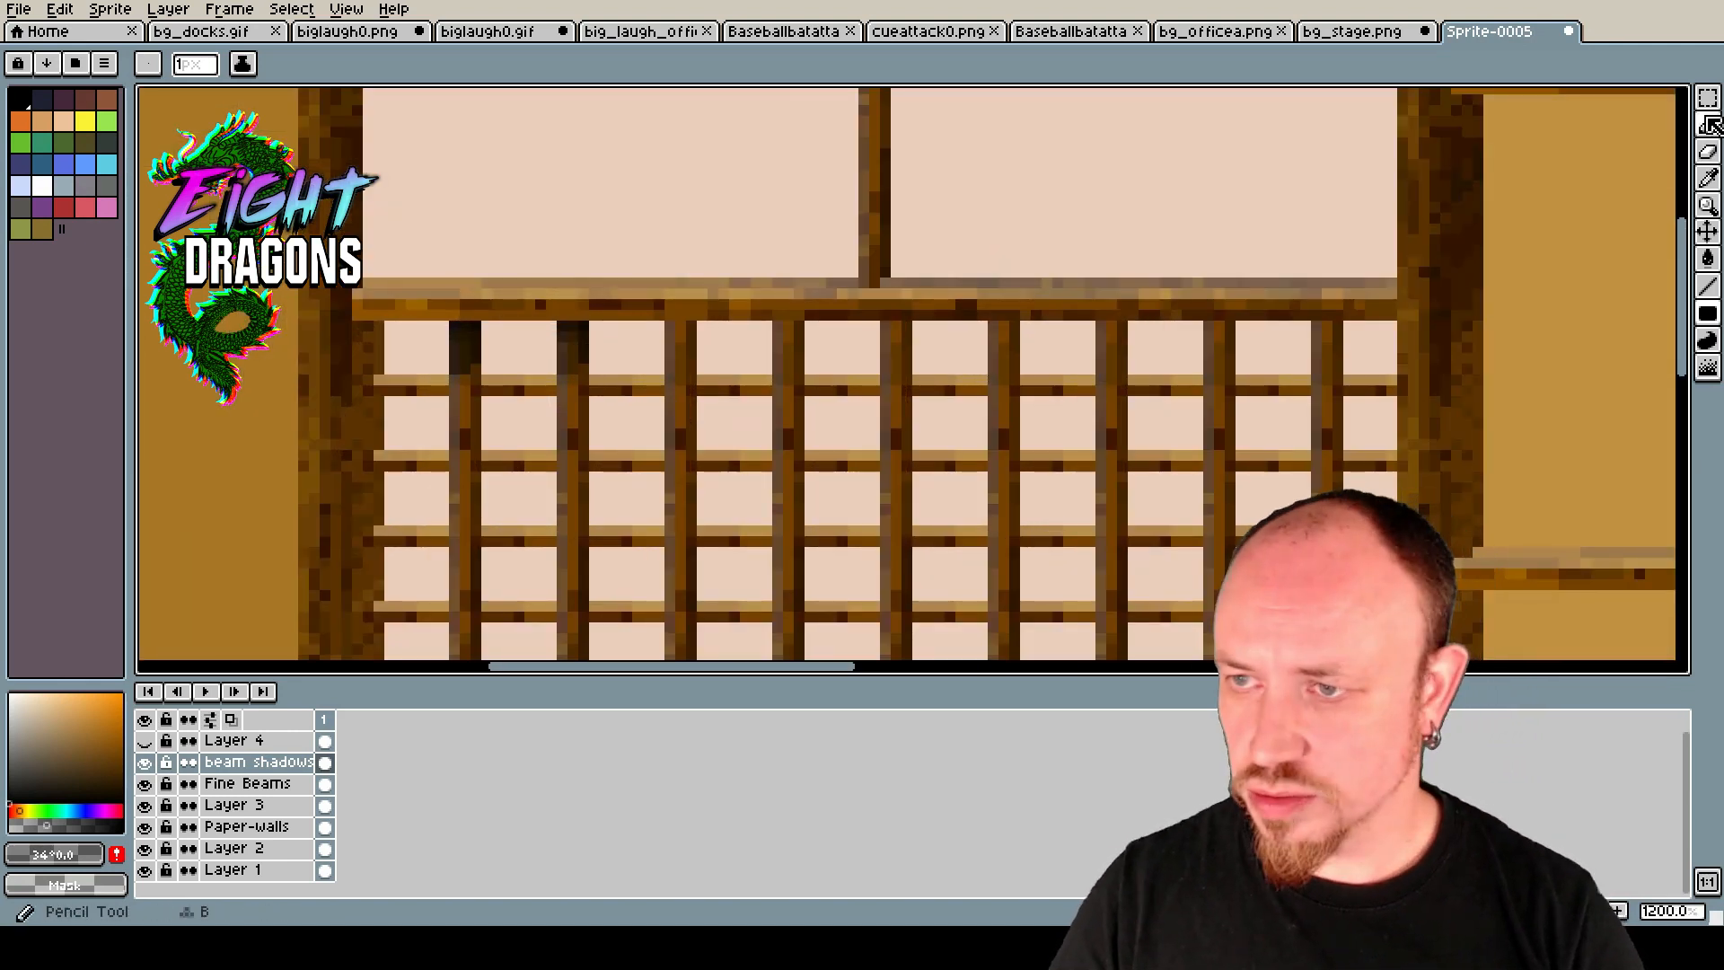
Copy the pair of bar shadows and paste it onto the tops of the third to eighth lattice bars.
click(1707, 97)
drag(439, 322, 787, 356)
key(ctrl+c)
key(ctrl+v)
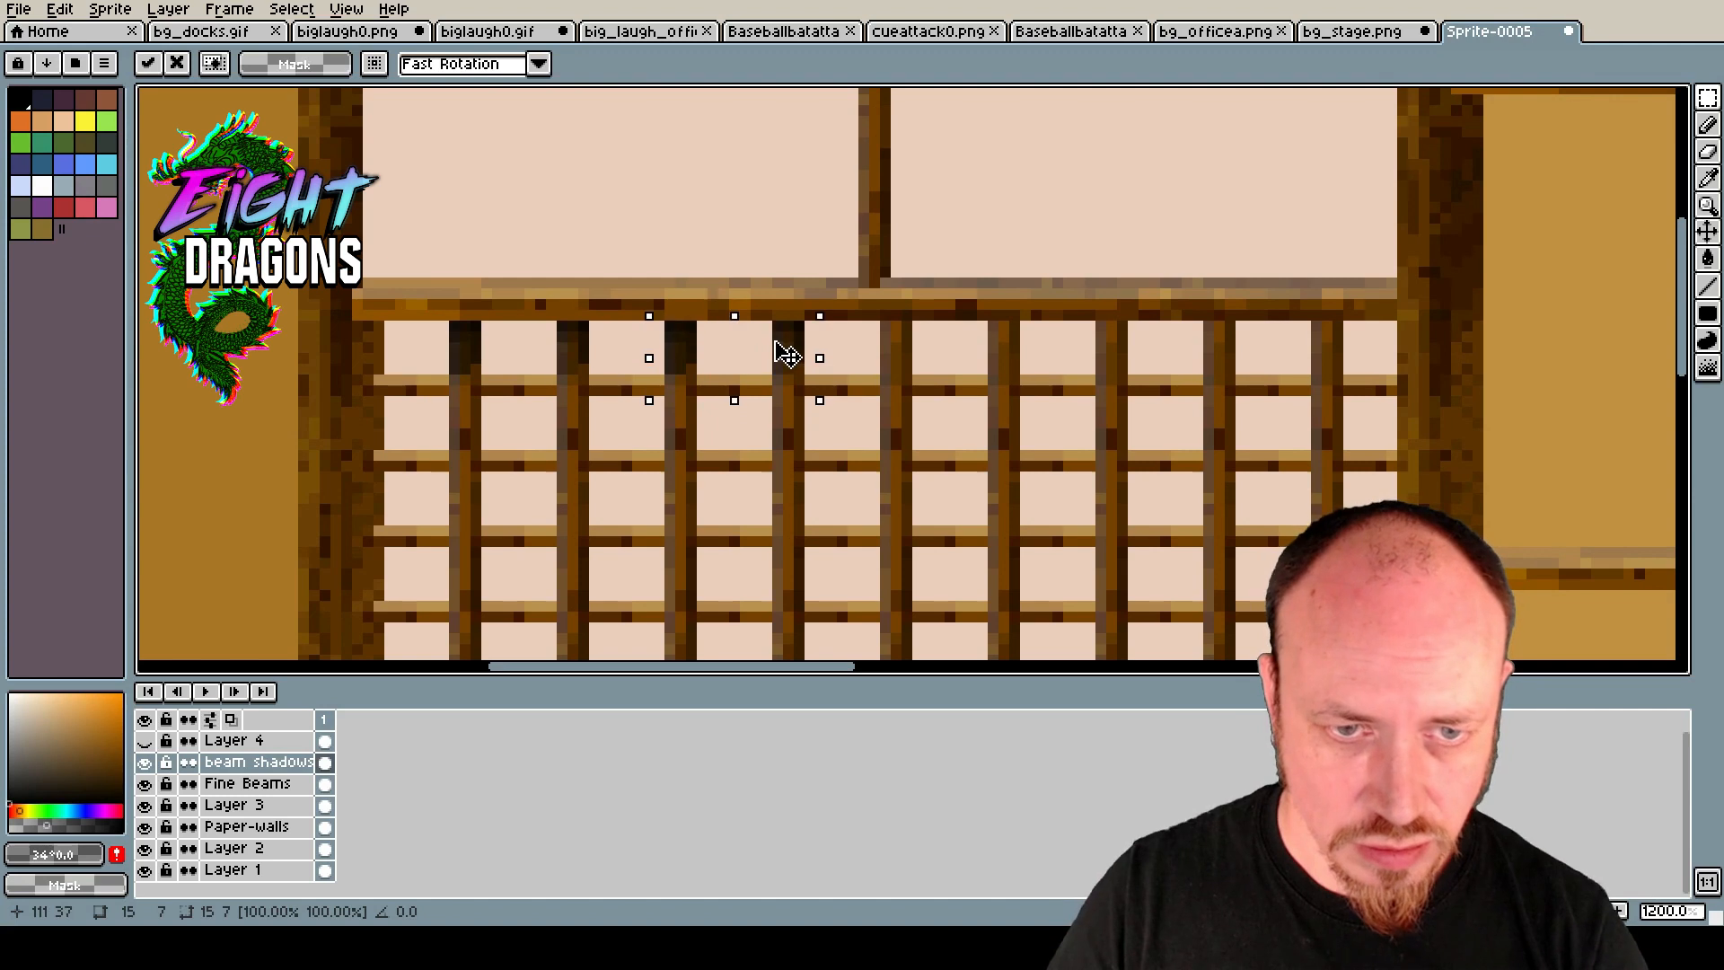
key(ctrl+v)
drag(571, 348, 1013, 348)
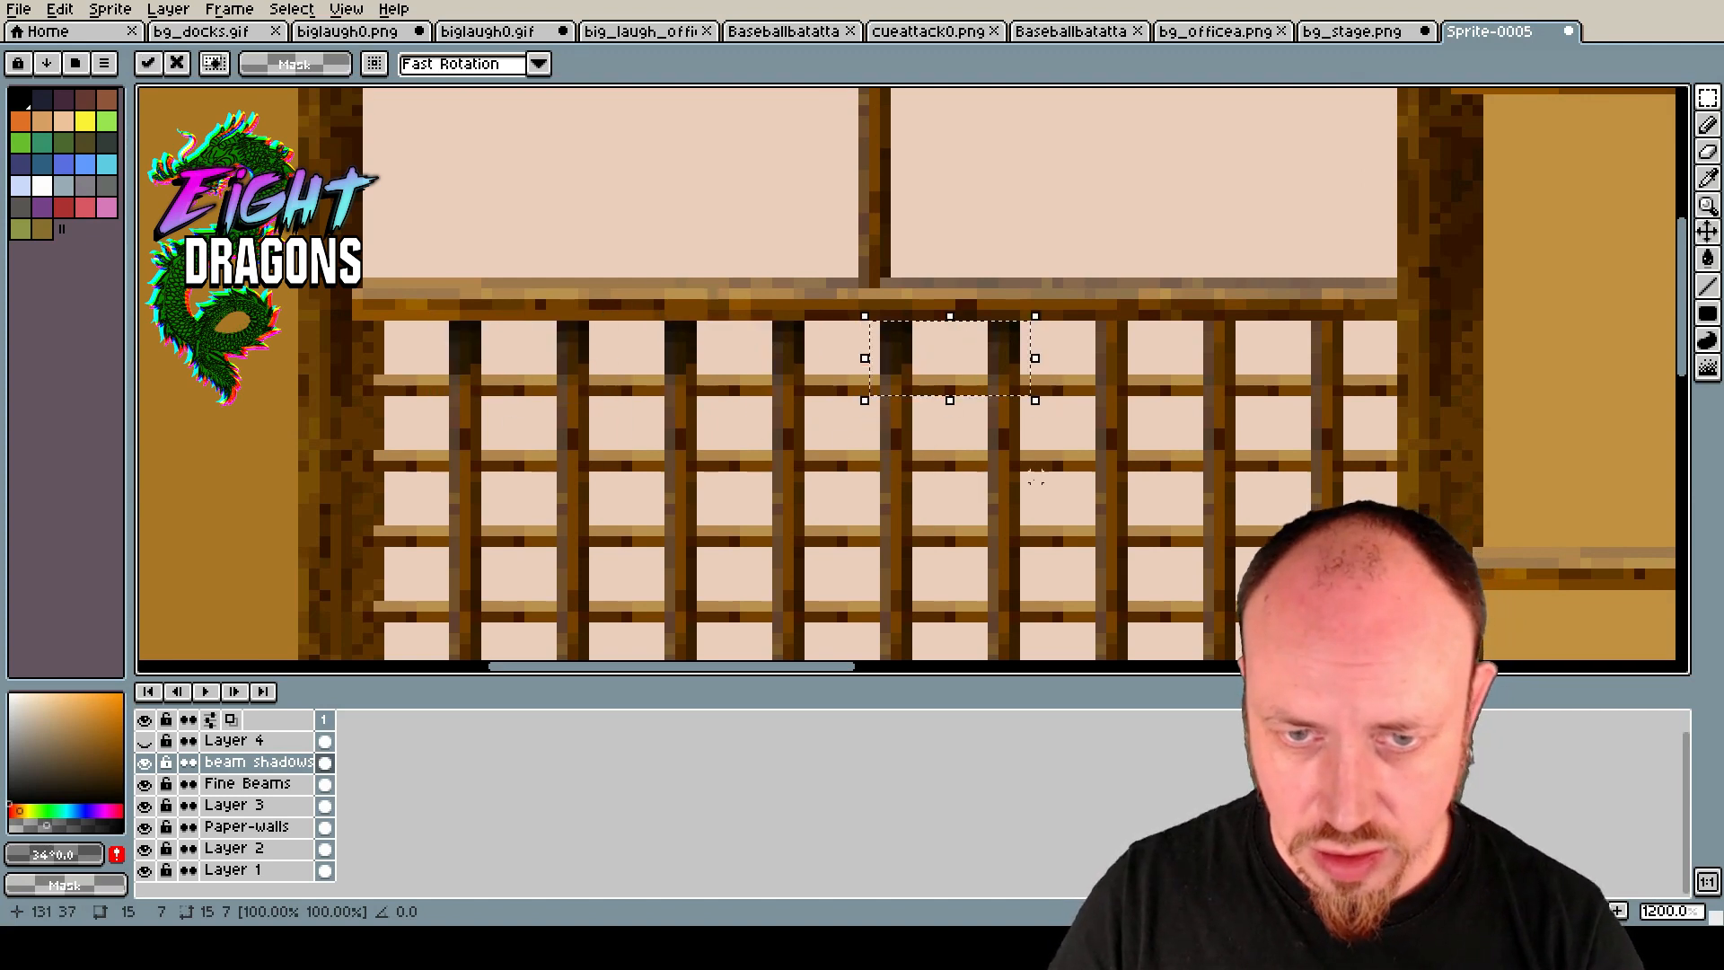
key(ctrl+v)
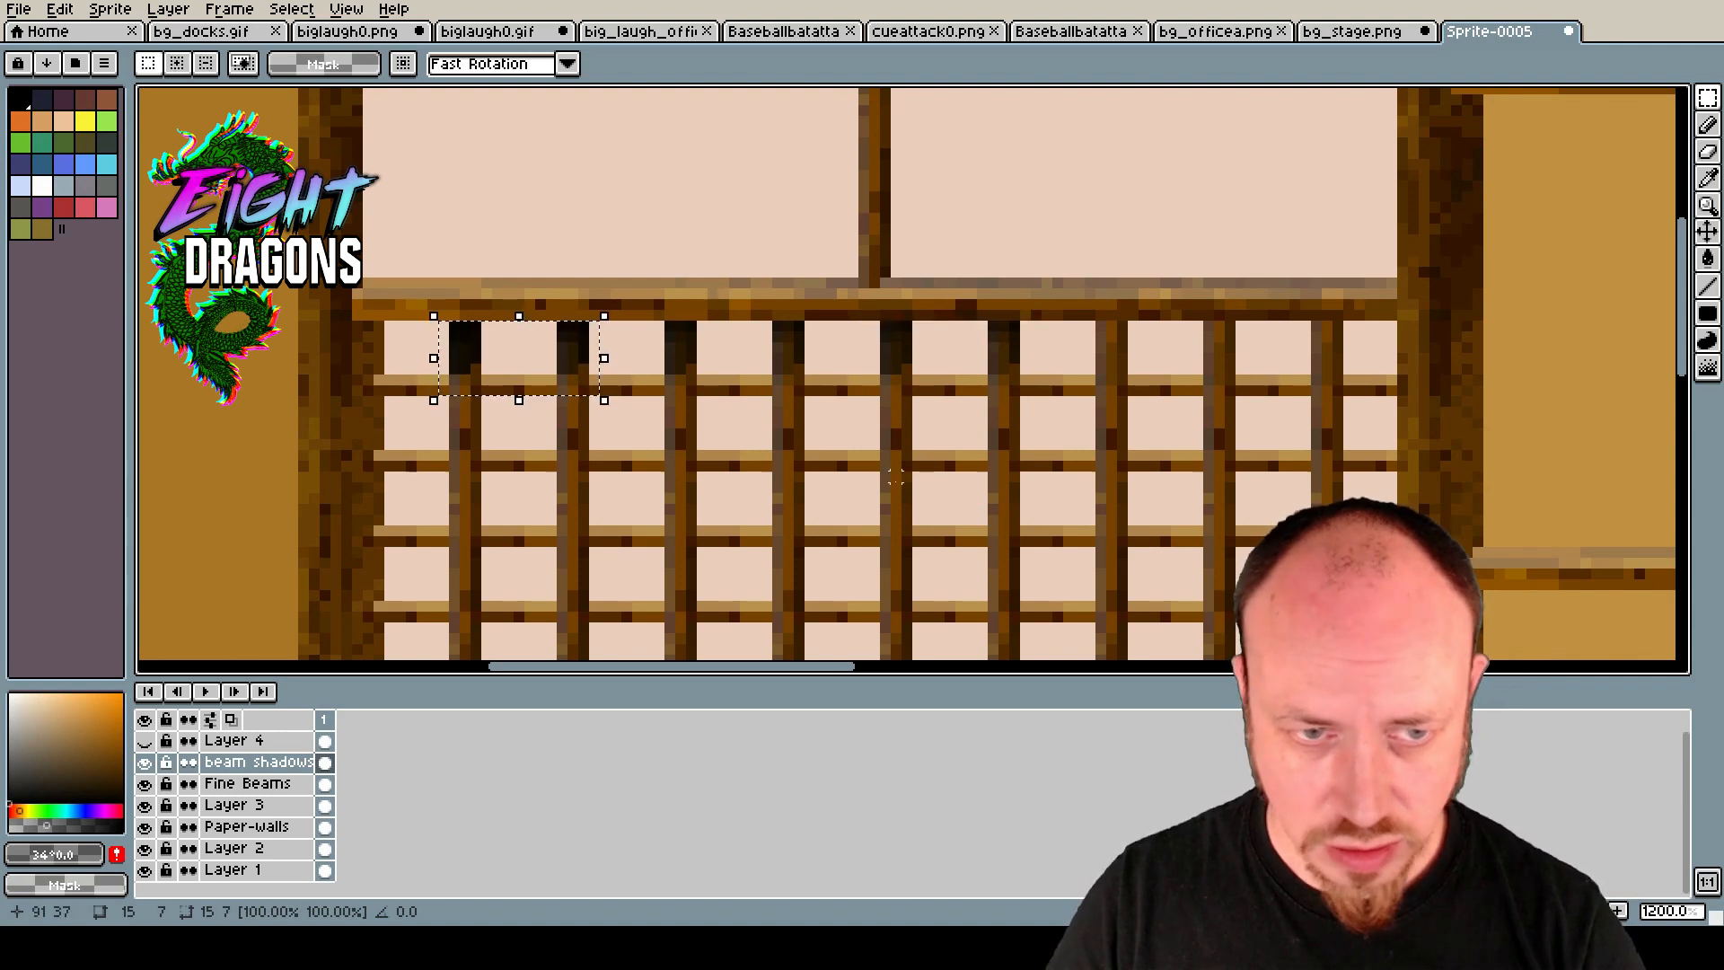
drag(577, 352, 1216, 355)
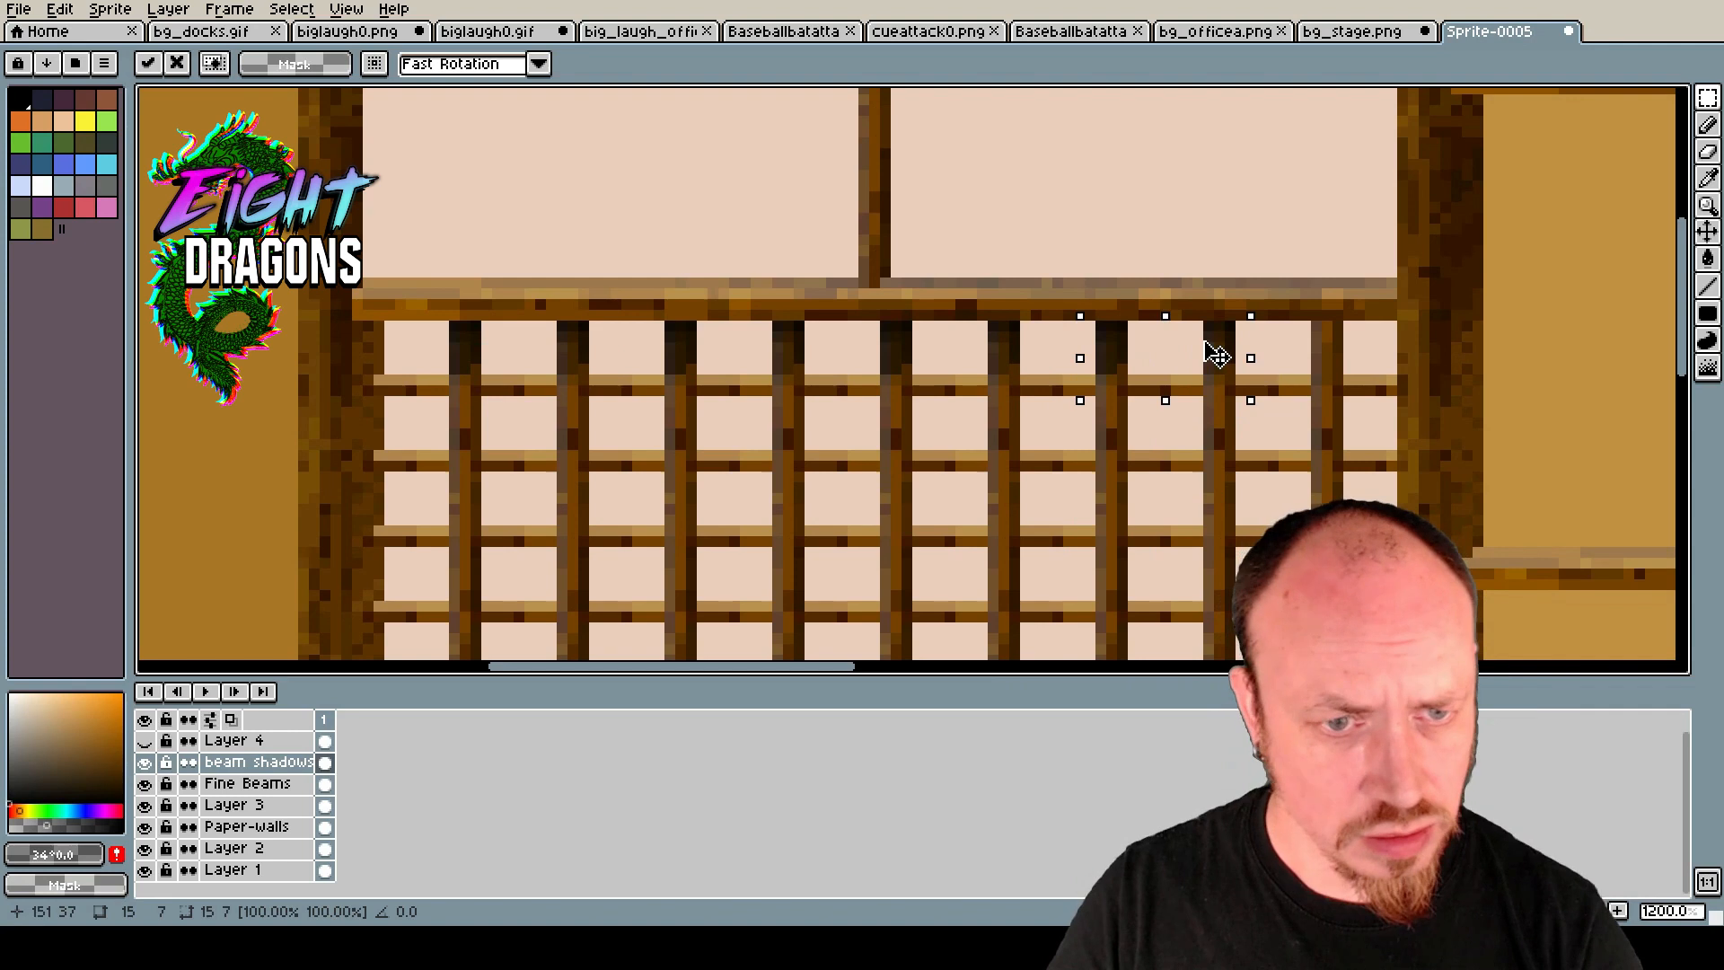
Duplicate the eighth bar's shadow onto the top of the ninth, last lattice bar.
drag(1216, 356, 1256, 446)
click(1121, 487)
drag(1226, 378, 1338, 357)
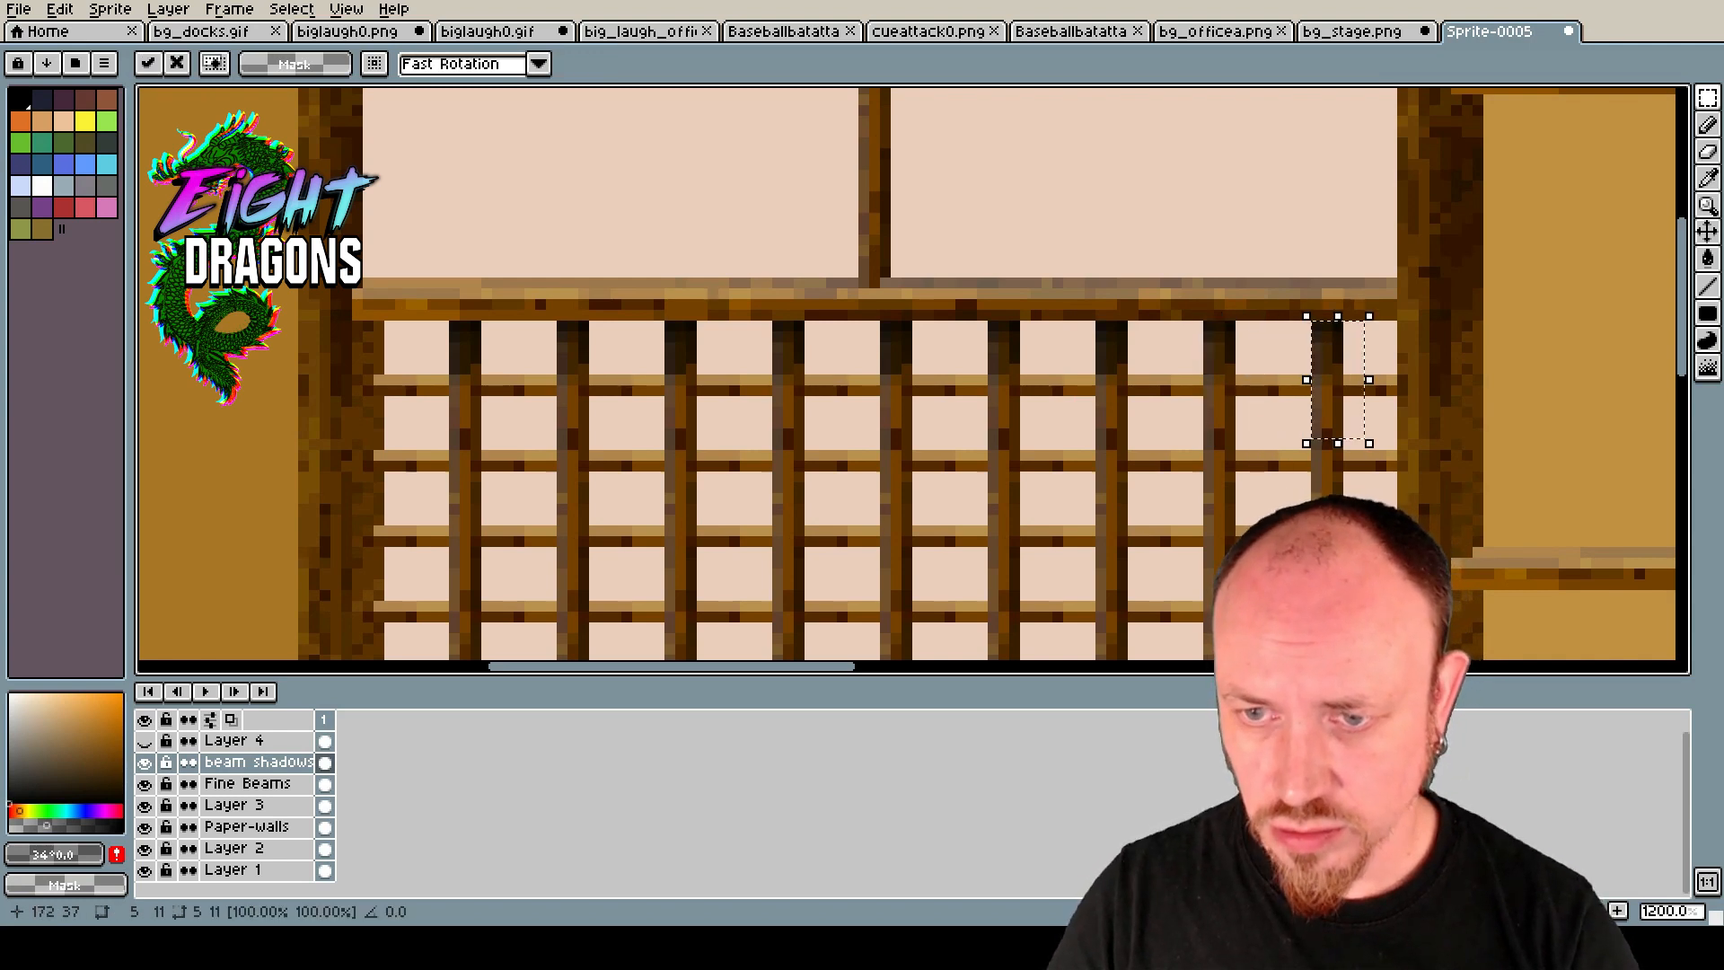
click(1059, 471)
Highlight the middle of the second lattice bar with the Line tool in low-opacity pale orange, #ffcd8a.
scroll(1052, 471, down, 1)
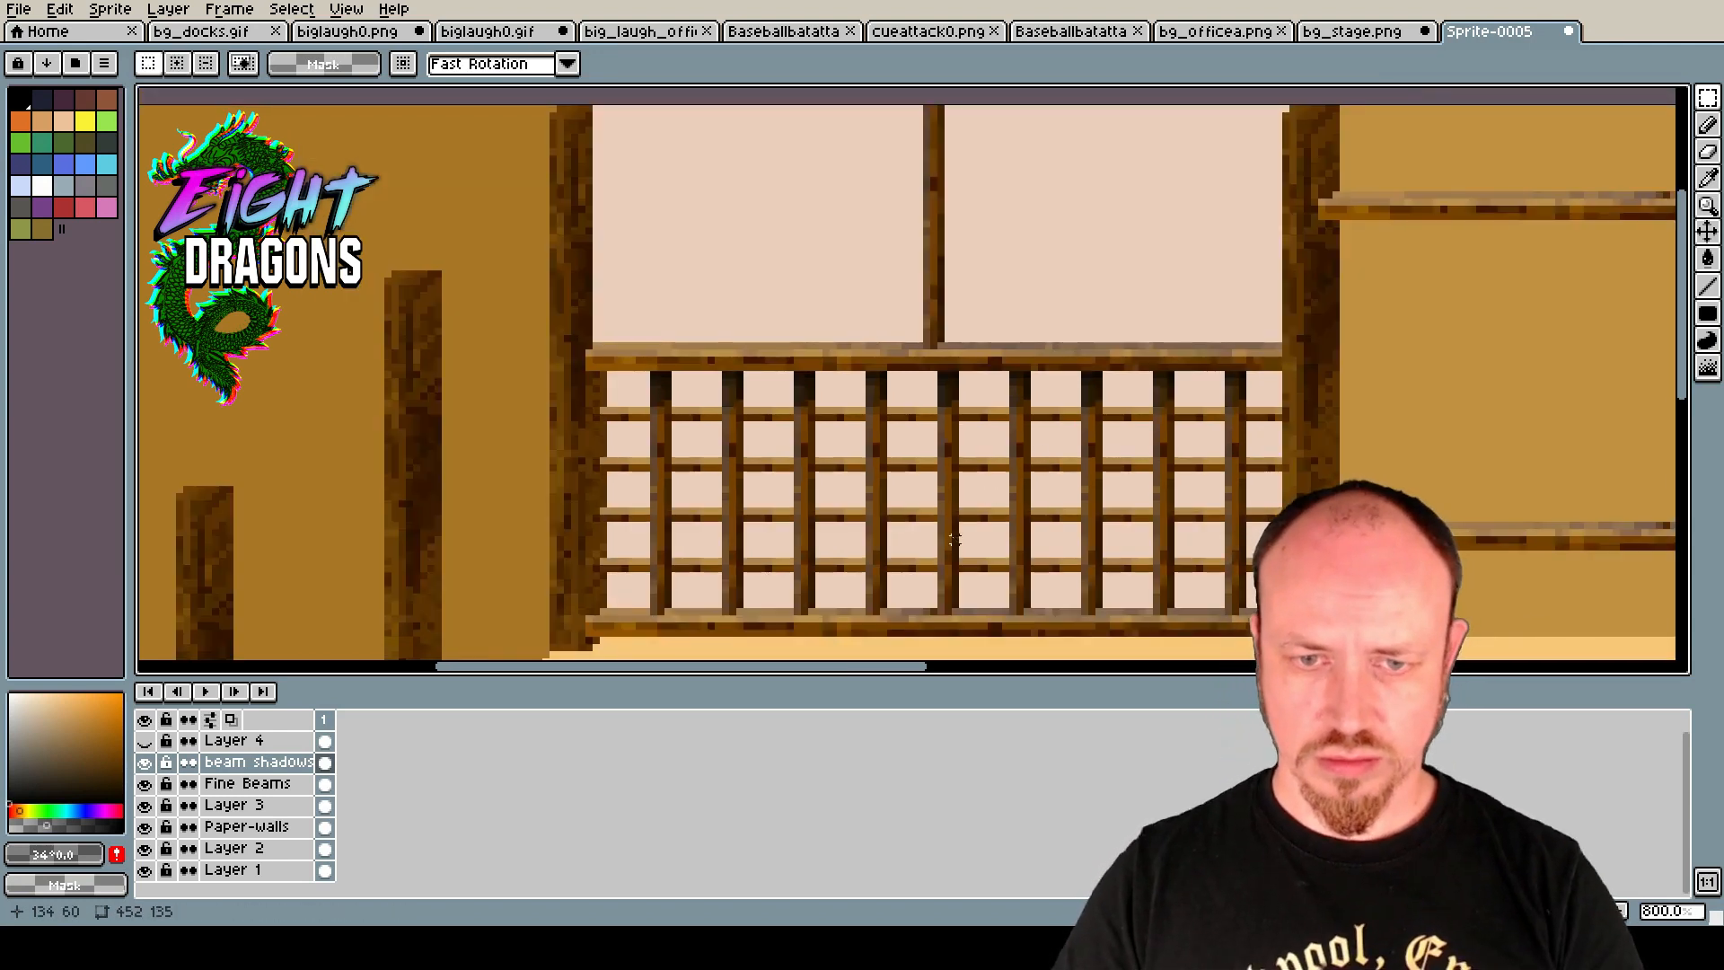
scroll(903, 514, down, 1)
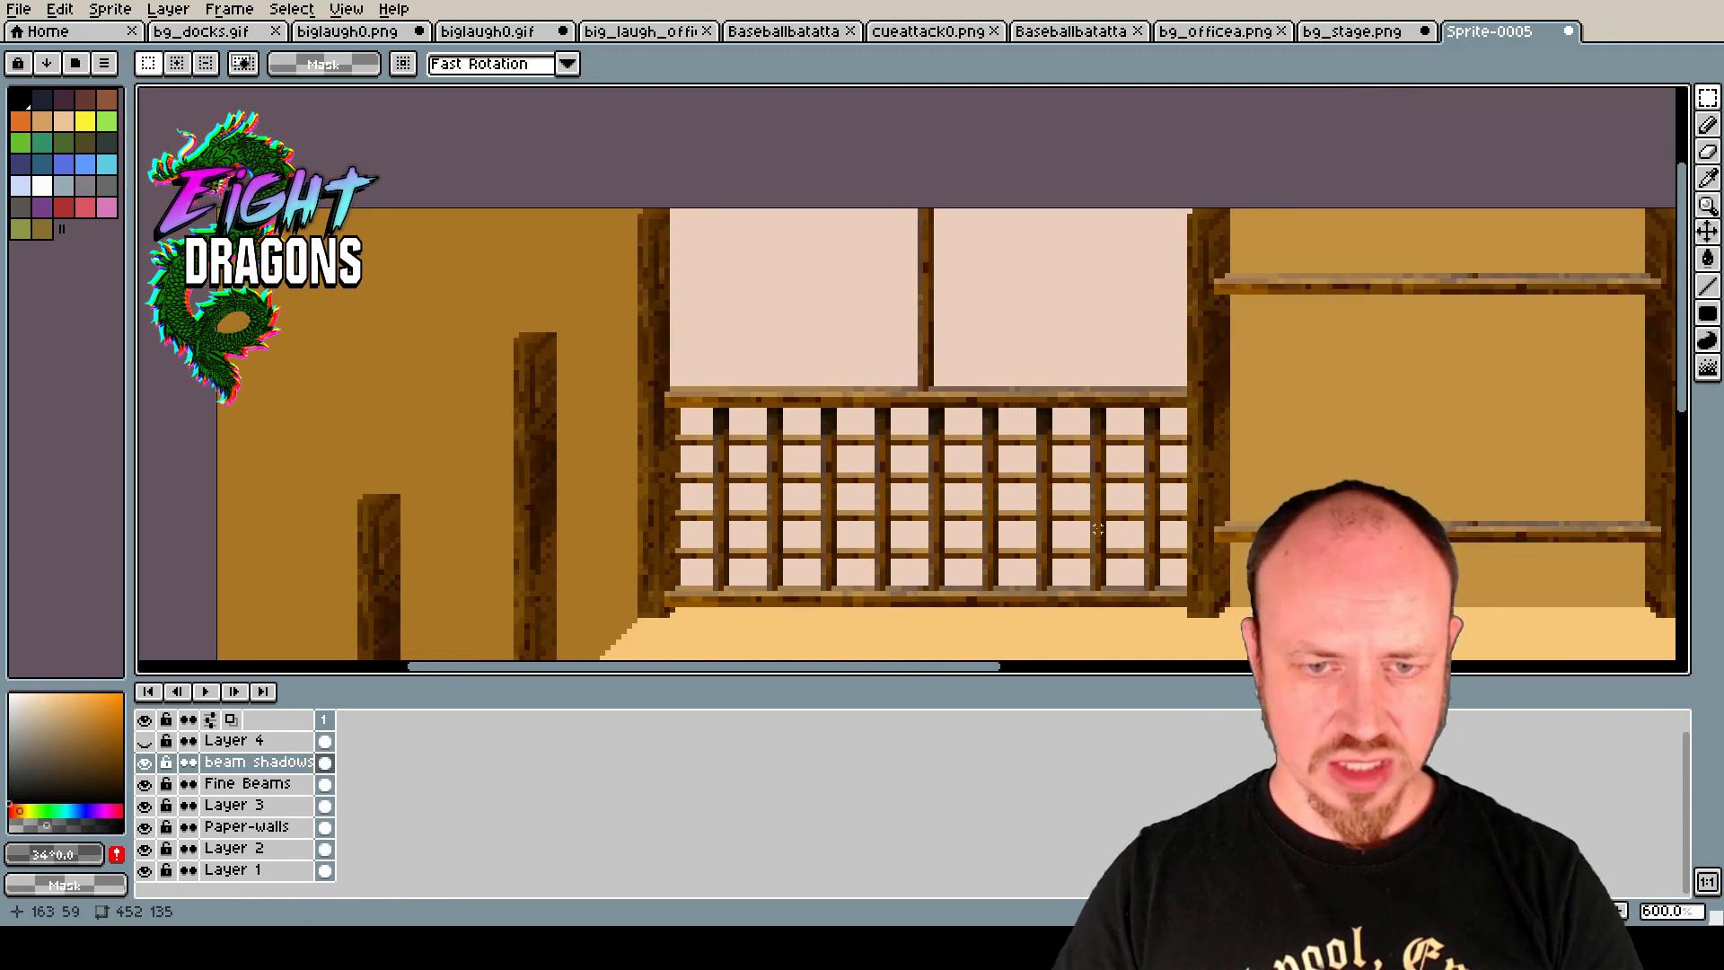
scroll(1097, 529, up, 1)
scroll(1086, 524, up, 1)
scroll(1083, 521, down, 1)
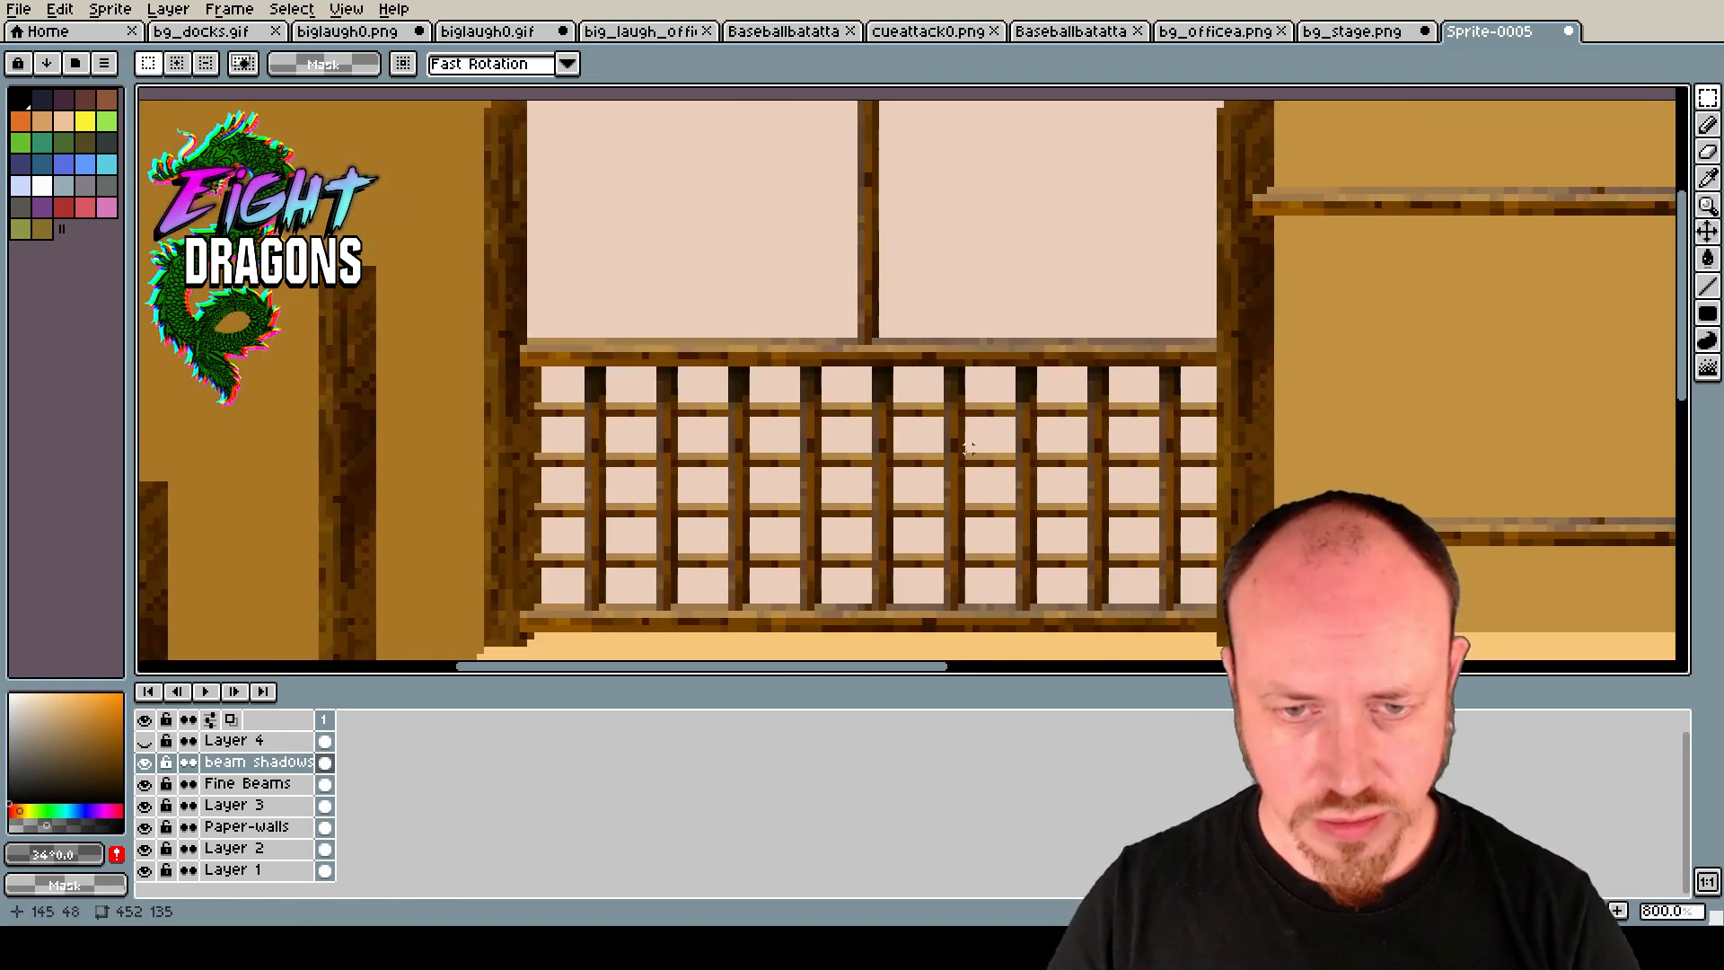
click(1707, 285)
click(90, 694)
click(61, 693)
scroll(667, 463, up, 2)
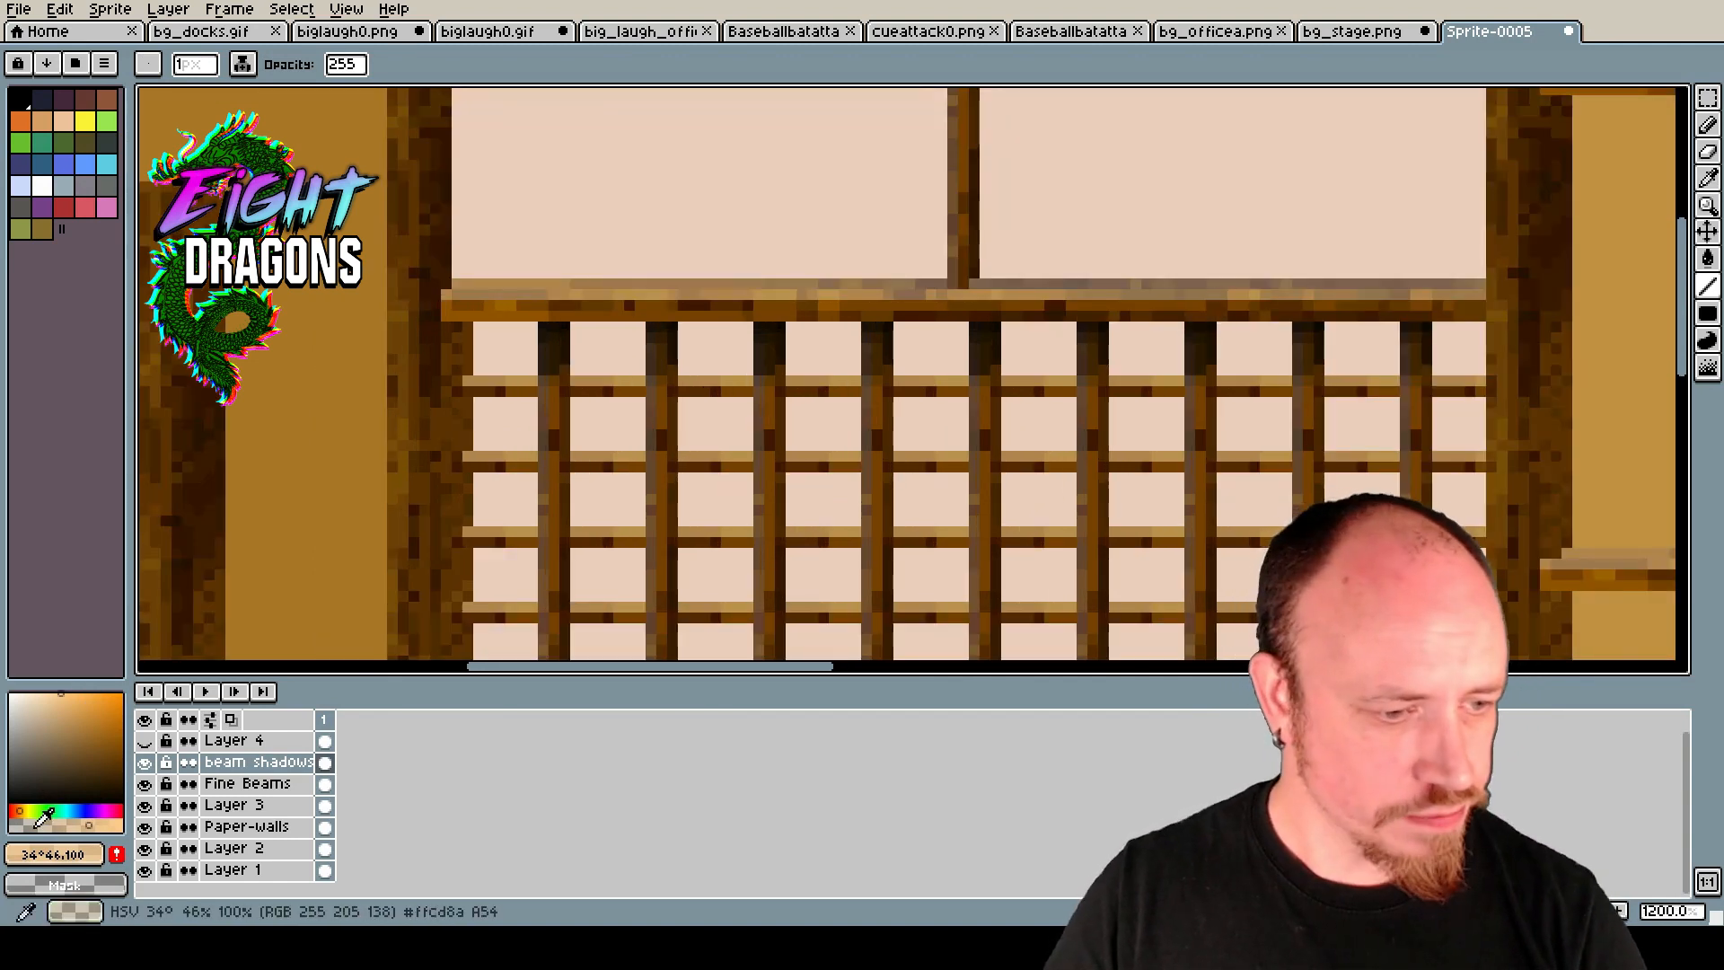
scroll(882, 453, down, 1)
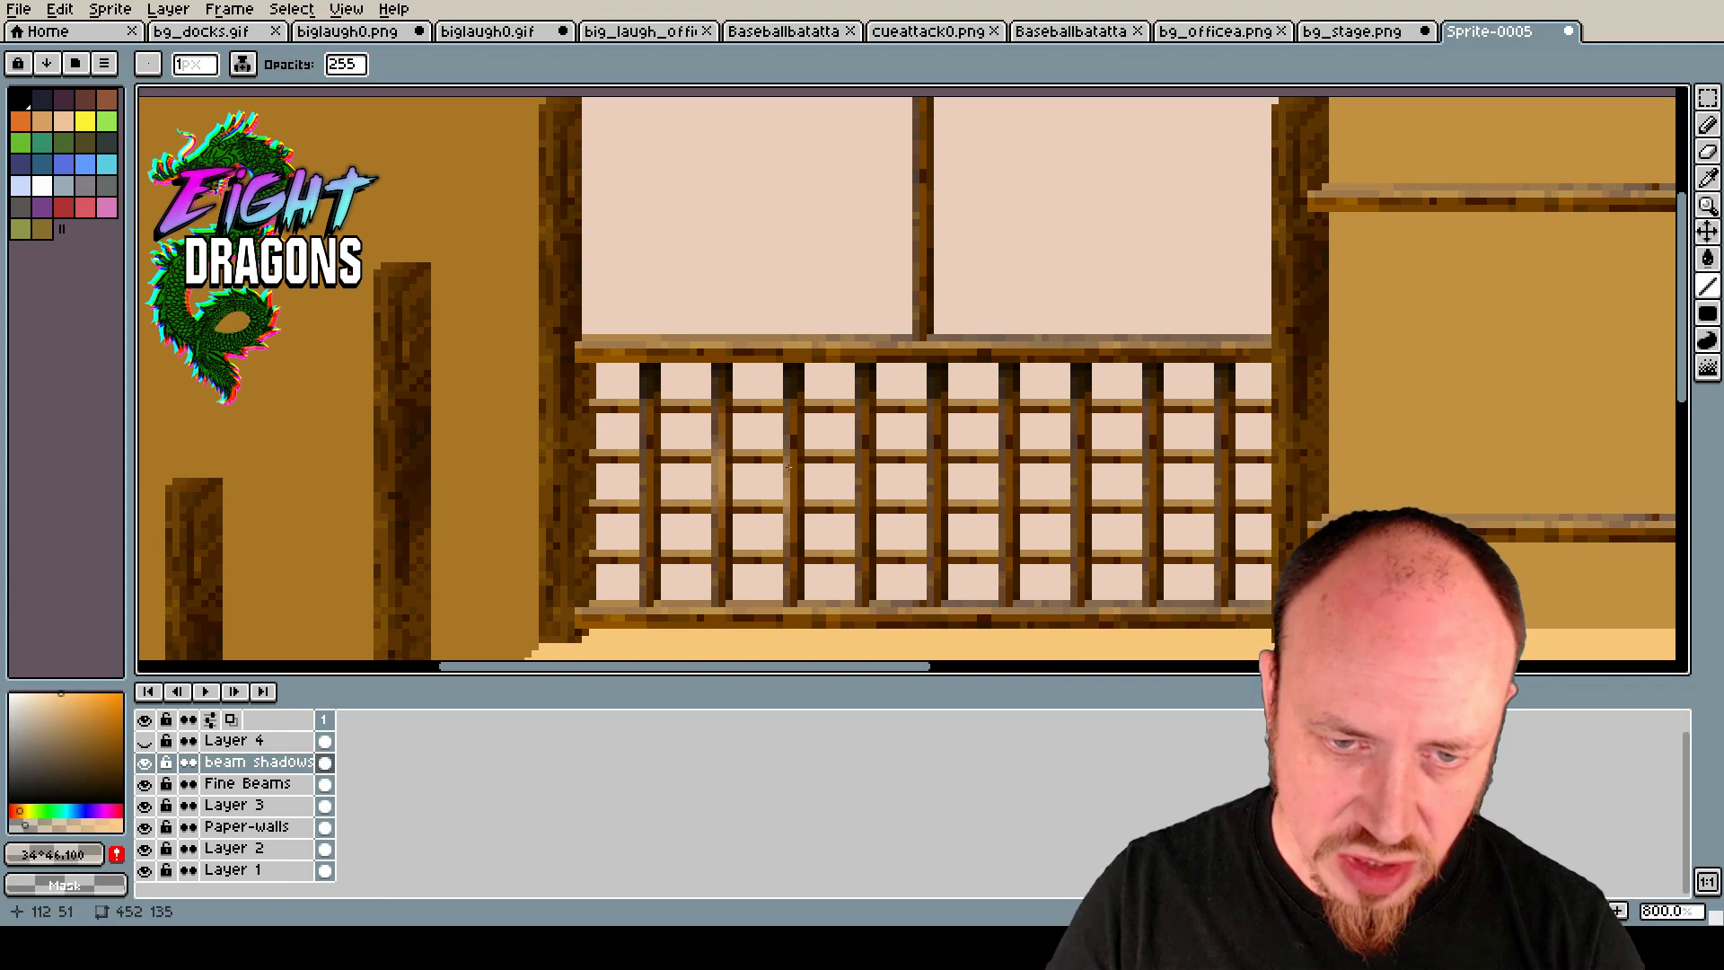
Draw overlapping pale orange highlight lines down the third and fourth lattice bars, plus one on the upper part of the first bar.
drag(792, 461, 799, 564)
mouse_move(792, 492)
mouse_down()
mouse_move(793, 567)
mouse_move(791, 531)
mouse_up()
drag(791, 504, 791, 533)
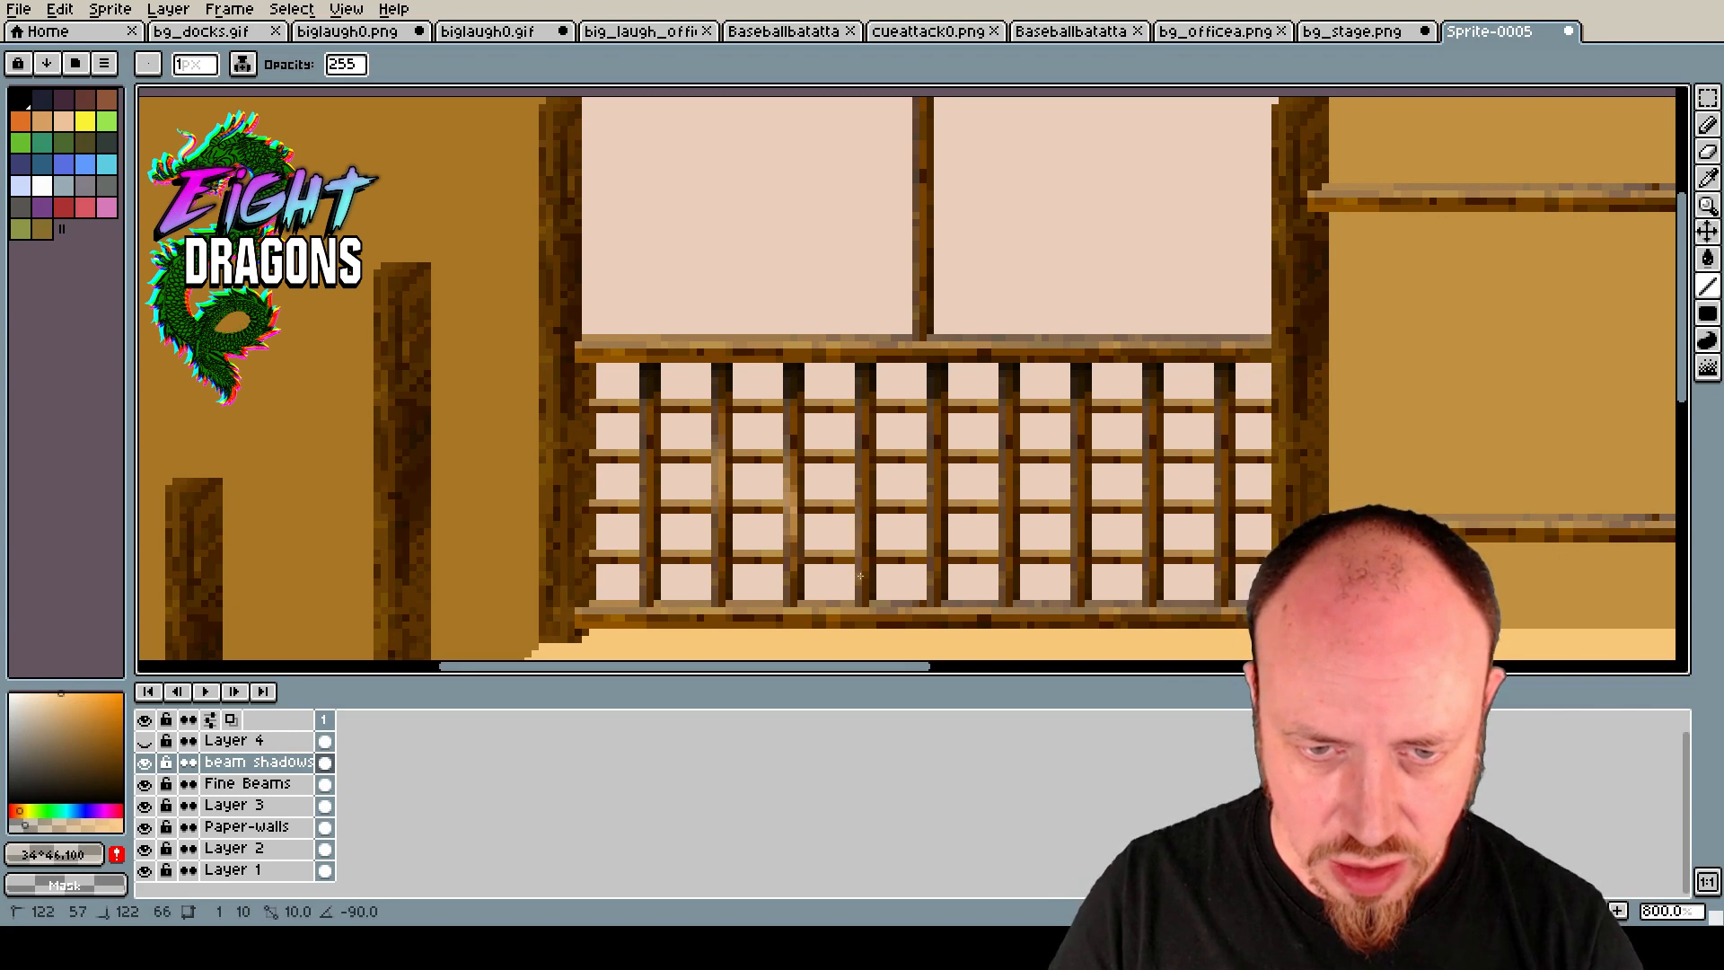
drag(862, 484, 863, 582)
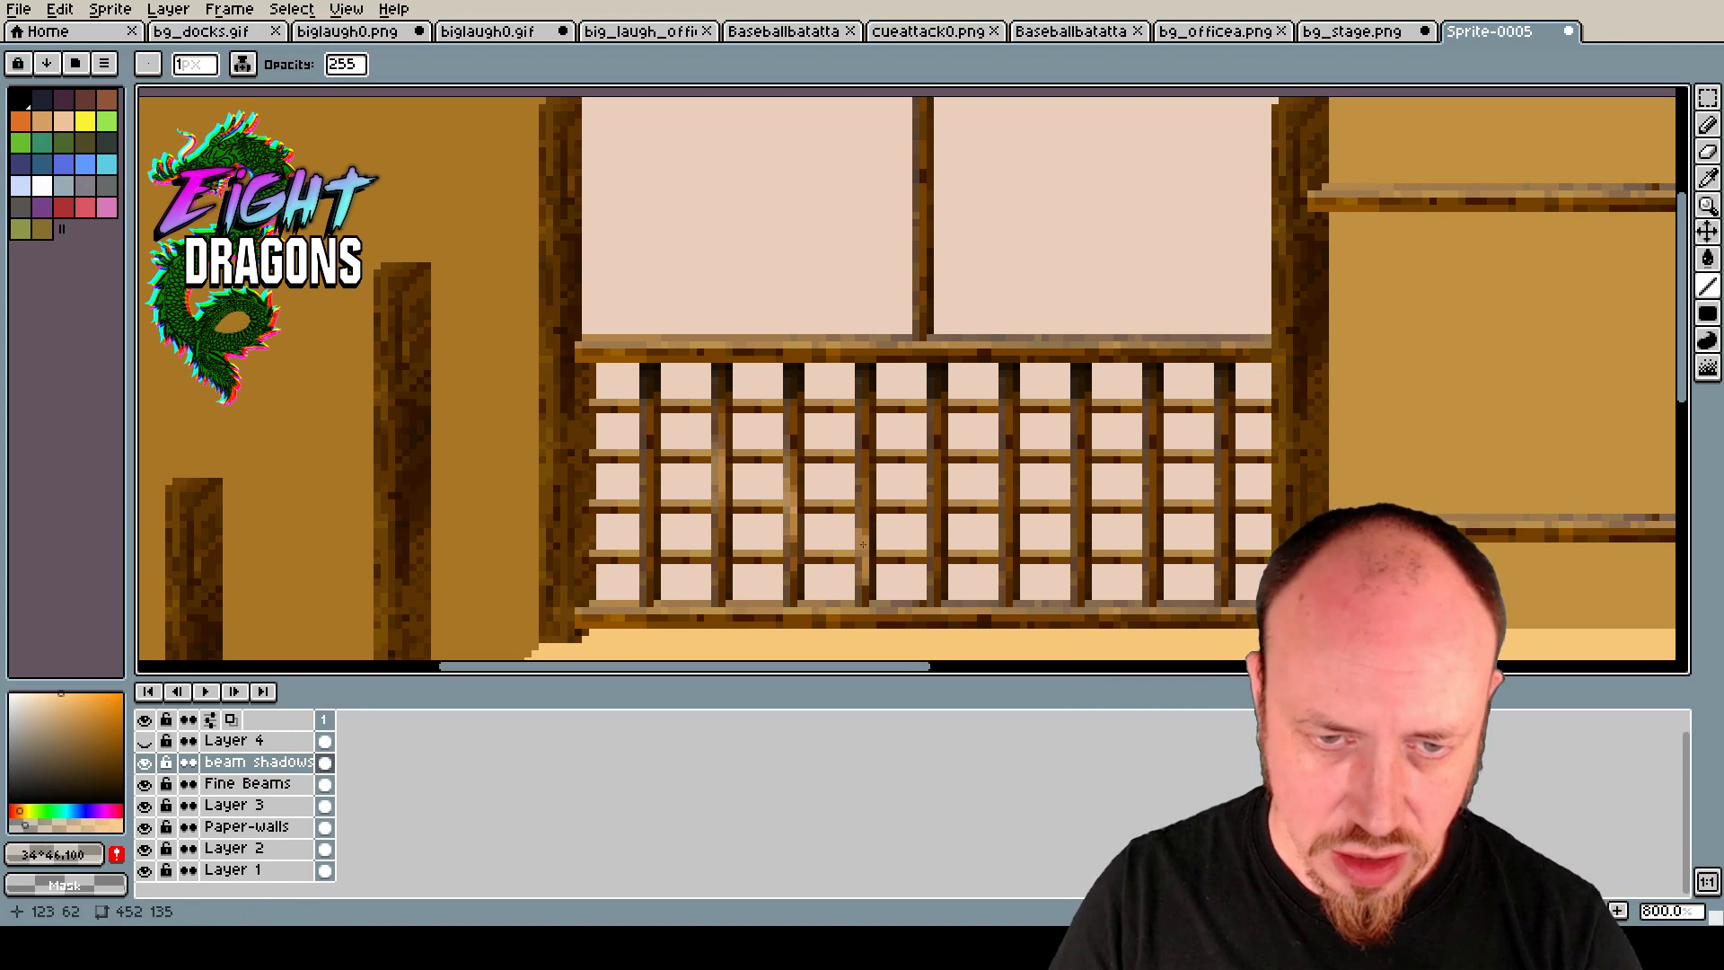
drag(860, 493, 859, 546)
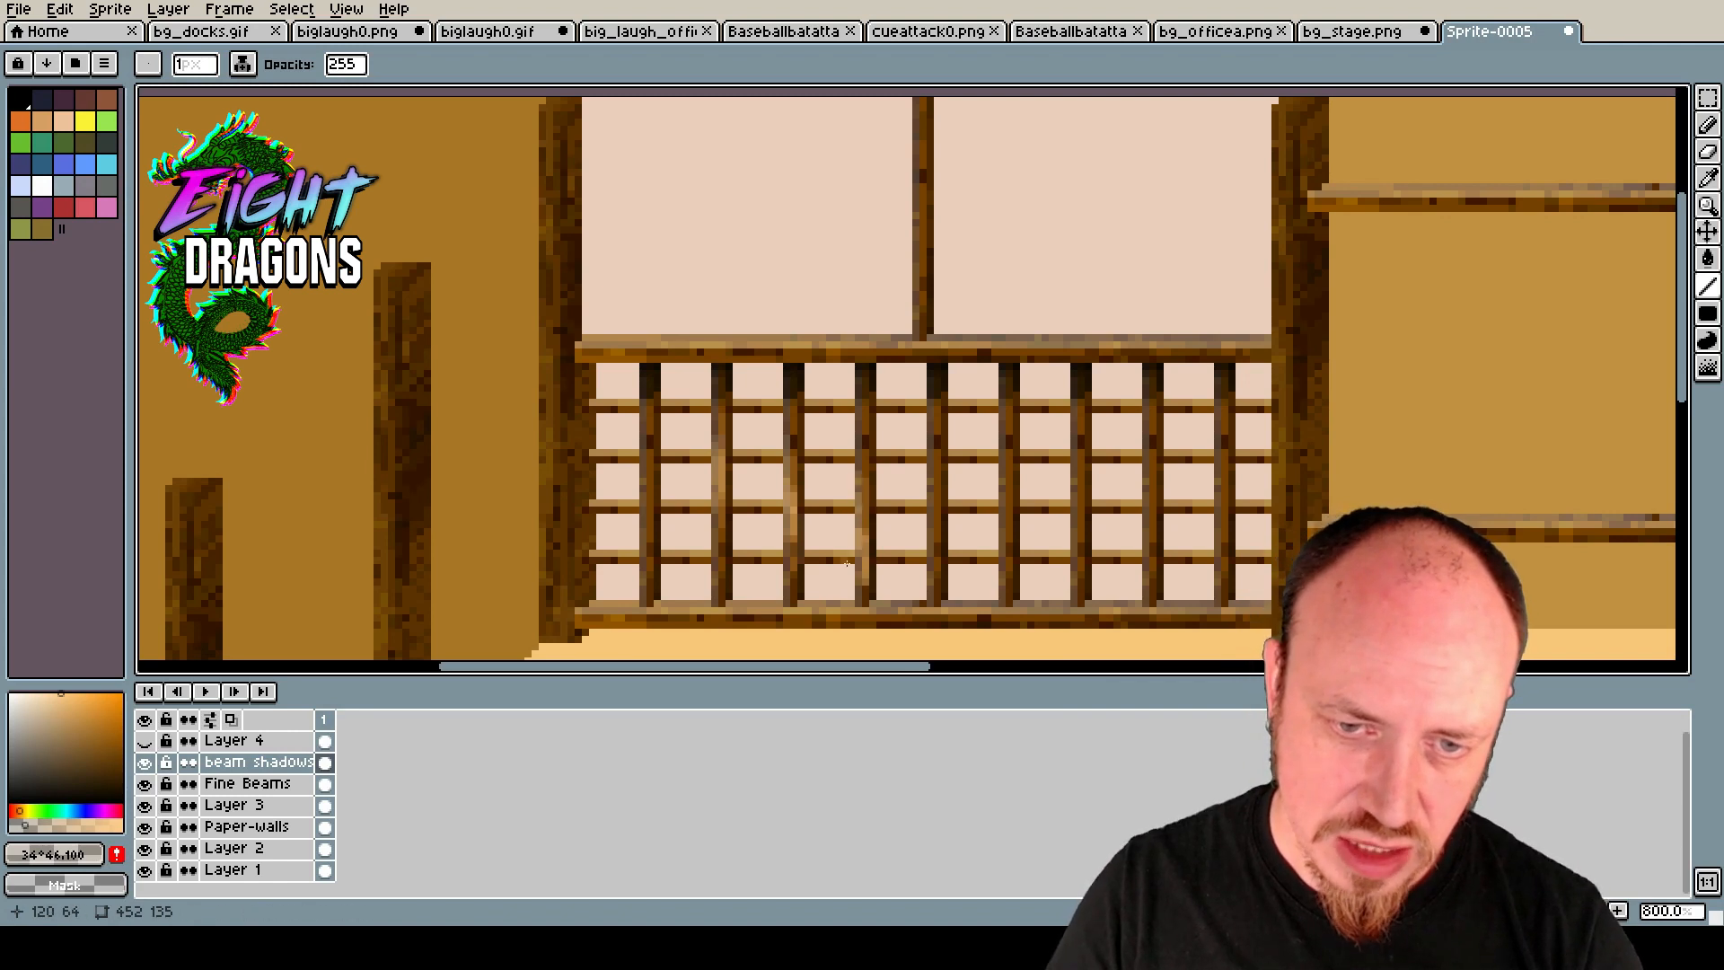
drag(650, 415, 650, 475)
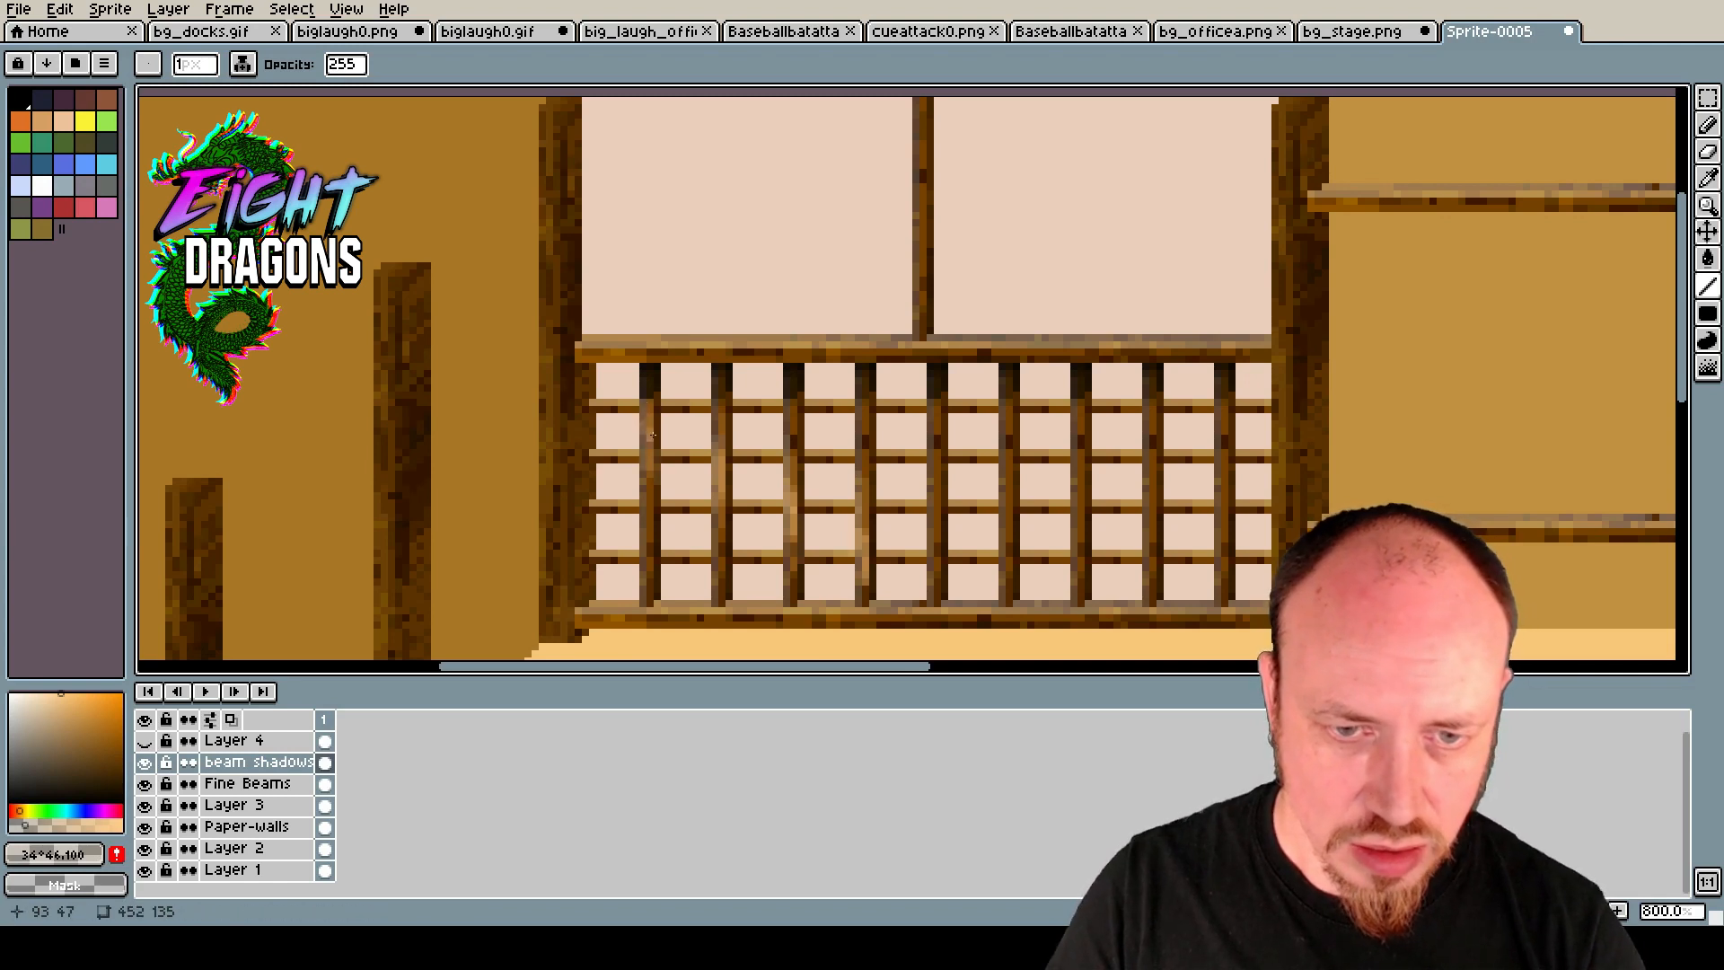
scroll(1047, 562, down, 1)
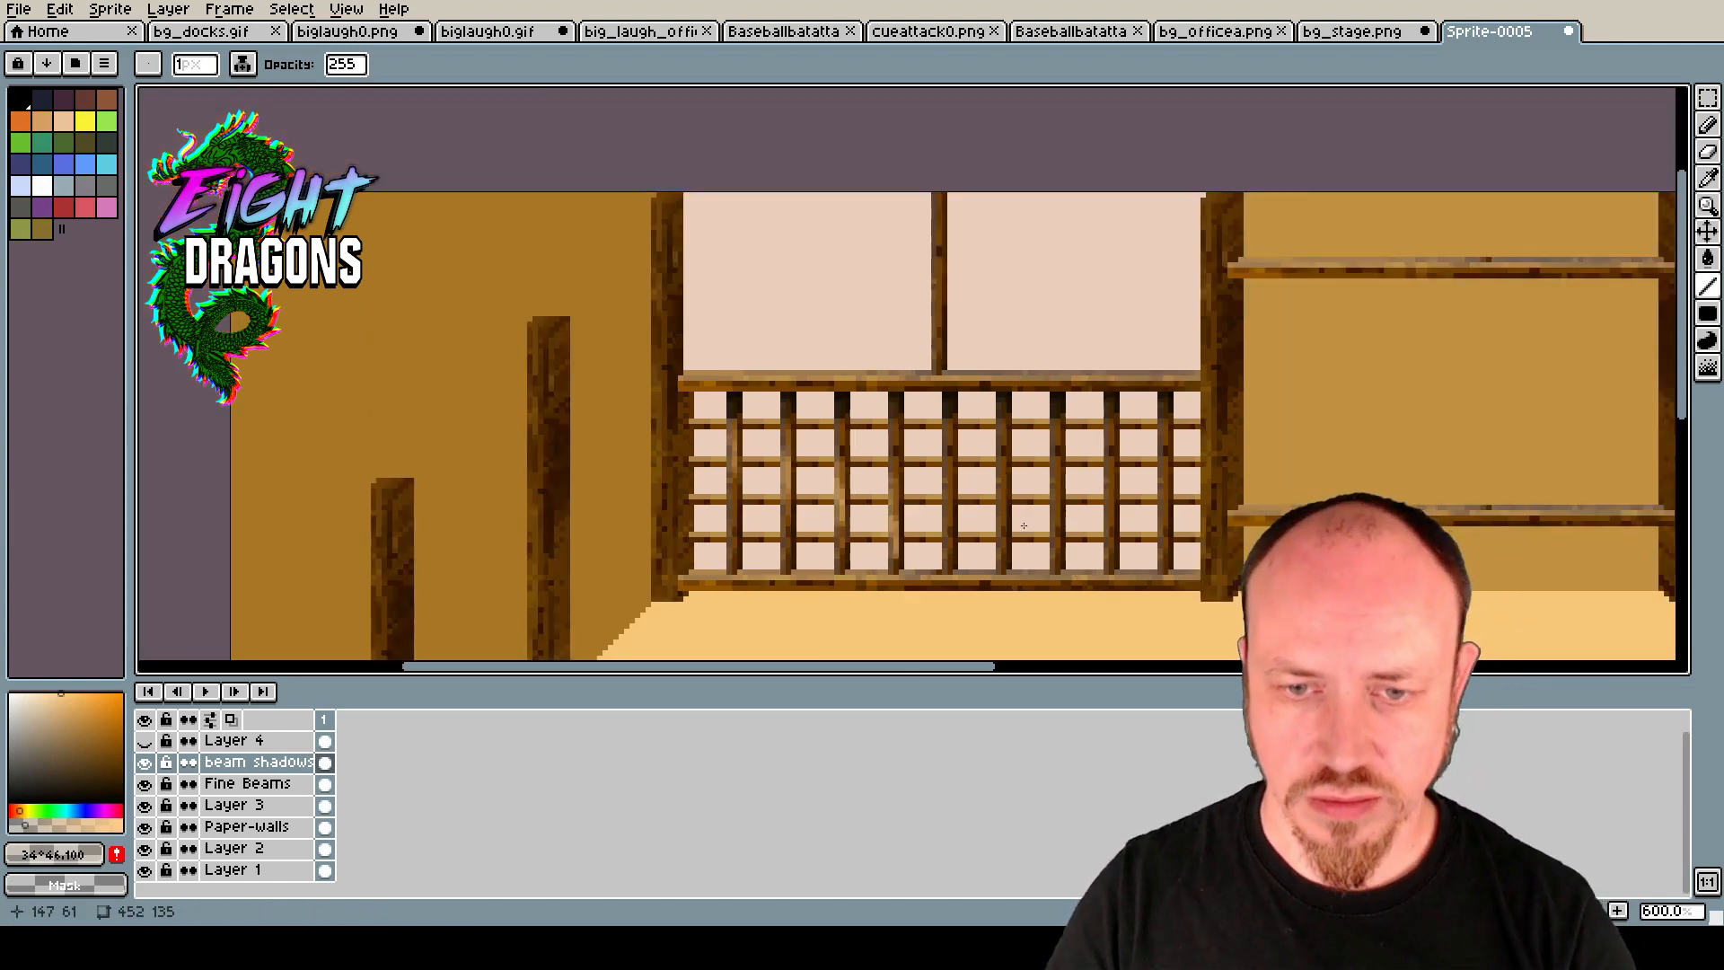
Draw overlapping low-opacity pale orange highlight lines down the middle of the fifth, sixth and seventh lattice bars.
scroll(1024, 525, up, 3)
drag(875, 305, 884, 451)
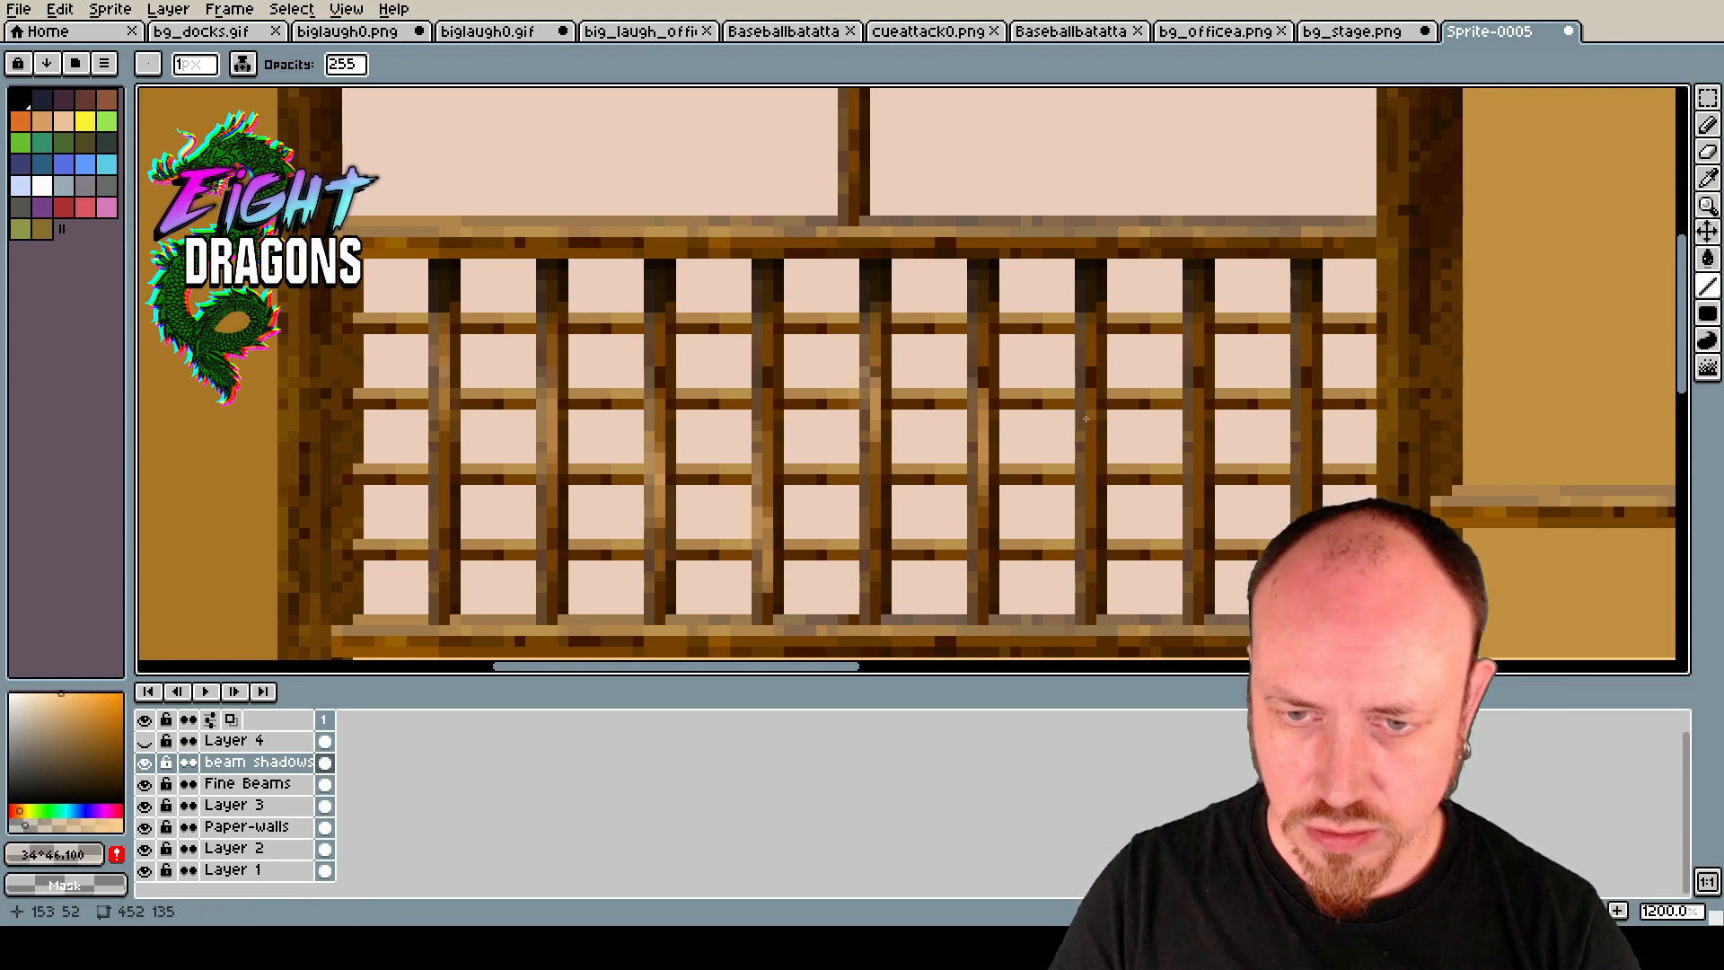
drag(1090, 384, 1091, 543)
drag(1091, 465, 1090, 501)
drag(1091, 425, 1091, 501)
drag(1090, 416, 1091, 512)
drag(1091, 447, 1092, 469)
drag(1092, 447, 1093, 519)
Add the same pale orange highlight lines to the eighth bar and the lower part of the ninth bar.
drag(1194, 439, 1194, 512)
drag(1198, 431, 1200, 506)
drag(1291, 460, 1293, 589)
drag(1306, 577, 1306, 576)
drag(1306, 490, 1306, 555)
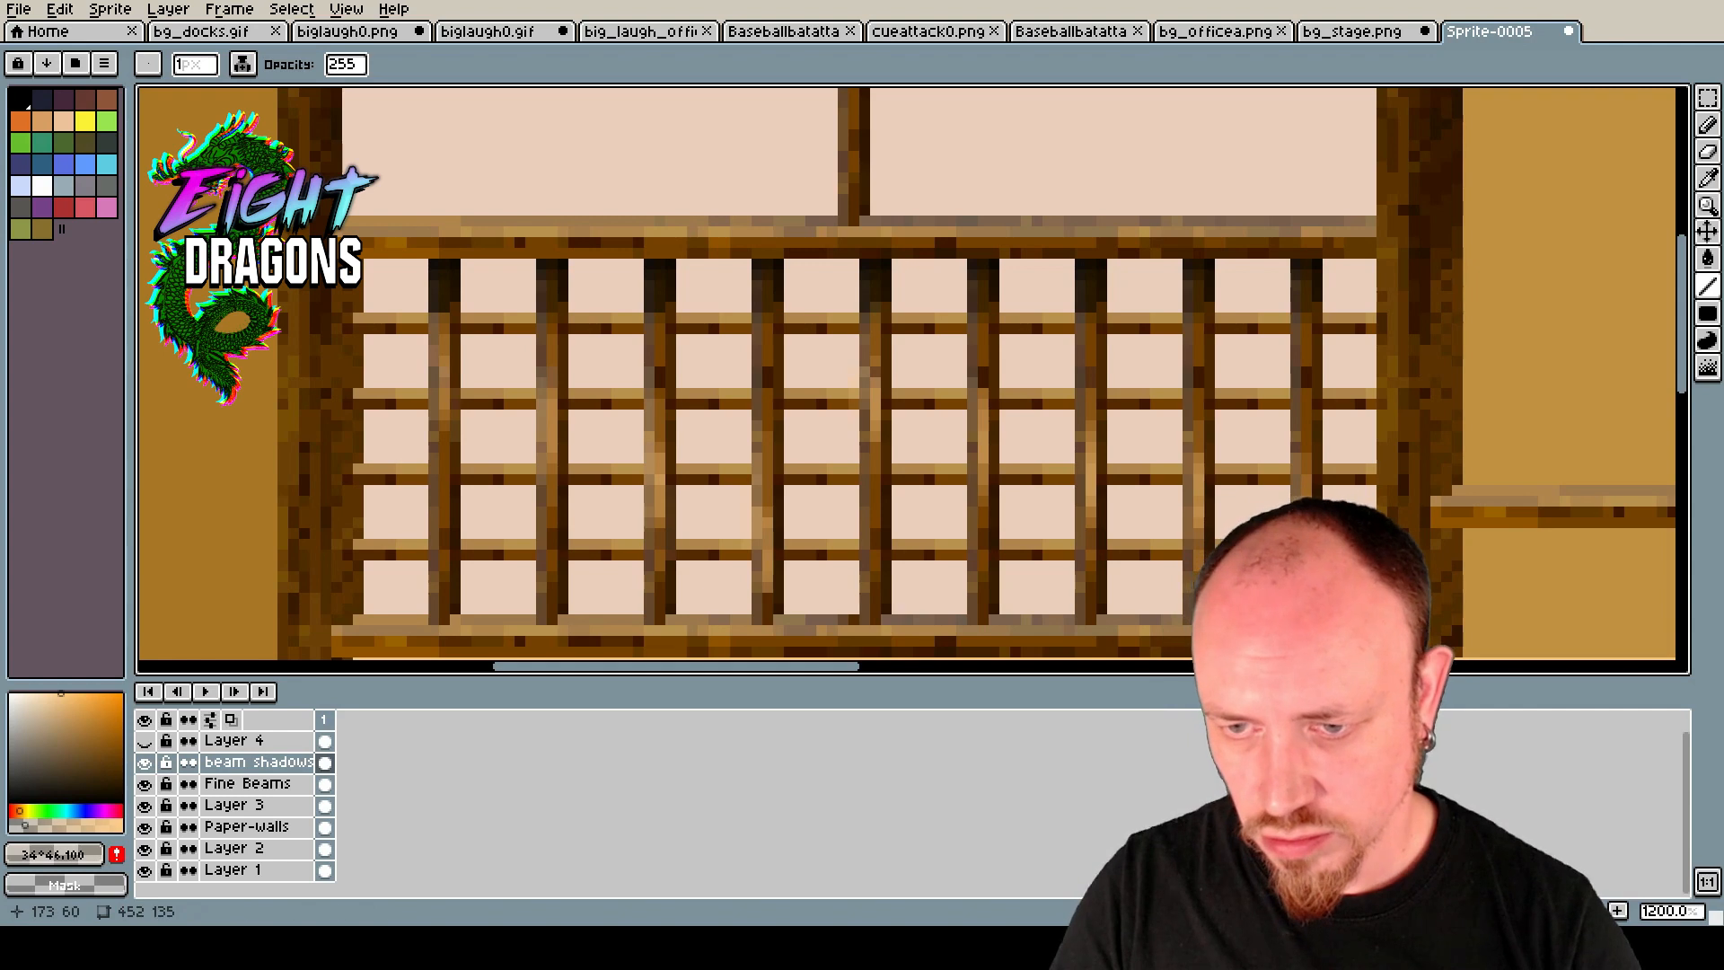
Strengthen the pale orange highlights on the fifth and fourth lattice bars with one more vertical line each.
scroll(978, 386, down, 4)
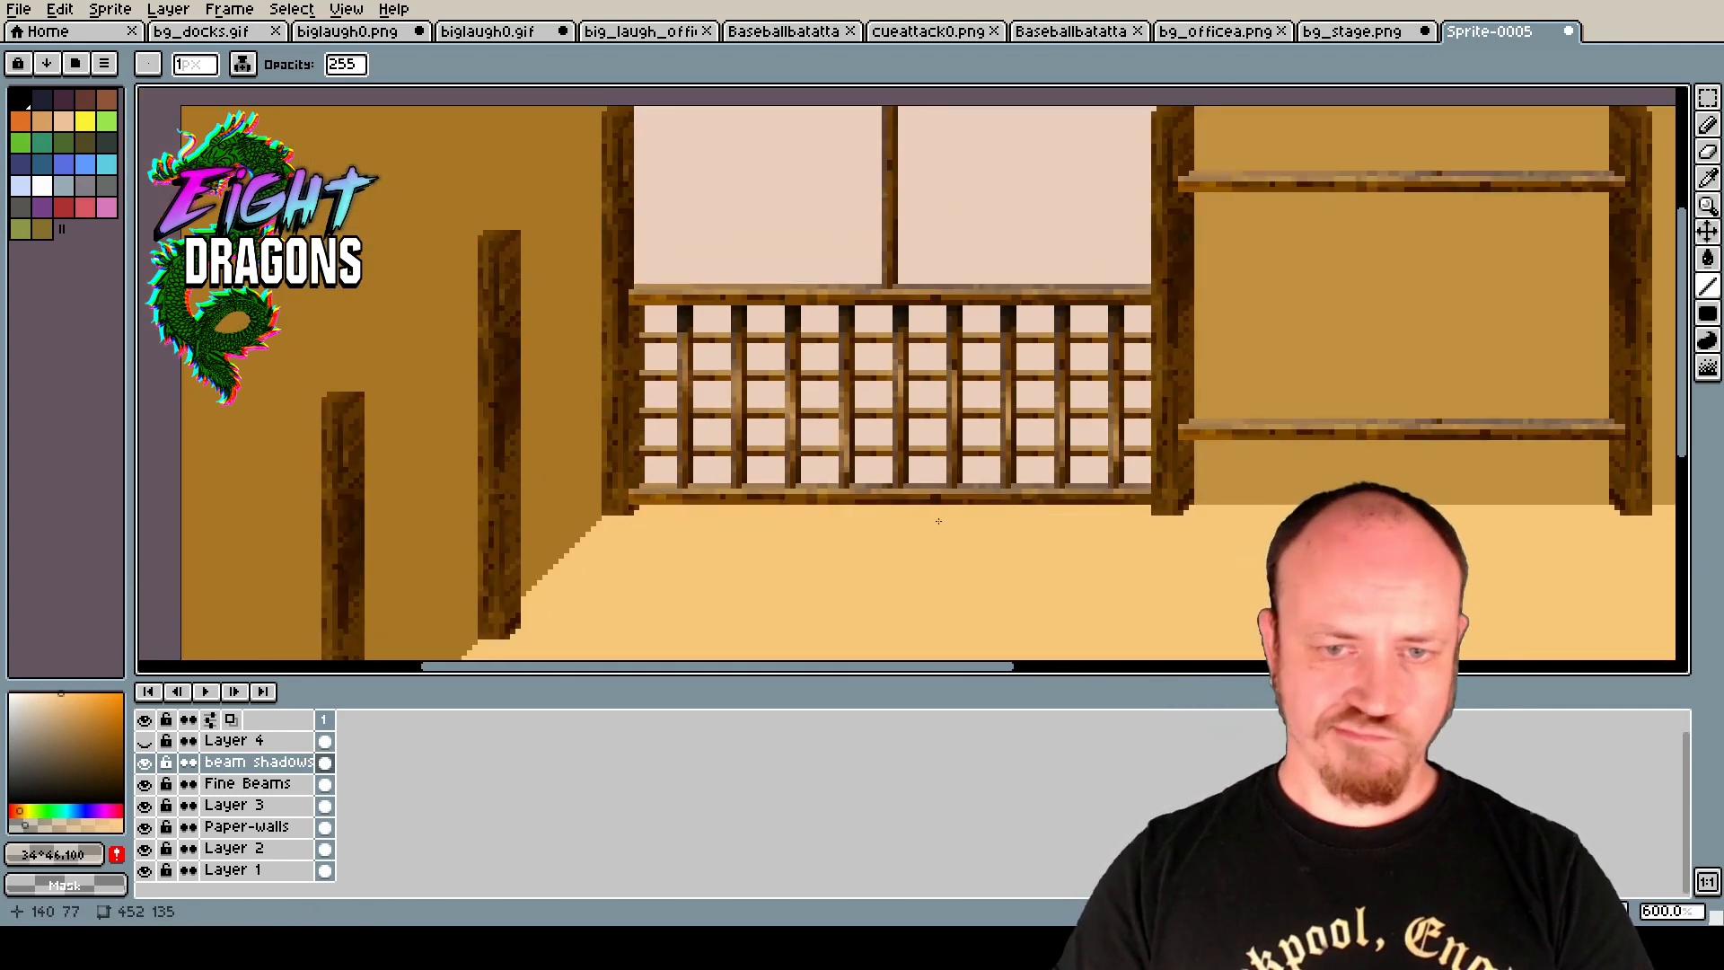
scroll(934, 465, up, 3)
drag(840, 248, 839, 449)
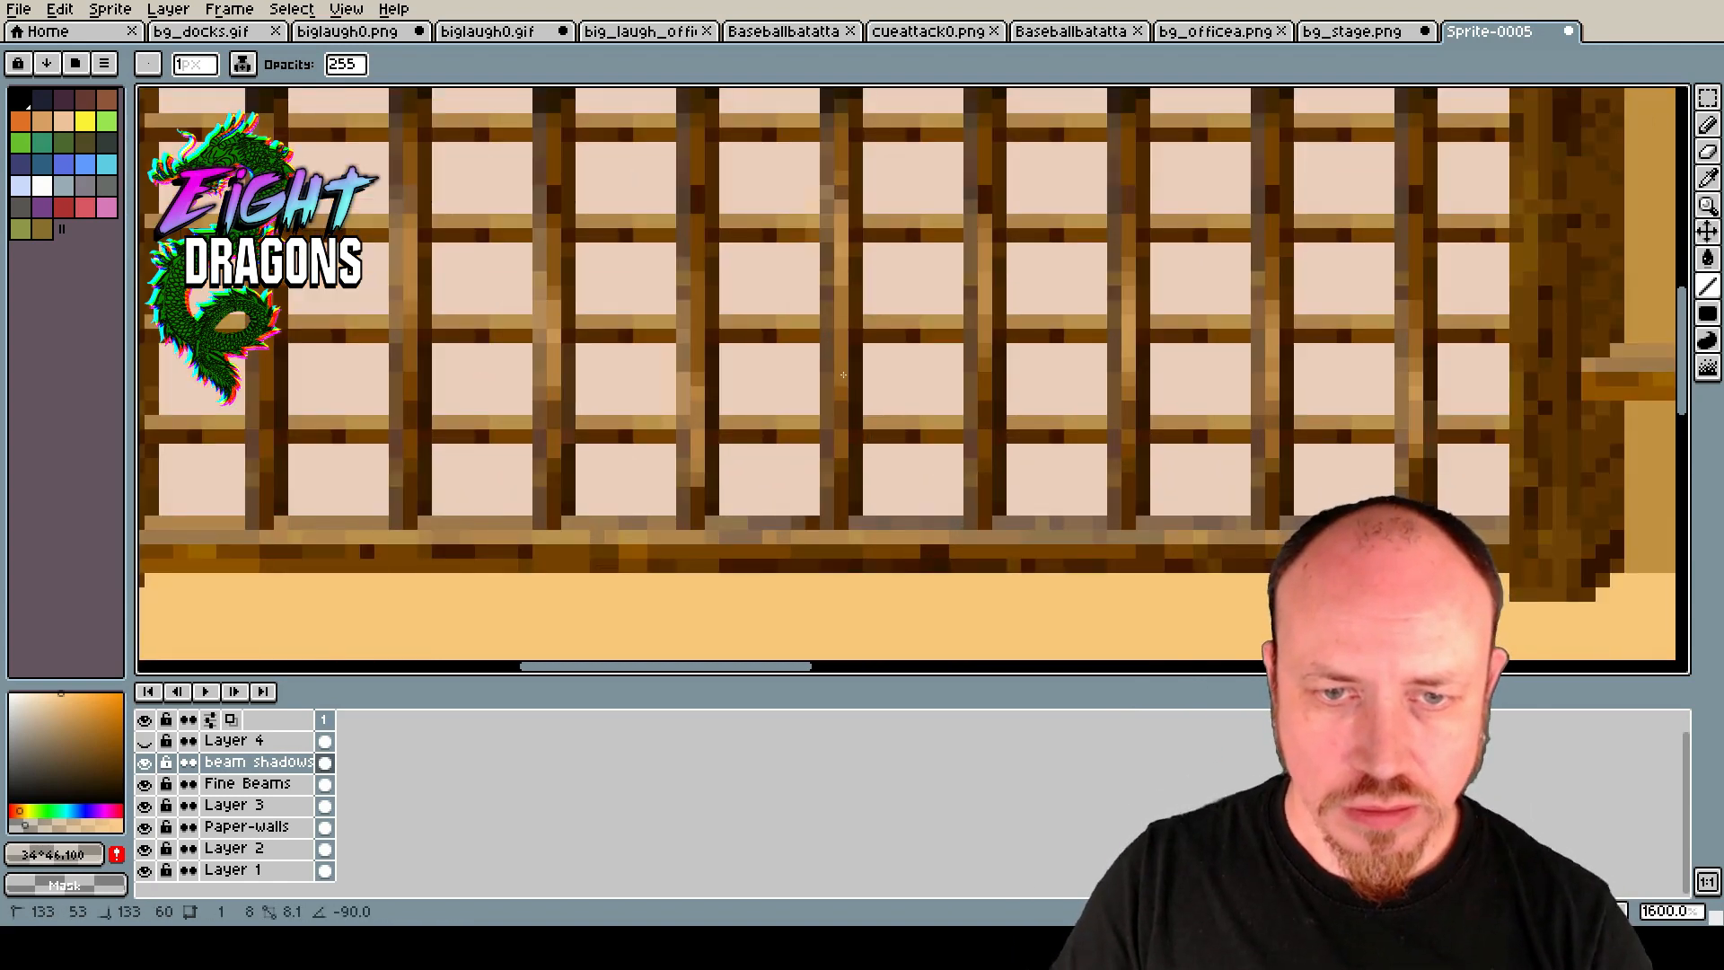
key(ctrl+z)
drag(841, 278, 843, 400)
scroll(848, 395, down, 3)
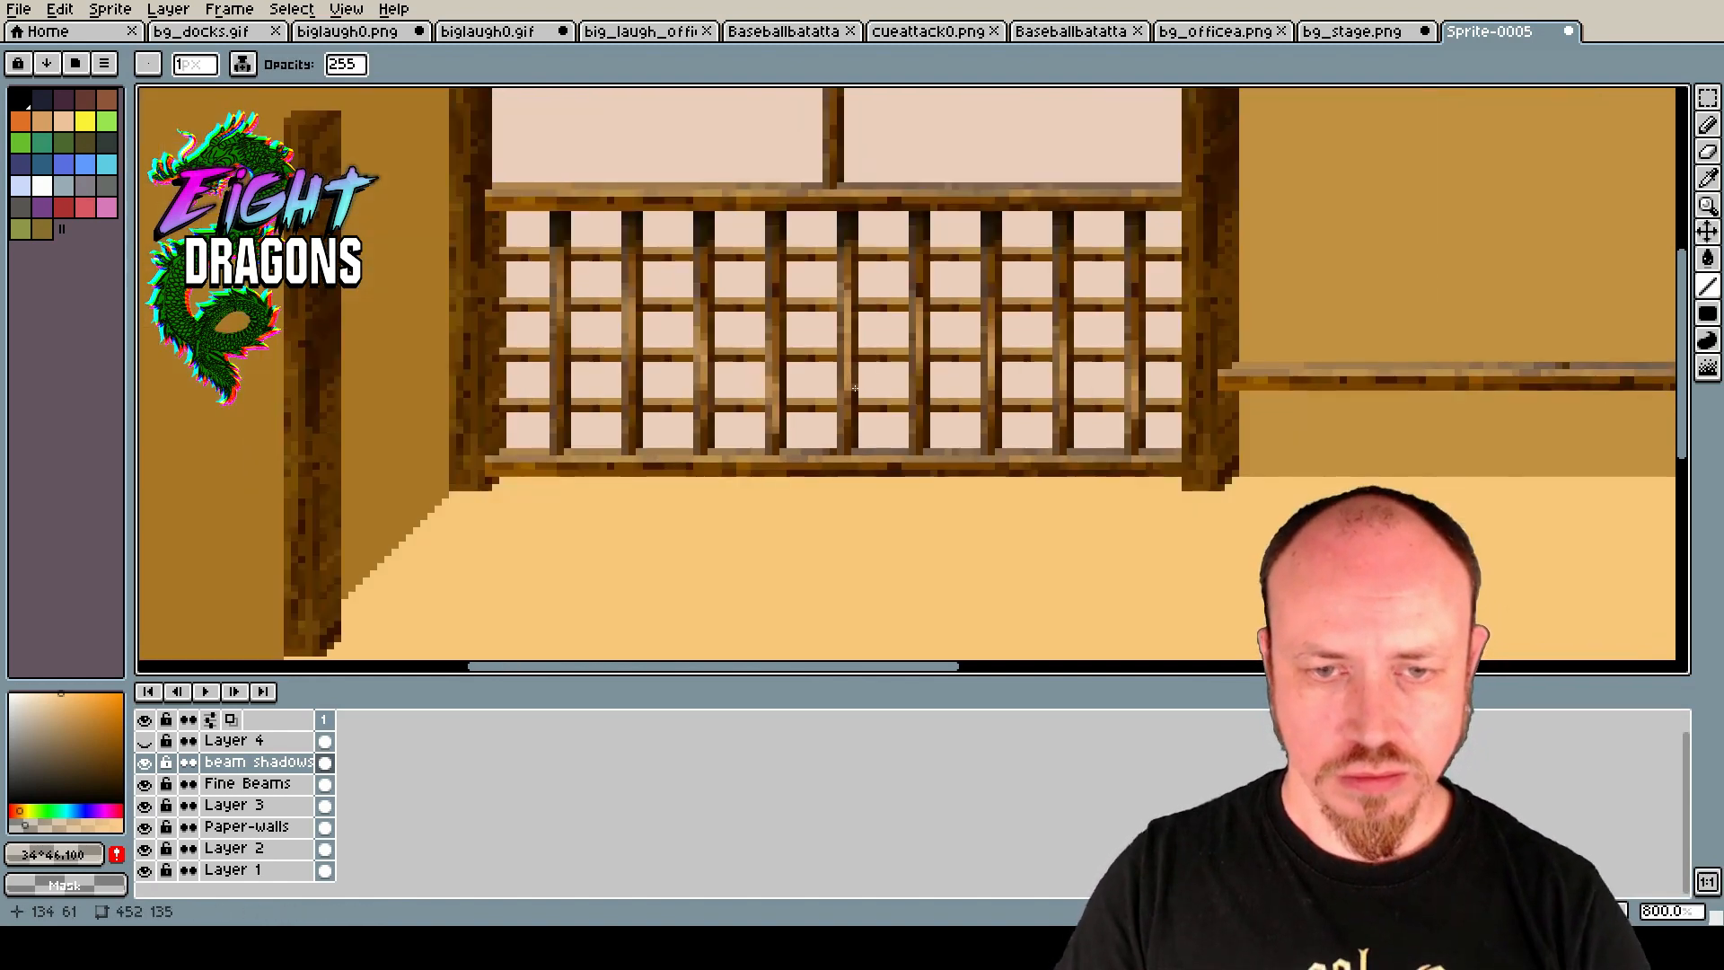
scroll(852, 386, up, 3)
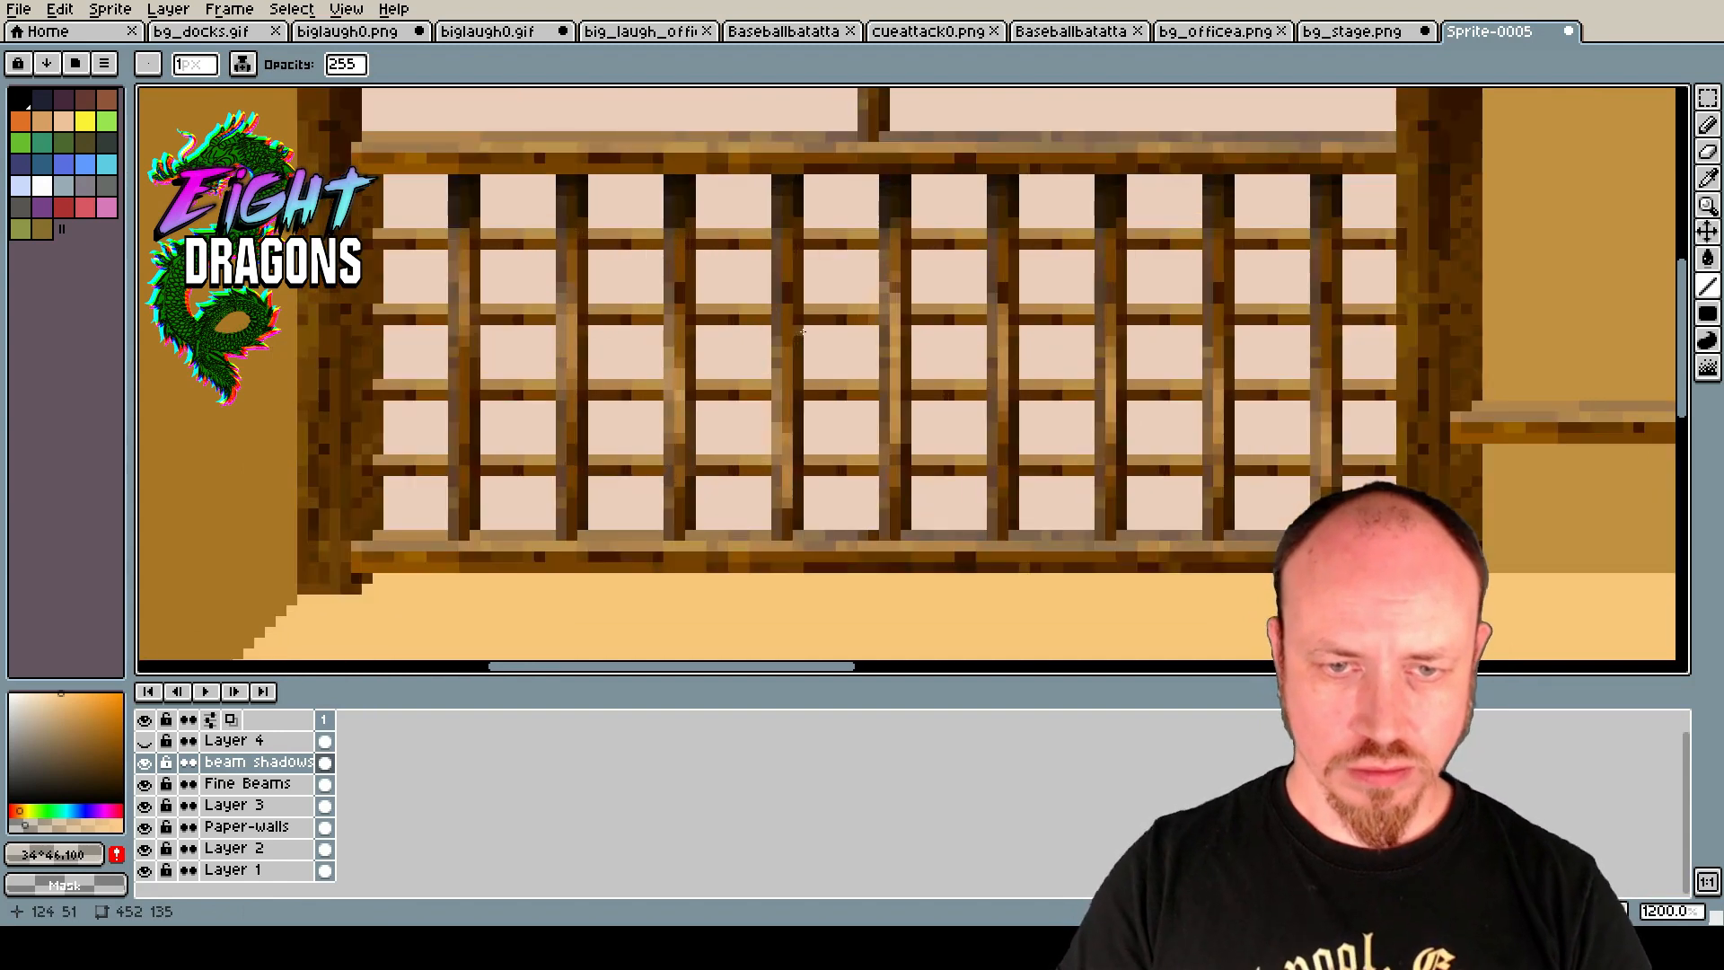
drag(787, 322, 788, 407)
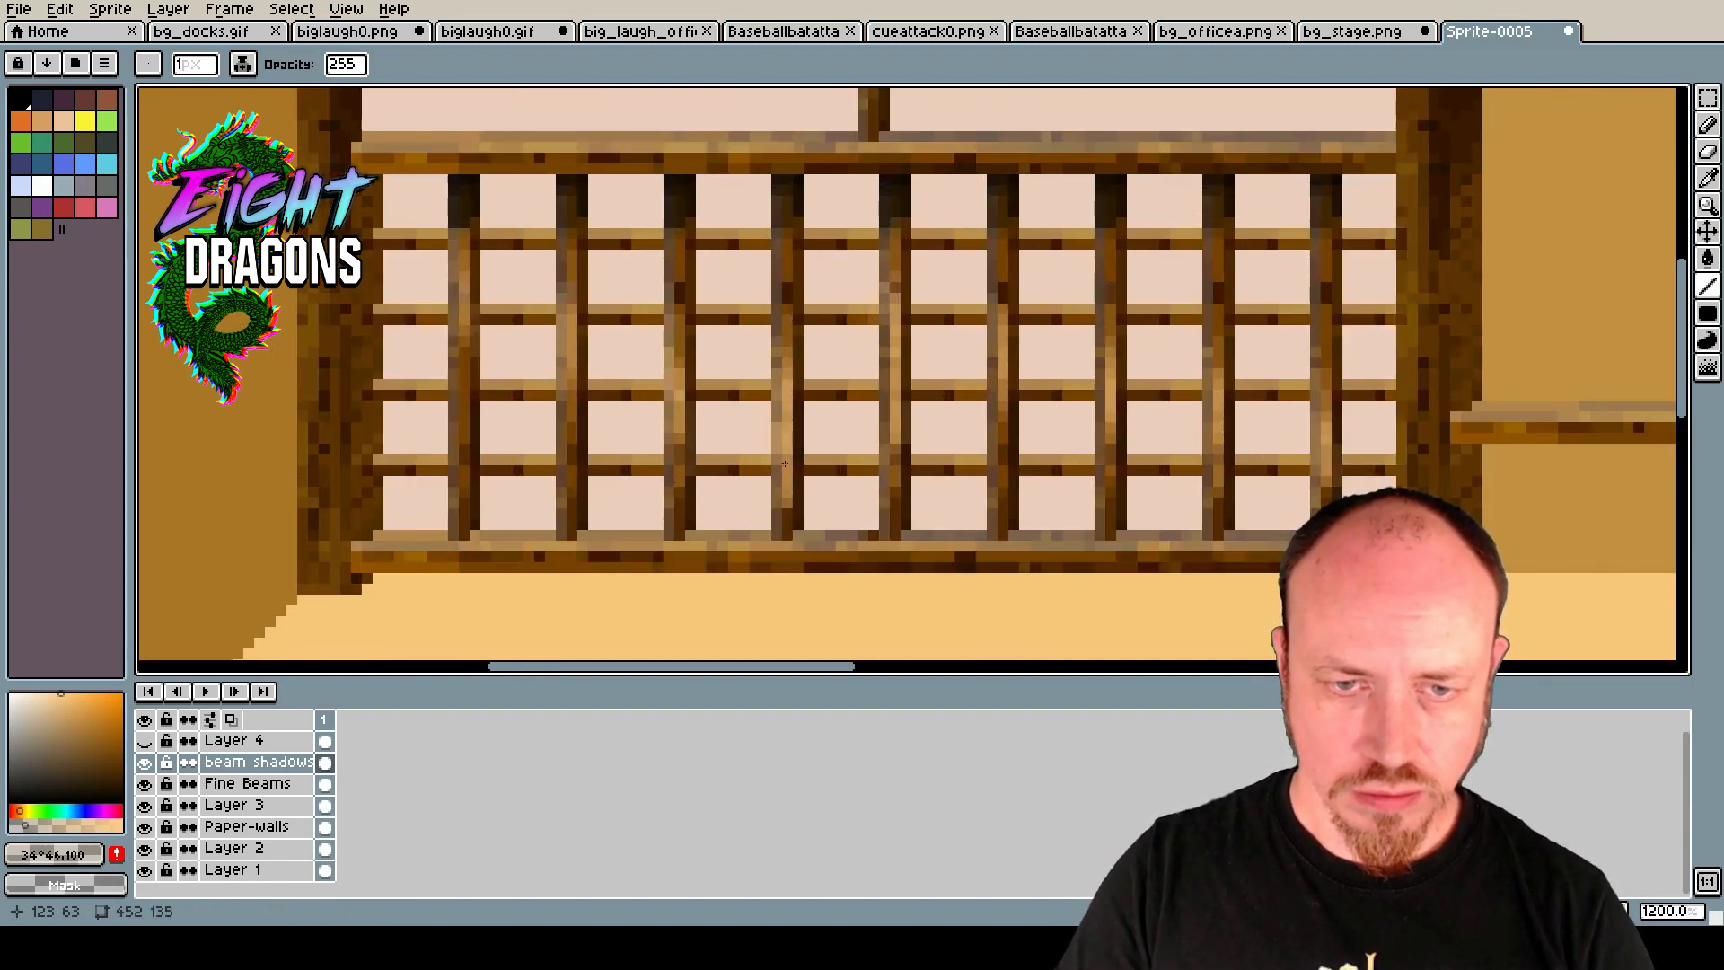
scroll(787, 422, down, 3)
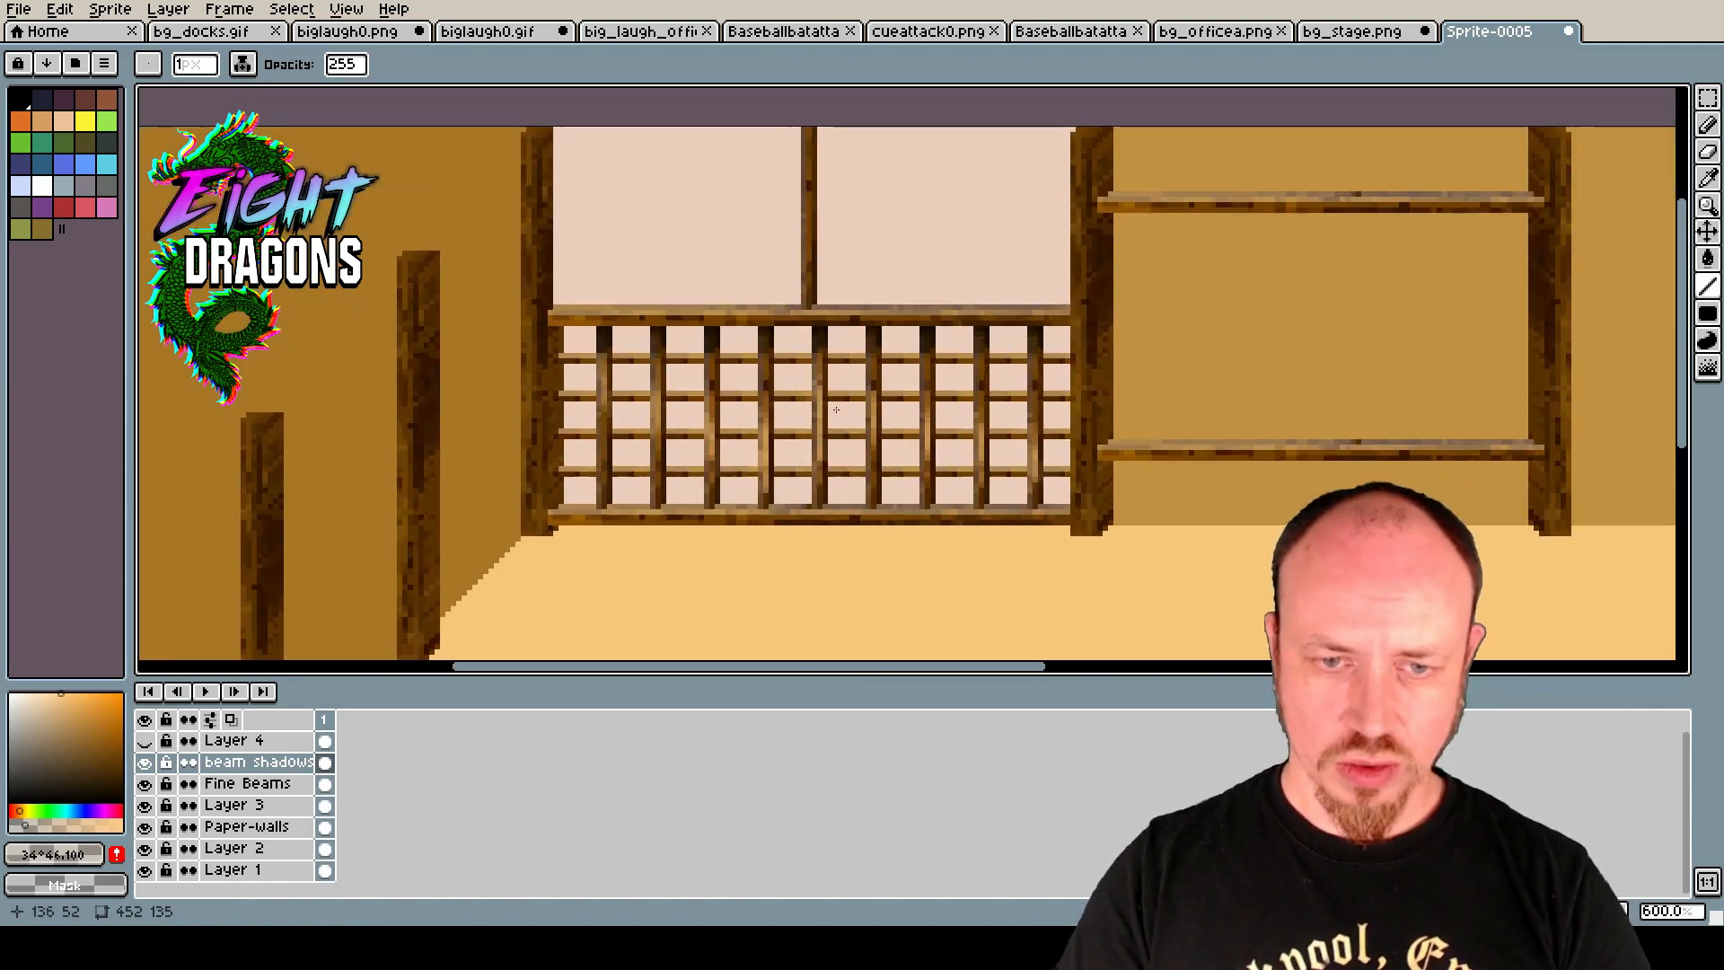
Shade the horizontal slat ends in the first lattice column with short low-opacity dark brown lines (hue 34°, saturation 84, value 14).
scroll(835, 422, up, 2)
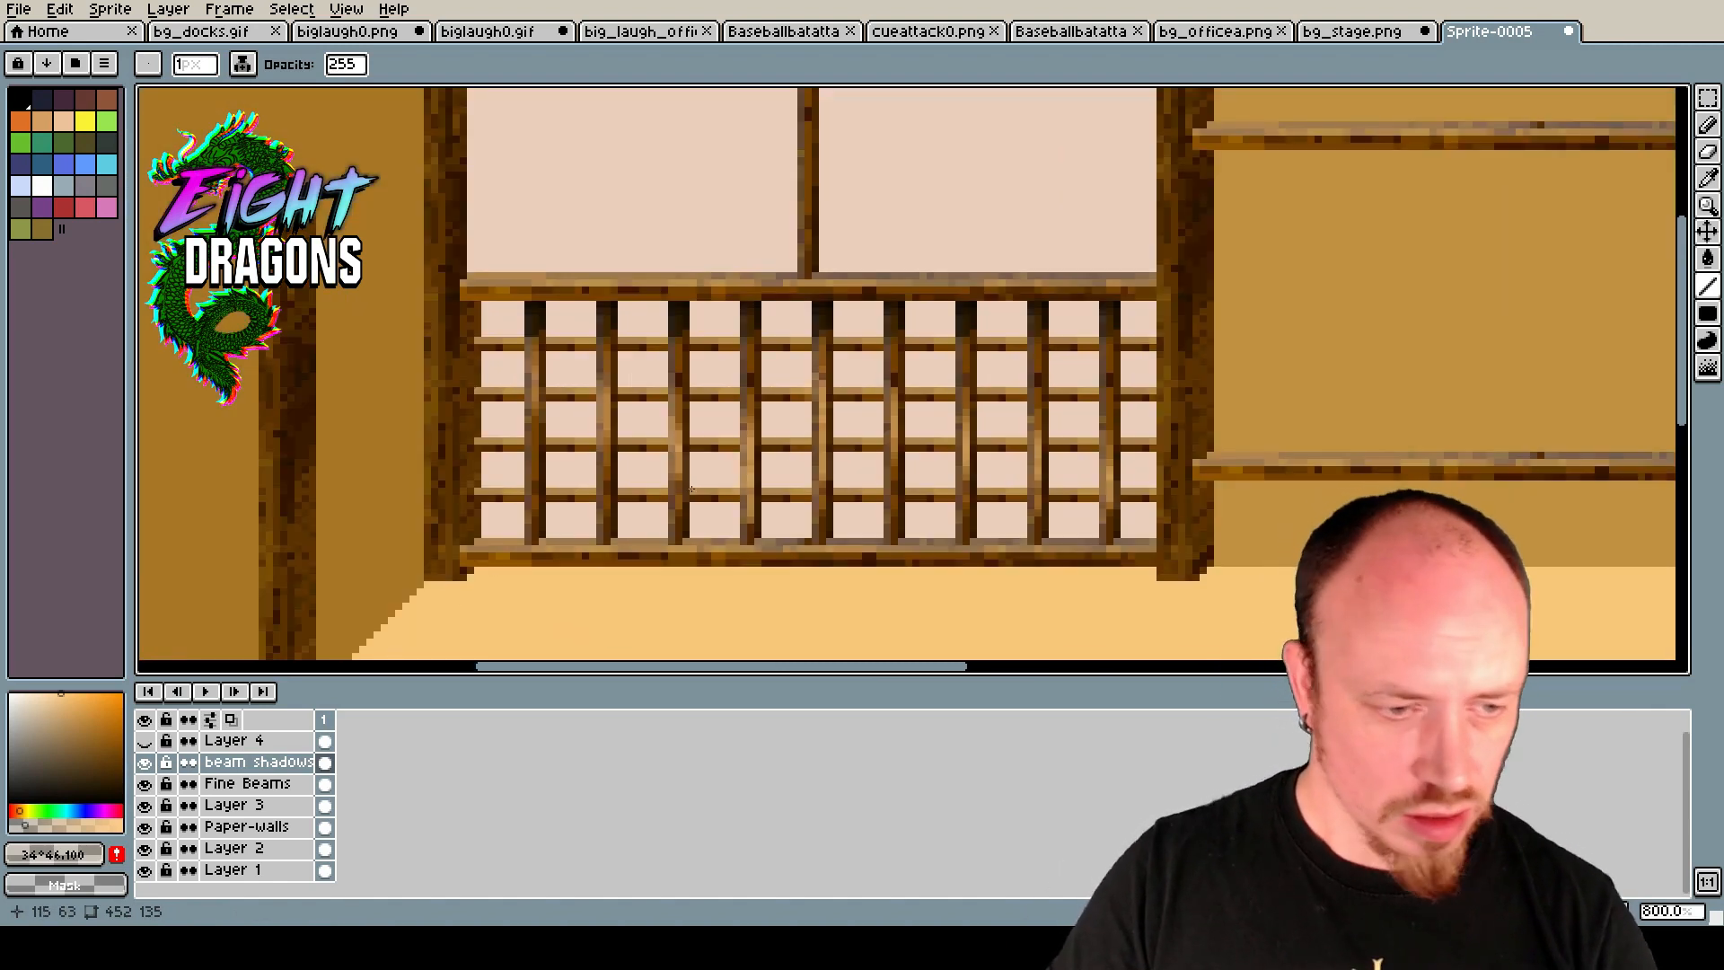
click(106, 777)
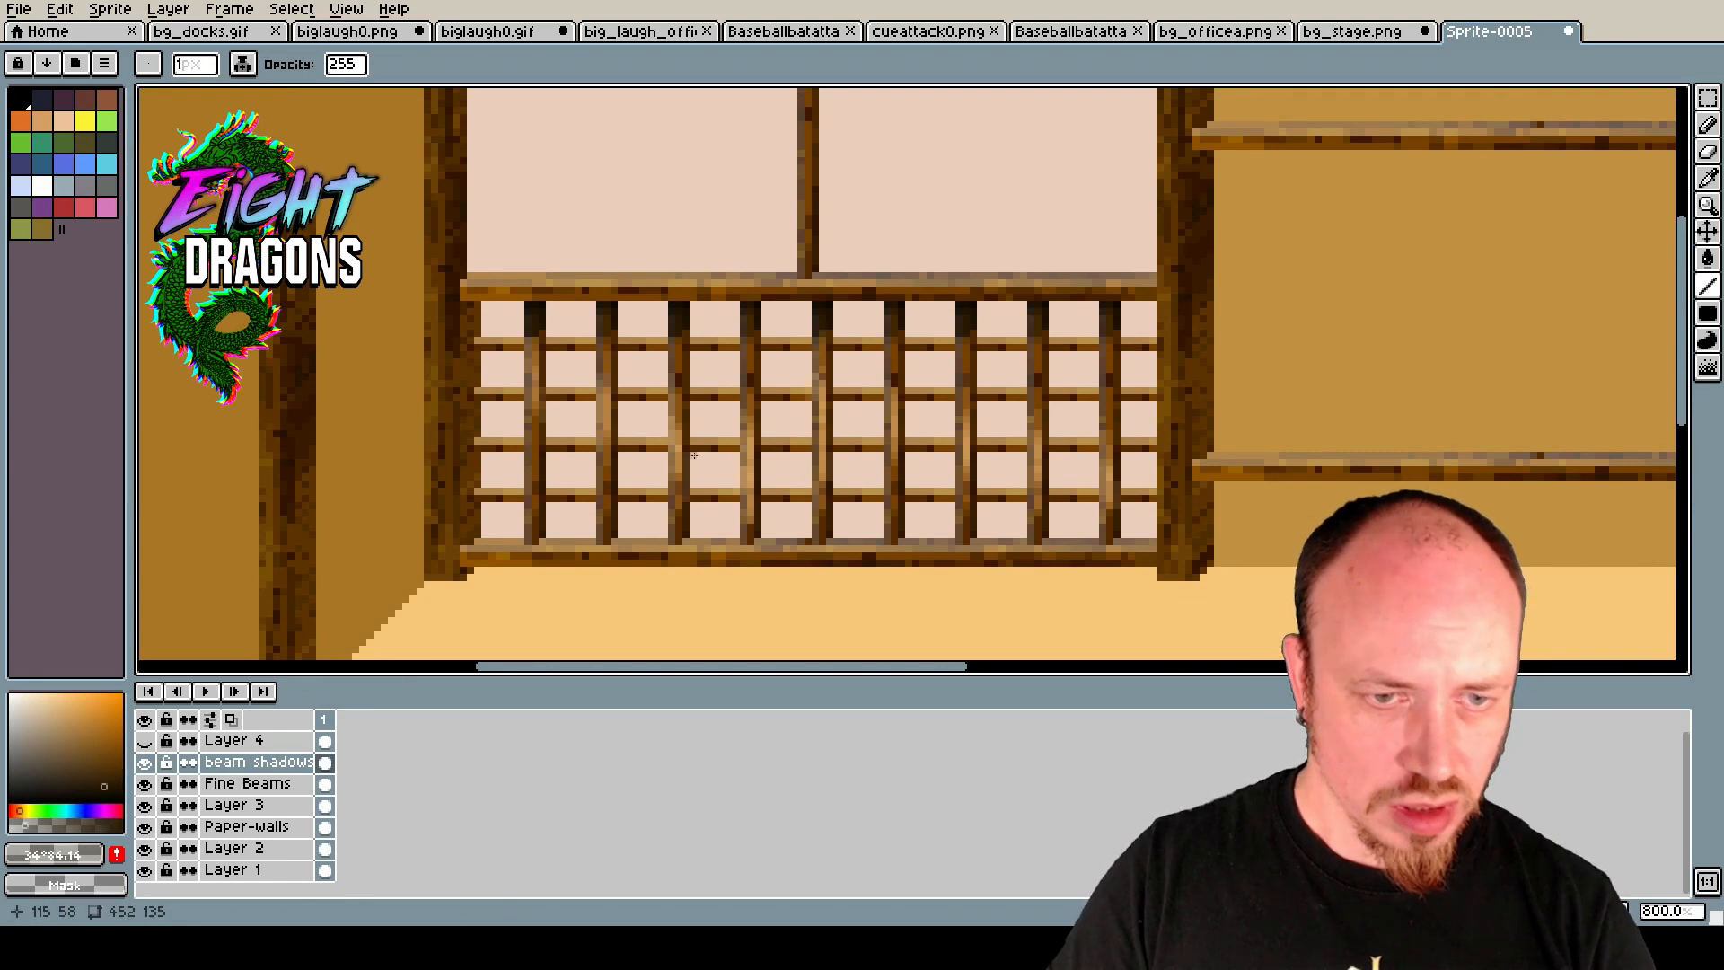
scroll(693, 462, up, 2)
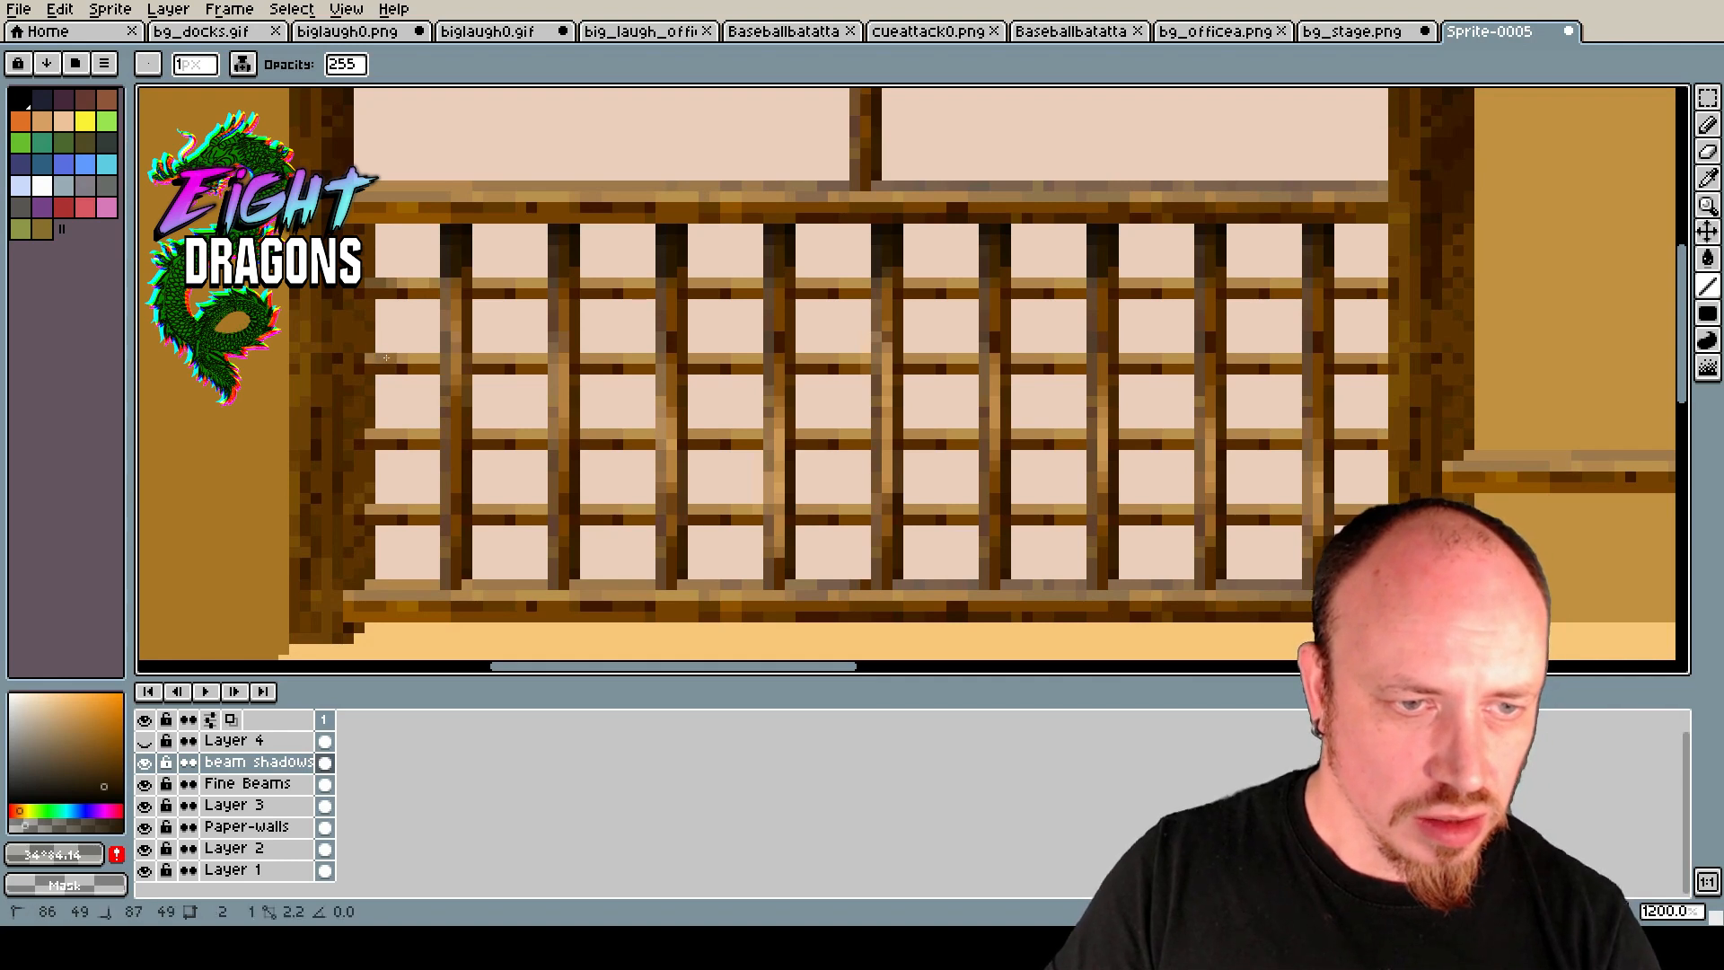
click(437, 358)
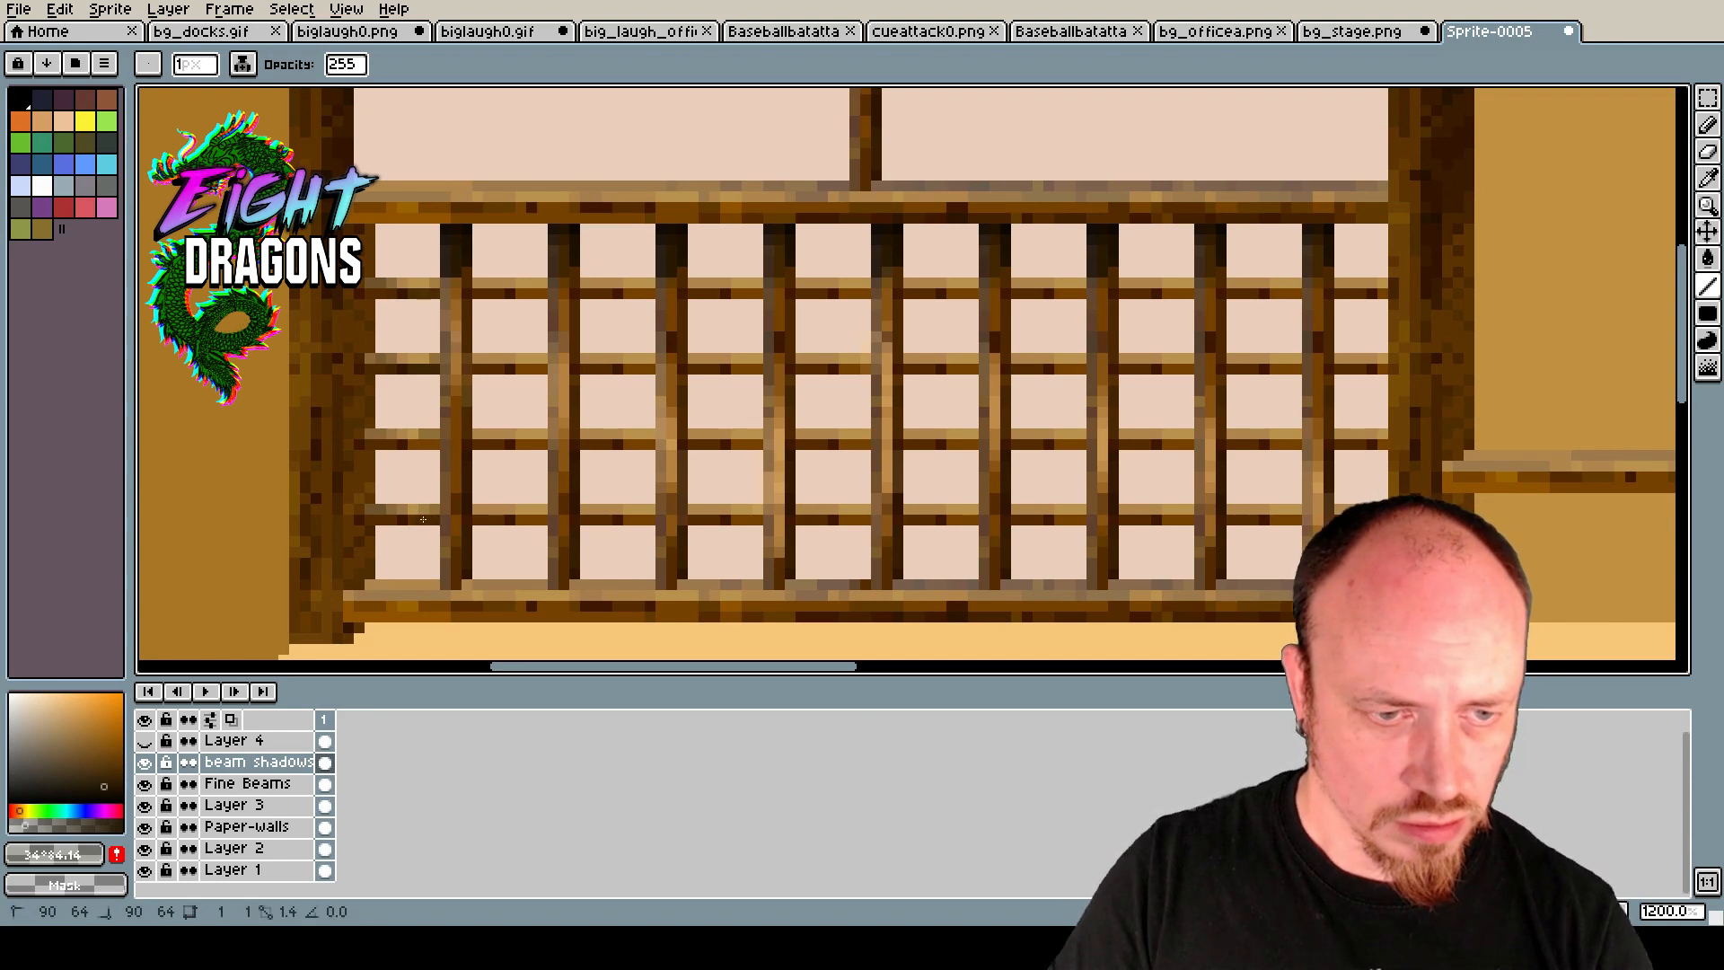
scroll(511, 512, down, 1)
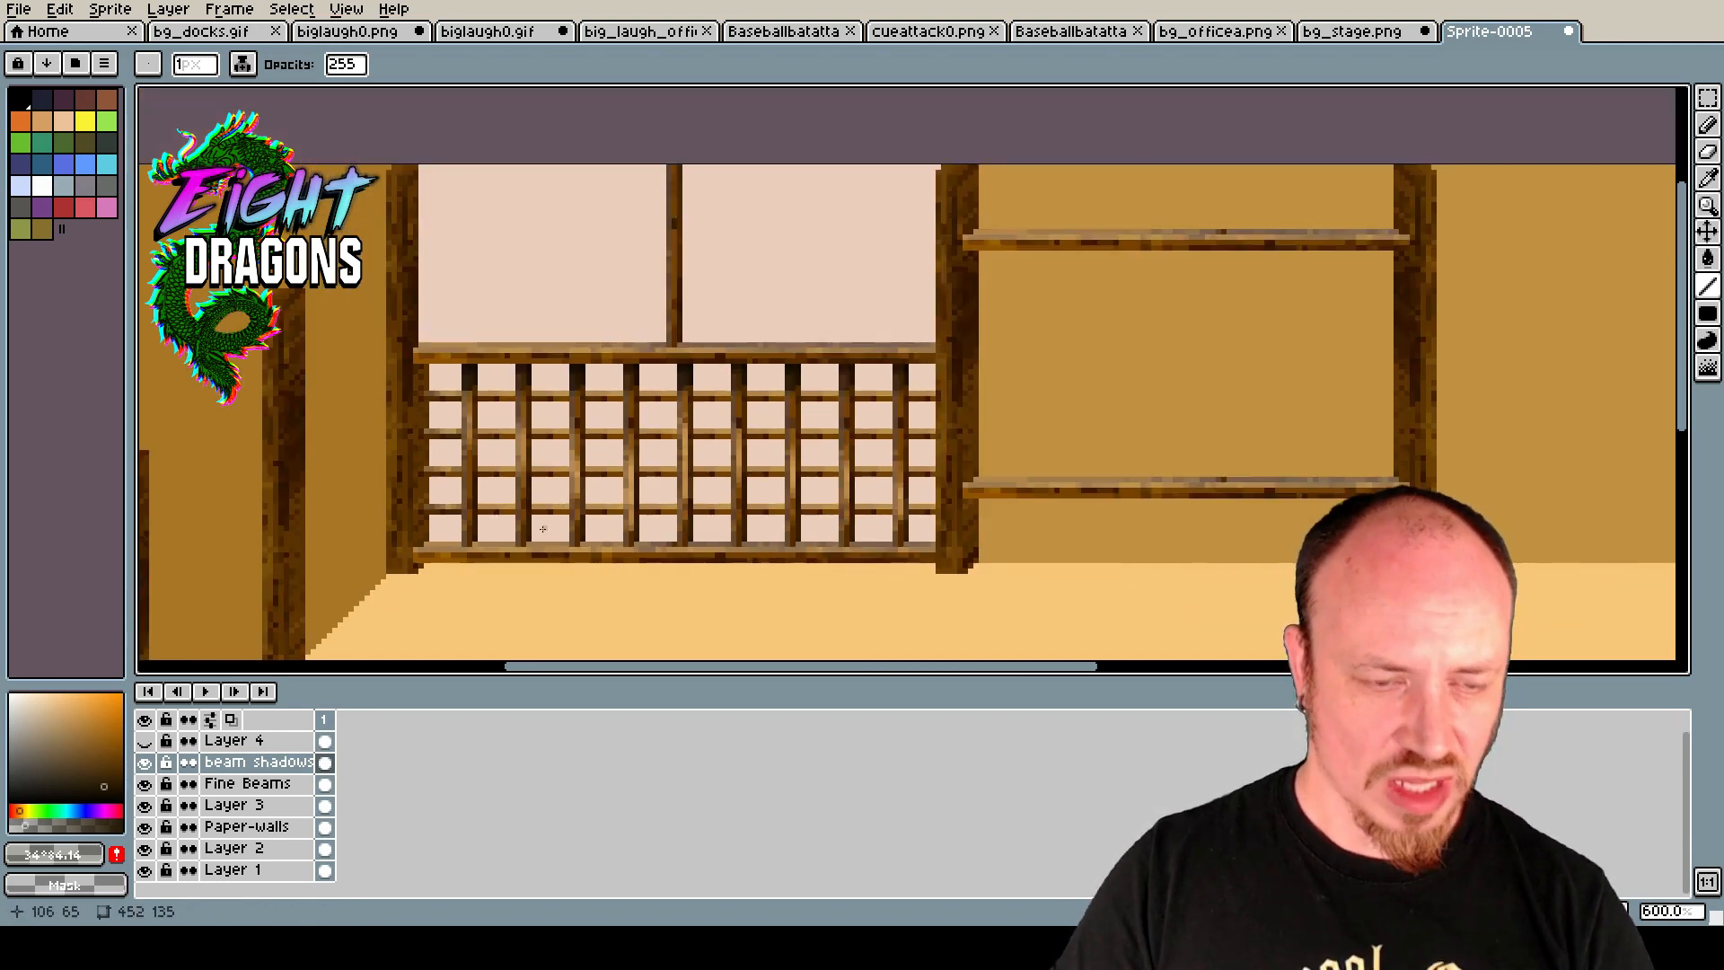
Copy the first column's slat shading as a 9 × 29 px selection and place it over the second, third and fourth columns.
click(1710, 98)
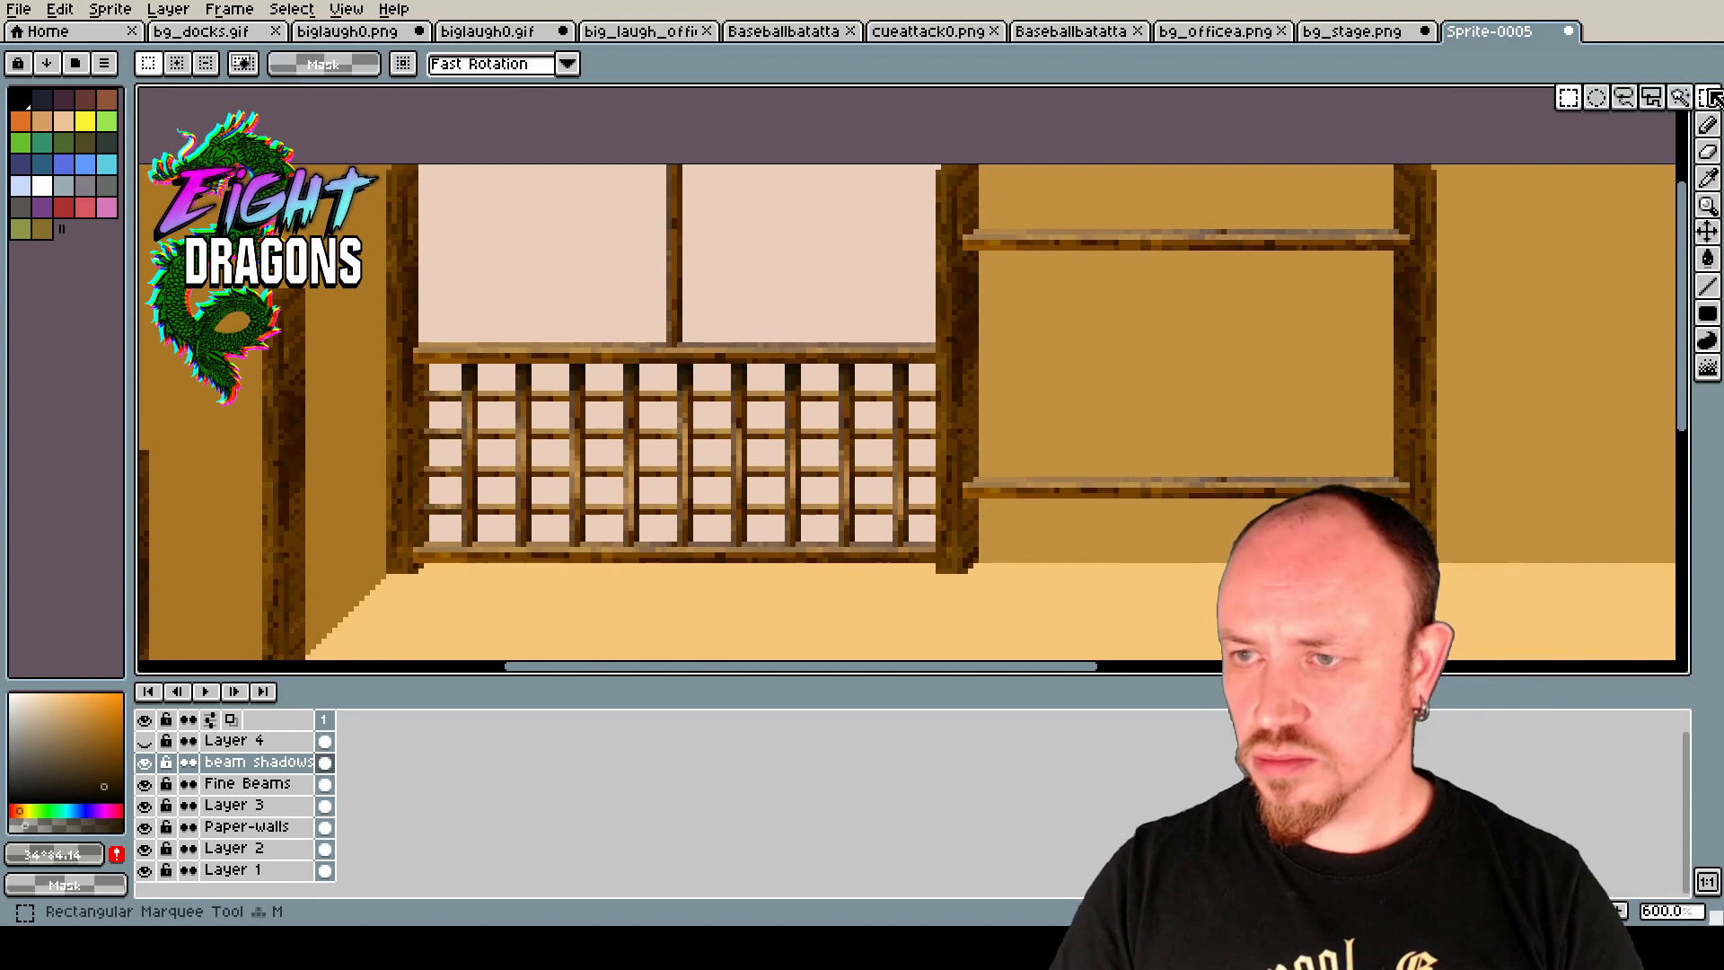
scroll(415, 276, up, 3)
drag(415, 276, 512, 583)
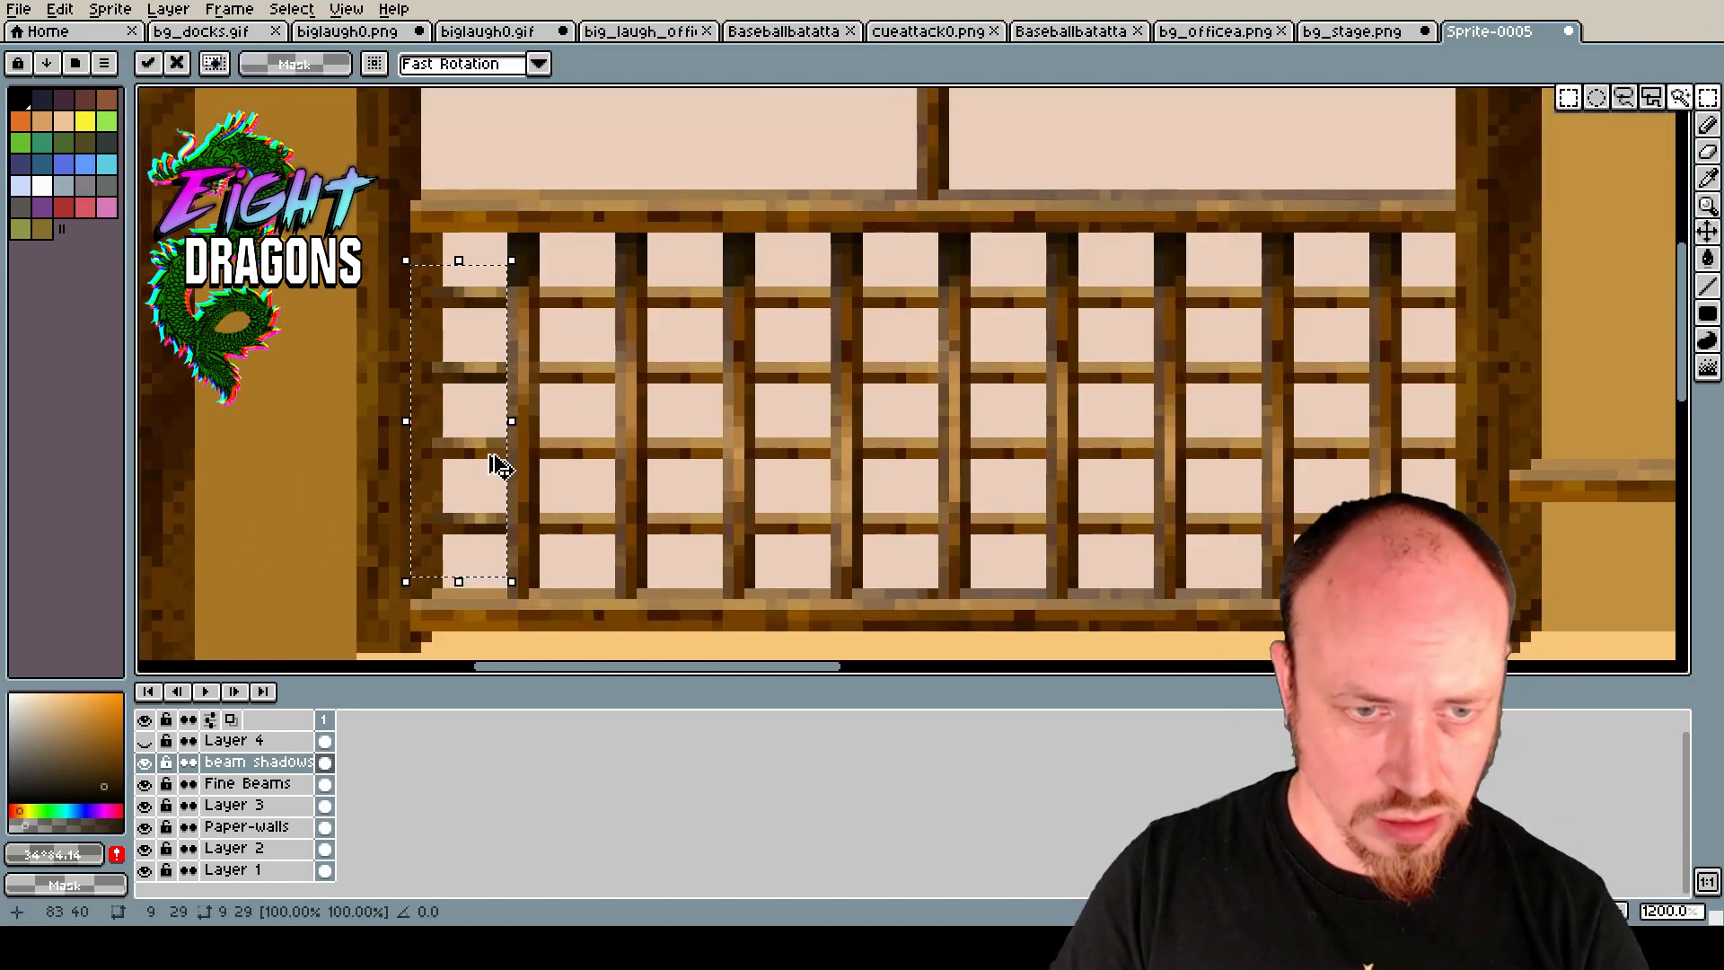
drag(481, 373, 589, 367)
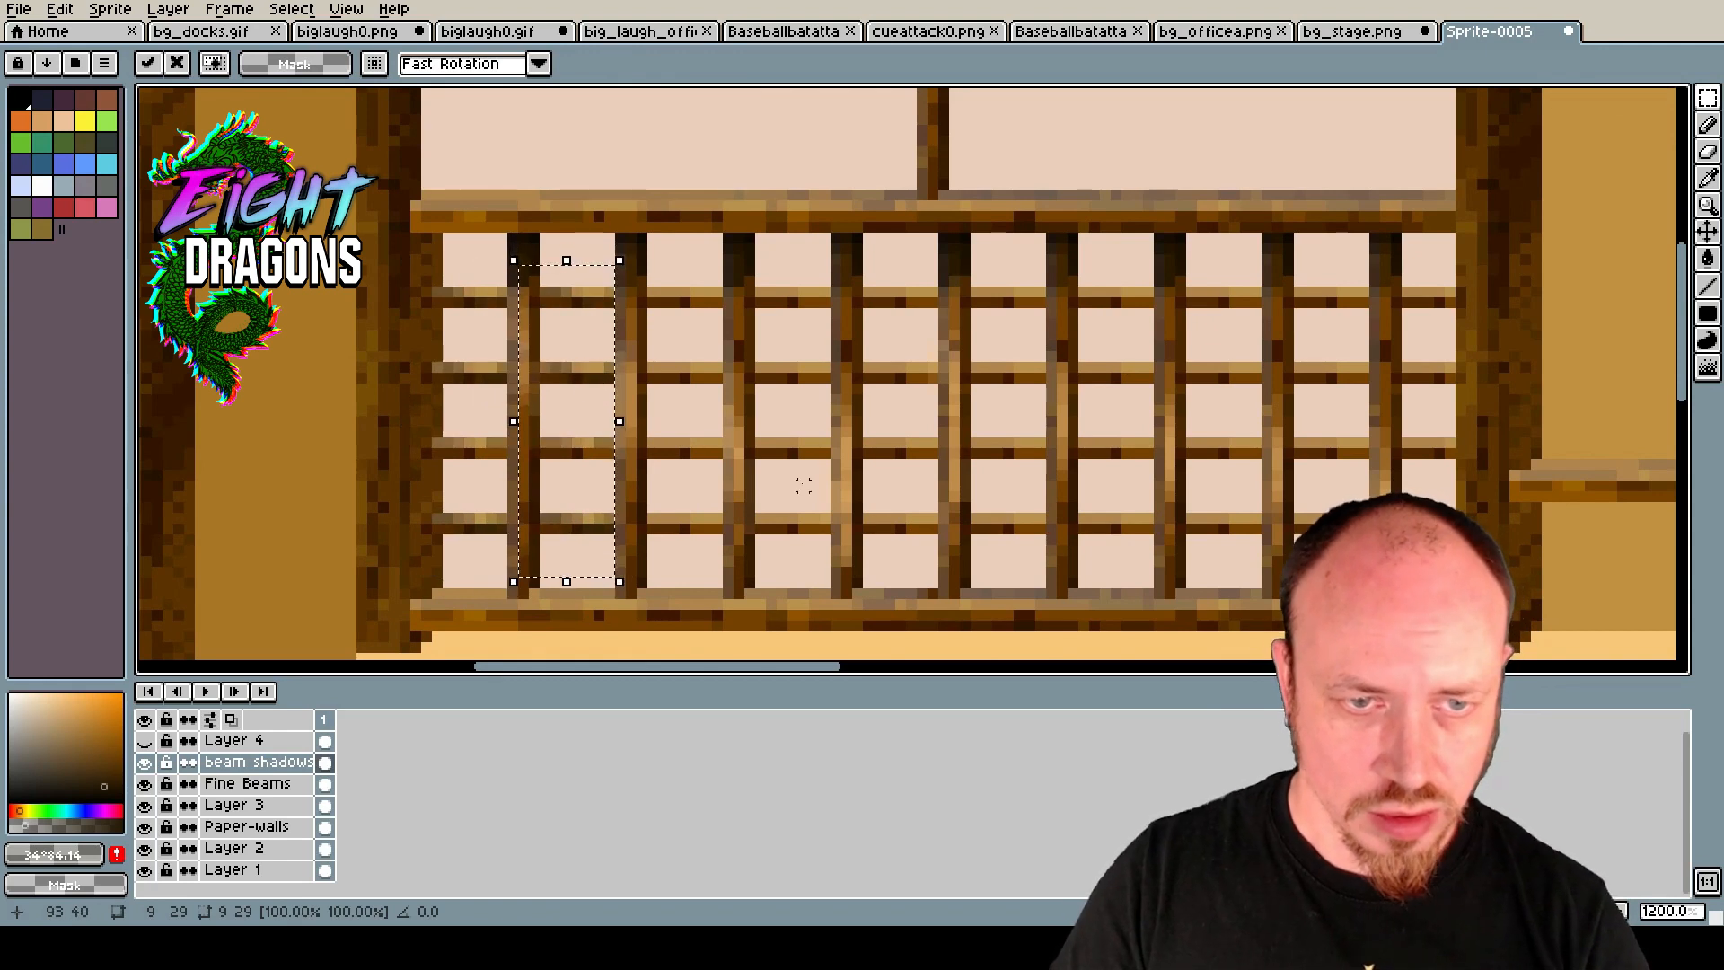
key(ctrl+v)
drag(461, 295, 679, 297)
key(ctrl+v)
drag(459, 305, 779, 303)
Paste the slat shading onto the fifth, sixth, seventh and eighth lattice columns, aligned with the slats.
key(ctrl+v)
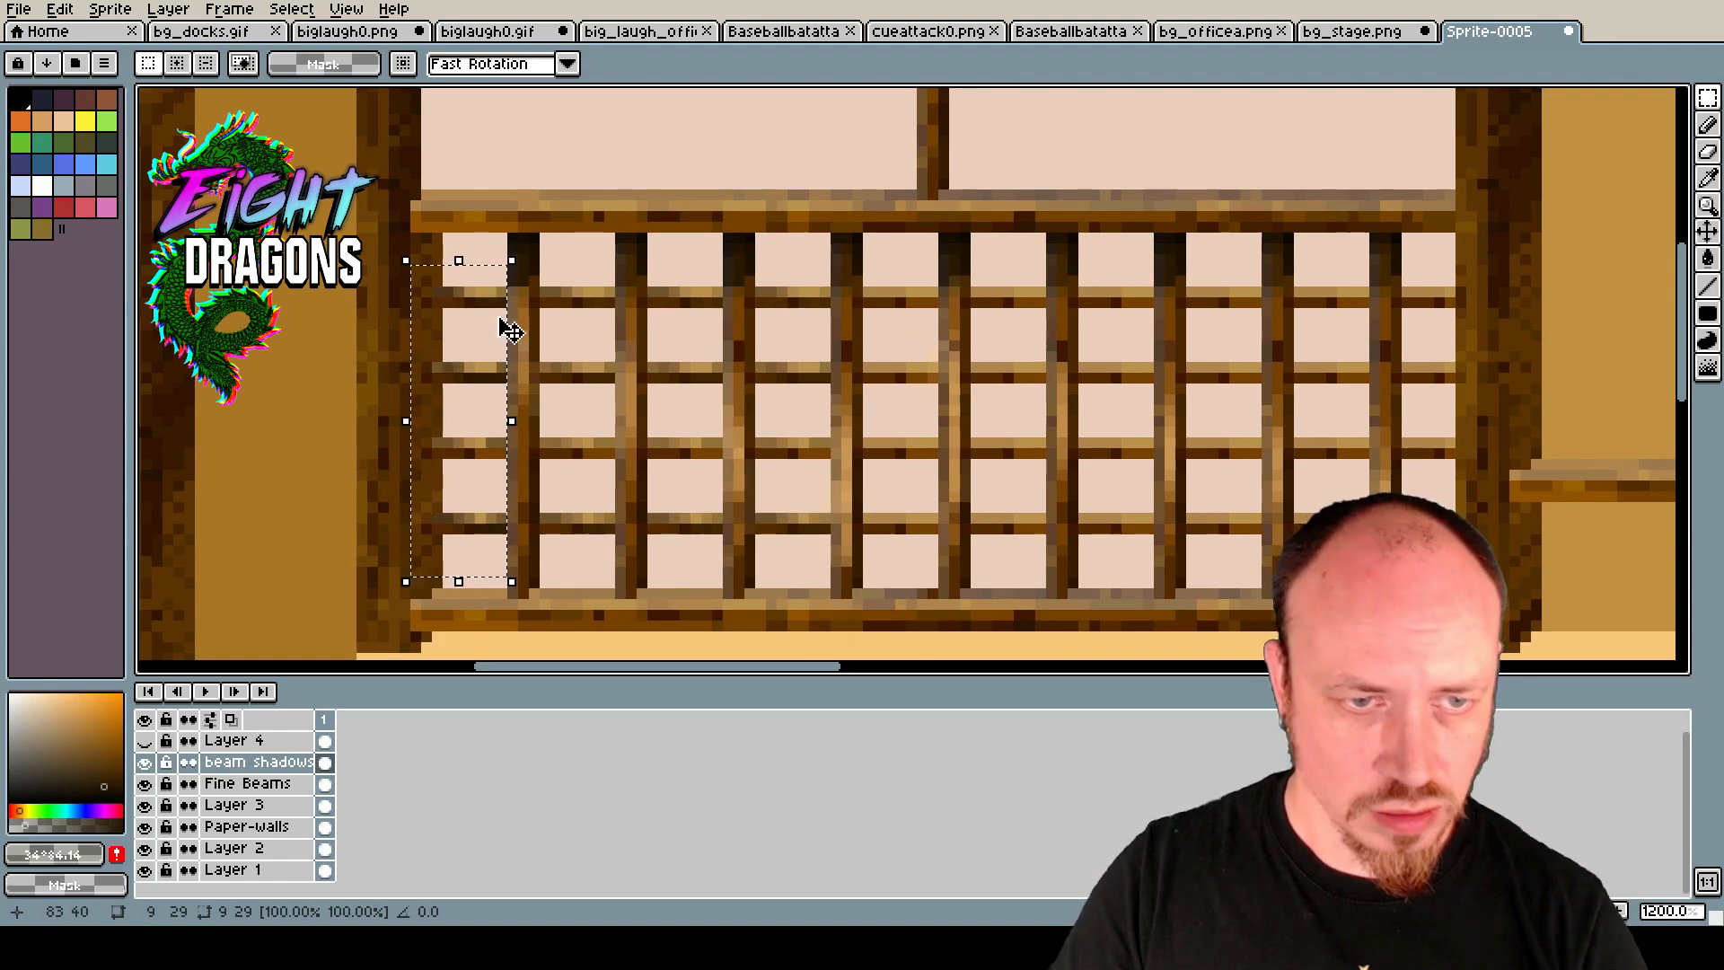
drag(482, 296, 904, 308)
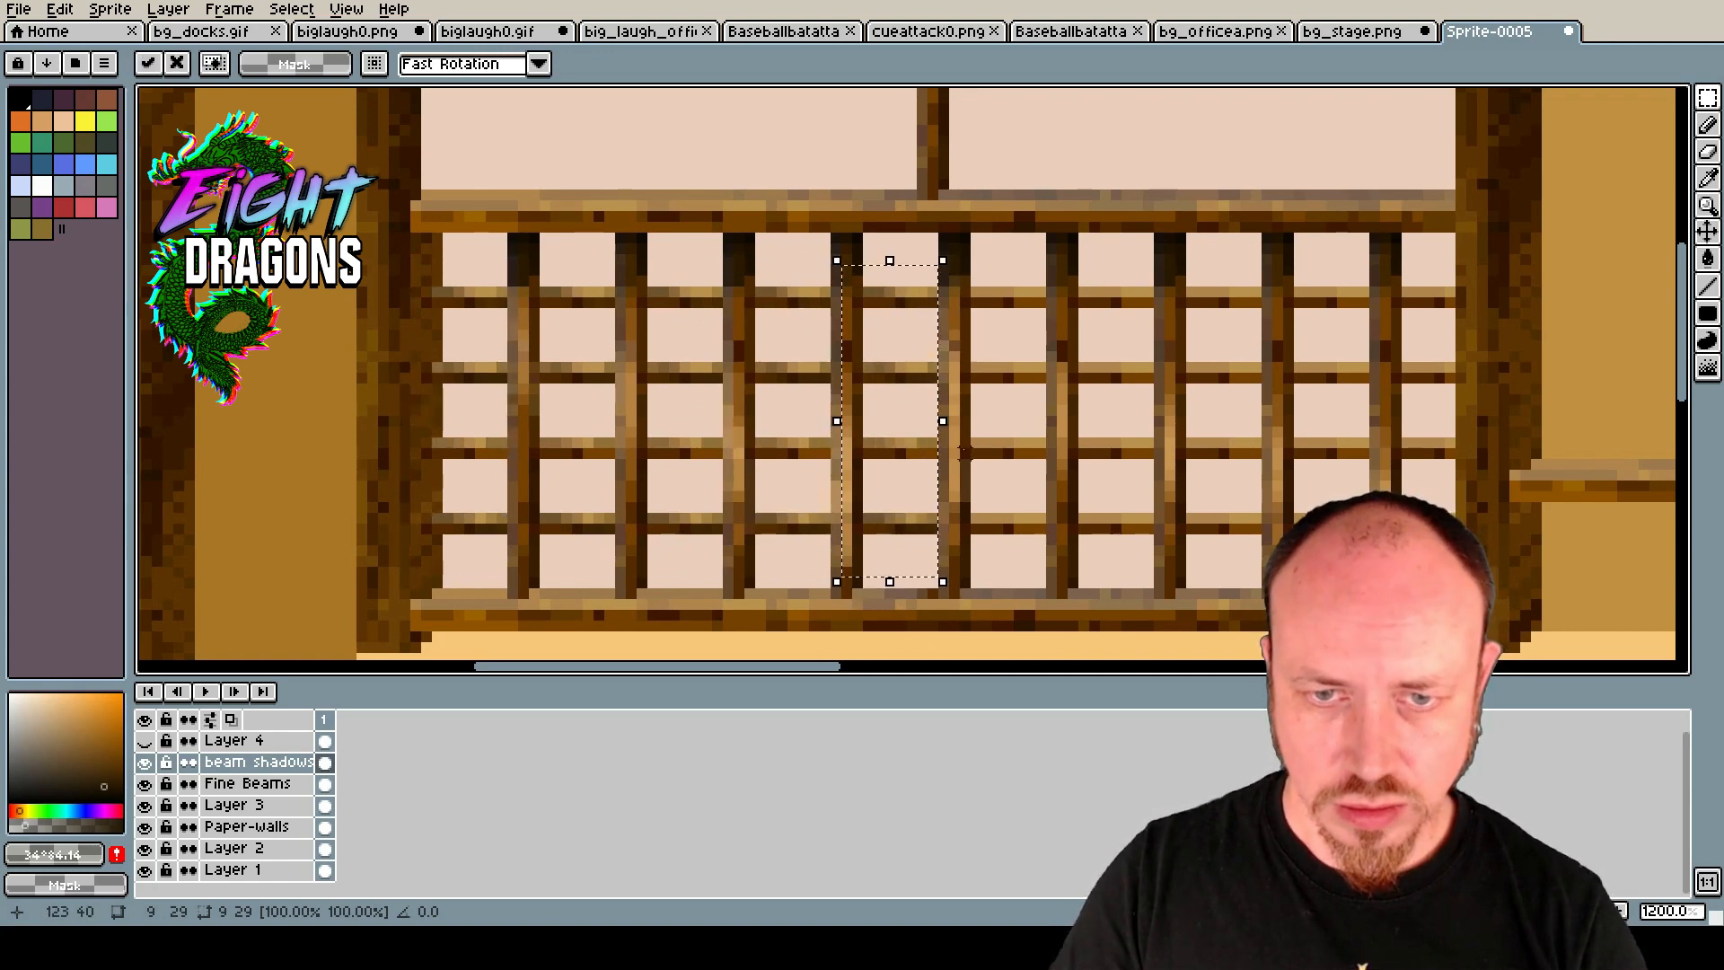
key(ctrl+v)
drag(473, 305, 996, 298)
key(ctrl+v)
drag(510, 290, 1119, 304)
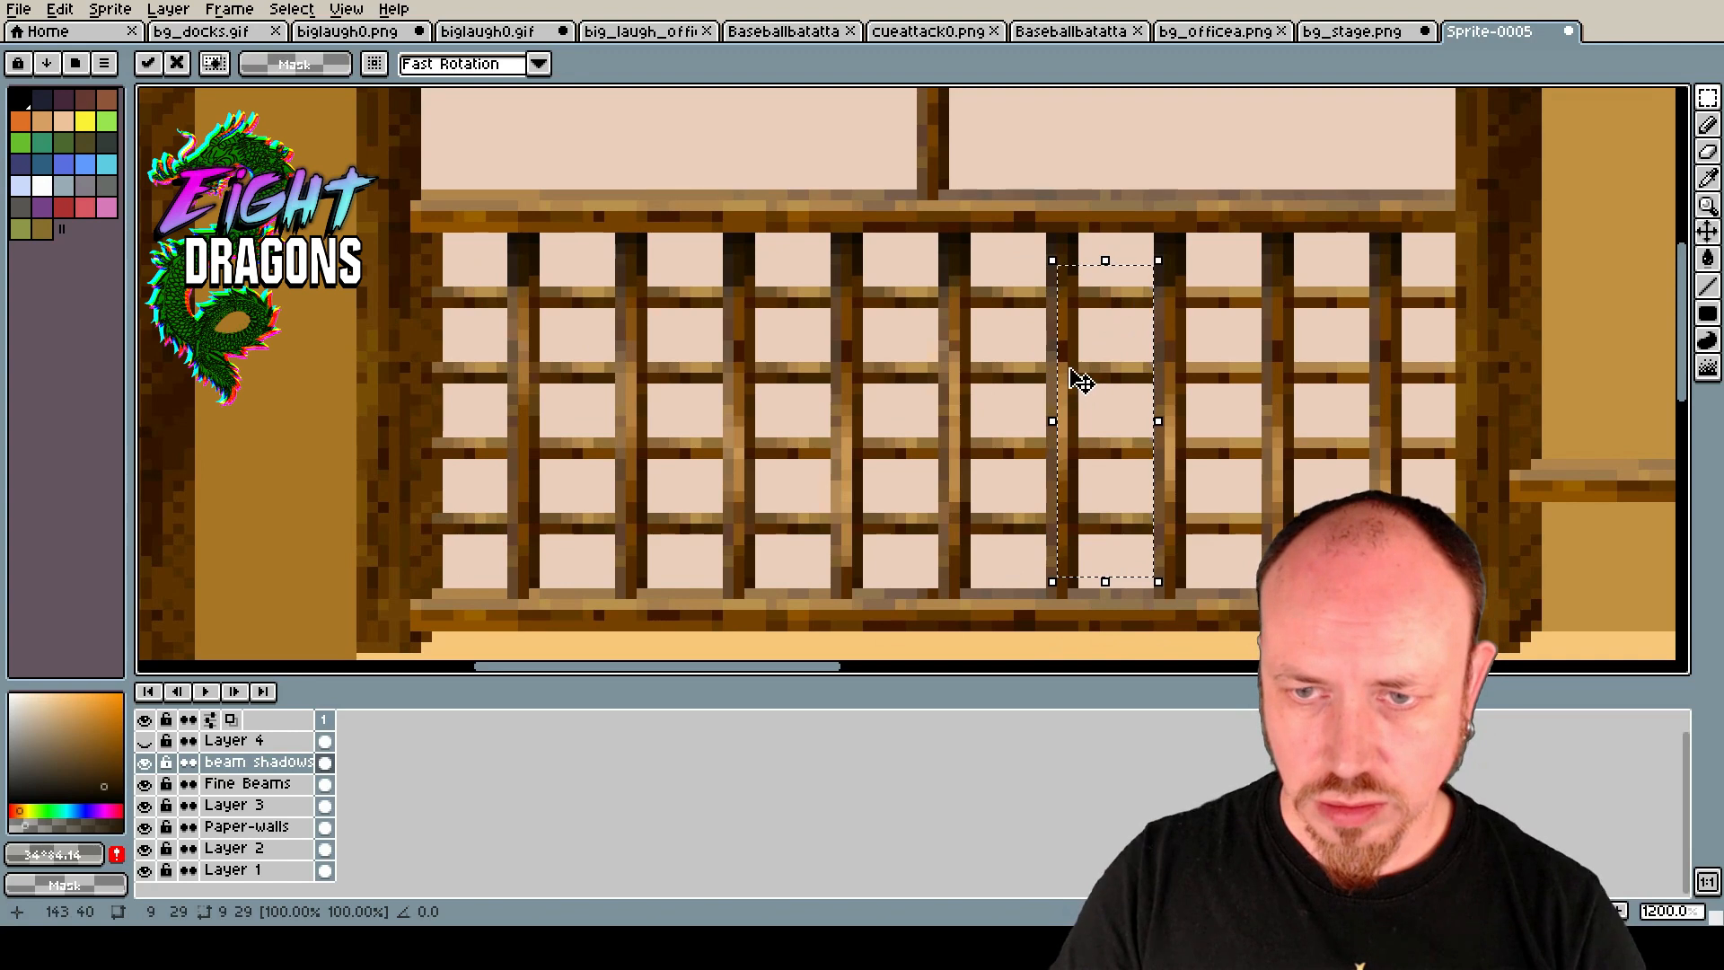
key(ctrl+v)
drag(453, 294, 1228, 305)
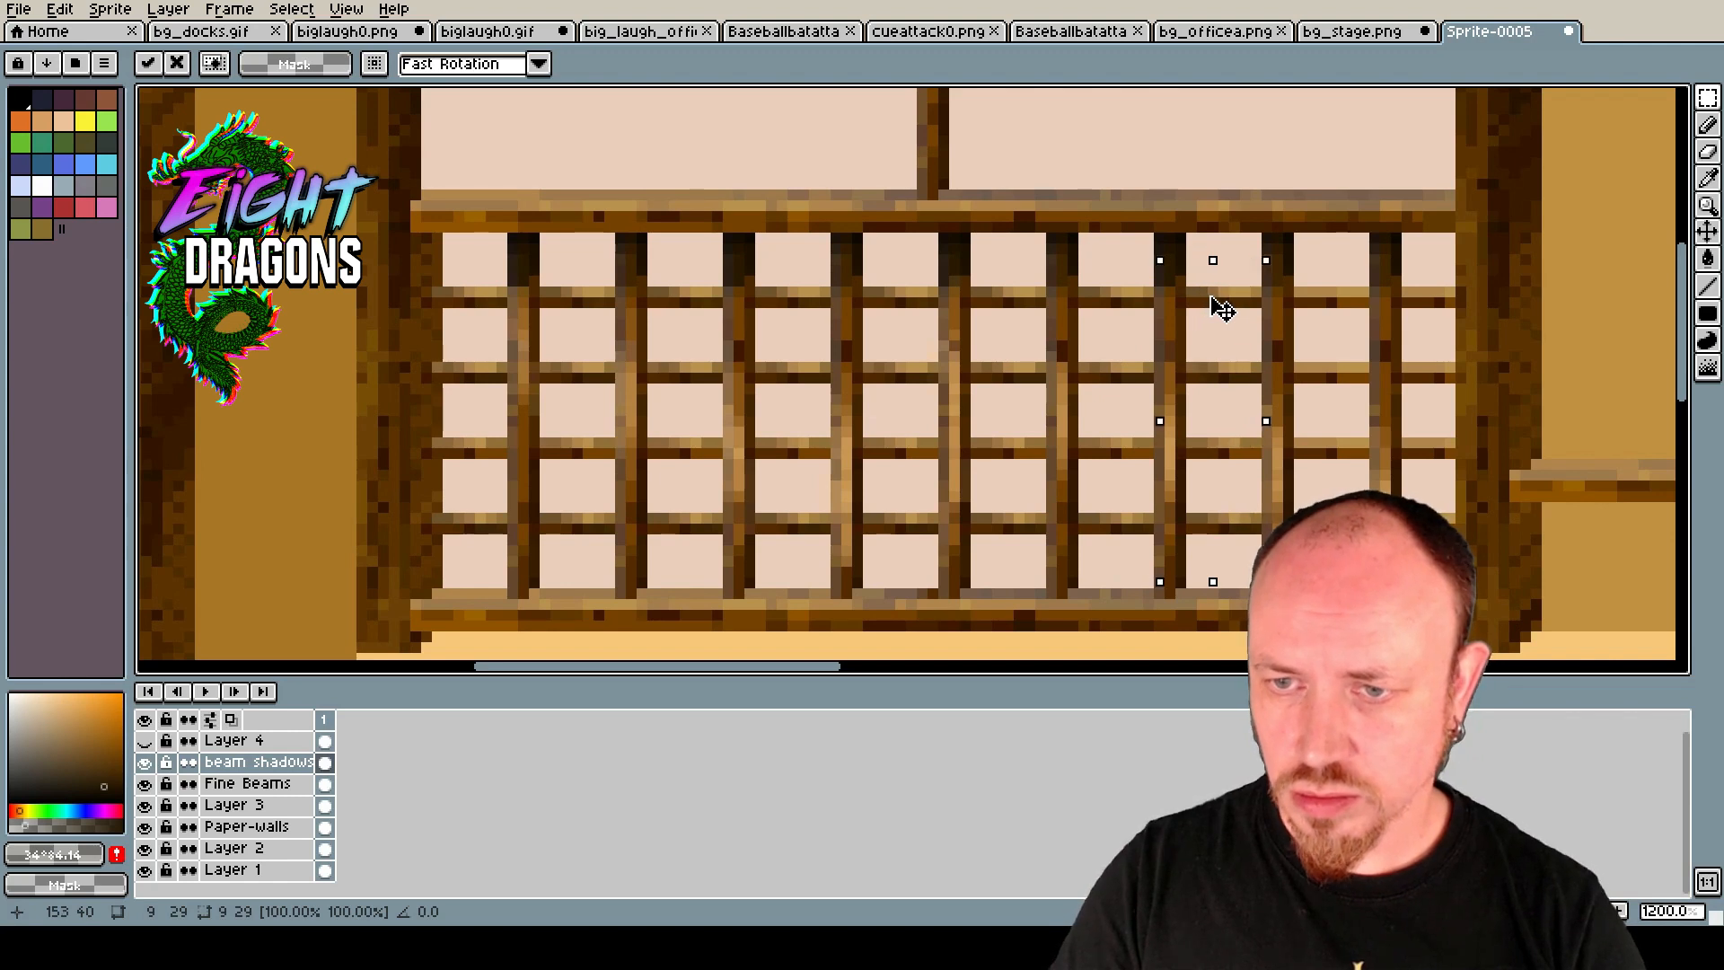
key(Escape)
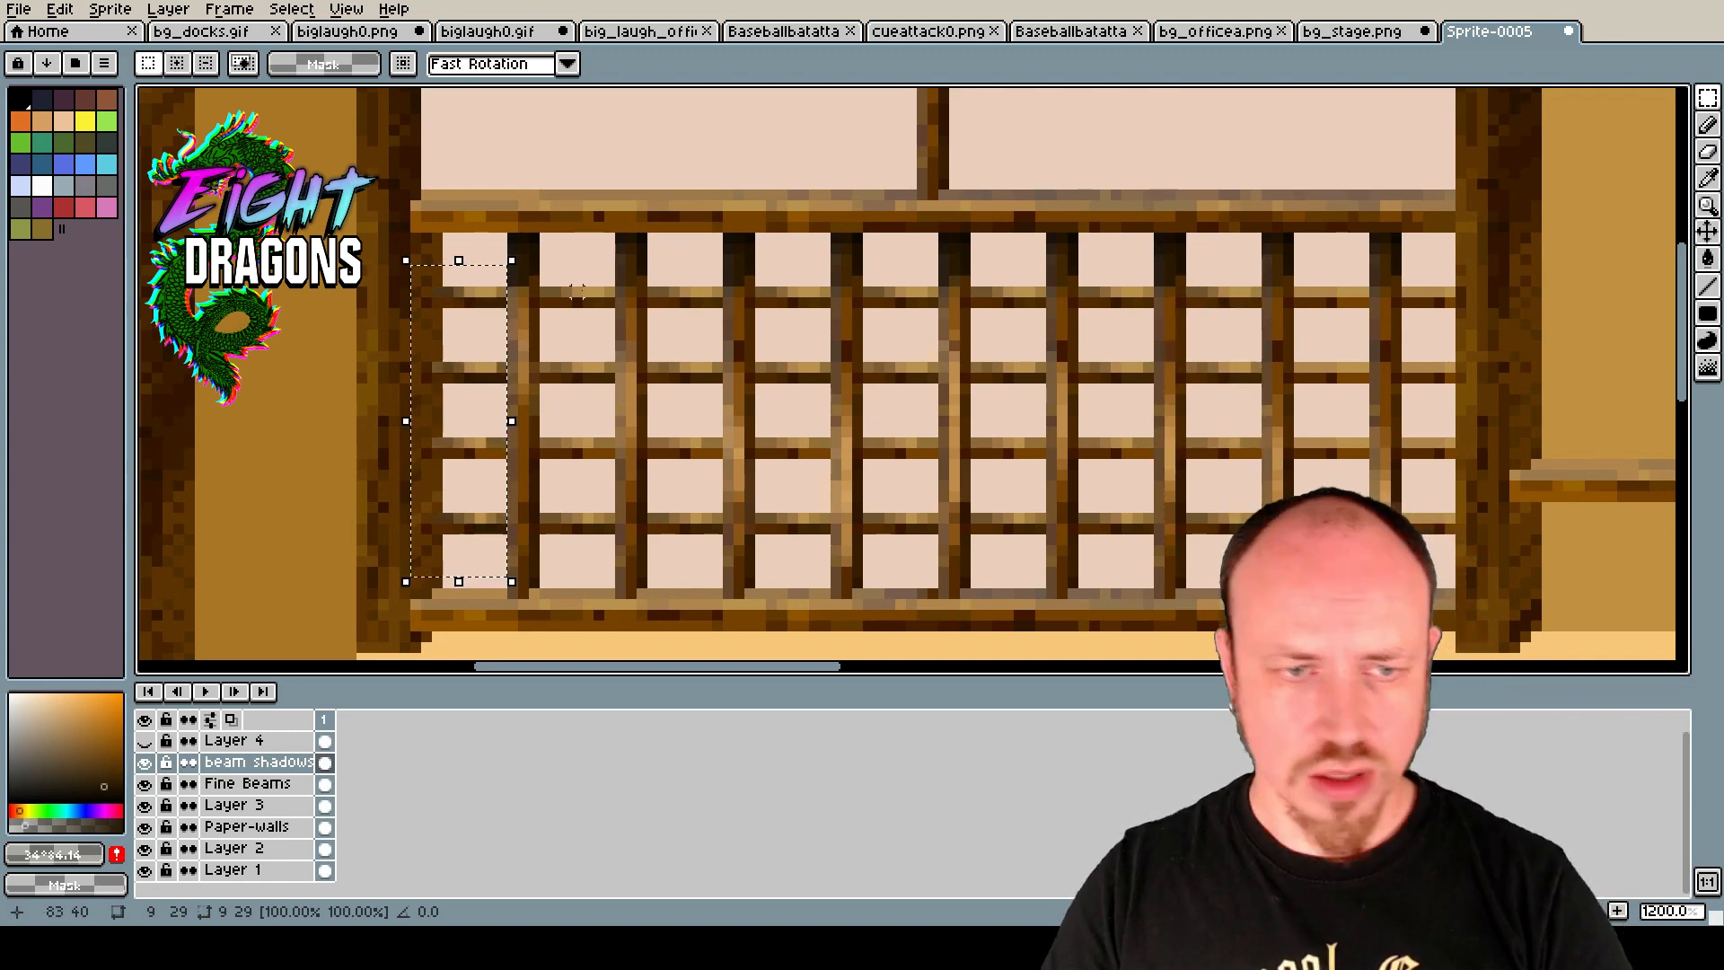
Place the slat shading on the ninth and tenth columns and clear the part spilling onto the post beside the lattice.
drag(493, 315, 1386, 326)
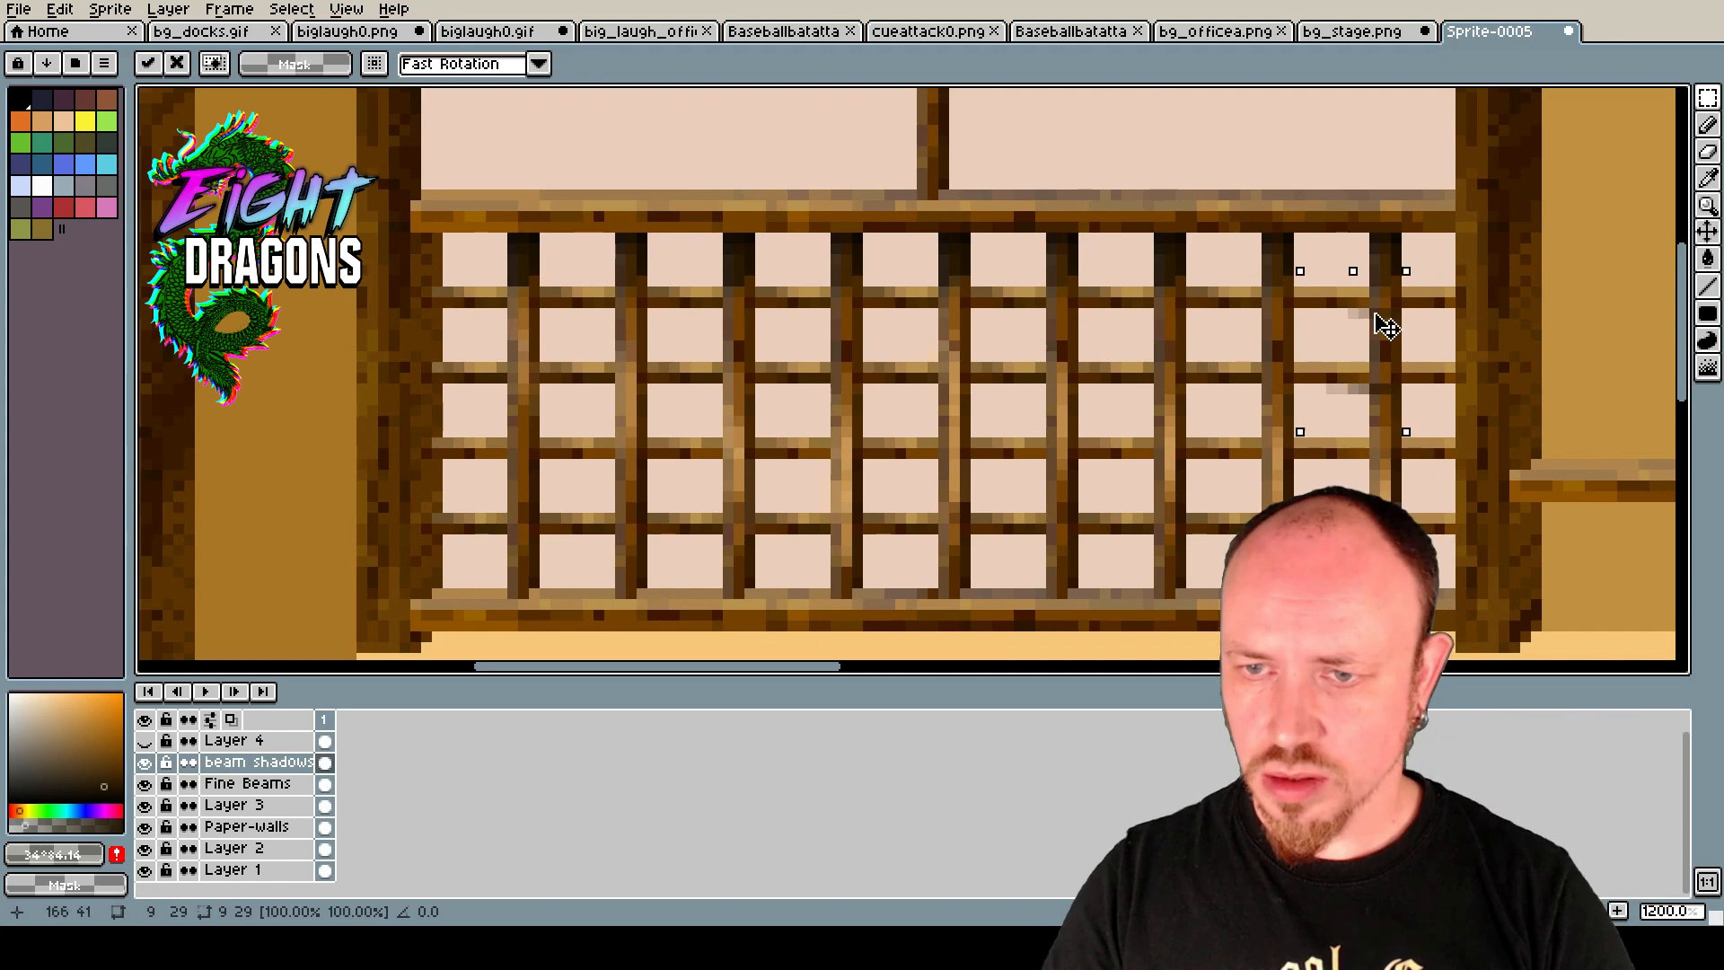
key(Escape)
drag(465, 310, 1437, 310)
click(1589, 356)
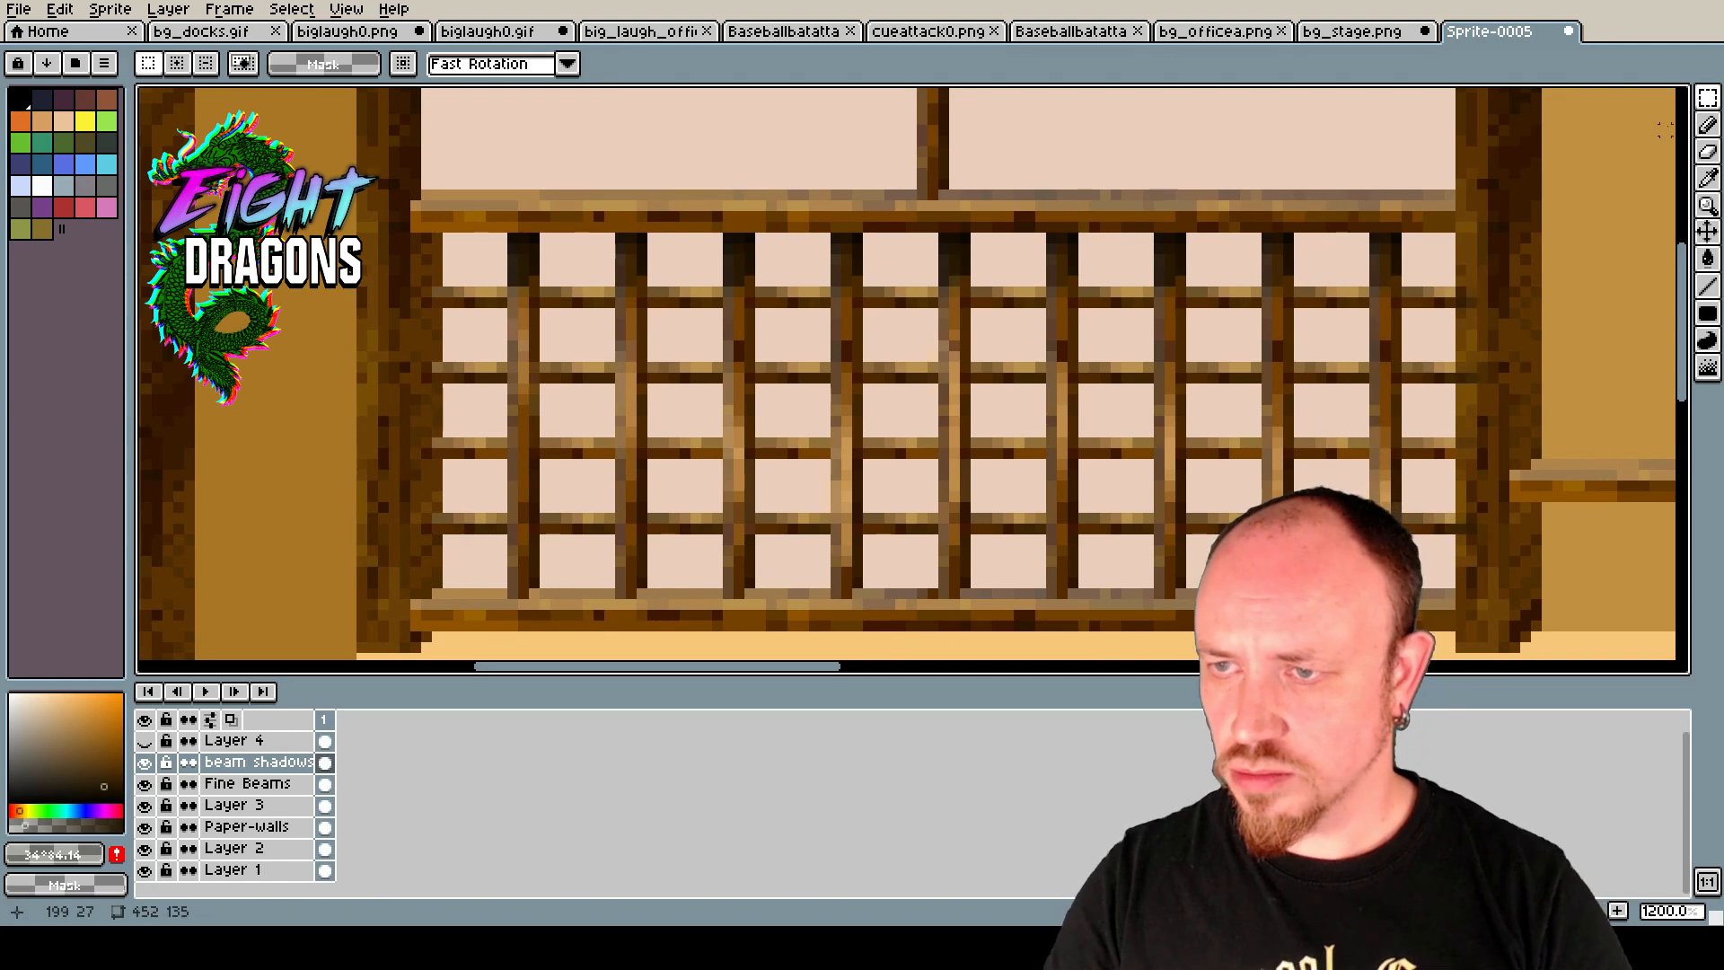
drag(1447, 269, 1493, 616)
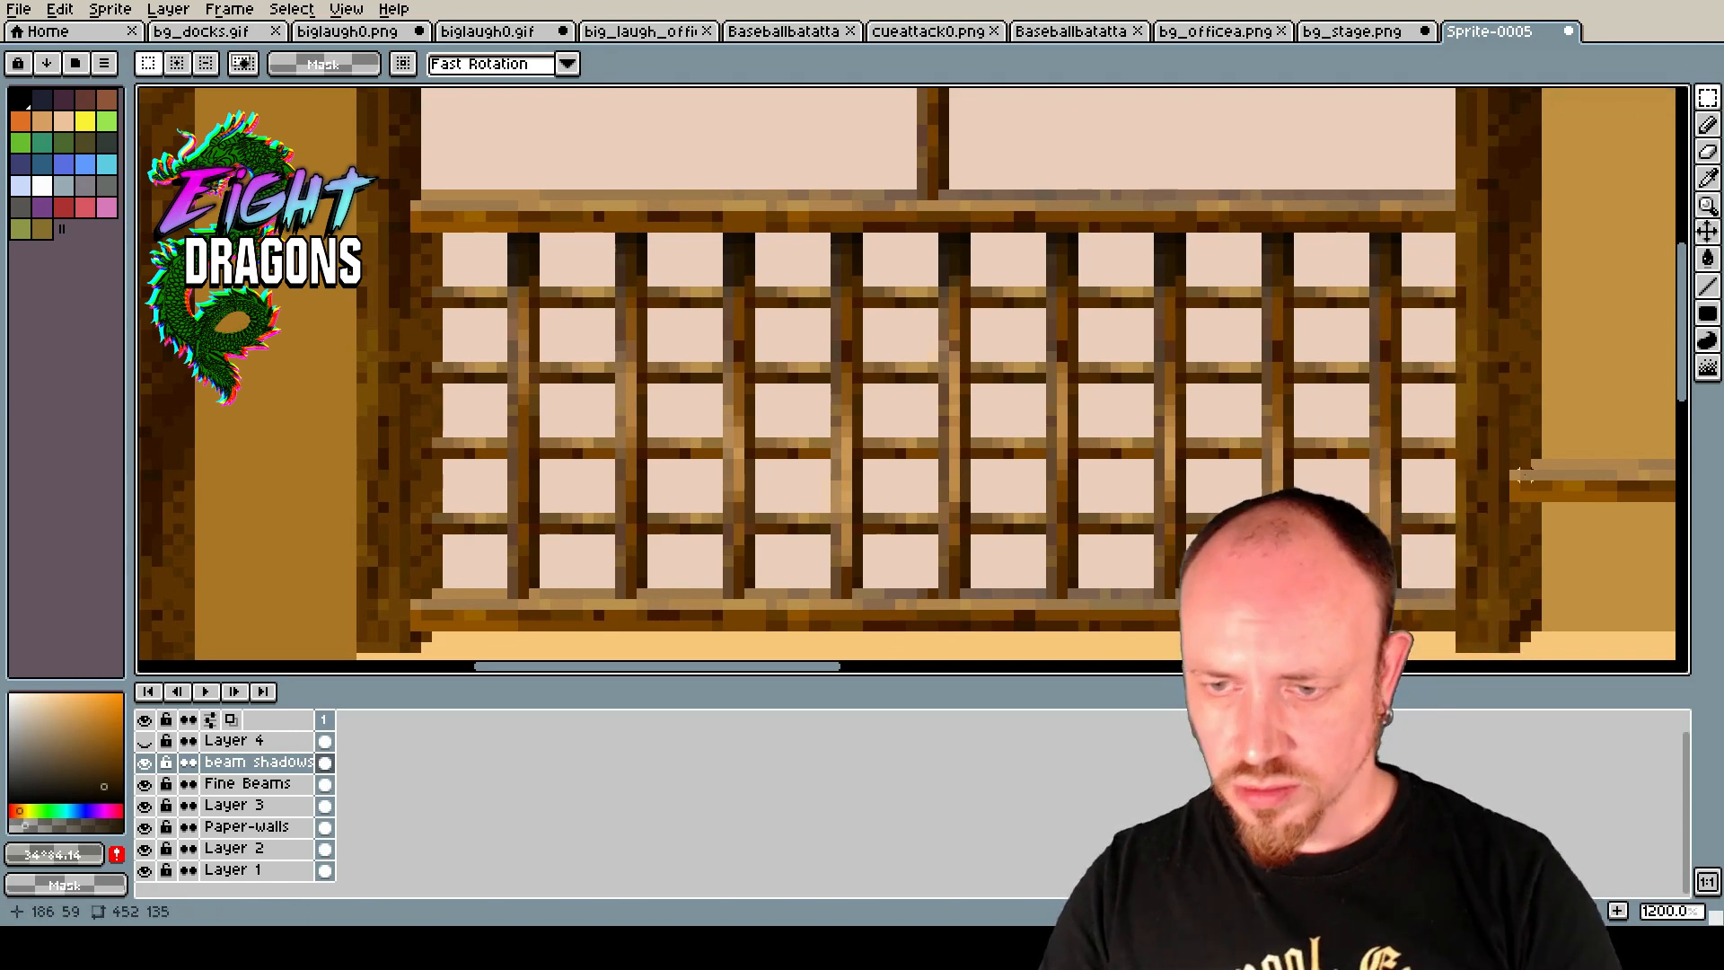
Try retouching lattice slat pixels on the Fine Beams layer with the Pencil in sampled browns #572b00 and #70532c, undoing the stroke.
click(1708, 125)
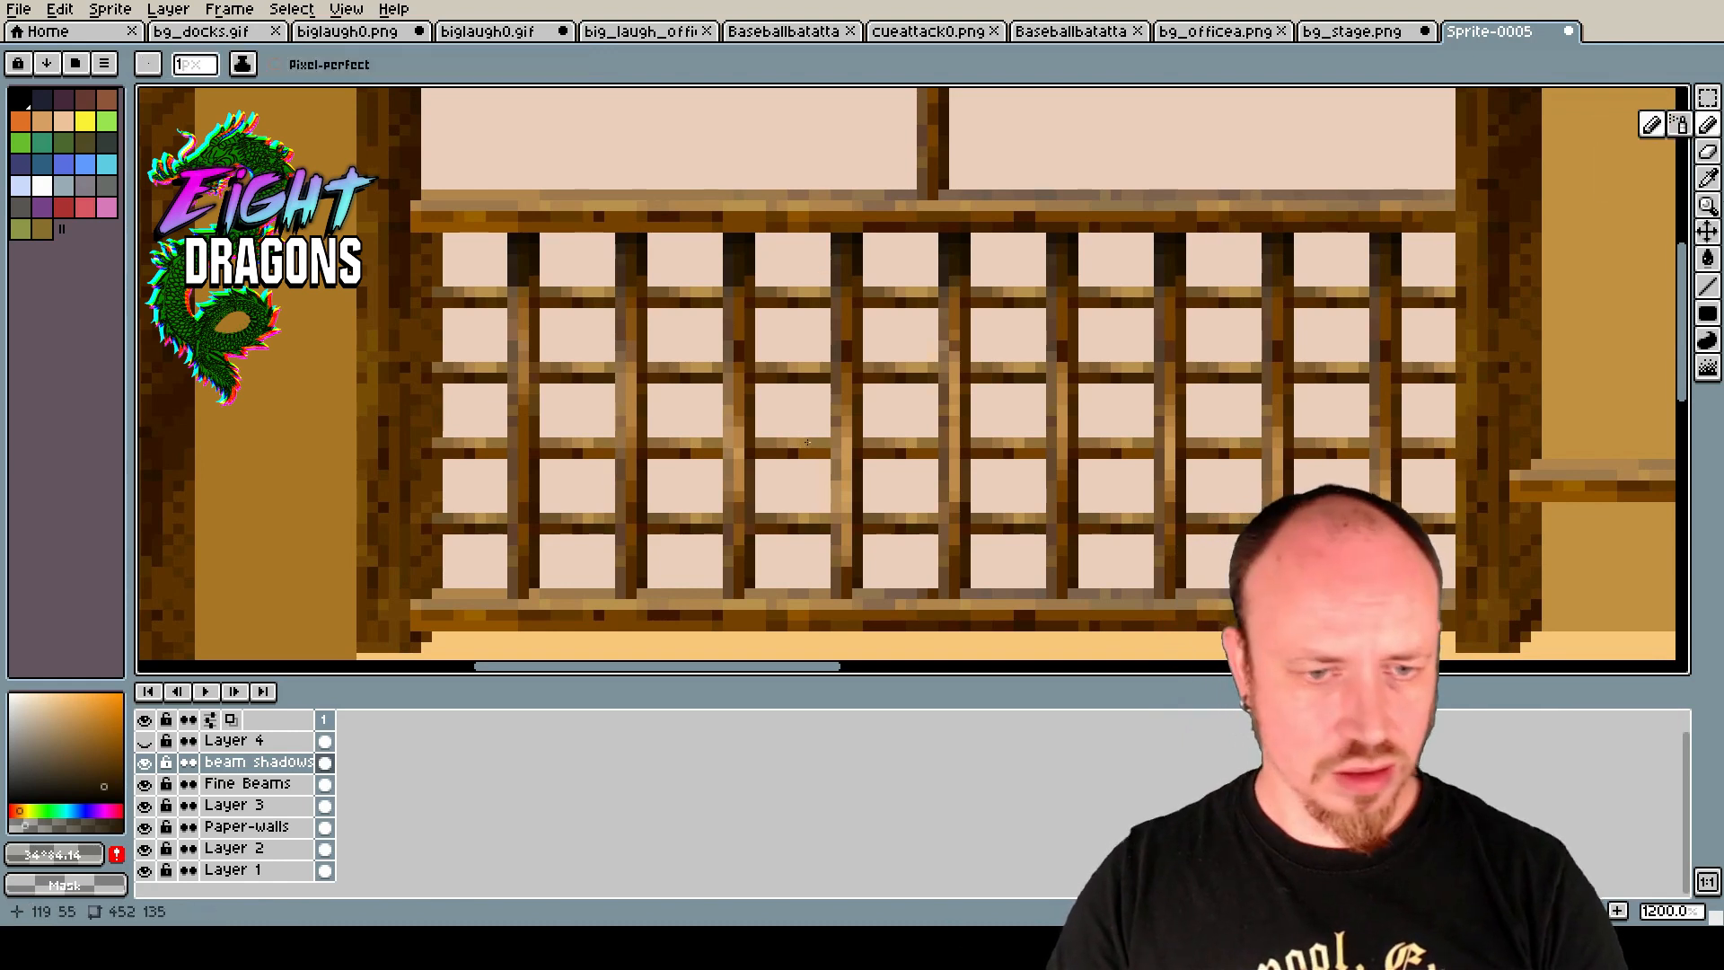
click(247, 783)
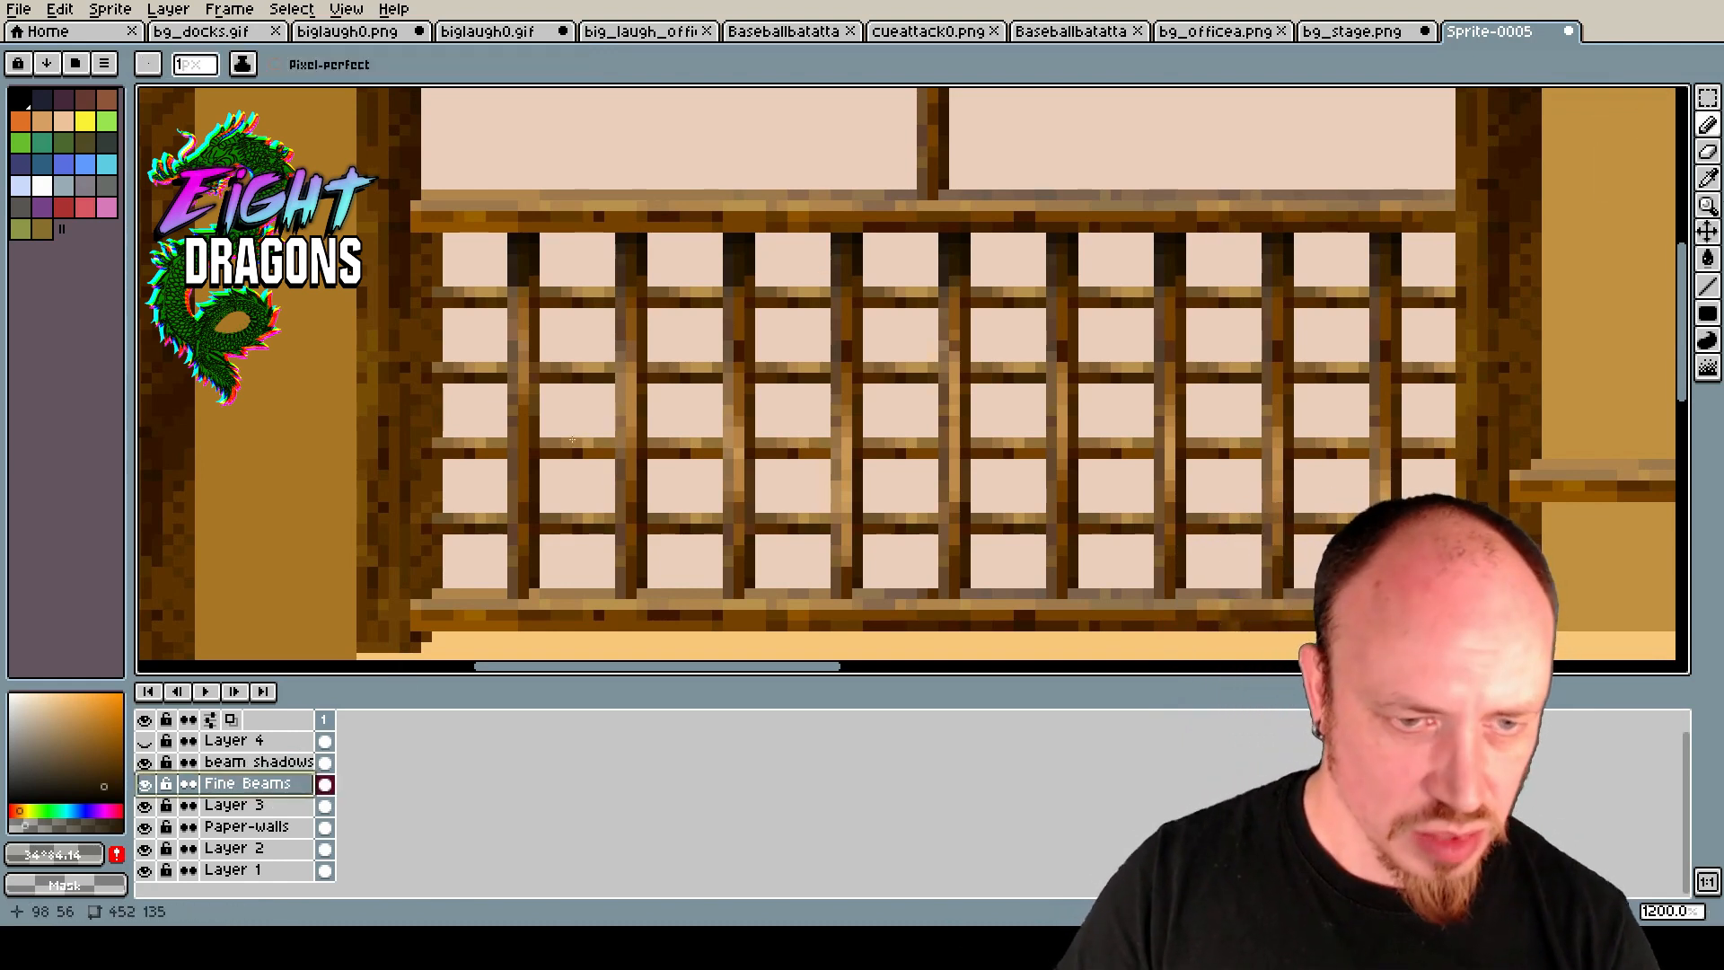
scroll(572, 439, up, 3)
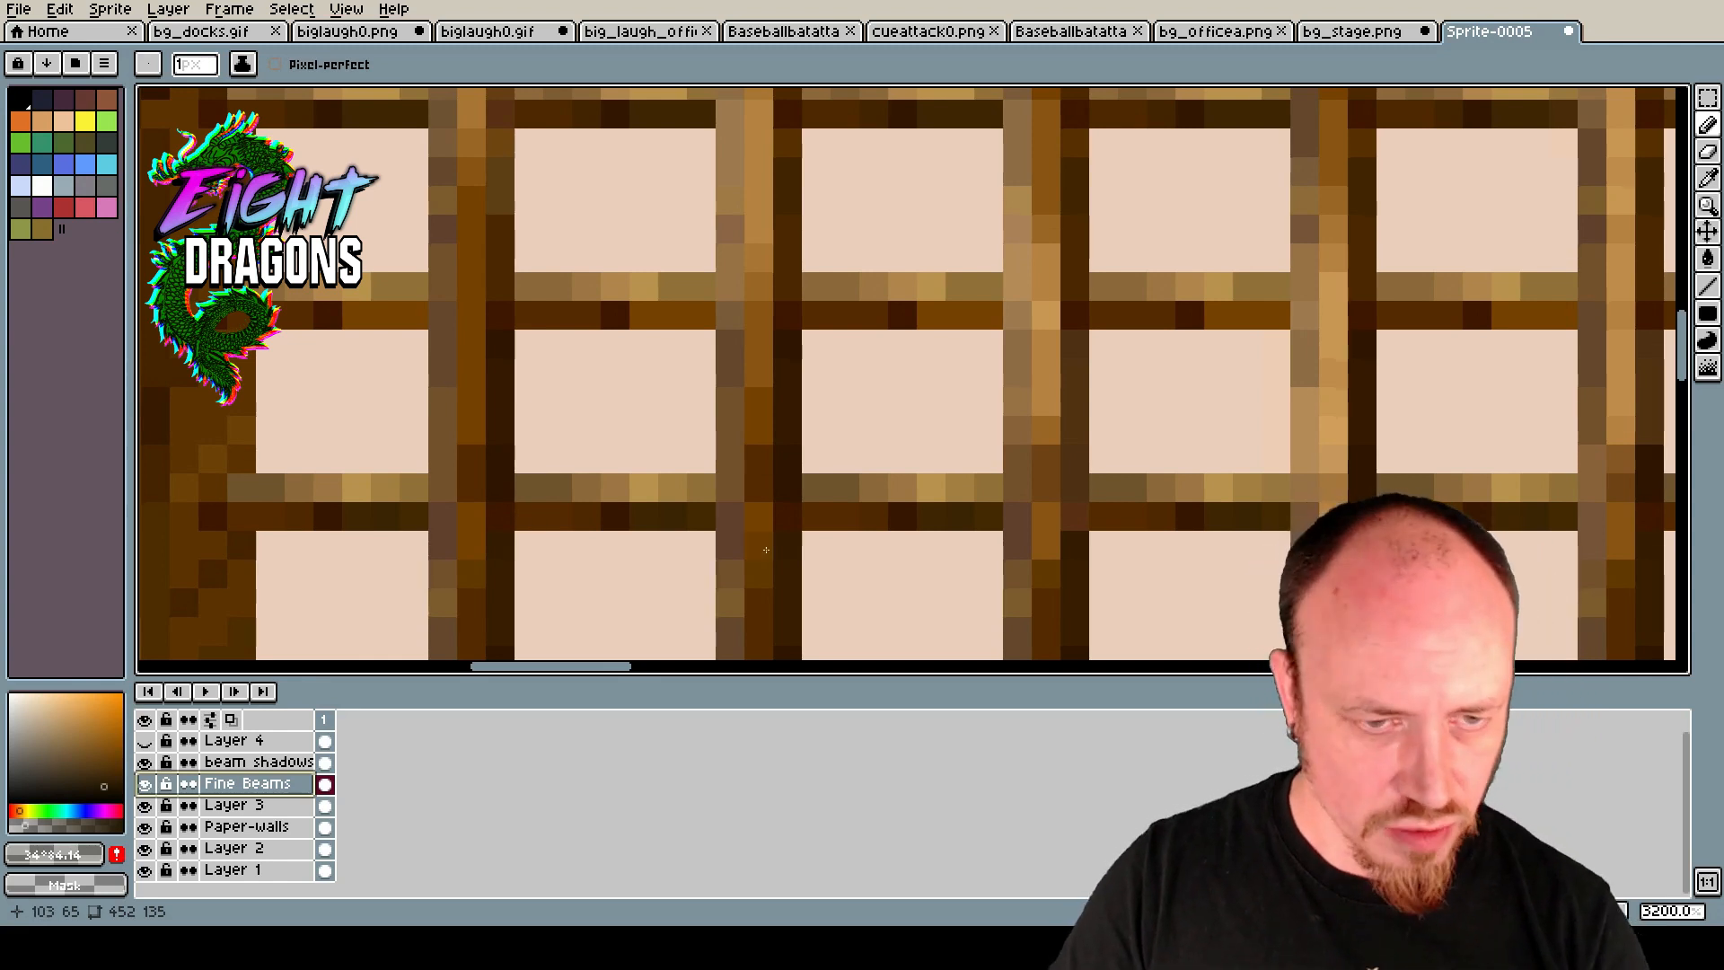
alt+click(523, 512)
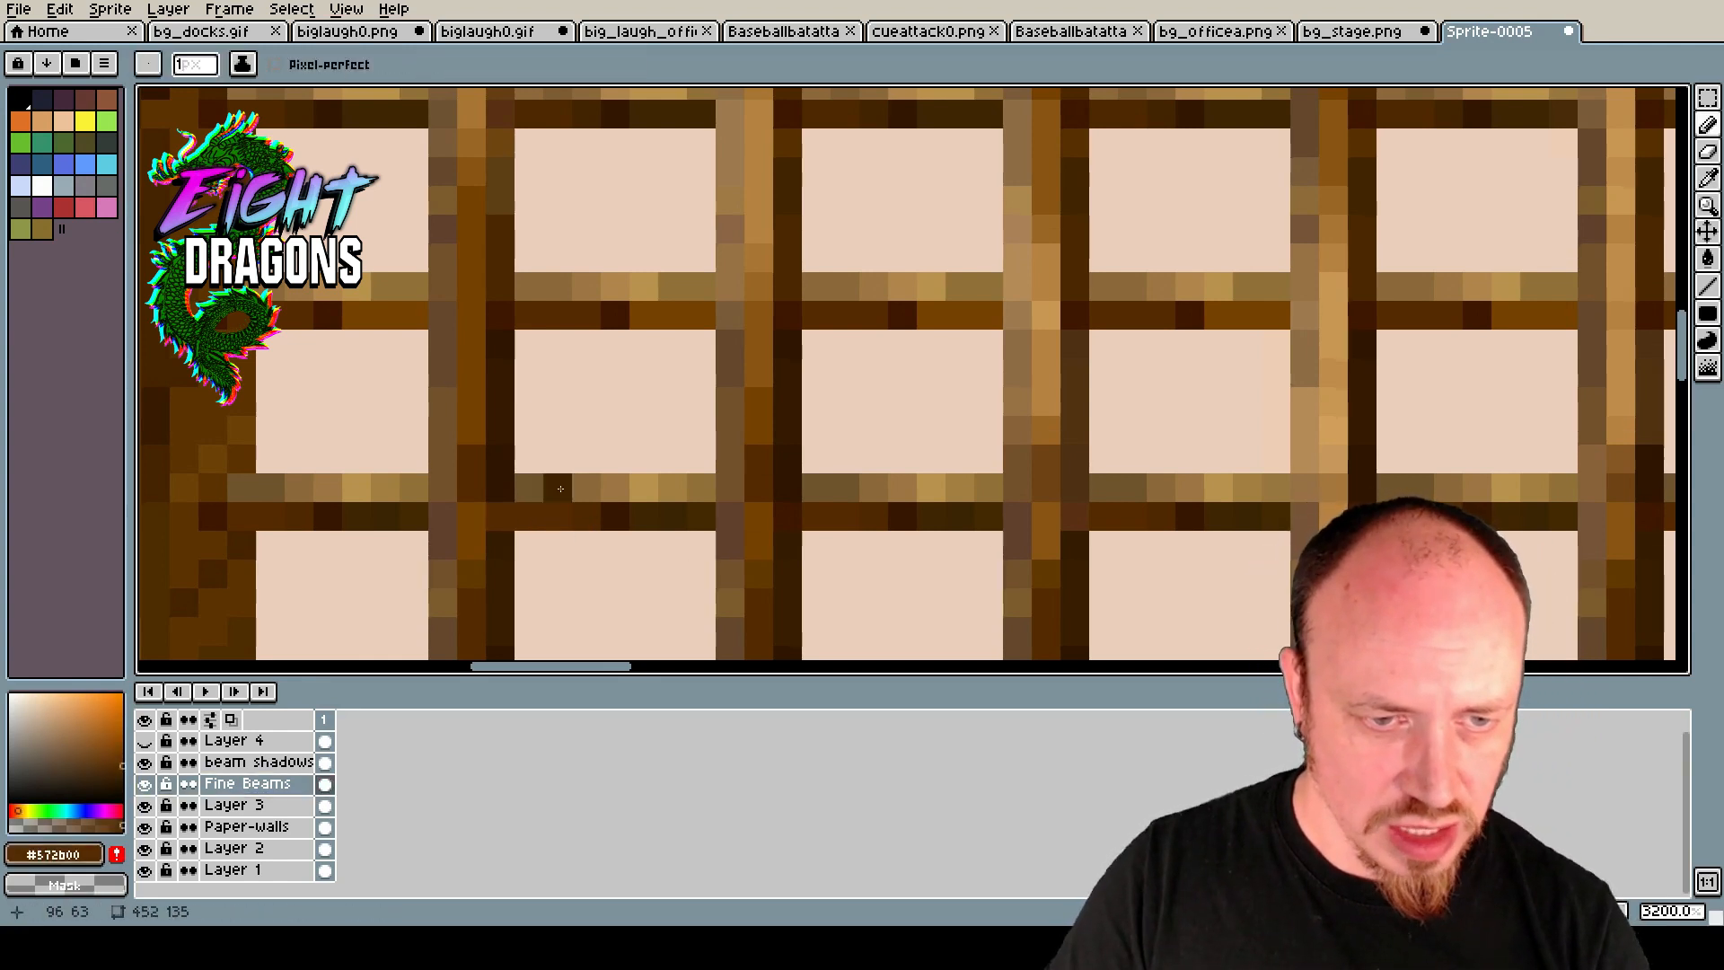
scroll(560, 488, down, 3)
scroll(548, 504, up, 3)
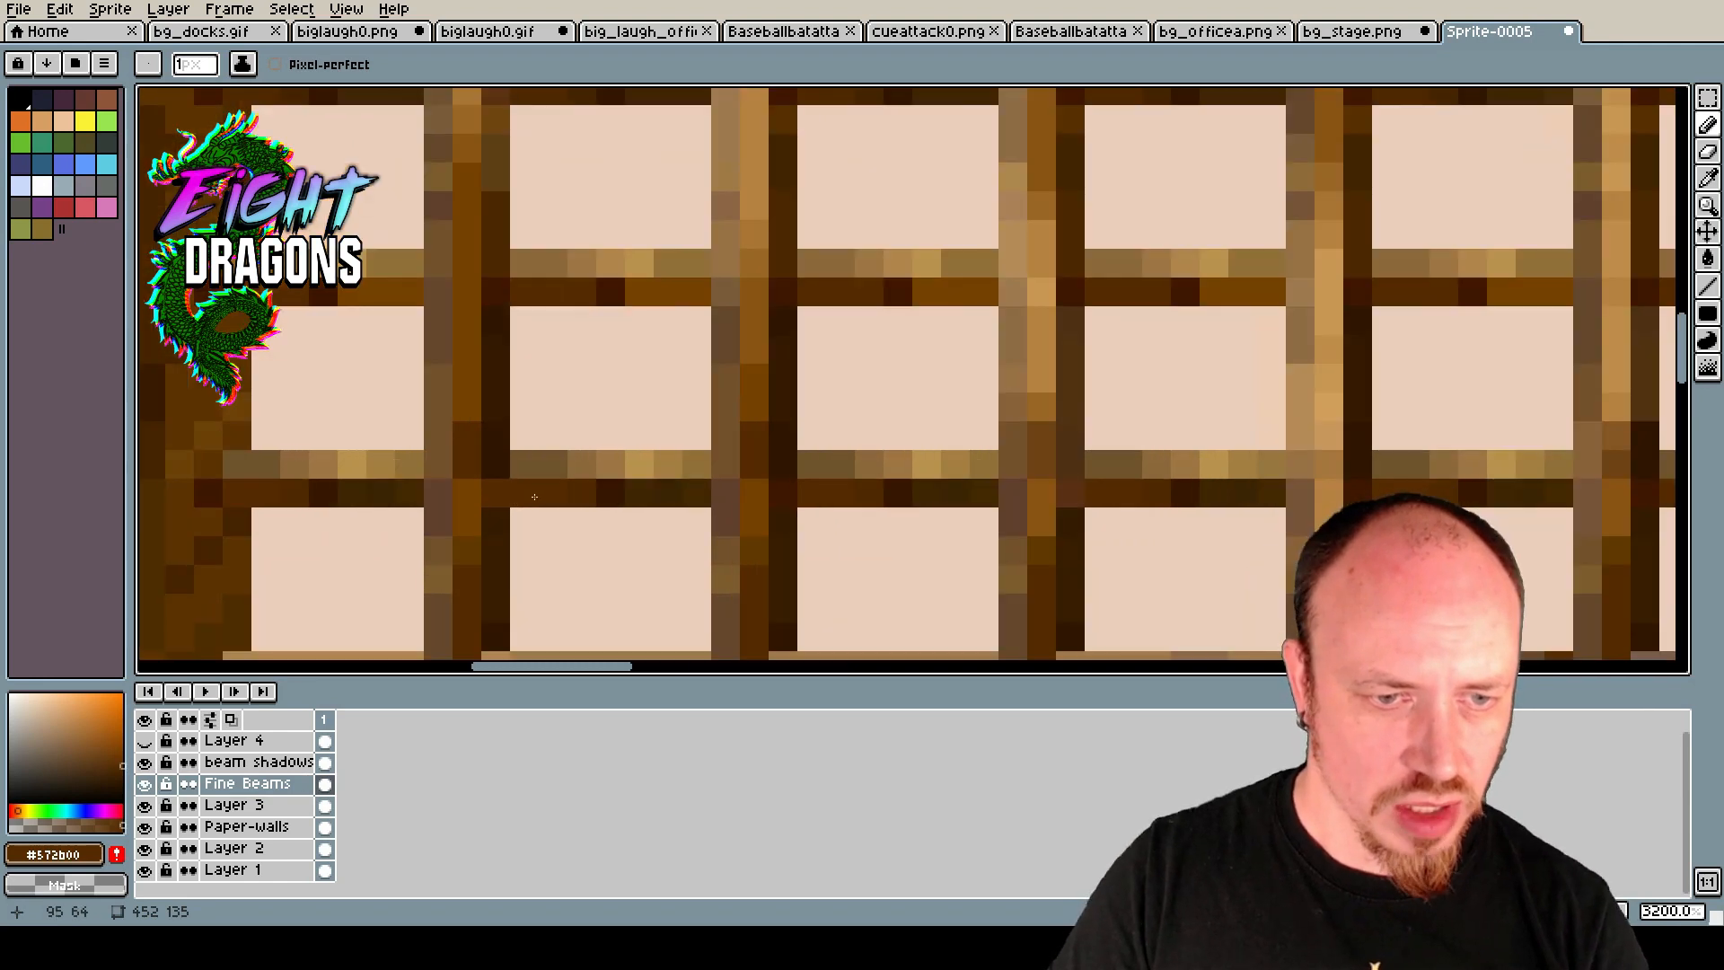
alt+click(530, 454)
scroll(539, 530, down, 3)
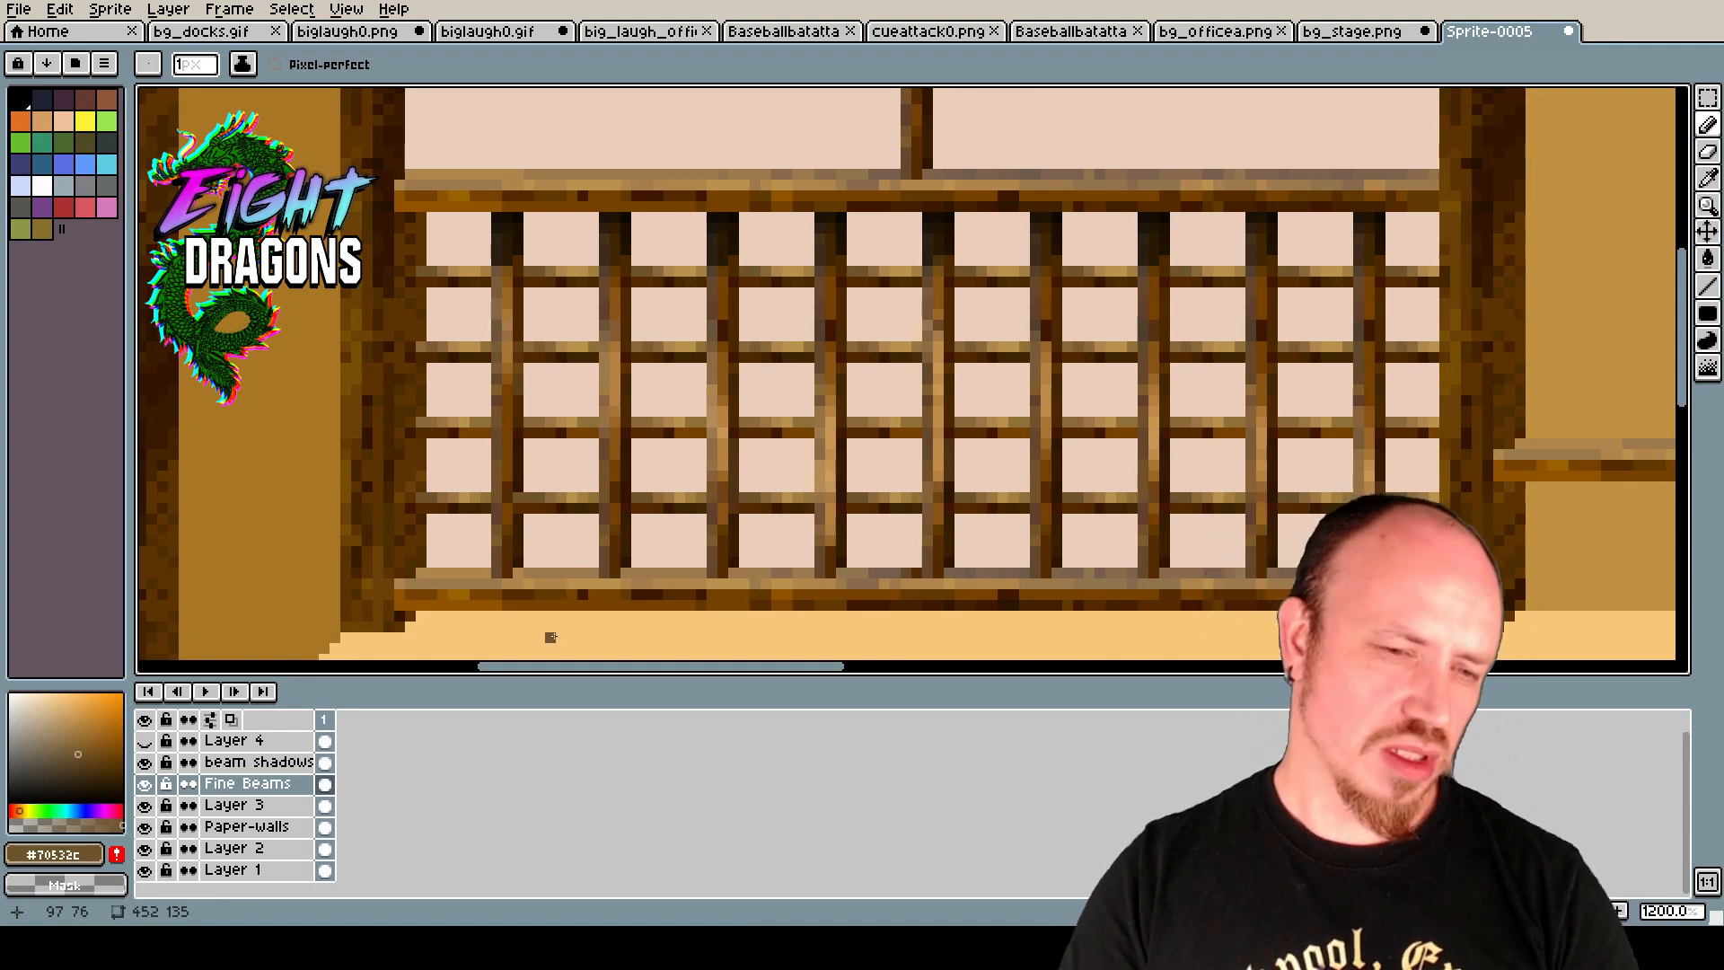
key(ctrl+z)
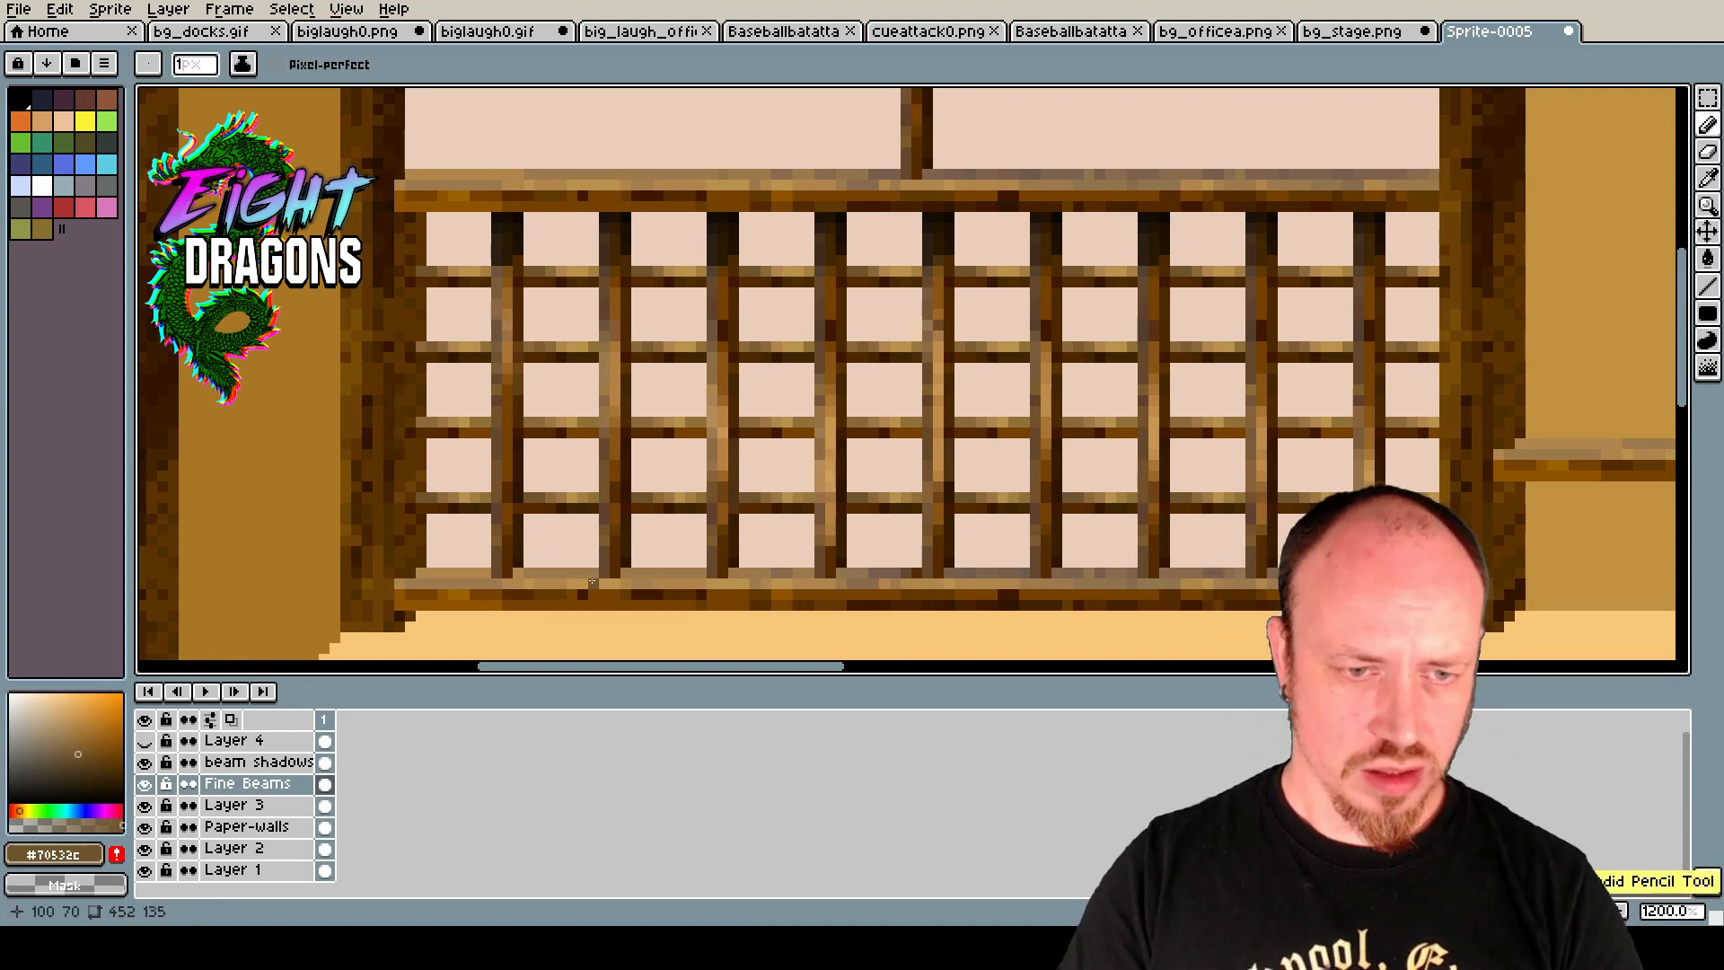
click(558, 560)
scroll(526, 530, up, 3)
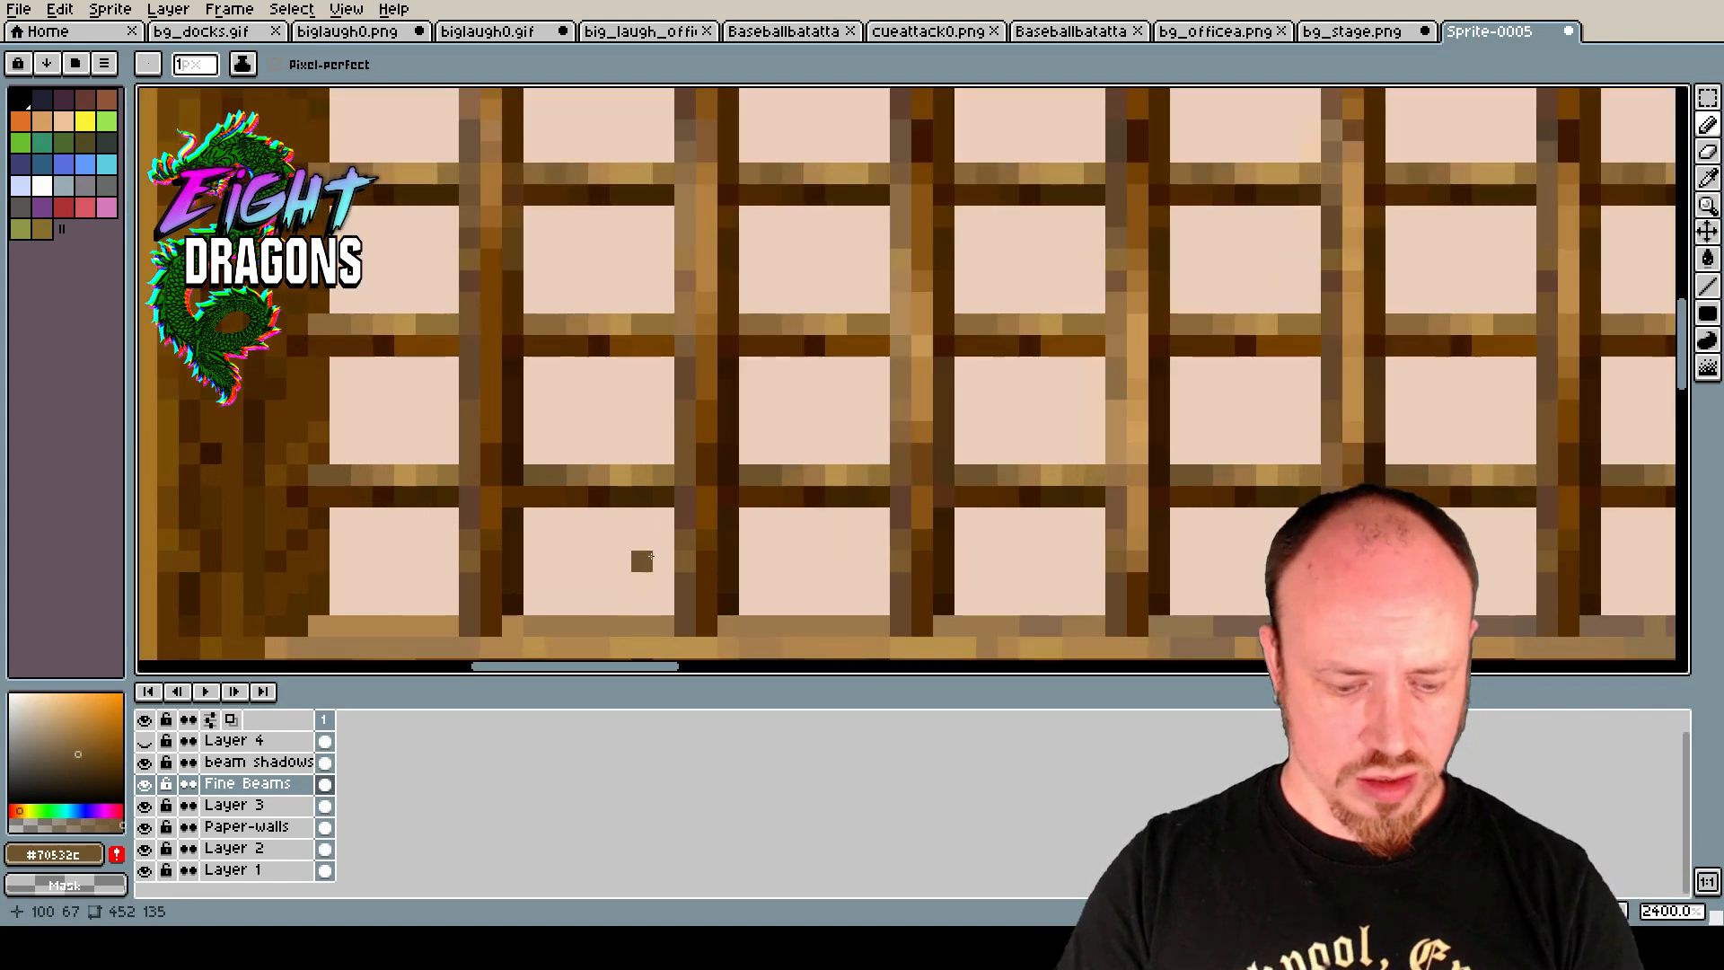
scroll(641, 558, down, 3)
scroll(889, 528, down, 3)
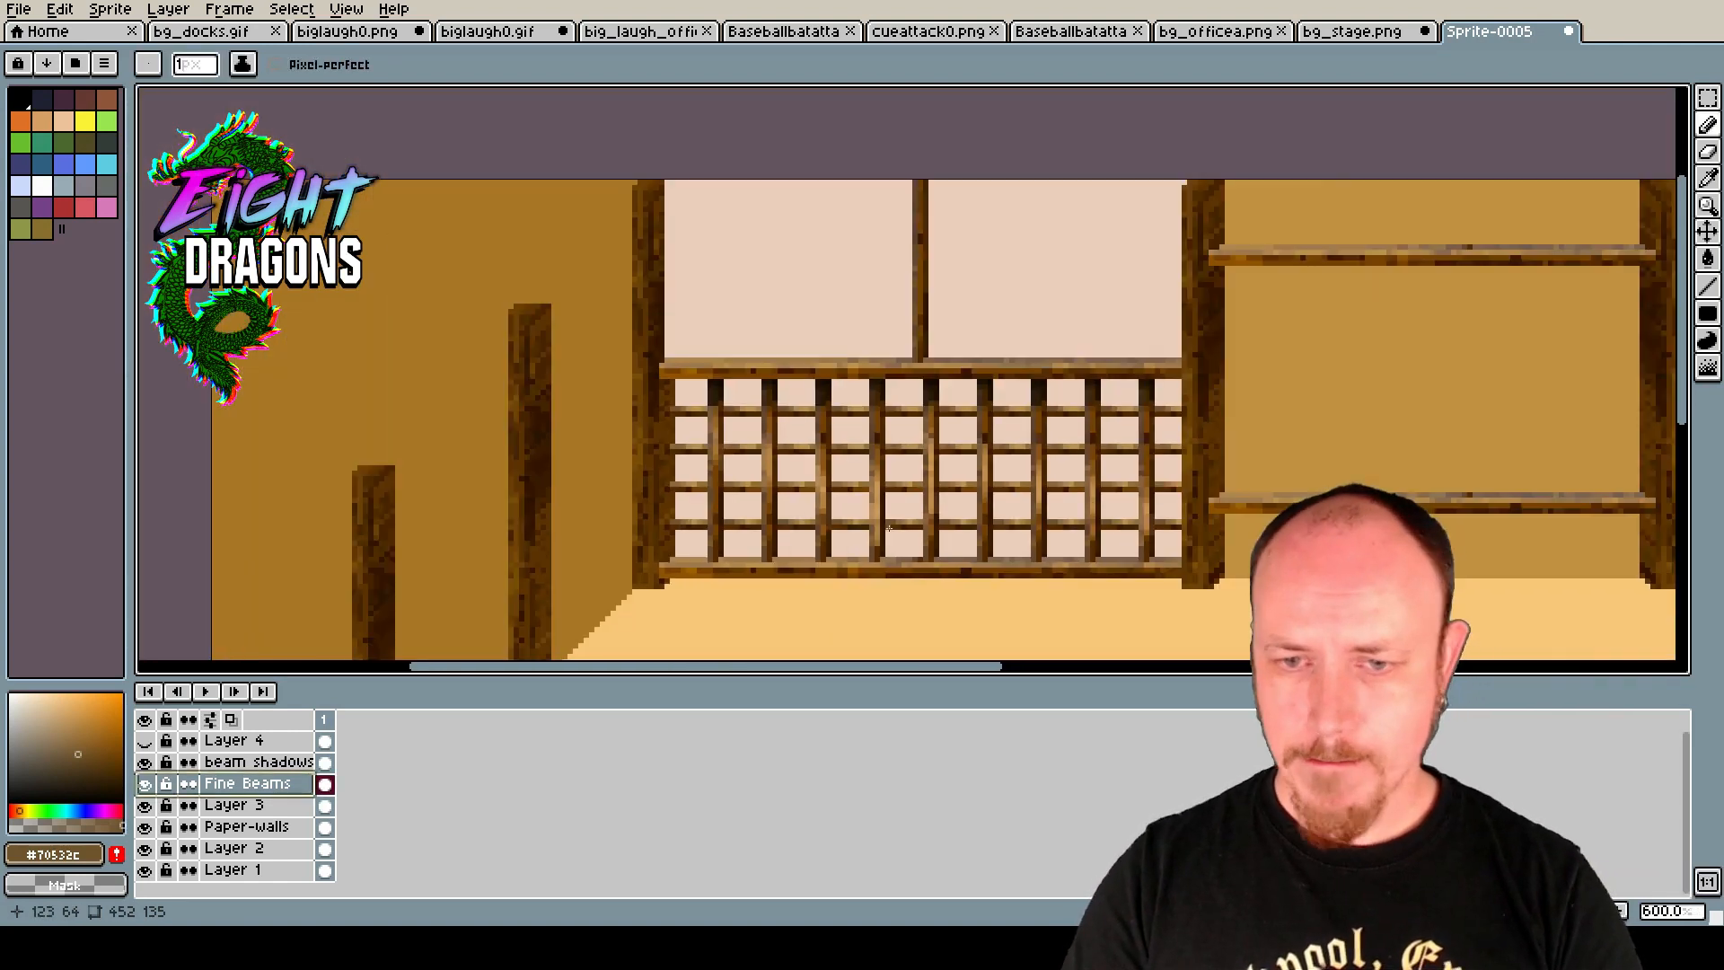
scroll(1071, 555, down, 2)
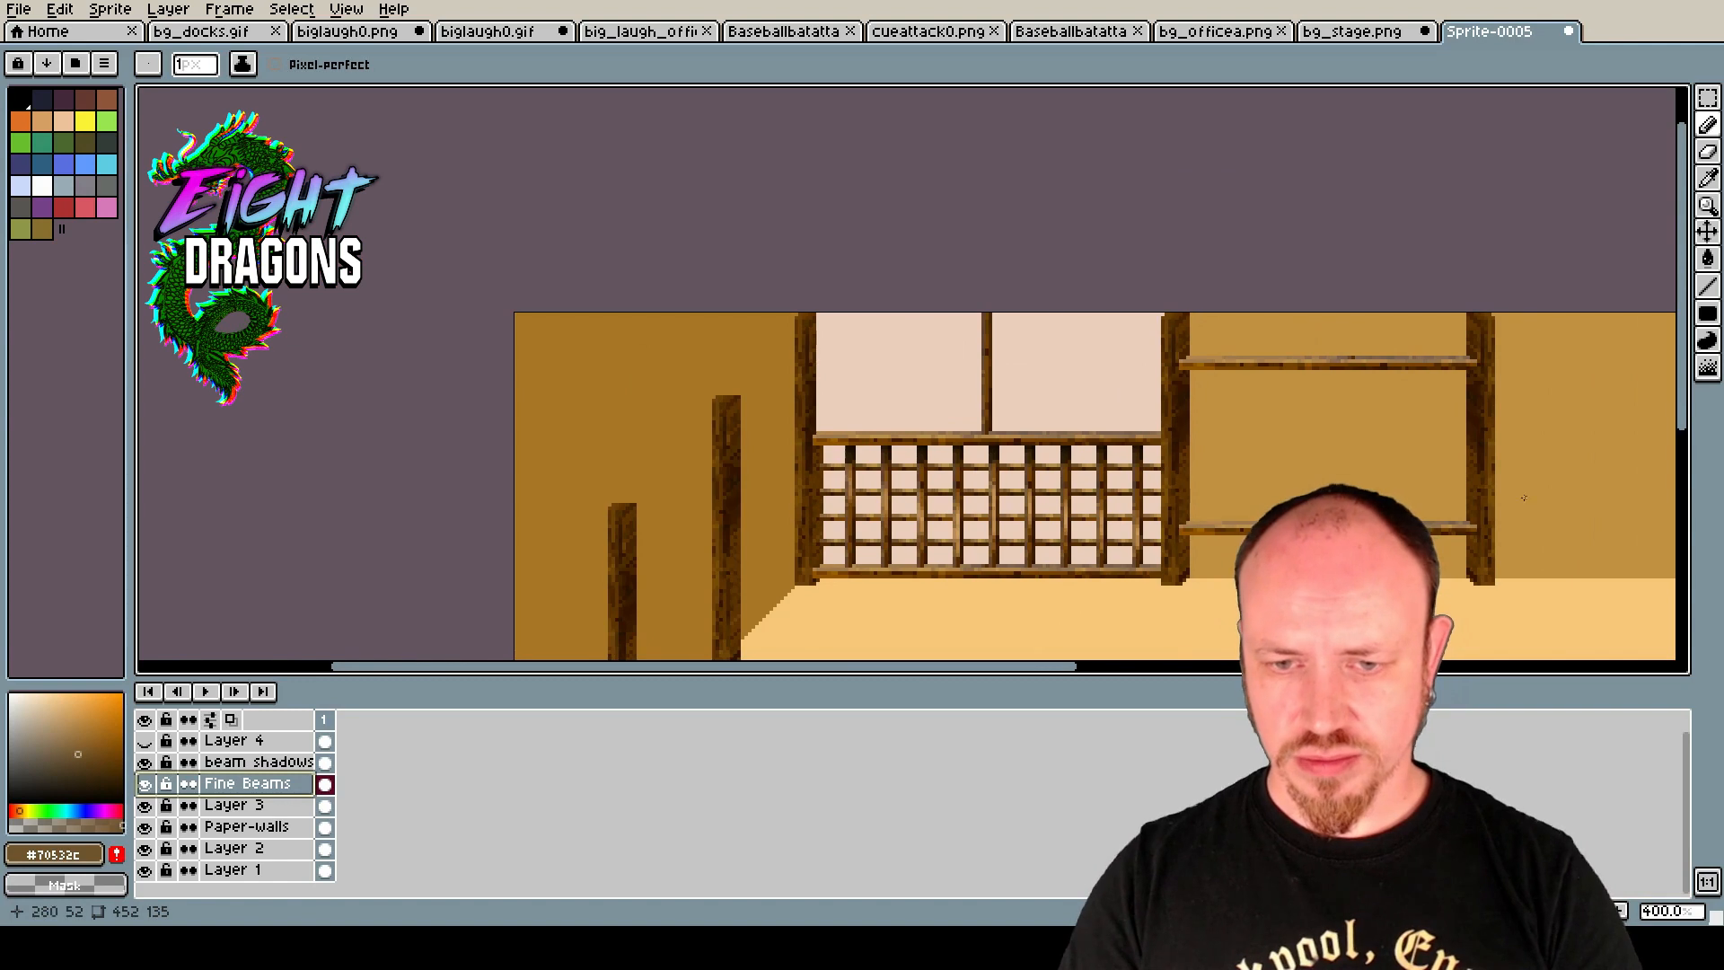
drag(1684, 422, 1684, 476)
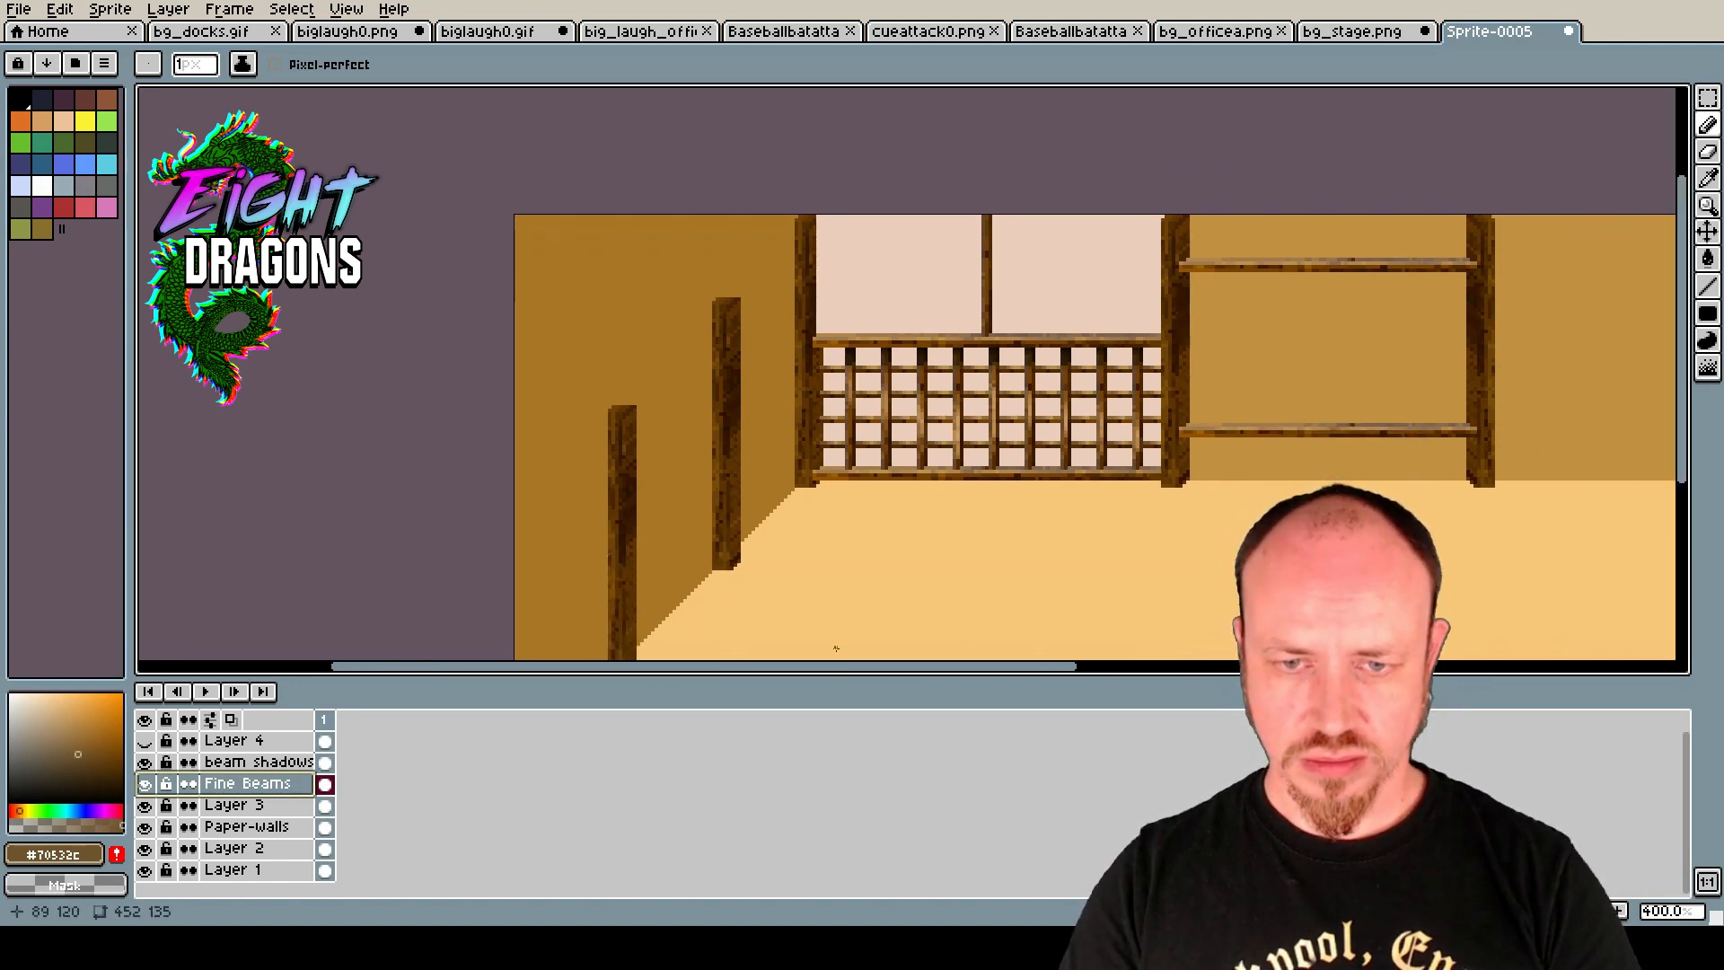
Magic-wand the empty openings in the first three lattice columns on the Fine Beams layer, adding each to the selection.
drag(830, 667, 988, 682)
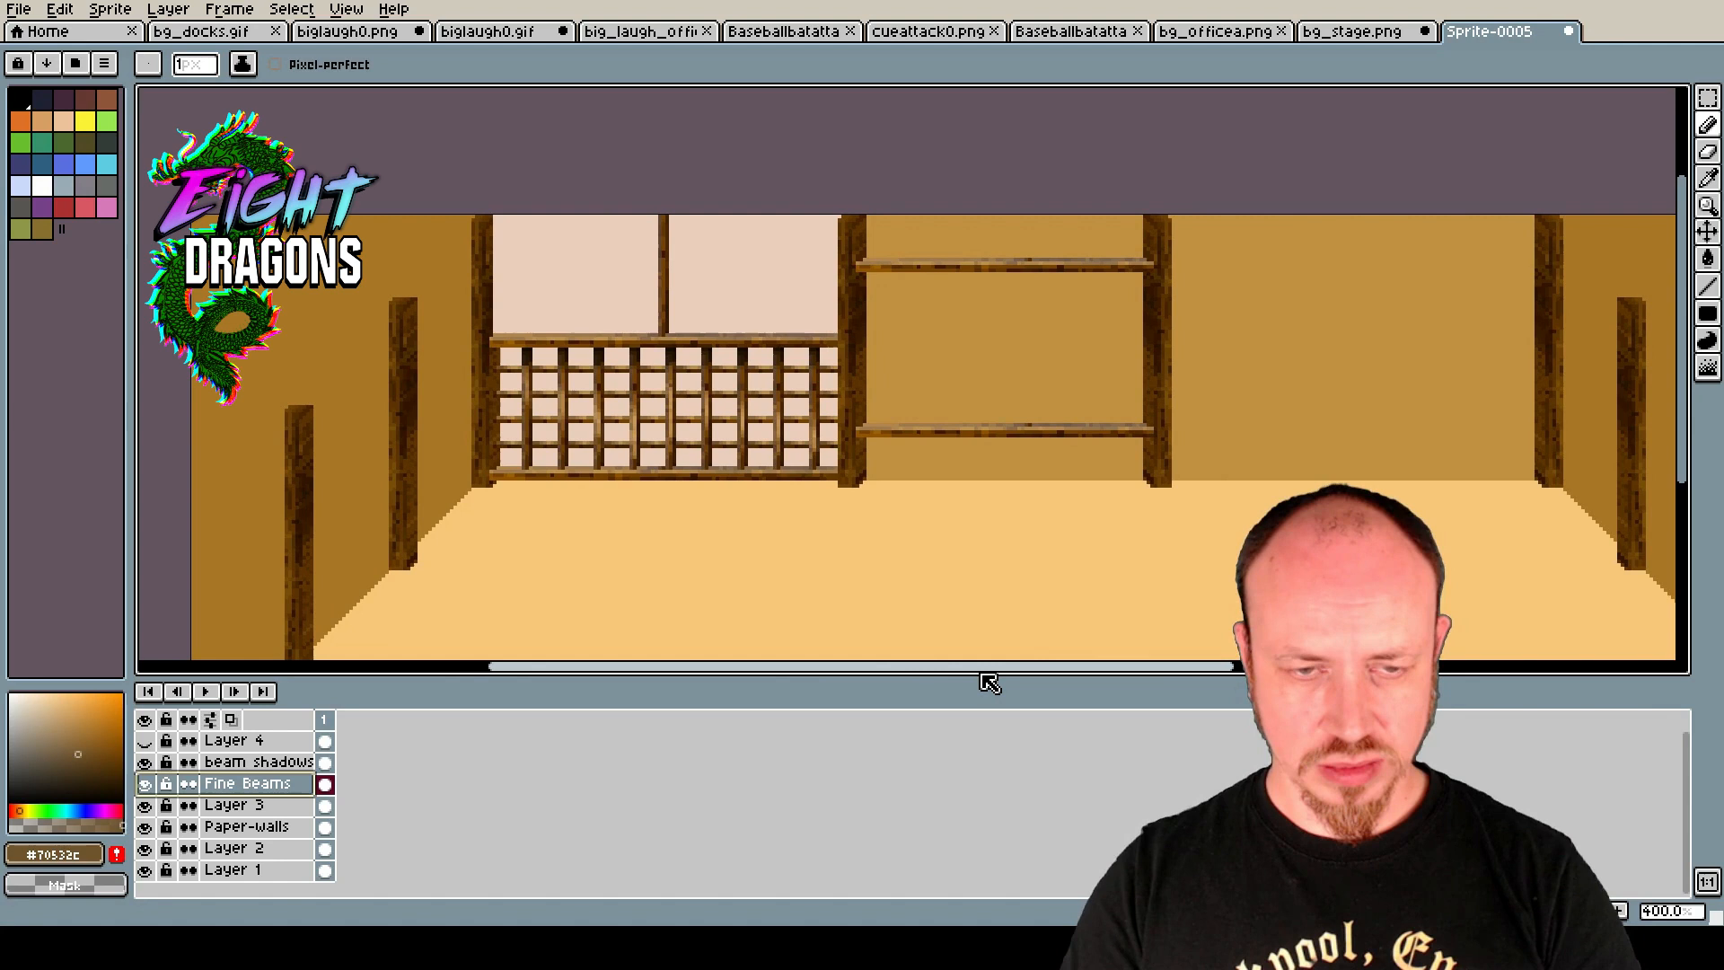
scroll(501, 390, up, 5)
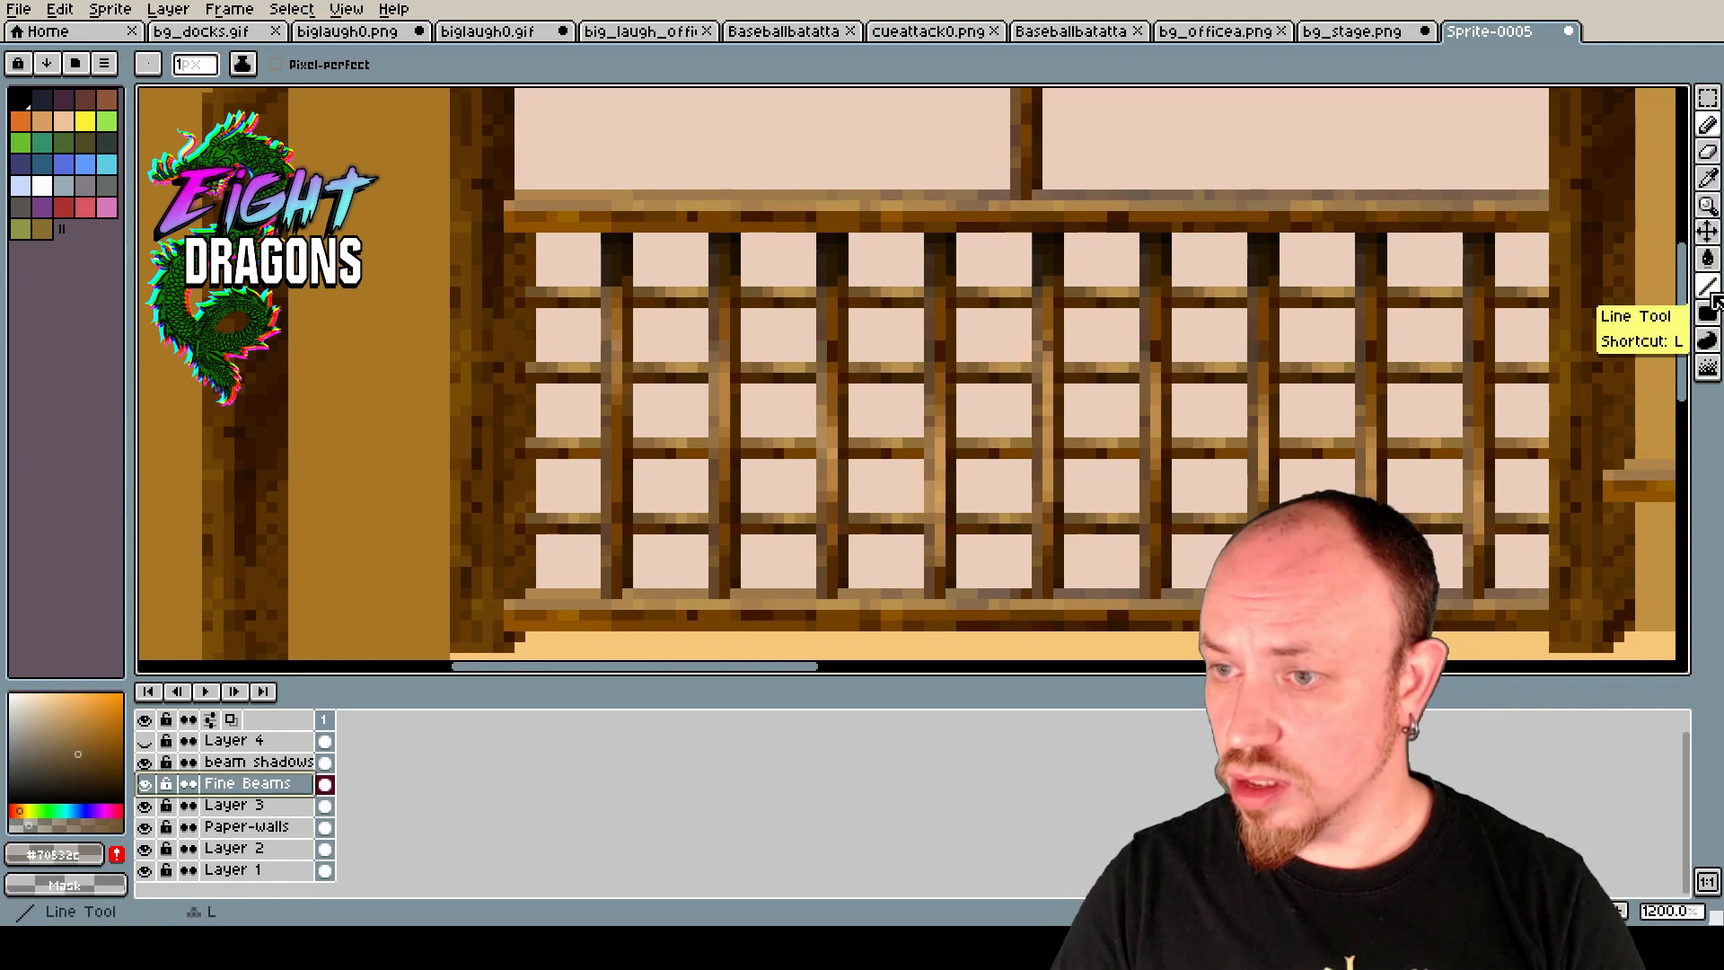
click(1707, 99)
click(1679, 99)
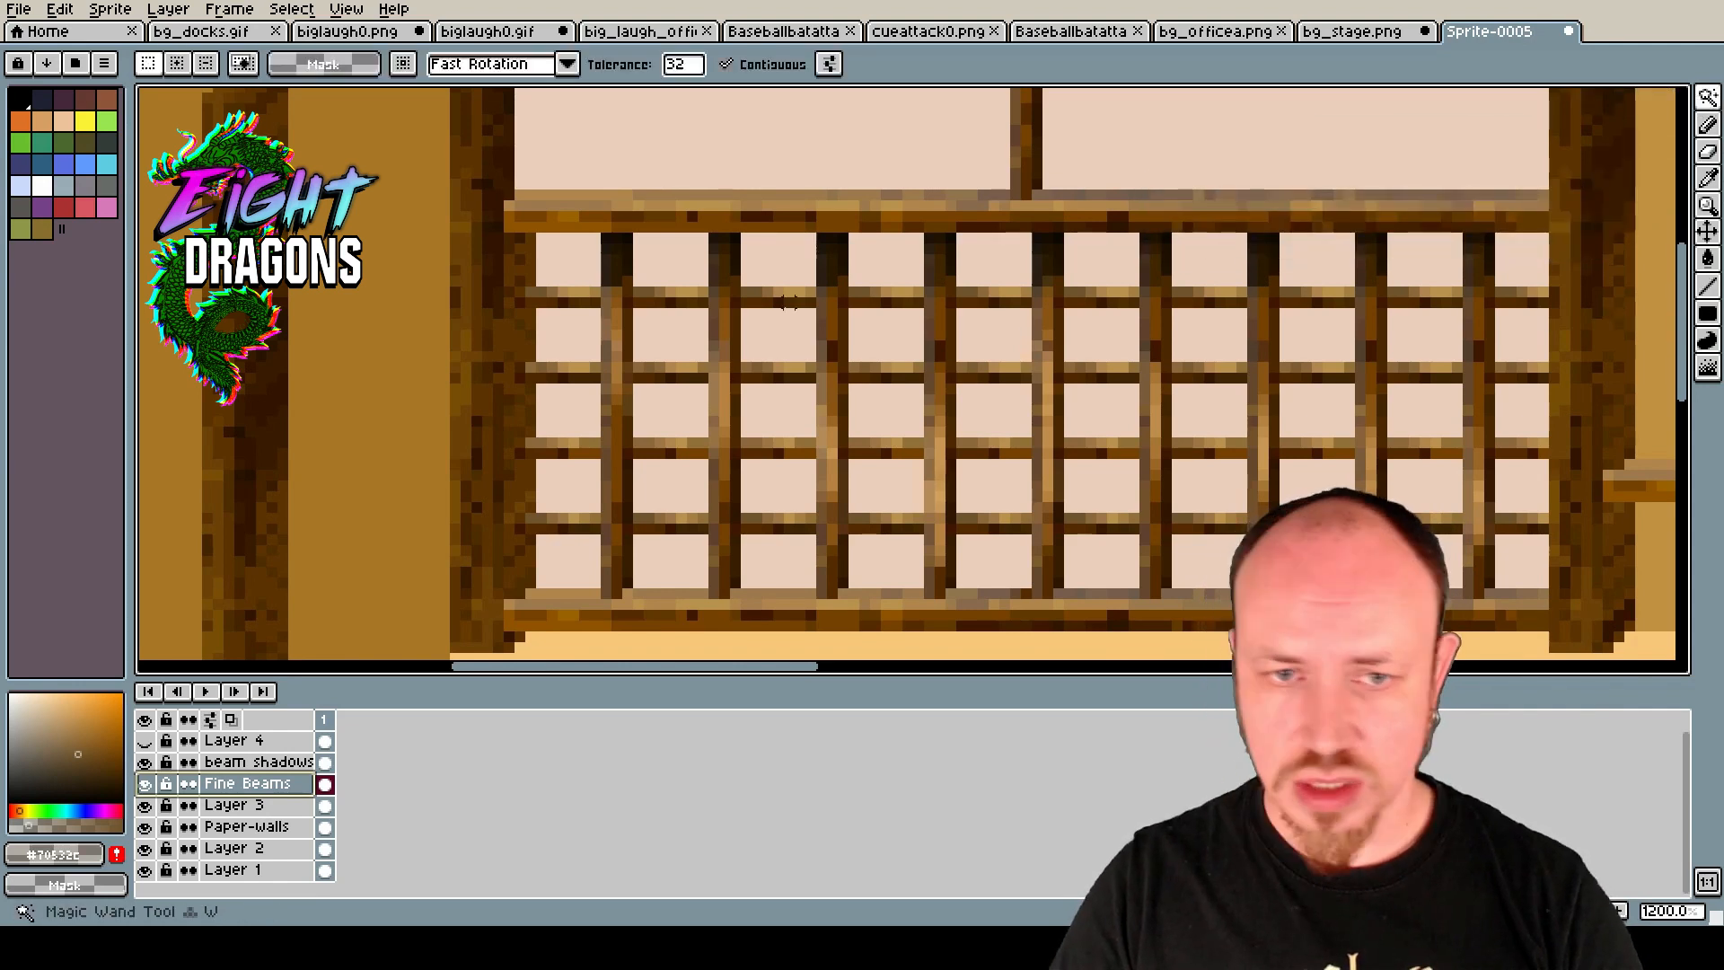
click(562, 258)
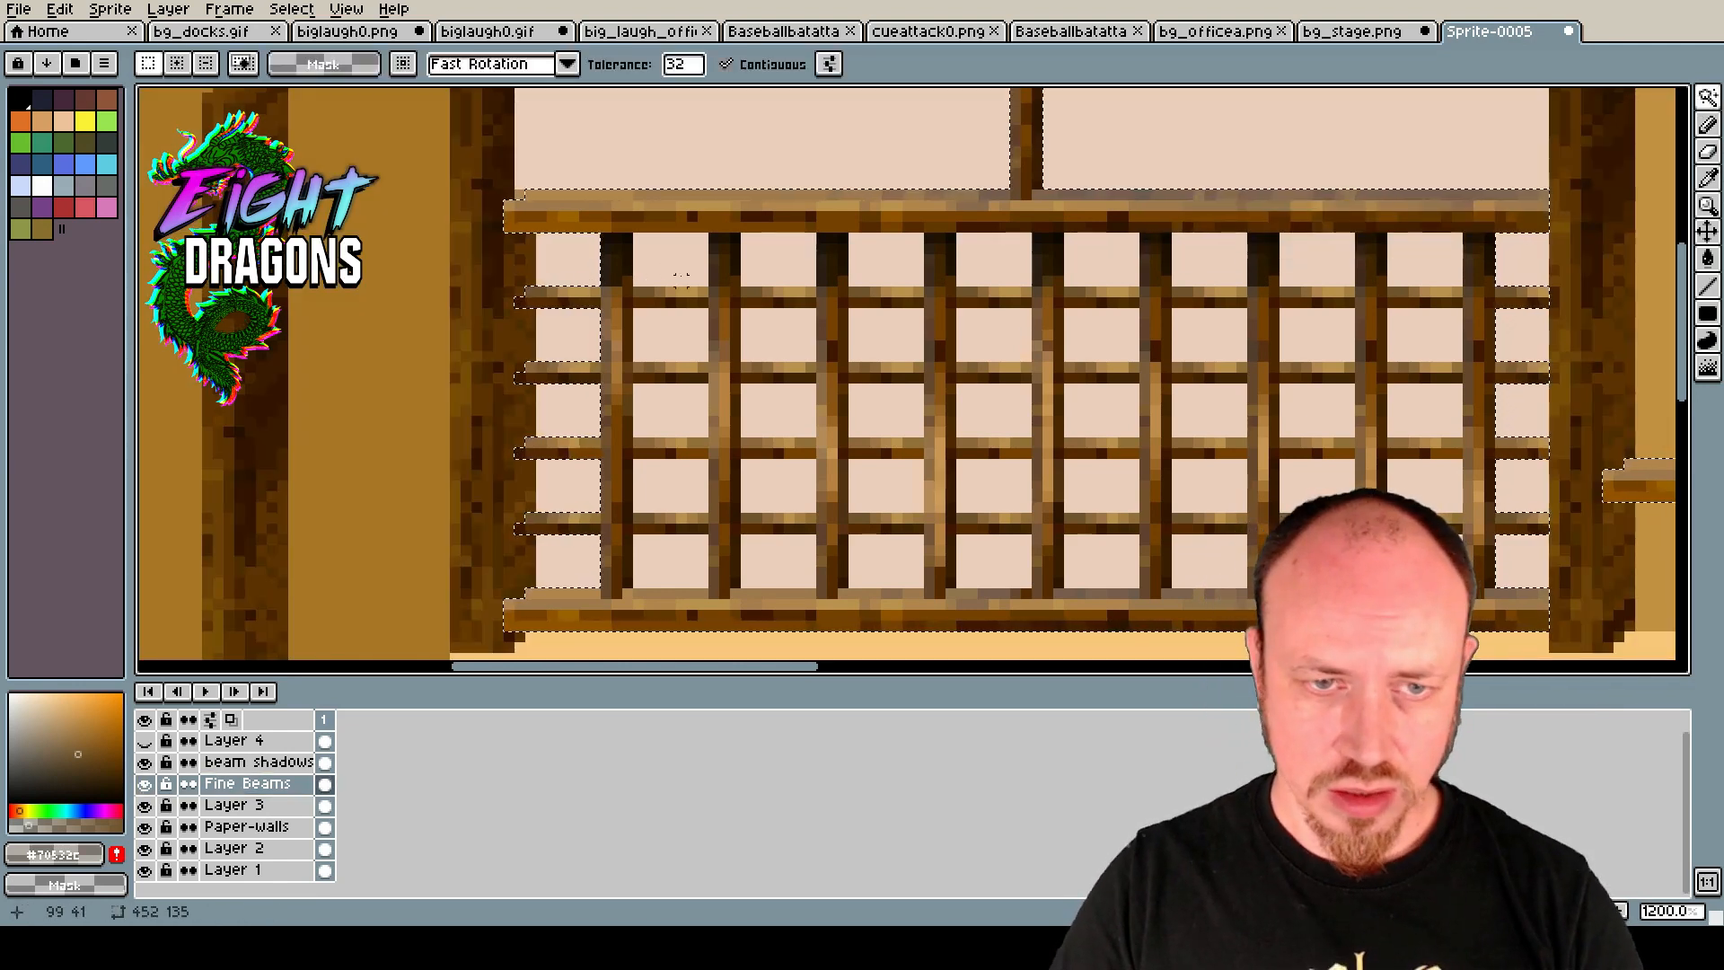
shift+click(684, 268)
shift+click(695, 342)
shift+click(682, 409)
shift+click(670, 550)
shift+click(778, 556)
shift+click(777, 485)
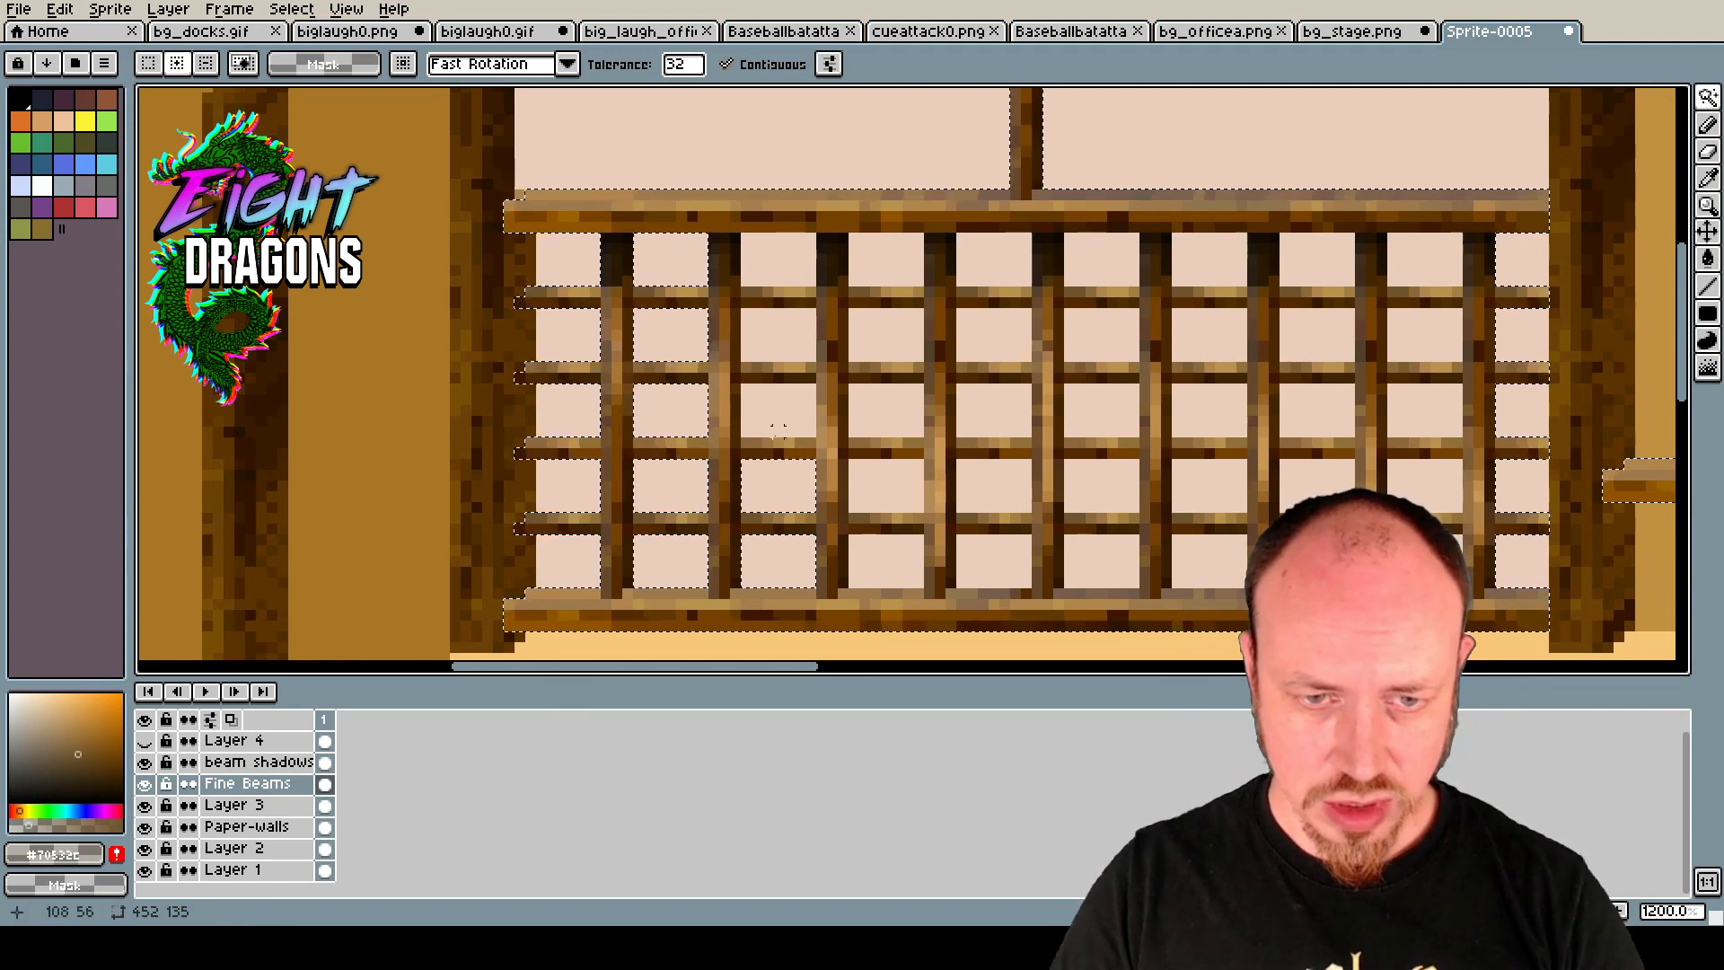
Add the openings of the fourth column and upper fifth column to the selection, undoing a stray pick on a wooden bar.
shift+click(875, 431)
shift+click(883, 493)
shift+click(889, 566)
scroll(975, 573, left, 1)
shift+click(977, 561)
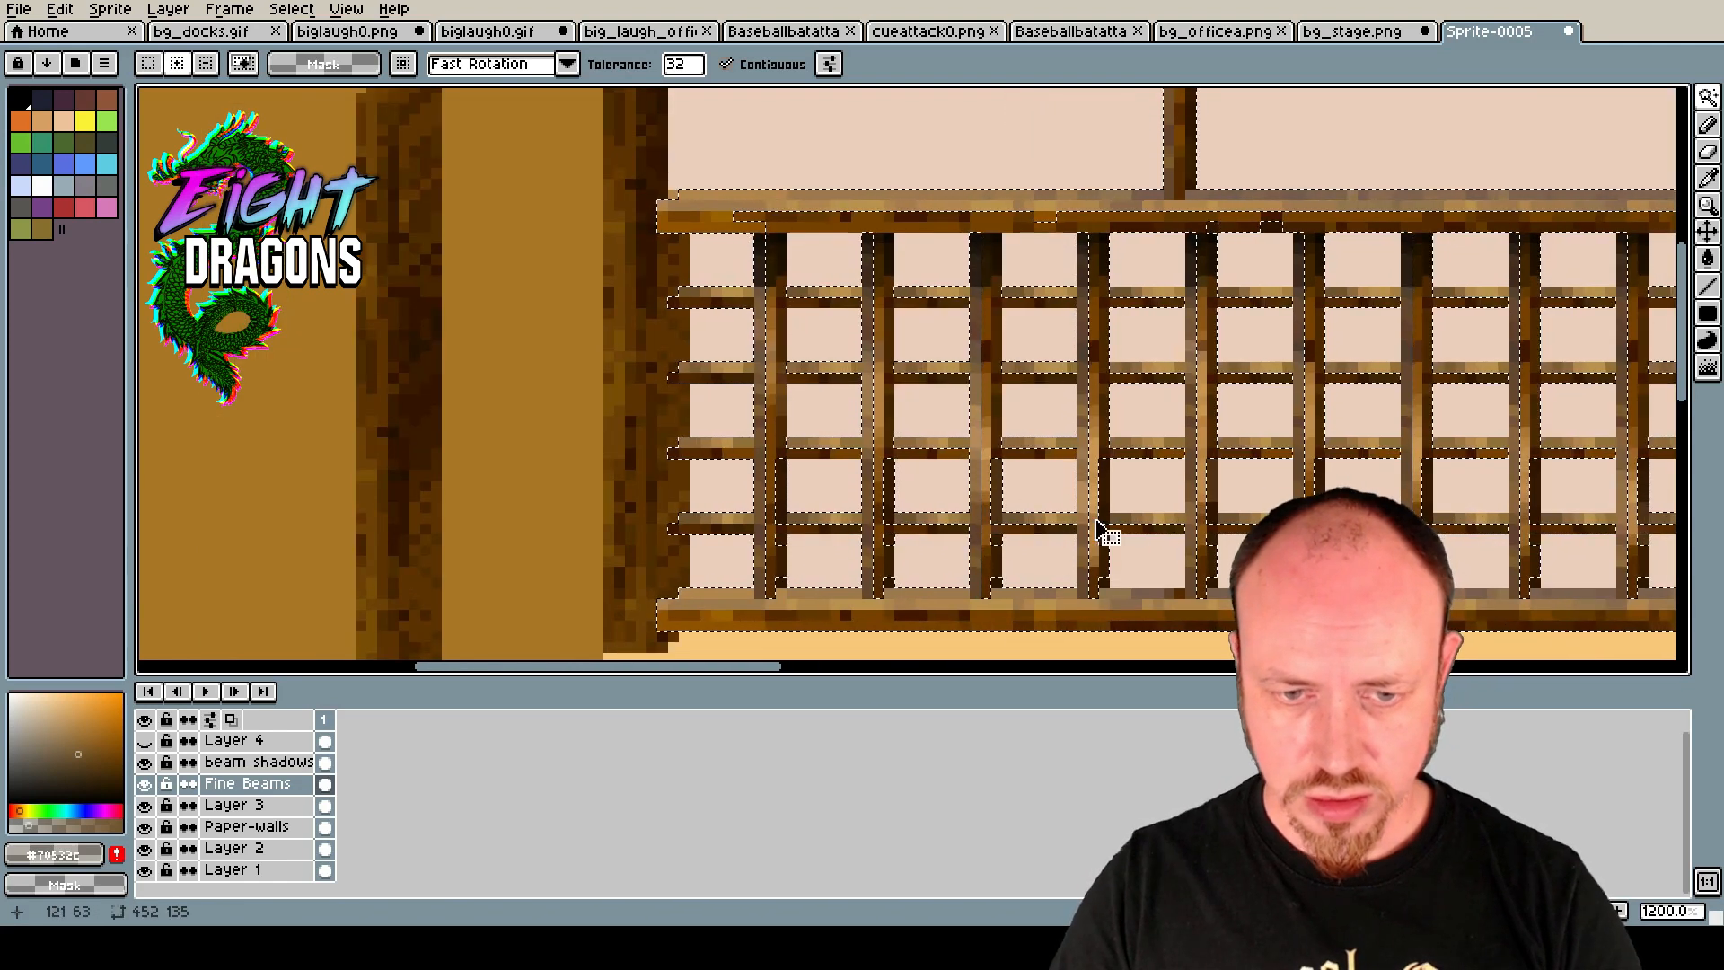
key(ctrl+z)
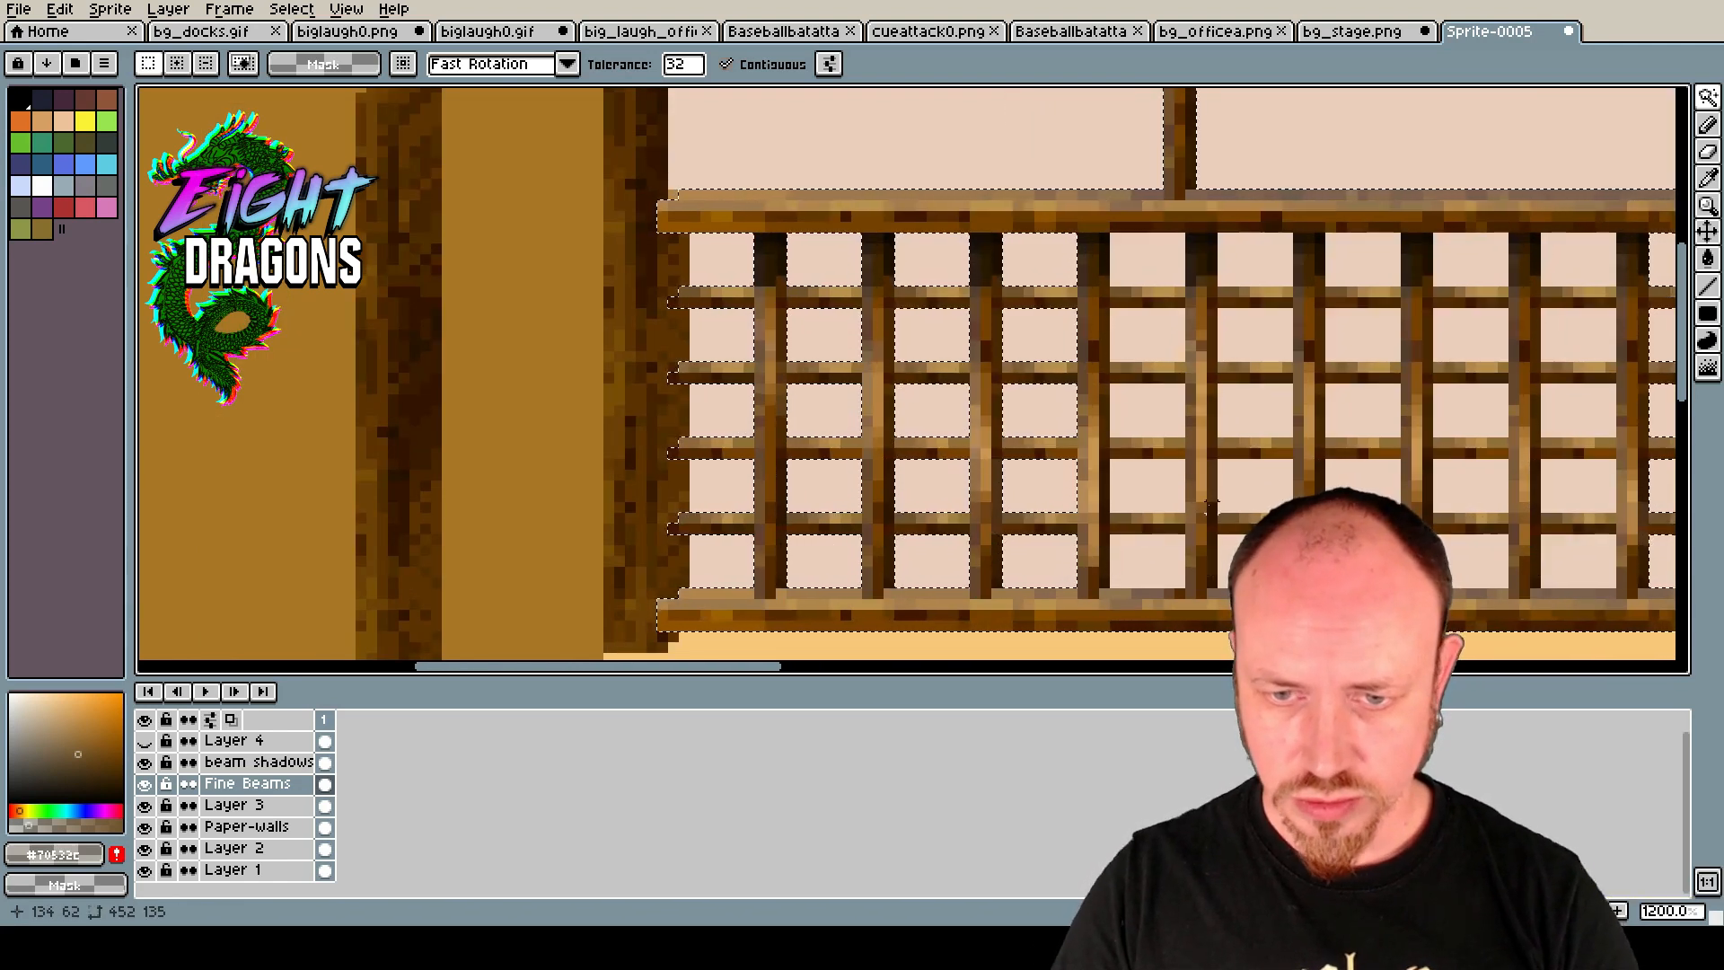
shift+click(1138, 328)
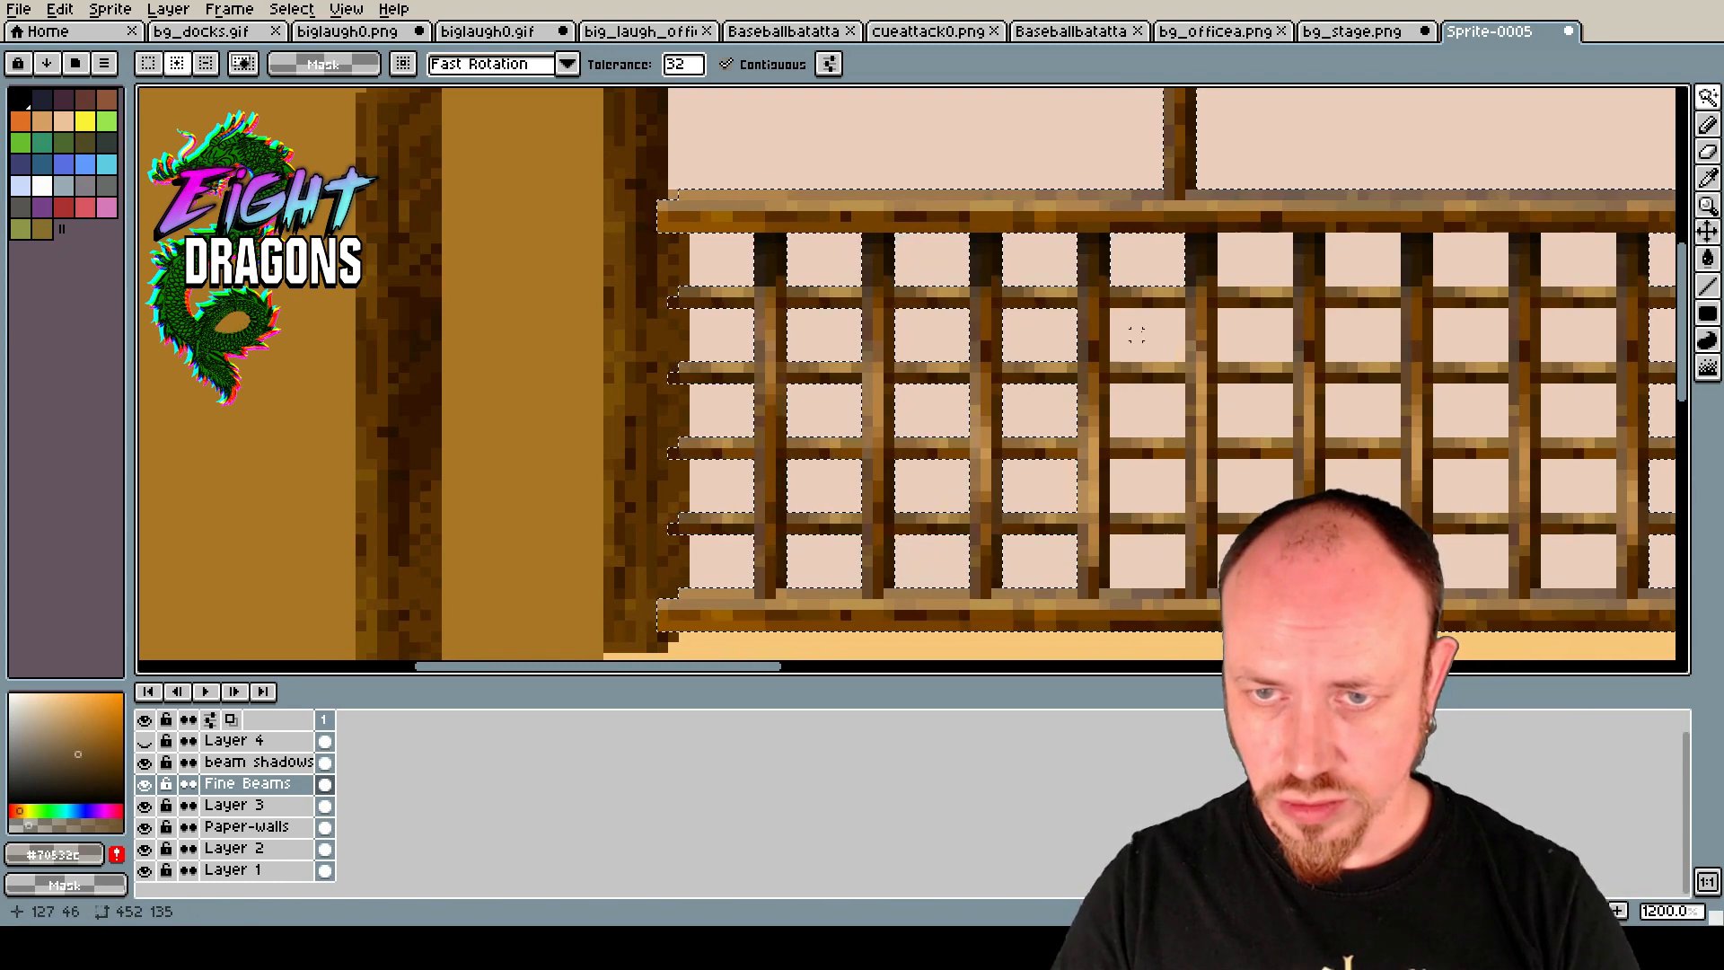
Add the openings of the sixth and seventh lattice columns to the selection.
shift+click(1246, 560)
shift+click(1248, 486)
shift+click(1255, 261)
shift+click(1363, 261)
shift+click(1361, 334)
shift+click(1363, 486)
shift+click(1365, 561)
Add the openings of the eighth, ninth and tenth lattice columns to complete the selection.
shift+click(1470, 561)
shift+click(1478, 489)
shift+click(1470, 413)
shift+click(1472, 332)
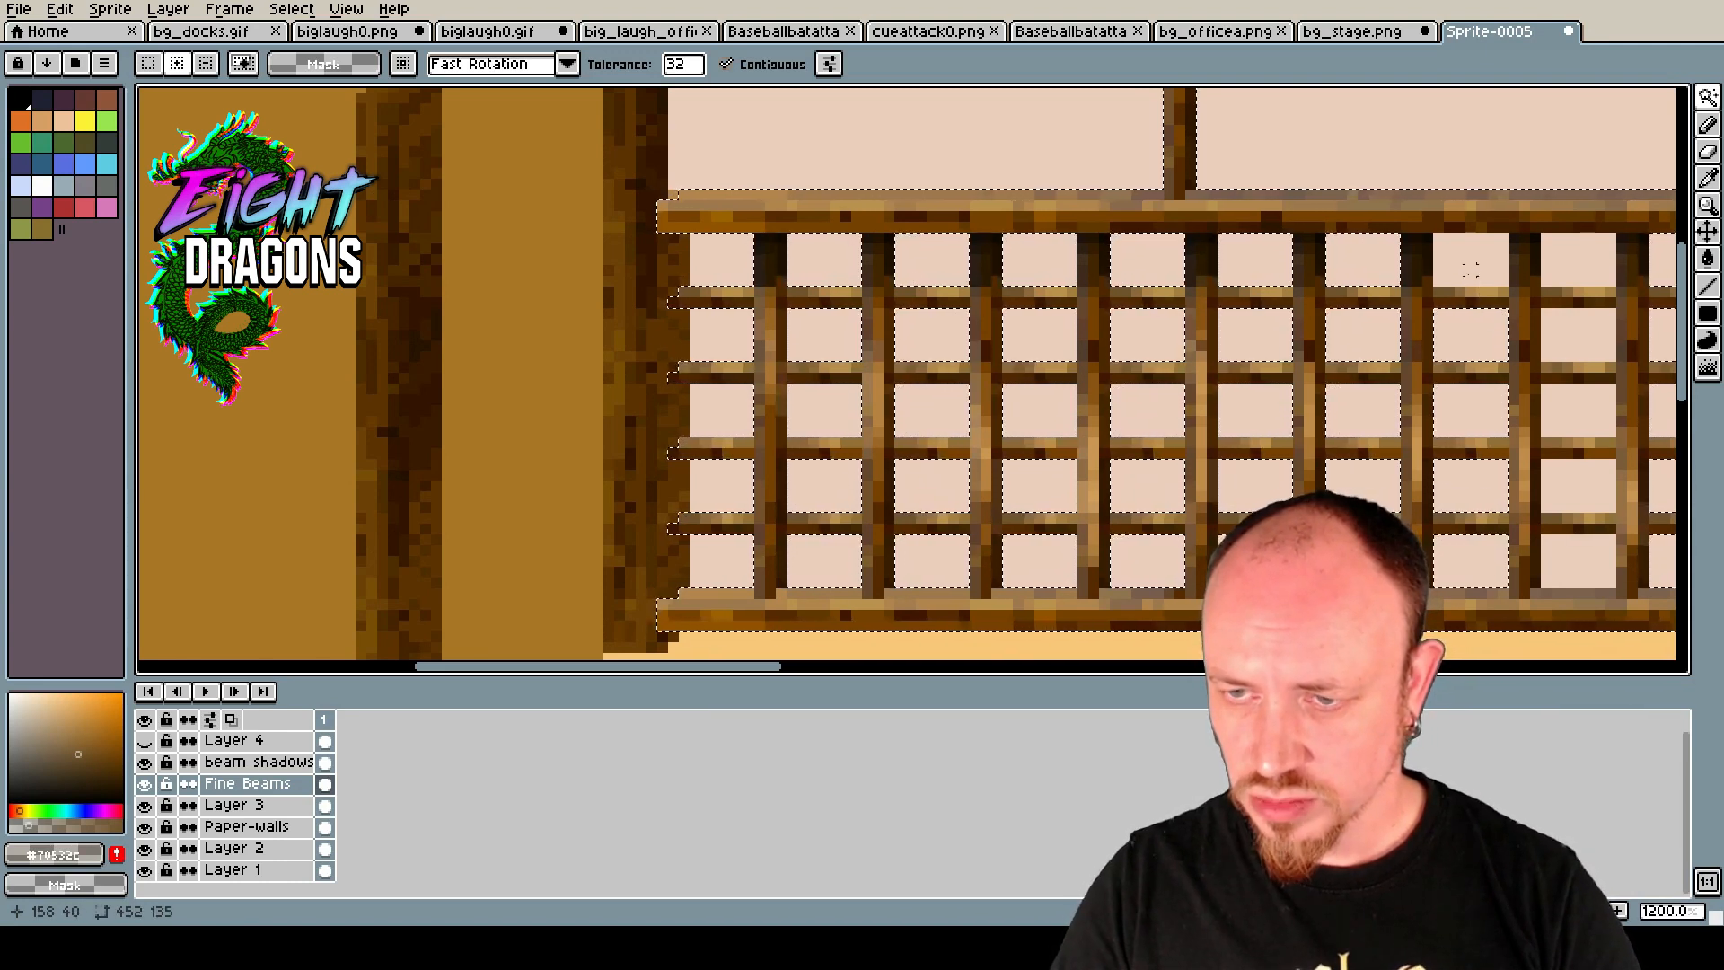
scroll(1052, 349, down, 3)
scroll(1255, 358, up, 2)
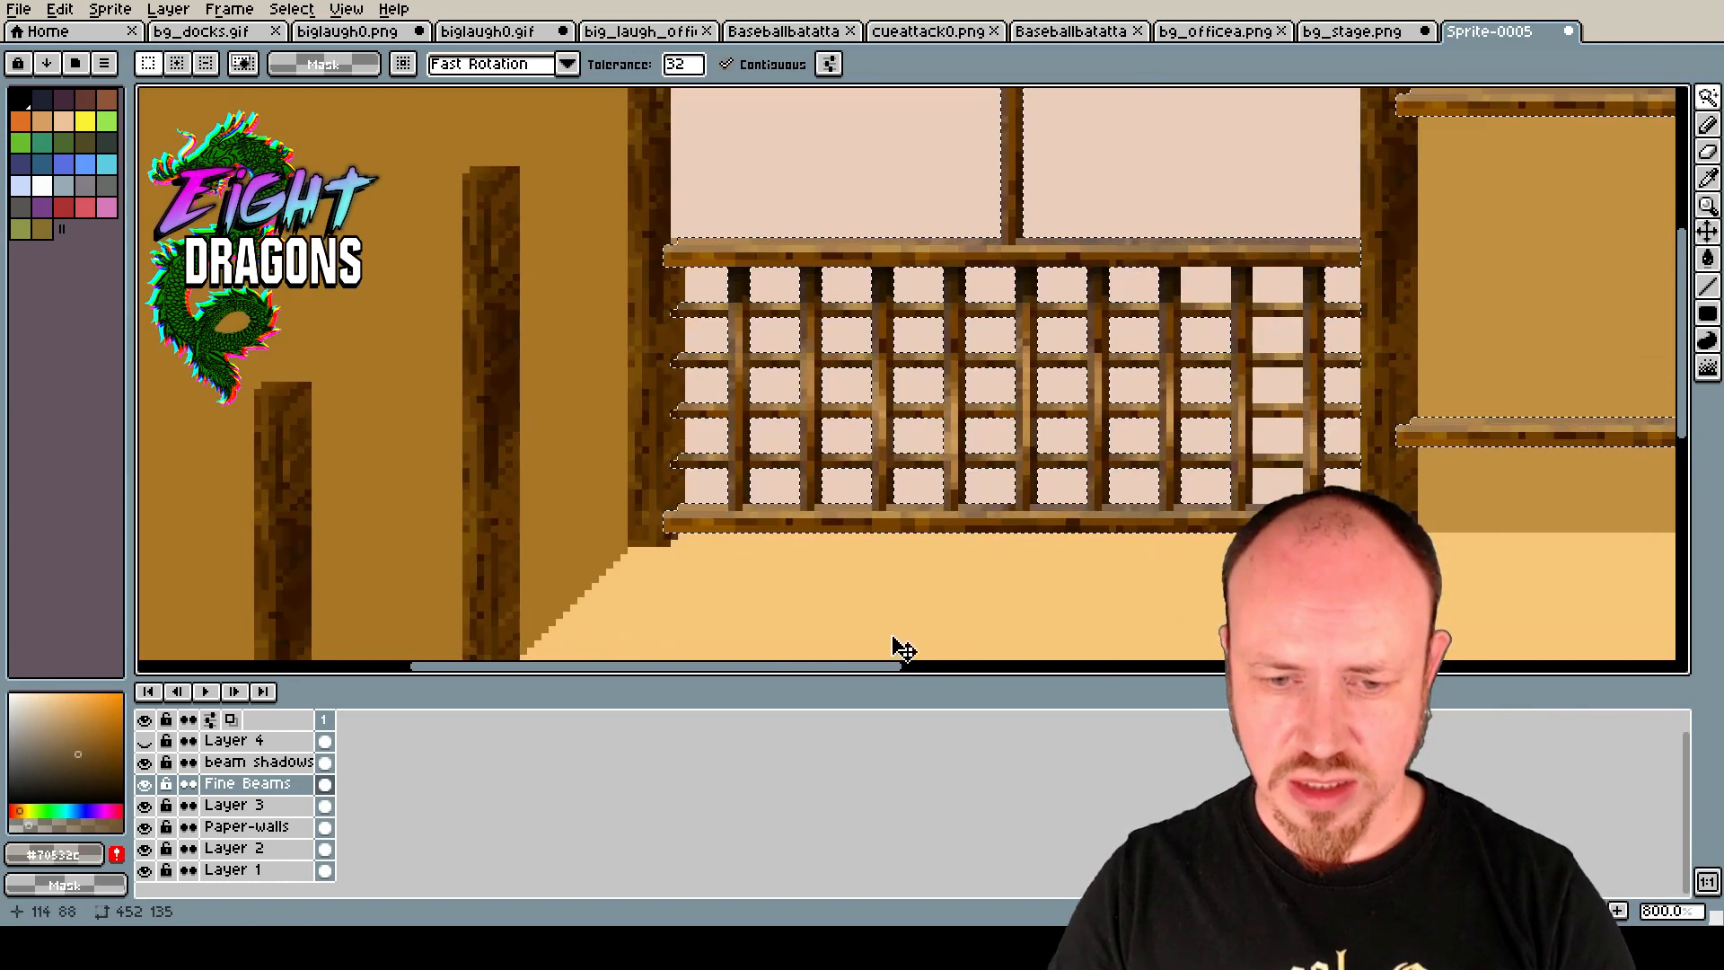
drag(892, 669, 950, 669)
shift+click(1019, 284)
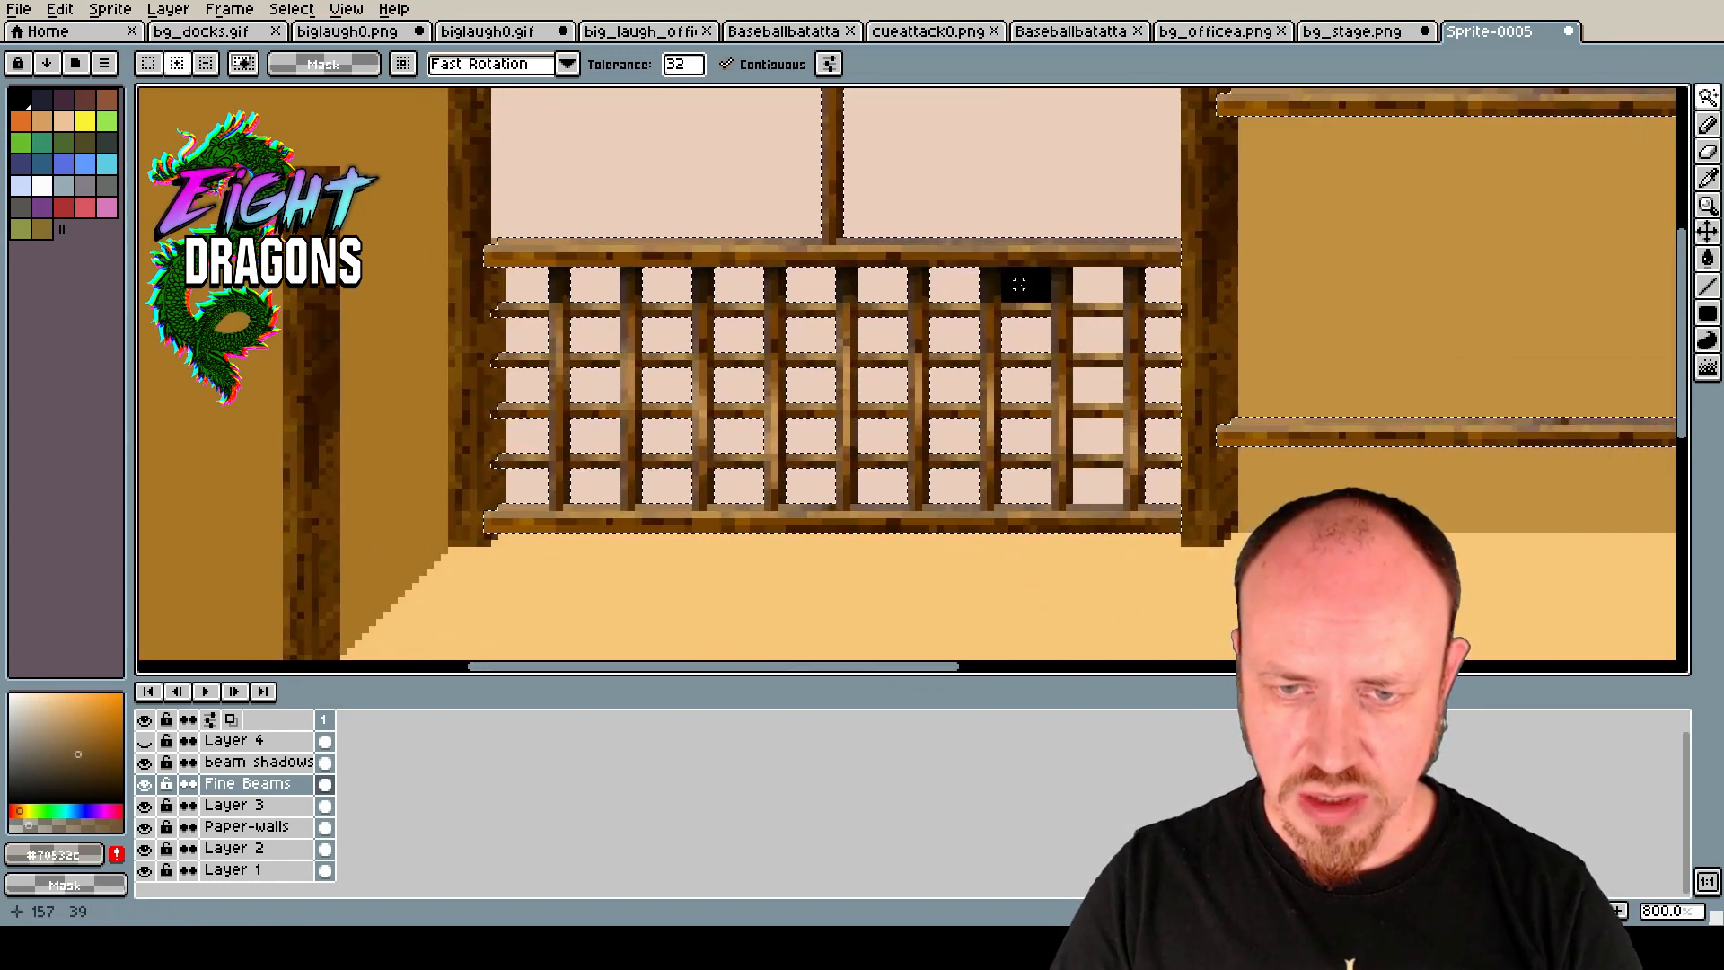
shift+click(1091, 437)
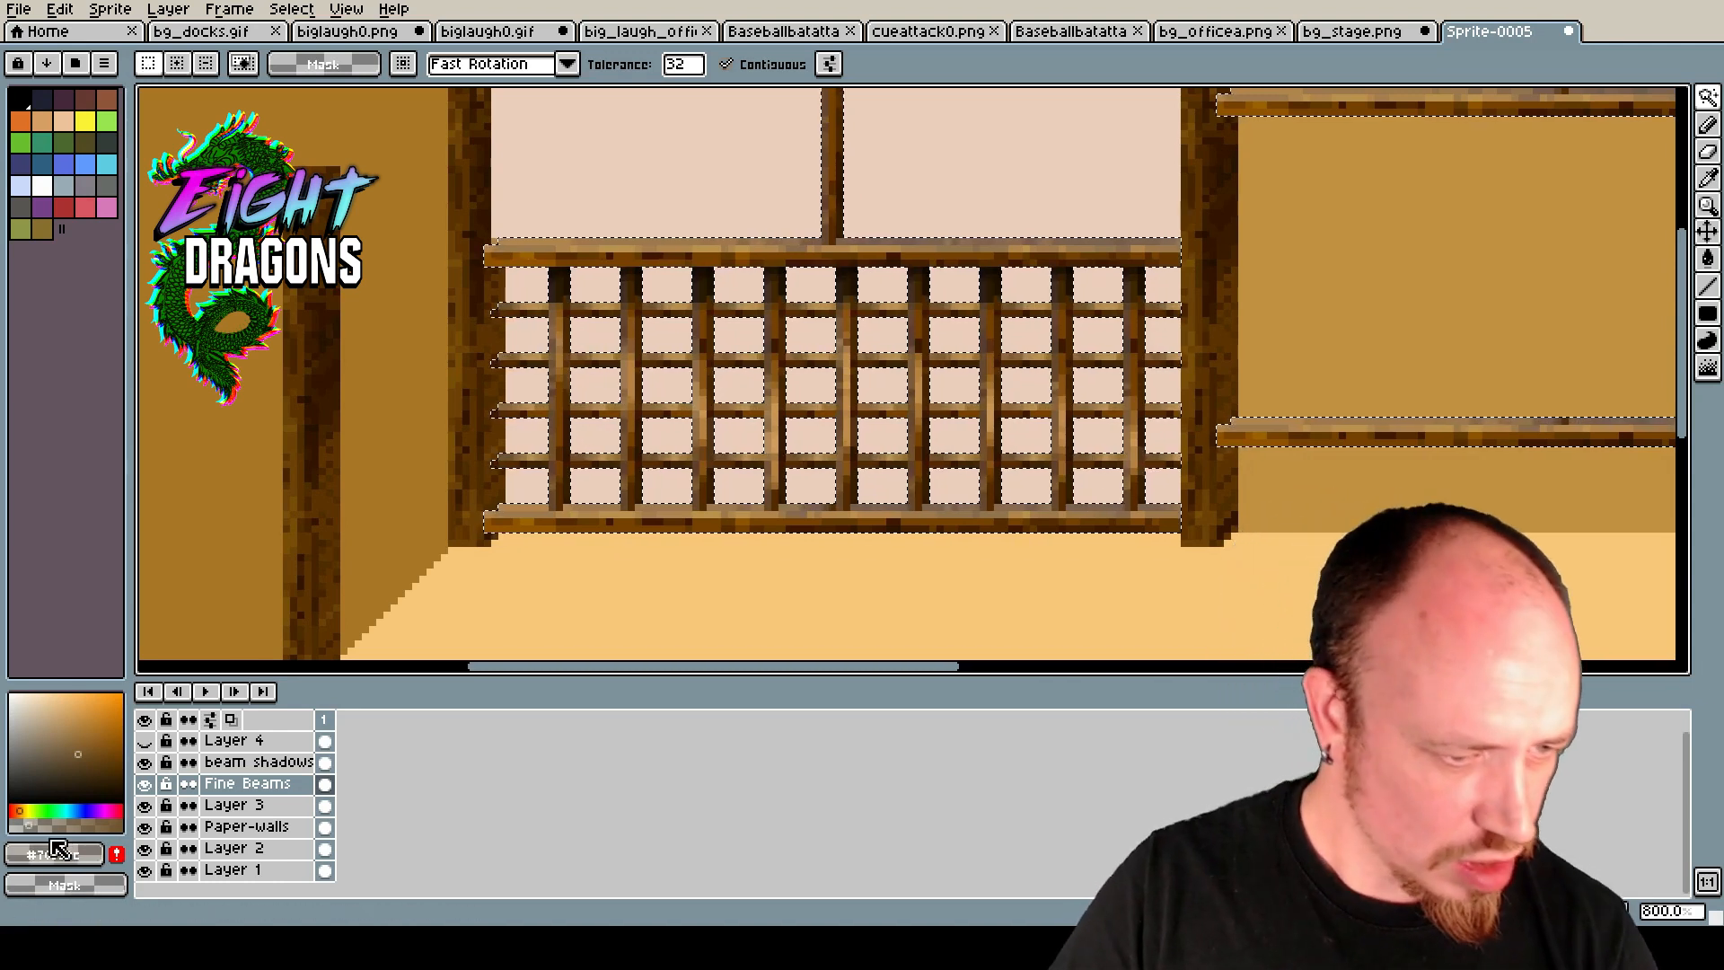
Choose translucent brown #845413 as the foreground colour and set the Pencil to a round 8 px brush.
click(106, 746)
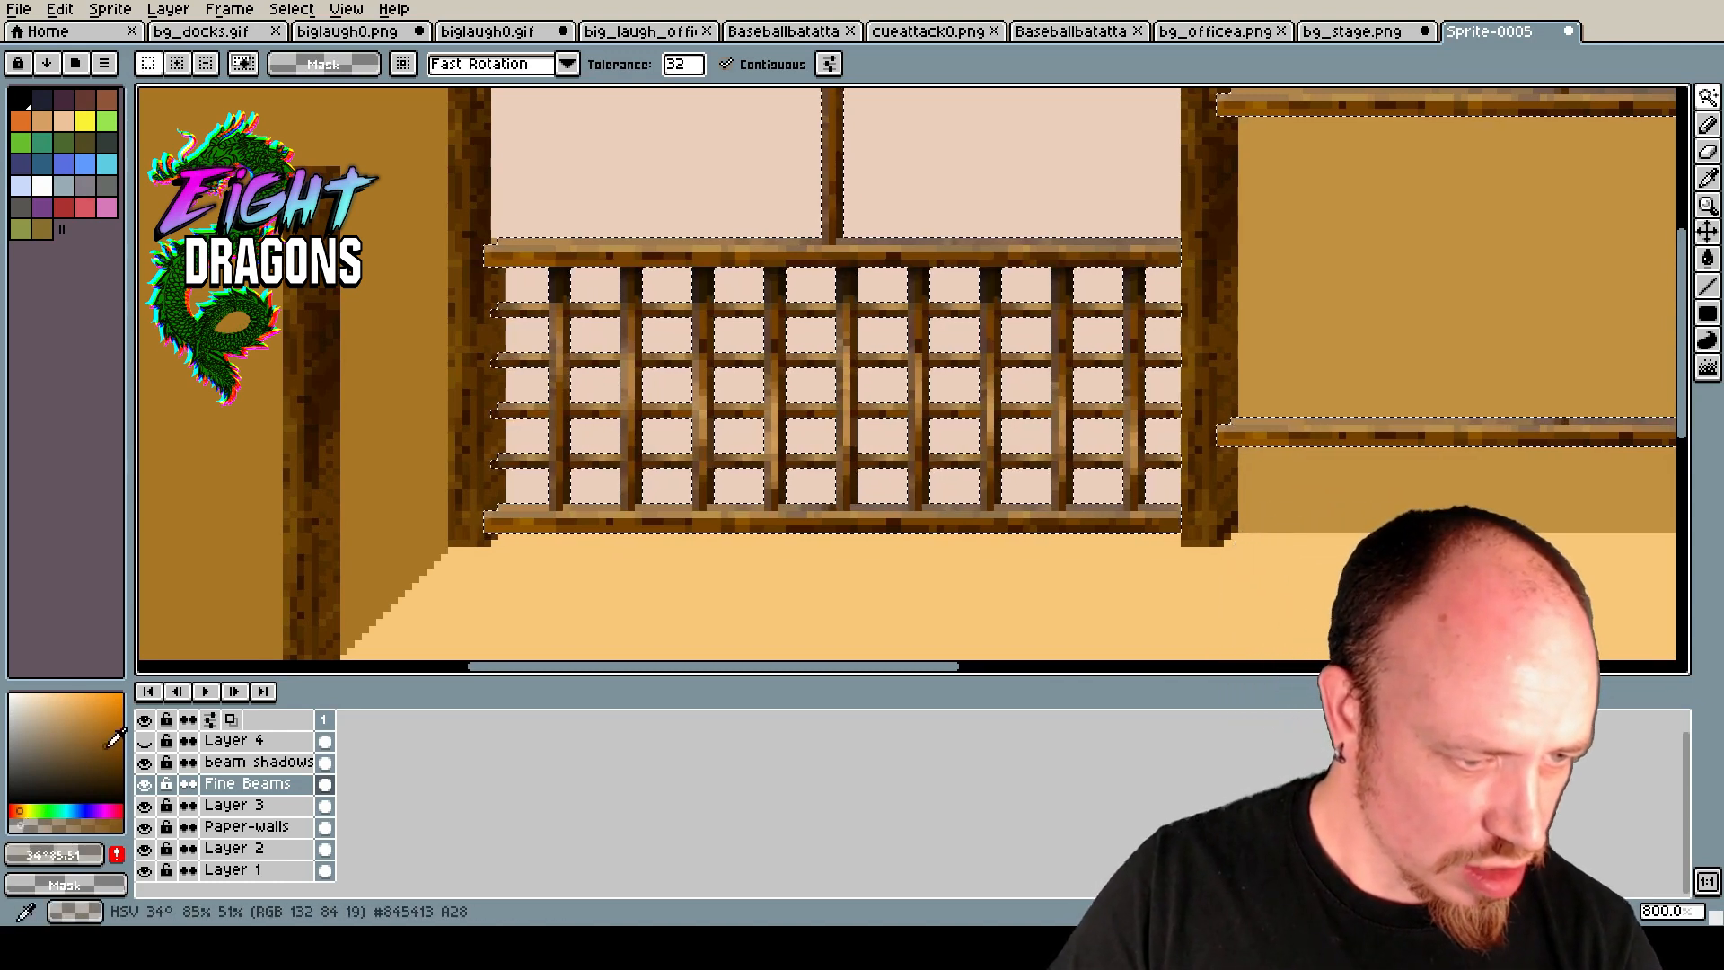
click(1707, 124)
click(195, 64)
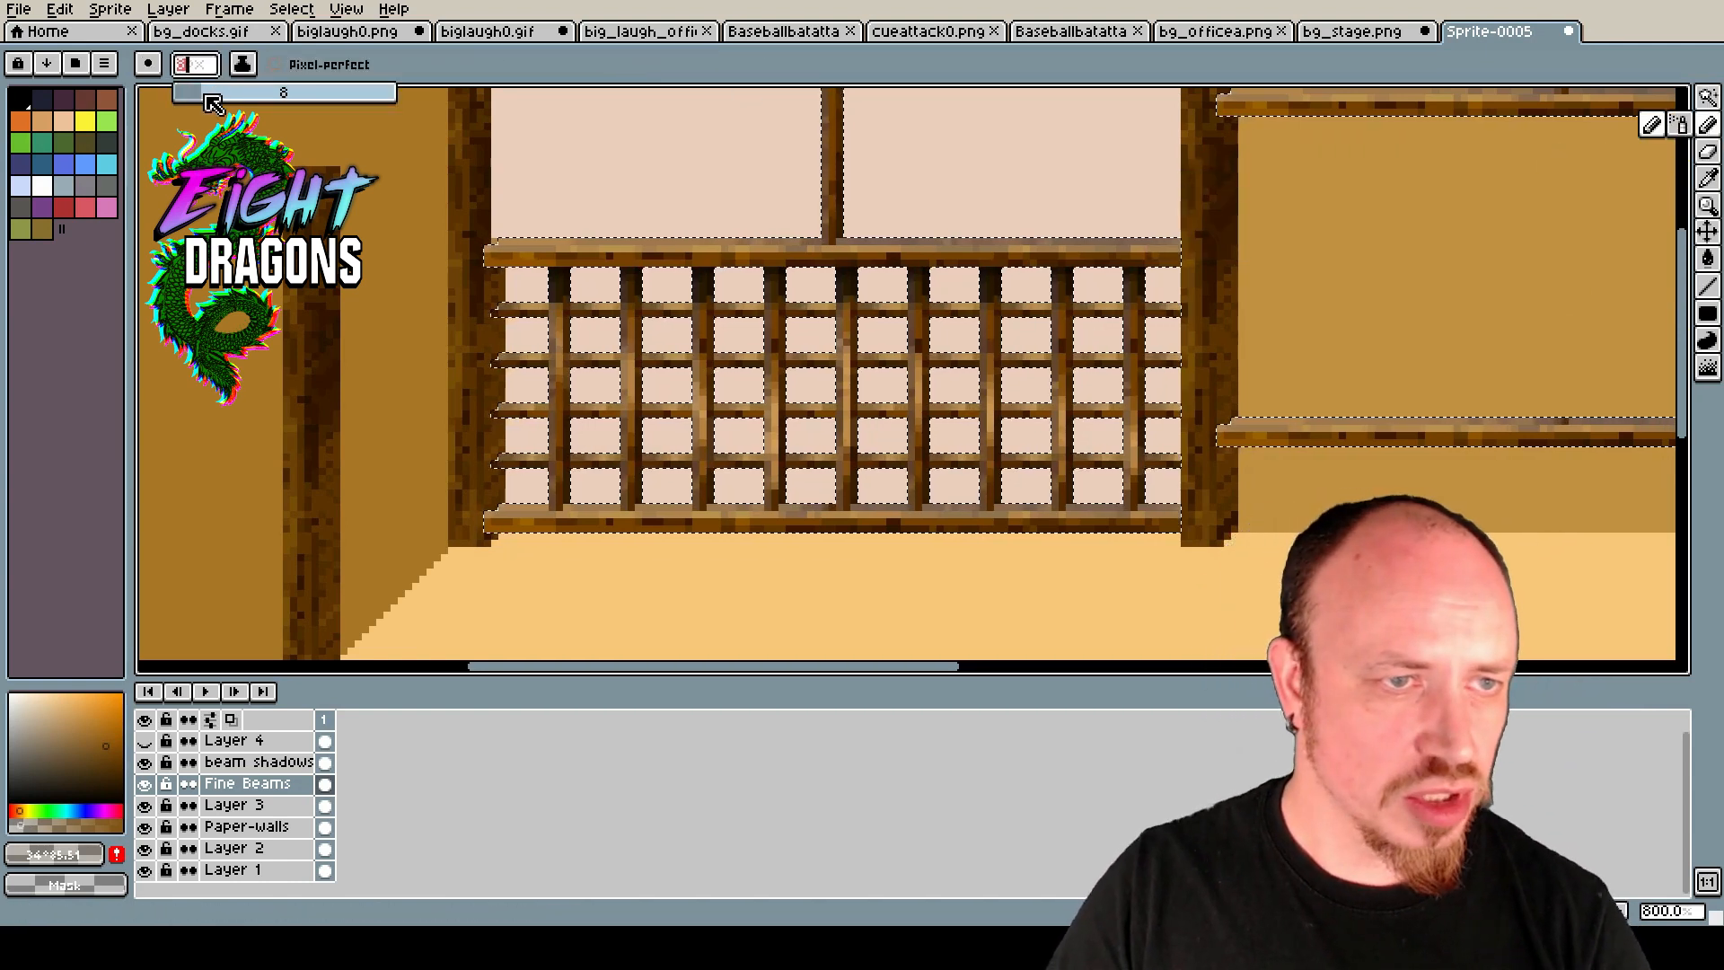
Try a translucent brown stroke around the upper-left corner of the lattice and undo it.
scroll(392, 355, up, 3)
mouse_move(561, 194)
mouse_down()
mouse_move(605, 167)
mouse_move(660, 136)
mouse_up()
scroll(937, 222, down, 3)
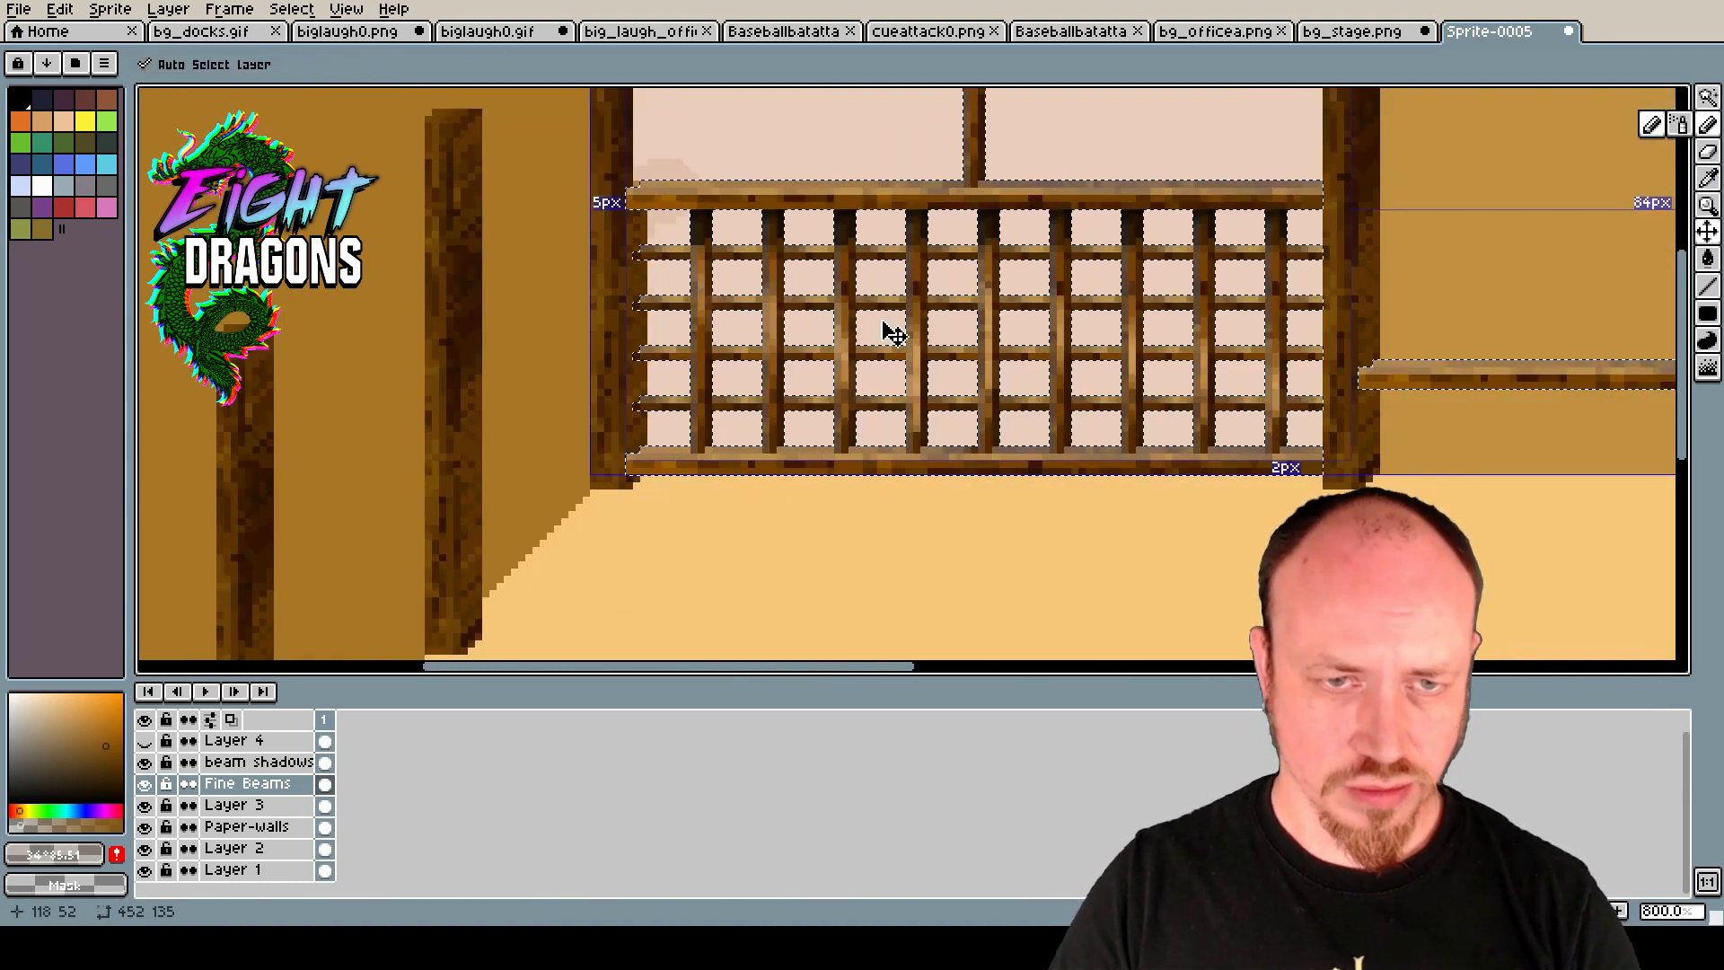
key(ctrl+z)
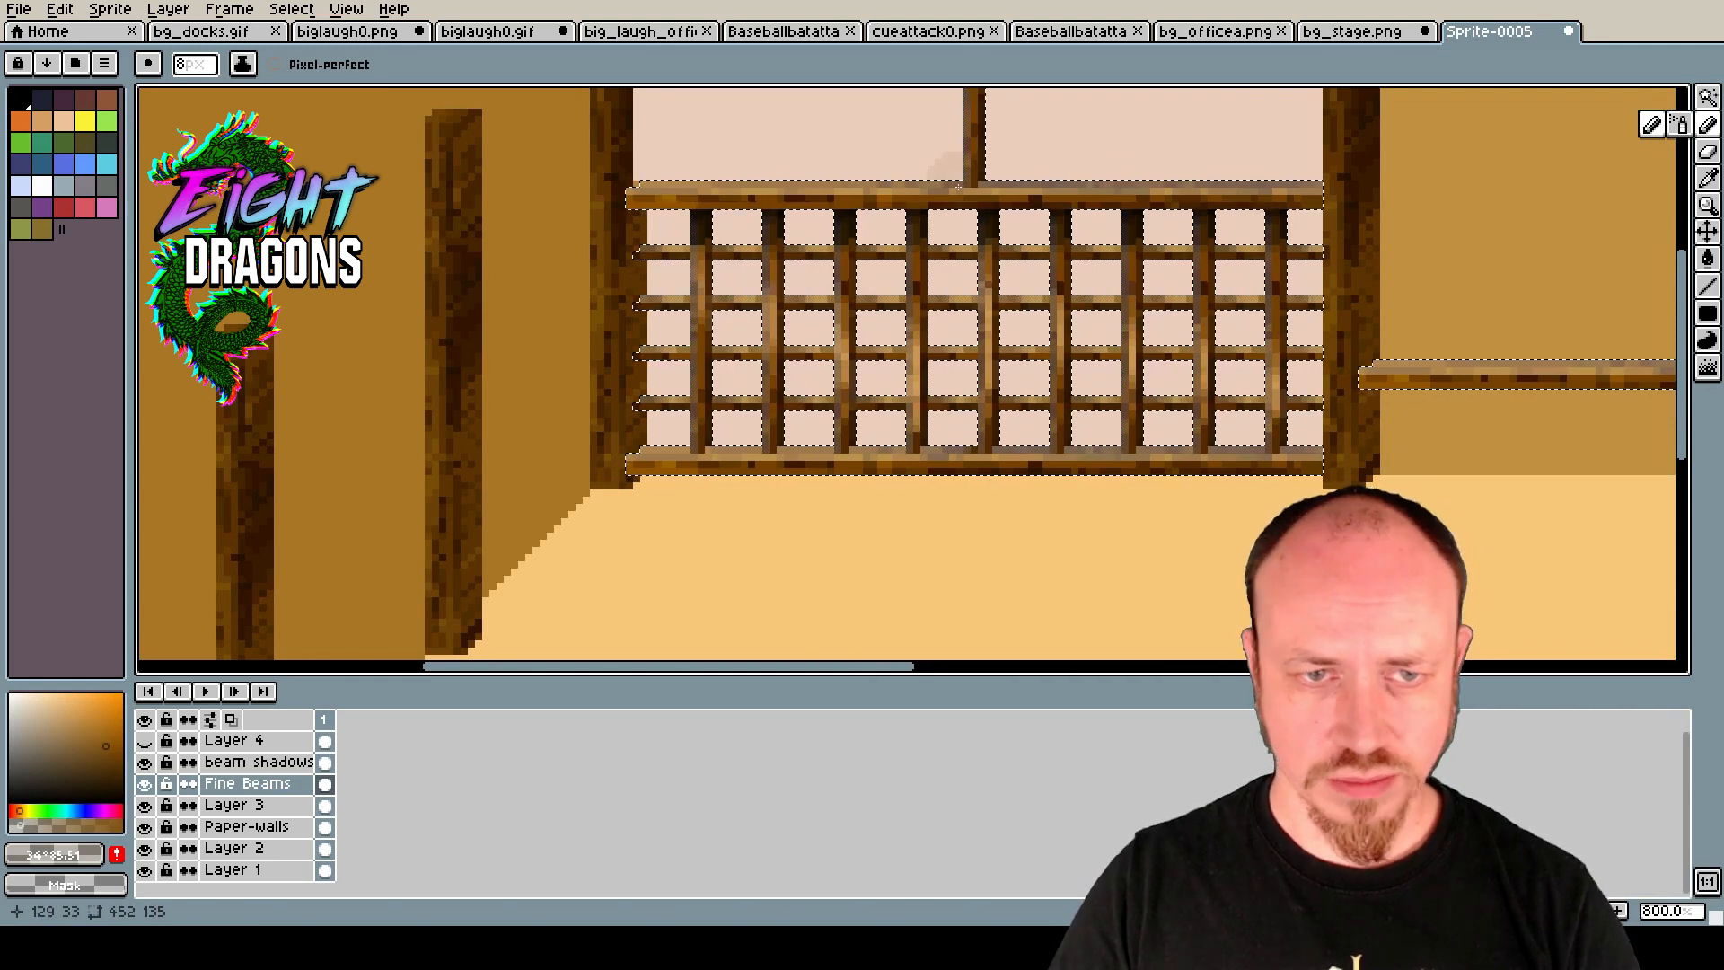
Try a 219 × 34 px rectangular marquee over the upper wall and undo it to restore the lattice selection.
click(1707, 97)
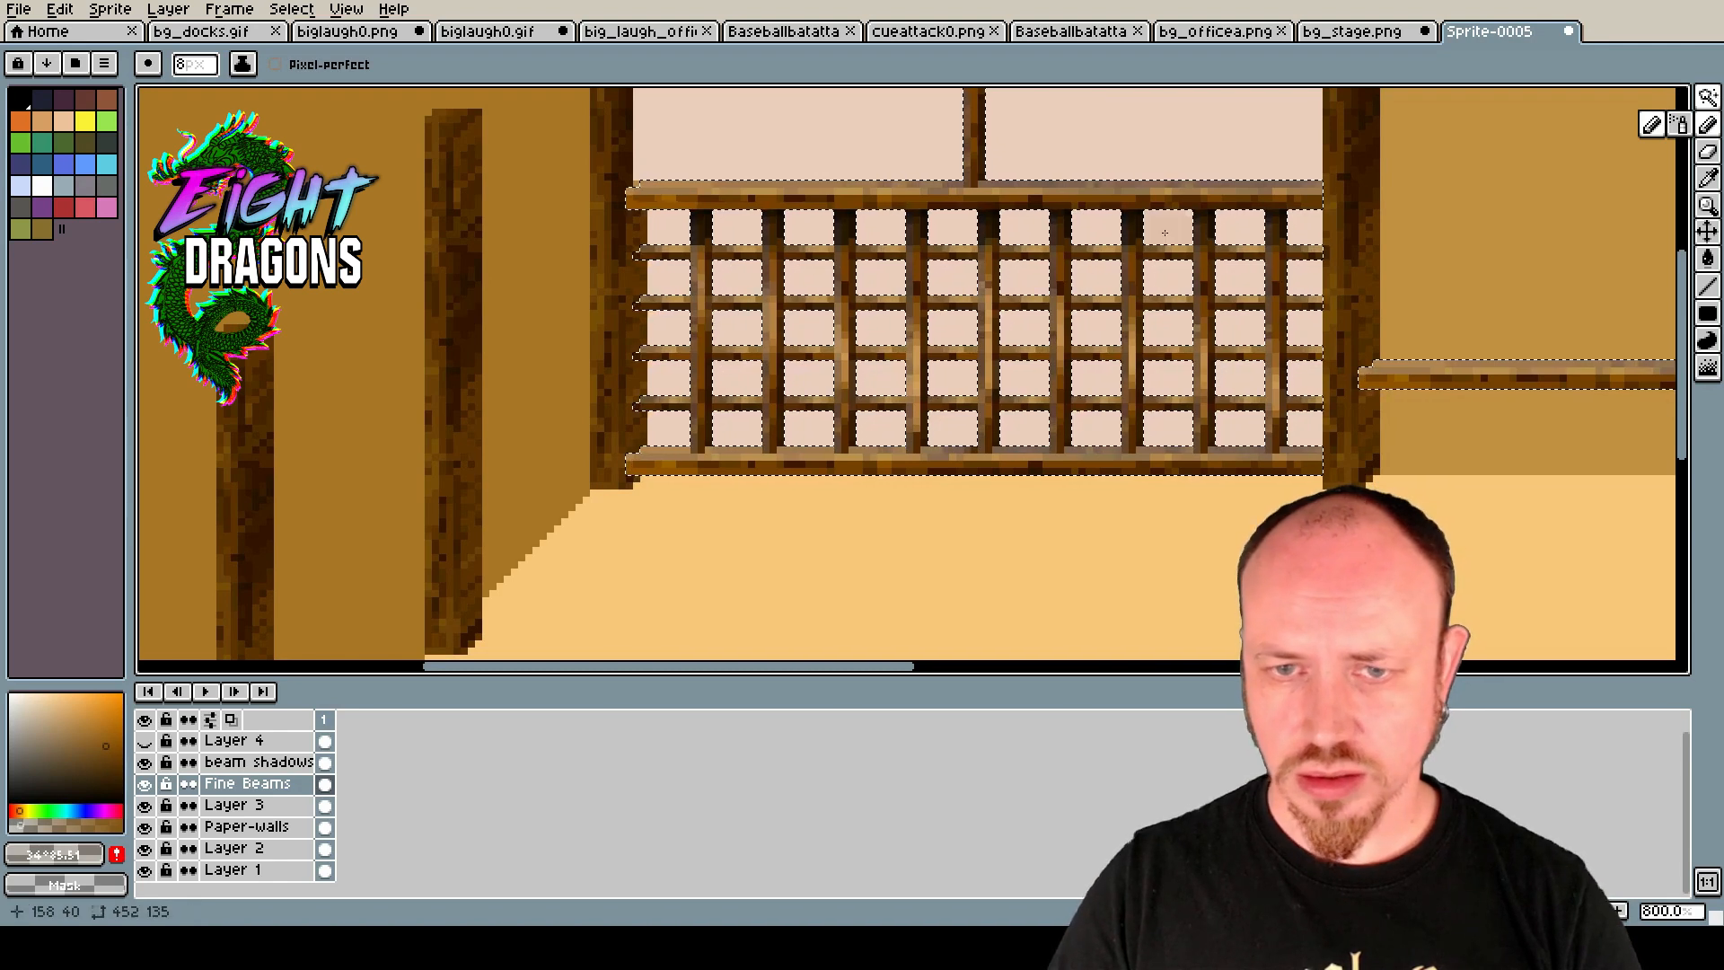
scroll(1042, 232, down, 2)
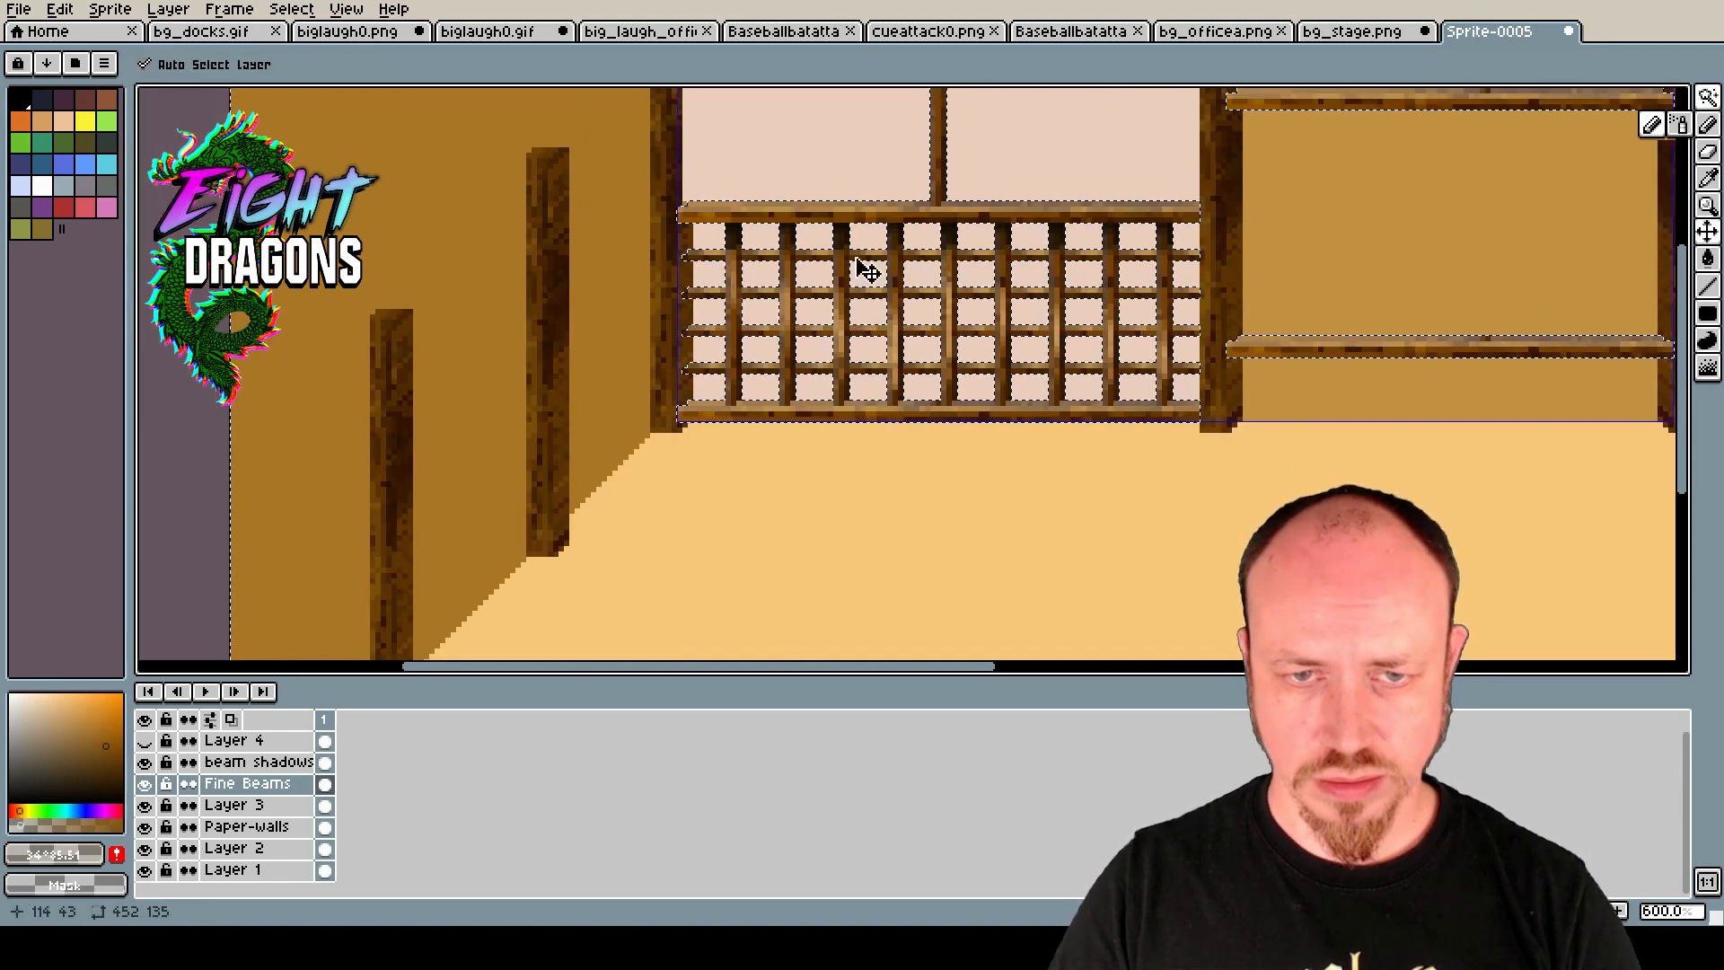
scroll(1059, 220, down, 2)
click(1569, 97)
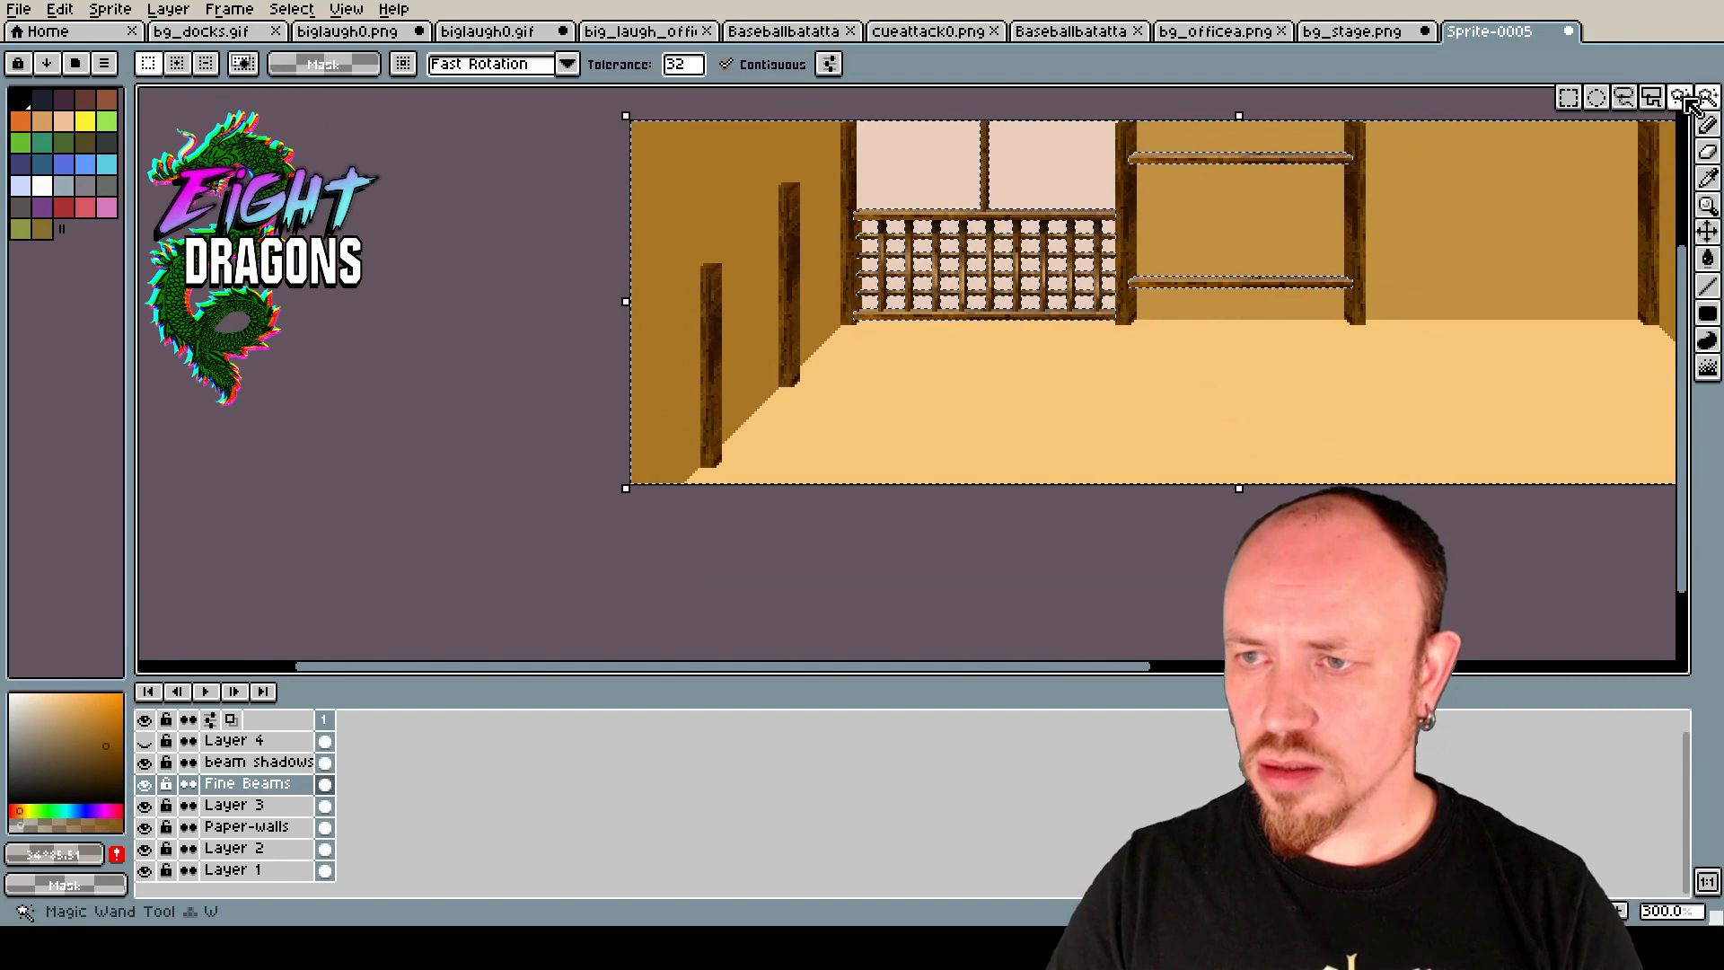
drag(570, 109, 1224, 216)
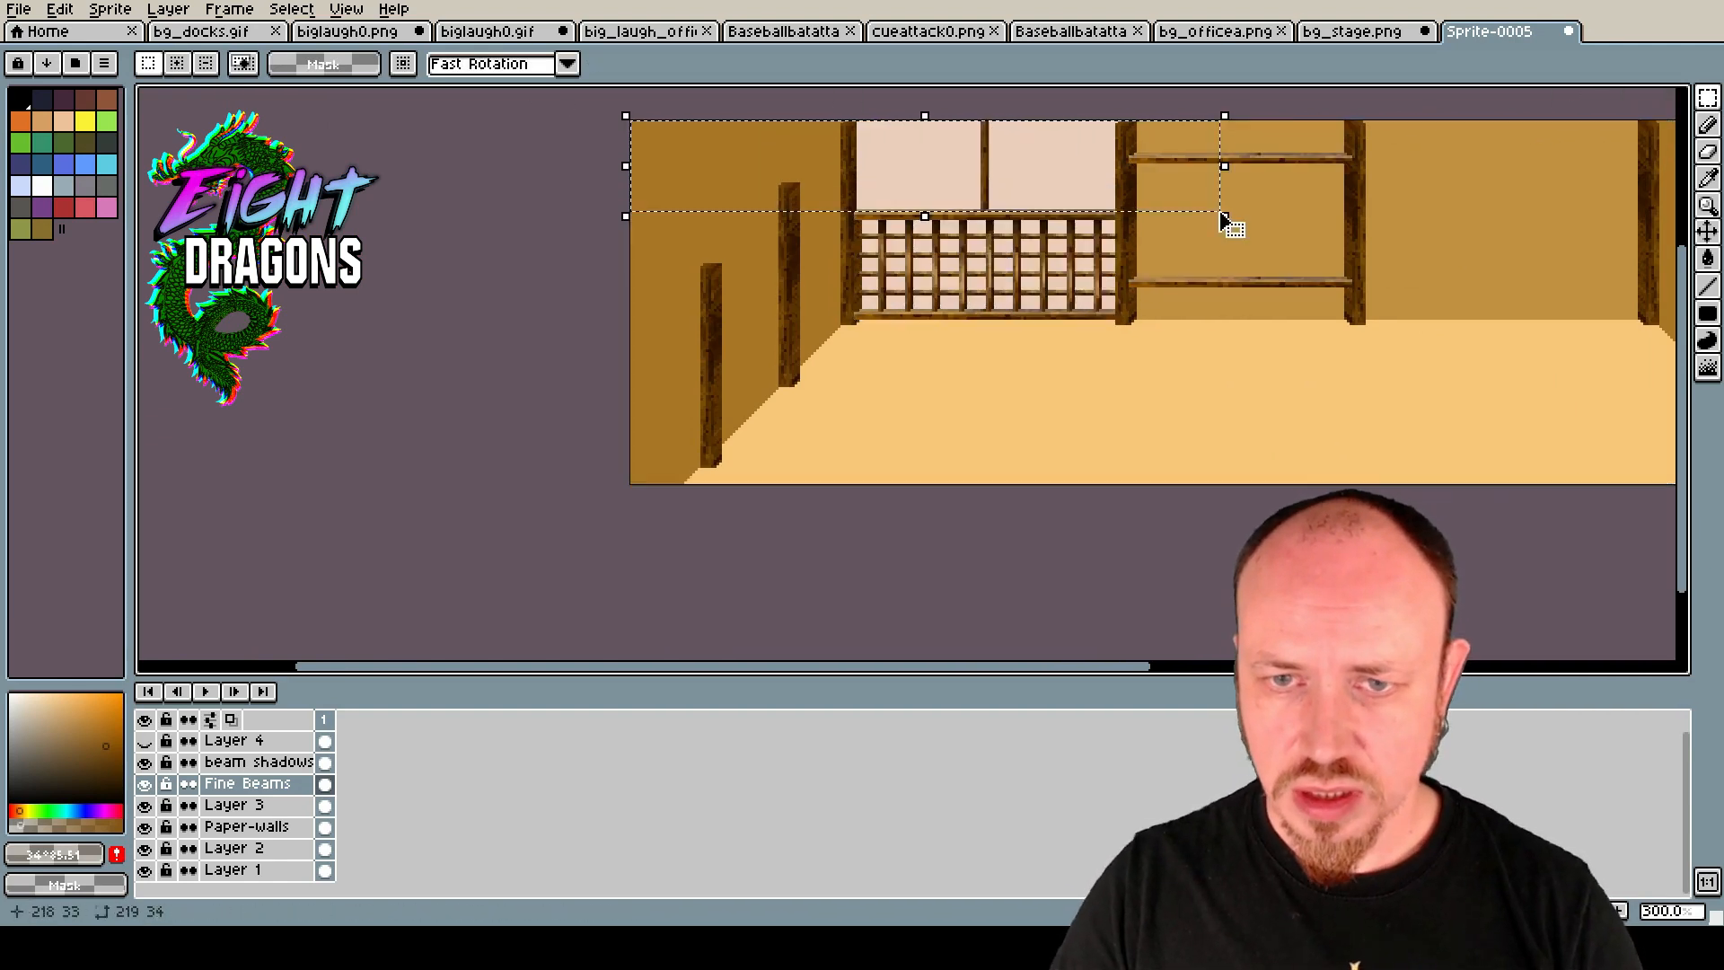
key(ctrl+z)
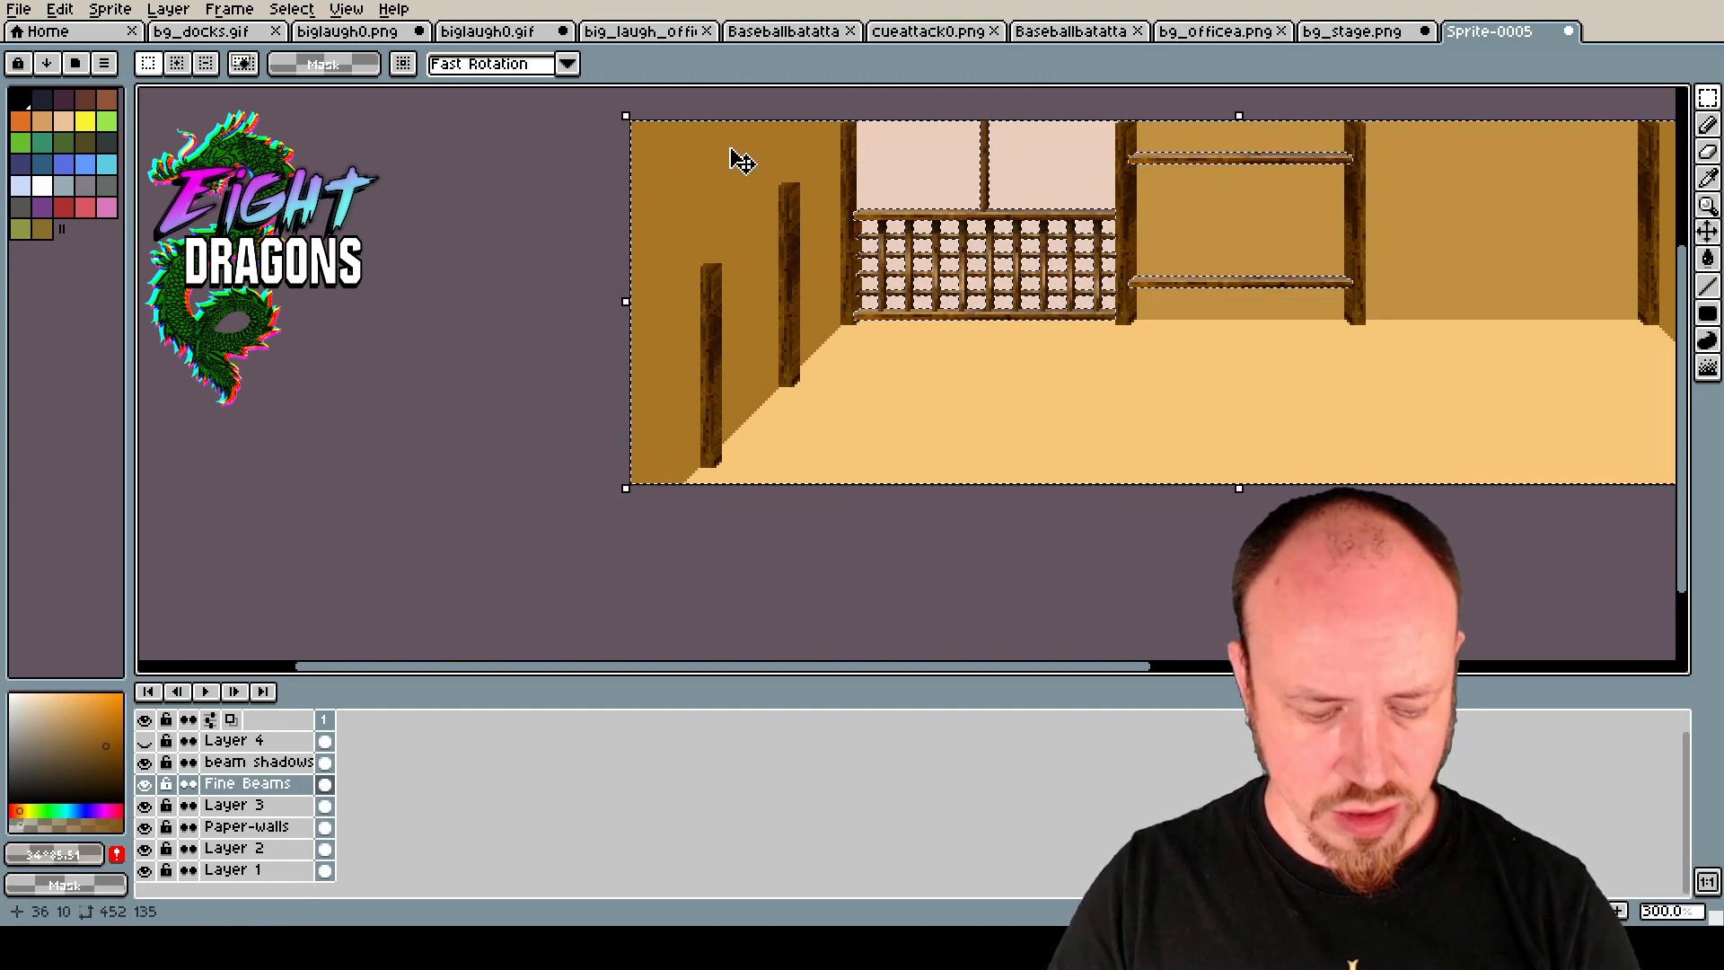
Subtract rectangular areas covering the walls, upper panels, shelves and floor so only the lattice openings remain selected.
drag(630, 120, 950, 193)
drag(580, 105, 1142, 212)
drag(574, 158, 860, 438)
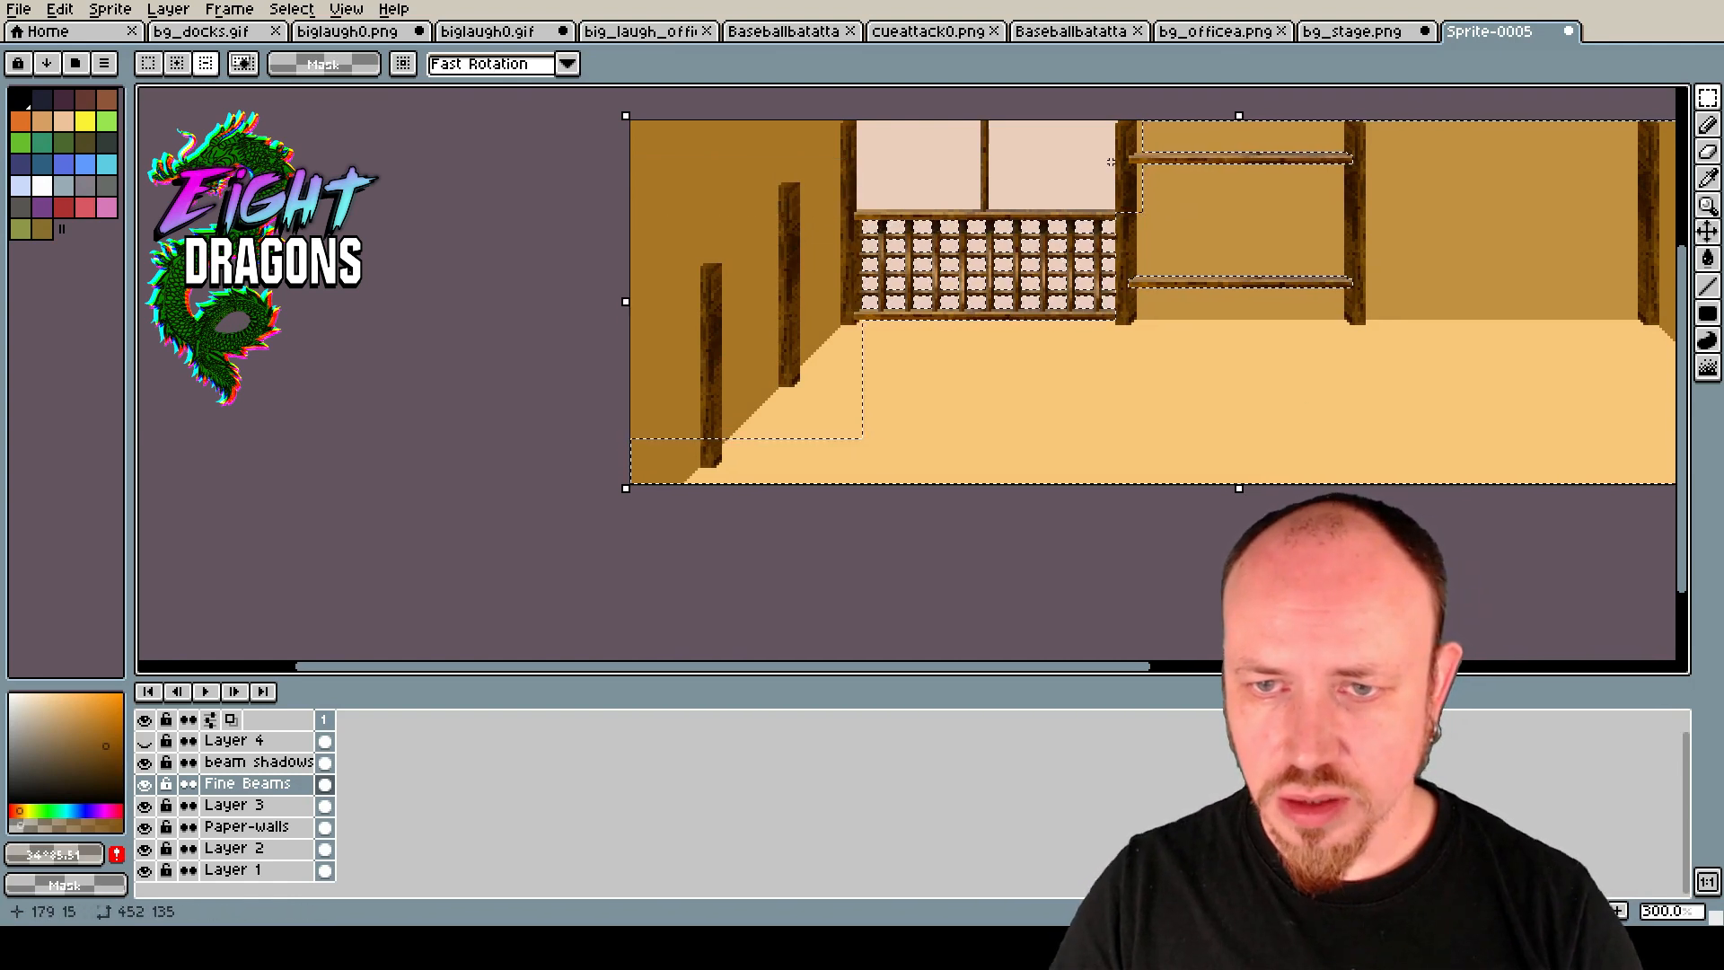
drag(1116, 116, 1446, 483)
drag(1105, 107, 1520, 210)
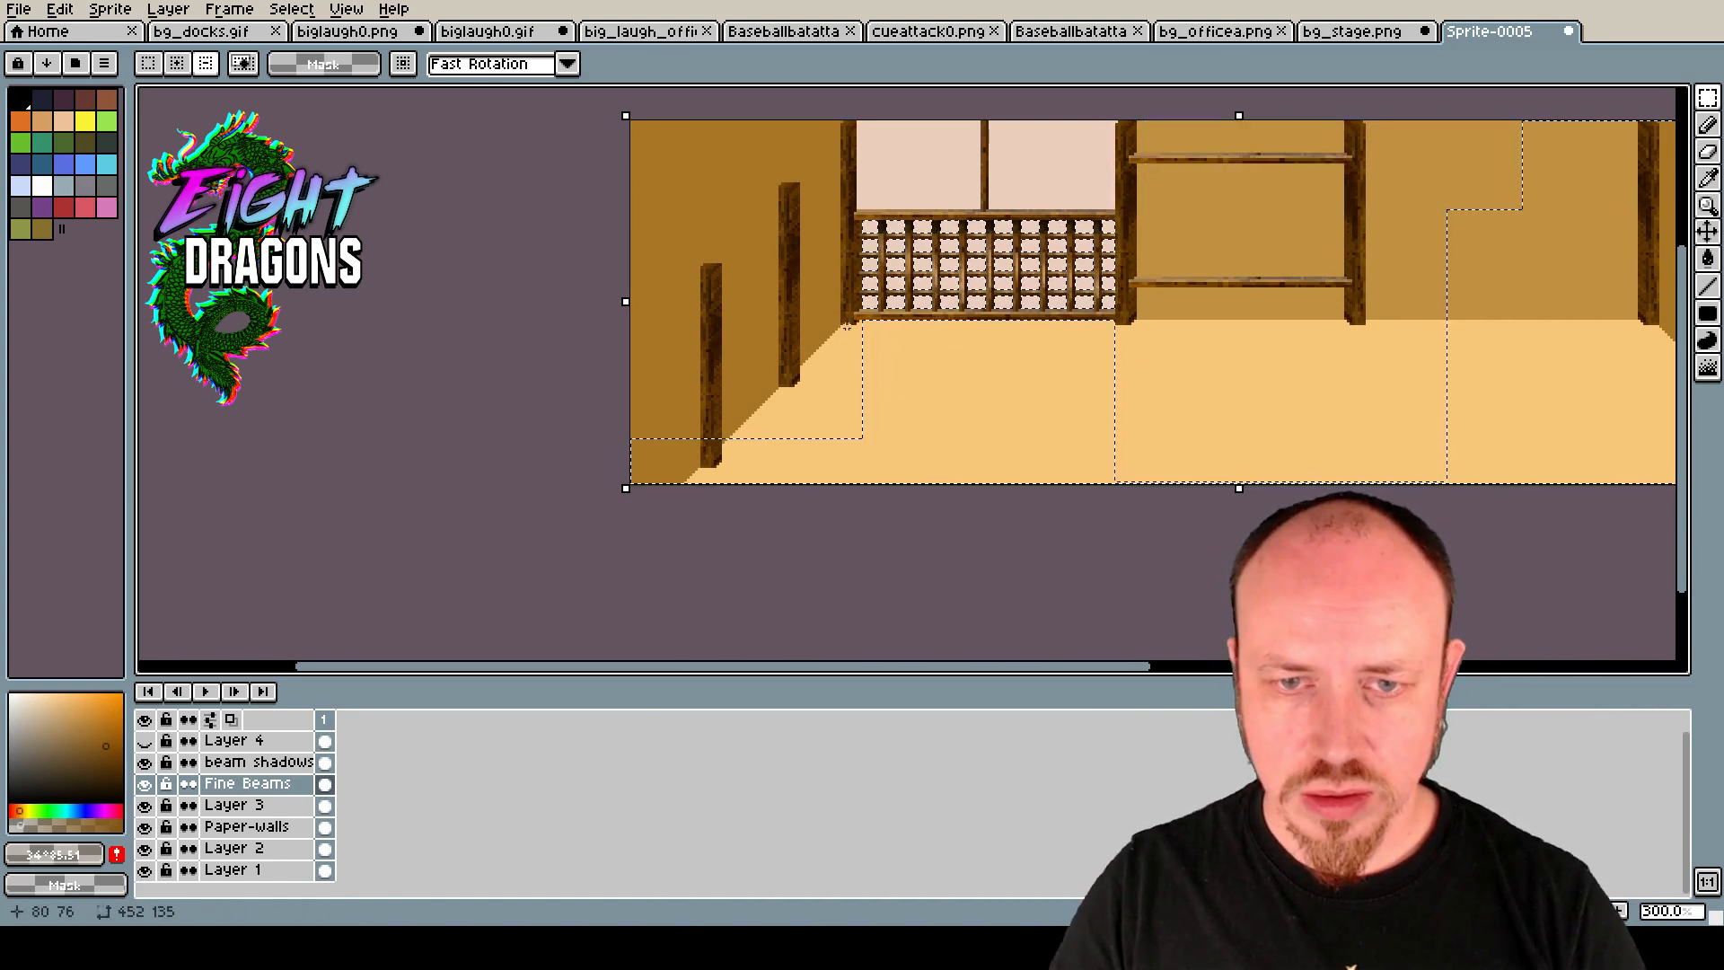
drag(846, 318, 1208, 489)
drag(625, 386, 1065, 577)
Shade the paper in the upper three rows of openings with faint brown #845413, using a 10 px Pencil and a 3 px one.
scroll(1006, 251, up, 5)
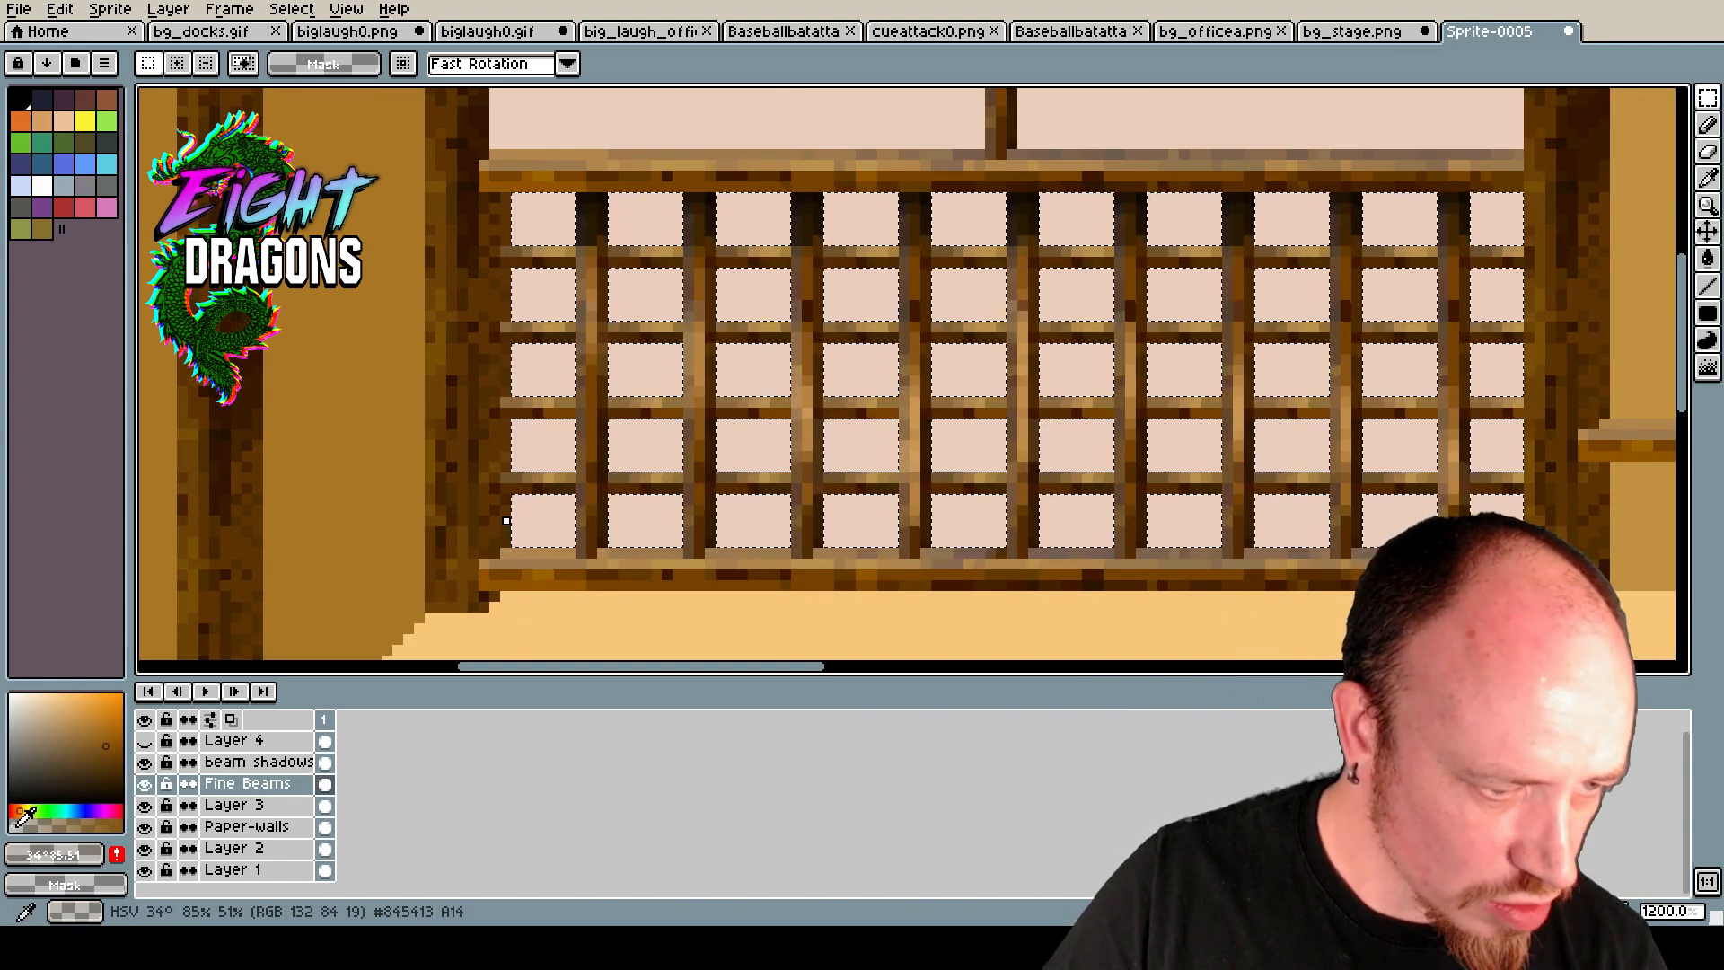
click(1707, 126)
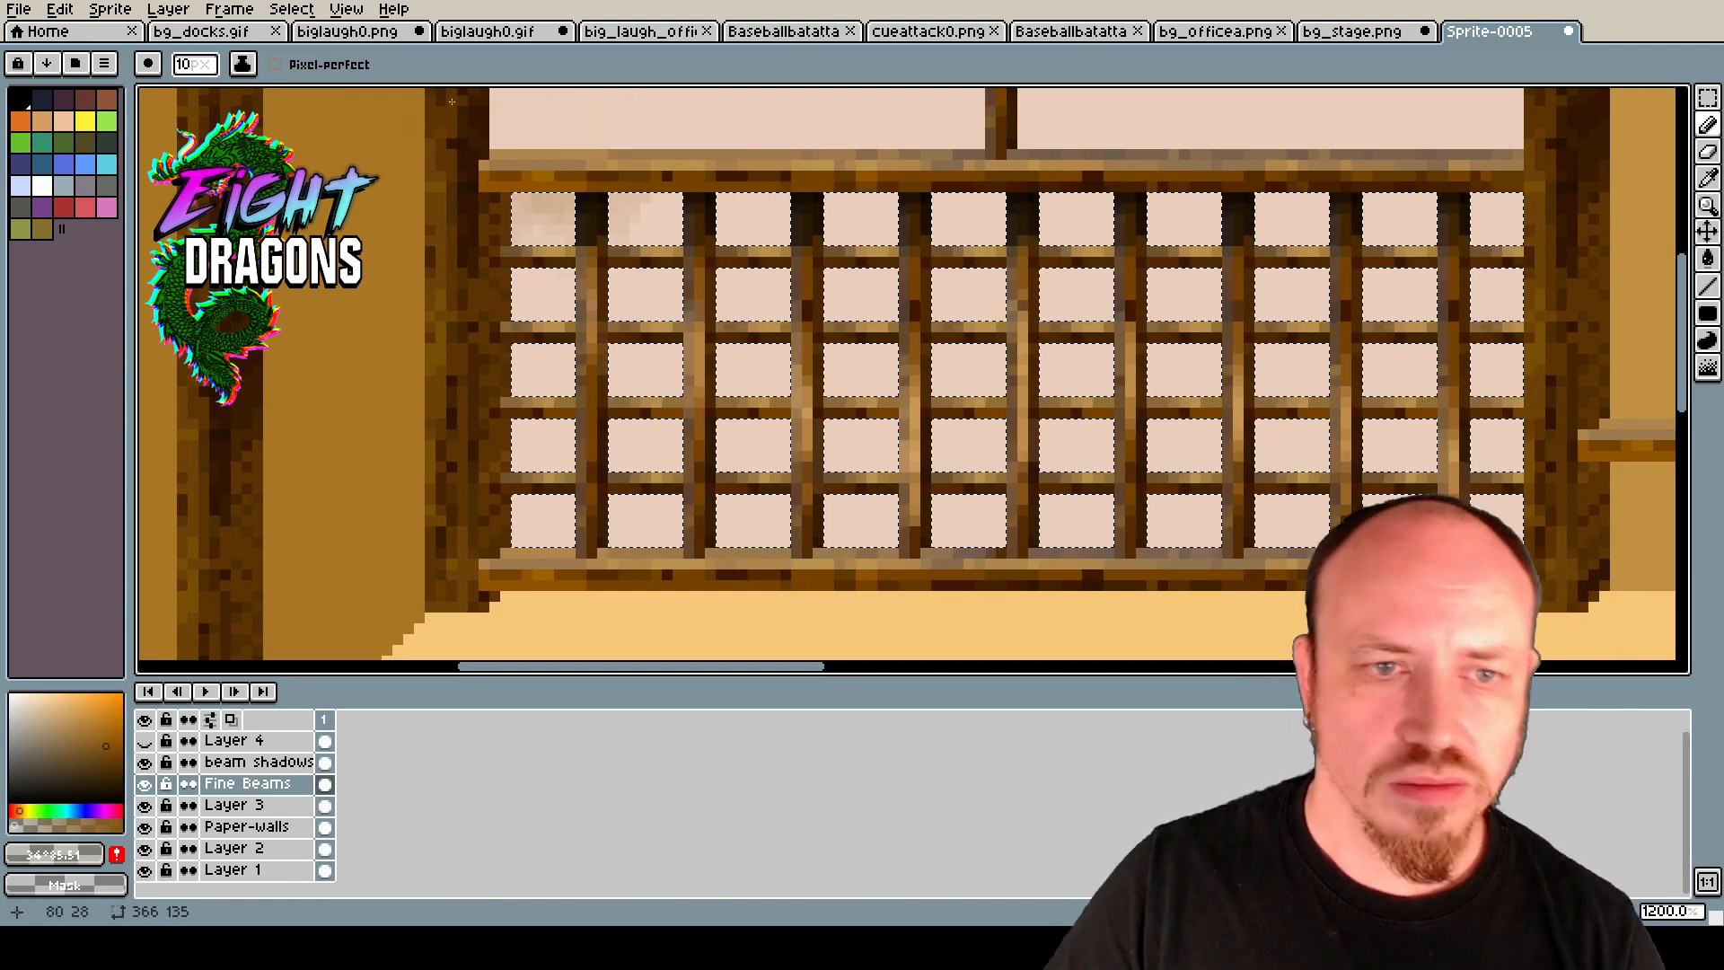
drag(192, 67, 189, 102)
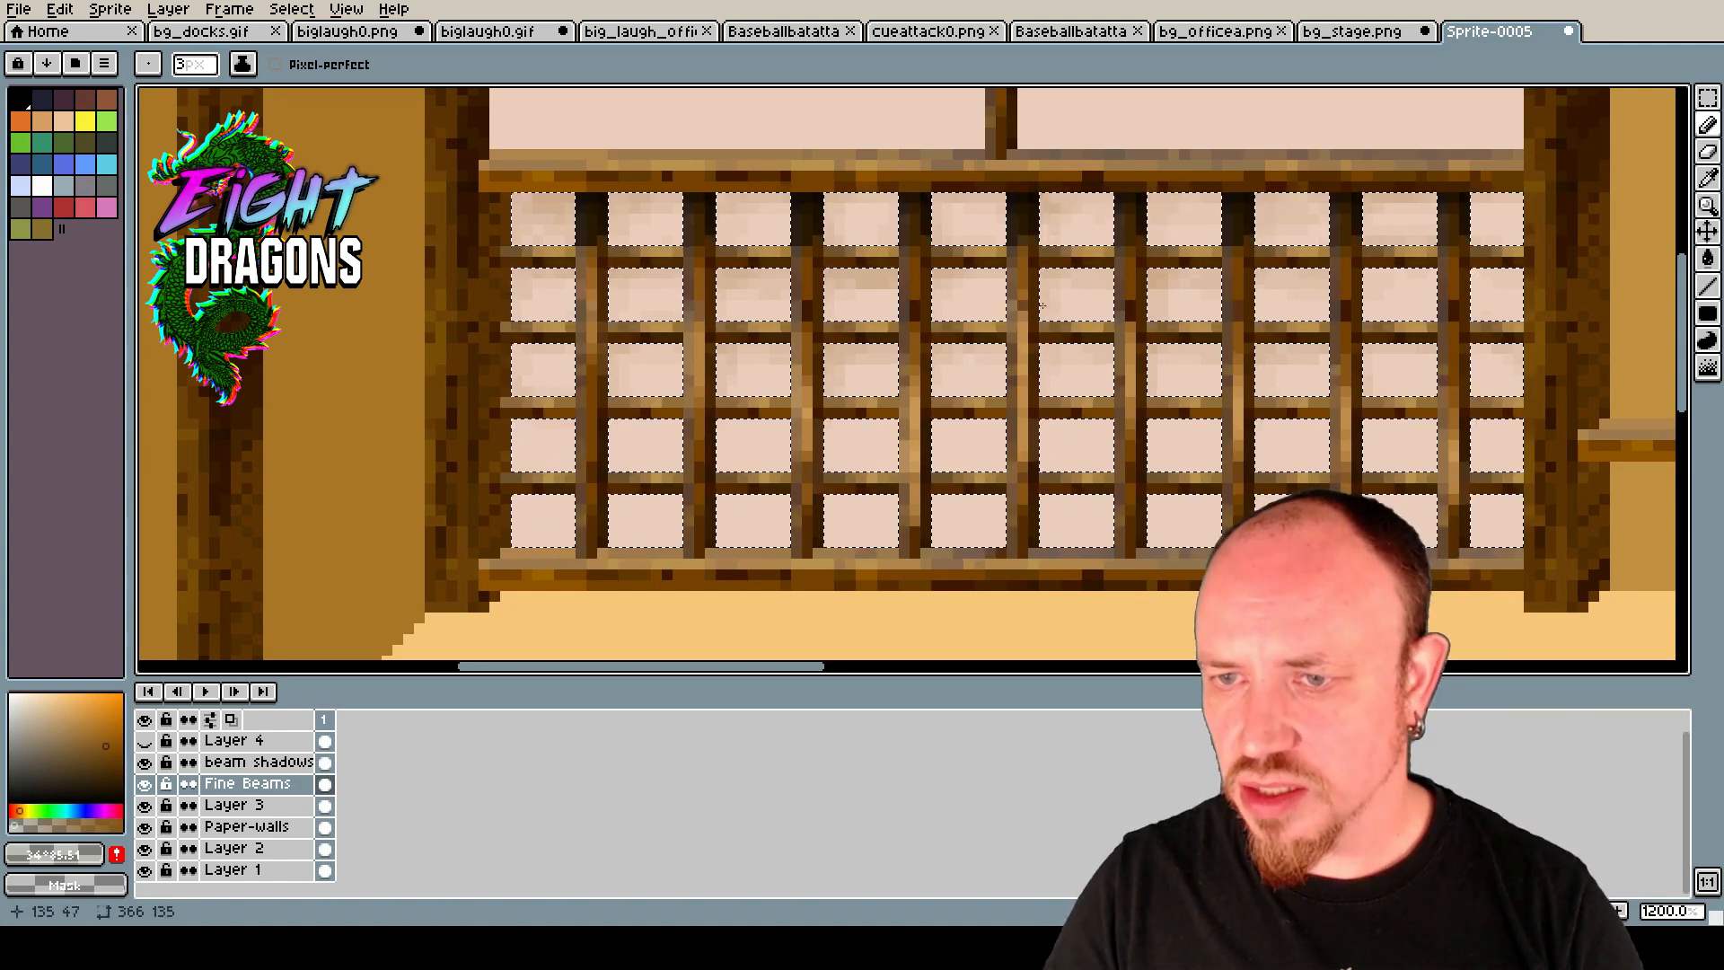
Continue the faint brown paper shading in the lower two rows of lattice openings with the 3 px Pencil.
scroll(1043, 305, down, 5)
scroll(590, 354, up, 6)
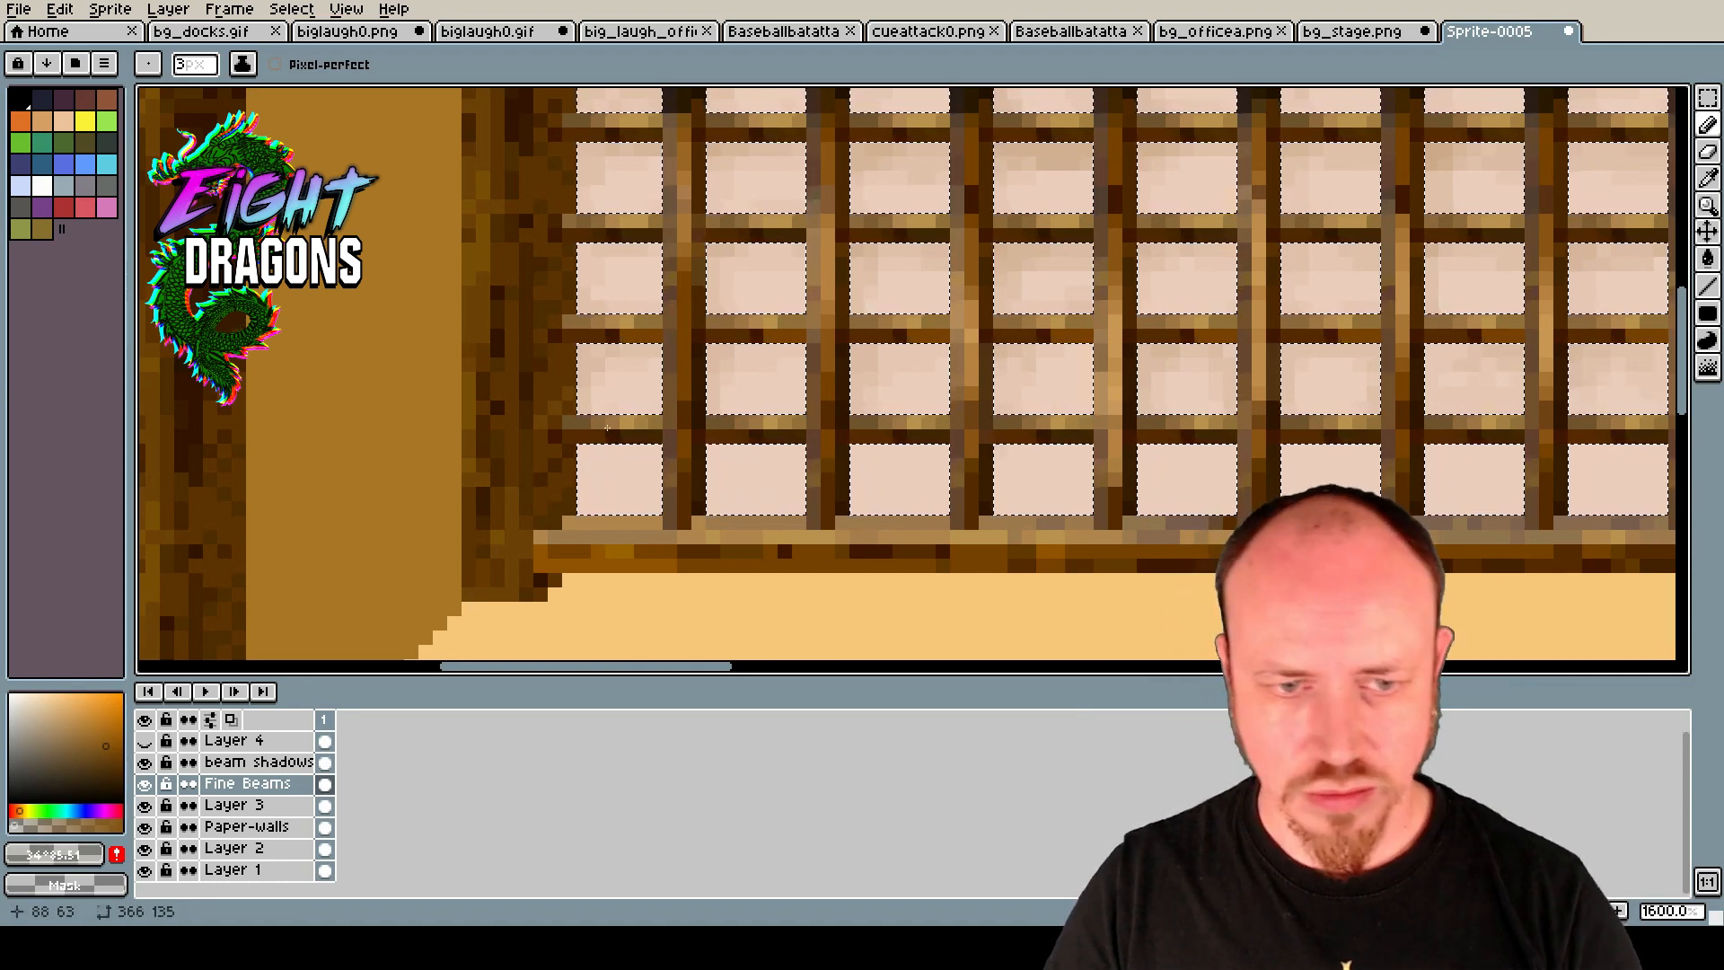
drag(608, 435, 601, 459)
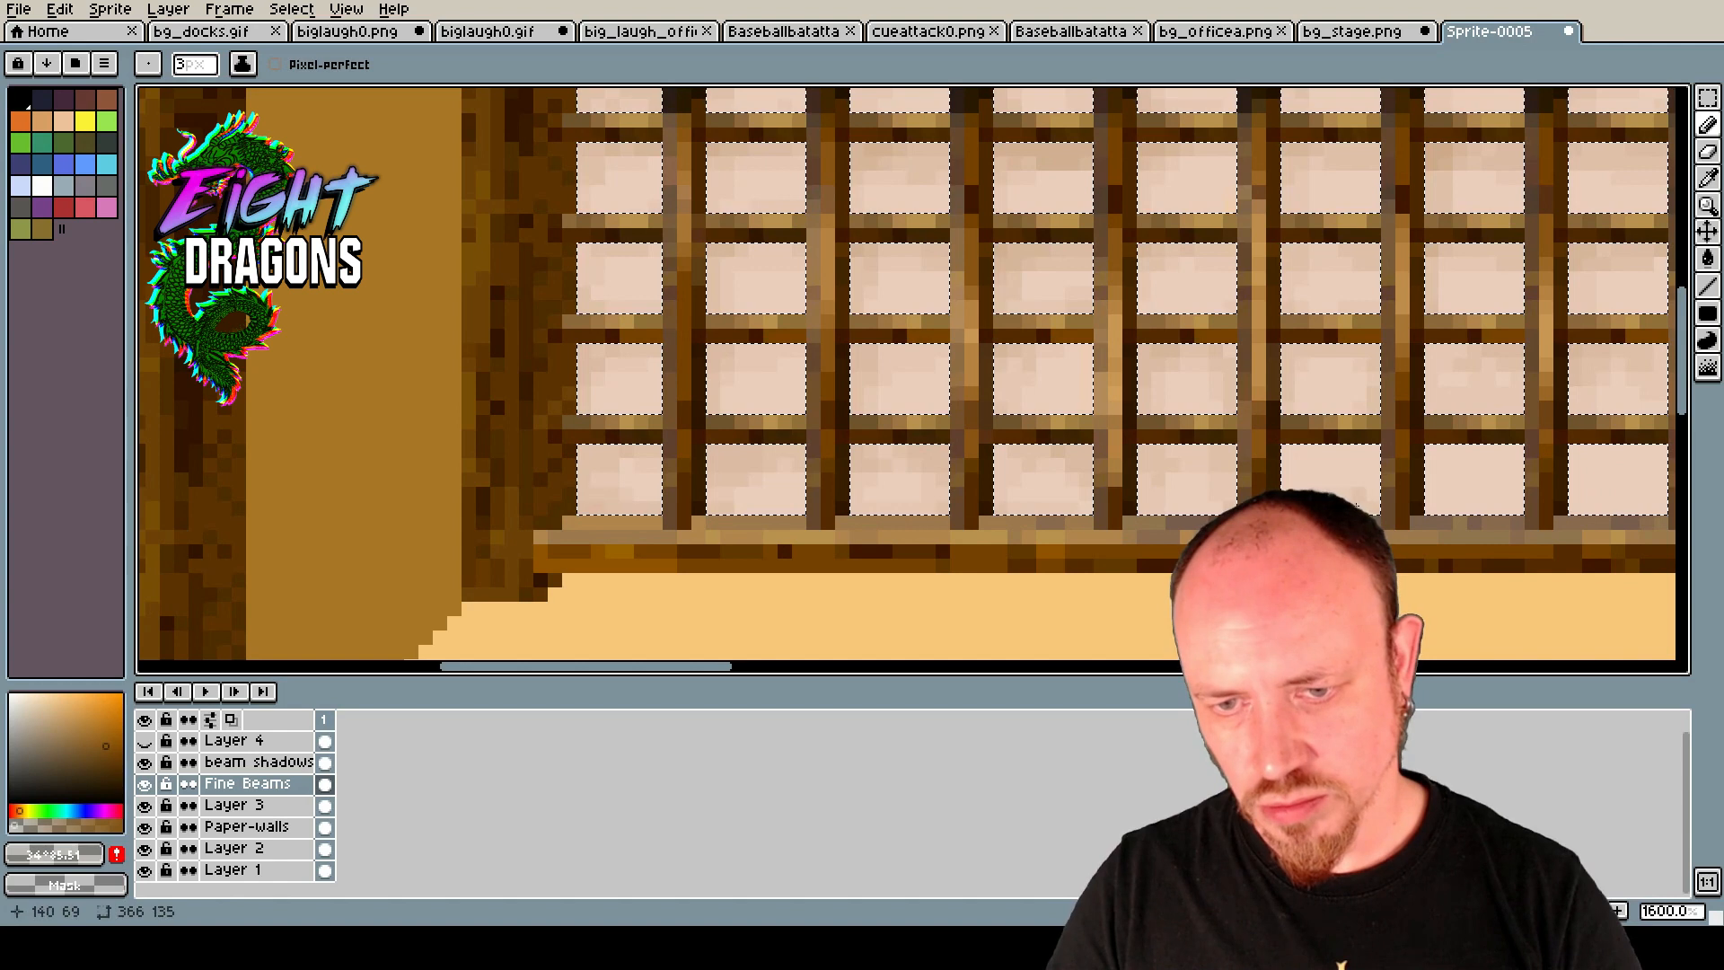
scroll(1529, 501, down, 3)
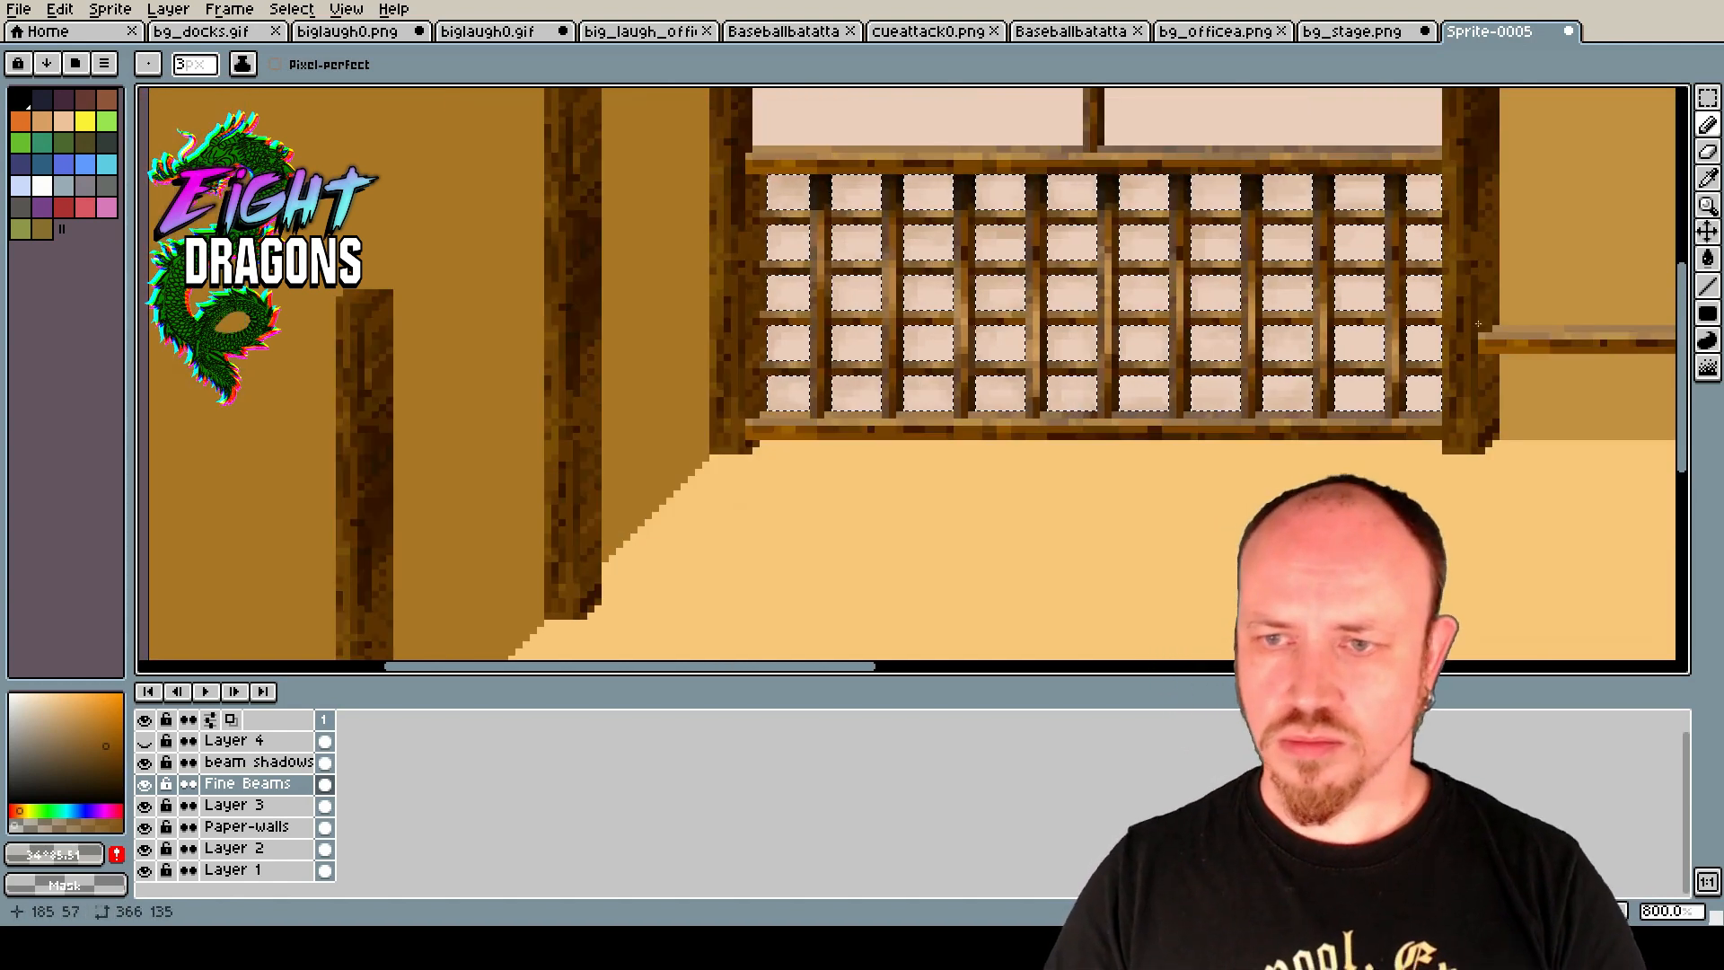
Deselect the lattice openings to examine the paper shading without the selection outline, and restore the selection.
scroll(1018, 264, down, 1)
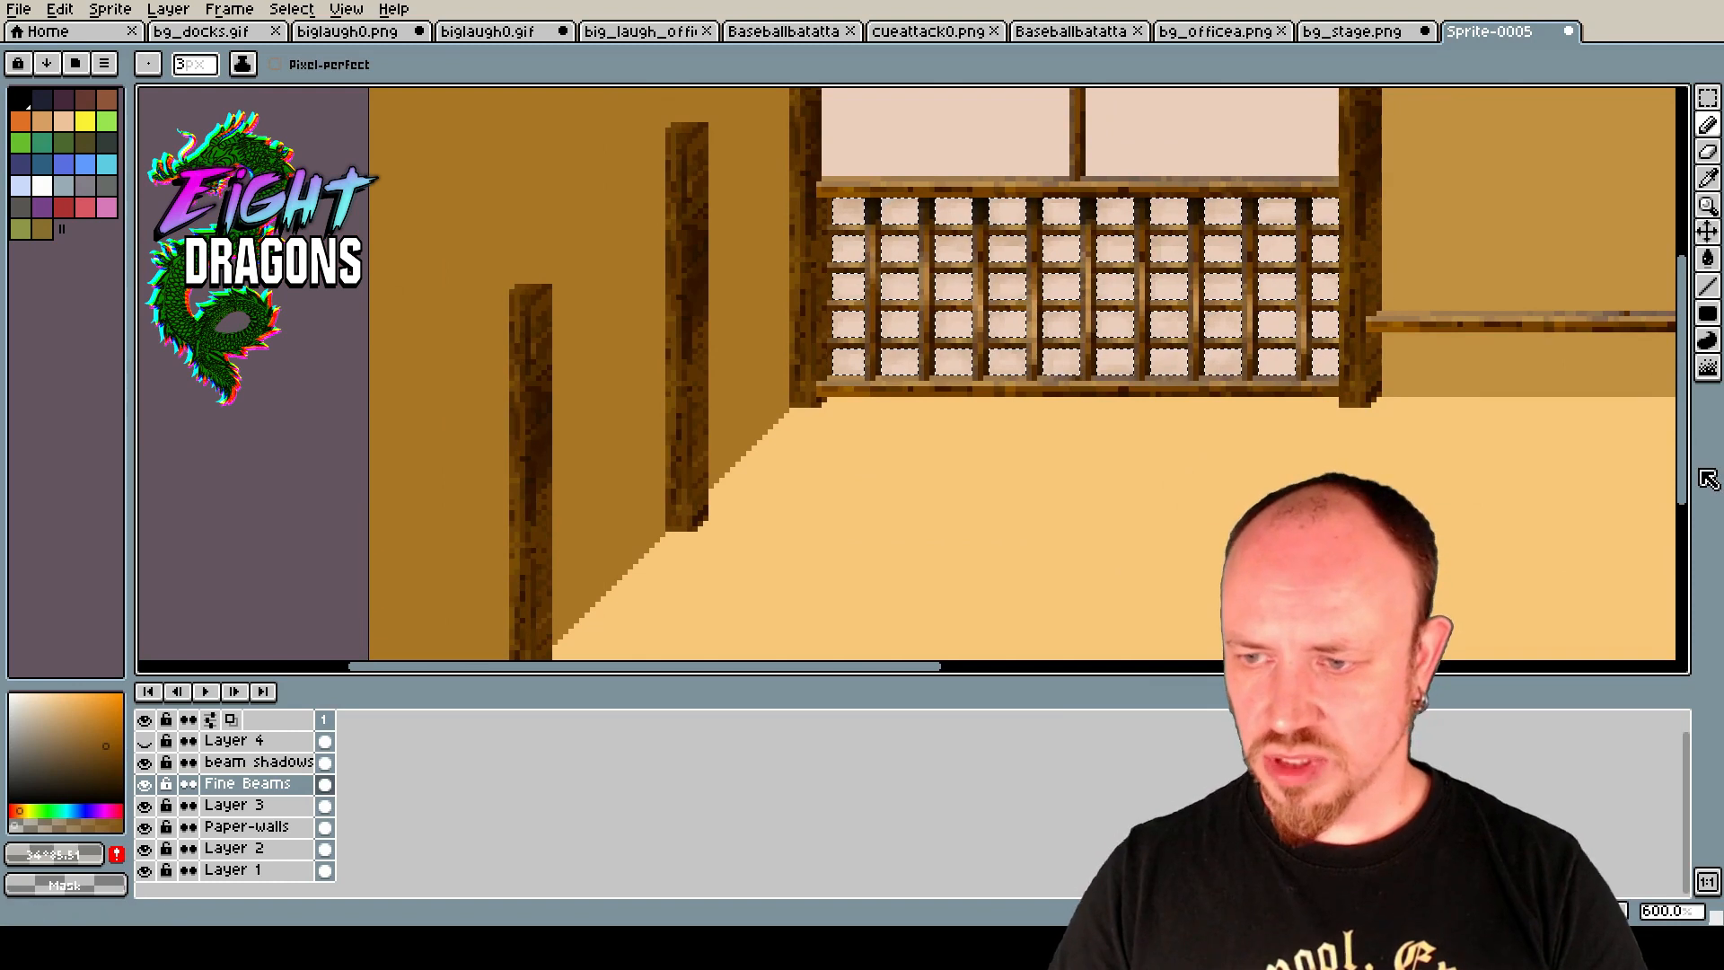
drag(1681, 491, 1655, 434)
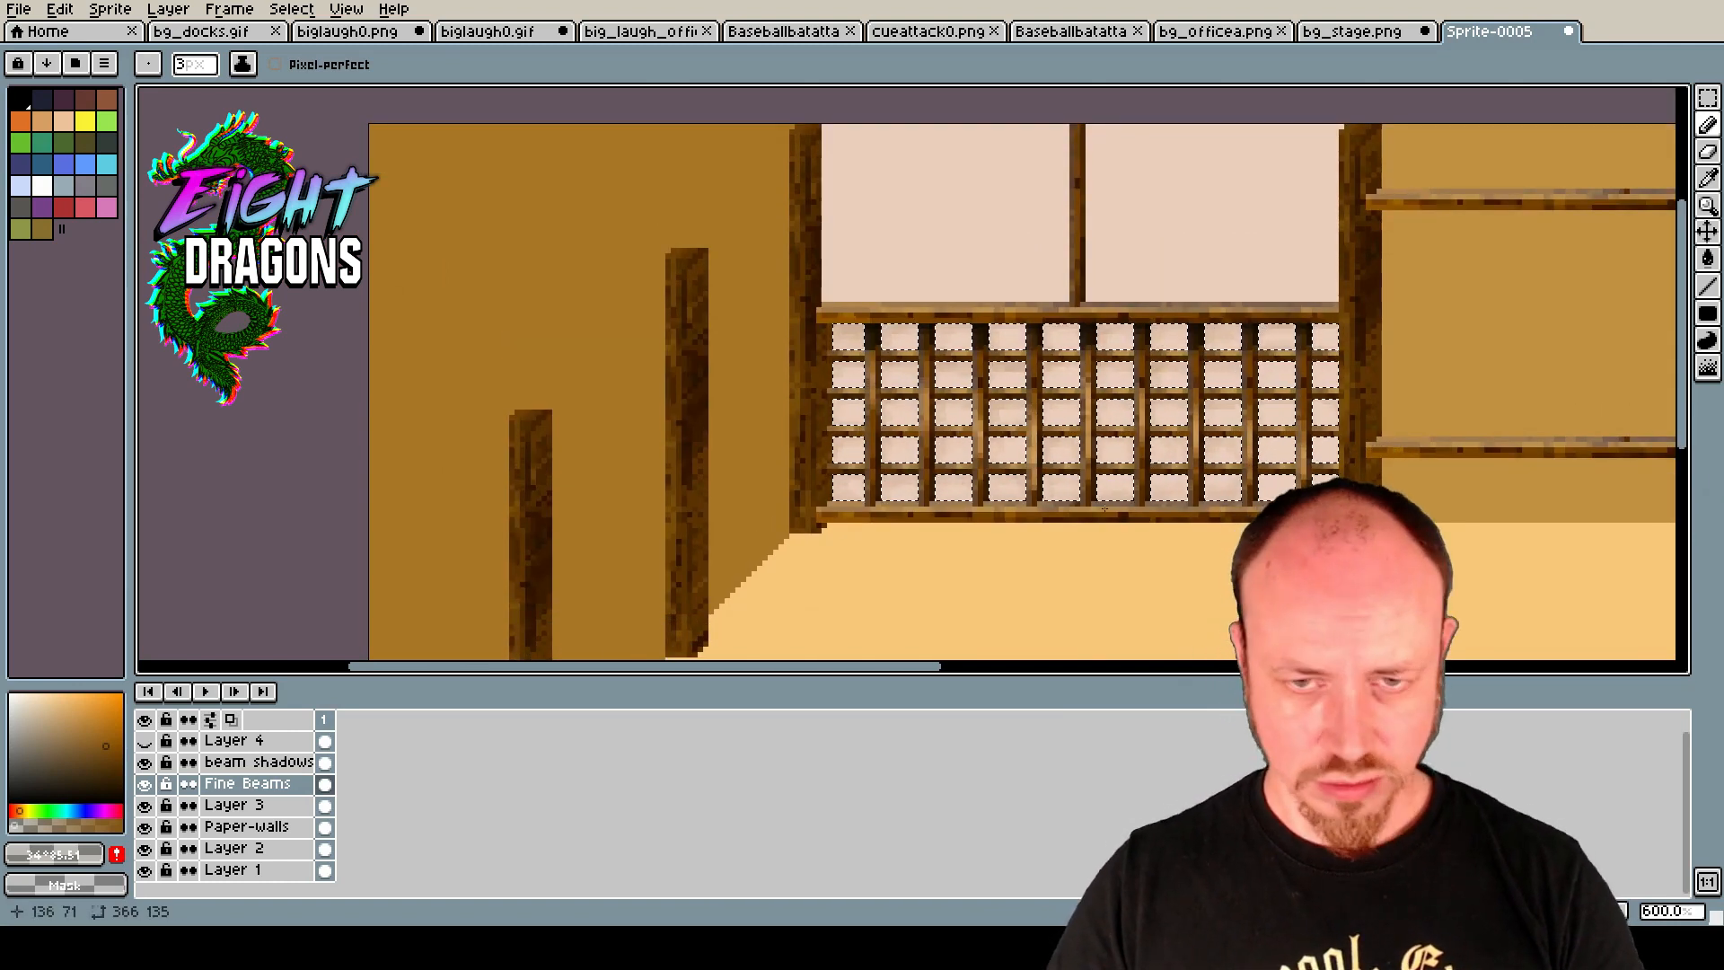
key(ctrl+d)
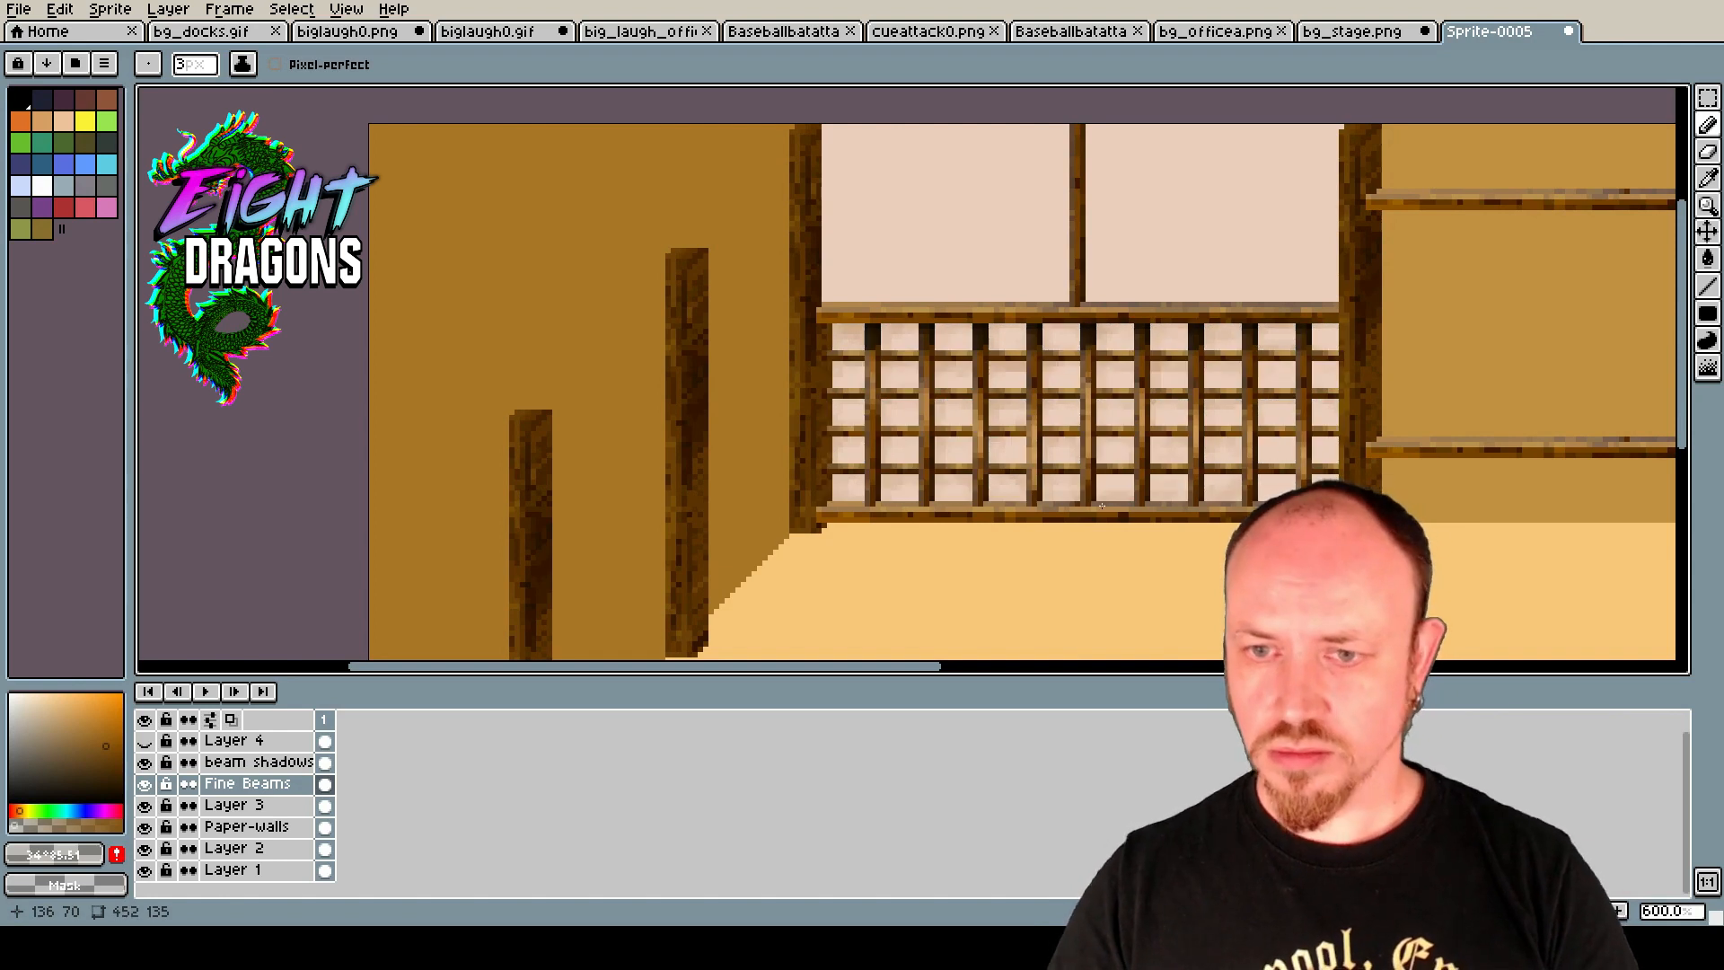
key(v)
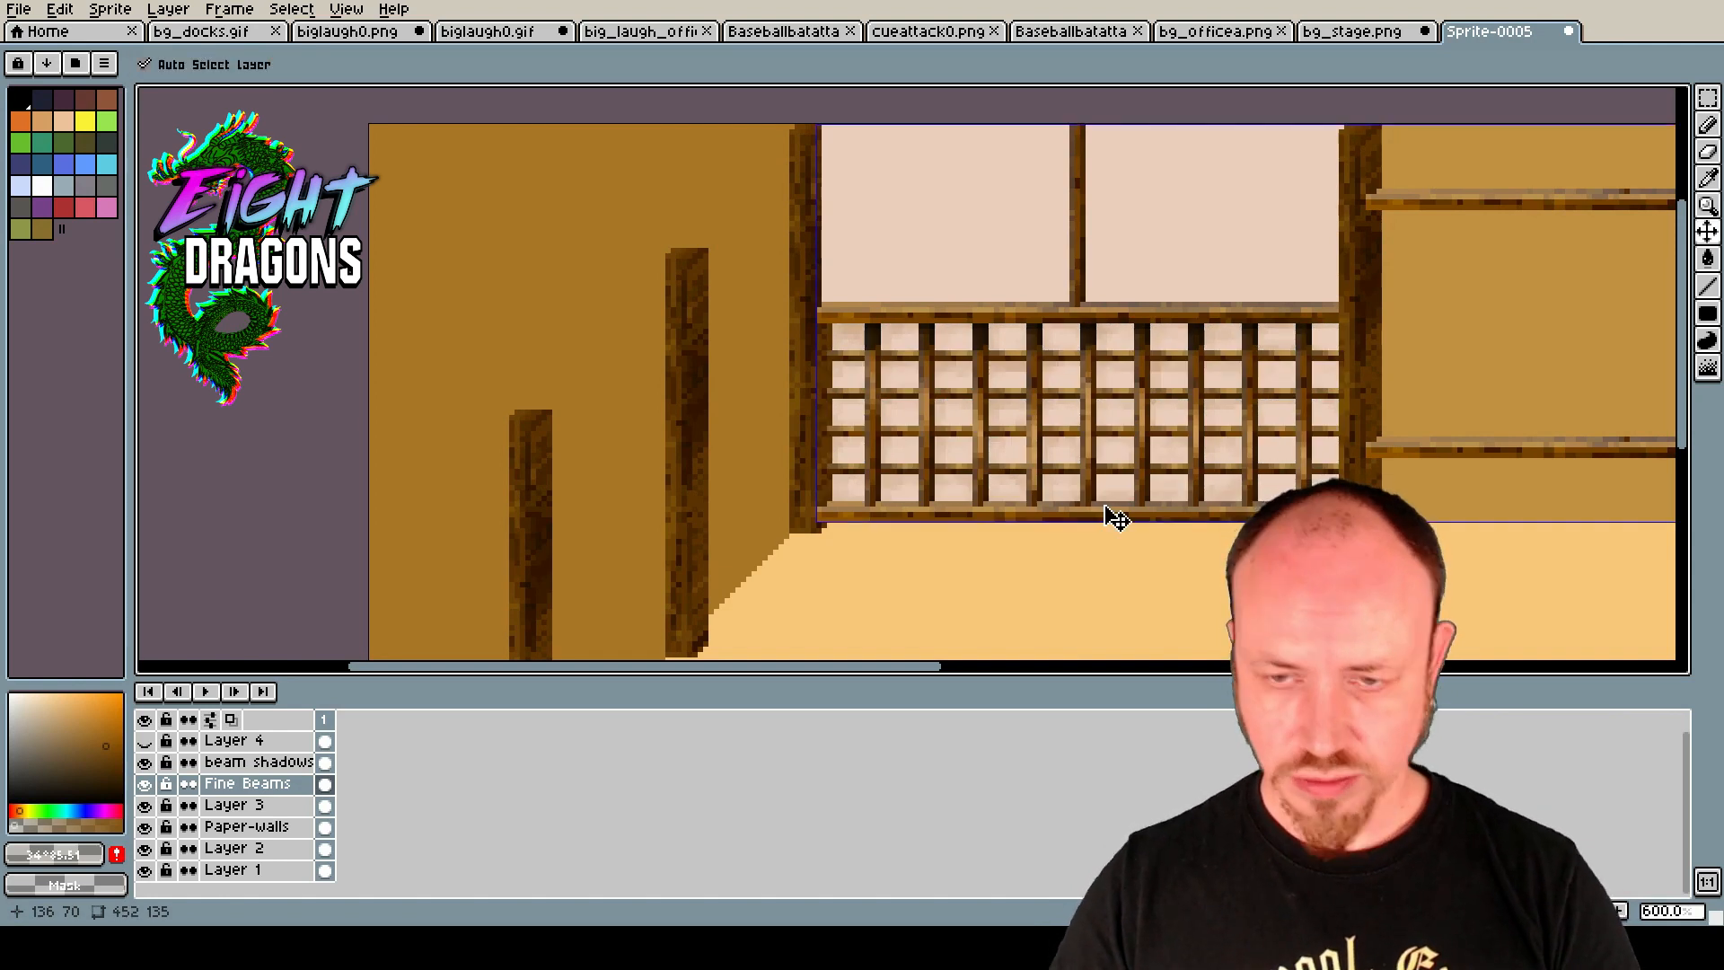
key(ctrl+shift+d)
key(b)
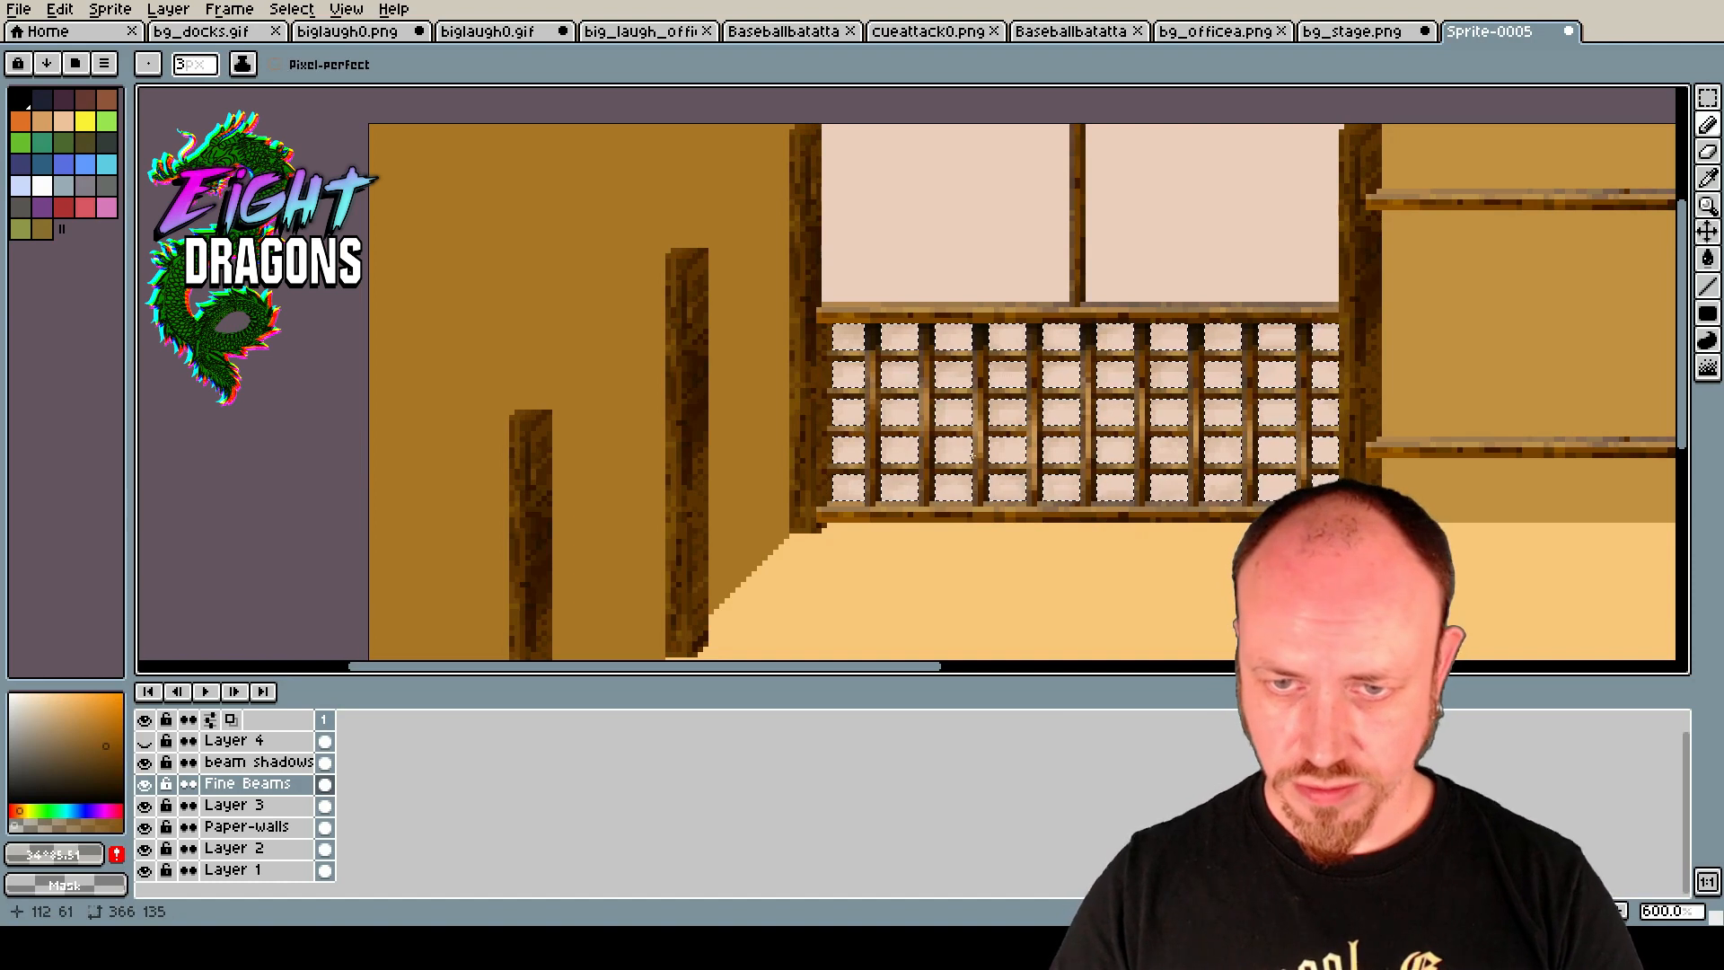
Add the two upper paper panels above the lattice to the selected openings with rectangular selections.
click(1707, 97)
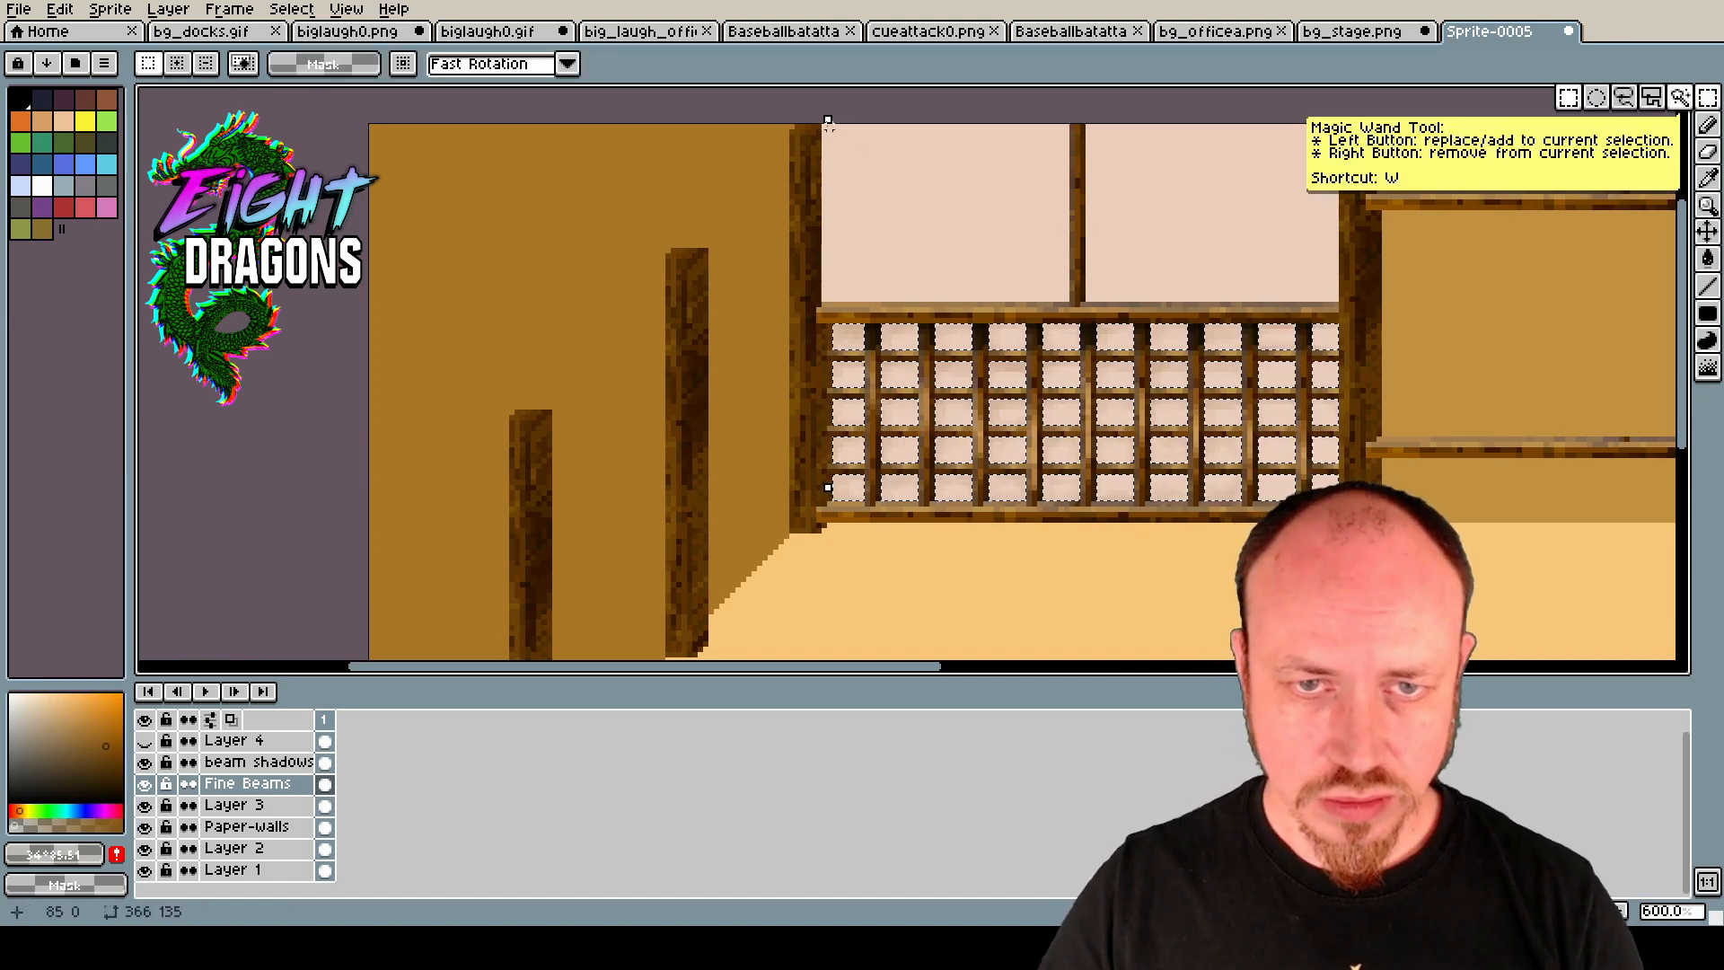
drag(826, 125, 1069, 300)
drag(1089, 127, 1337, 301)
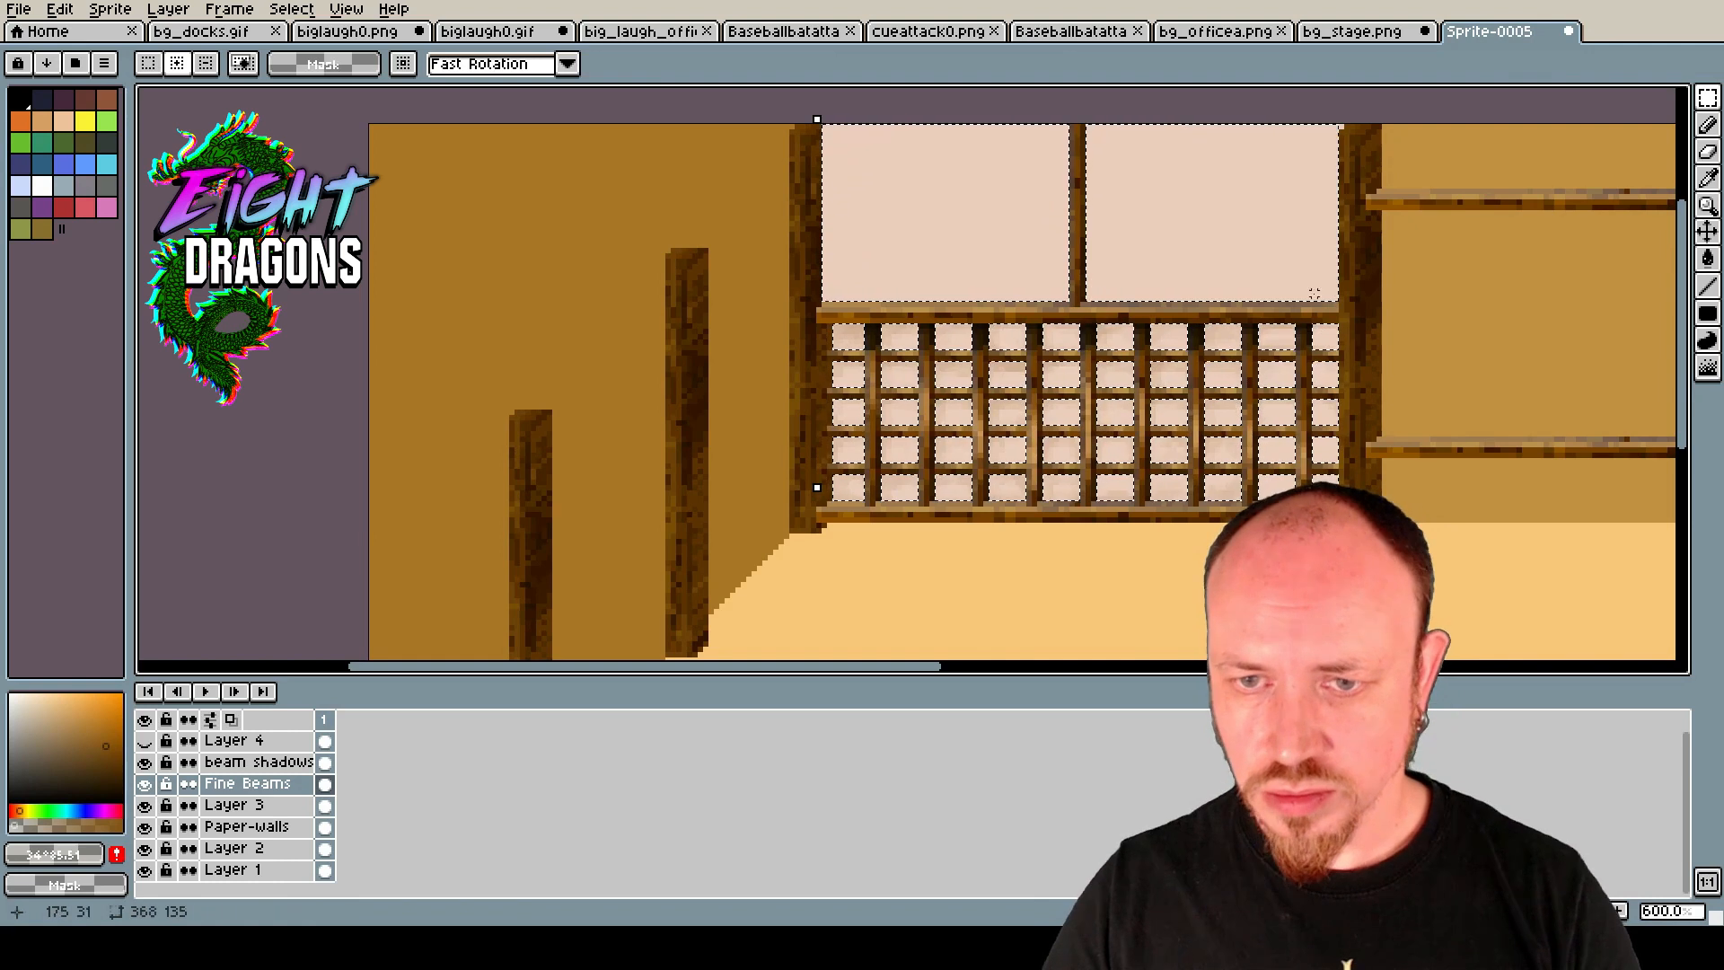
On a new layer above Layer 3, draw a tree trunk and branches across the paper in dark brown (HSV 34, 71, 13) with the 3 px Pencil.
right_click(267, 804)
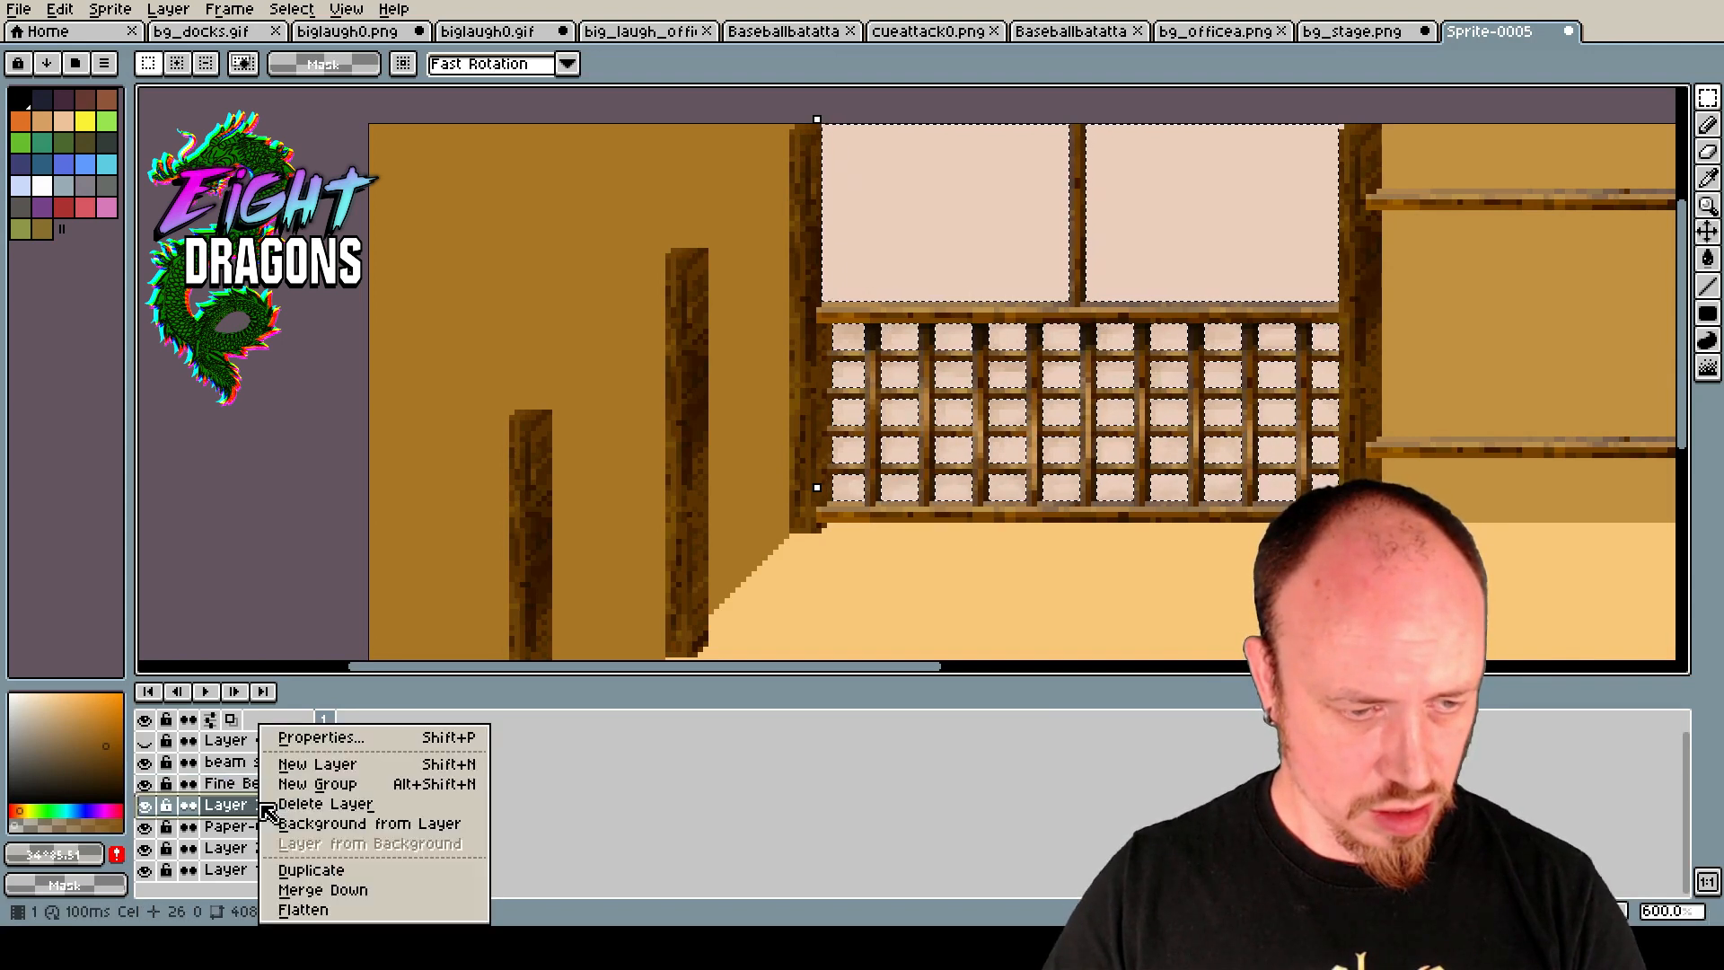
click(317, 764)
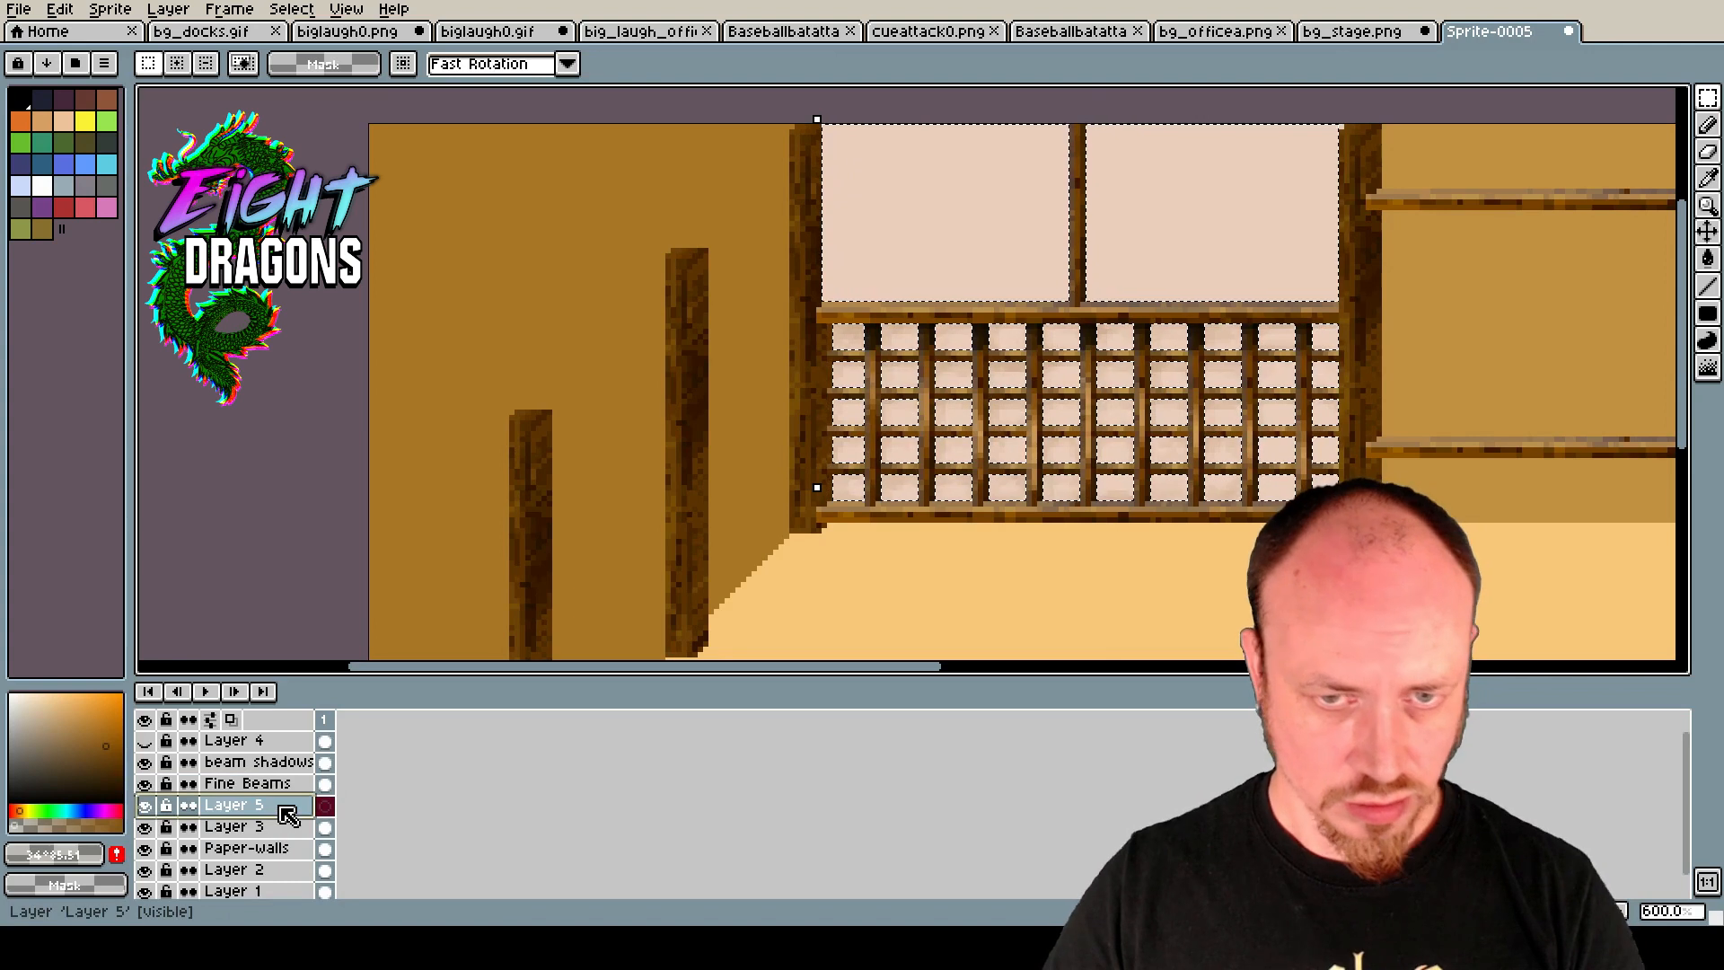
click(1710, 125)
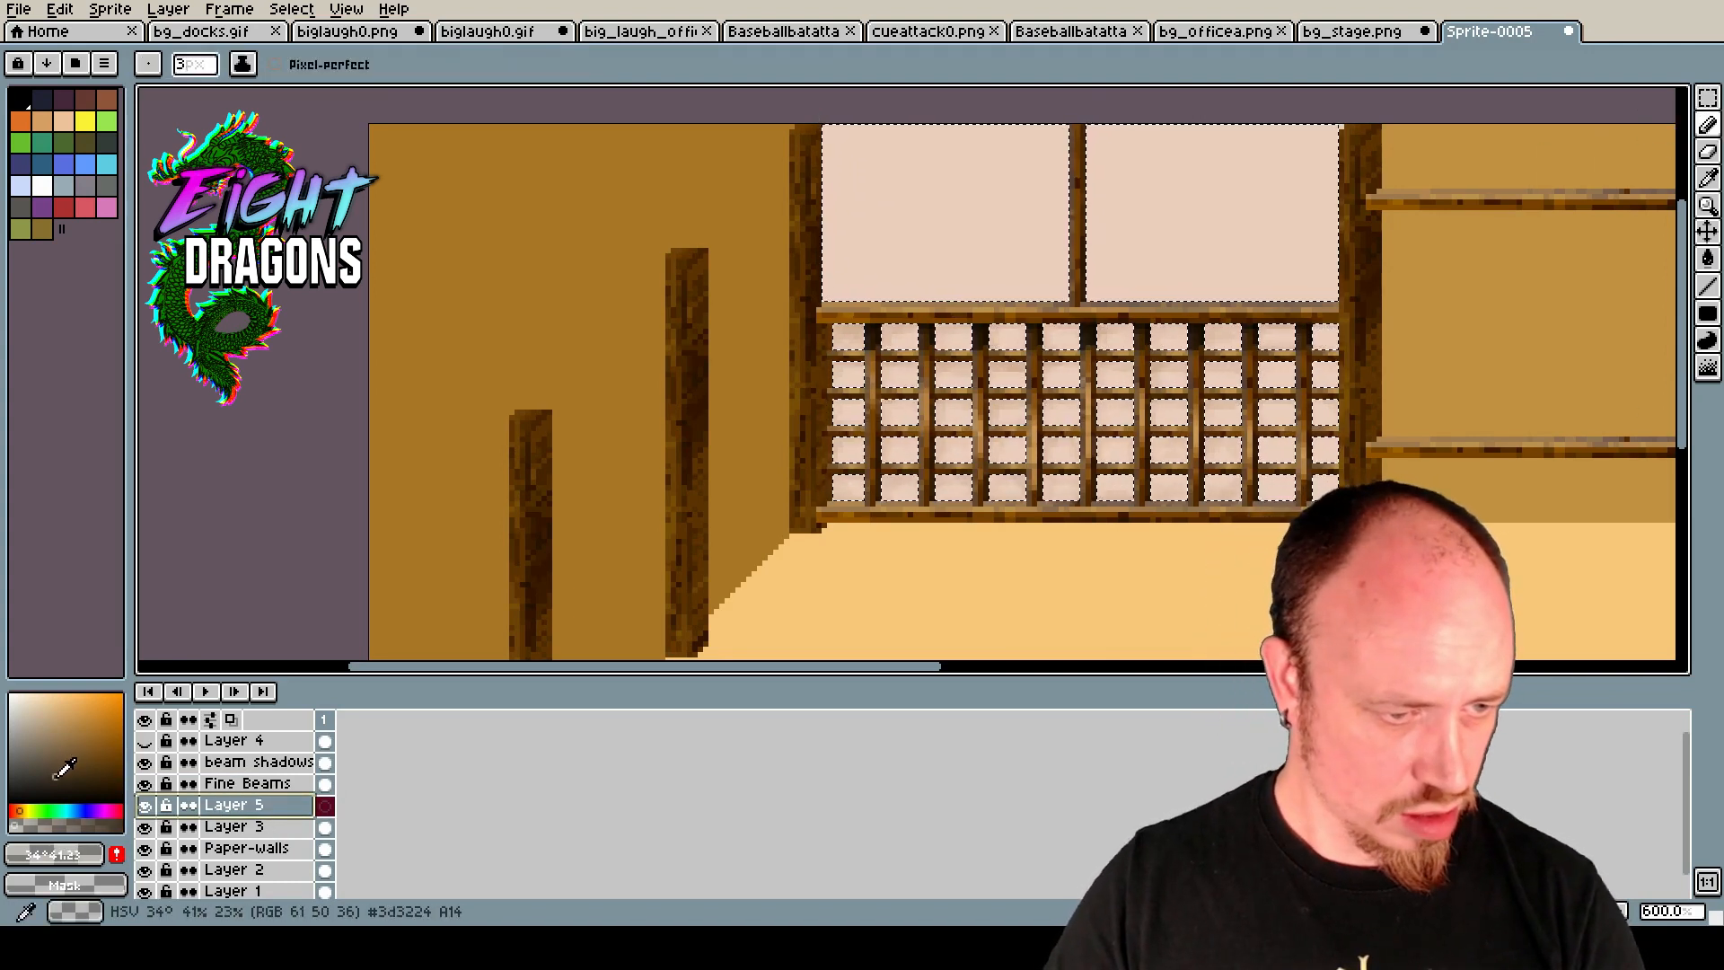
click(89, 788)
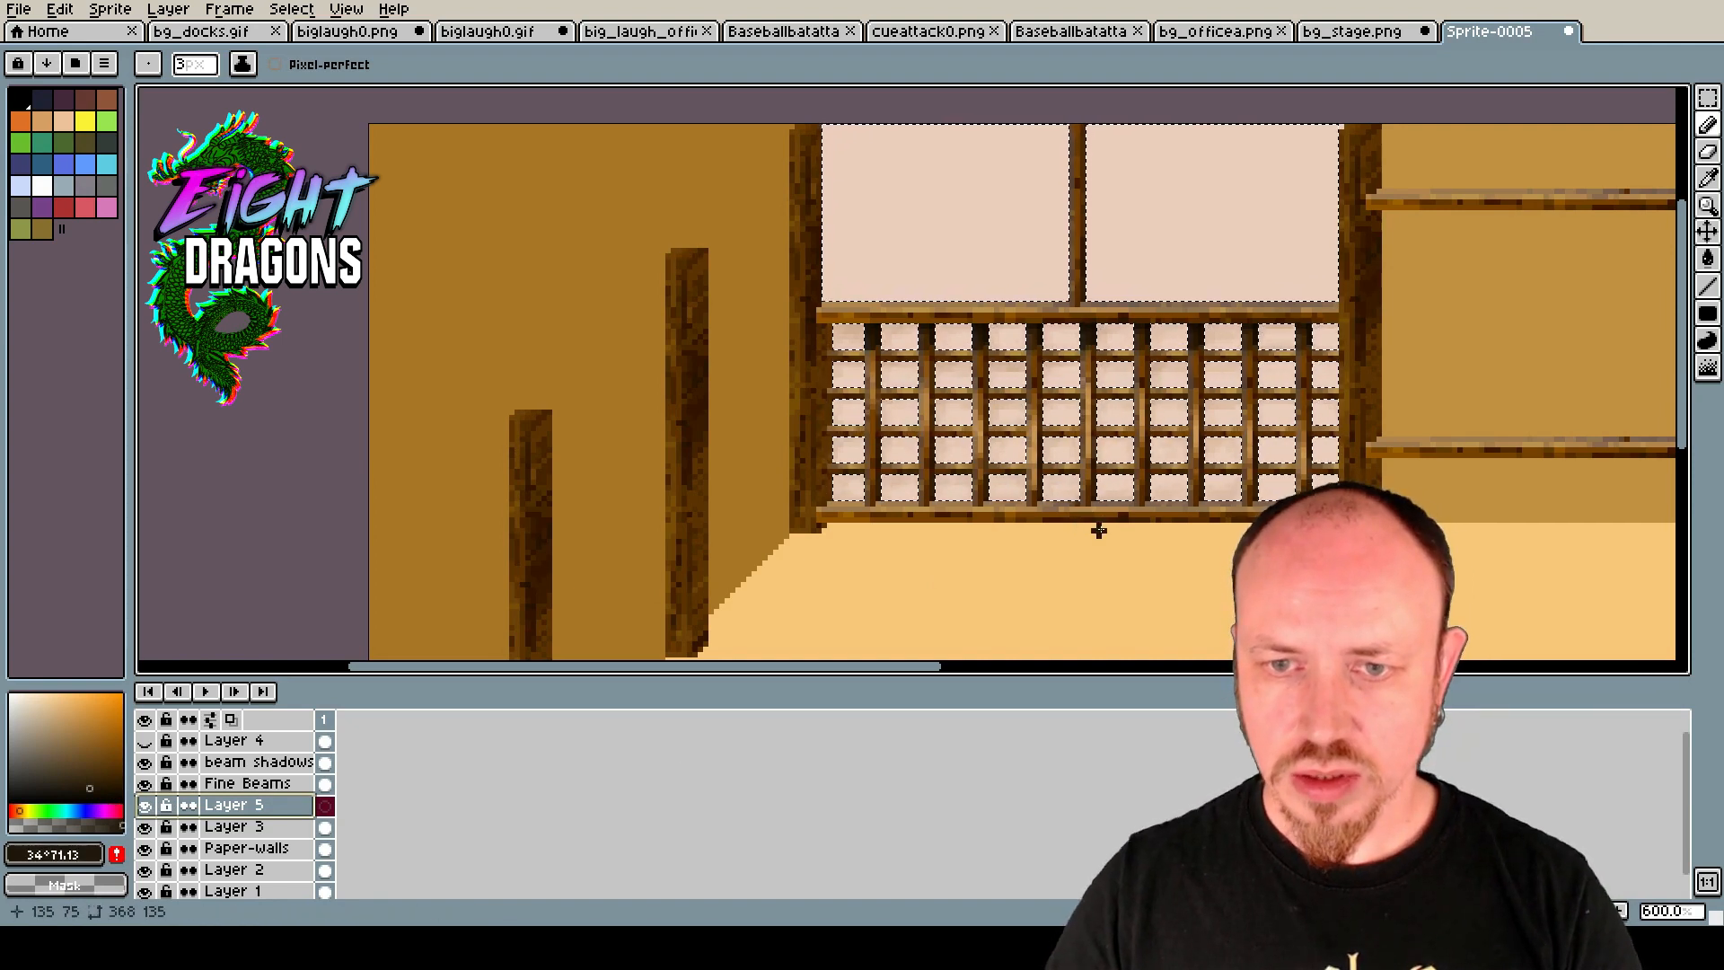
drag(1125, 541, 1112, 471)
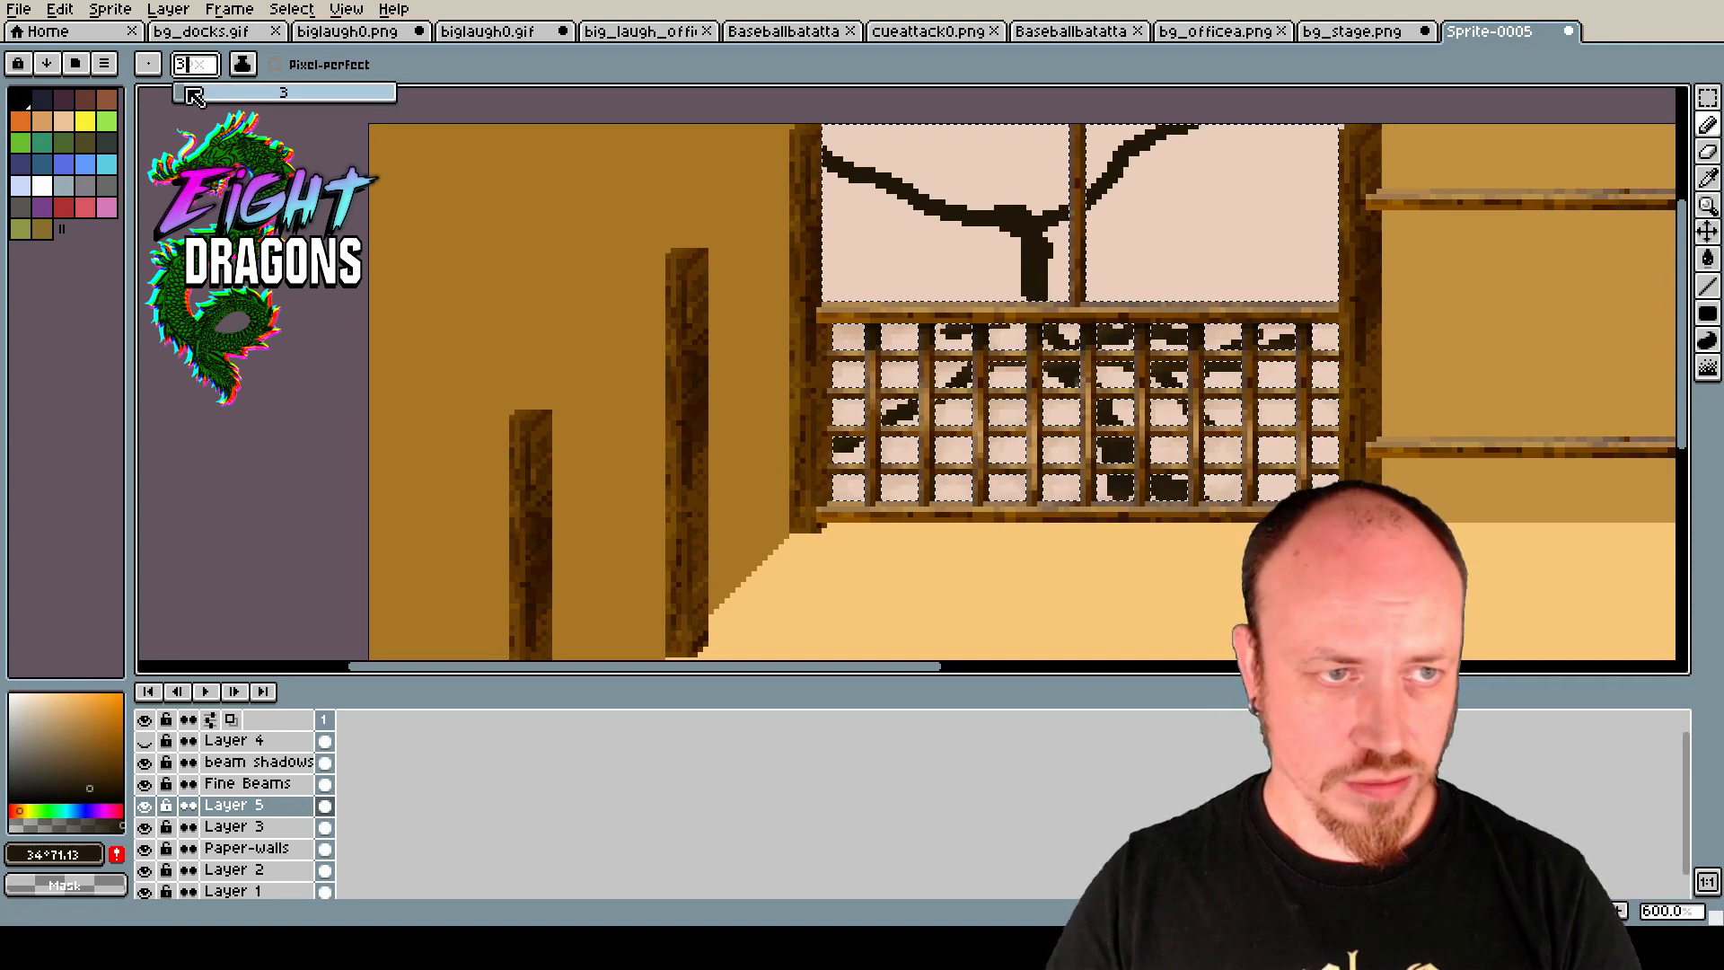
Draw thin twigs branching off the trunk and behind the lattice with the Pencil at 1 px.
drag(1015, 270, 925, 272)
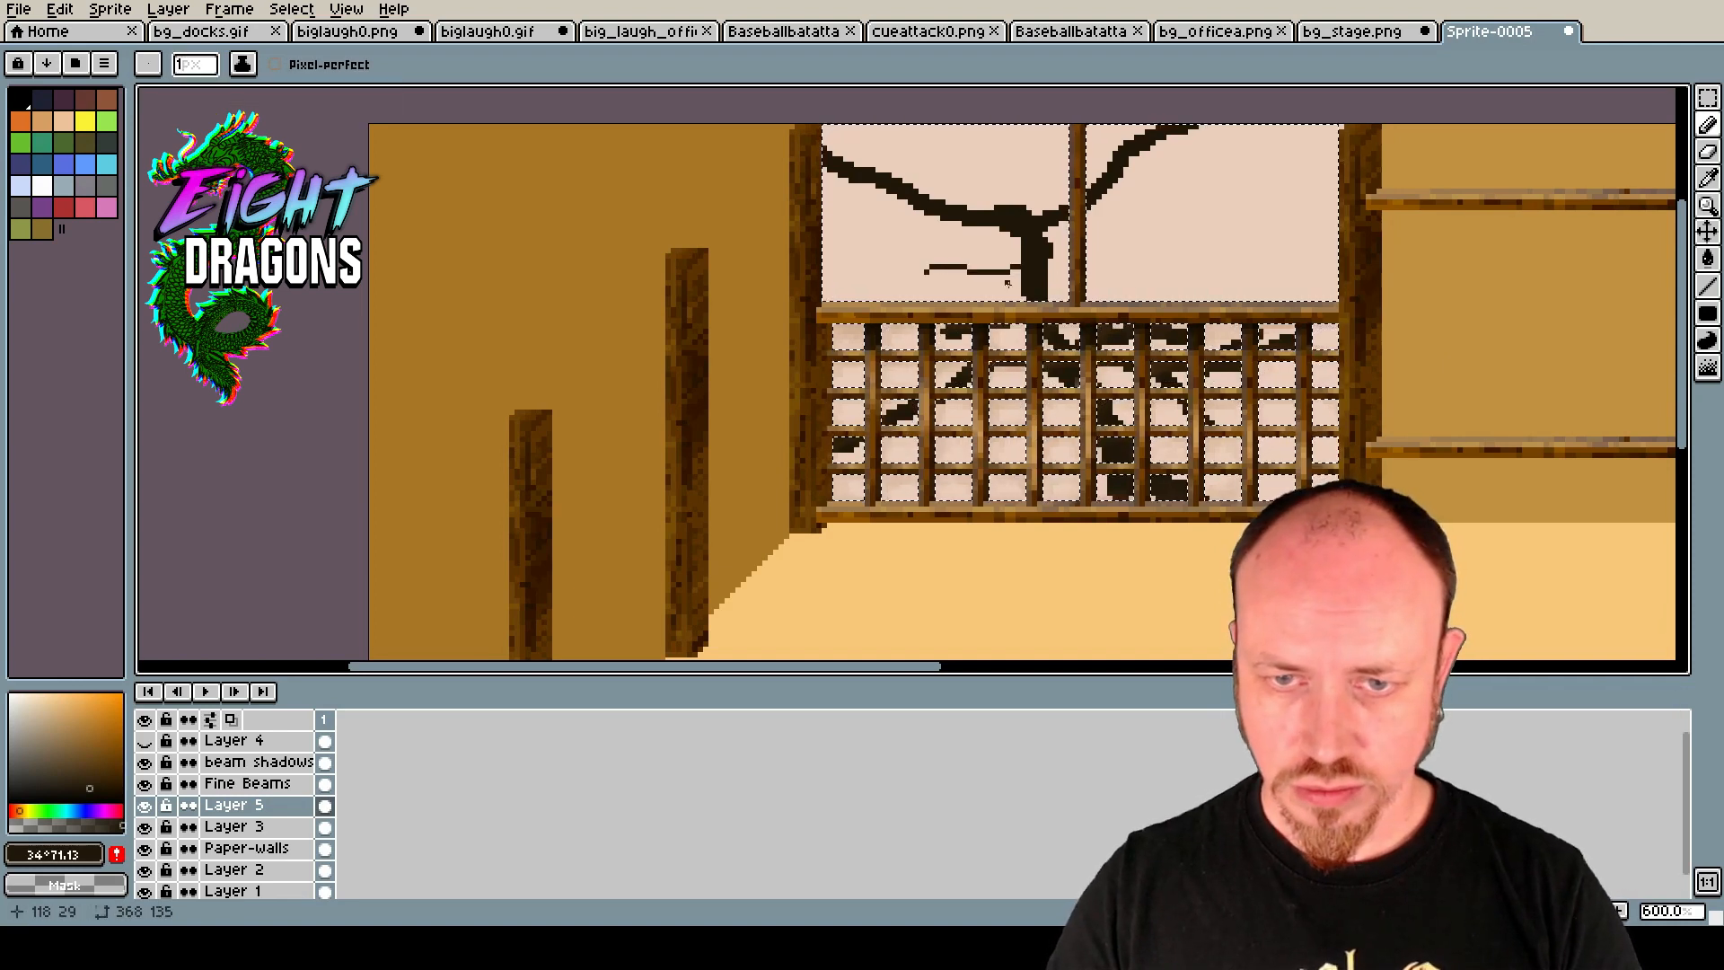
mouse_move(1038, 347)
mouse_down()
mouse_move(929, 368)
mouse_move(942, 422)
mouse_up()
drag(1055, 363, 1037, 431)
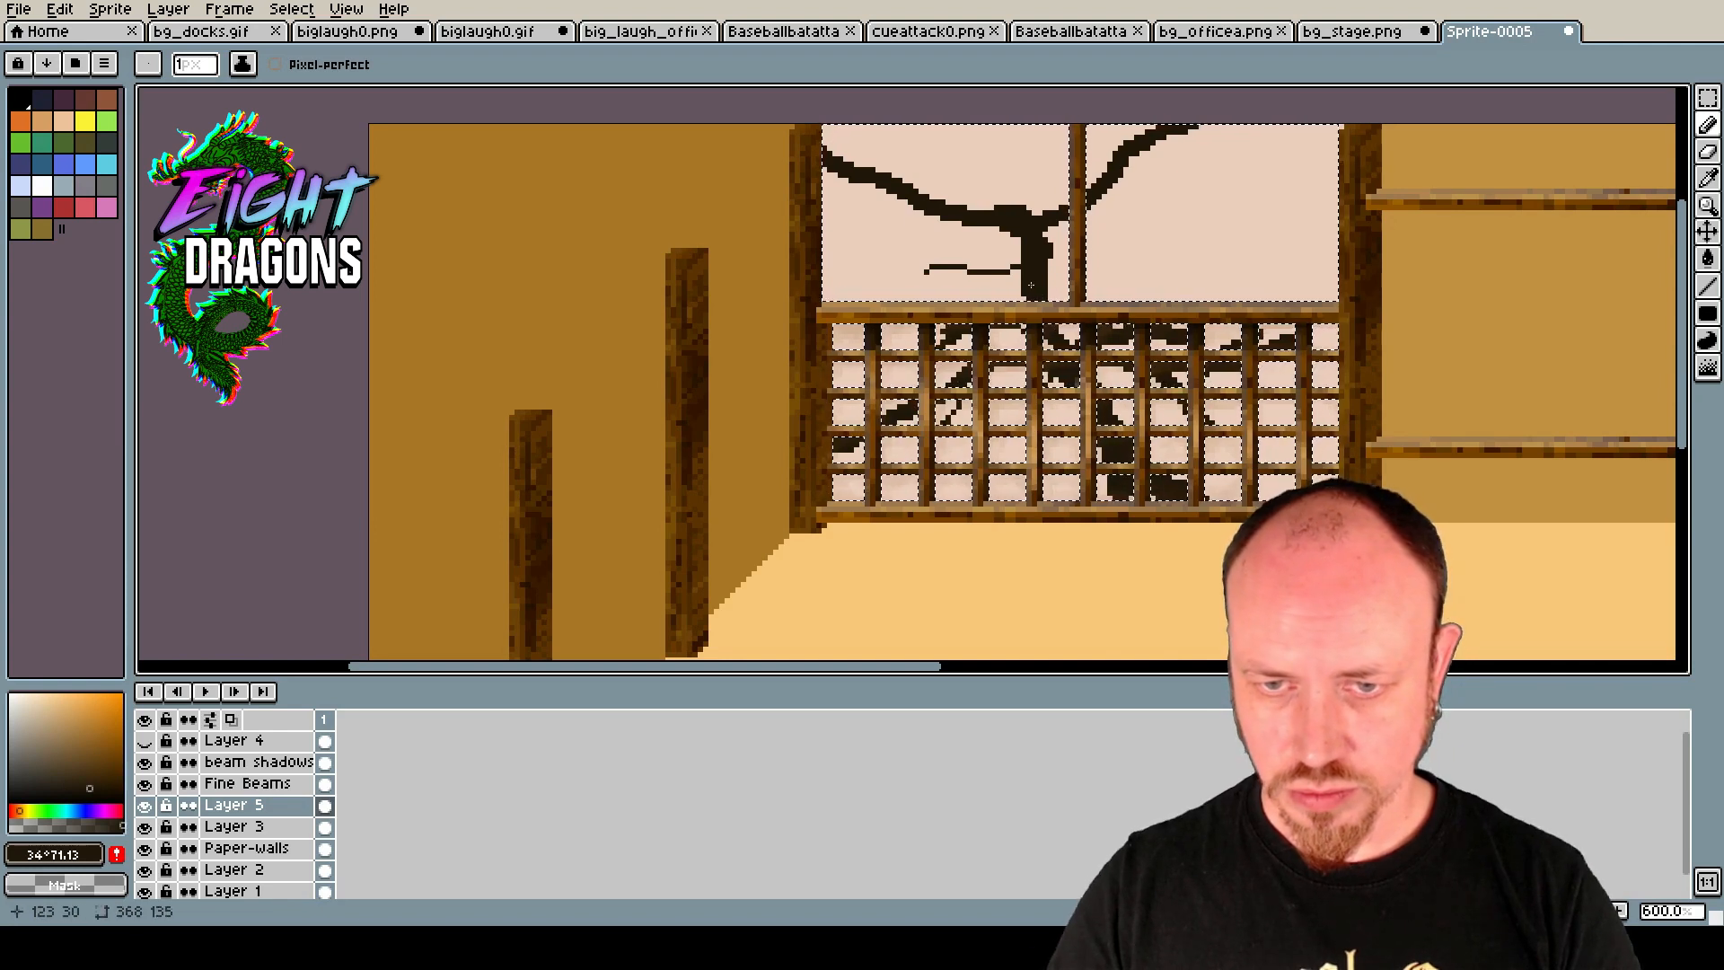
Erase the long branches in the two upper panels and thin the trunk's top with the 5 px Eraser.
click(1707, 153)
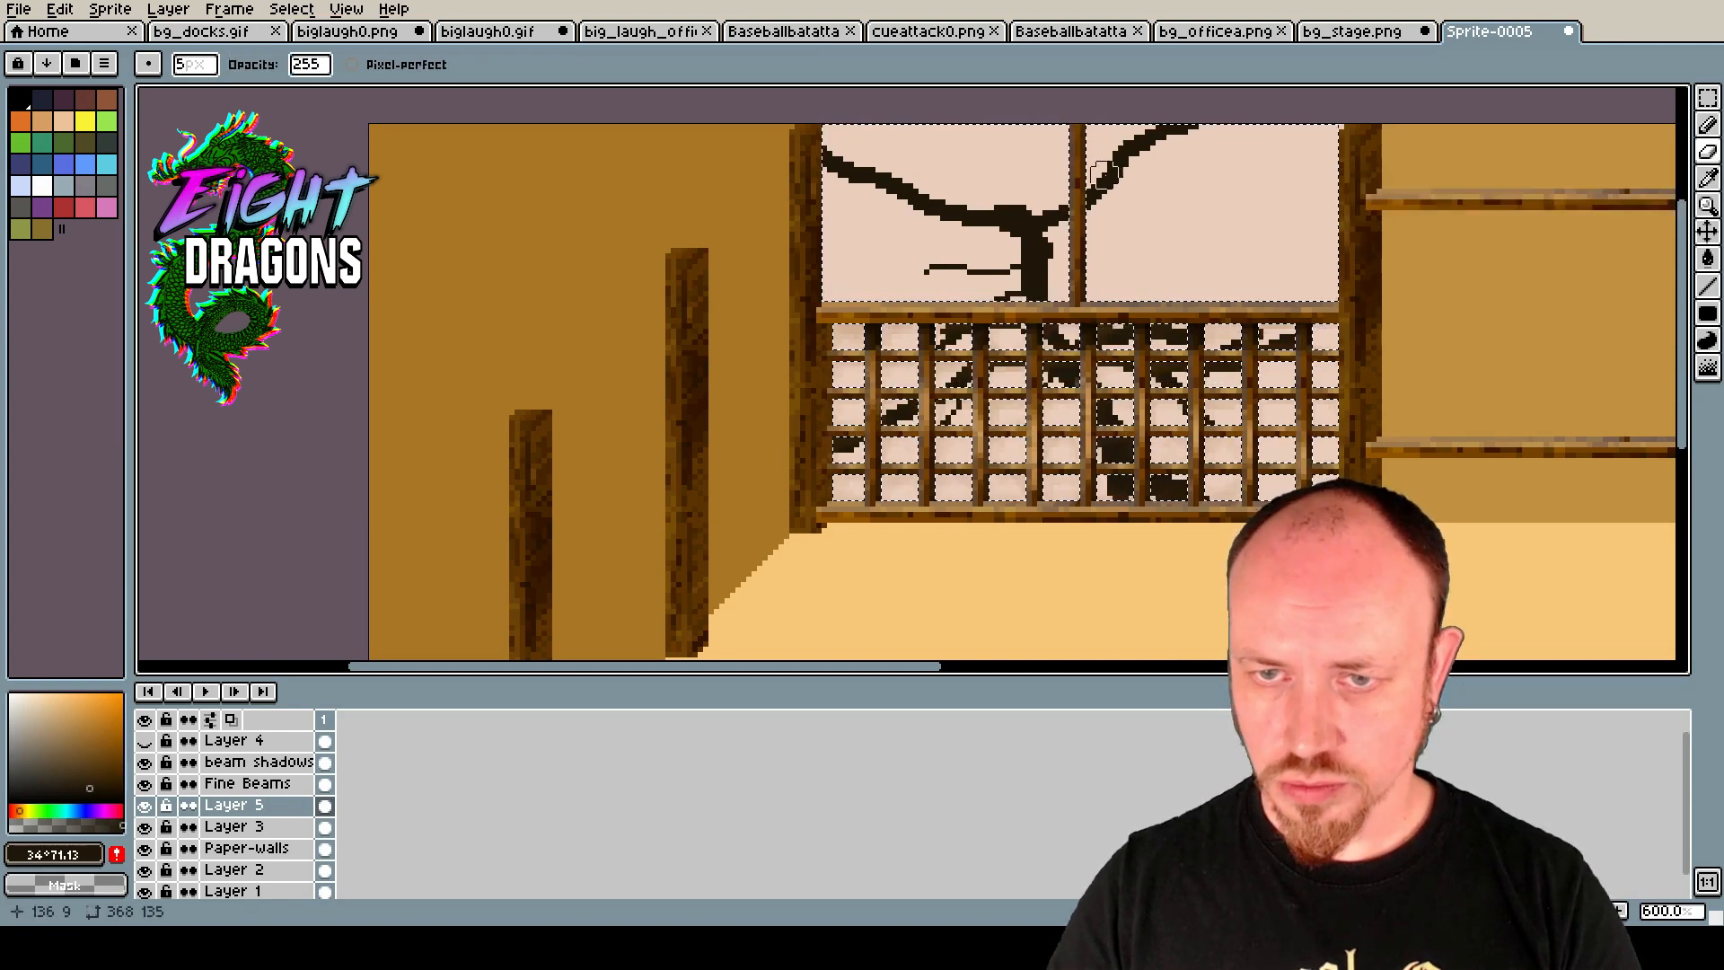
drag(1180, 126, 1195, 128)
mouse_move(1064, 235)
mouse_down()
mouse_move(878, 191)
mouse_move(909, 181)
mouse_move(997, 220)
mouse_move(1070, 213)
mouse_move(1047, 227)
mouse_move(1012, 185)
mouse_up()
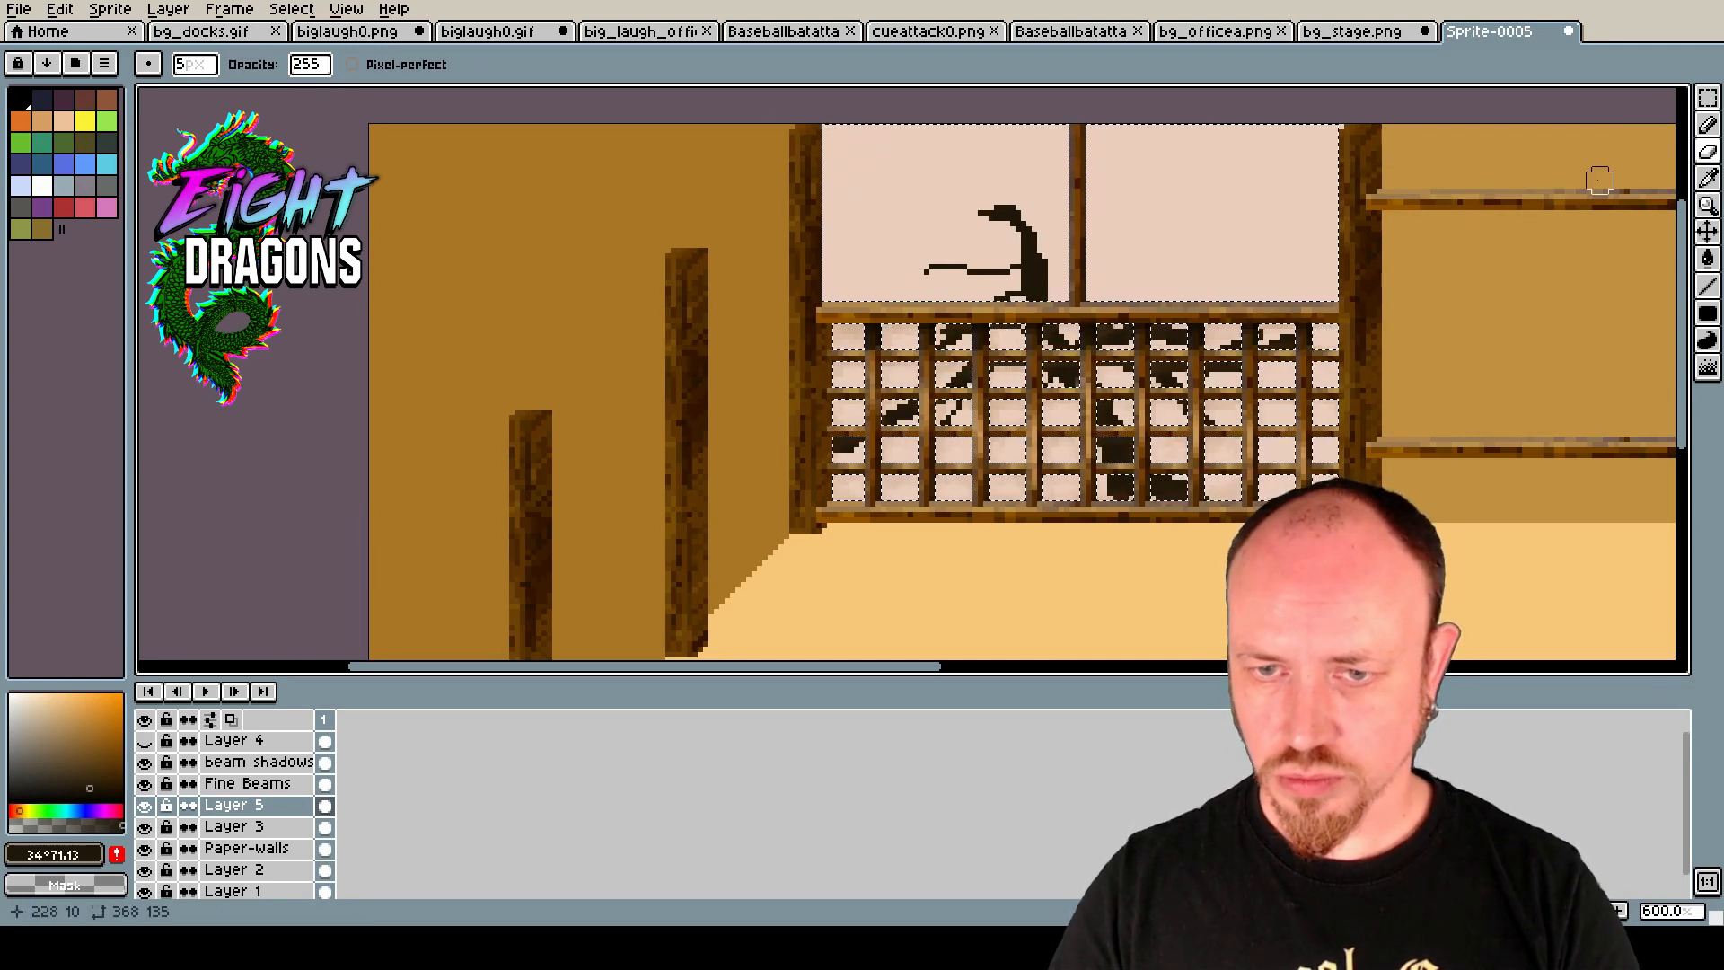
Draw shorter branches in both upper panels with the 1 px Pencil, undoing a stray stroke.
click(1707, 124)
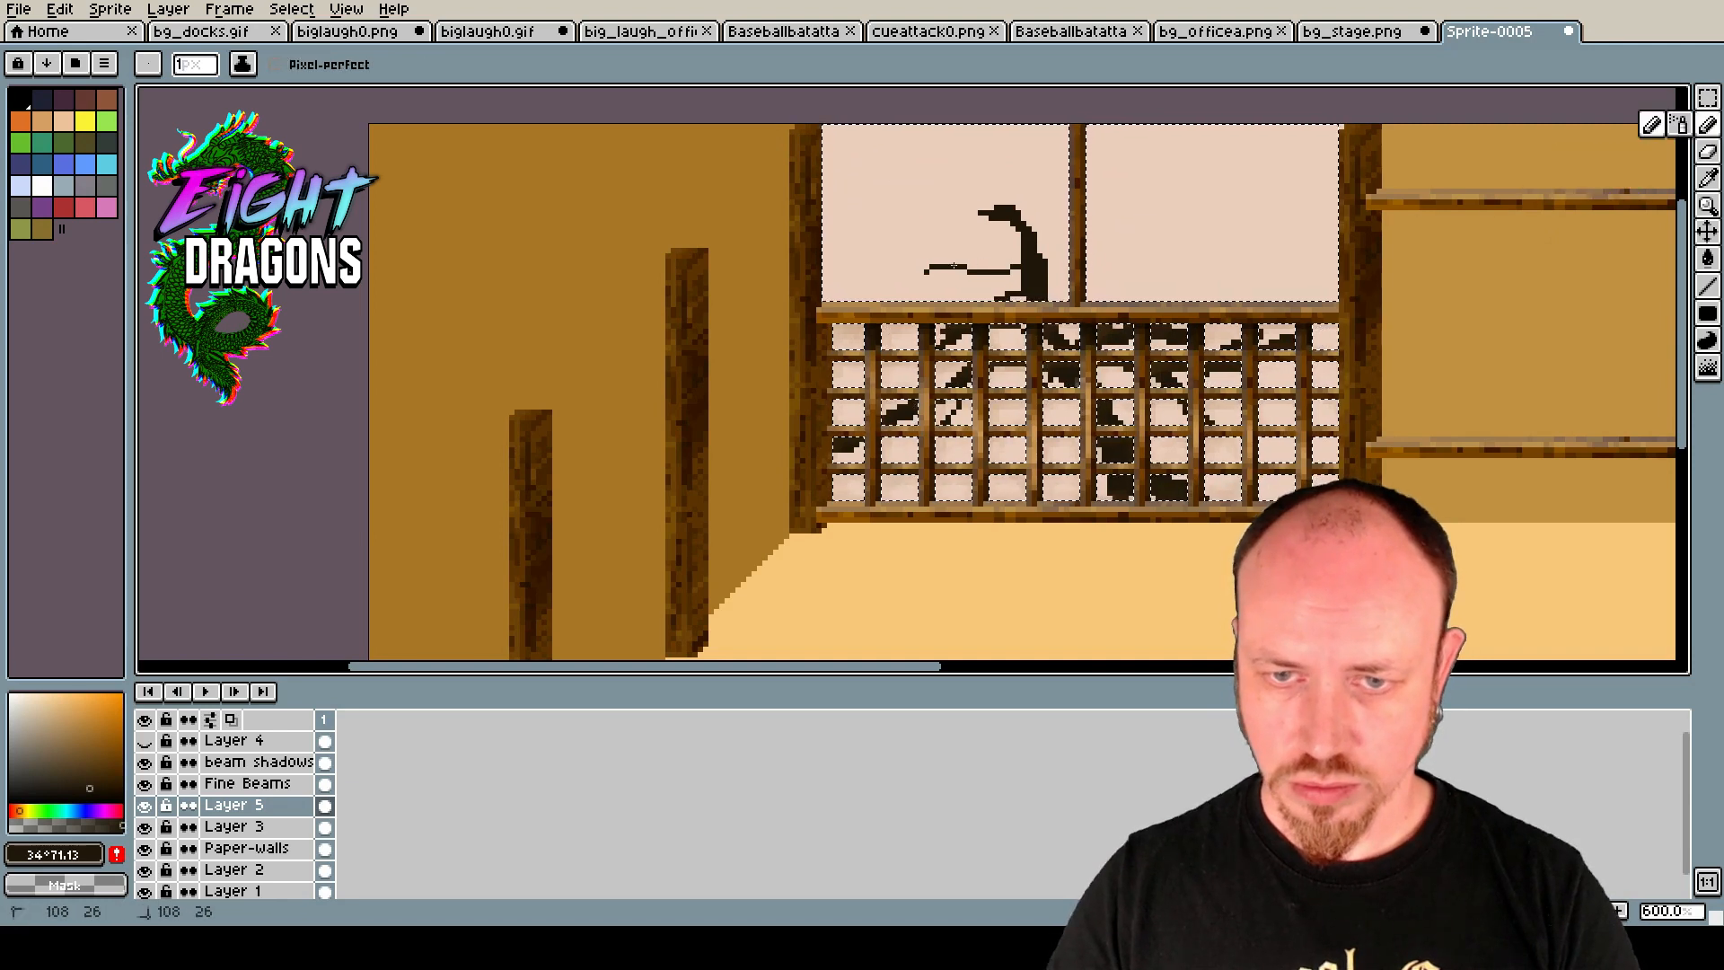
drag(1018, 278, 980, 259)
key(ctrl+z)
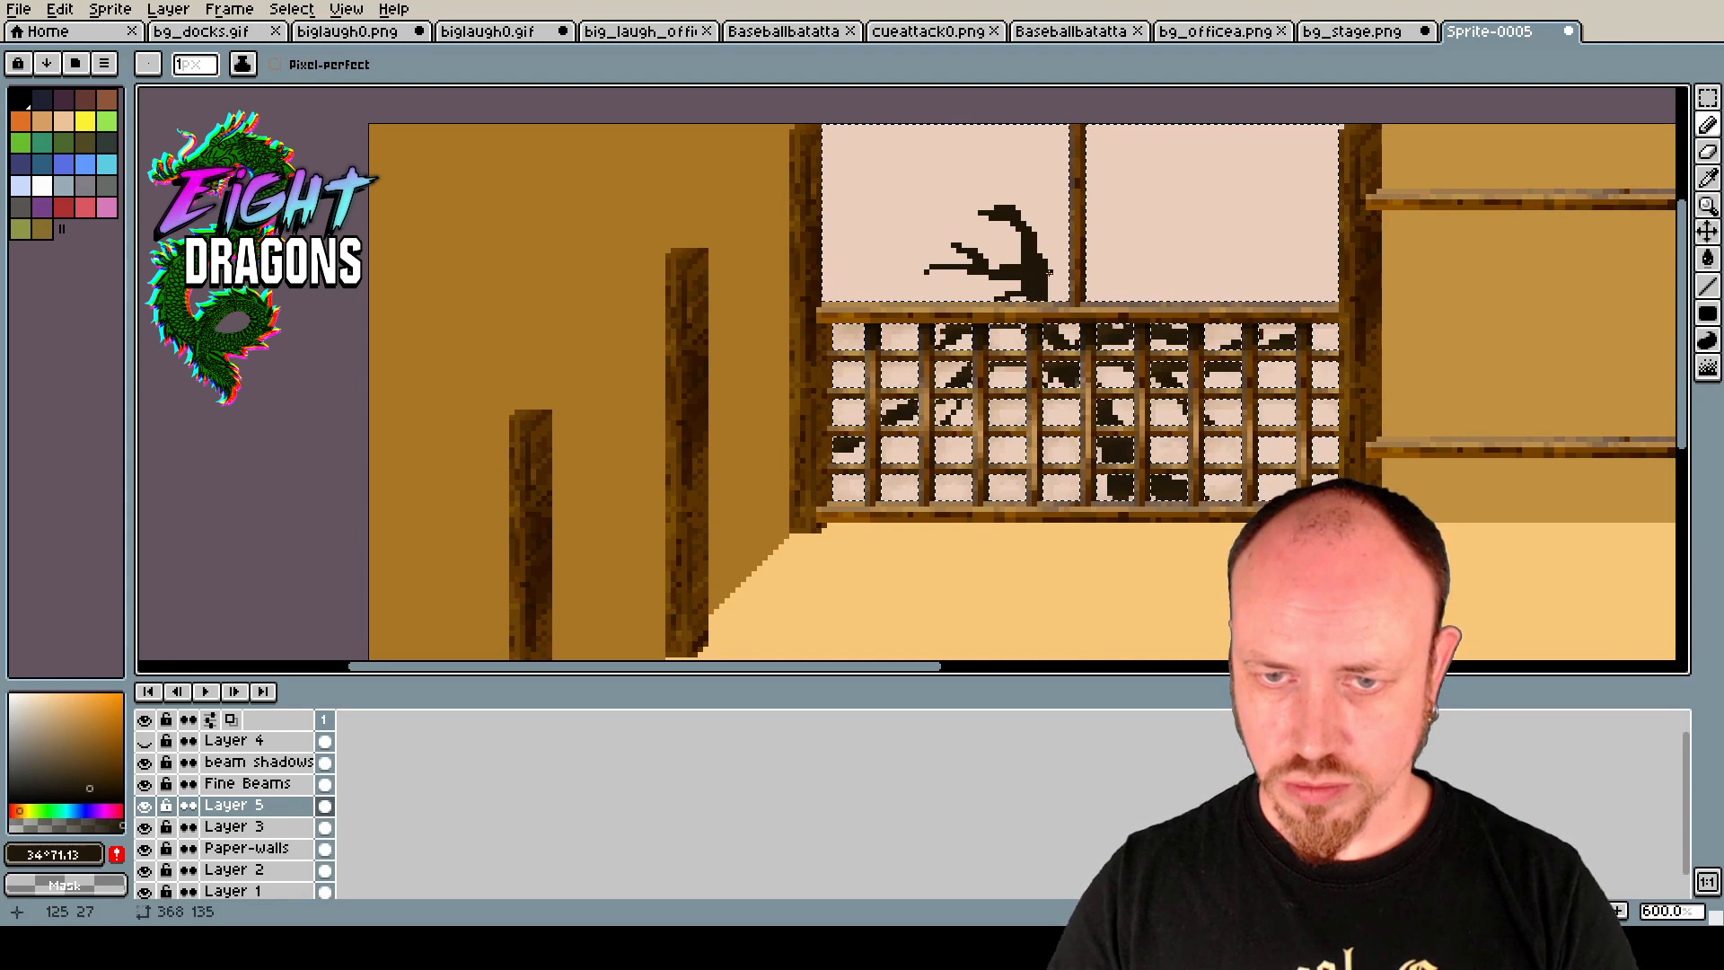
mouse_move(1046, 326)
mouse_down()
mouse_move(1129, 234)
mouse_move(1128, 216)
mouse_move(1107, 255)
mouse_move(1125, 187)
mouse_move(1124, 237)
mouse_up()
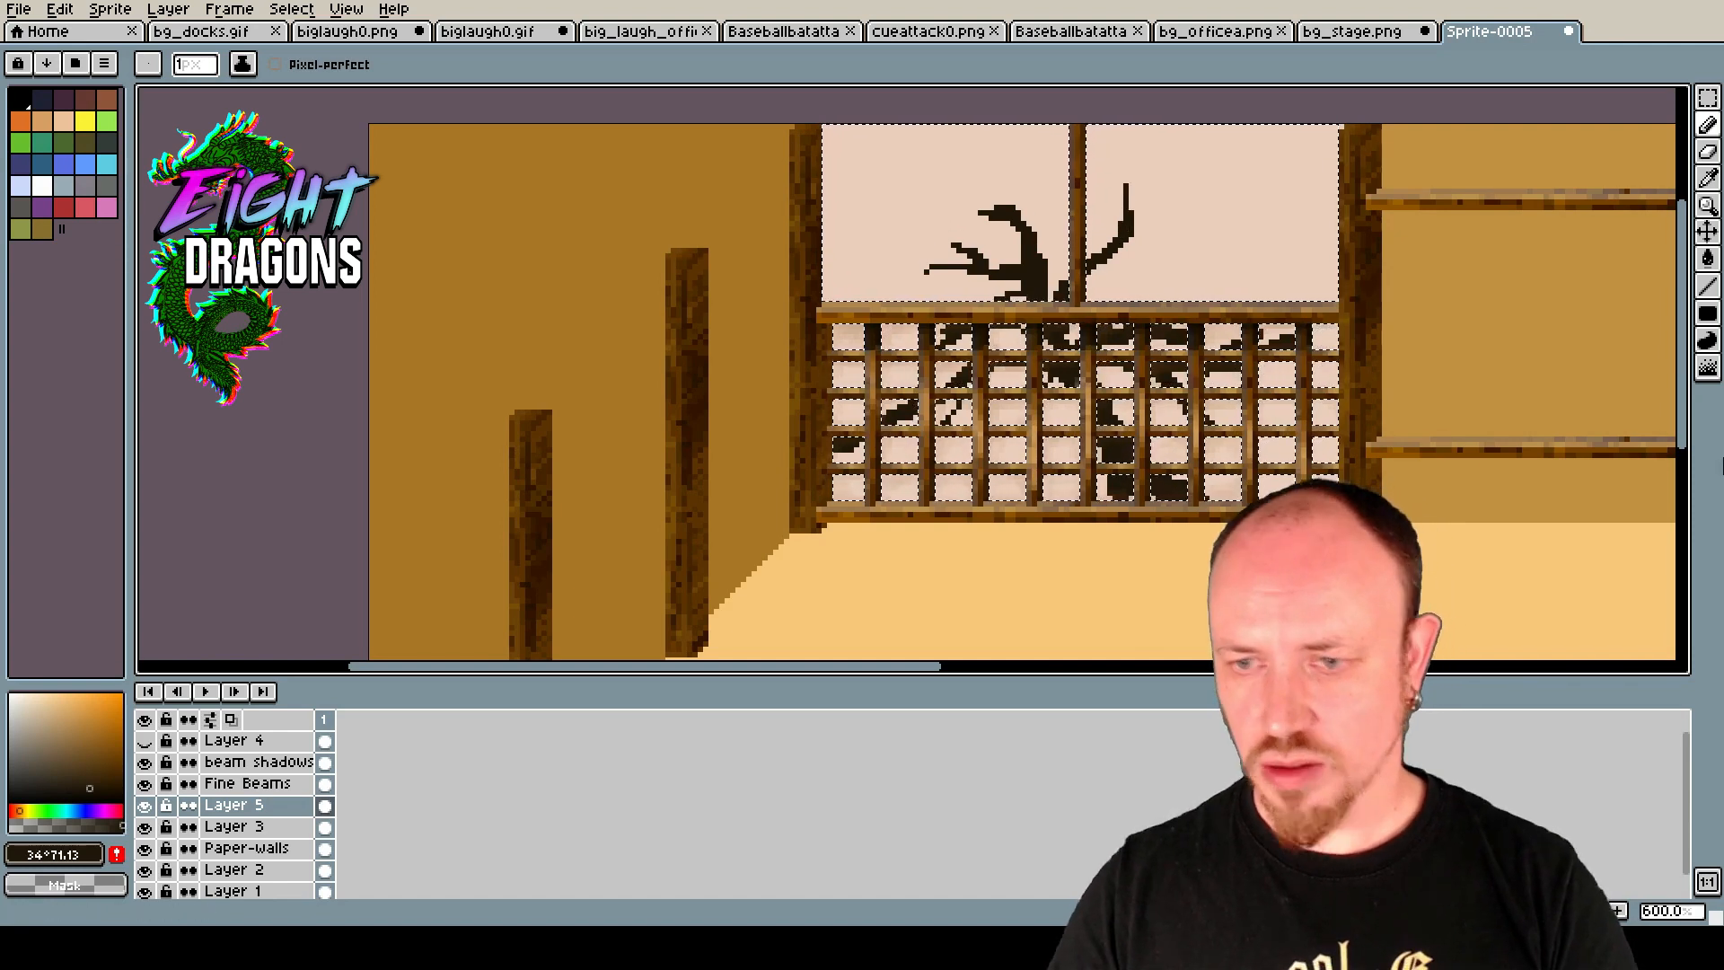
Soften the tree silhouette slightly with the 22 px Blur tool at opacity 26.
click(1707, 367)
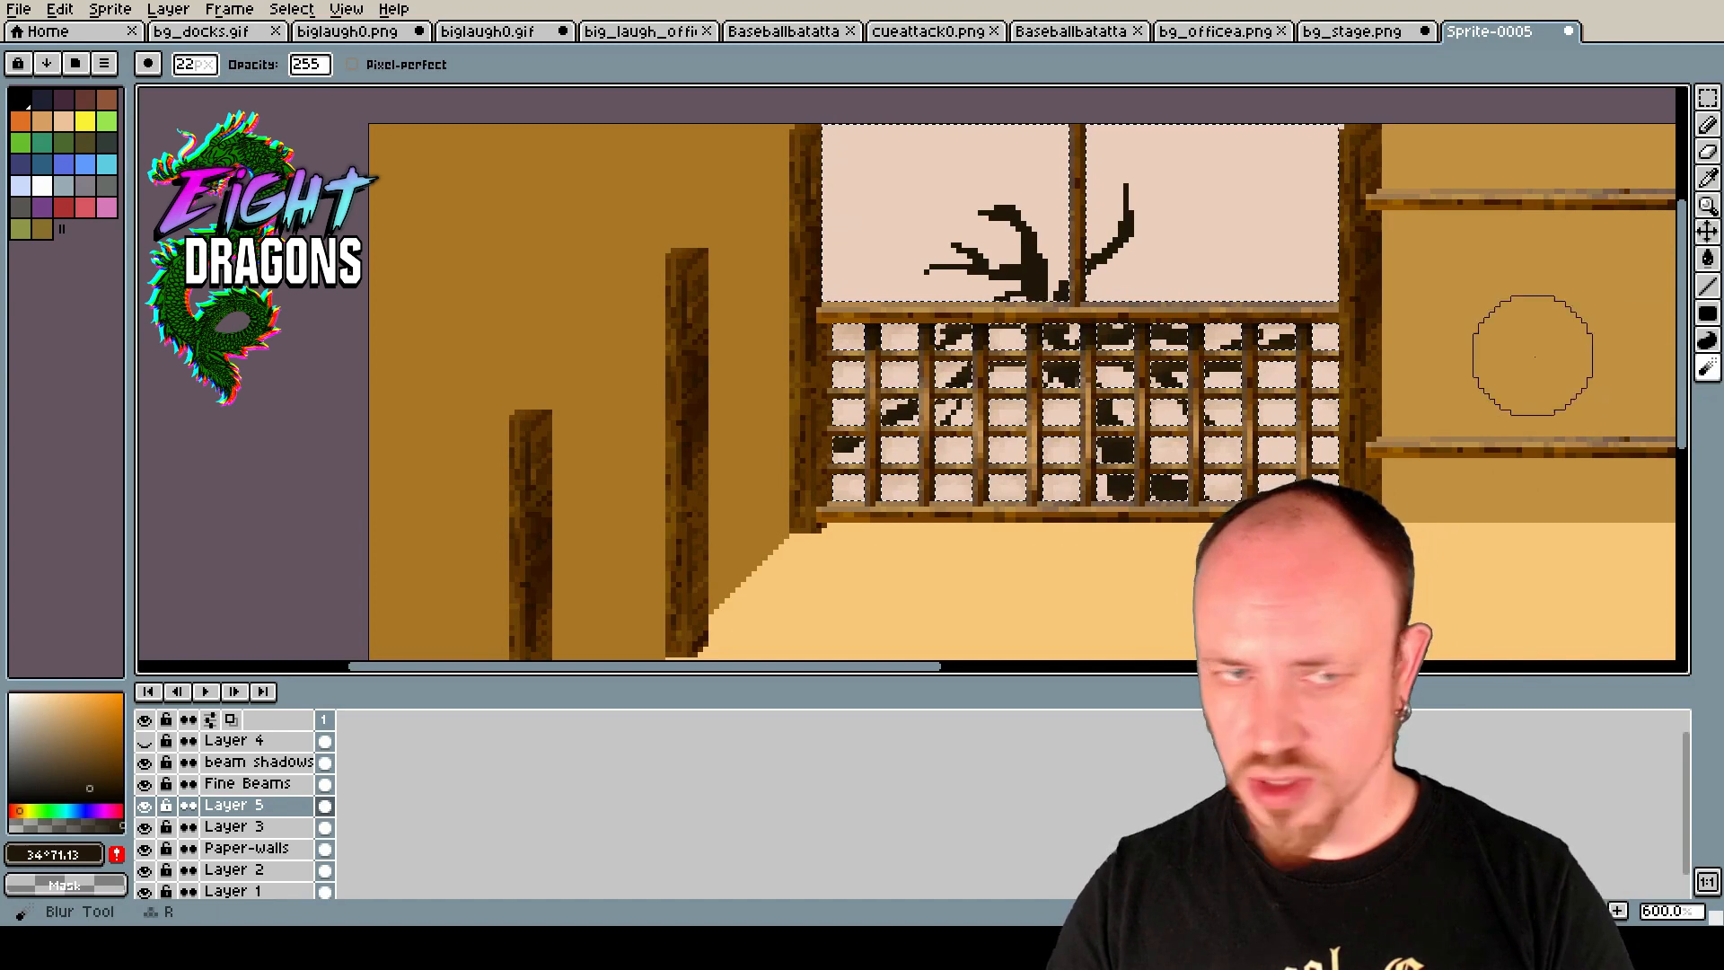
click(309, 65)
click(315, 92)
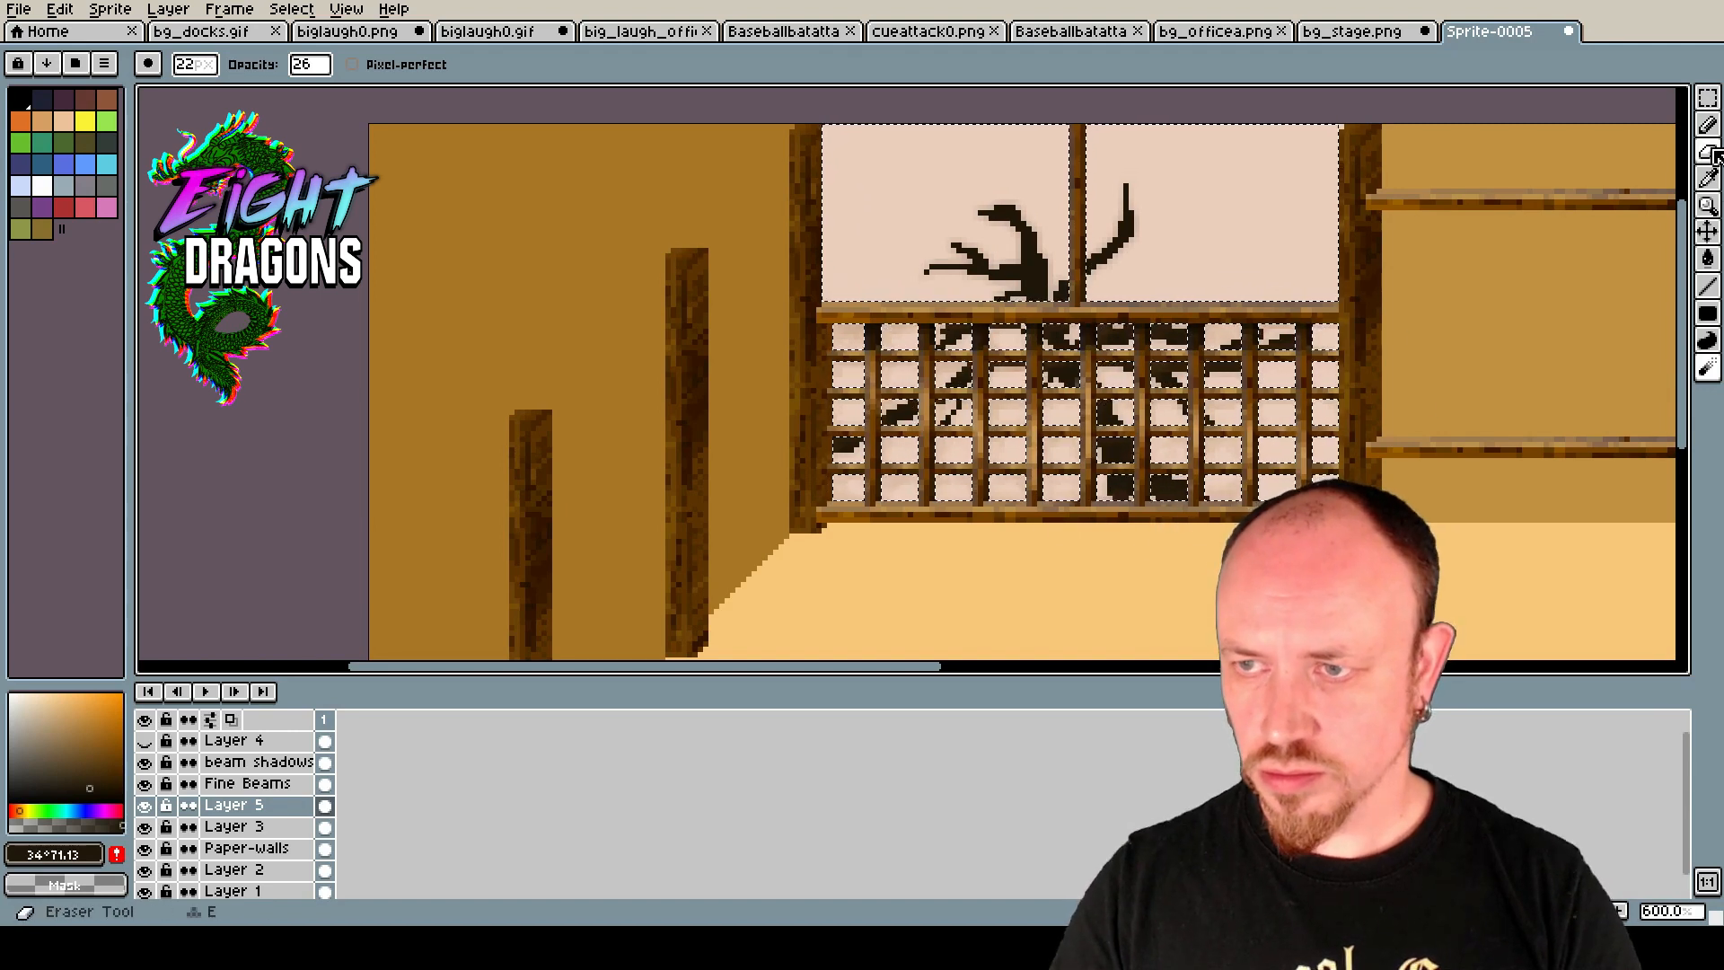
Set the opacity of the tree layer, Layer 5, to 49.
click(1707, 124)
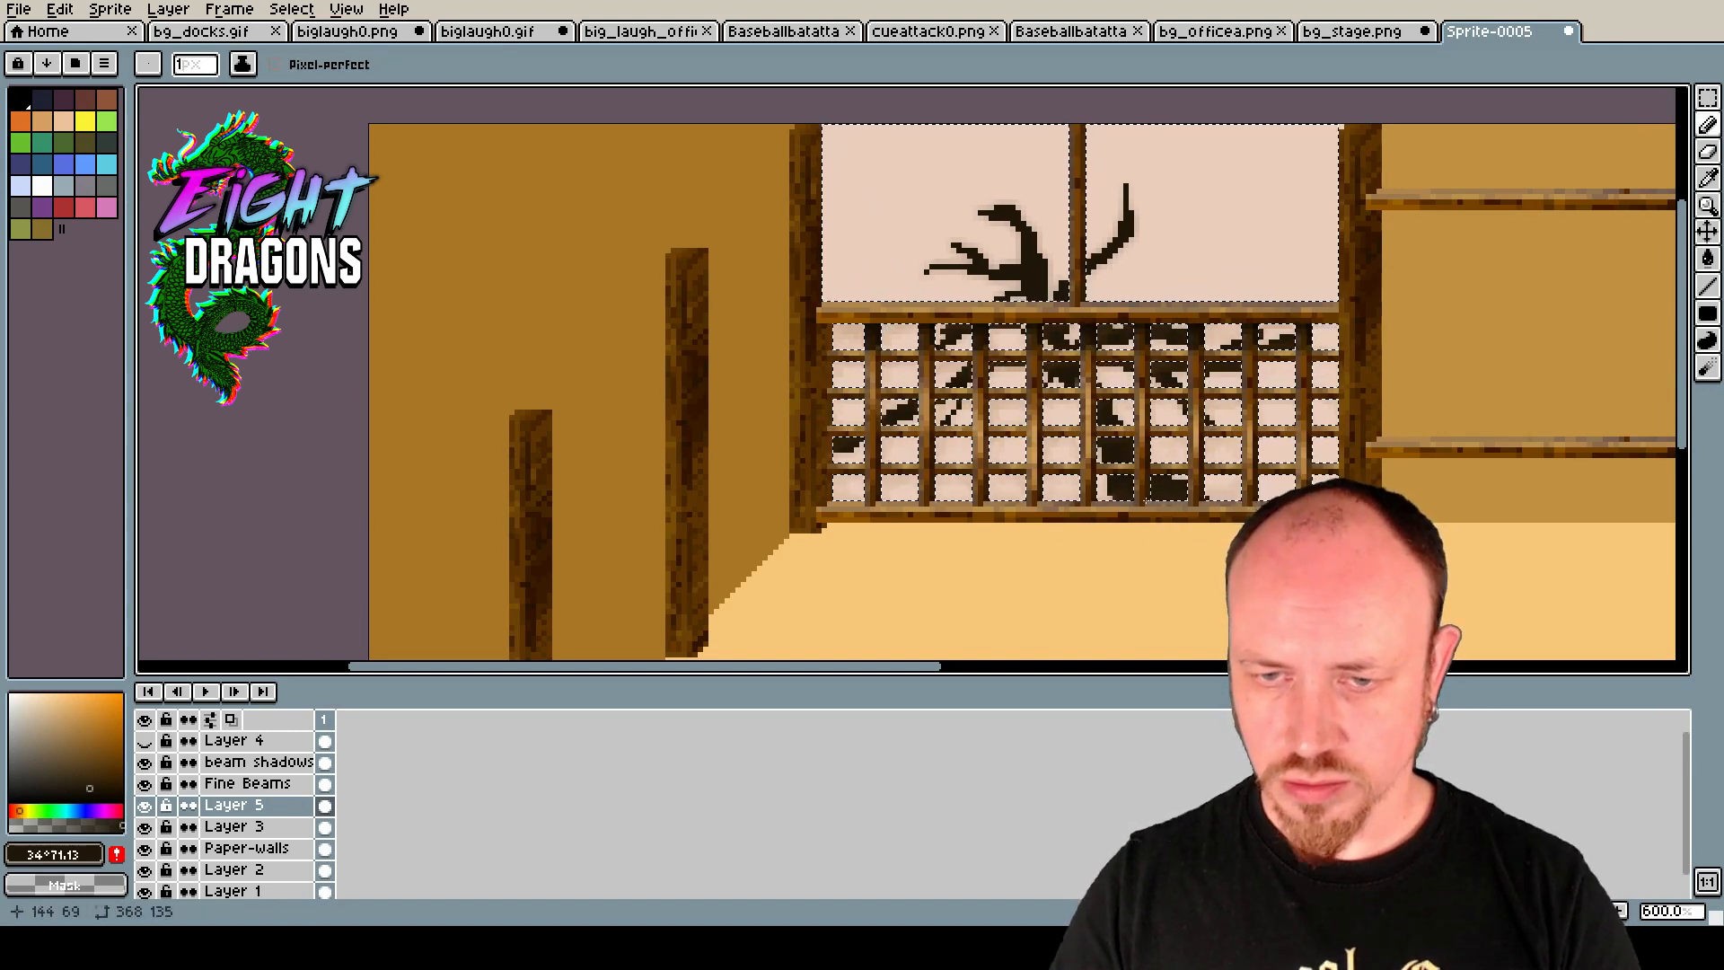
double_click(245, 808)
click(365, 456)
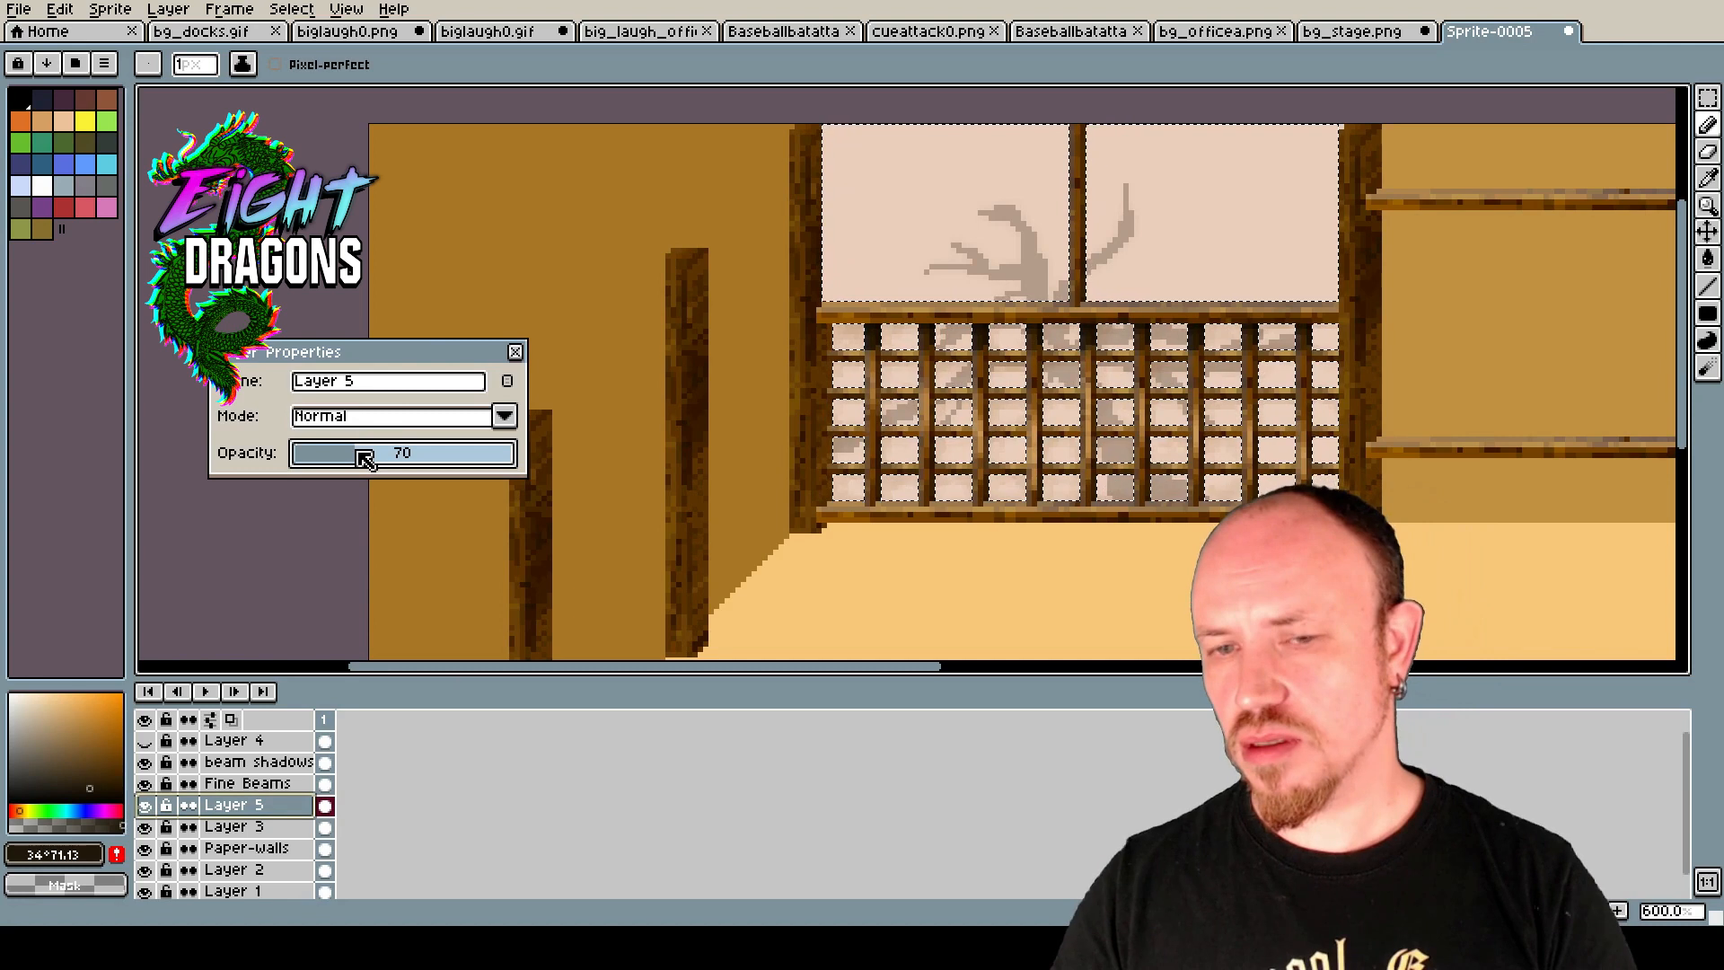
mouse_move(366, 456)
mouse_down()
mouse_move(314, 468)
mouse_move(369, 463)
mouse_up()
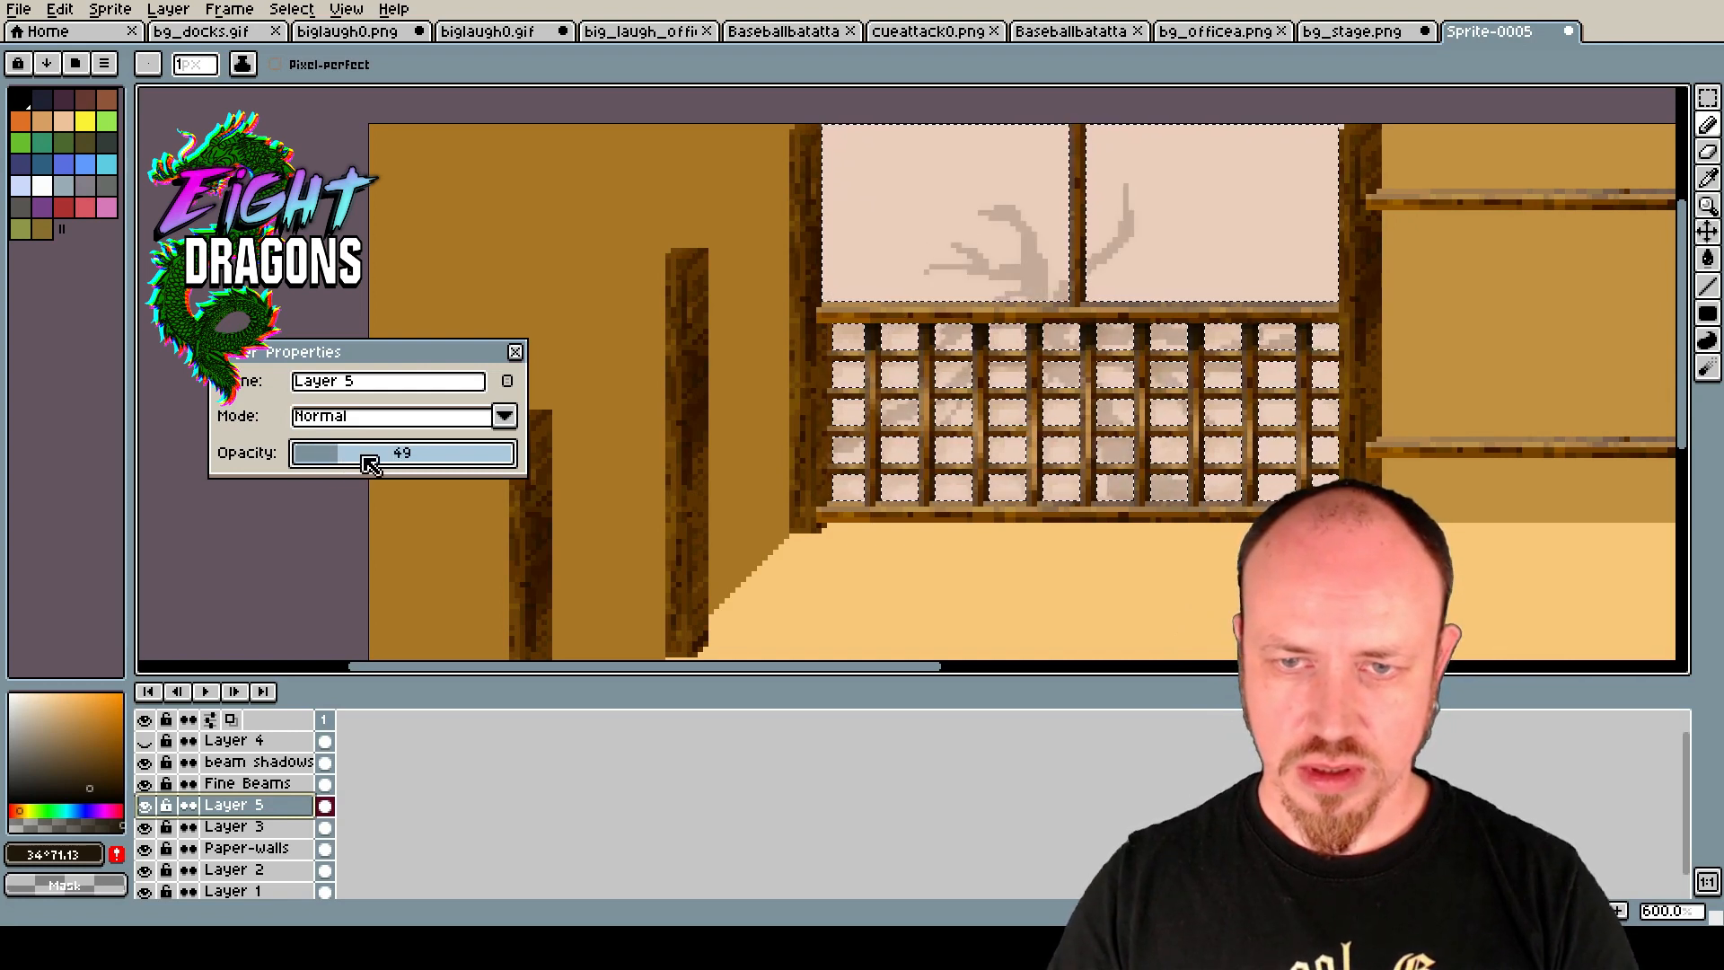
click(515, 351)
Deselect the paper areas to examine the faint tree shadow within the whole room.
scroll(413, 350, down, 2)
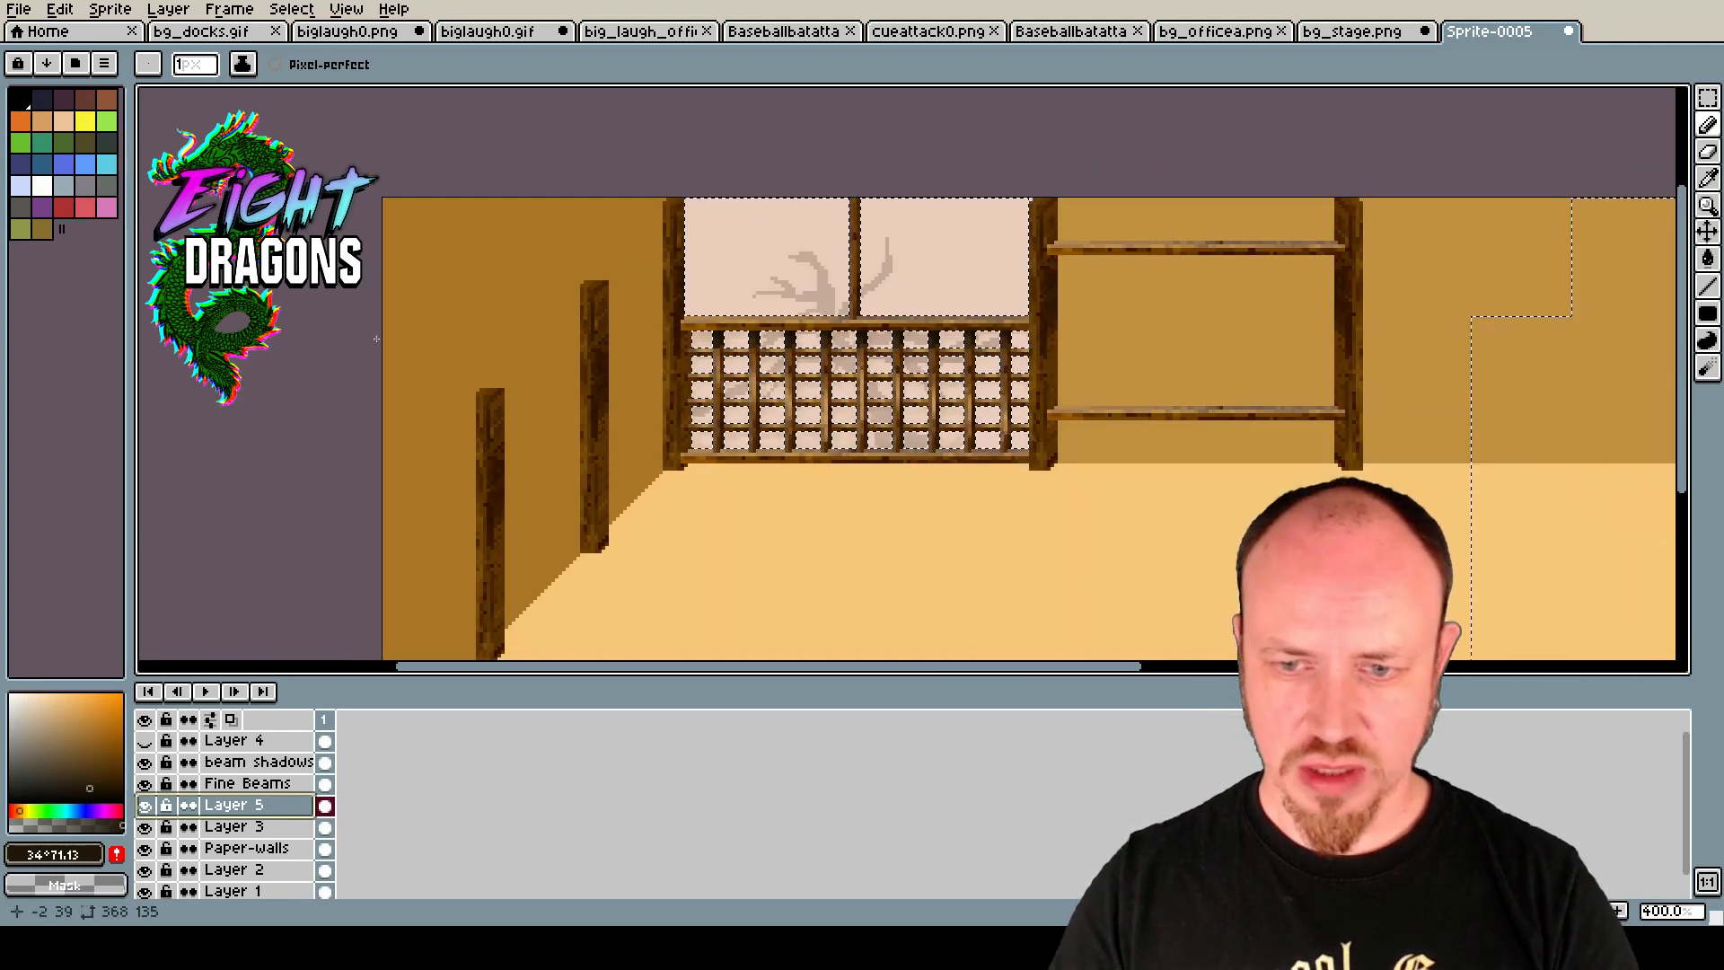
scroll(1200, 406, down, 1)
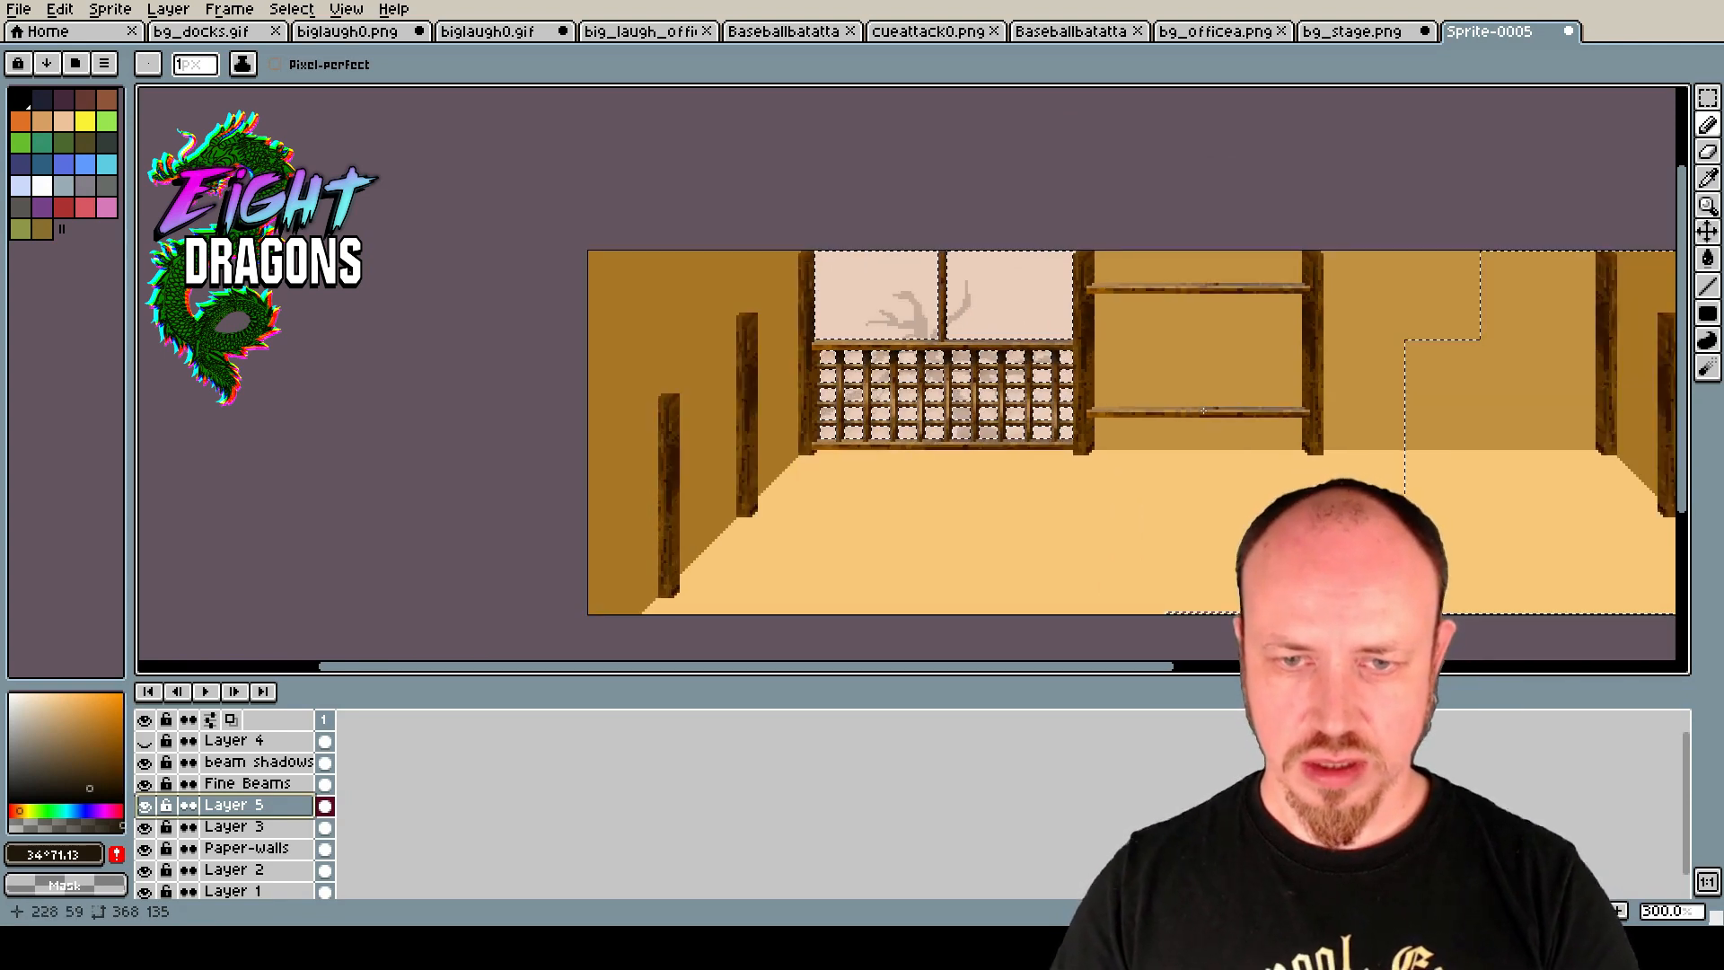
key(ctrl+d)
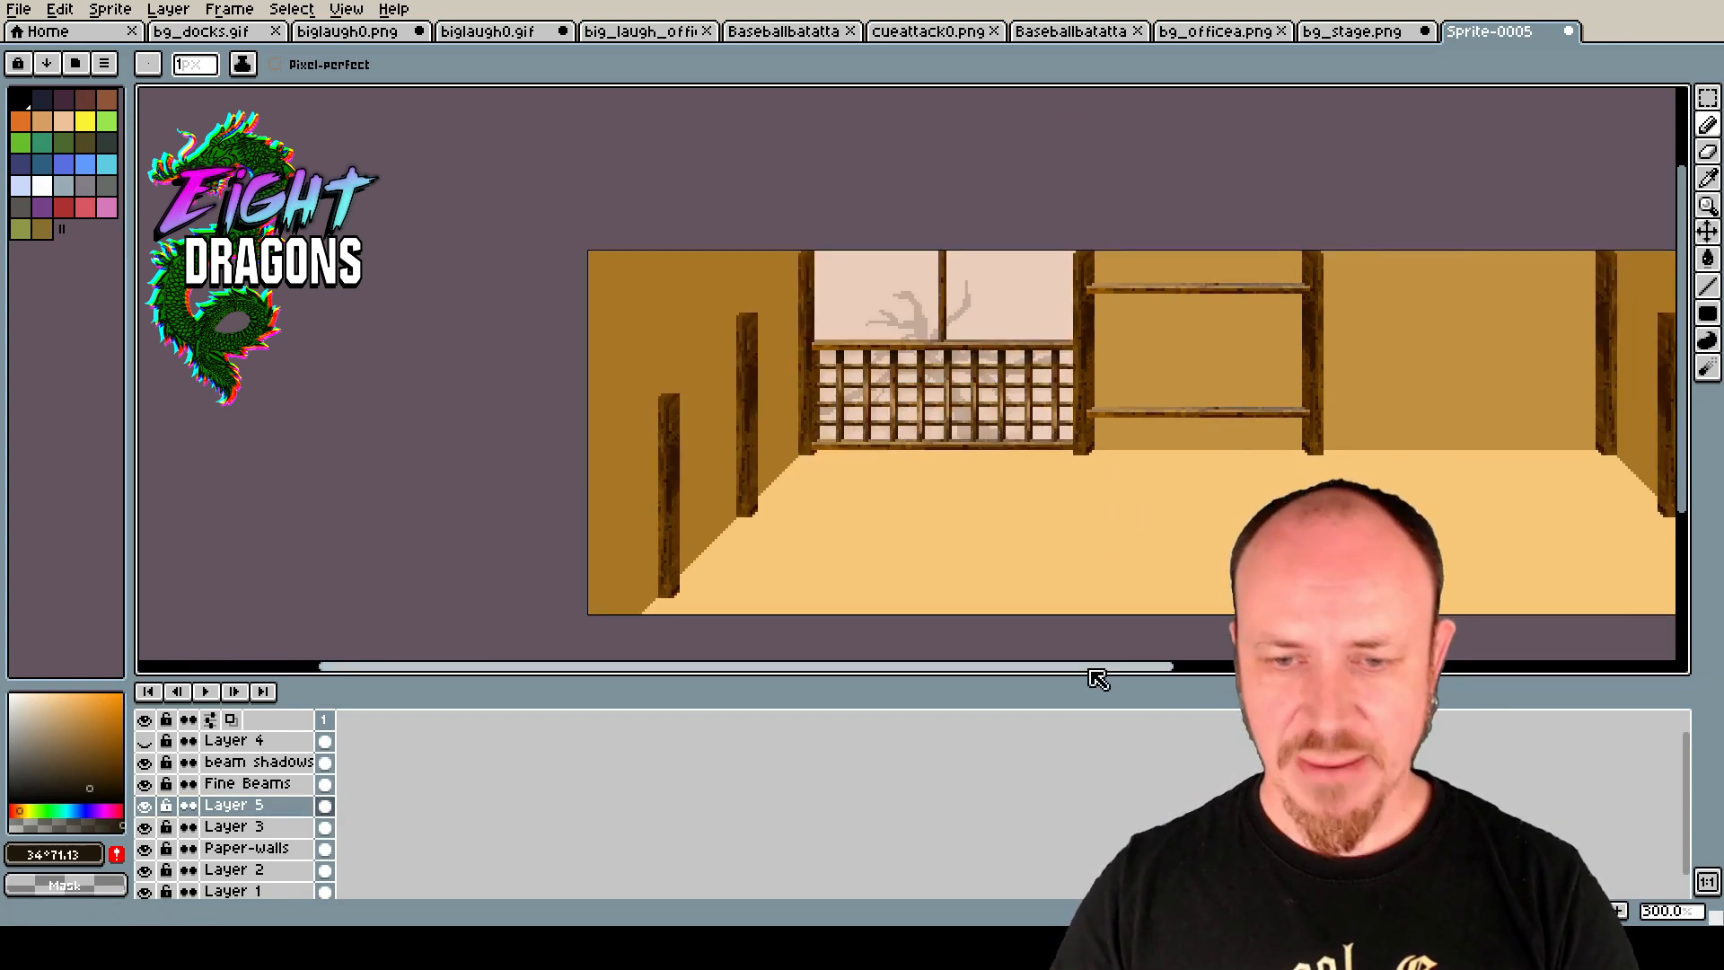
drag(1084, 669, 1143, 669)
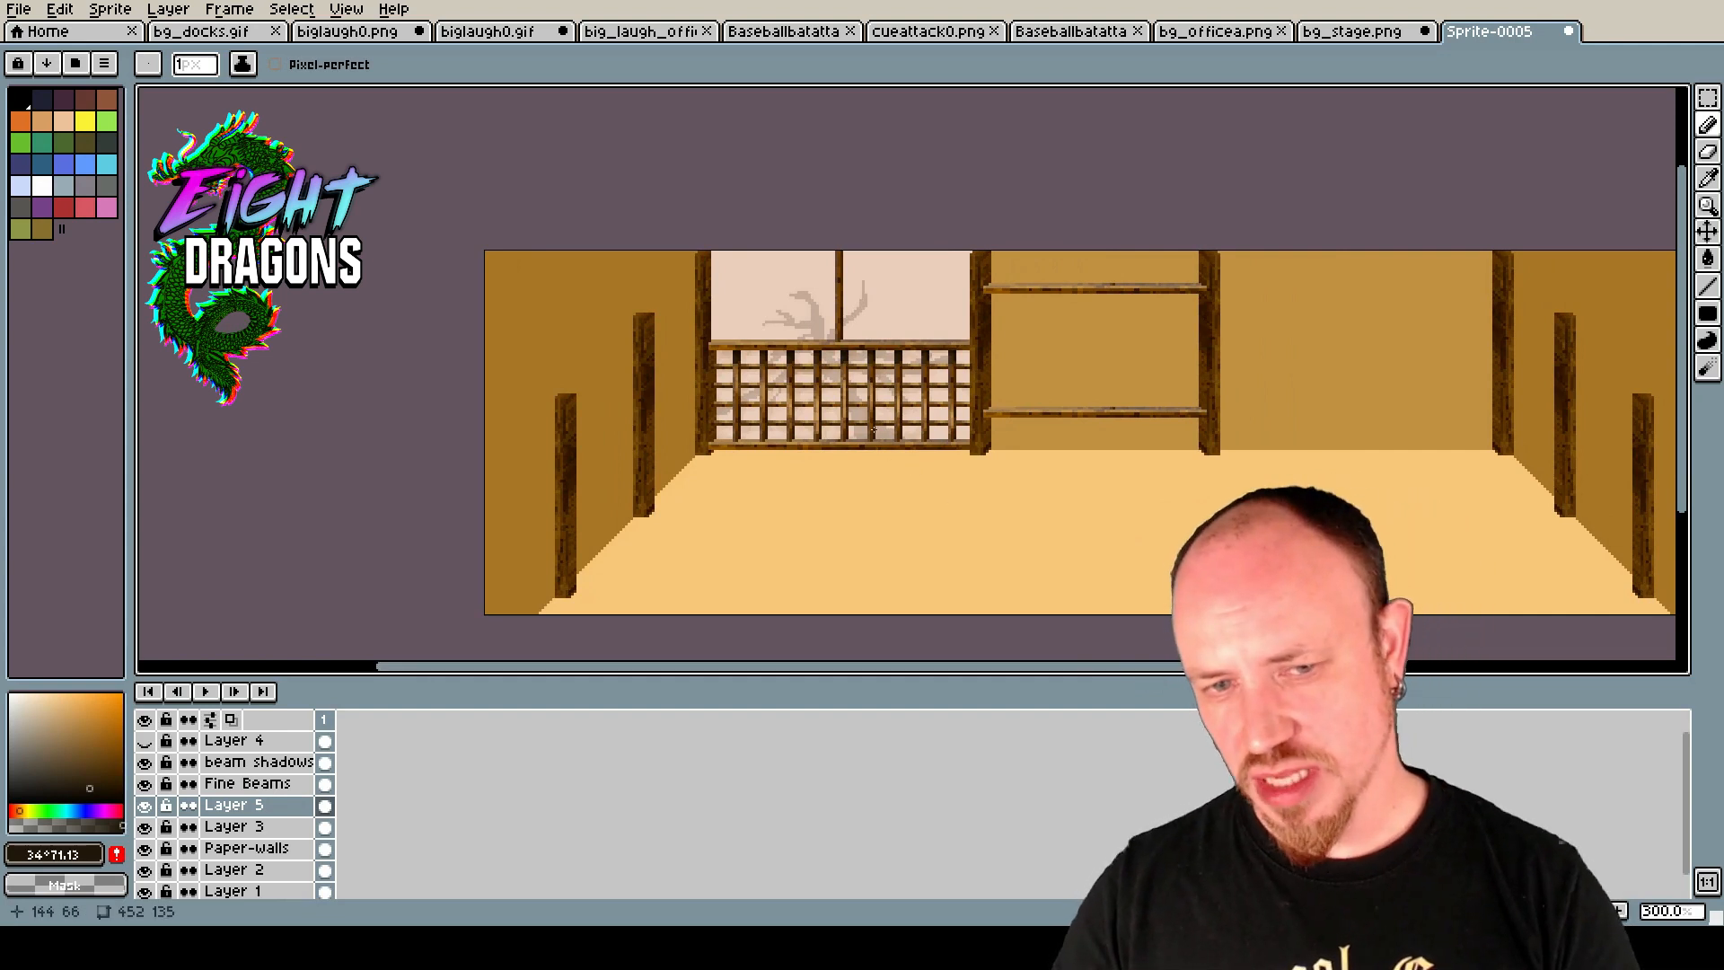
Try to break up the tree shadow with the Blur tool and a 23 px Jumble tool, and undo the changes.
click(1707, 367)
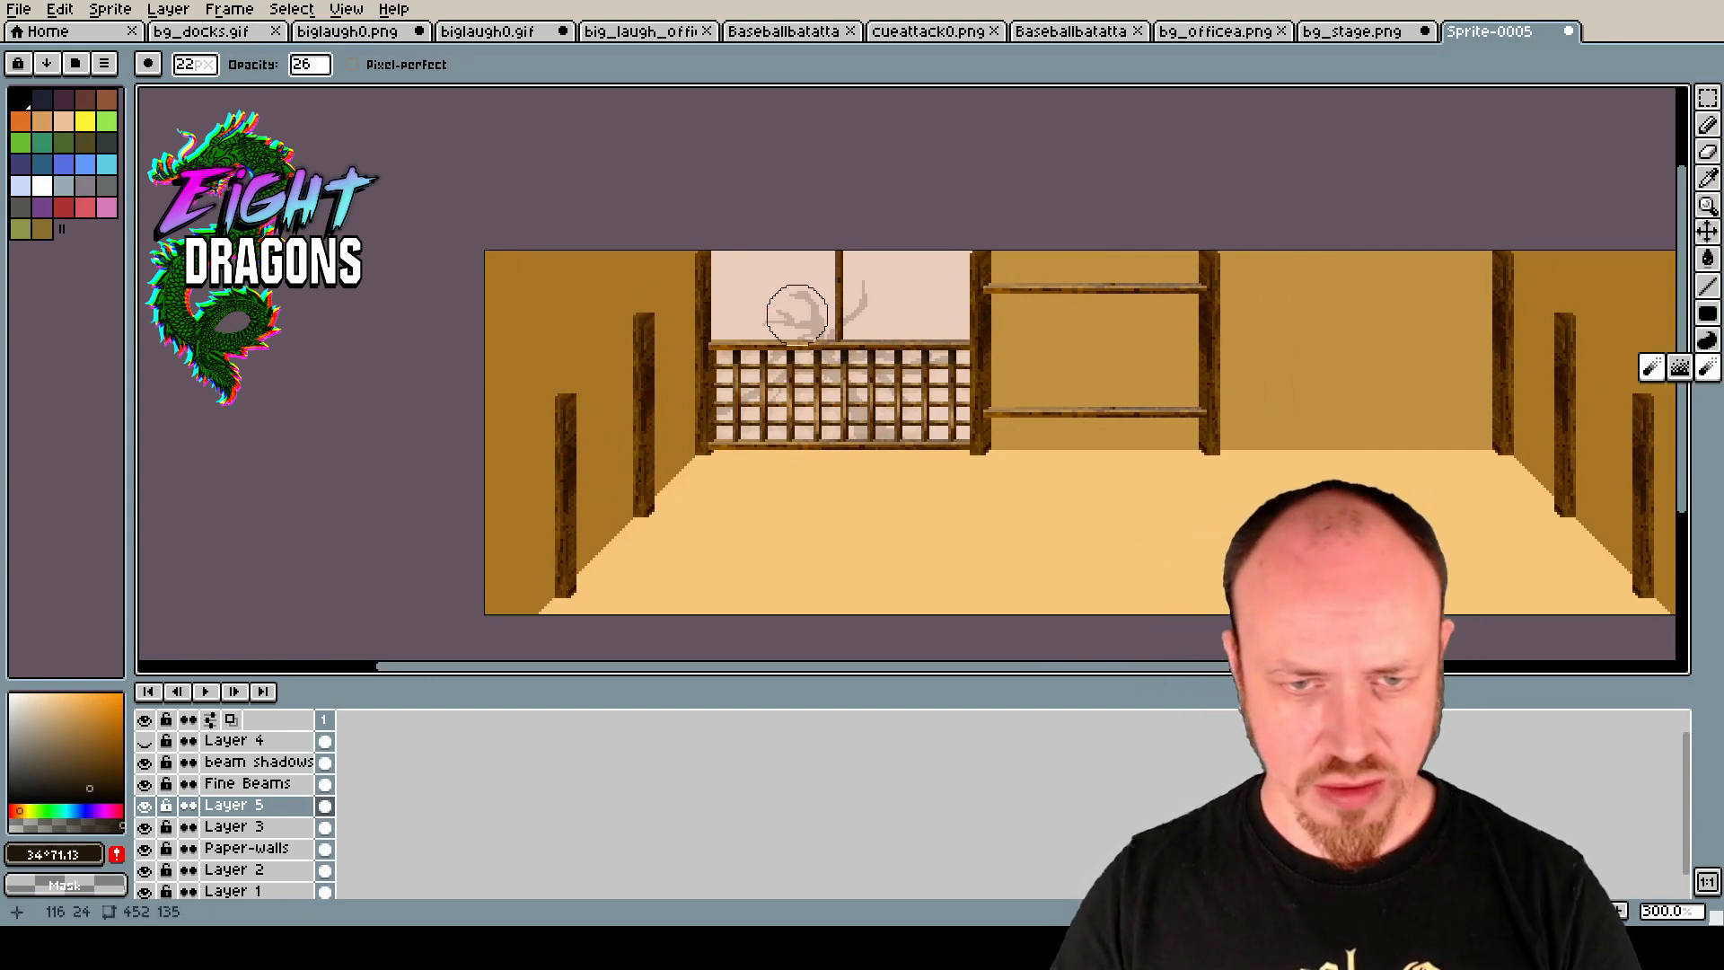
drag(308, 65, 369, 95)
mouse_move(782, 365)
mouse_down()
mouse_move(835, 270)
mouse_move(787, 296)
mouse_move(803, 261)
mouse_move(808, 377)
mouse_move(757, 319)
mouse_move(784, 310)
mouse_up()
click(1710, 370)
click(1681, 369)
mouse_move(666, 284)
mouse_down()
mouse_move(844, 308)
mouse_move(919, 513)
mouse_up()
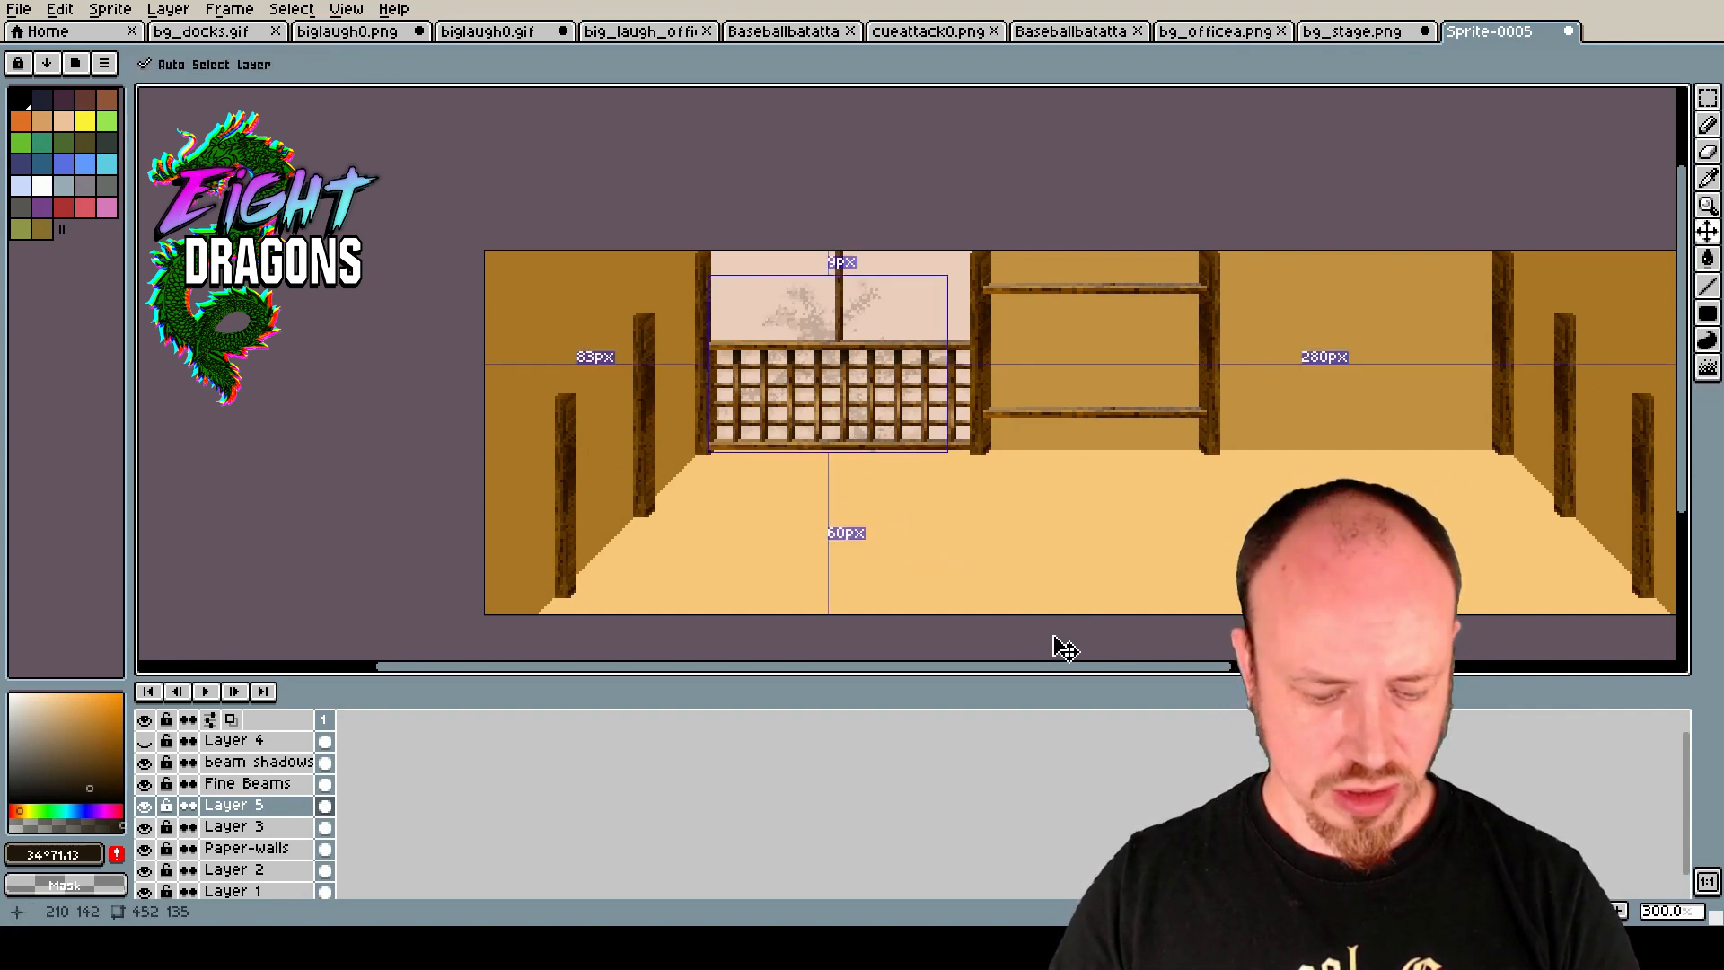
key(ctrl+z)
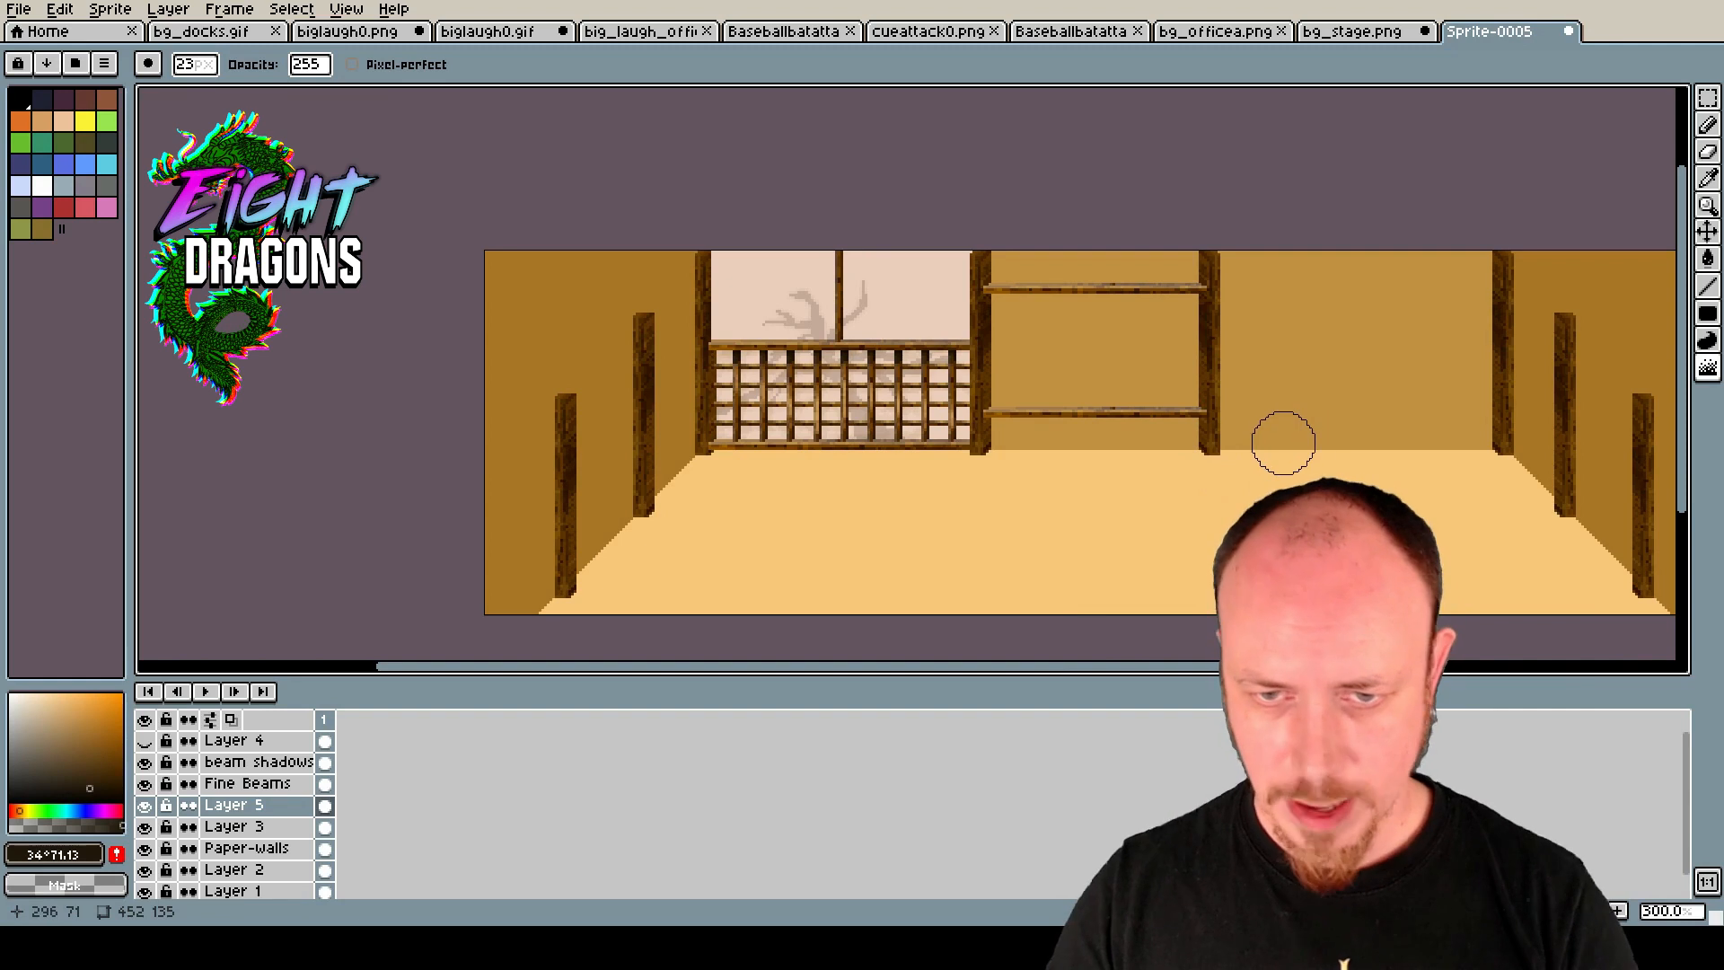
Merge the beam shadows layer down into the Fine Beams layer.
scroll(1318, 385, up, 1)
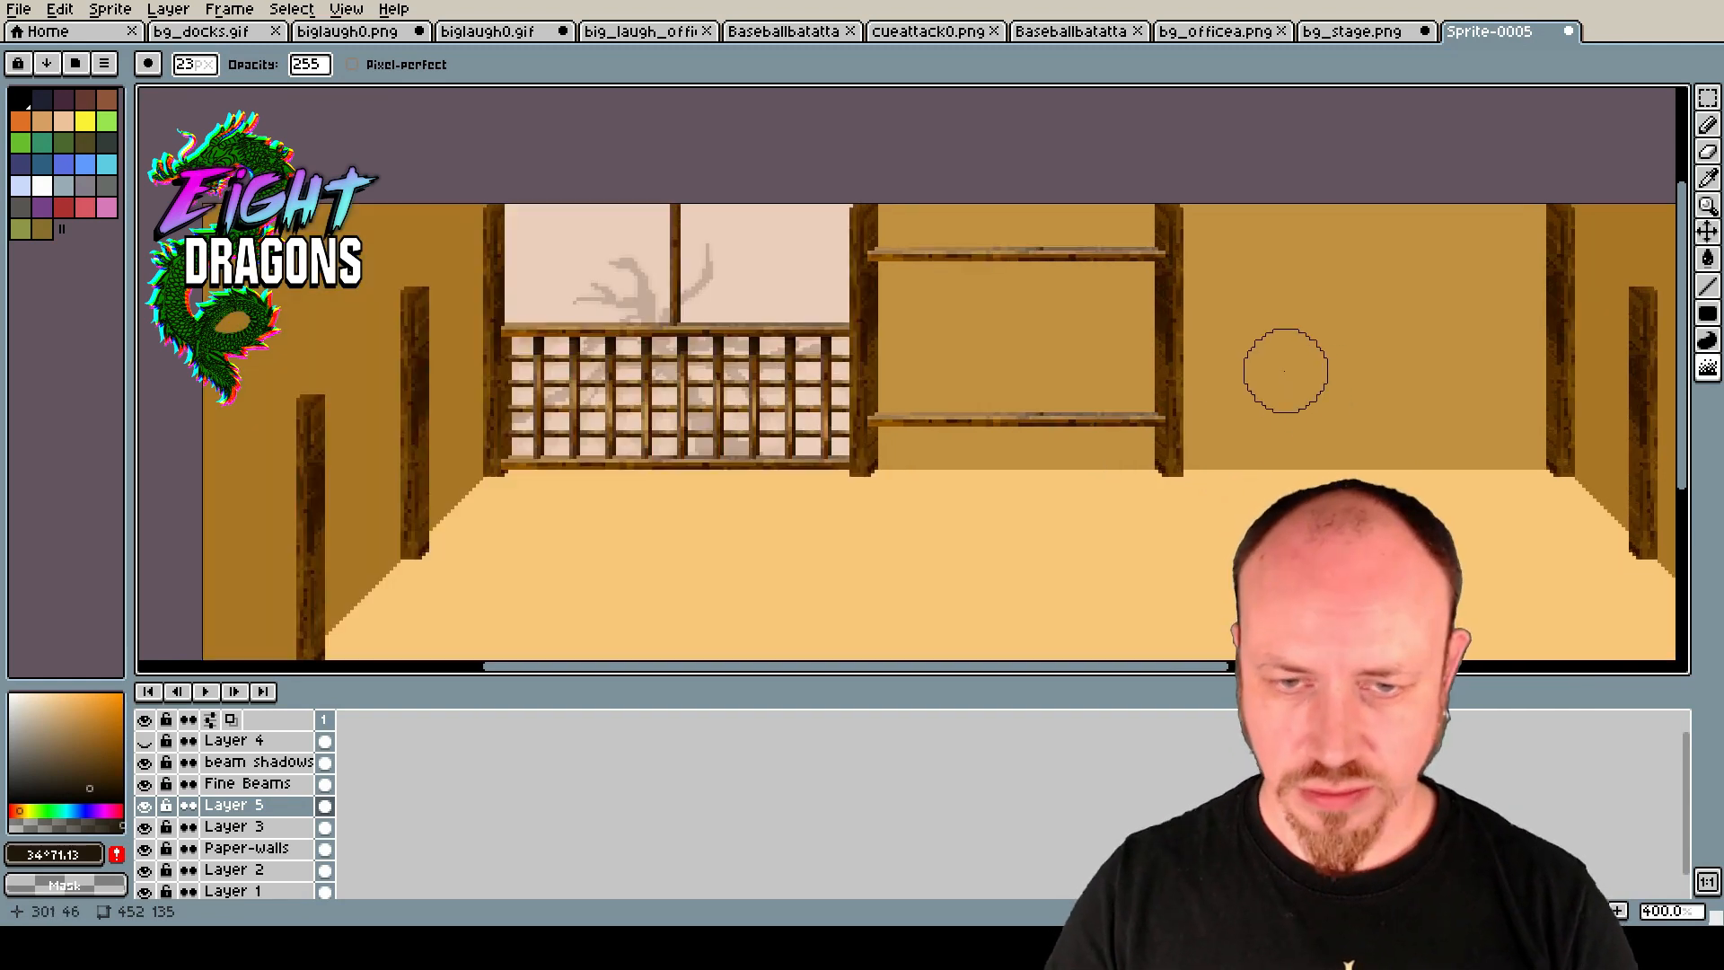
scroll(1164, 380, up, 1)
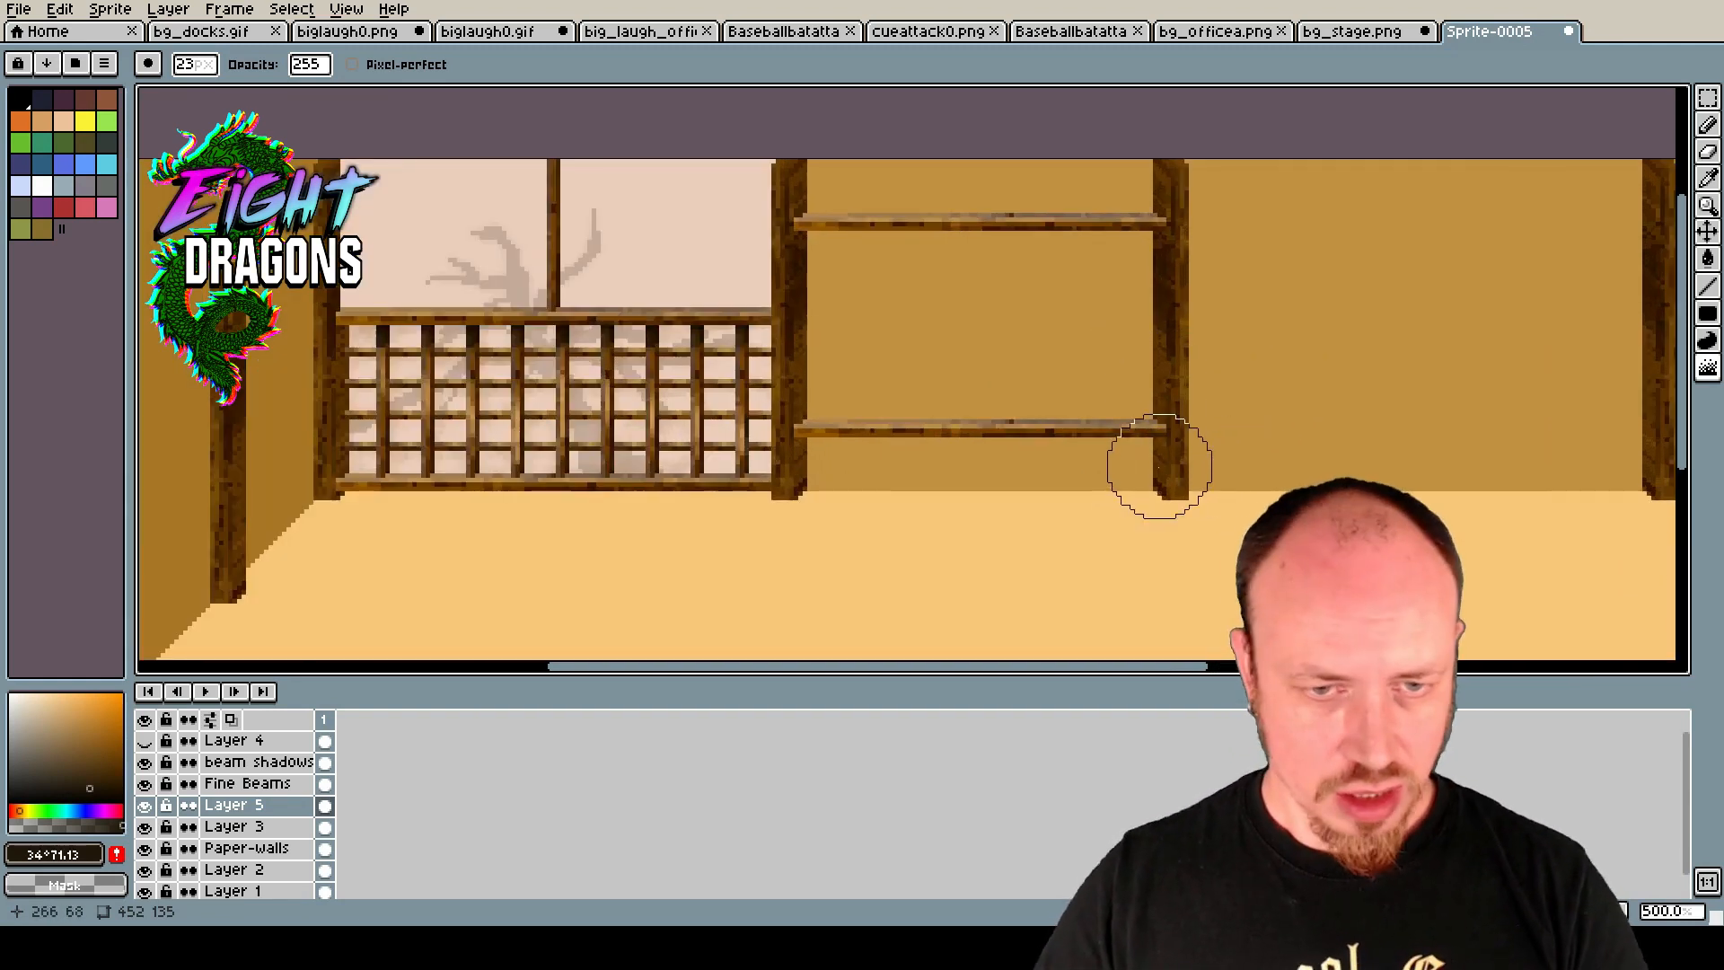
scroll(608, 438, down, 1)
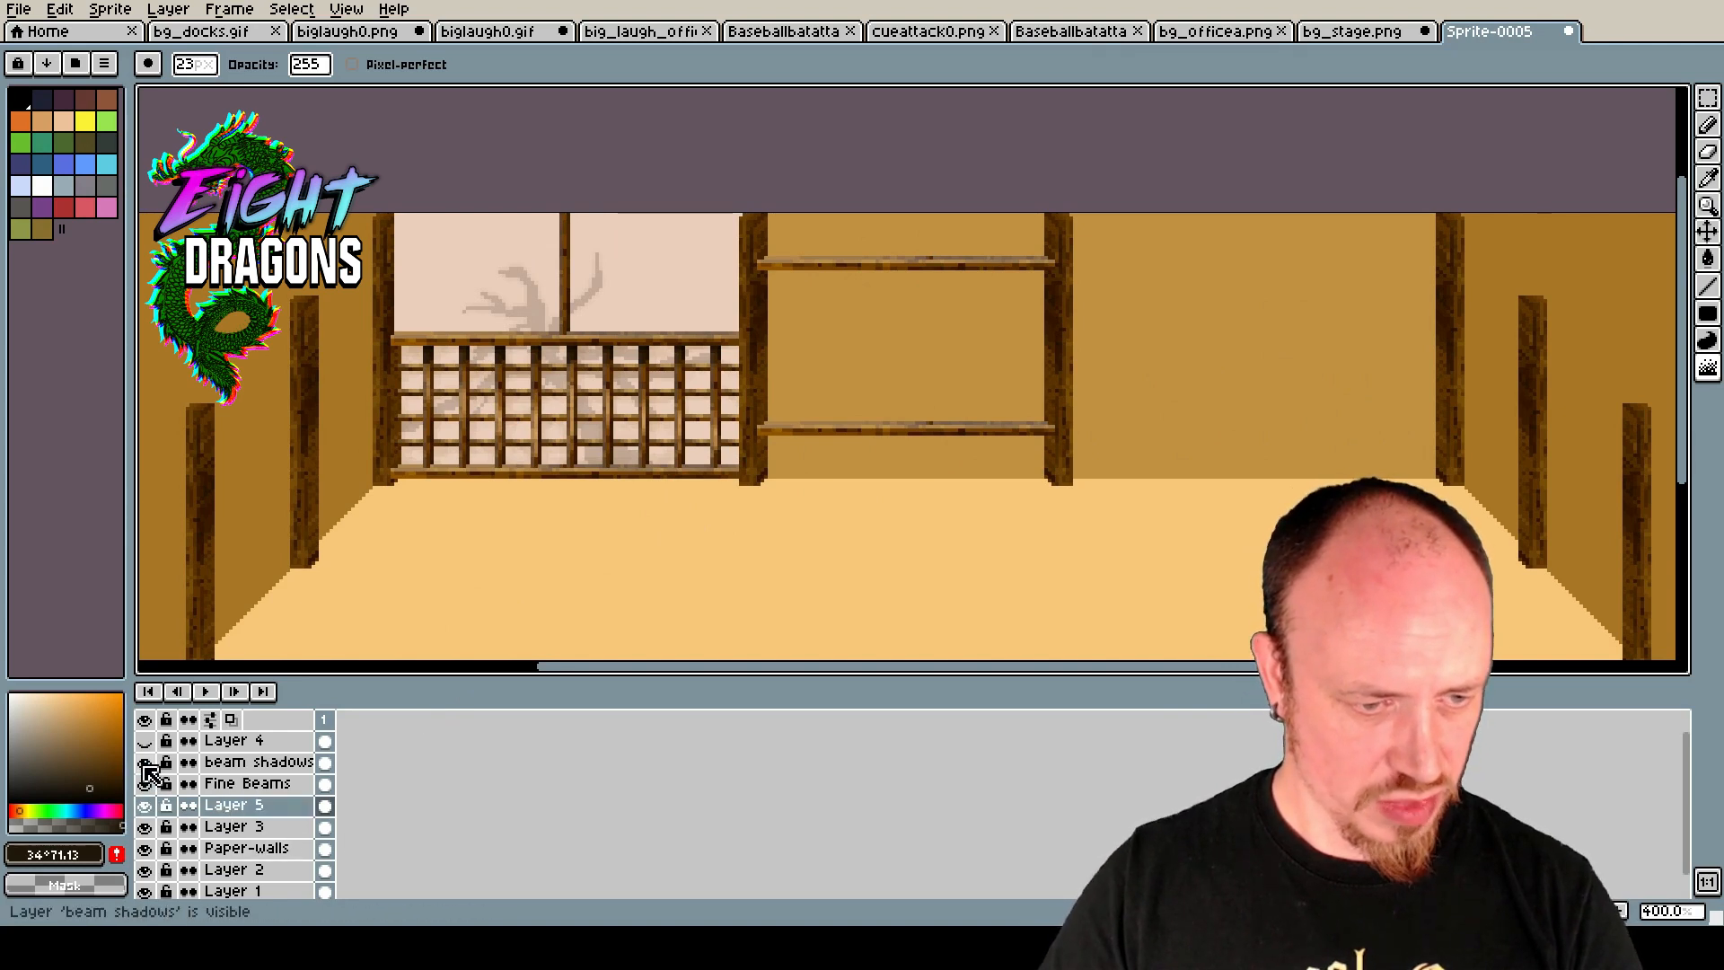
click(175, 765)
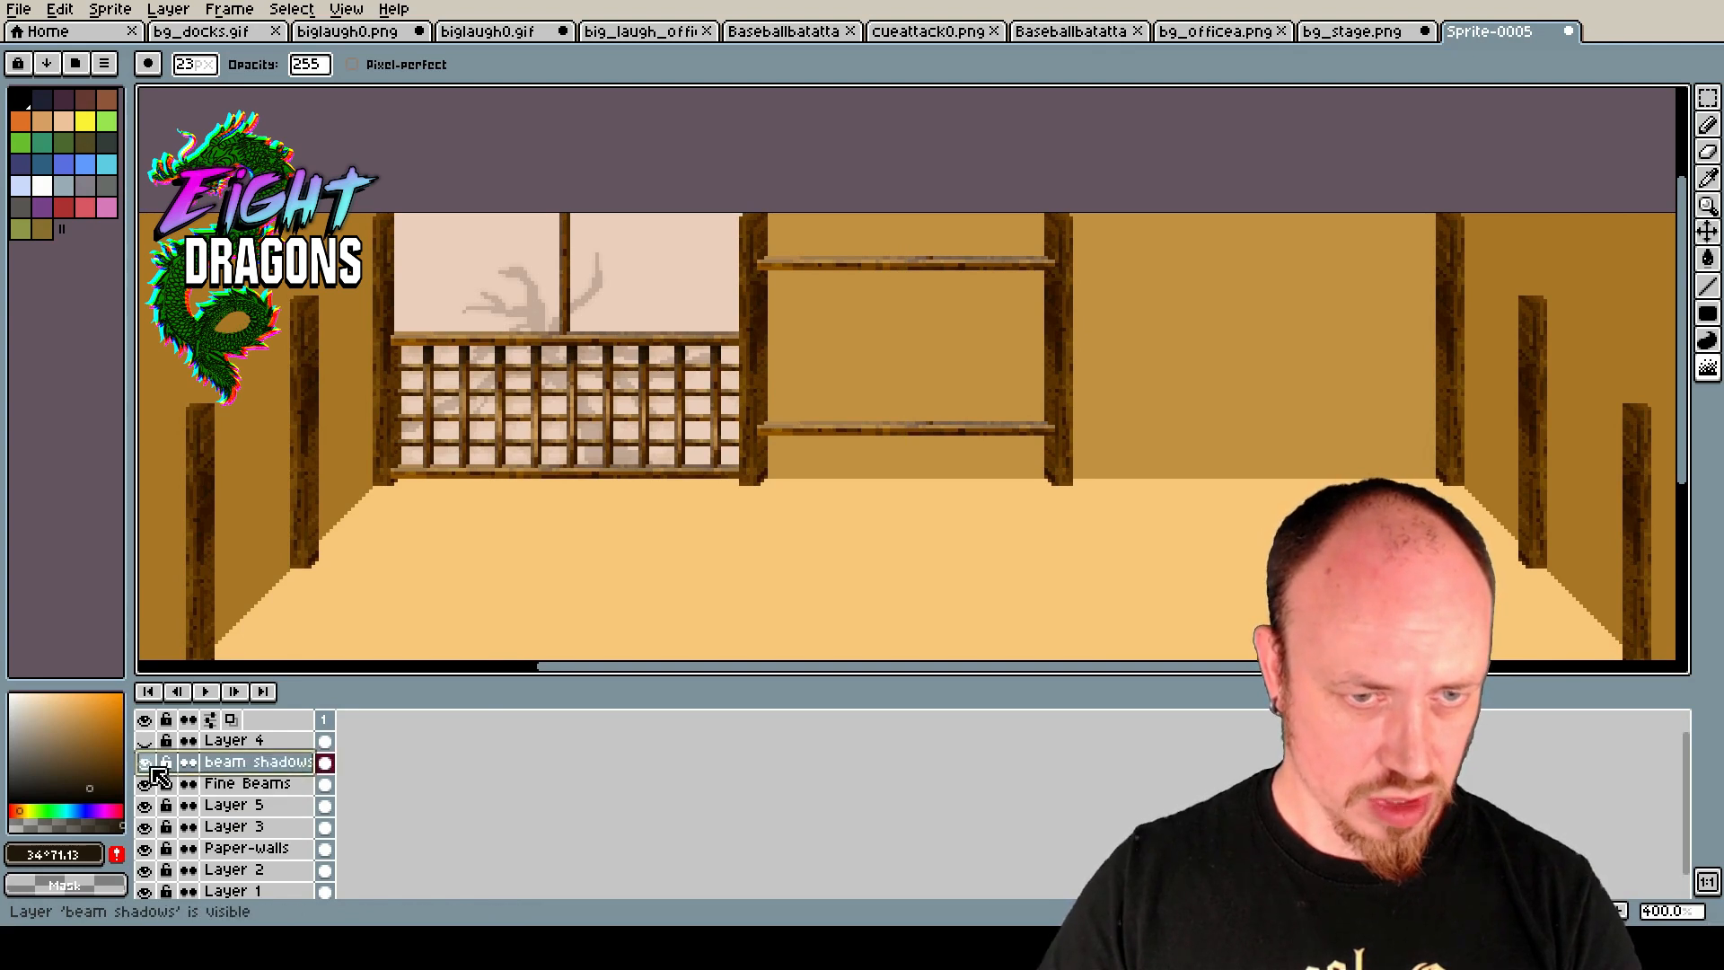
right_click(225, 768)
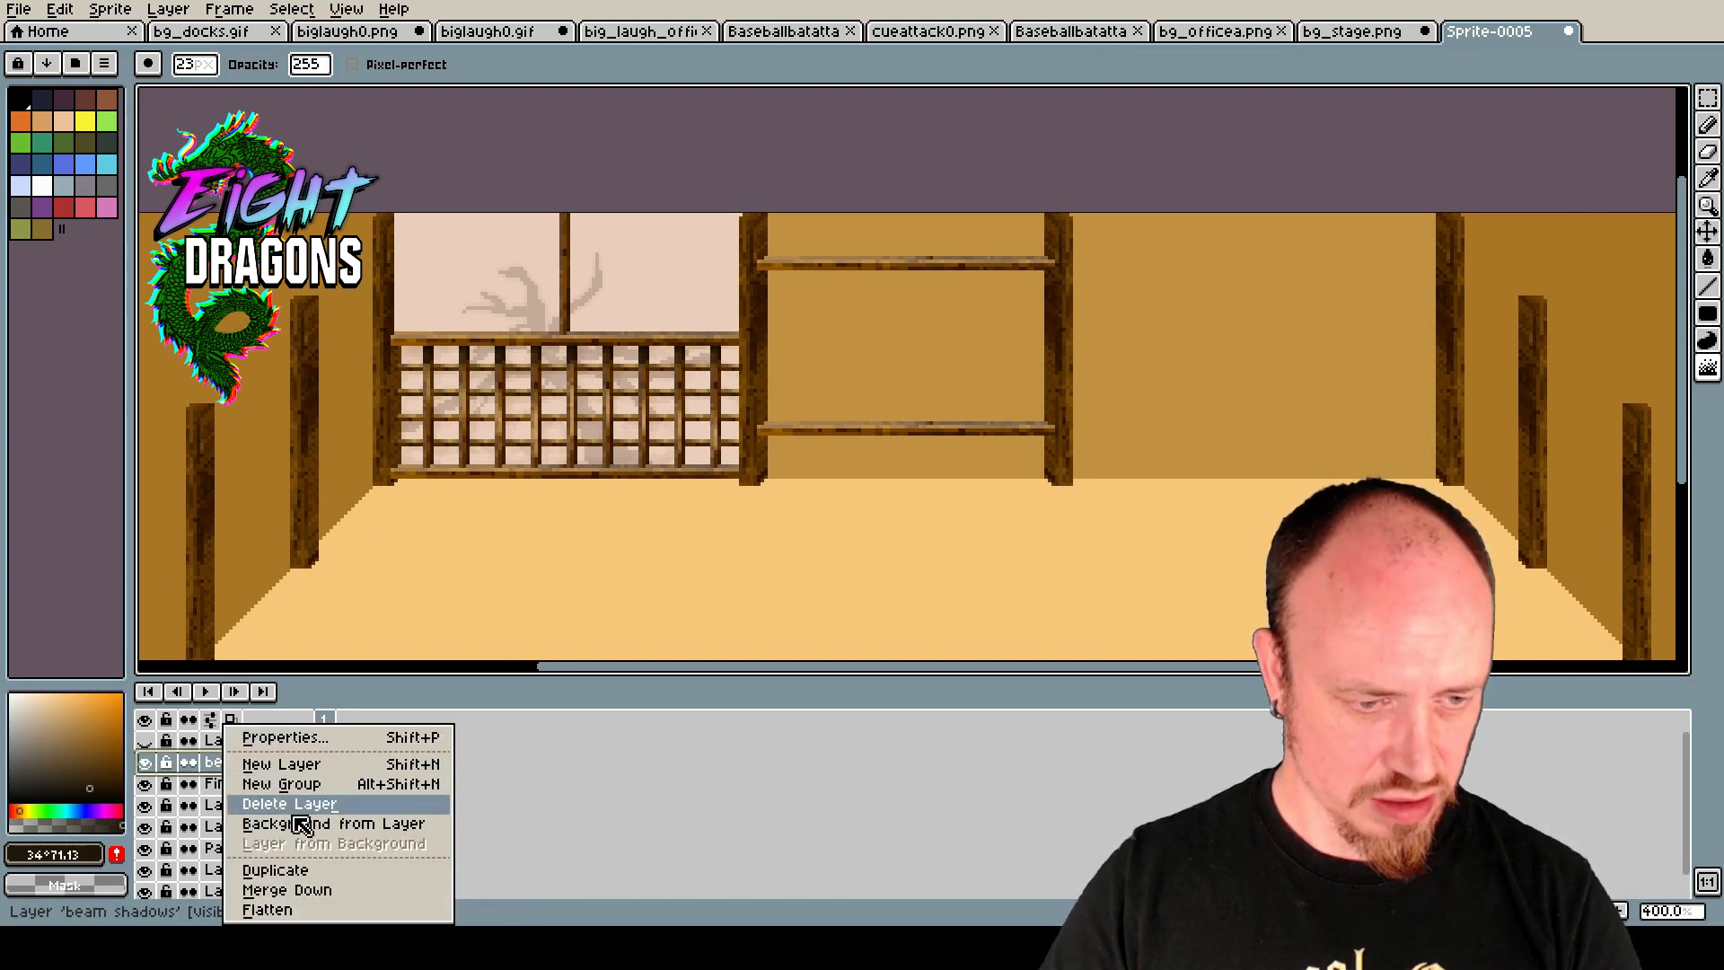
click(296, 891)
Hide and reshow the Fine Beams layer and Layer 5 in turn to examine what each one contains.
click(146, 762)
click(145, 762)
click(146, 762)
click(146, 762)
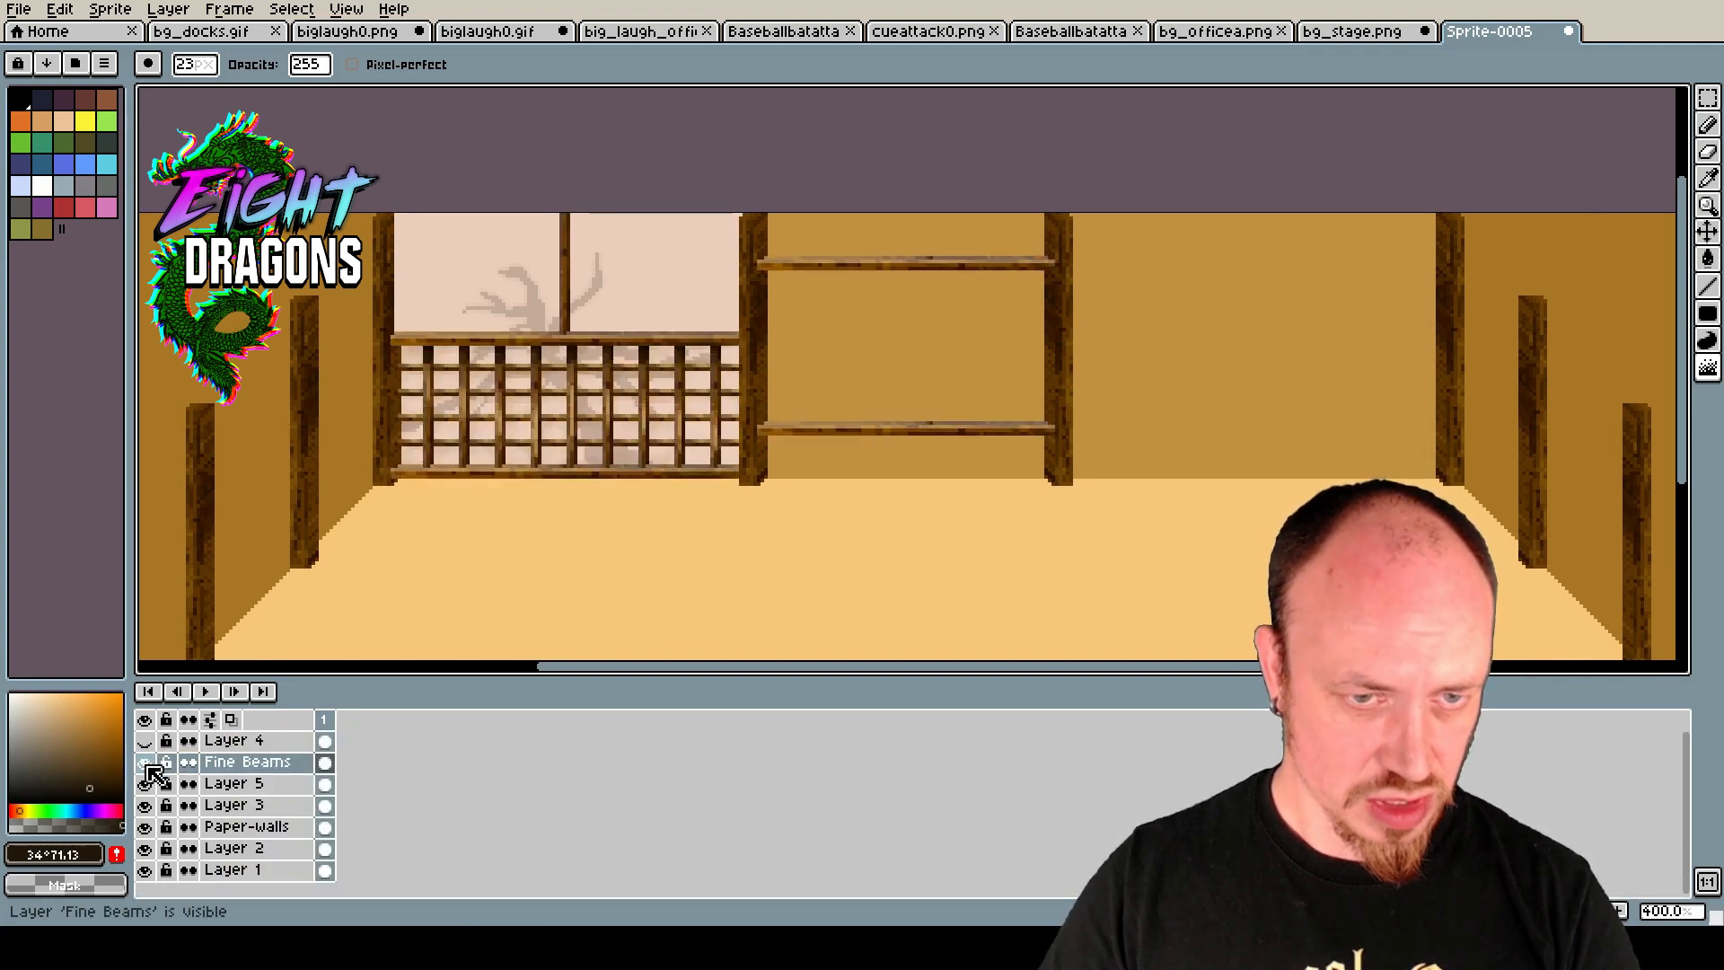
click(146, 763)
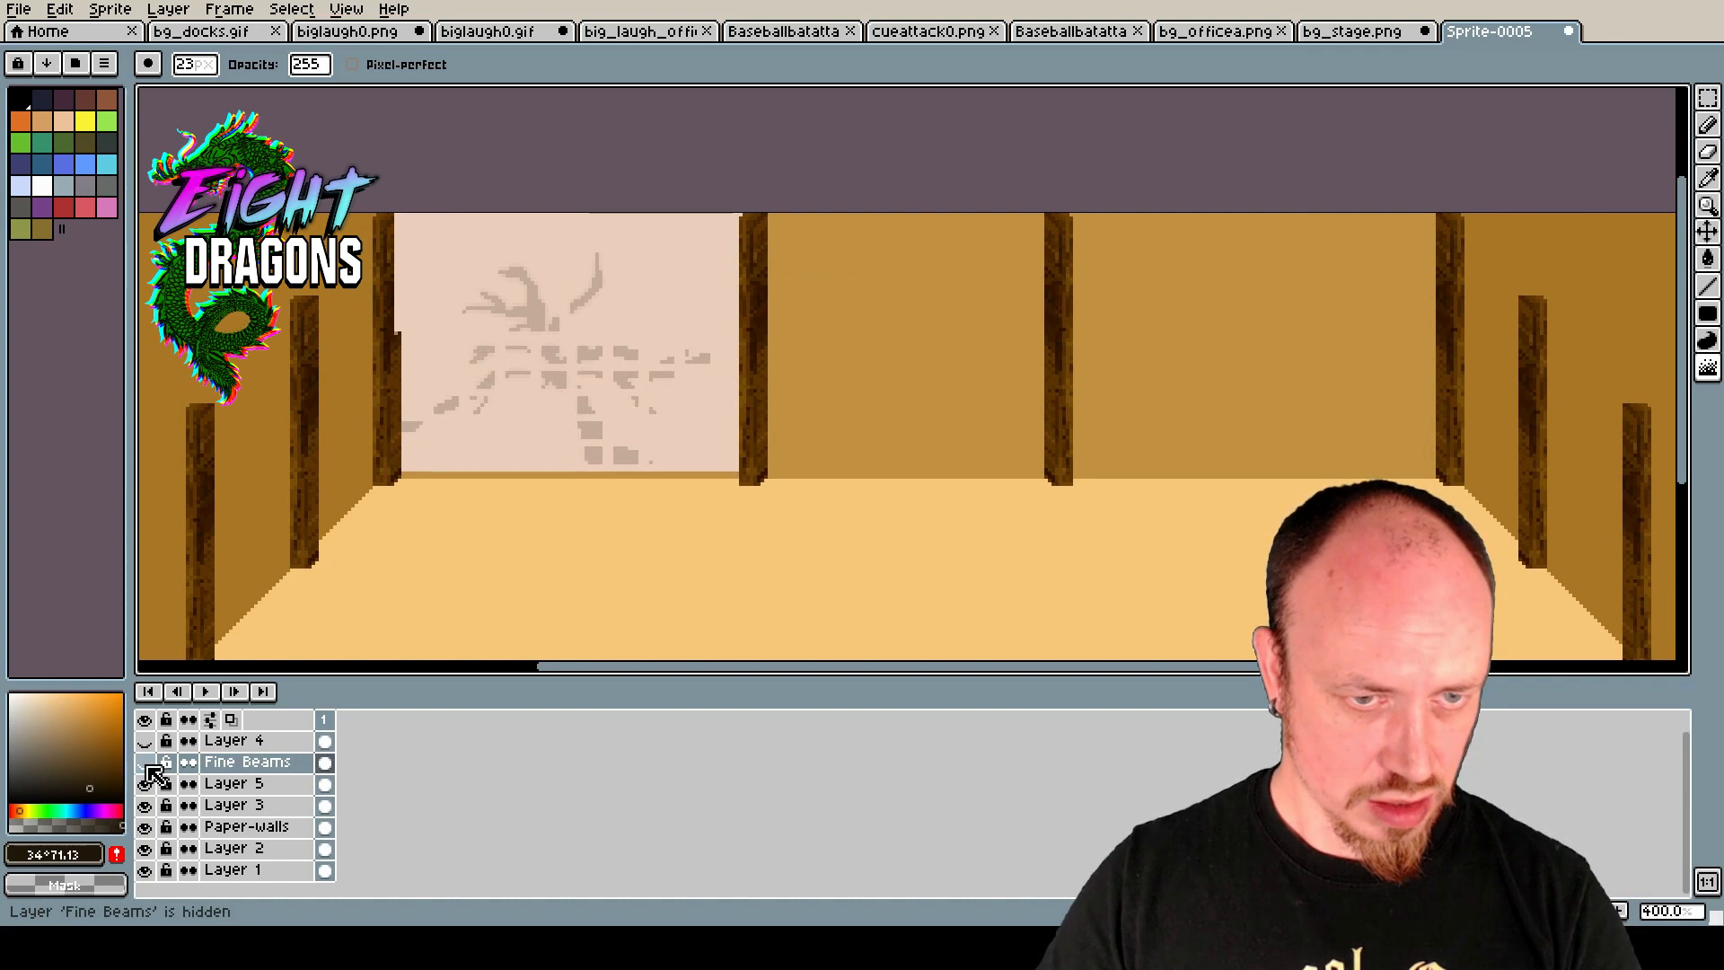
click(145, 762)
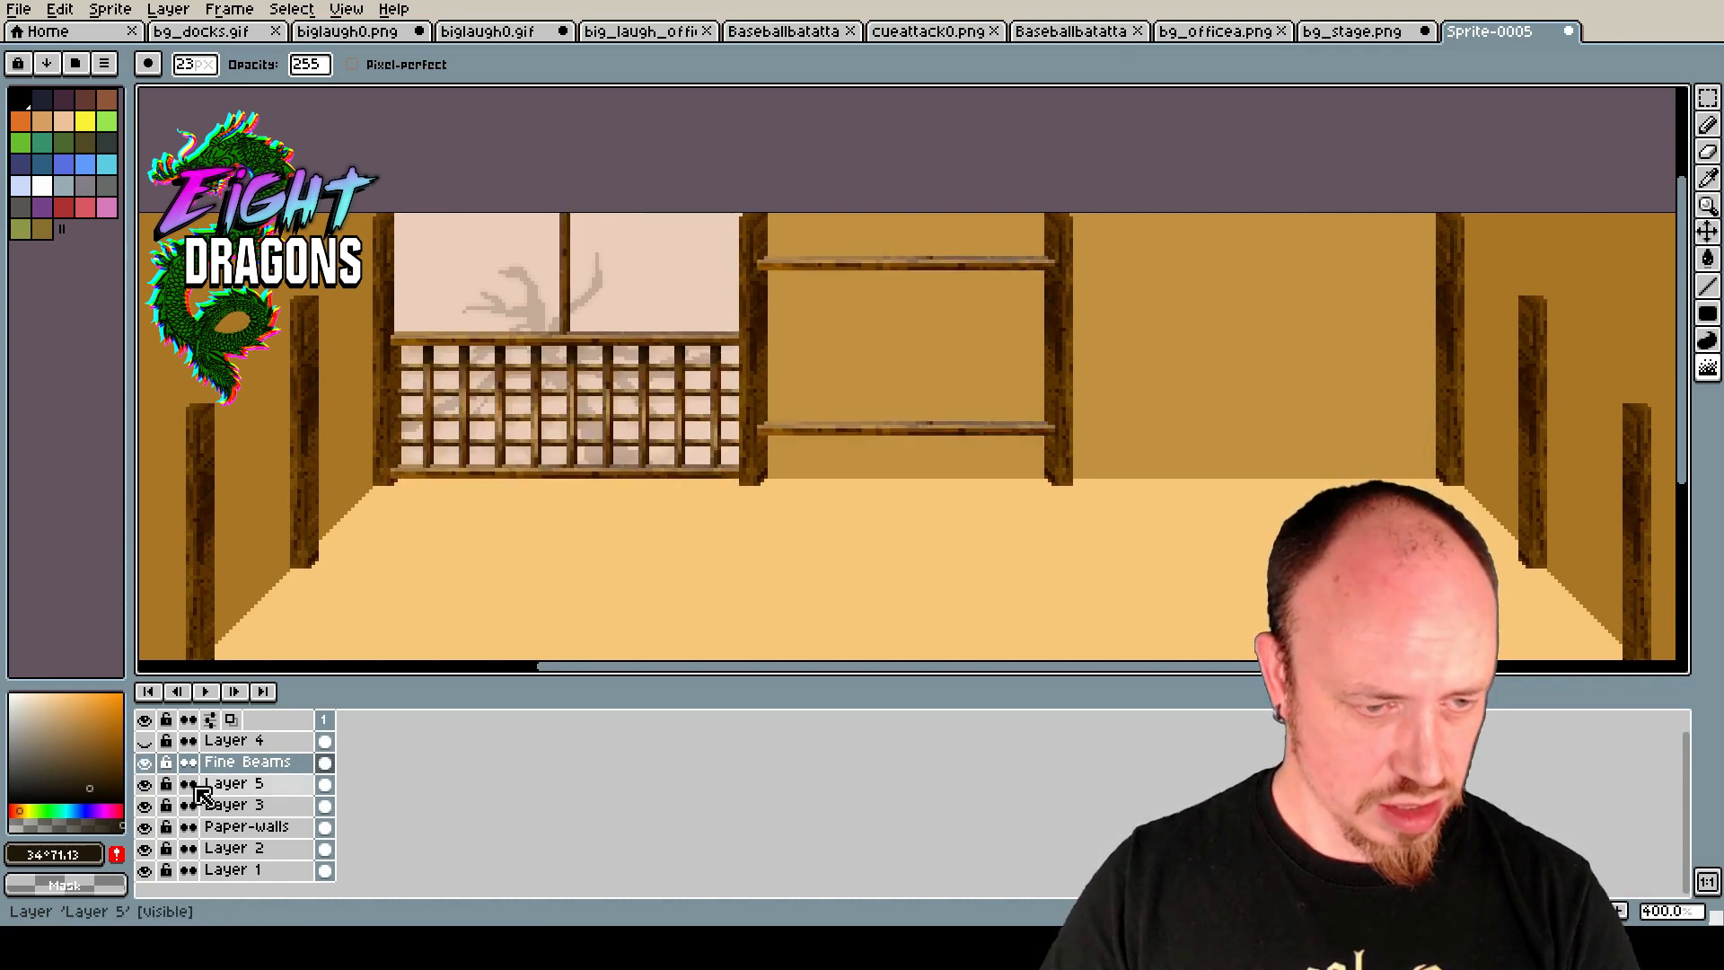
click(145, 784)
click(145, 784)
click(145, 783)
click(145, 784)
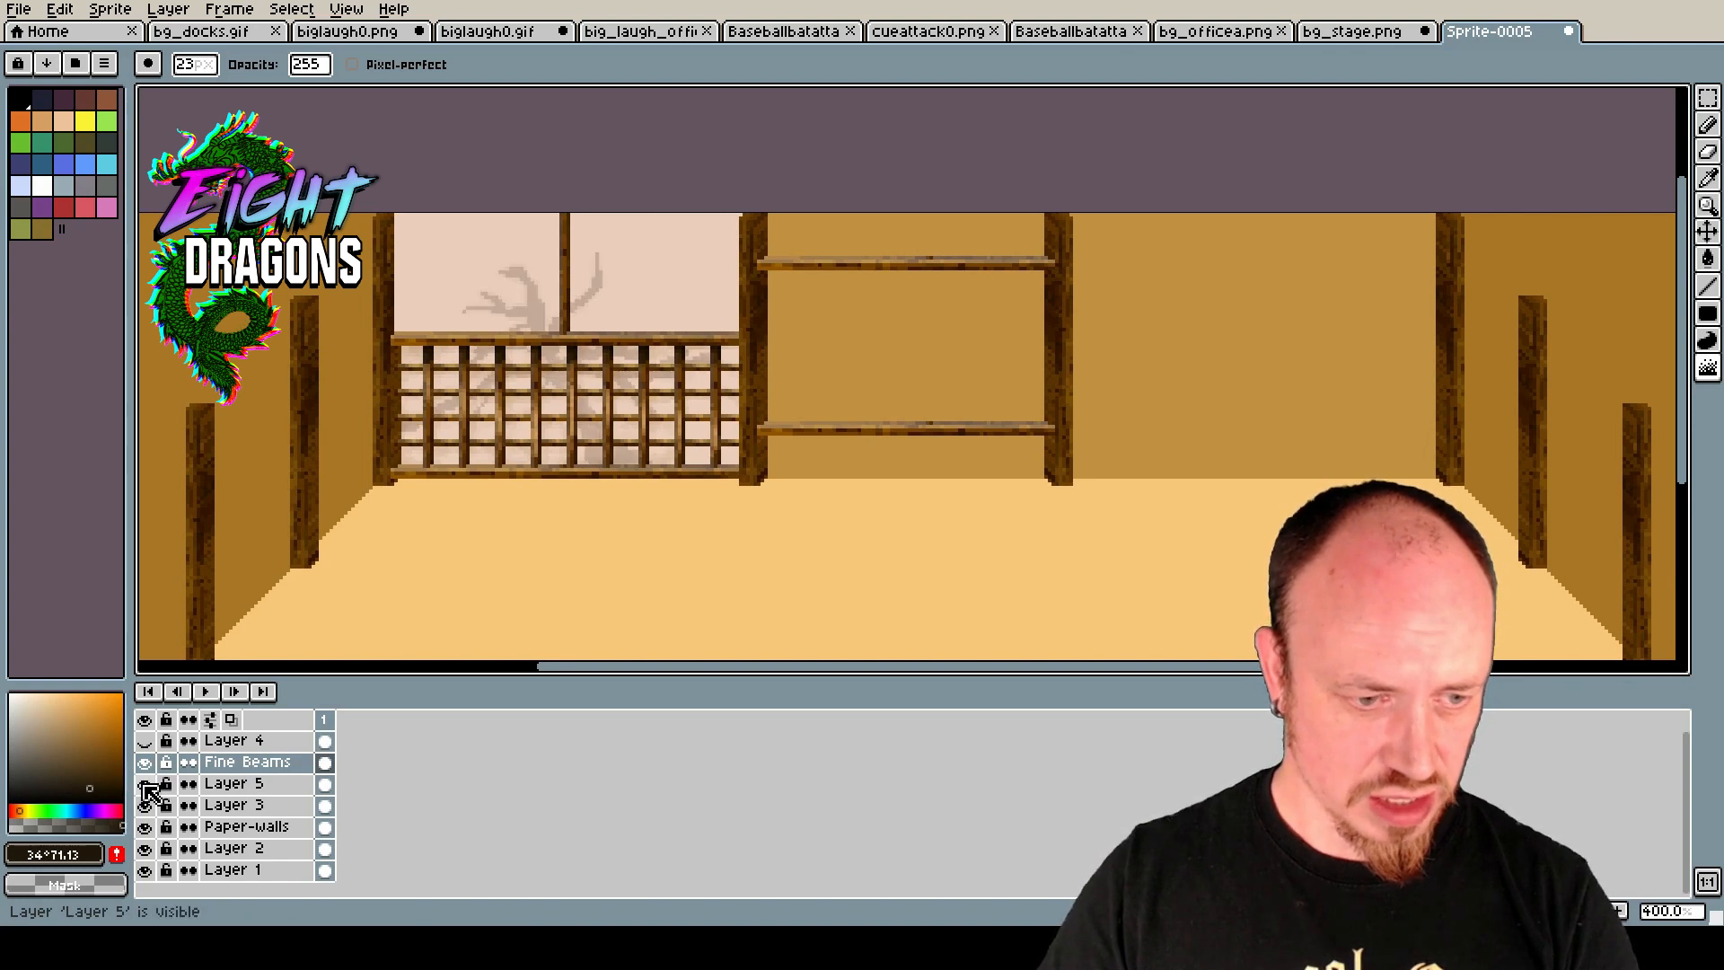
Hide and reshow Layer 3 and the Fine Beams layer to examine which beams each one contains.
click(254, 807)
click(146, 805)
click(145, 805)
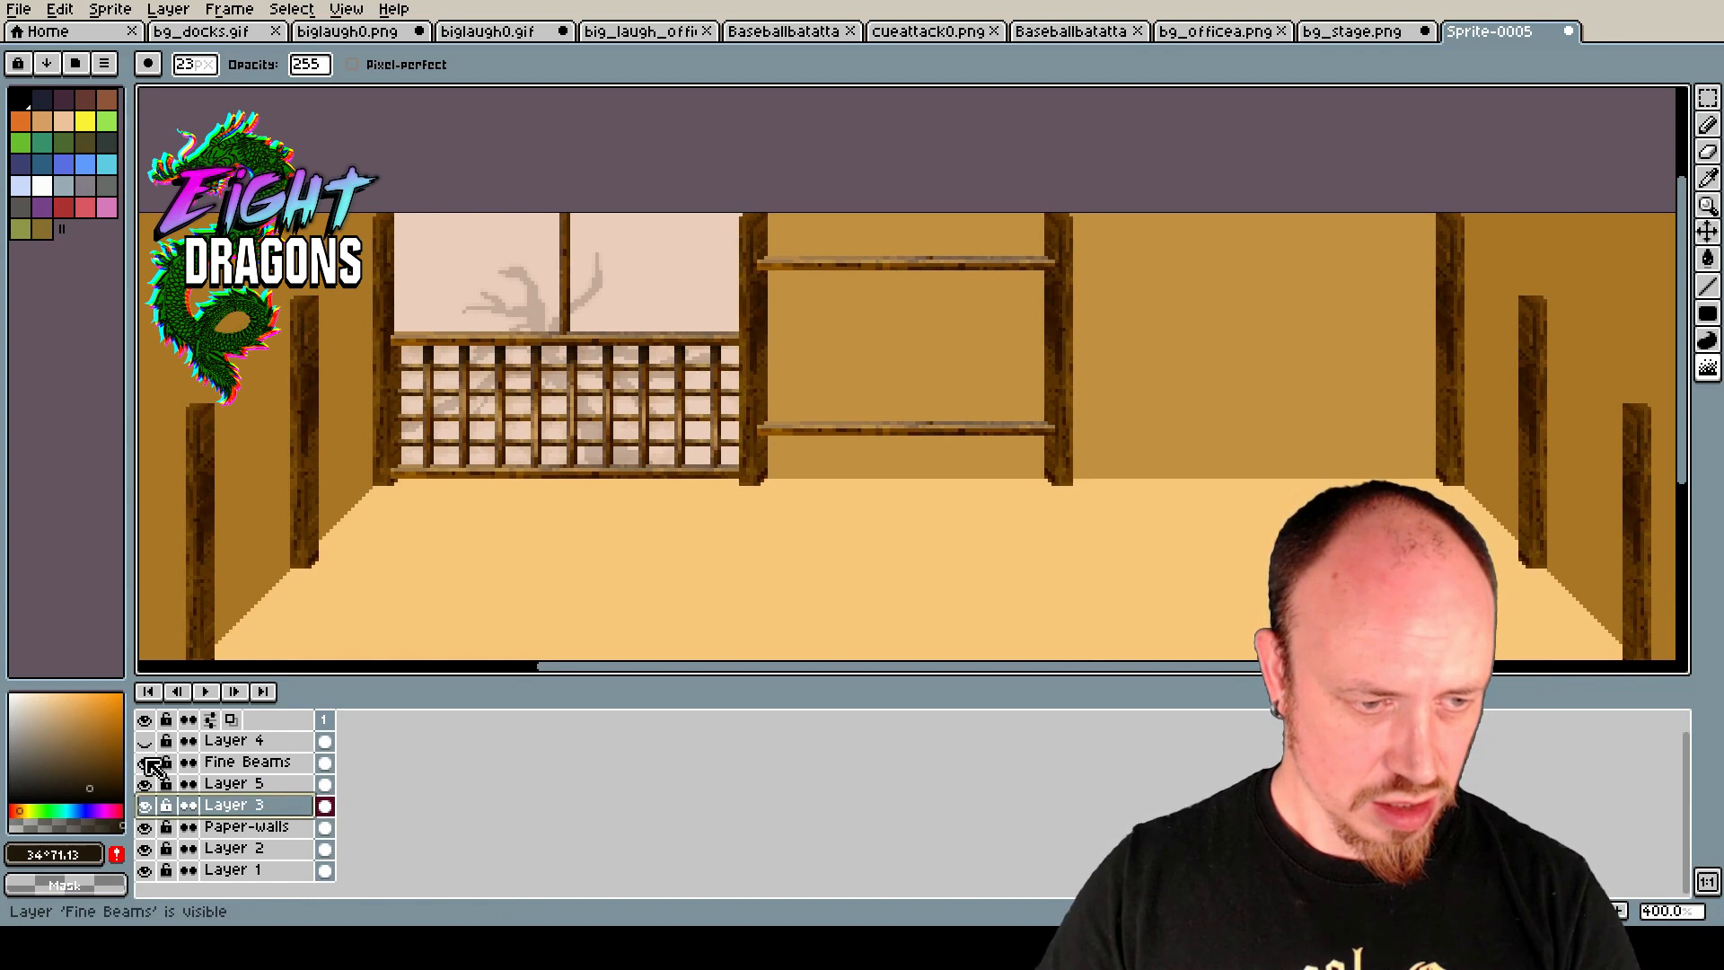
click(146, 762)
click(146, 762)
click(146, 762)
click(146, 762)
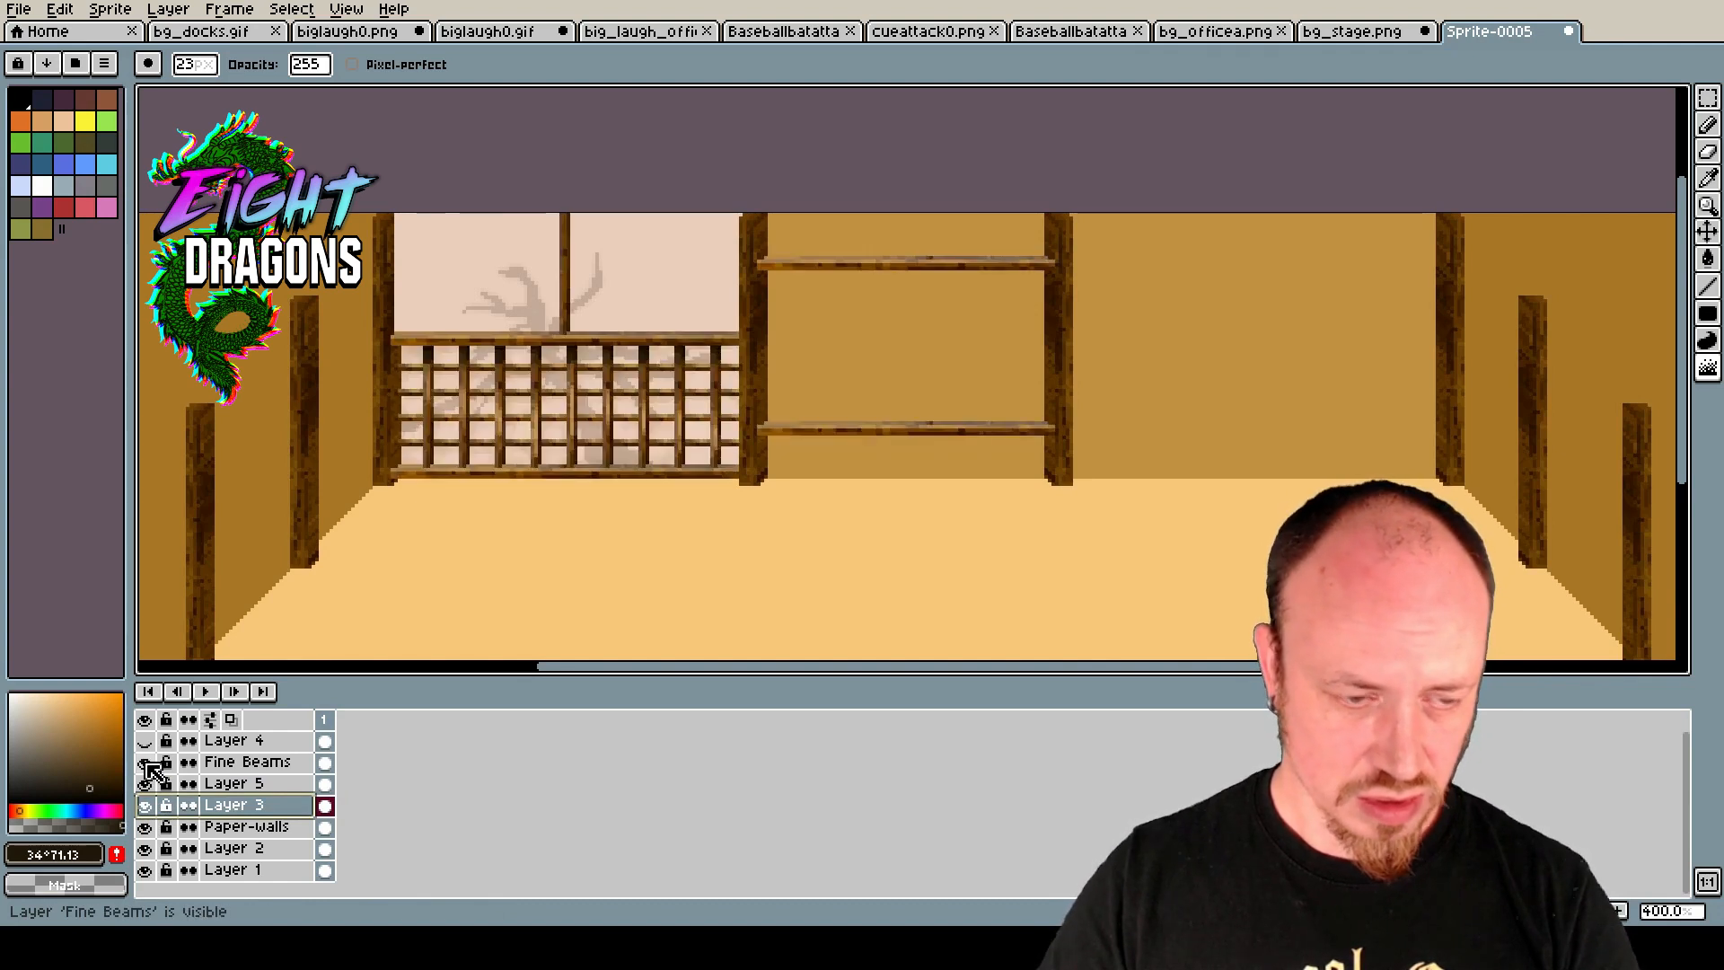
Duplicate the Fine Beams lattice from the paper-wall bay into the empty bay on the other side of the shelves.
click(232, 762)
click(1707, 97)
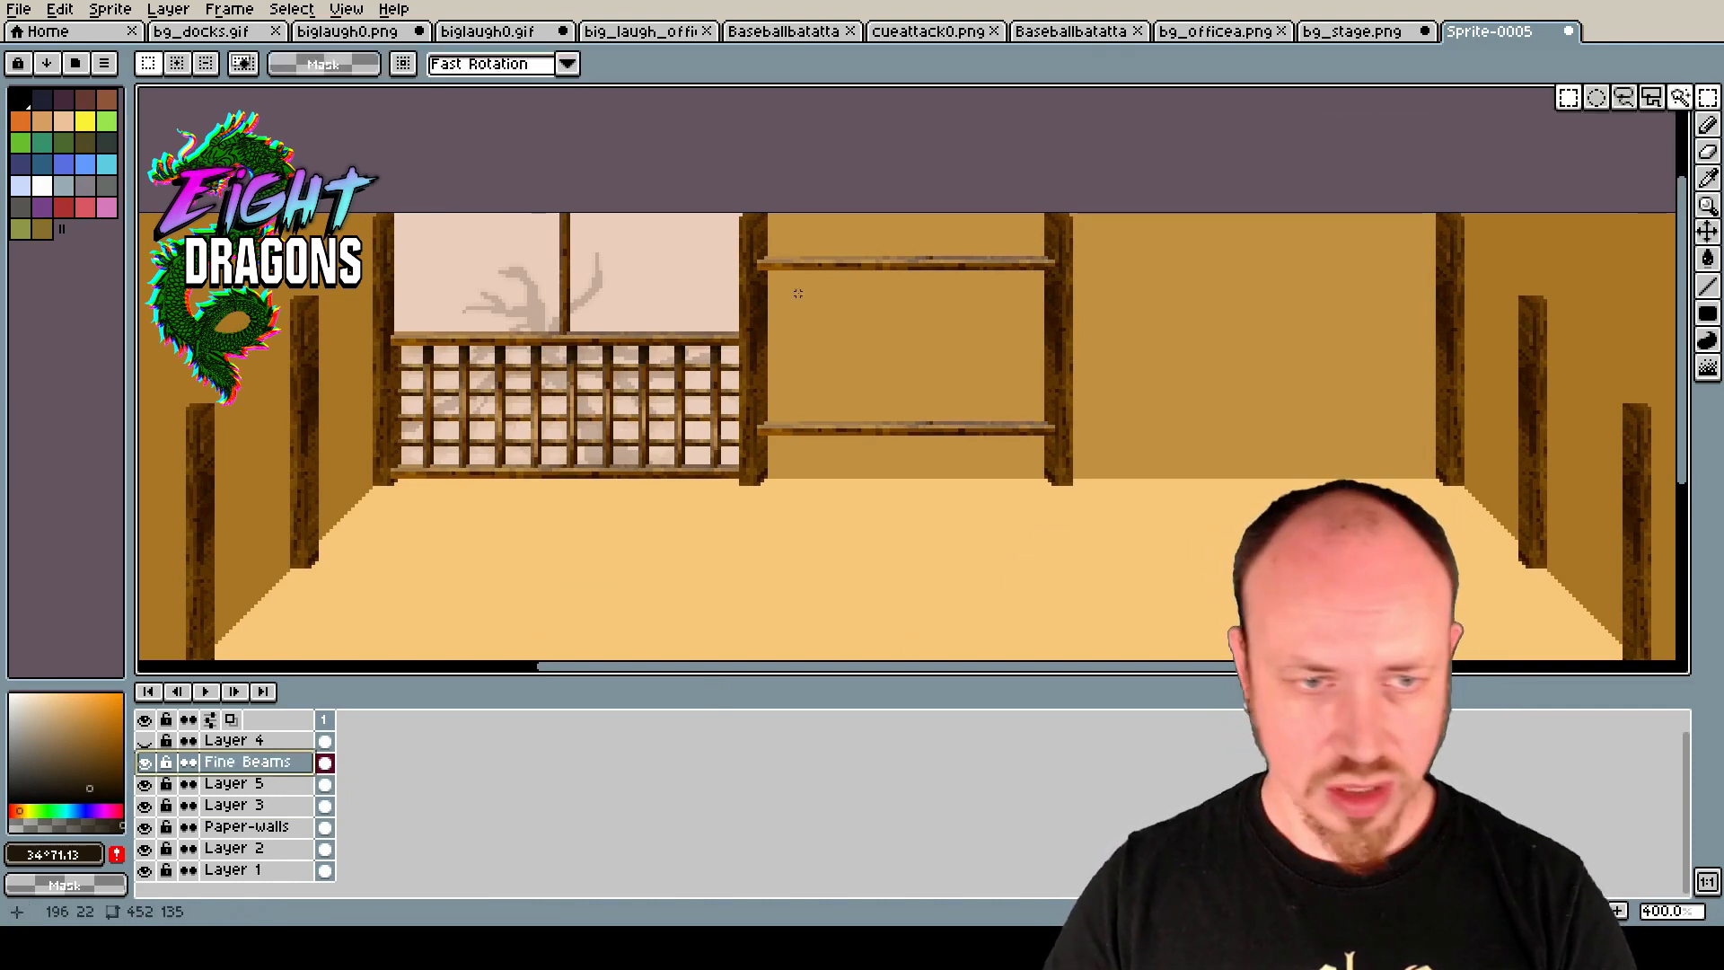
drag(375, 208, 754, 522)
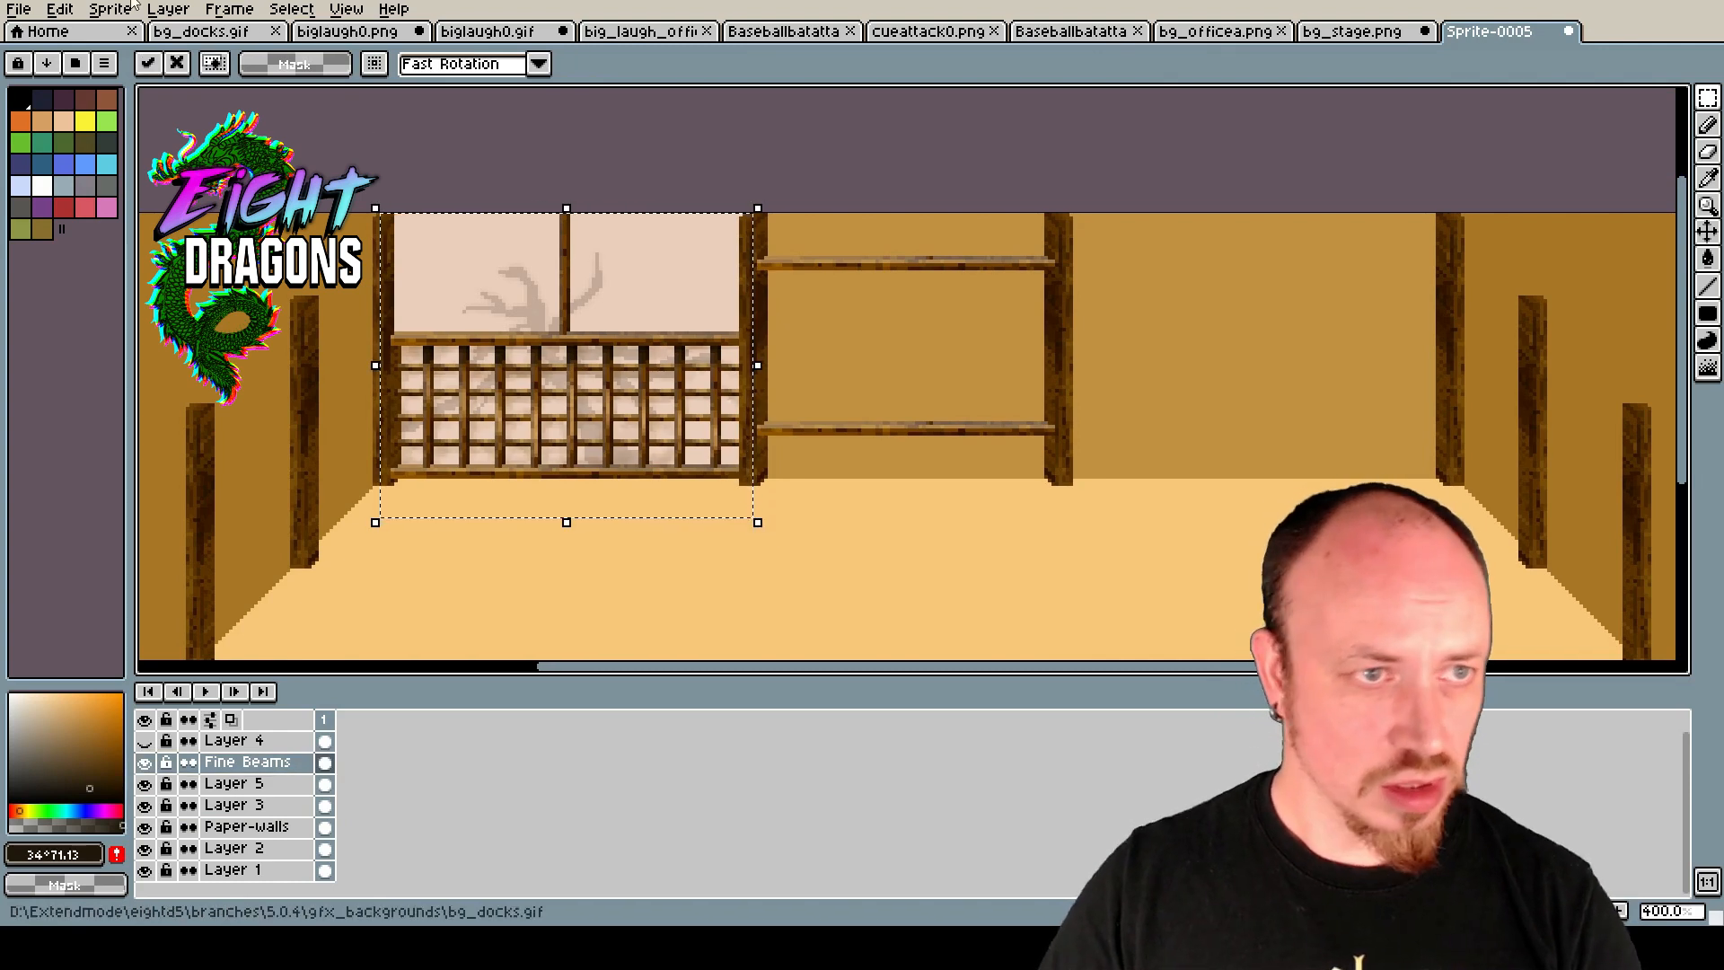
click(70, 13)
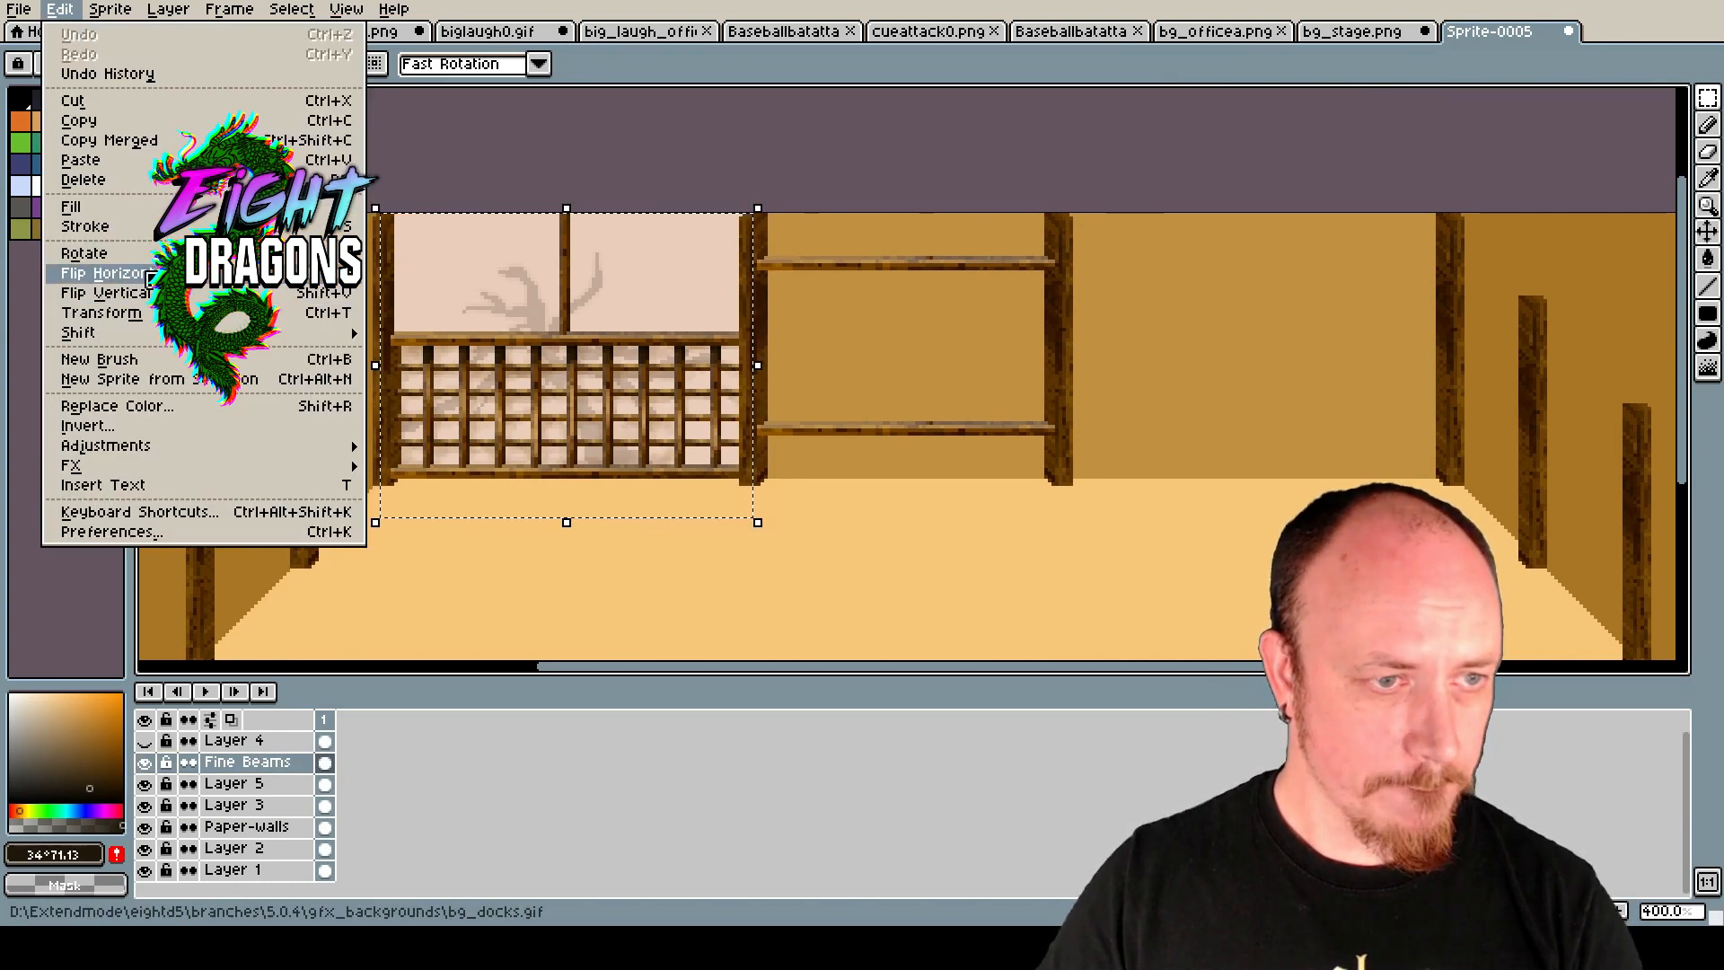
click(102, 312)
drag(651, 355, 1330, 355)
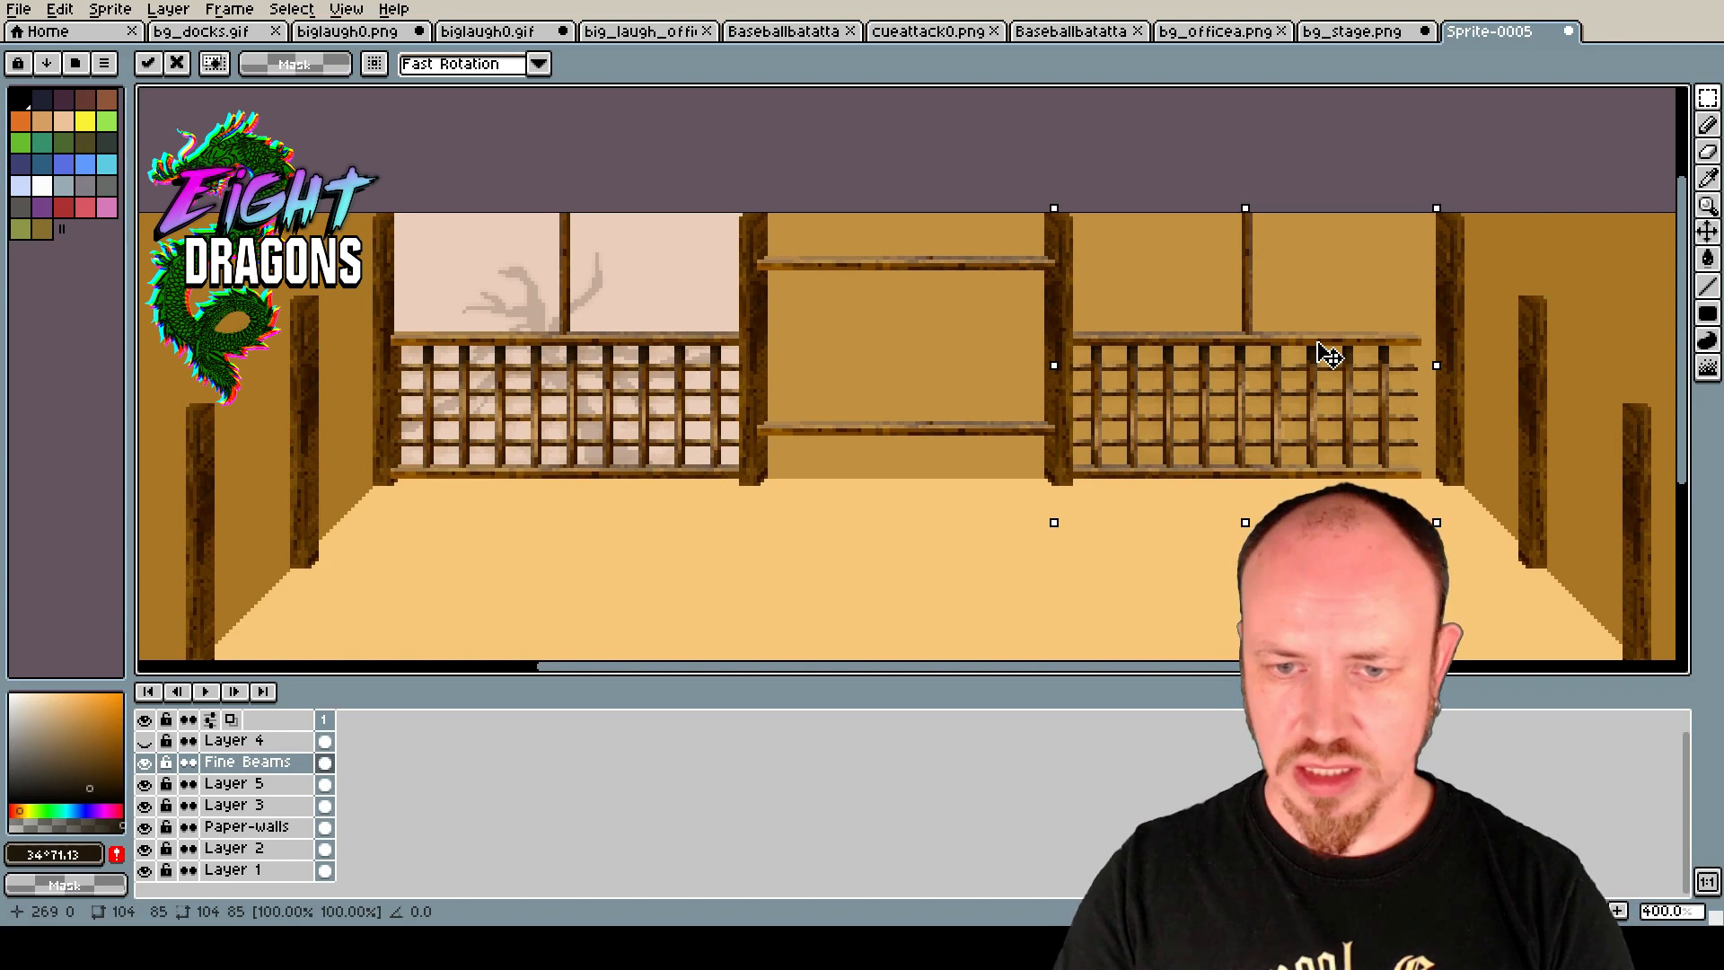
Shift the copied lattice sideways until it meets the outer post, and commit its position.
drag(1330, 356, 1350, 355)
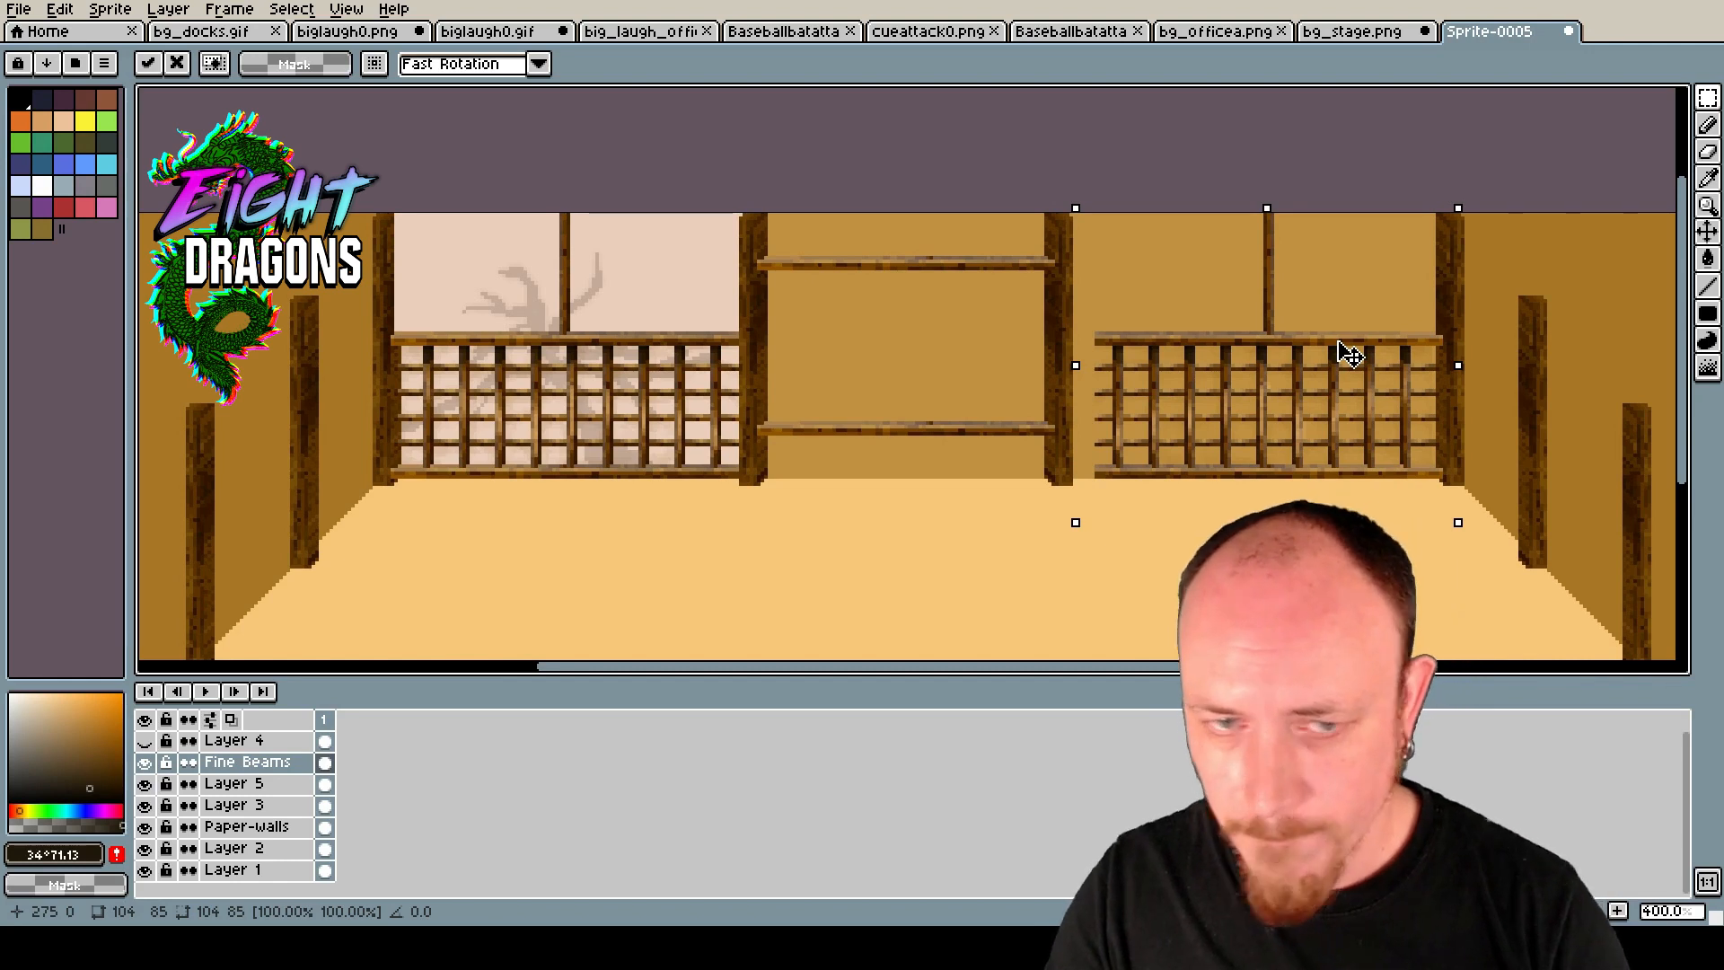
drag(1349, 355, 1351, 353)
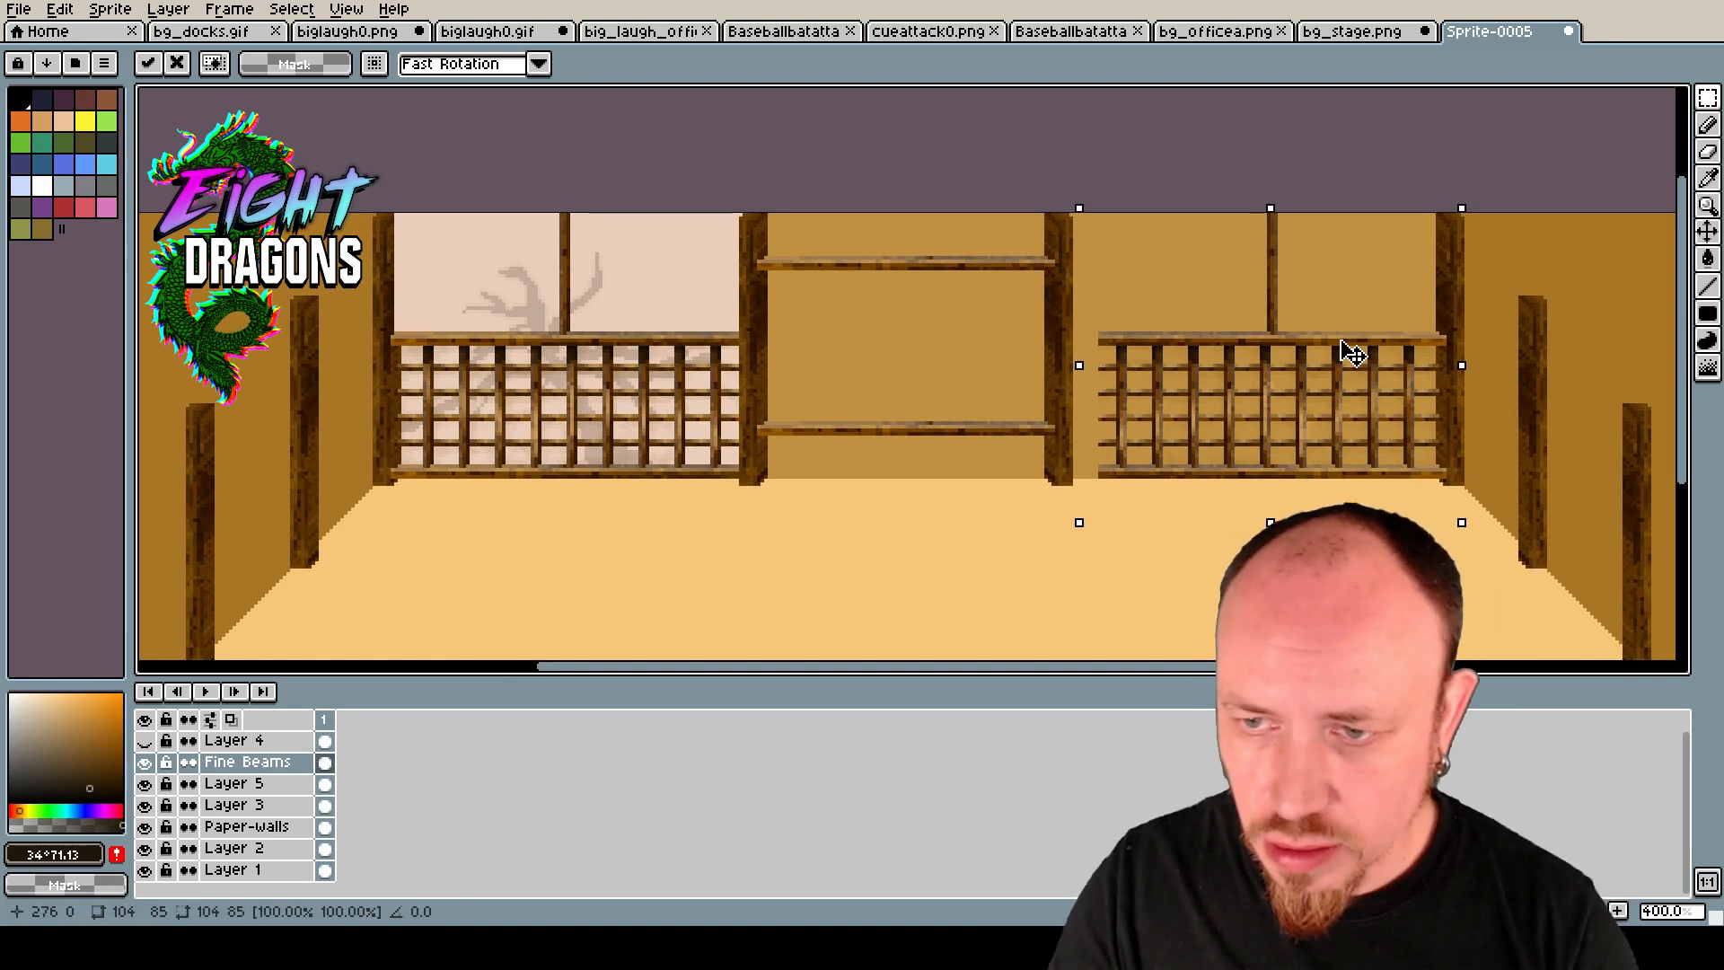
key(Left)
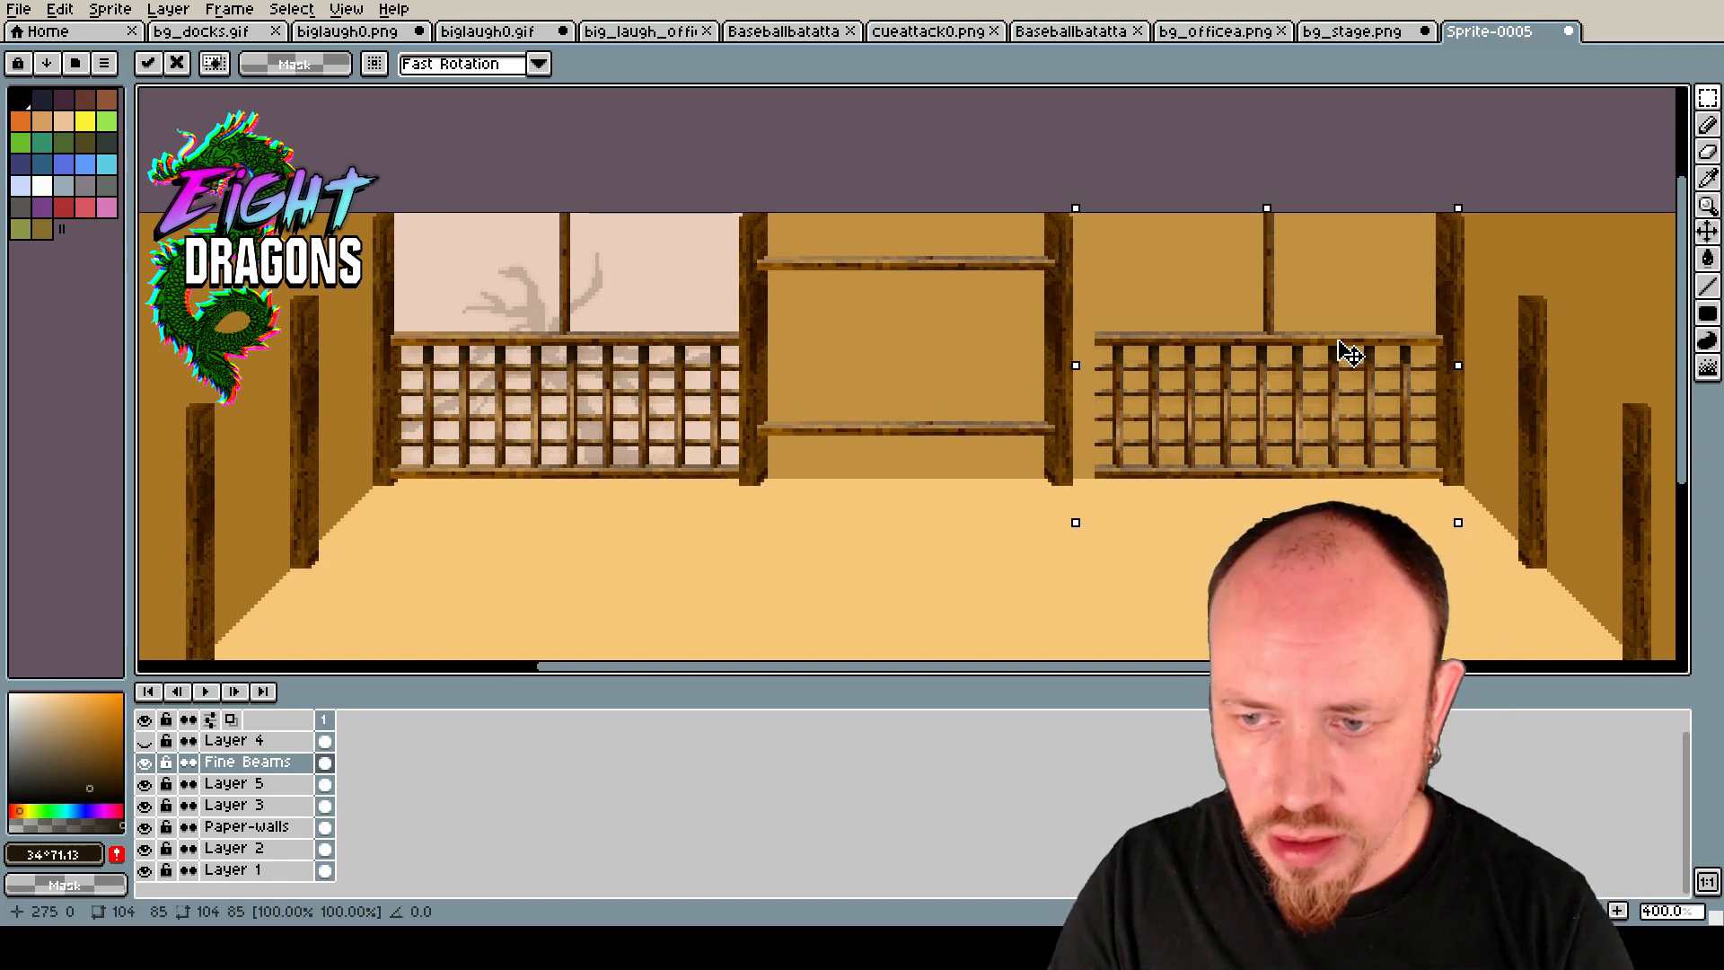
key(Right)
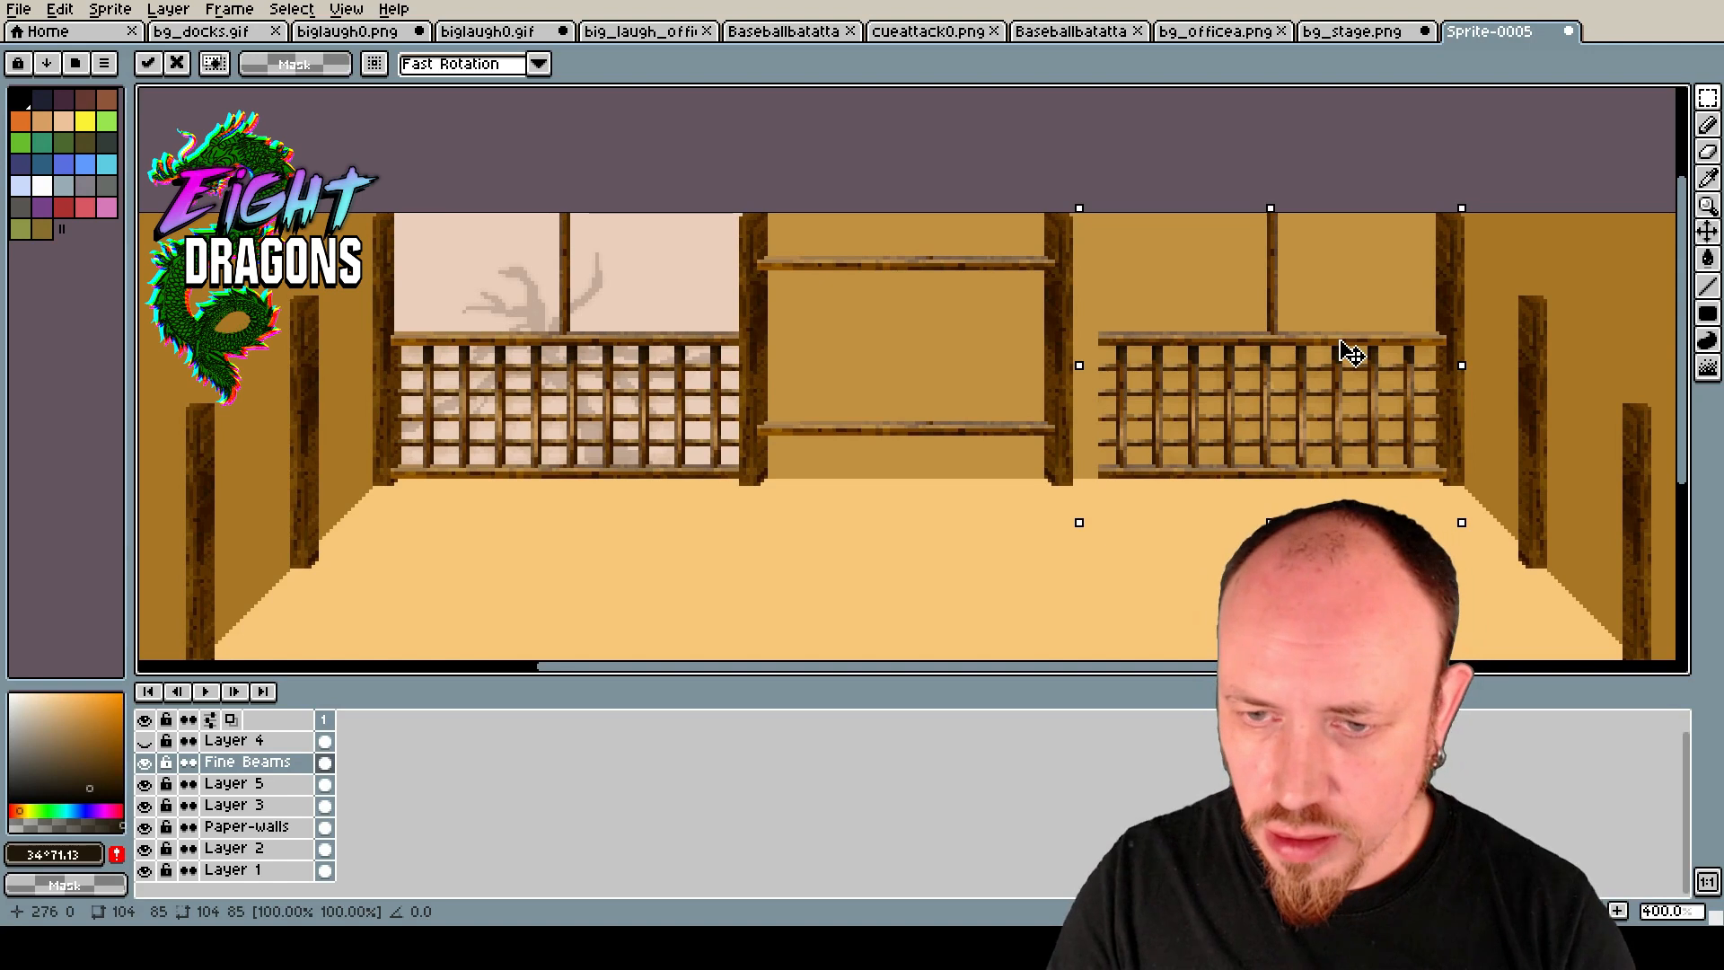
click(1059, 565)
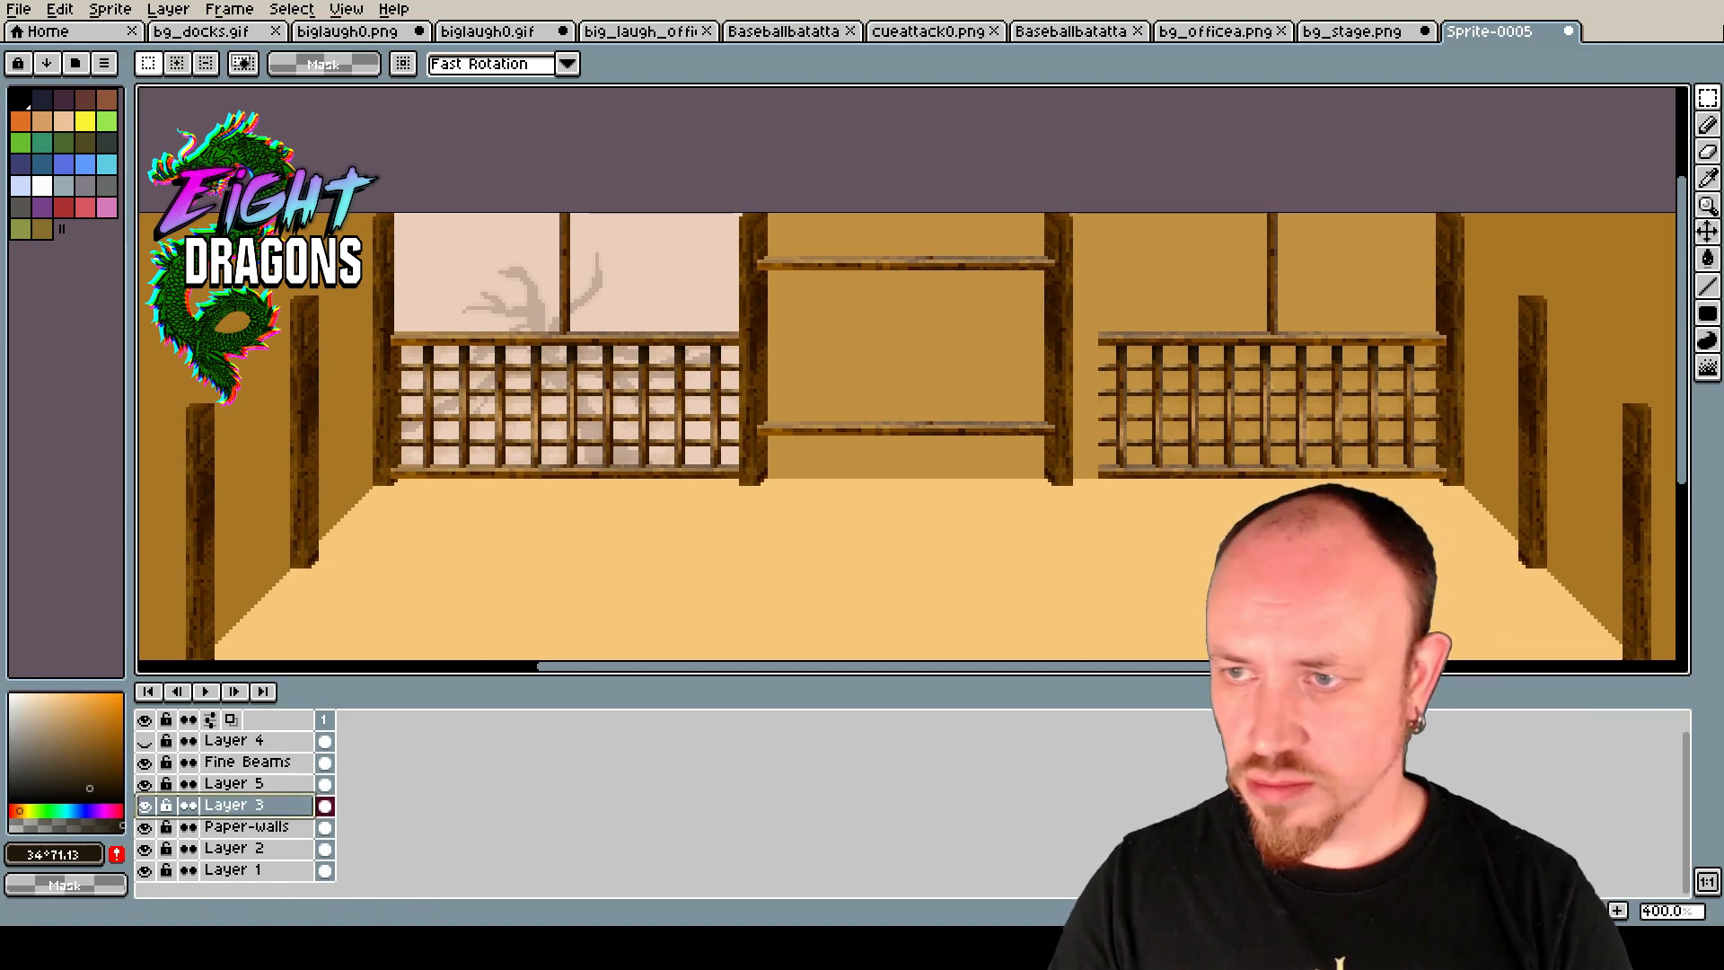
Move the Layer 3 post between the shelves and the new lattice outward until it meets the lattice's edge.
click(1708, 97)
drag(991, 187, 1085, 562)
drag(1062, 388, 1085, 384)
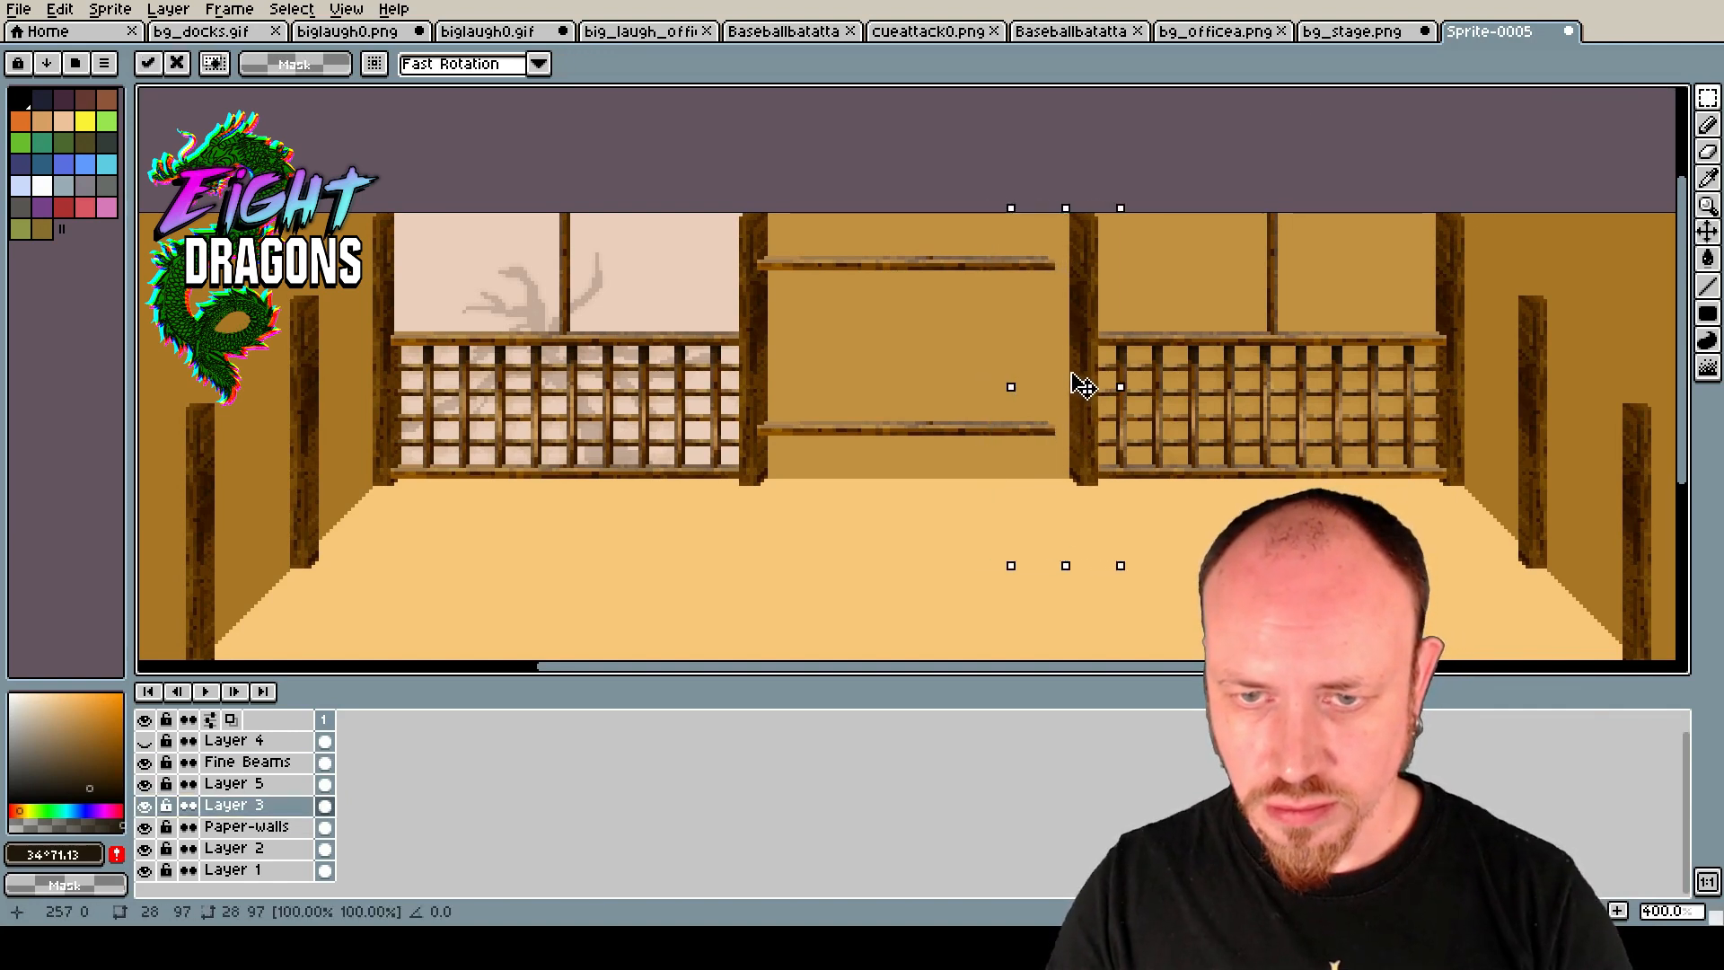
key(Return)
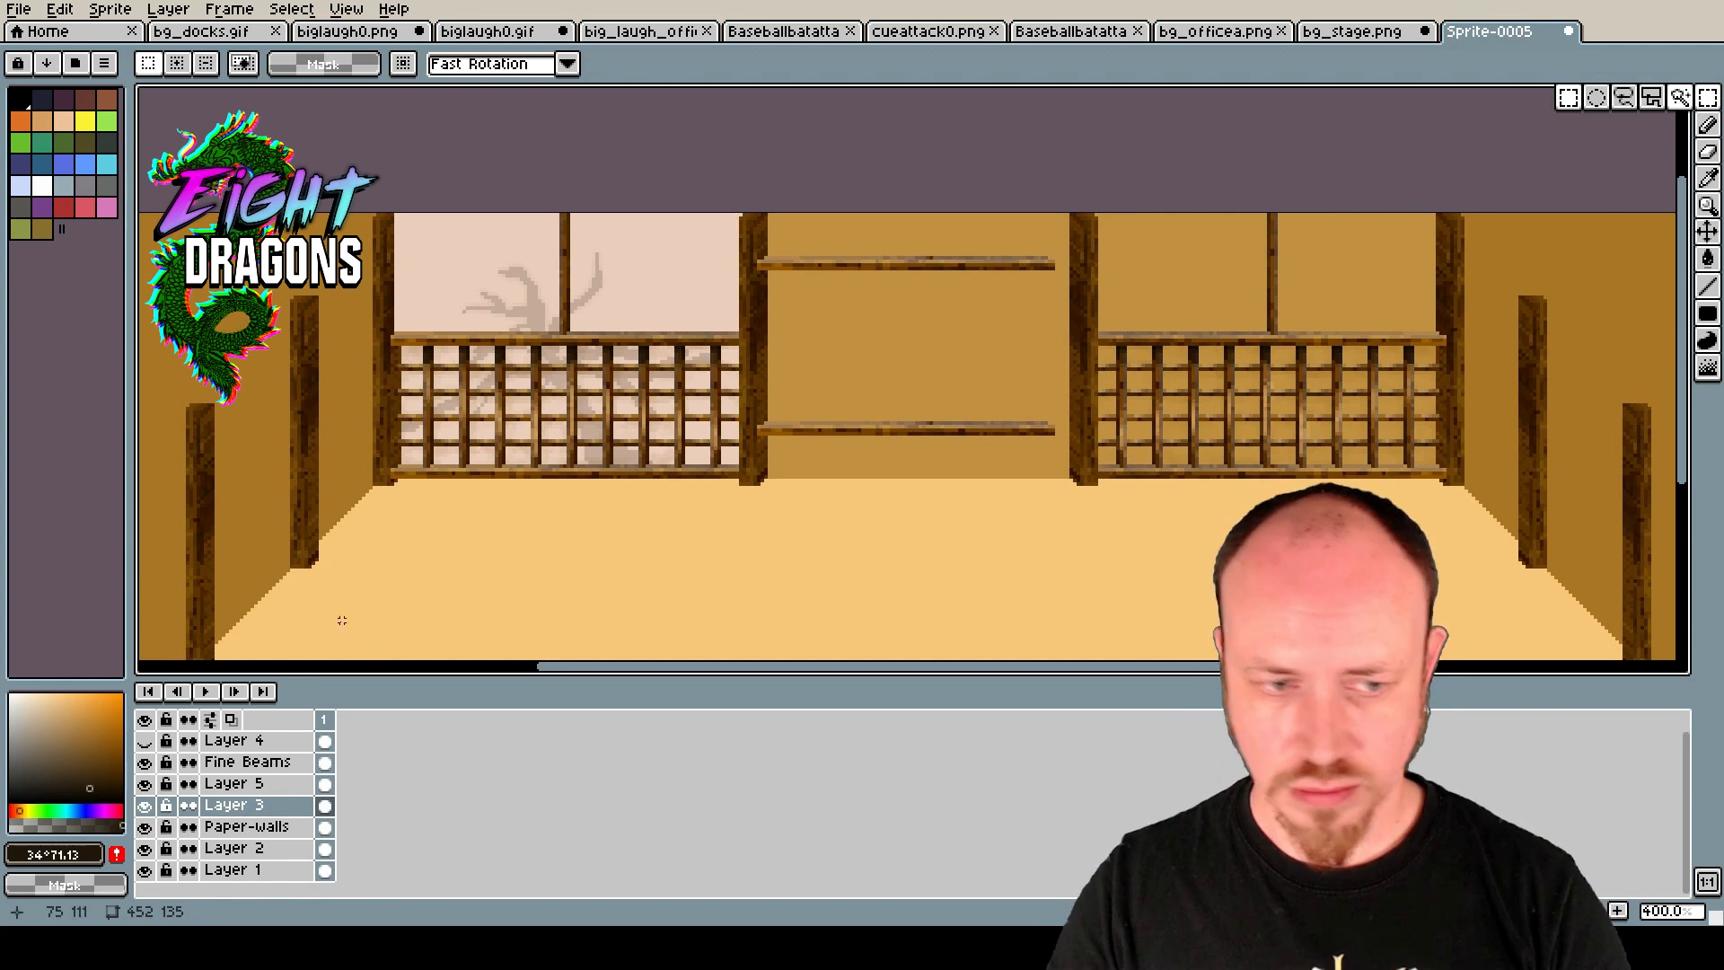
Stretch the two shelf beams on the Fine Beams layer by shifting their outer part over to the moved post.
click(146, 763)
click(147, 763)
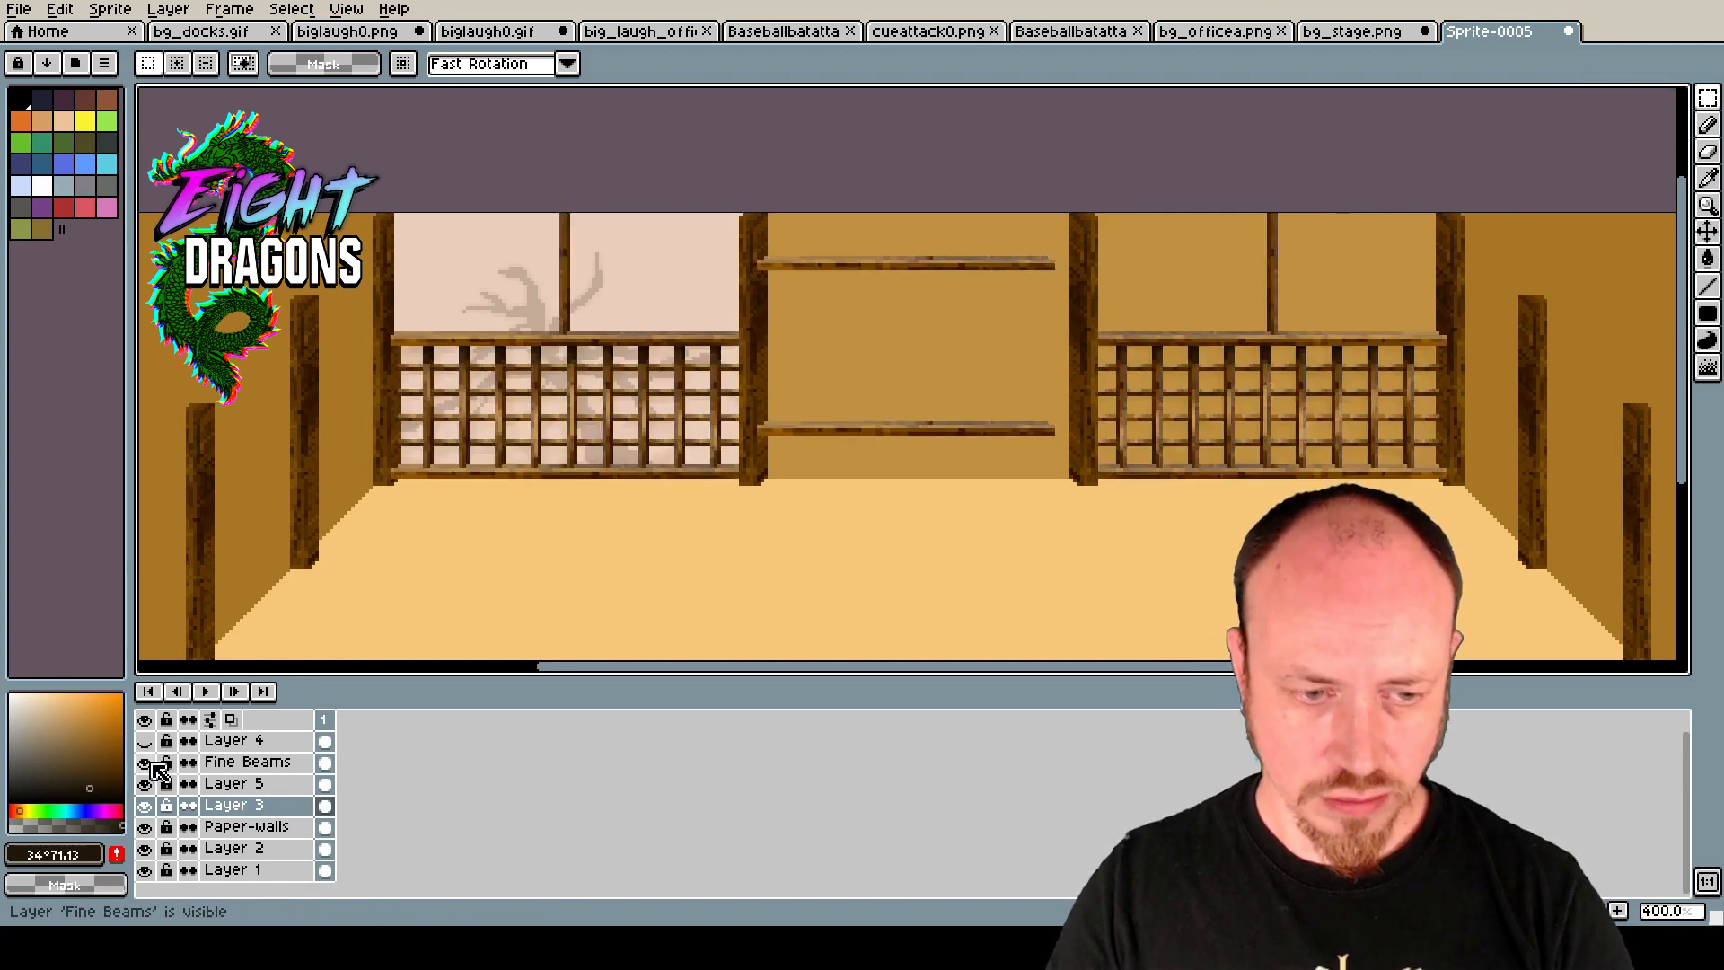
click(235, 761)
drag(847, 212, 1069, 493)
click(1004, 373)
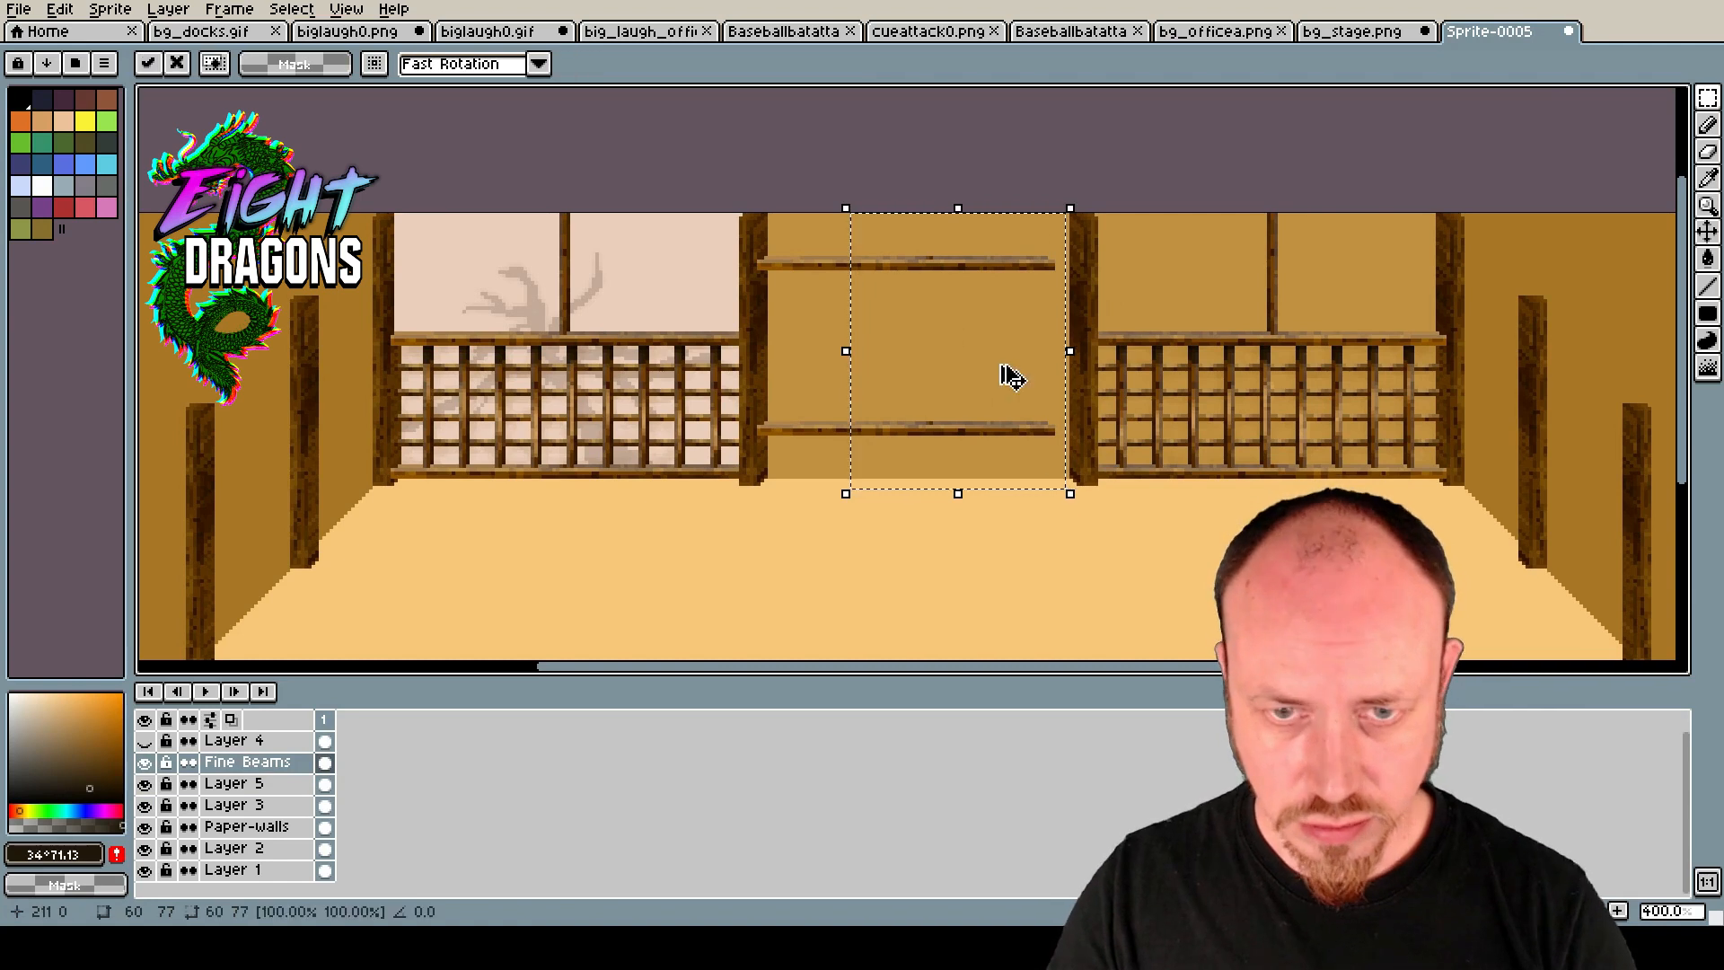
drag(931, 269, 959, 268)
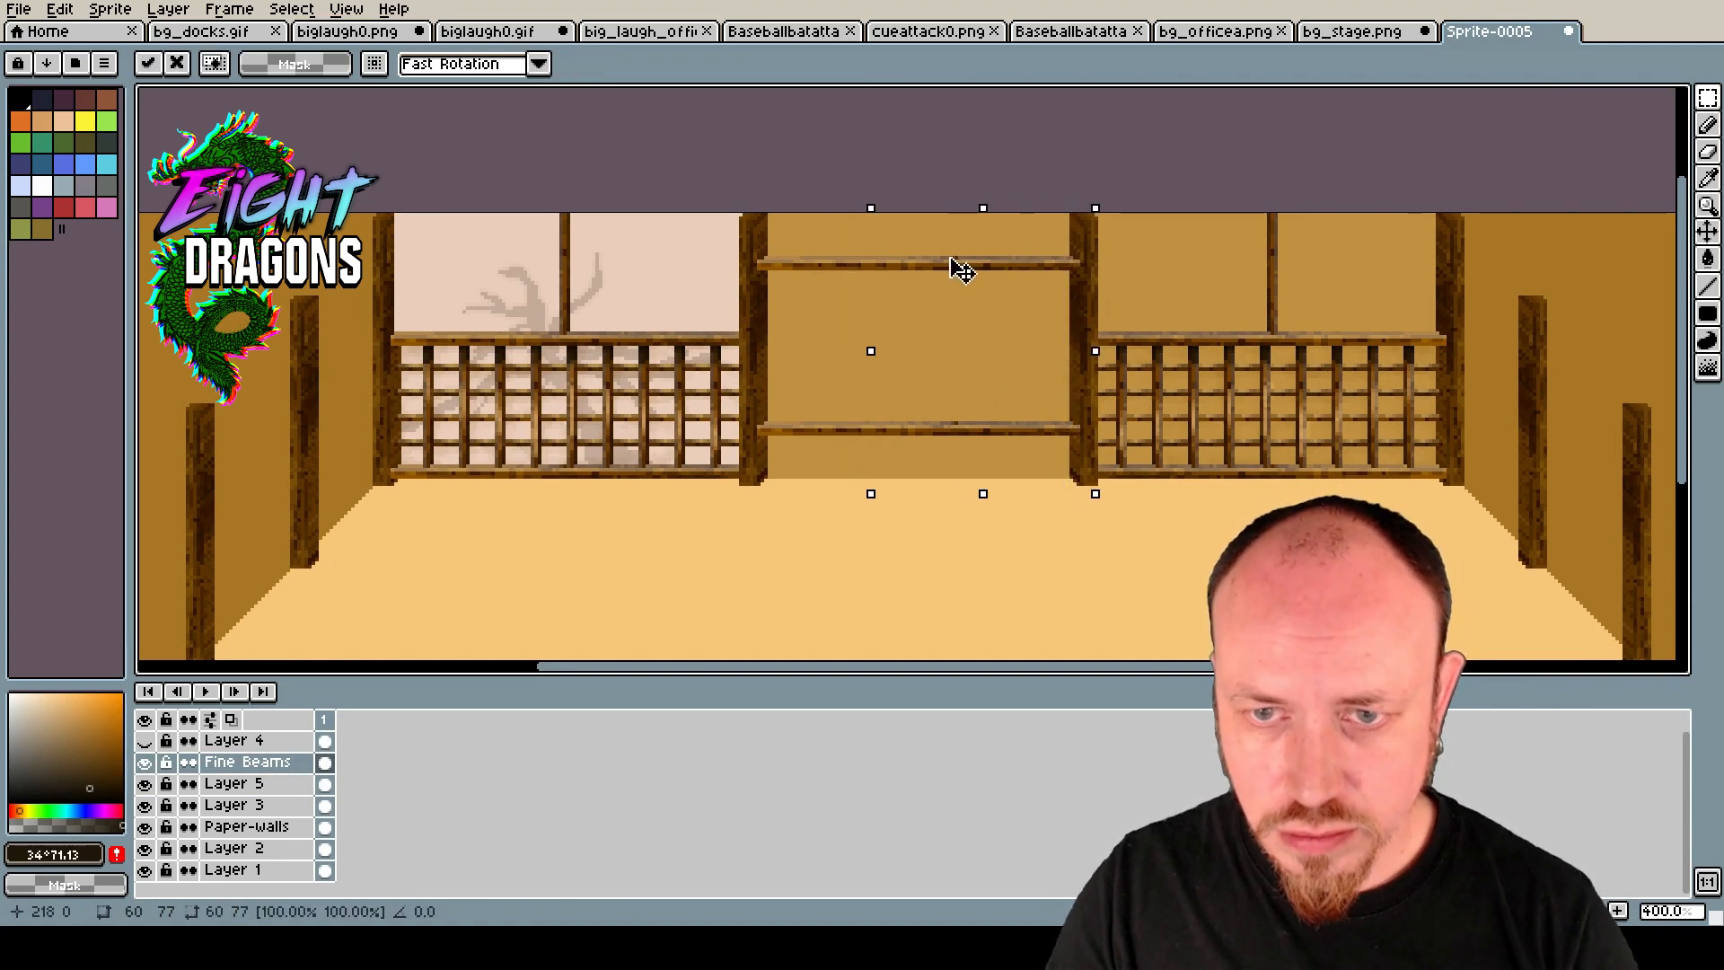
key(ctrl+d)
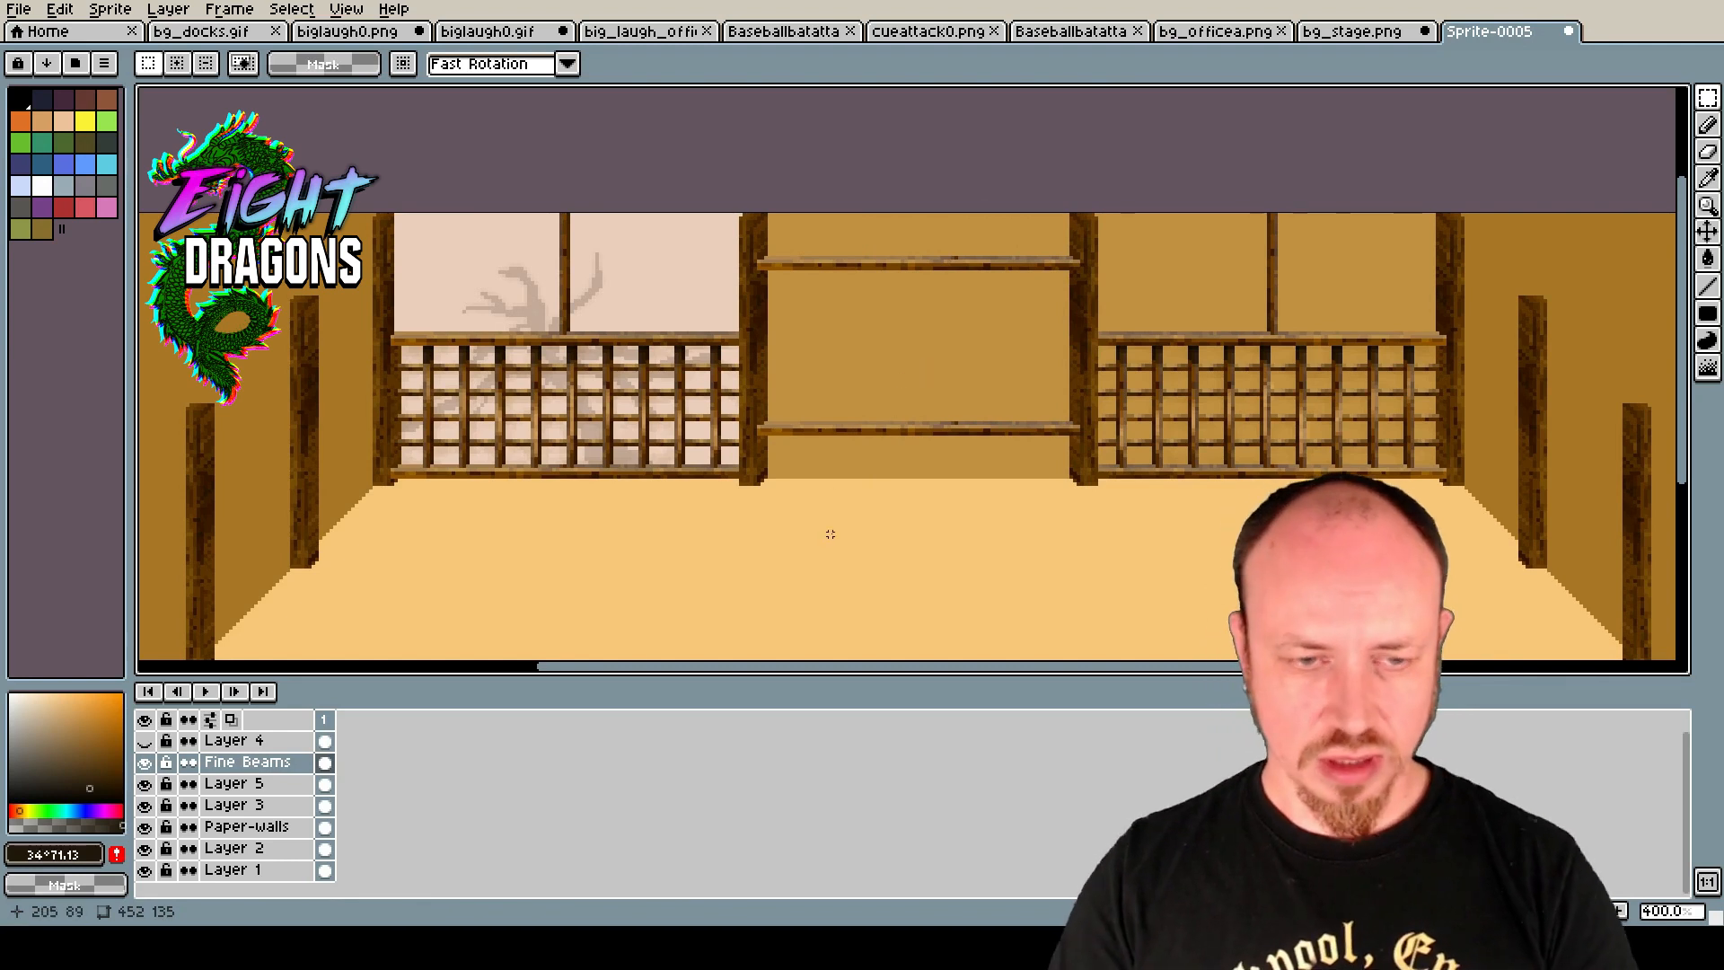
View the whole room and compare it with the bg_stage.png background.
scroll(819, 530, down, 1)
drag(1684, 400, 1682, 441)
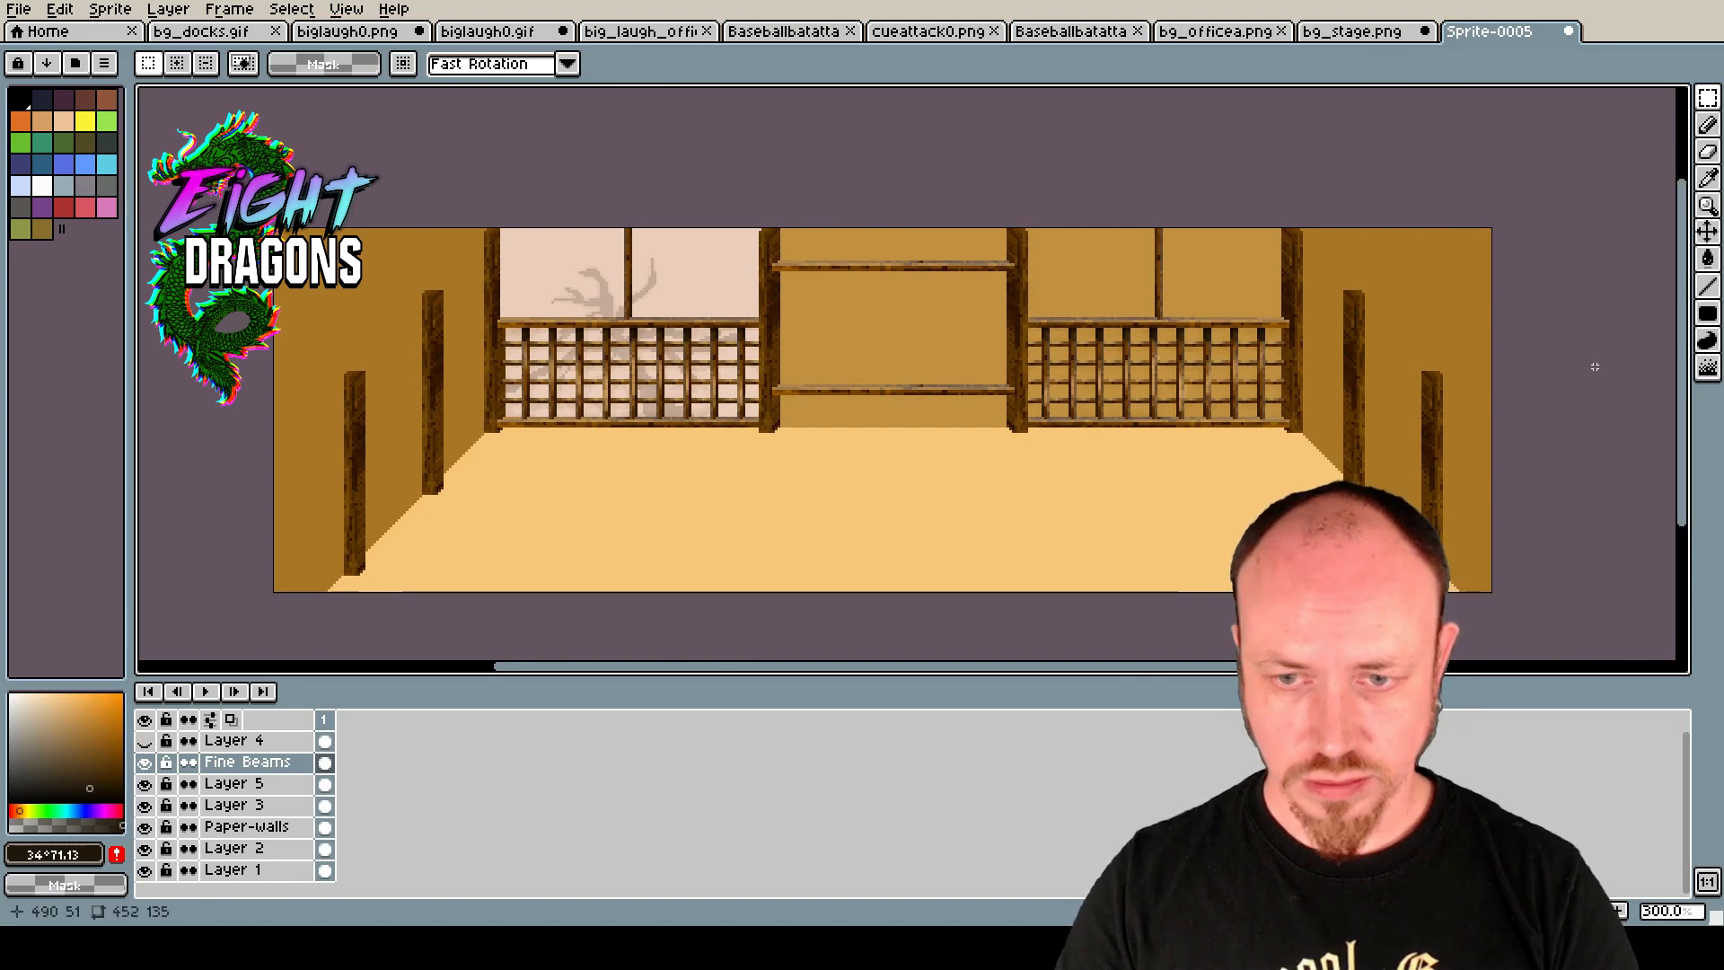
click(1363, 36)
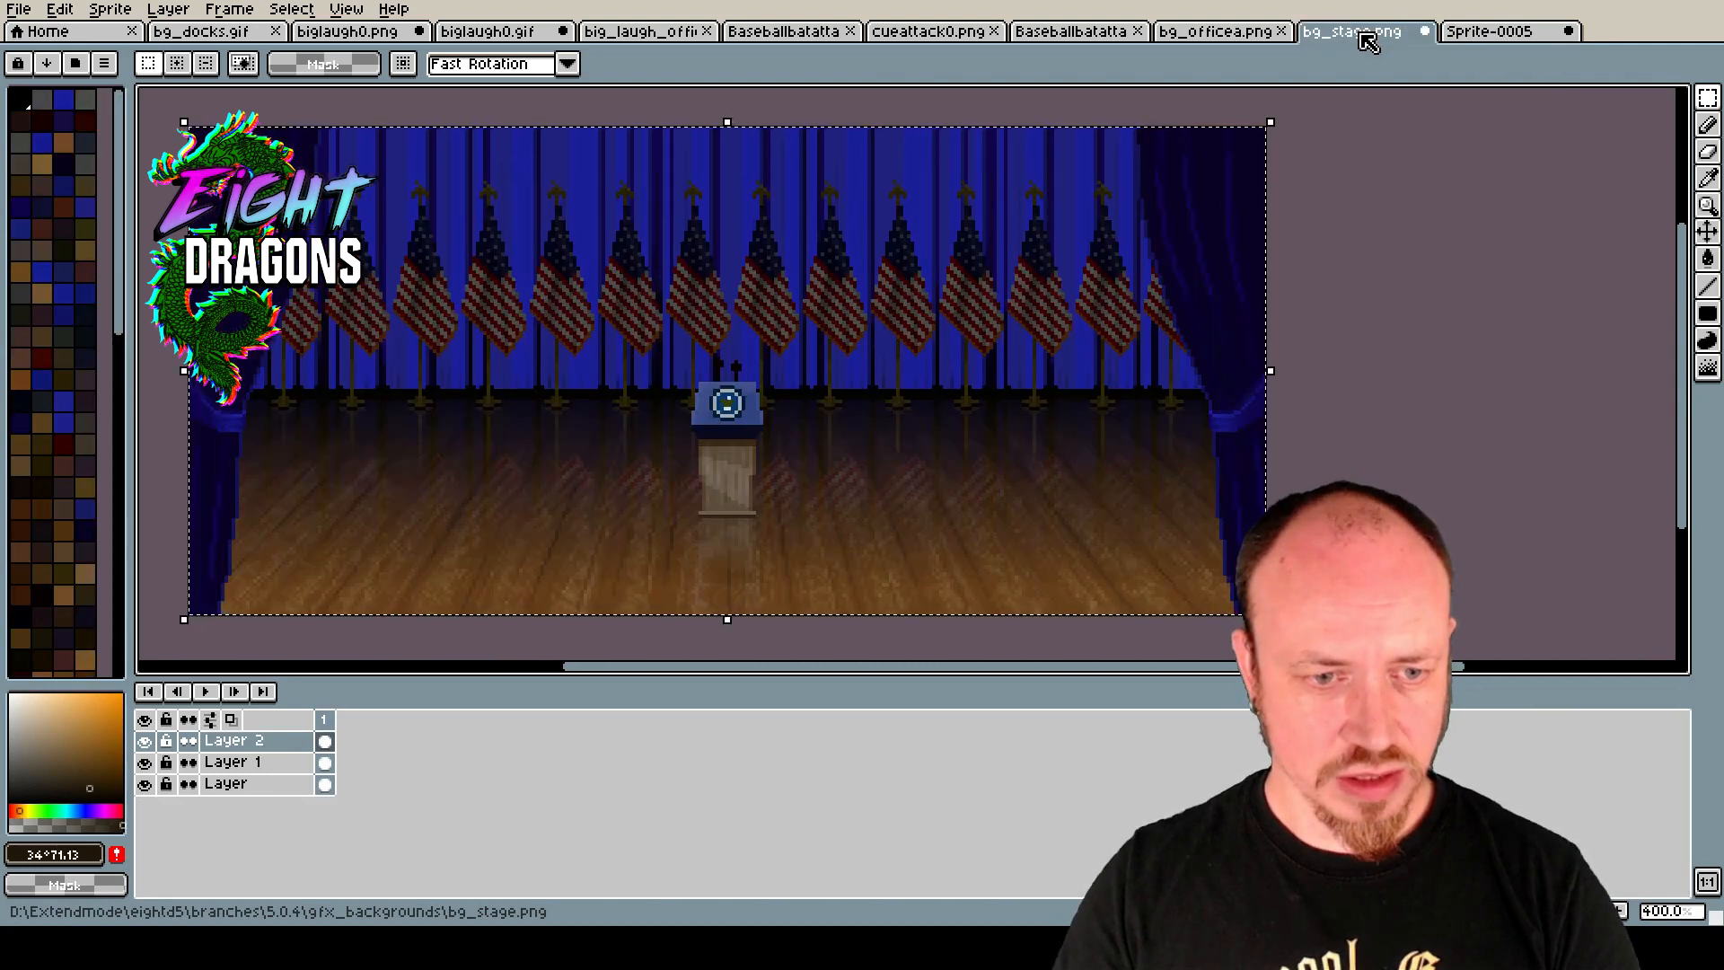
click(1475, 34)
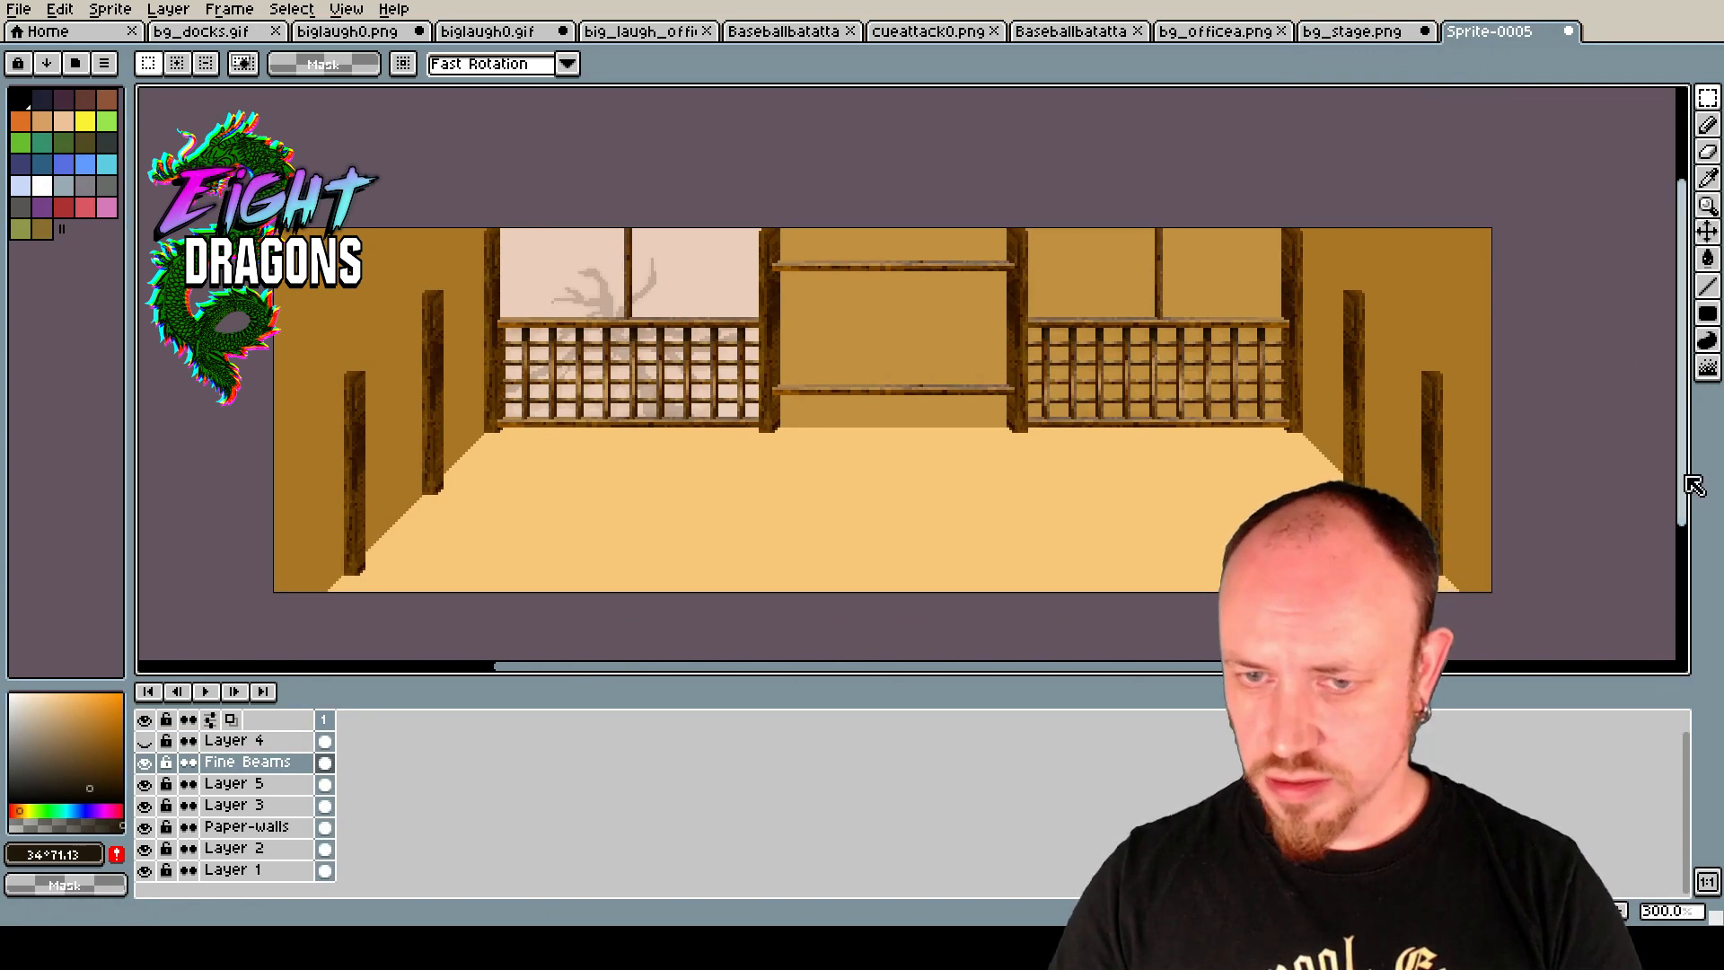
scroll(1688, 467, up, 1)
scroll(1693, 470, down, 1)
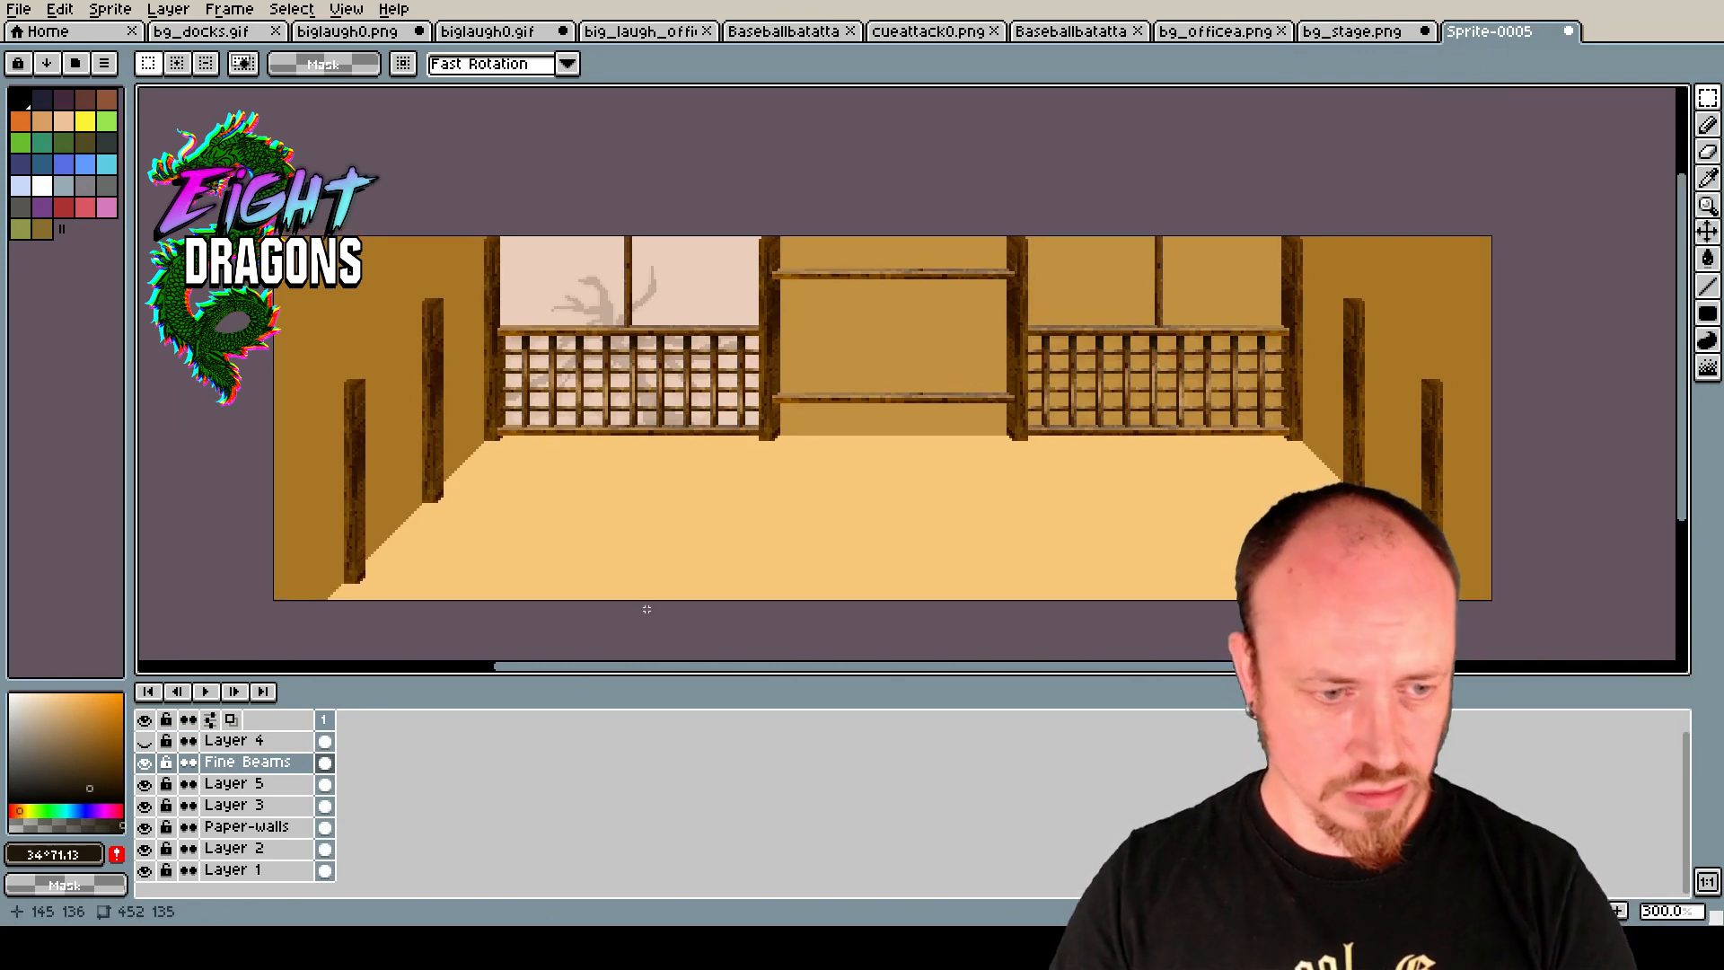
Duplicate the paper panel on the Paper-walls layer and place the copy behind the new lattice.
click(145, 805)
click(145, 805)
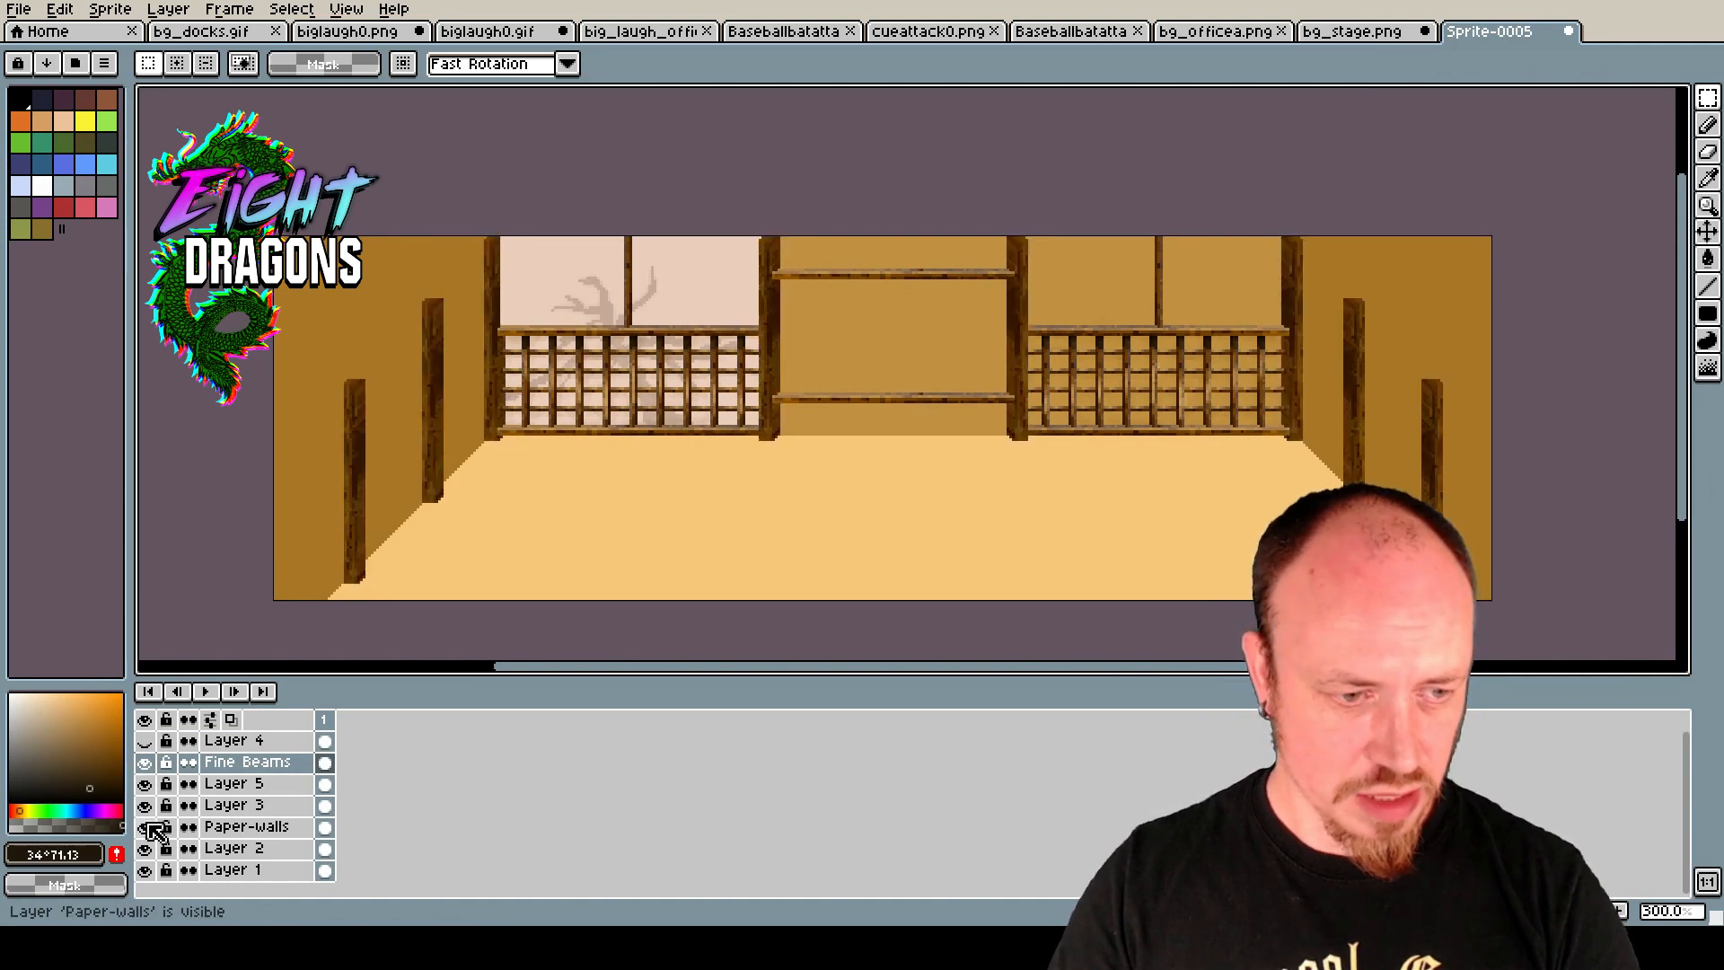
click(232, 827)
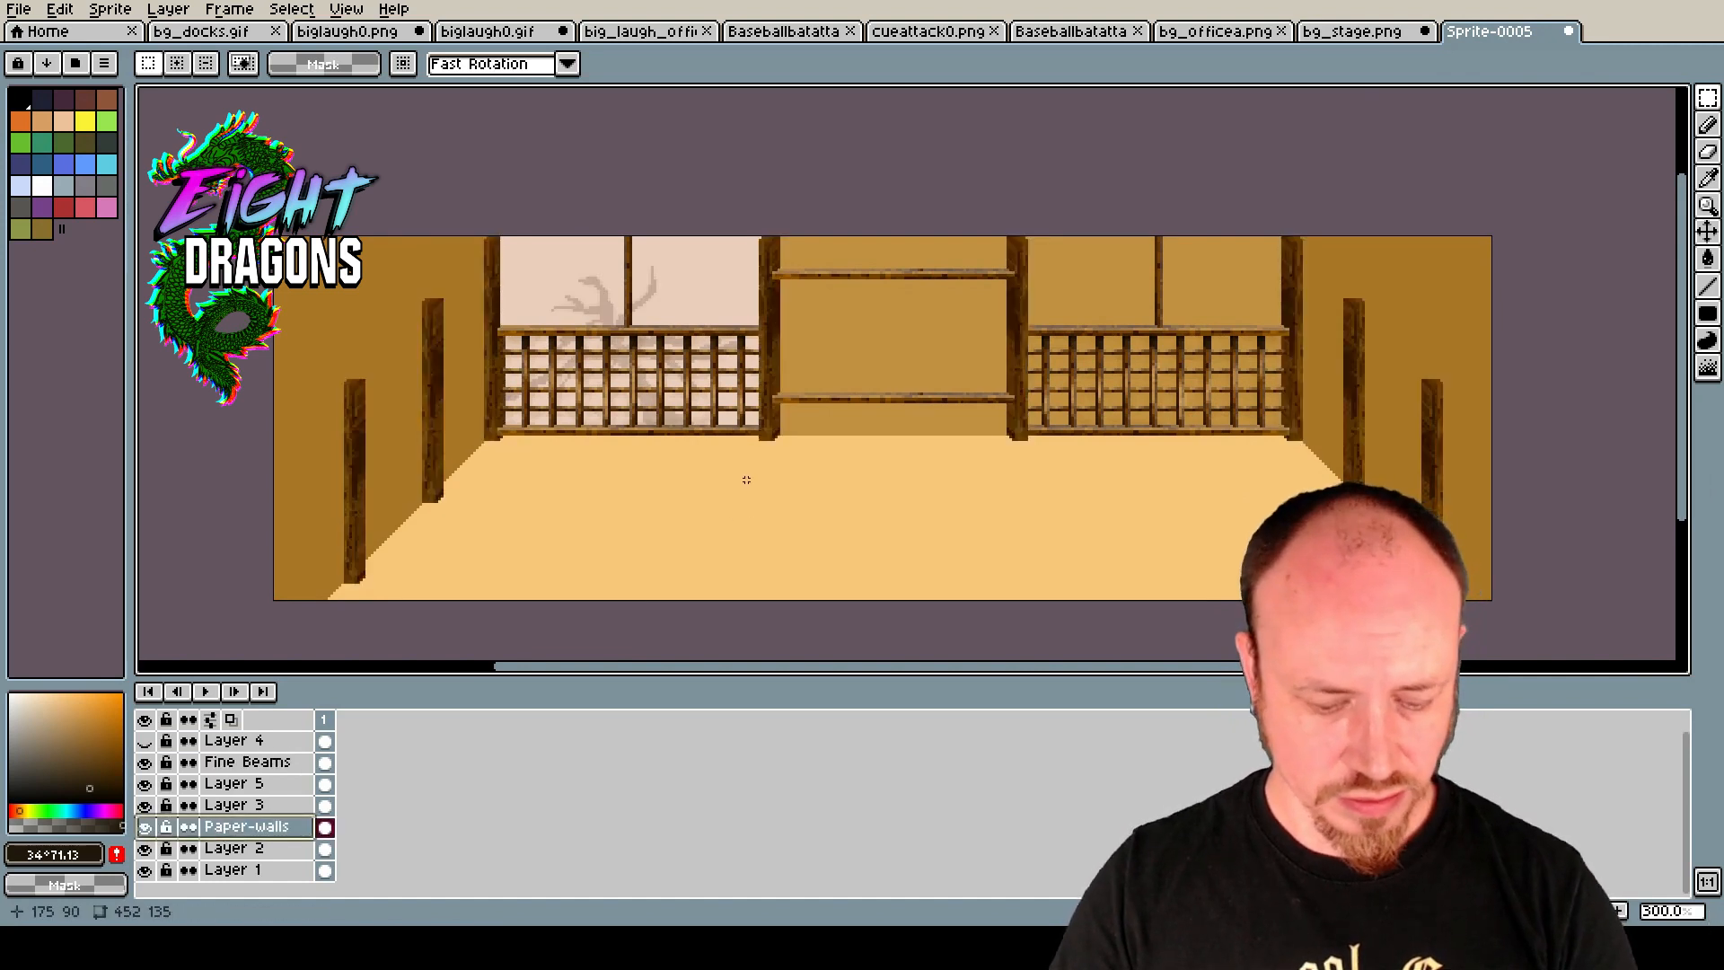
mouse_move(1708, 97)
drag(419, 236, 798, 492)
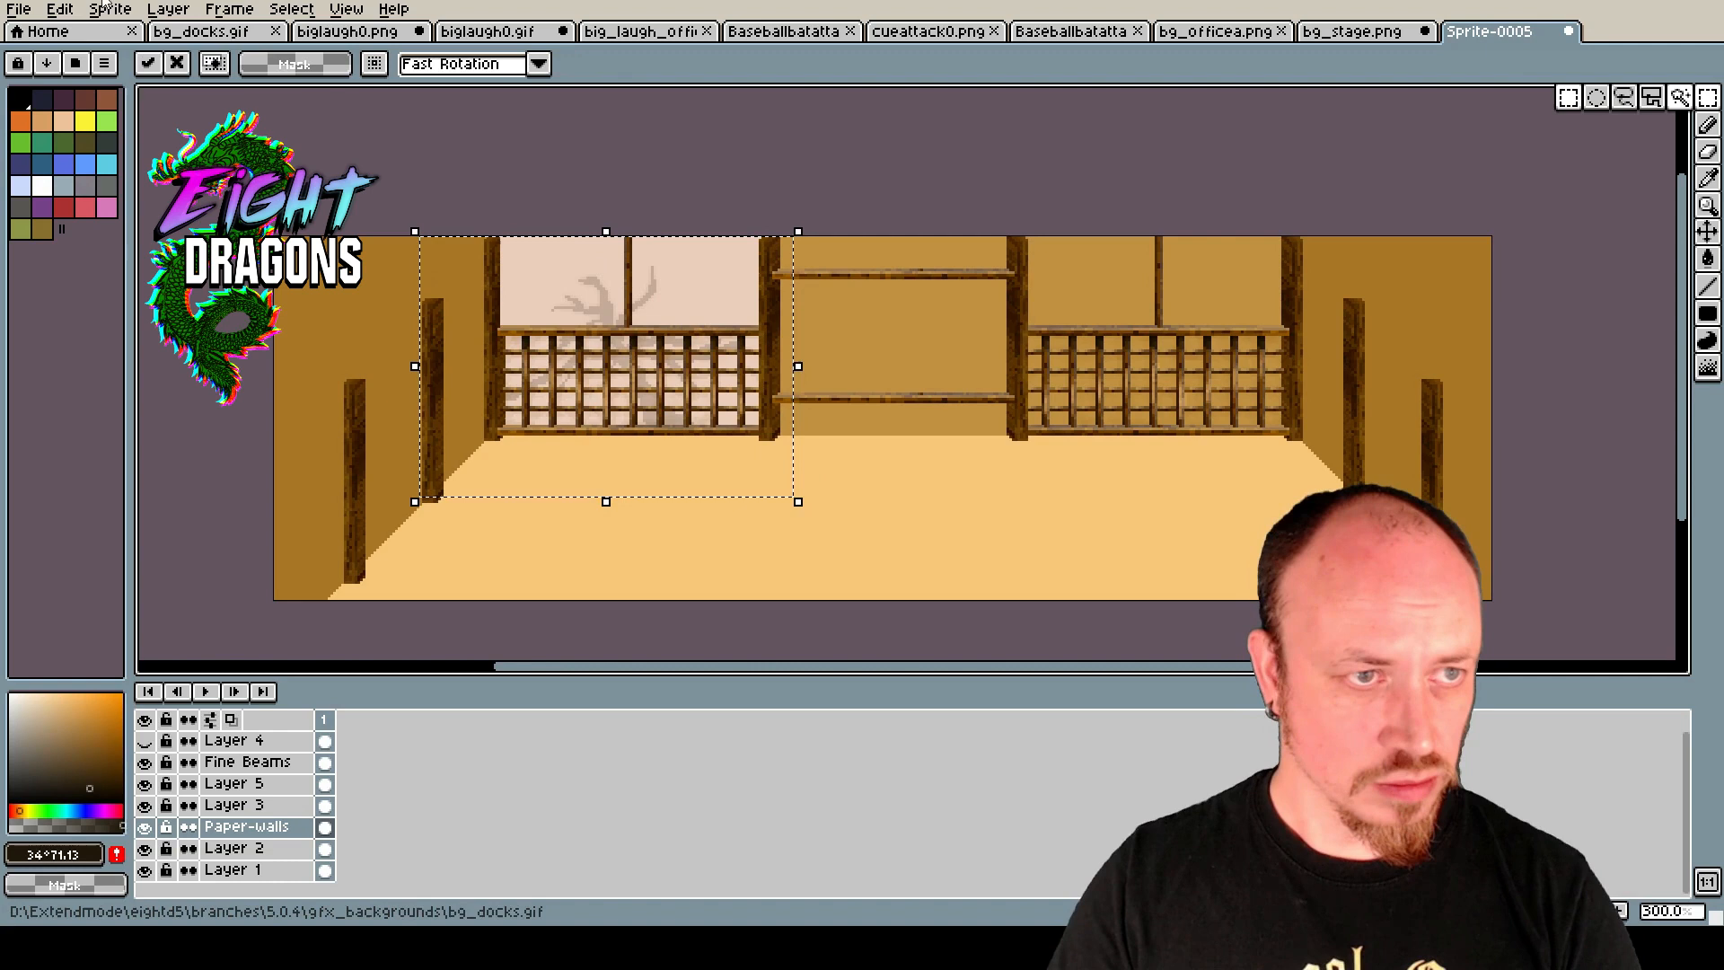
click(59, 8)
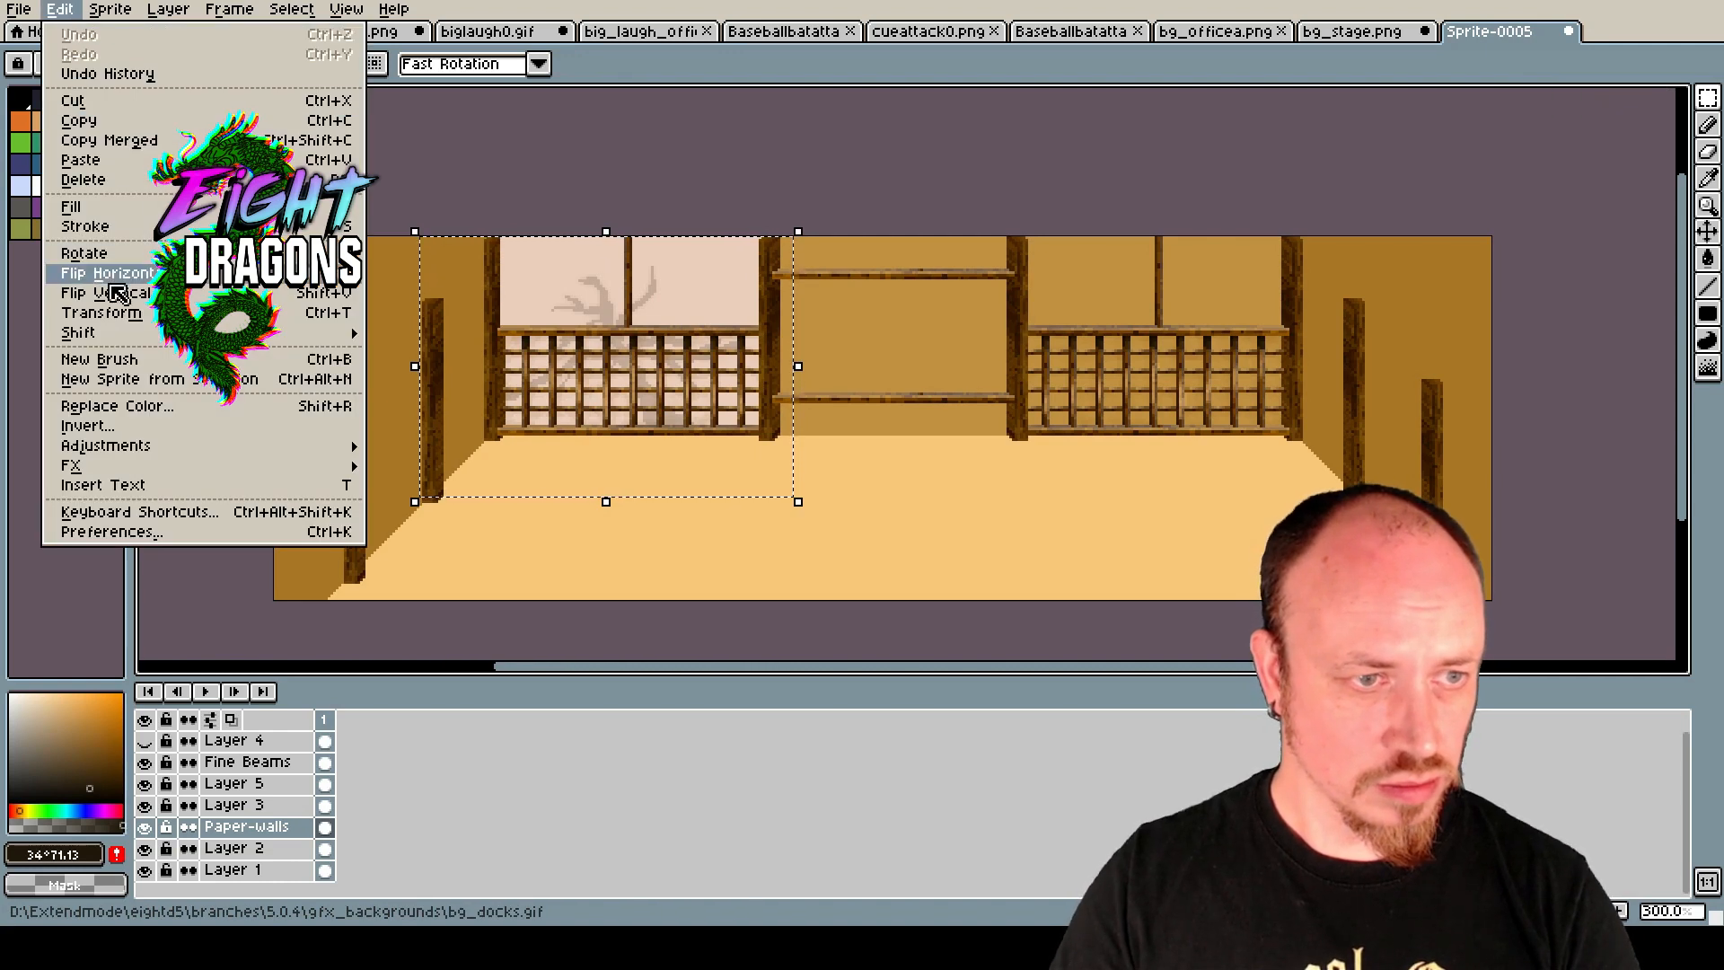
click(101, 312)
drag(492, 350, 1053, 356)
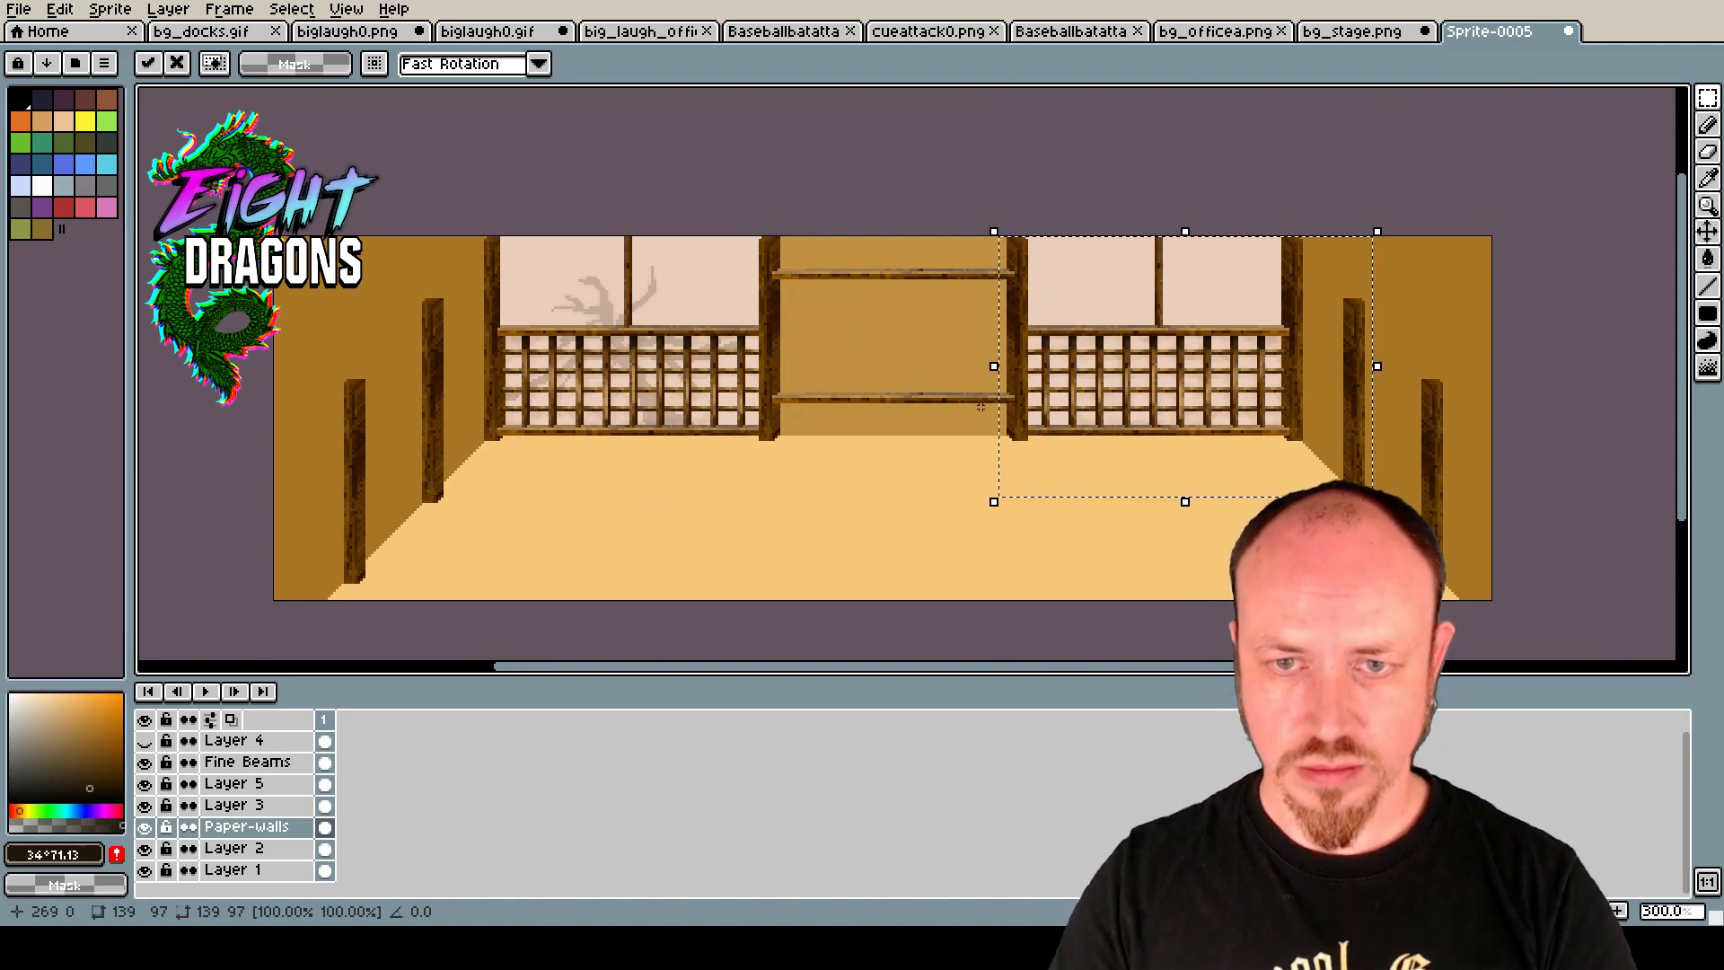
click(811, 423)
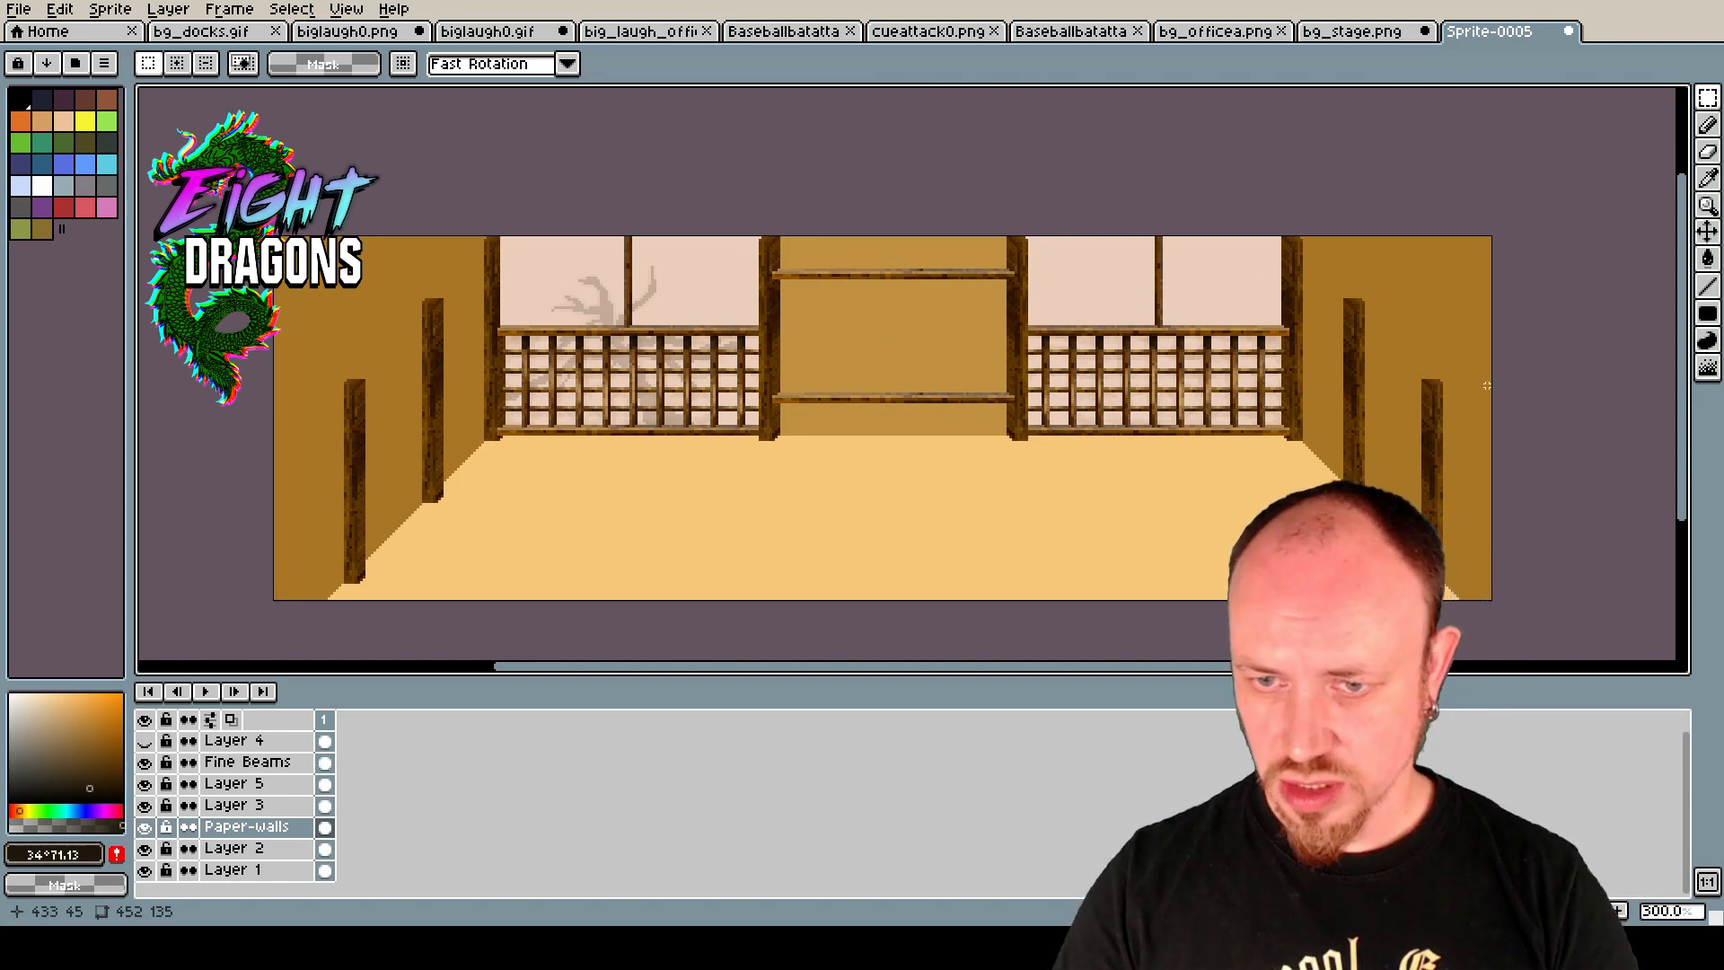
Check what Layer 2 contains by hiding and reshowing it, and rename it "base walls".
scroll(862, 455, up, 1)
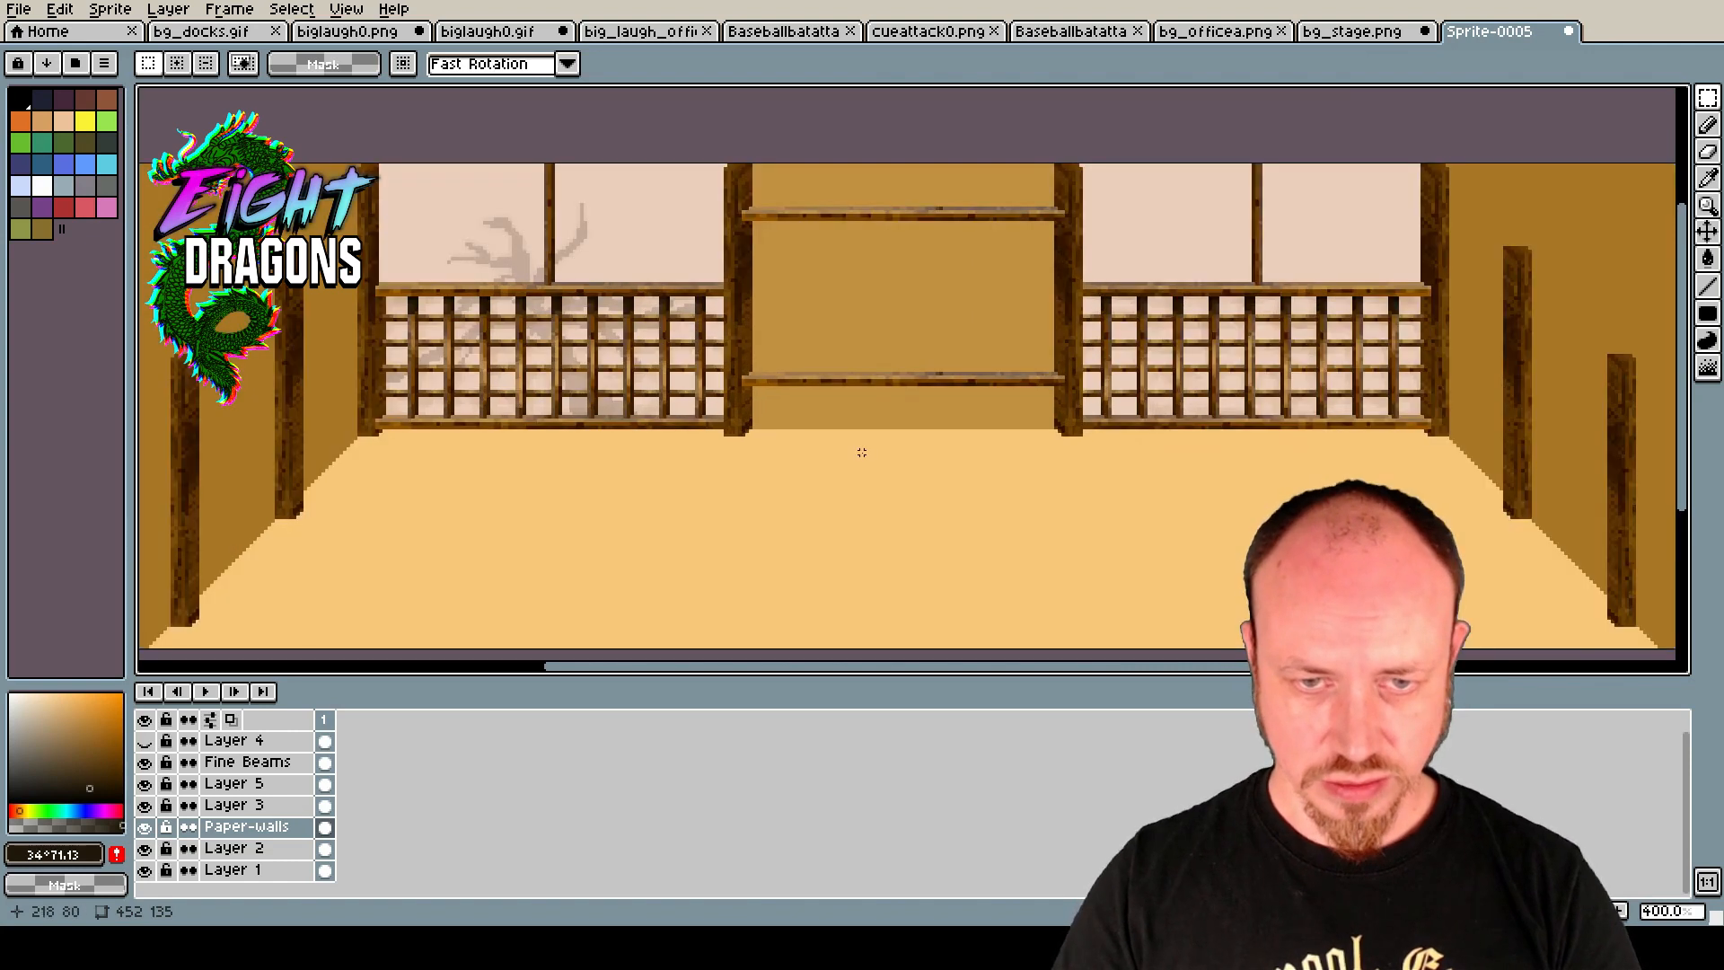
scroll(850, 270, up, 1)
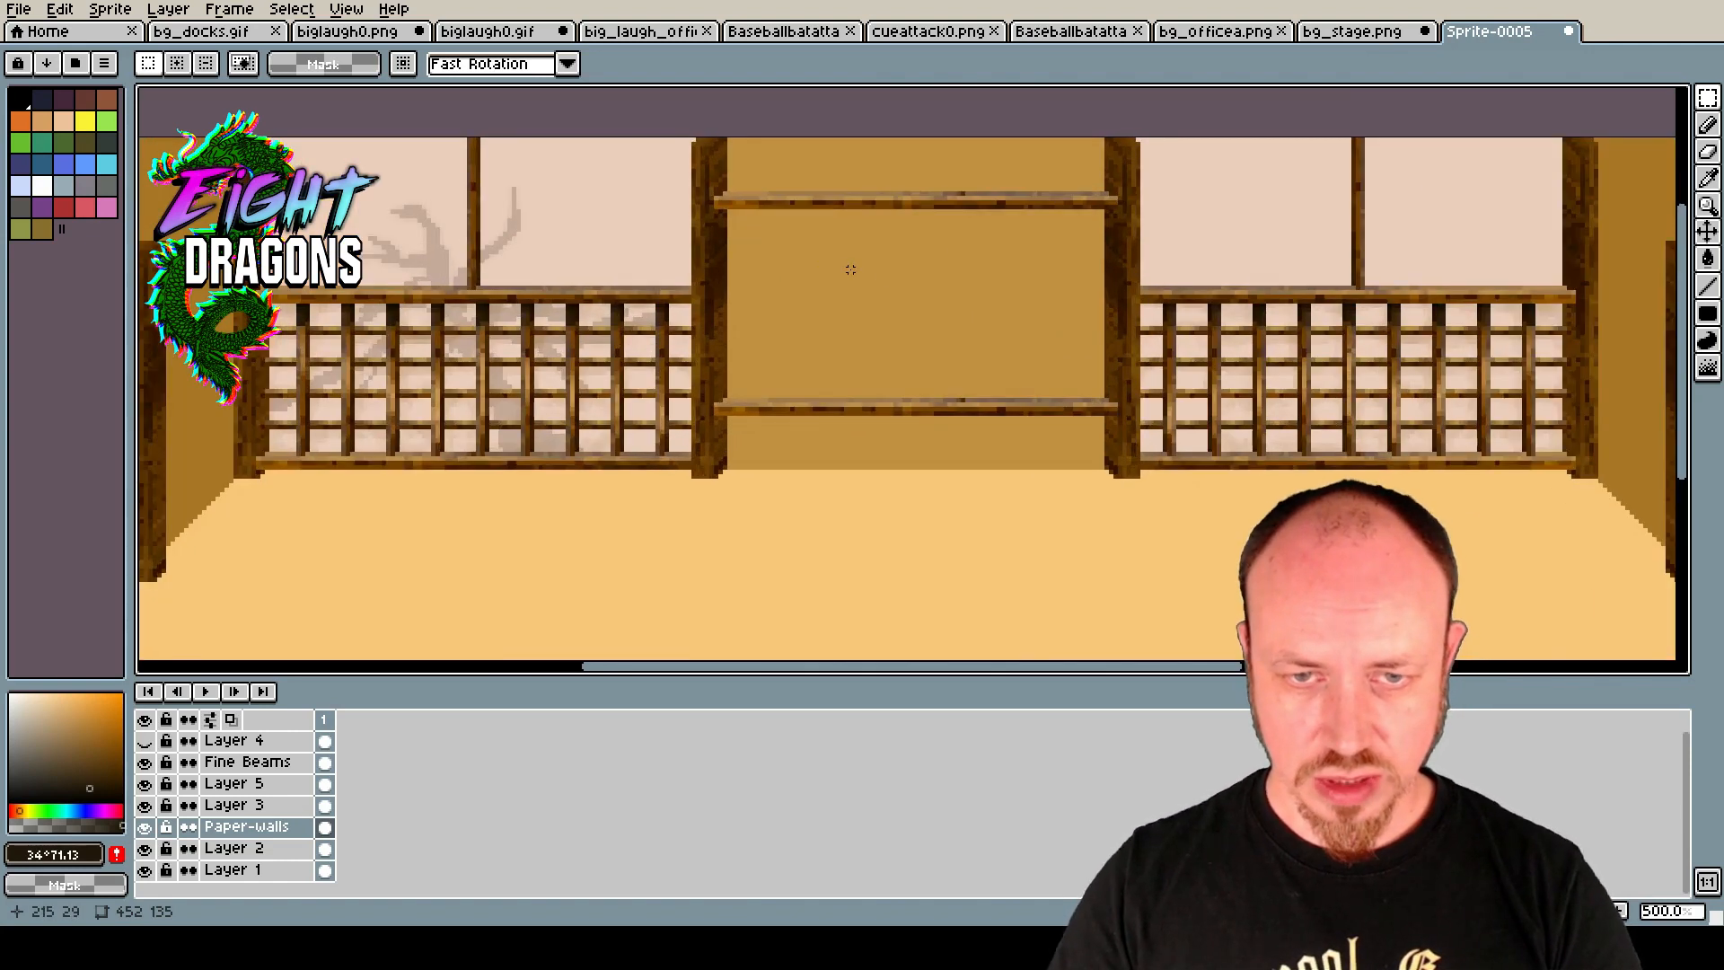
scroll(850, 269, down, 1)
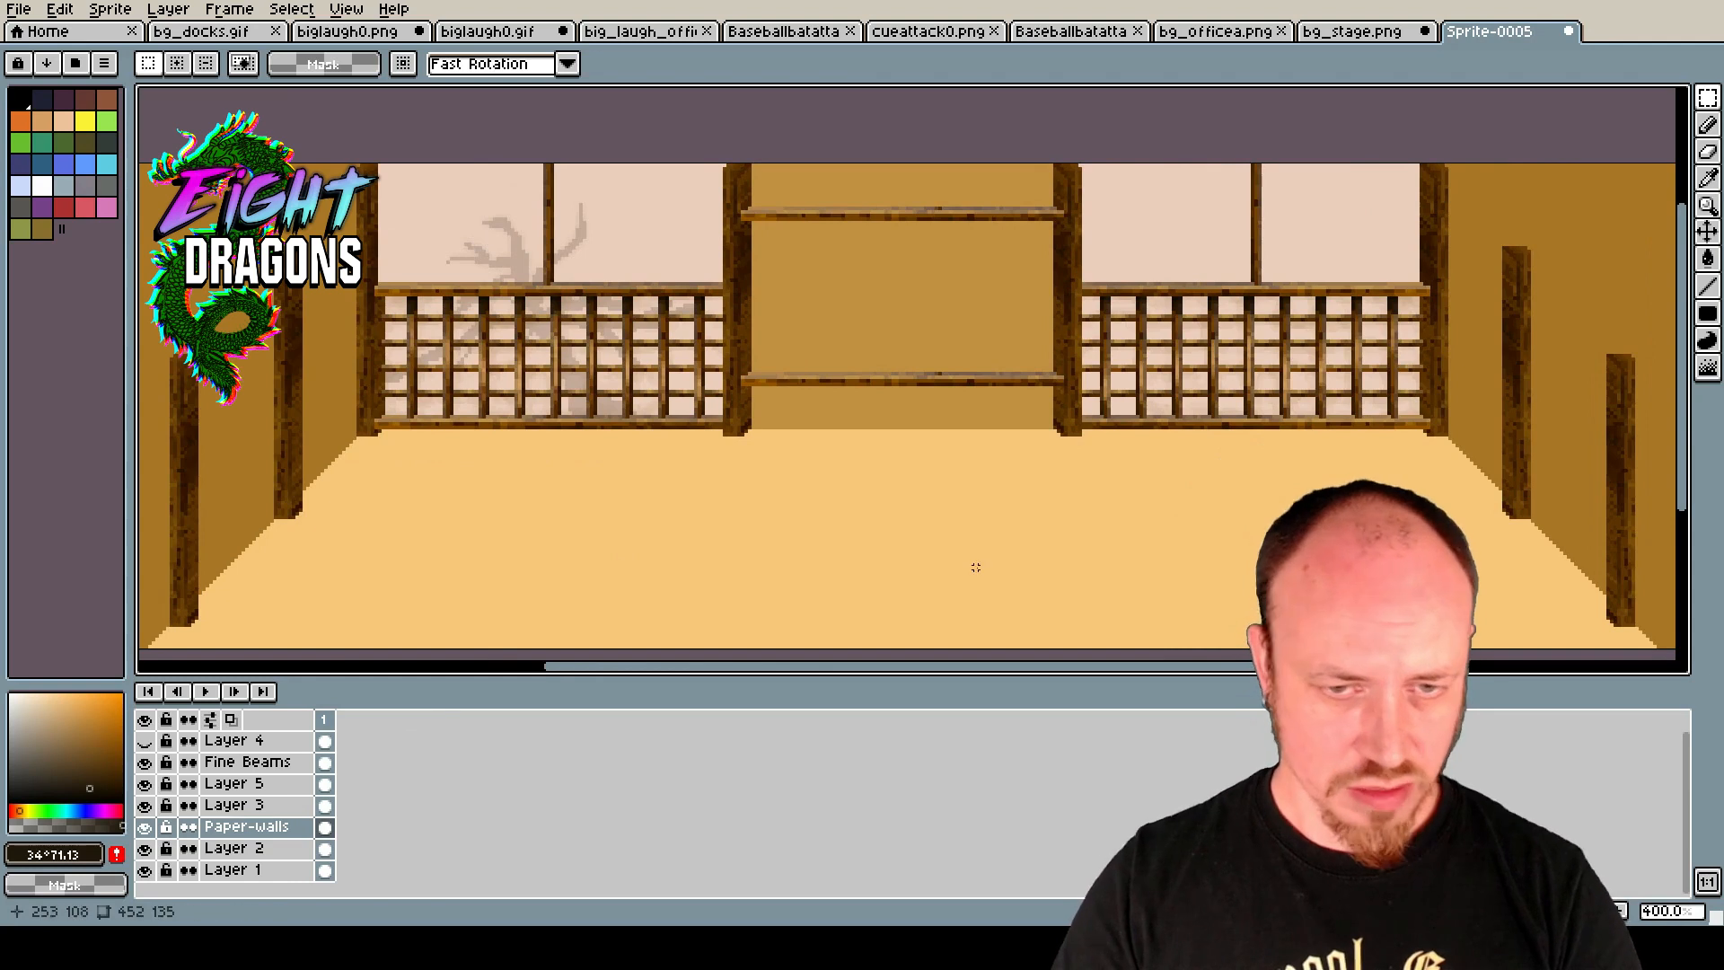
click(146, 850)
click(145, 849)
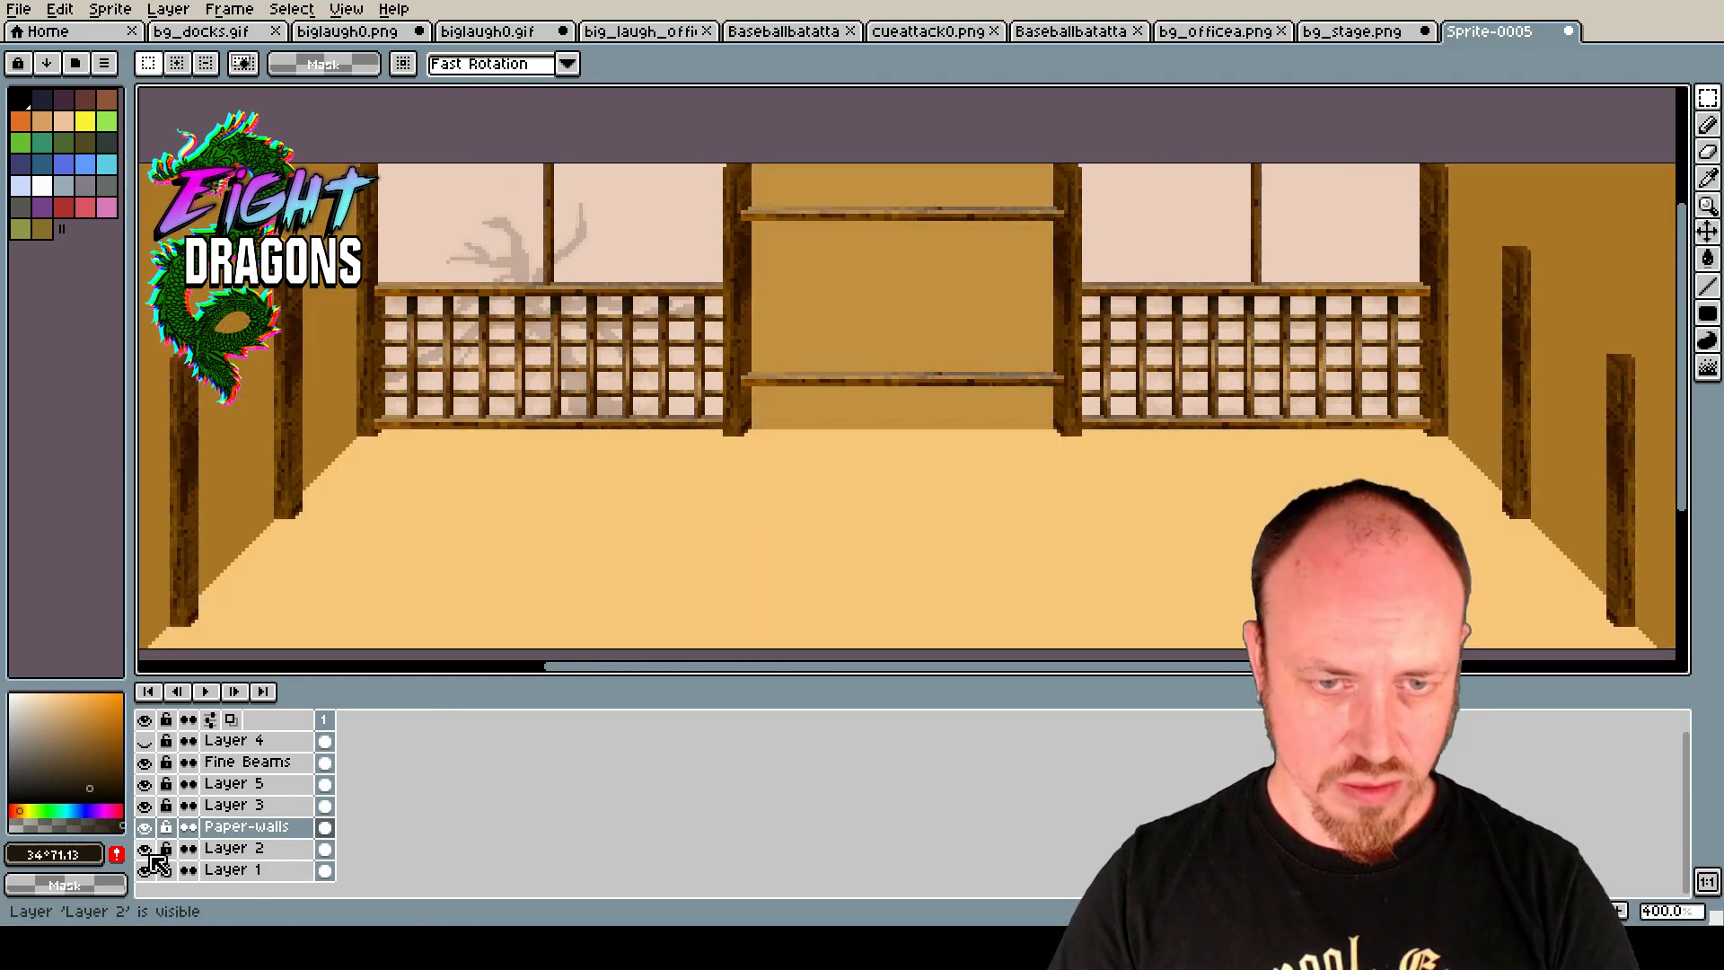
double_click(255, 849)
text(ba)
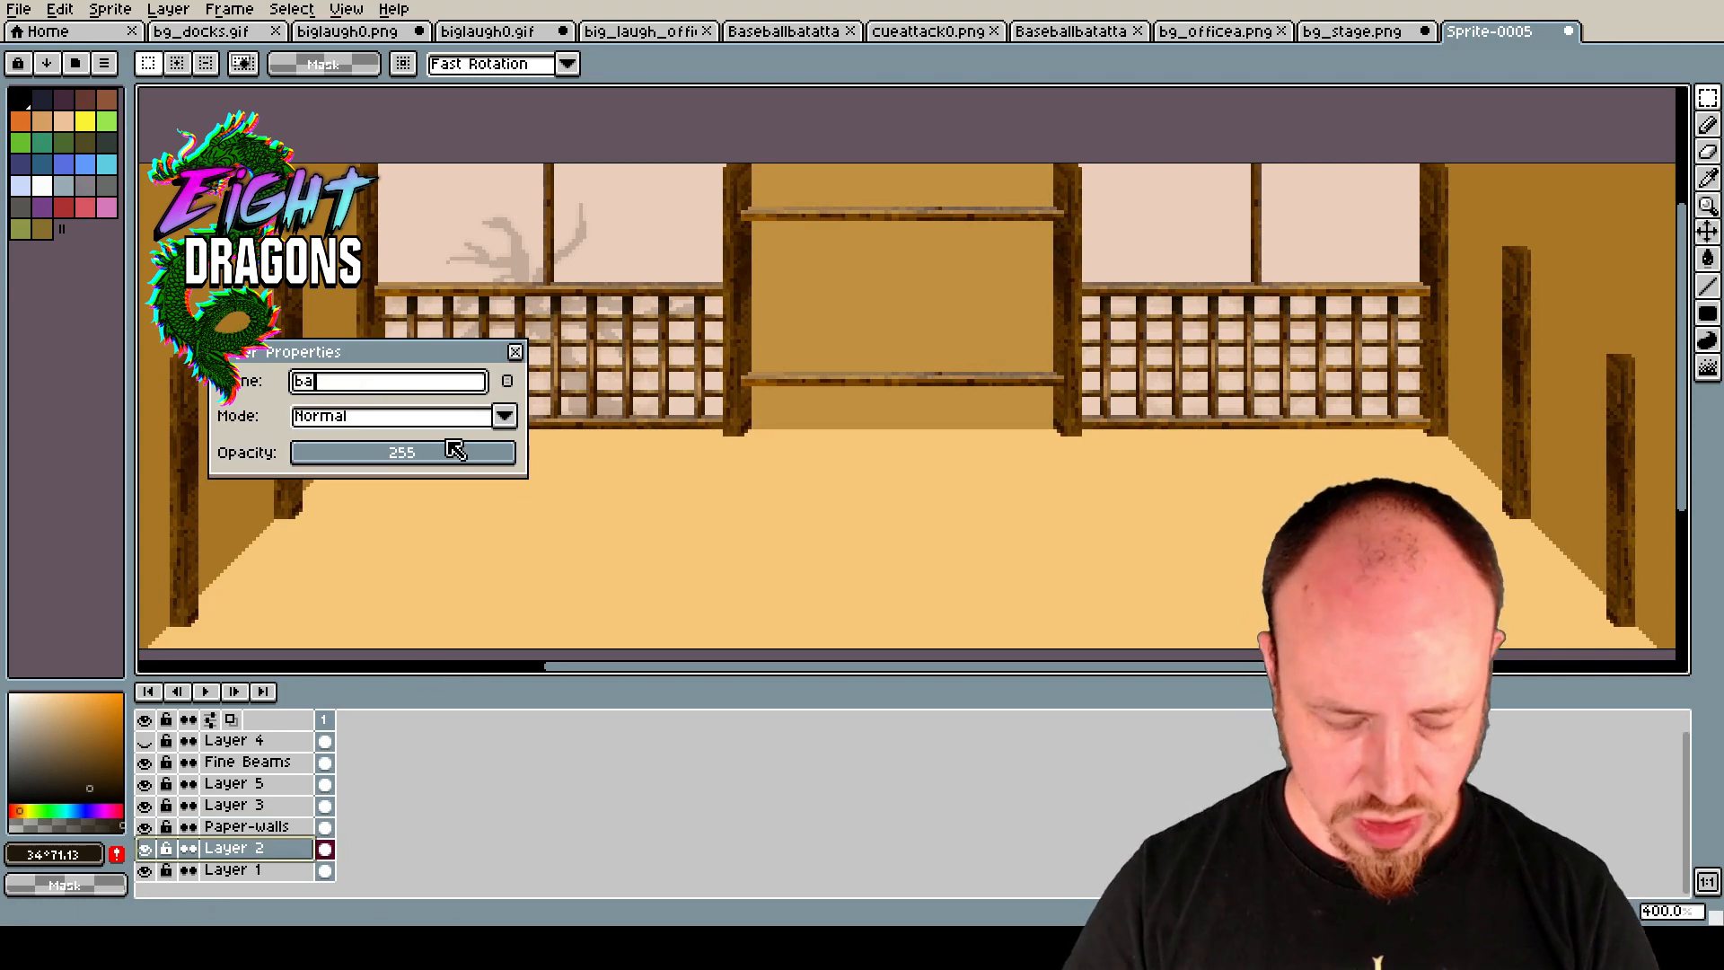
text(se walls)
key(Return)
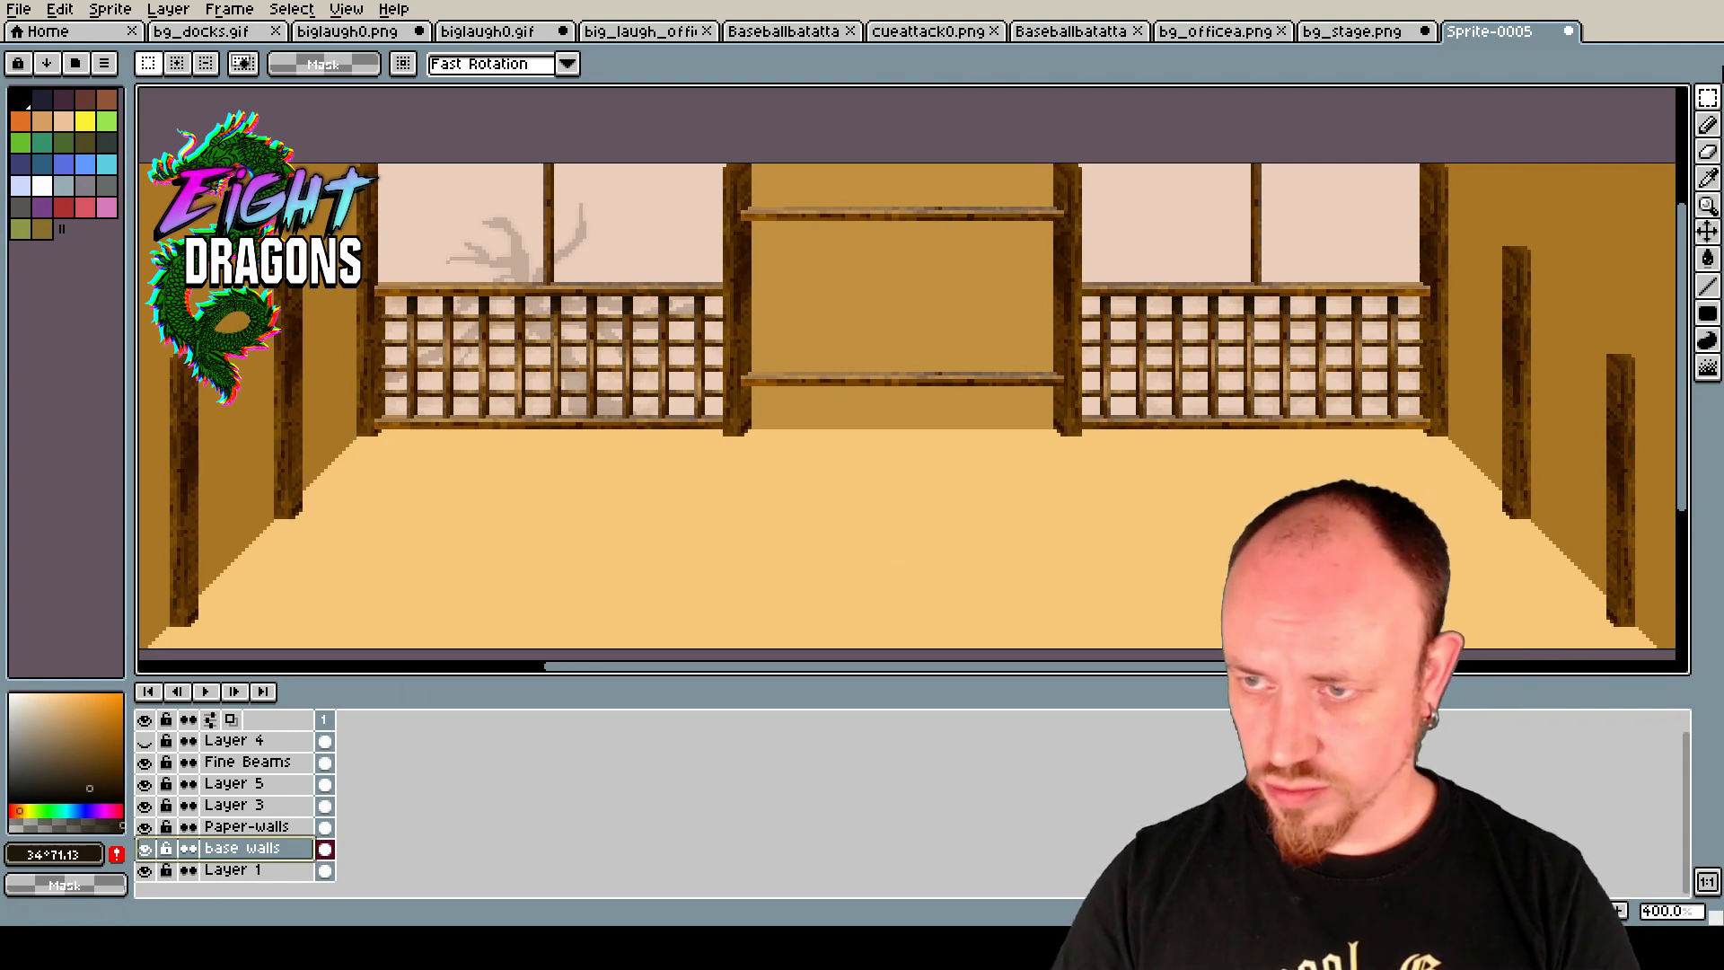
Select the middle wall section, about 90 by 74 px, on base walls and set a darker, semi-transparent shade of its sampled colour.
drag(1707, 126, 1680, 126)
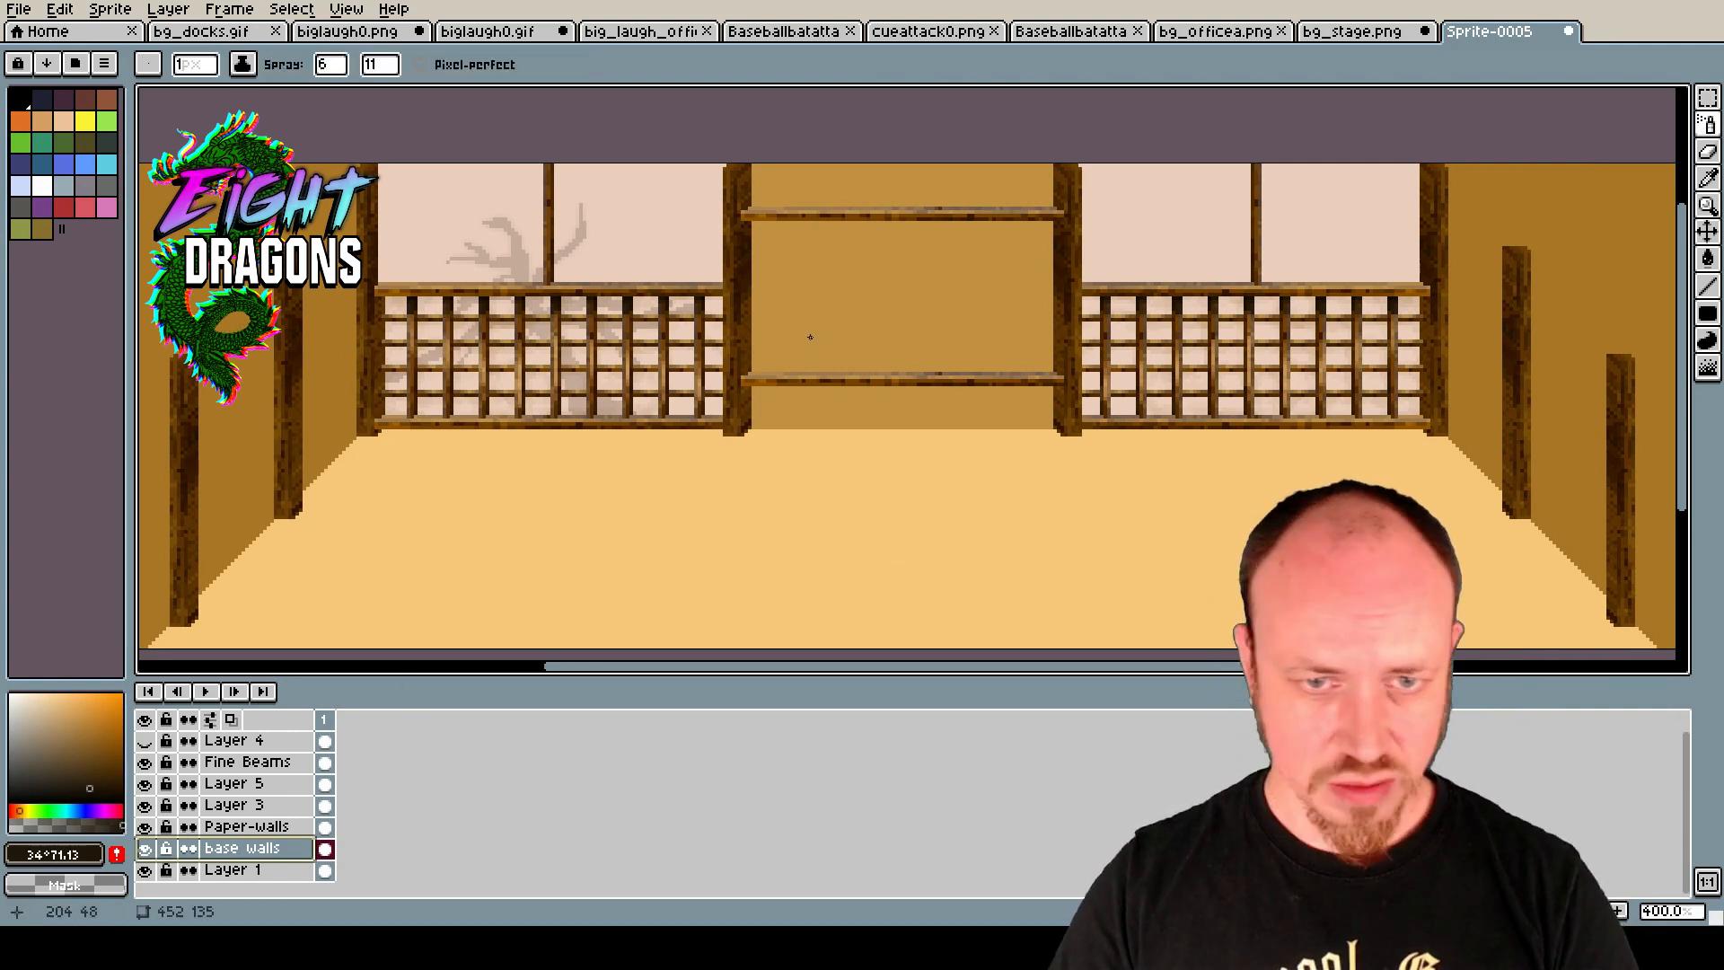
alt+click(916, 270)
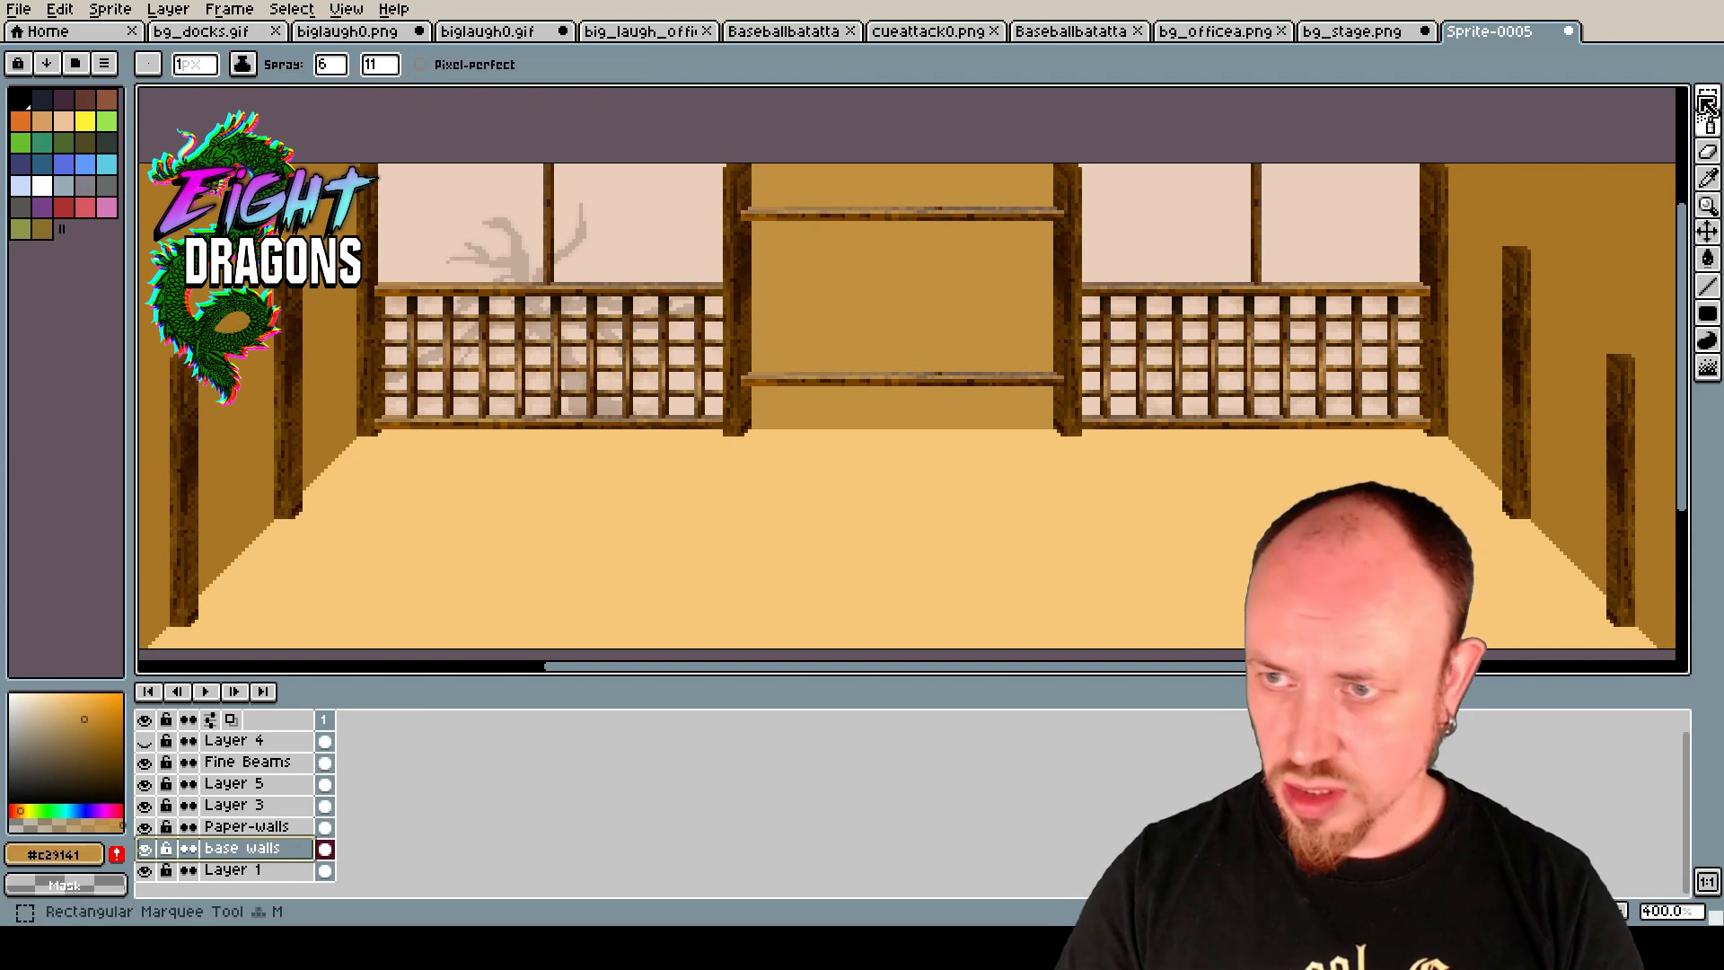
click(1707, 97)
drag(738, 158, 1058, 427)
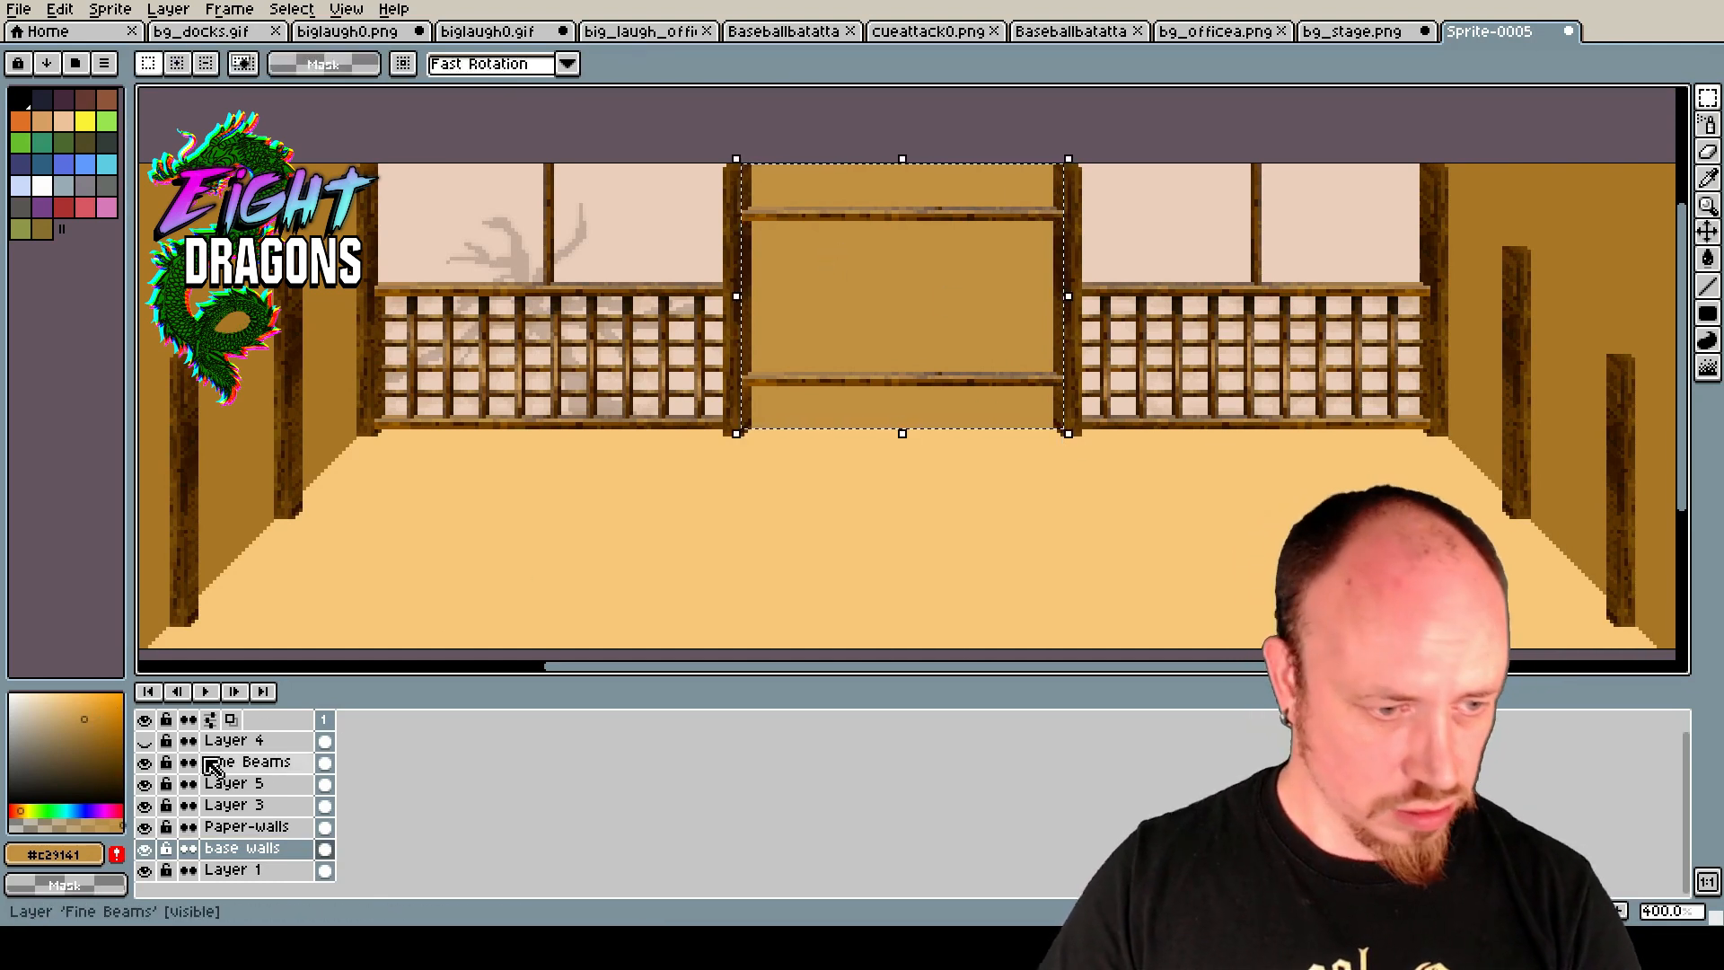
click(93, 731)
click(86, 825)
drag(881, 282, 881, 275)
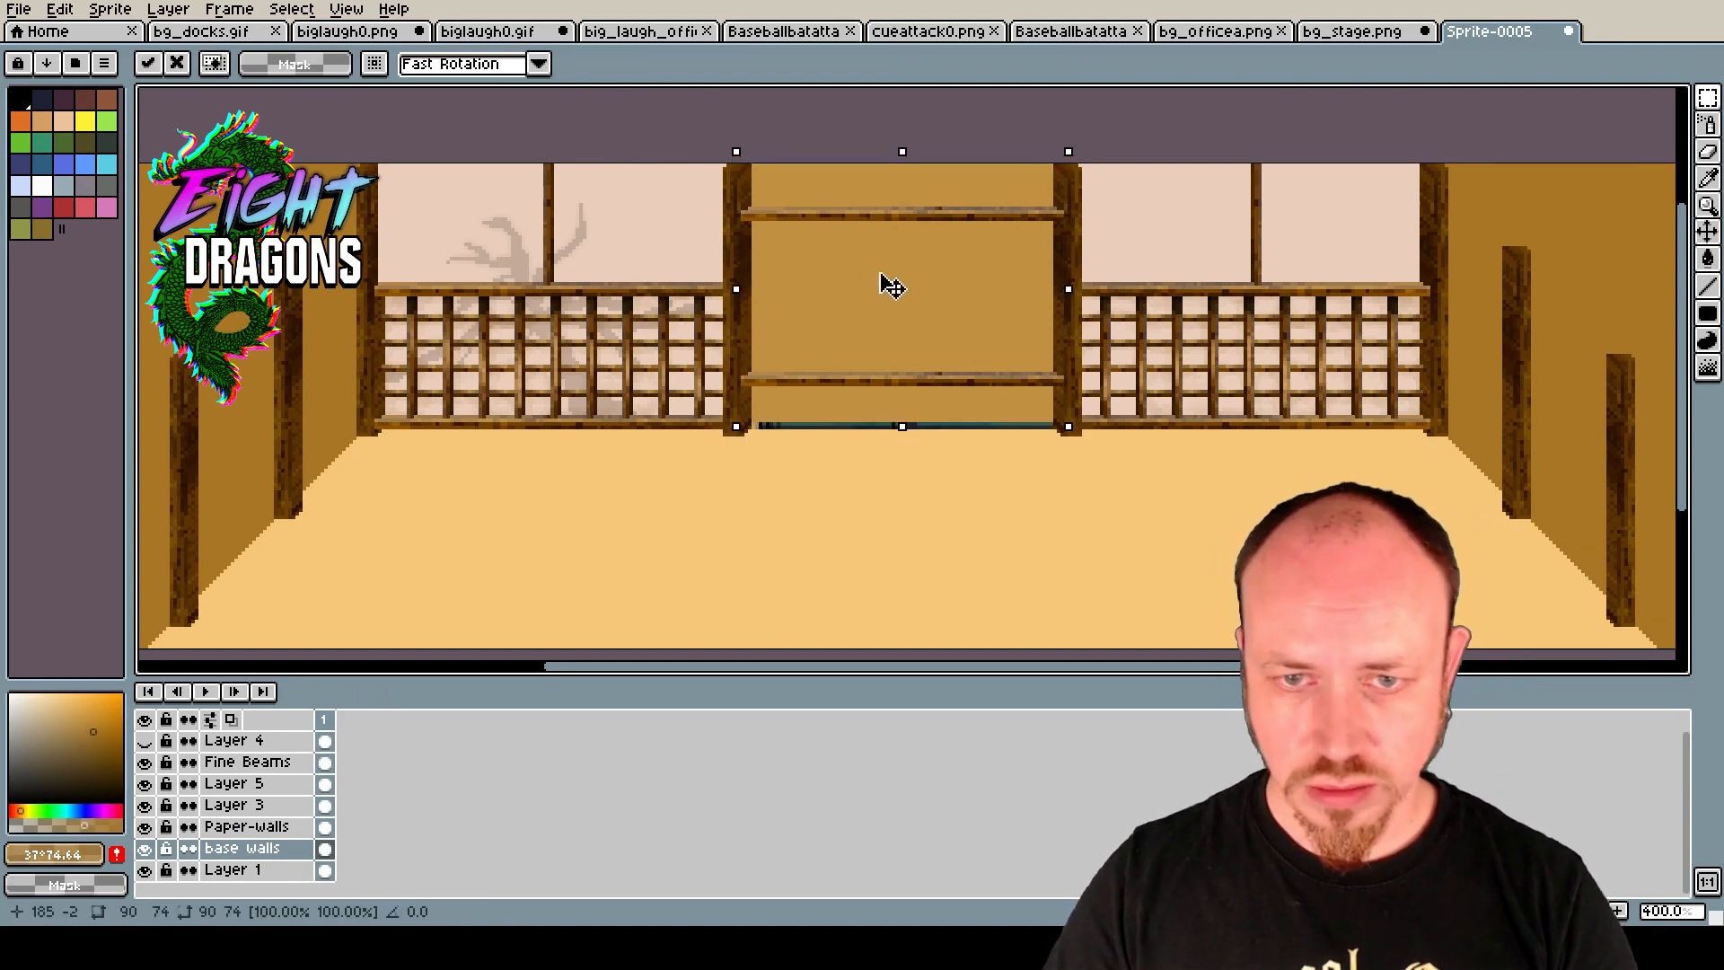
key(ctrl+z)
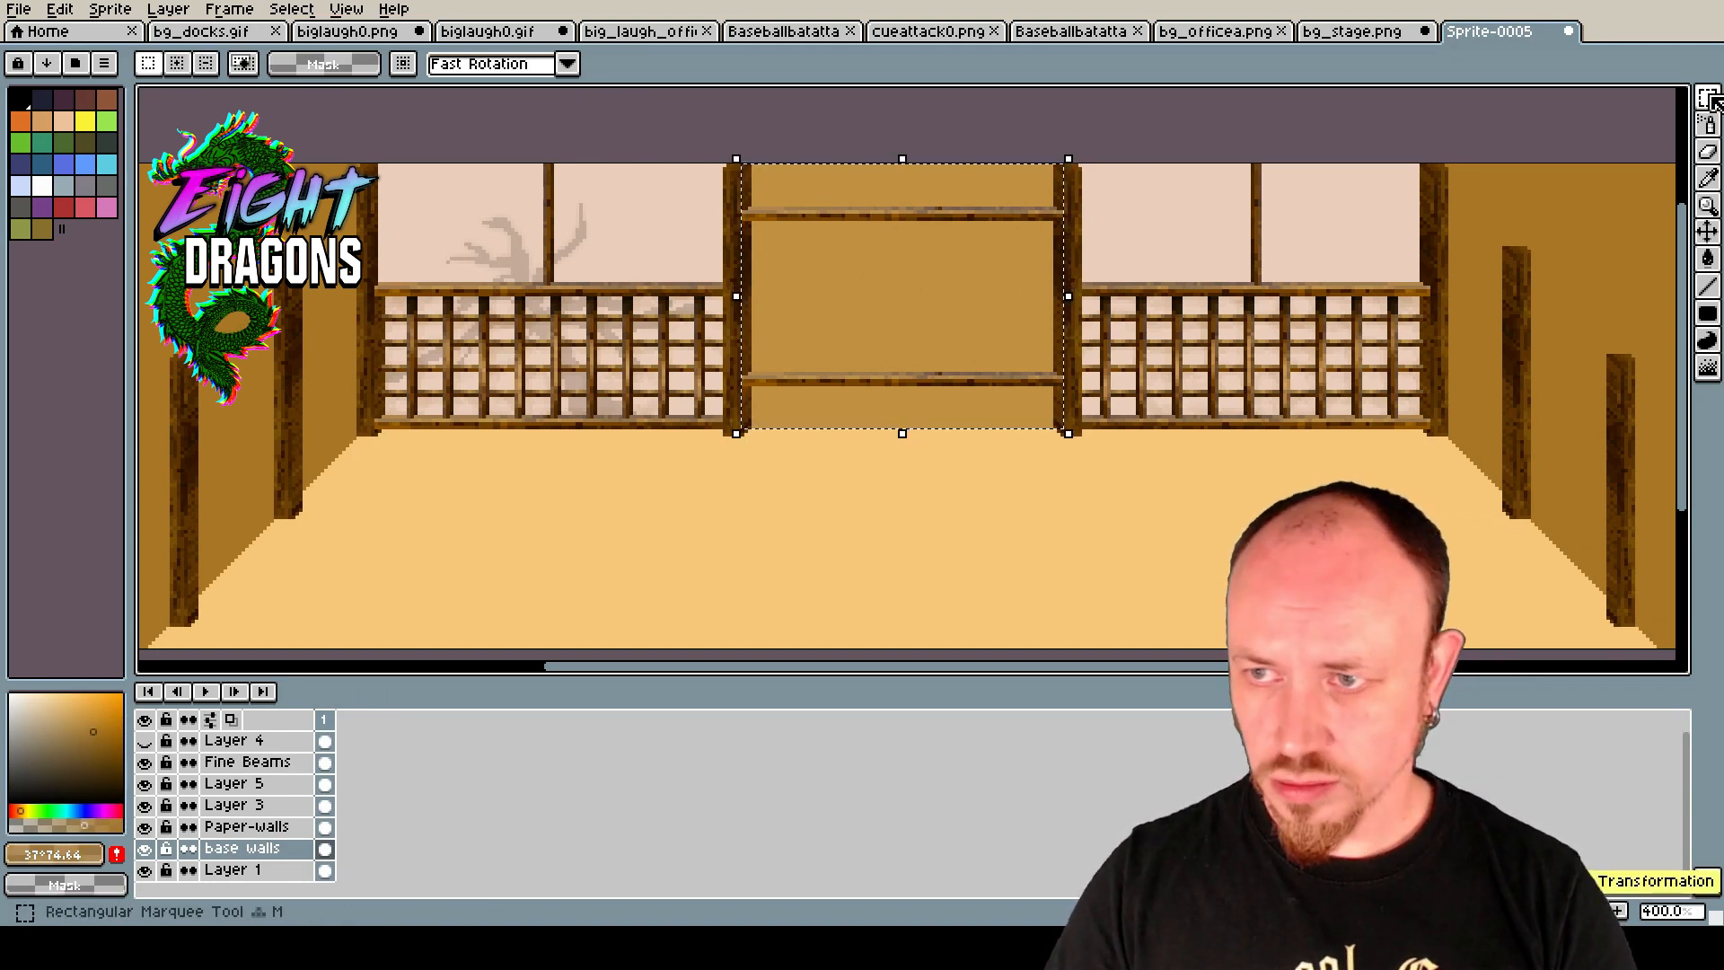
Spray a faint mottled texture across the selected middle wall, with spray width 9 and speed 33.
click(1707, 124)
drag(792, 276, 783, 297)
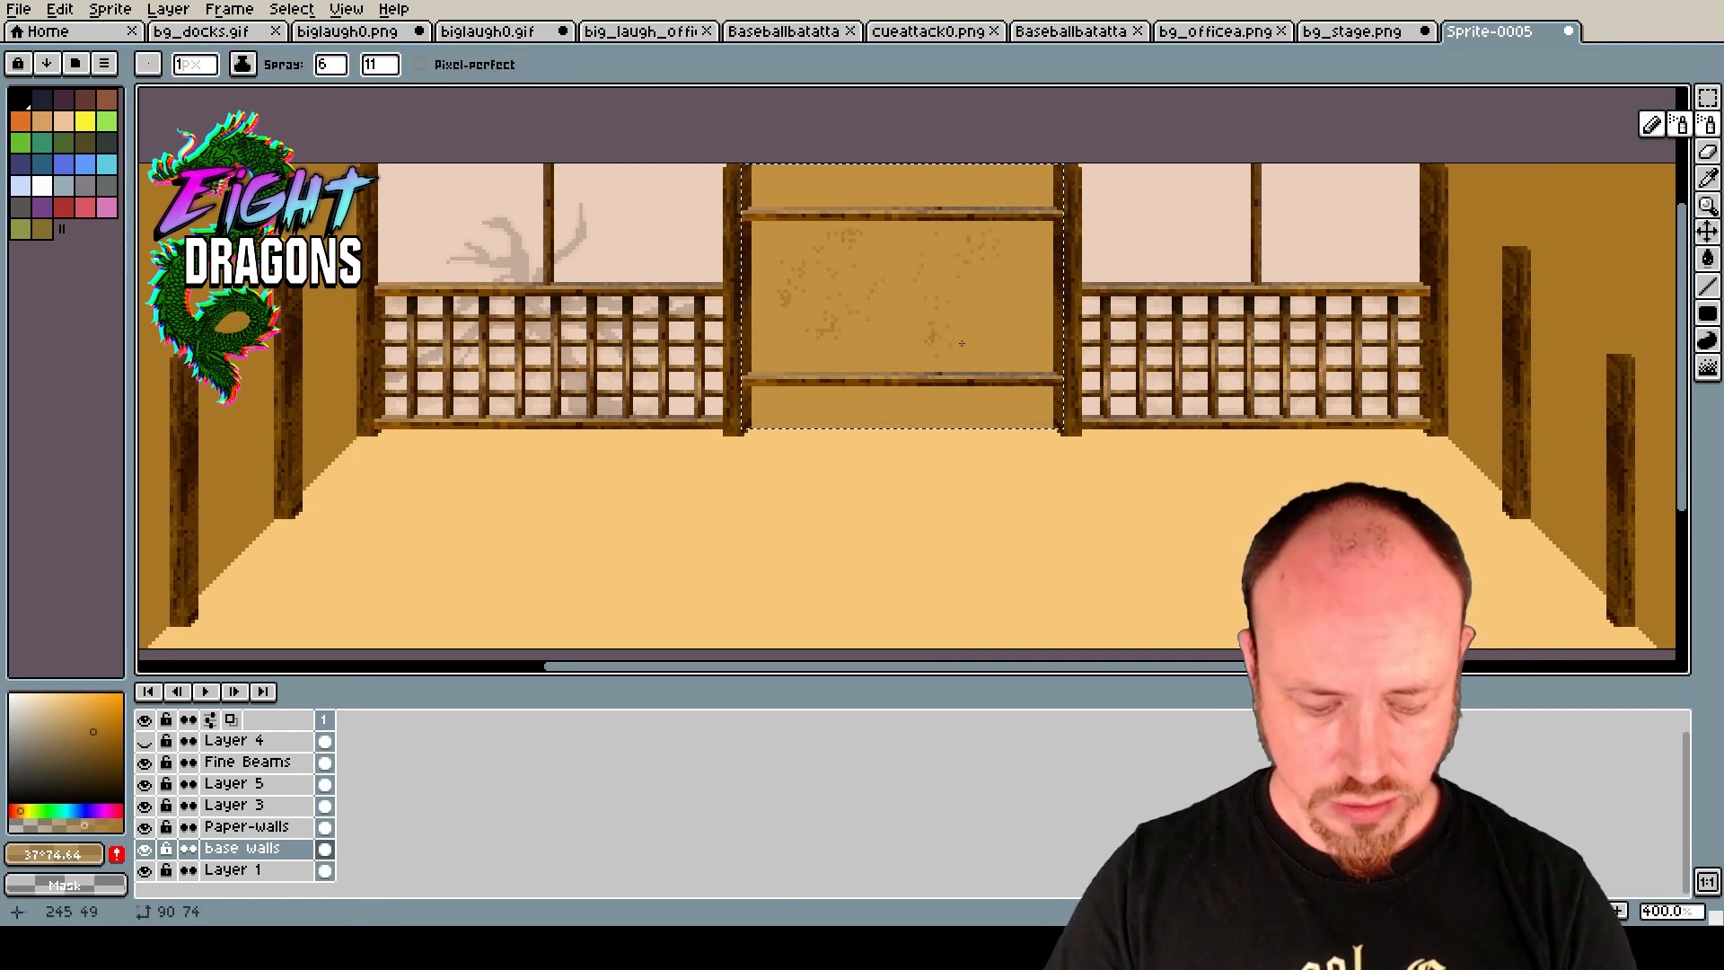
key(ctrl+z)
drag(379, 67, 436, 101)
drag(942, 316, 819, 310)
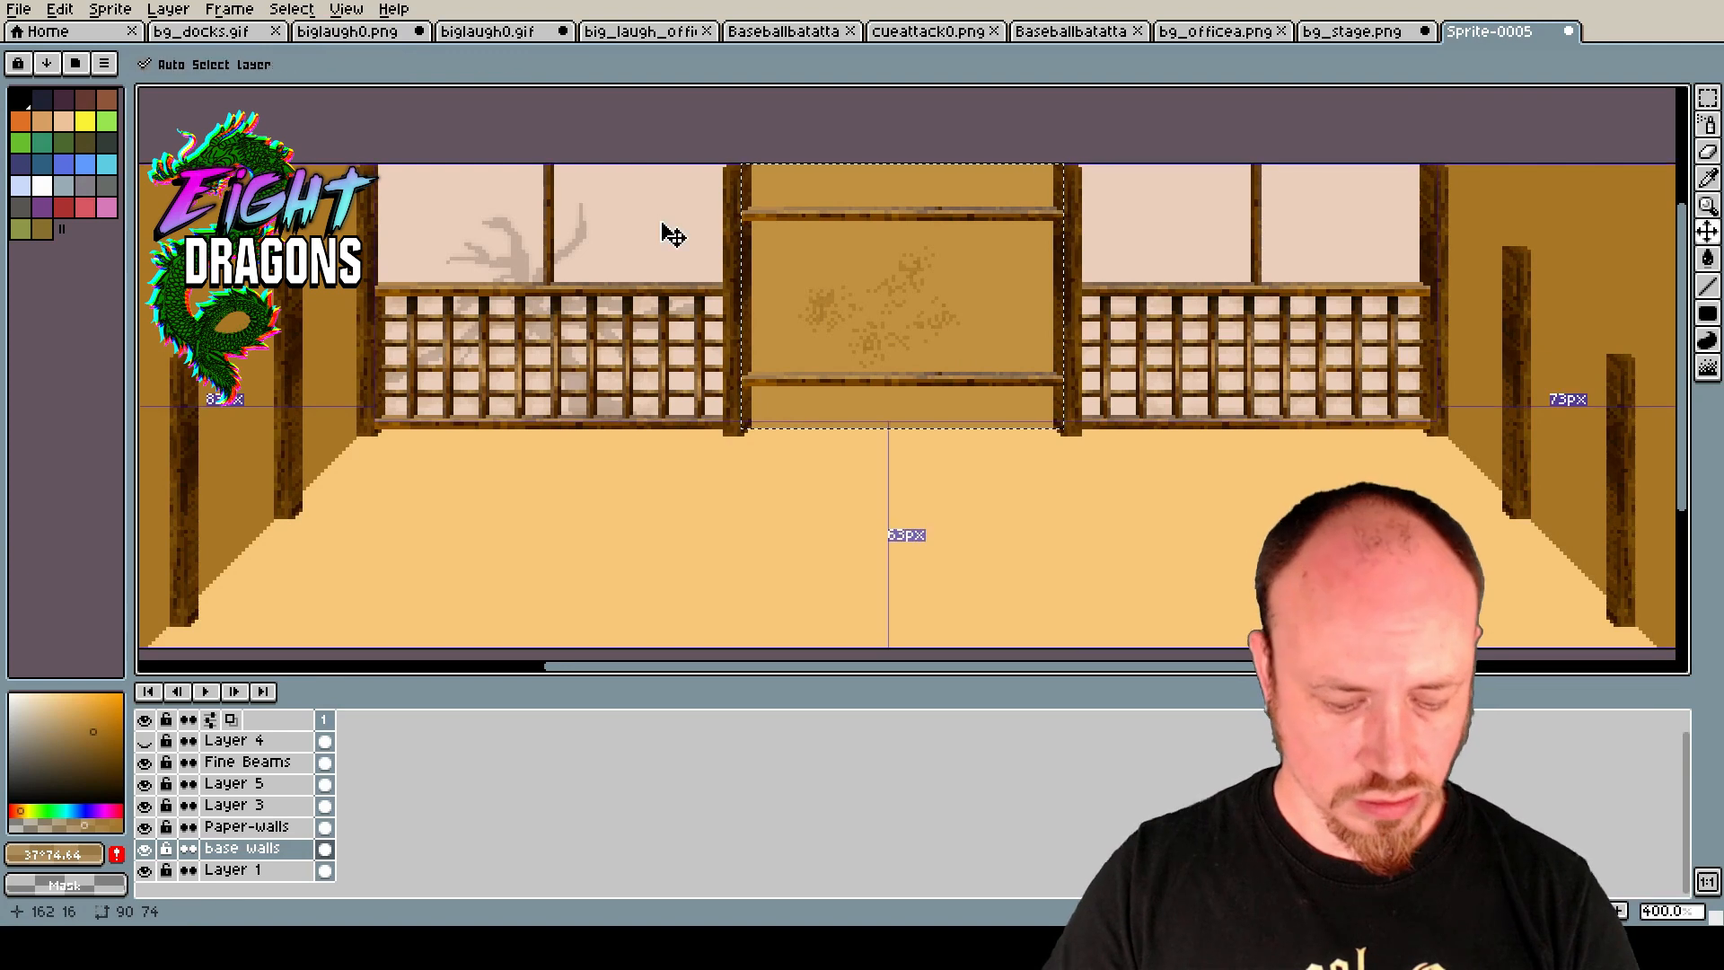
key(ctrl+z)
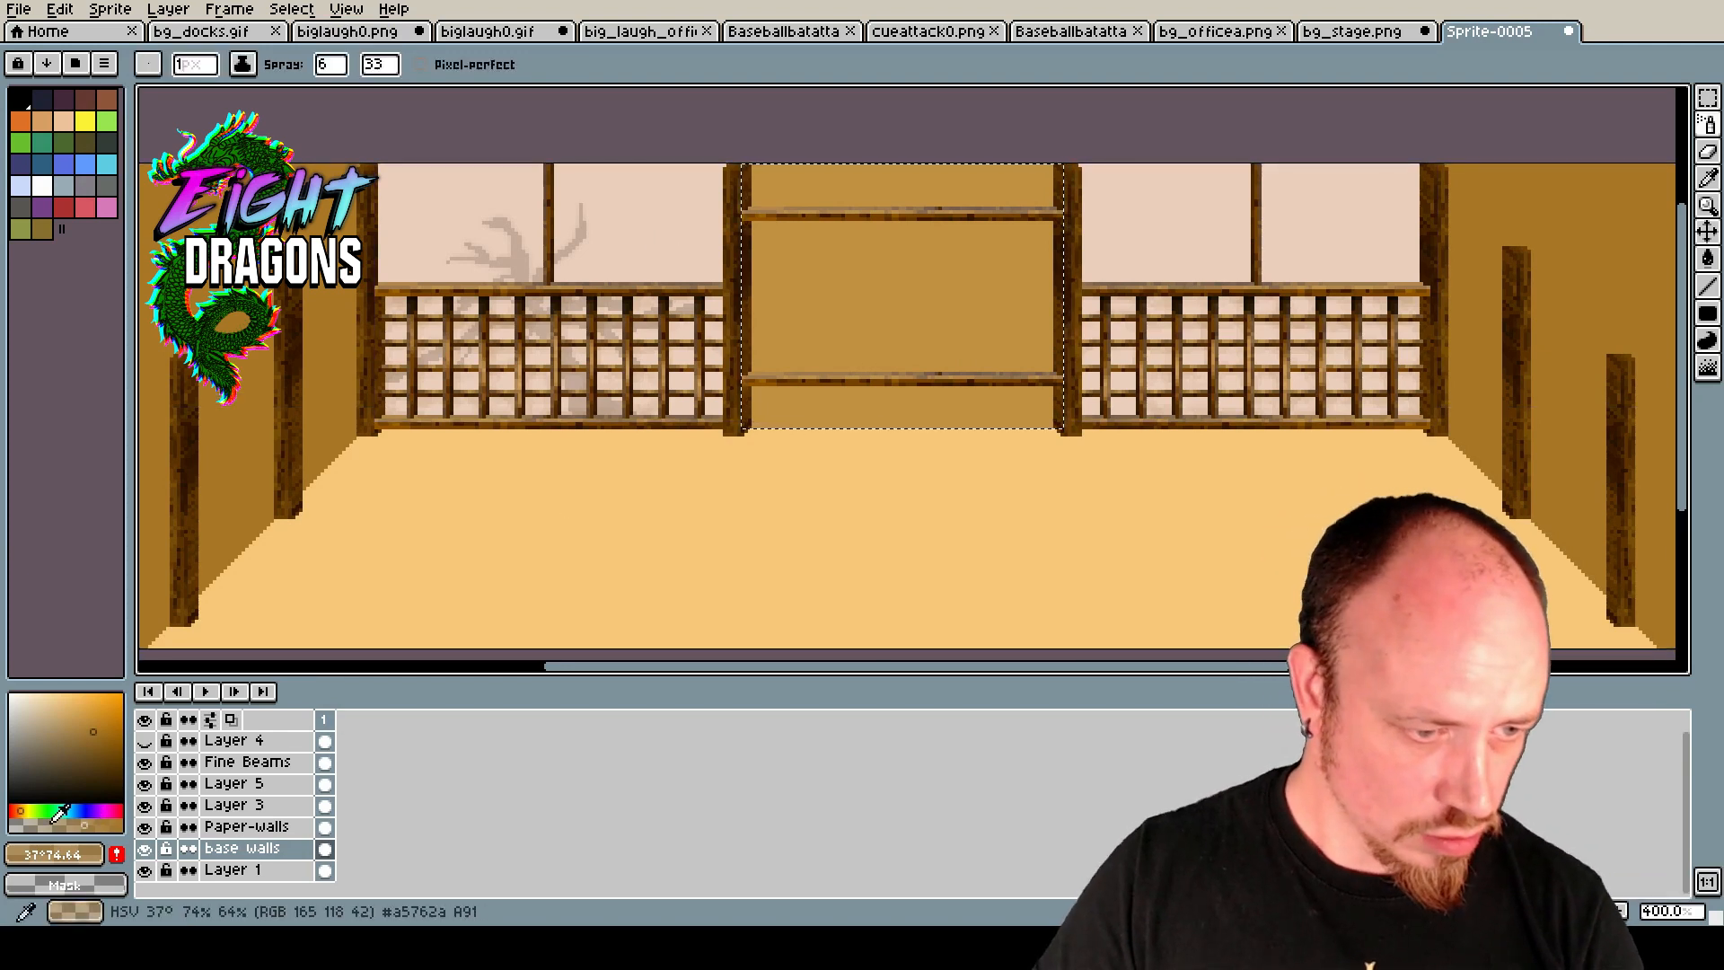
drag(330, 64, 388, 117)
click(812, 330)
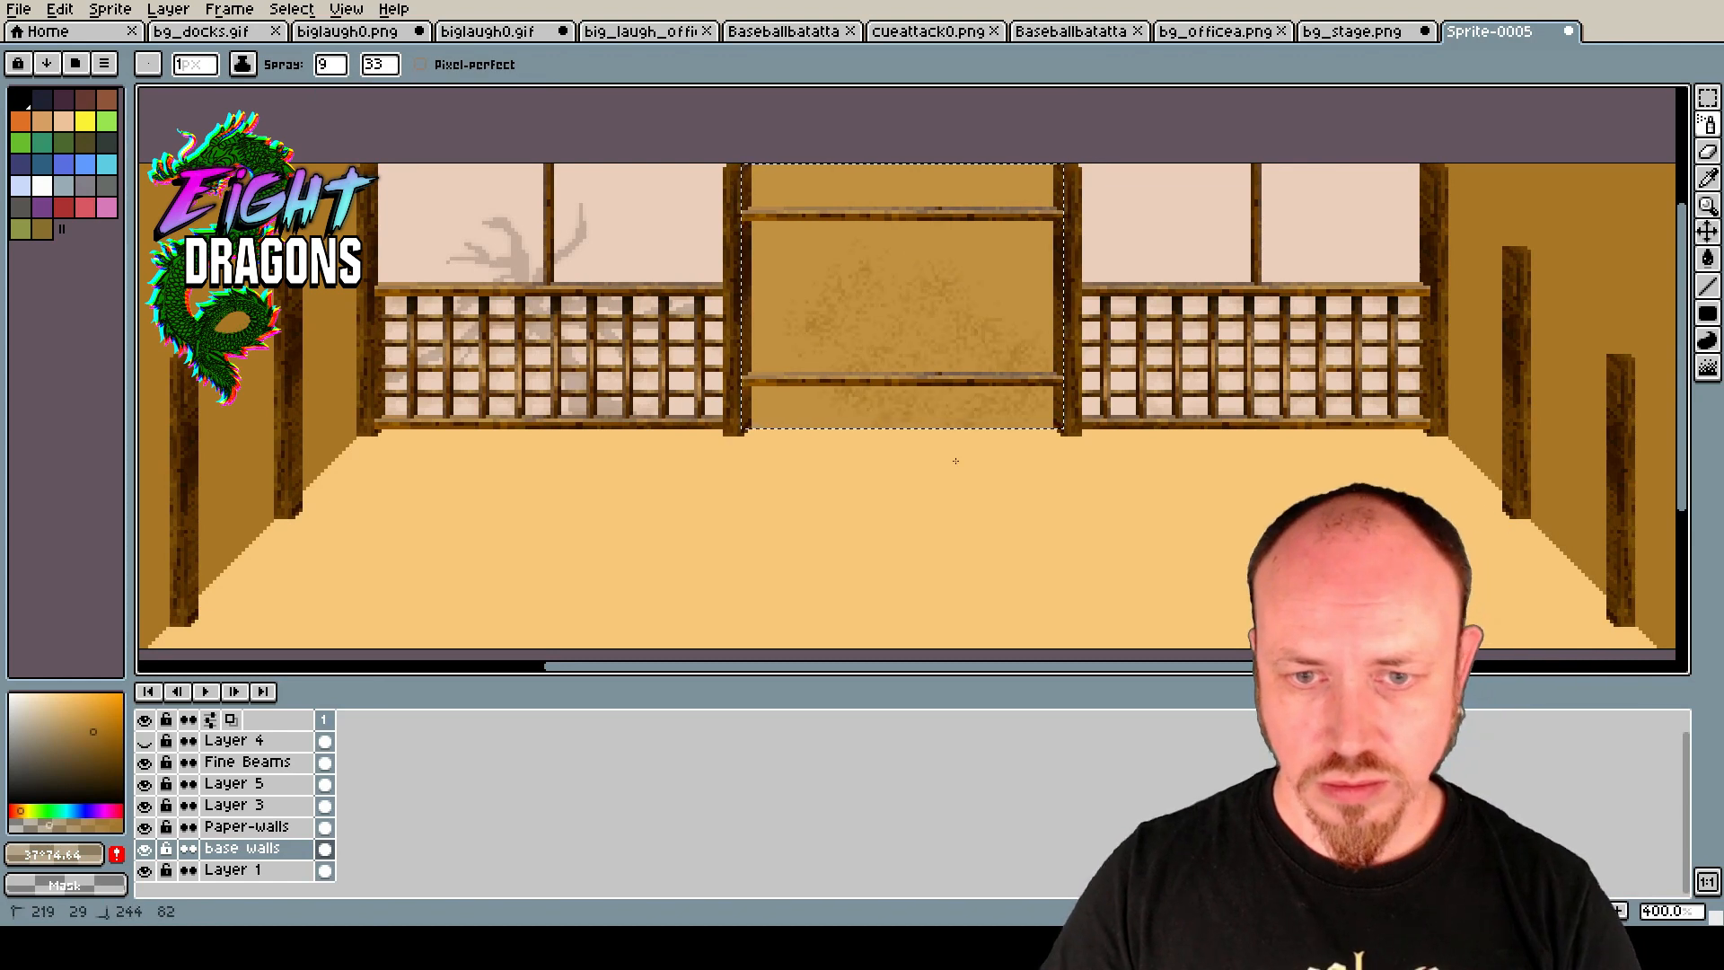
Draw a translucent dark brown filled rectangle about 85 by 2 px as a shadow directly under the upper shelf on base walls.
scroll(917, 167, up, 1)
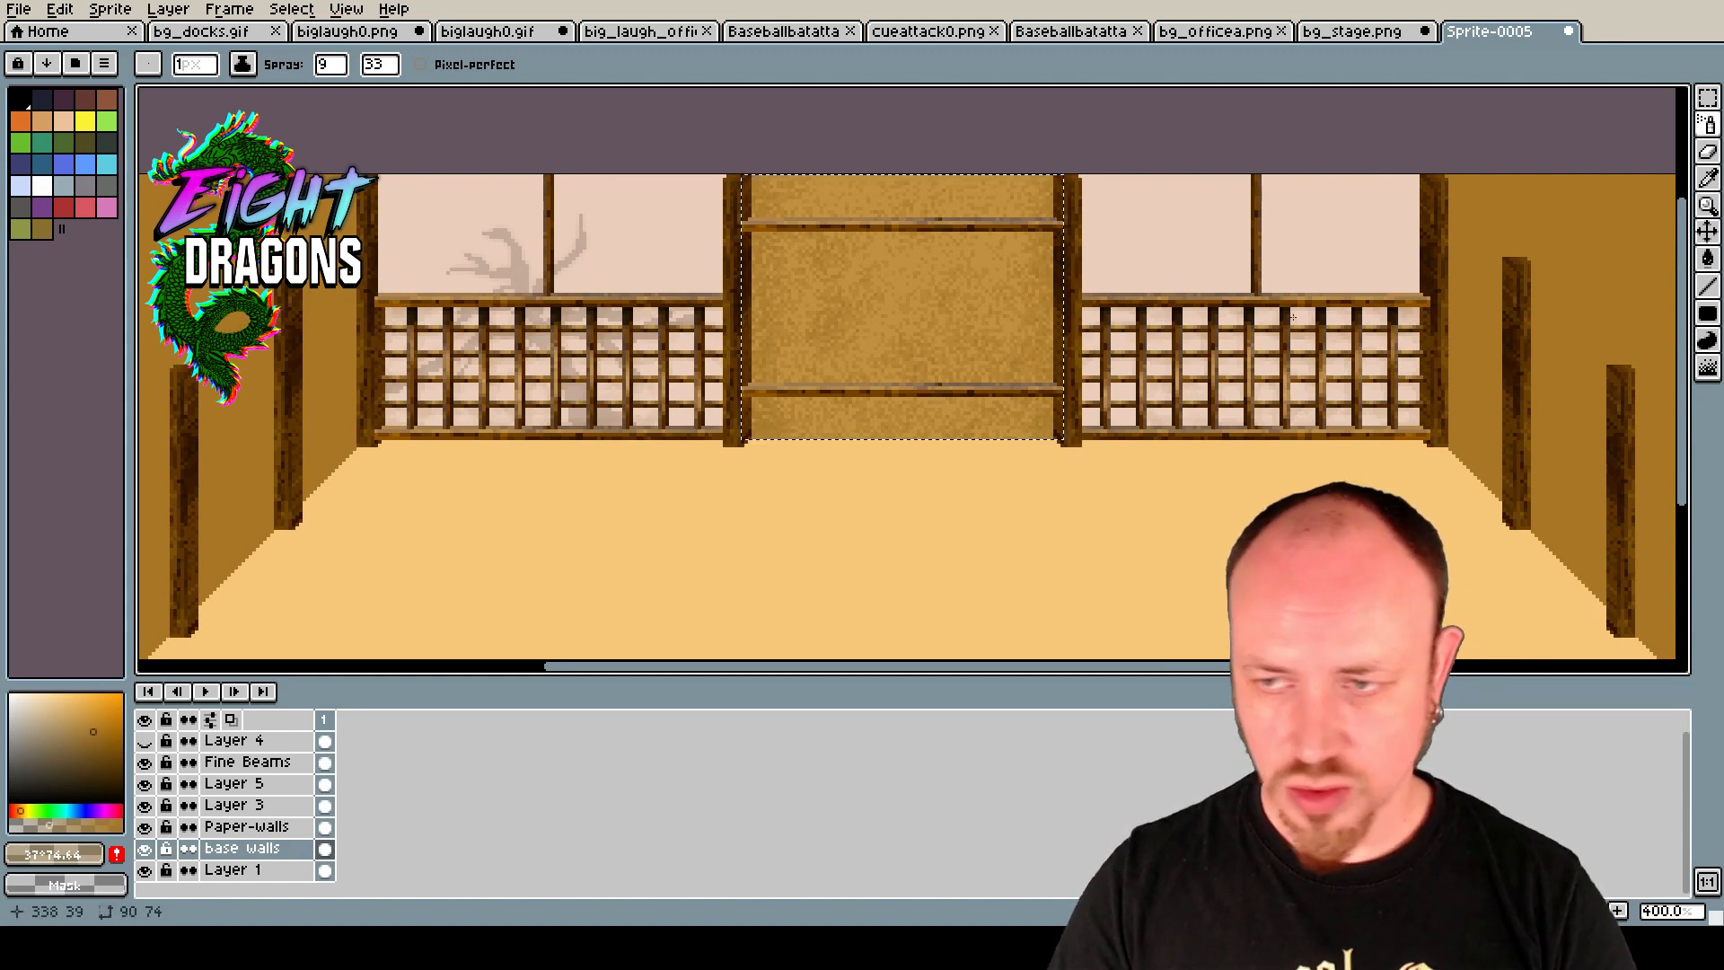
click(1706, 313)
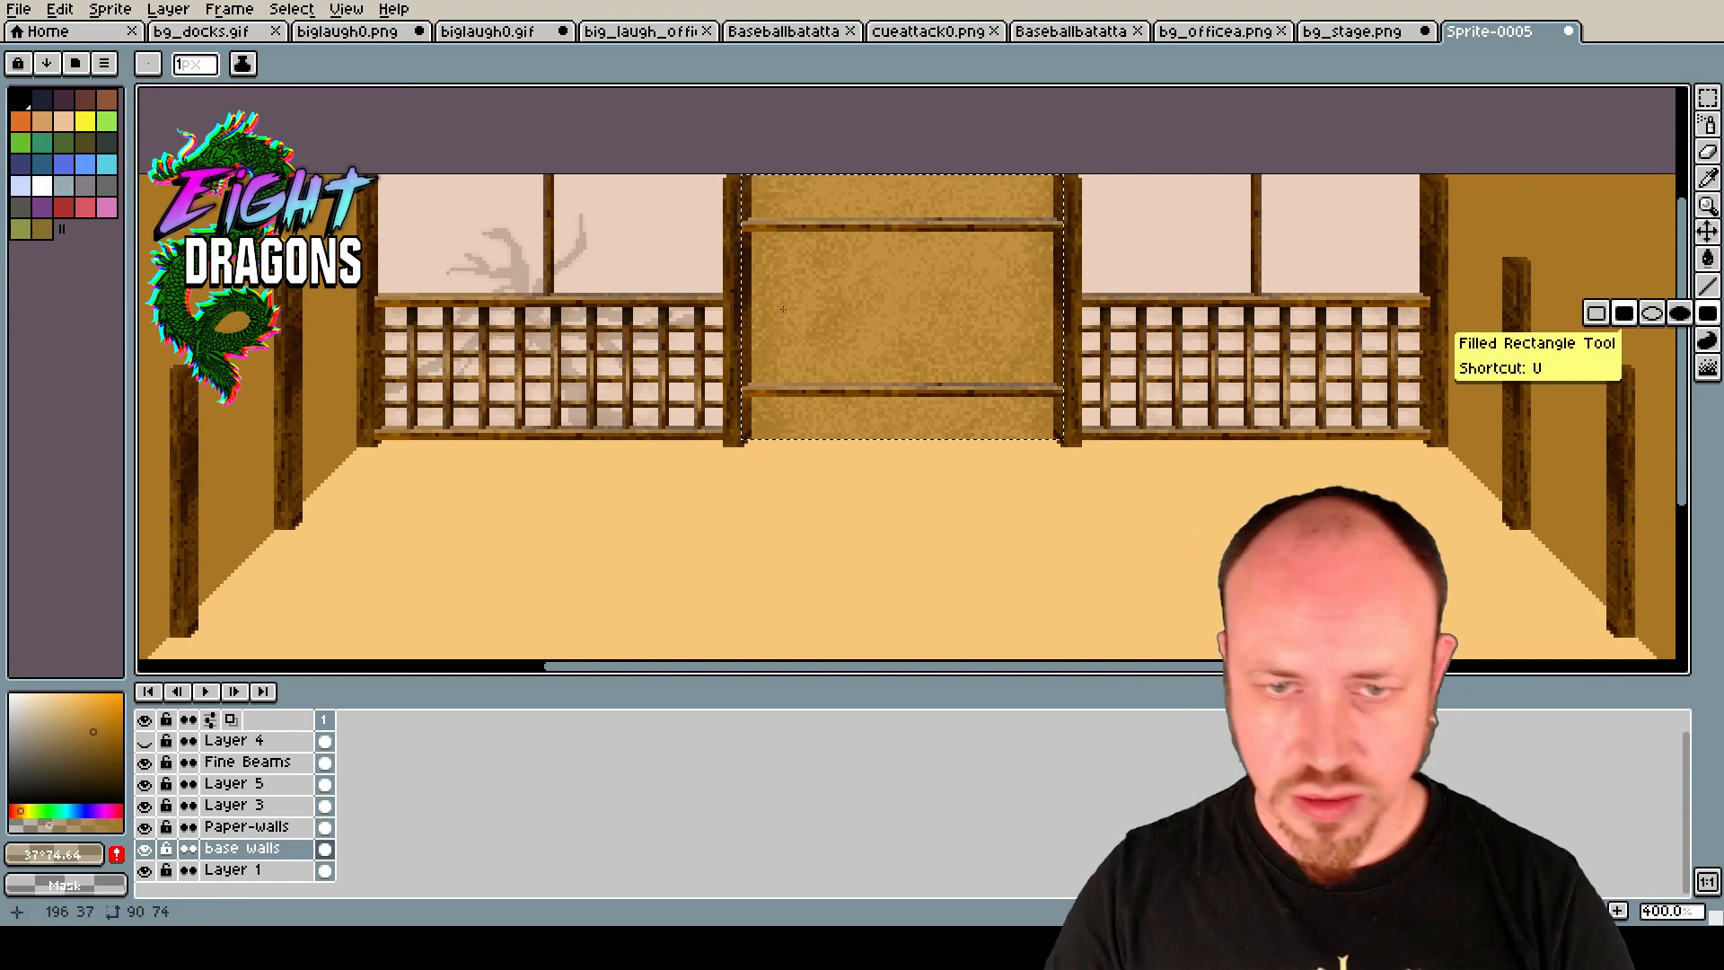
scroll(783, 309, up, 1)
drag(1089, 219, 1127, 220)
drag(745, 212, 1122, 212)
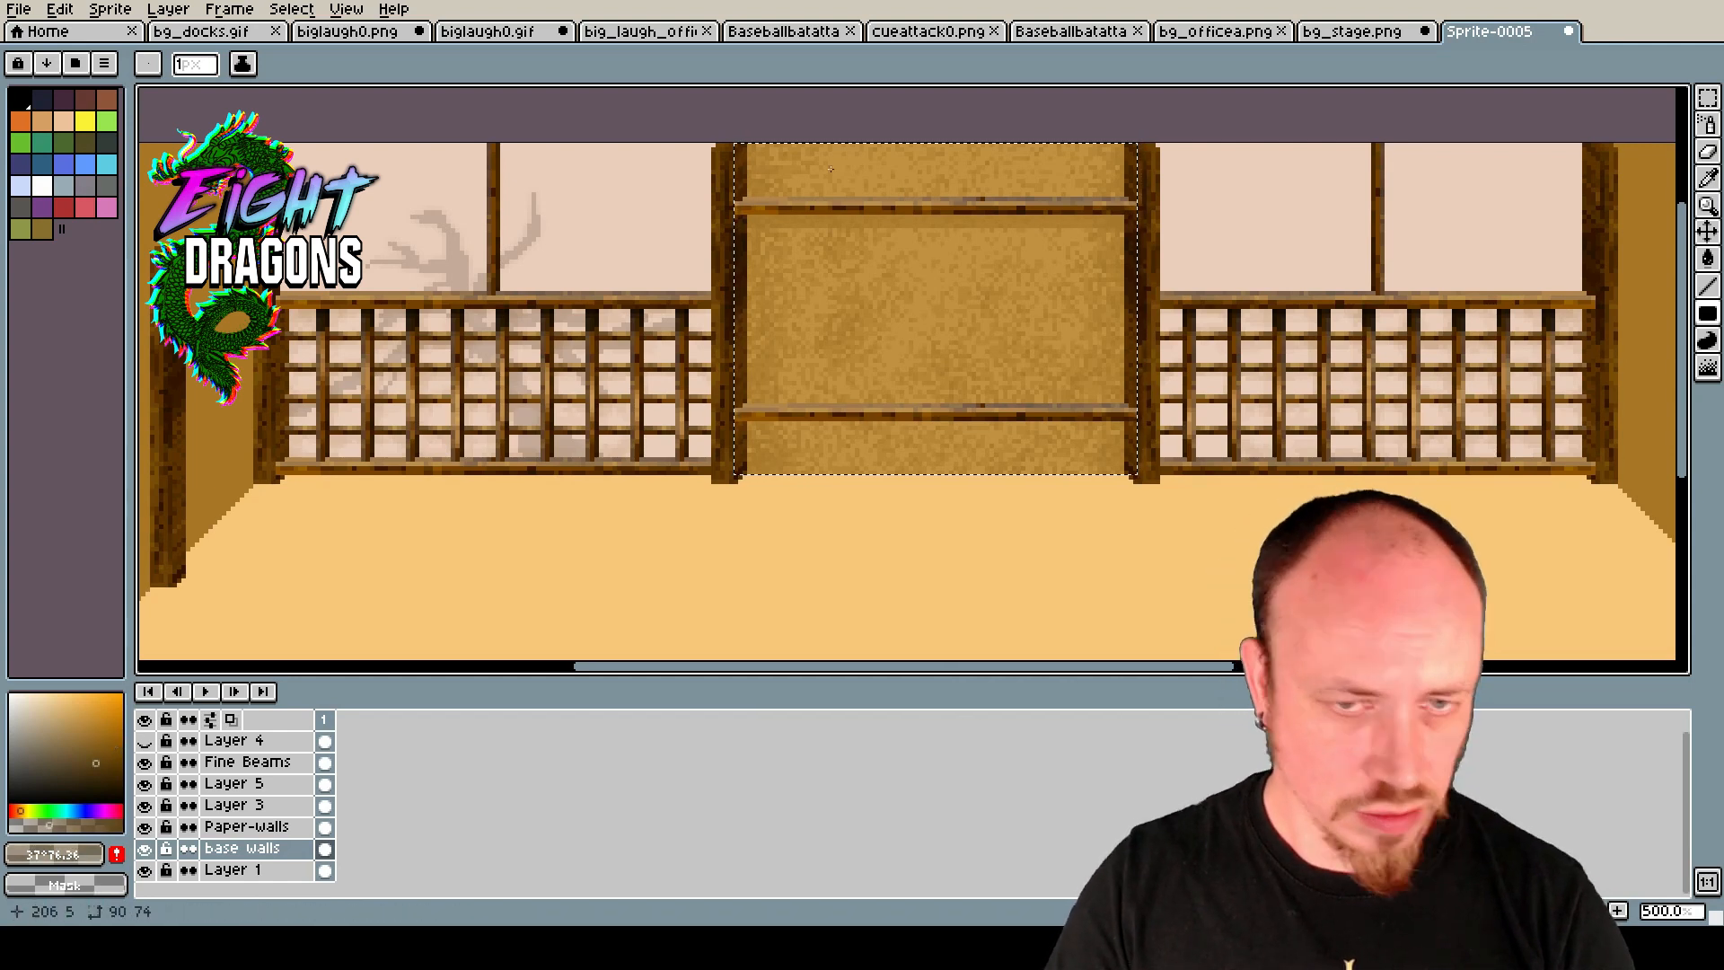
scroll(776, 234, up, 1)
scroll(775, 233, up, 1)
drag(724, 220, 1328, 220)
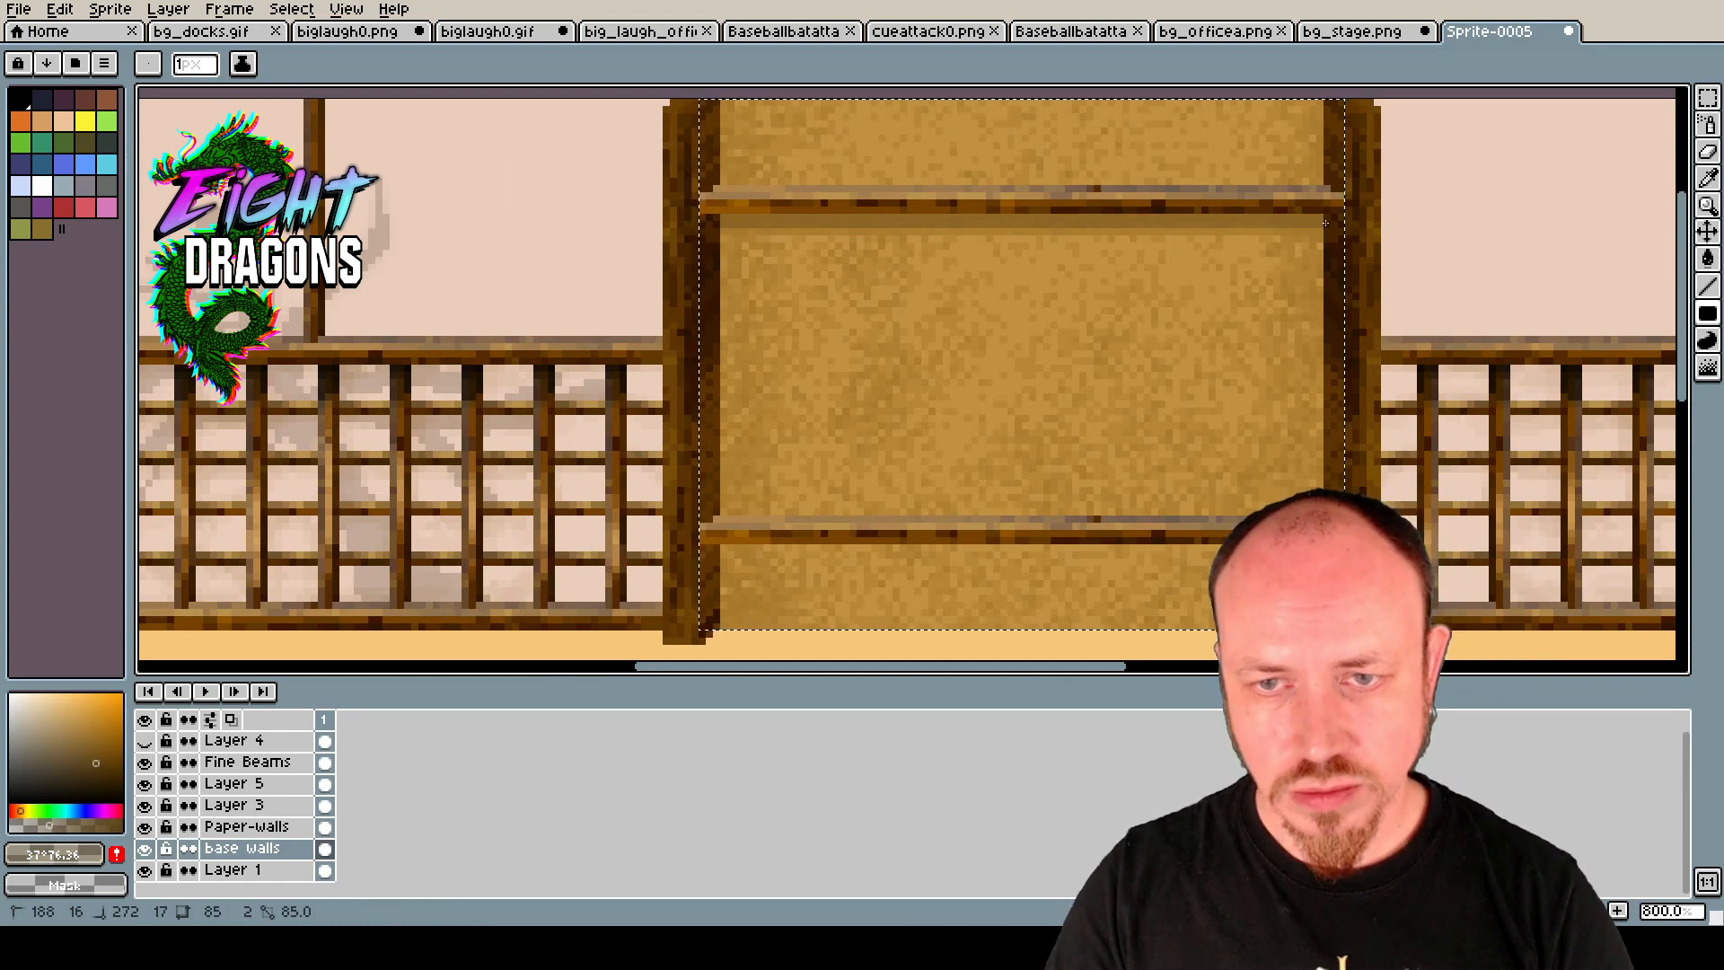
scroll(1210, 272, down, 2)
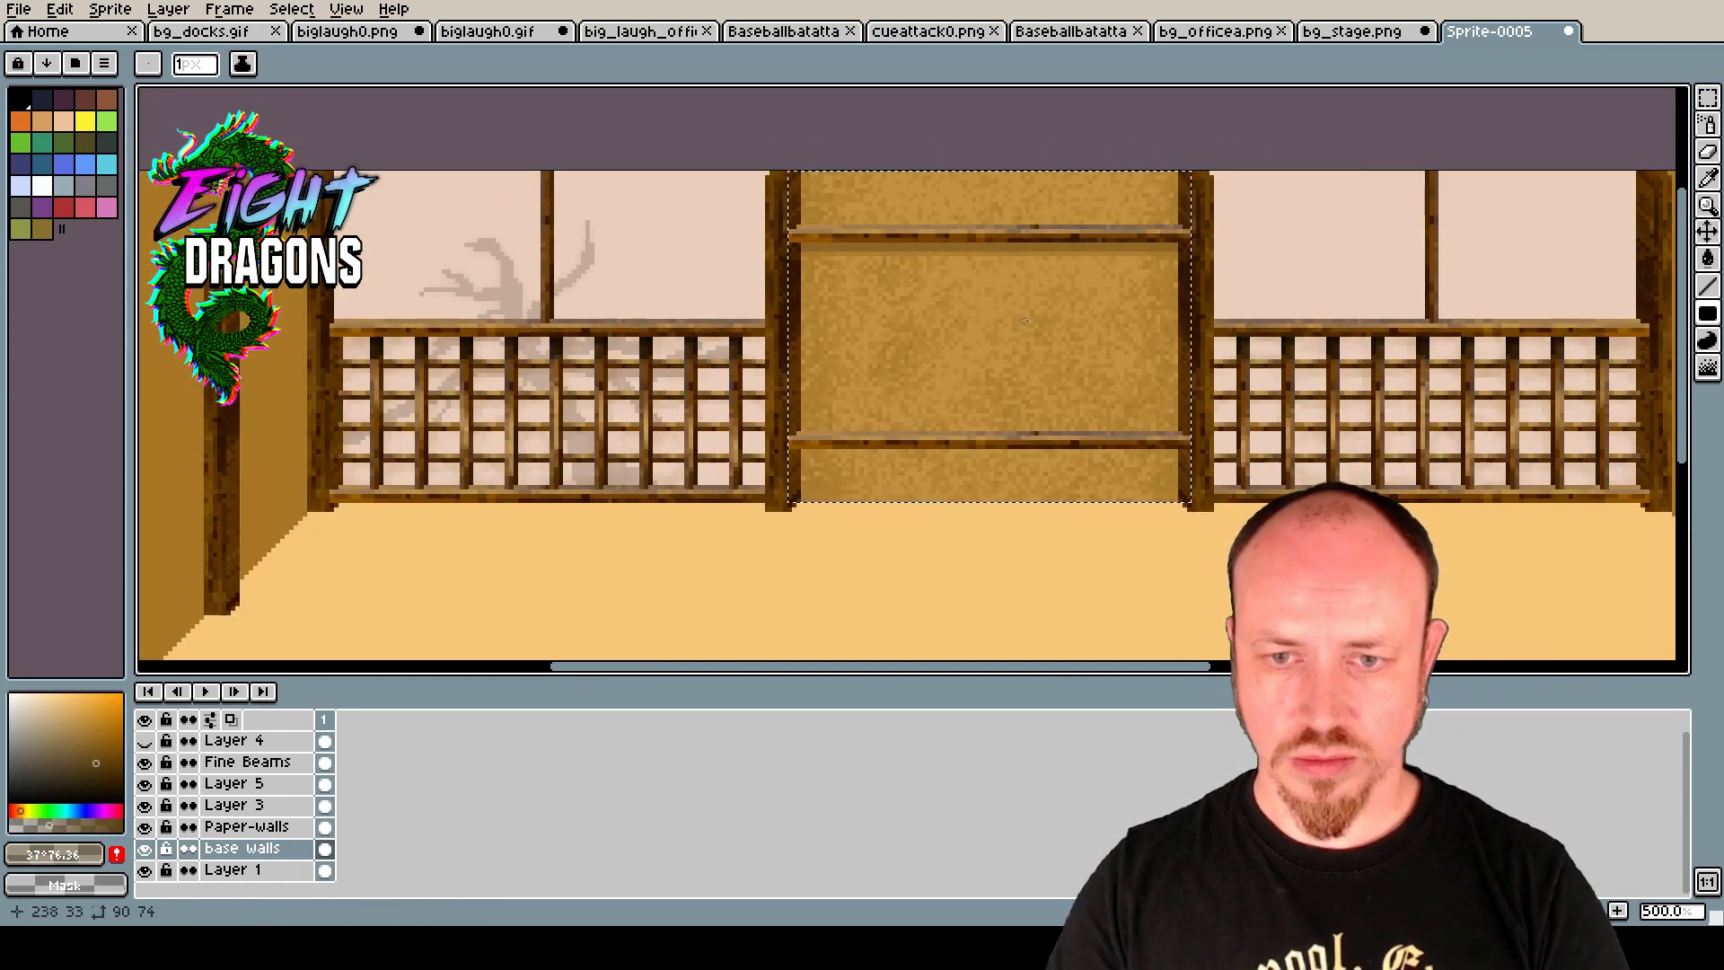
scroll(1024, 321, down, 2)
scroll(1077, 339, up, 1)
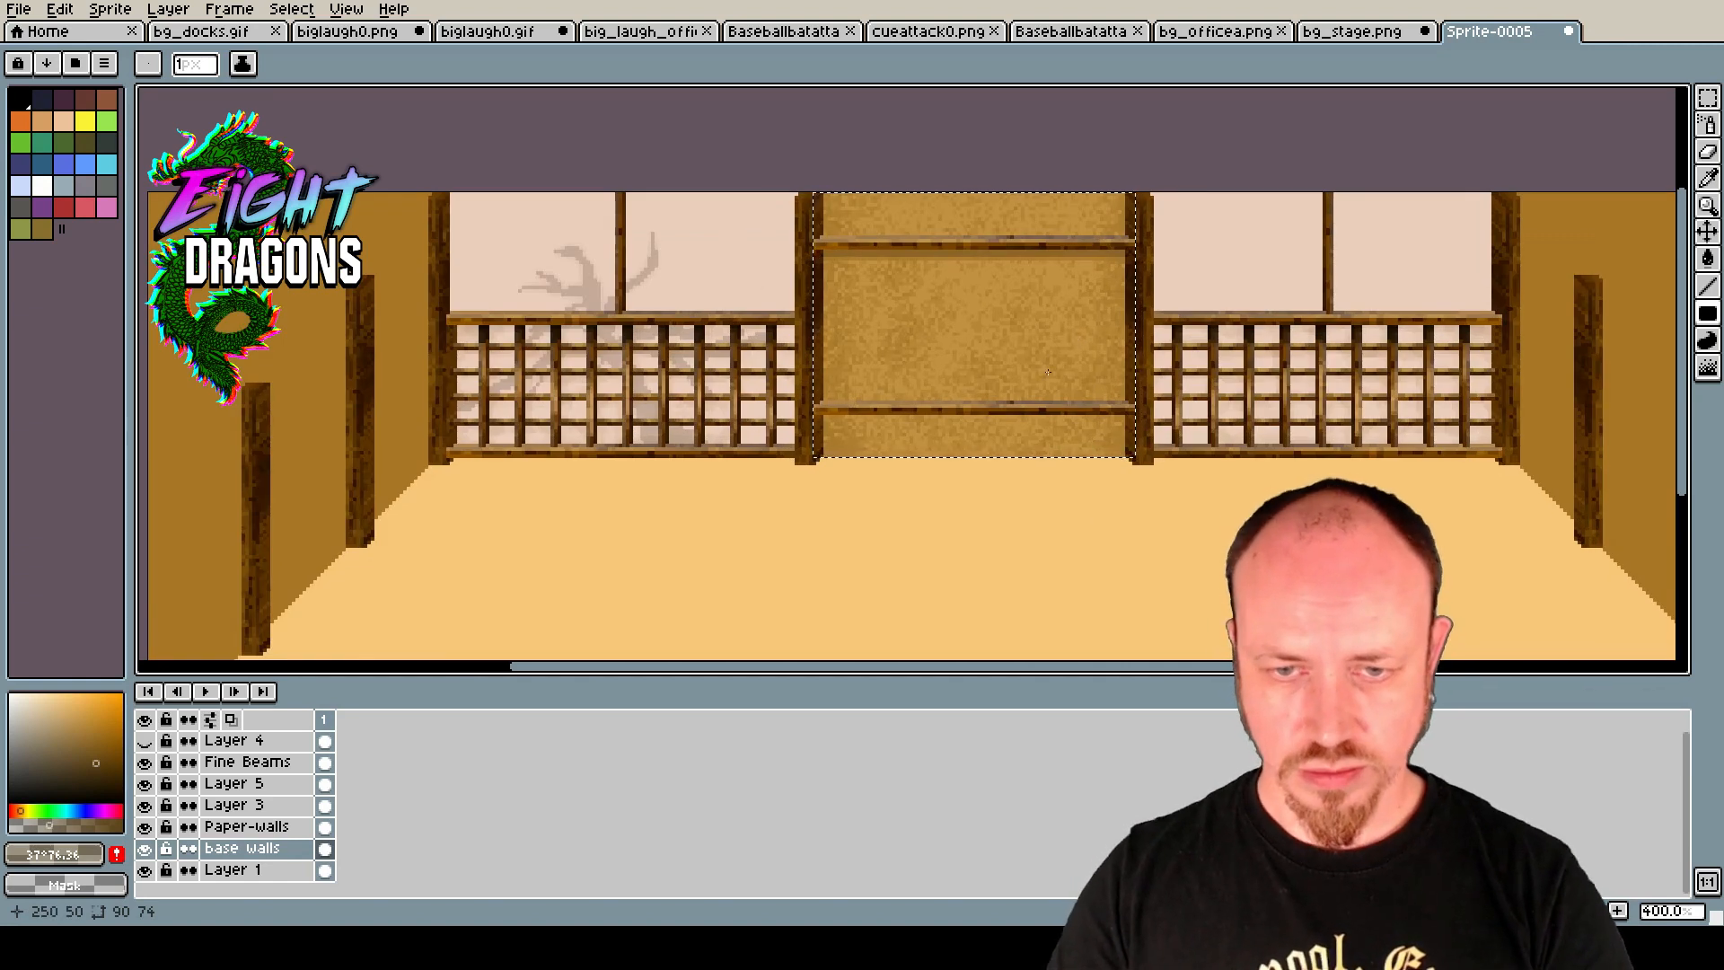
scroll(1042, 373, down, 1)
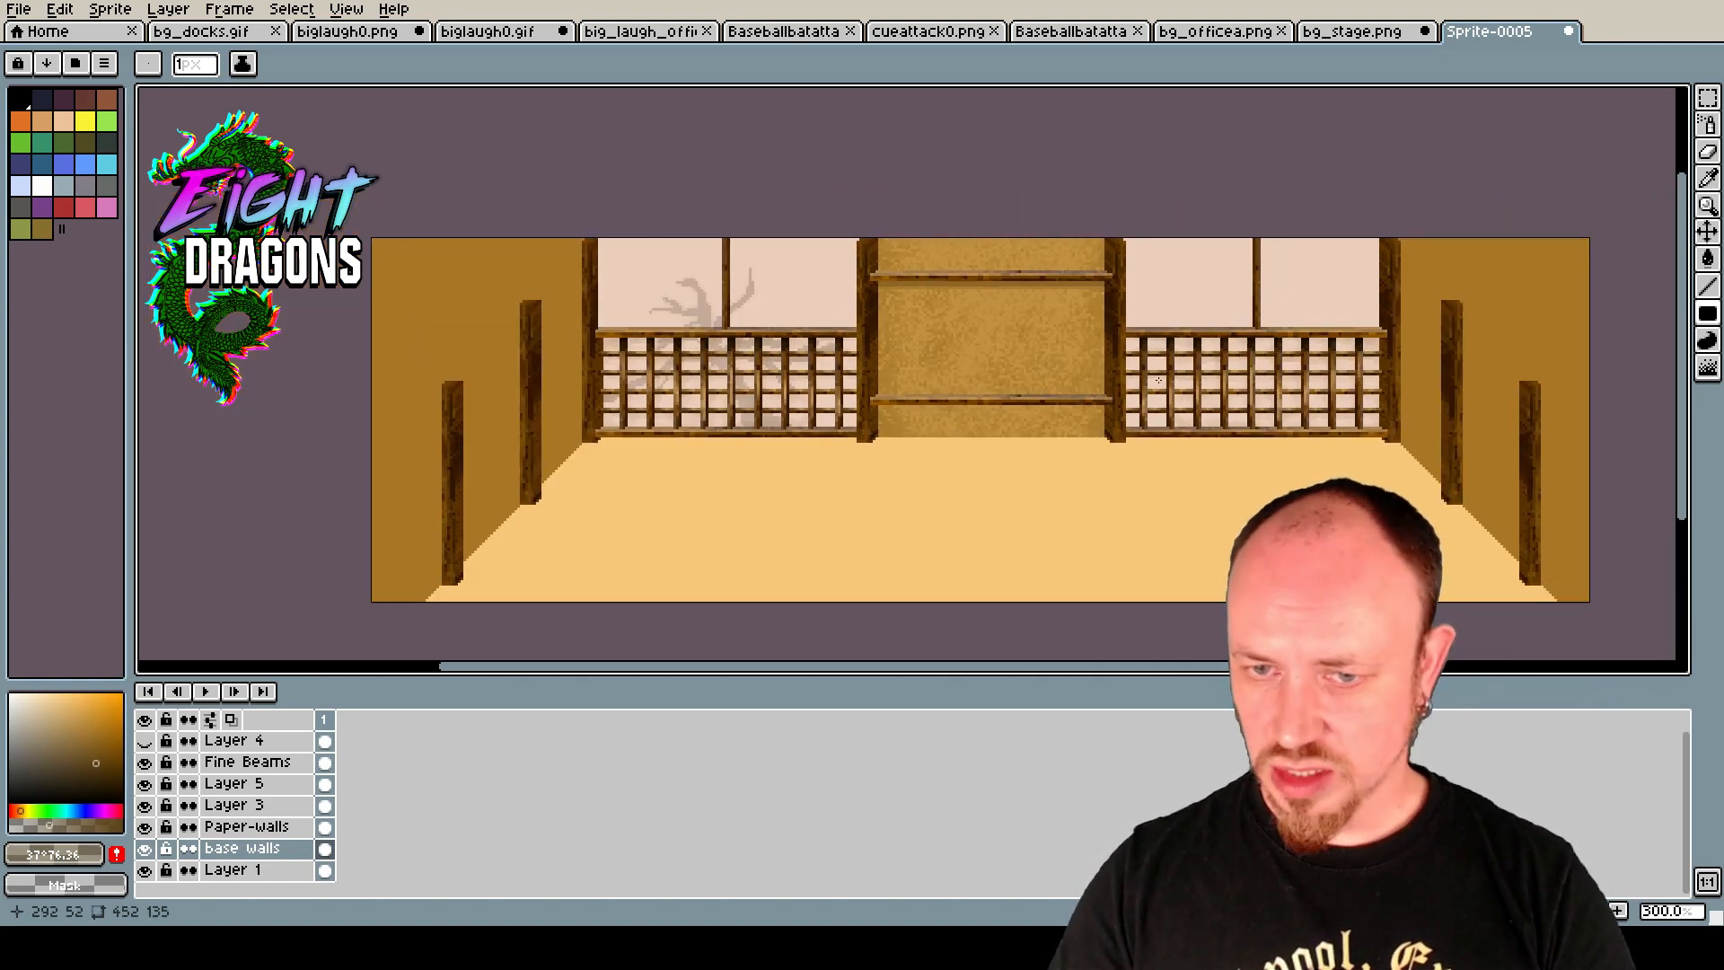
Draw a filled rectangle about 35 by 34 px in paper colour #eccebd between the two shelves on the Paper-walls layer.
scroll(1114, 386, up, 2)
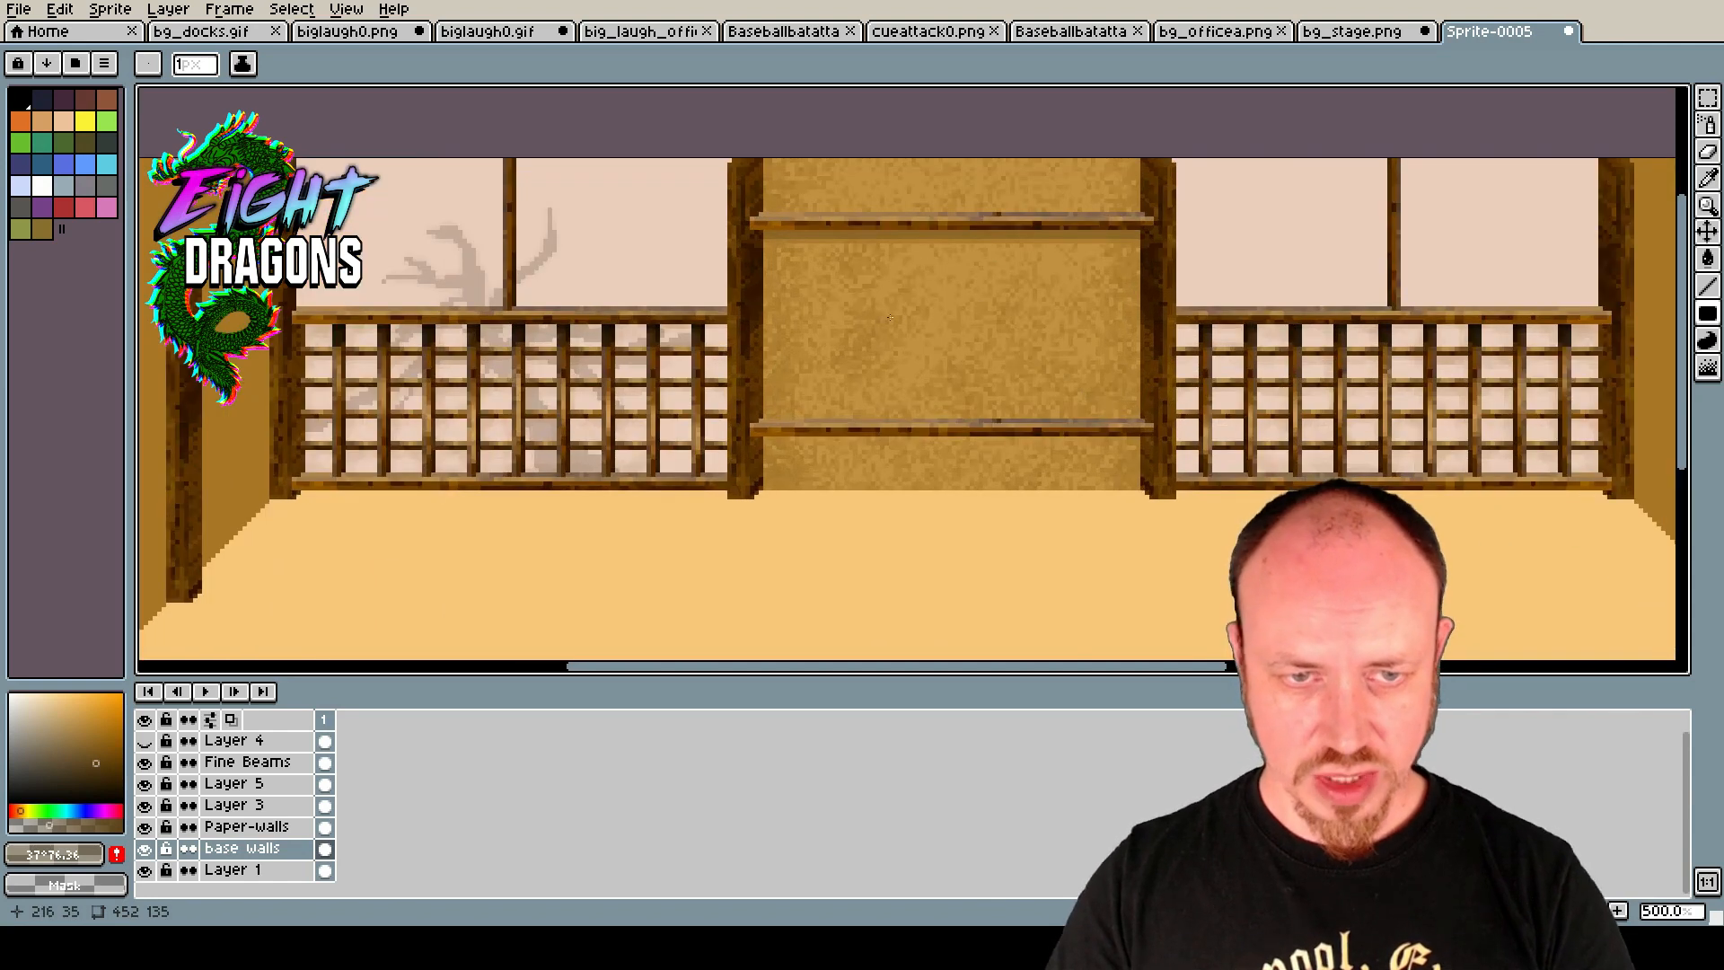
click(246, 826)
key(i)
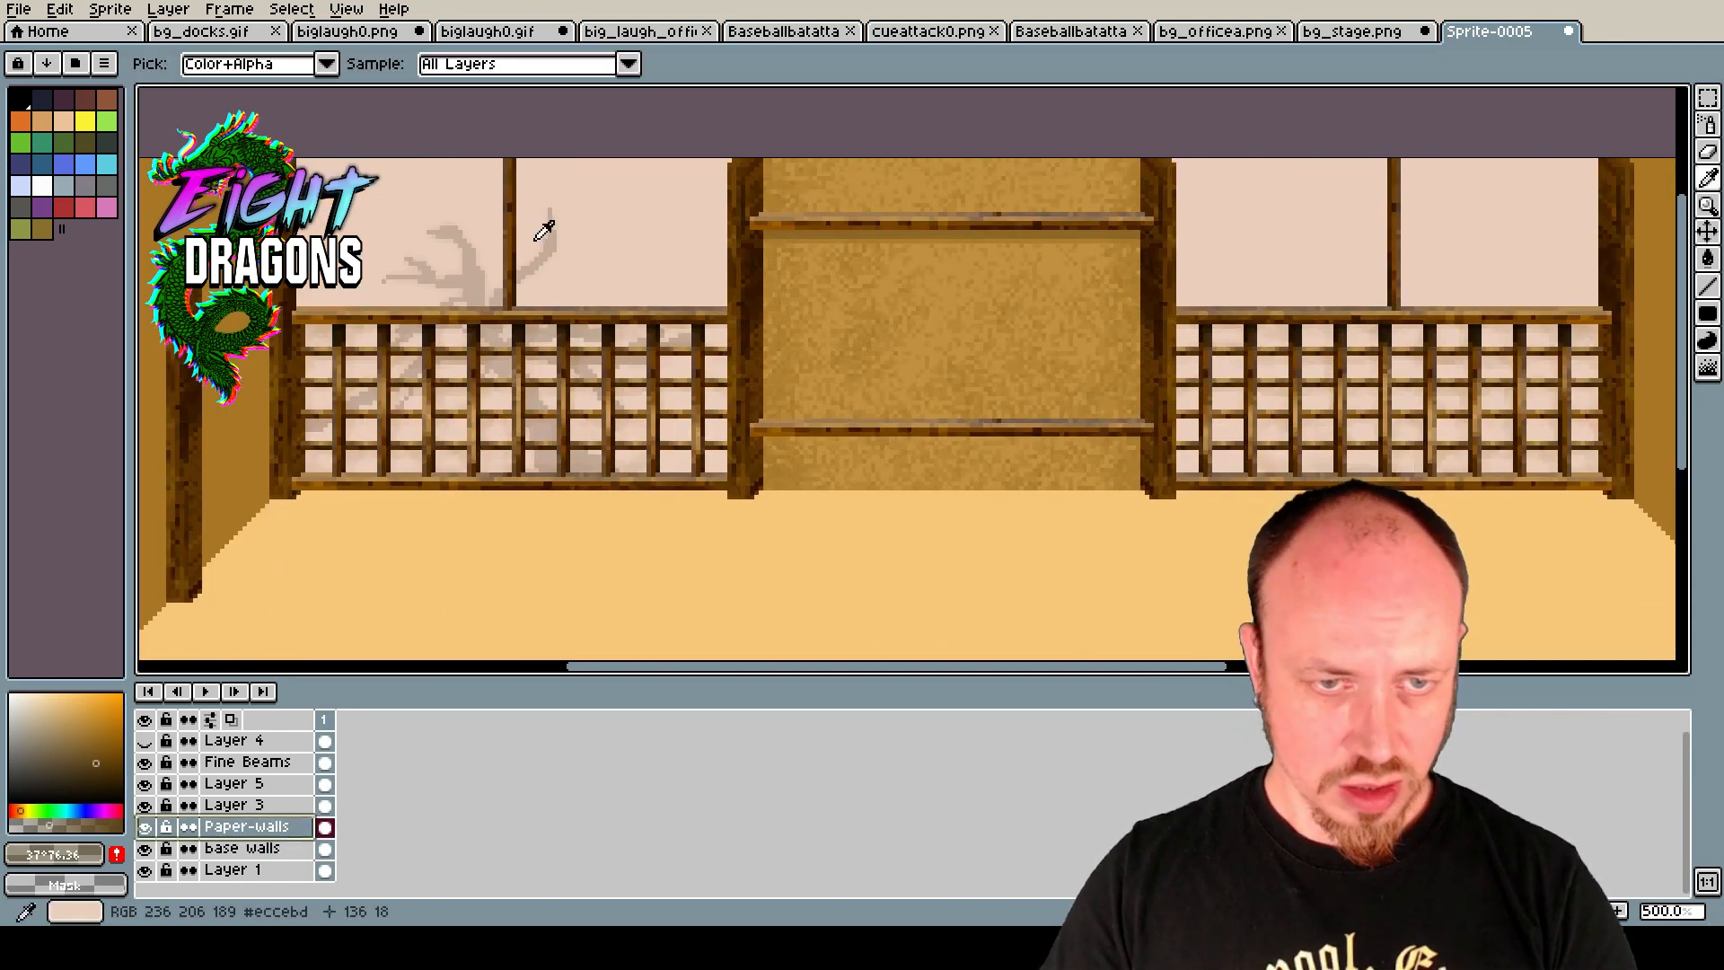
click(543, 231)
key(shift+u)
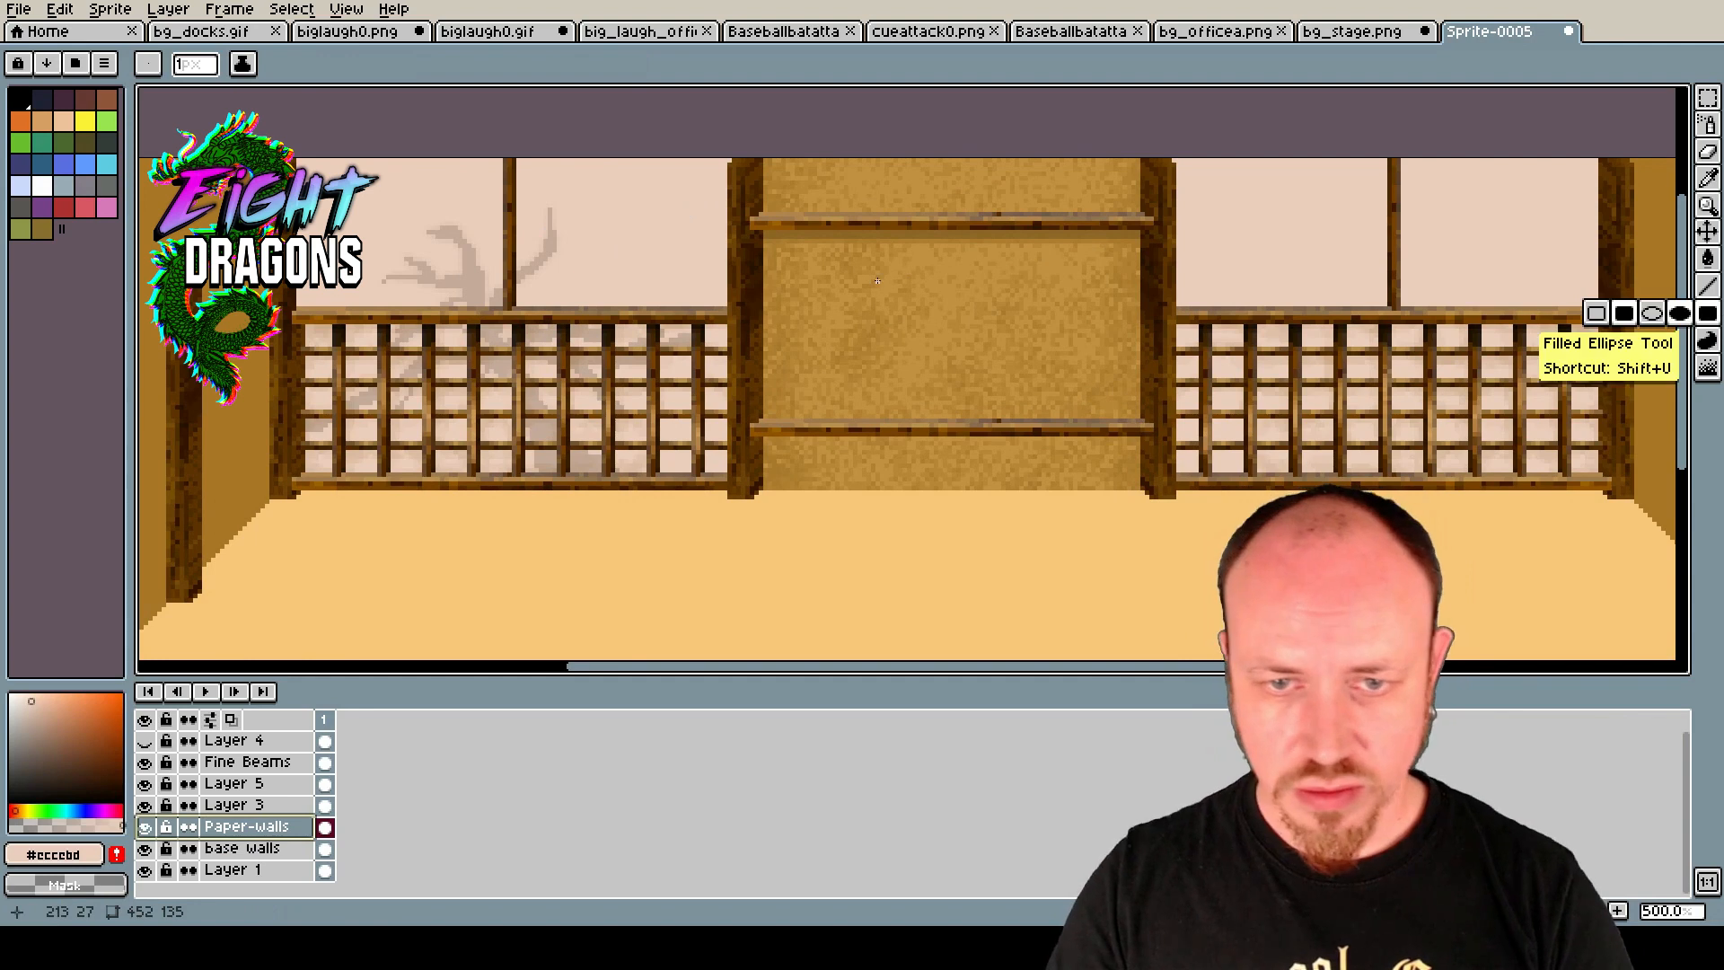
scroll(877, 281, up, 1)
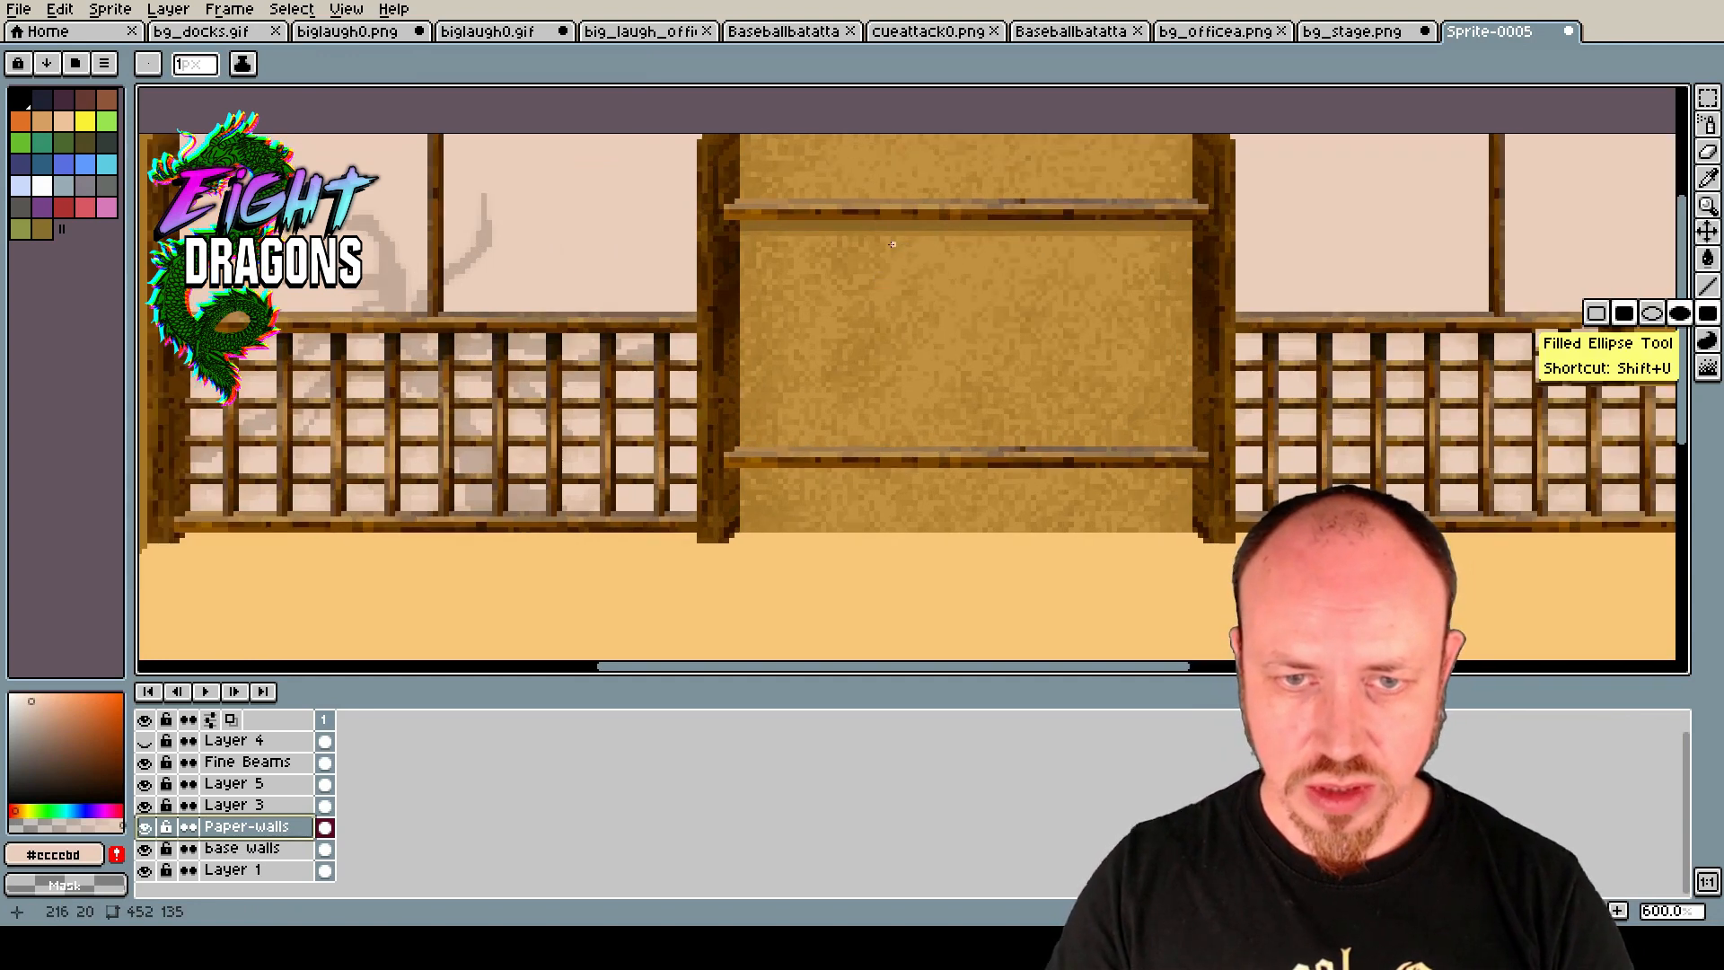
drag(870, 243, 1049, 420)
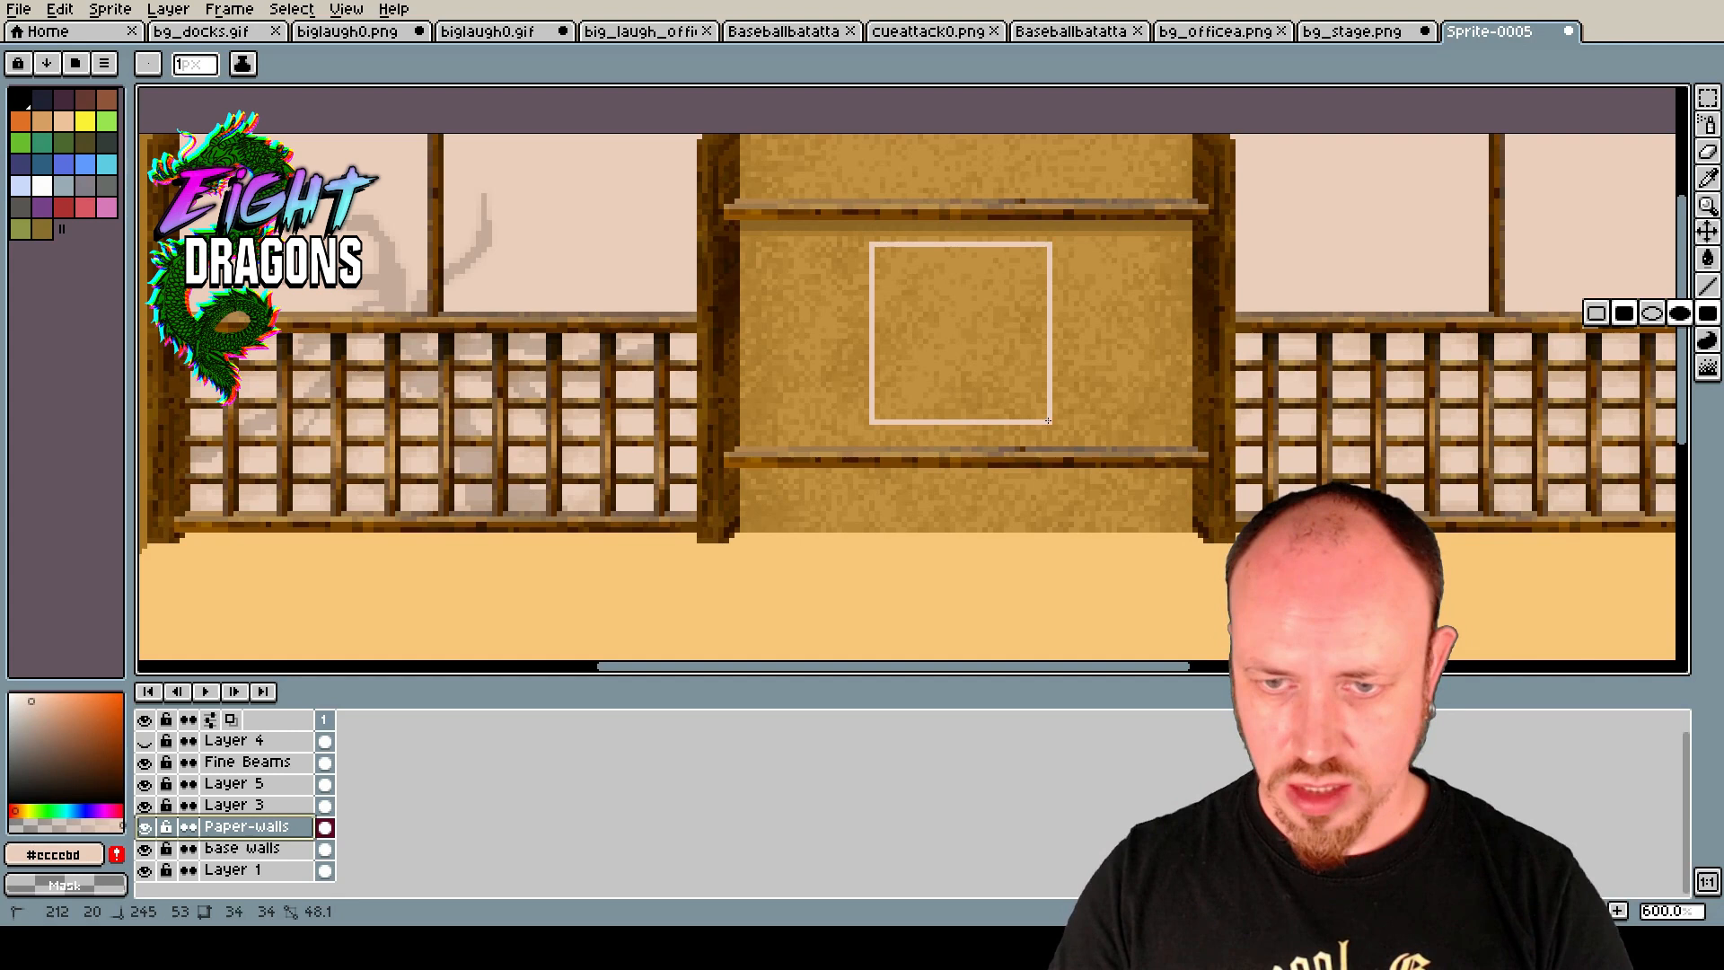
drag(1049, 421, 1055, 421)
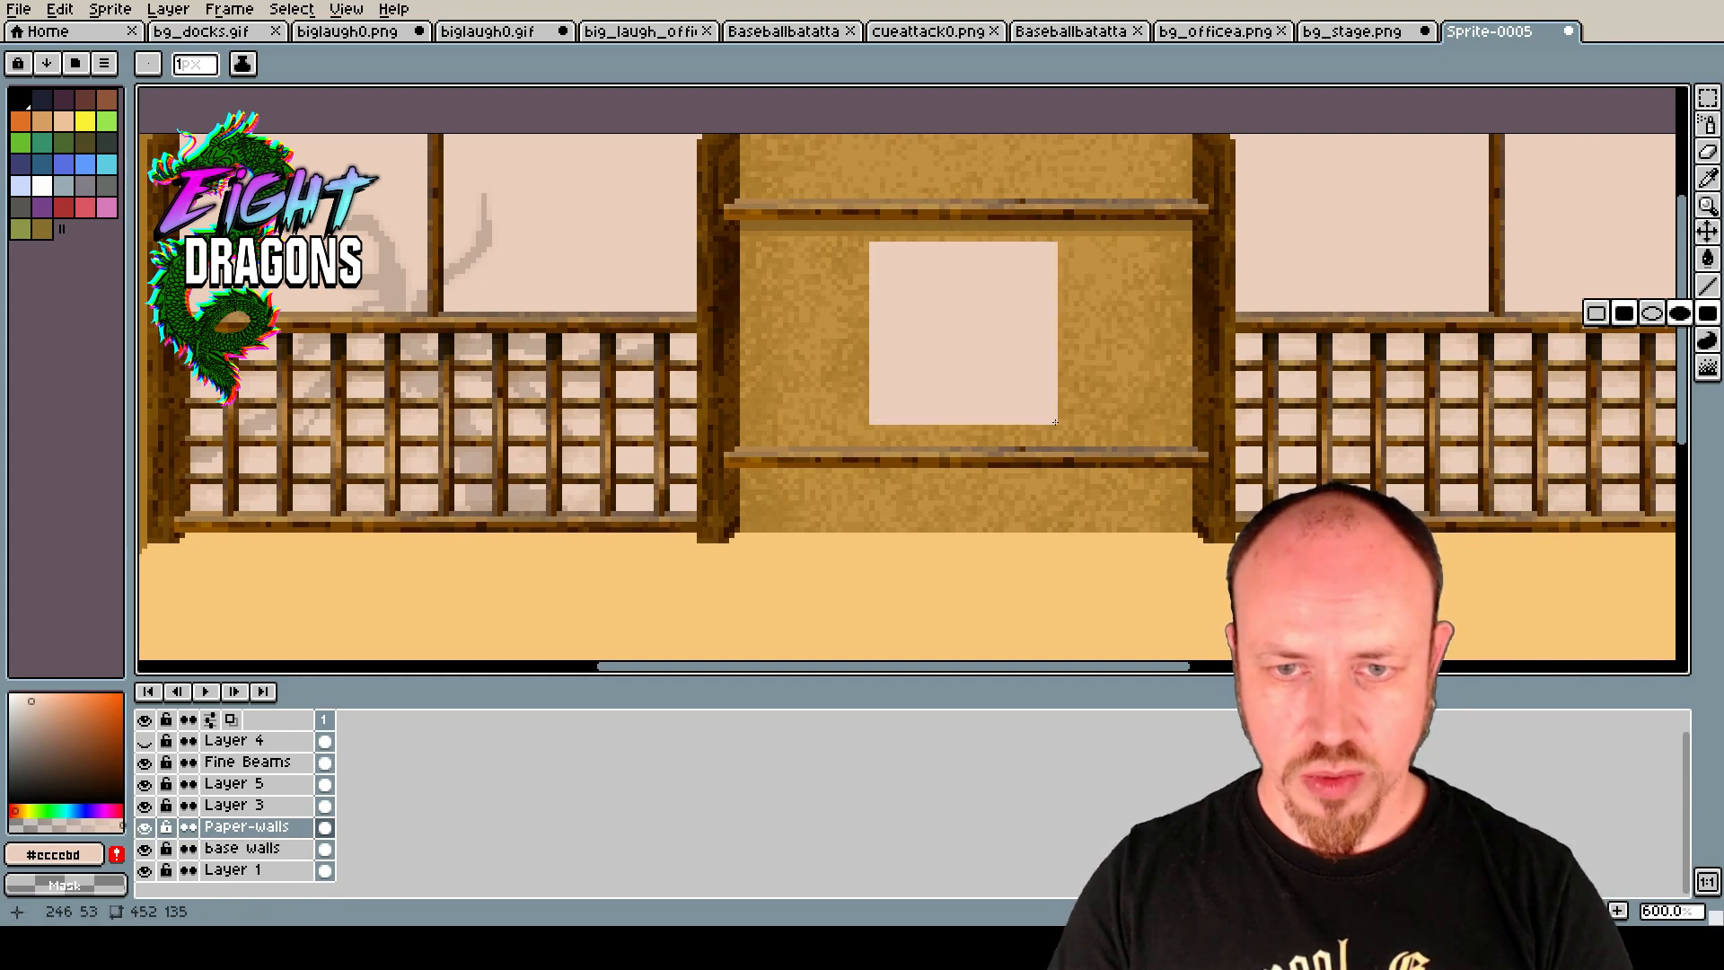
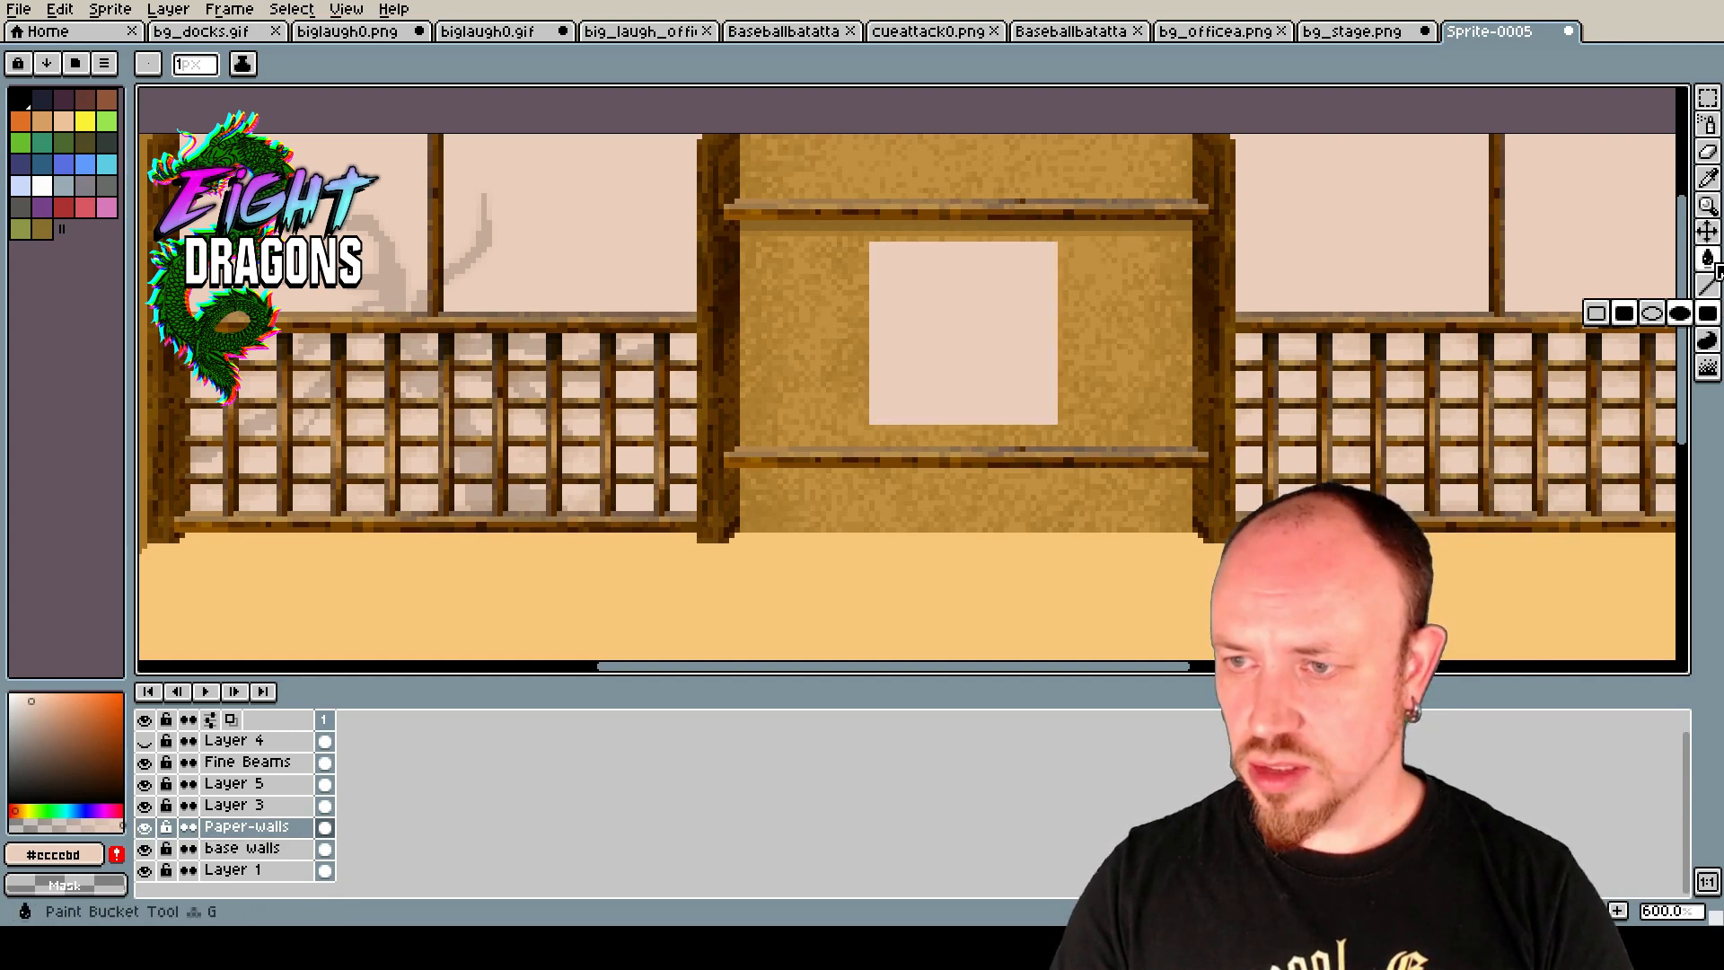
Draw a translucent brown shadow rectangle about 34 by 35 px behind the new paper square on the base walls layer.
alt+click(867, 229)
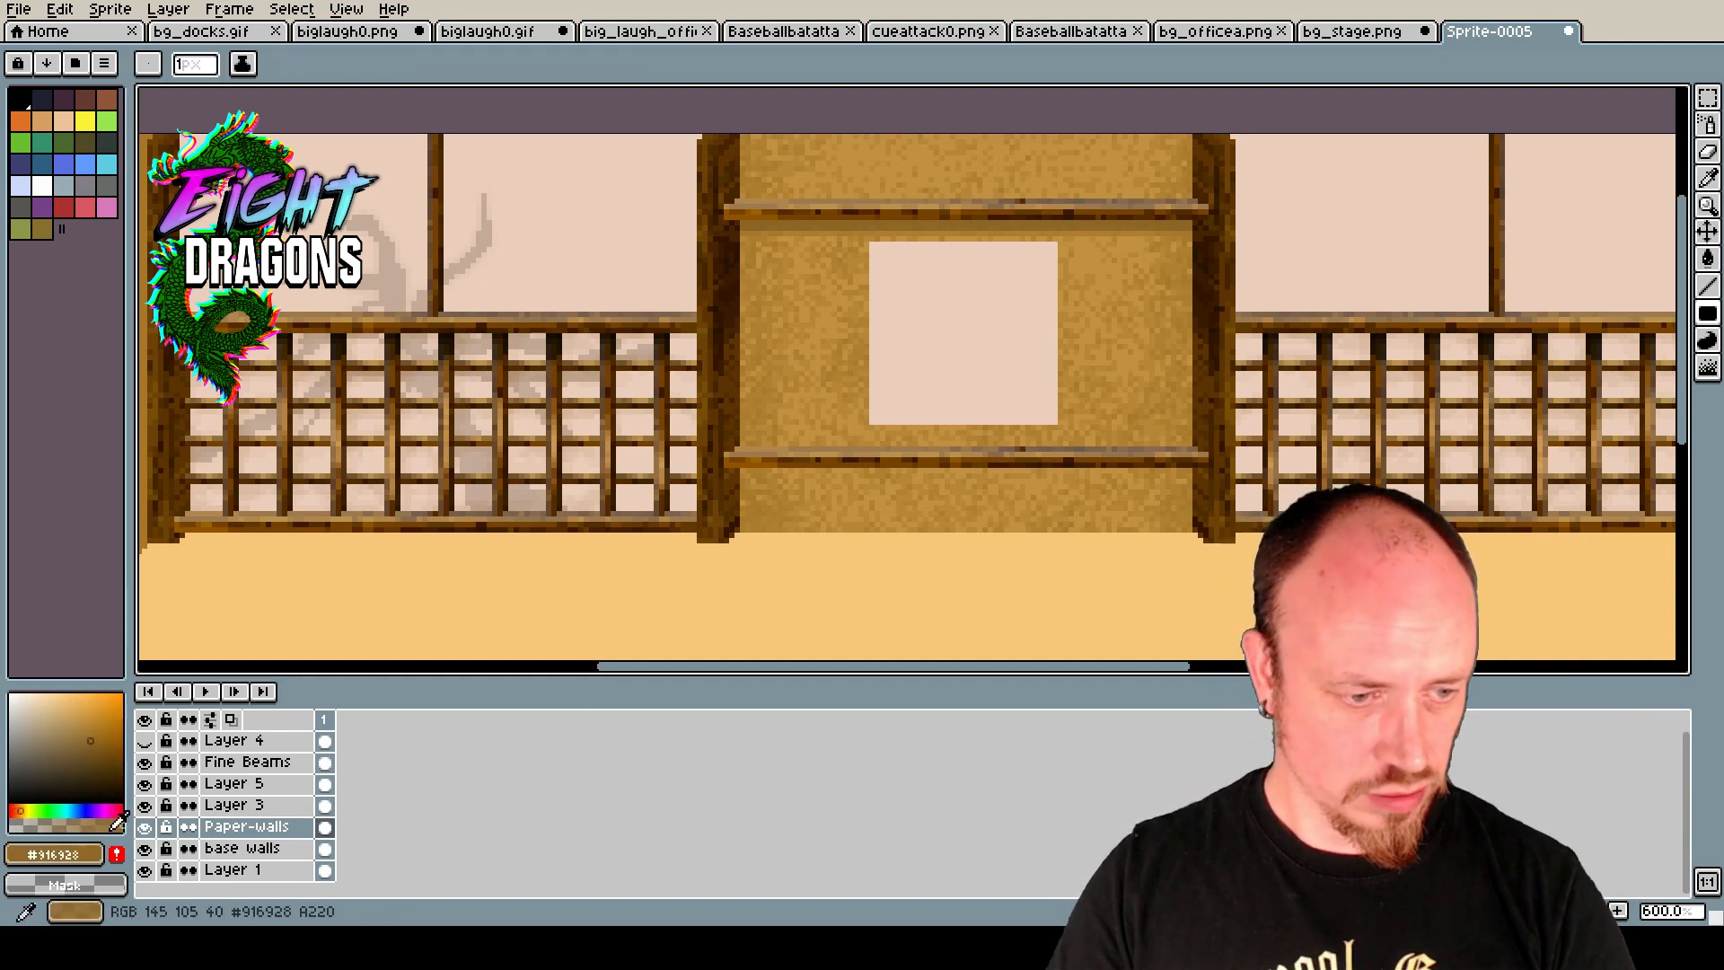
click(94, 752)
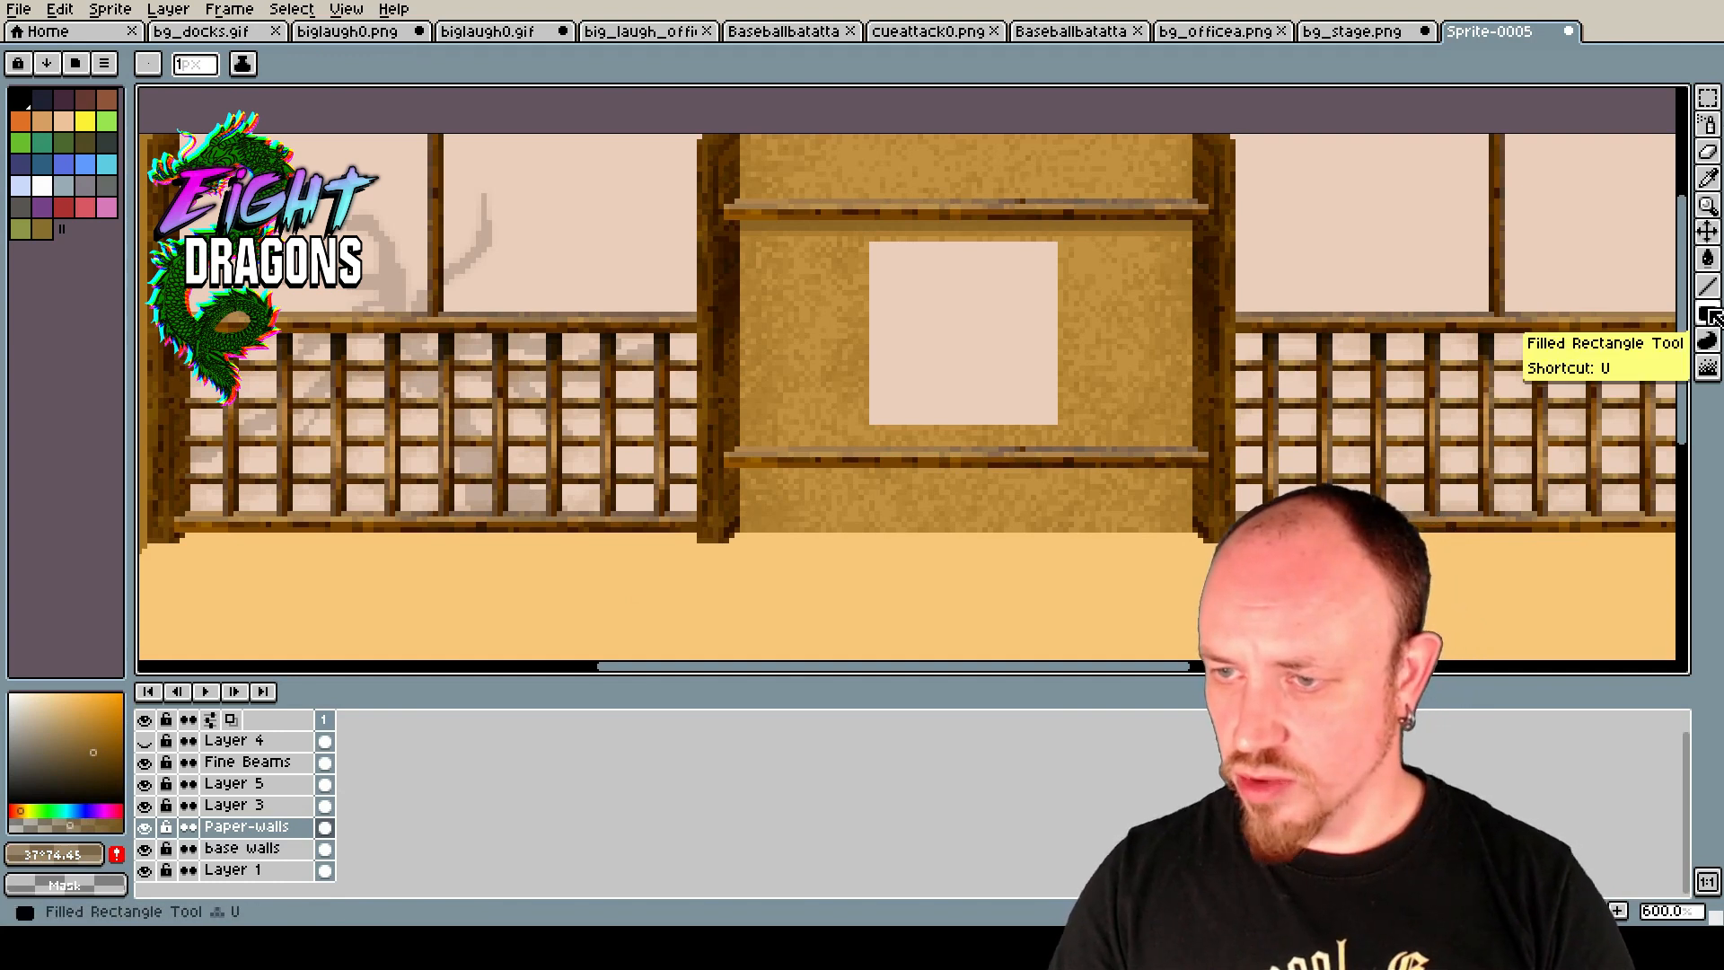
click(1708, 314)
click(235, 848)
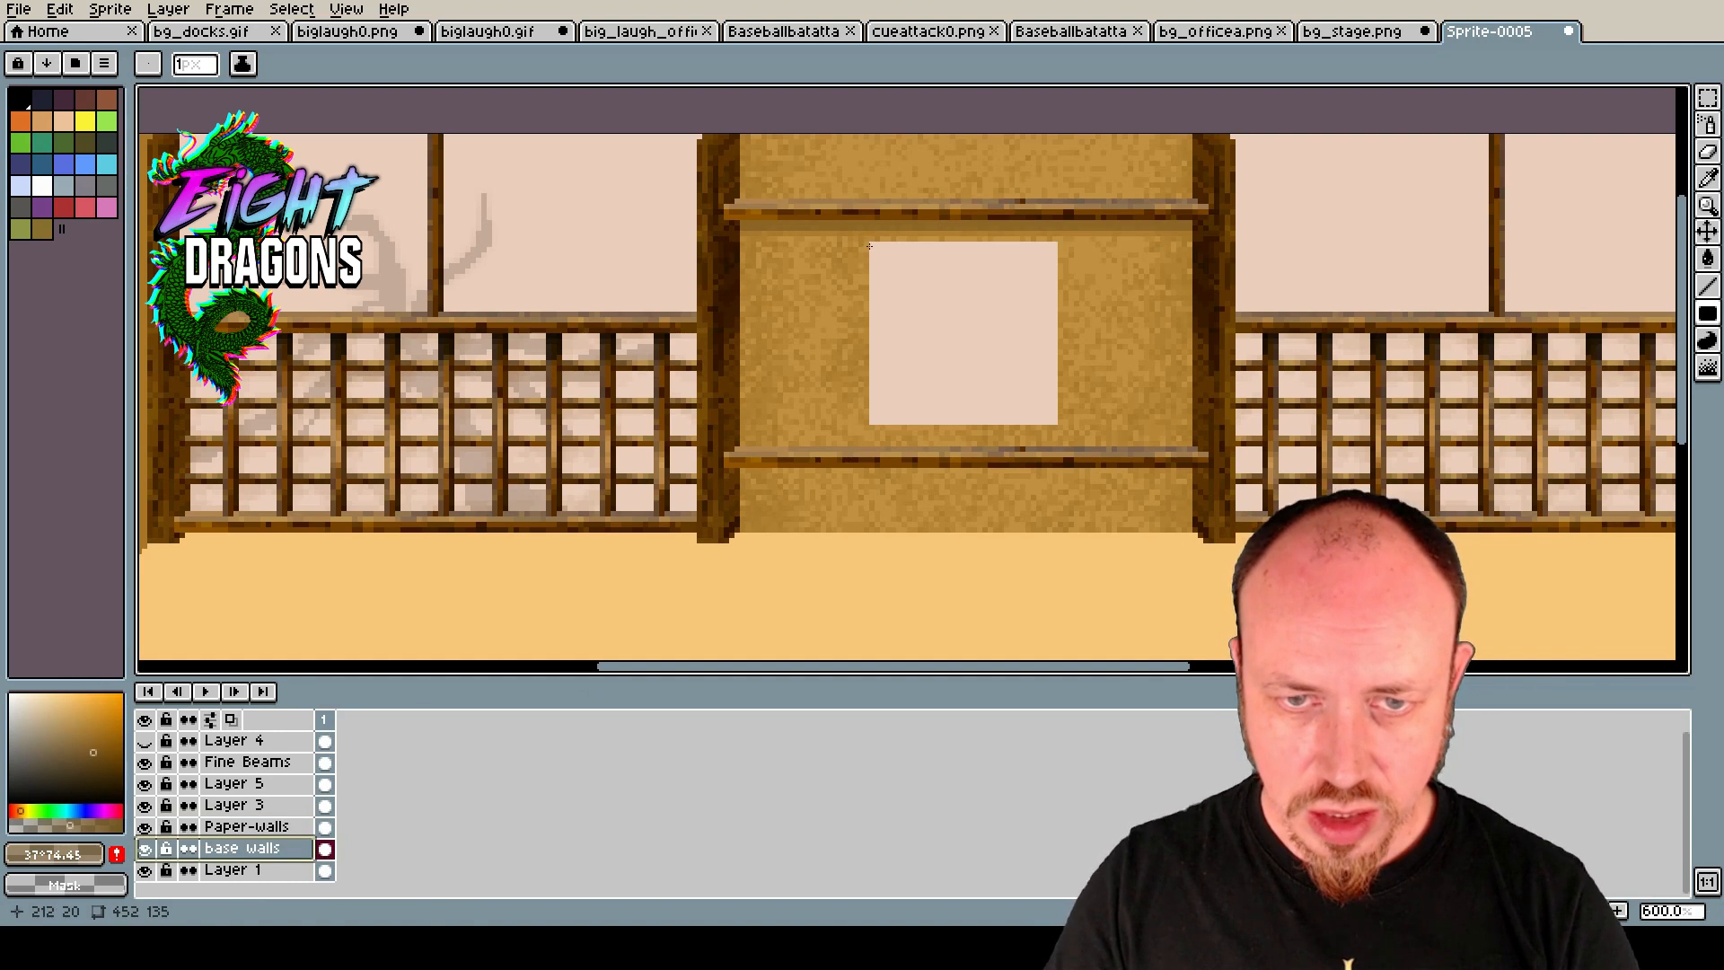
drag(869, 246, 1048, 427)
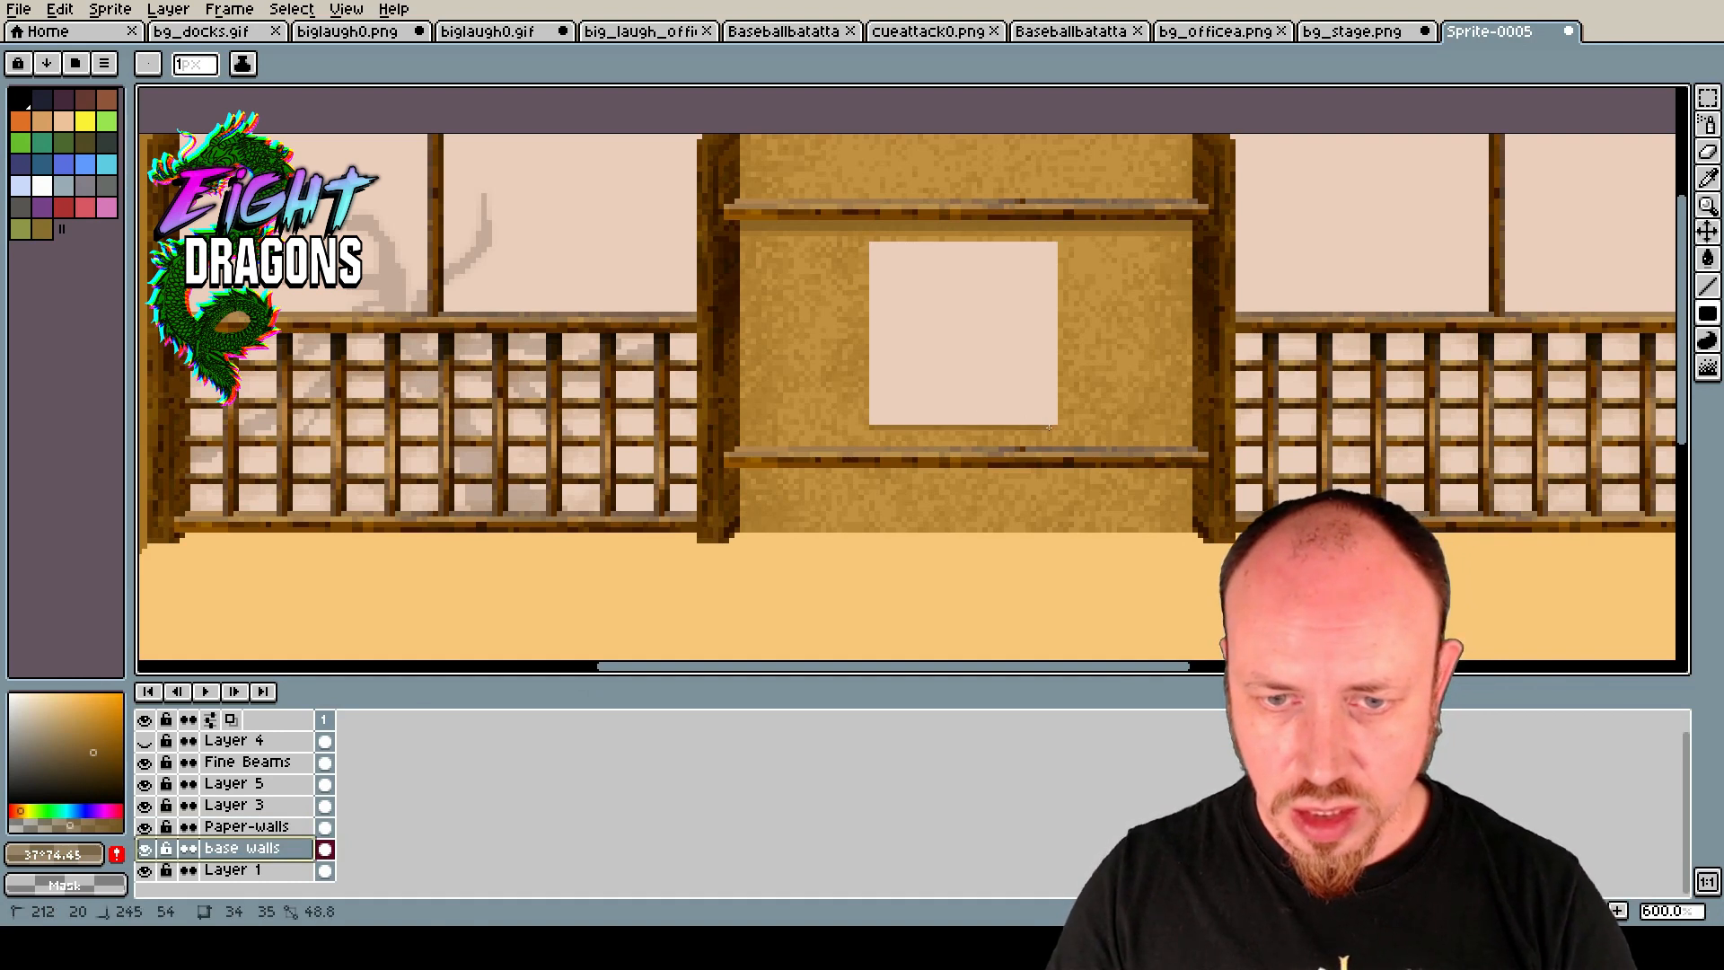
scroll(824, 313, down, 2)
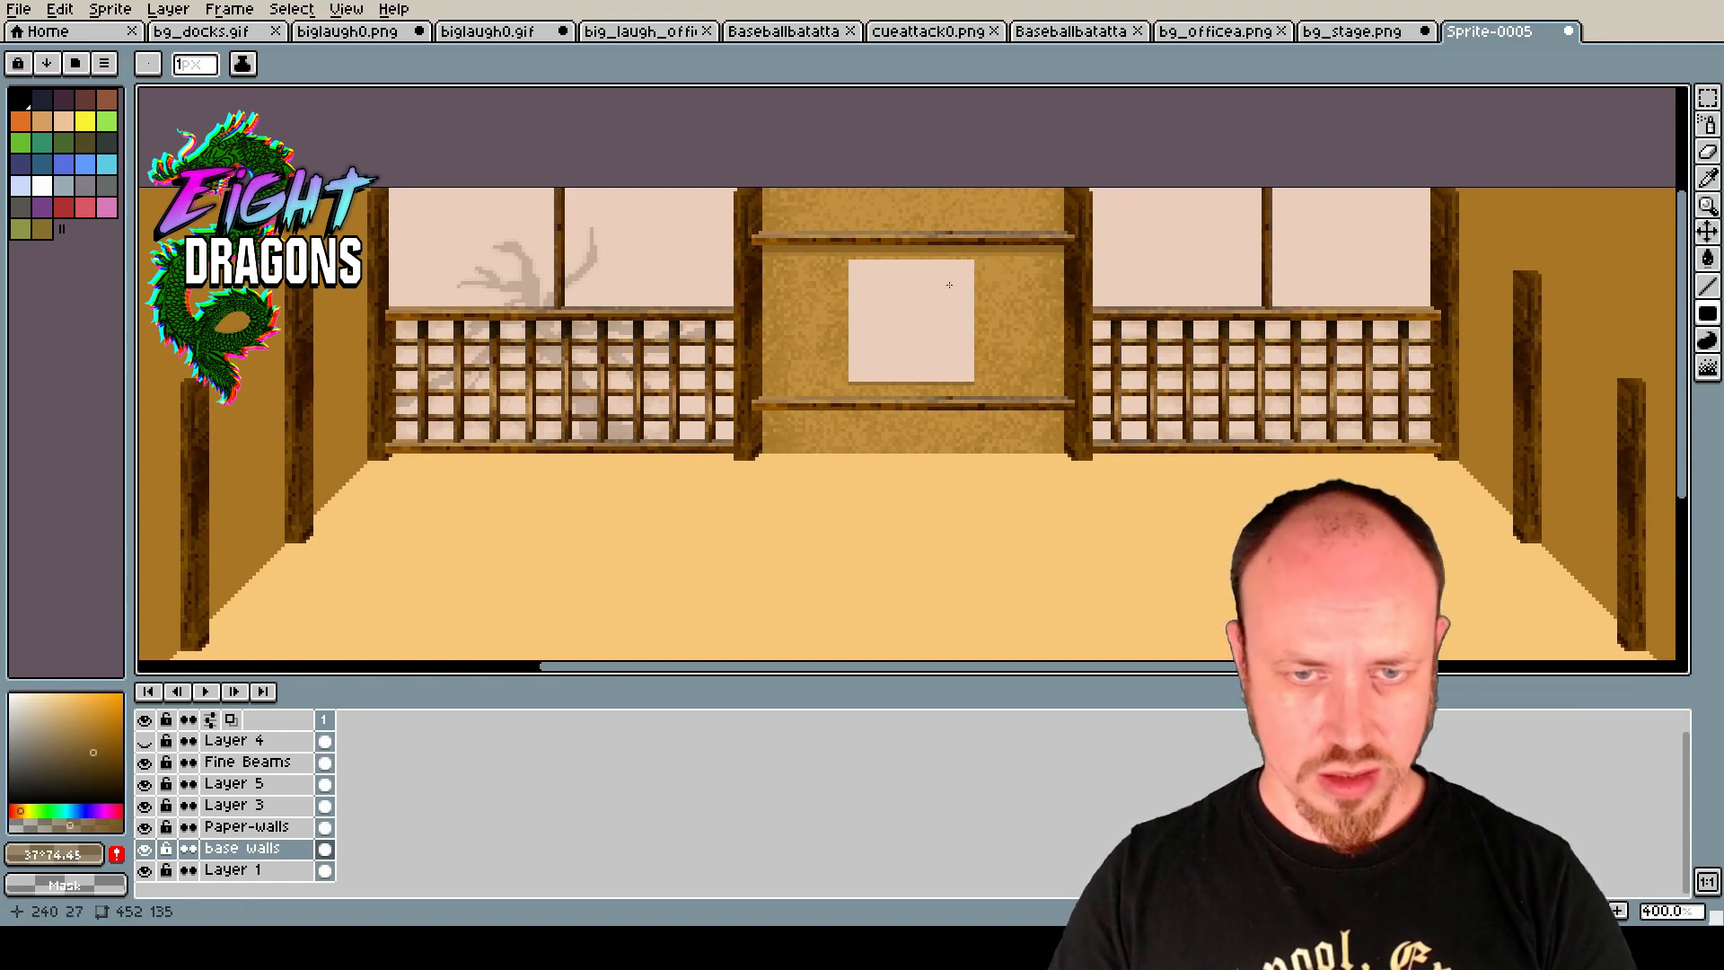
Try to trim the top strip off the paper square on Paper-walls and off its shadow on base walls.
scroll(933, 226, up, 1)
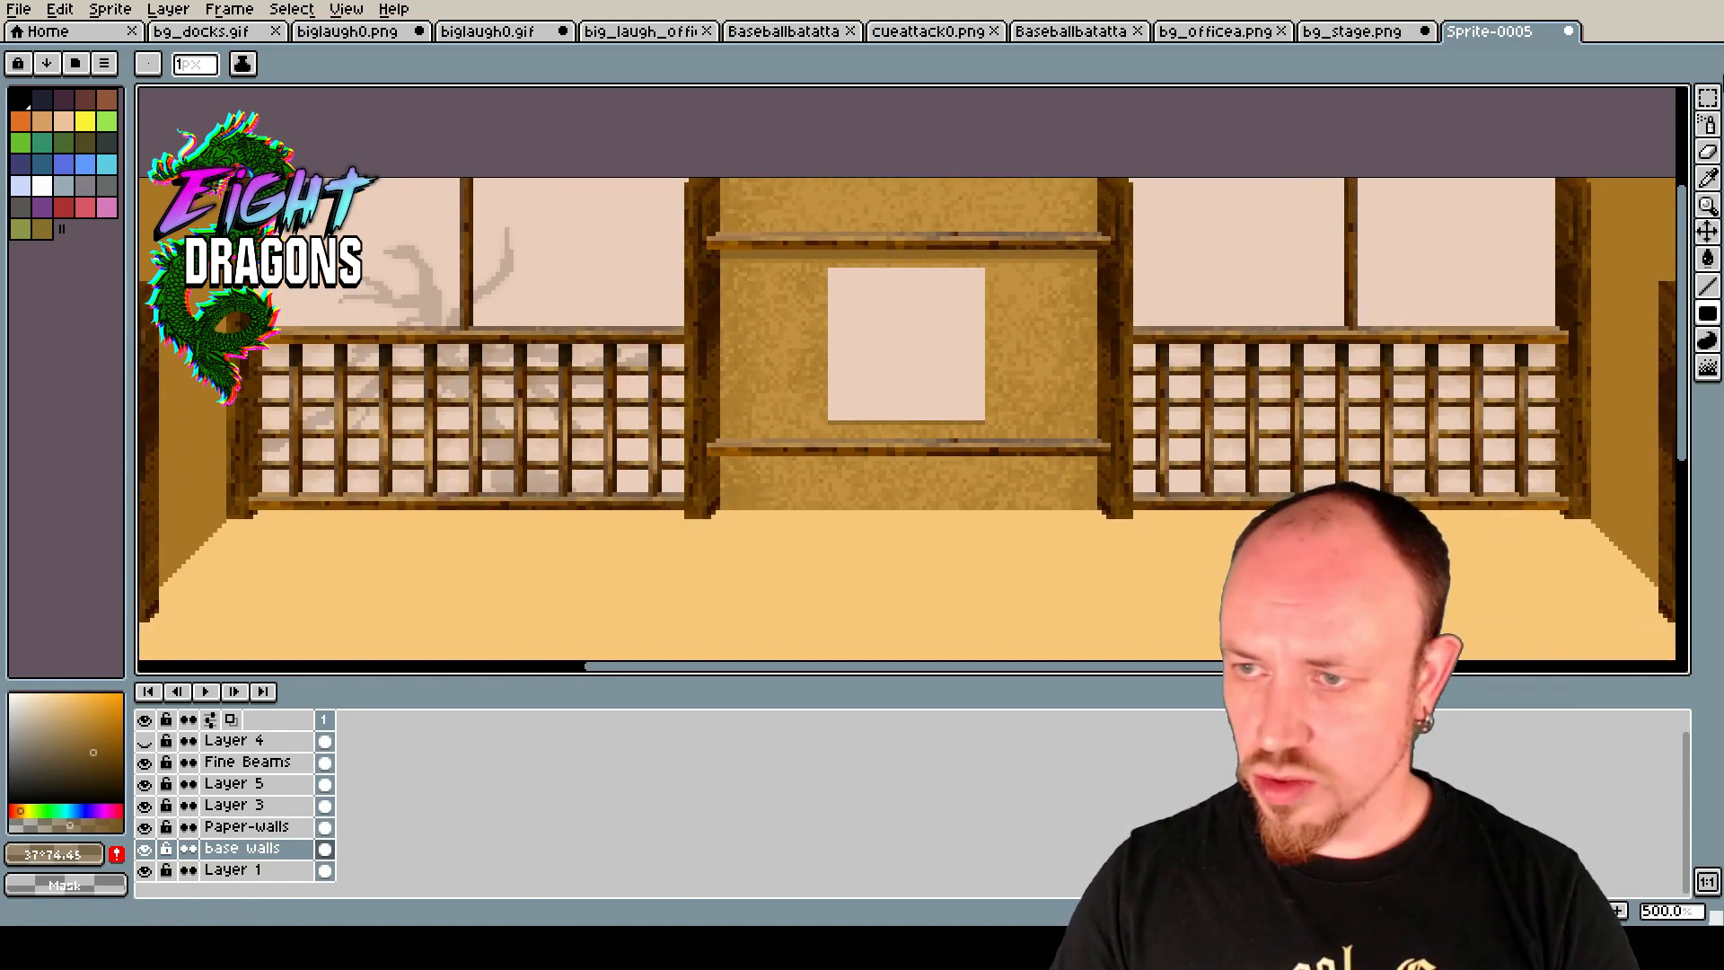
key(m)
click(270, 826)
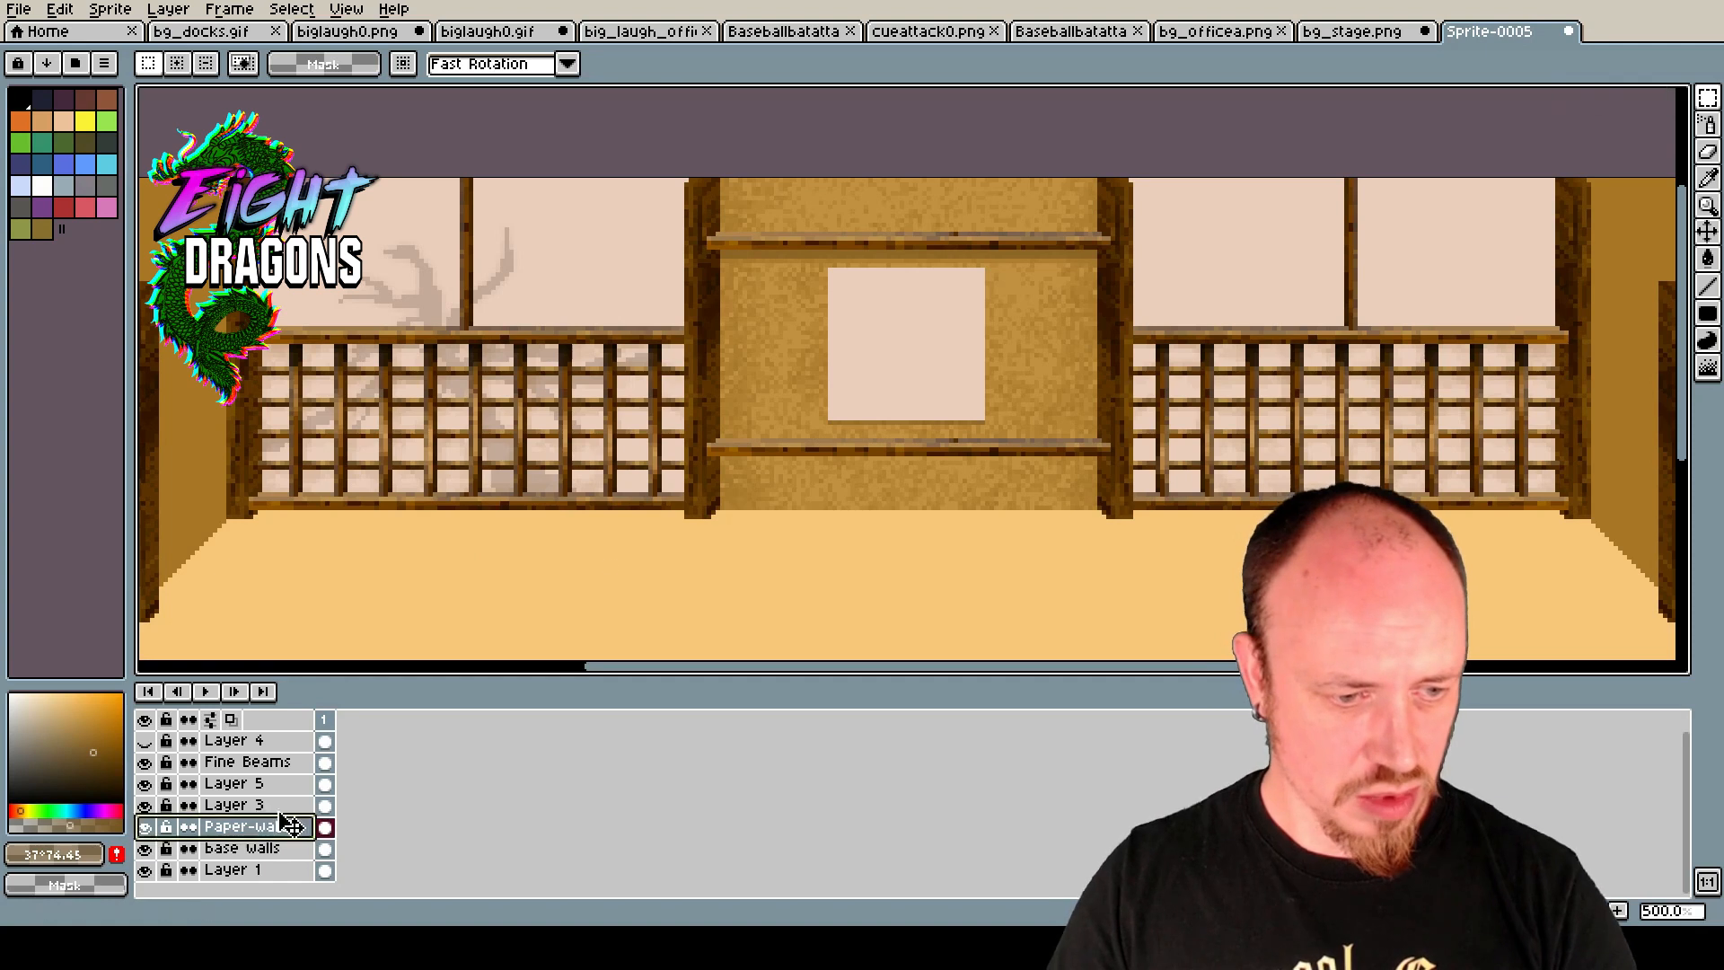
drag(797, 247, 999, 284)
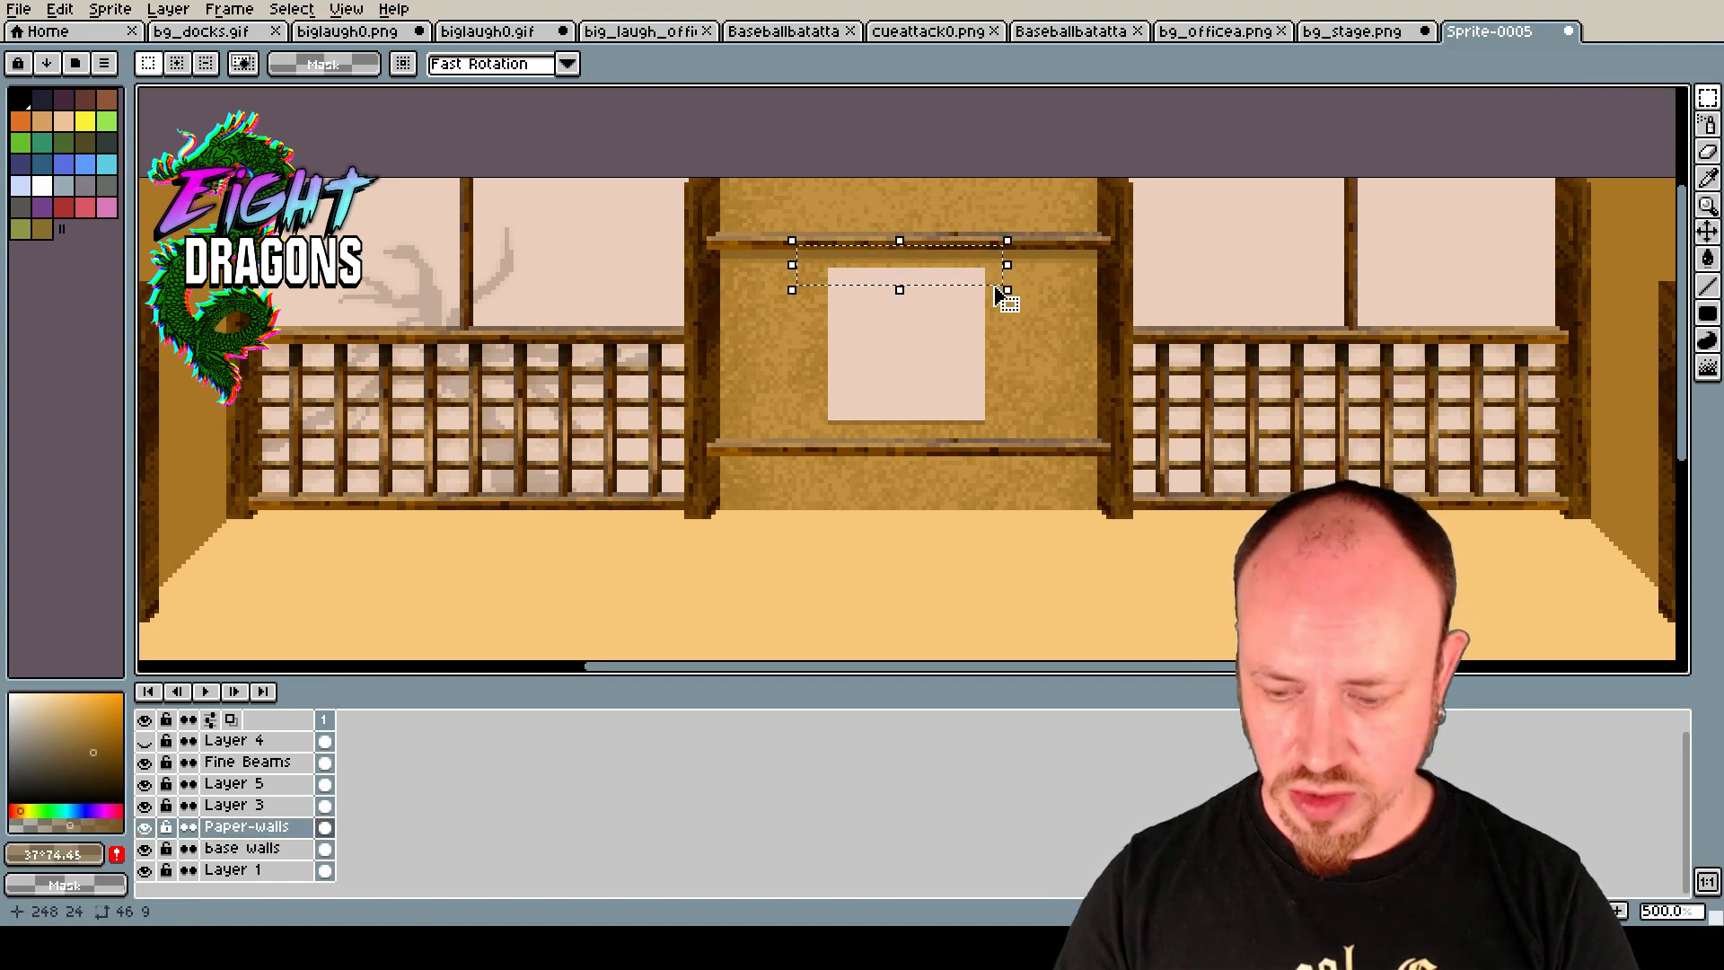
key(Delete)
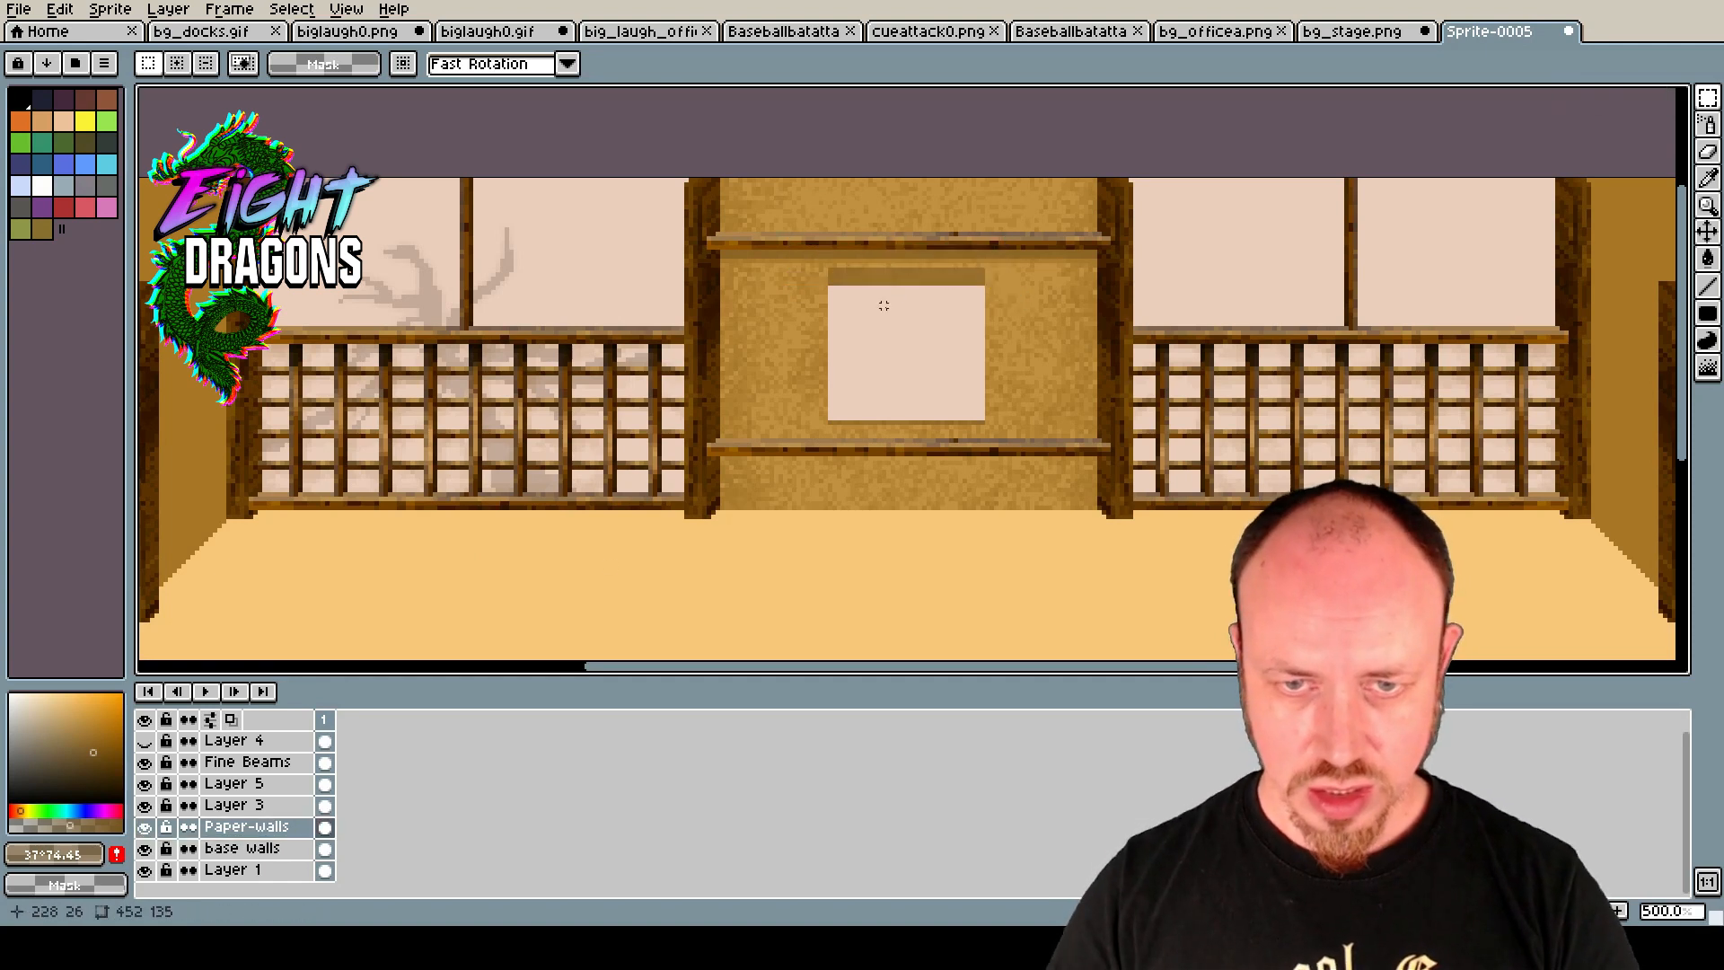
click(256, 847)
drag(823, 261, 1009, 282)
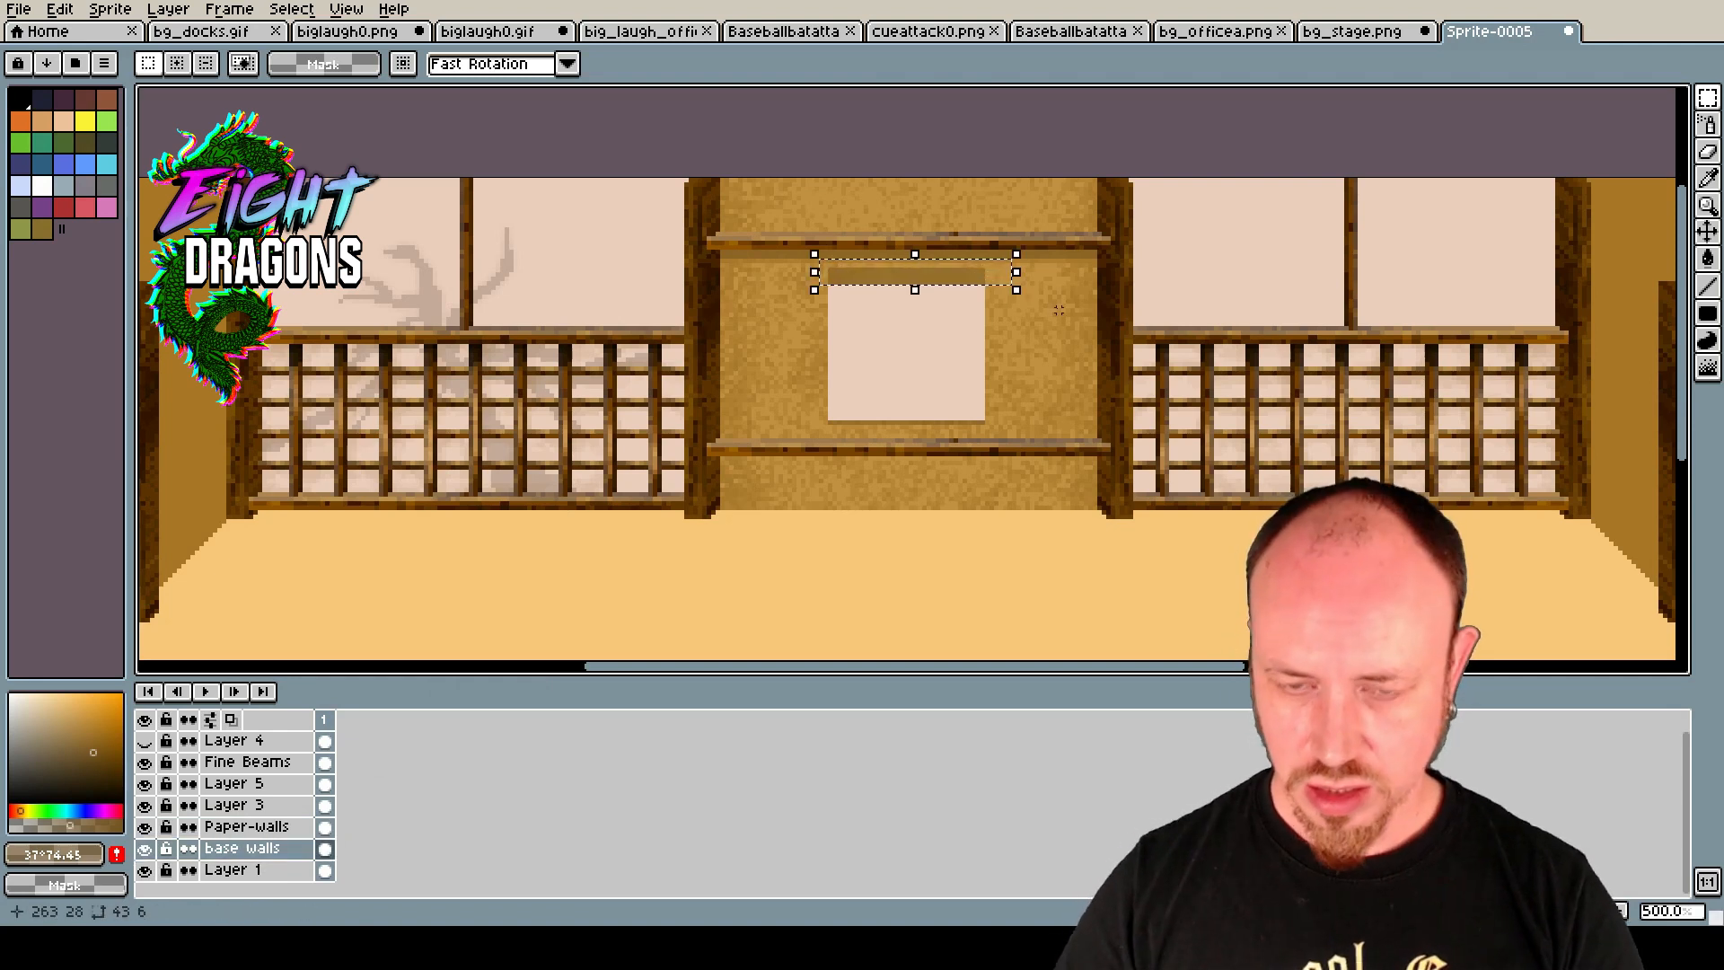
key(Delete)
Undo the trimming of the paper square and its shadow and clear the selection.
key(ctrl+z)
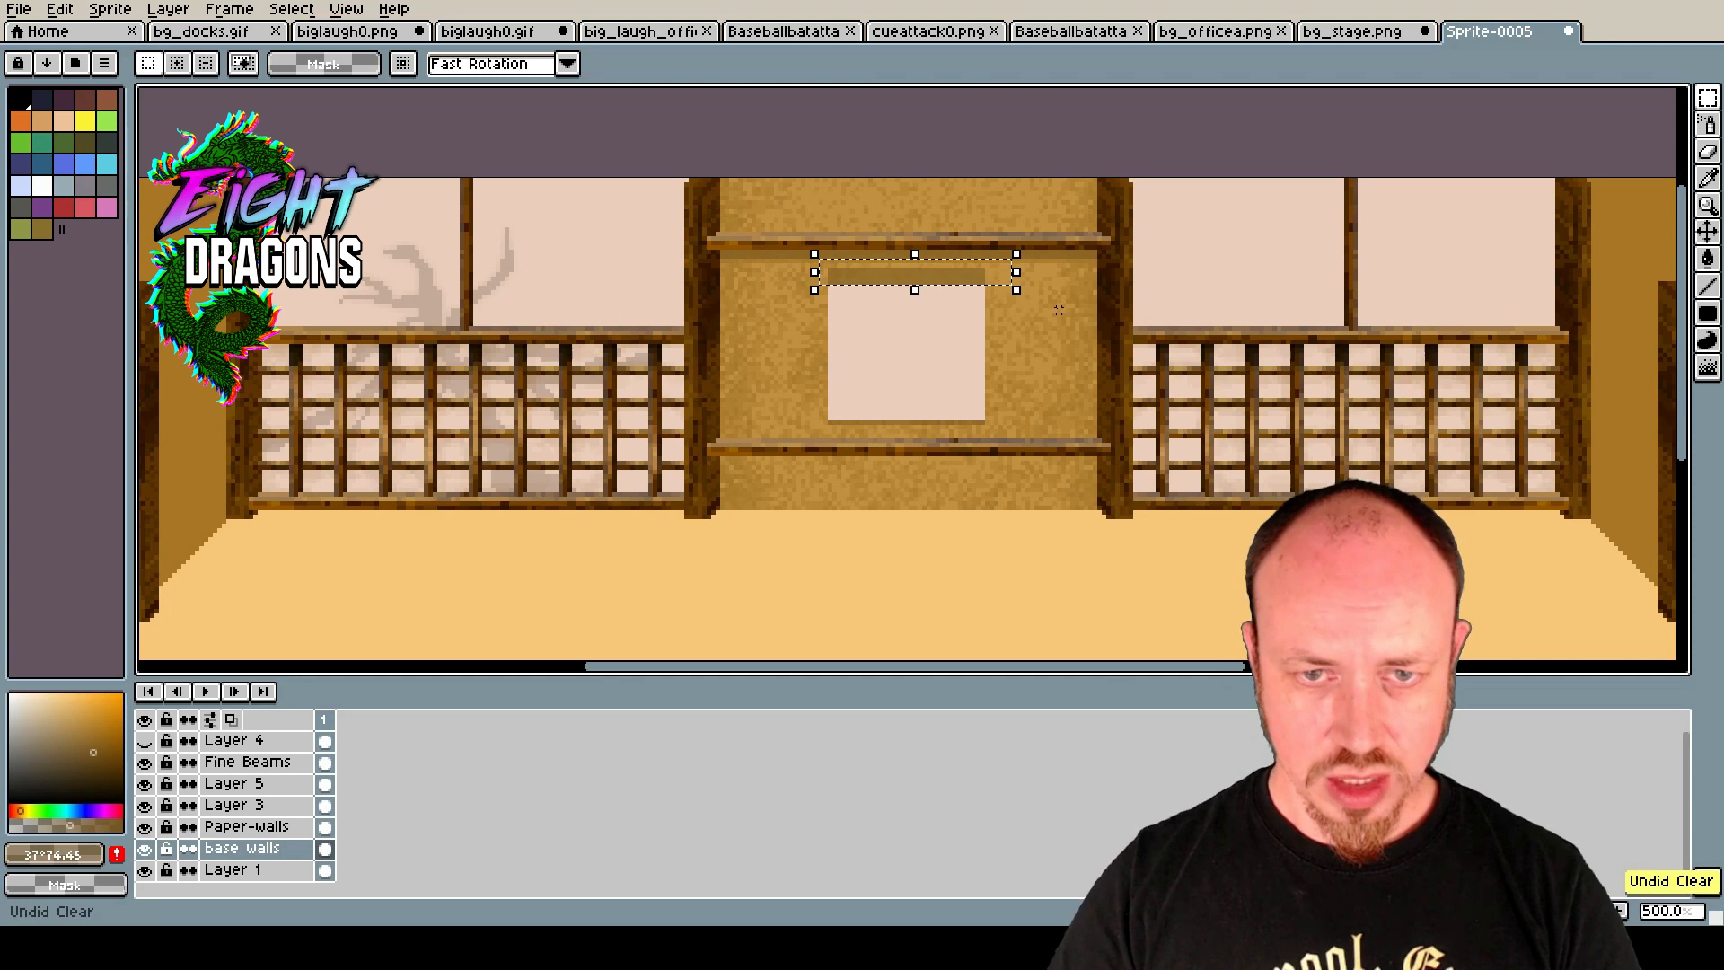
key(ctrl+z)
key(ctrl+z)
key(ctrl+z)
click(1022, 292)
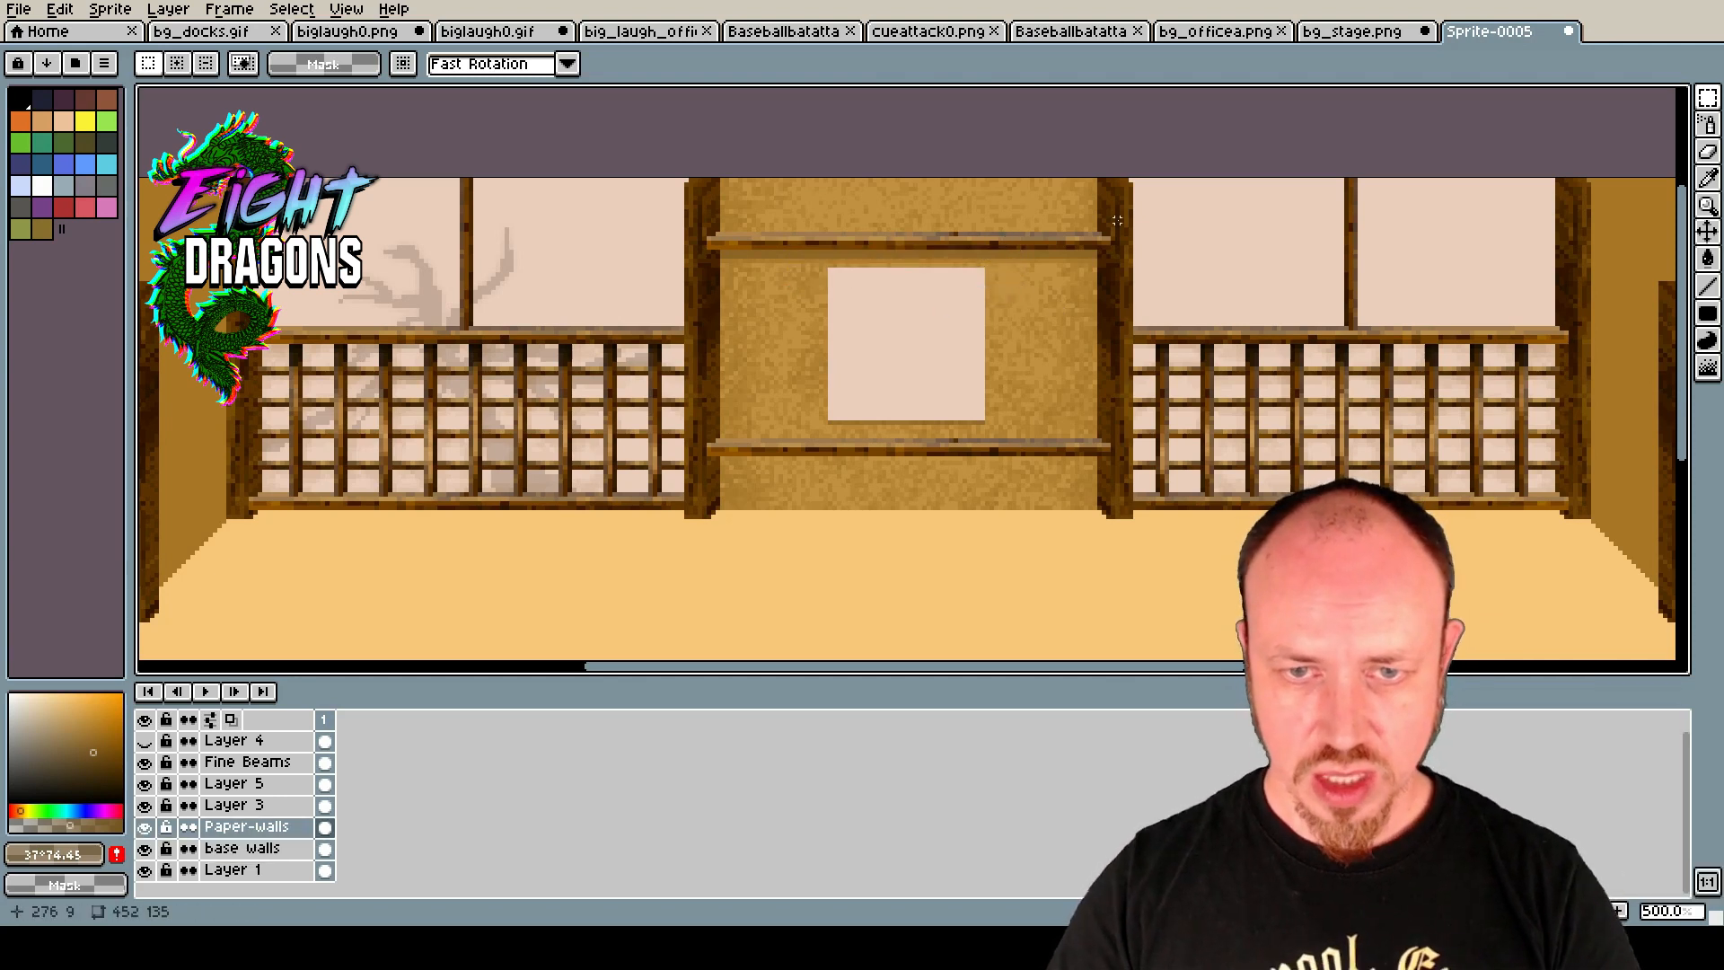
Try to draw a hanging string as two slanted dark brown lines from the paper square's top edge up to the middle of the upper shelf.
click(1707, 285)
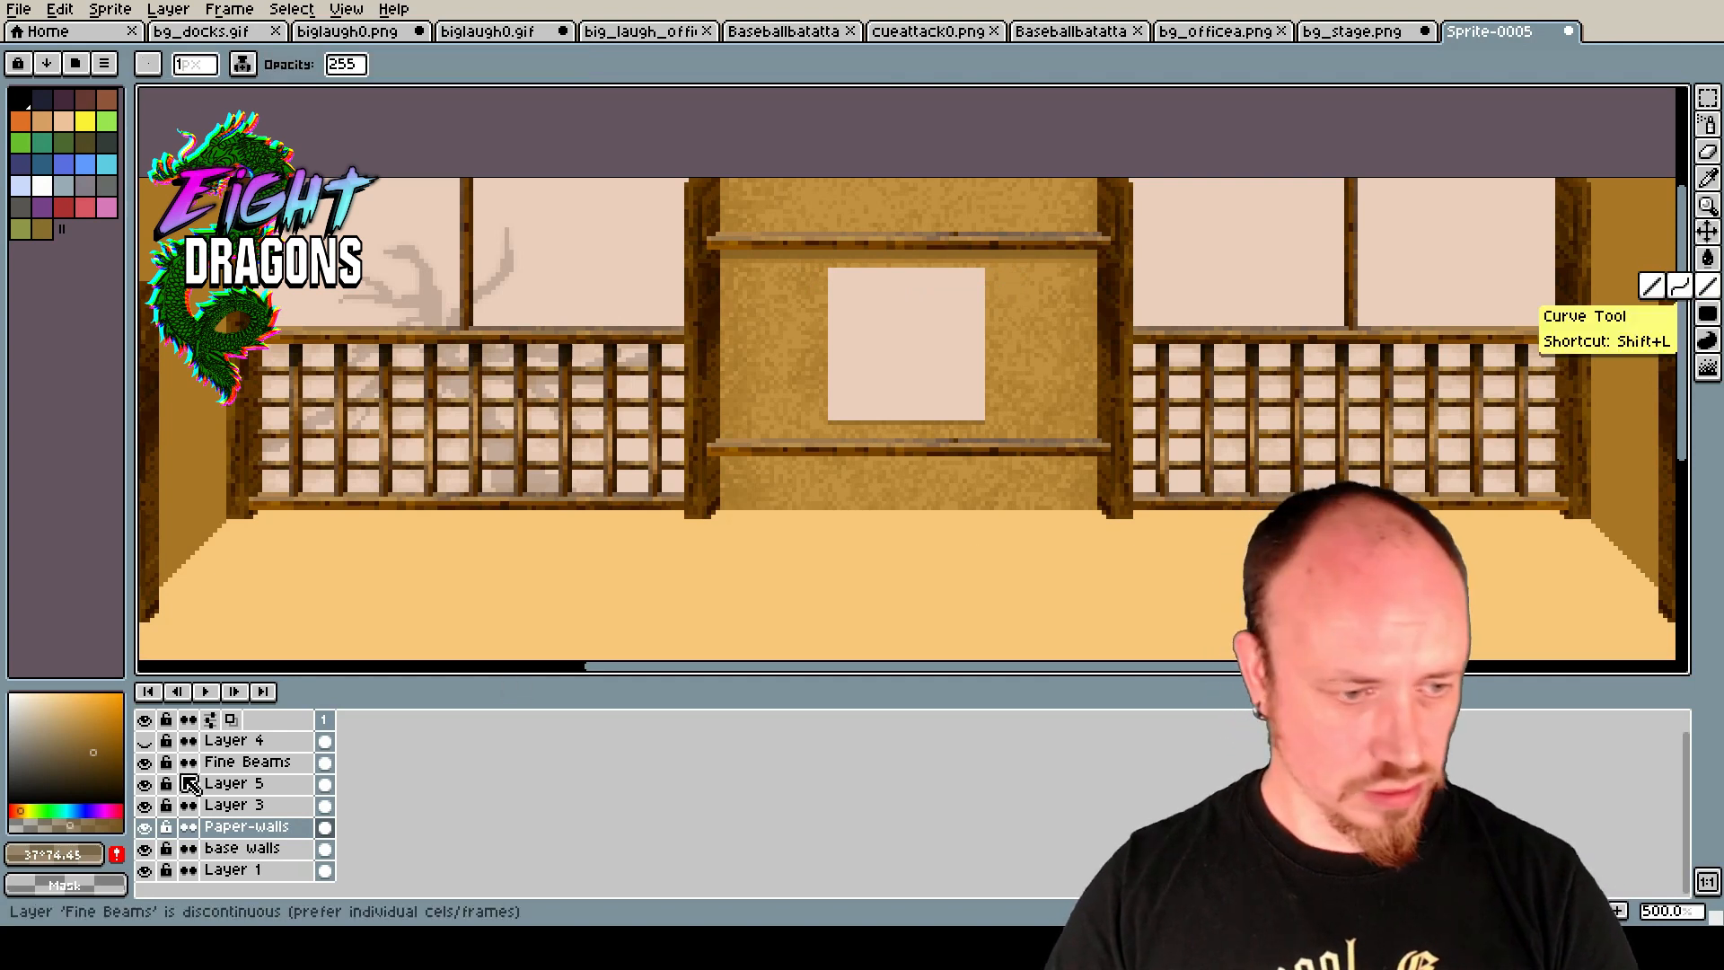
click(87, 782)
mouse_move(94, 785)
mouse_down()
mouse_move(150, 814)
mouse_move(123, 776)
mouse_up()
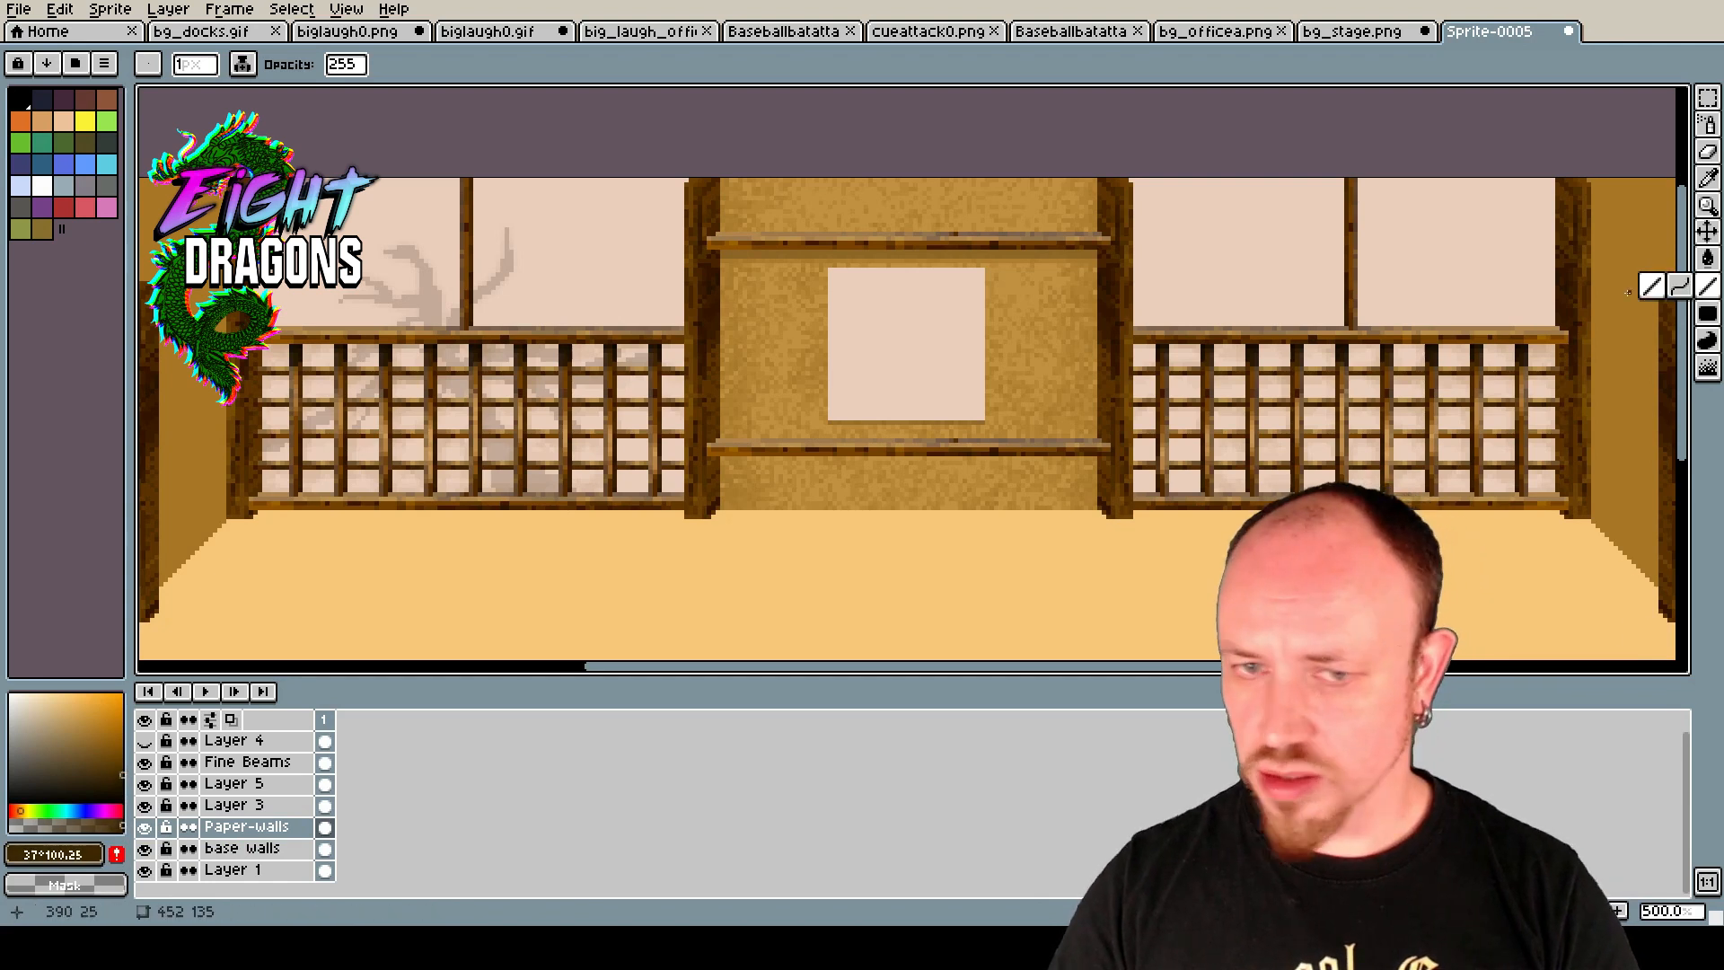
scroll(1020, 229, up, 1)
scroll(830, 314, up, 1)
drag(781, 276, 979, 276)
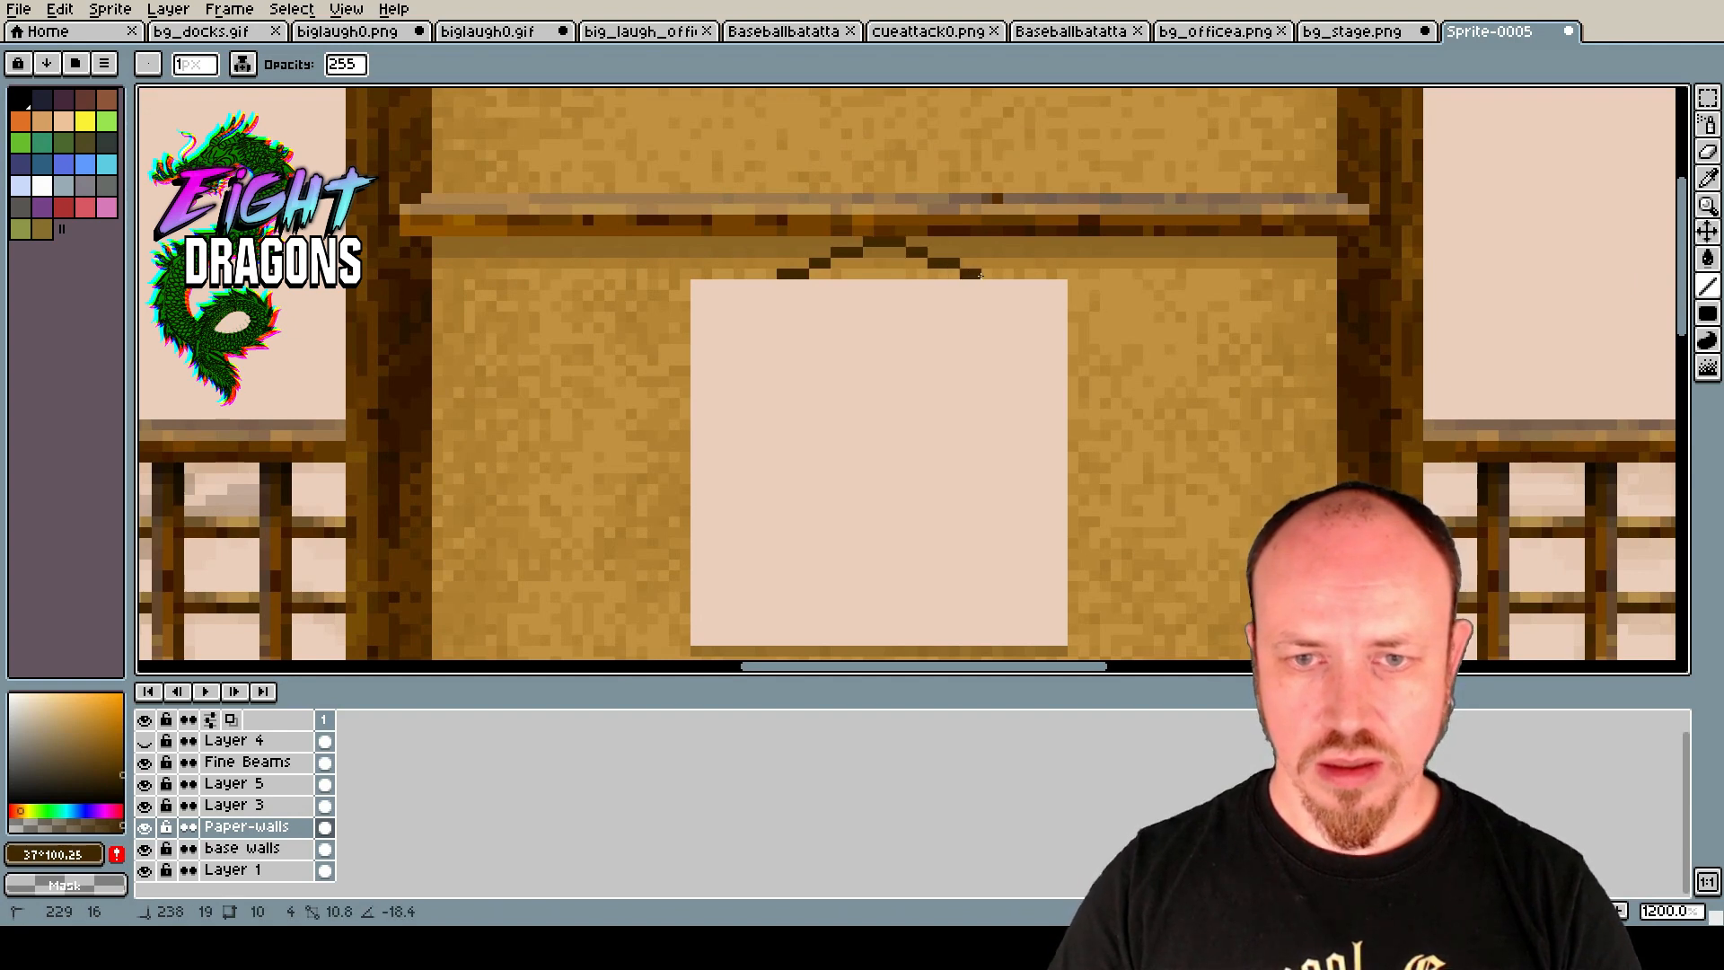
Undo the string's right-hand line and redraw it to mirror the left-hand one.
scroll(839, 358, down, 5)
scroll(870, 415, up, 3)
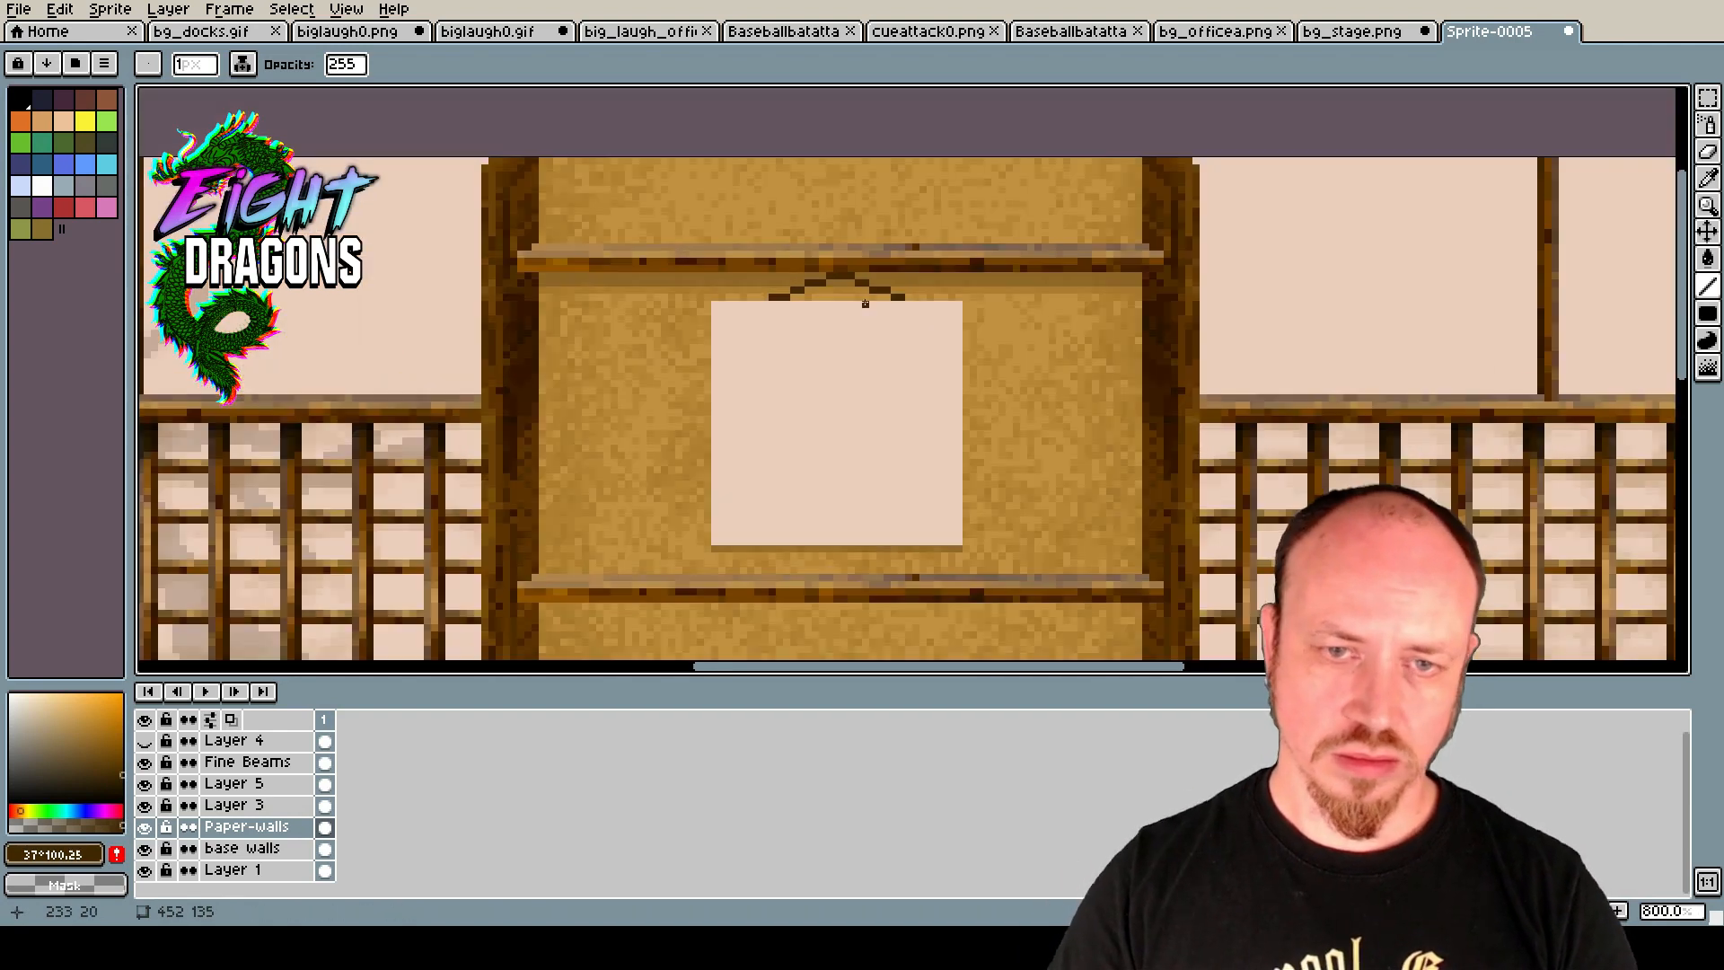
scroll(865, 304, up, 1)
key(ctrl+z)
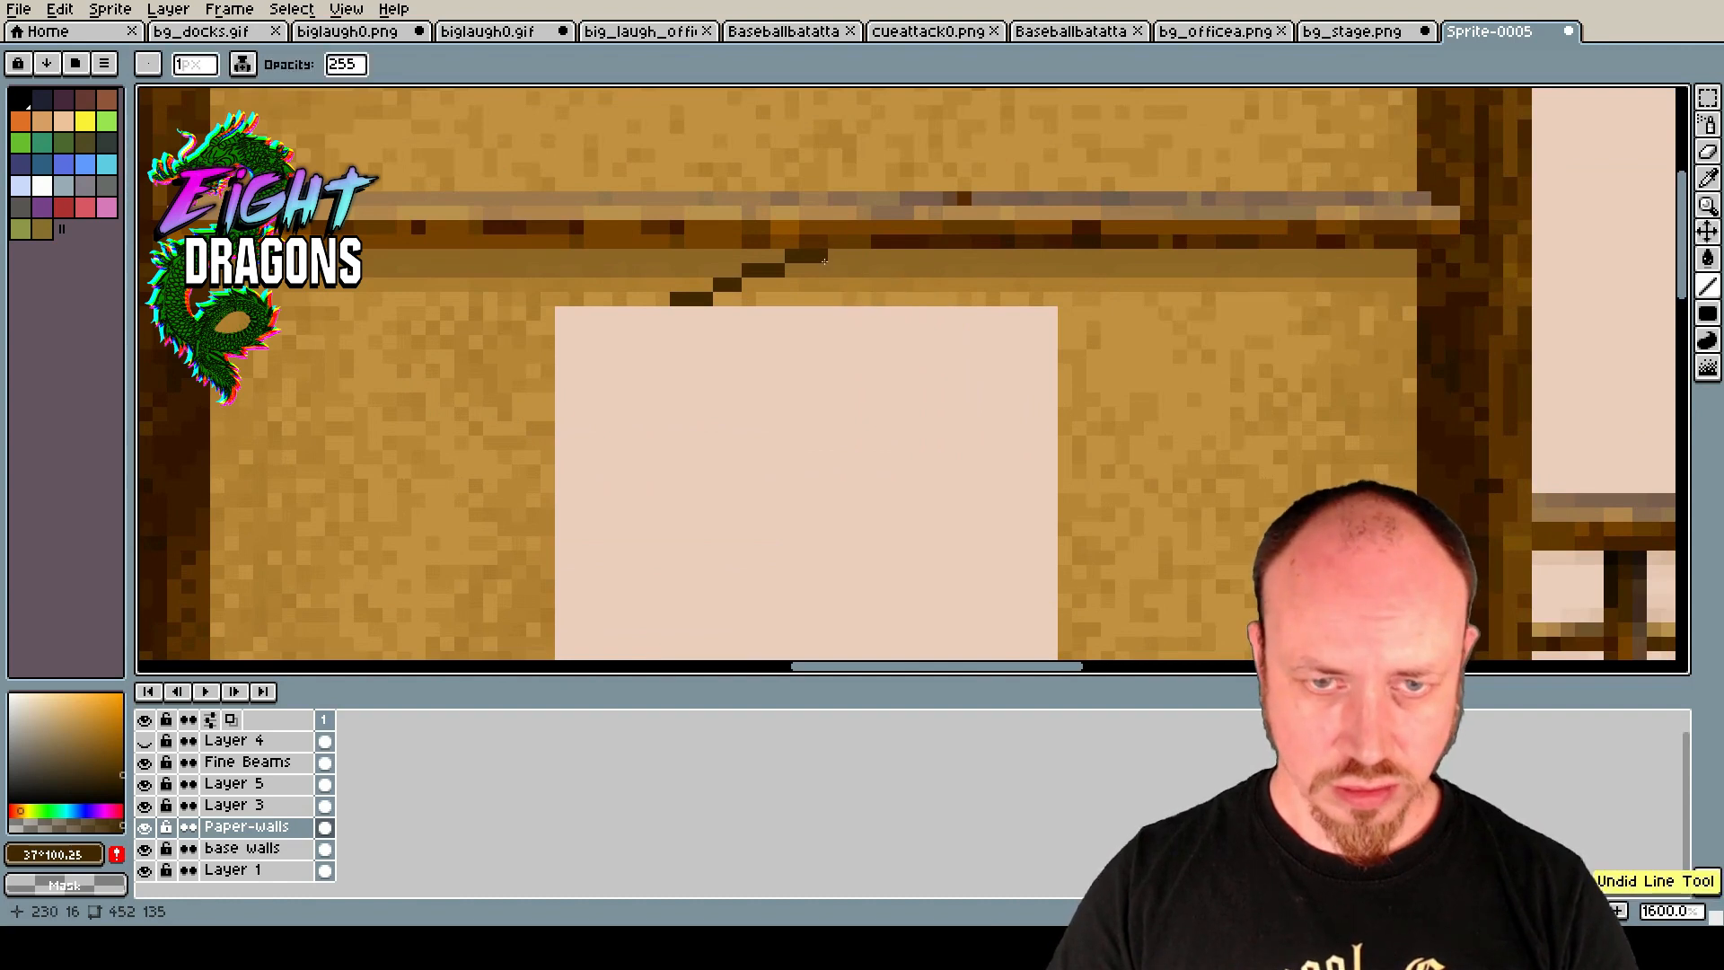
drag(917, 297, 793, 256)
scroll(954, 493, down, 3)
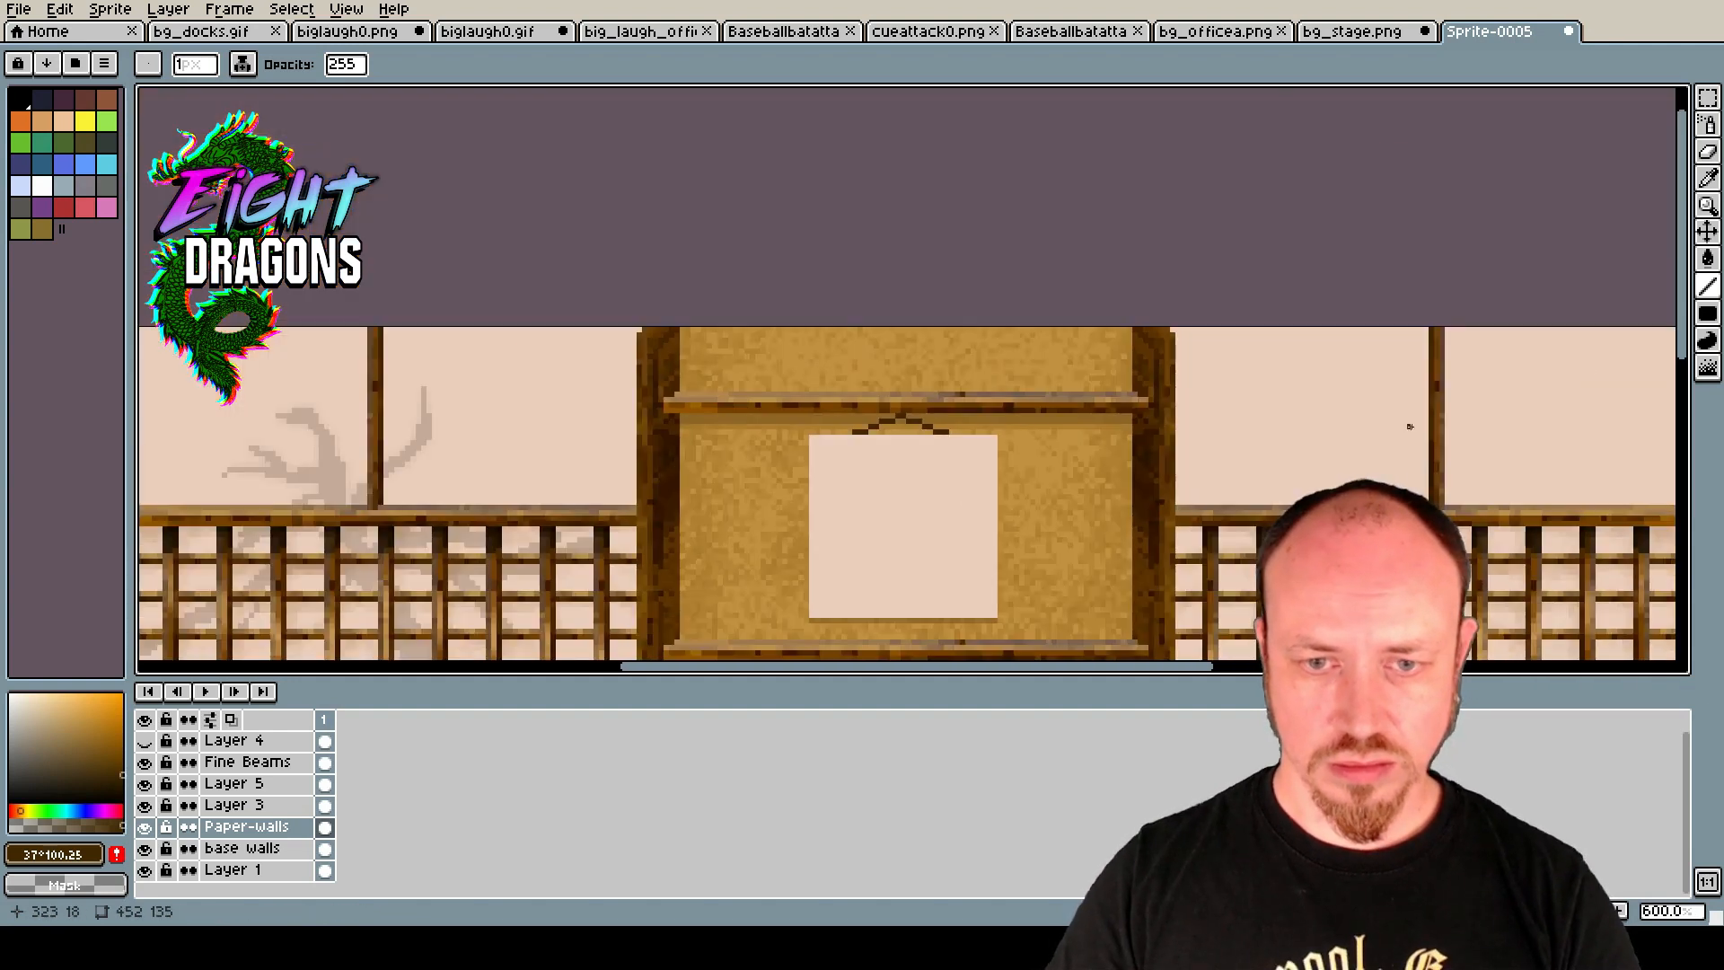
Undo the whole hanging string above the paper square.
drag(1682, 353, 1652, 440)
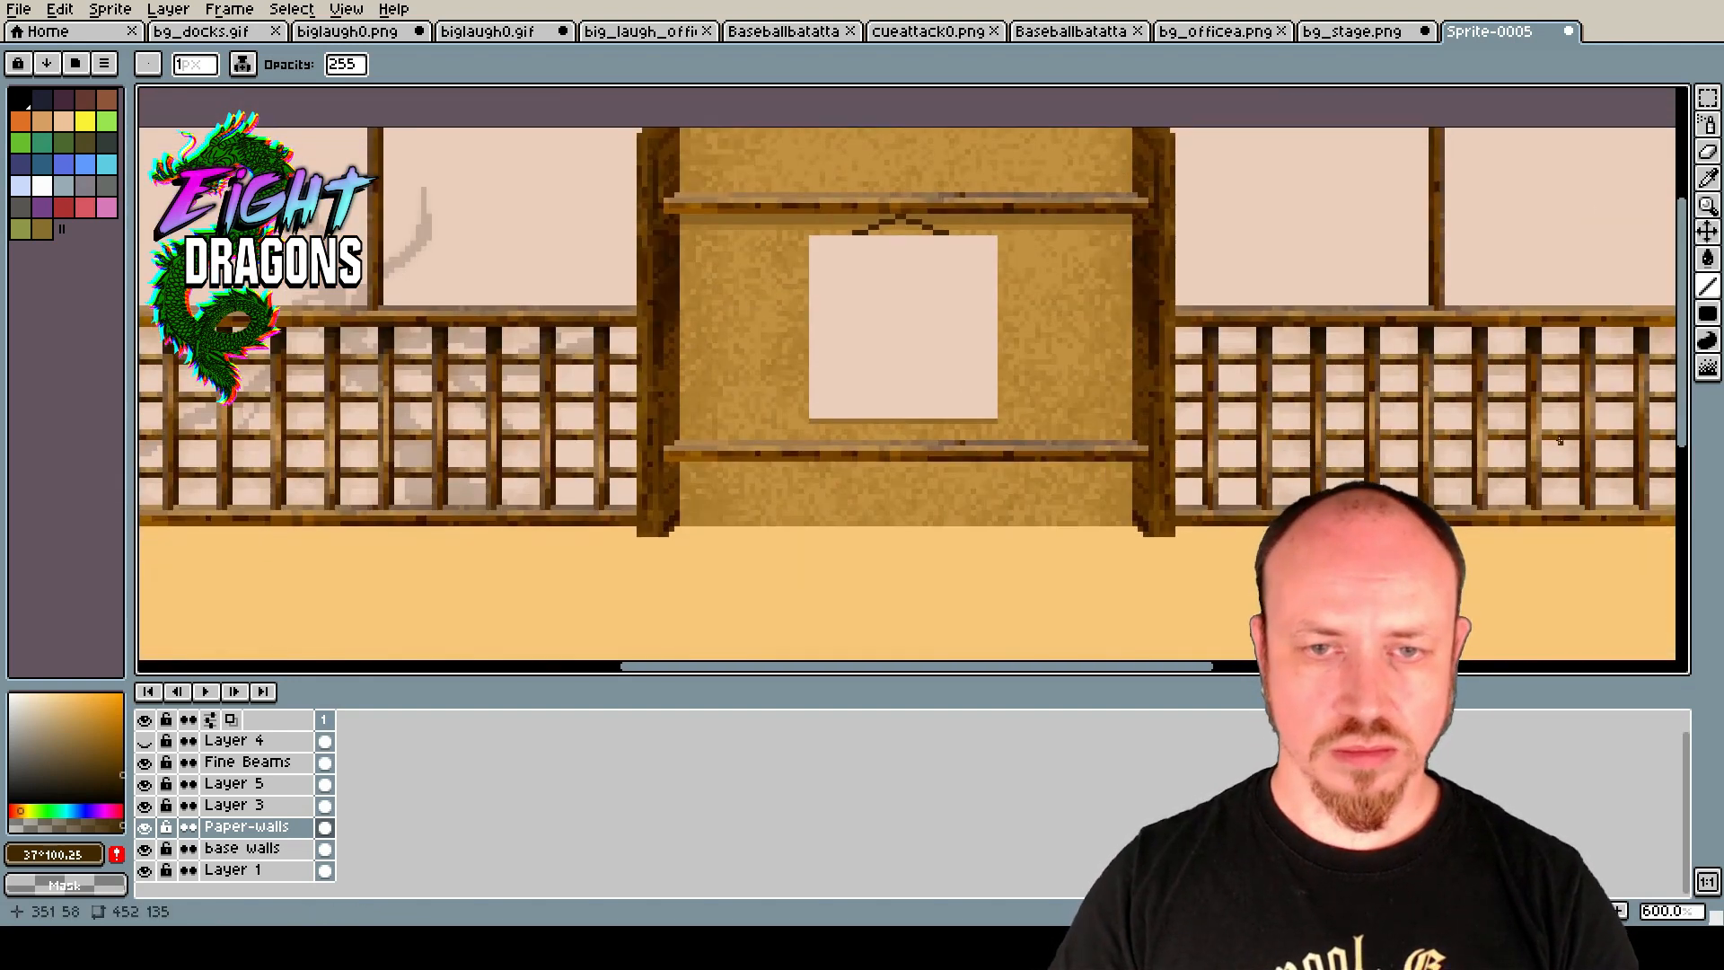
scroll(863, 331, down, 1)
scroll(897, 336, down, 1)
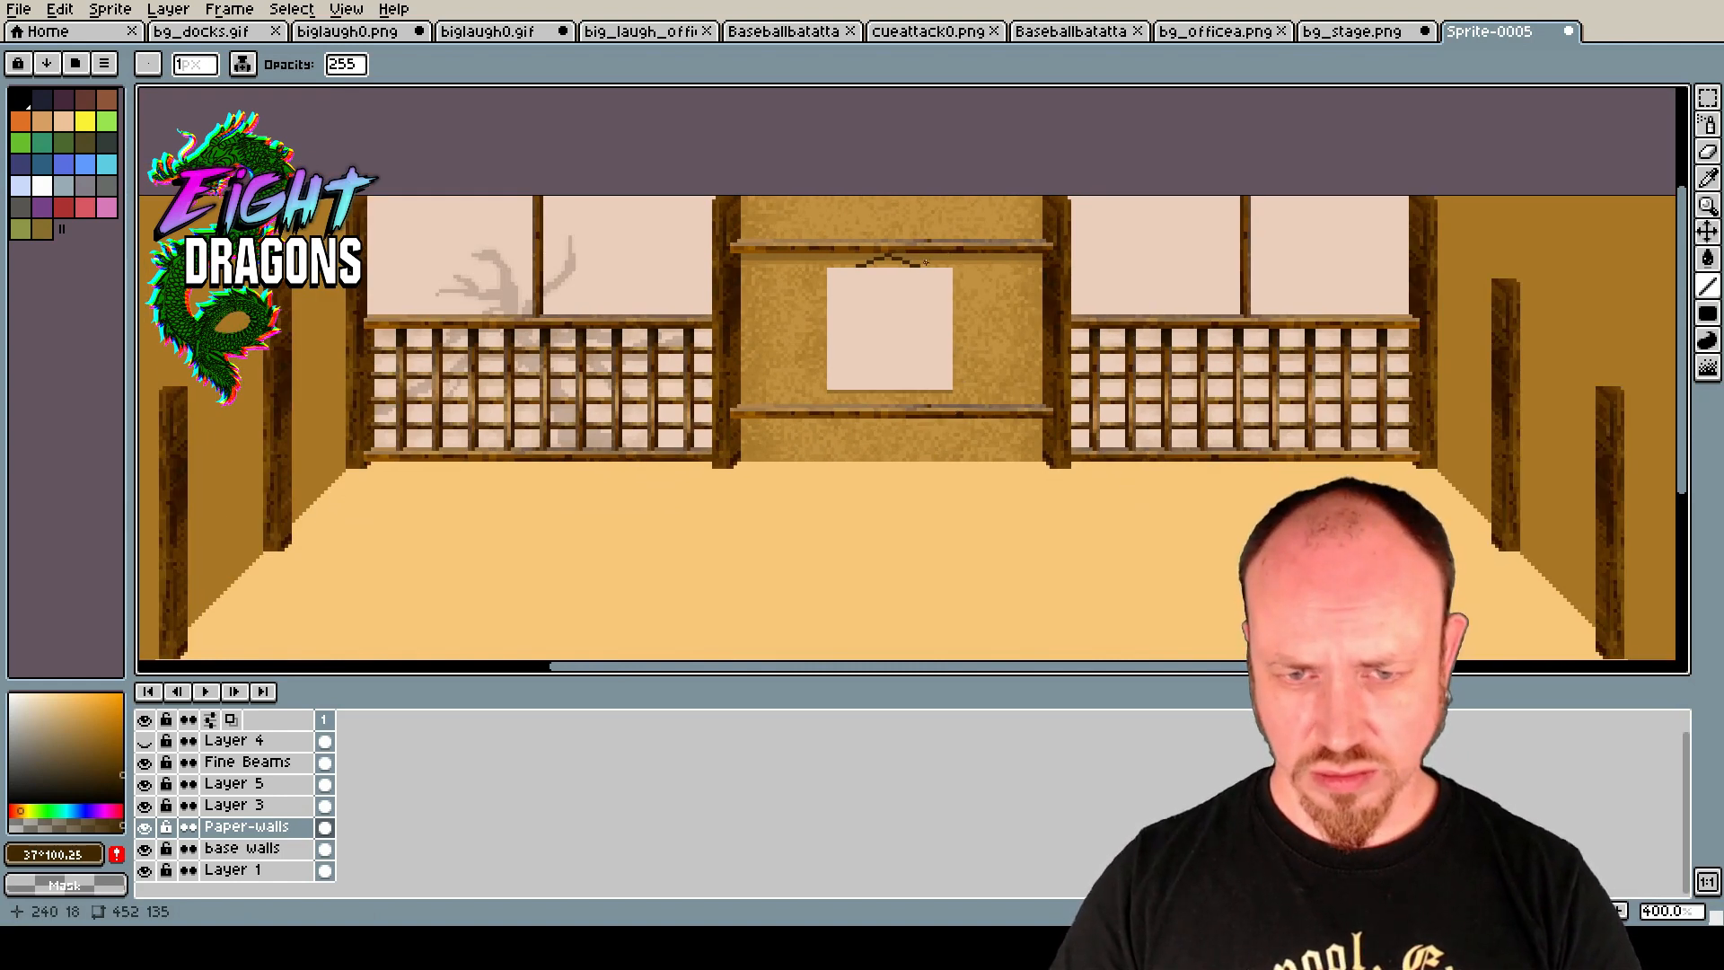
key(ctrl+z)
Draw two paper-toned straps (HSV 21°, 23%, 86%), each about 2 by 4 px, from the paper square up to the upper shelf.
scroll(959, 302, up, 6)
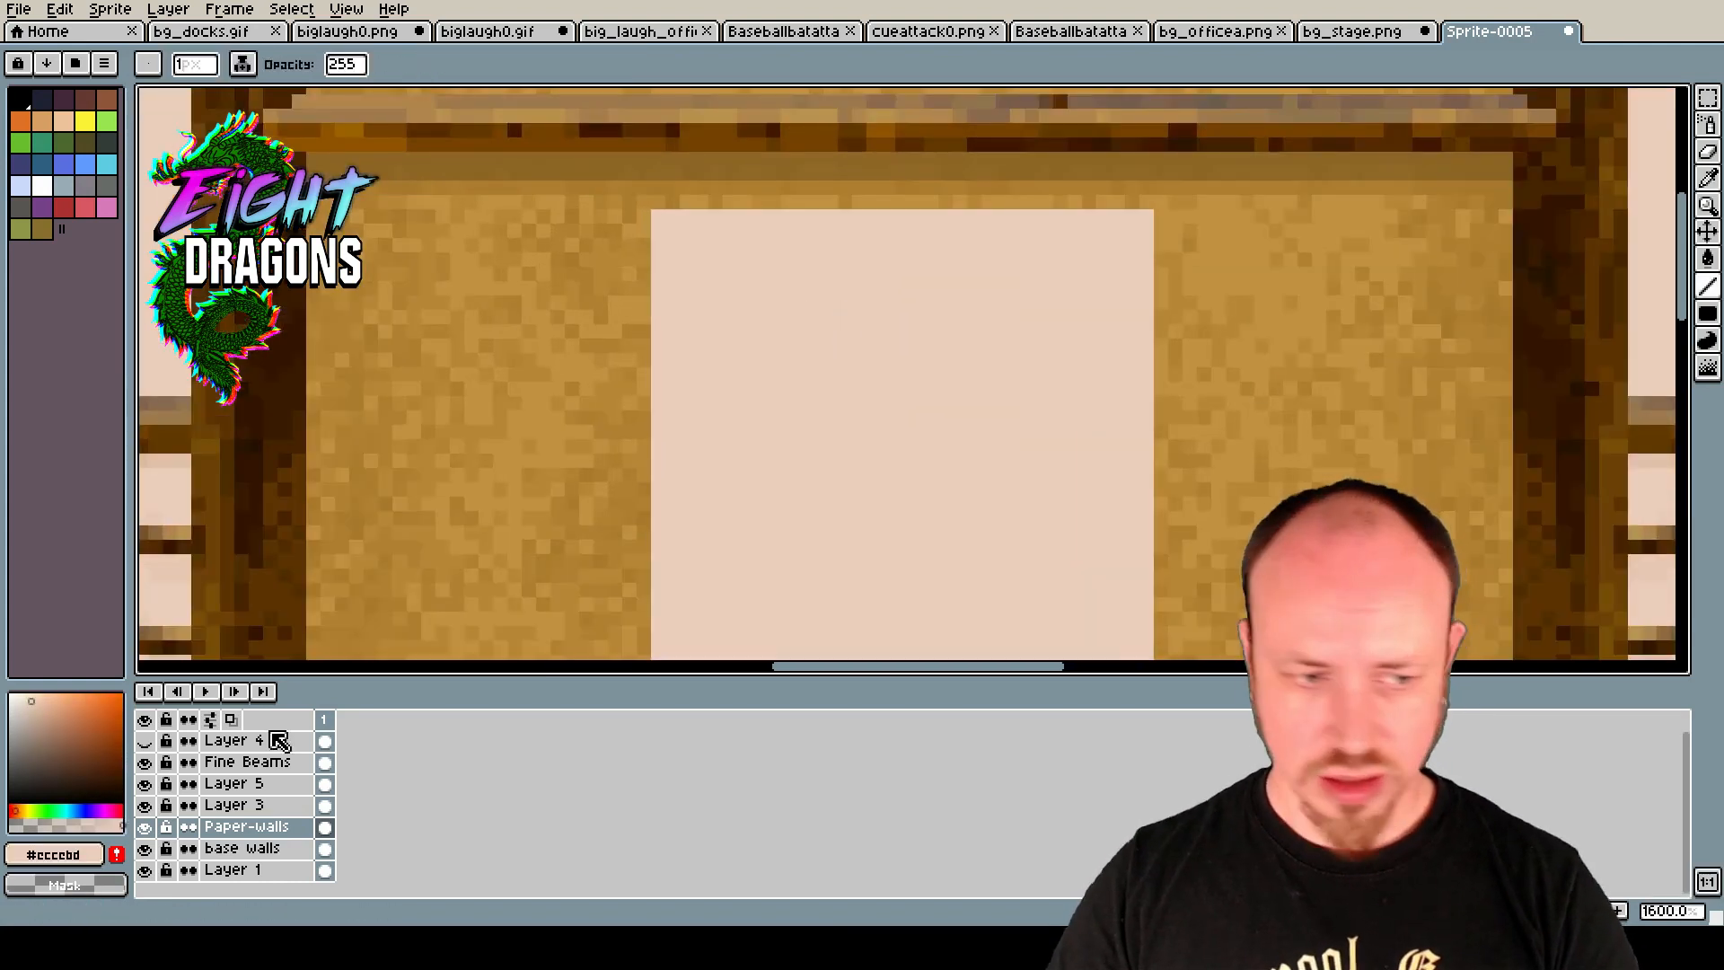
click(35, 709)
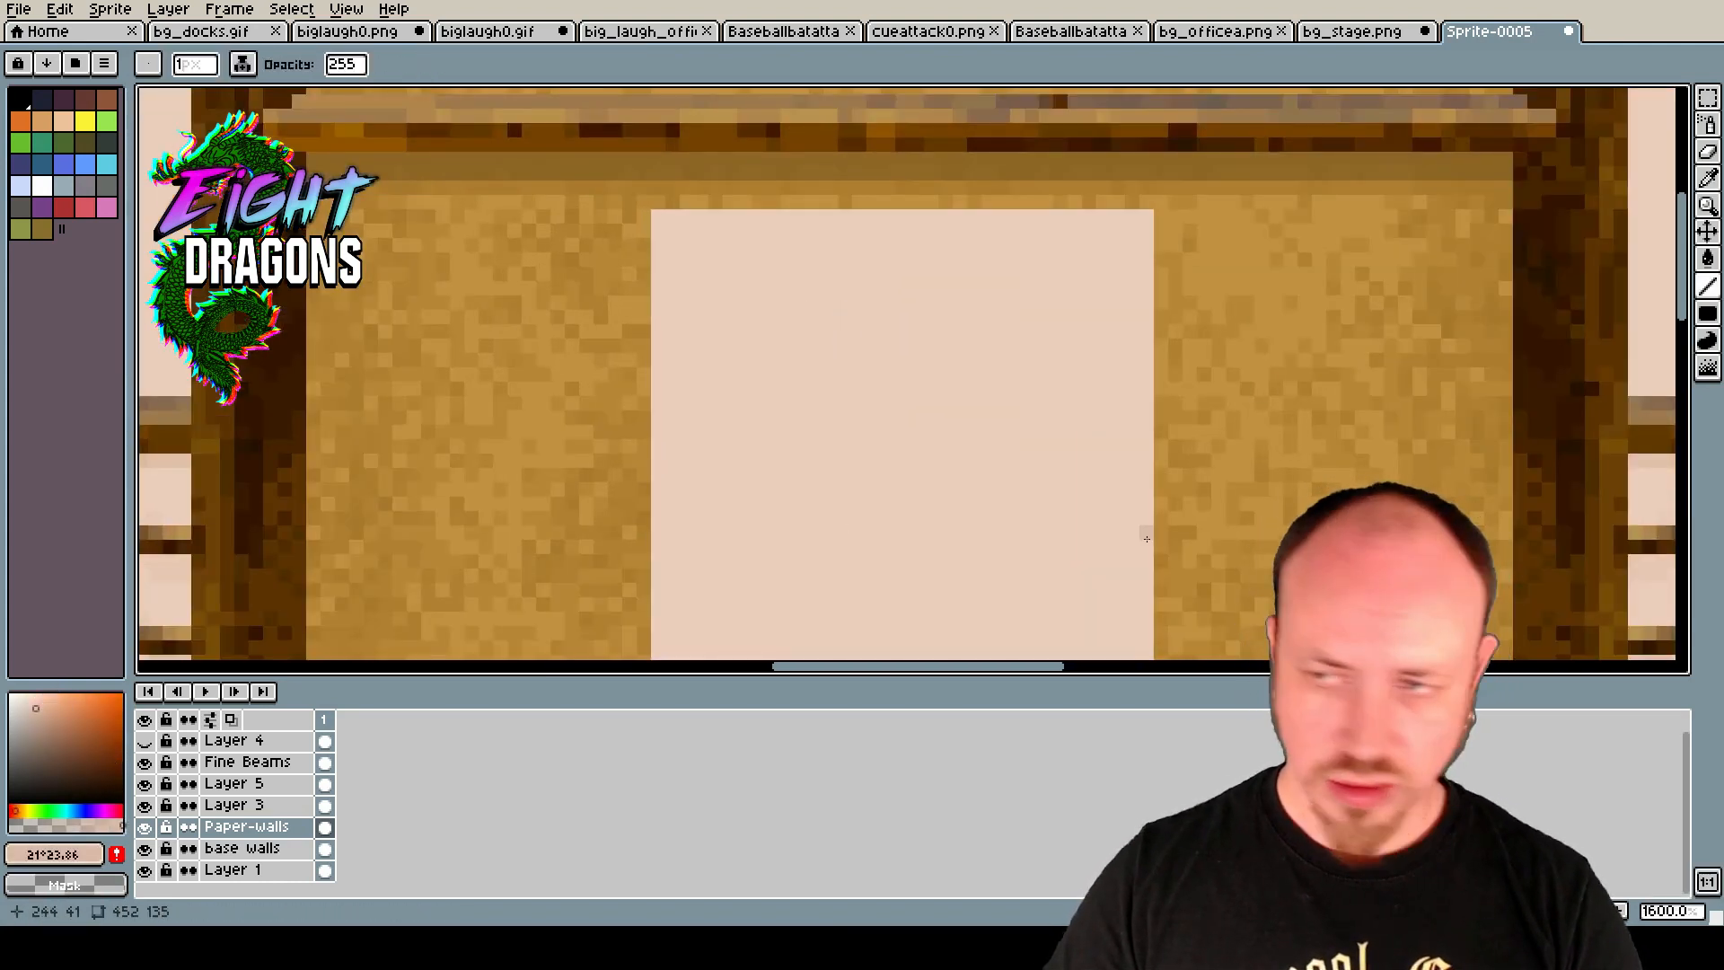
click(1711, 305)
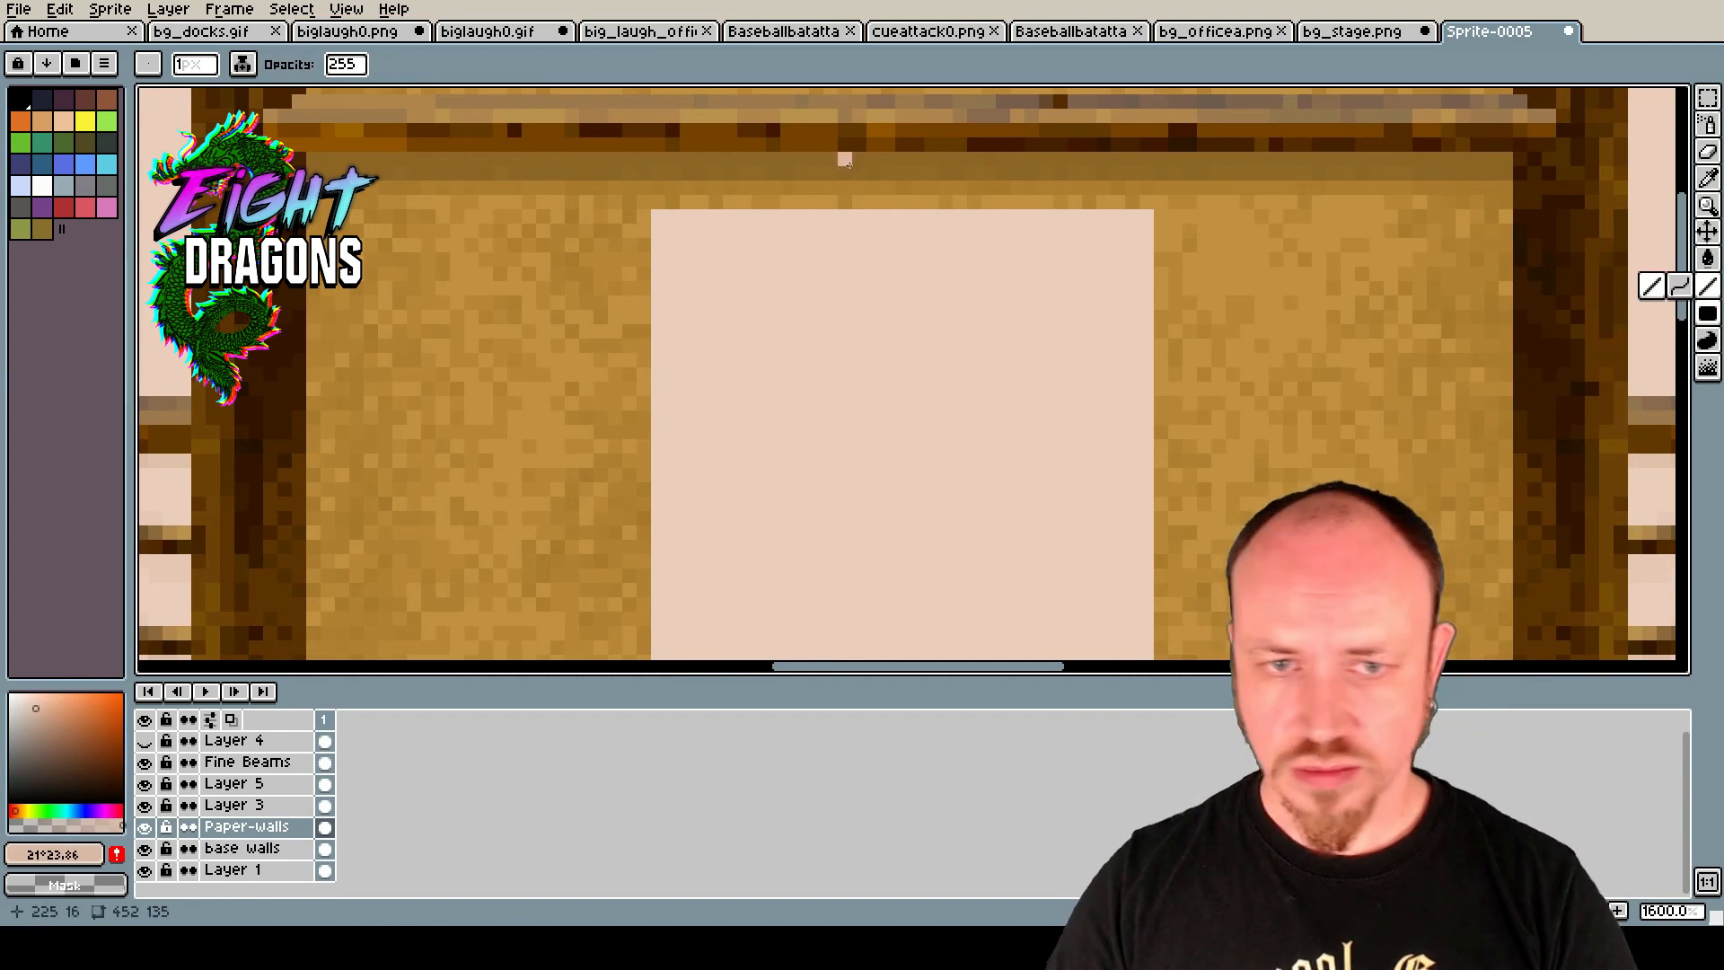
drag(742, 204, 762, 147)
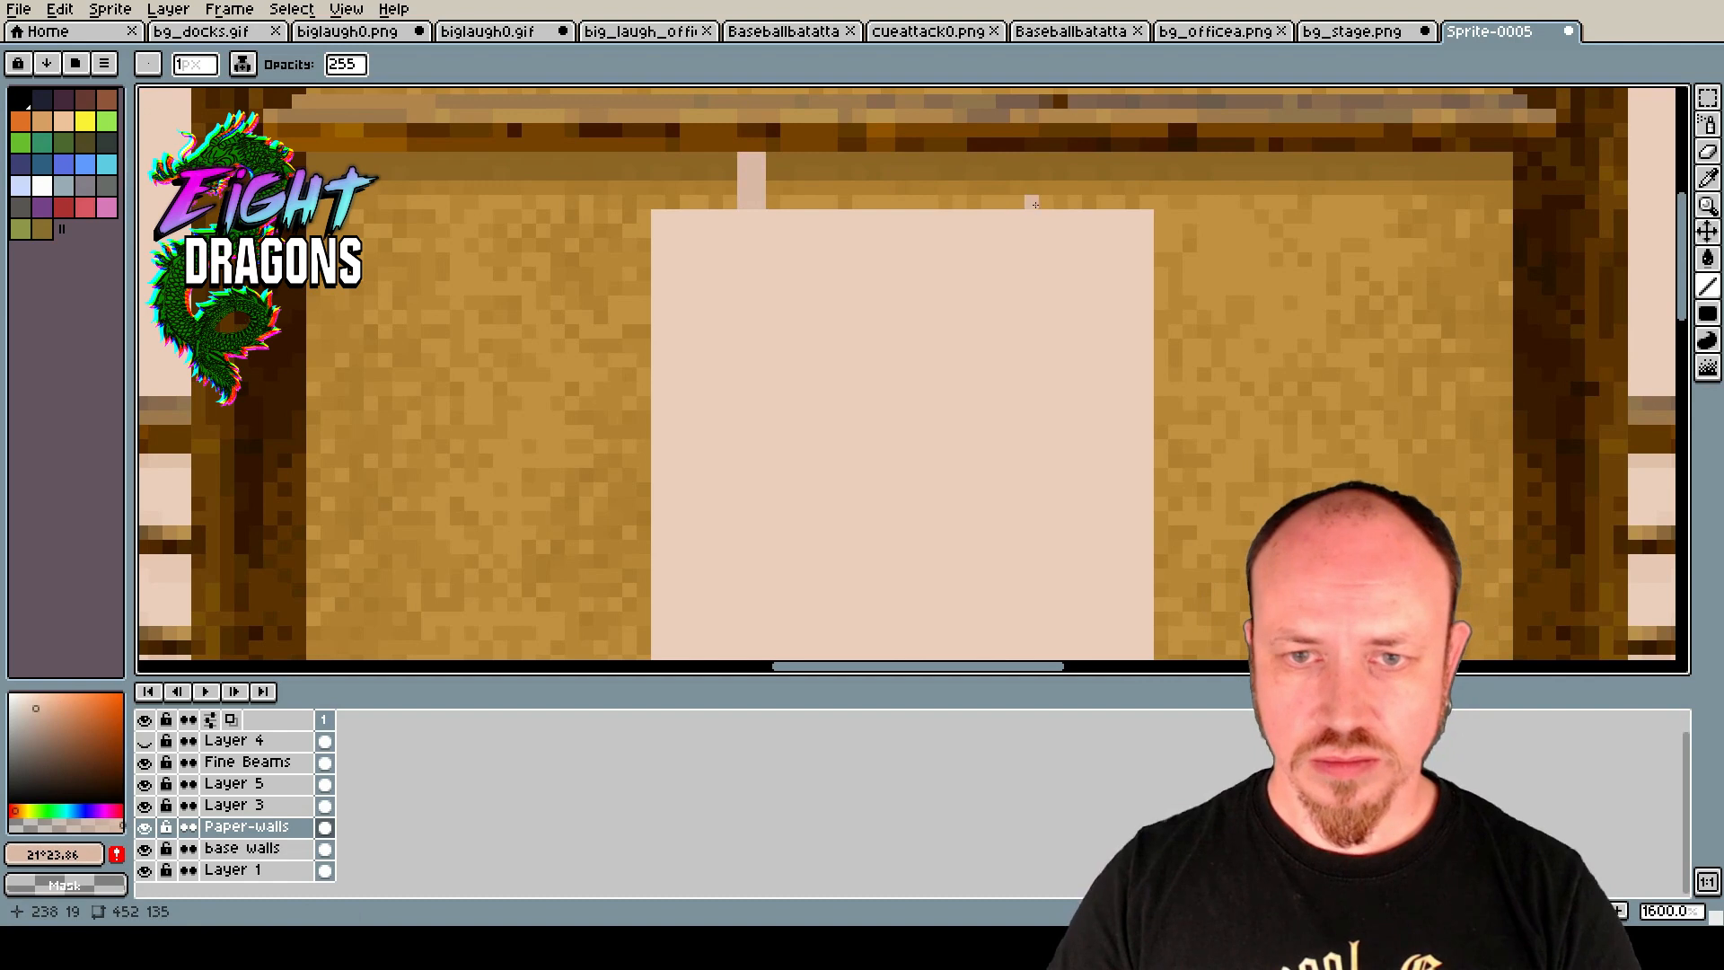
drag(1048, 202, 1032, 148)
Shade the lower part of both straps with L-shaped darker pixels in HSV 21°, 21%, 72%.
click(33, 724)
drag(745, 203, 758, 202)
click(745, 189)
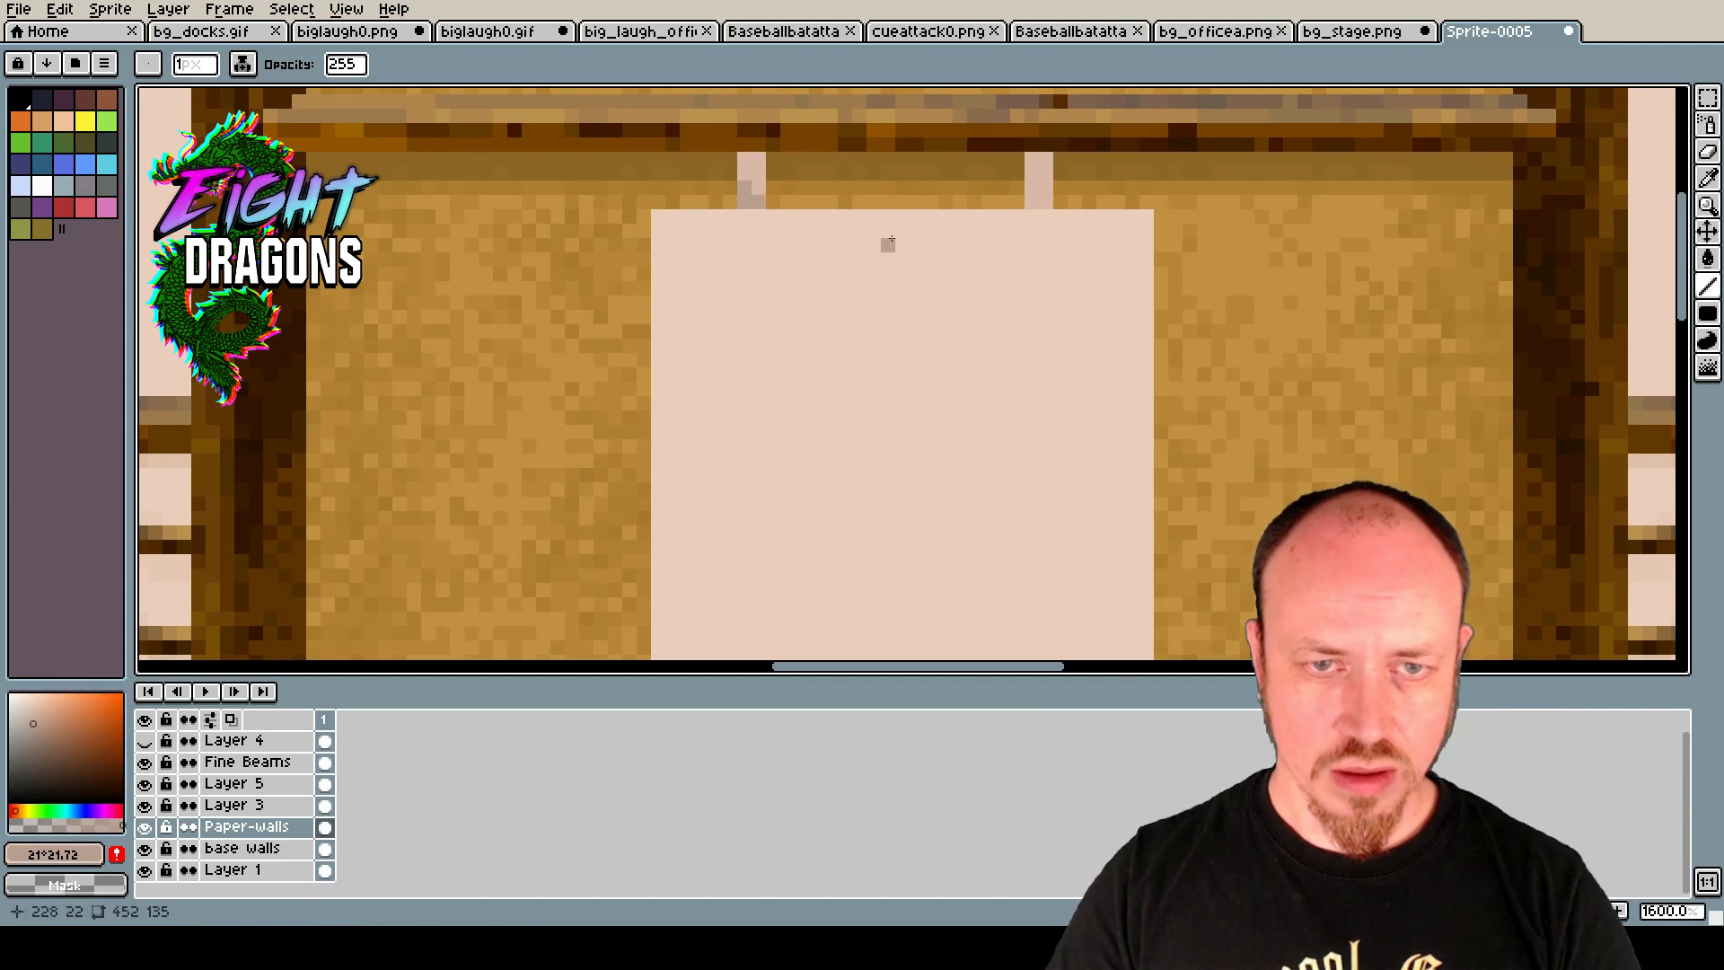
click(1027, 192)
drag(1032, 202, 1044, 202)
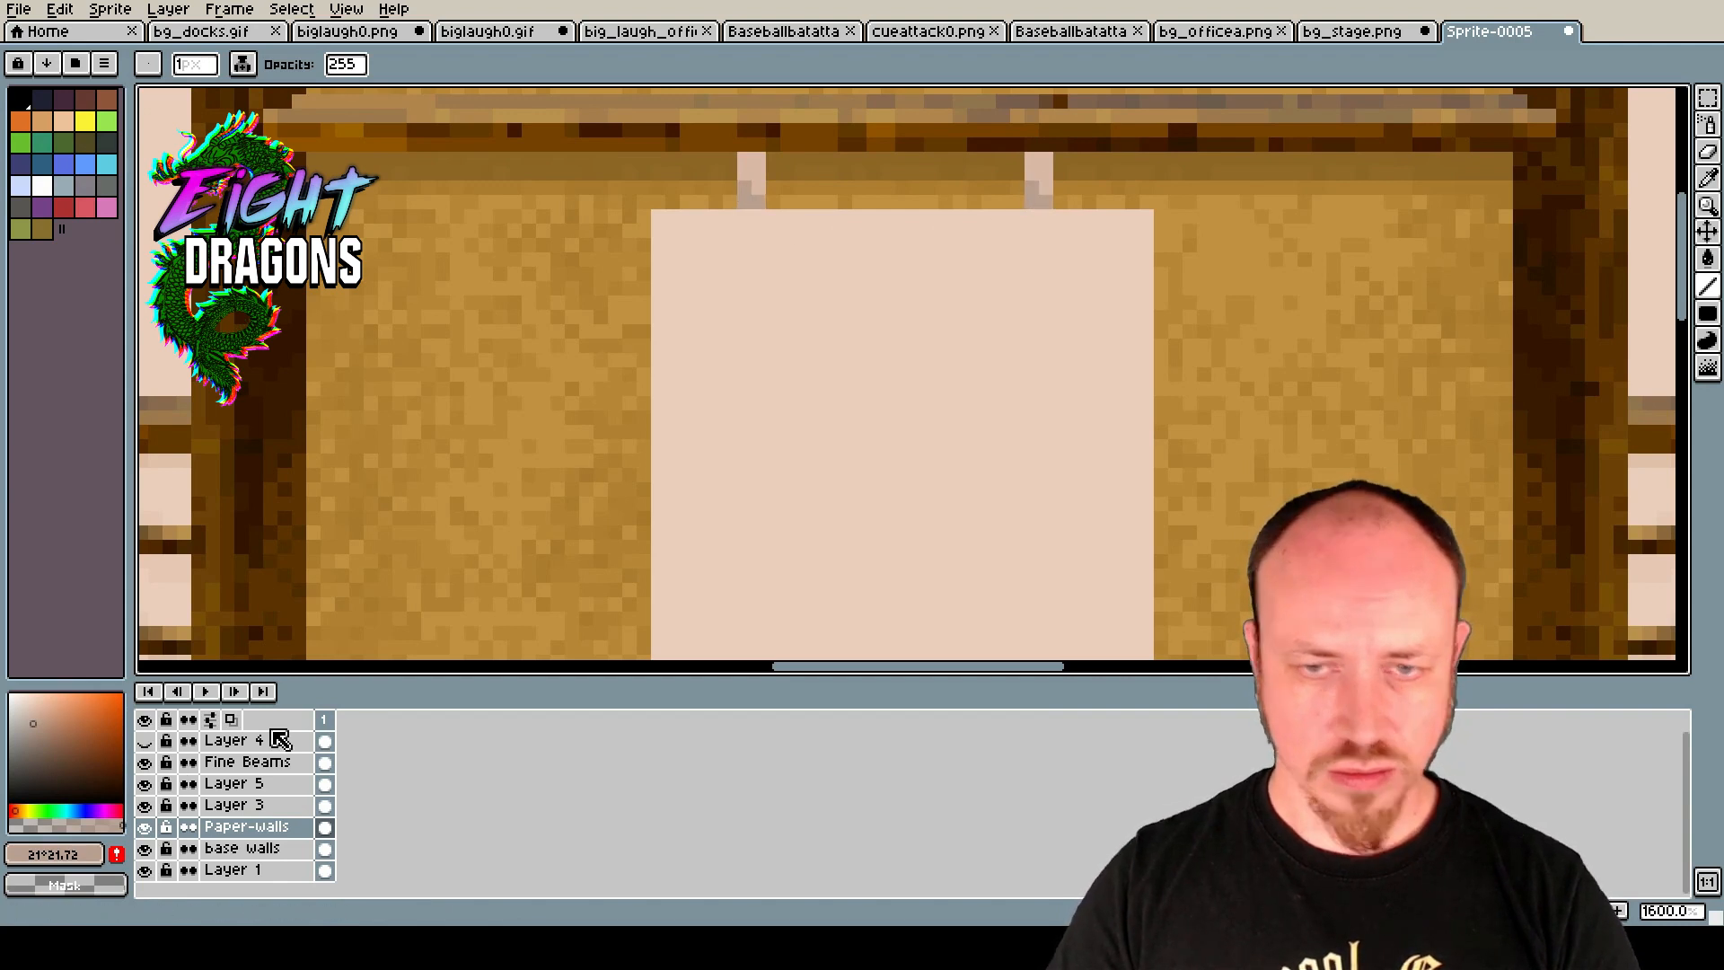
Adjust the drawing colour for the strap shading to a lighter tone, HSV 21°, 22%, 78%.
click(33, 730)
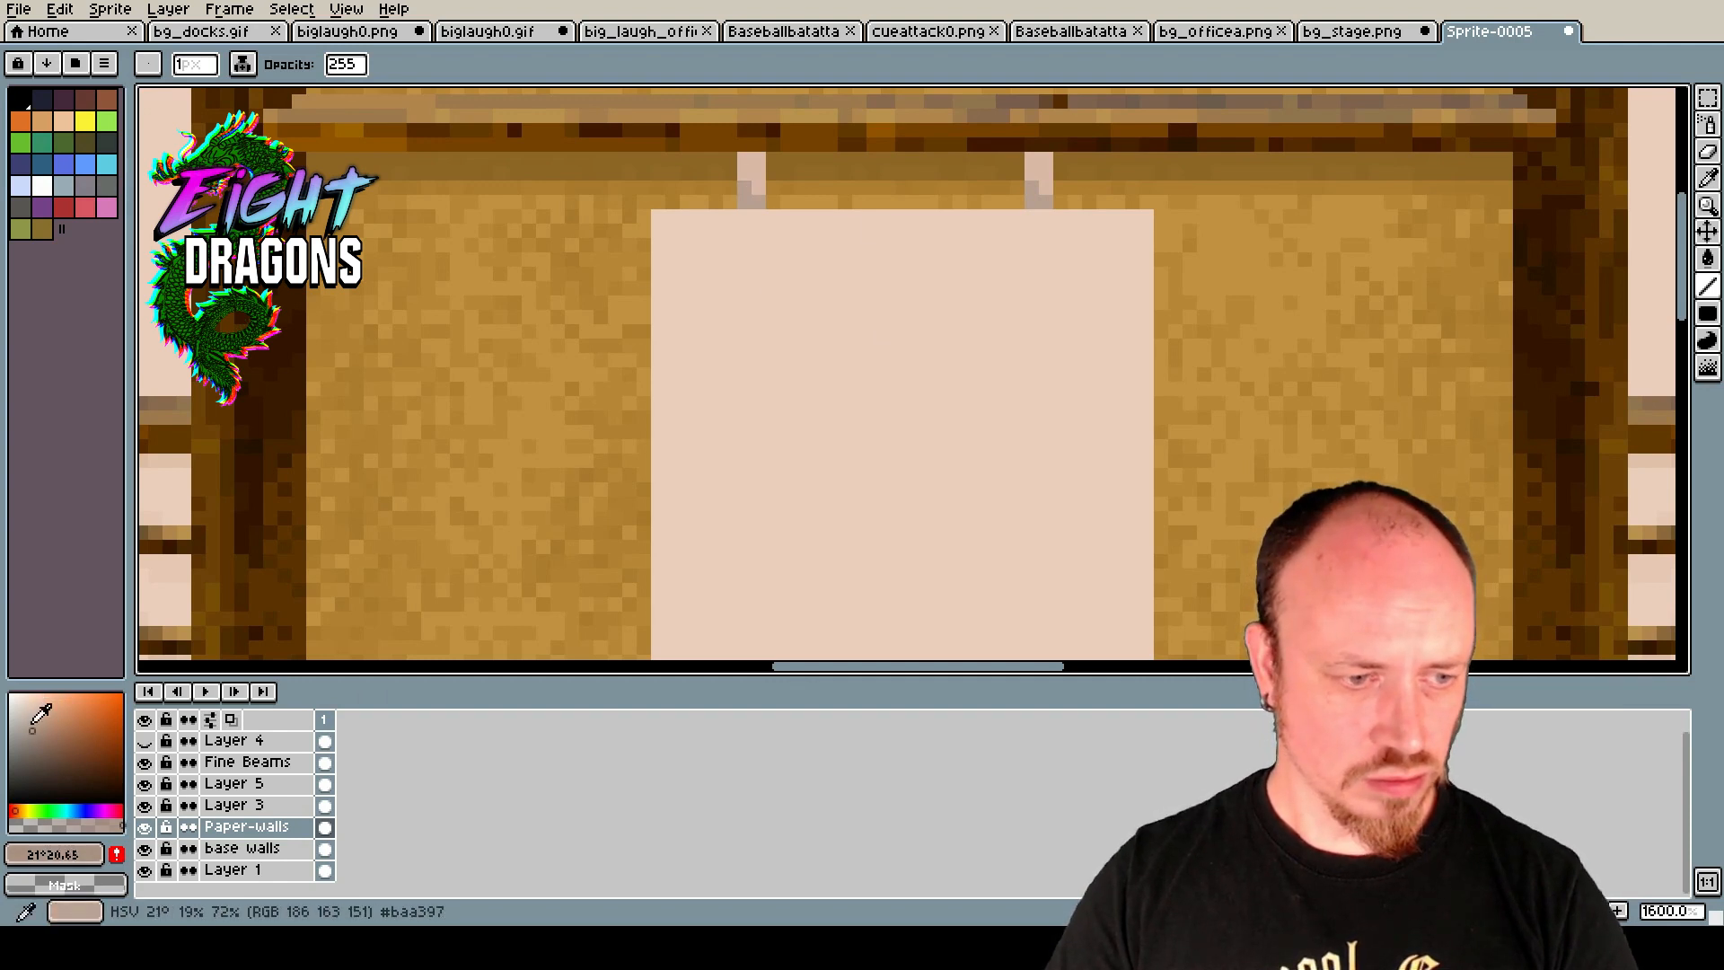
click(33, 720)
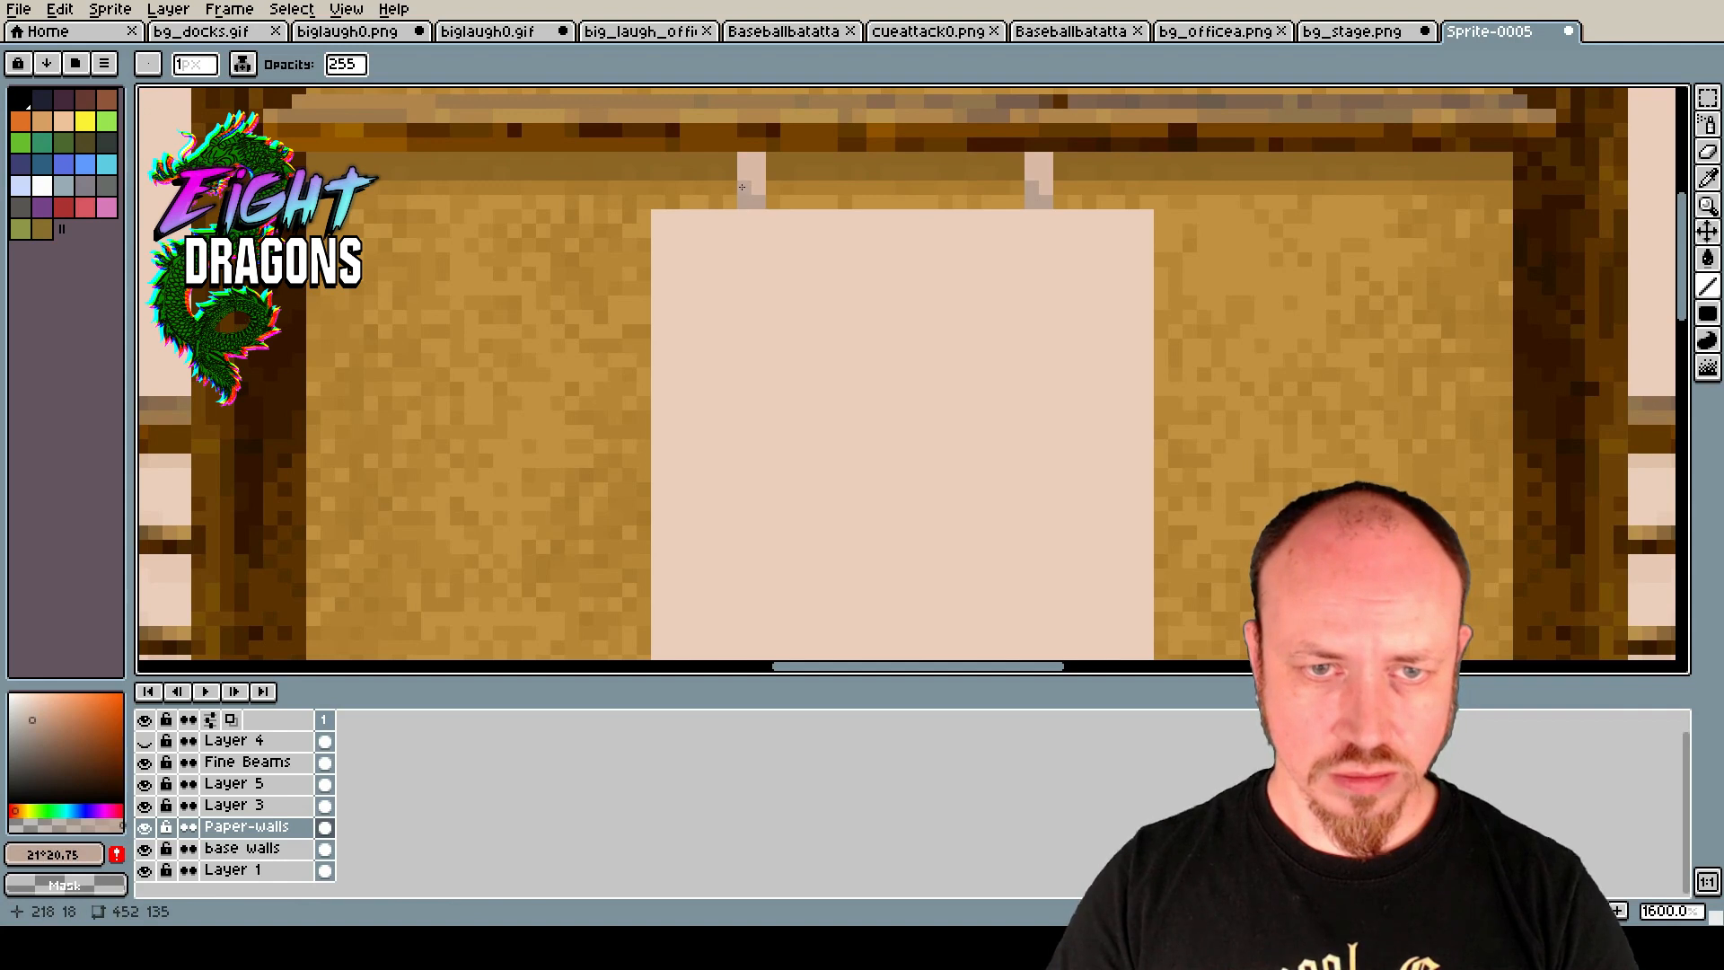
click(33, 711)
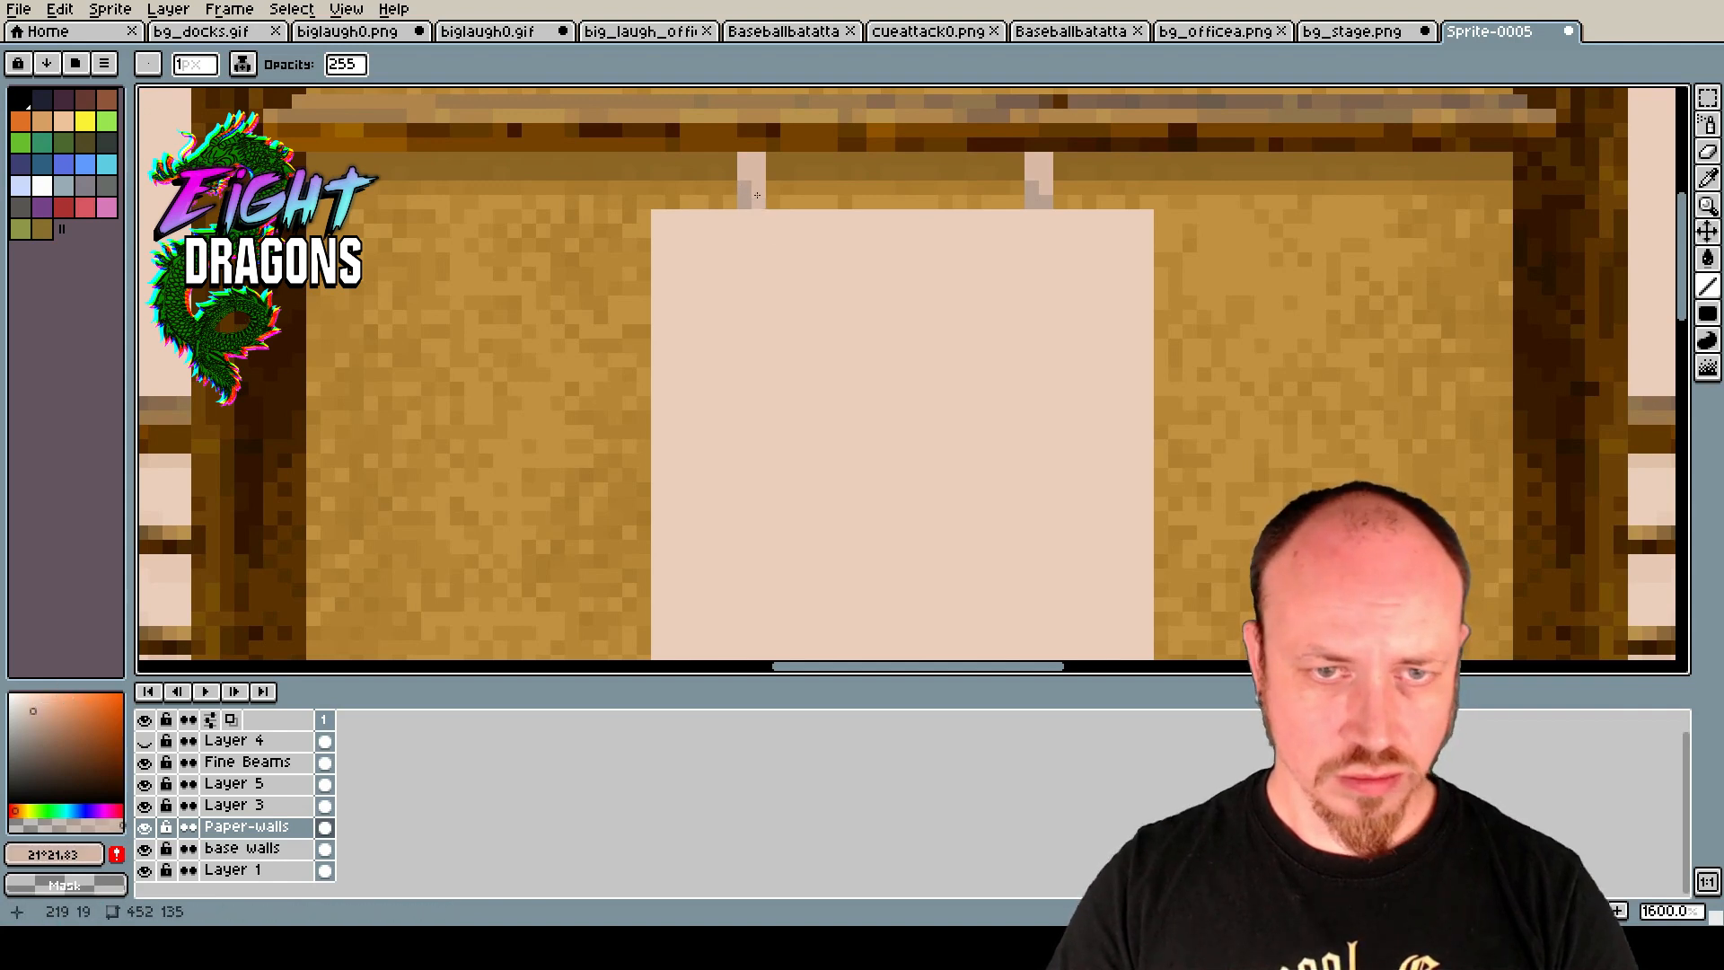
click(34, 715)
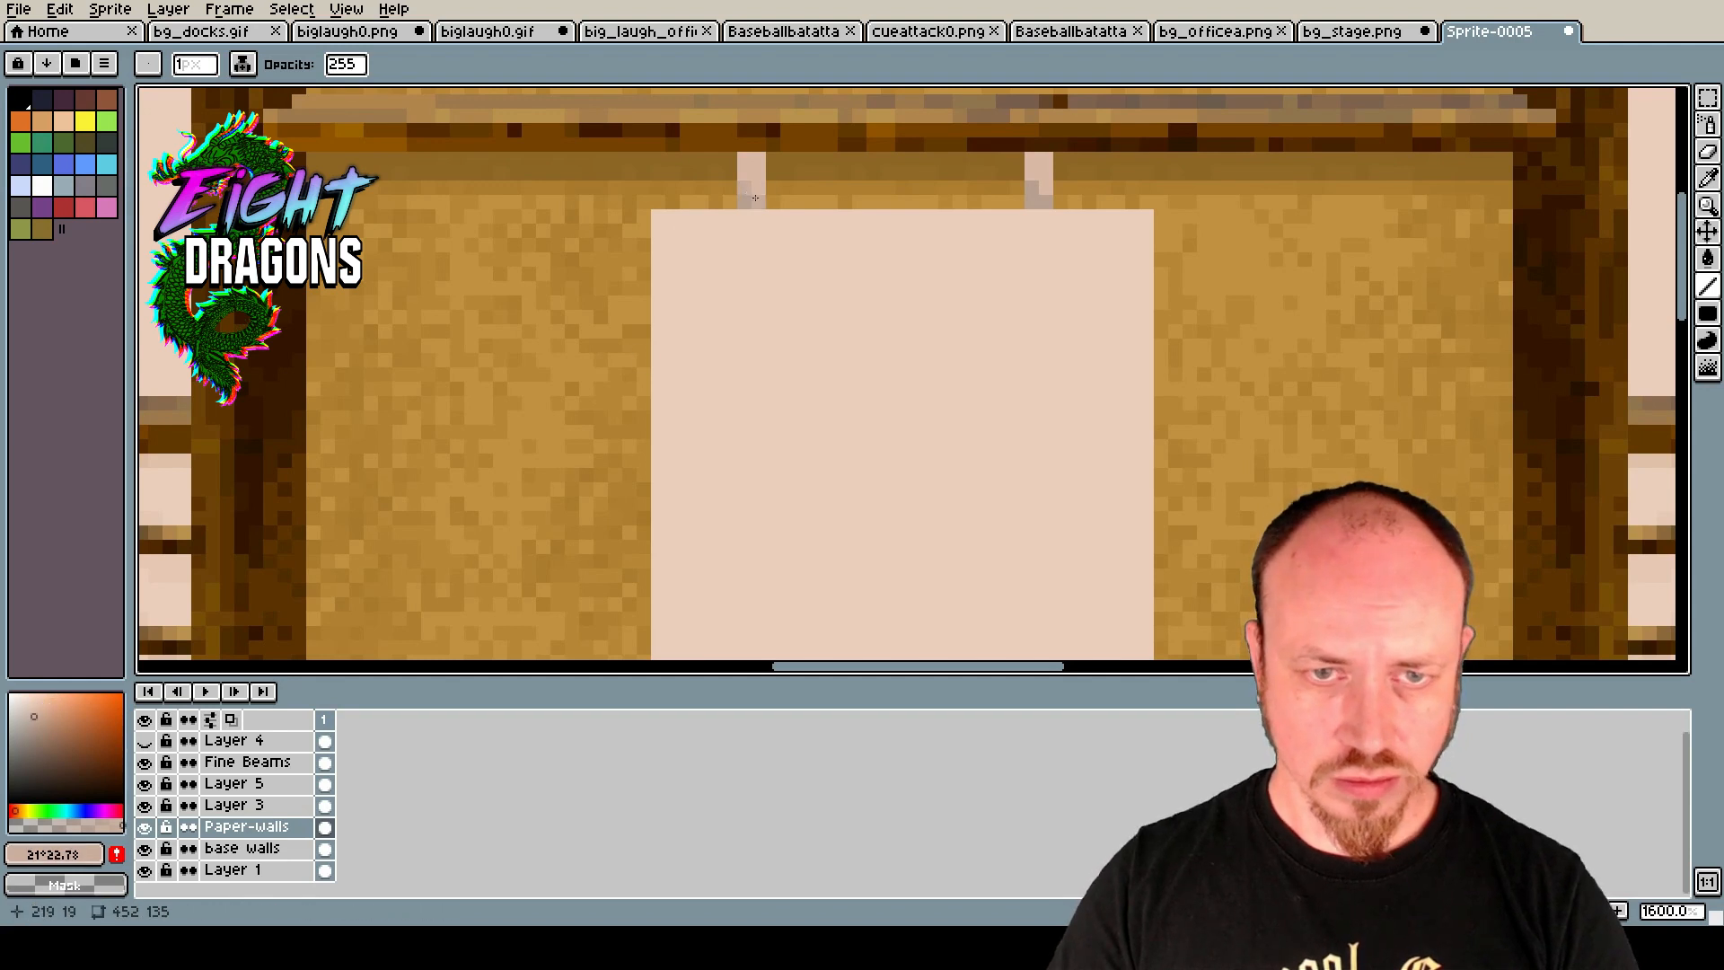
Examine the paper hanging and its straps against the shelves and the whole room.
scroll(975, 368, down, 3)
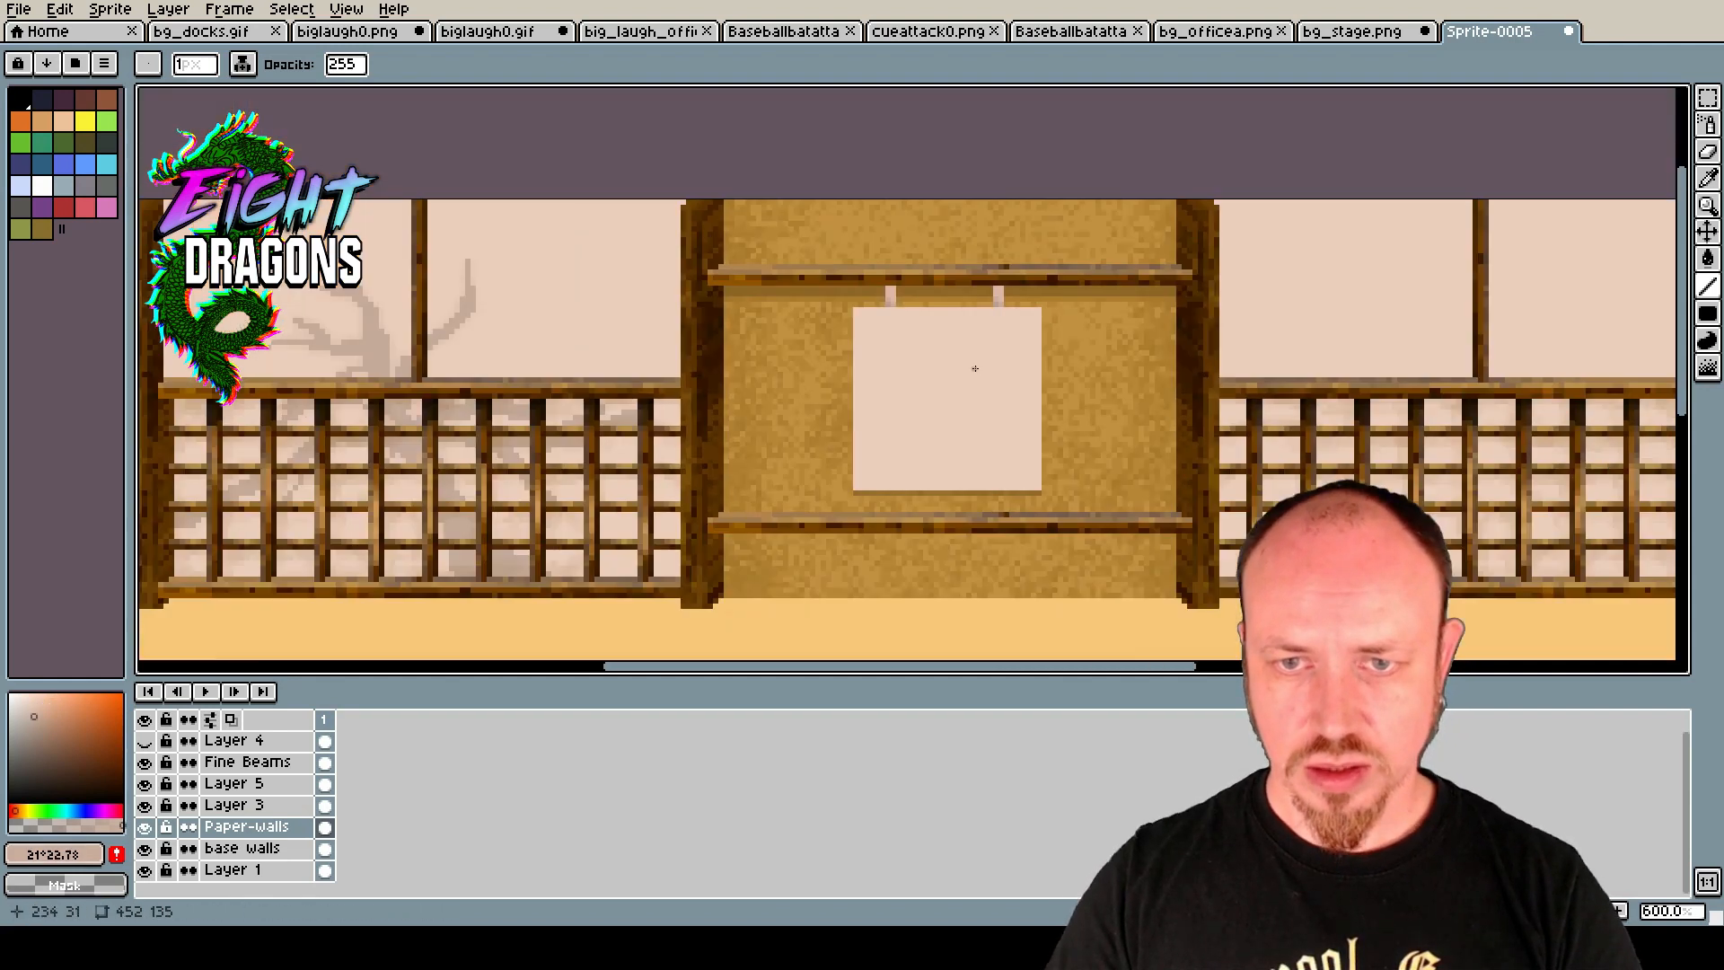
scroll(957, 454, down, 1)
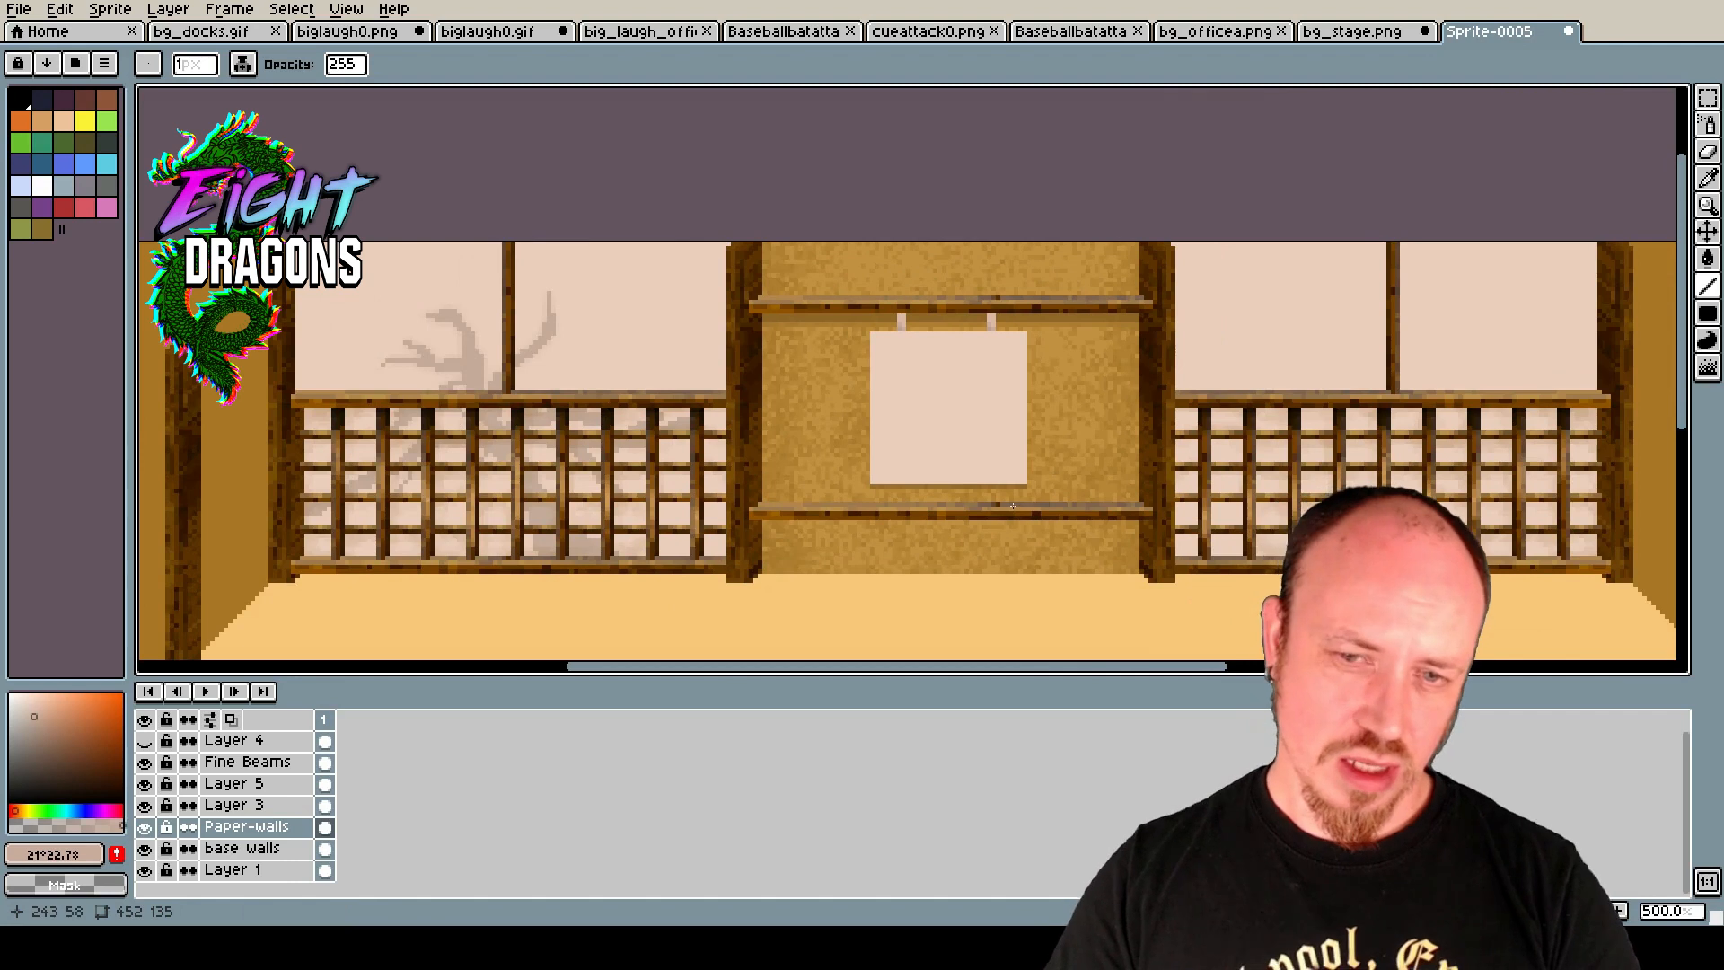
scroll(1013, 505, down, 1)
scroll(1068, 504, up, 1)
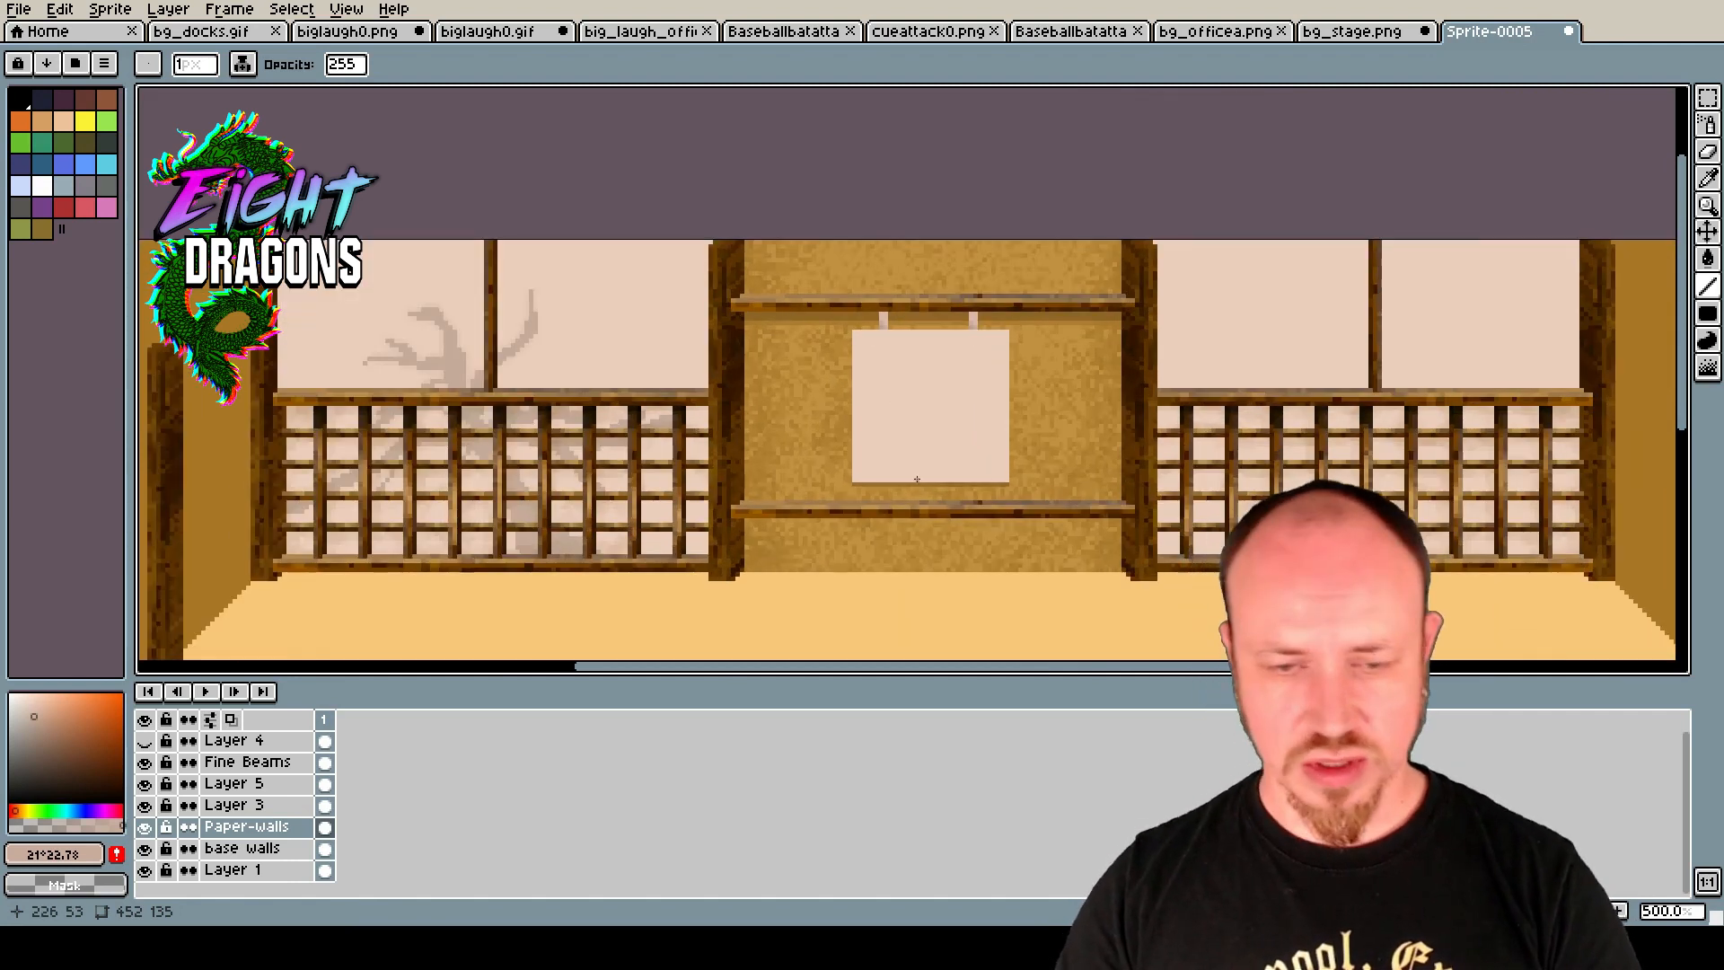
scroll(1006, 478, down, 1)
drag(1681, 413, 1687, 479)
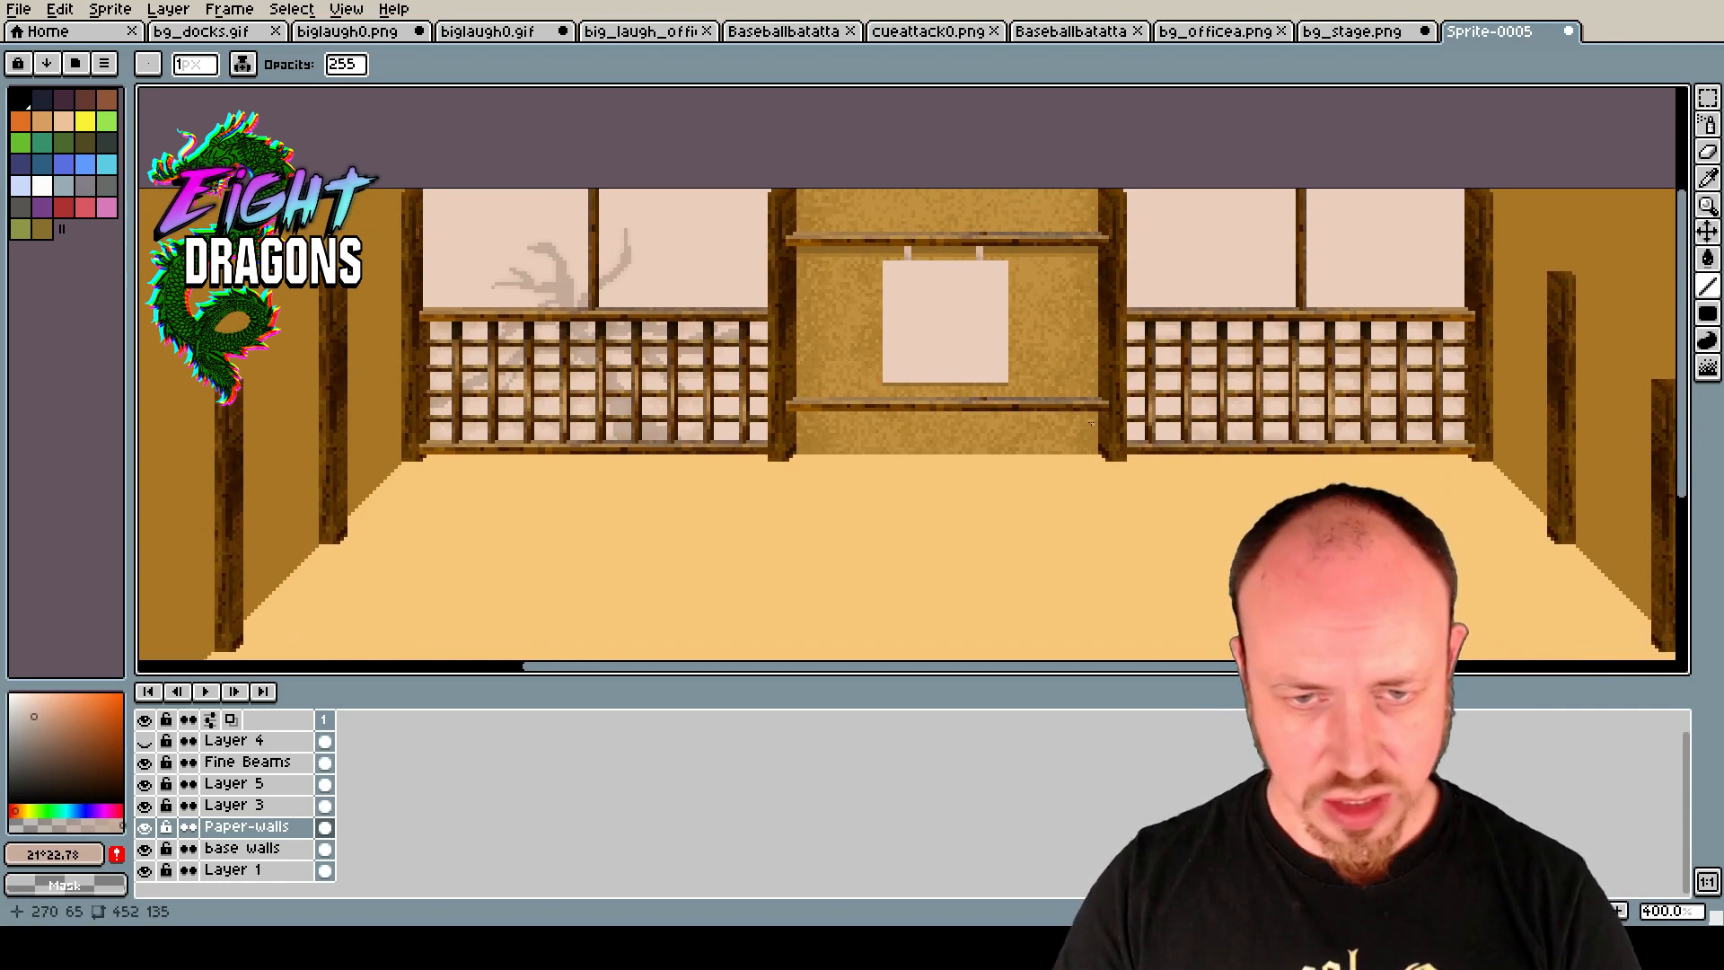
scroll(952, 444, up, 3)
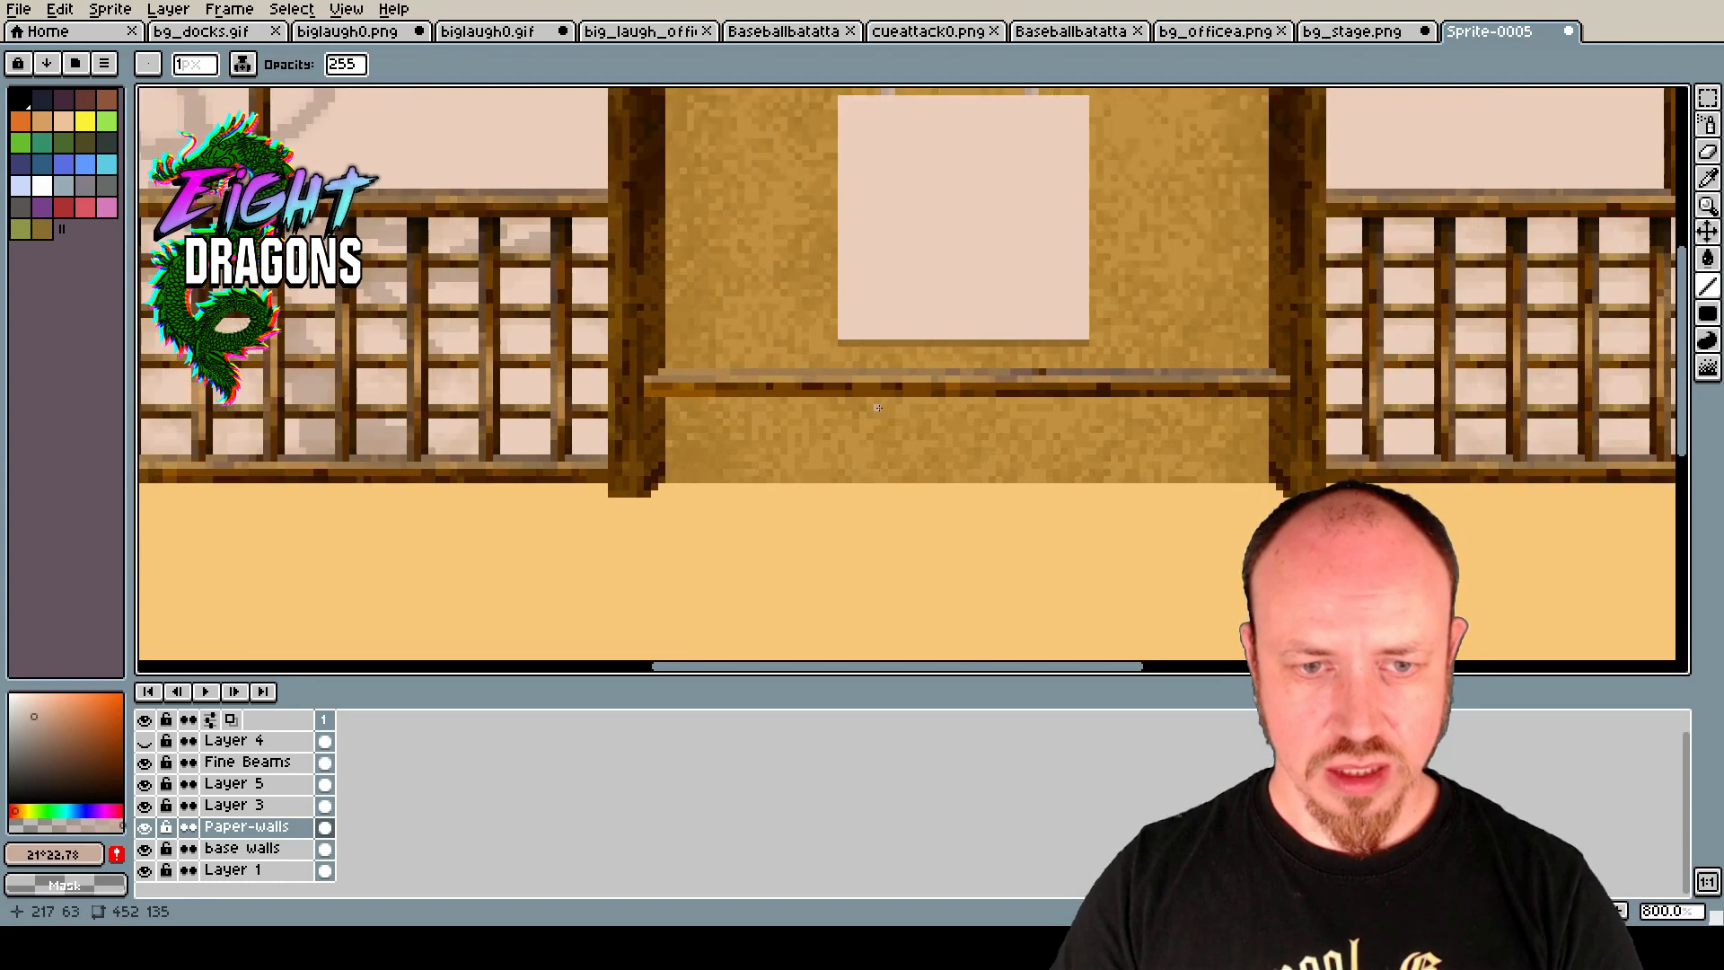
scroll(875, 408, down, 1)
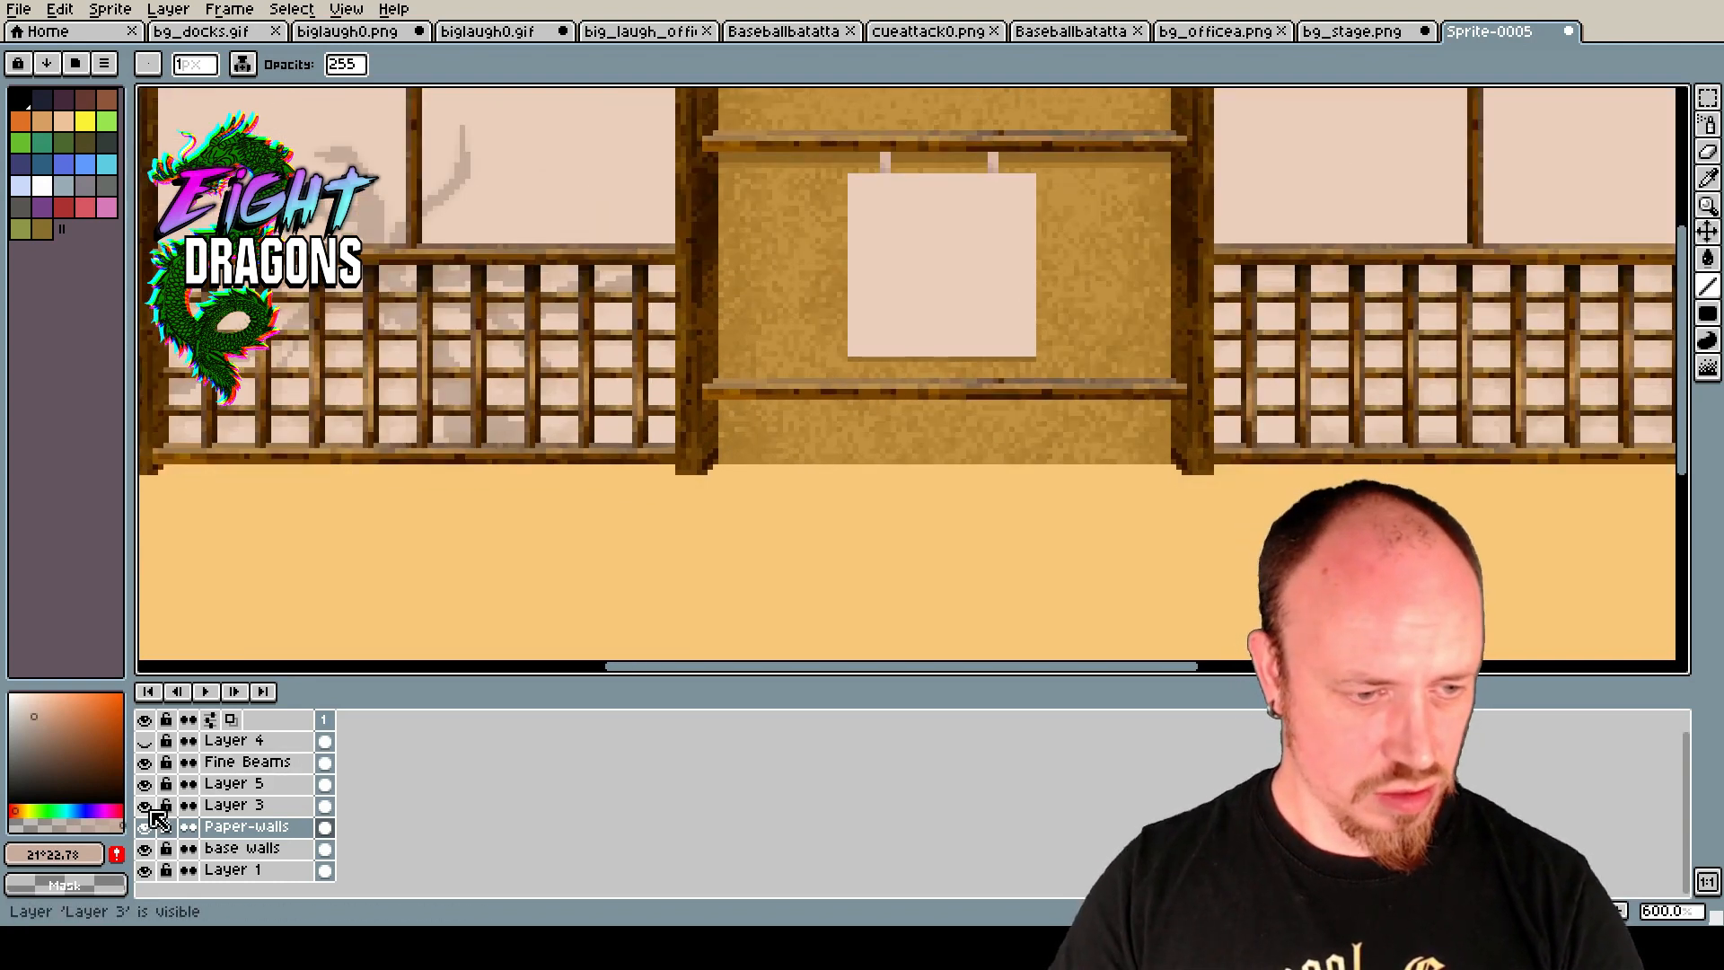
Identify the contents of Layer 3 by toggling its visibility, and rename the layer to Big Beams.
click(147, 806)
click(147, 806)
double_click(231, 806)
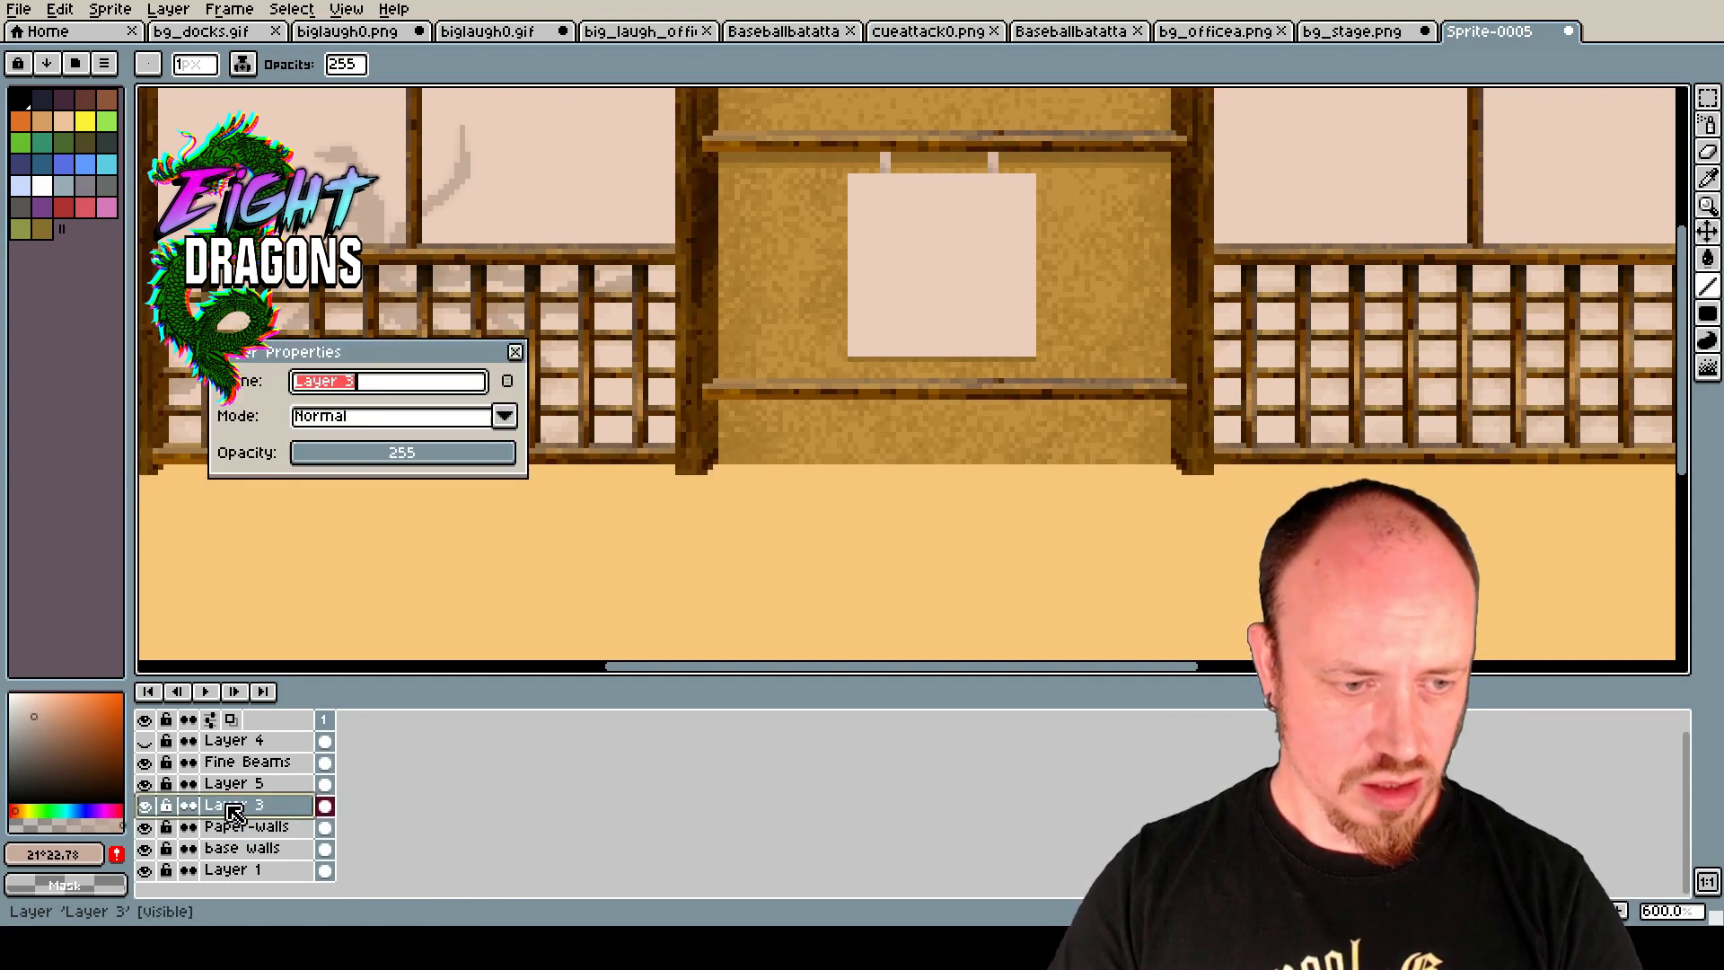
text(Big Beams)
key(Return)
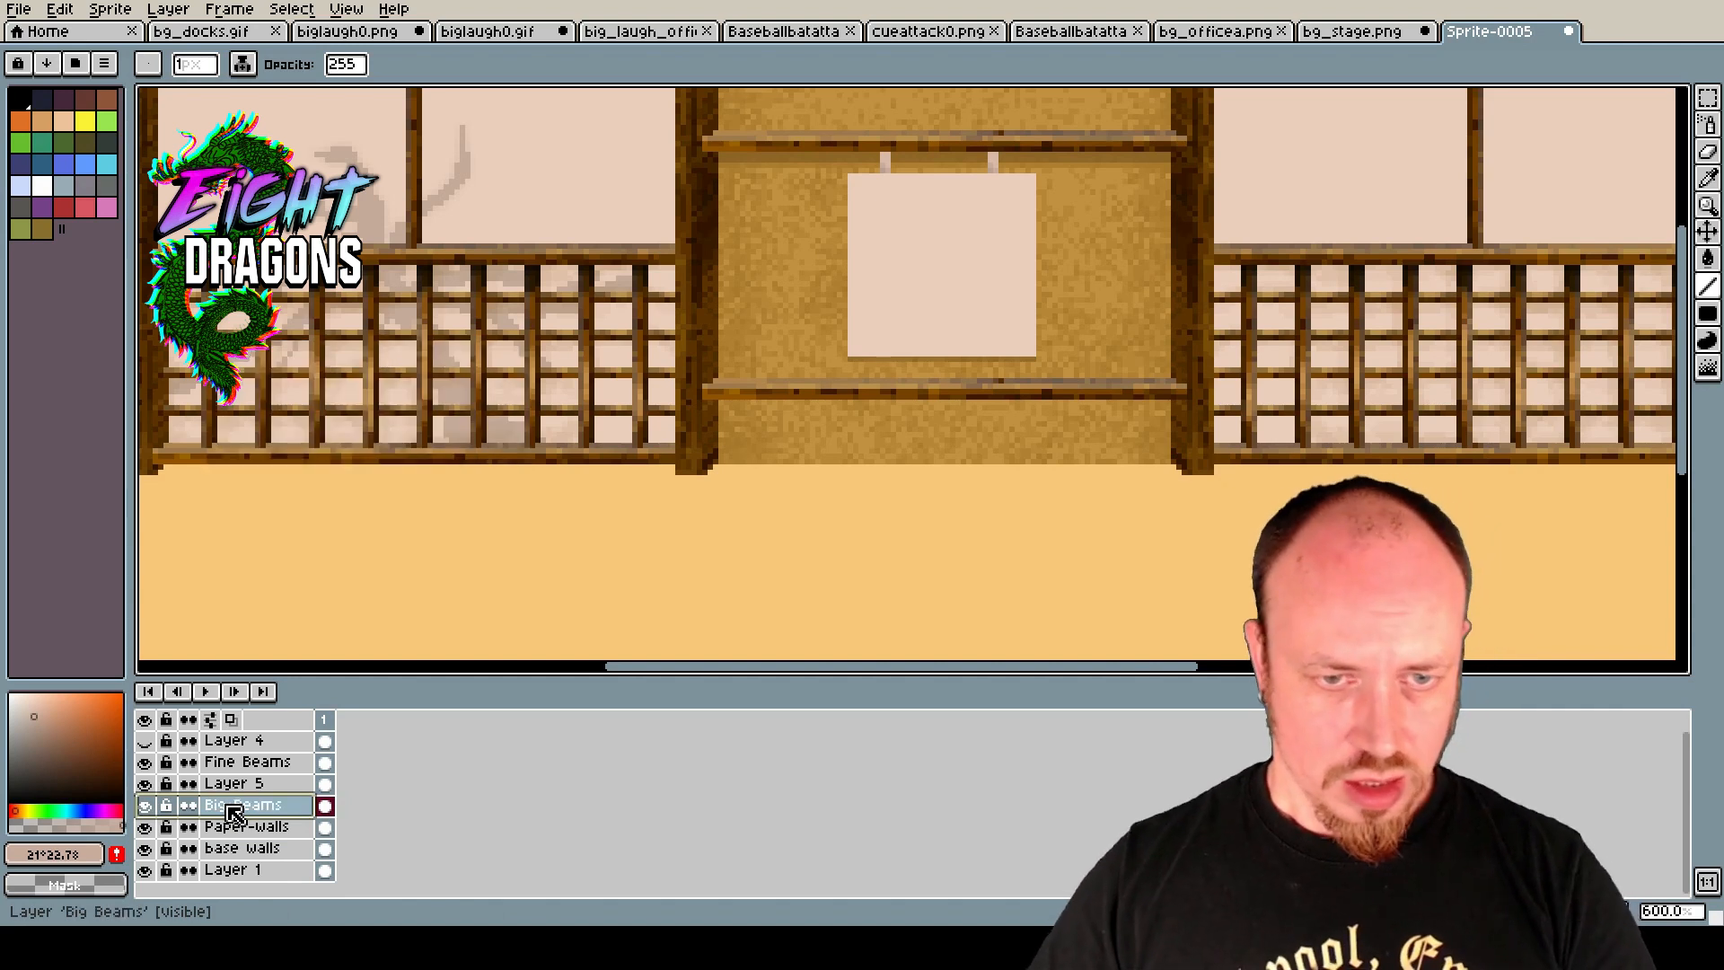
Copy a section about 5 by 39 px of the pillar left of the middle wall onto the floor below, on the Big Beams layer.
key(m)
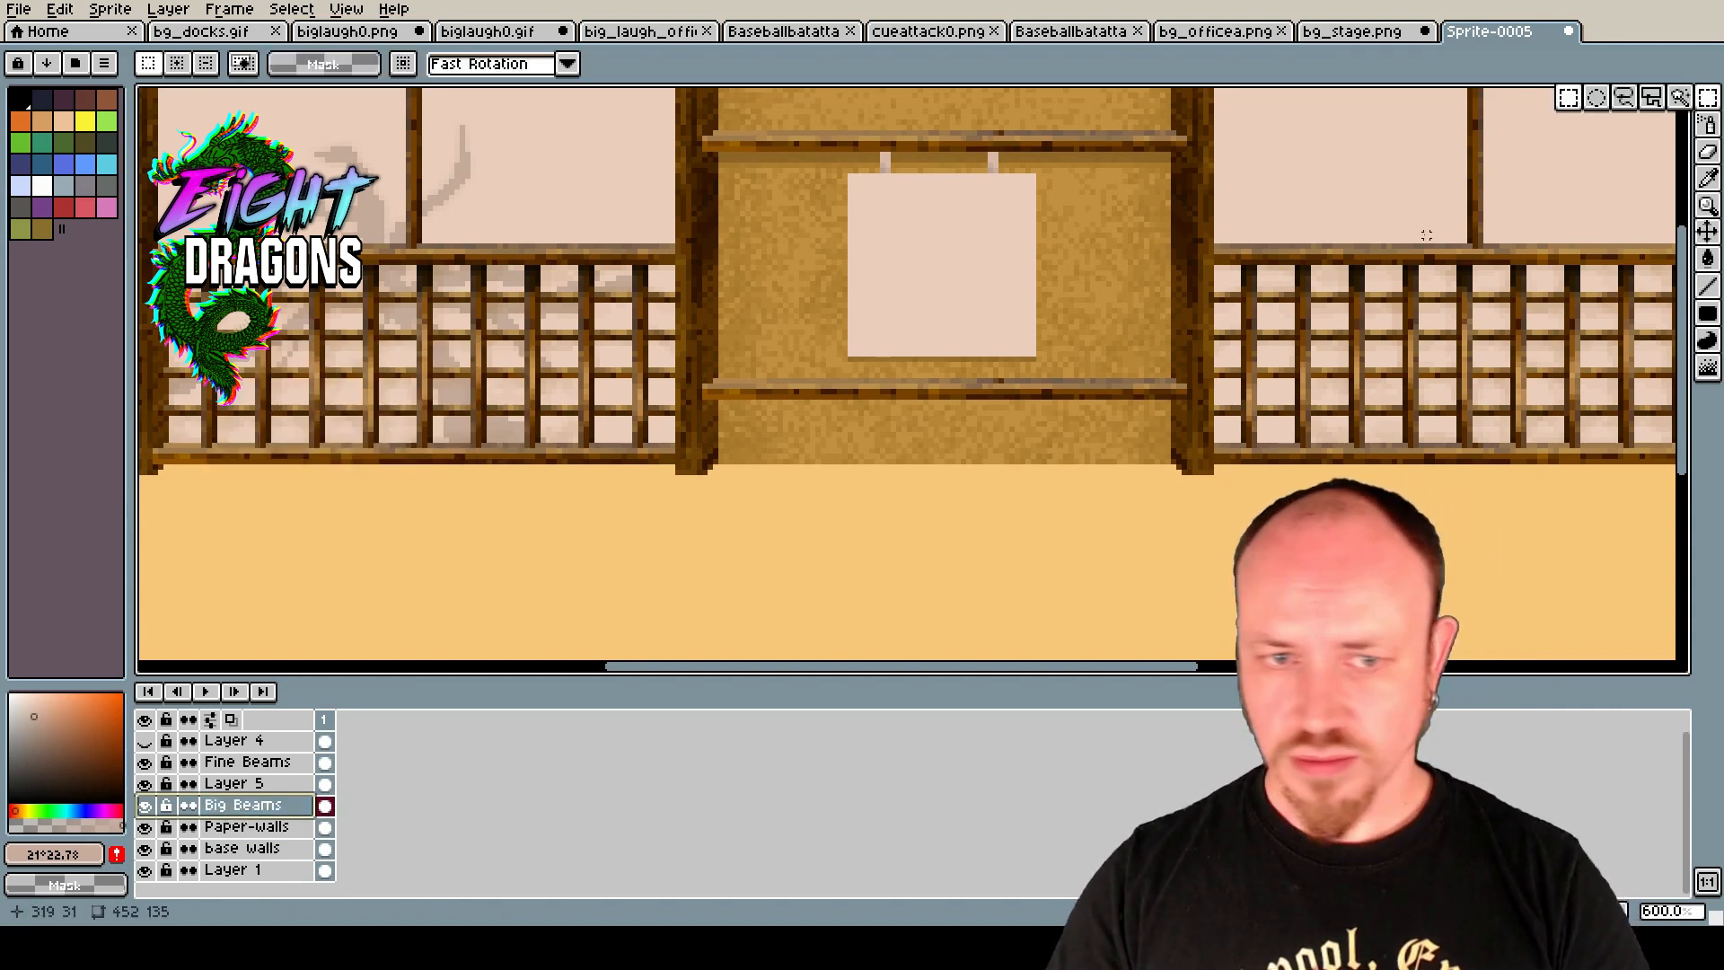
scroll(736, 256, down, 1)
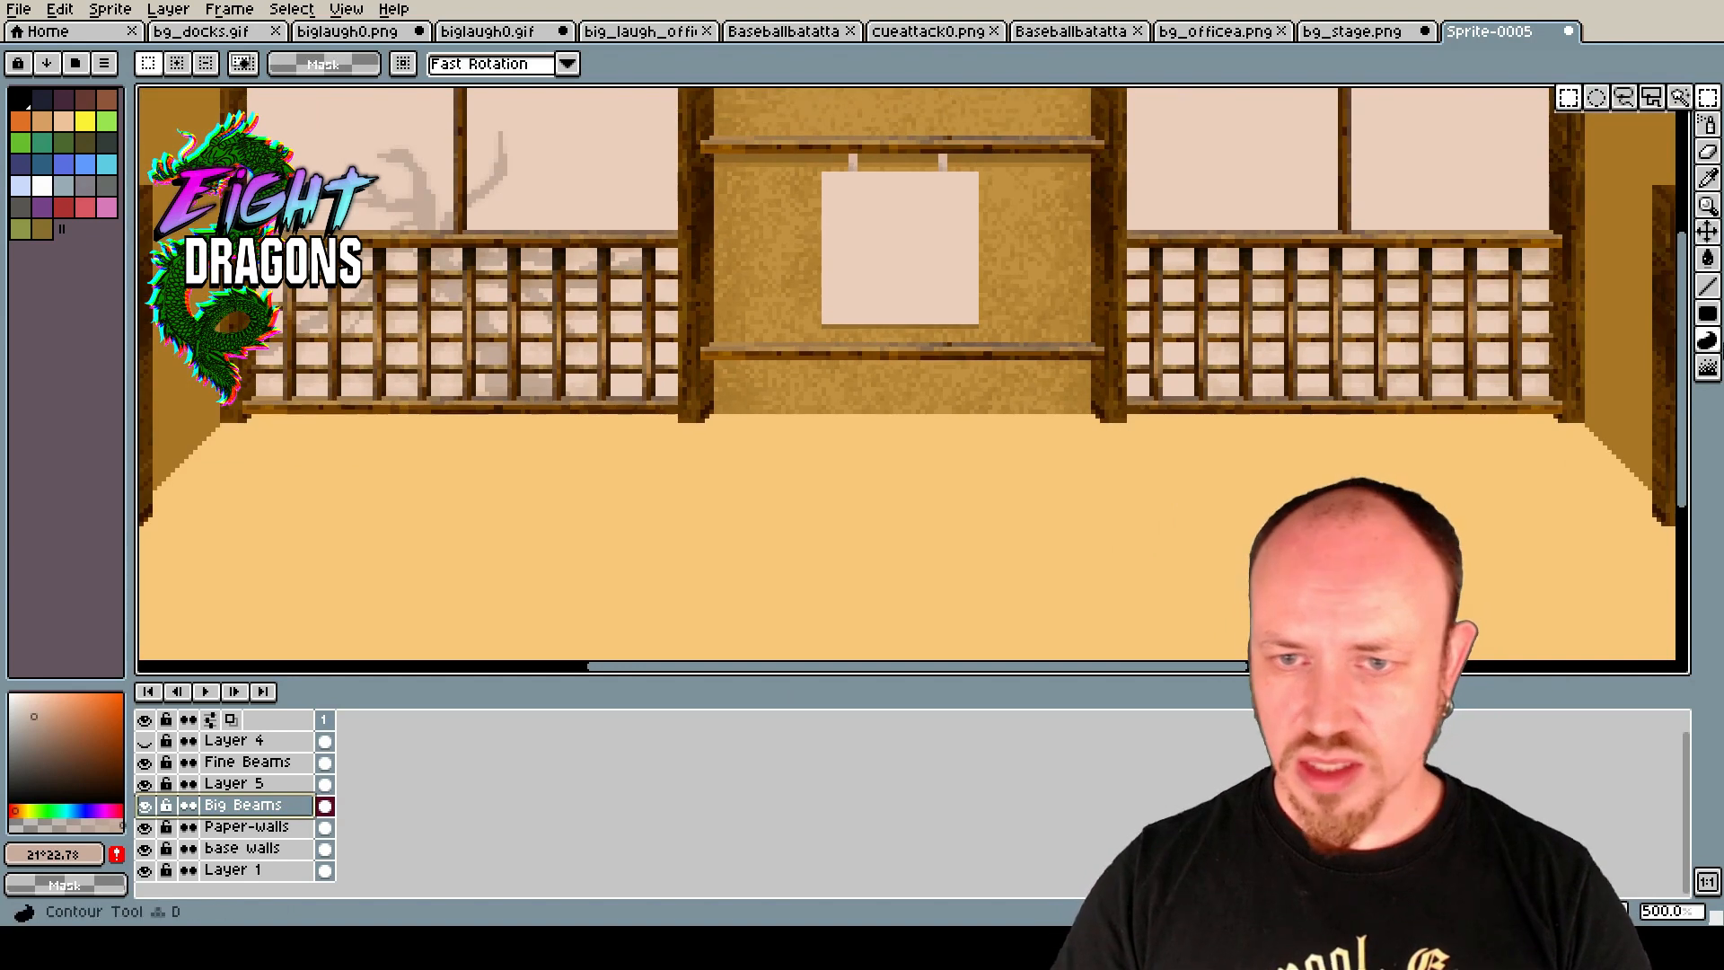
scroll(1048, 361, up, 3)
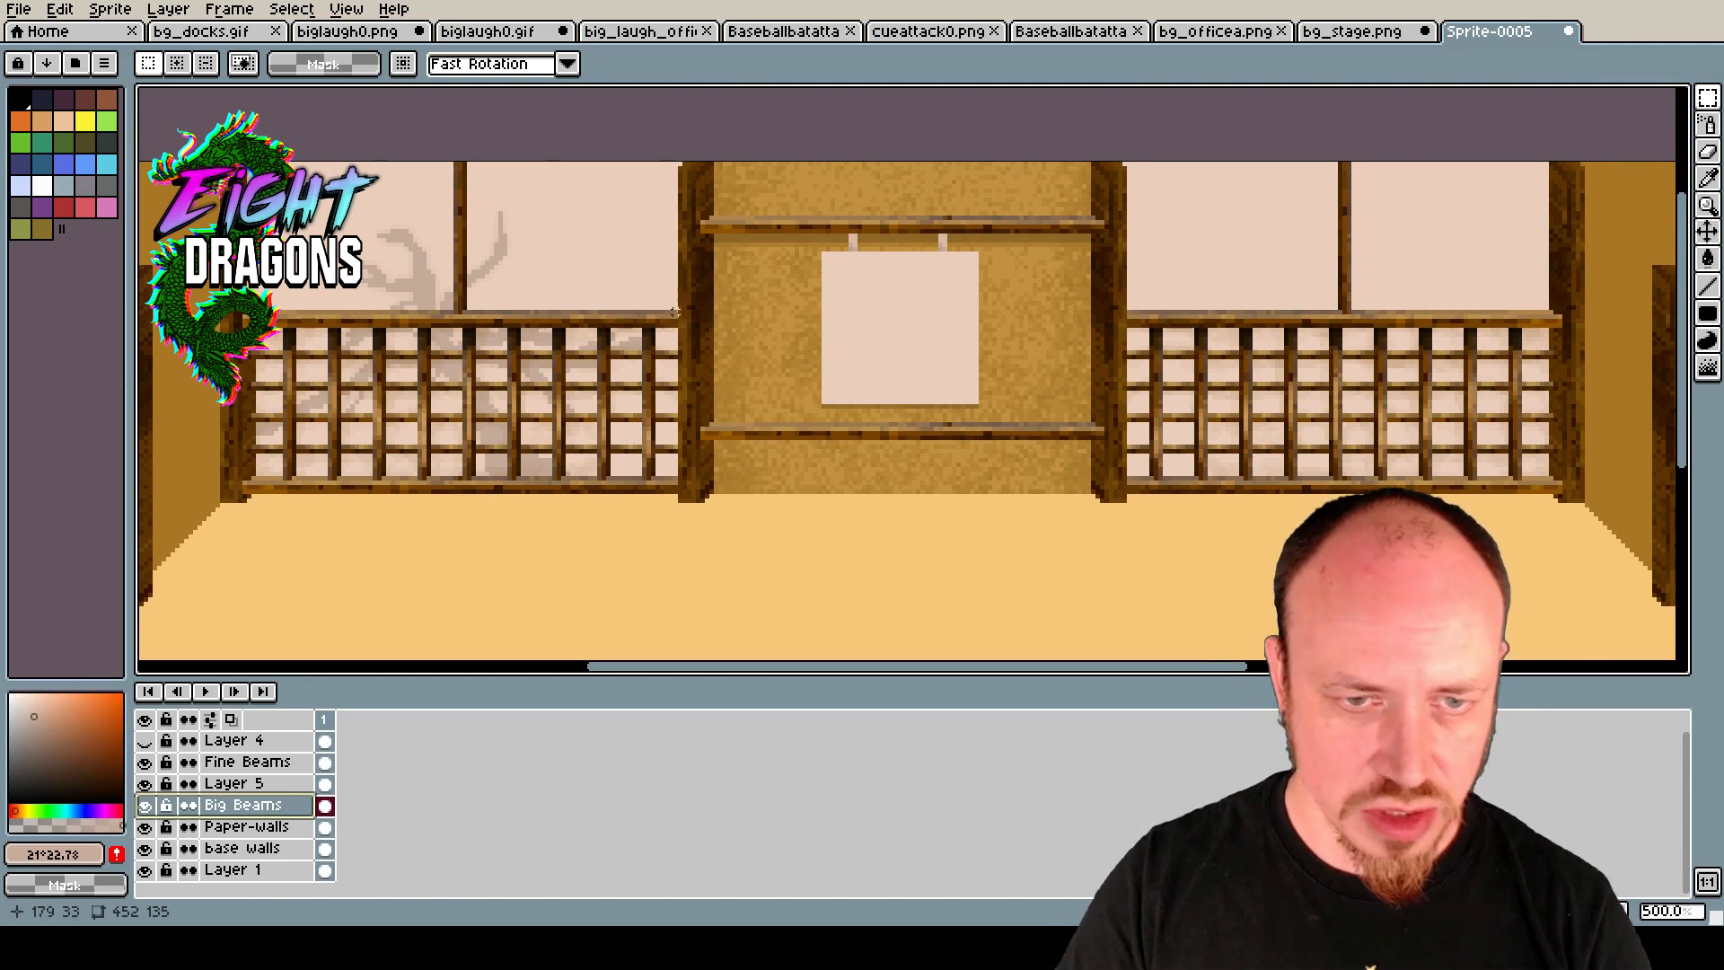
drag(679, 316, 696, 486)
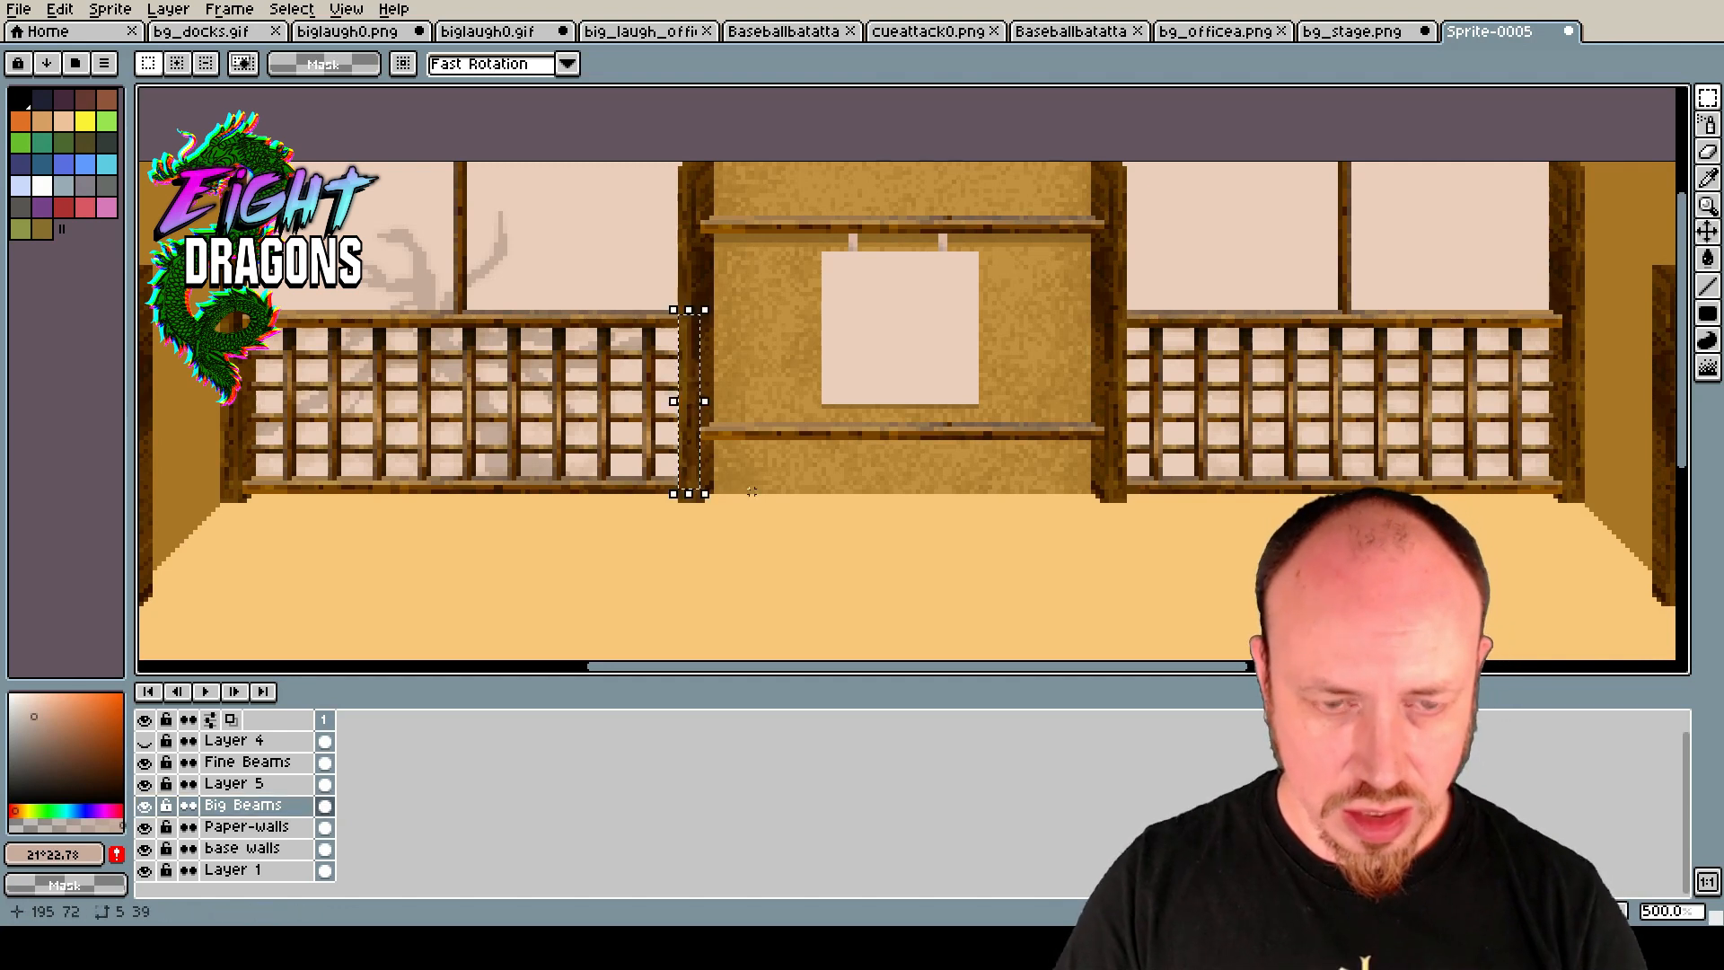
drag(689, 398, 886, 595)
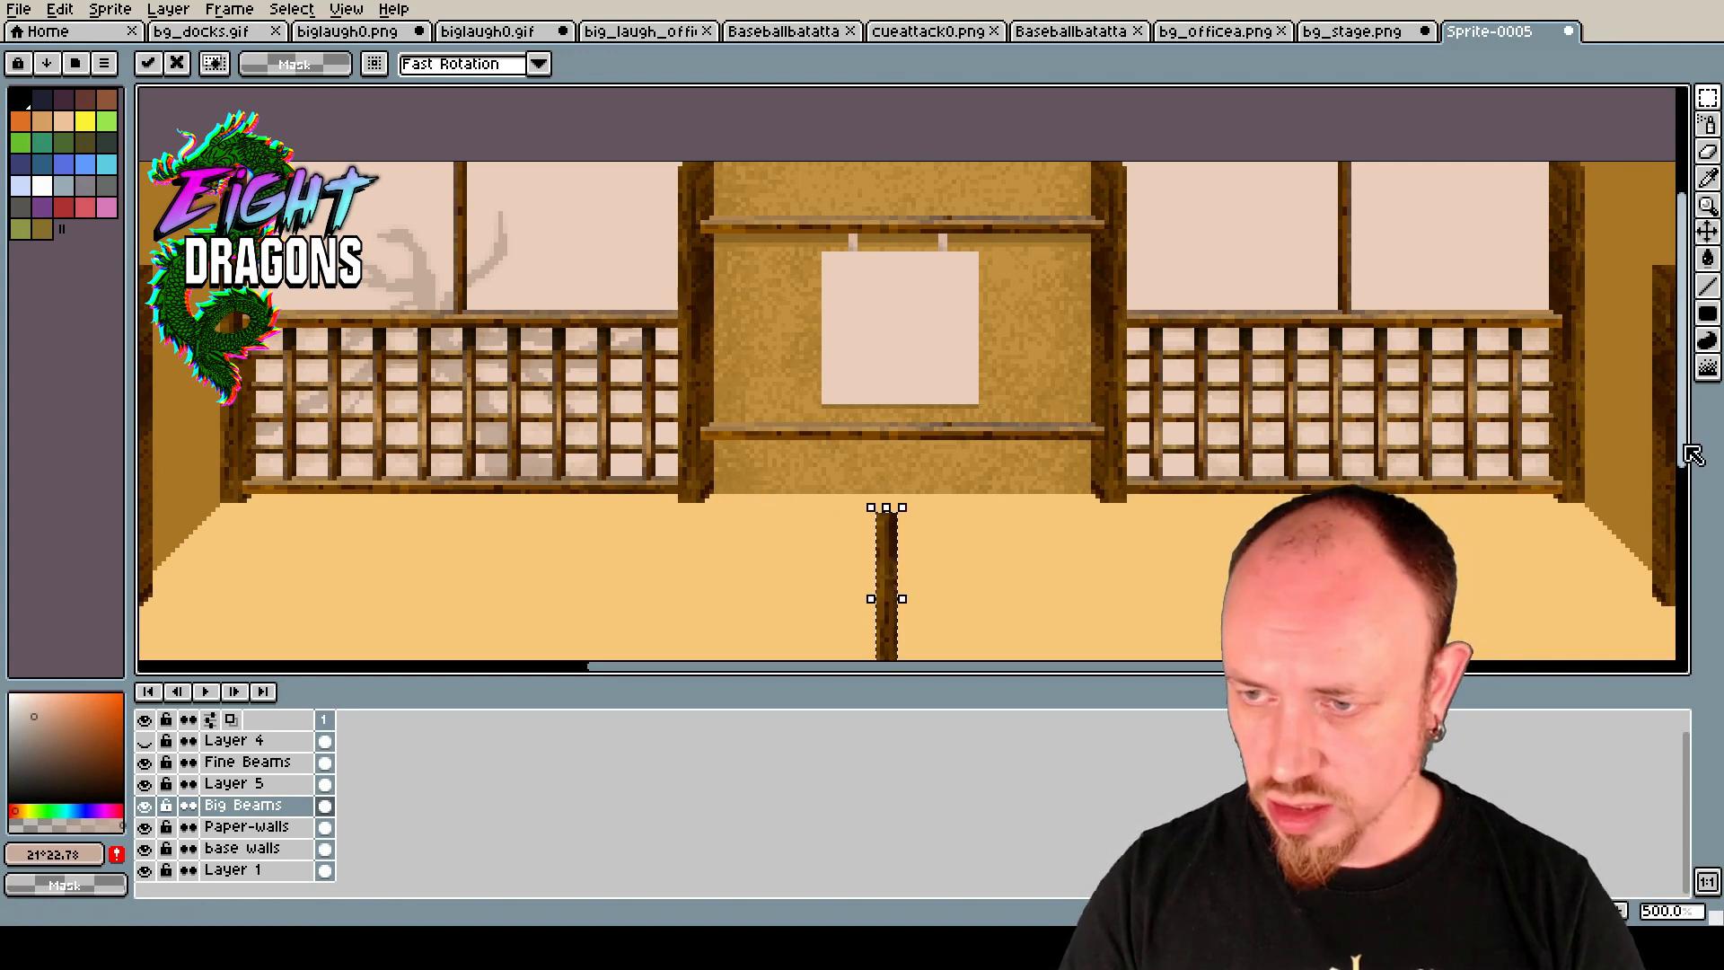
scroll(455, 292, down, 3)
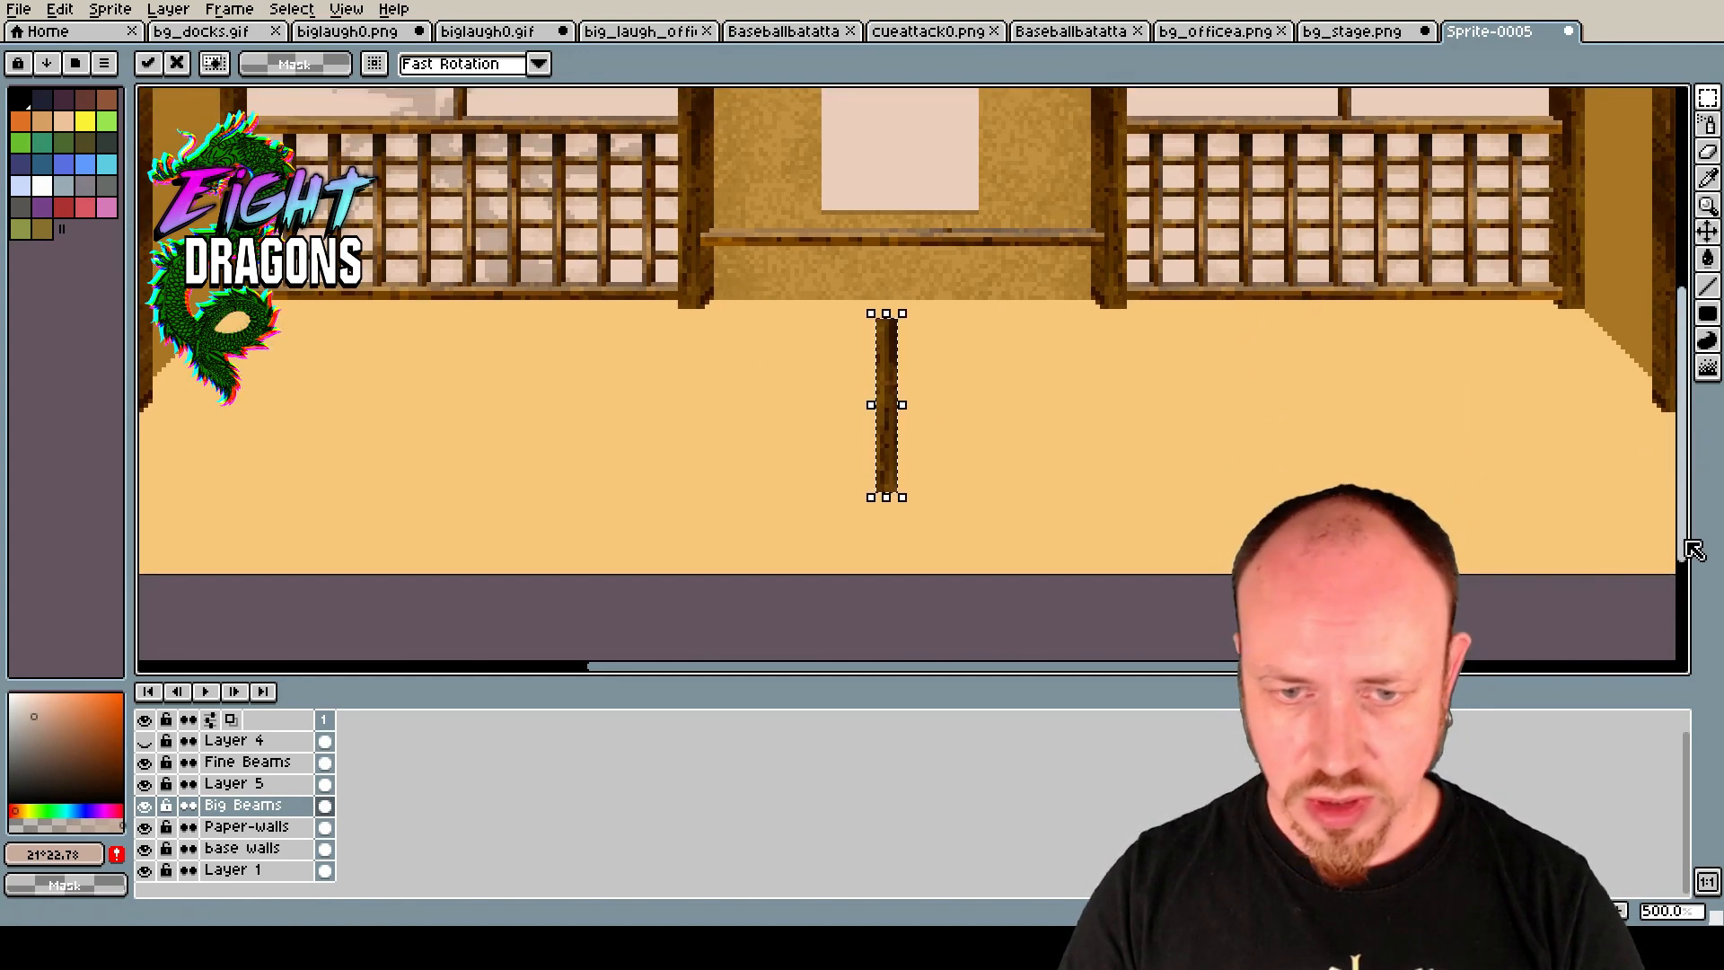
Raise the brightness of the copied beam section on the floor to 39.
click(60, 10)
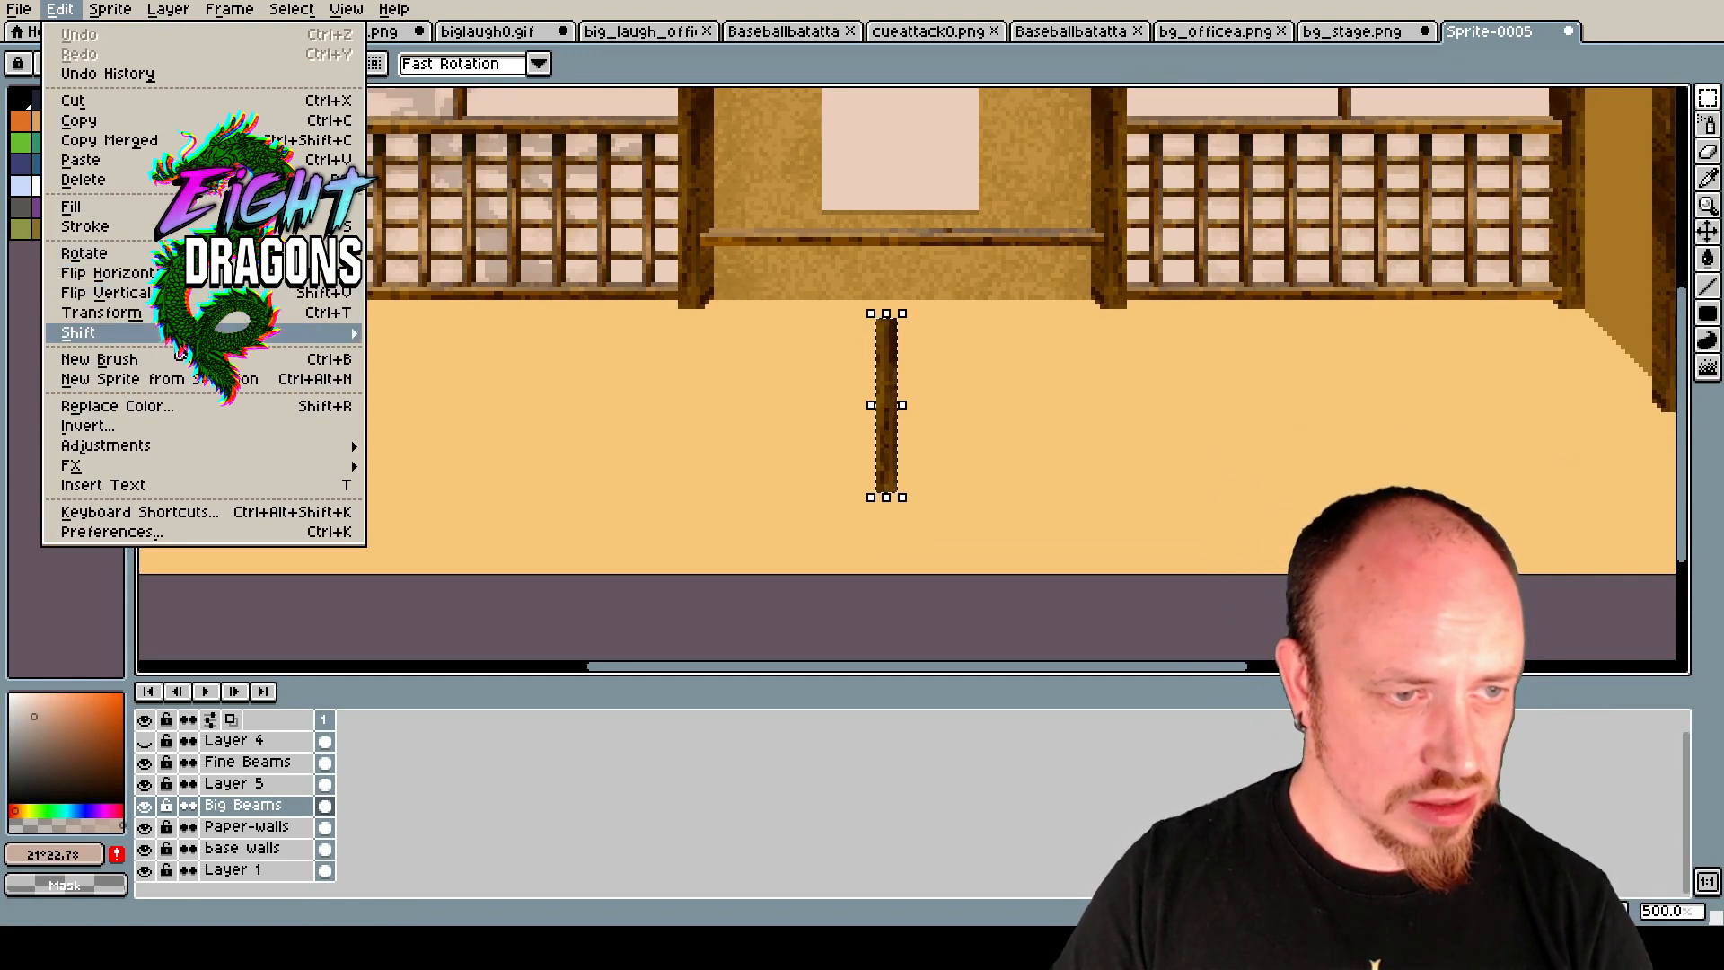
mouse_move(185, 446)
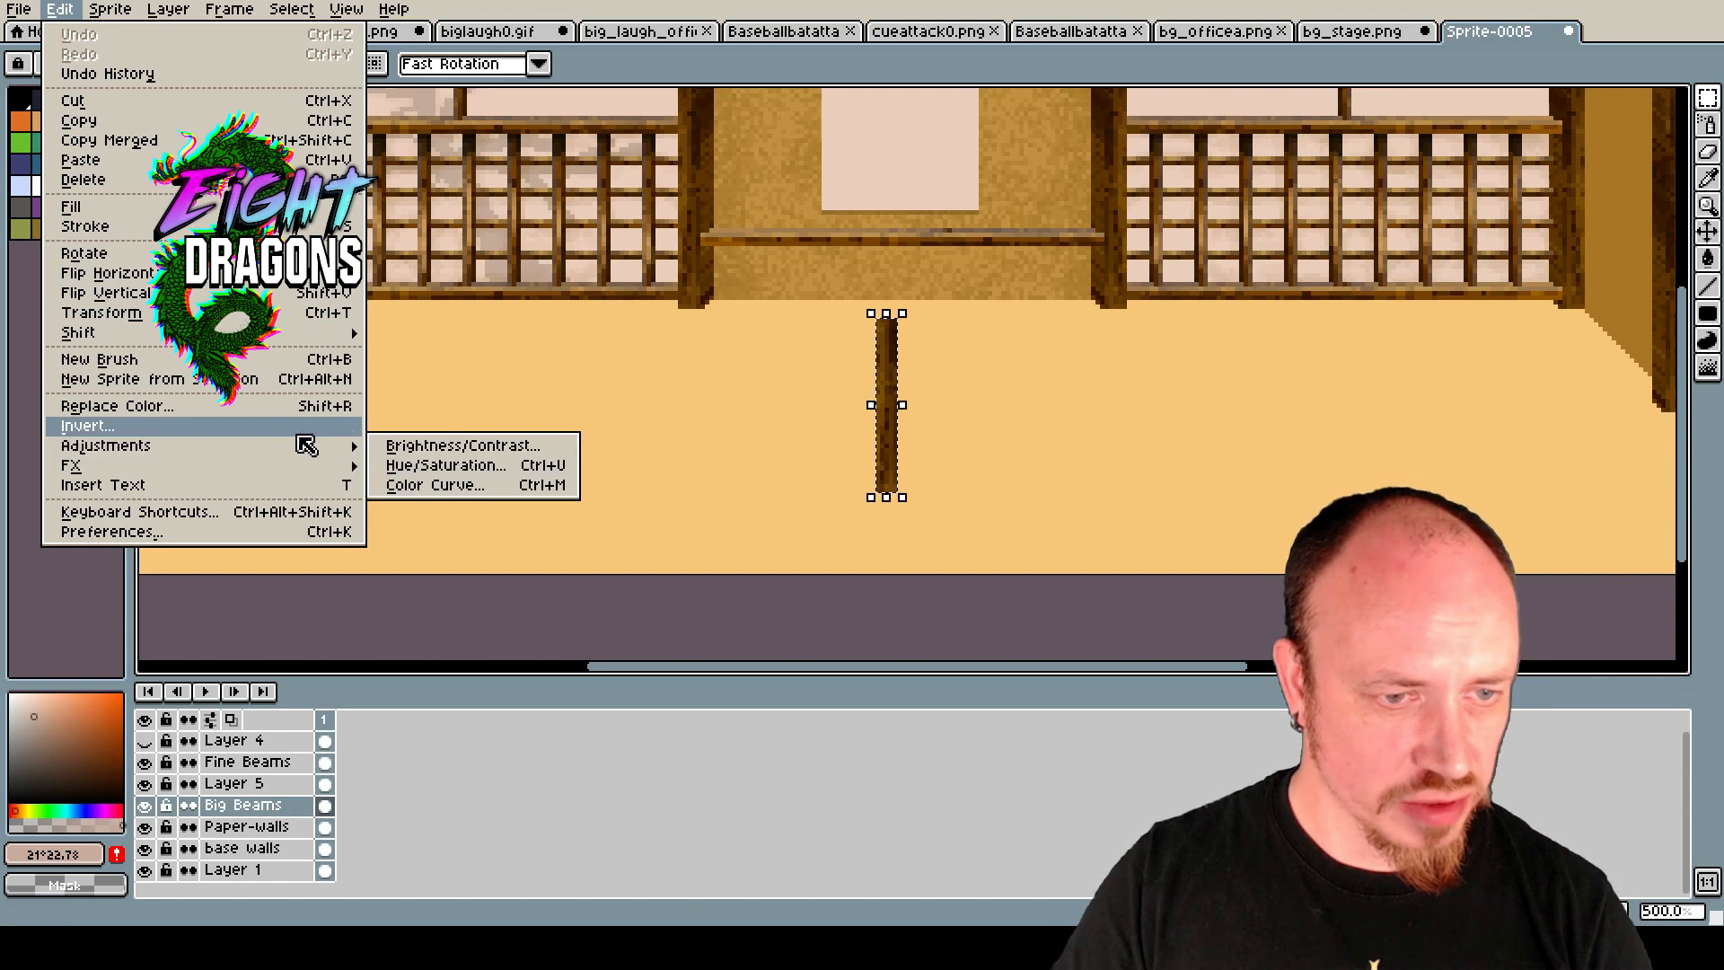
click(420, 446)
click(1205, 592)
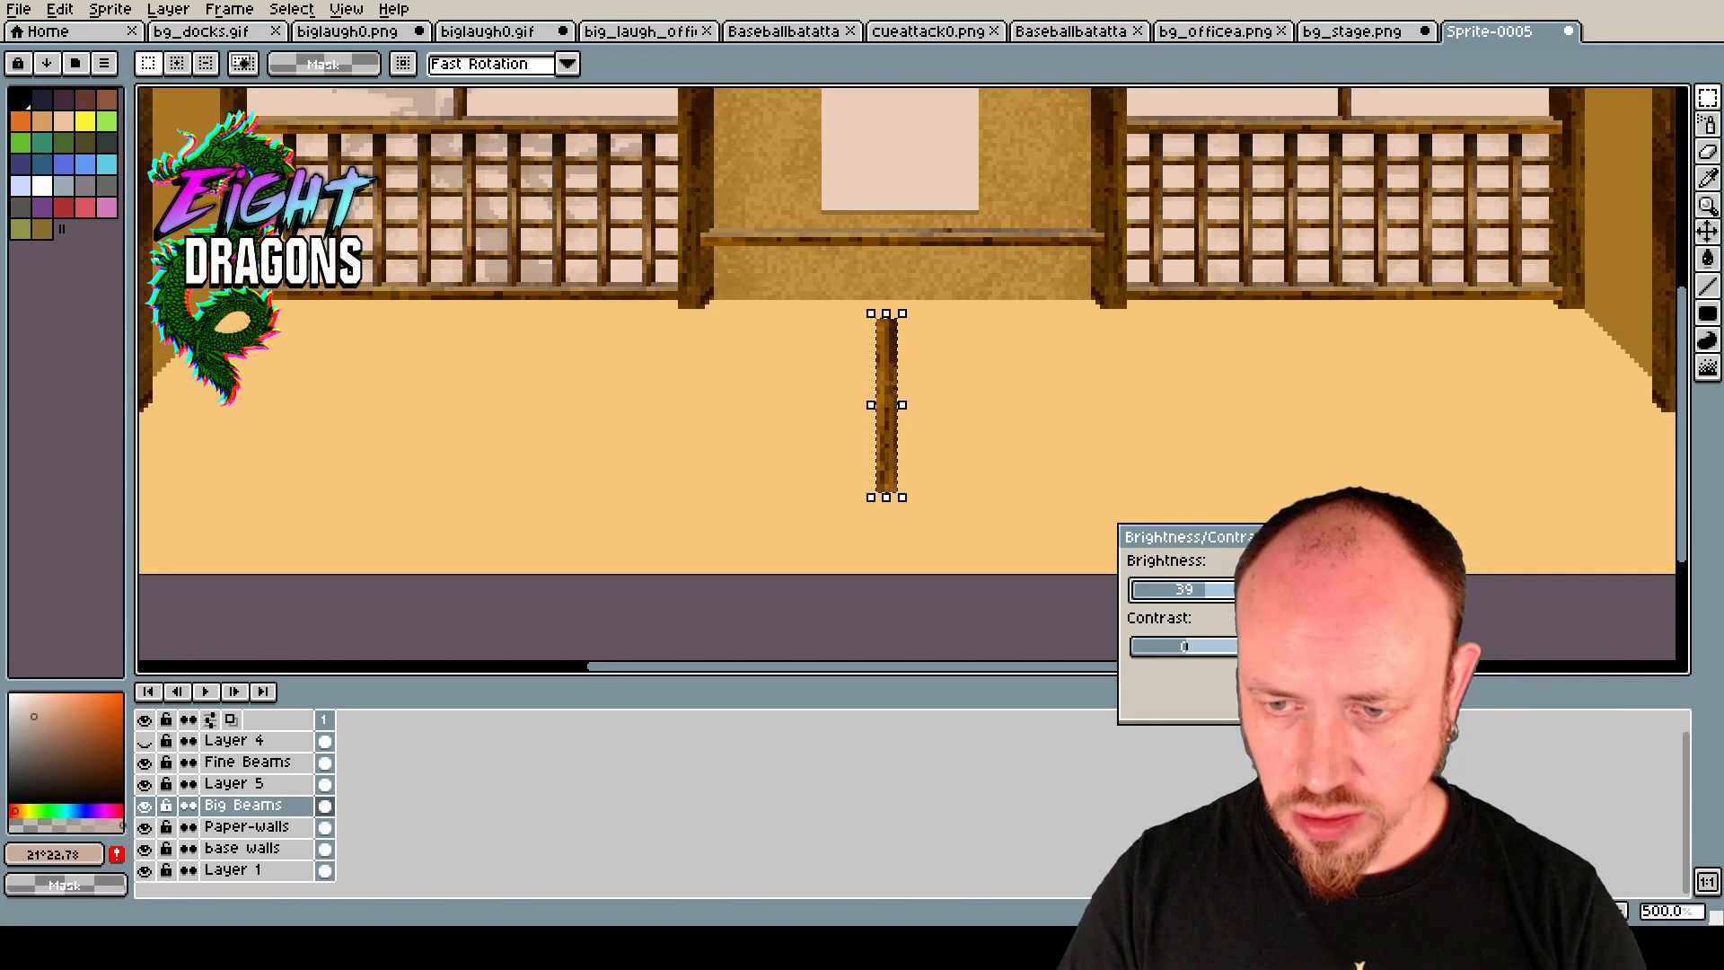
click(1289, 565)
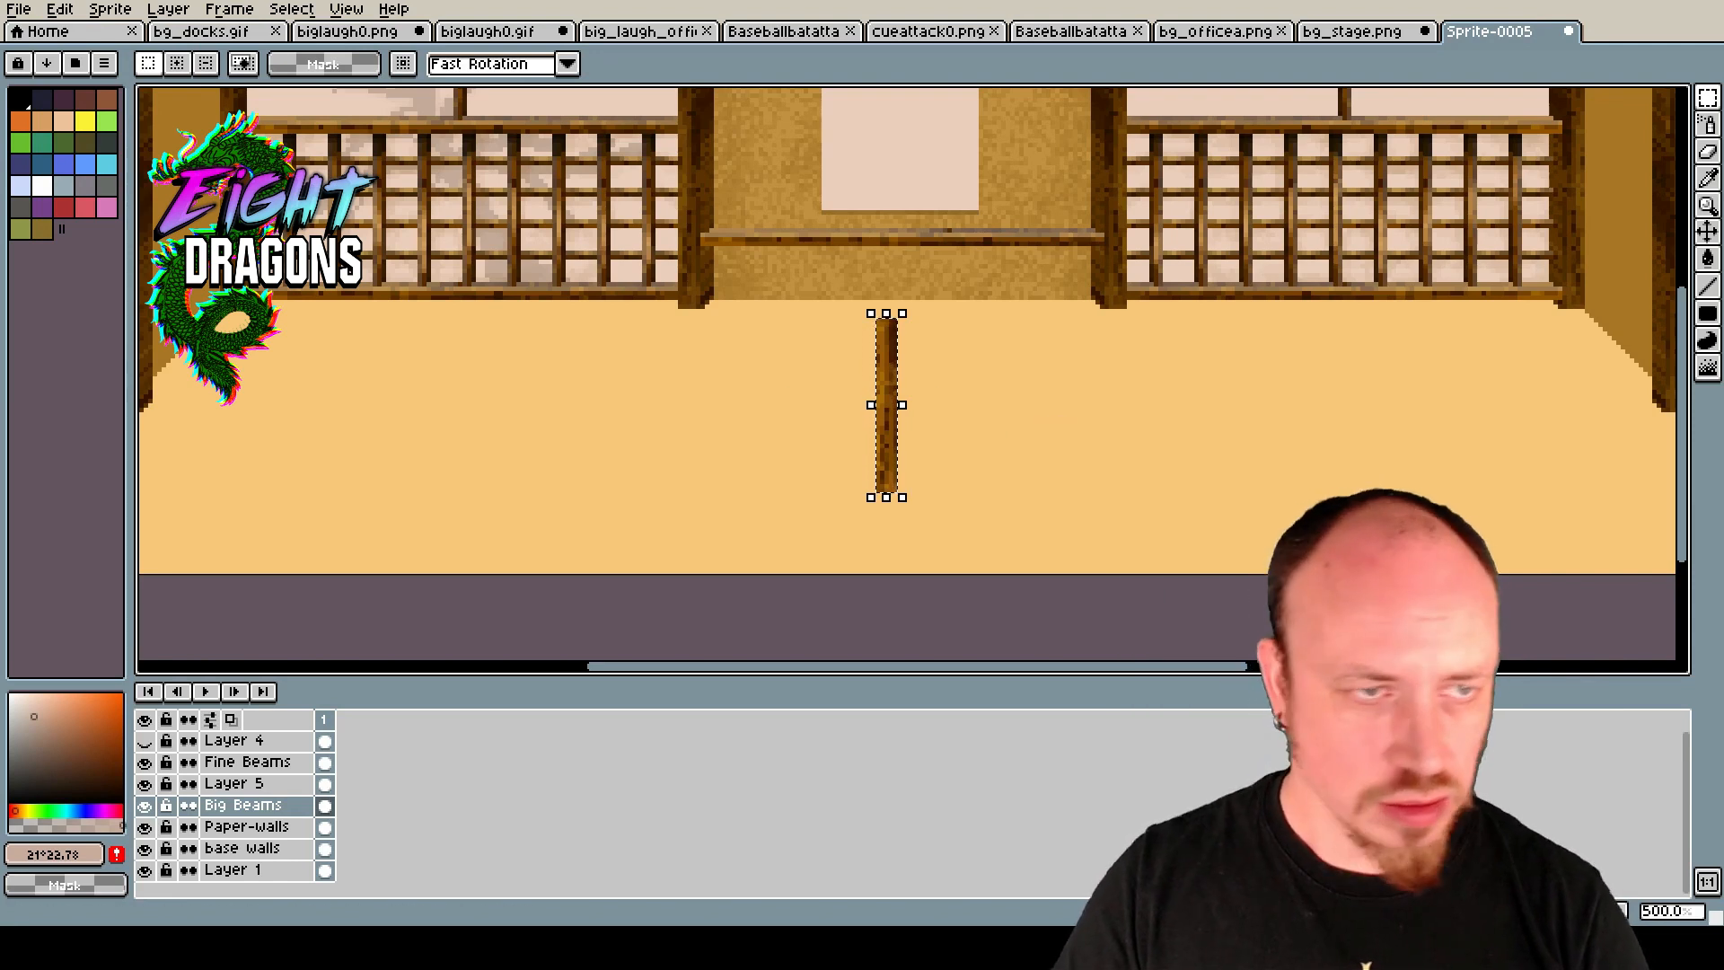
Adjust the copied beam in HSL mode to saturation -27 and lightness 23.
click(59, 9)
mouse_move(308, 449)
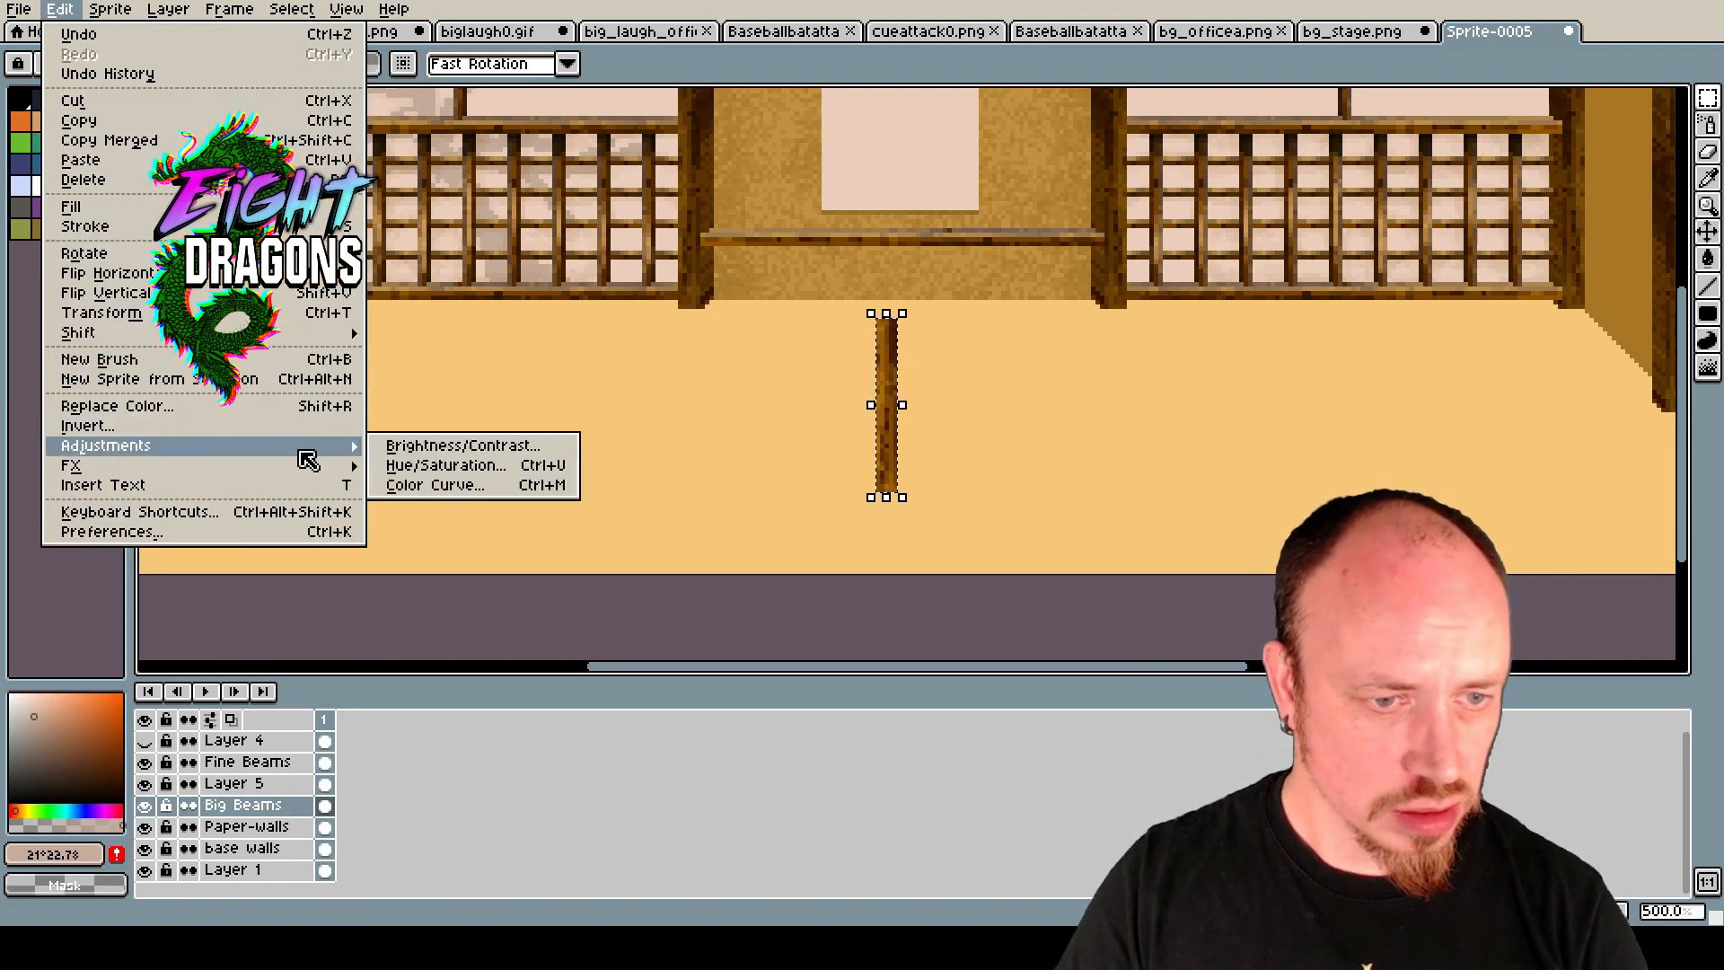
click(440, 465)
drag(816, 562, 779, 561)
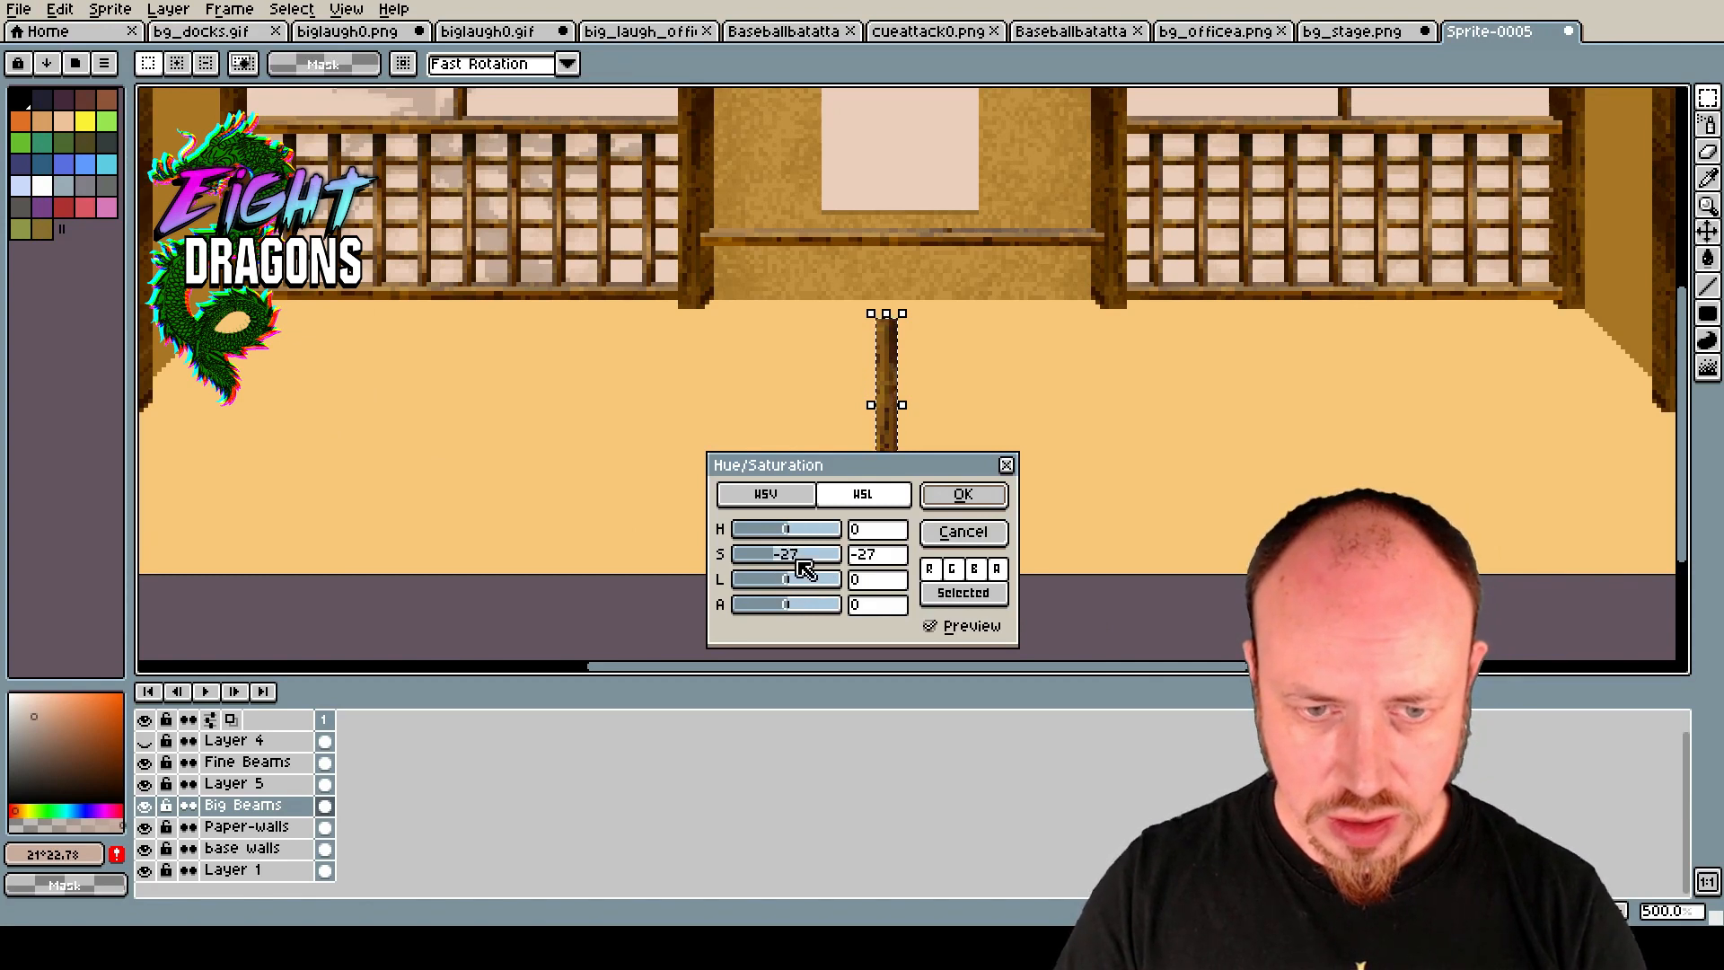
drag(803, 588, 807, 589)
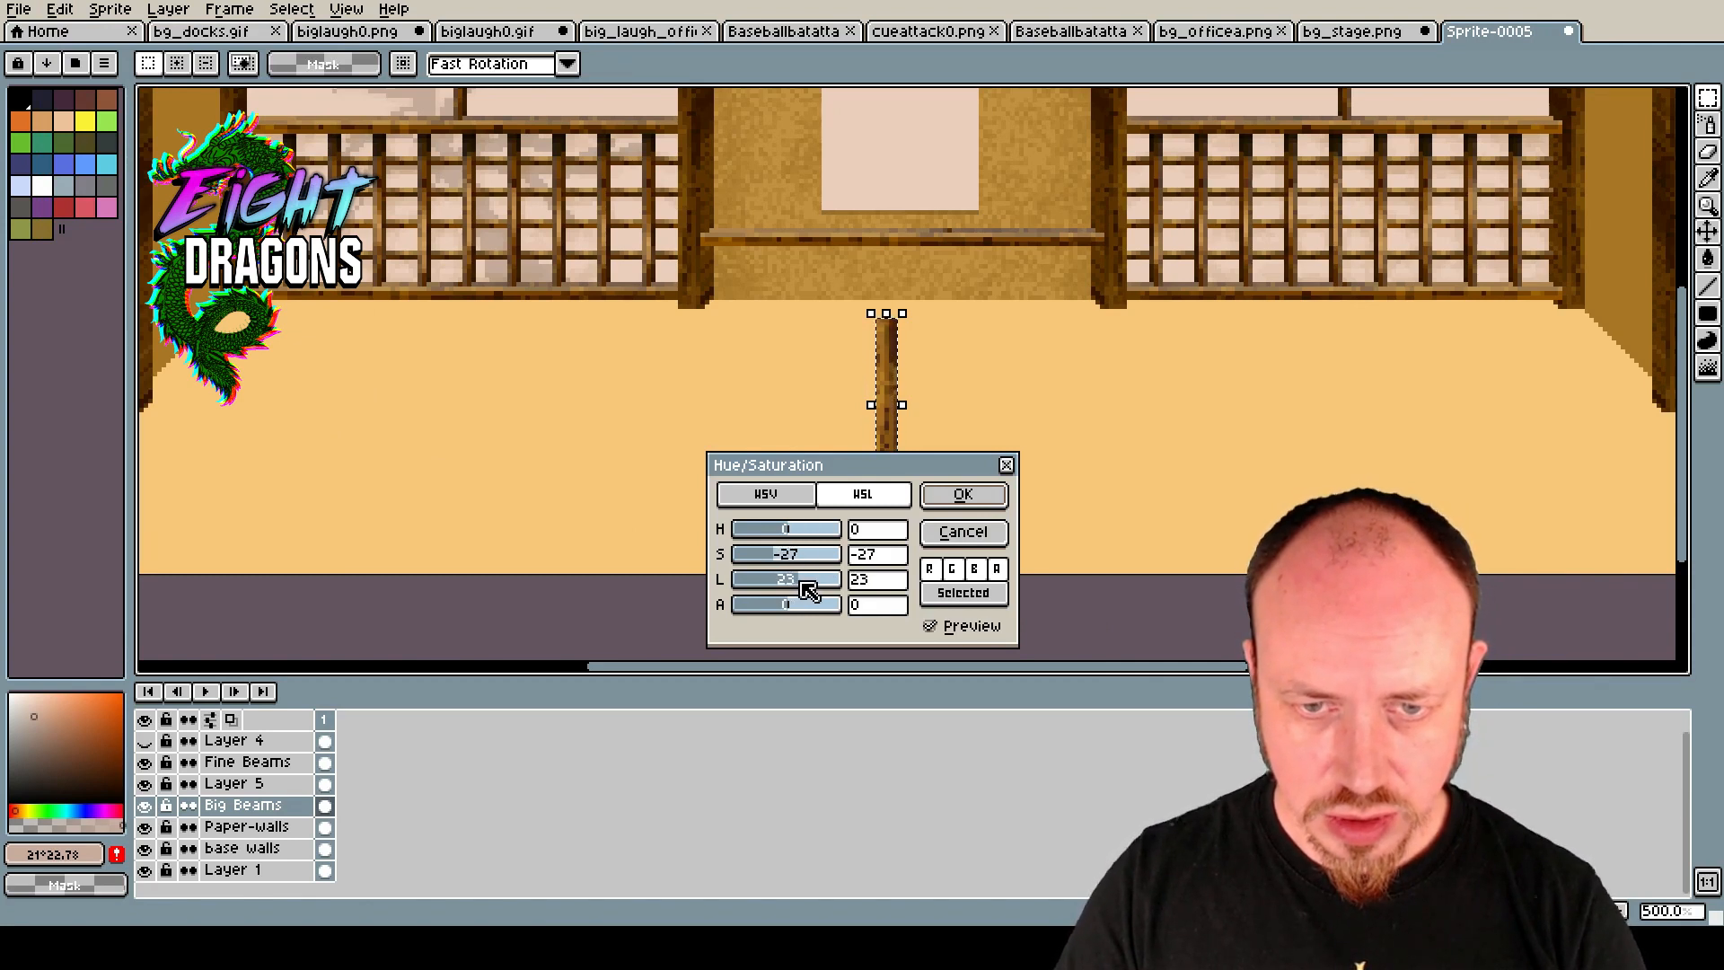
click(962, 494)
Copy three 5 px wide pieces of the lightened beam side by side beneath the lower shelf, starting at its left pillar.
scroll(918, 395, up, 1)
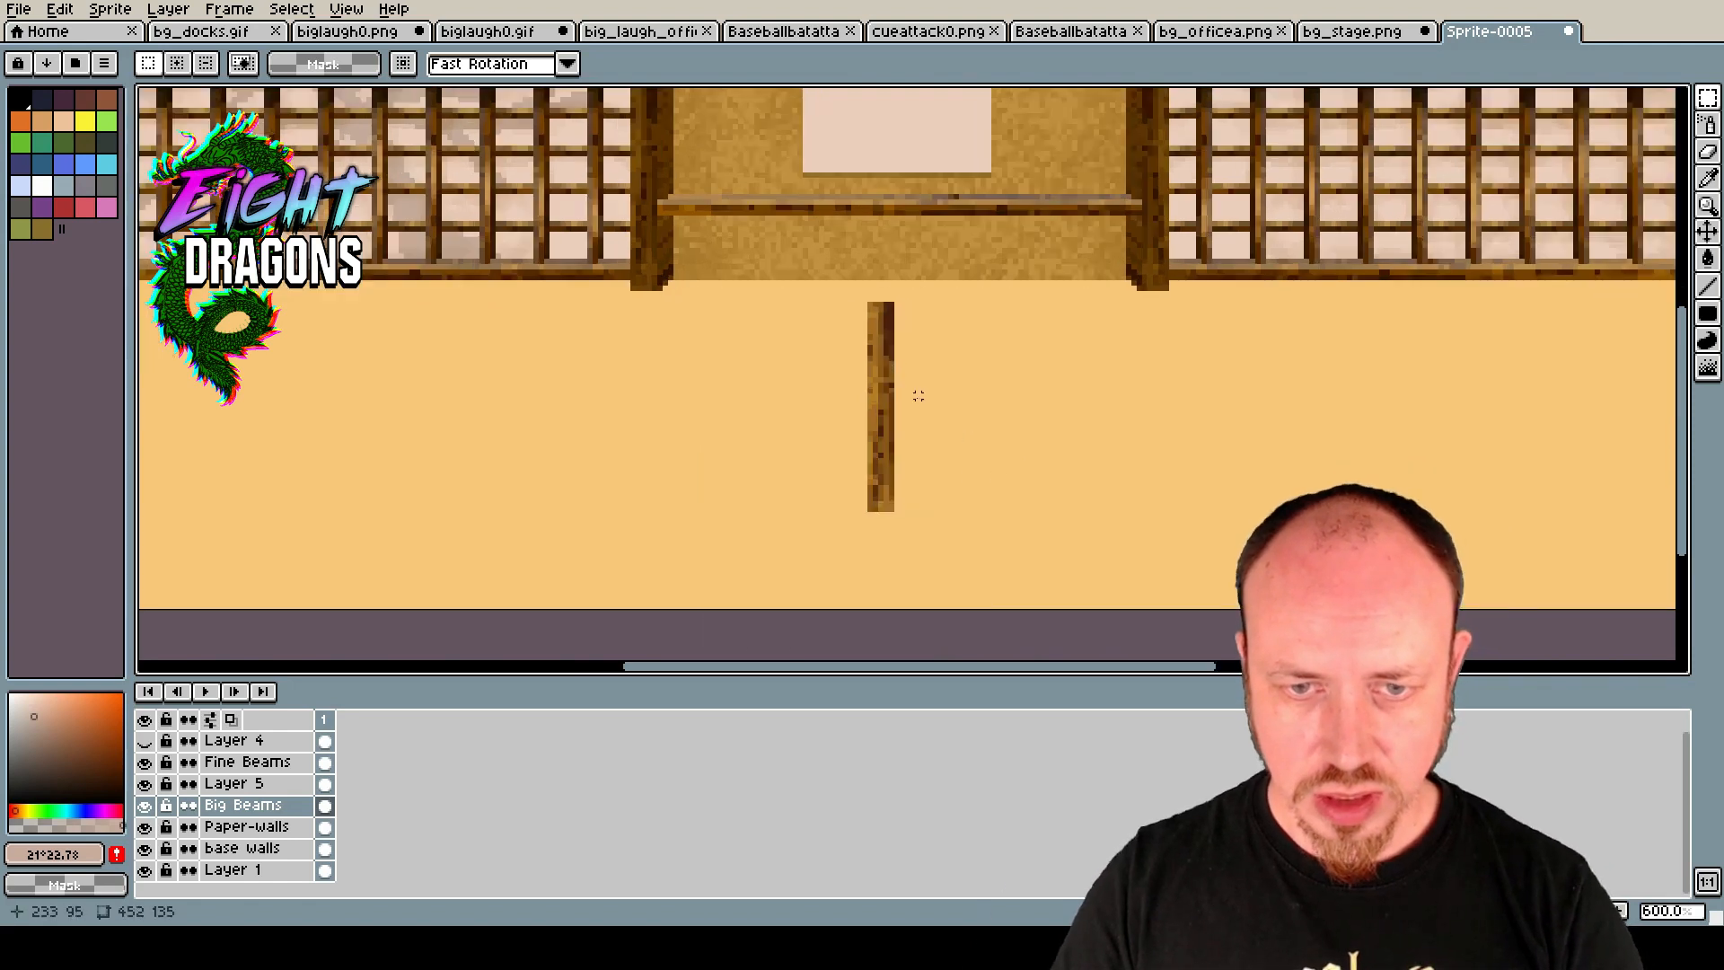
scroll(917, 395, up, 1)
key(m)
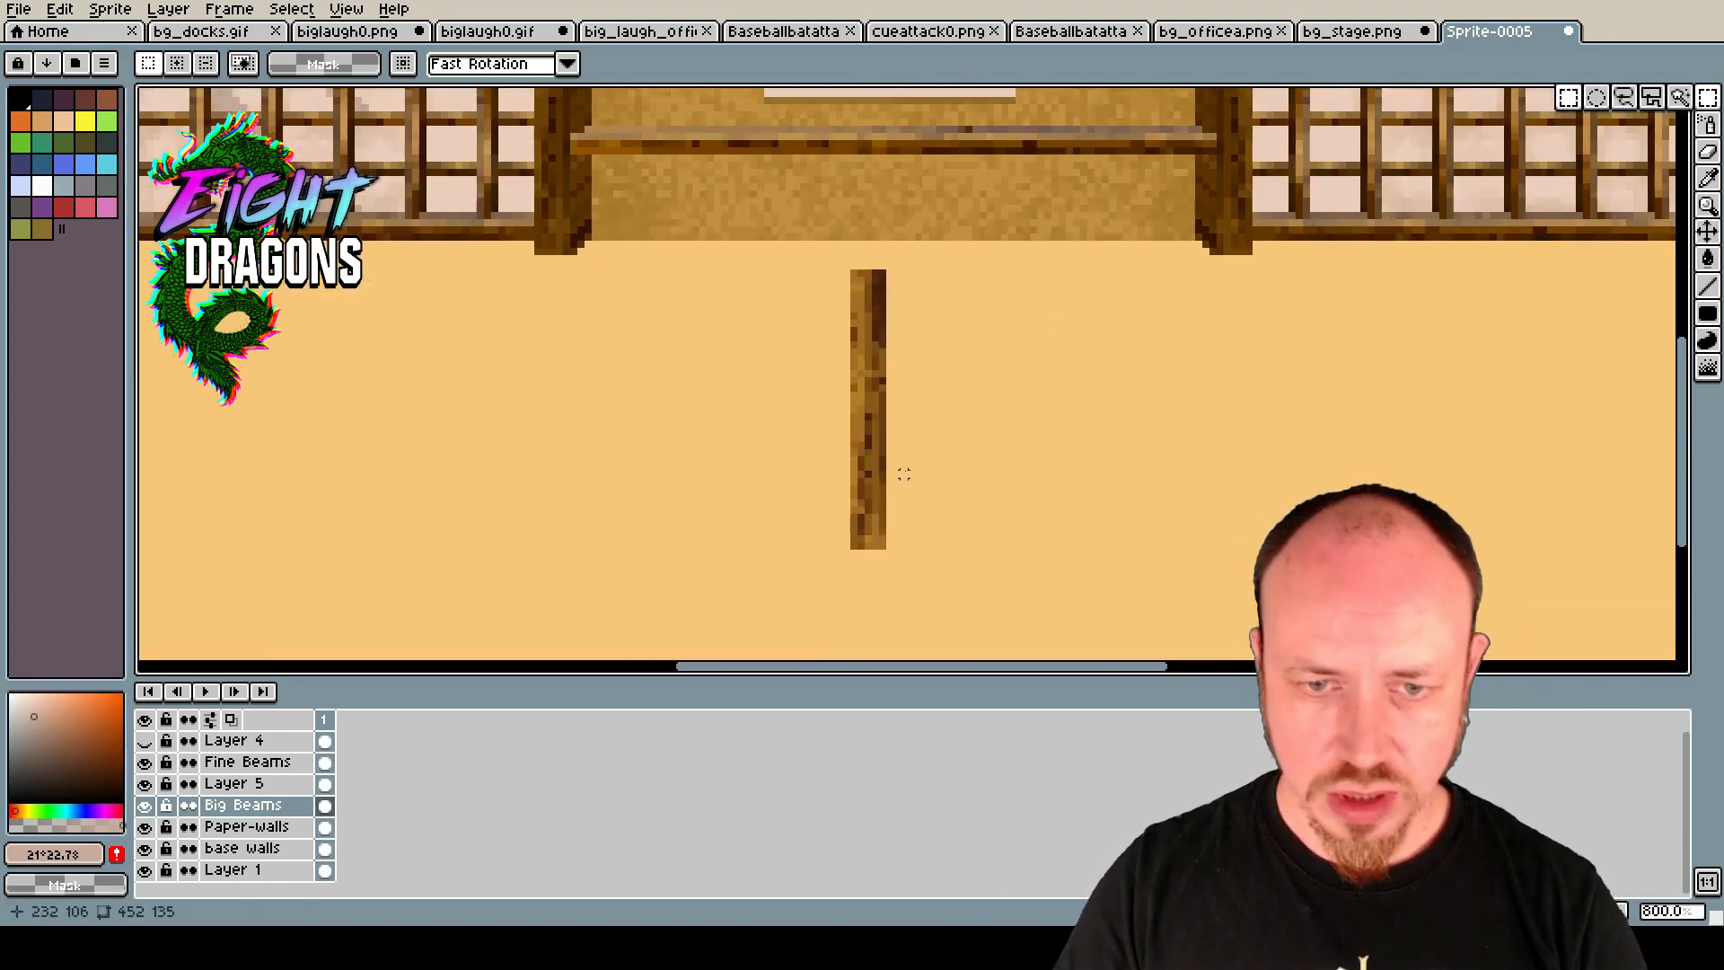
drag(853, 396, 608, 207)
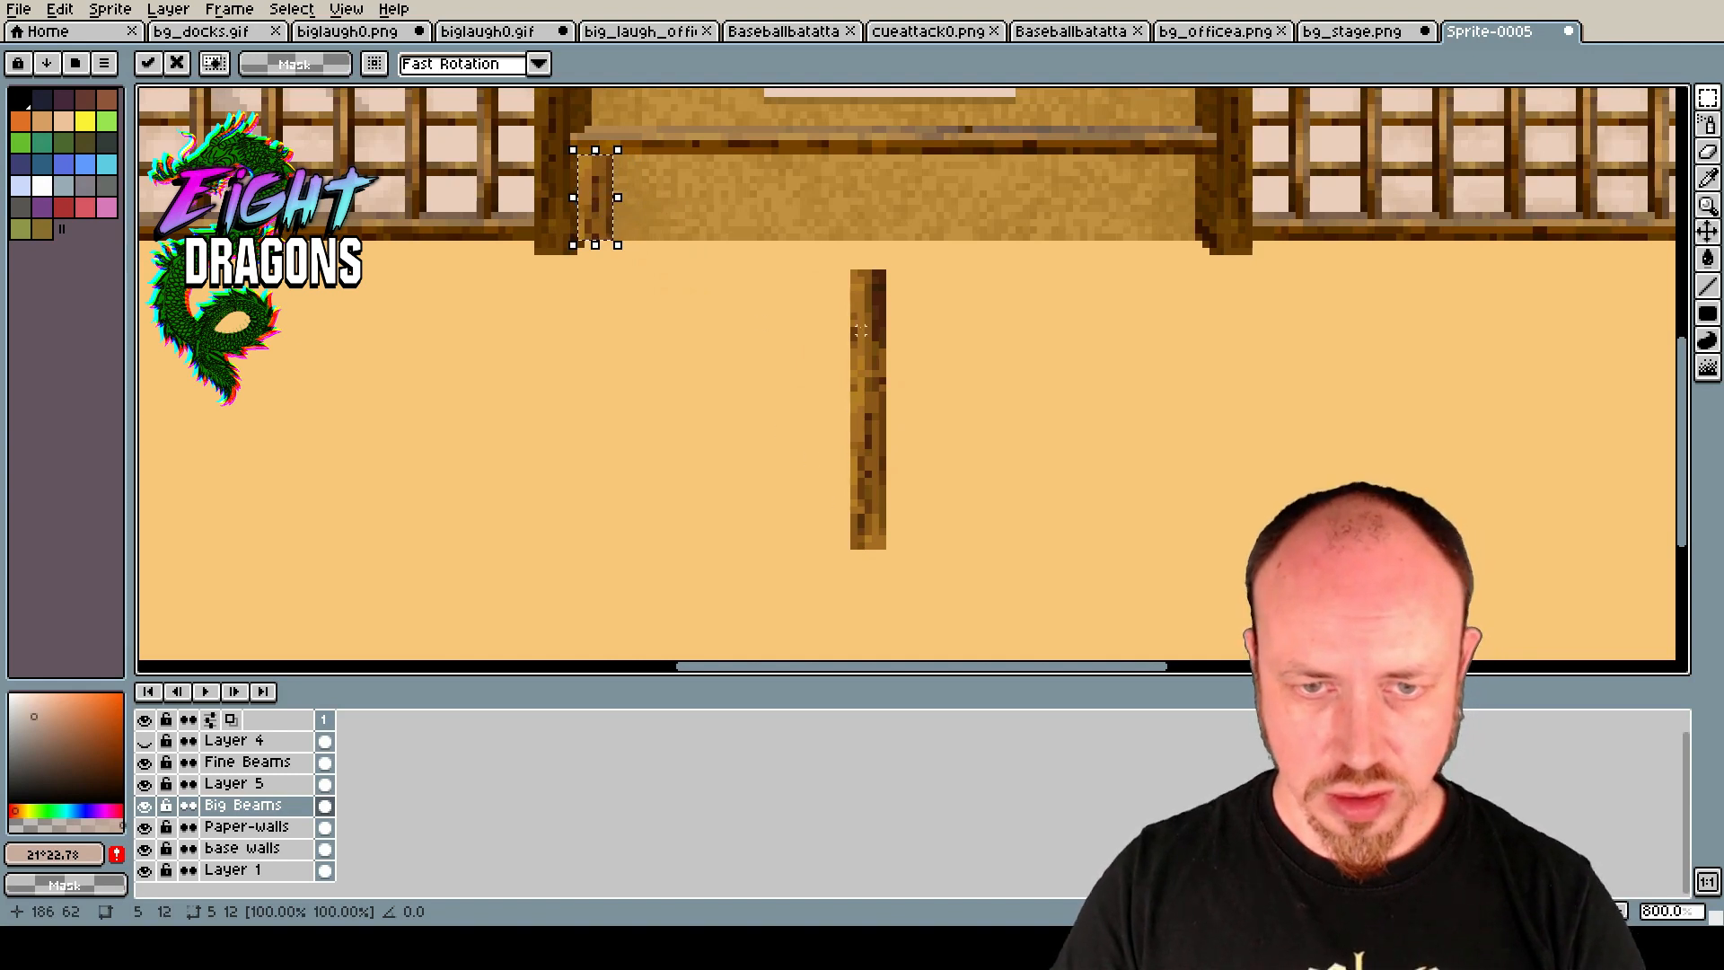
drag(848, 294, 644, 207)
drag(854, 445, 671, 199)
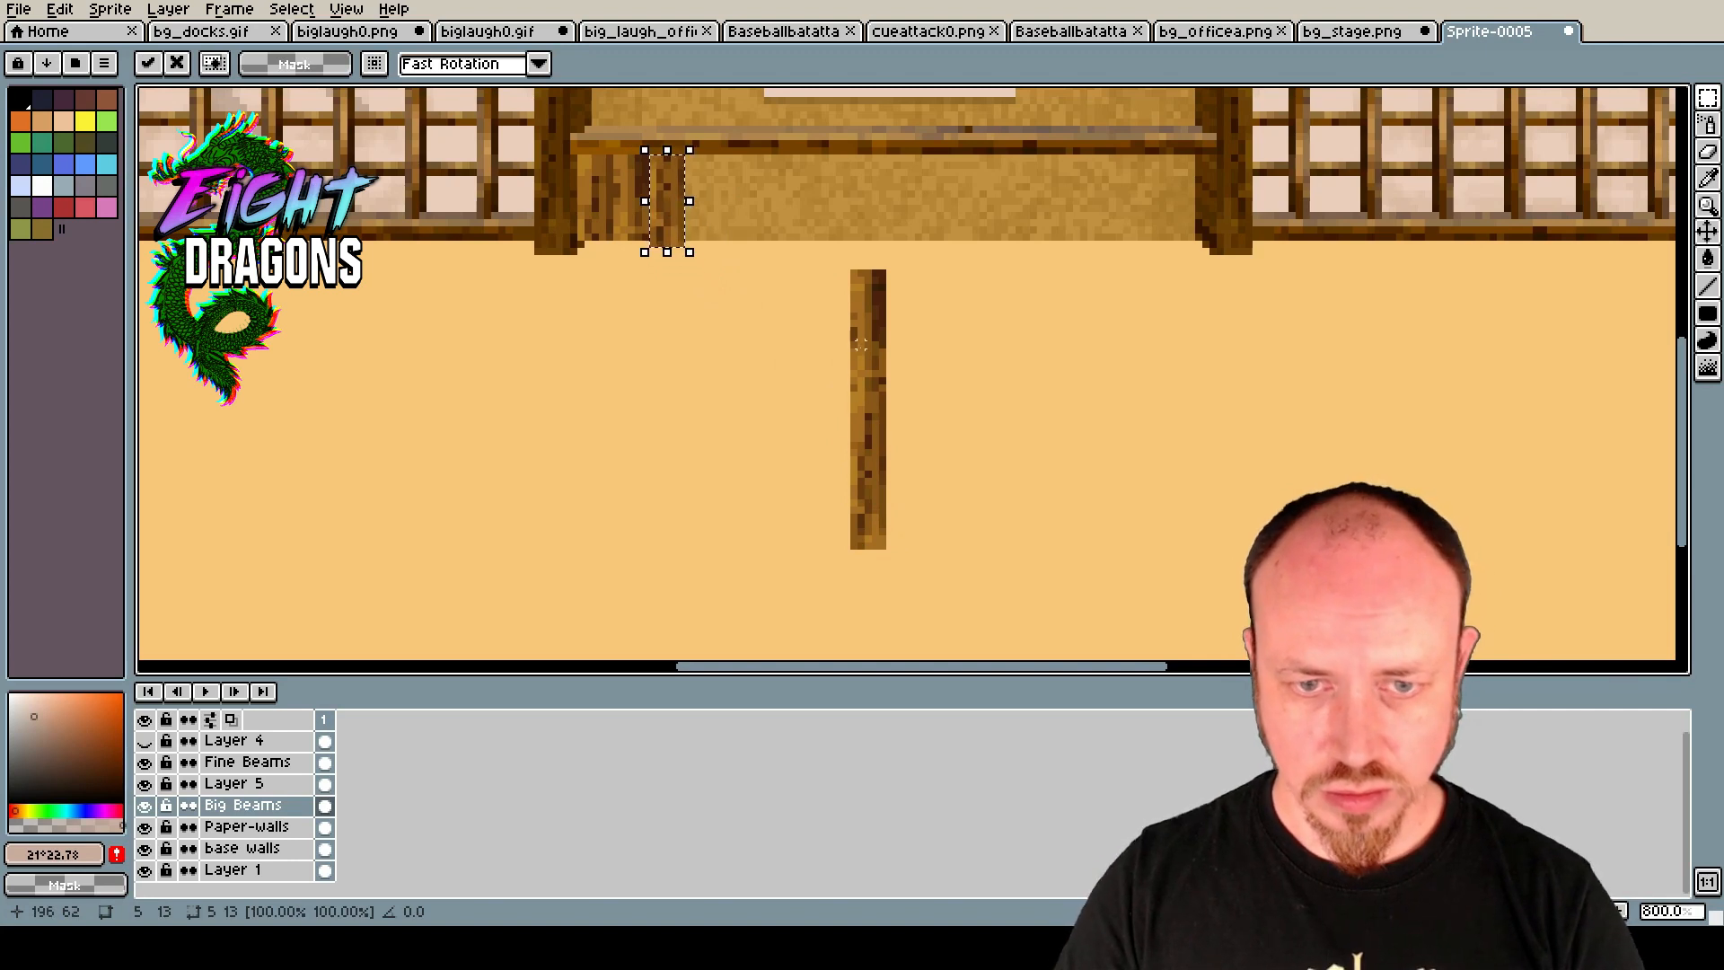
Add a fourth 5 by 14 px beam piece beside the others and trim the ends that overhang the floor.
drag(854, 342, 884, 438)
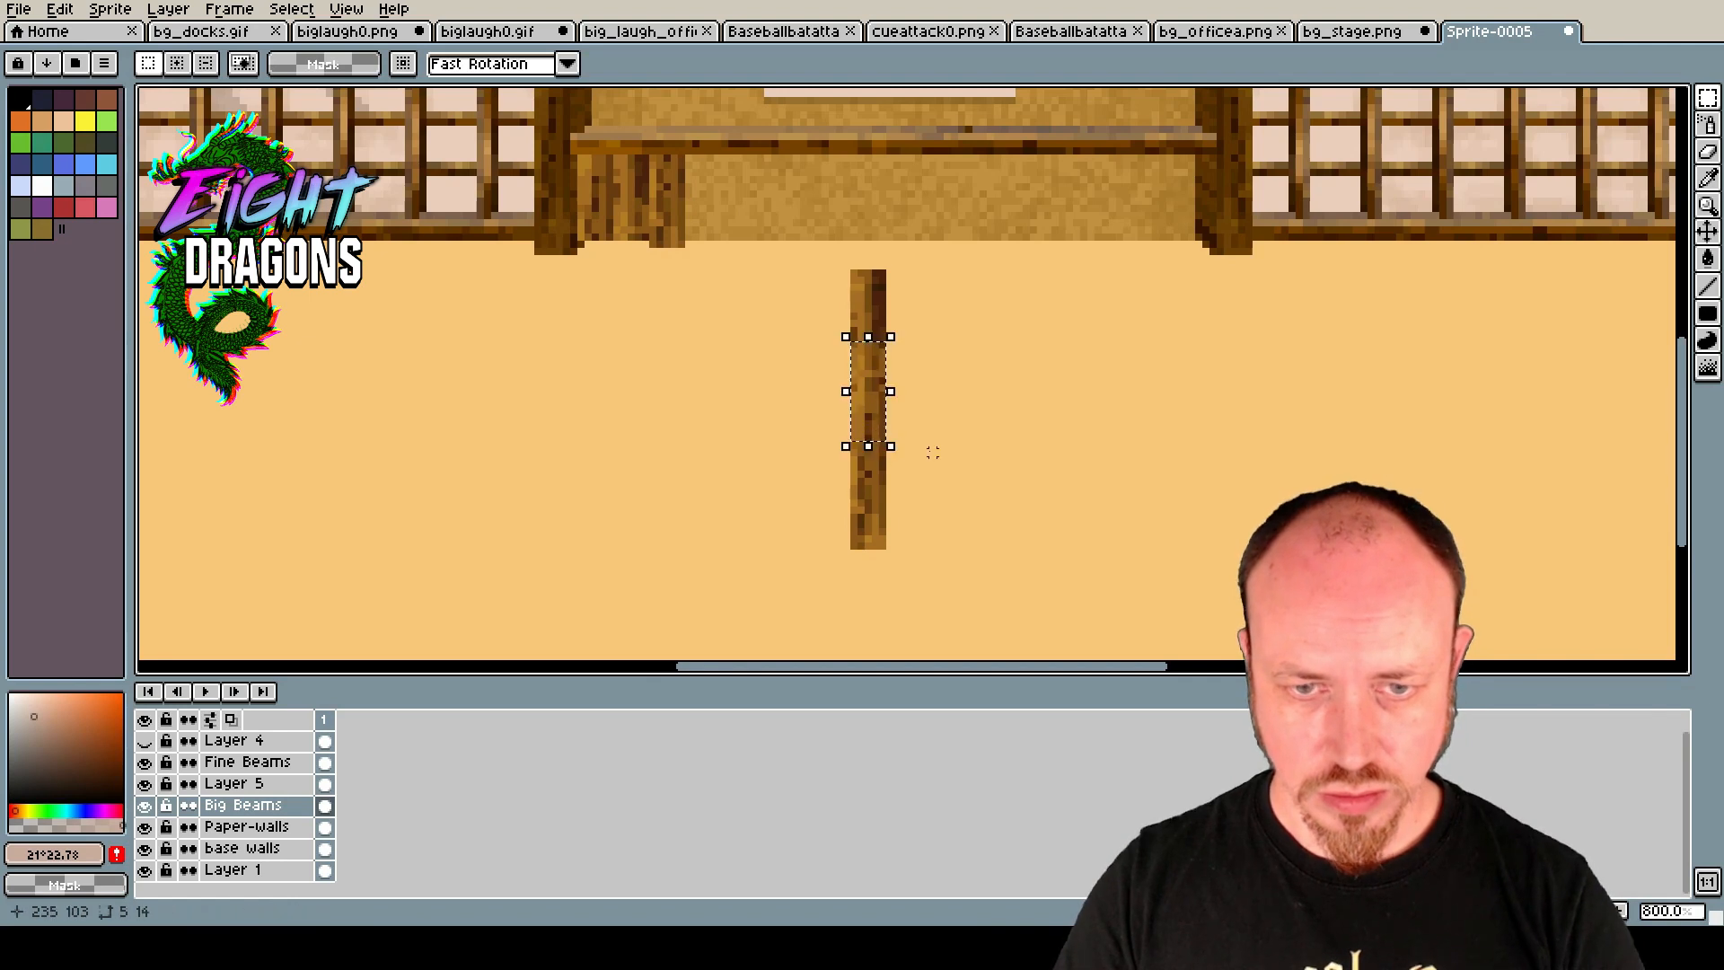
key(ctrl+v)
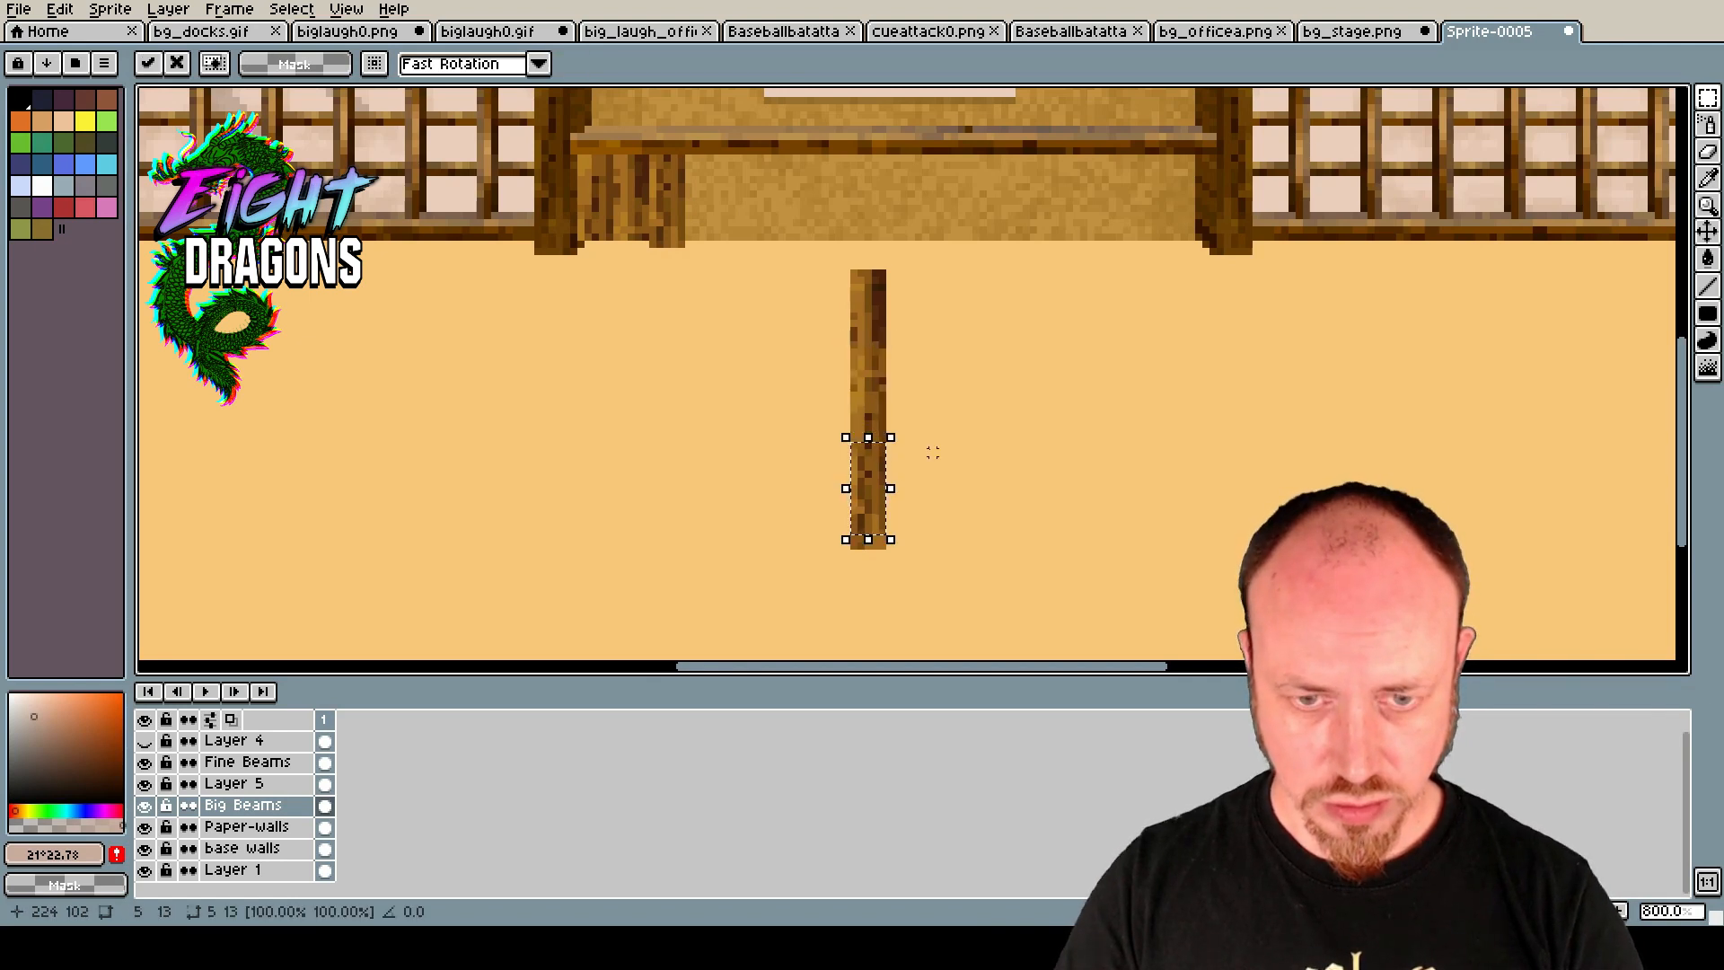
drag(880, 485, 713, 229)
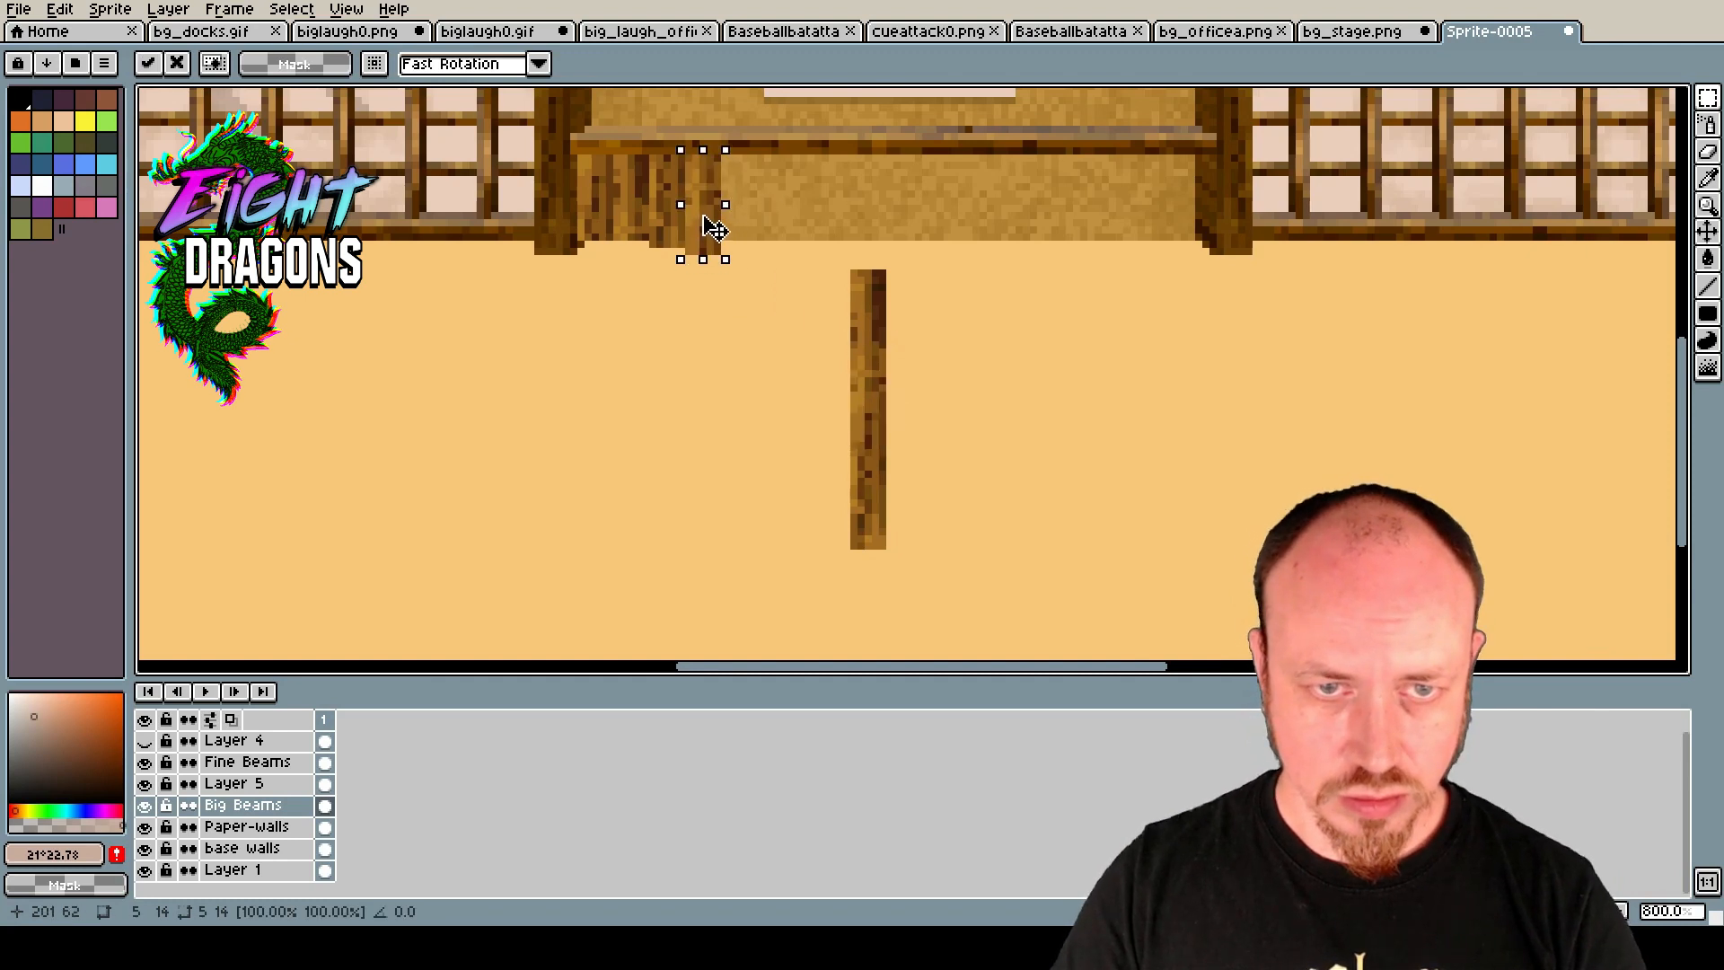
key(Return)
drag(768, 302, 637, 236)
key(Delete)
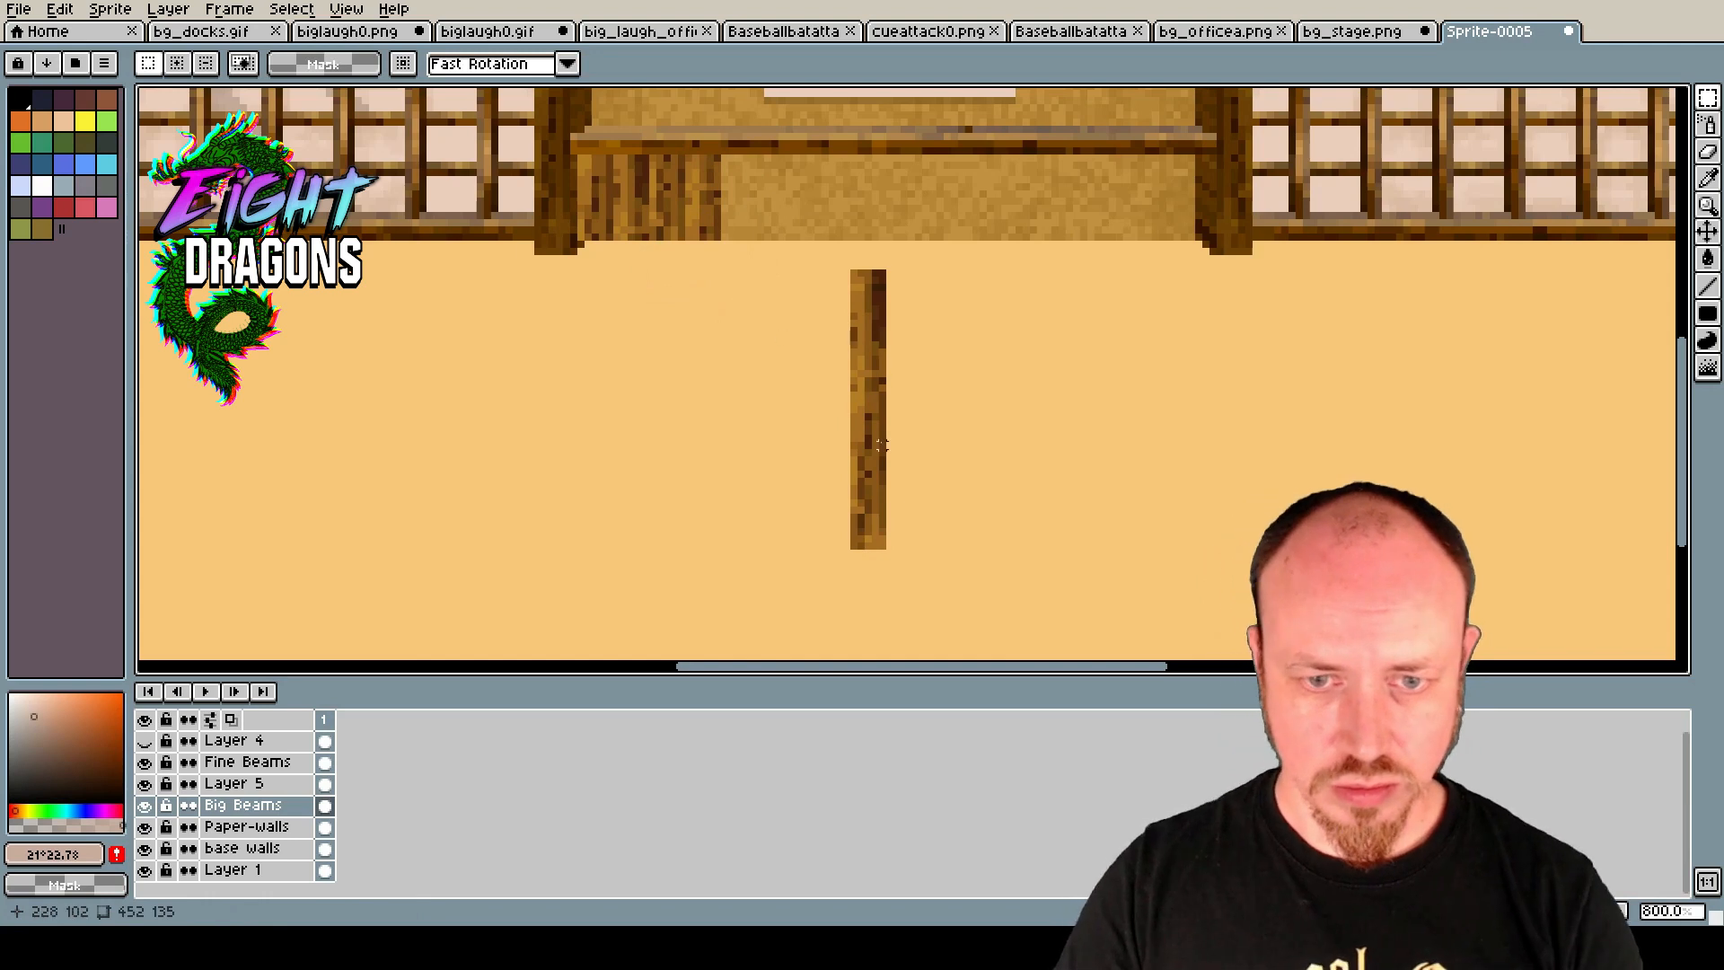
Duplicate the 20 by 12 px plank block repeatedly to the right beneath the lower shelf, leaving a narrow gap before the right pillar.
drag(853, 386, 884, 489)
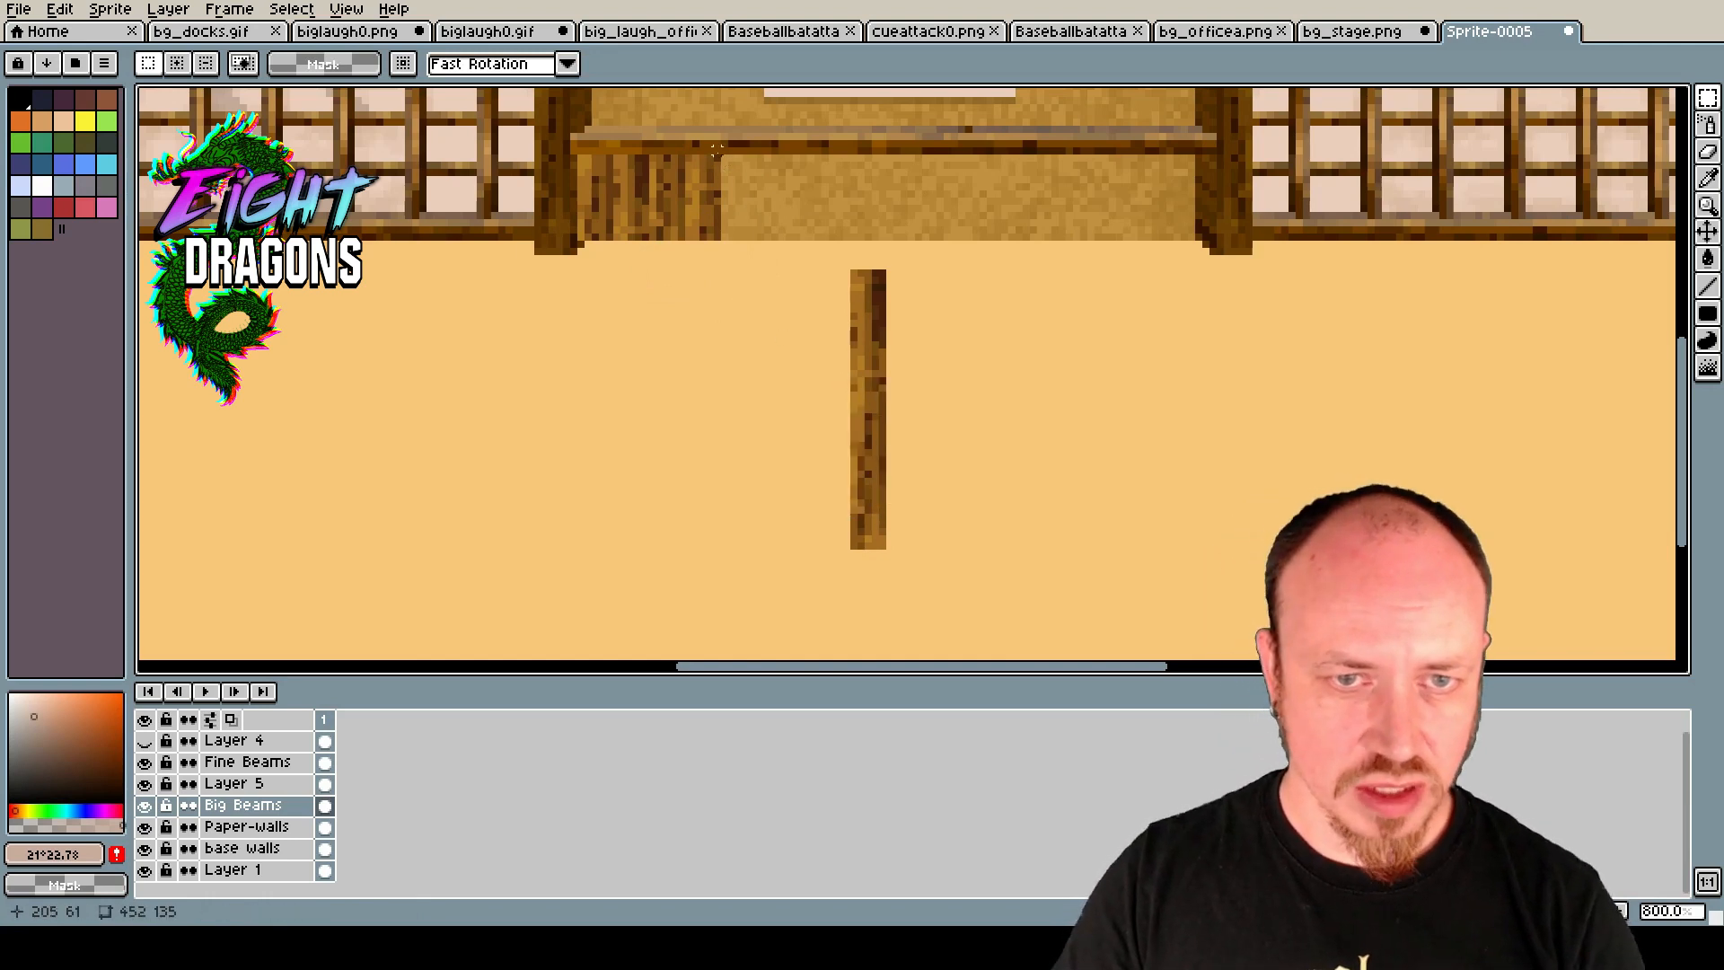
drag(715, 158, 574, 240)
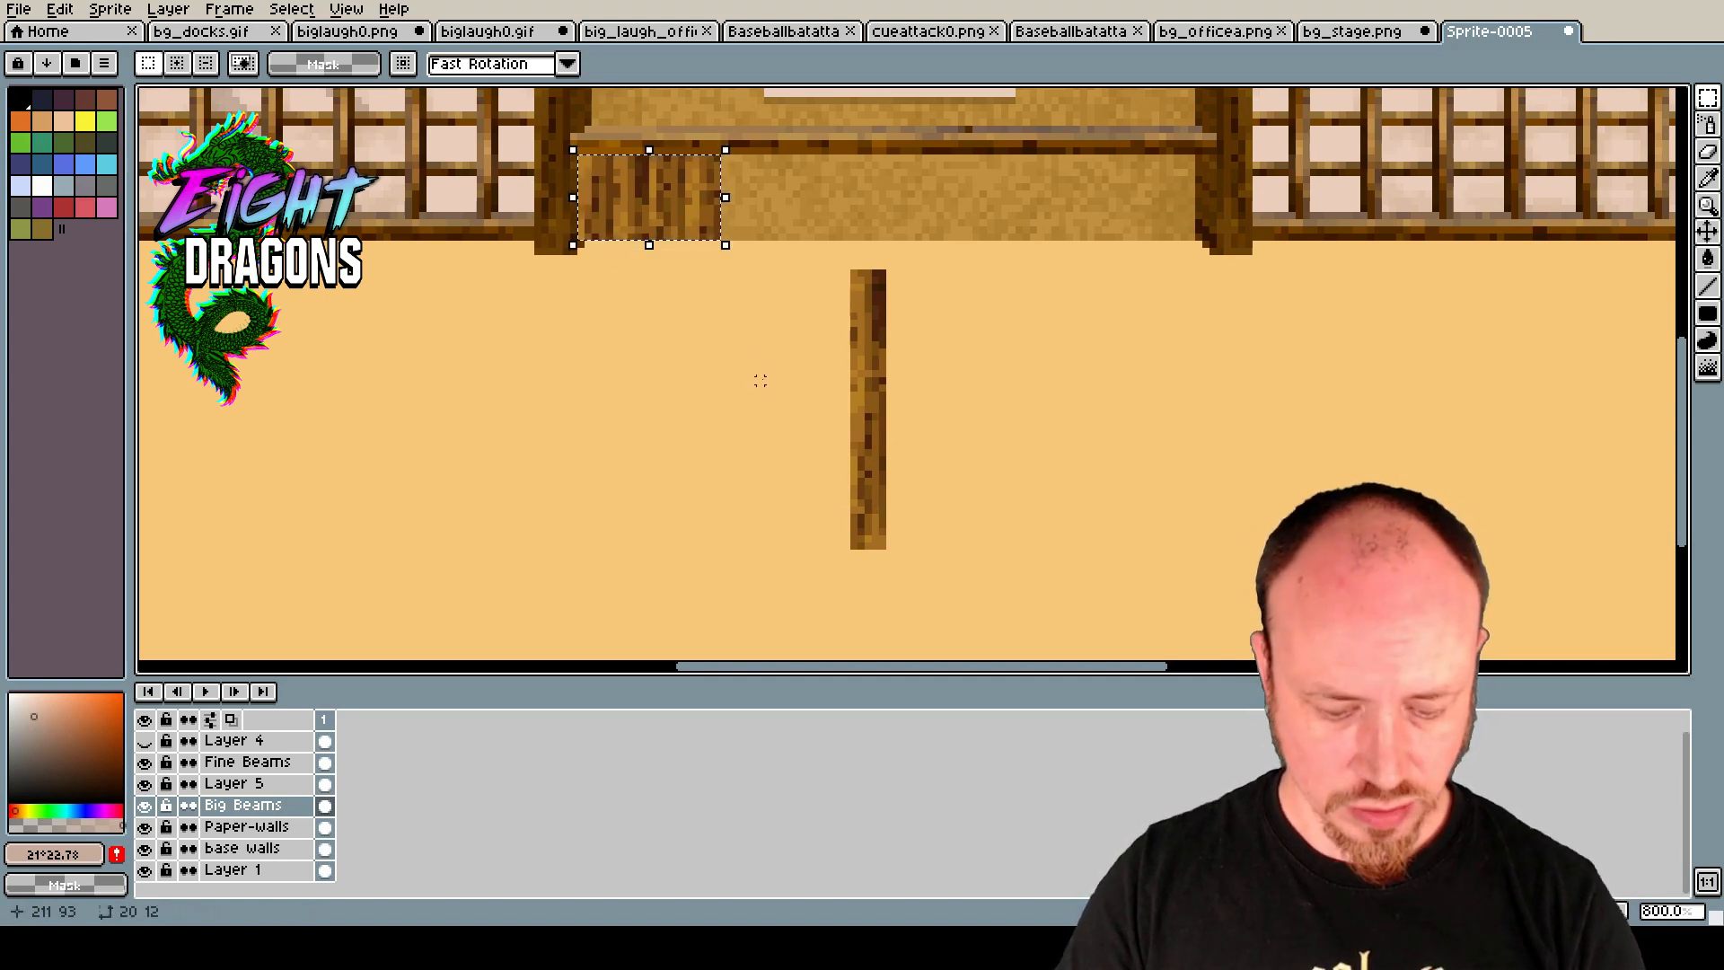
drag(662, 181, 957, 182)
key(ctrl+v)
drag(687, 196, 1118, 196)
key(ctrl+d)
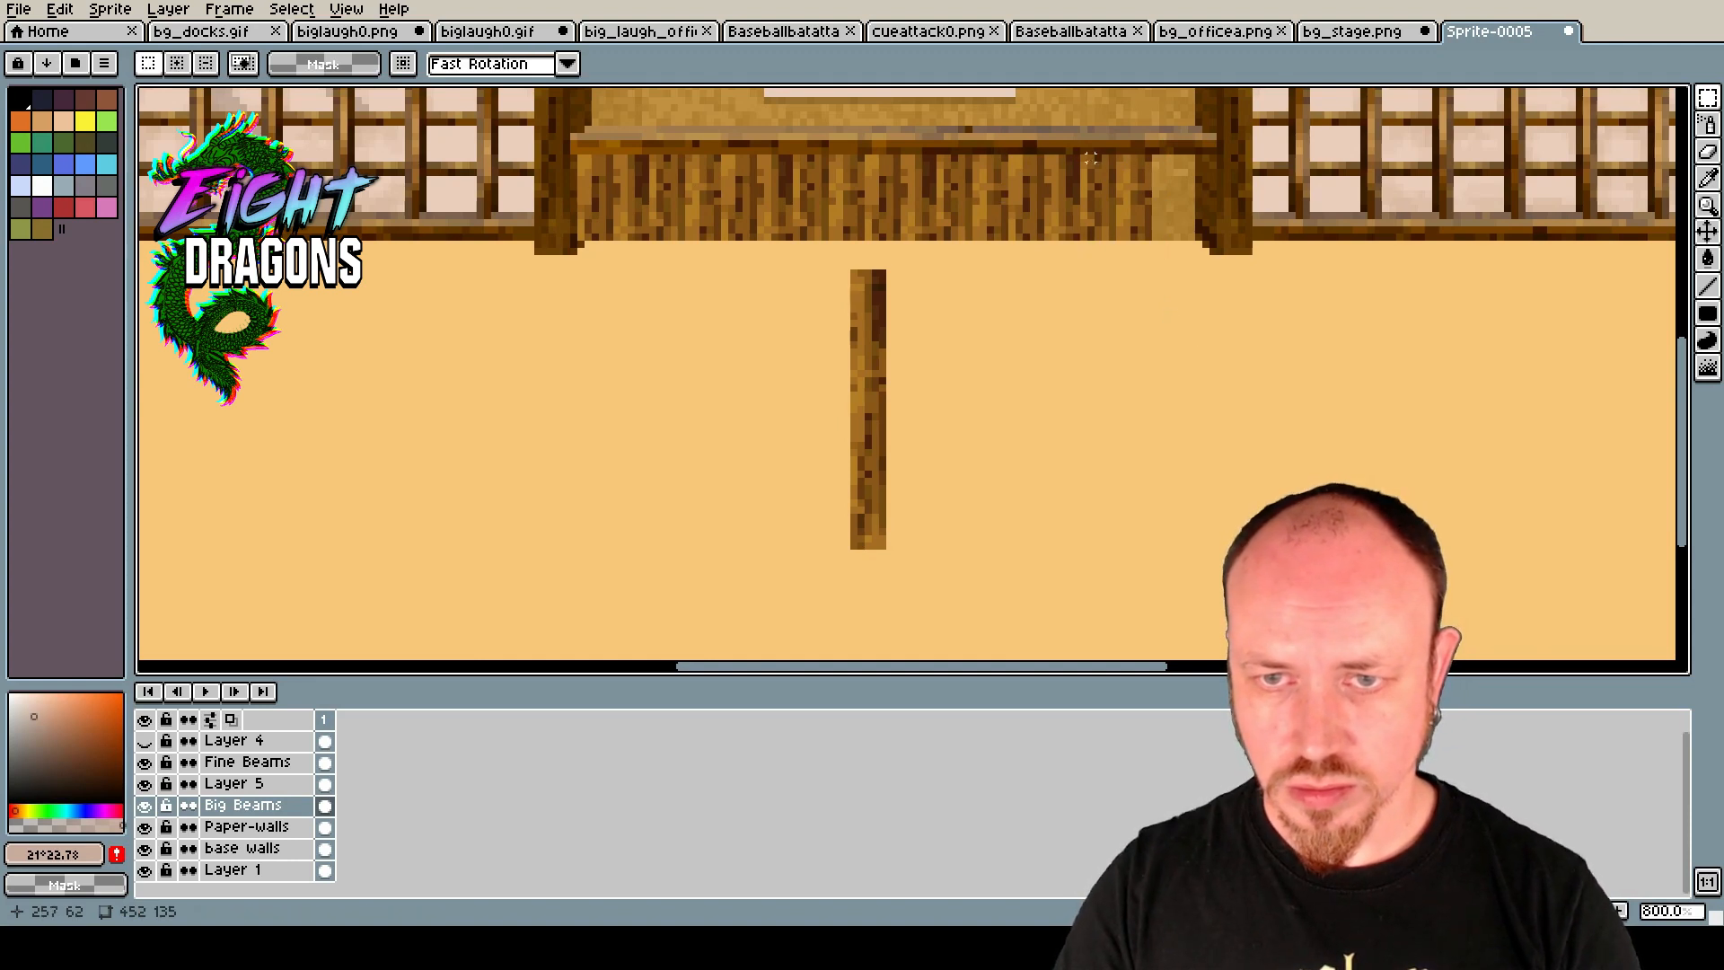
Try to fill the remaining gap with another plank block and delete the strip overlapping the right pillar.
drag(1082, 156, 575, 242)
key(ctrl+d)
key(ctrl+d)
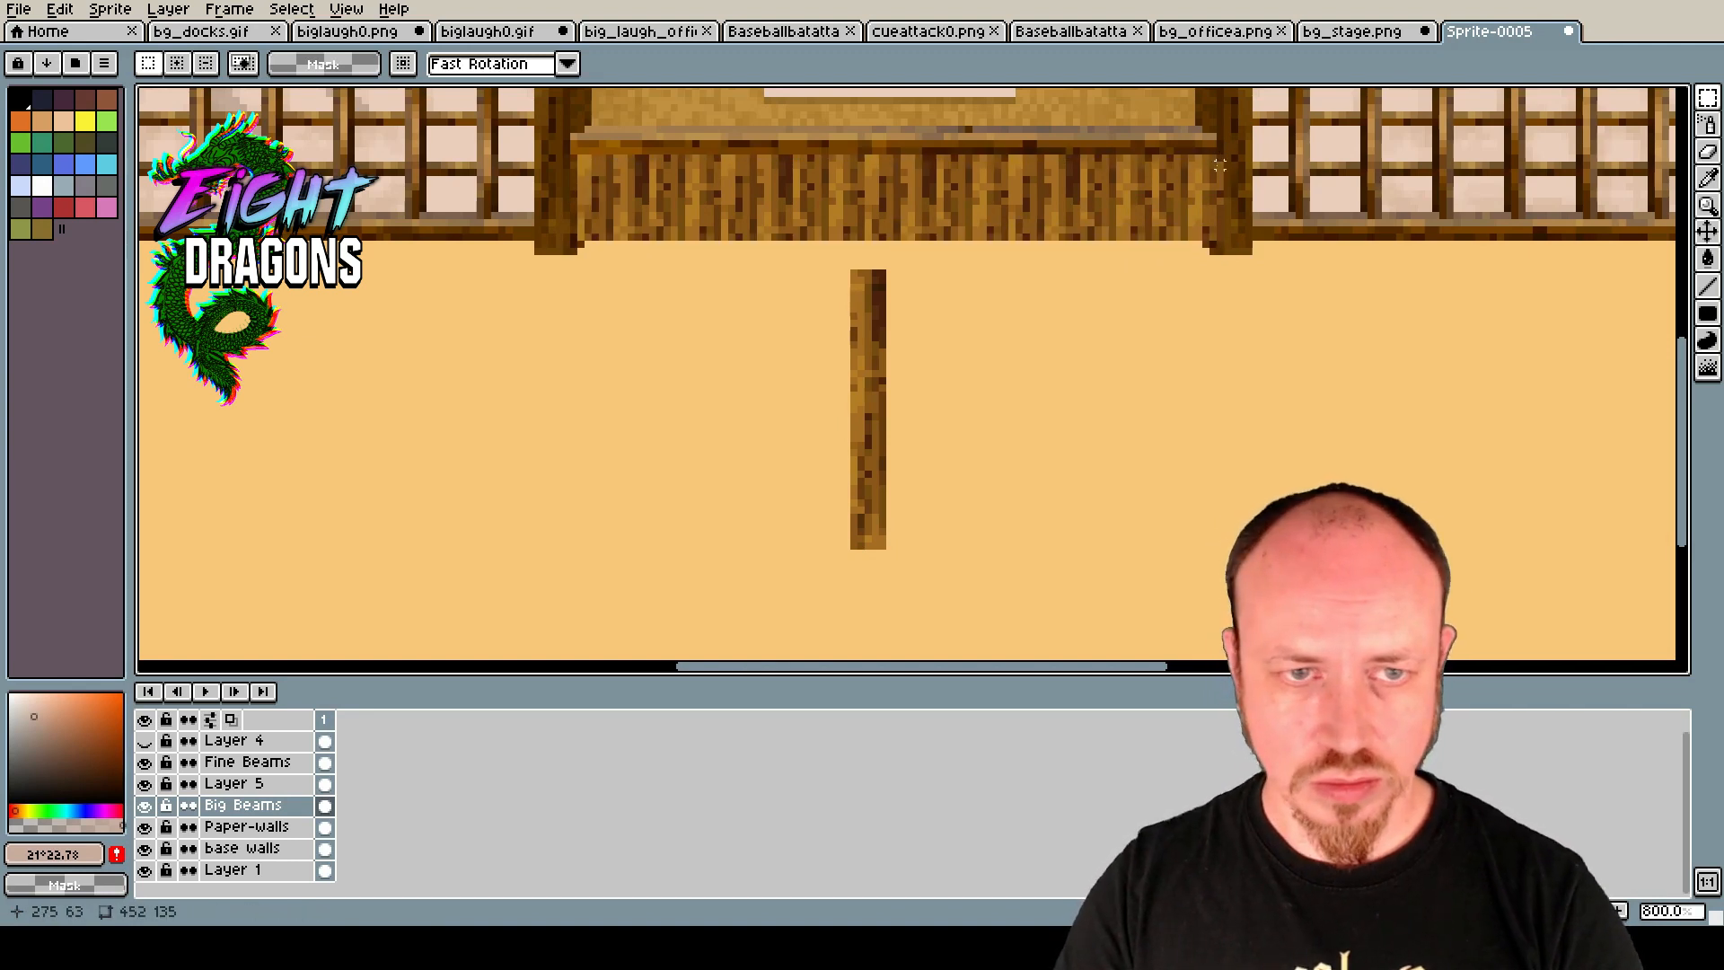
drag(1212, 158, 1235, 244)
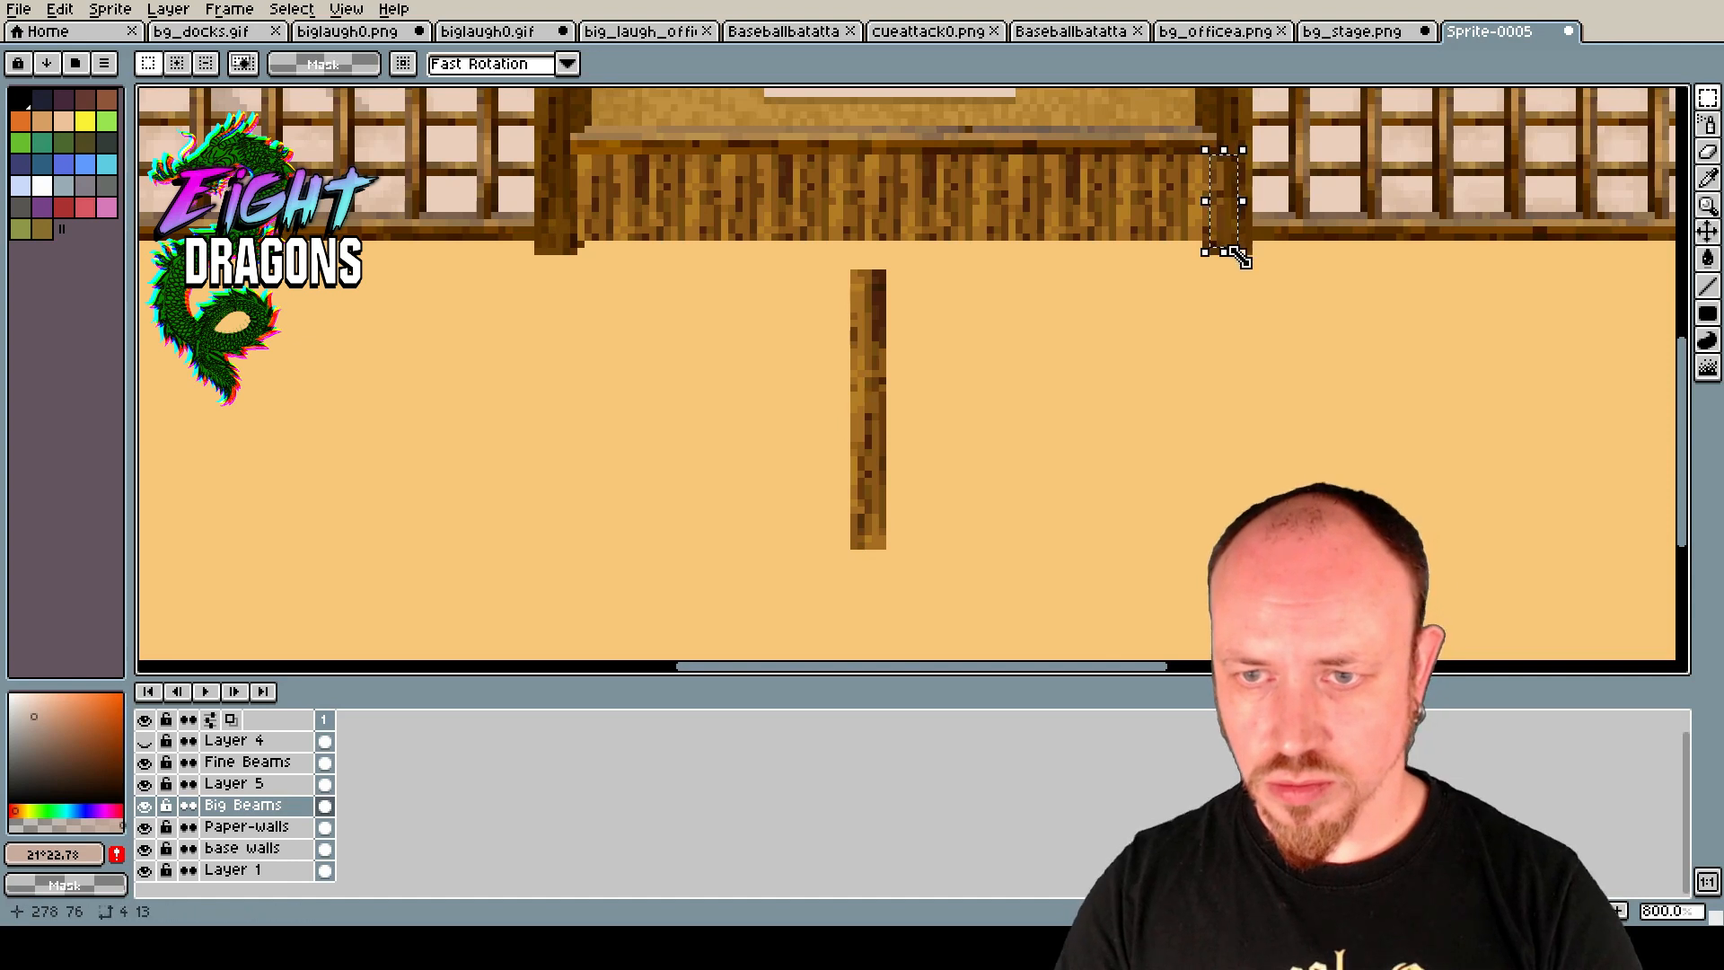
key(Delete)
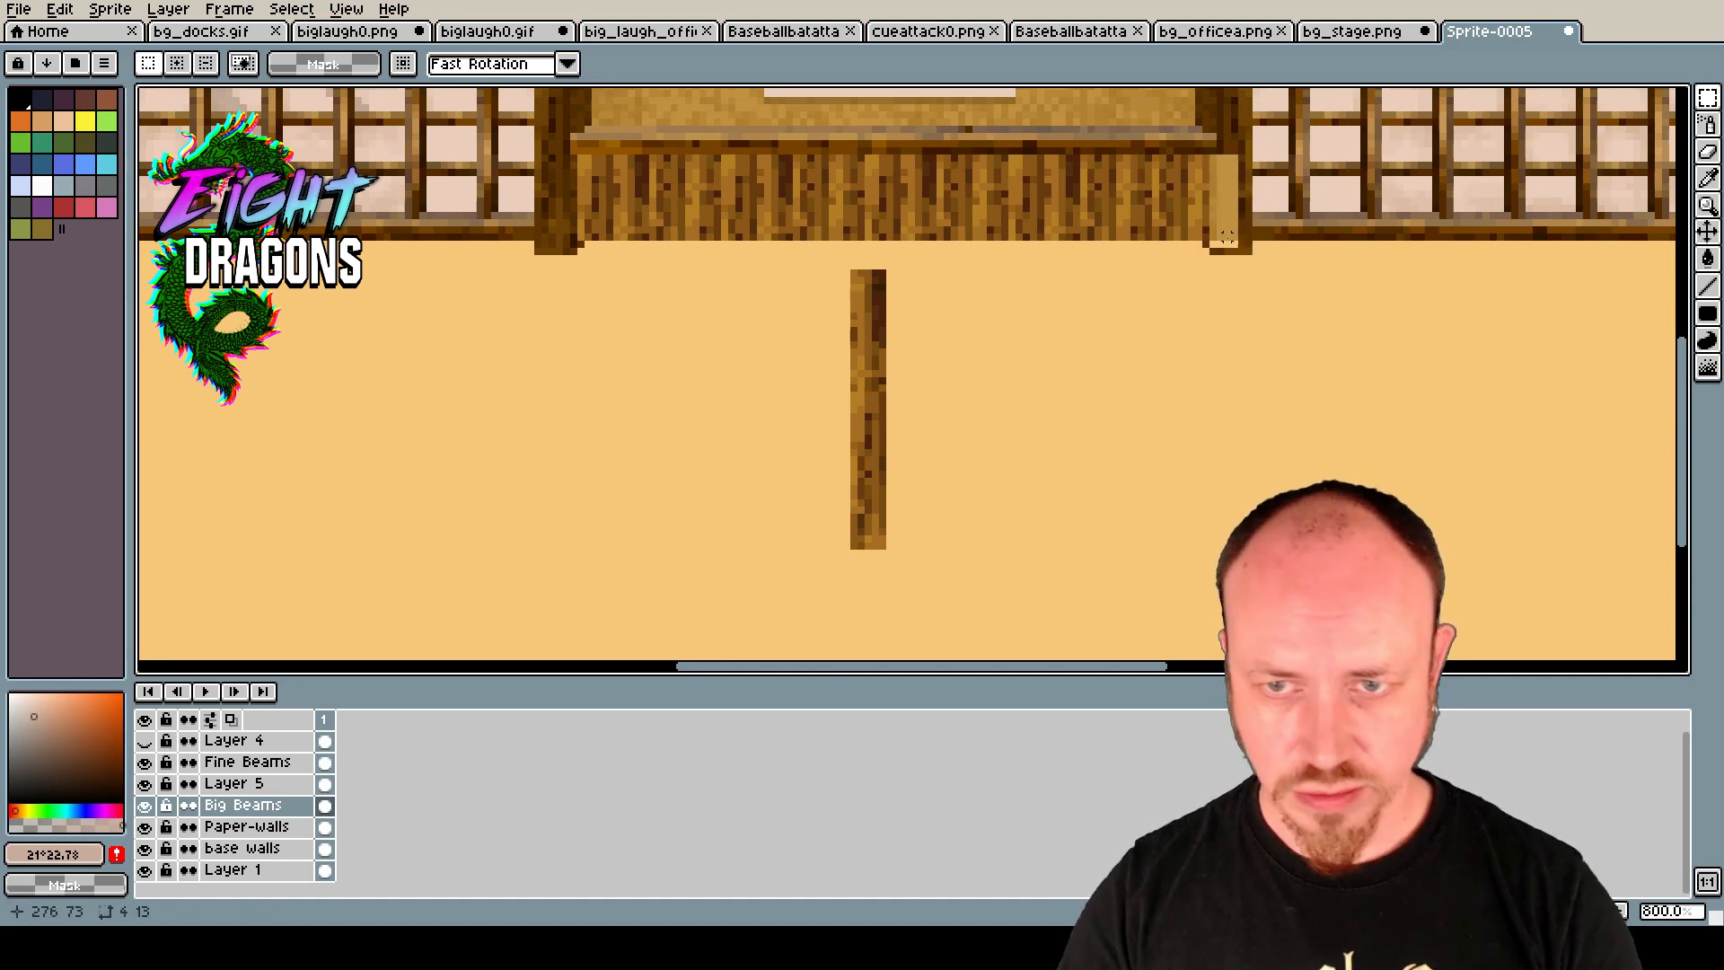
key(ctrl+z)
key(ctrl+z)
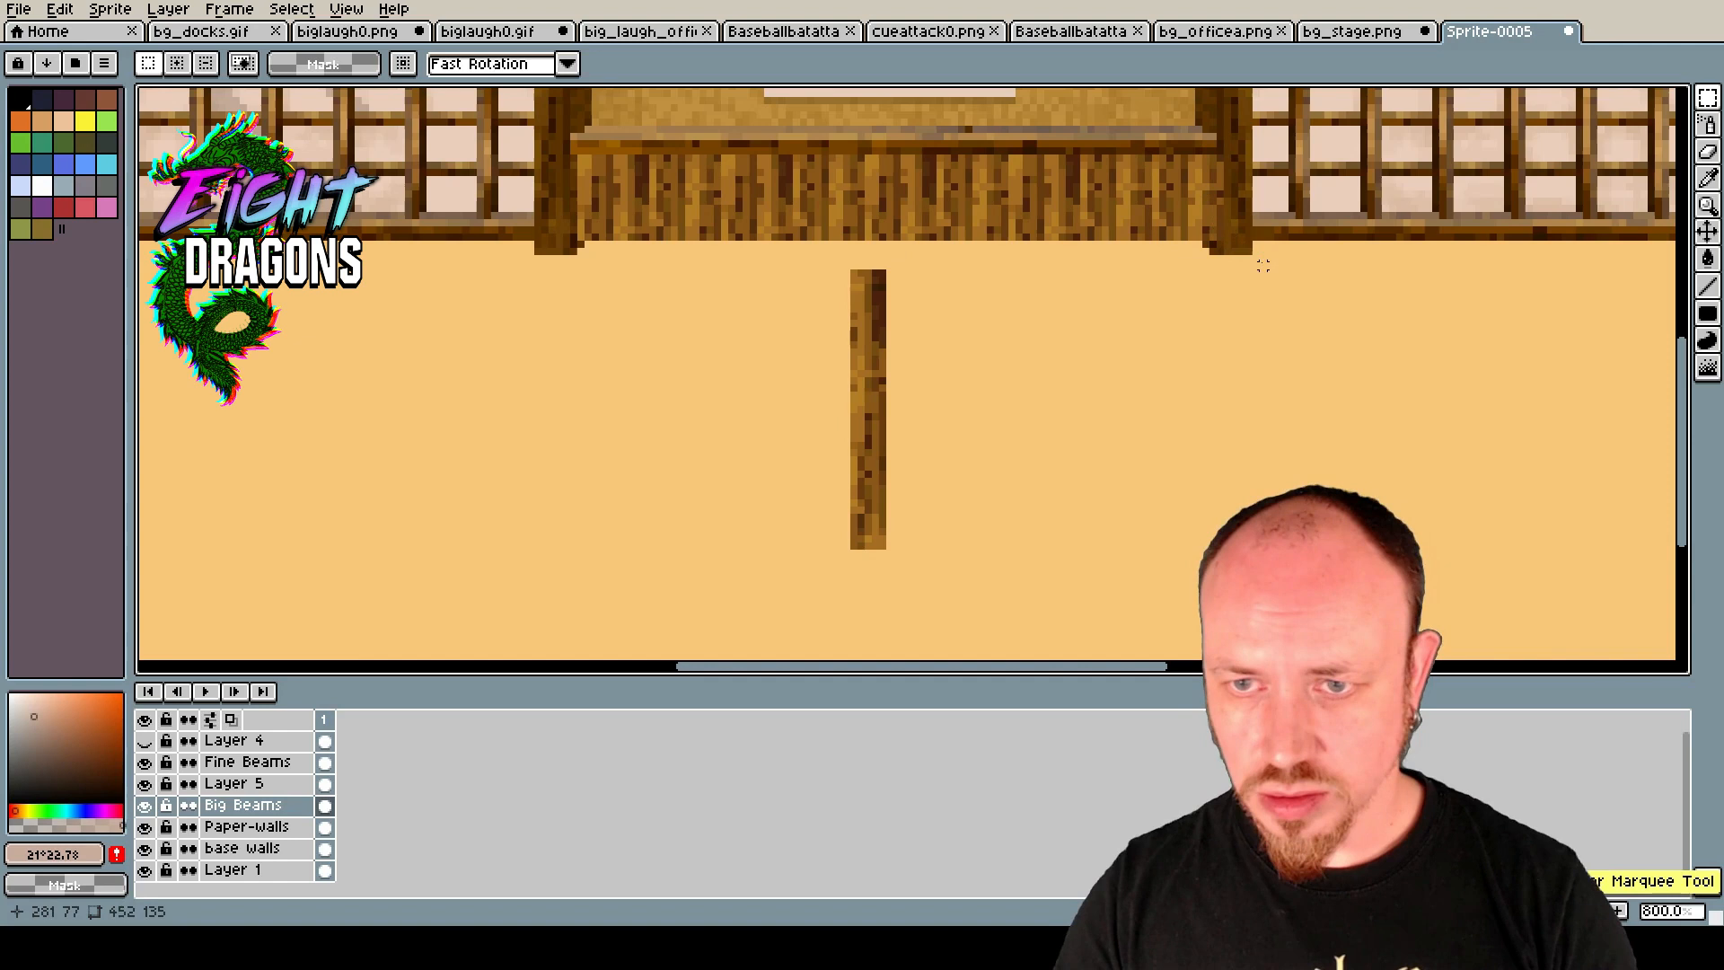
key(ctrl+z)
key(ctrl+z)
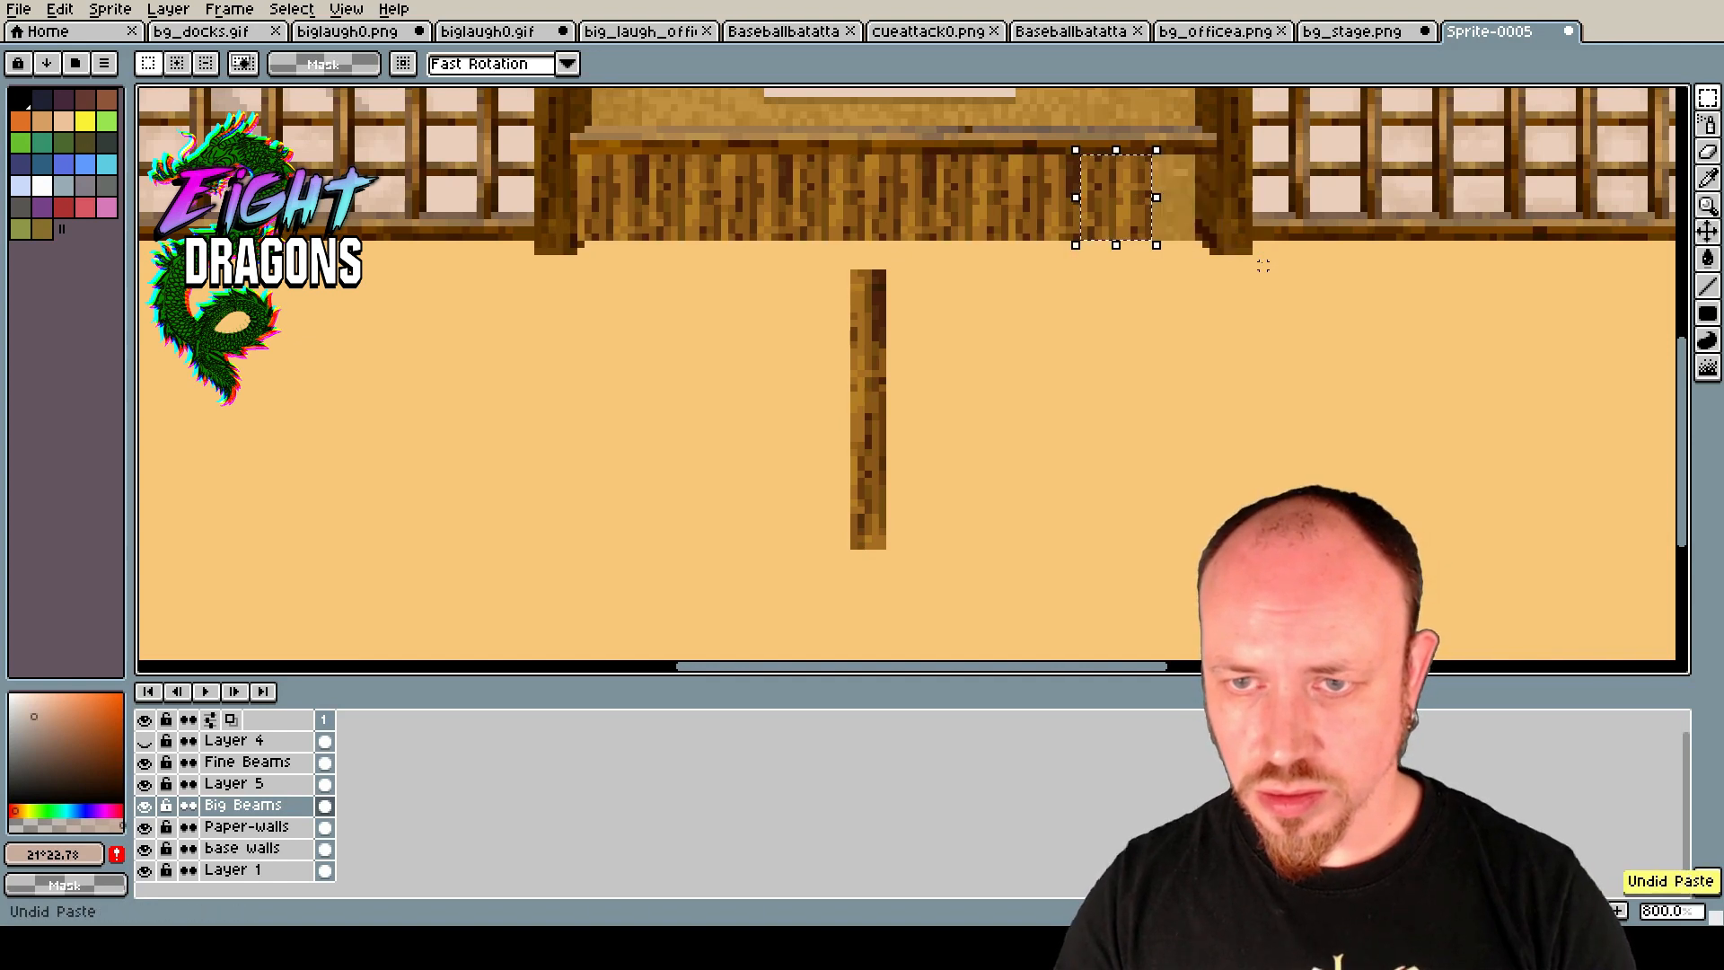
Place a 10 by 12 px copy of the planks in the remaining gap beside the right pillar.
click(1263, 265)
drag(1134, 158, 1190, 206)
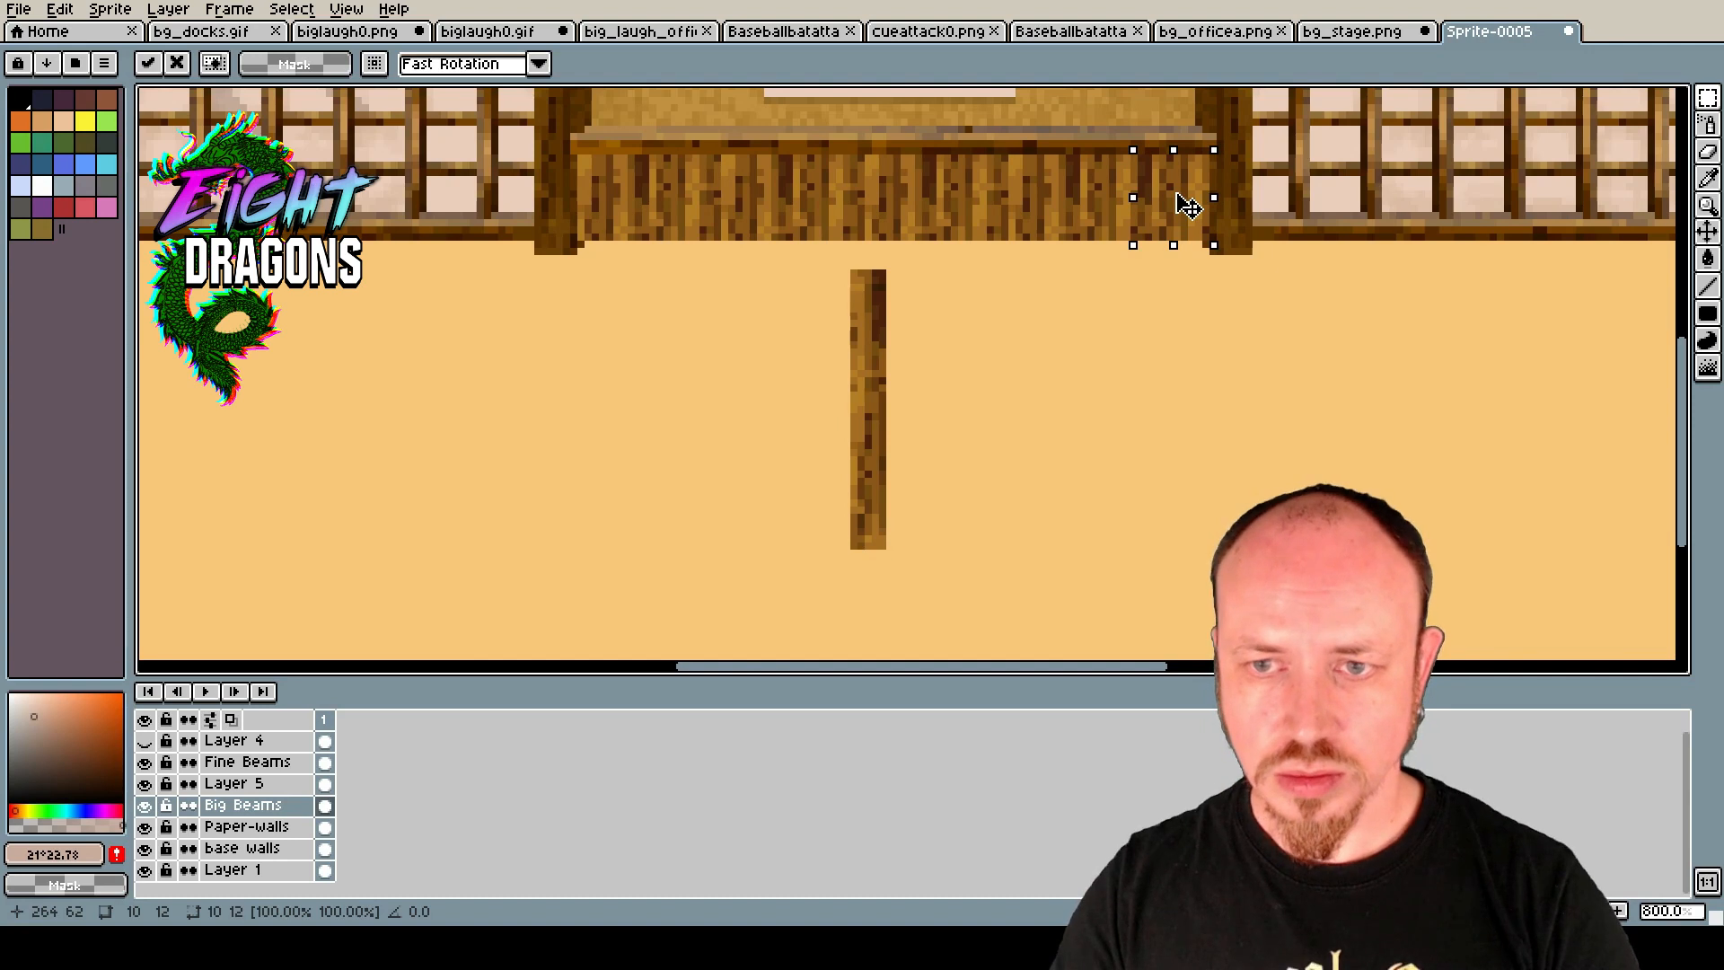
key(Return)
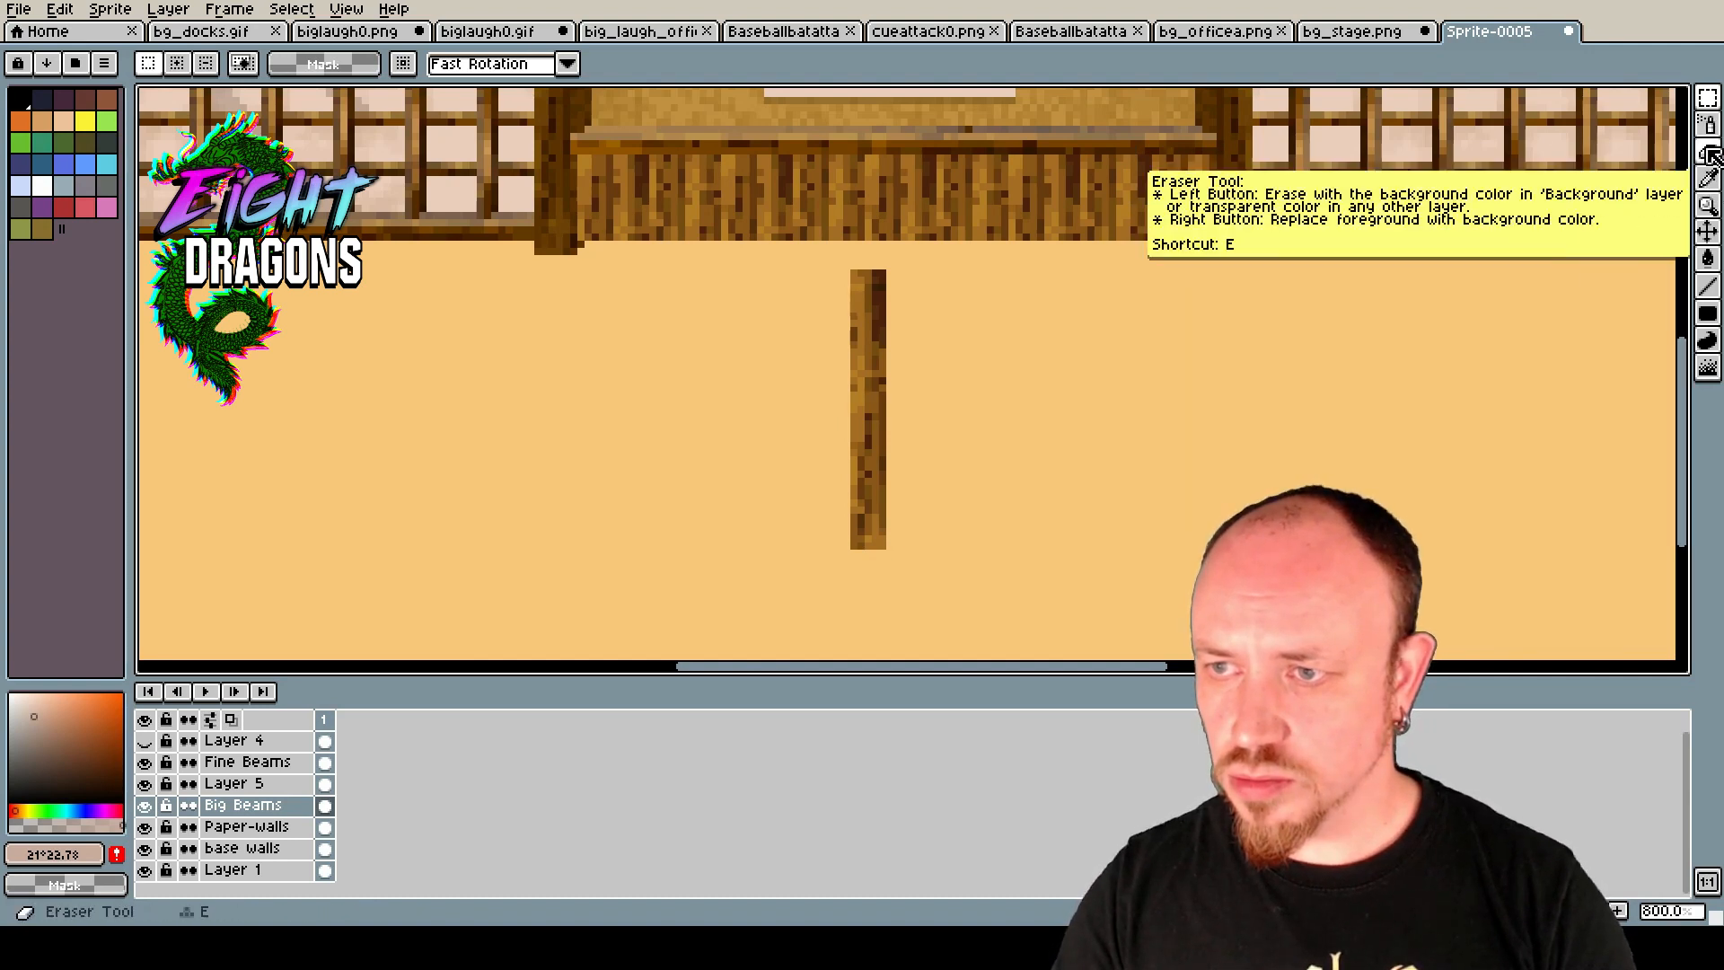
Activate the Pencil tool and sample the browns #a56d25 and #754c12 where the planks meet the right pillar's base.
click(1708, 127)
click(1654, 127)
alt+click(1203, 236)
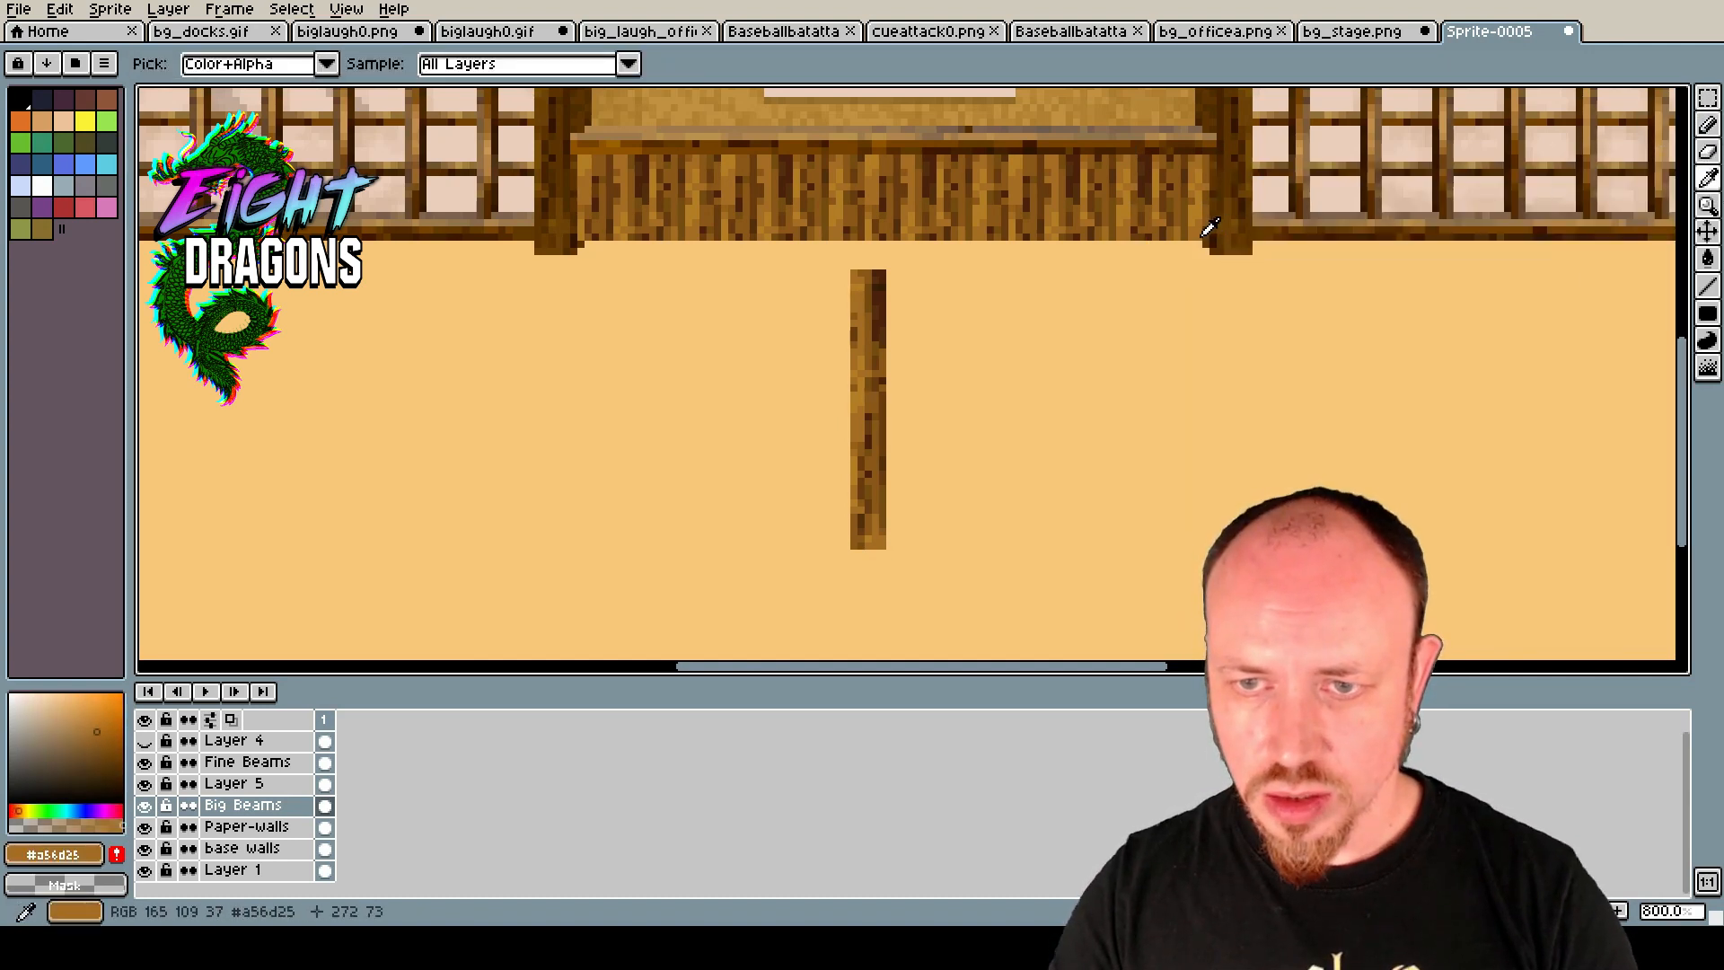
alt+click(1205, 242)
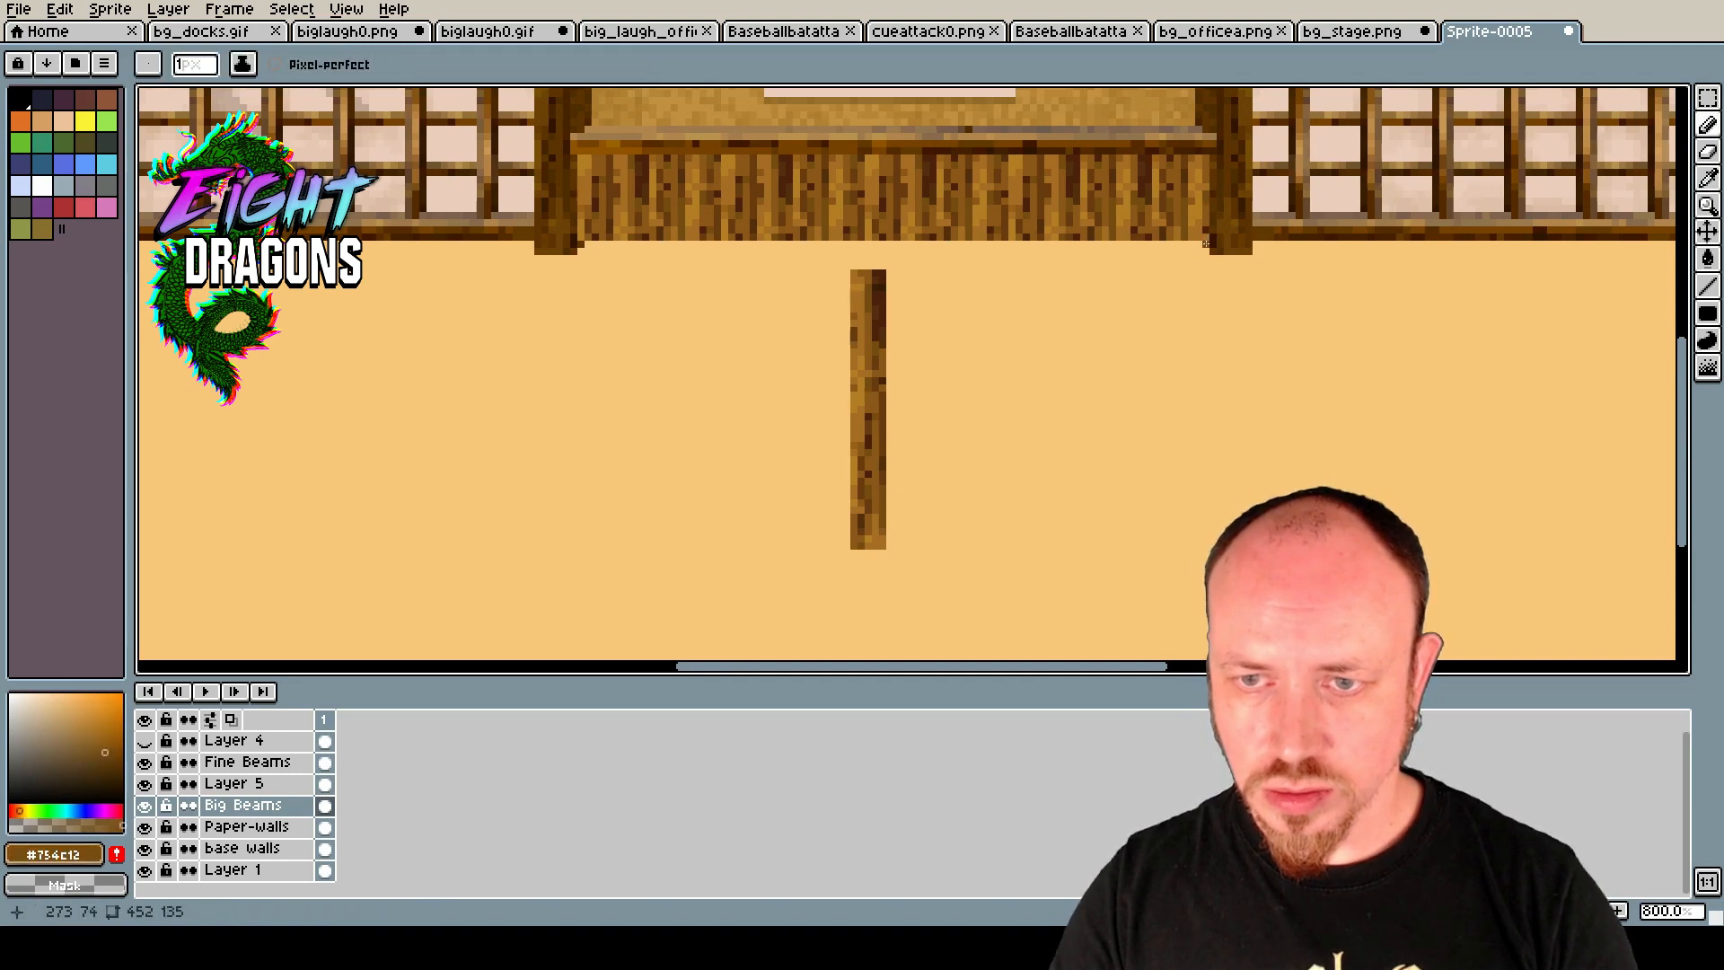
Delete the leftover beam section from the middle of the floor.
scroll(1212, 252, down, 5)
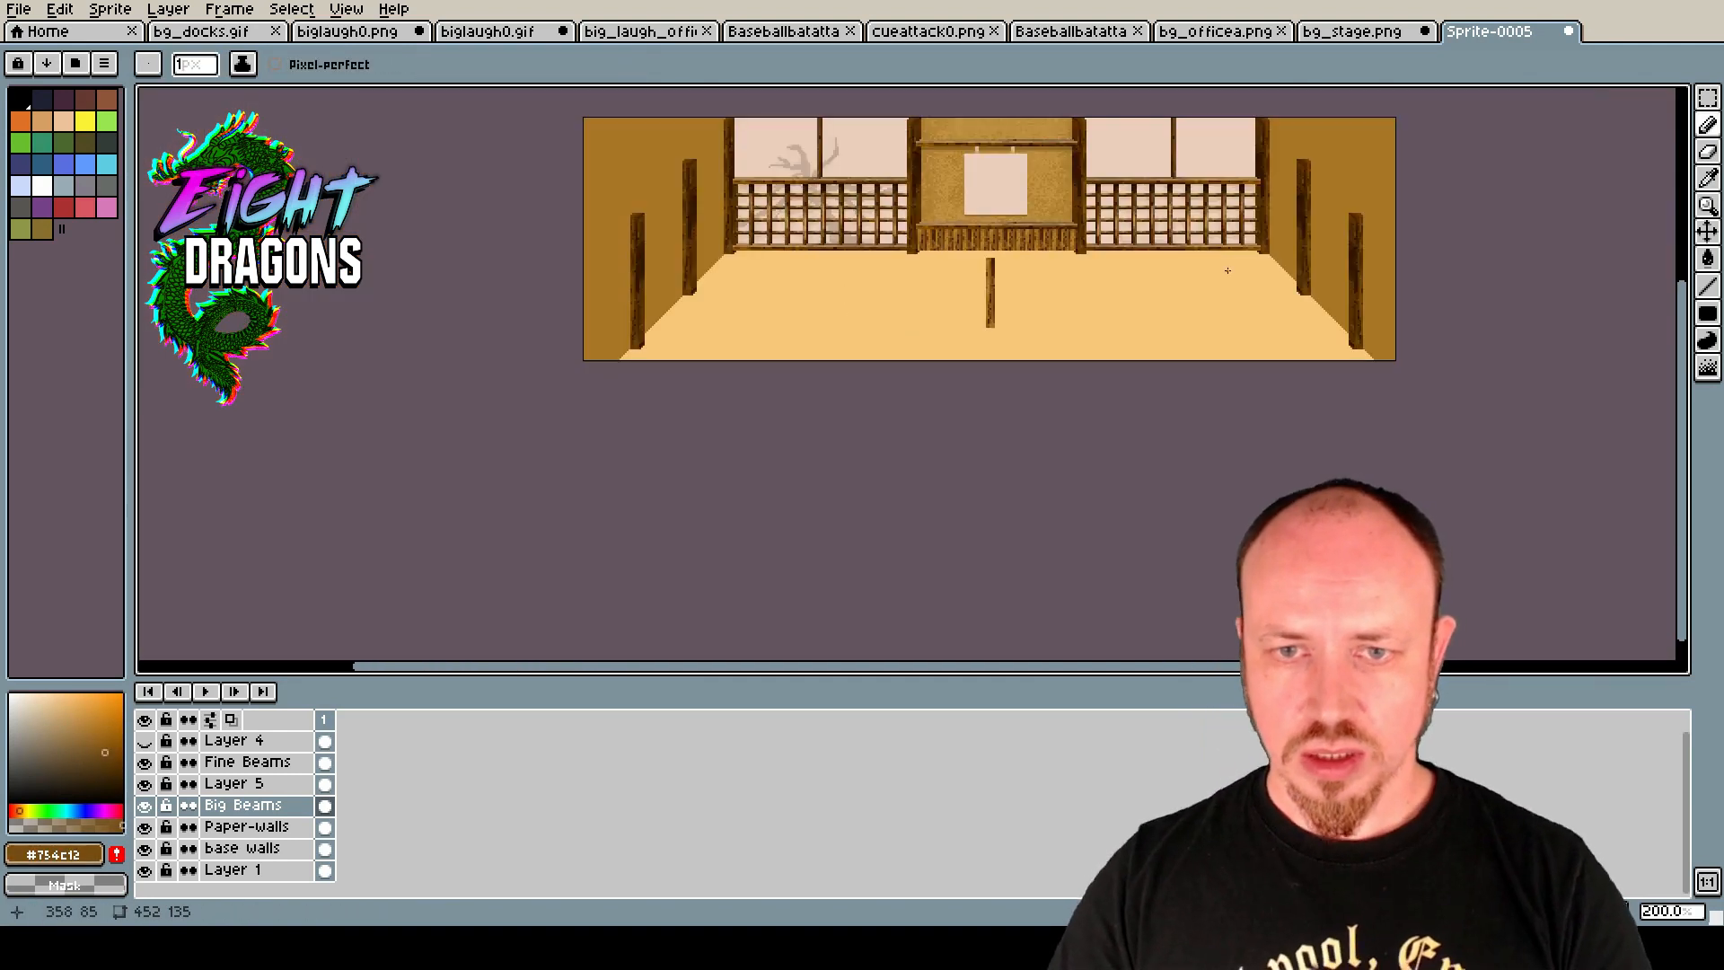
drag(1681, 408, 1682, 359)
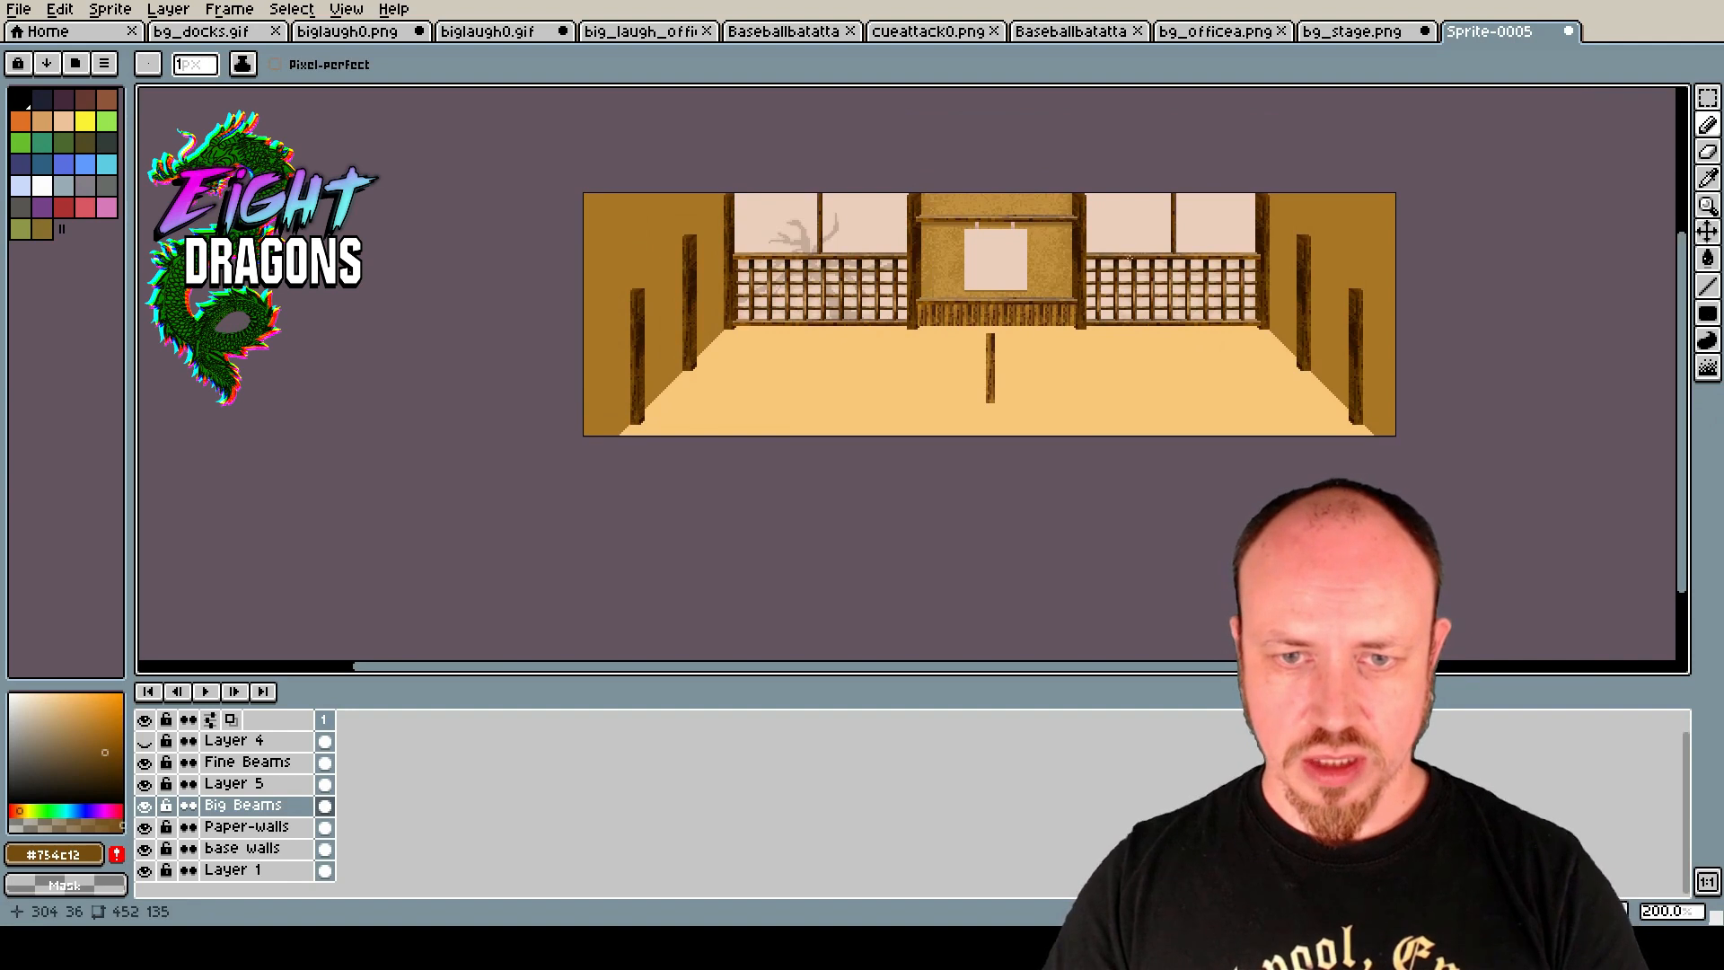
scroll(1128, 258, up, 1)
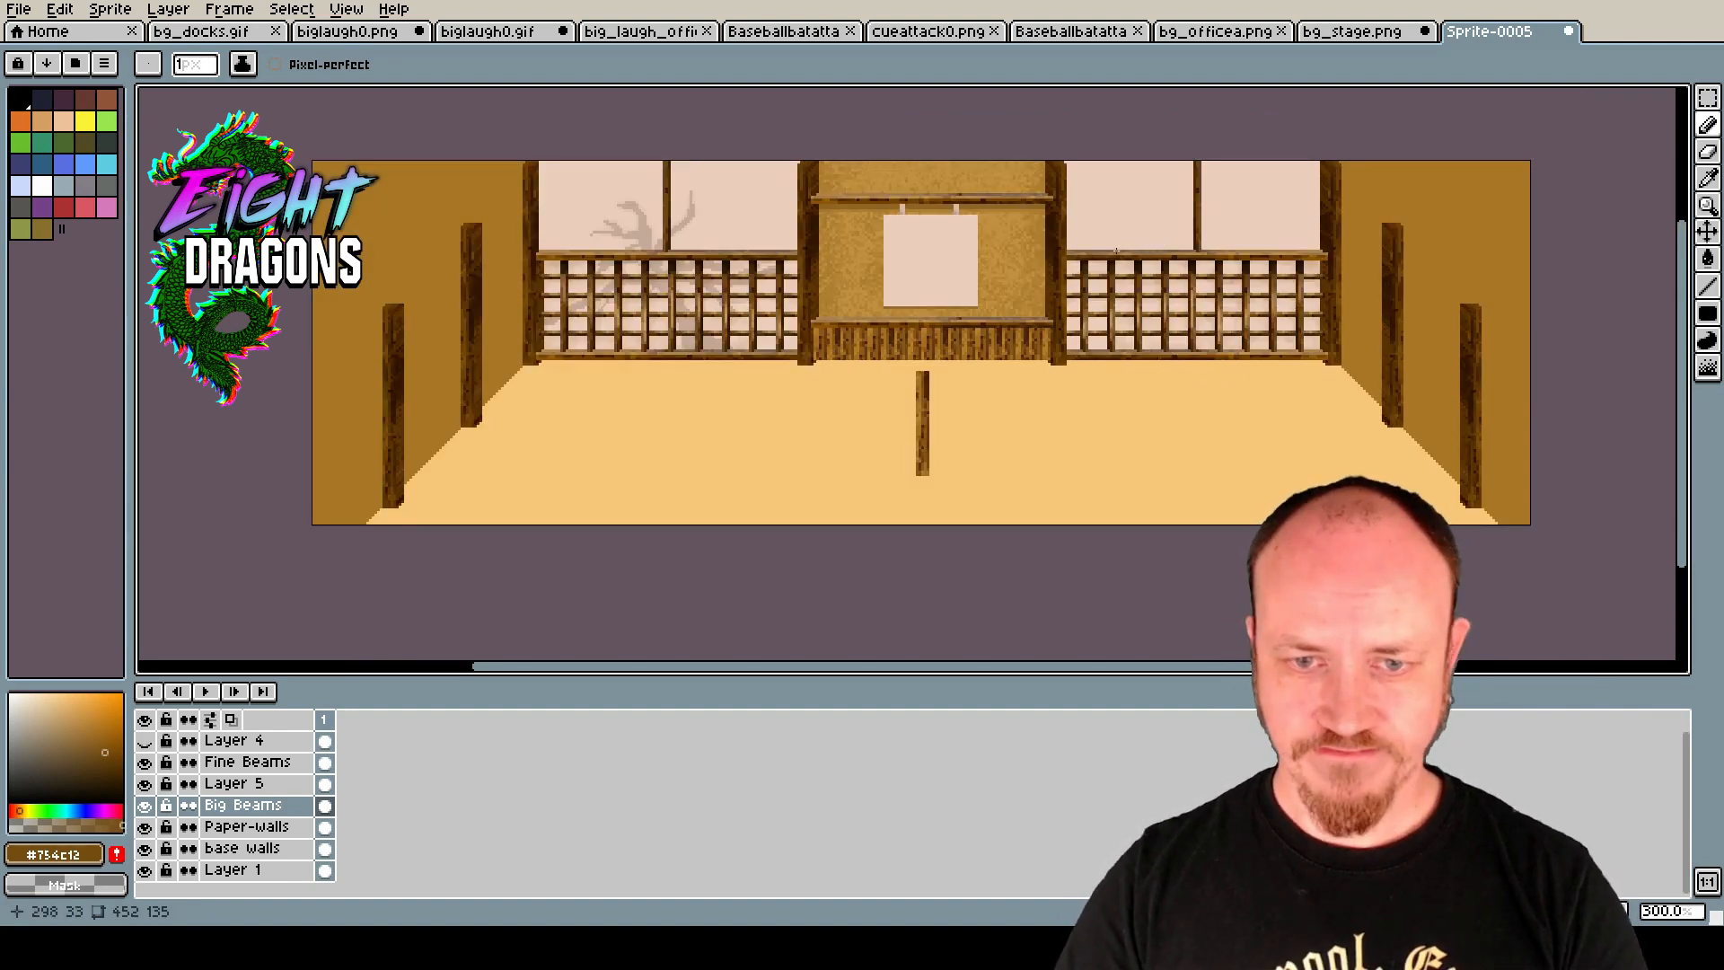
key(m)
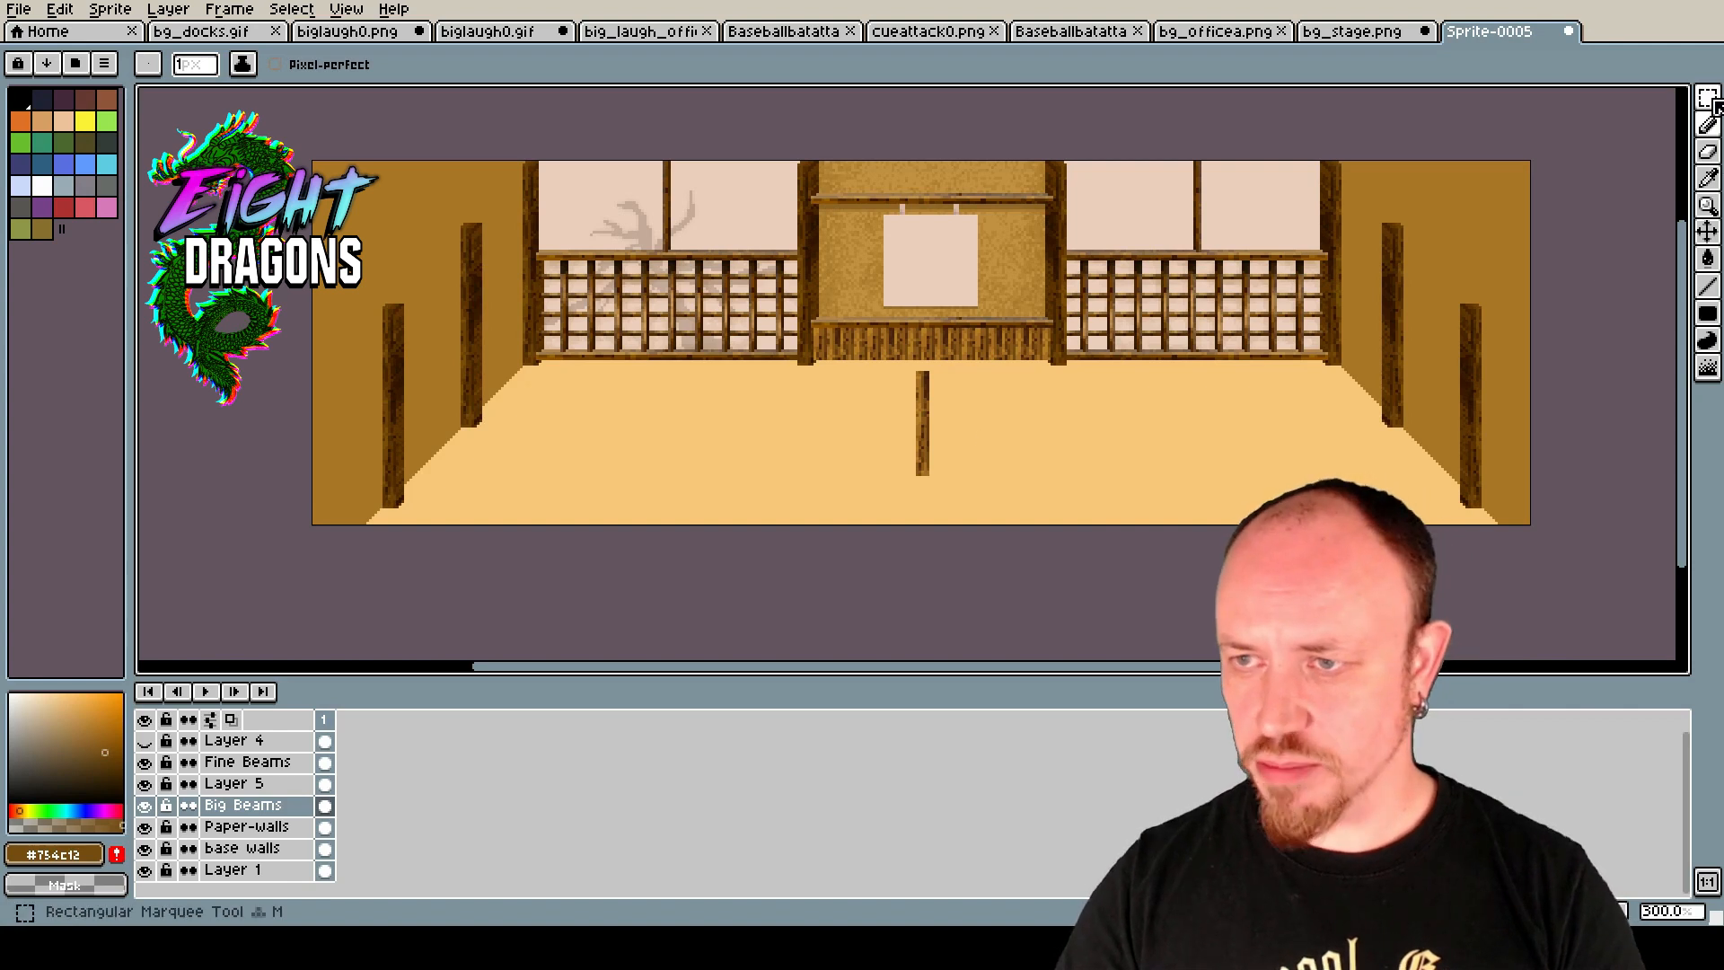
drag(911, 371, 966, 490)
key(Delete)
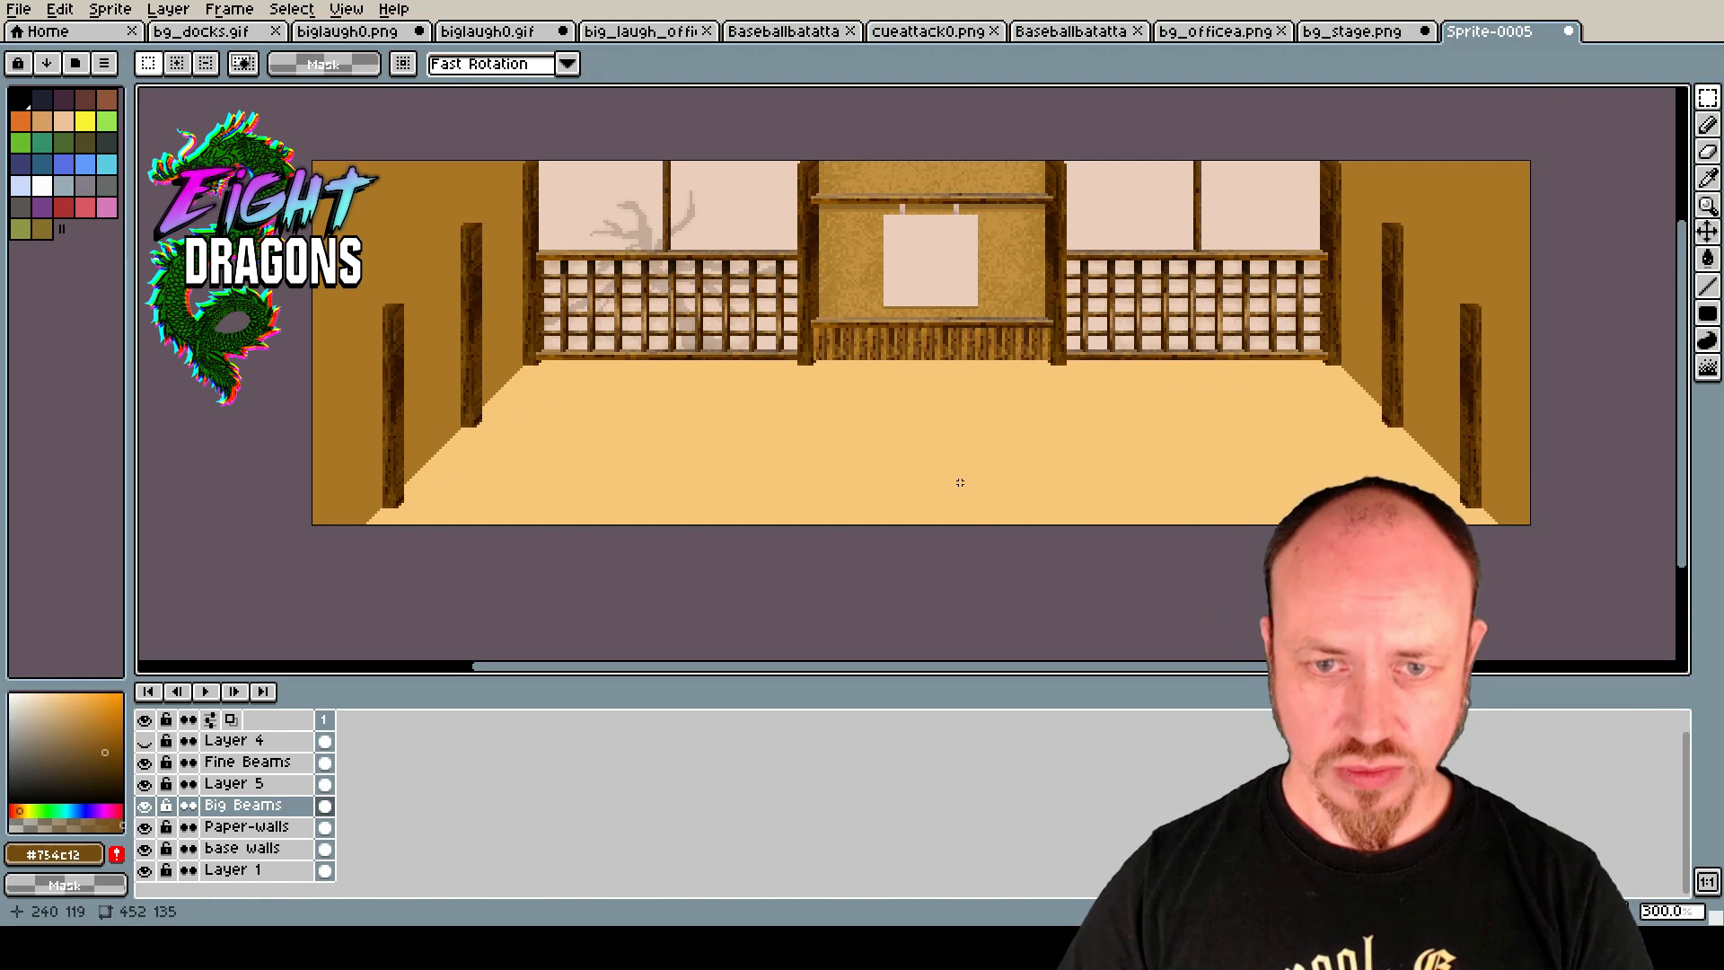
Toggle the Fine Beams layer's visibility to check its contents, leaving it visible and active.
scroll(917, 390, up, 6)
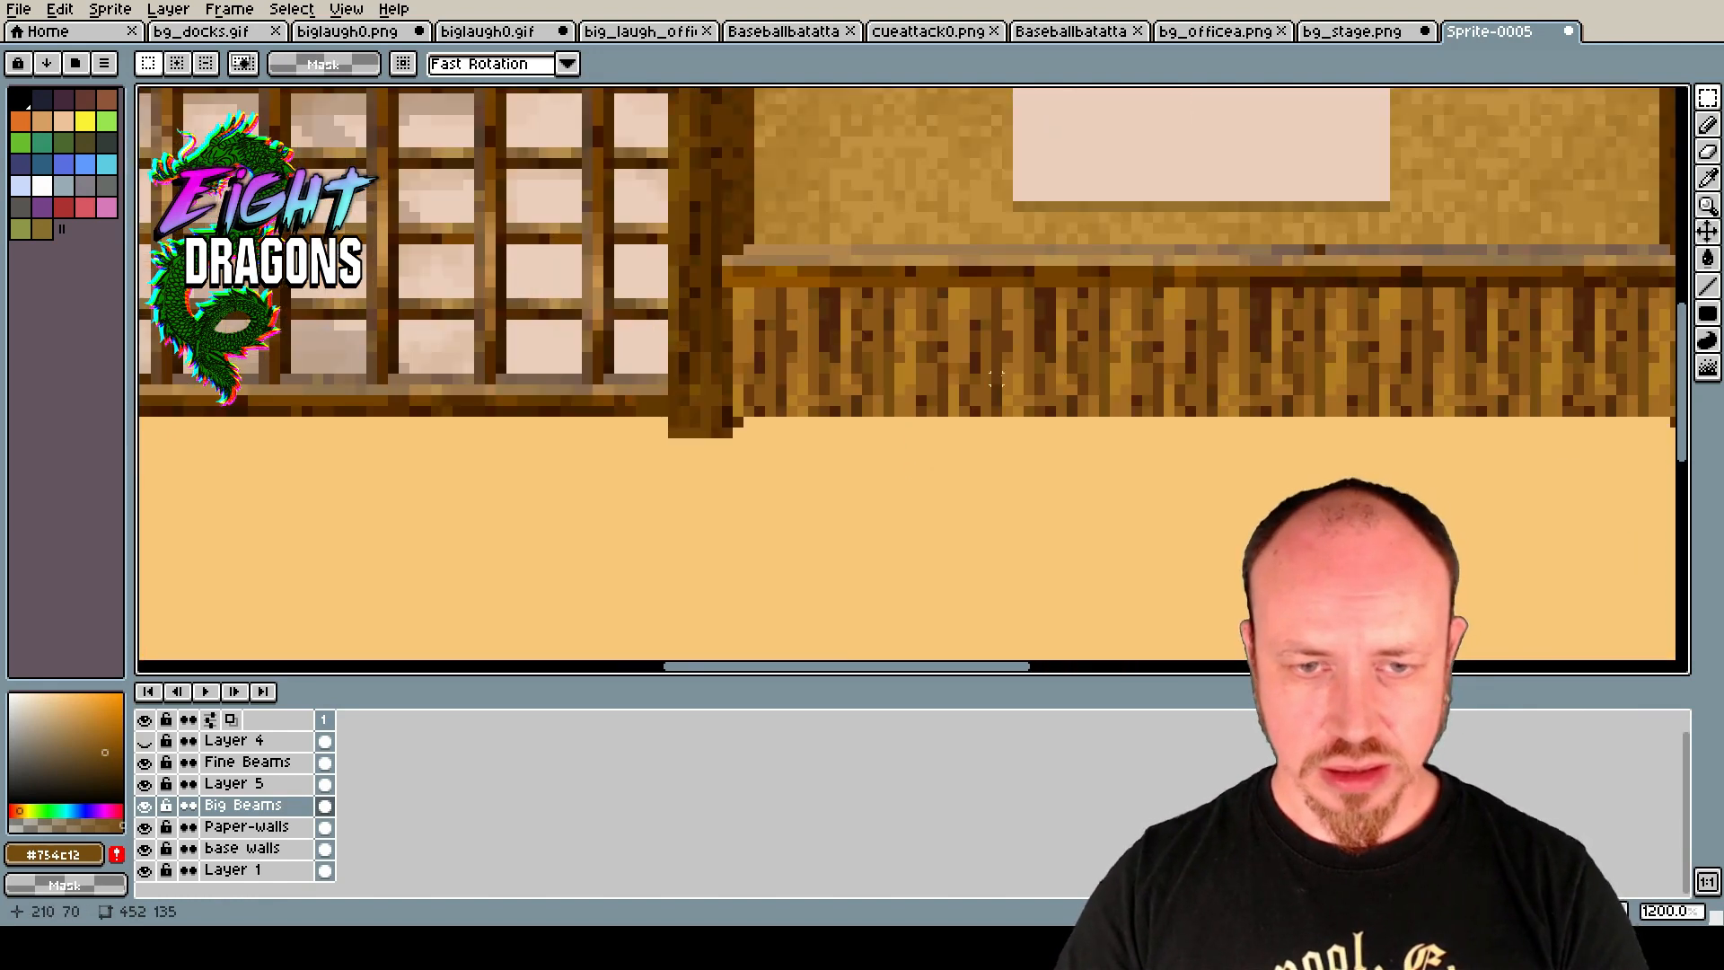
scroll(995, 378, down, 4)
scroll(974, 350, up, 2)
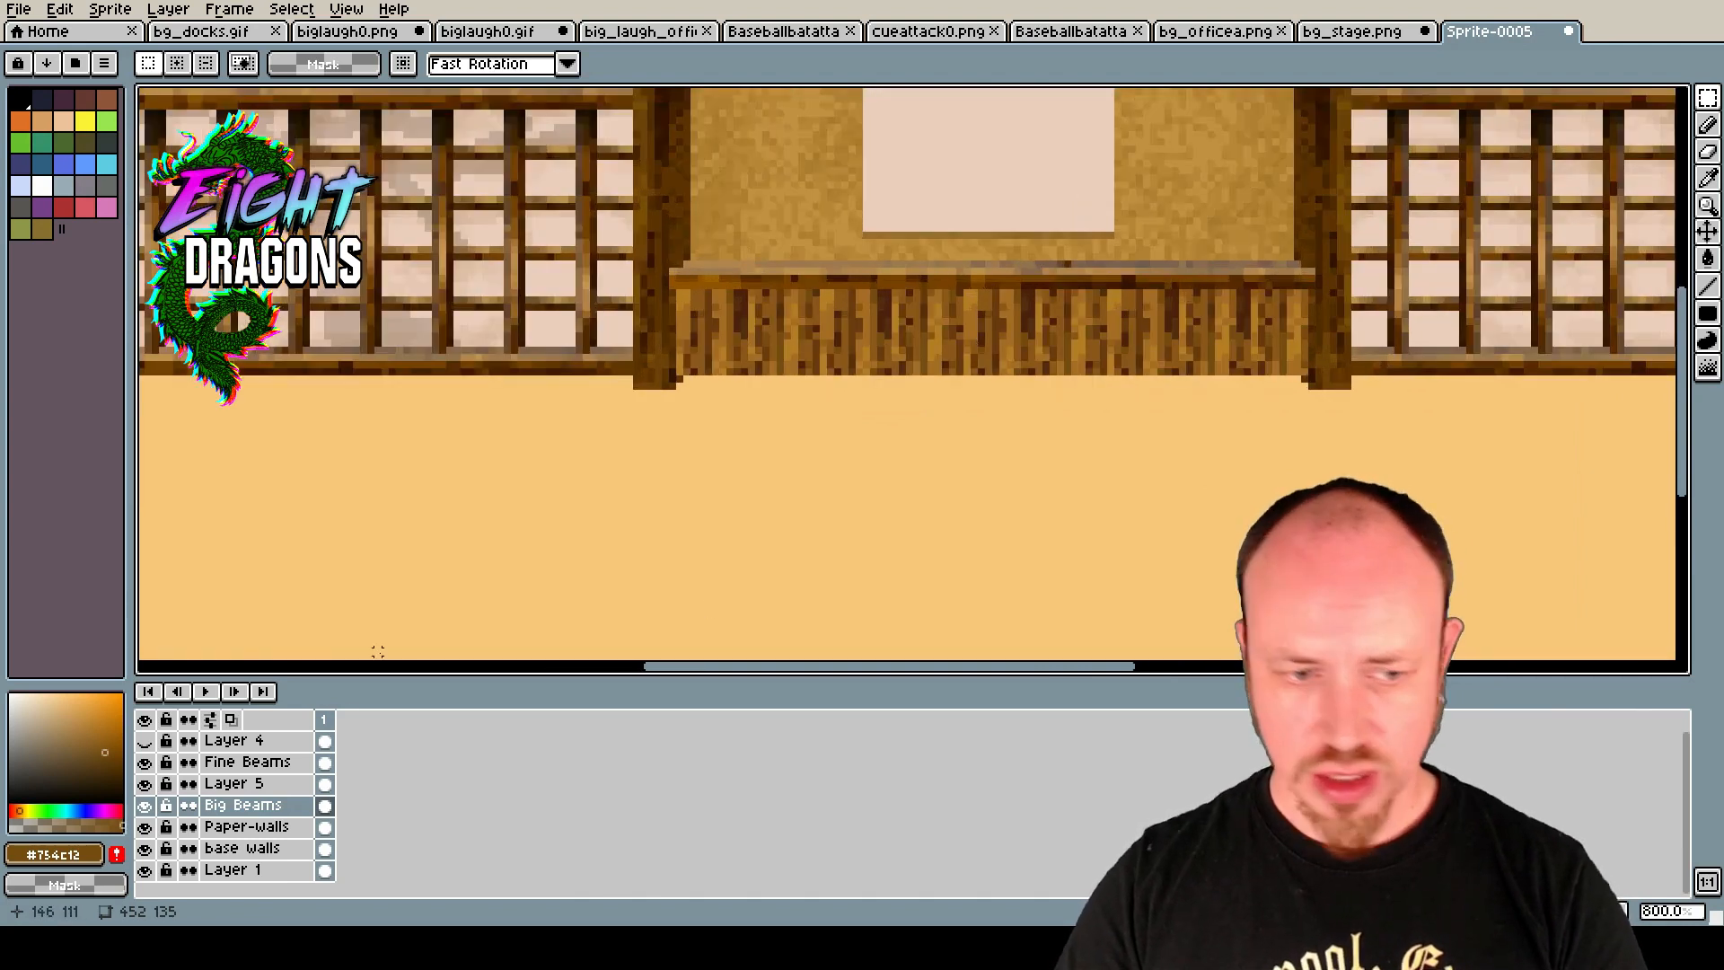
click(229, 787)
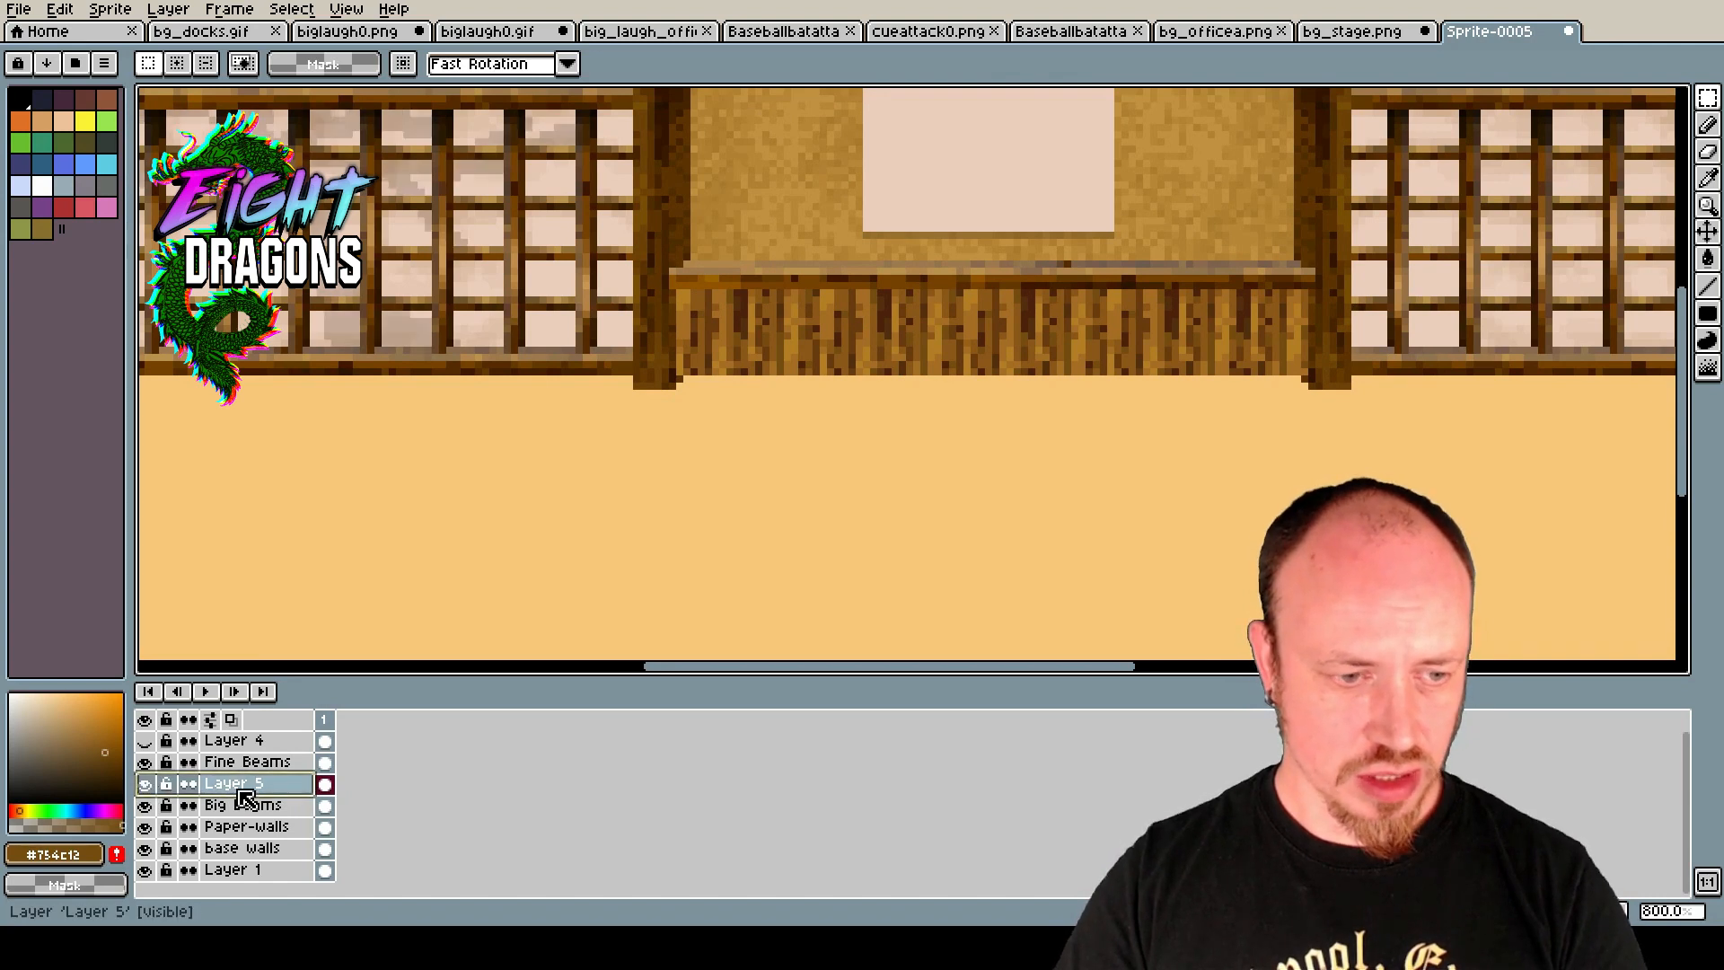
click(241, 763)
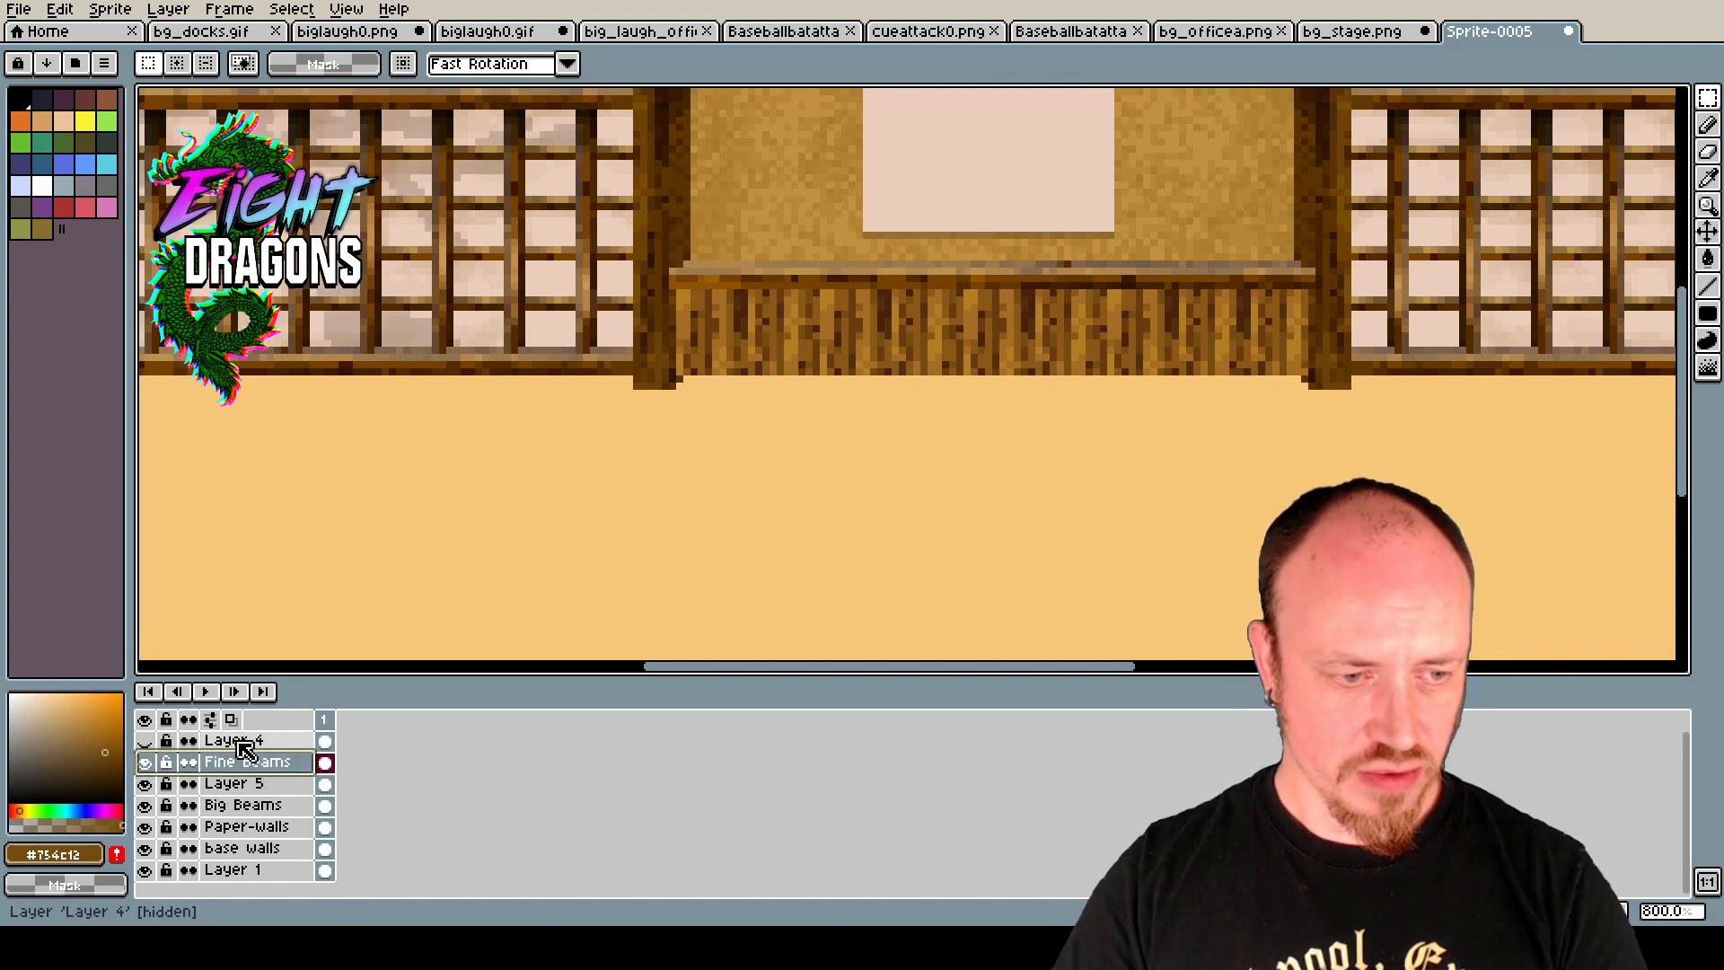
click(145, 763)
click(146, 763)
click(147, 766)
click(146, 765)
click(147, 766)
click(146, 766)
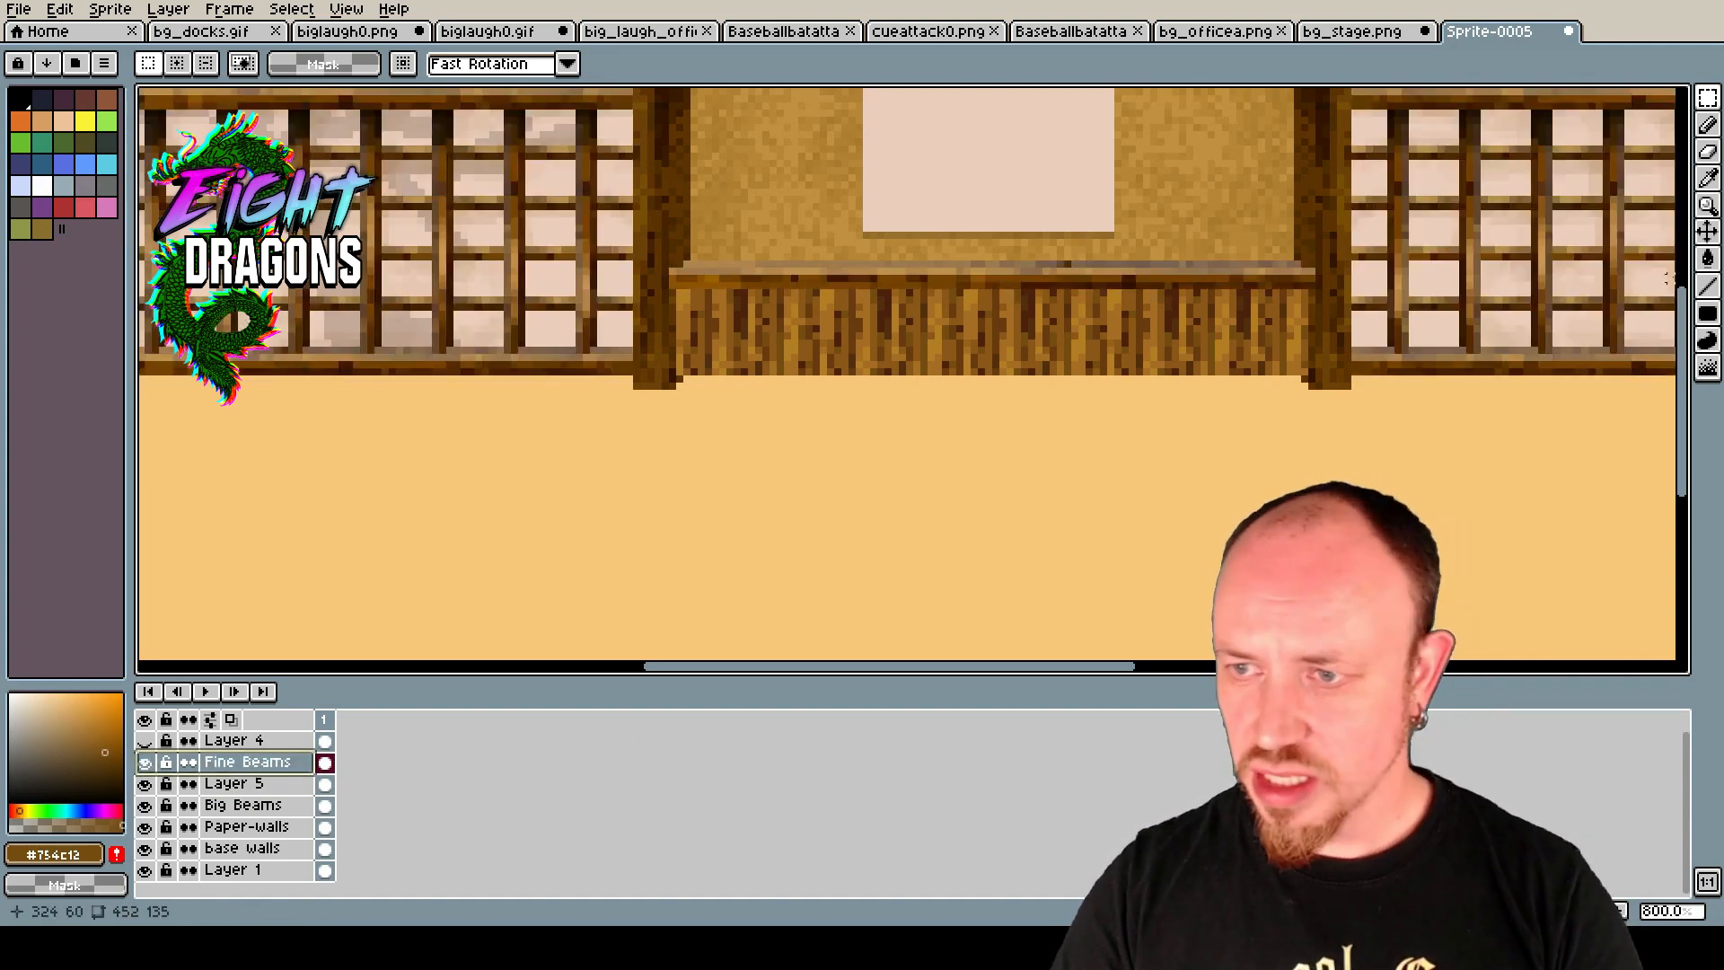
Draw faint translucent #211e19 filled rectangles, about 3 to 4 px tall, across the planking just beneath the lower shelf.
click(1707, 313)
drag(67, 769, 37, 787)
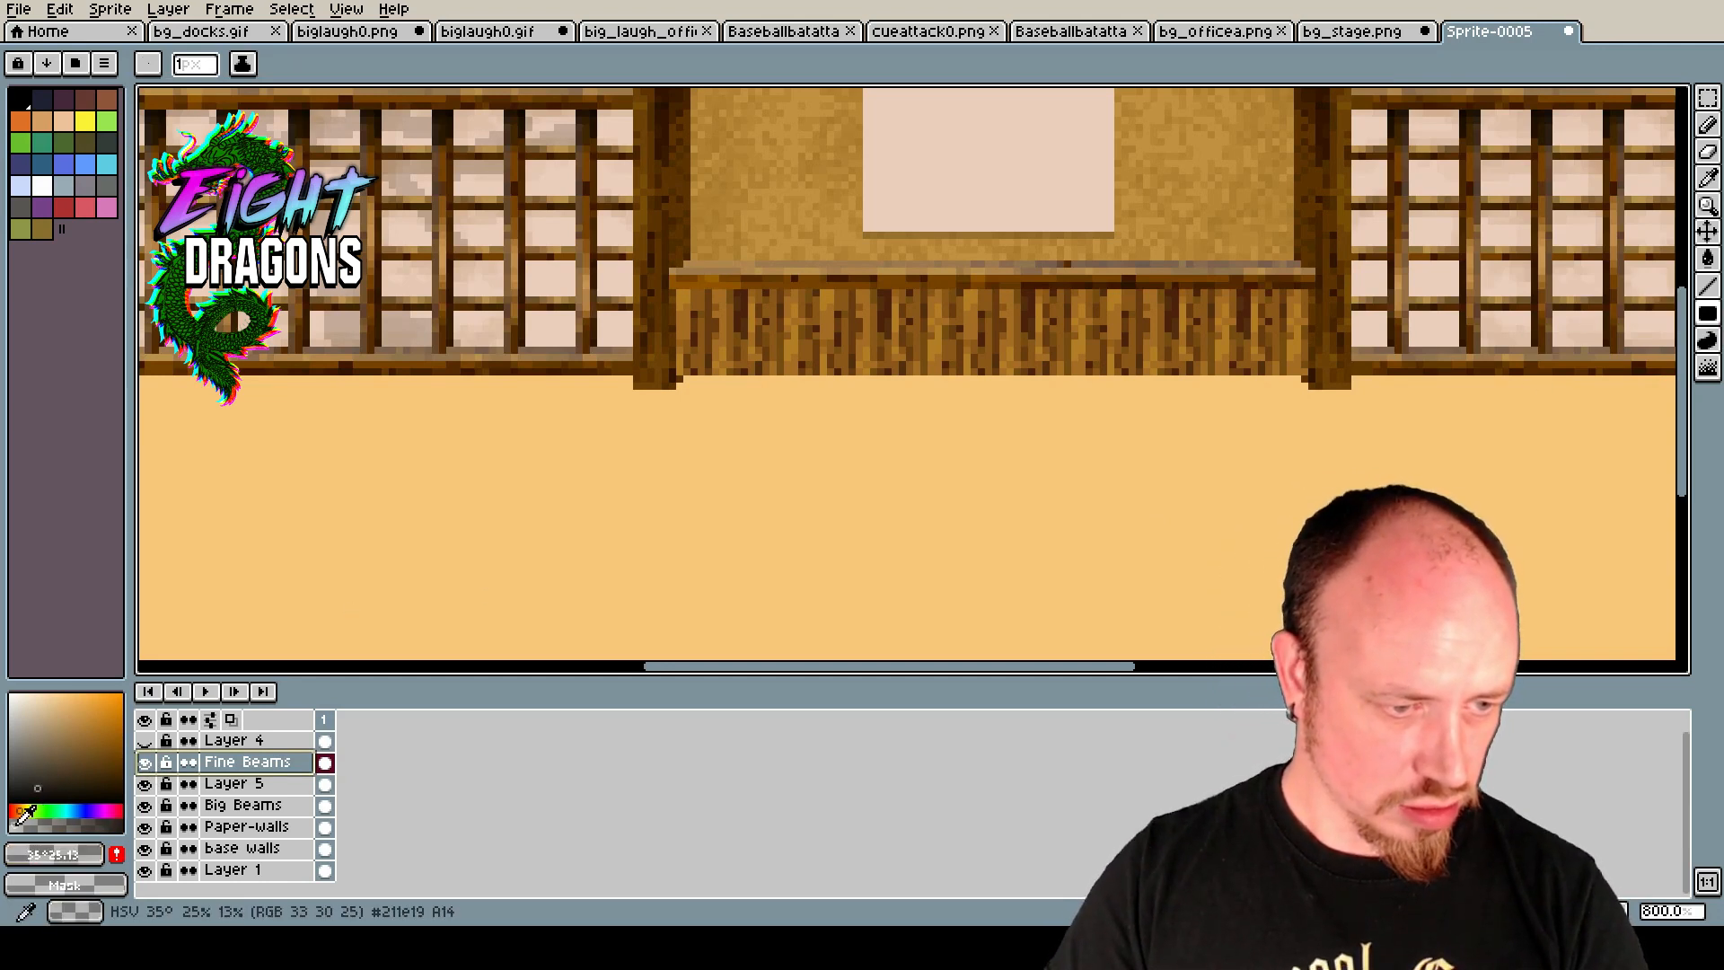
drag(687, 290, 1218, 314)
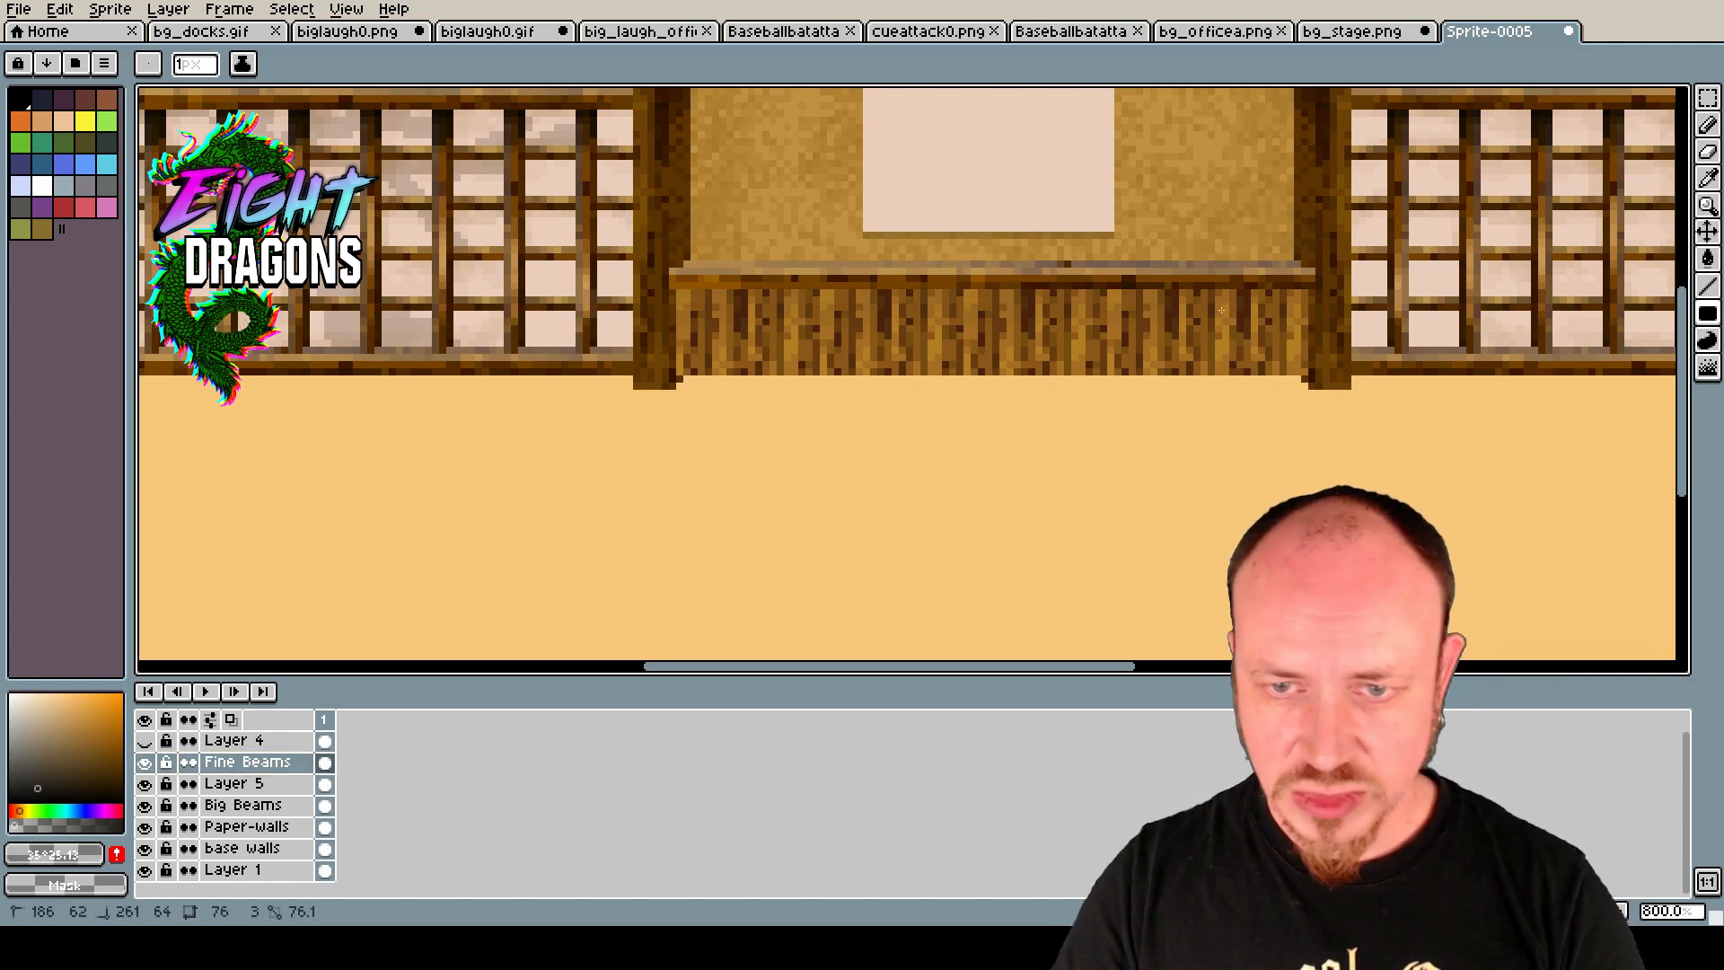
drag(676, 291, 1109, 317)
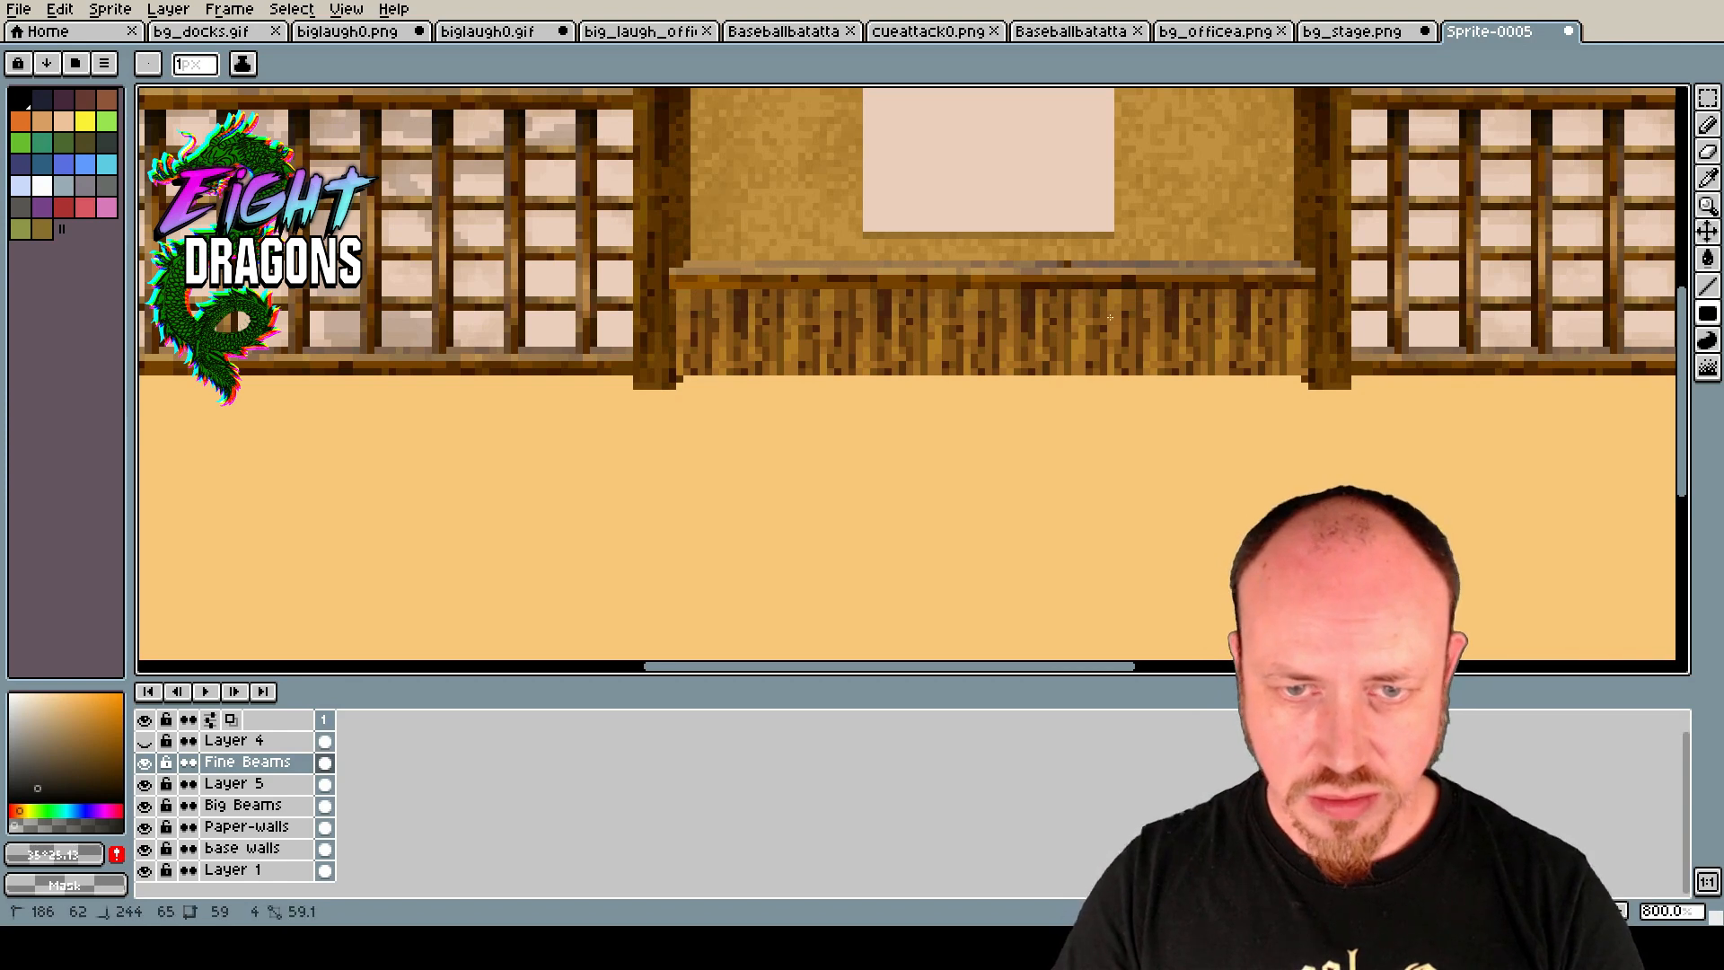
drag(1309, 313, 1309, 313)
drag(677, 292, 936, 296)
drag(1307, 308, 1307, 308)
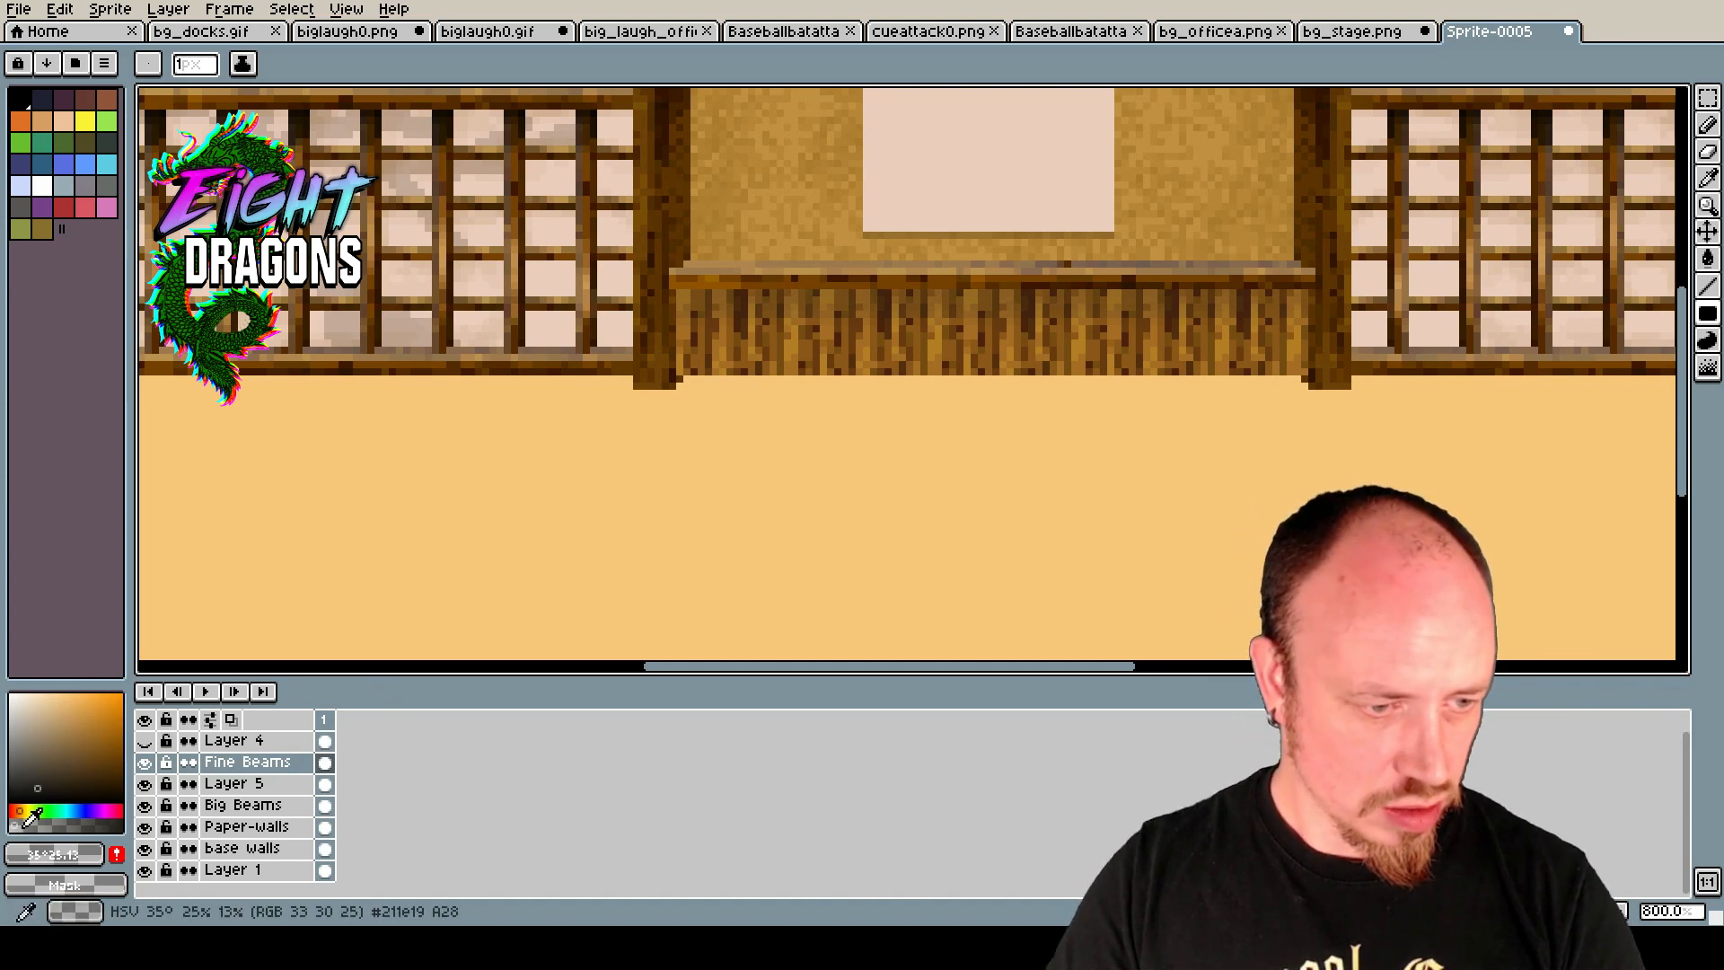
Deepen the shelf's shadow with further translucent #211e19 rectangles across the planks, narrowing to about 2 px tall.
drag(686, 293, 1198, 324)
drag(1307, 308, 1307, 308)
drag(680, 292, 1301, 302)
drag(676, 293, 675, 293)
drag(1300, 297, 1301, 297)
drag(678, 290, 1037, 302)
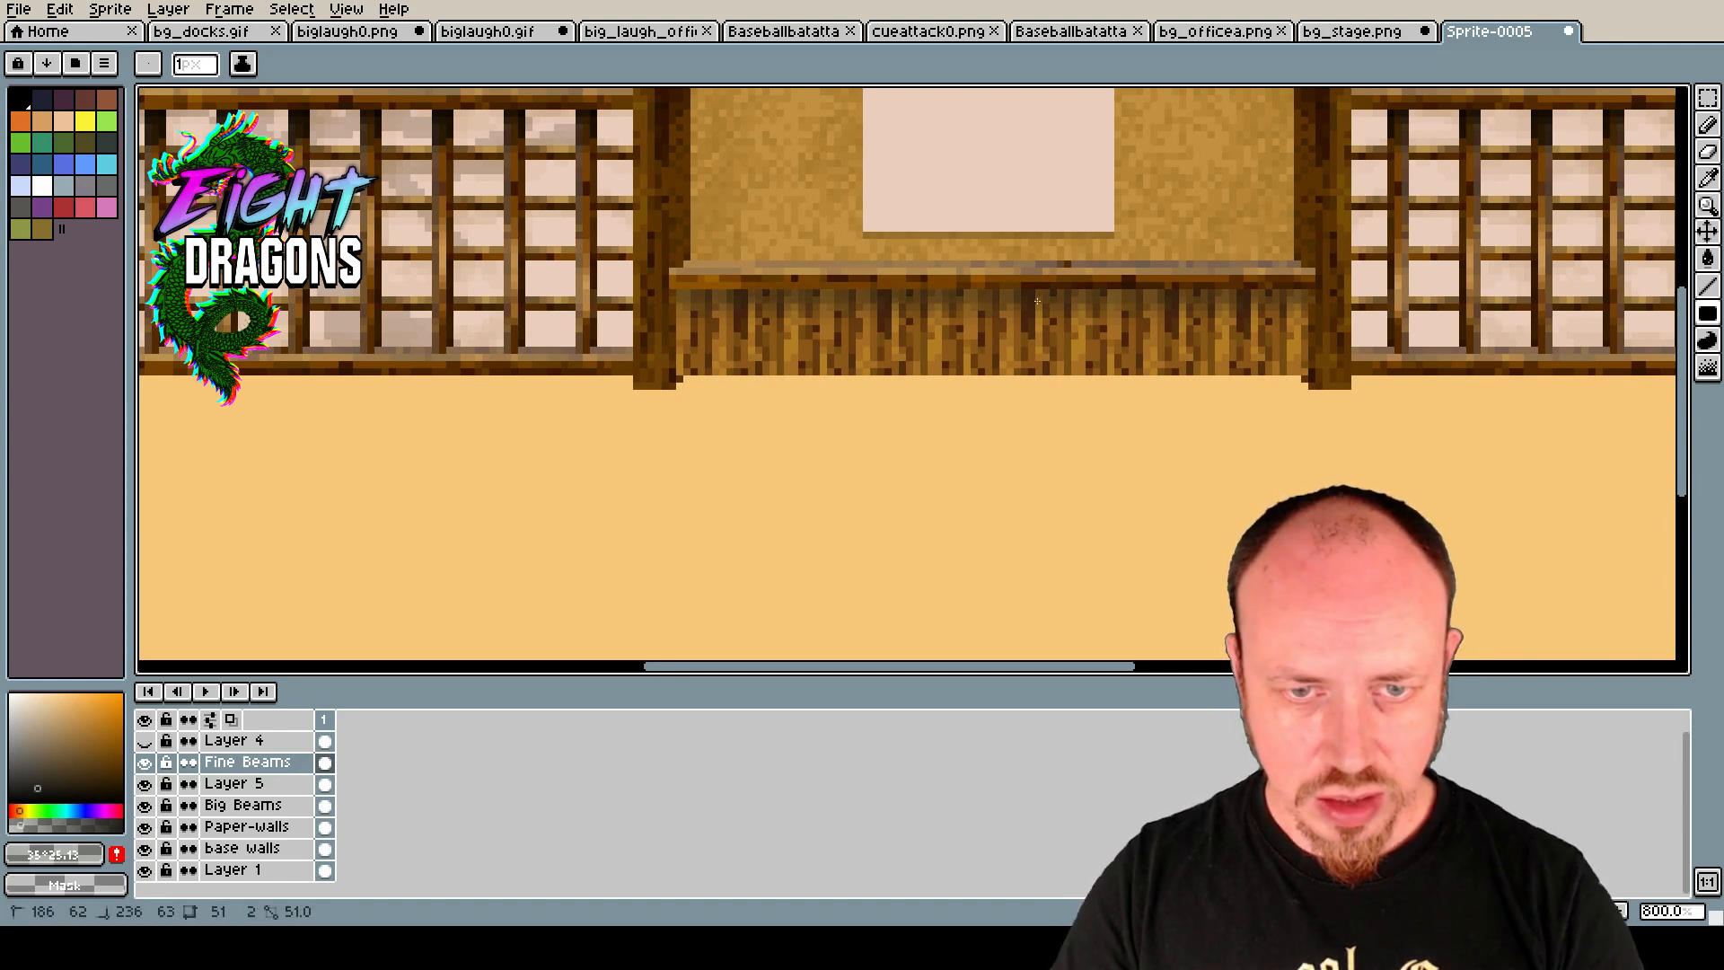
drag(1307, 296, 1307, 296)
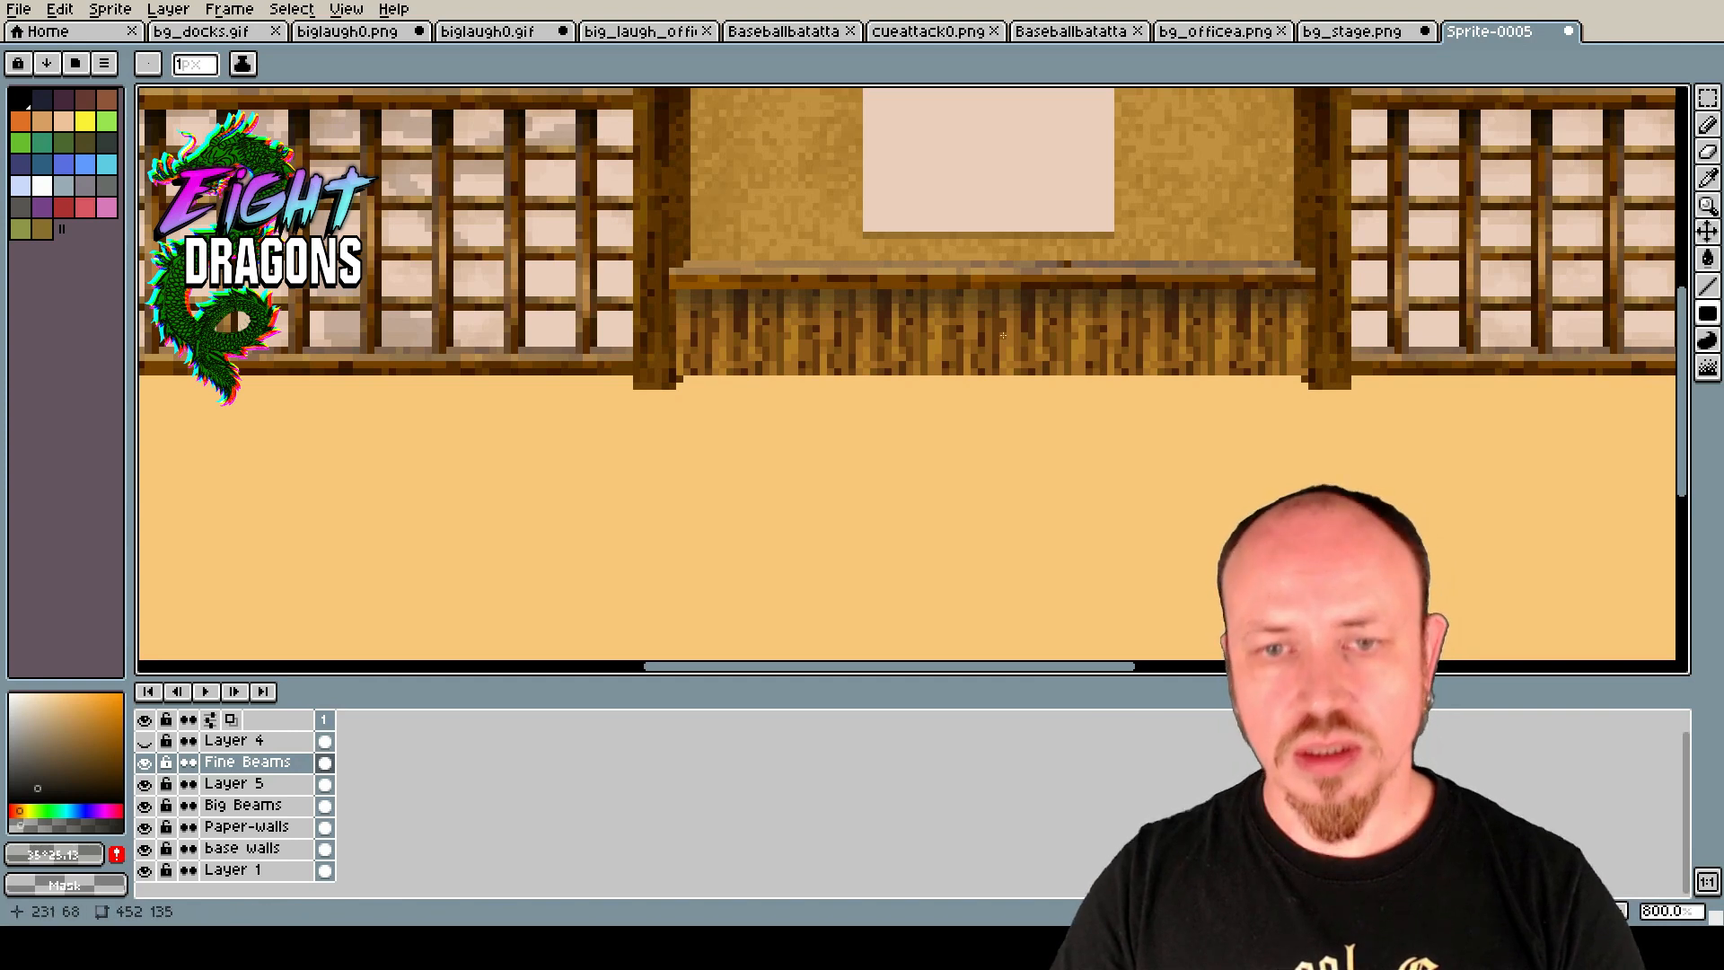
Add another thin translucent shadow strip along the top edge of the planks, spanning from pillar to pillar.
scroll(977, 403, down, 2)
scroll(977, 403, down, 1)
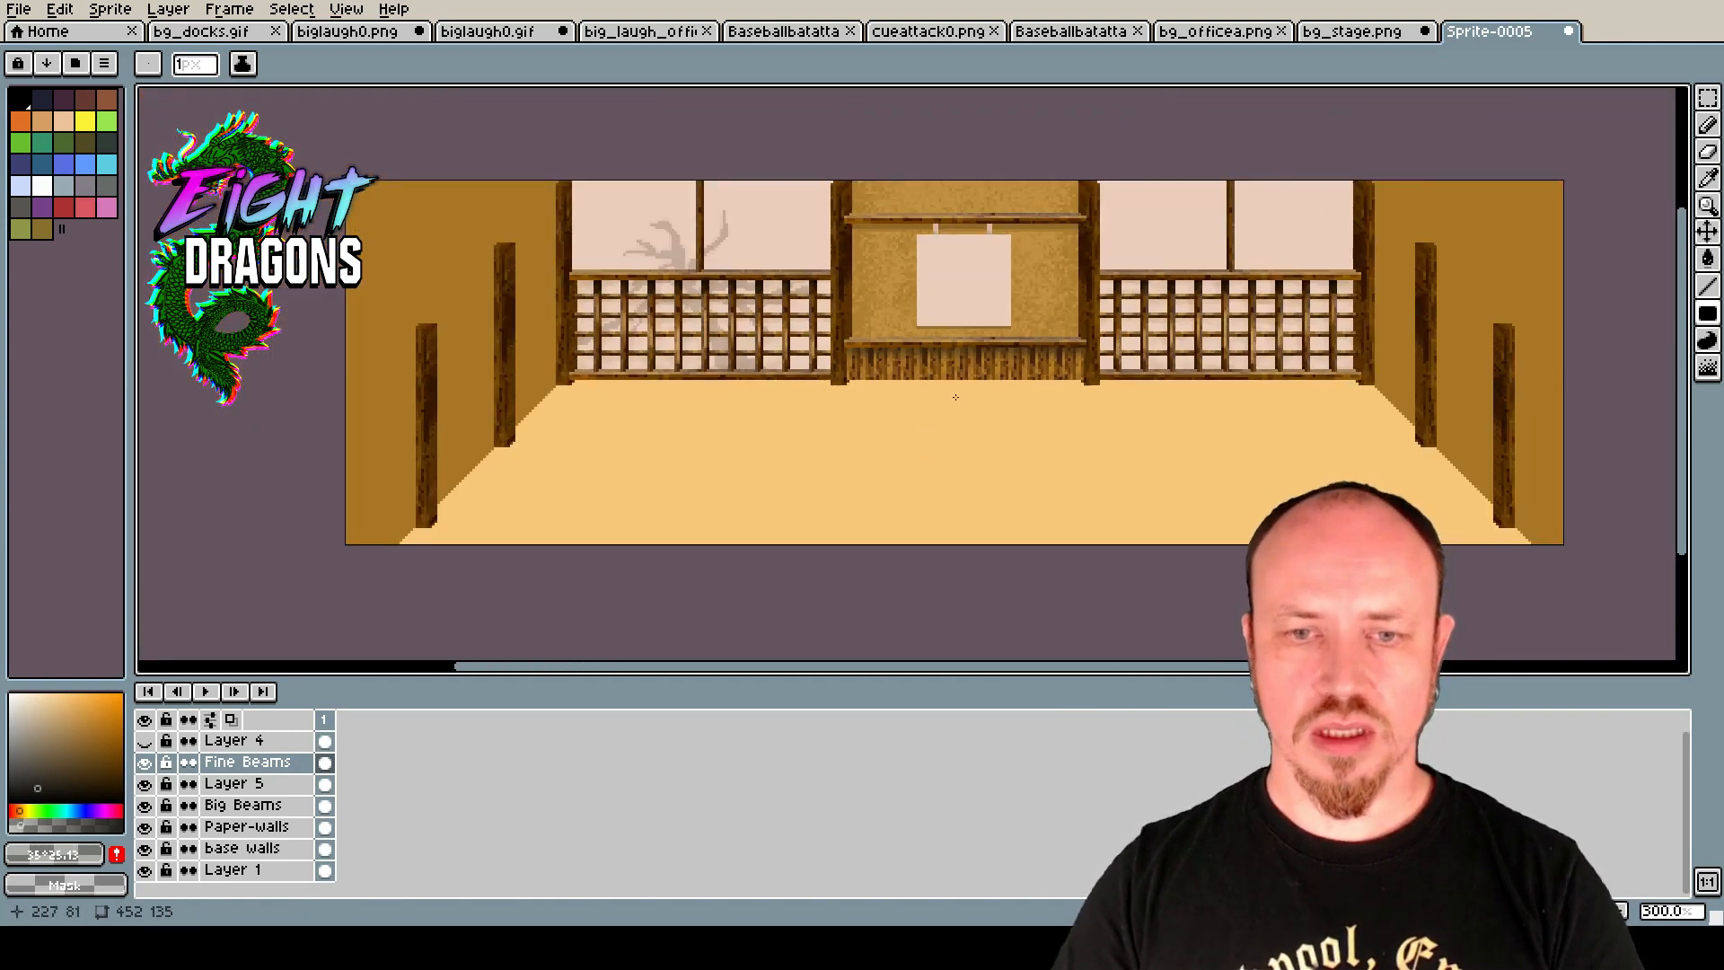
scroll(723, 425, up, 4)
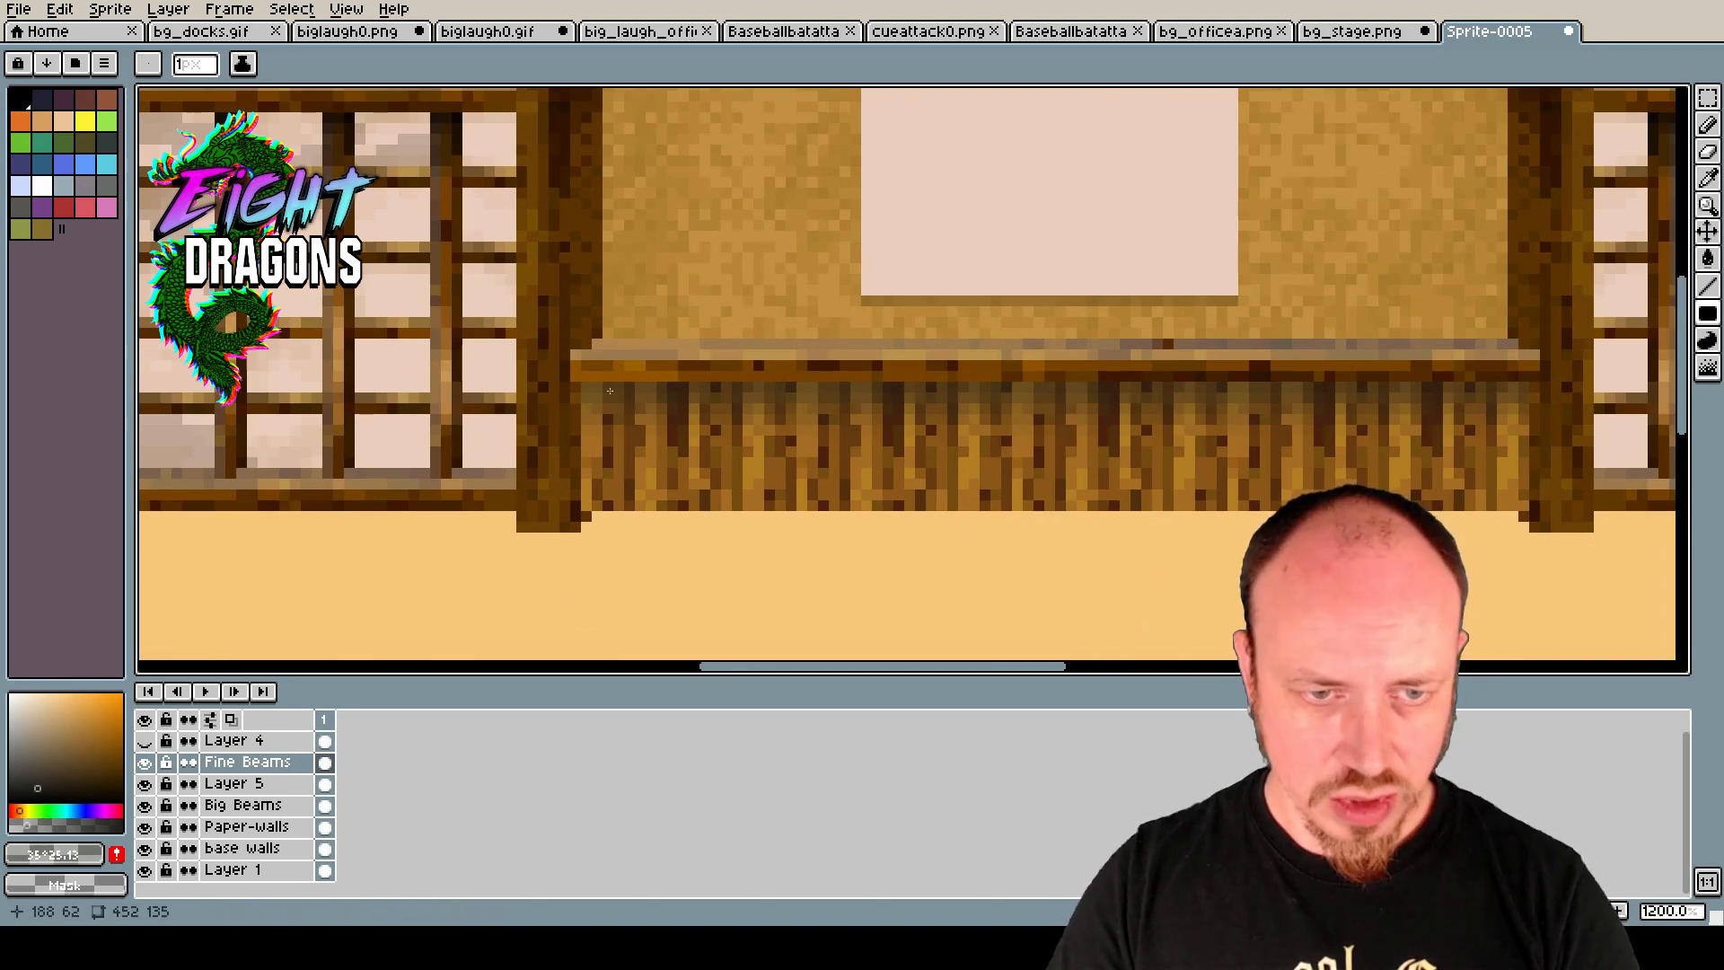
drag(589, 391, 1272, 376)
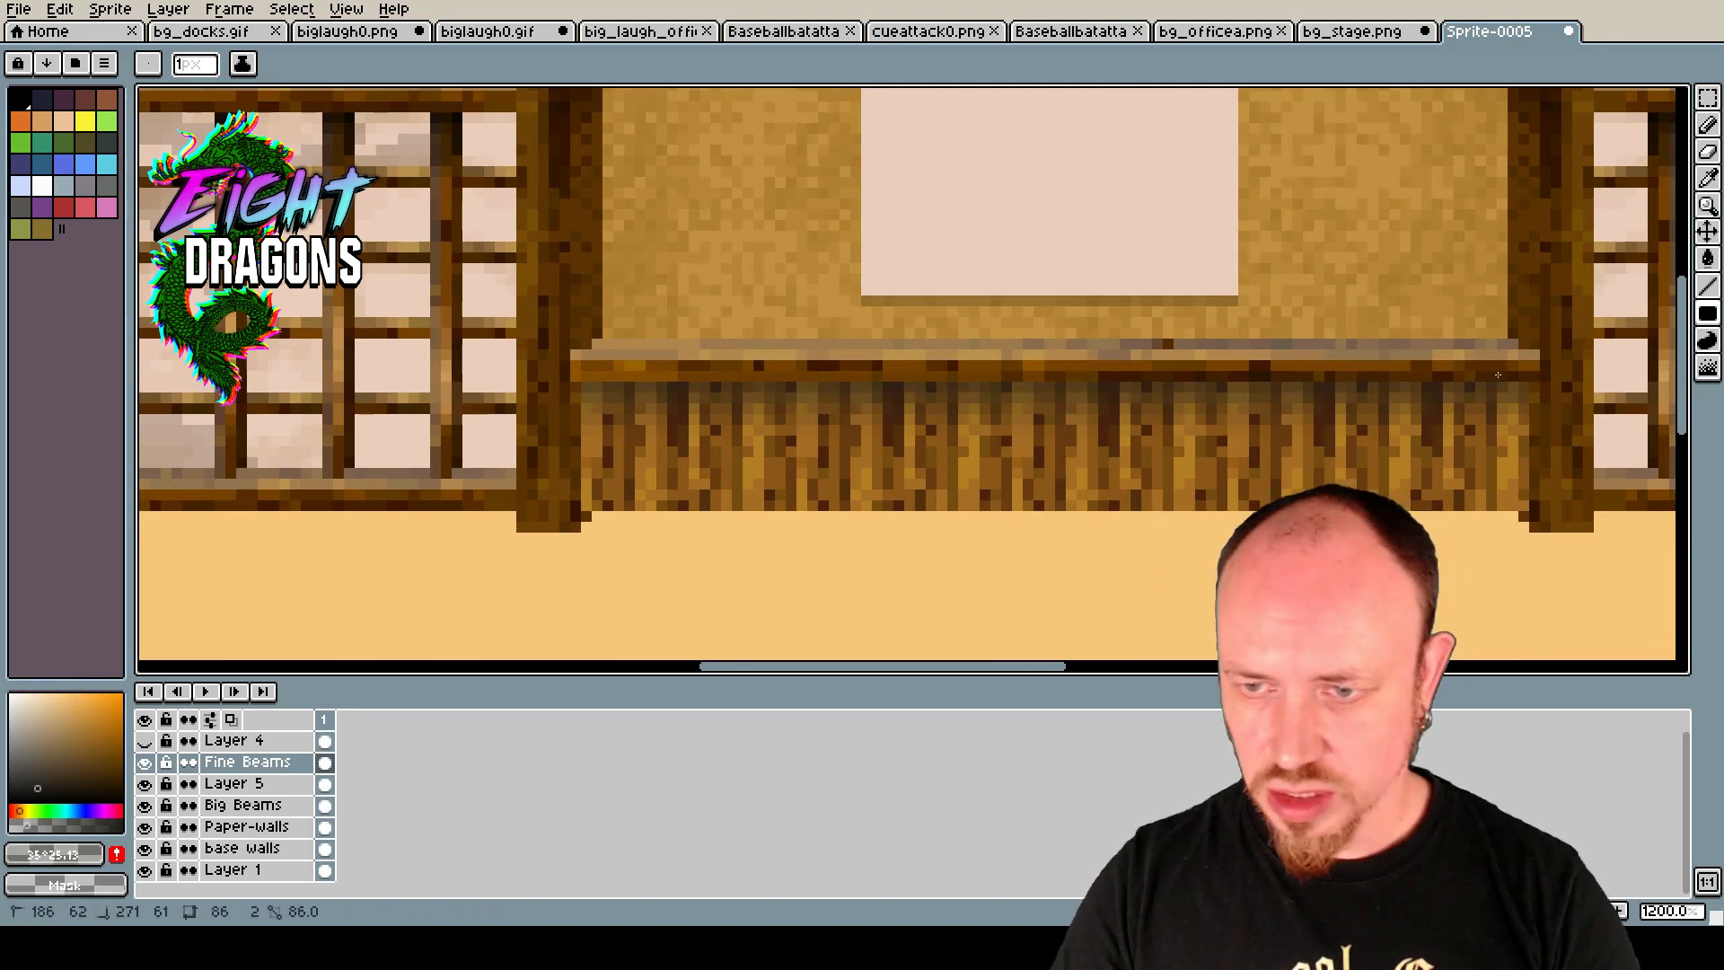
drag(1524, 391, 594, 392)
Change the shadow colour to dark brown #3f2704 and paint a thin strip along the planks' top edge.
click(103, 773)
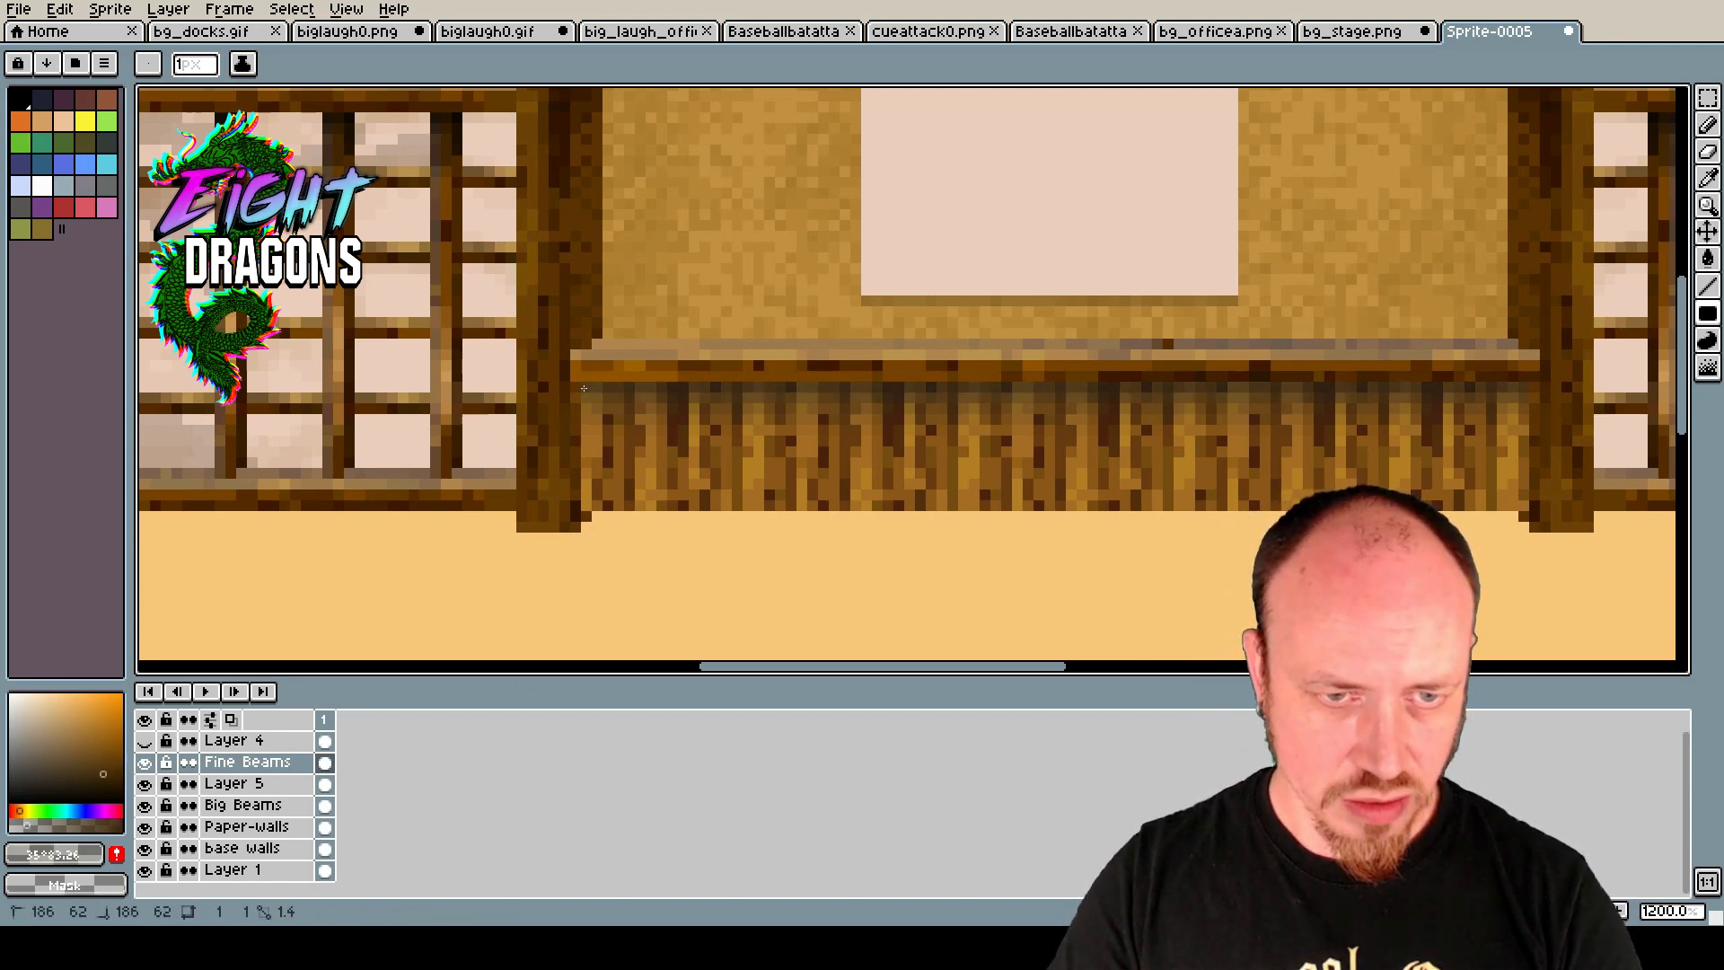
click(113, 789)
click(114, 774)
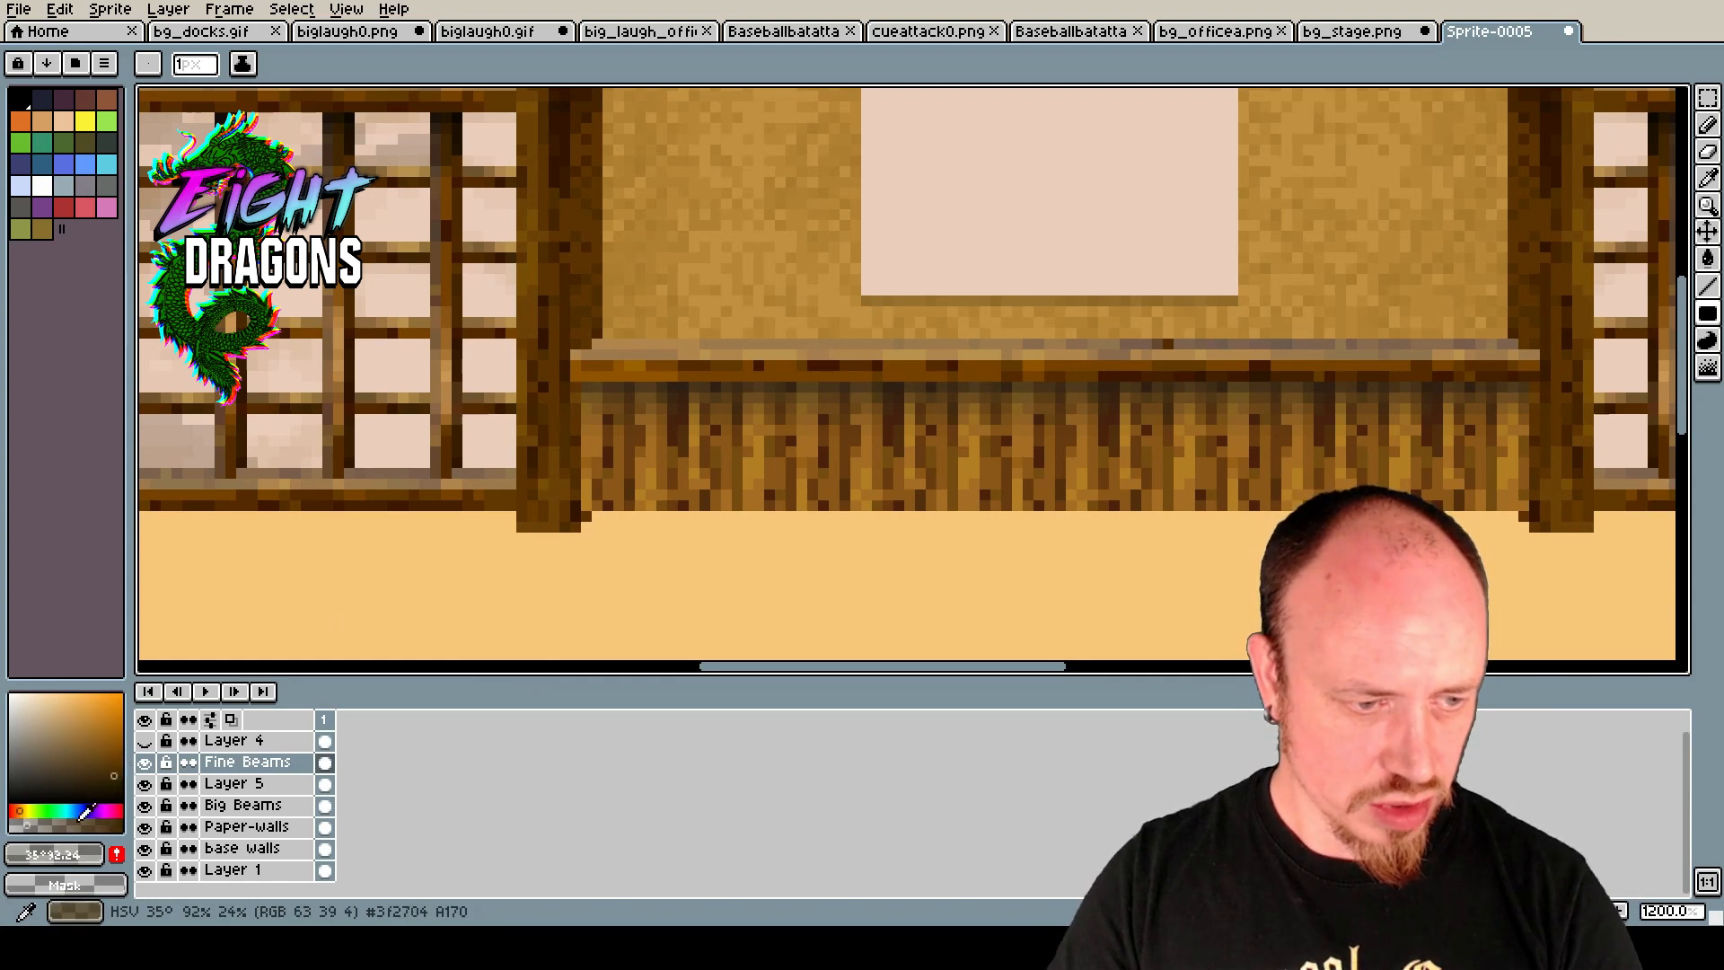
drag(588, 382, 1526, 384)
mouse_move(1525, 384)
mouse_down()
mouse_move(614, 376)
mouse_move(589, 411)
mouse_move(579, 396)
mouse_move(1078, 428)
mouse_move(1519, 388)
mouse_up()
scroll(795, 323, down, 5)
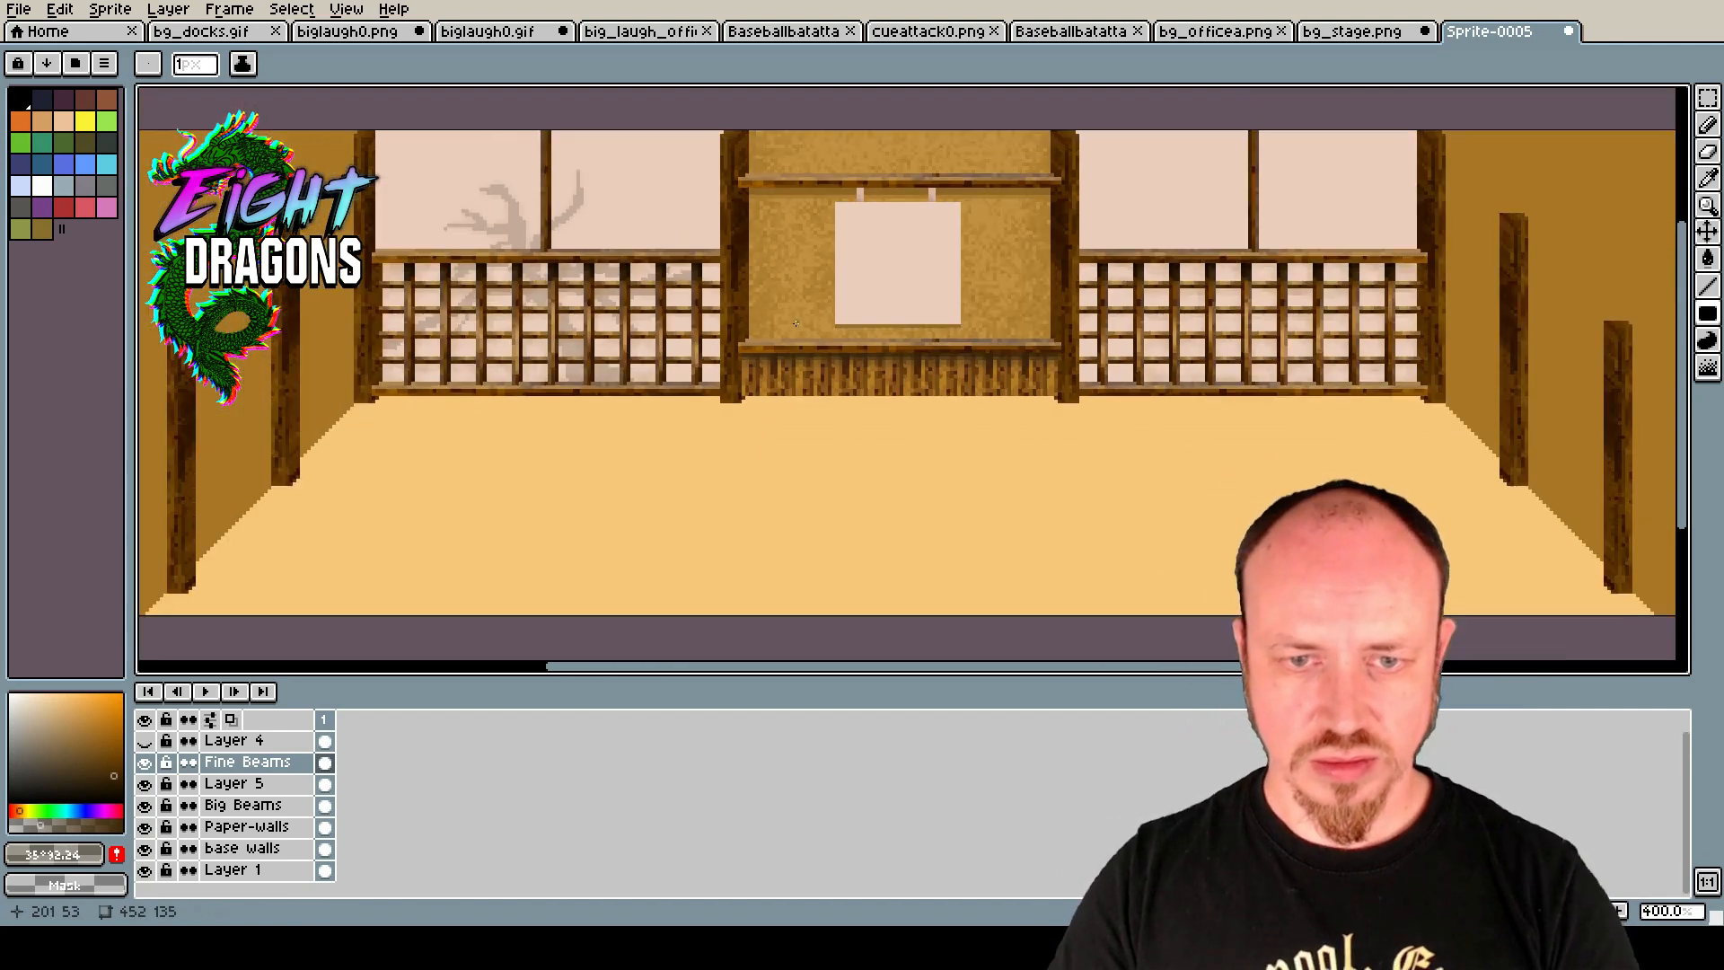
scroll(1041, 518, up, 1)
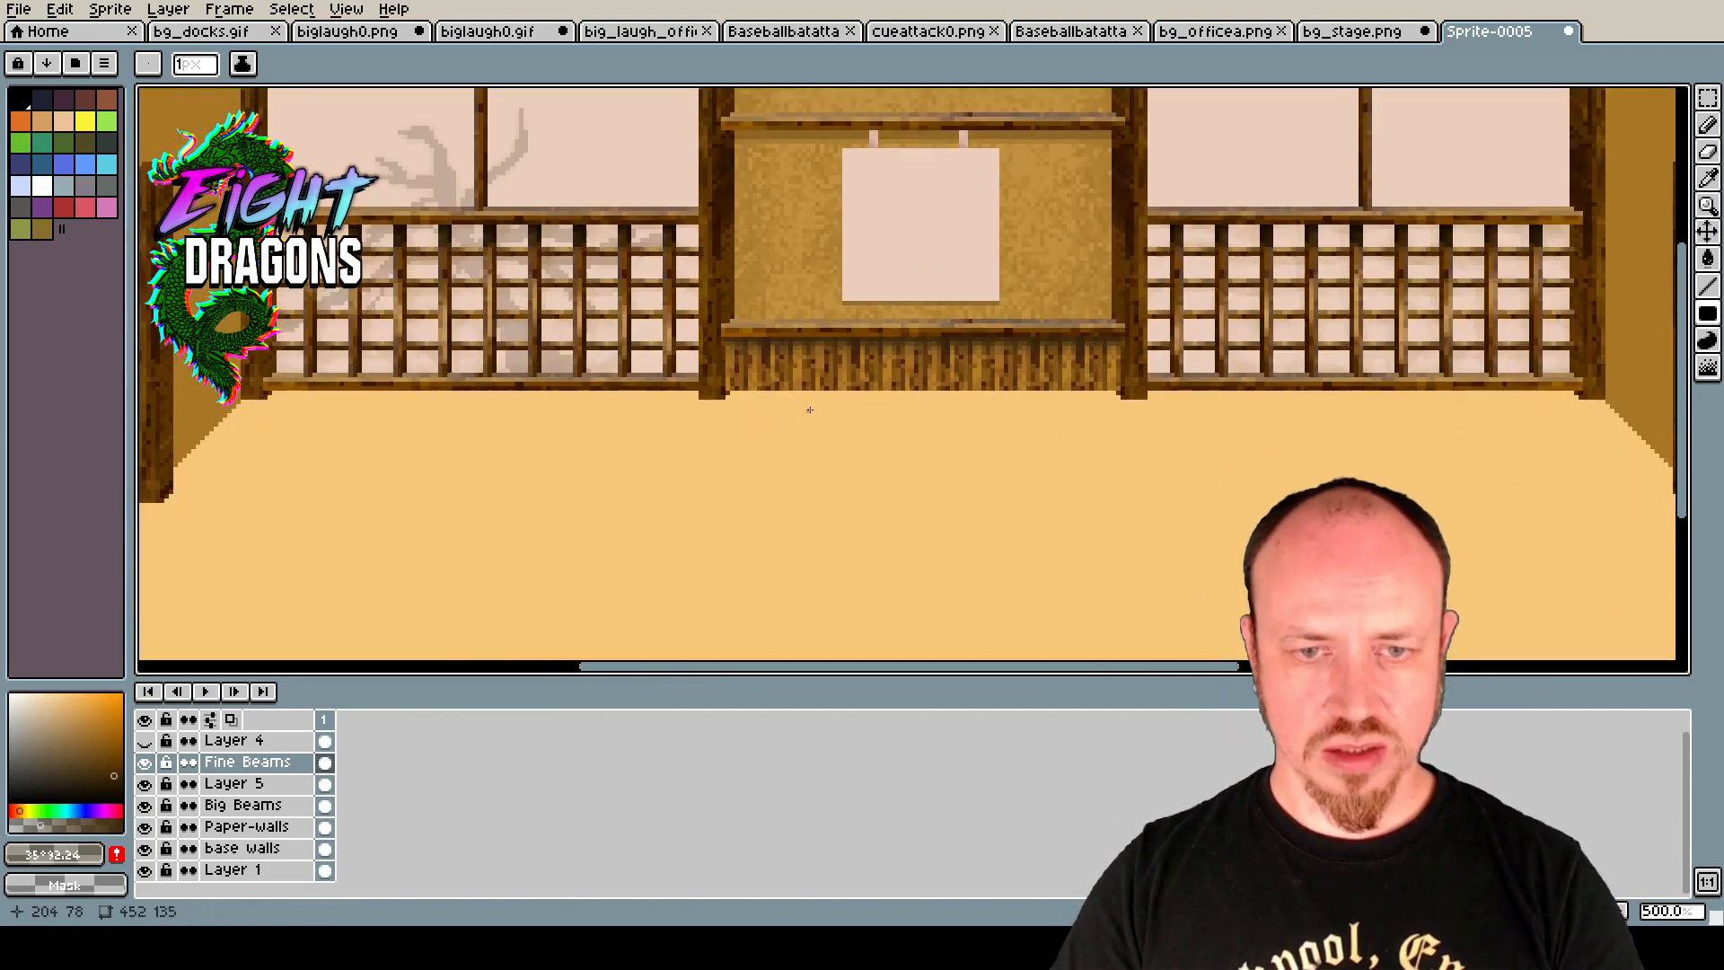
Use the Line tool to draw 1 px translucent dark brown vertical gaps between the planks from the left pillar past the middle.
mouse_move(1654, 320)
scroll(685, 404, up, 2)
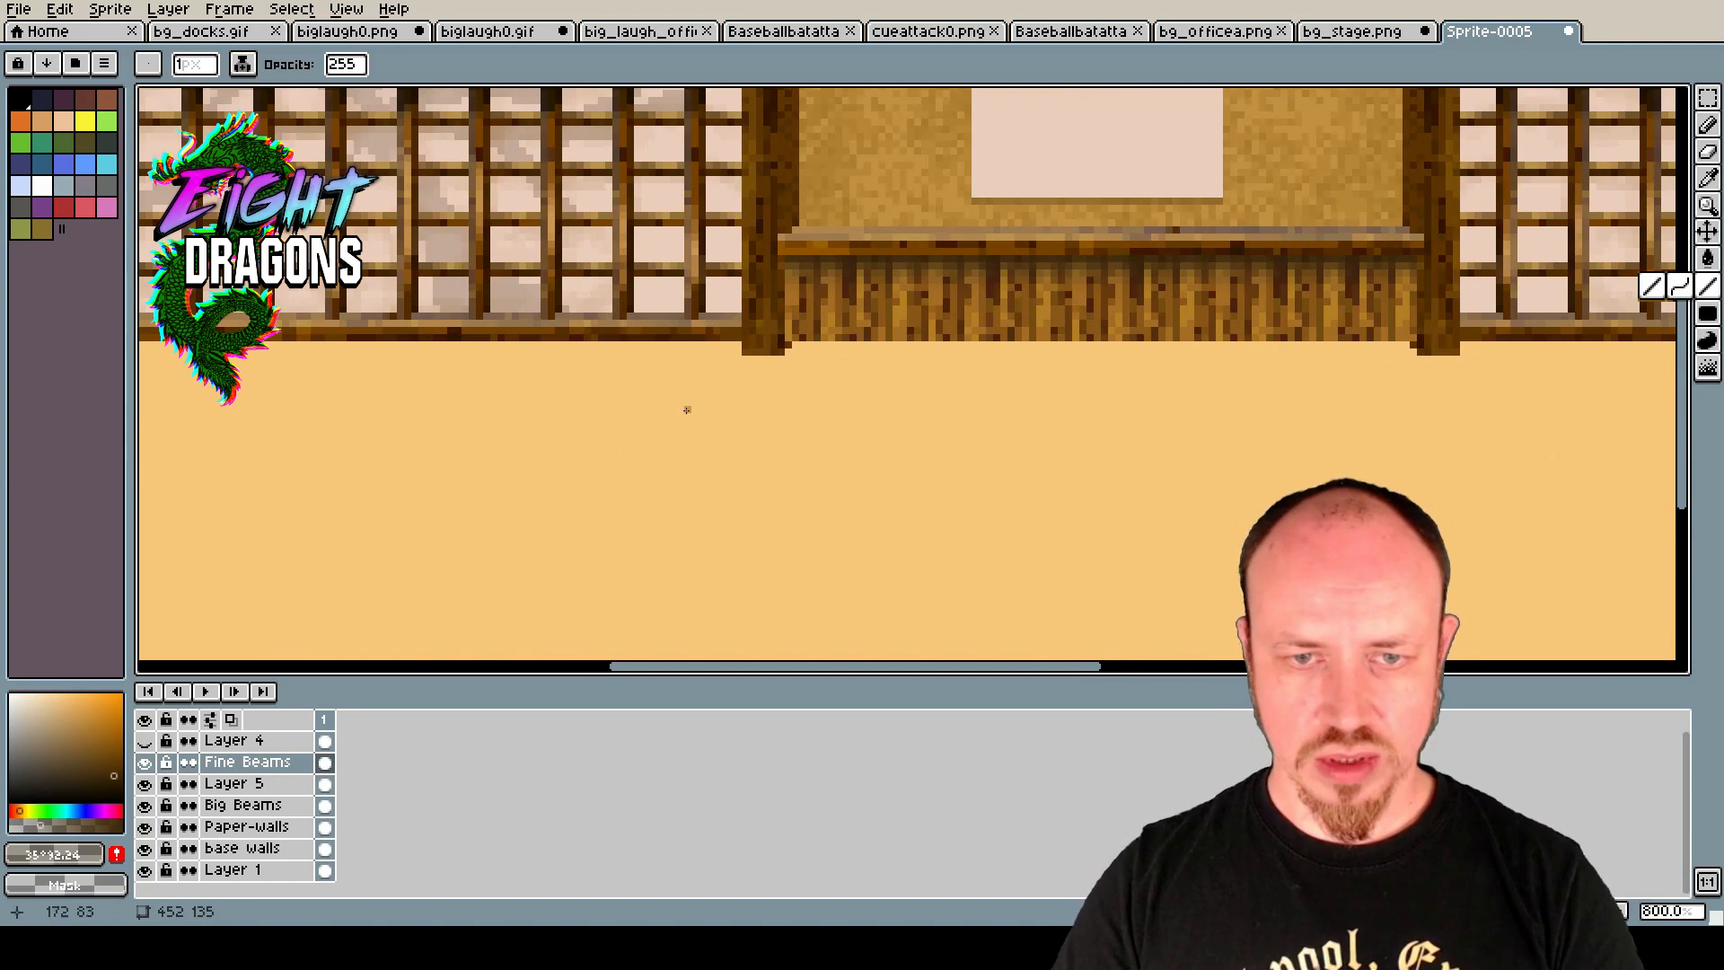
scroll(875, 227, up, 2)
drag(853, 213, 854, 213)
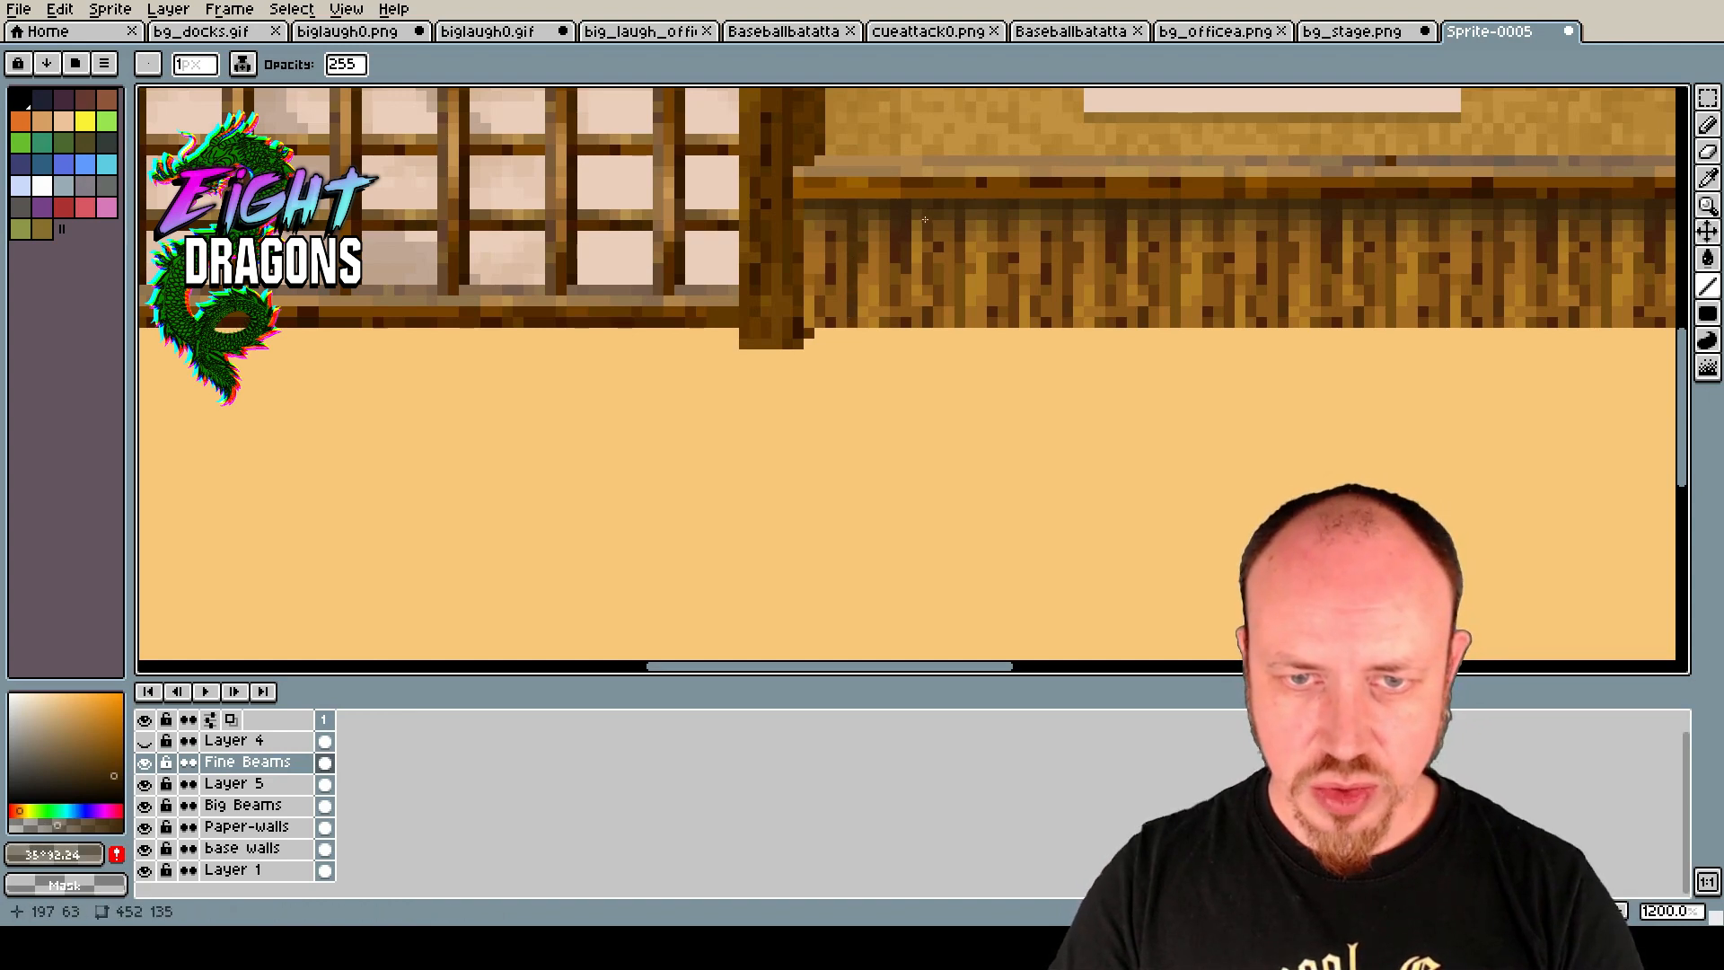
drag(904, 238, 908, 314)
drag(965, 225, 961, 237)
drag(961, 305, 960, 306)
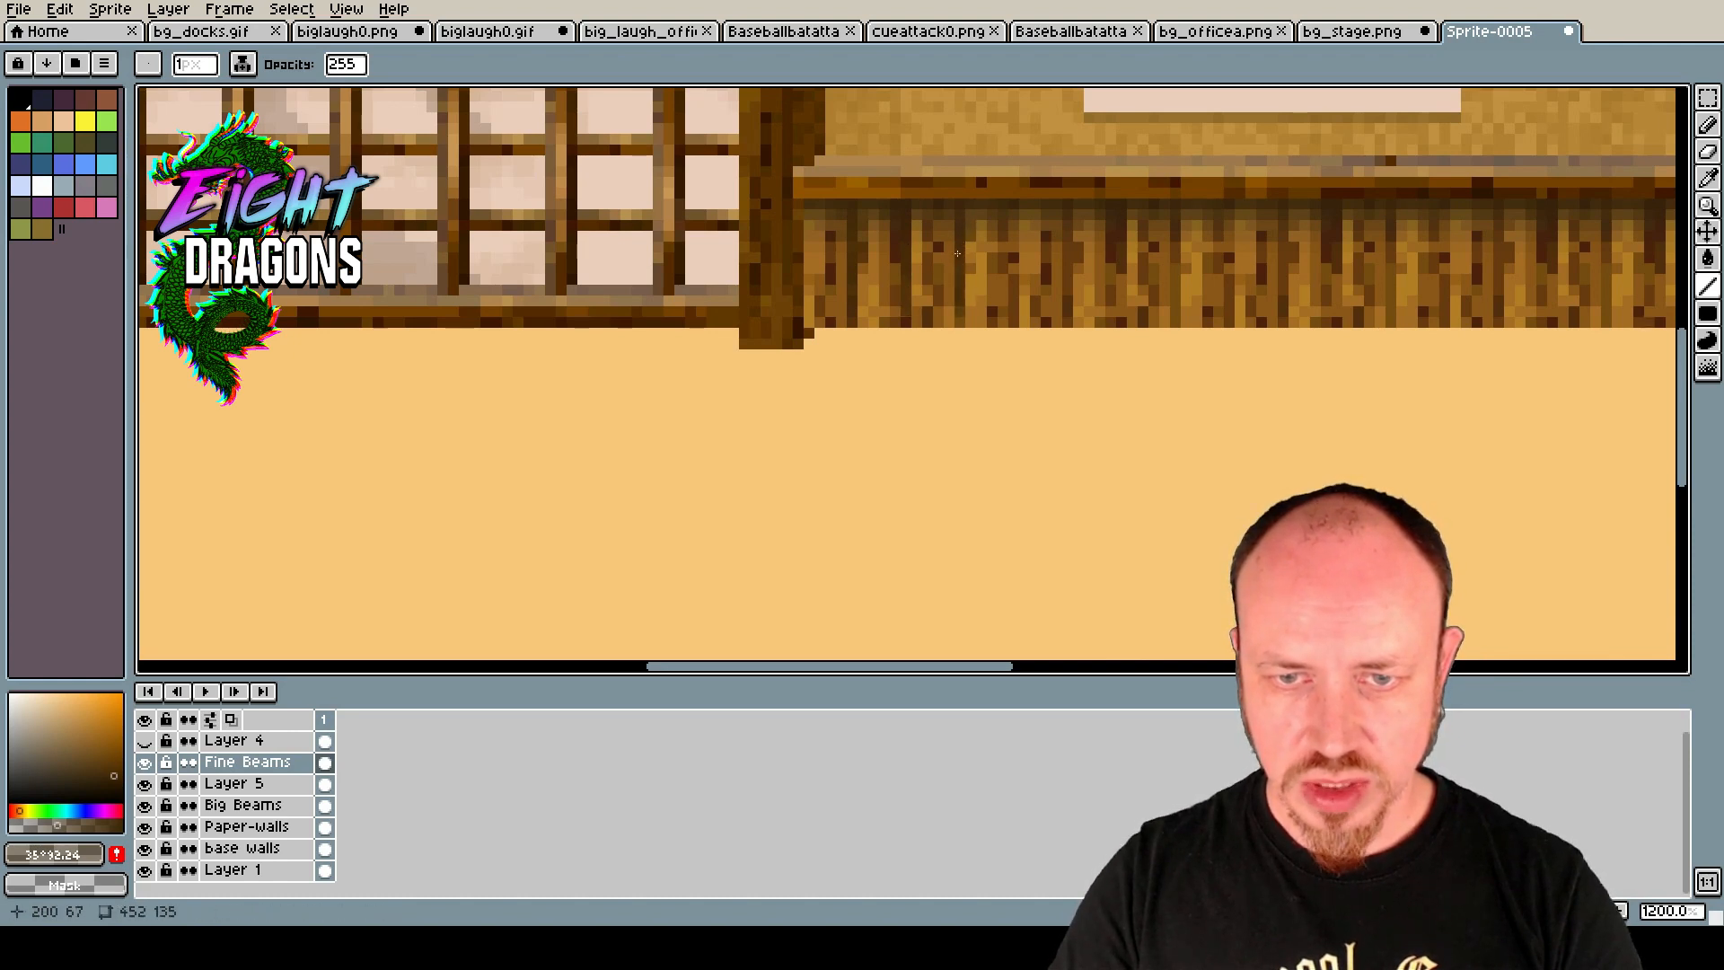
drag(1014, 230, 1013, 248)
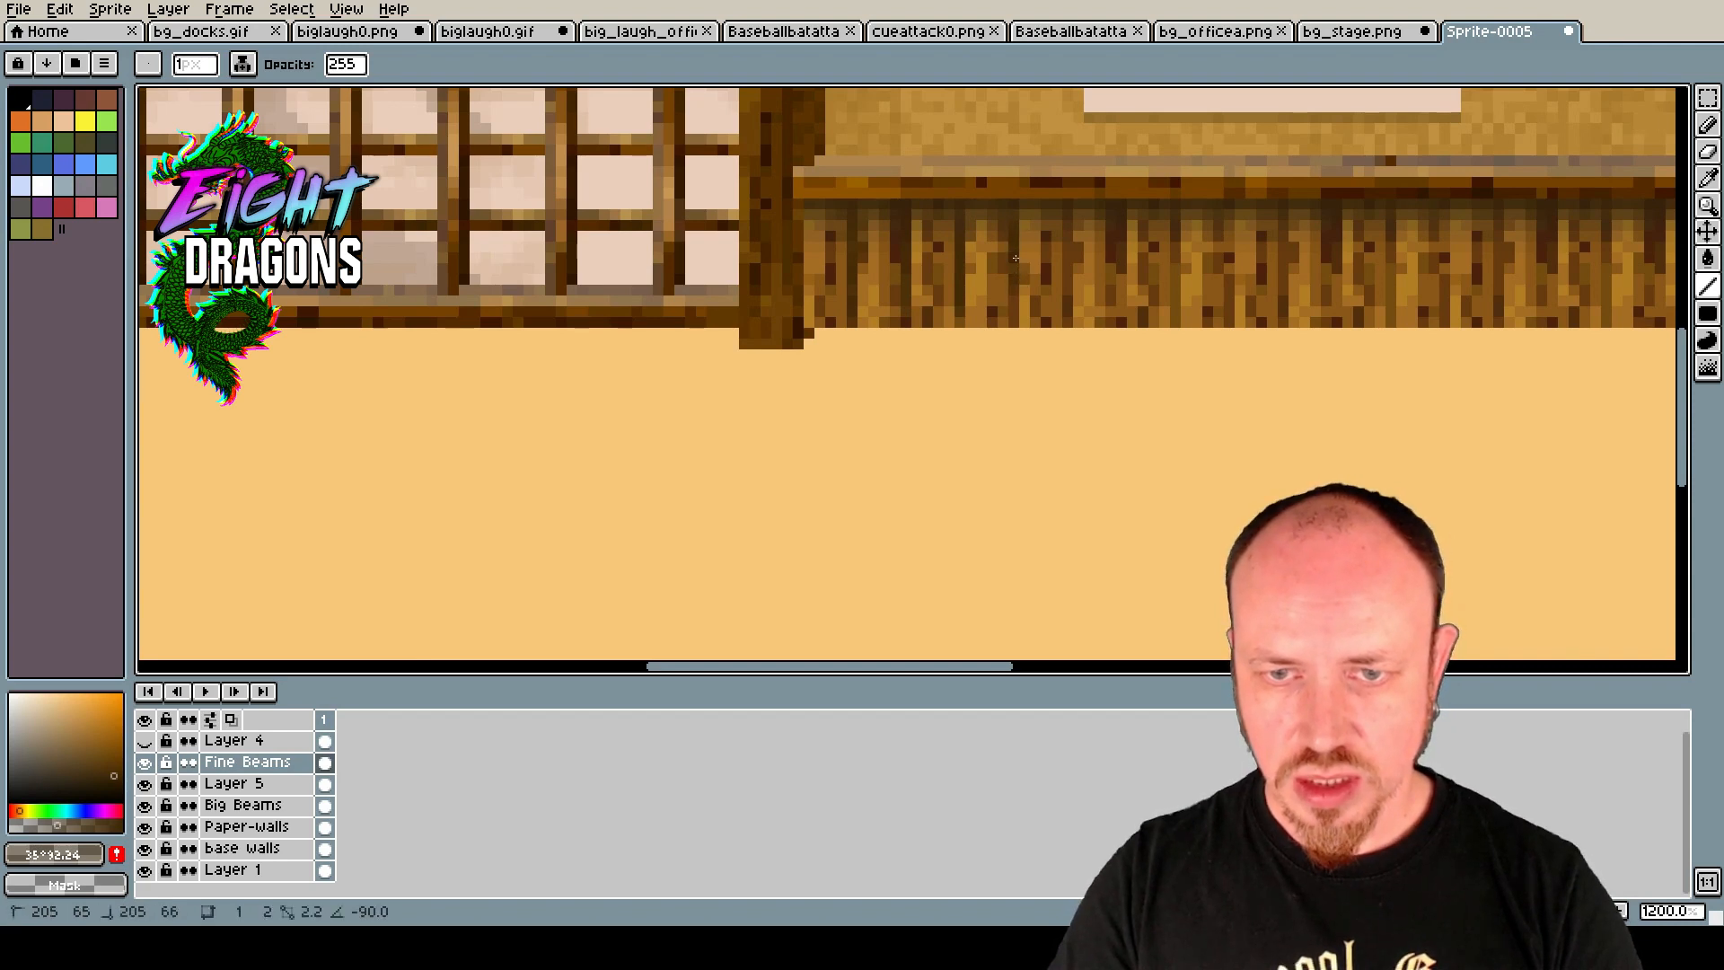
drag(1069, 237, 1068, 290)
drag(1064, 238, 1122, 305)
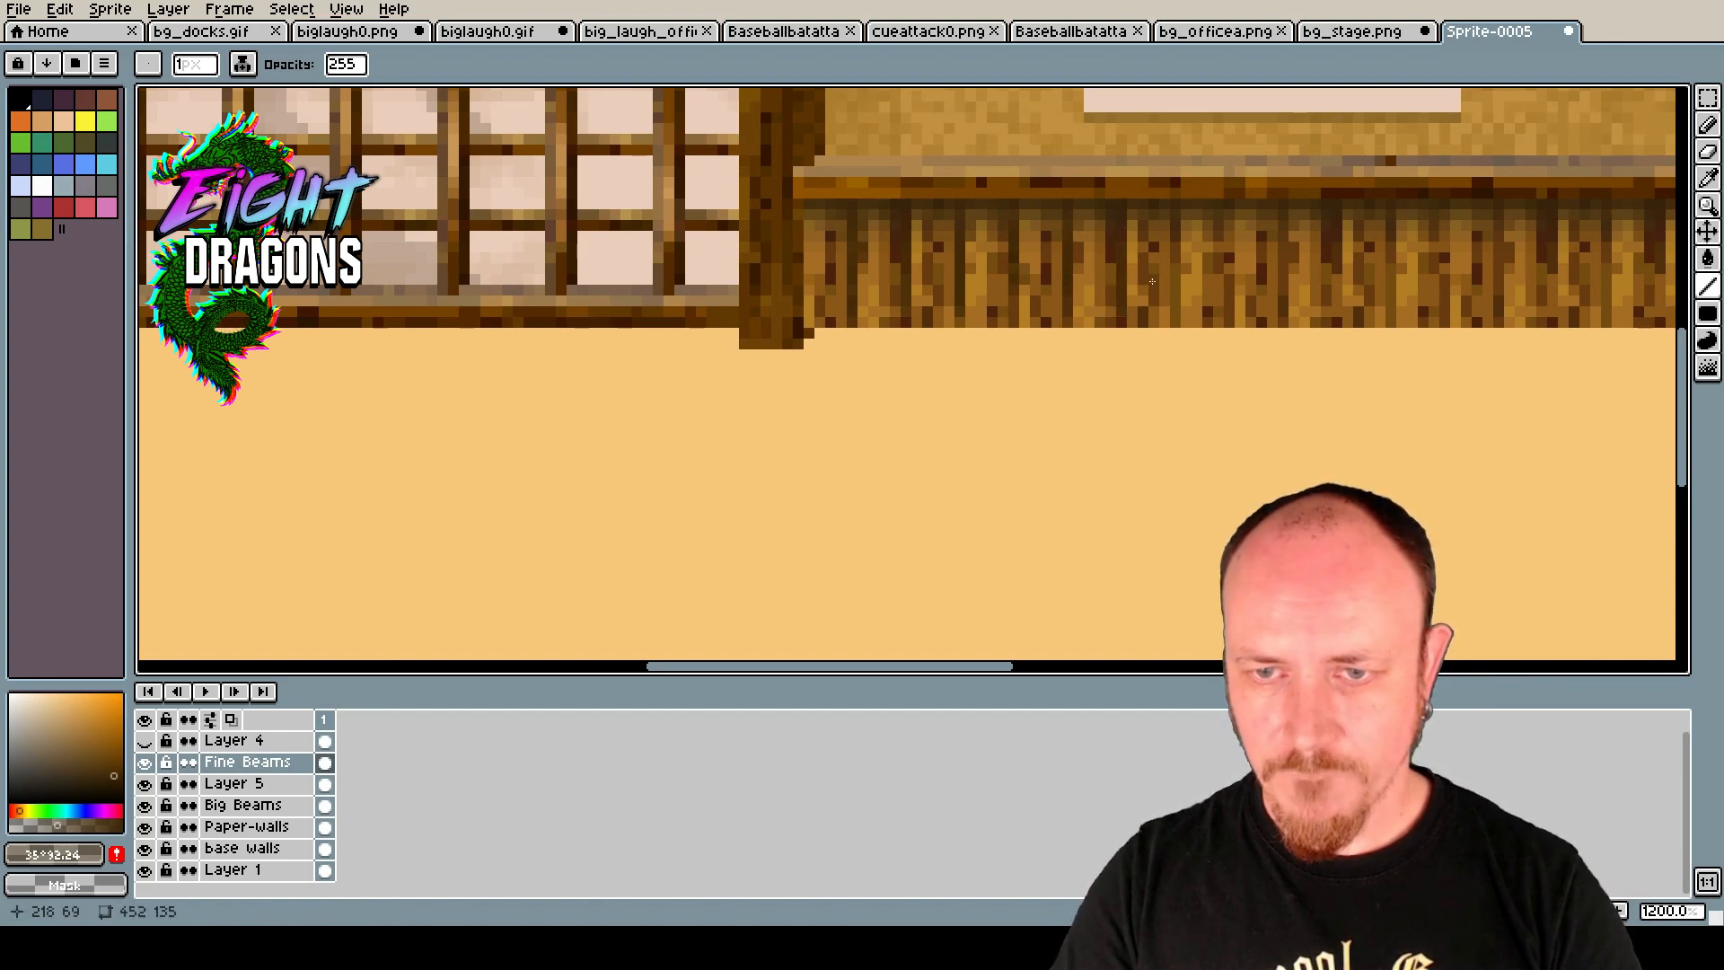
drag(1173, 246, 1173, 292)
drag(1172, 250, 1336, 312)
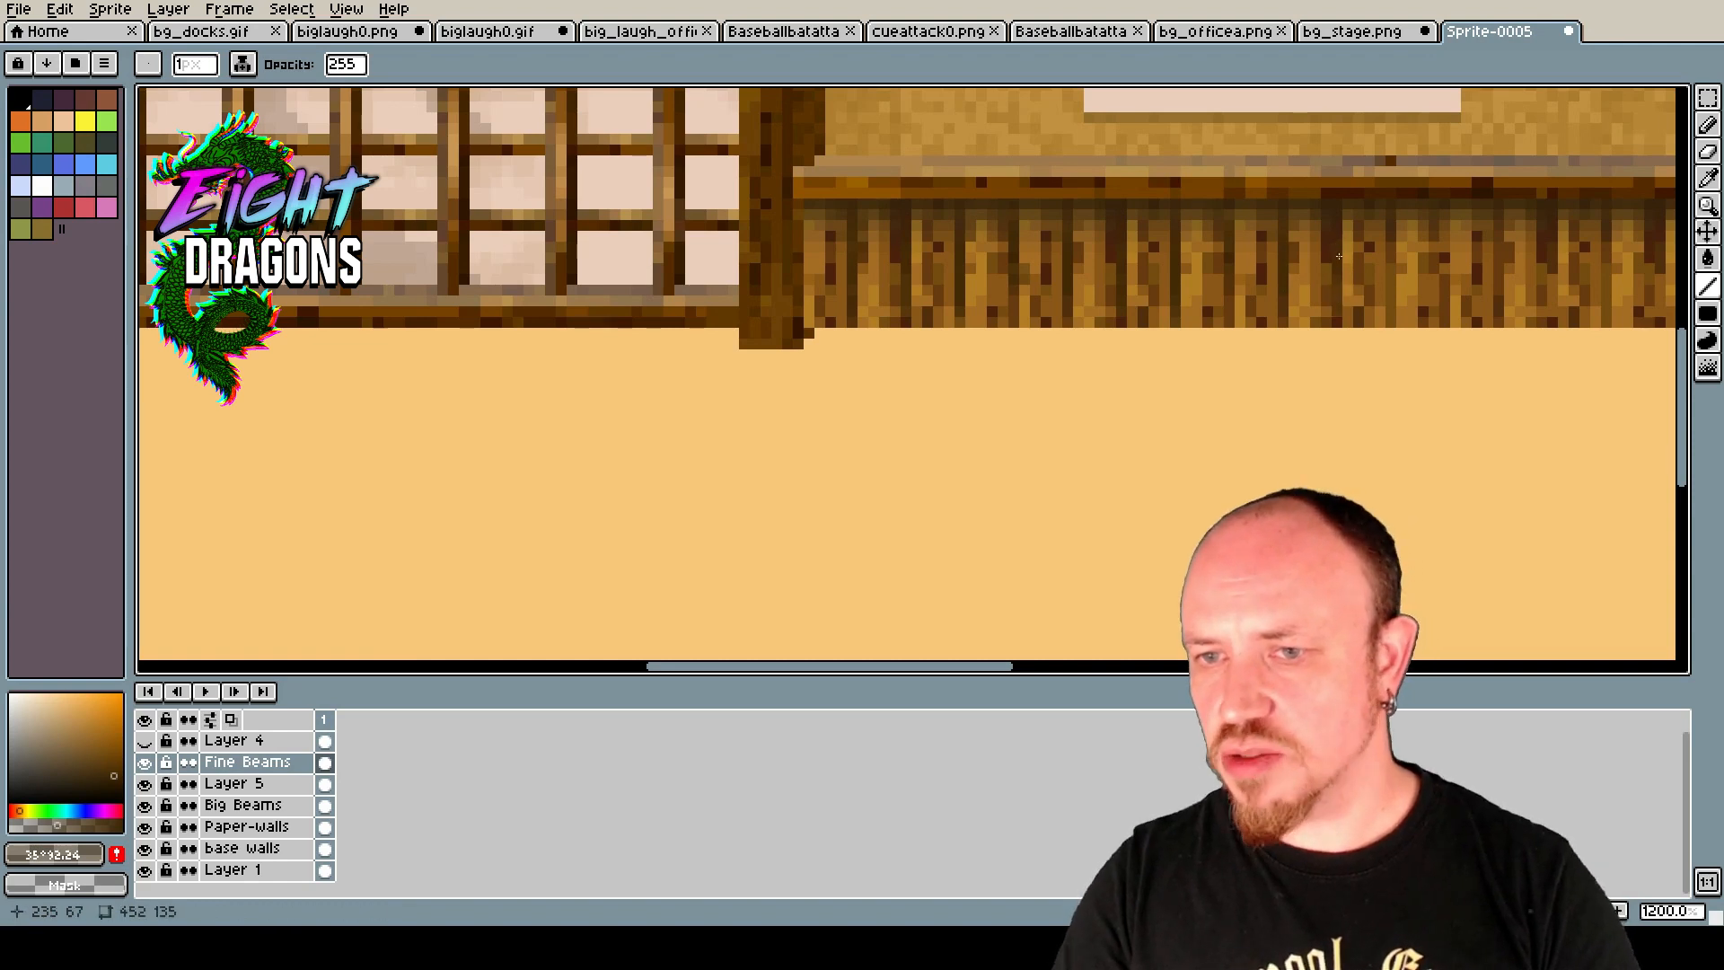
mouse_move(1386, 234)
mouse_down()
mouse_move(1389, 291)
mouse_move(1391, 271)
mouse_up()
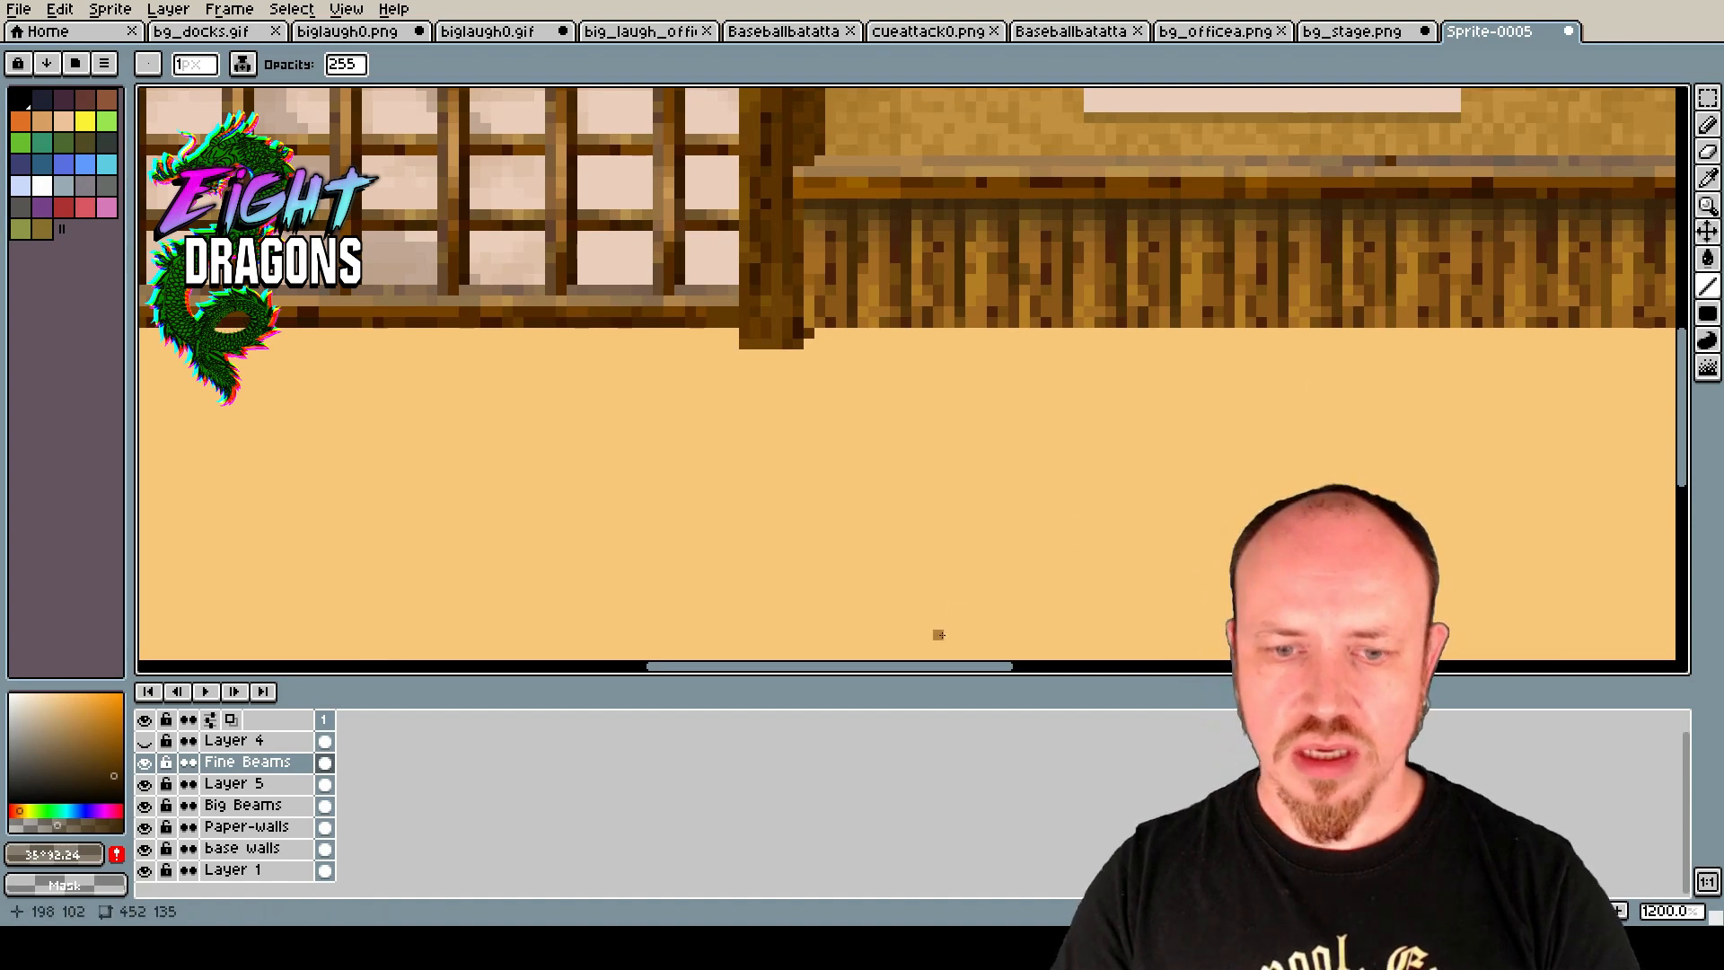
Draw the remaining 1 px dark brown vertical gaps between the planks on the right side, up to the right pillar.
drag(945, 666, 1041, 666)
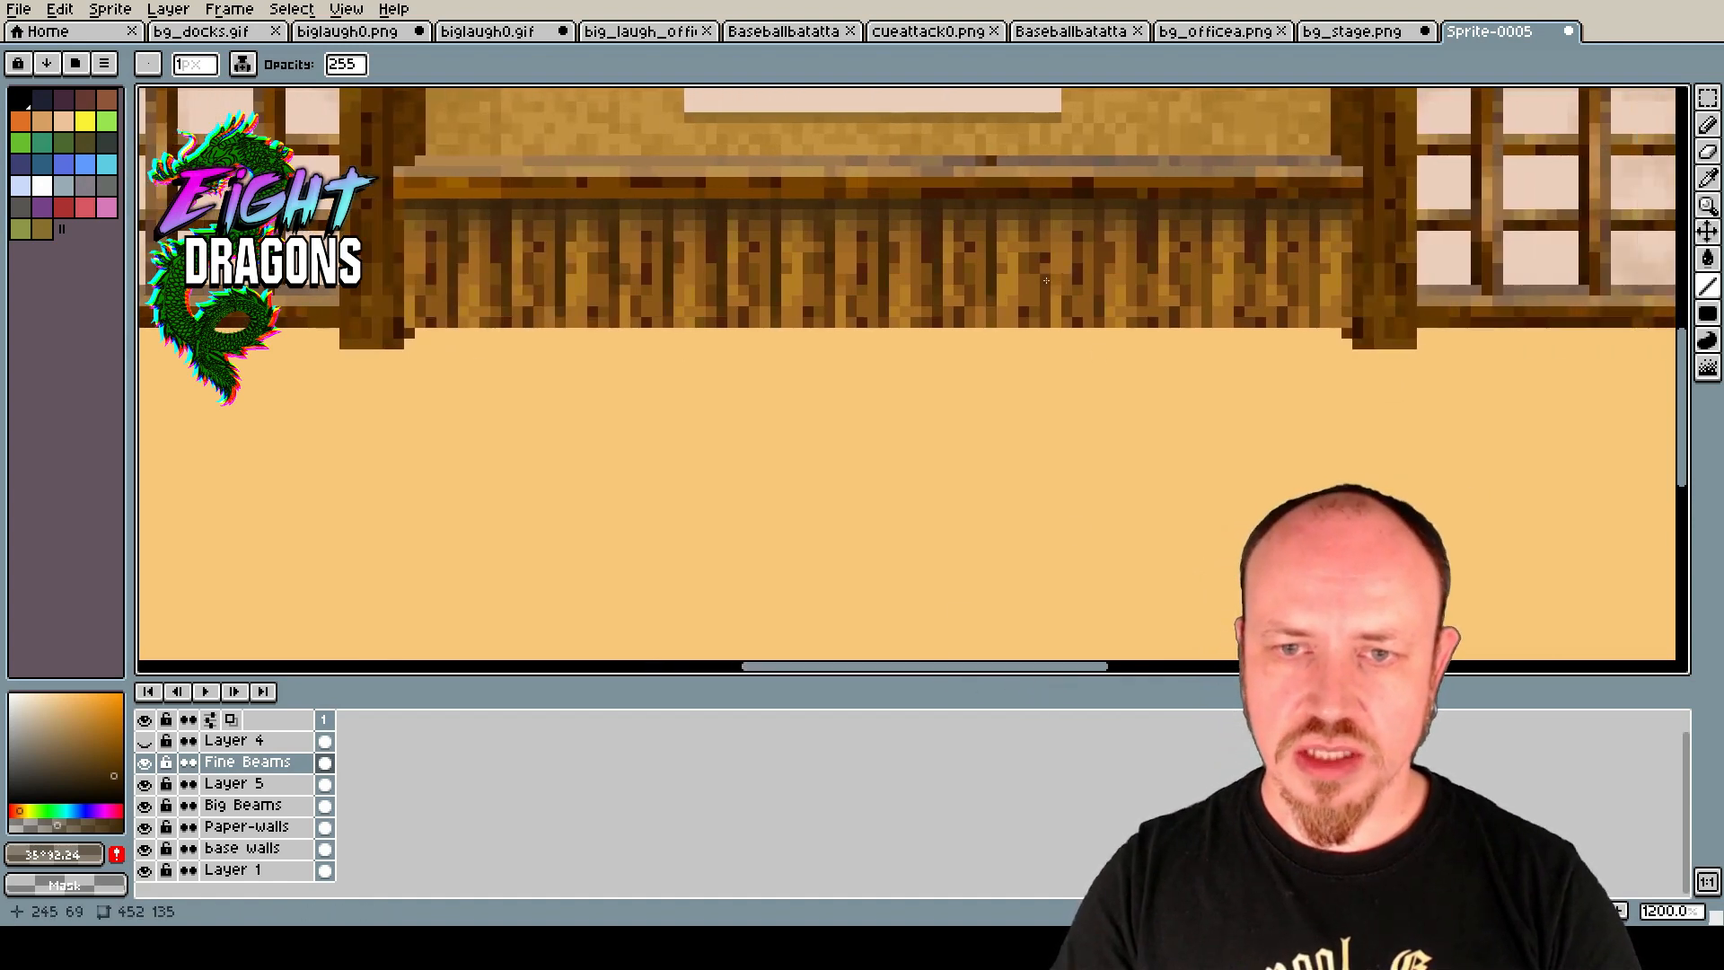
mouse_move(1041, 307)
mouse_down()
mouse_move(1050, 223)
mouse_move(1050, 276)
mouse_up()
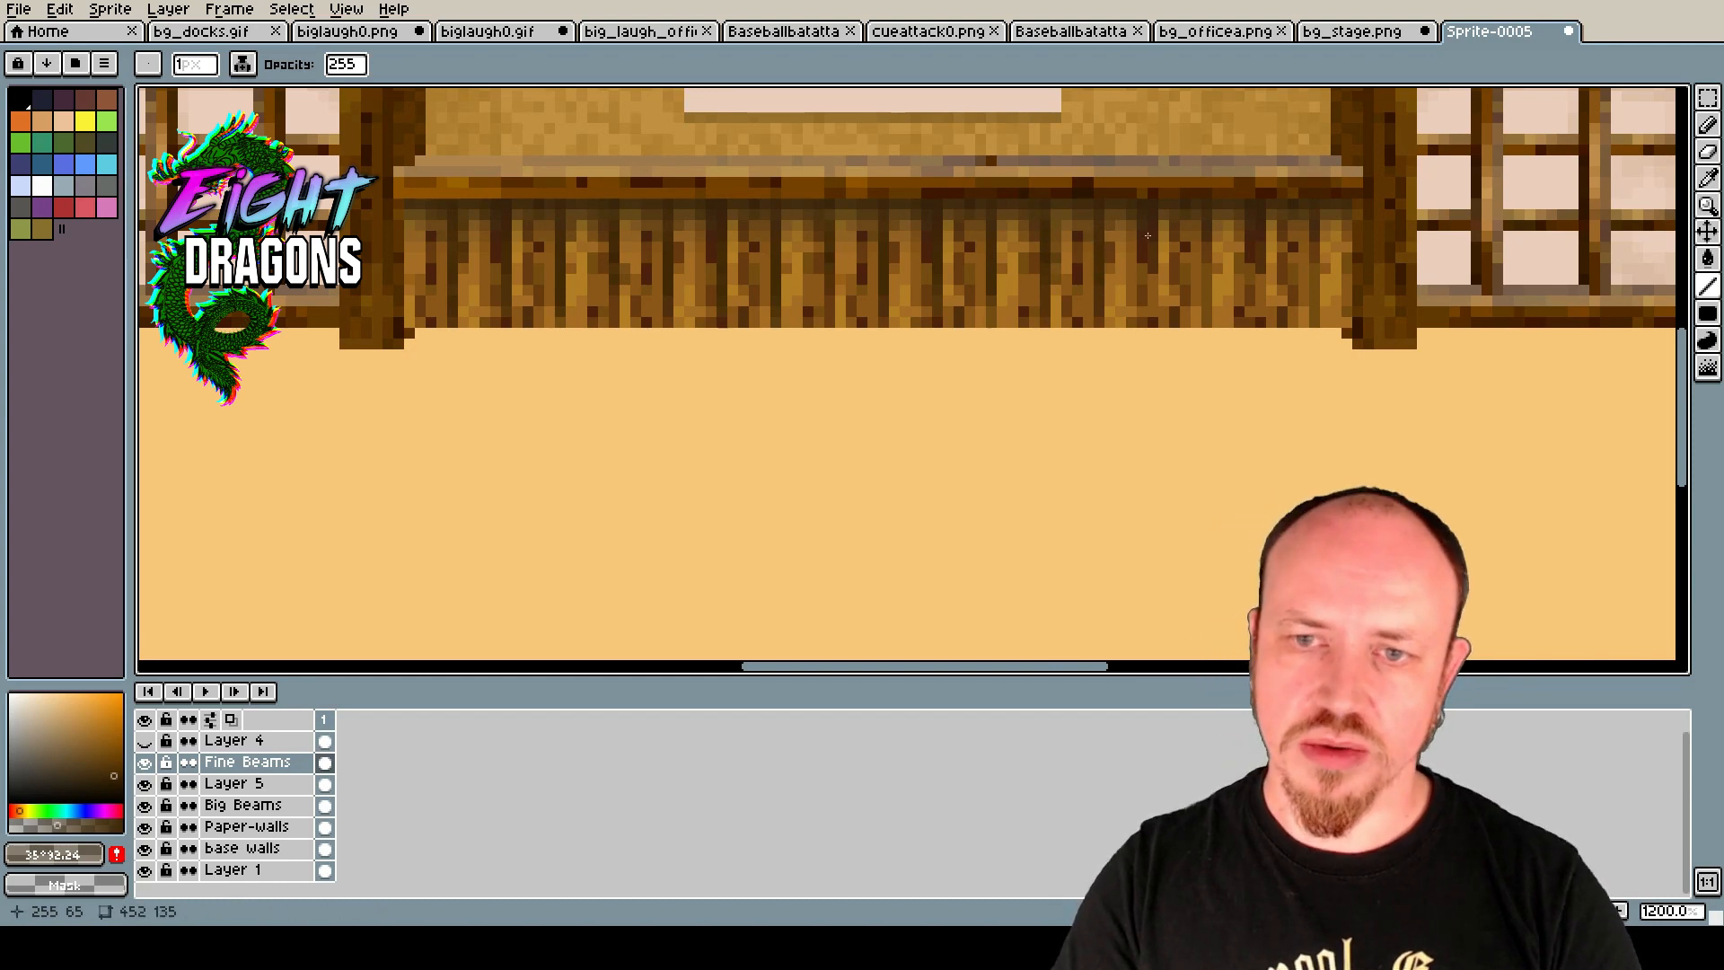
drag(1152, 246, 1147, 310)
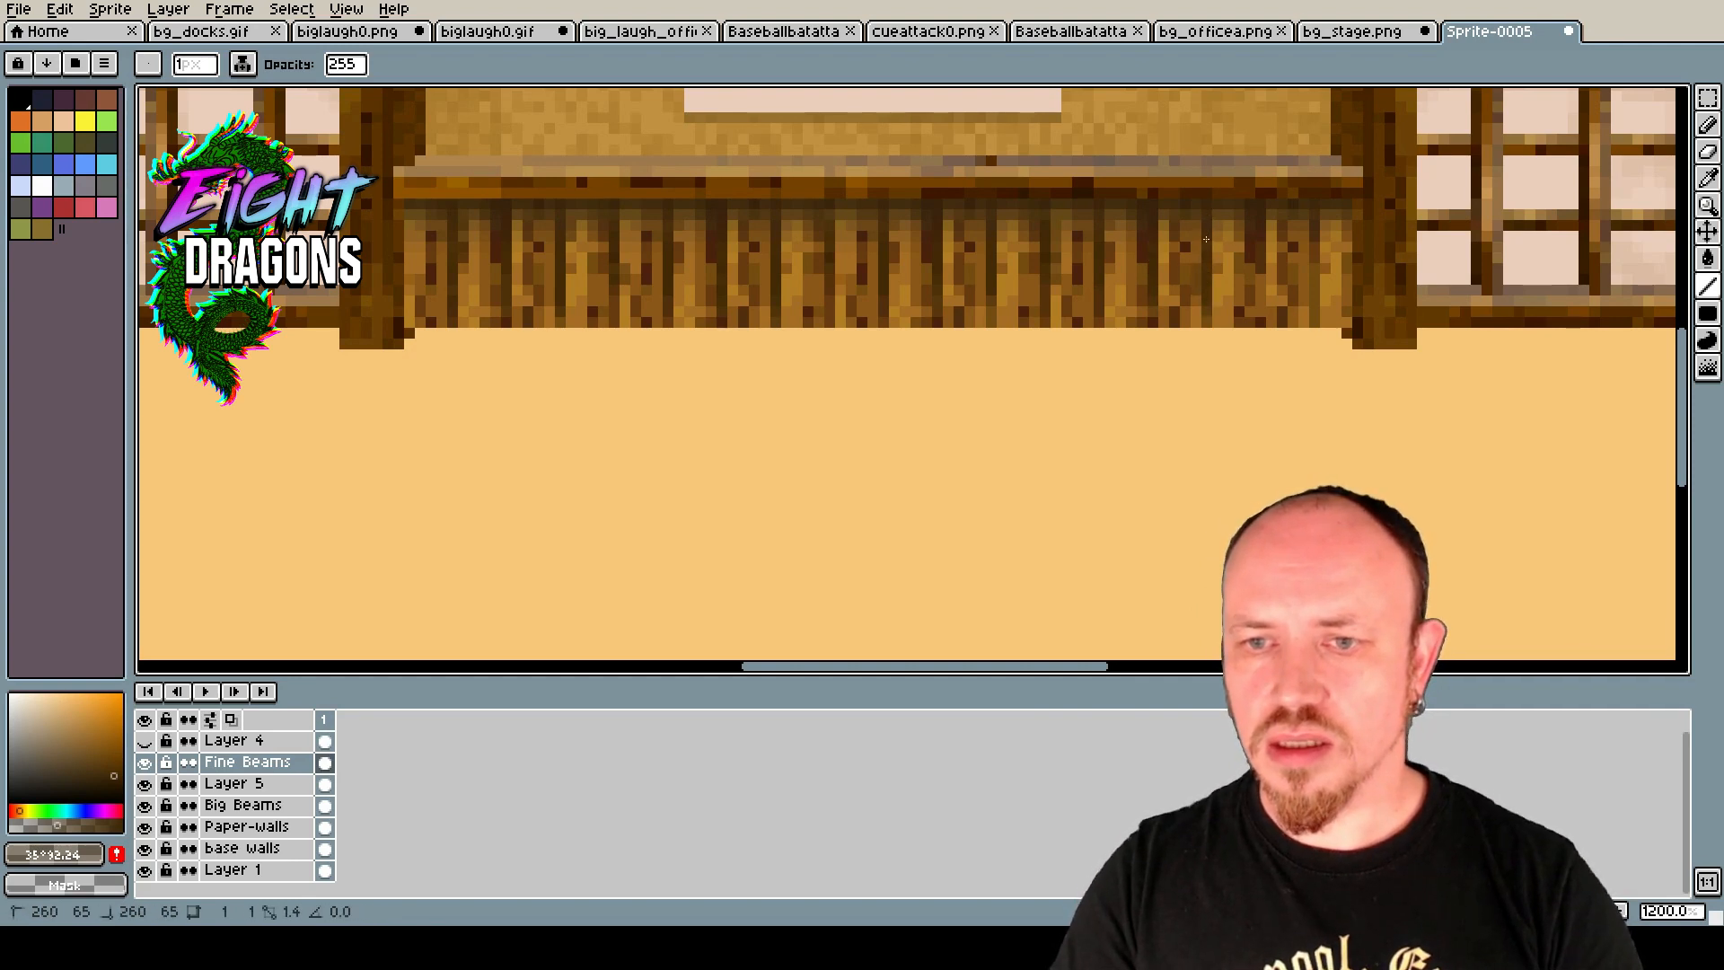
drag(1261, 247, 1261, 295)
drag(1261, 247, 1261, 303)
drag(1262, 247, 1262, 301)
drag(1313, 247, 1313, 297)
drag(1313, 254, 1313, 309)
click(1259, 265)
scroll(1042, 316, down, 5)
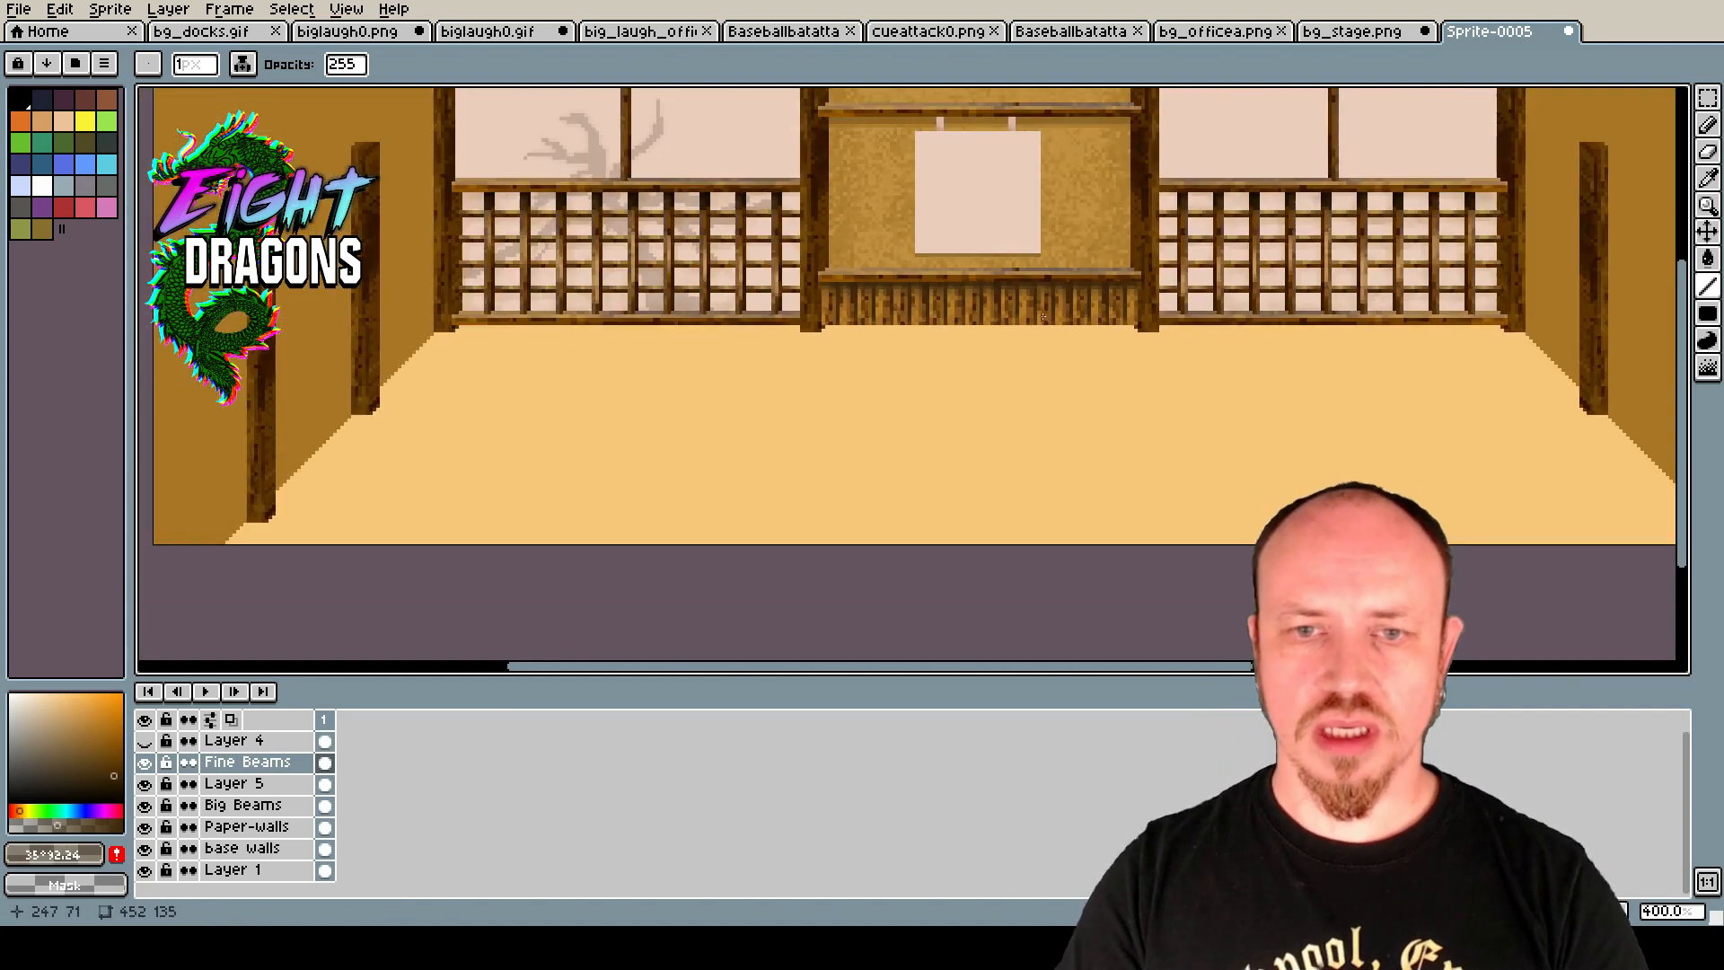
scroll(1047, 285, down, 1)
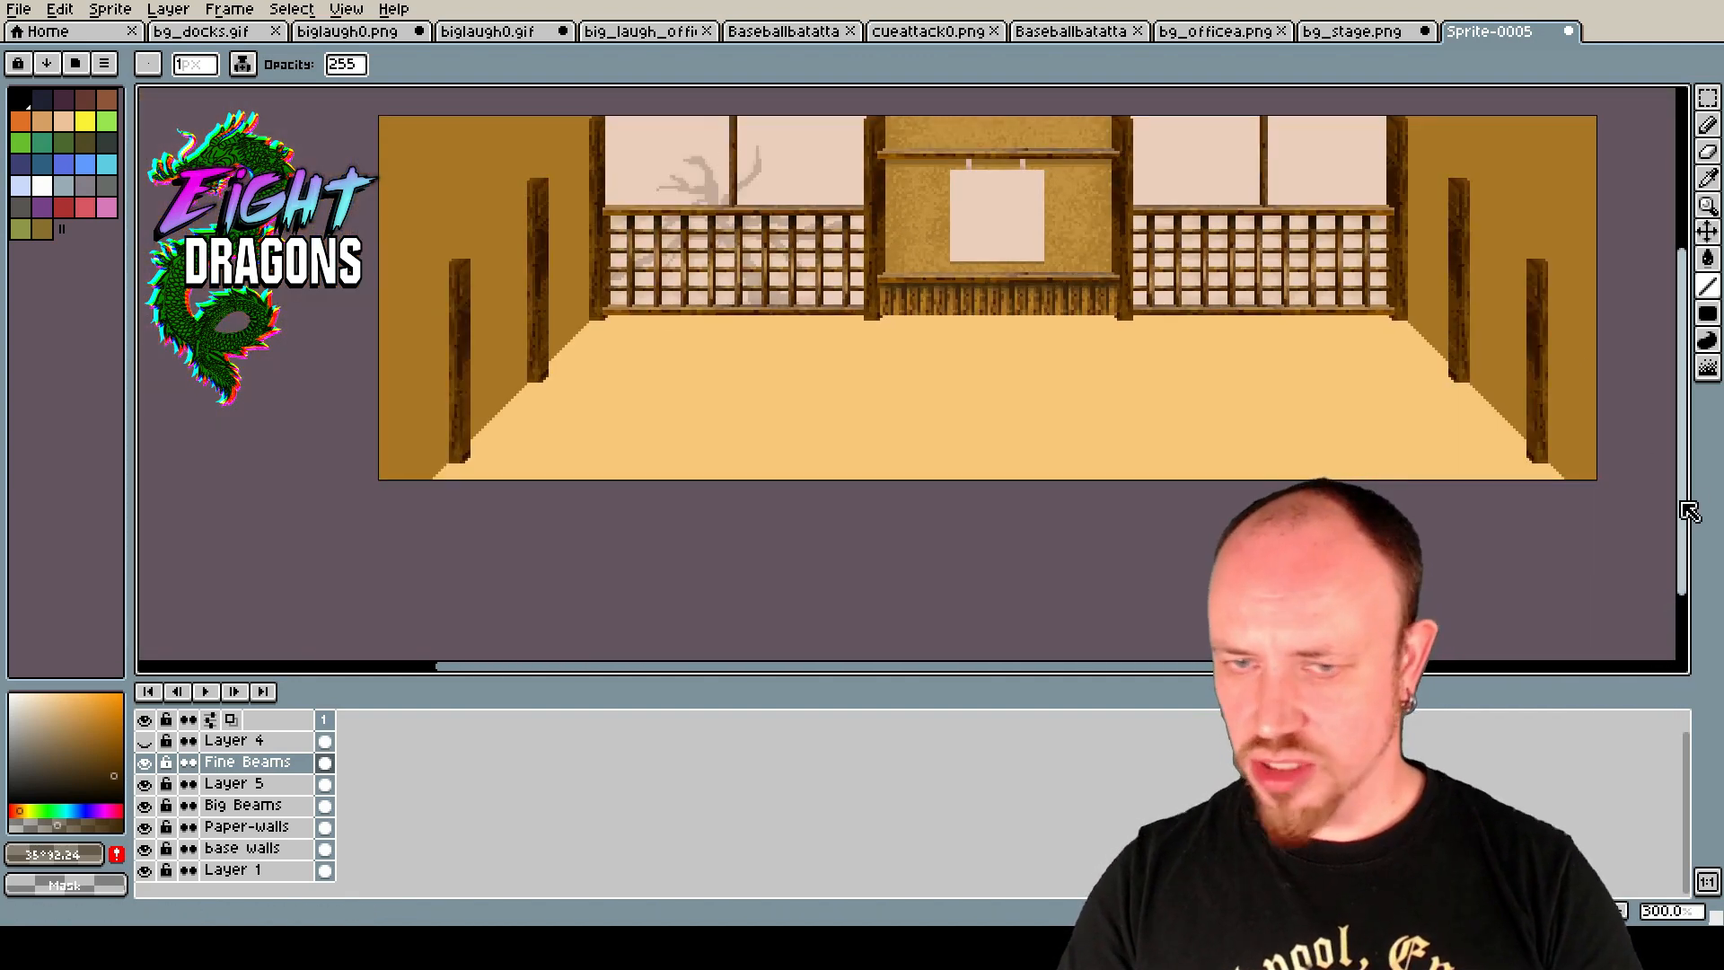
drag(1682, 500, 1682, 462)
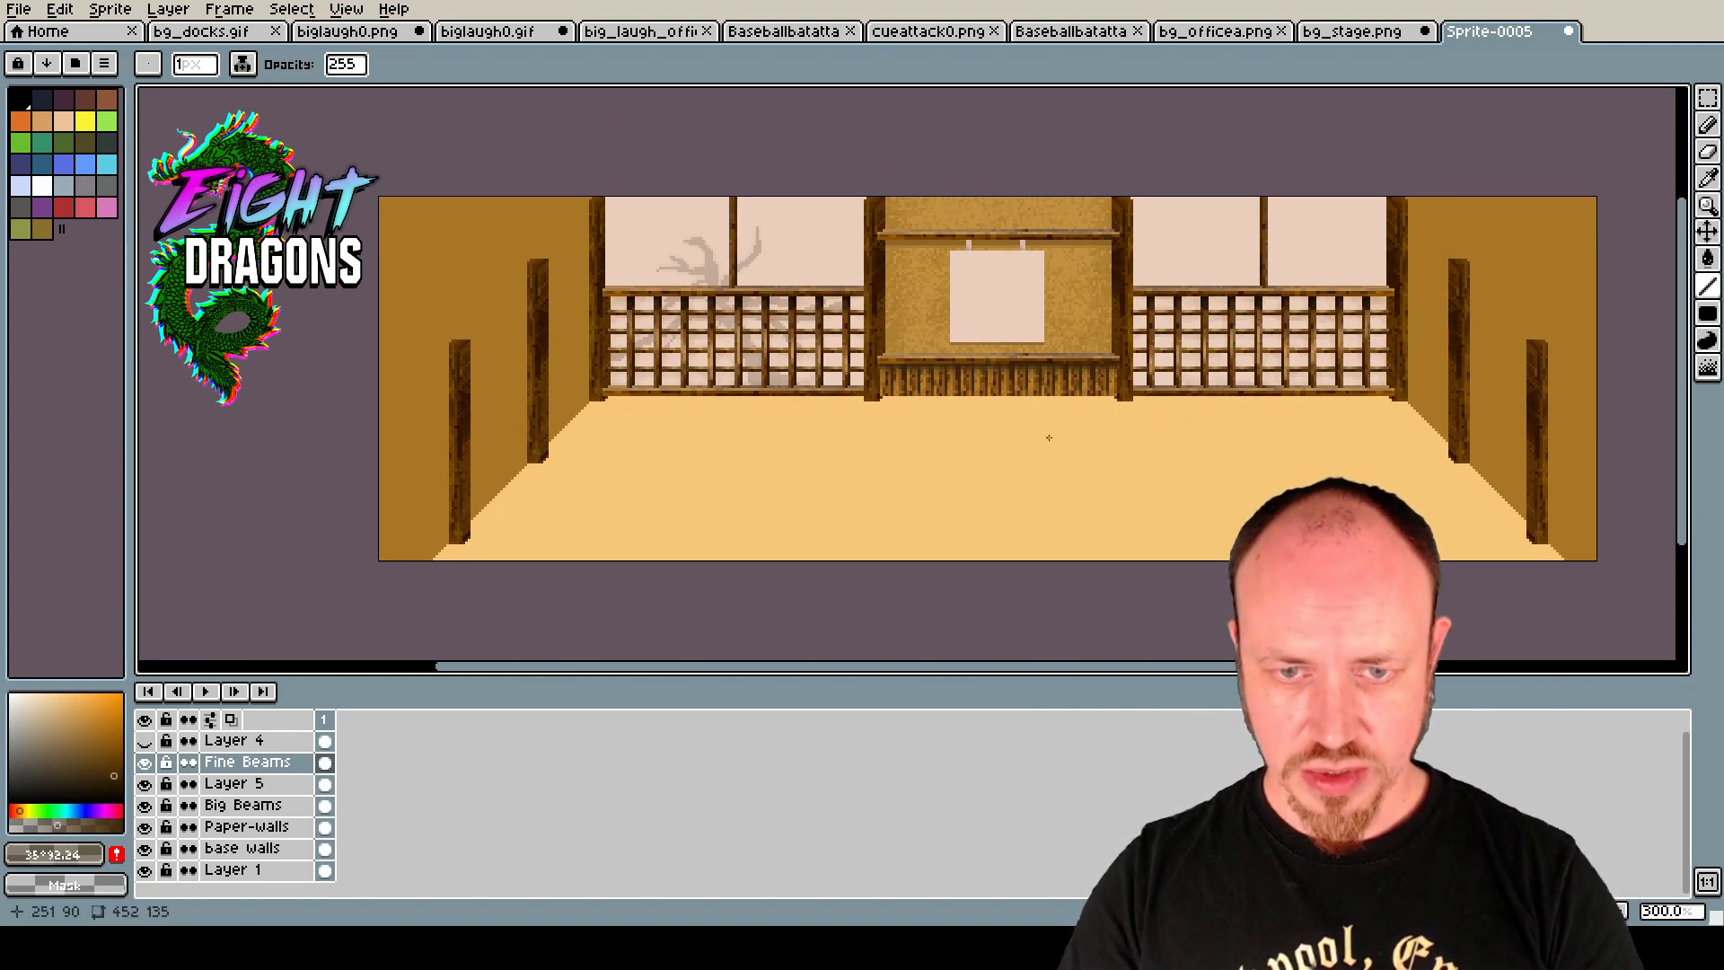
Duplicate the 88 × 12 px block of lower planks on the Big Beams layer and place the copy above the upper shelf, against the canvas's top edge.
scroll(961, 212, up, 2)
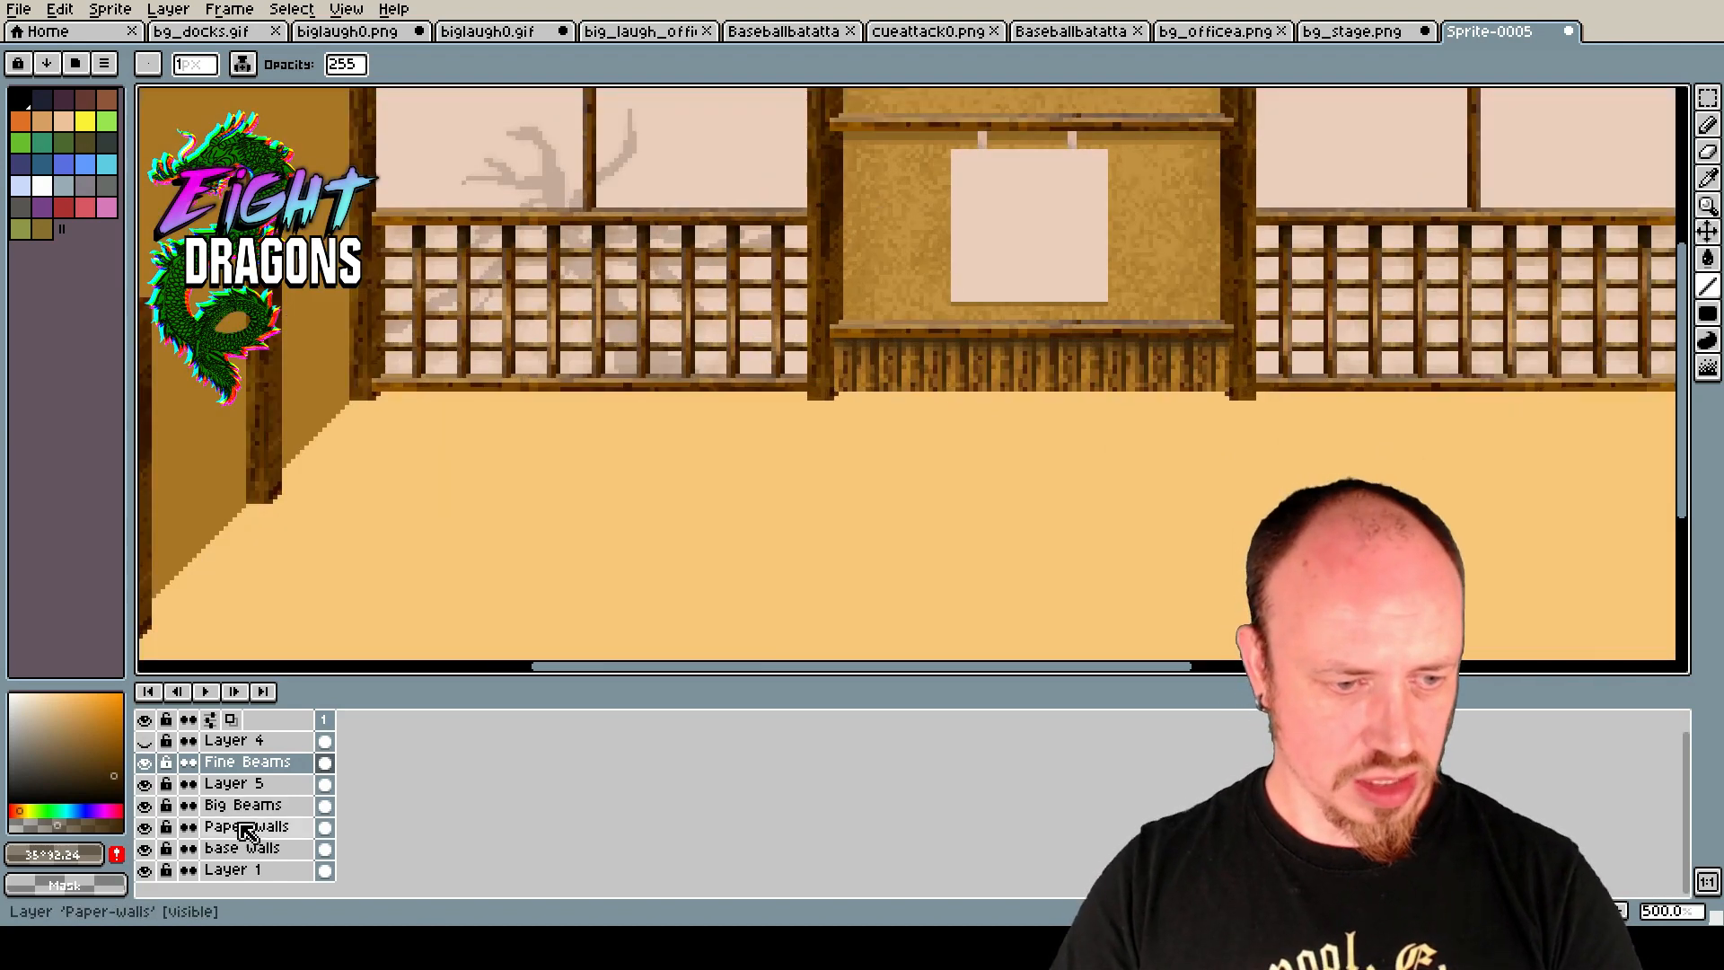
click(146, 806)
click(147, 806)
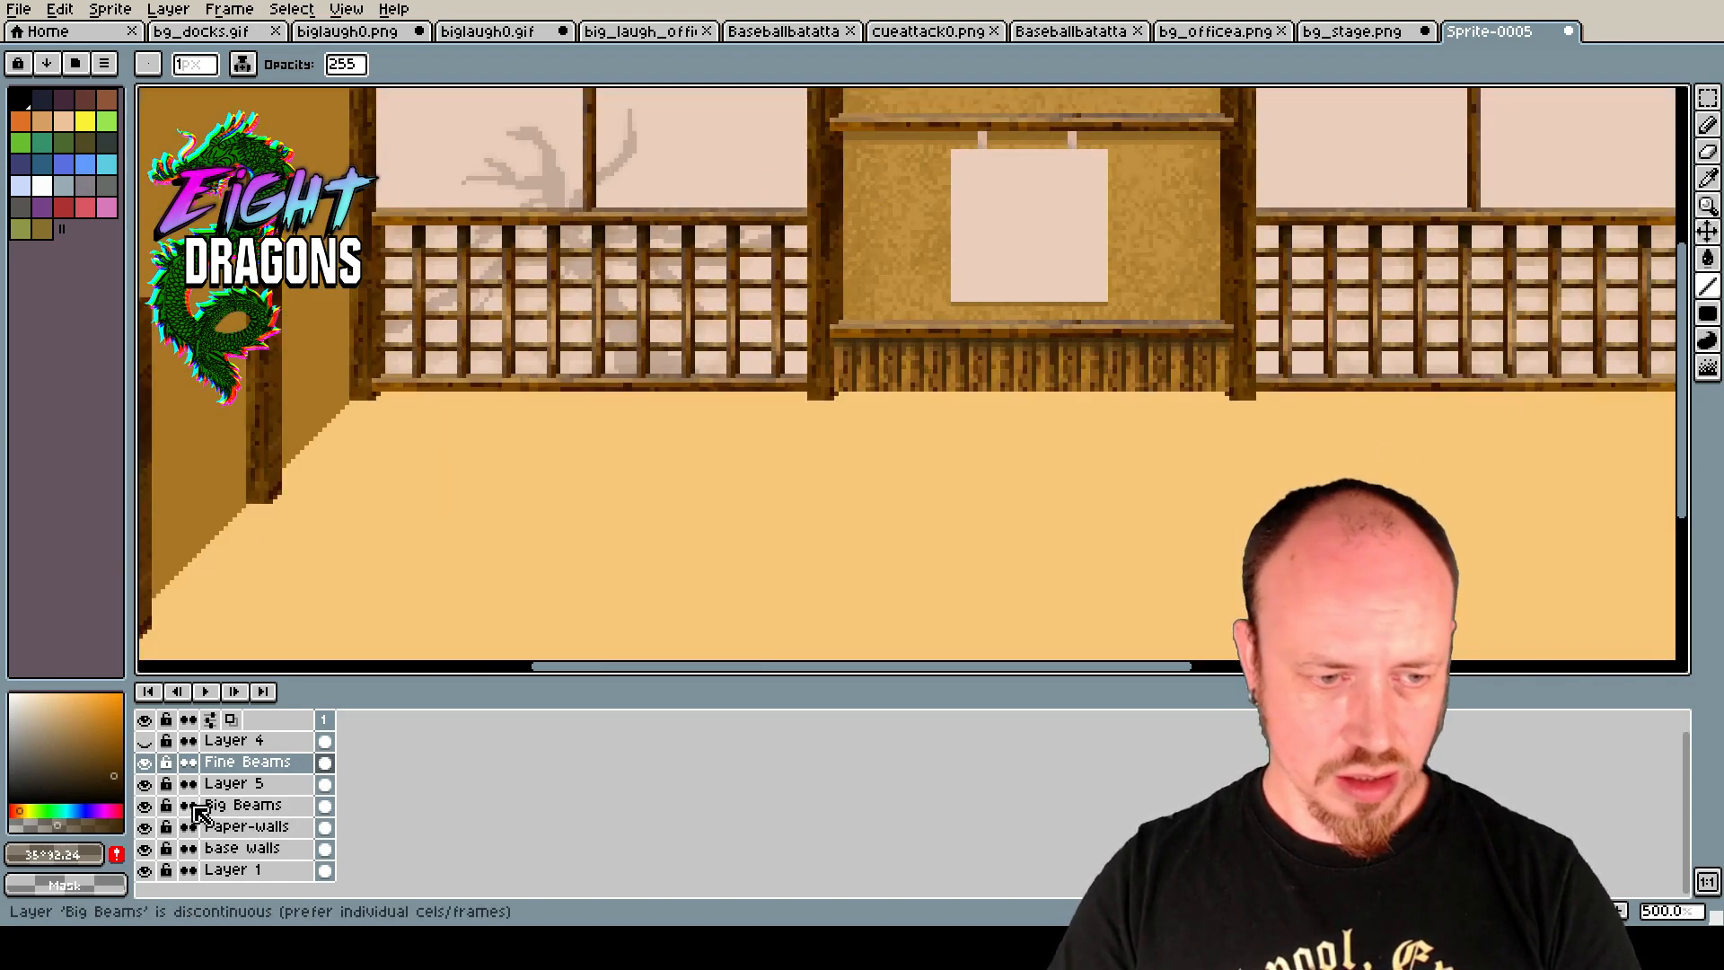
click(225, 807)
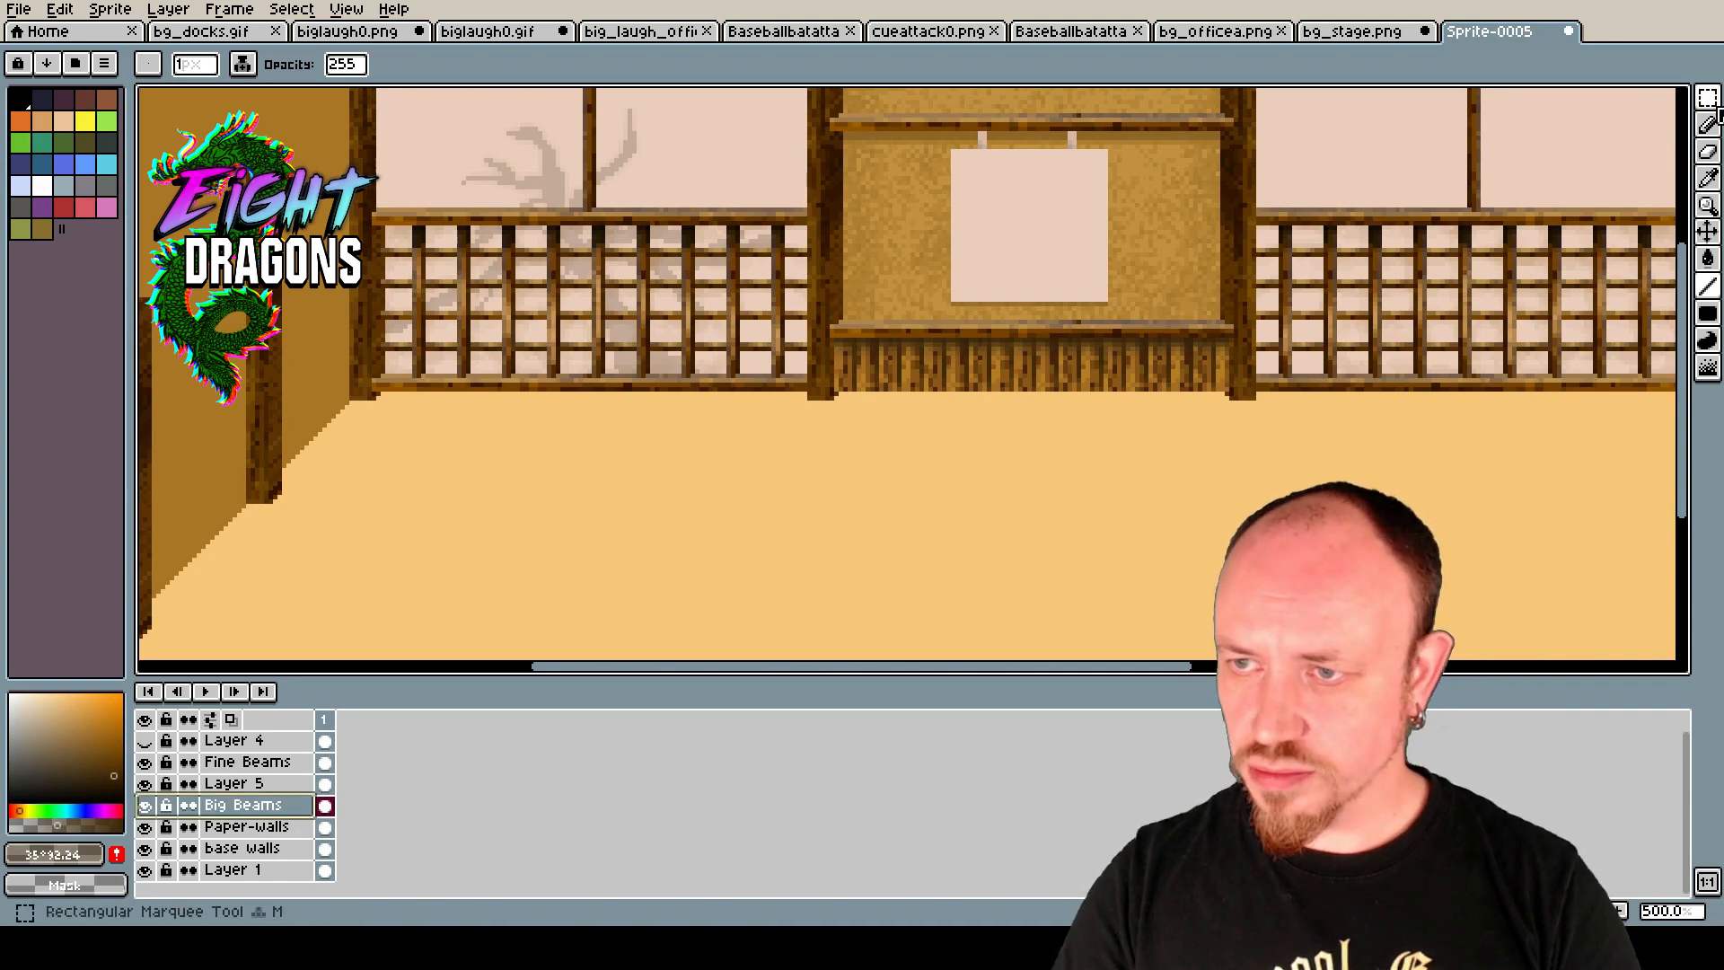
click(1707, 97)
scroll(1301, 412, up, 2)
drag(1182, 375, 552, 292)
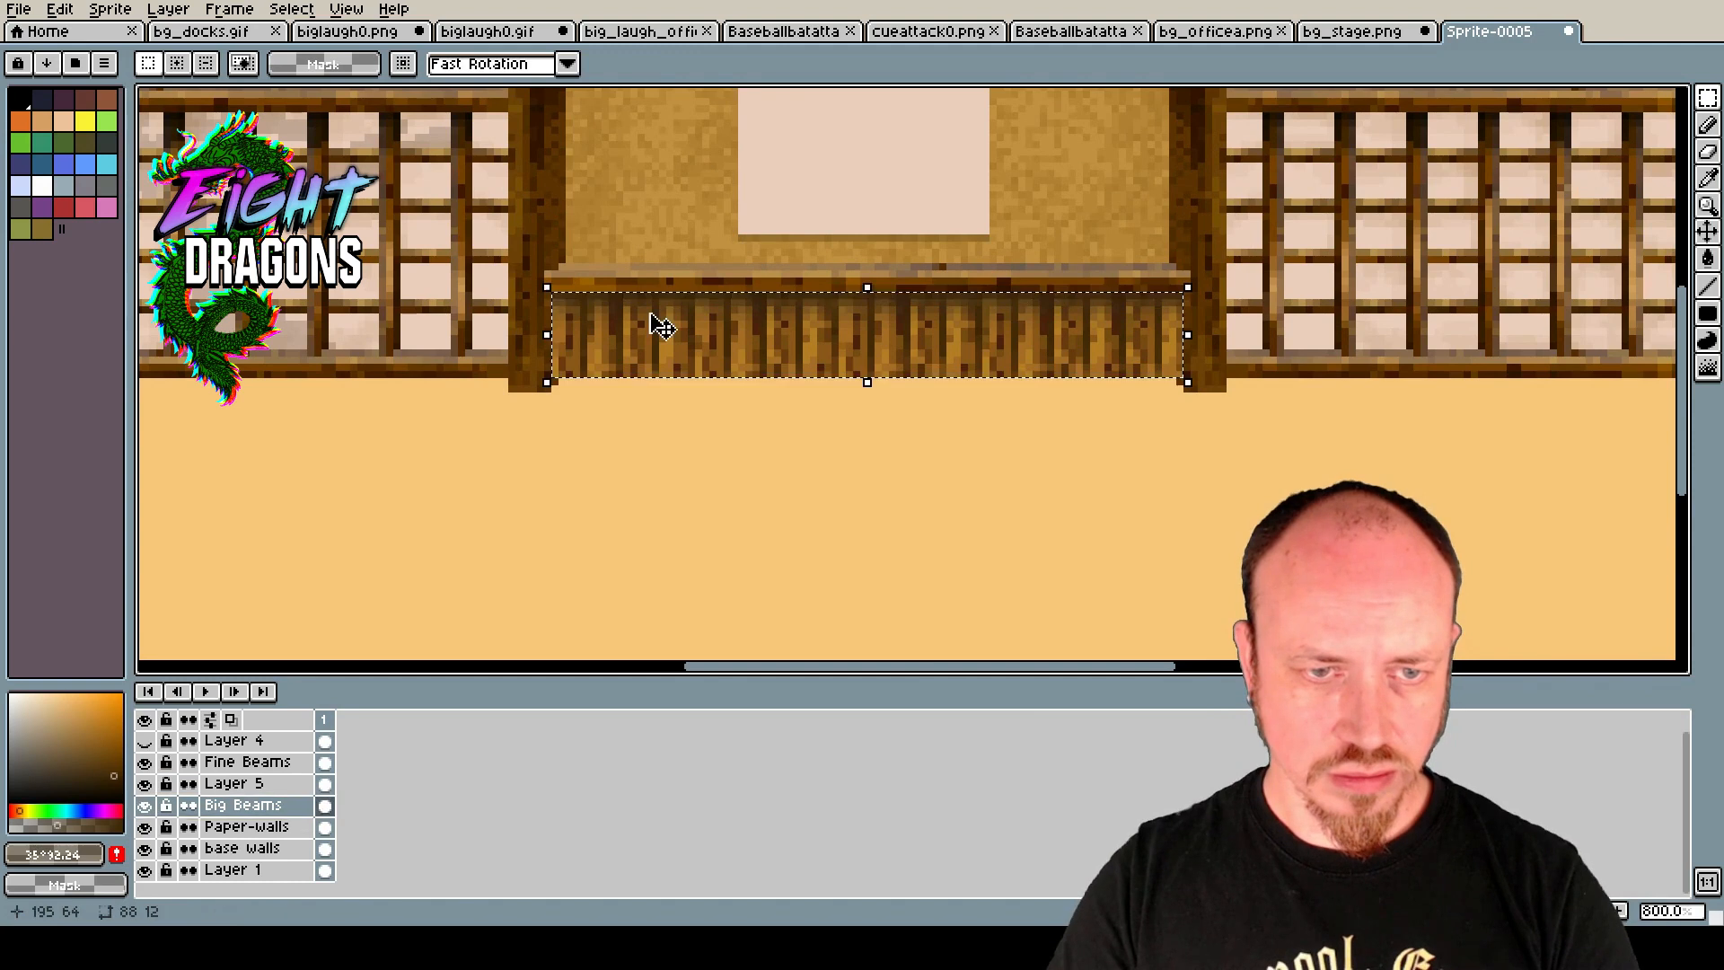
drag(1681, 493, 1696, 357)
key(ctrl+v)
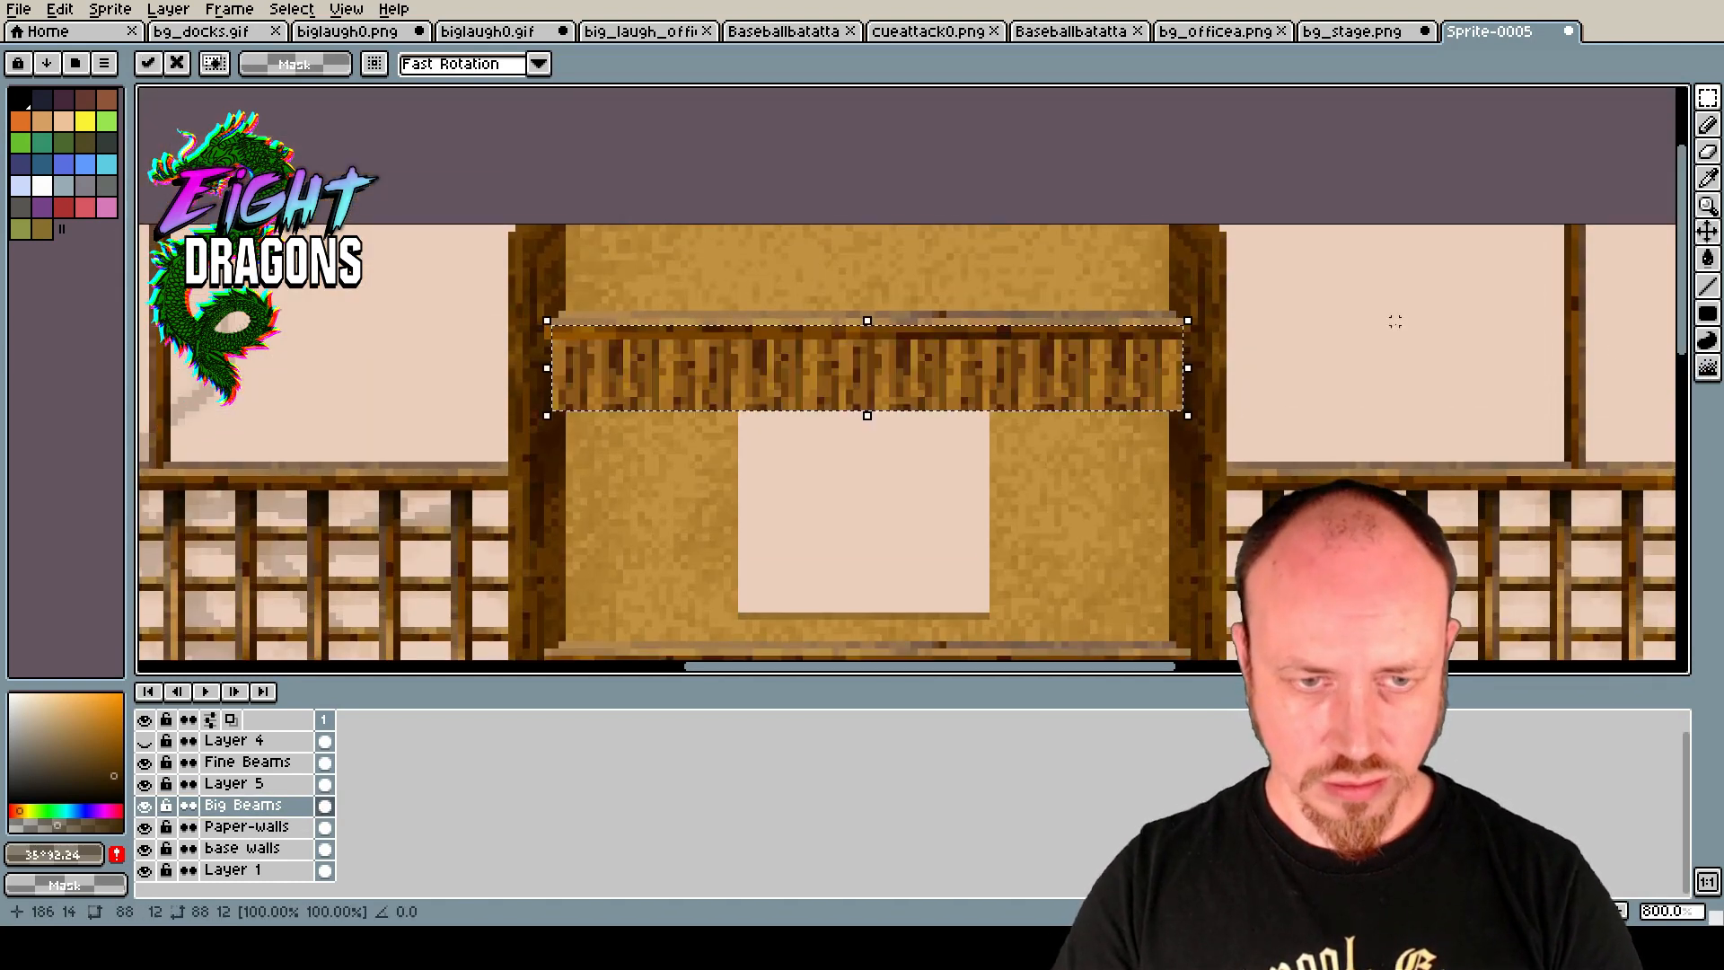
drag(814, 368, 825, 287)
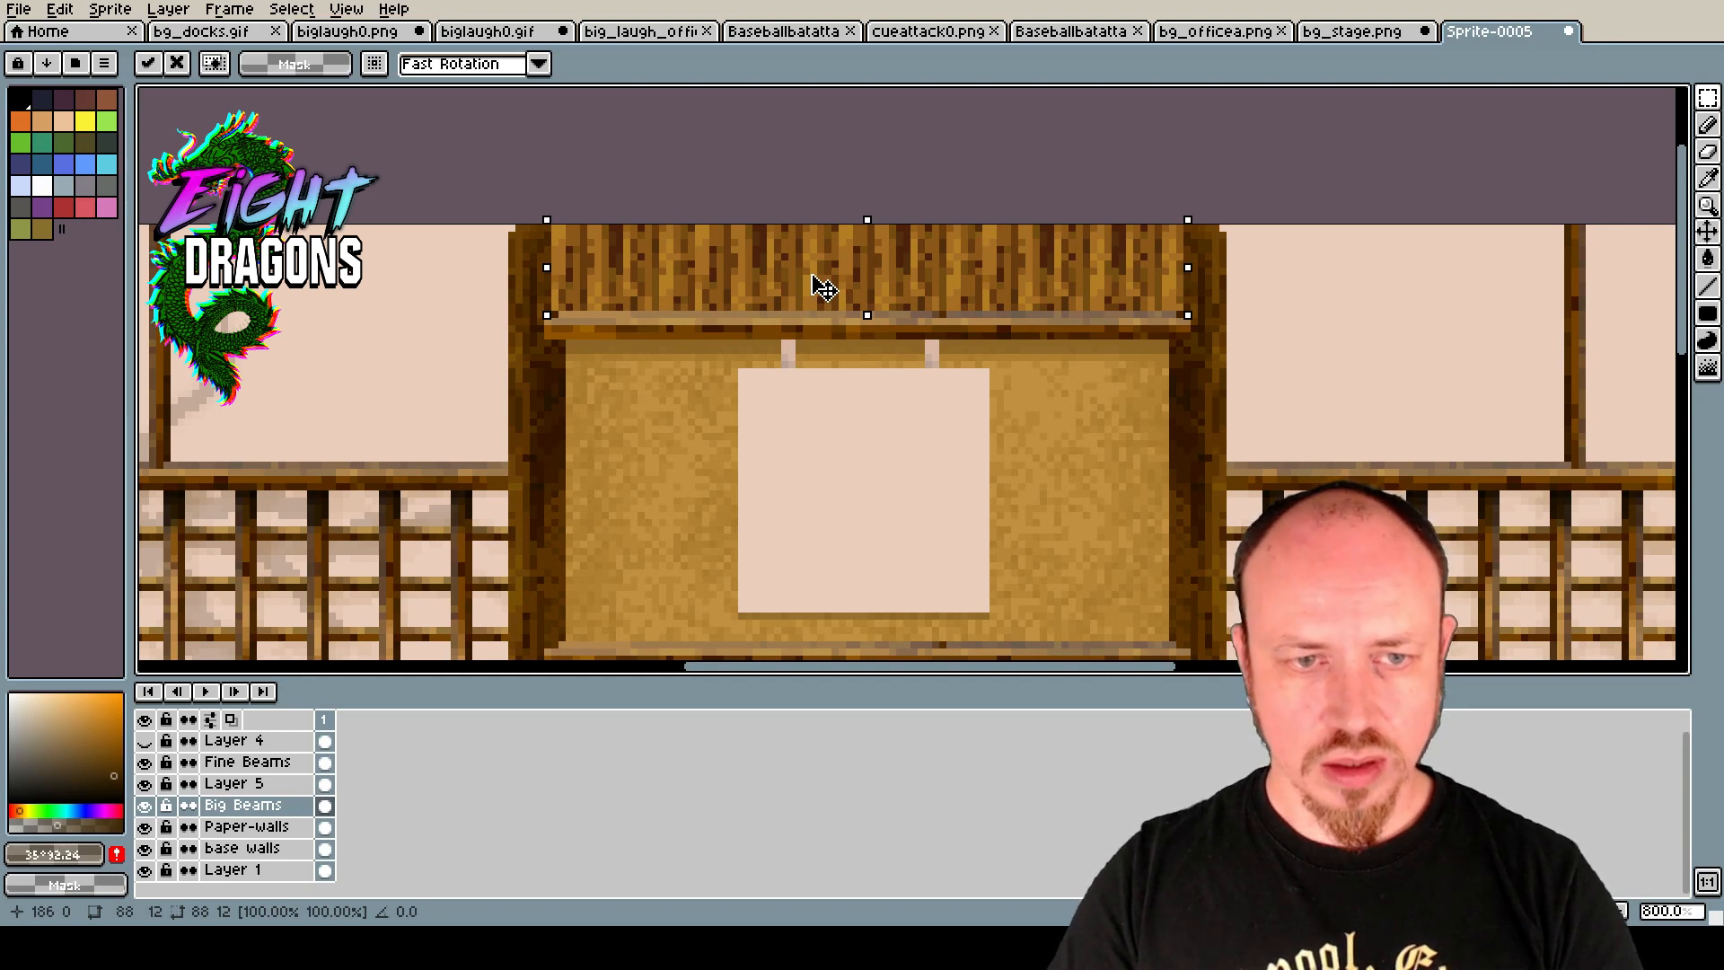
key(Return)
scroll(1214, 384, down, 2)
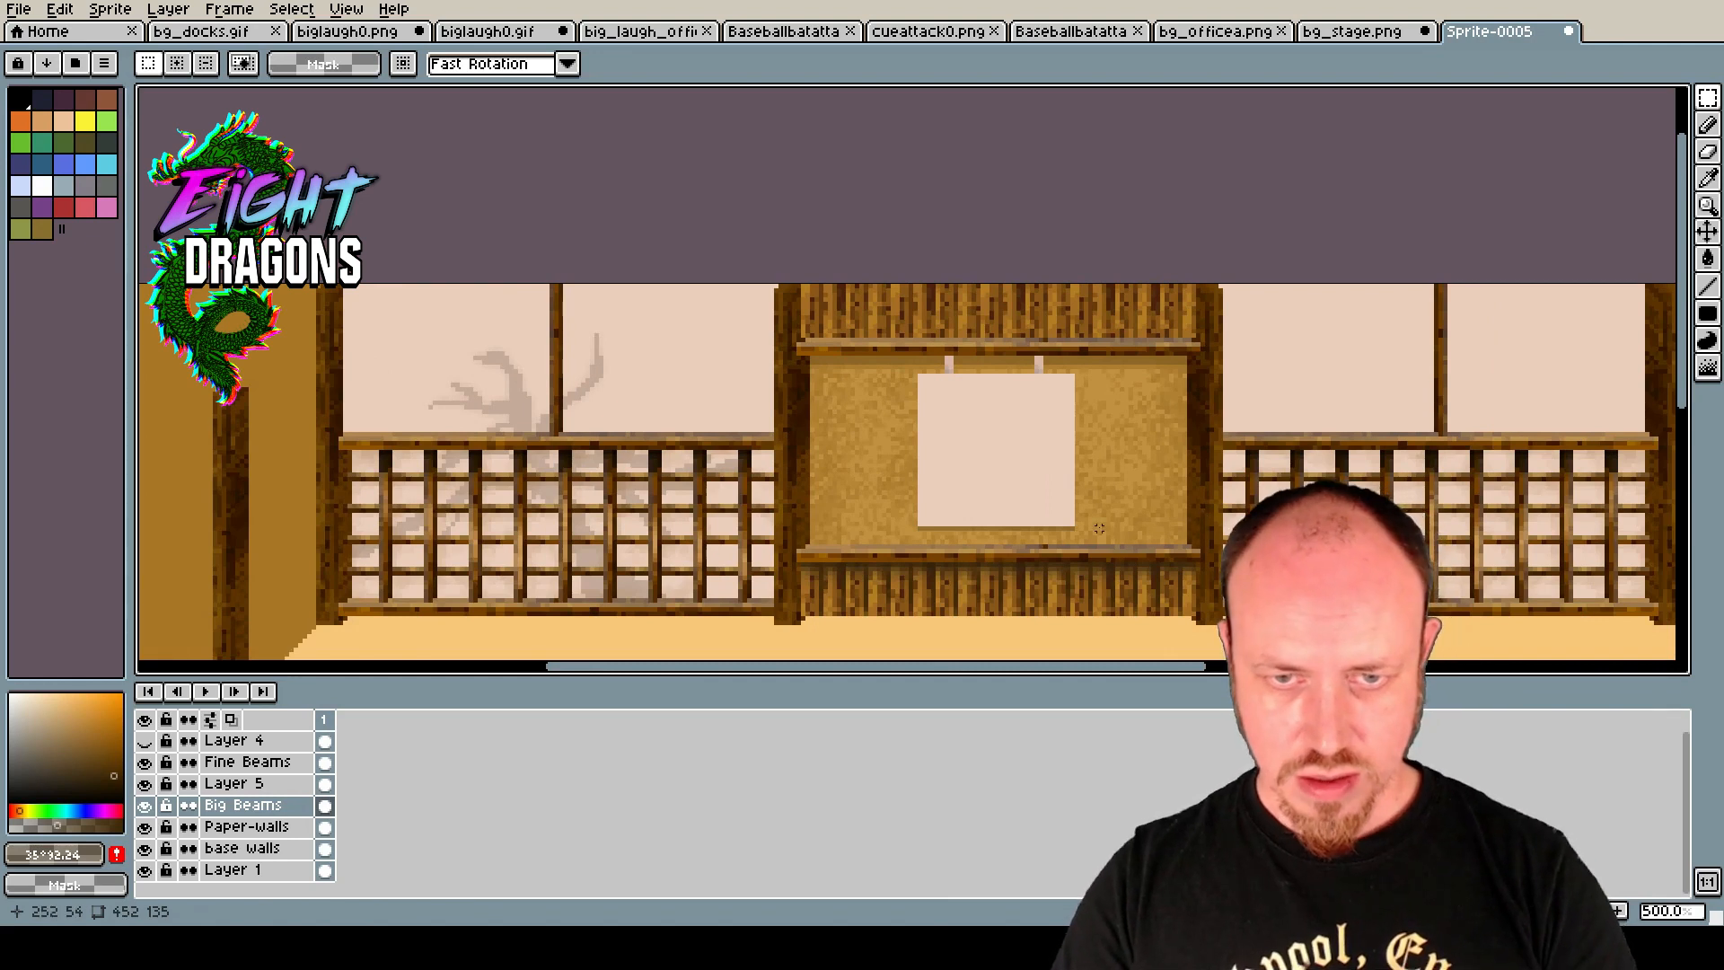
Switch to the Pencil tool and sample the plank browns #a56d25 and #b37e24 from the two ends of the upper planking.
scroll(1099, 528, up, 2)
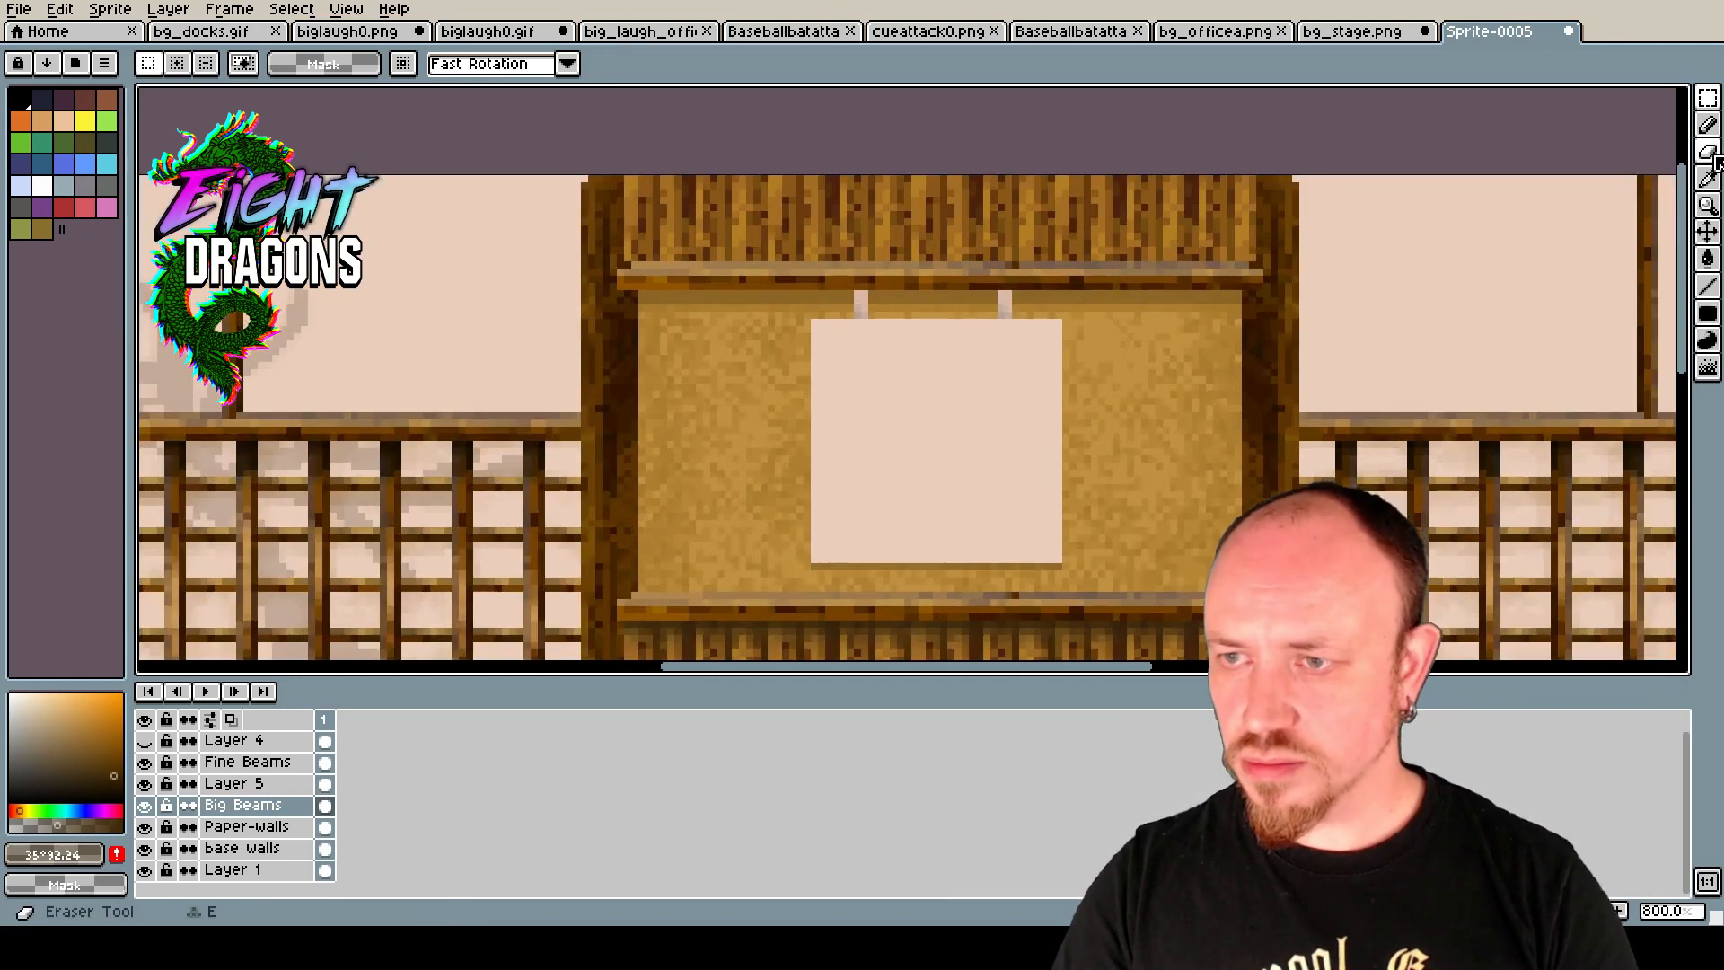
click(1709, 127)
alt+click(1254, 259)
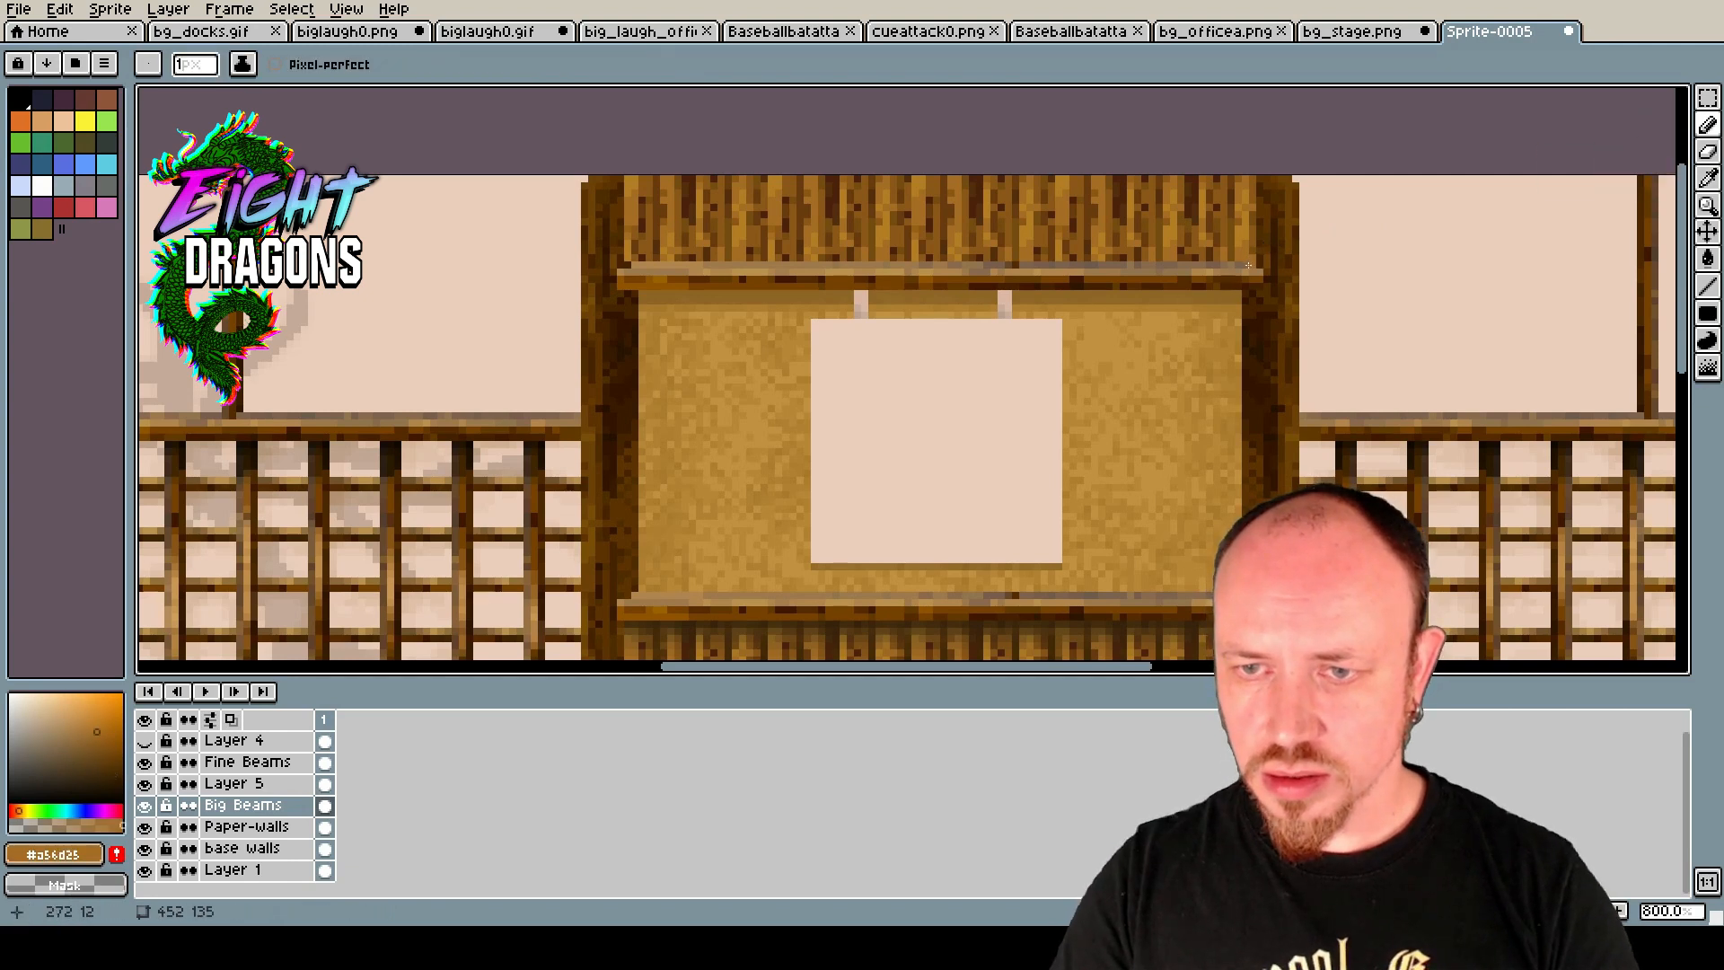
scroll(648, 348, down, 2)
alt+click(635, 254)
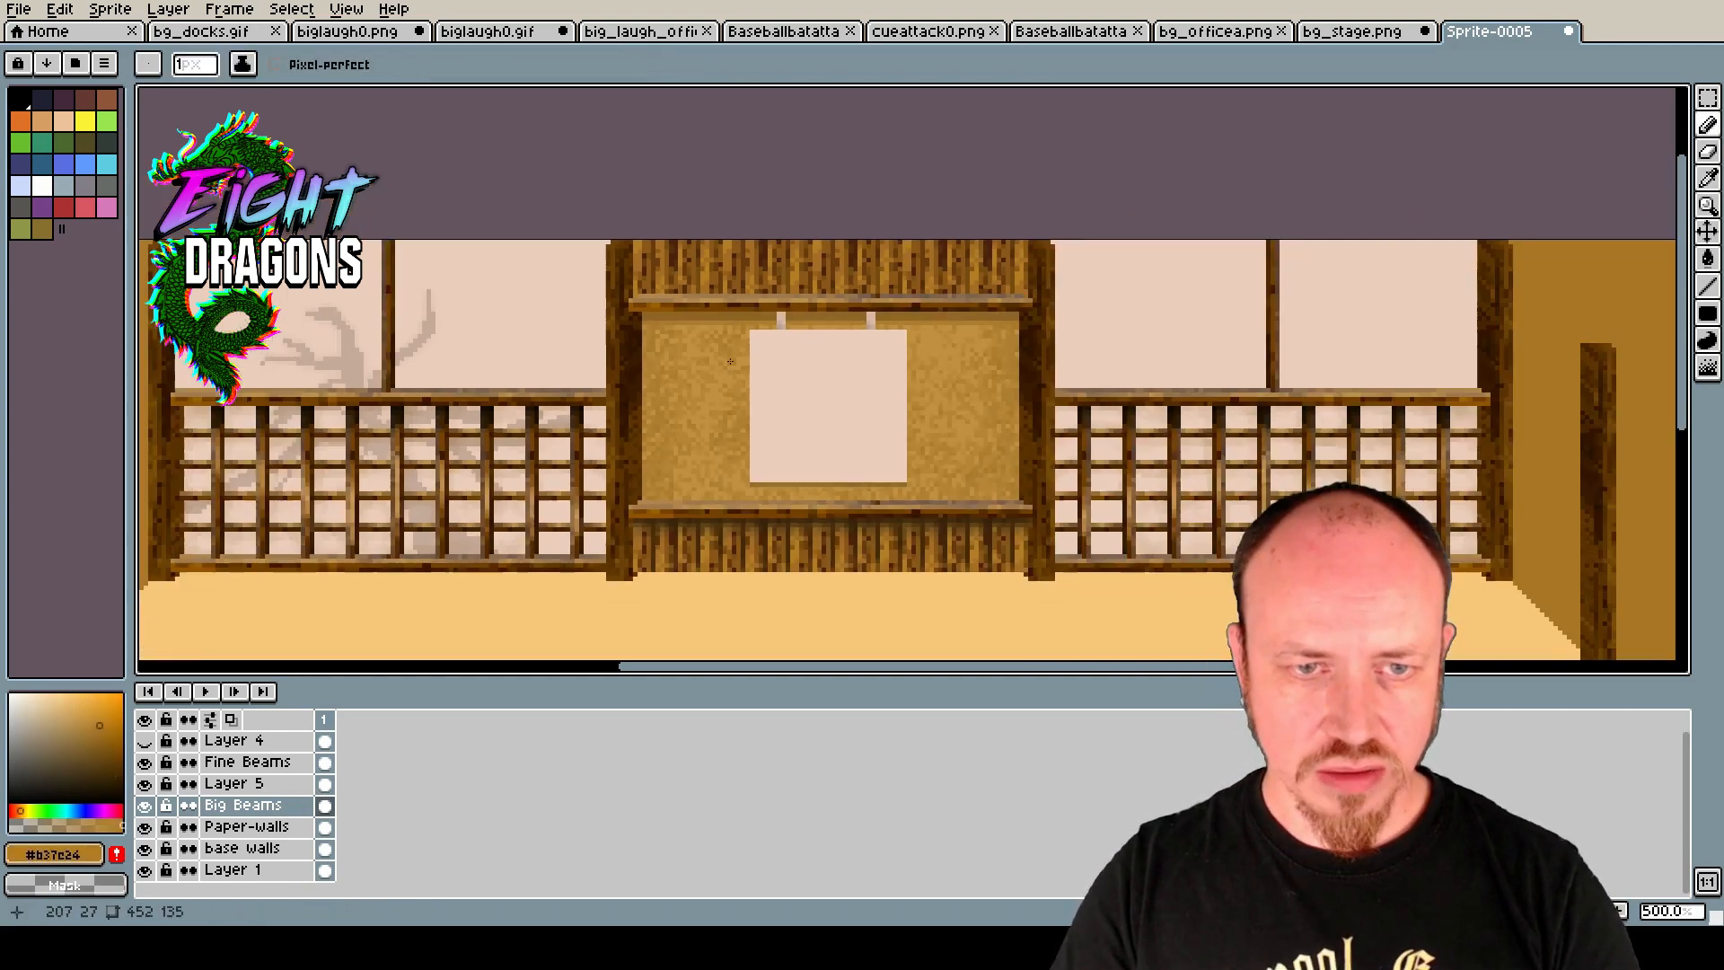
scroll(730, 362, down, 2)
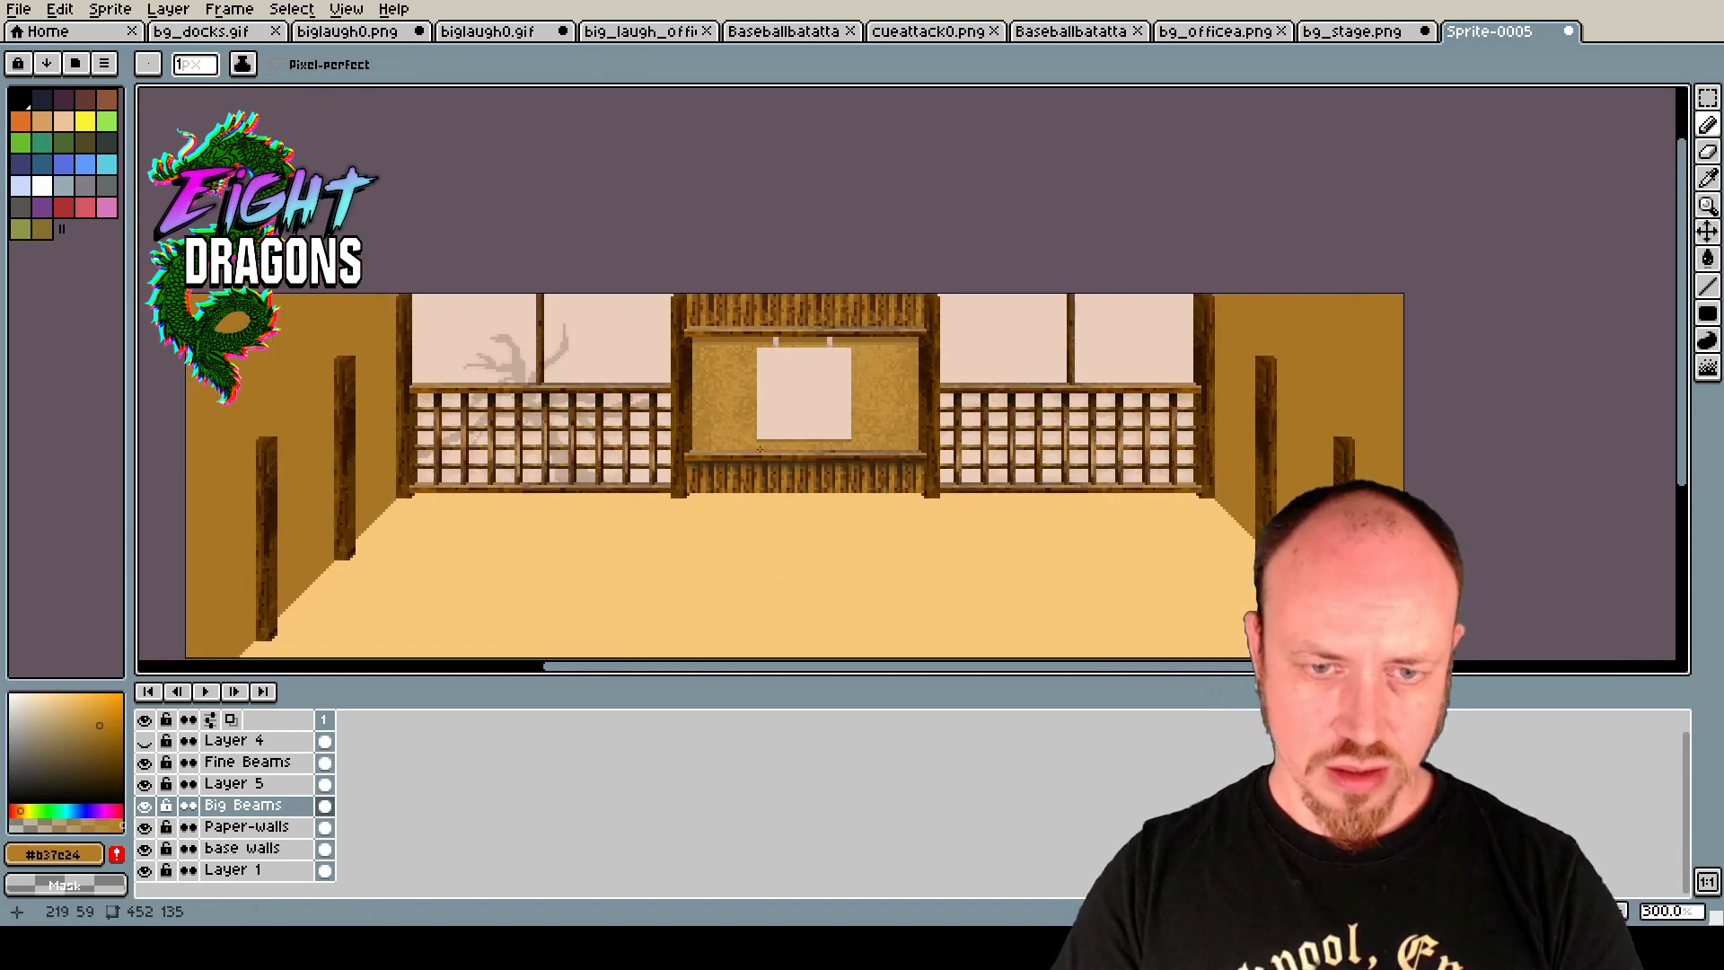
scroll(718, 310, up, 1)
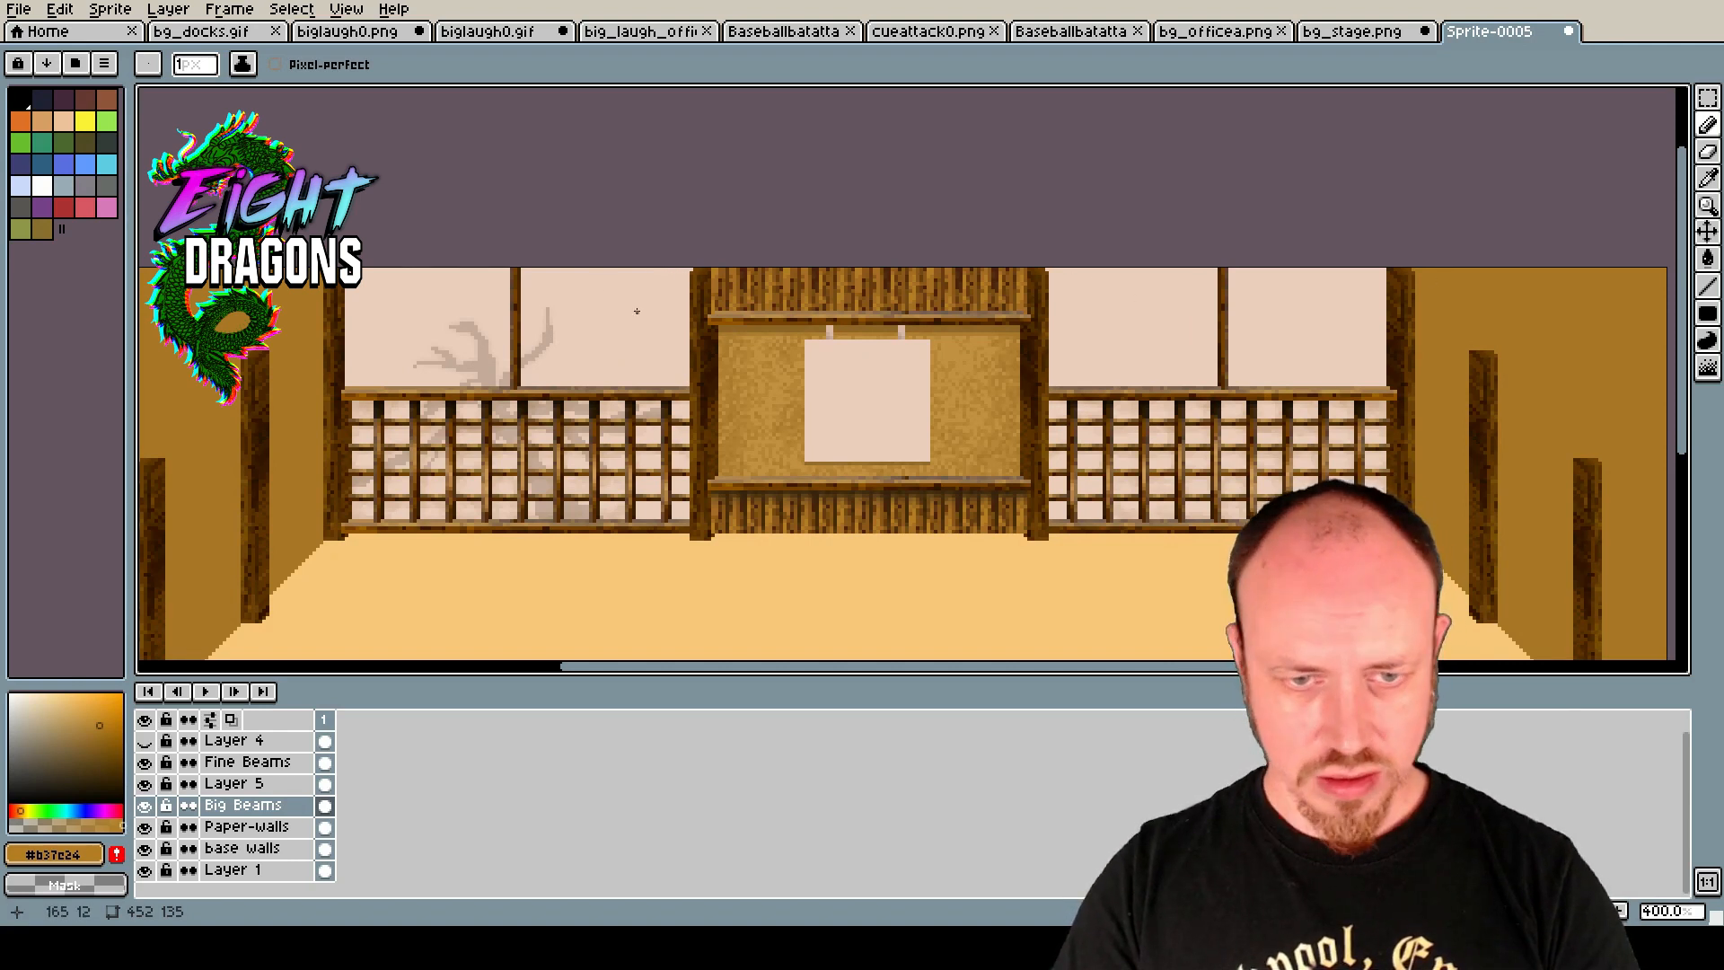
scroll(637, 311, down, 1)
drag(1685, 413, 1685, 476)
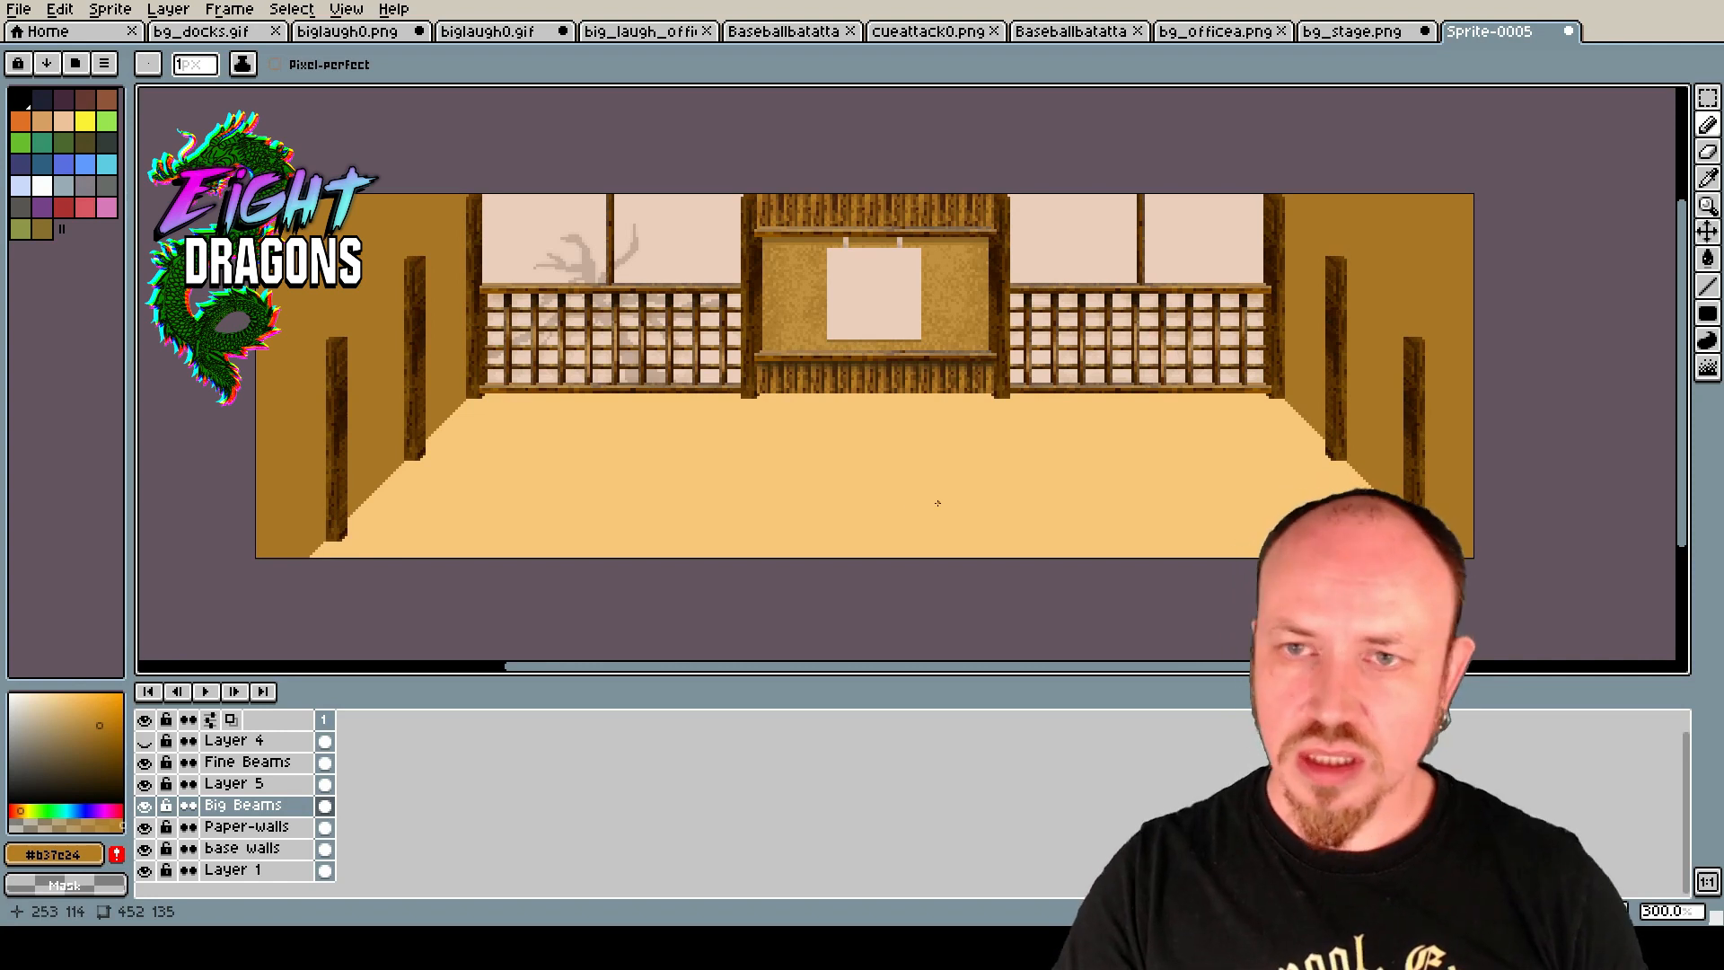
key(i)
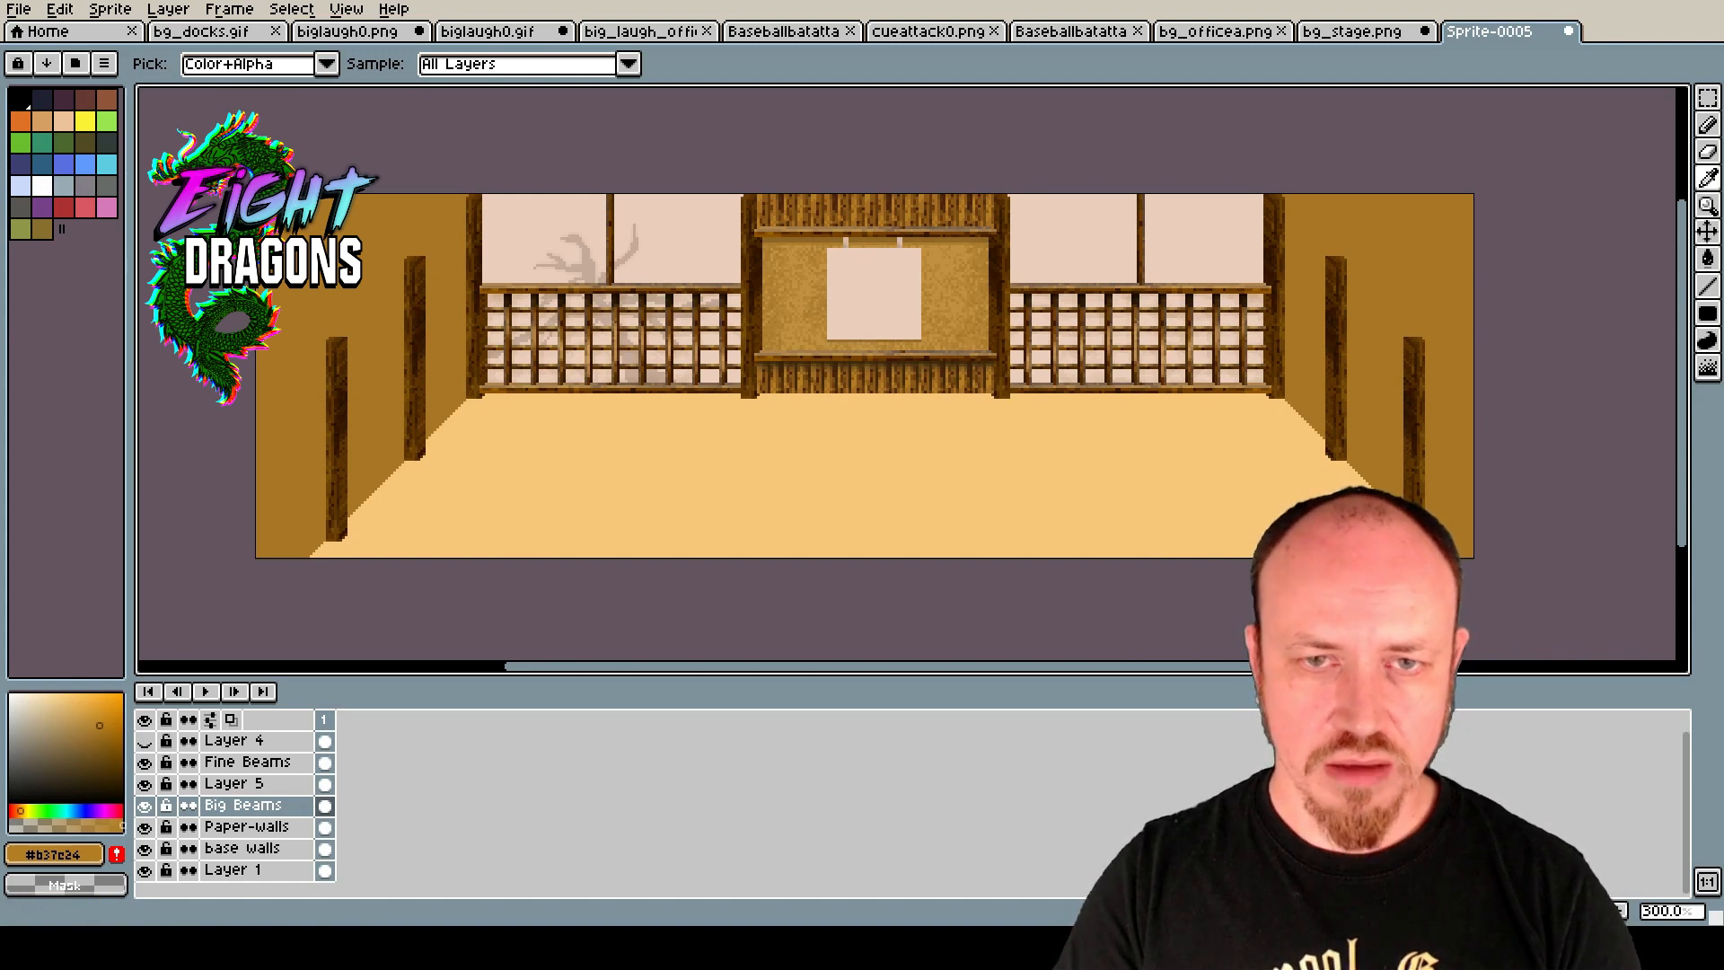
key(b)
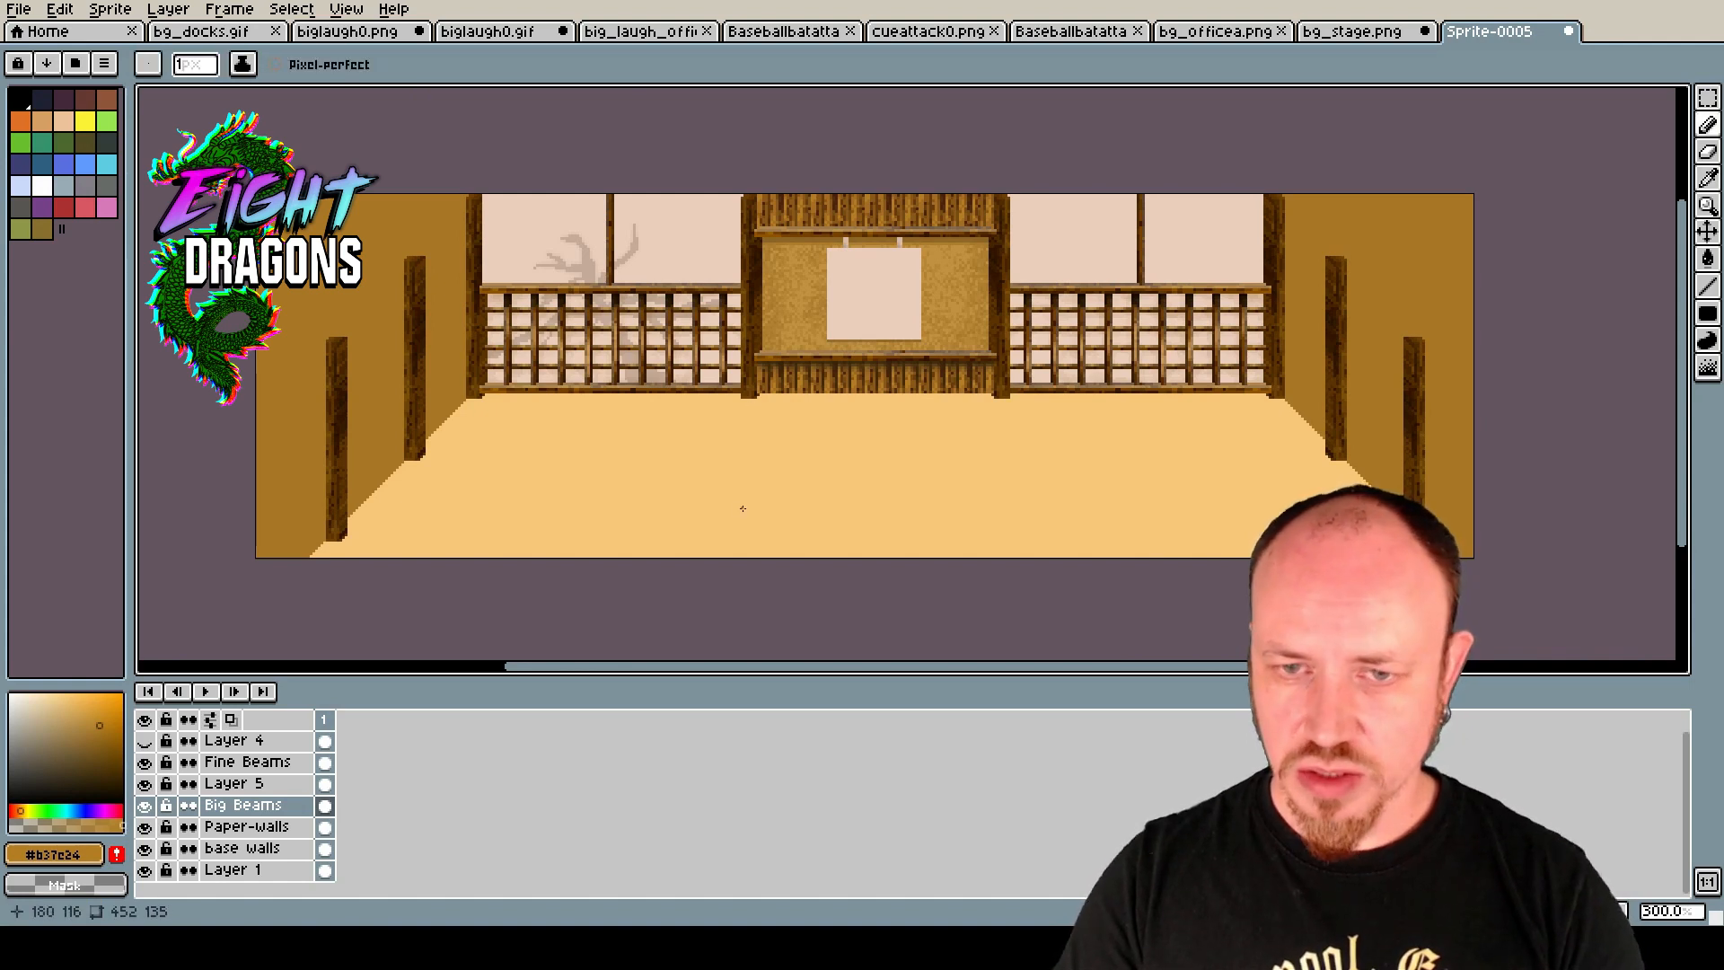